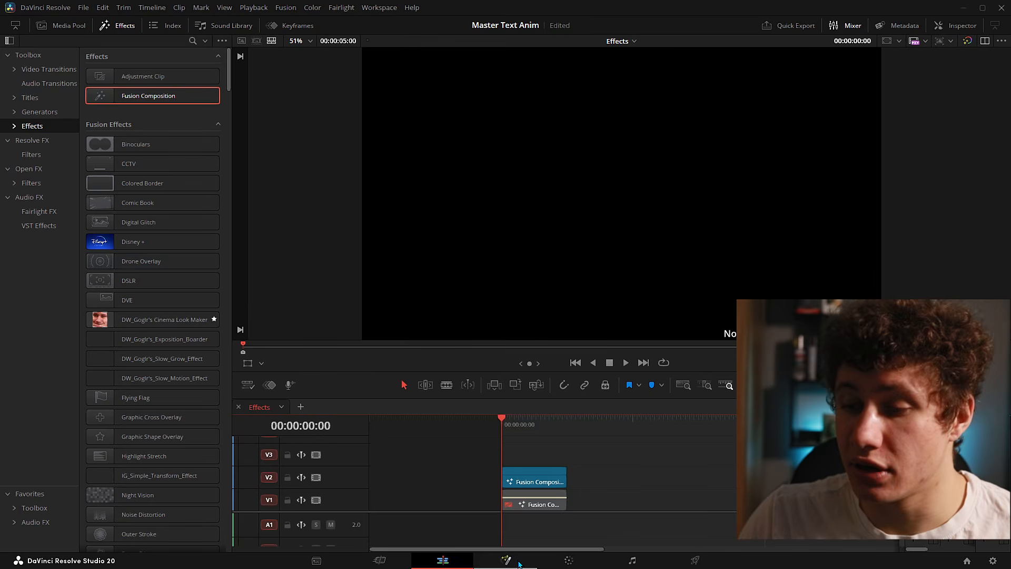
- Open the clip in Fusion and add a Text+ (Txt+) node found by searching 'text'
{"action": "left_click", "coordinate": [516, 564]}
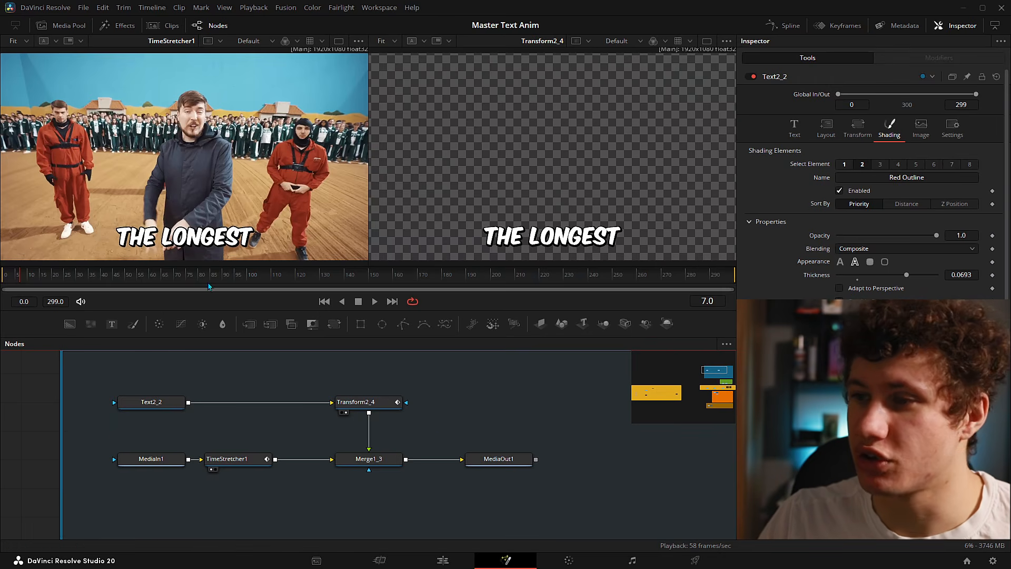
{"action": "key", "text": "shift+space"}
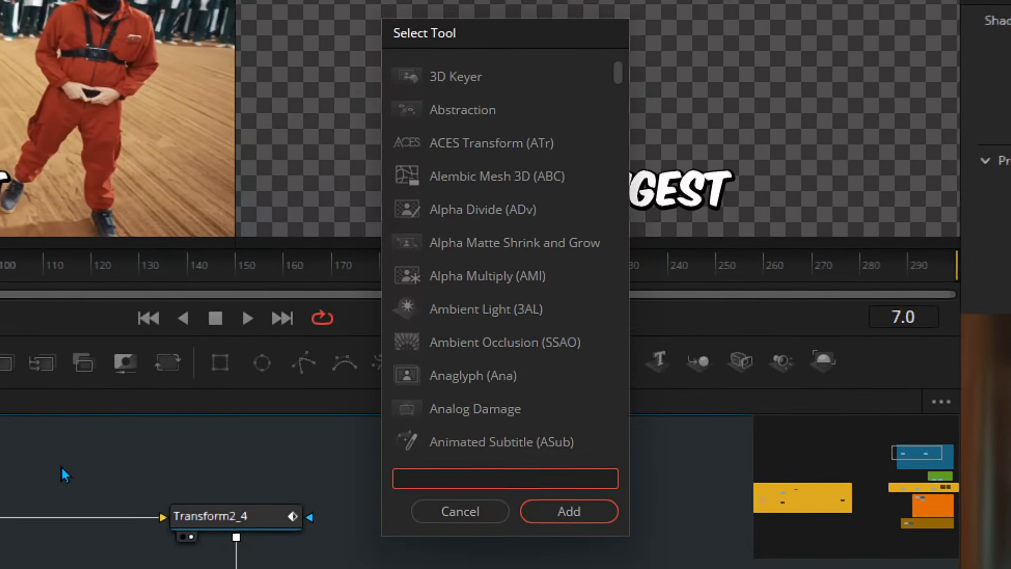
{"action": "type", "text": "text"}
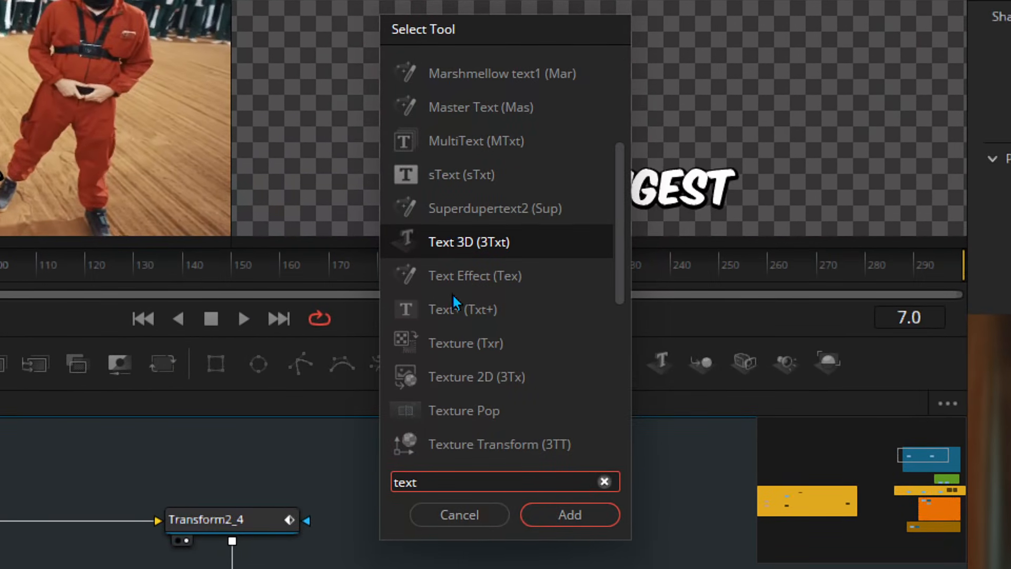
{"action": "left_click", "coordinate": [513, 310]}
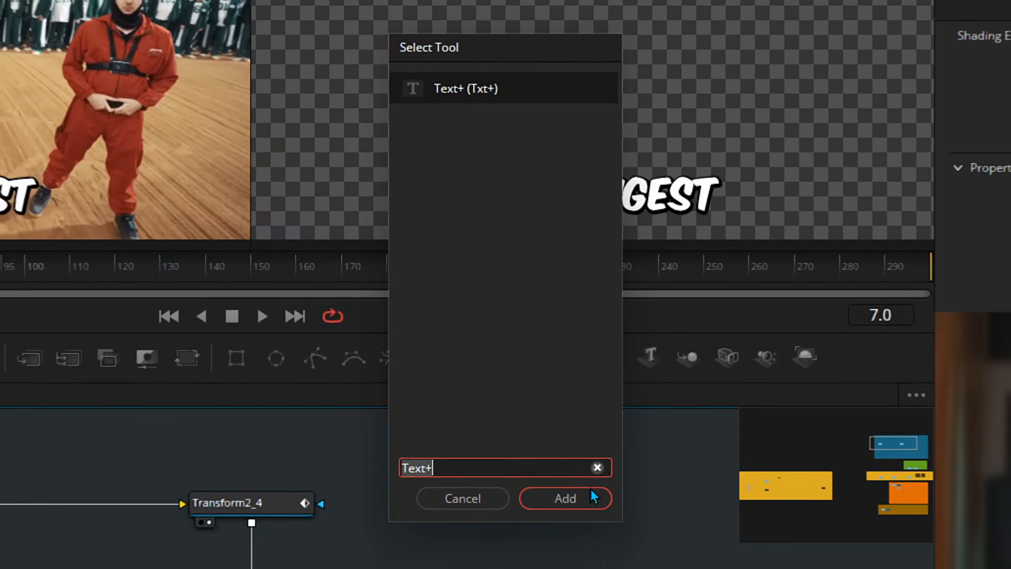
{"action": "left_click", "coordinate": [591, 493]}
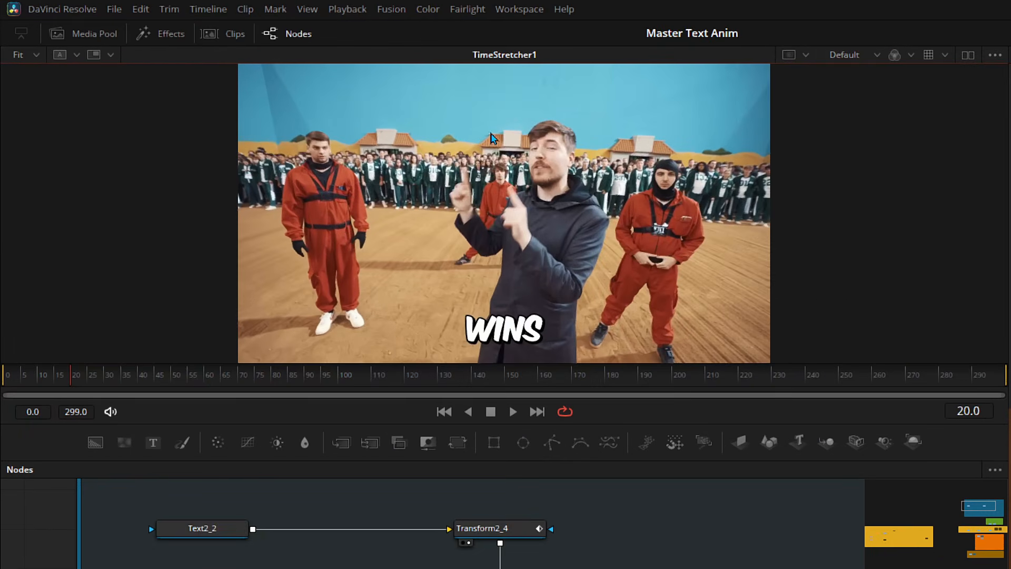
- Turn on dual viewers and scrub the playhead back to frame 0
{"action": "left_click", "coordinate": [967, 56]}
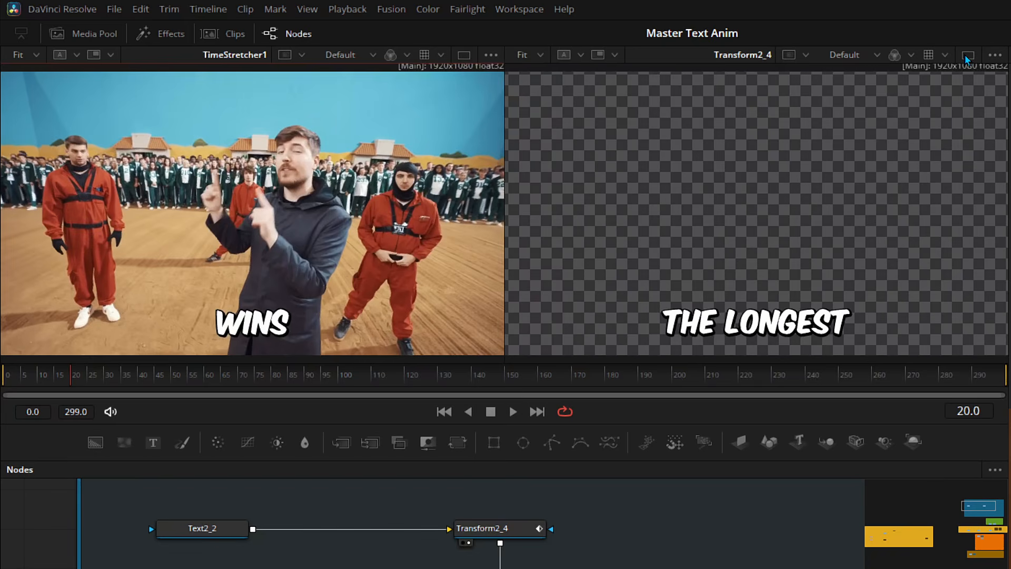
{"action": "left_click_drag", "start_coordinate": [32, 377], "coordinate": [10, 381]}
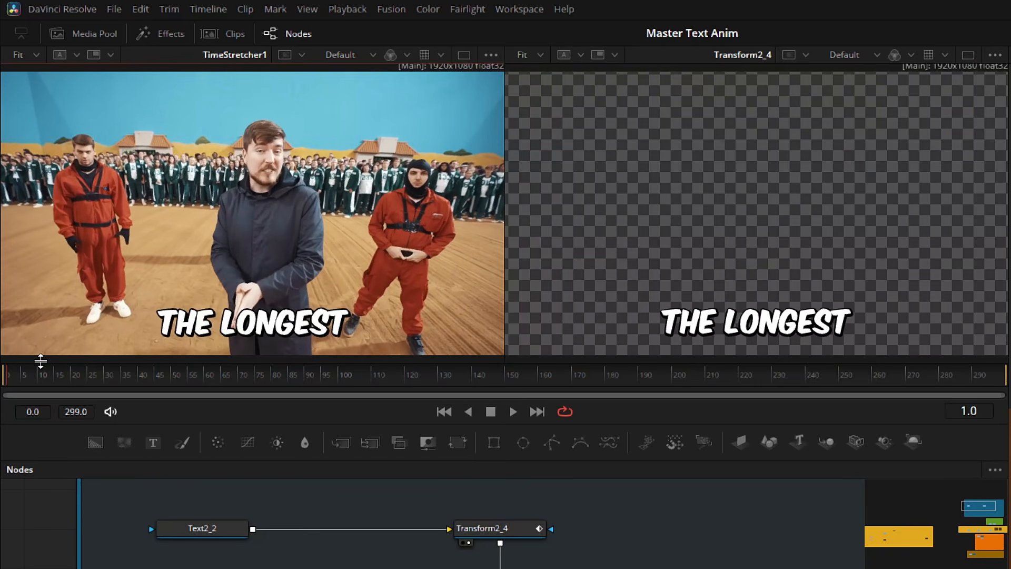
{"action": "left_click_drag", "start_coordinate": [22, 384], "coordinate": [8, 381]}
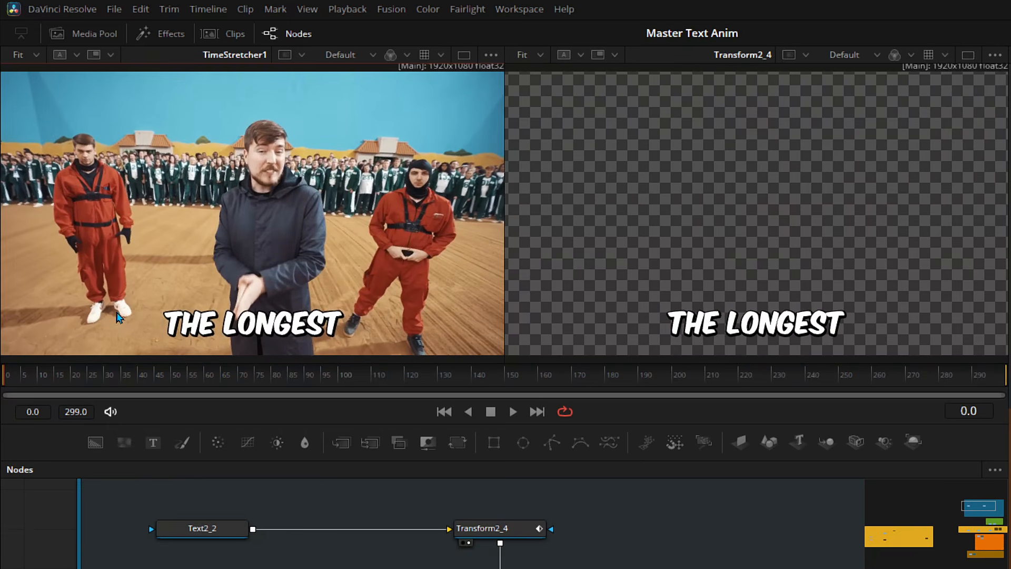
{"action": "mouse_move", "coordinate": [5, 384]}
{"action": "left_mouse_down"}
{"action": "mouse_move", "coordinate": [22, 383]}
{"action": "mouse_move", "coordinate": [7, 382]}
{"action": "left_mouse_up"}
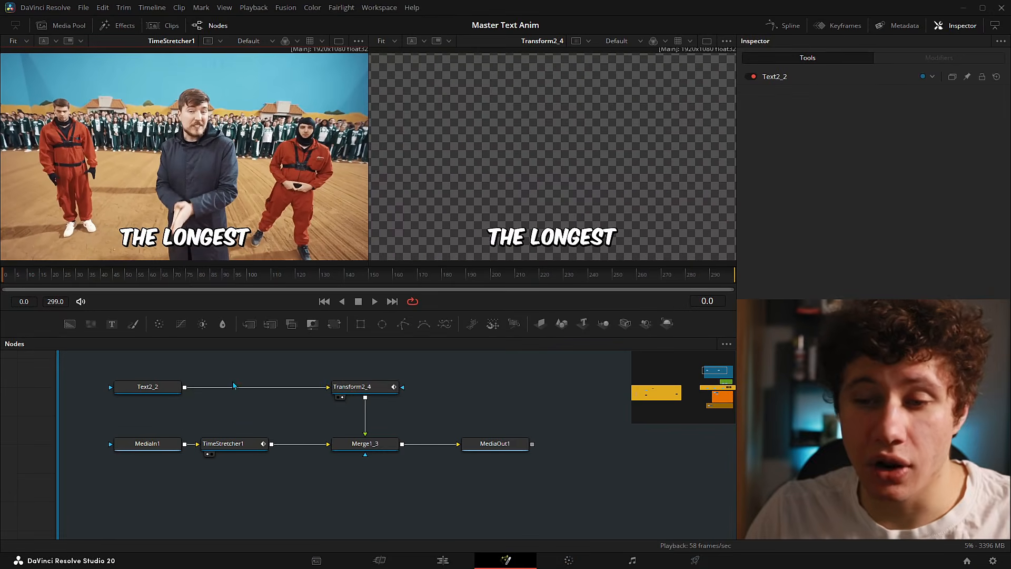
- In Text2_2's Shading, toggle the White Solid Fill off and on, then select the Red Outline element
{"action": "left_click", "coordinate": [147, 387]}
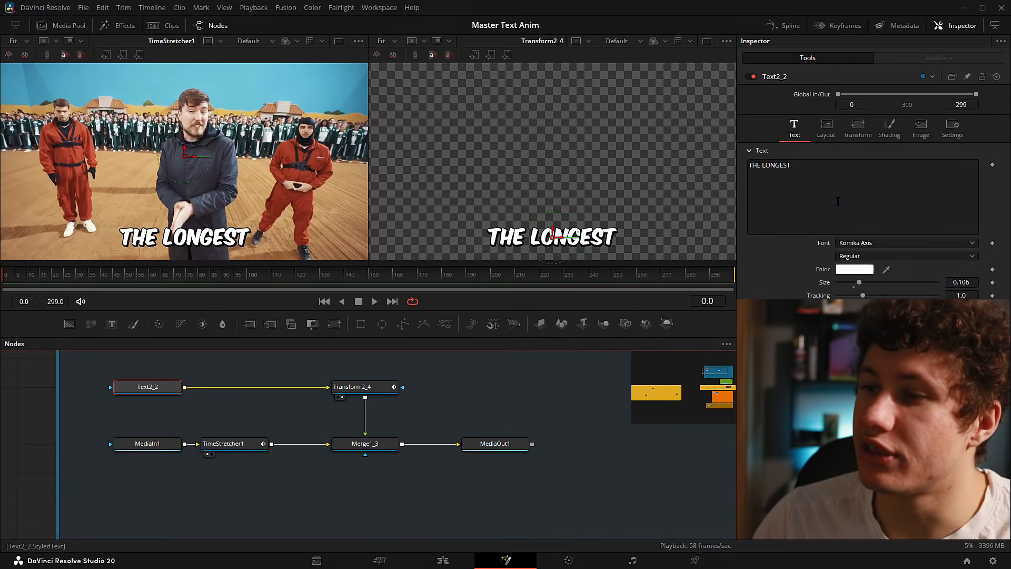
{"action": "left_click", "coordinate": [889, 128]}
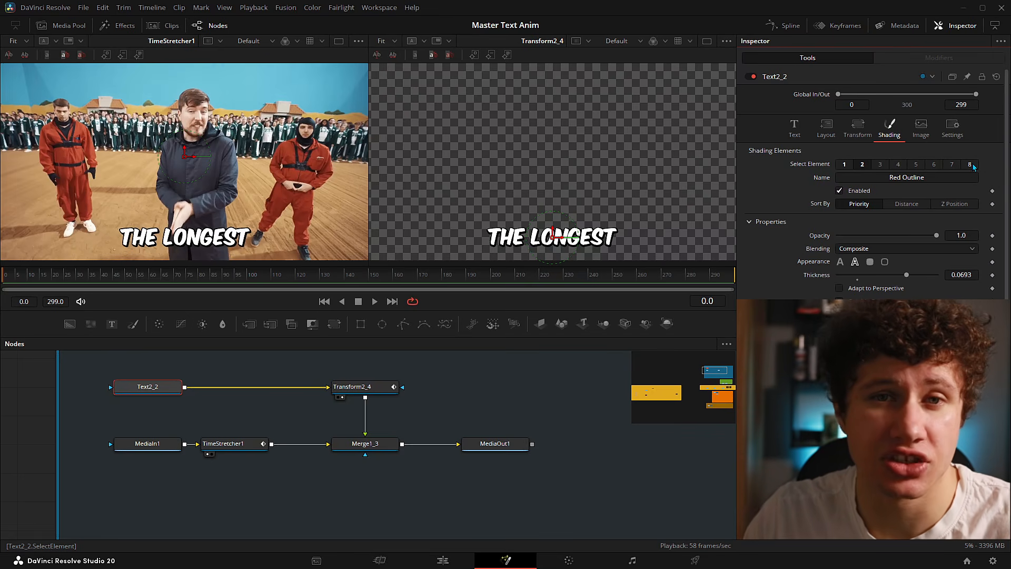
{"action": "left_click", "coordinate": [844, 163]}
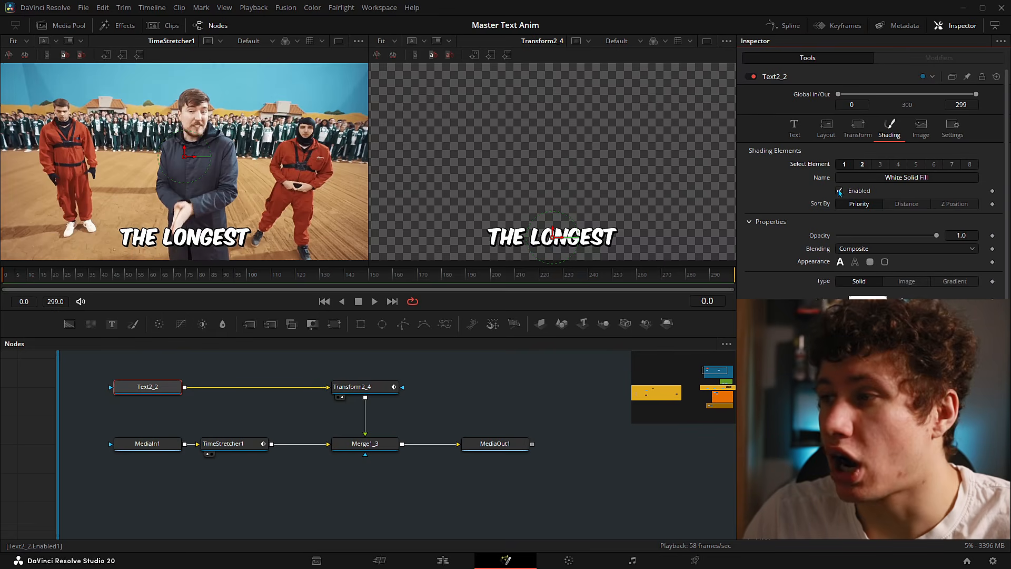
{"action": "left_click", "coordinate": [840, 192]}
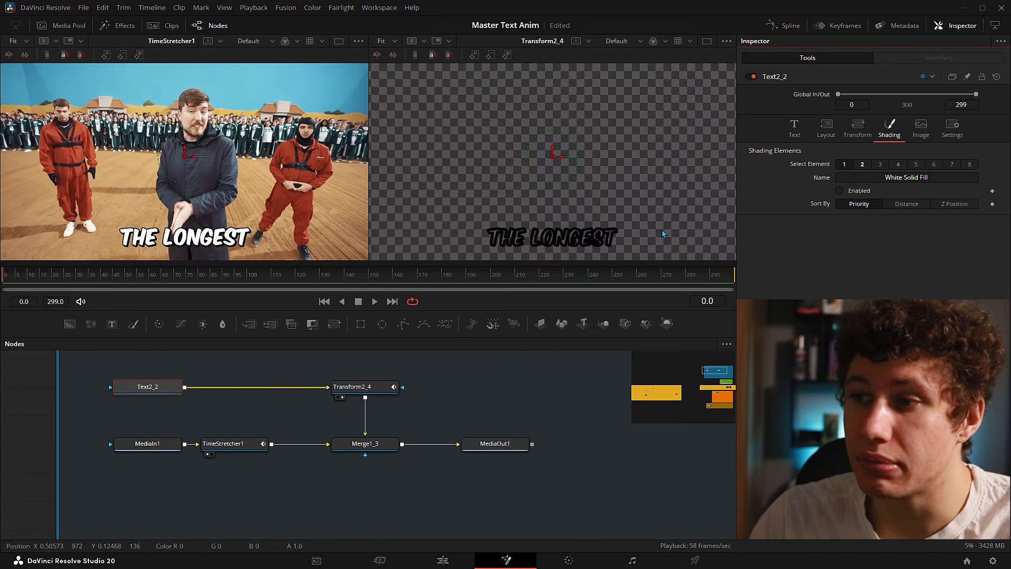
{"action": "left_click", "coordinate": [840, 192]}
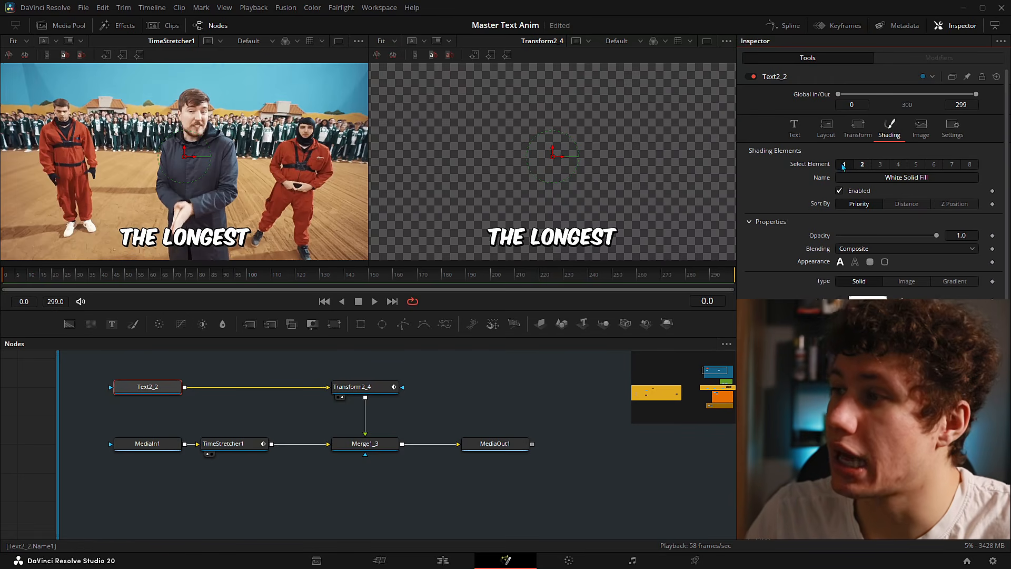
{"action": "left_click", "coordinate": [863, 165]}
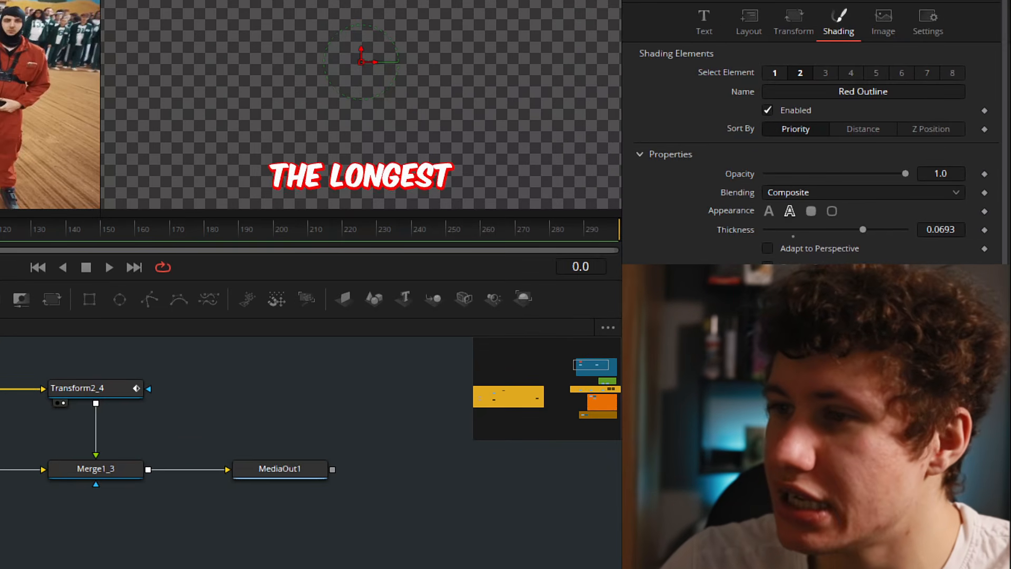
- Reset the outline thickness, restore it to 0.0693, and drag Red to 0 for a black outline
{"action": "double_click", "coordinate": [735, 229]}
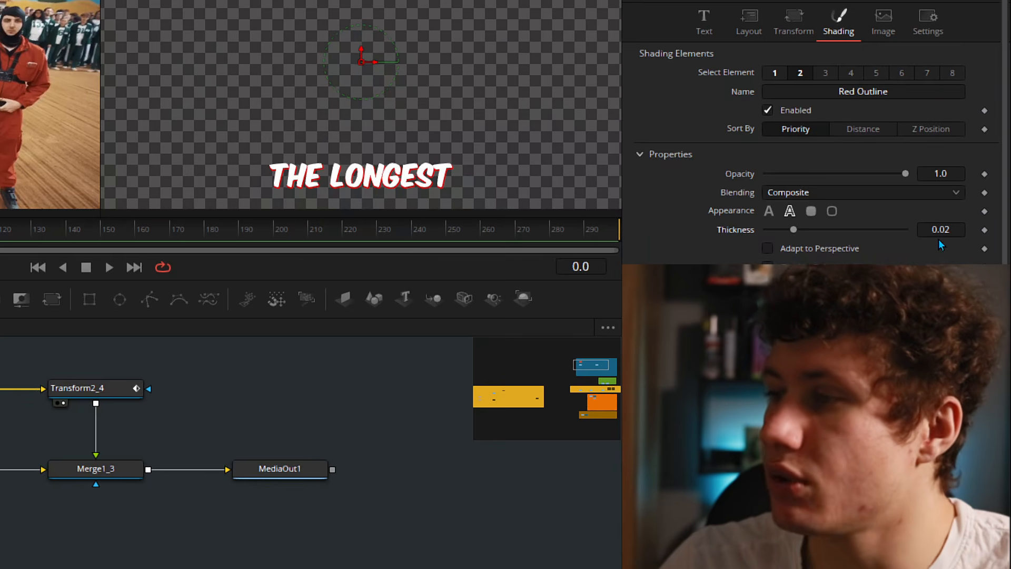
{"action": "left_click_drag", "start_coordinate": [794, 230], "coordinate": [863, 230]}
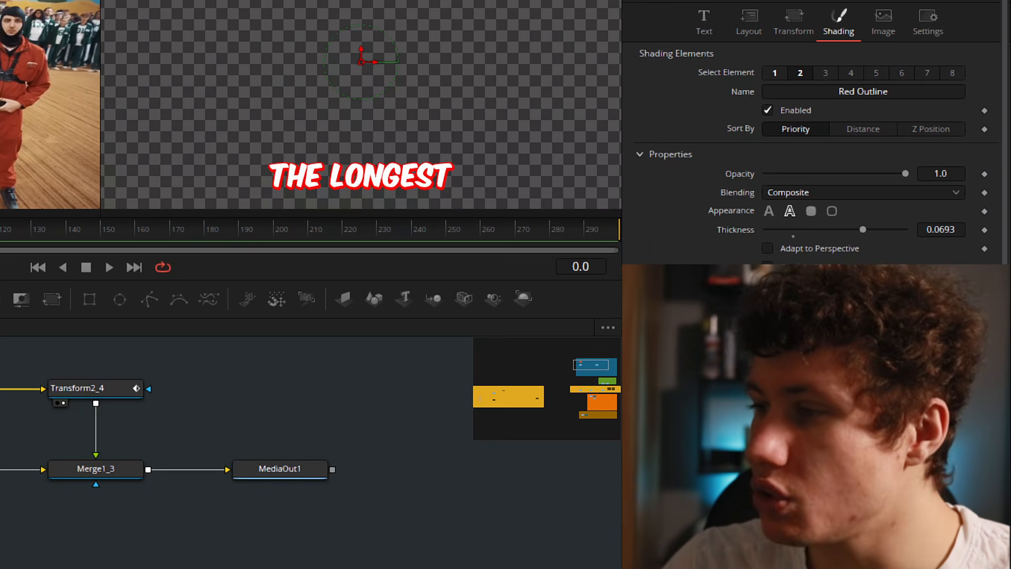
{"action": "scroll", "coordinate": [892, 250], "scroll_direction": "down", "scroll_amount": 5}
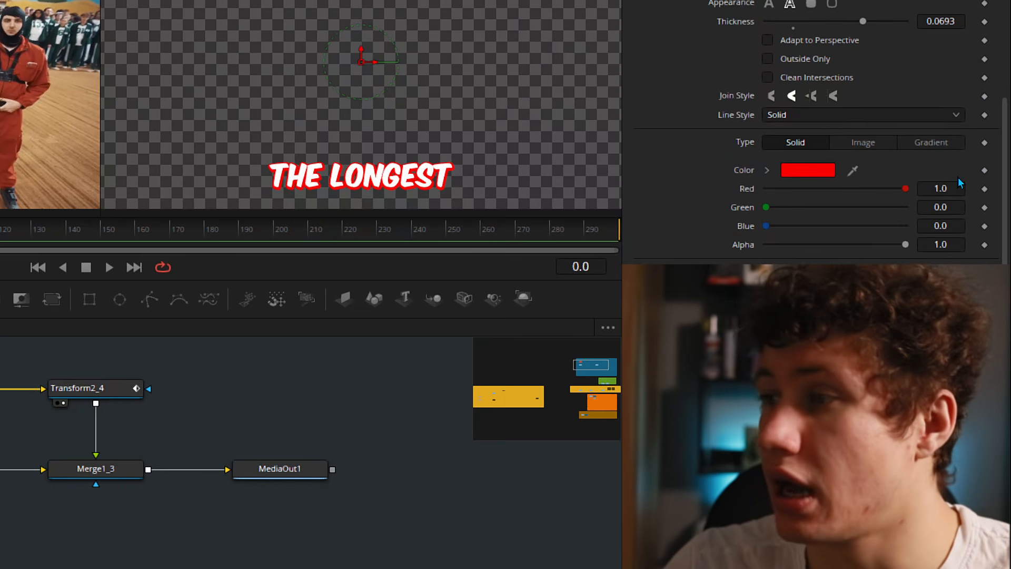
{"action": "left_click_drag", "start_coordinate": [906, 190], "coordinate": [685, 192]}
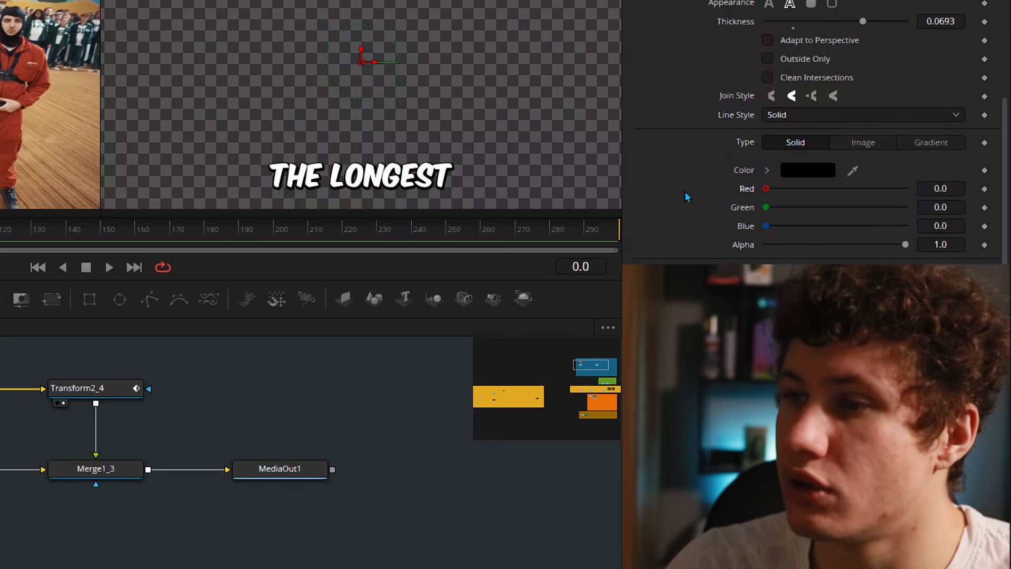
- Pan the right view over the lettering and toggle the black outline to compare
{"action": "scroll", "coordinate": [685, 191], "scroll_direction": "up", "scroll_amount": 5}
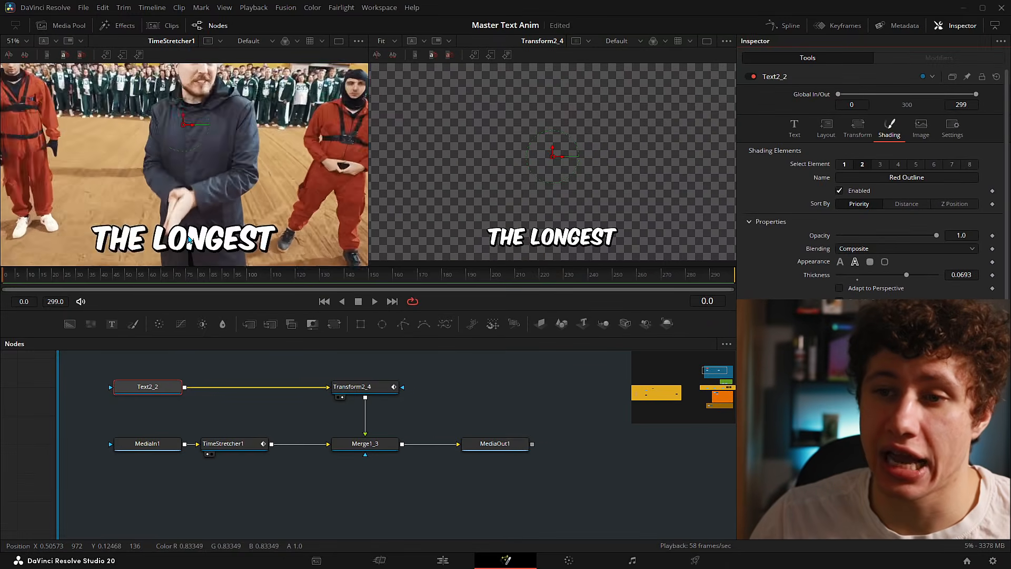
{"action": "scroll", "coordinate": [189, 240], "scroll_direction": "up", "scroll_amount": 5}
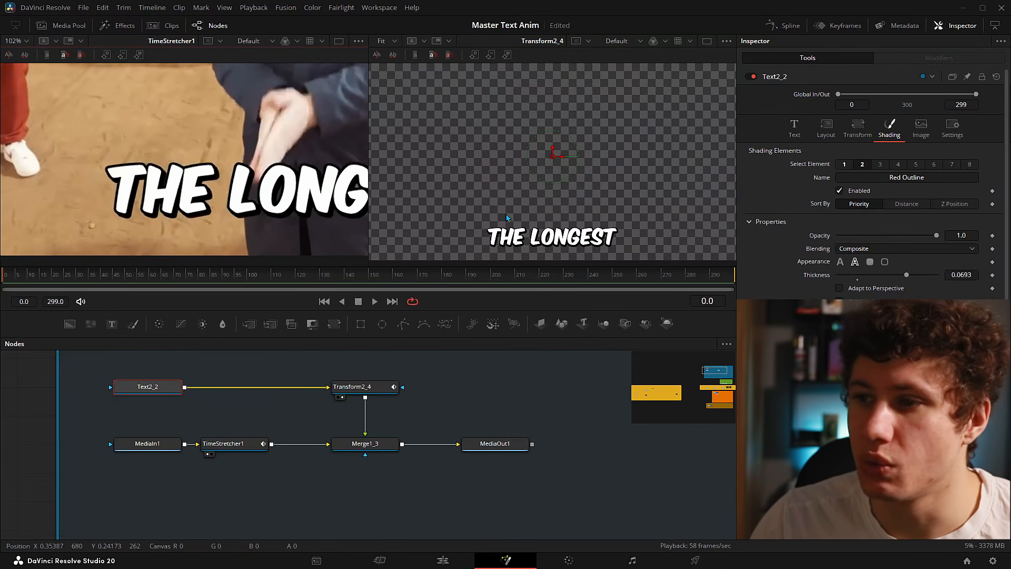
{"action": "scroll", "coordinate": [554, 131], "scroll_direction": "up", "scroll_amount": 5}
{"action": "scroll", "coordinate": [165, 231], "scroll_direction": "up", "scroll_amount": 5}
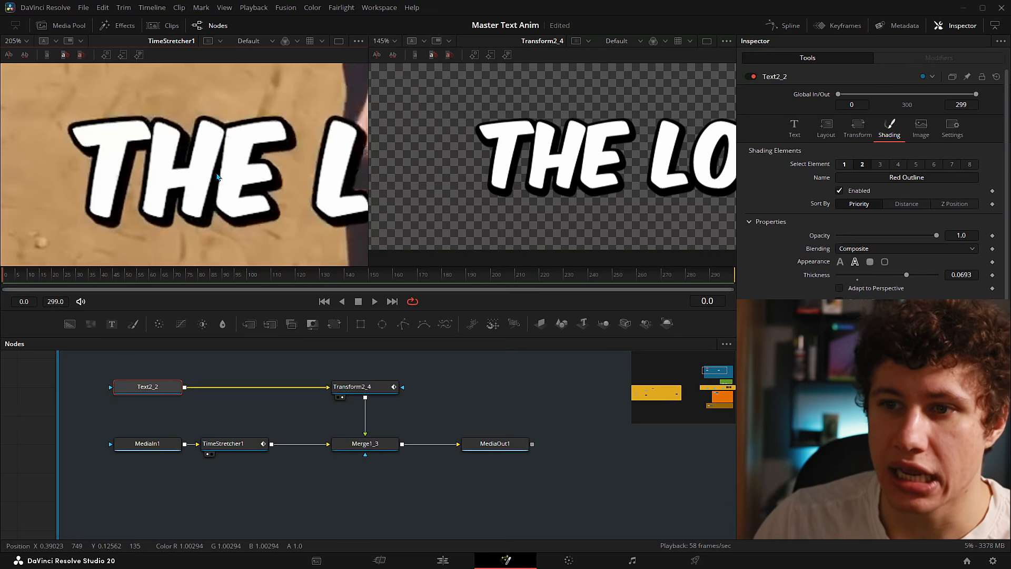
{"action": "left_click_drag", "start_coordinate": [514, 145], "coordinate": [447, 166]}
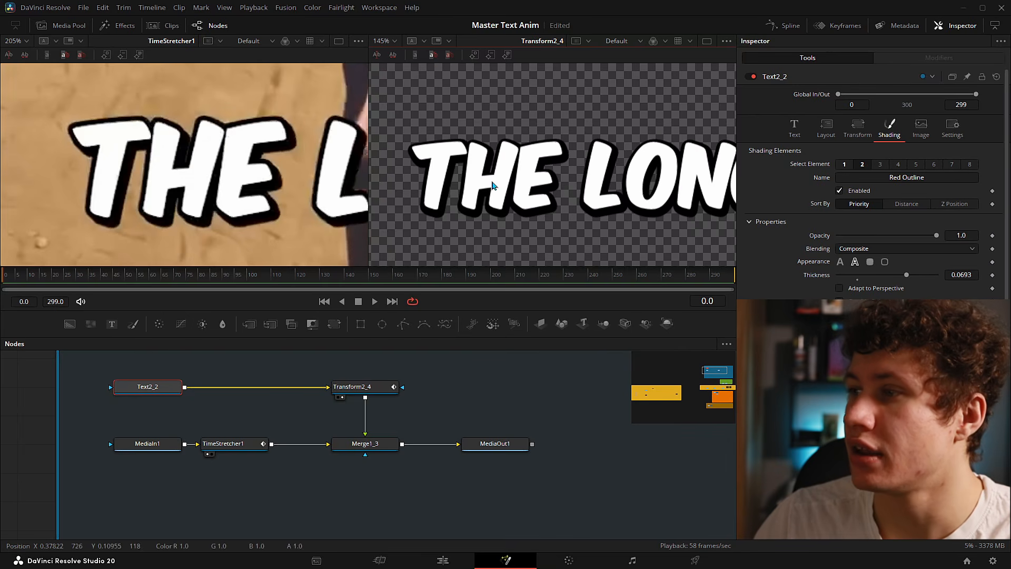
{"action": "left_click", "coordinate": [840, 191]}
{"action": "left_click", "coordinate": [840, 191]}
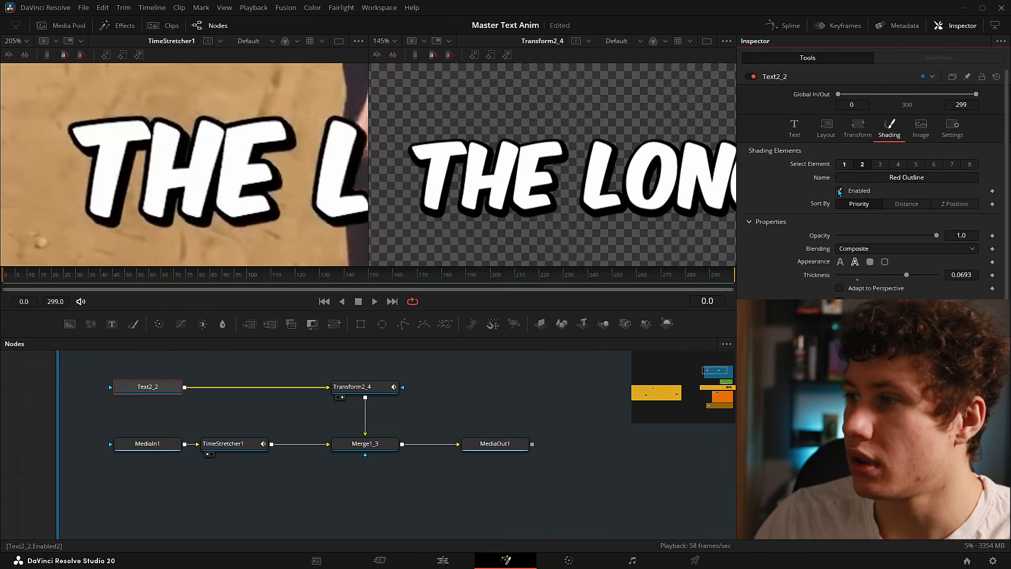
{"action": "left_click", "coordinate": [841, 191]}
{"action": "left_click", "coordinate": [840, 191]}
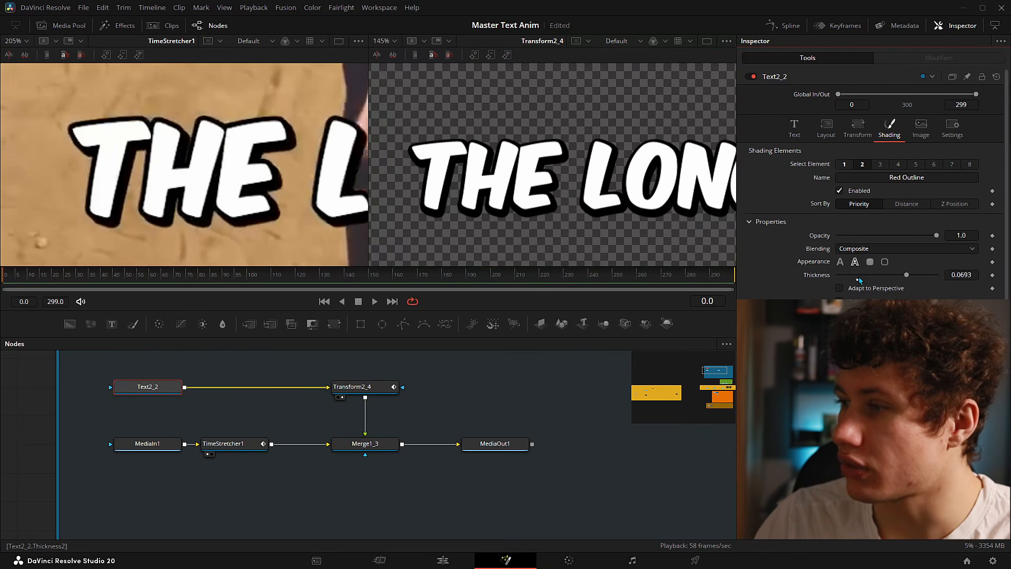
{"action": "scroll", "coordinate": [925, 274], "scroll_direction": "down", "scroll_amount": 5}
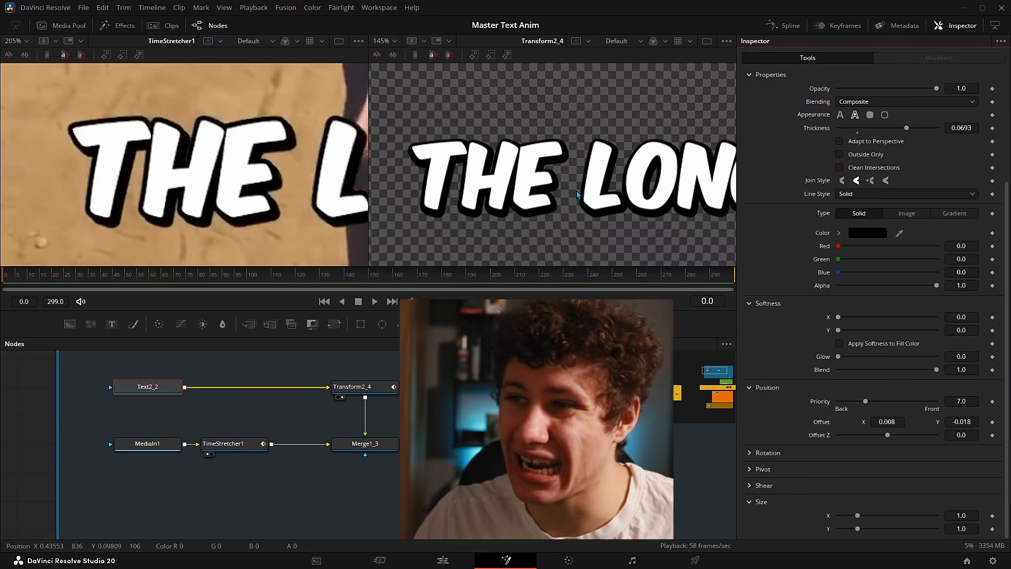
- Fit the right viewer, test the outline's Position Offset X/Y, then reset both to 0
{"action": "key", "text": "ctrl+f"}
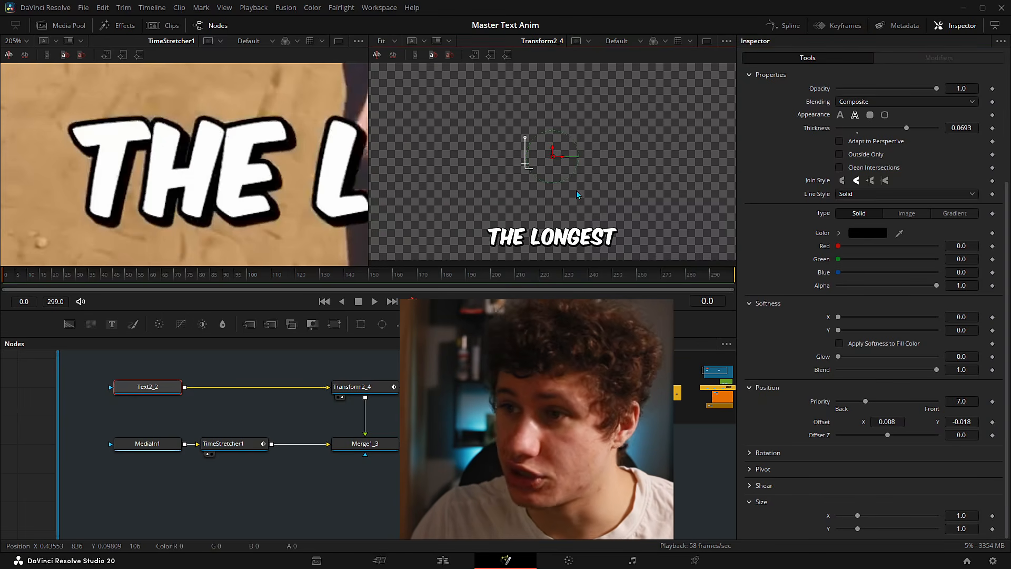
{"action": "left_click_drag", "start_coordinate": [963, 422], "coordinate": [1009, 422]}
{"action": "left_click_drag", "start_coordinate": [888, 422], "coordinate": [867, 422]}
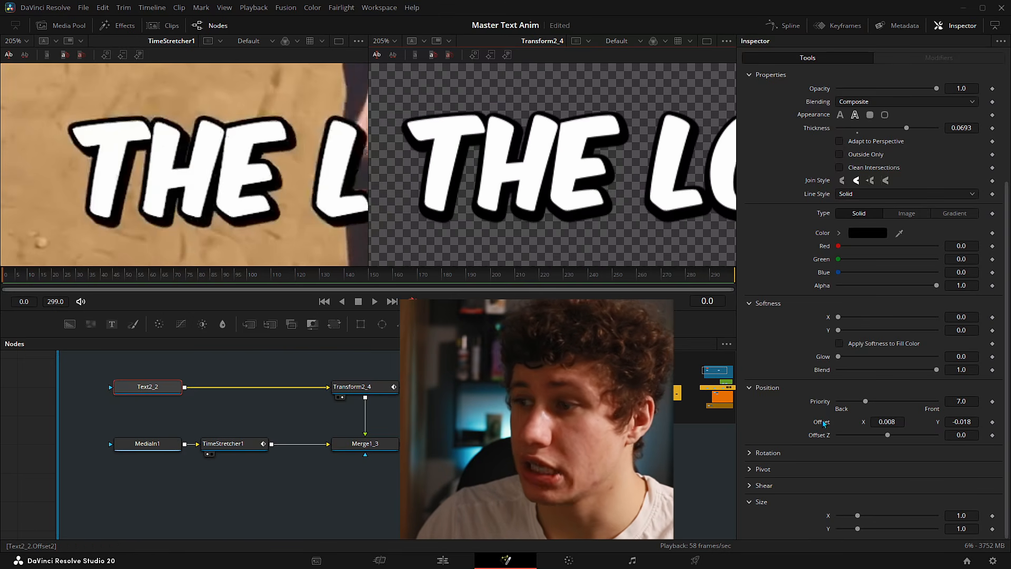
{"action": "double_click", "coordinate": [825, 423]}
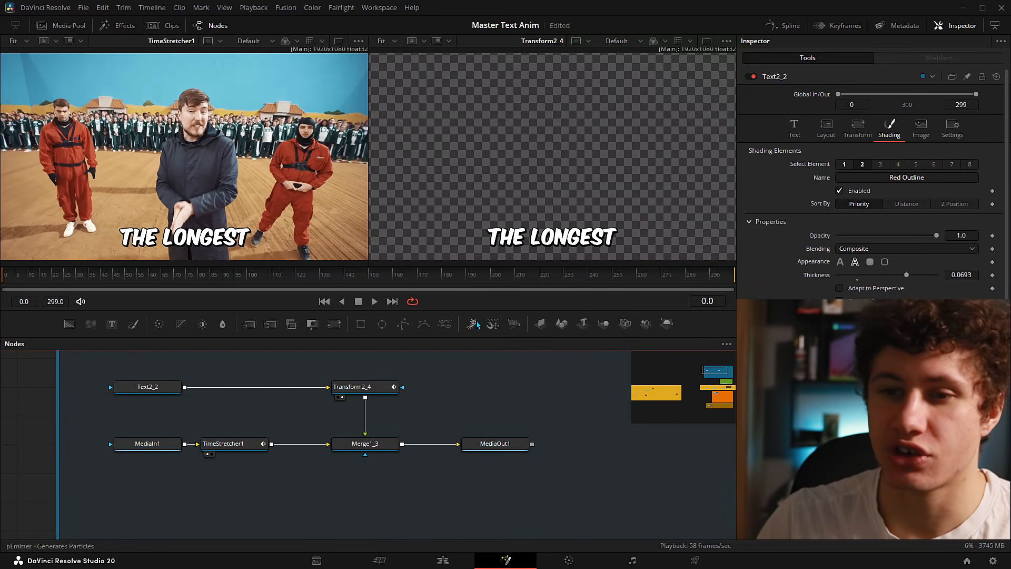
- Try moving, resizing and offsetting THE LONGEST in its Text and Layout settings, then reset them
{"action": "mouse_move", "coordinate": [30, 274]}
{"action": "left_mouse_down"}
{"action": "mouse_move", "coordinate": [5, 271]}
{"action": "mouse_move", "coordinate": [22, 277]}
{"action": "left_mouse_up"}
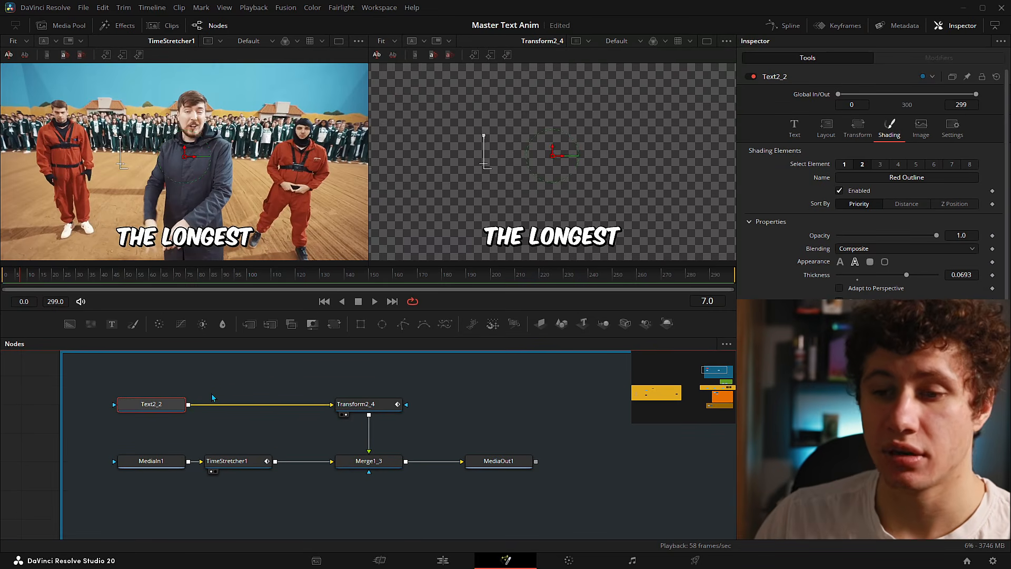
{"action": "left_click", "coordinate": [193, 388]}
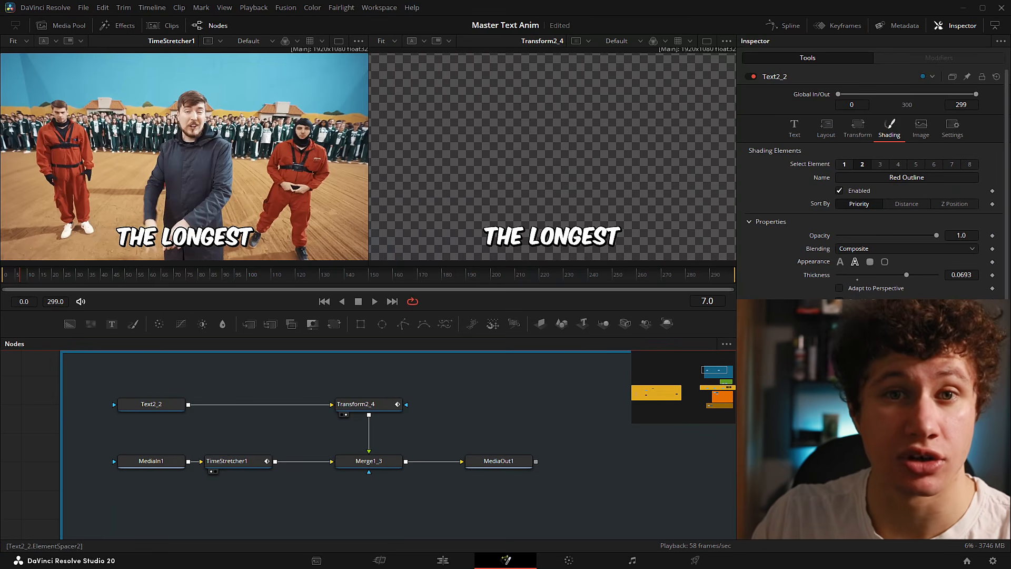
{"action": "left_click", "coordinate": [795, 128]}
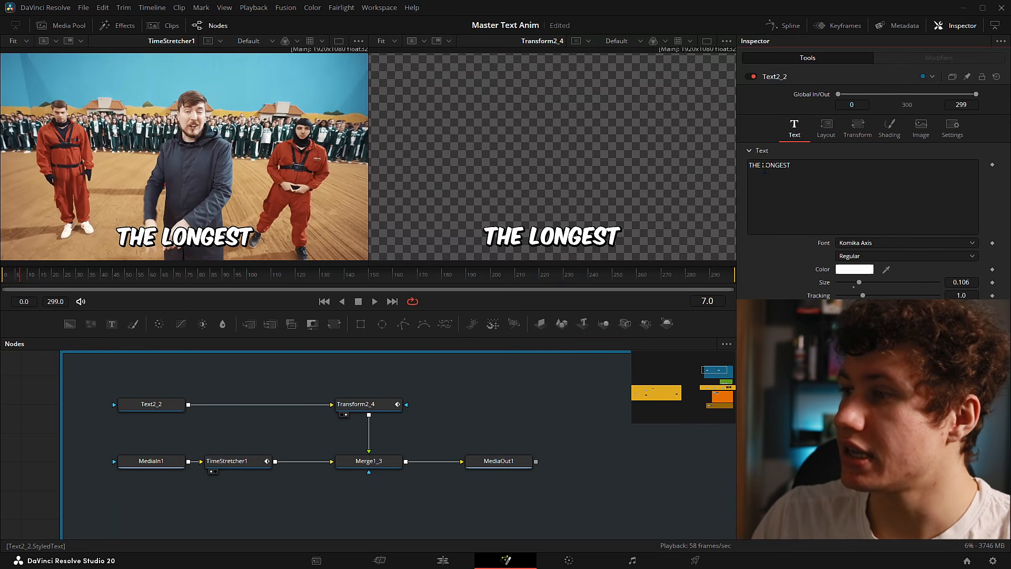
{"action": "left_click_drag", "start_coordinate": [826, 166], "coordinate": [742, 169]}
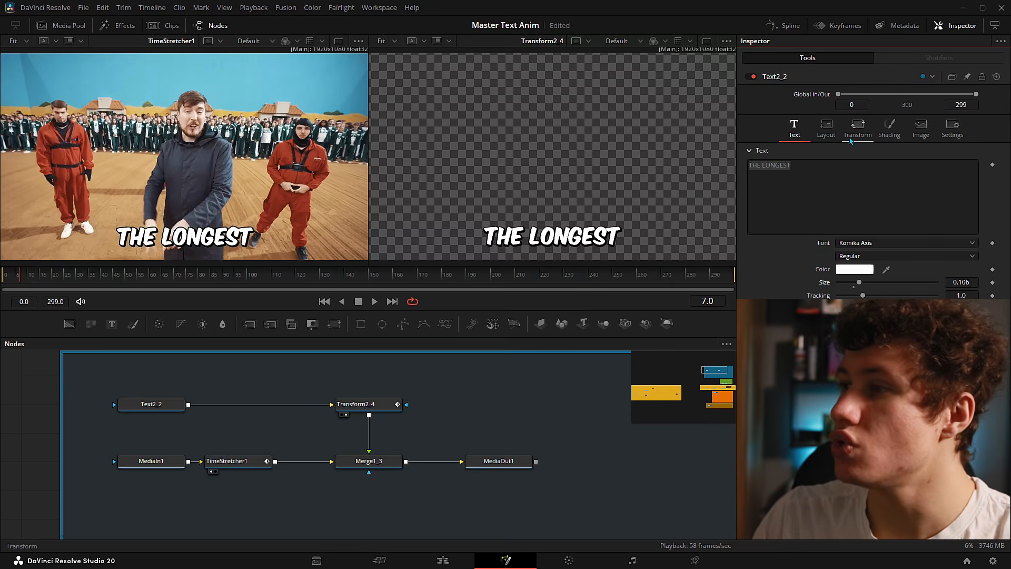
{"action": "left_click", "coordinate": [842, 138]}
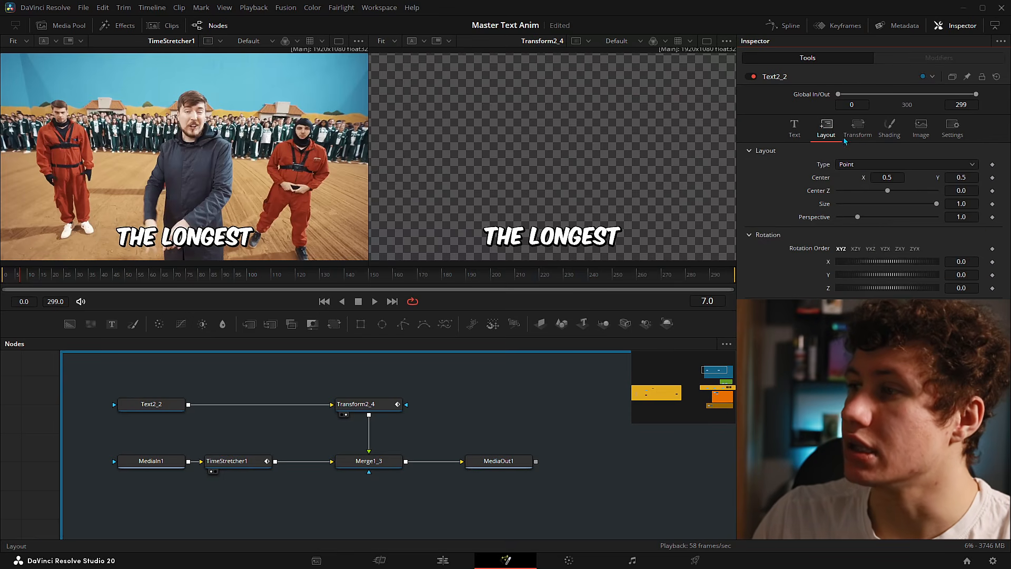
{"action": "left_click", "coordinate": [858, 130]}
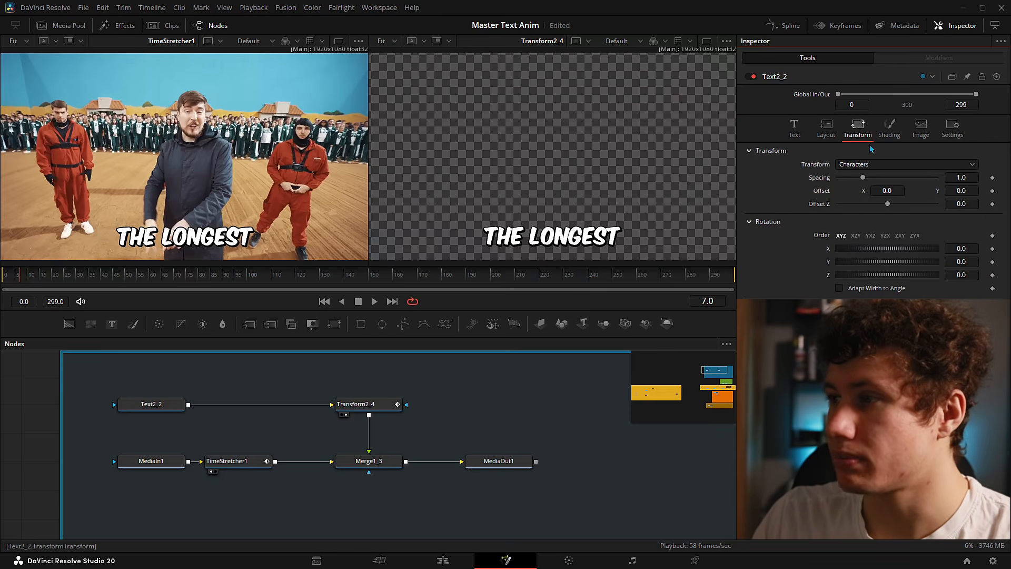
{"action": "left_click", "coordinate": [826, 127]}
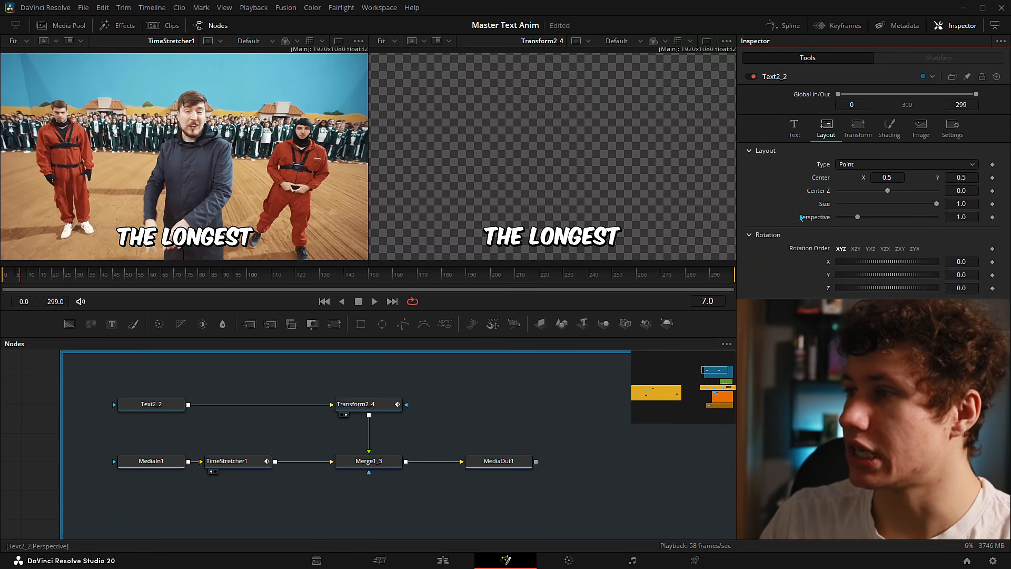
{"action": "left_click_drag", "start_coordinate": [970, 177], "coordinate": [994, 176]}
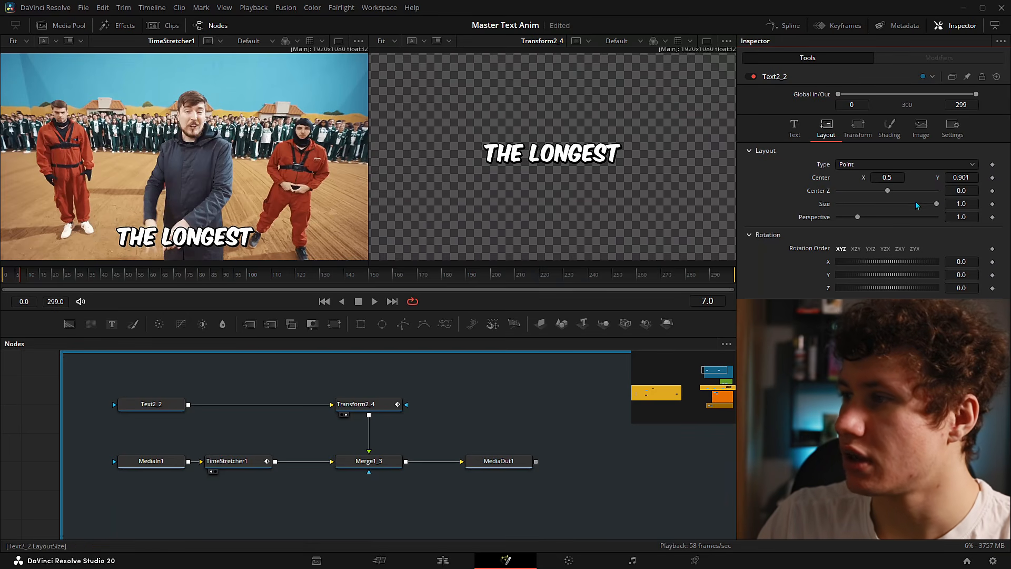
{"action": "left_click_drag", "start_coordinate": [937, 204], "coordinate": [989, 200]}
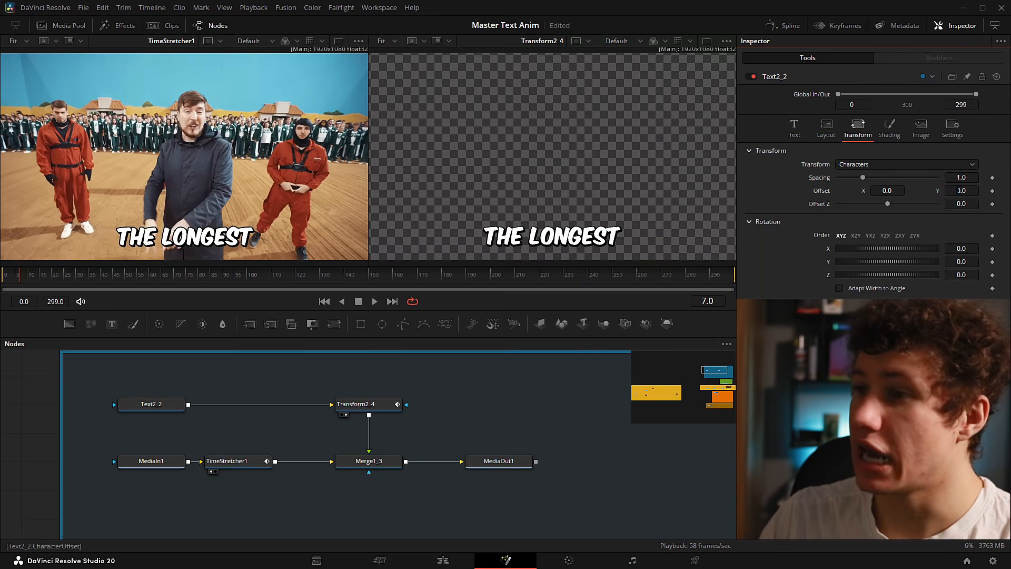
{"action": "mouse_move", "coordinate": [962, 191]}
{"action": "left_mouse_down"}
{"action": "mouse_move", "coordinate": [1007, 190]}
{"action": "mouse_move", "coordinate": [978, 191]}
{"action": "left_mouse_up"}
{"action": "left_click_drag", "start_coordinate": [888, 204], "coordinate": [859, 205]}
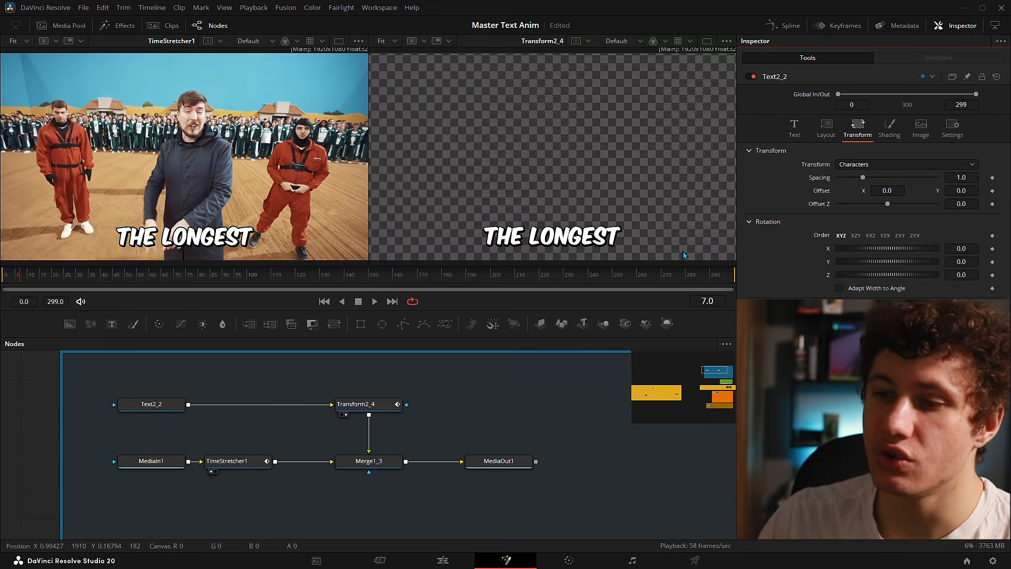
- Save the project, check Transform2_4 and Text2_2, then deselect all and search tools for 'Text+'
{"action": "key", "text": "ctrl+s"}
{"action": "left_click_drag", "start_coordinate": [294, 374], "coordinate": [437, 429]}
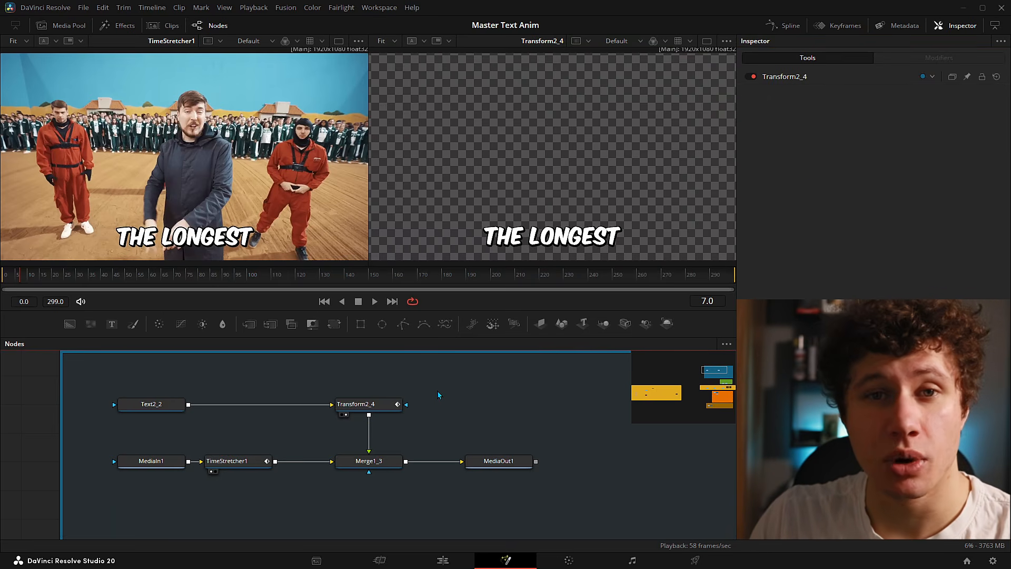
{"action": "left_click_drag", "start_coordinate": [94, 378], "coordinate": [186, 425]}
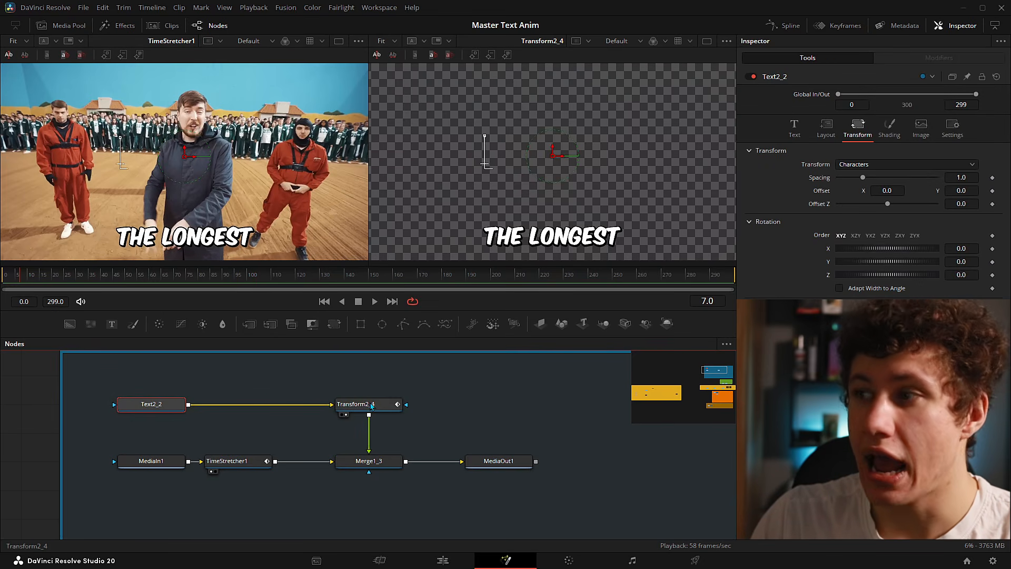
{"action": "left_click", "coordinate": [372, 406]}
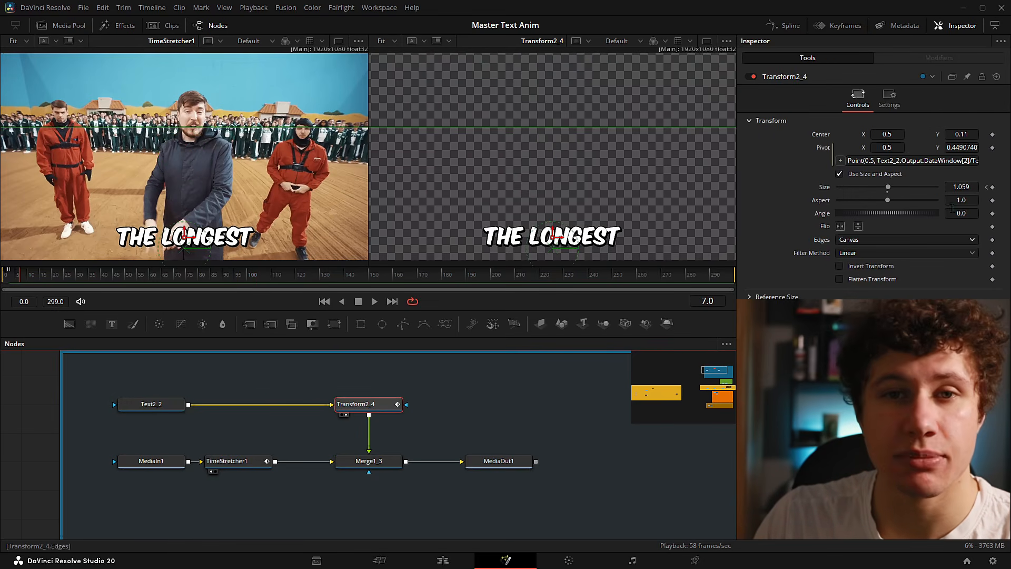
{"action": "left_click", "coordinate": [145, 404]}
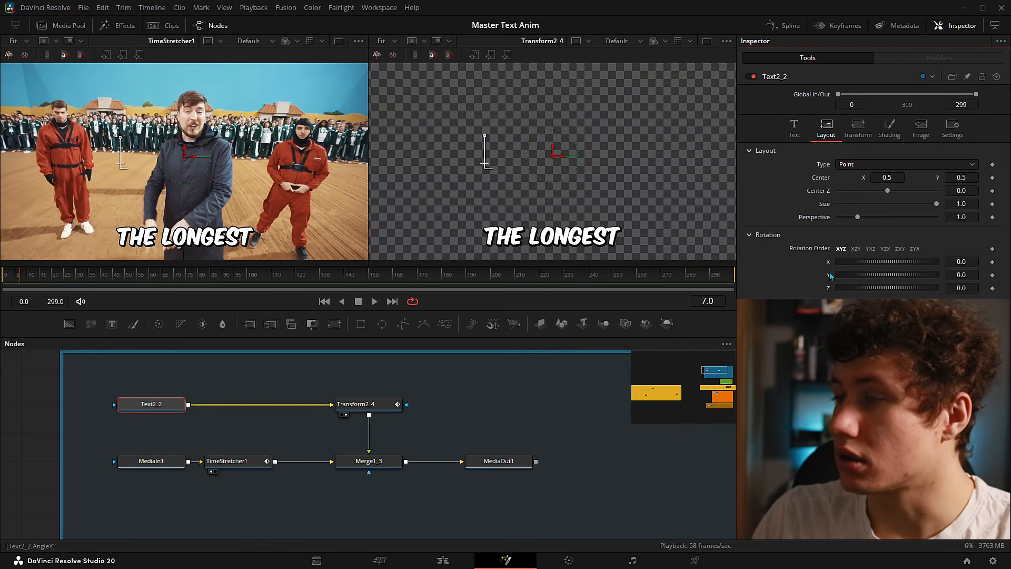
{"action": "left_click", "coordinate": [858, 126]}
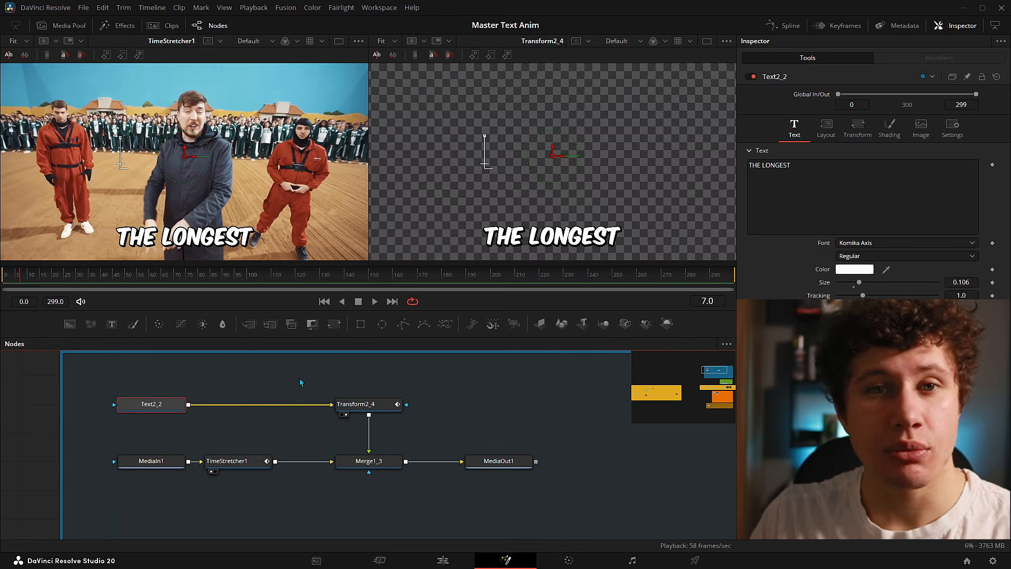
{"action": "left_click_drag", "start_coordinate": [301, 369], "coordinate": [441, 440]}
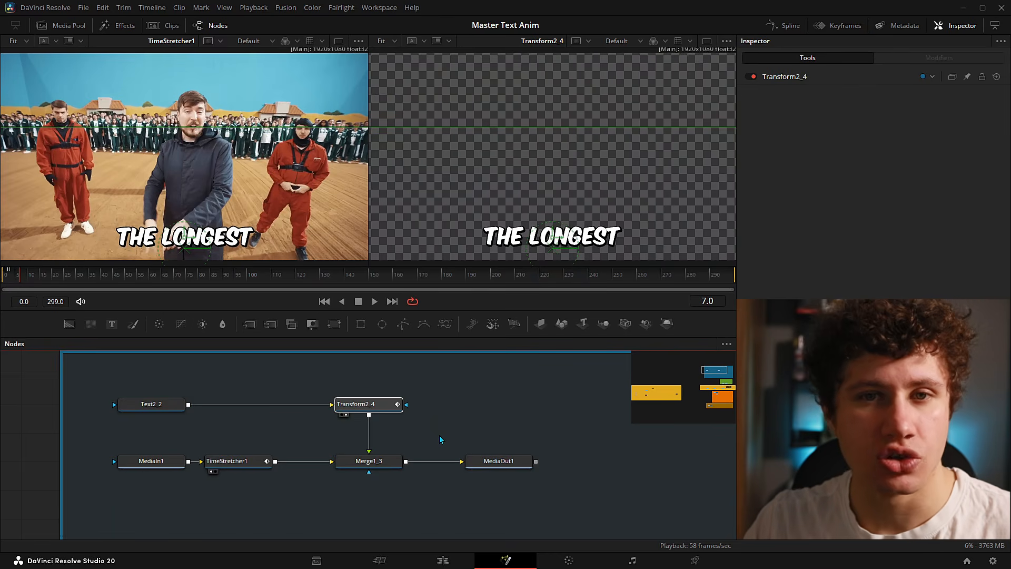
{"action": "left_click", "coordinate": [442, 440]}
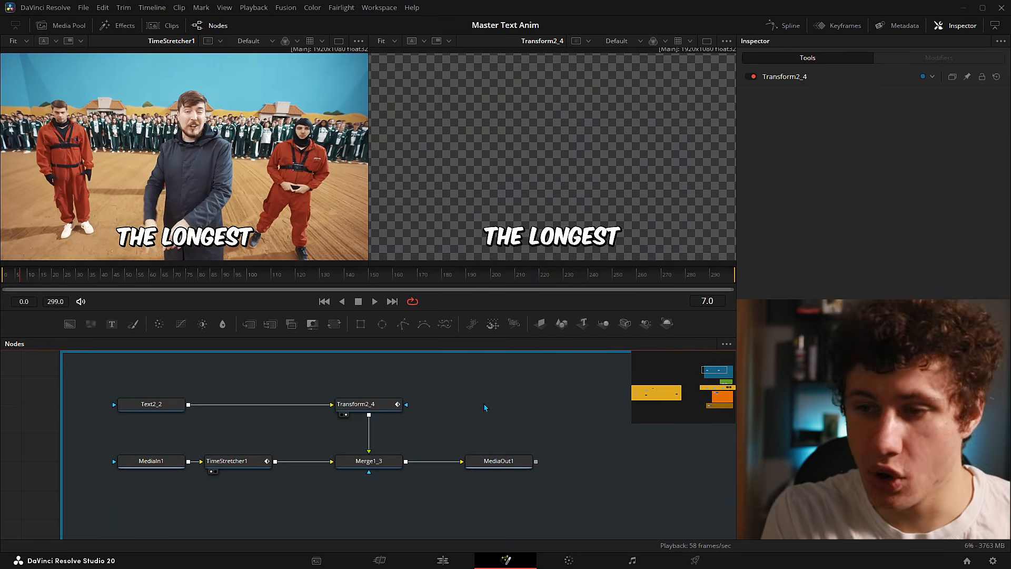
{"action": "key", "text": "shift+space"}
{"action": "type", "text": "Text+"}
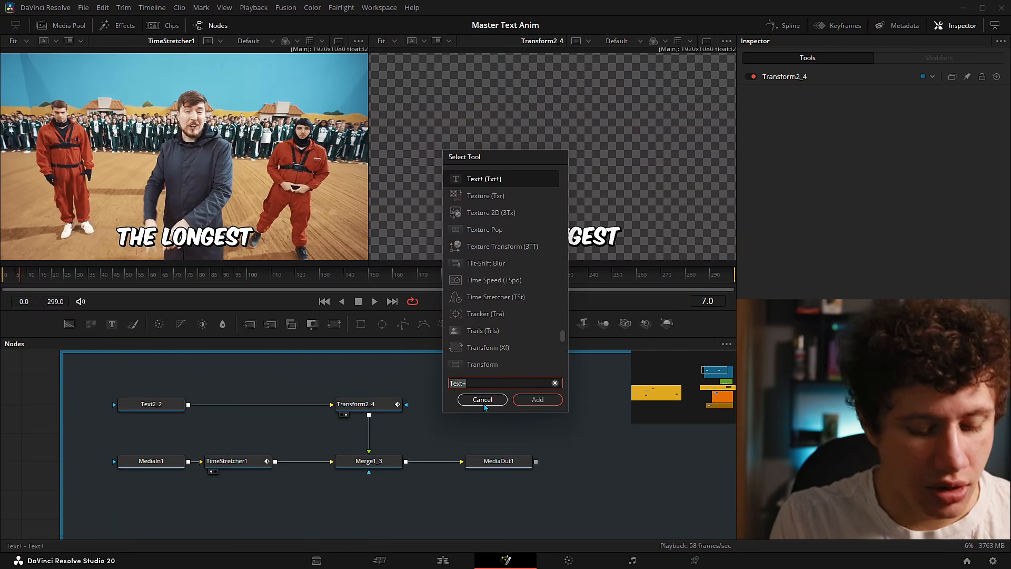
- Search 'tran', pick Transform (Xf), and rewind the playhead to frame 0
{"action": "key", "text": "BackSpace"}
{"action": "key", "text": "BackSpace"}
{"action": "key", "text": "BackSpace"}
{"action": "key", "text": "BackSpace"}
{"action": "key", "text": "BackSpace"}
{"action": "type", "text": "trans"}
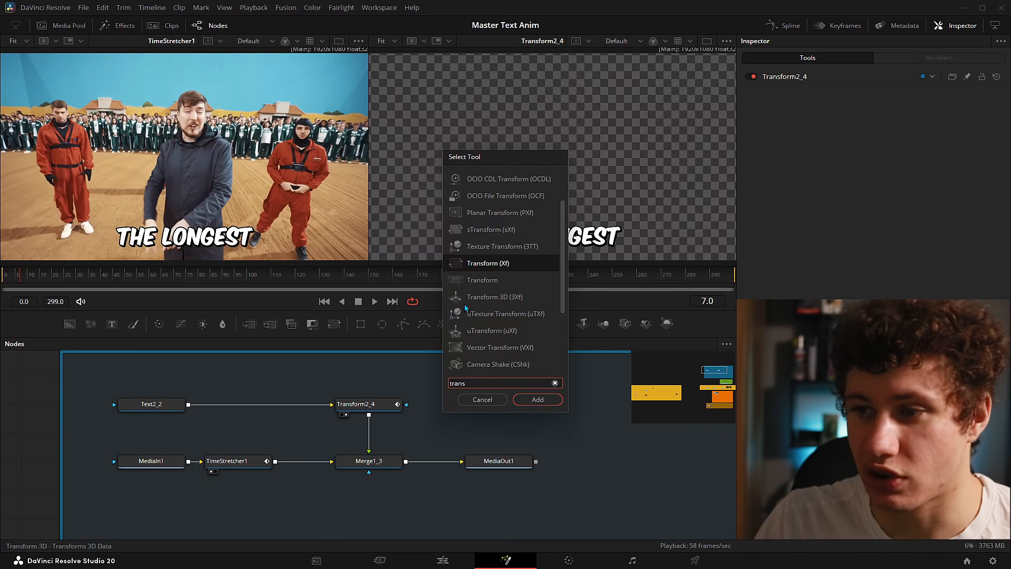
{"action": "double_click", "coordinate": [512, 265]}
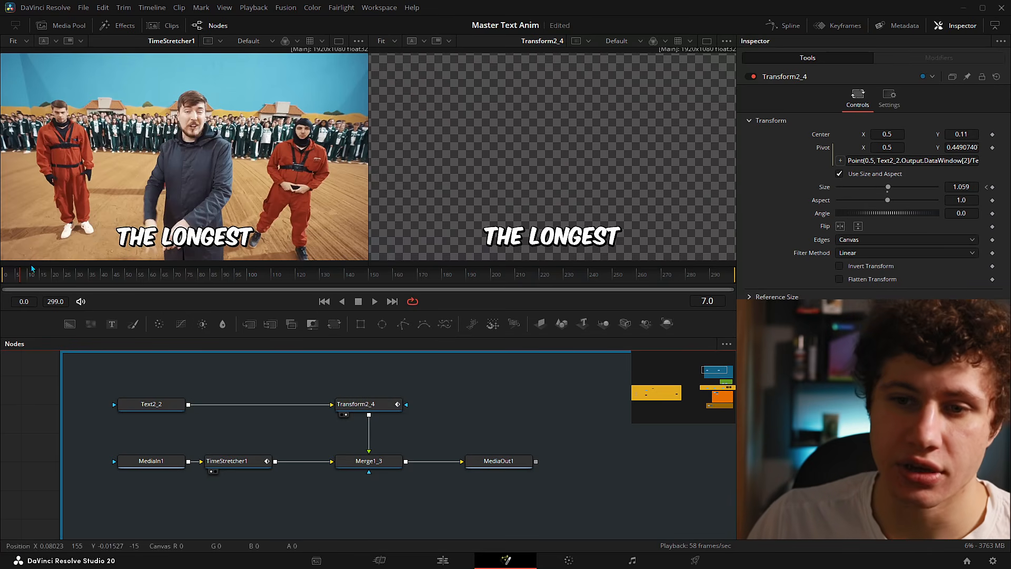
{"action": "left_click_drag", "start_coordinate": [21, 275], "coordinate": [2, 274]}
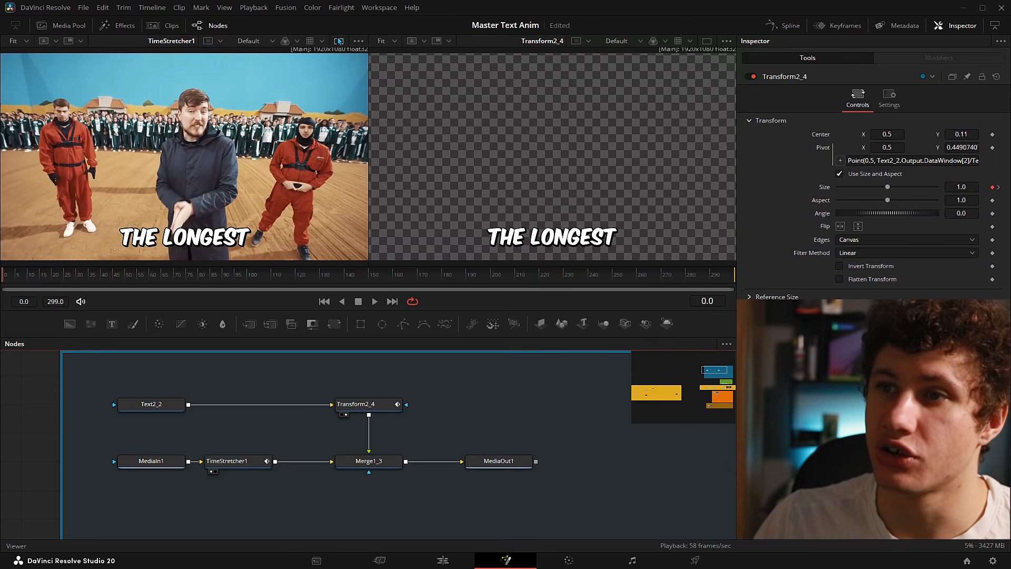
- Preview the caption's size pop-in frame by frame, then add Transform7 after Text2_2
{"action": "left_click", "coordinate": [339, 40]}
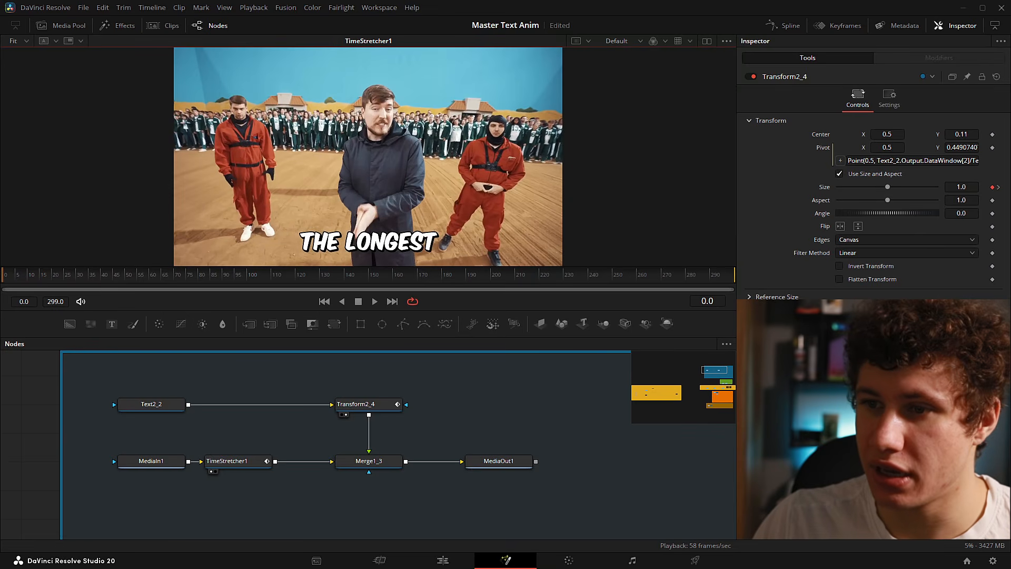
{"action": "left_click", "coordinate": [7, 275]}
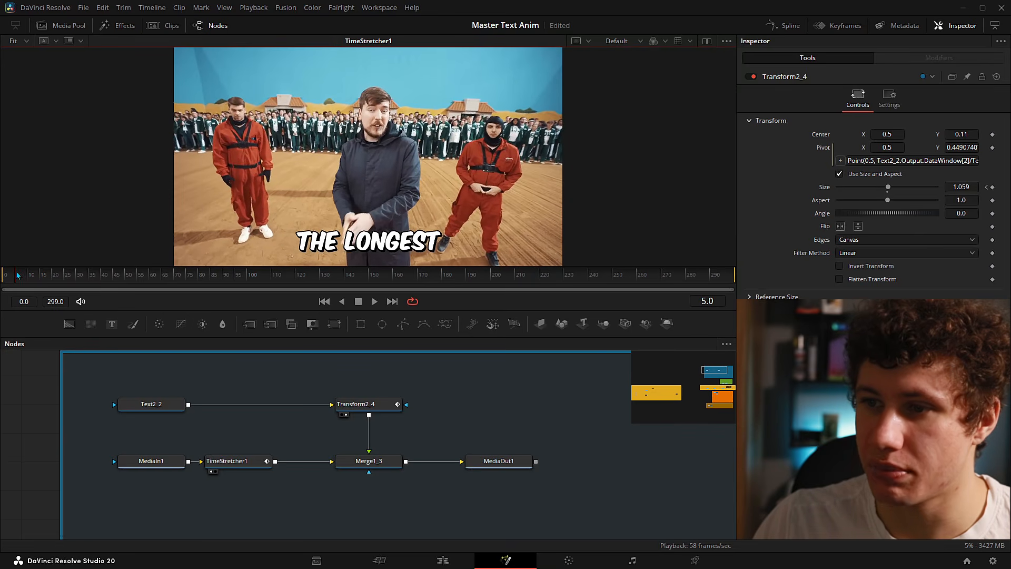
{"action": "left_click", "coordinate": [10, 274]}
{"action": "left_click_drag", "start_coordinate": [9, 275], "coordinate": [7, 275]}
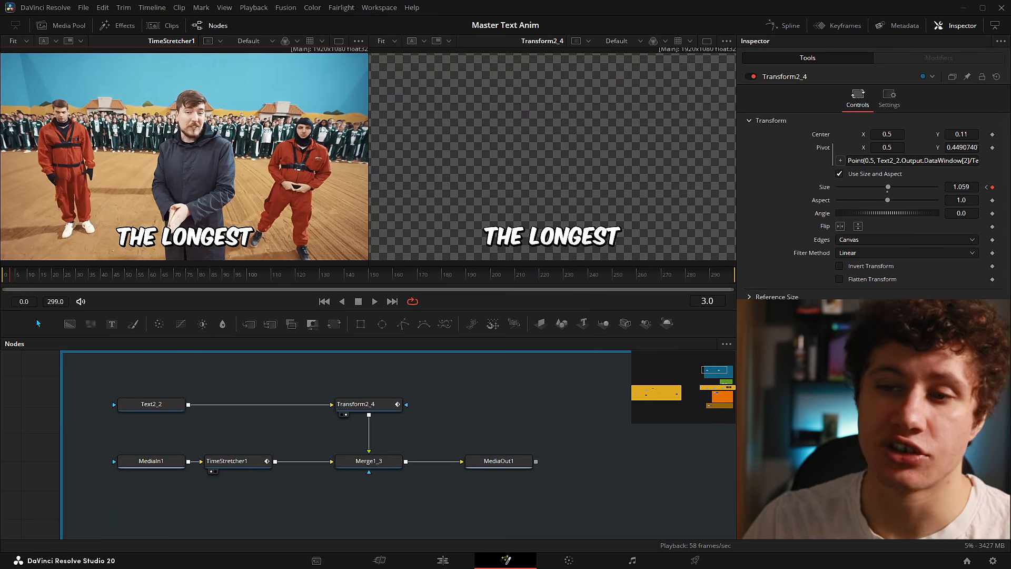
{"action": "key", "text": "Left"}
{"action": "key", "text": "Left"}
{"action": "key", "text": "Left"}
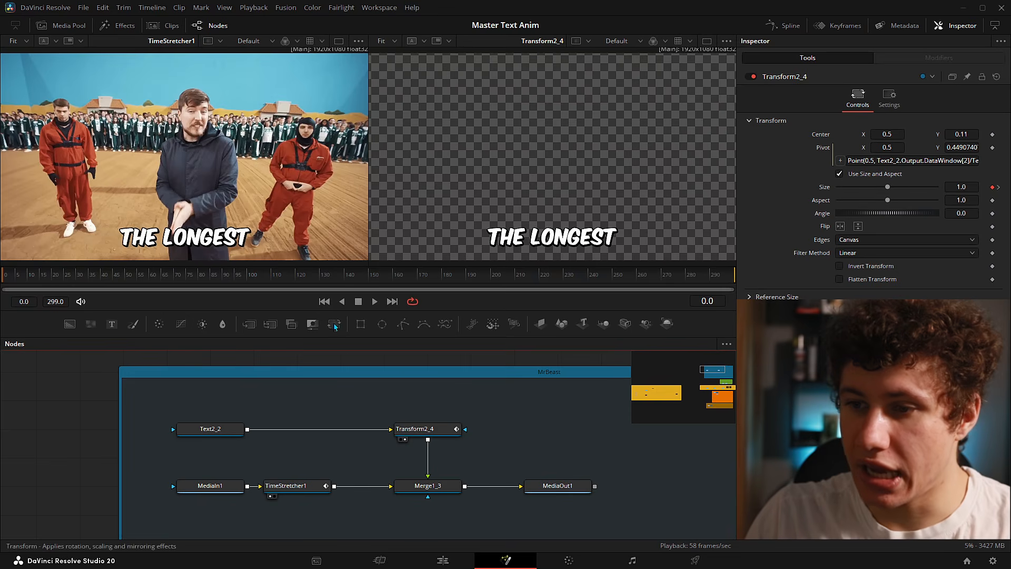
{"action": "left_click_drag", "start_coordinate": [335, 326], "coordinate": [421, 402]}
- Return to frame 0 and set a Transform7 Size keyframe at 1.0
{"action": "left_click", "coordinate": [533, 441]}
{"action": "left_click_drag", "start_coordinate": [550, 425], "coordinate": [493, 427]}
{"action": "left_click", "coordinate": [18, 277]}
{"action": "mouse_move", "coordinate": [19, 278]}
{"action": "left_mouse_down"}
{"action": "mouse_move", "coordinate": [567, 276]}
{"action": "mouse_move", "coordinate": [5, 272]}
{"action": "left_mouse_up"}
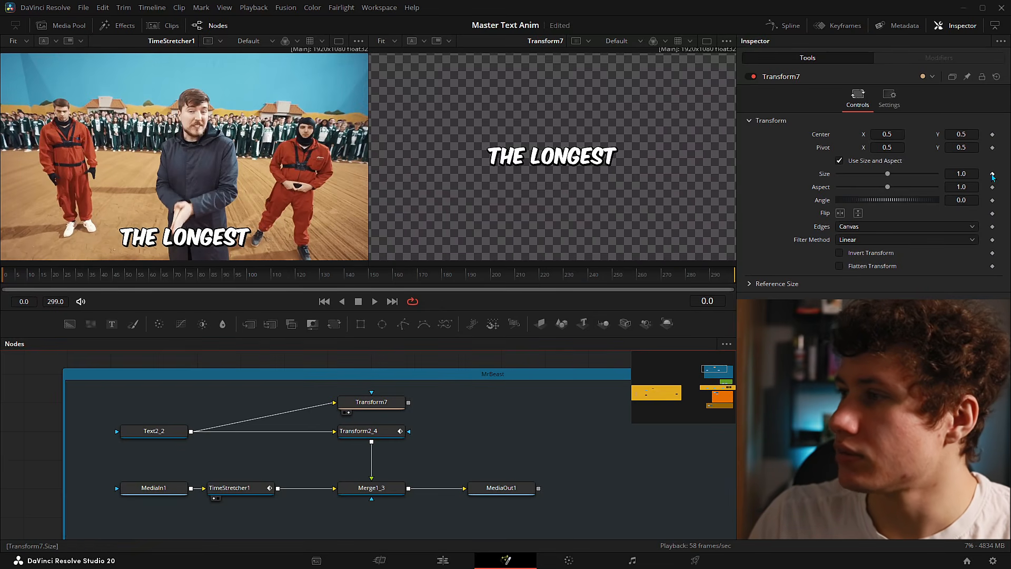
{"action": "left_click", "coordinate": [993, 174]}
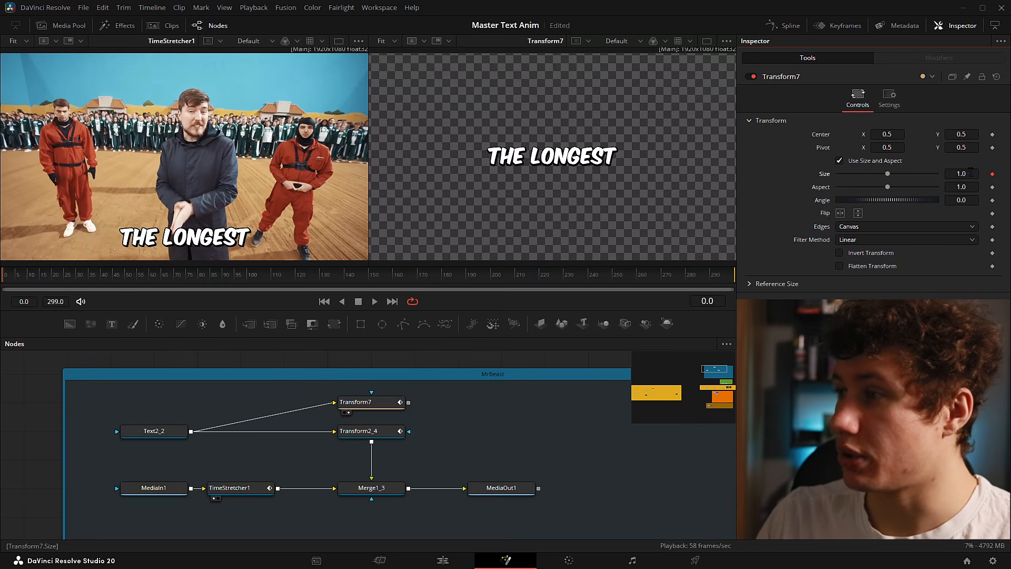
{"action": "key", "text": "BackSpace"}
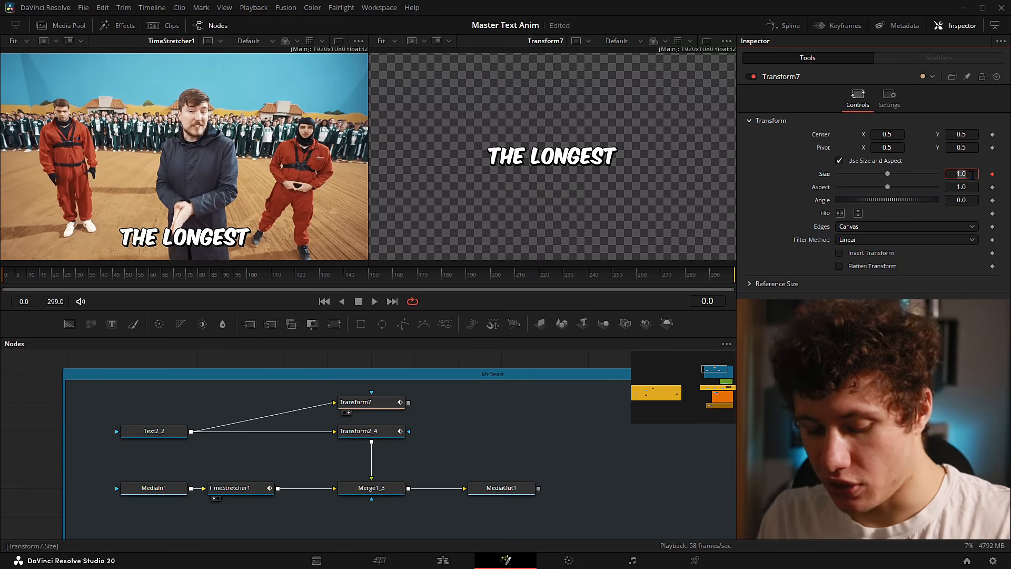
- Key Transform7's Size at 1.1 on frame 2 and 1.0 on frame 3
{"action": "key", "text": "Return"}
{"action": "key", "text": "Right"}
{"action": "key", "text": "Right"}
{"action": "key", "text": "Right"}
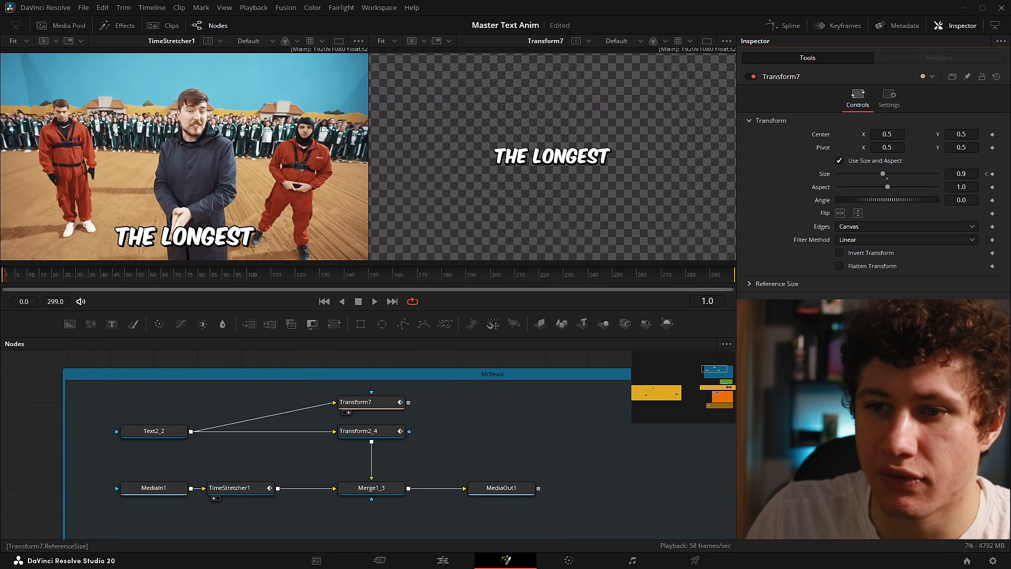
{"action": "key", "text": "Left"}
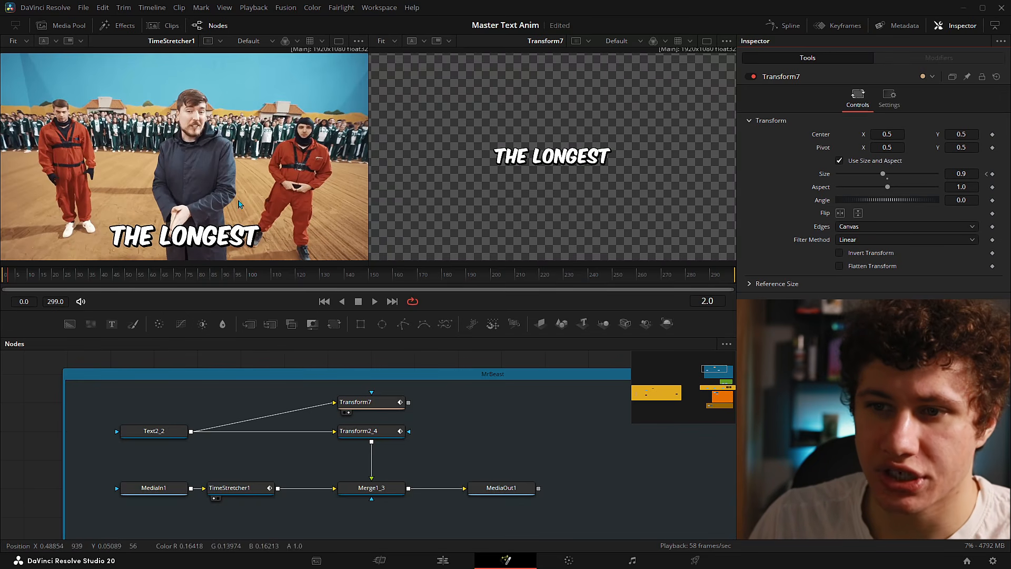
{"action": "left_click", "coordinate": [972, 171]}
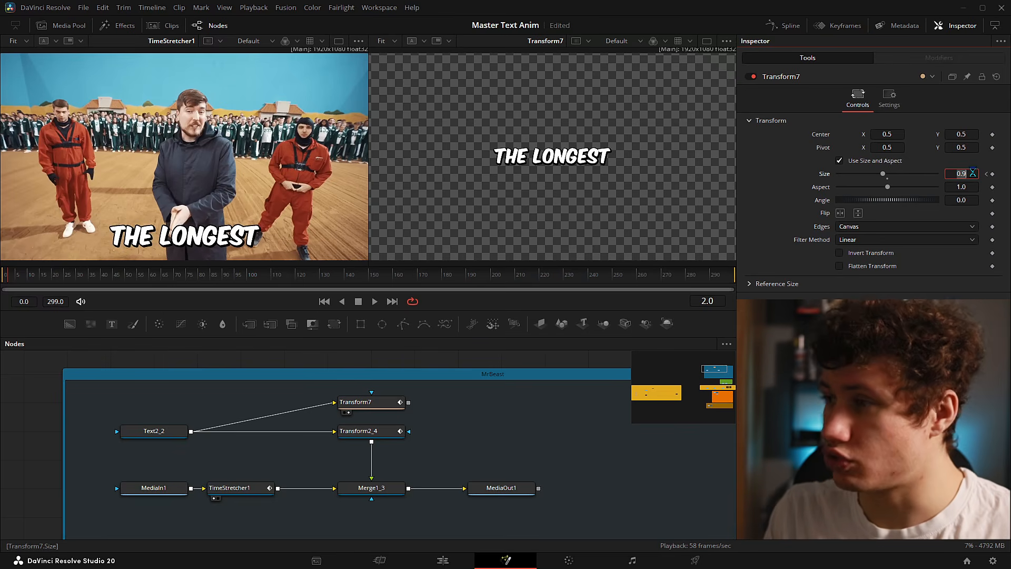
{"action": "type", "text": "1.1"}
{"action": "key", "text": "Return"}
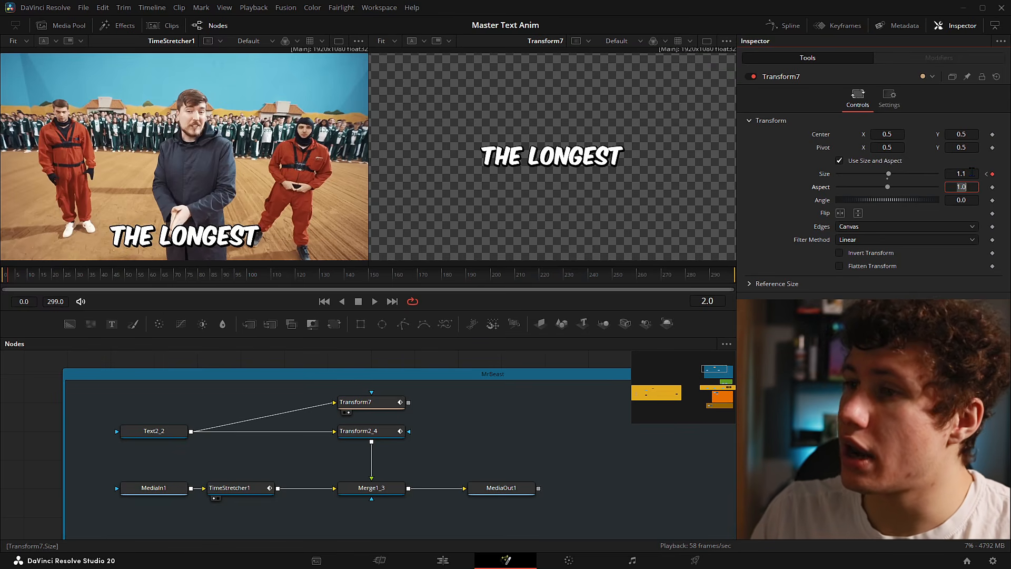
{"action": "key", "text": "Right"}
{"action": "left_click", "coordinate": [972, 174]}
{"action": "type", "text": "1"}
{"action": "key", "text": "Return"}
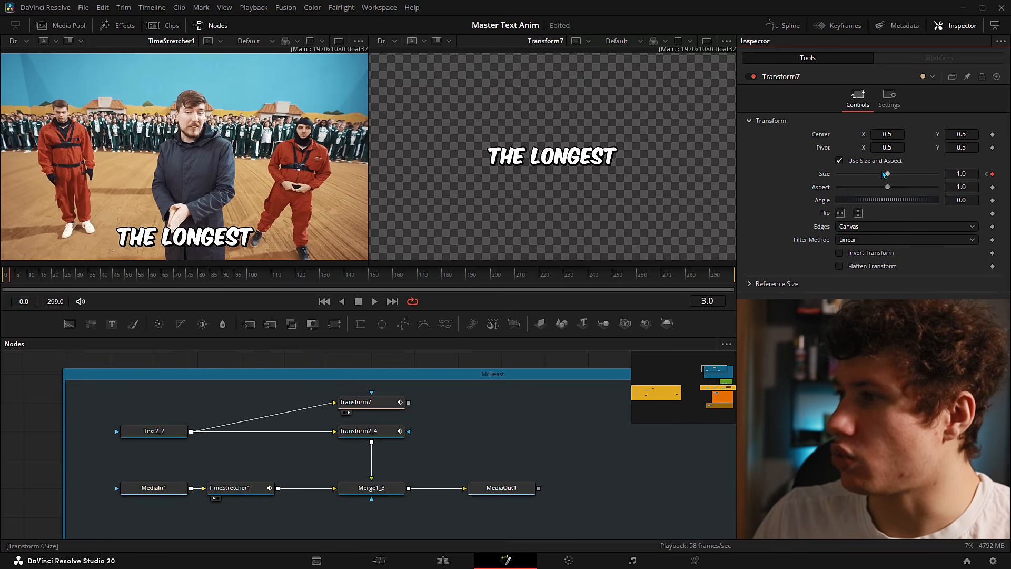
- Step through frames 0–4 to check the 0.9–1.1–1.0 bounce, then activate Transform7's on-screen widget
{"action": "key", "text": "Home"}
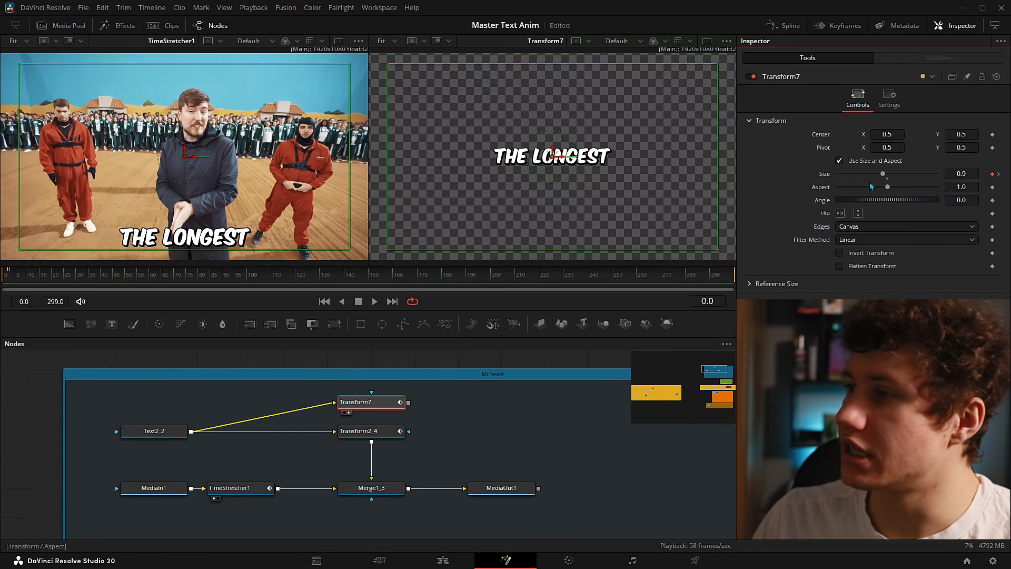
{"action": "key", "text": "Right"}
{"action": "key", "text": "Right"}
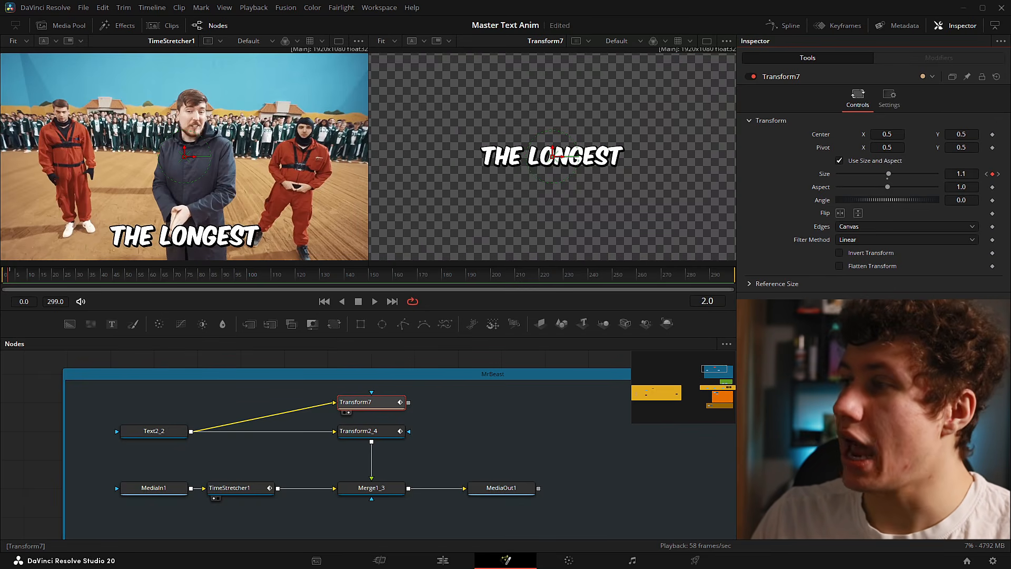
{"action": "key", "text": "Right"}
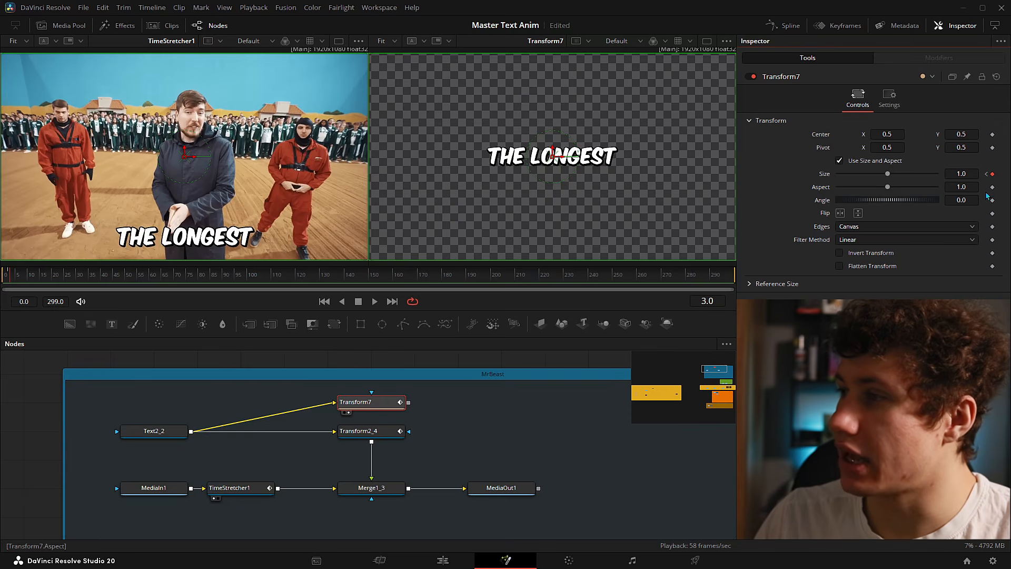
{"action": "key", "text": "Left"}
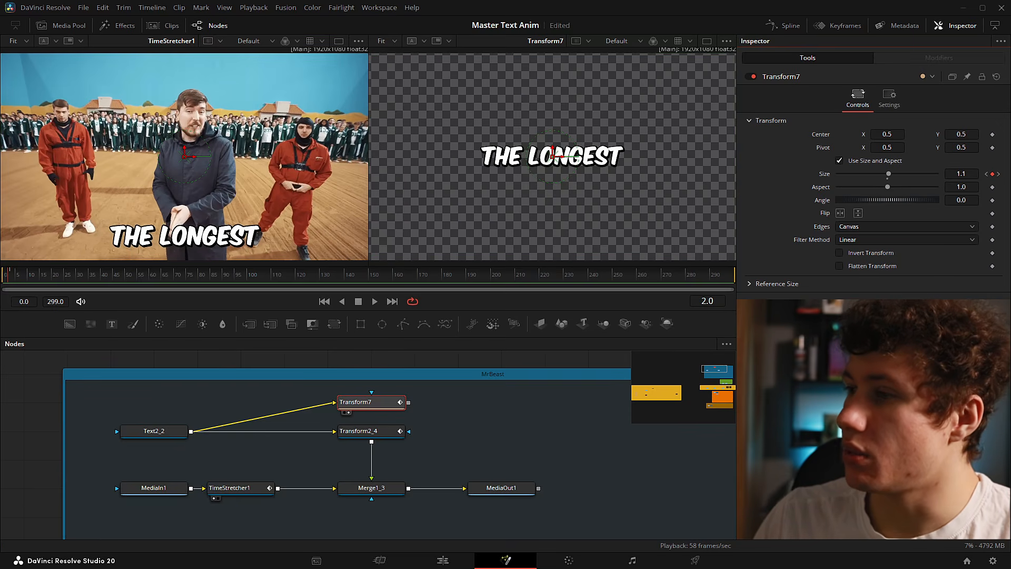
{"action": "key", "text": "Left"}
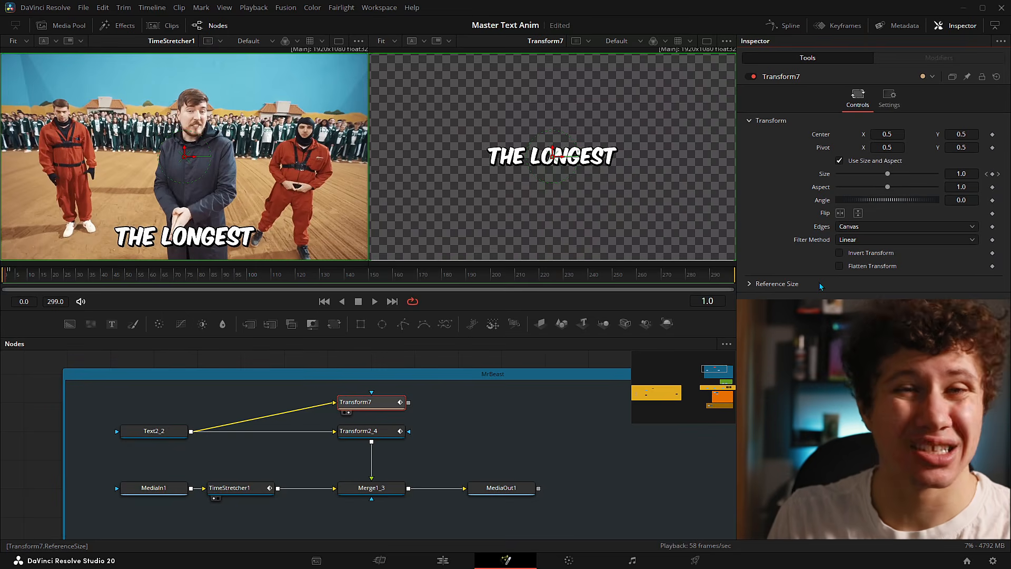
{"action": "key", "text": "Left"}
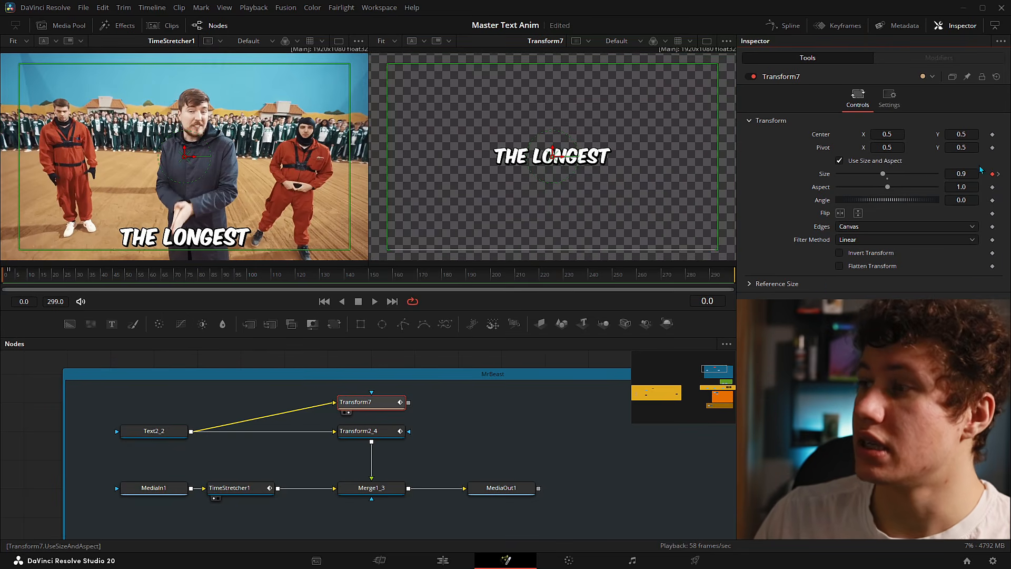
{"action": "left_click", "coordinate": [12, 275]}
{"action": "left_click", "coordinate": [3, 279]}
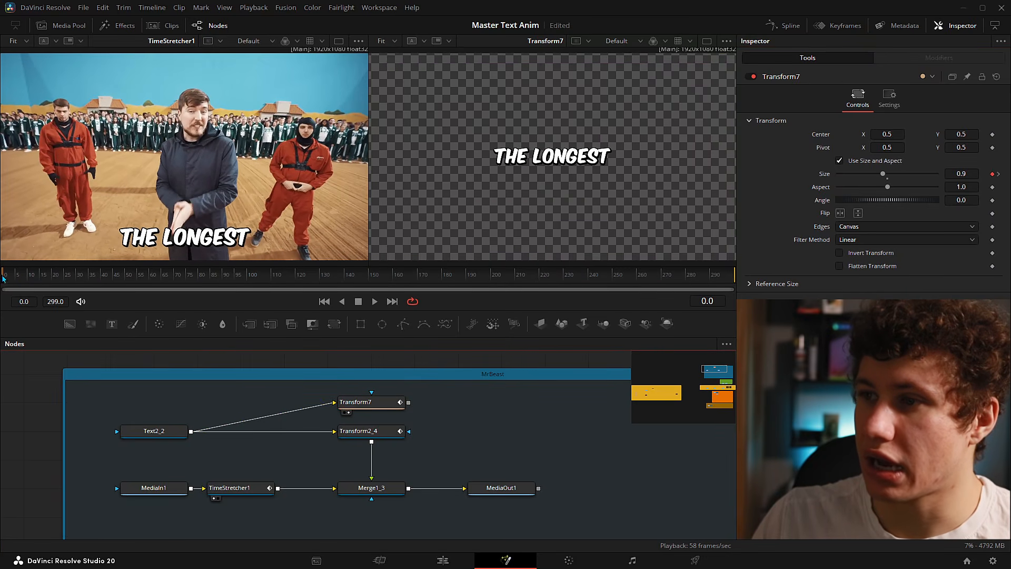
{"action": "left_click", "coordinate": [11, 278]}
{"action": "left_click", "coordinate": [14, 277]}
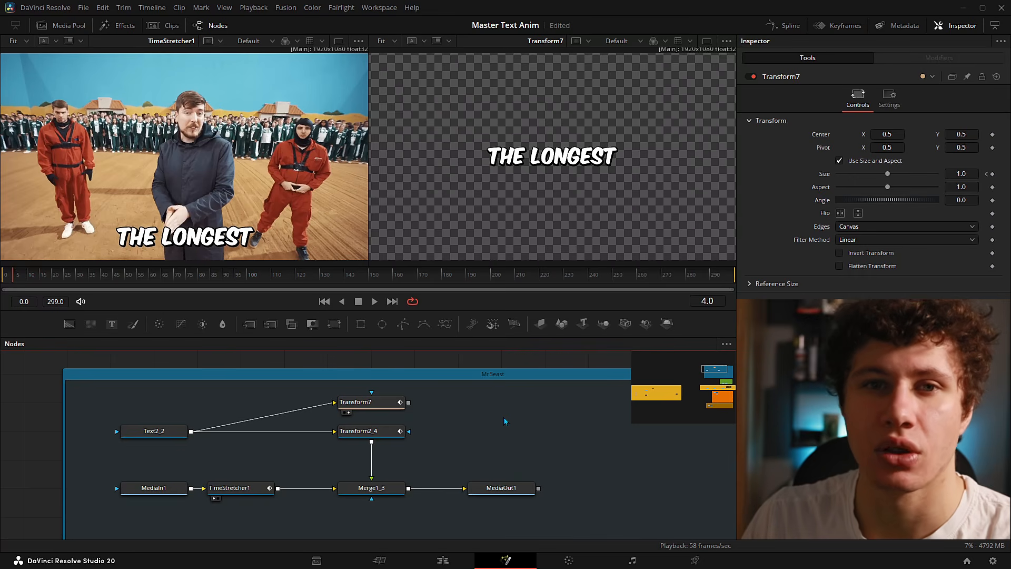
{"action": "left_click", "coordinate": [568, 158]}
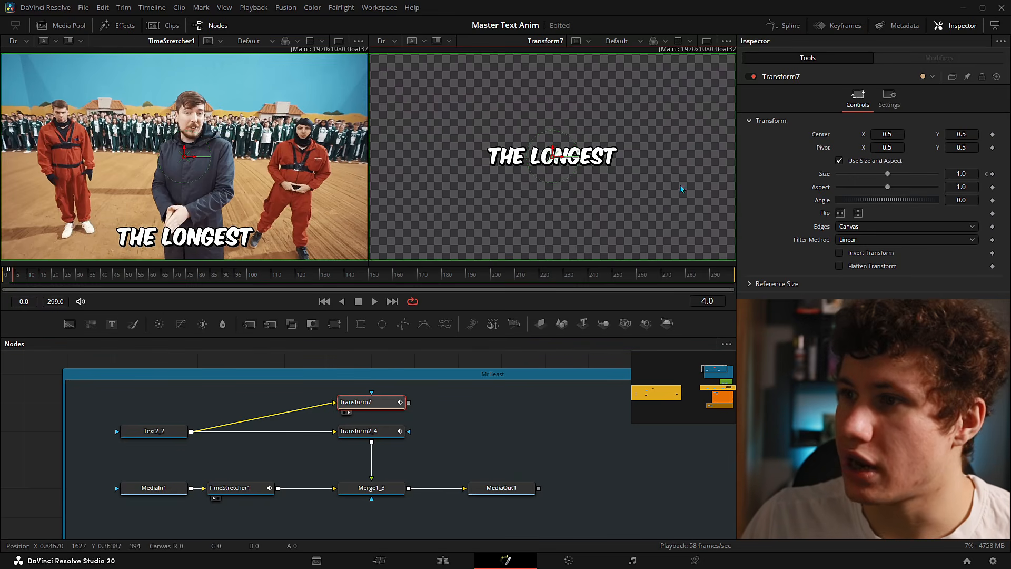
{"action": "left_click_drag", "start_coordinate": [568, 160], "coordinate": [476, 239]}
{"action": "scroll", "coordinate": [228, 230], "scroll_direction": "up", "scroll_amount": 3}
{"action": "scroll", "coordinate": [584, 138], "scroll_direction": "up", "scroll_amount": 3}
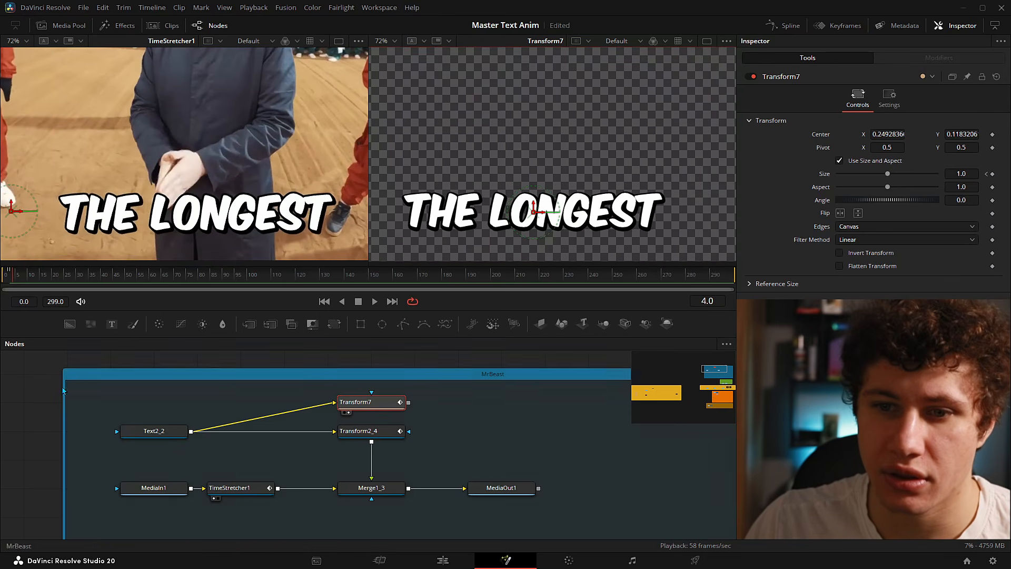
{"action": "left_click", "coordinate": [33, 398]}
{"action": "key", "text": "Left"}
{"action": "key", "text": "Left"}
{"action": "key", "text": "Left"}
{"action": "key", "text": "Left"}
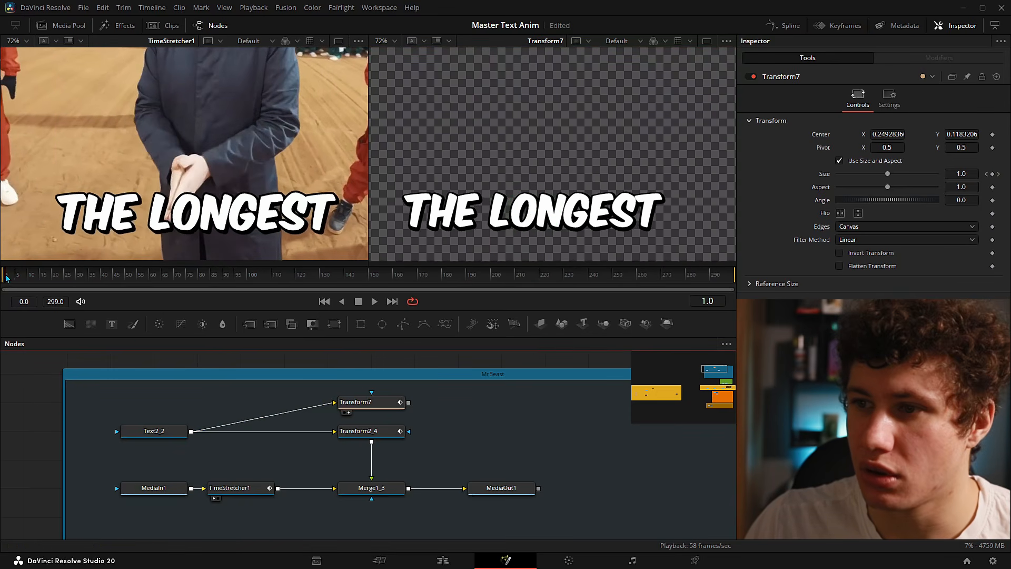
{"action": "key", "text": "Right"}
{"action": "key", "text": "Left"}
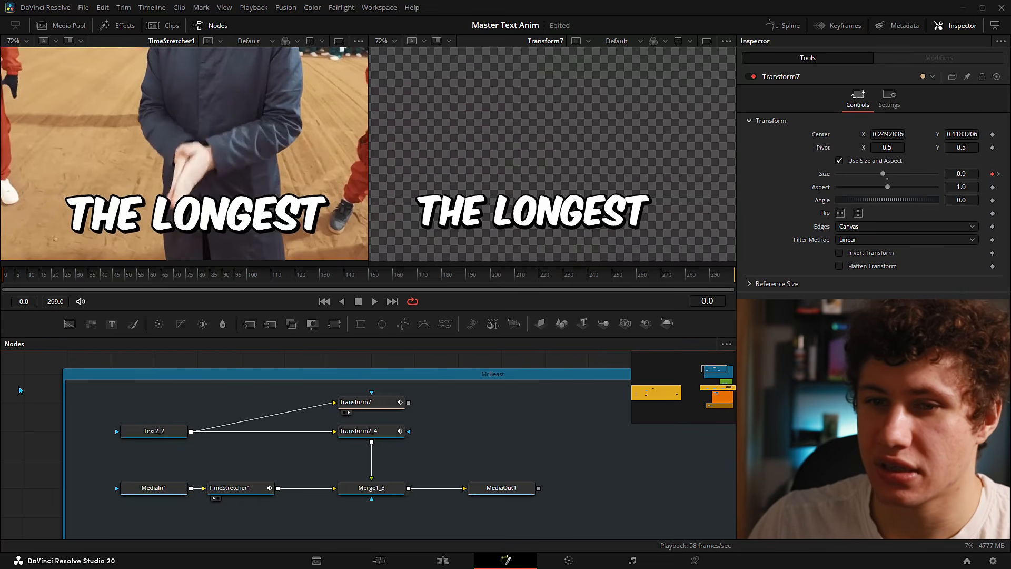
{"action": "key", "text": "Right"}
{"action": "key", "text": "Right"}
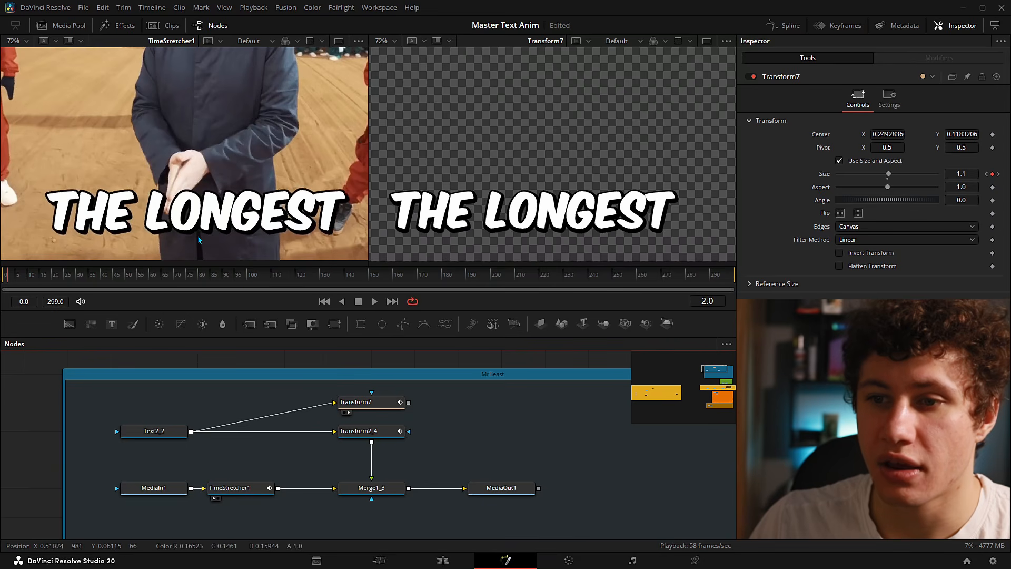
{"action": "key", "text": "ctrl+s"}
{"action": "key", "text": "Right"}
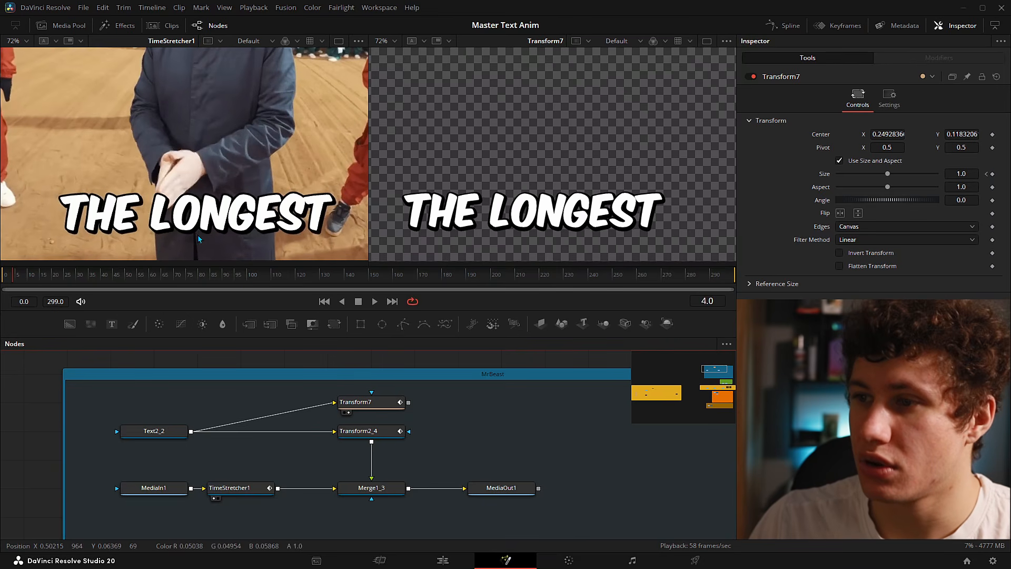
{"action": "key", "text": "Left"}
{"action": "key", "text": "Left"}
{"action": "key", "text": "Left"}
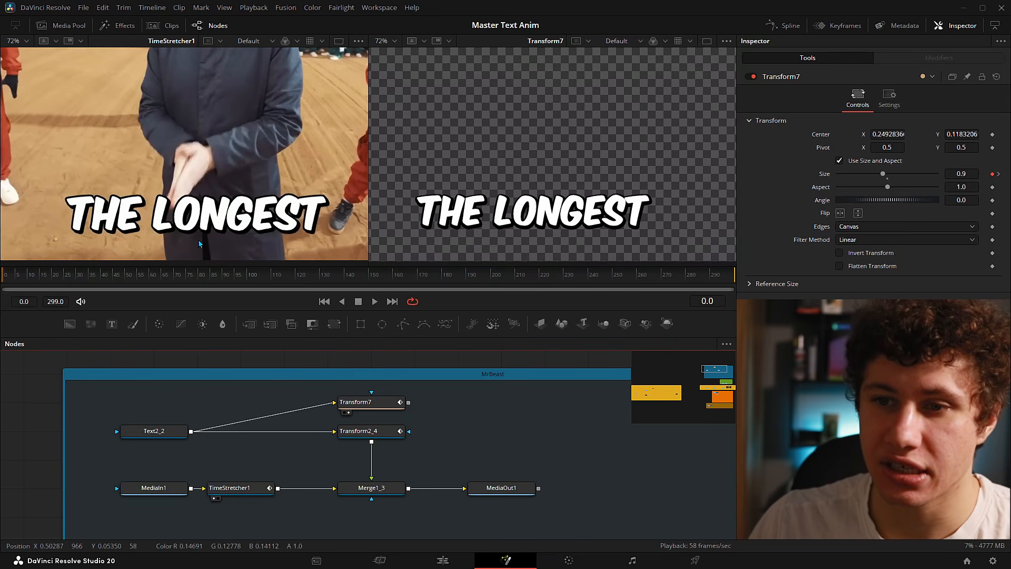
{"action": "key", "text": "Right"}
{"action": "key", "text": "Right"}
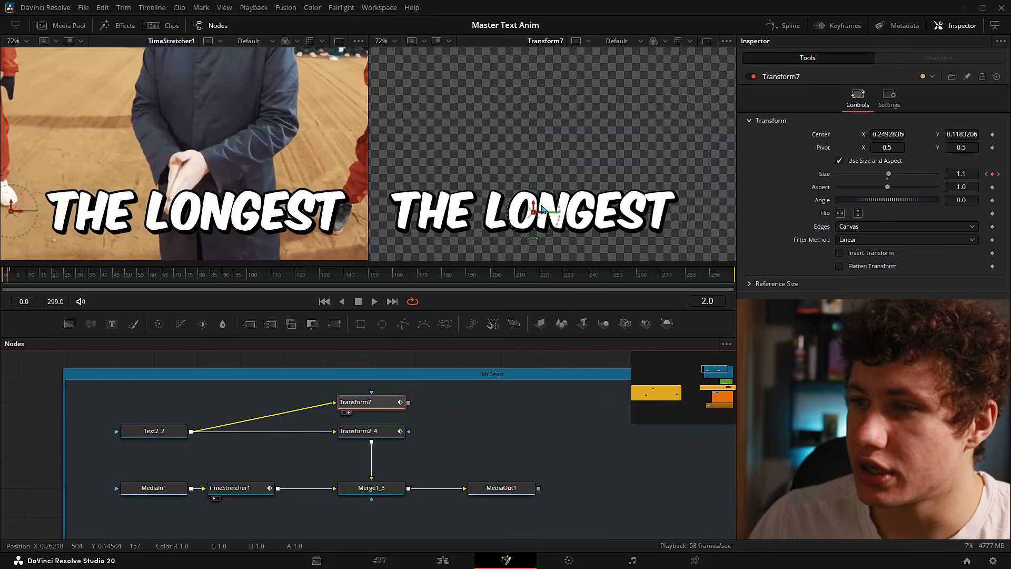
{"action": "left_click", "coordinate": [369, 402]}
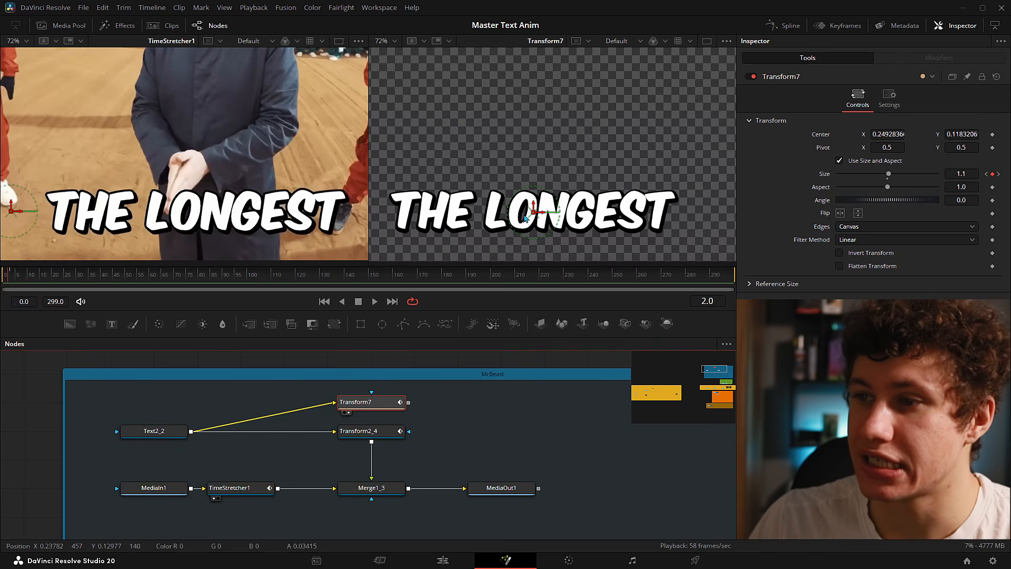
{"action": "key", "text": "Left"}
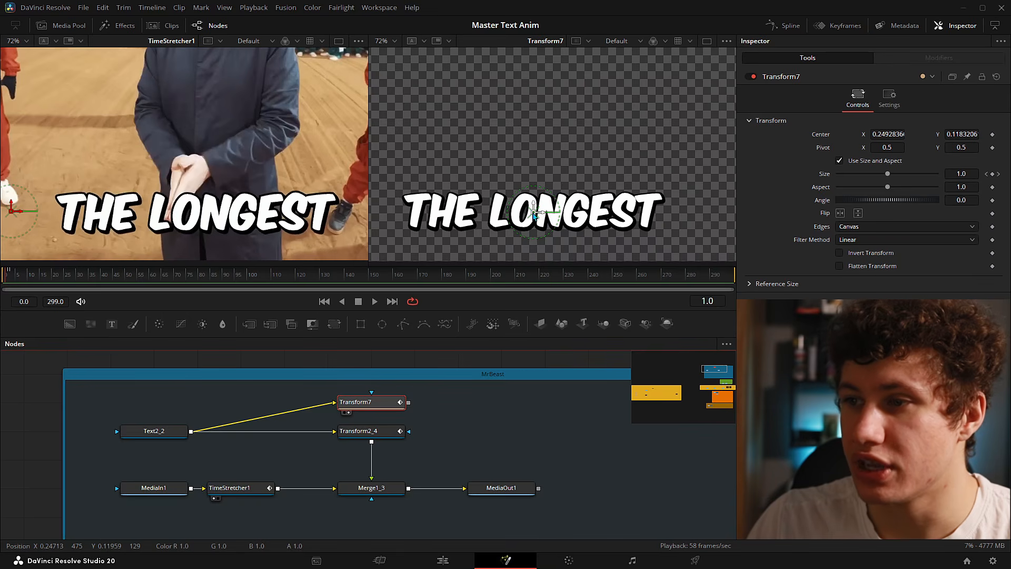
{"action": "key", "text": "Left"}
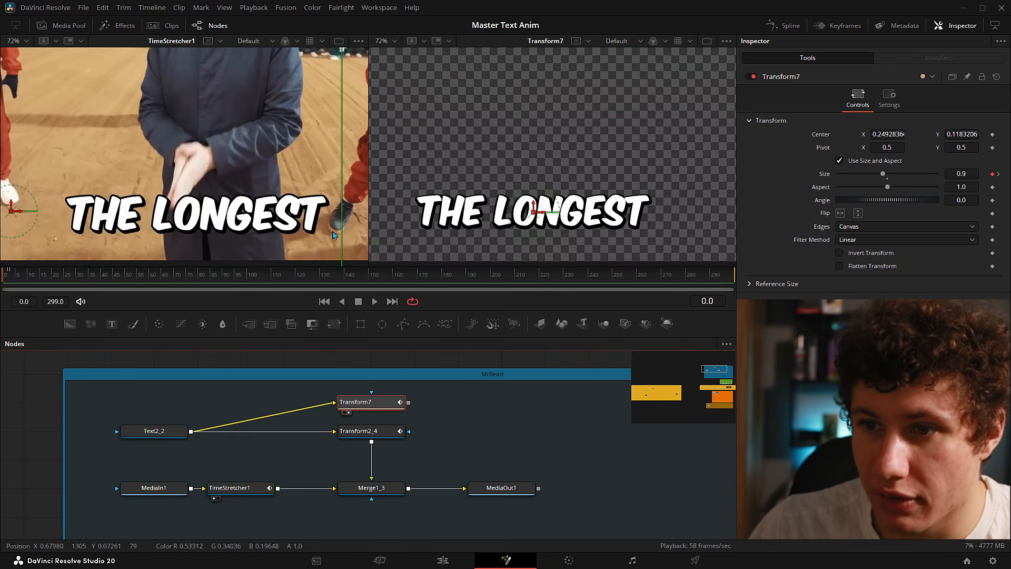
{"action": "key", "text": "Right"}
{"action": "key", "text": "Left"}
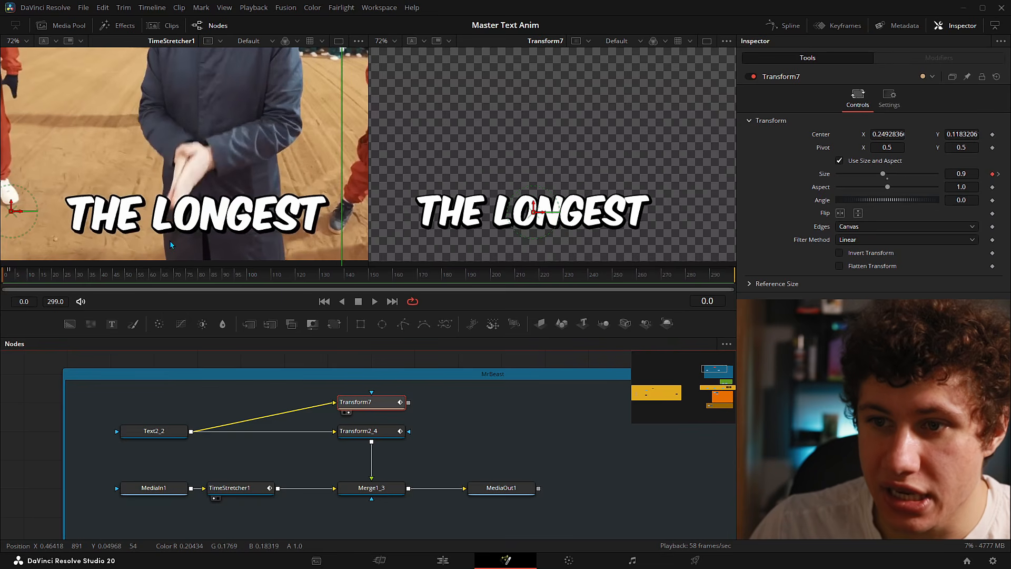
{"action": "key", "text": "Right"}
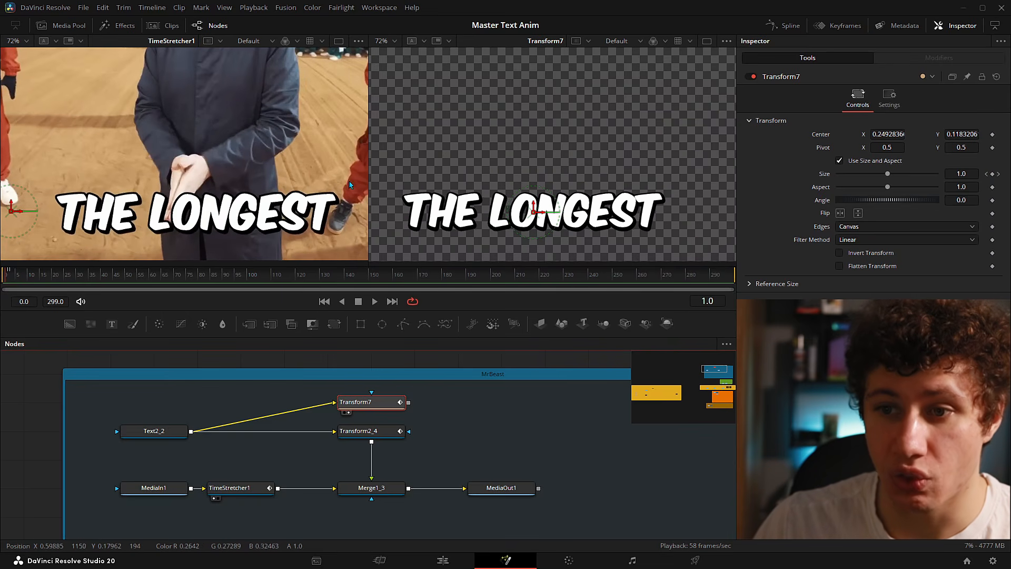
{"action": "key", "text": "Left"}
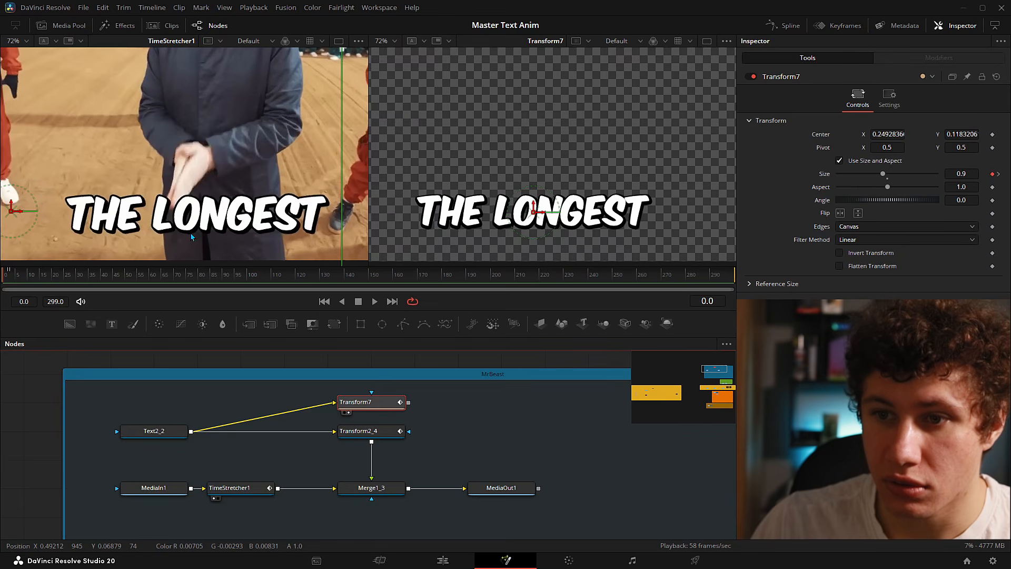
{"action": "key", "text": "Right"}
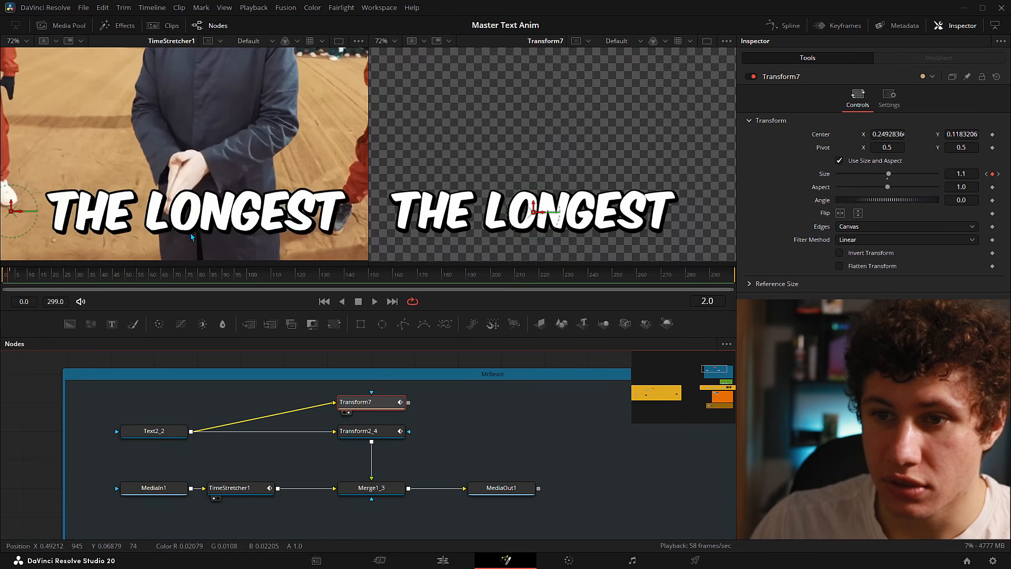
{"action": "key", "text": "Left"}
{"action": "key", "text": "Right"}
{"action": "key", "text": "Right"}
{"action": "key", "text": "Right"}
{"action": "key", "text": "Left"}
{"action": "key", "text": "Left"}
{"action": "key", "text": "Left"}
{"action": "key", "text": "Right"}
{"action": "key", "text": "Right"}
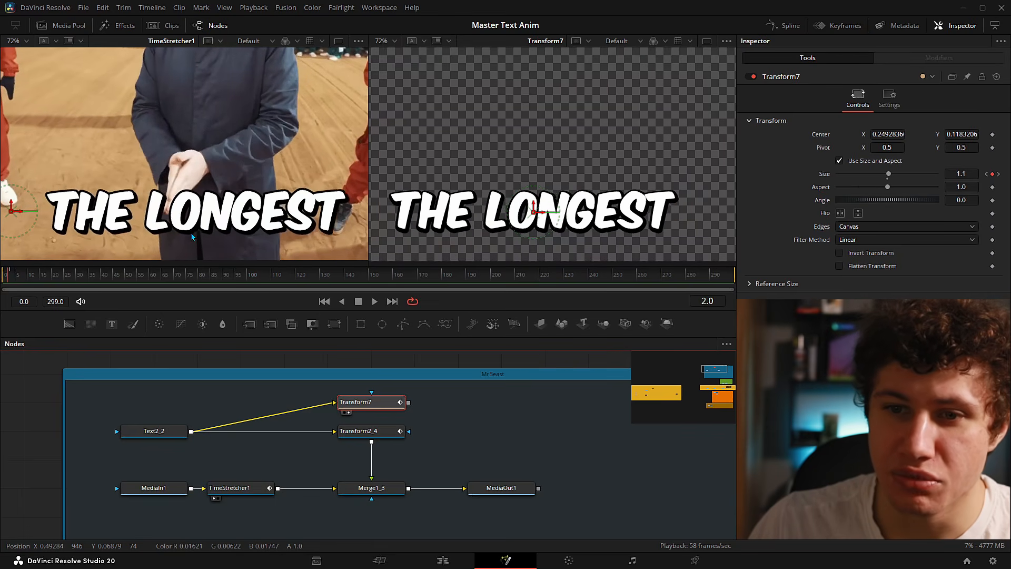
{"action": "key", "text": "Left"}
{"action": "key", "text": "Left"}
{"action": "key", "text": "Right"}
{"action": "key", "text": "Right"}
{"action": "key", "text": "Right"}
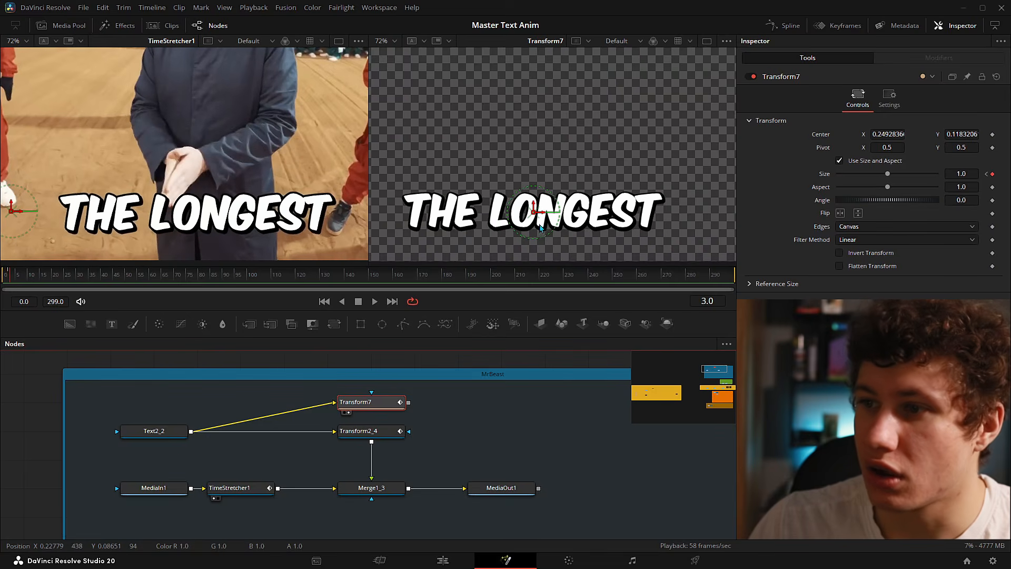
{"action": "key", "text": "Left"}
{"action": "key", "text": "Left"}
{"action": "key", "text": "Right"}
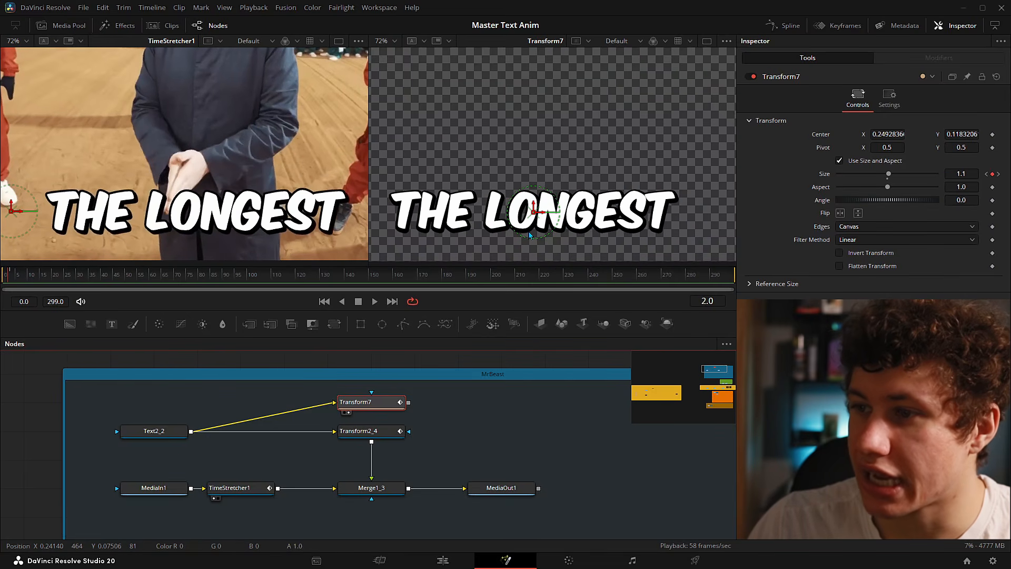
{"action": "key", "text": "Left"}
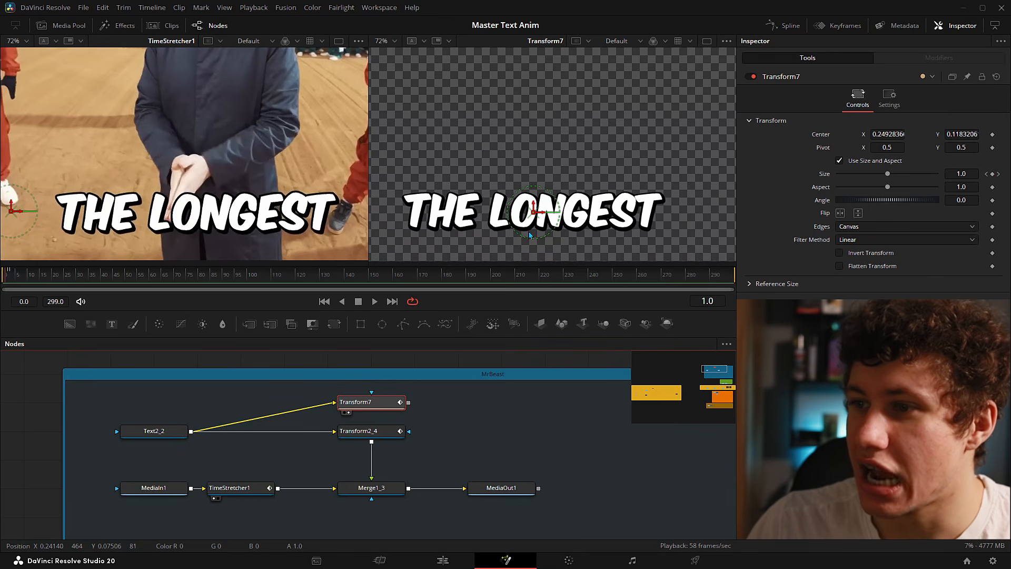
{"action": "key", "text": "Right"}
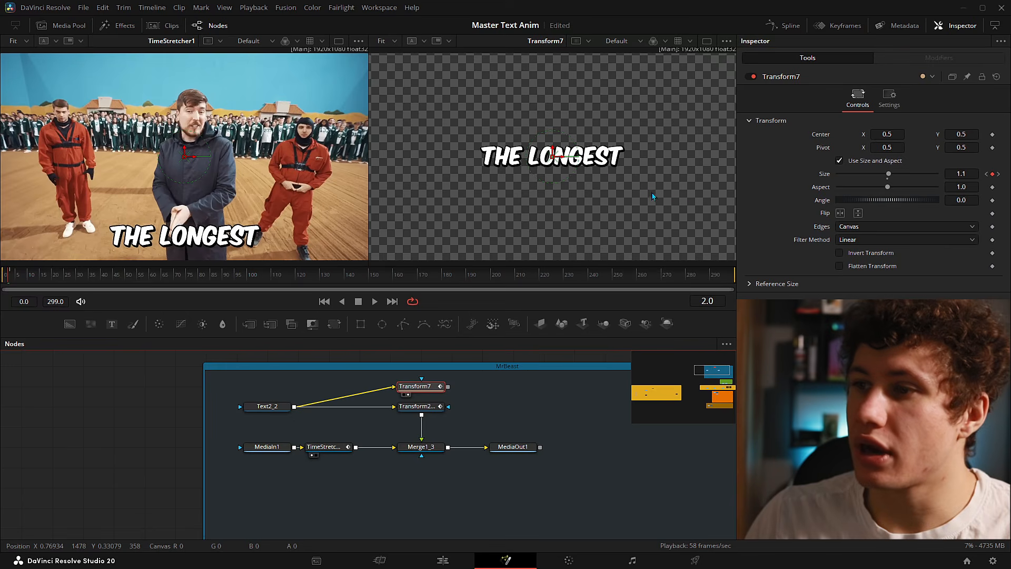
- Lift THE LONGEST by setting Transform7's pivot Y to 0.458 and centre Y to 0.568
{"action": "scroll", "coordinate": [575, 204], "scroll_direction": "up", "scroll_amount": 1}
{"action": "scroll", "coordinate": [580, 205], "scroll_direction": "up", "scroll_amount": 2}
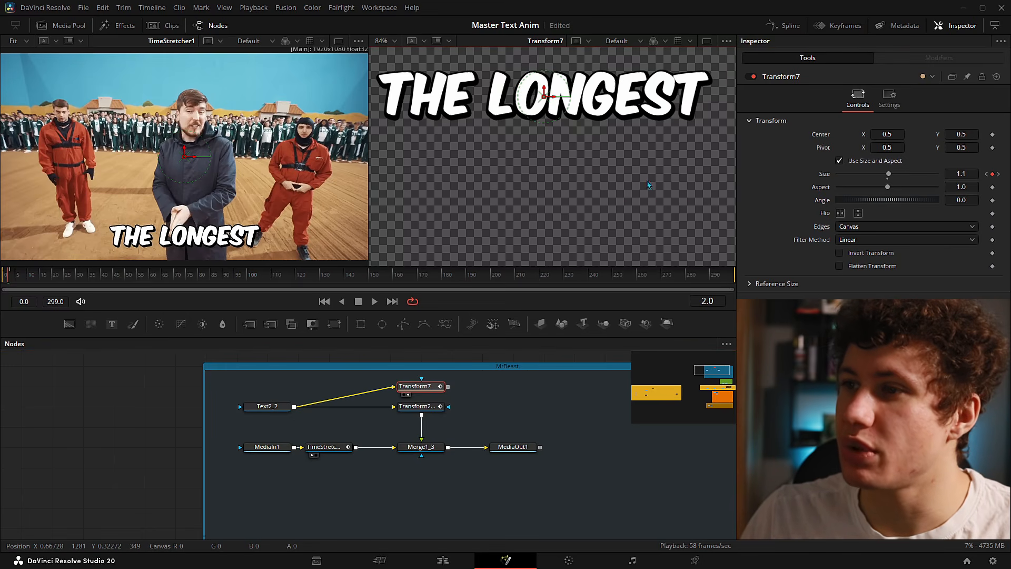
{"action": "scroll", "coordinate": [609, 211], "scroll_direction": "up", "scroll_amount": 1}
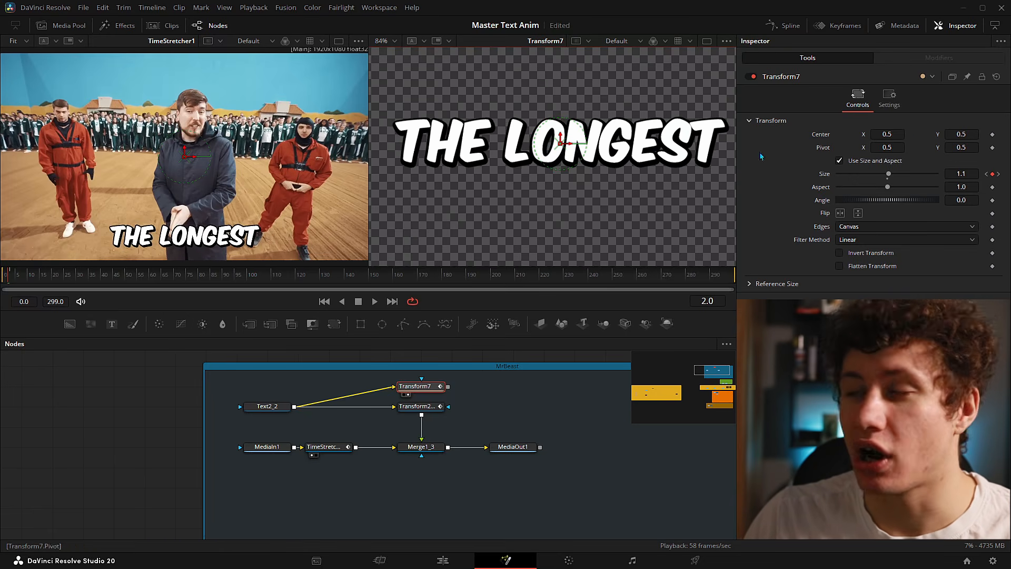
{"action": "left_click", "coordinate": [3, 279]}
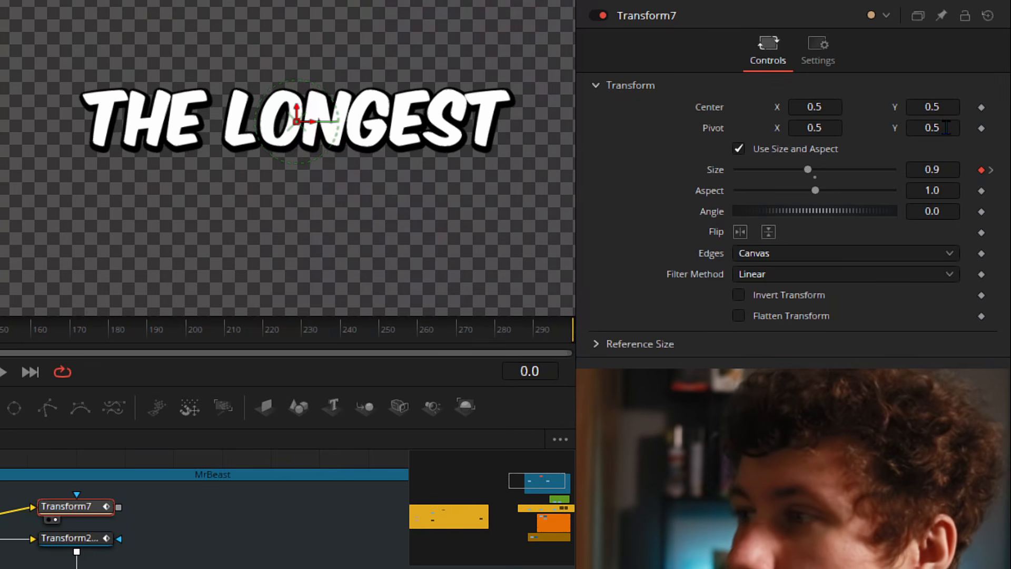
{"action": "left_click_drag", "start_coordinate": [946, 126], "coordinate": [925, 126]}
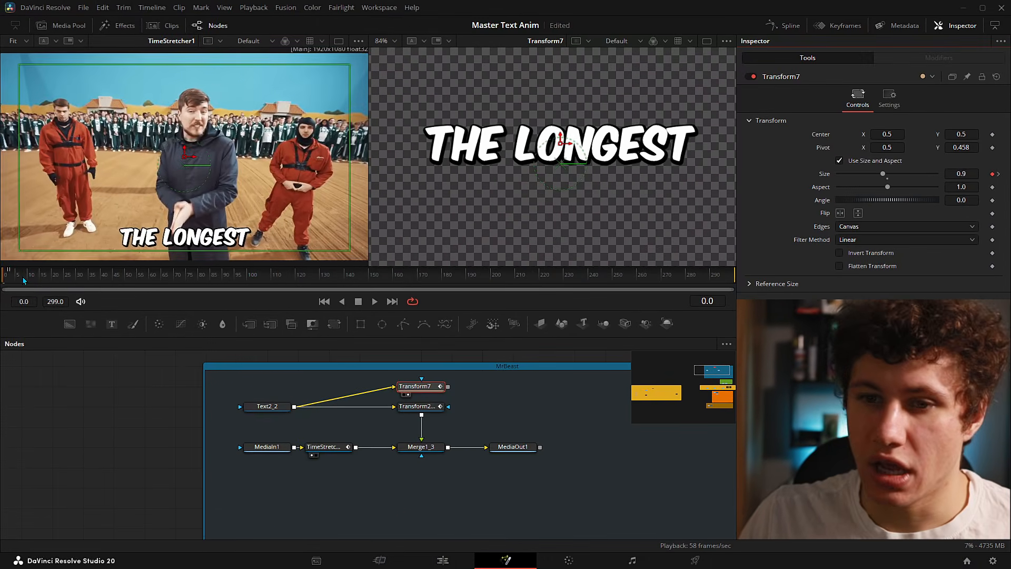
{"action": "left_click_drag", "start_coordinate": [25, 279], "coordinate": [2, 279]}
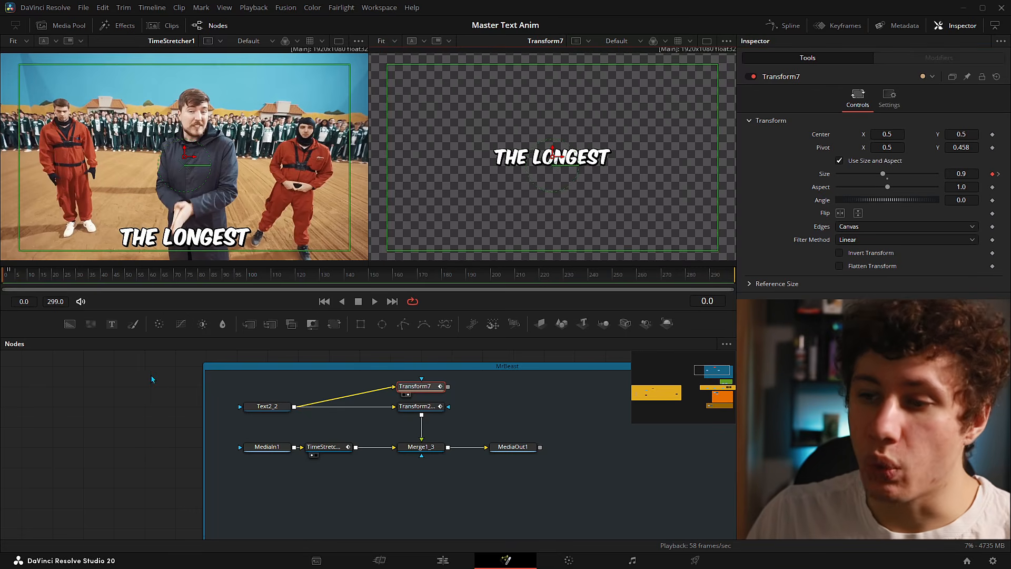
{"action": "left_click", "coordinate": [148, 379]}
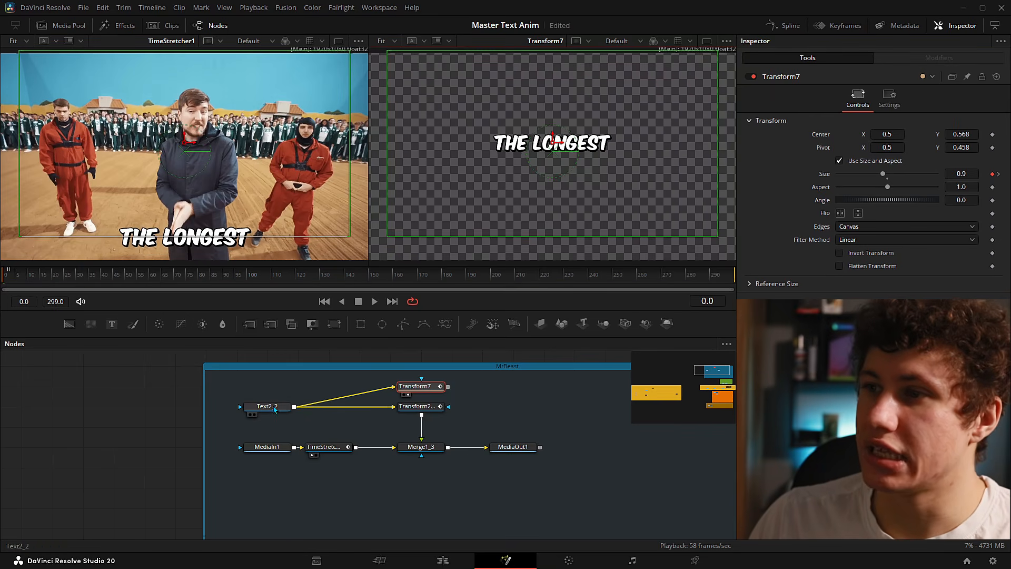
{"action": "left_click", "coordinate": [274, 408]}
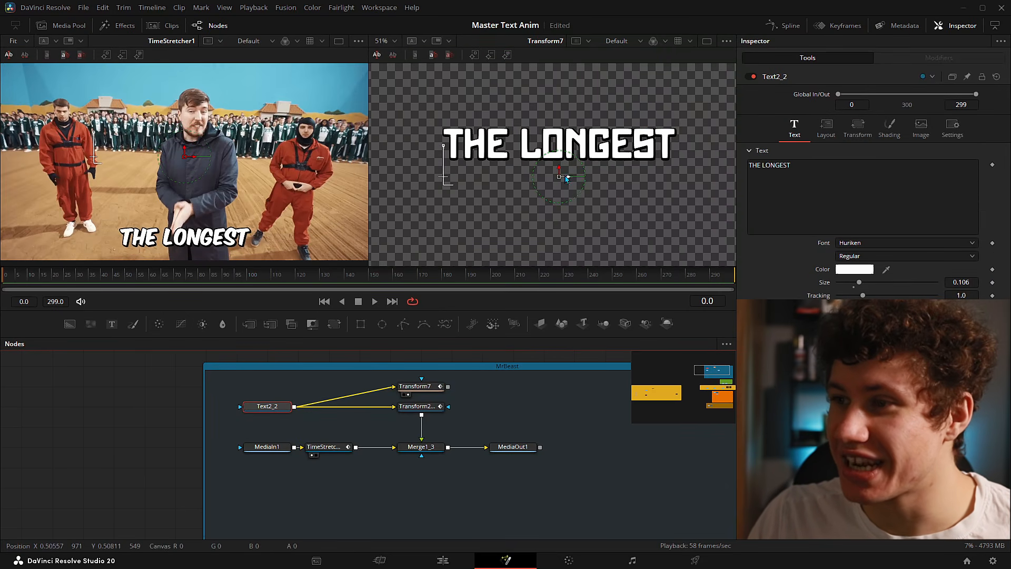
- Reset Transform7's centre to 0.5 and scrub the early frames to preview the Size animation
{"action": "left_click", "coordinate": [438, 385]}
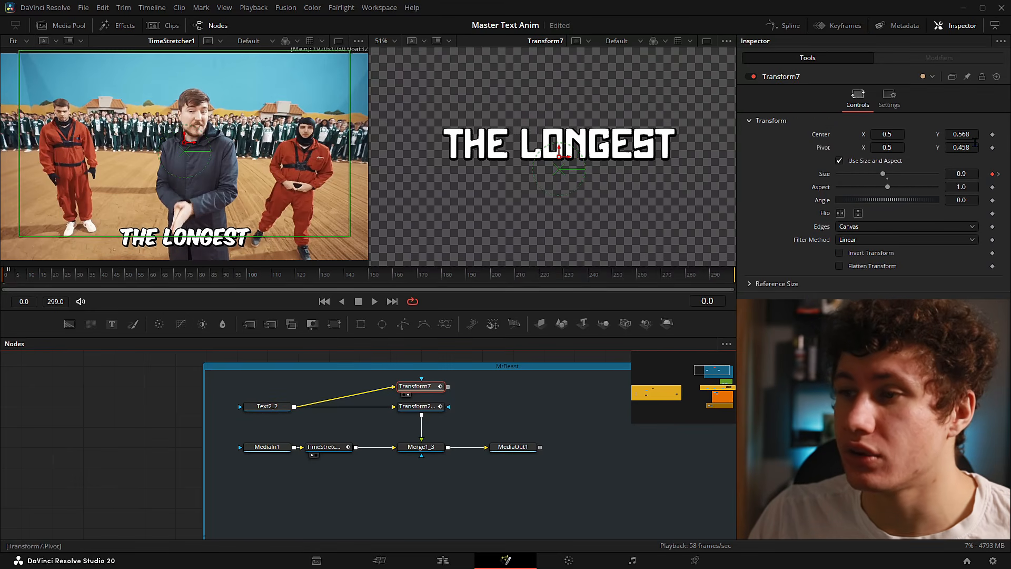
{"action": "double_click", "coordinate": [821, 137]}
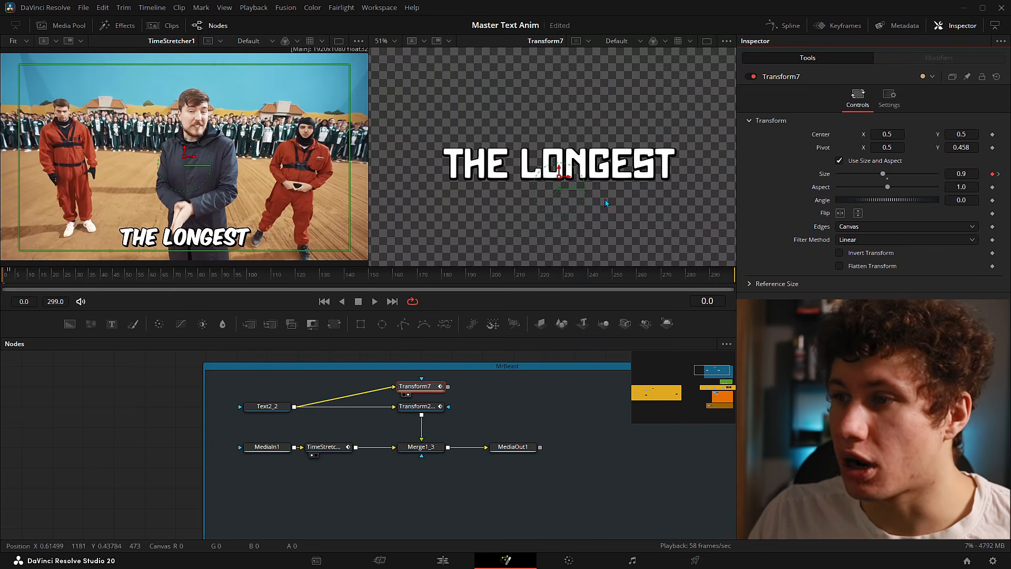
{"action": "scroll", "coordinate": [572, 192], "scroll_direction": "up", "scroll_amount": 2}
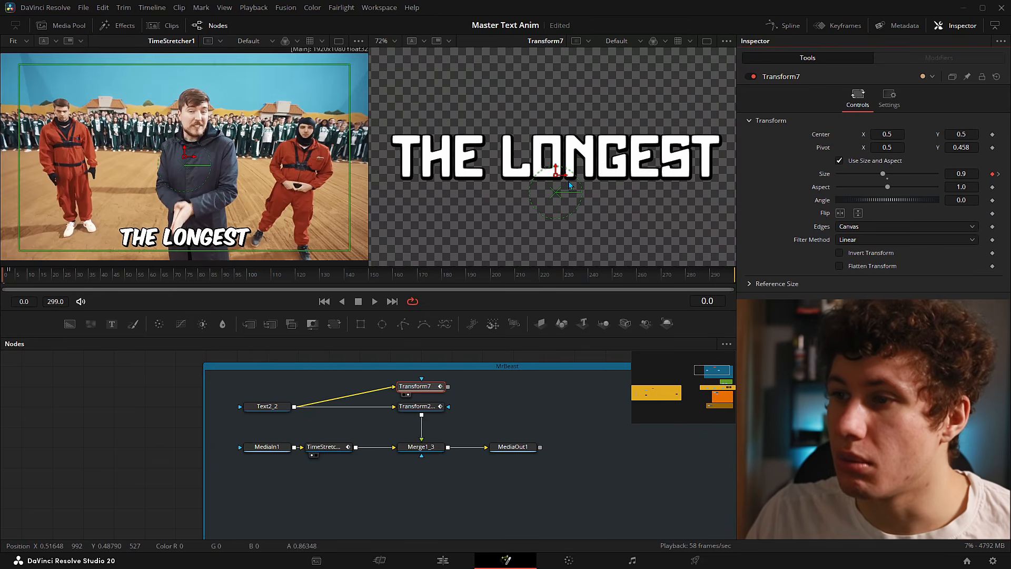
{"action": "left_click", "coordinate": [16, 279]}
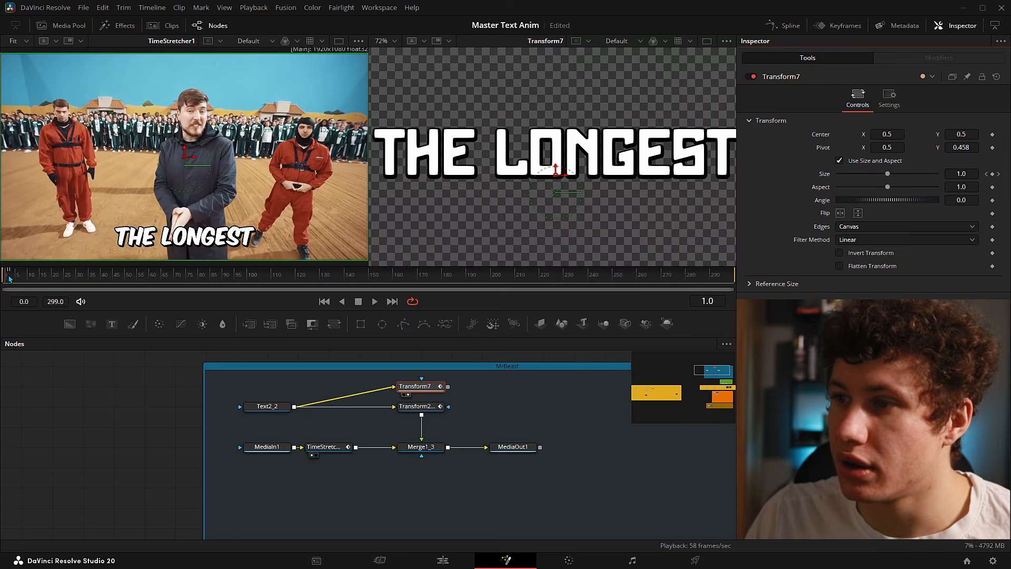
{"action": "left_click_drag", "start_coordinate": [16, 279], "coordinate": [5, 279]}
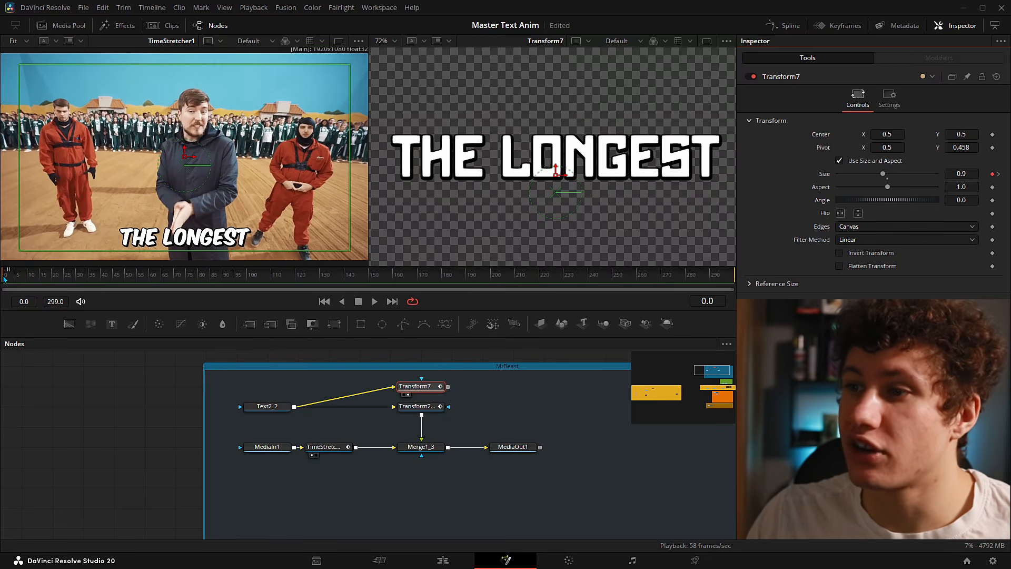
{"action": "scroll", "coordinate": [554, 133], "scroll_direction": "down", "scroll_amount": 2}
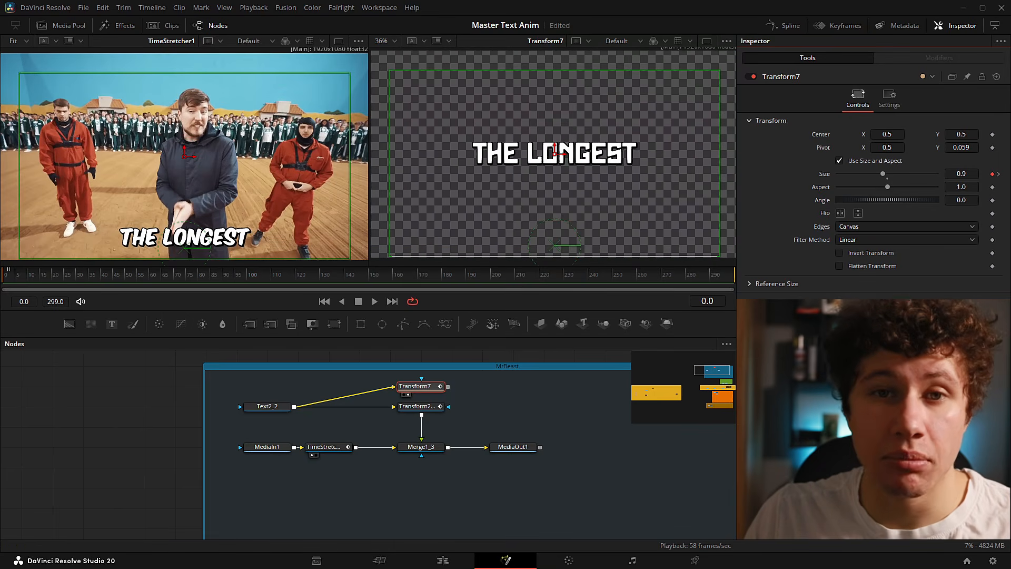
- Step through frames 0–3 to review THE LONGEST scaling up, outlining the title in the viewer
{"action": "left_click_drag", "start_coordinate": [568, 227], "coordinate": [560, 210]}
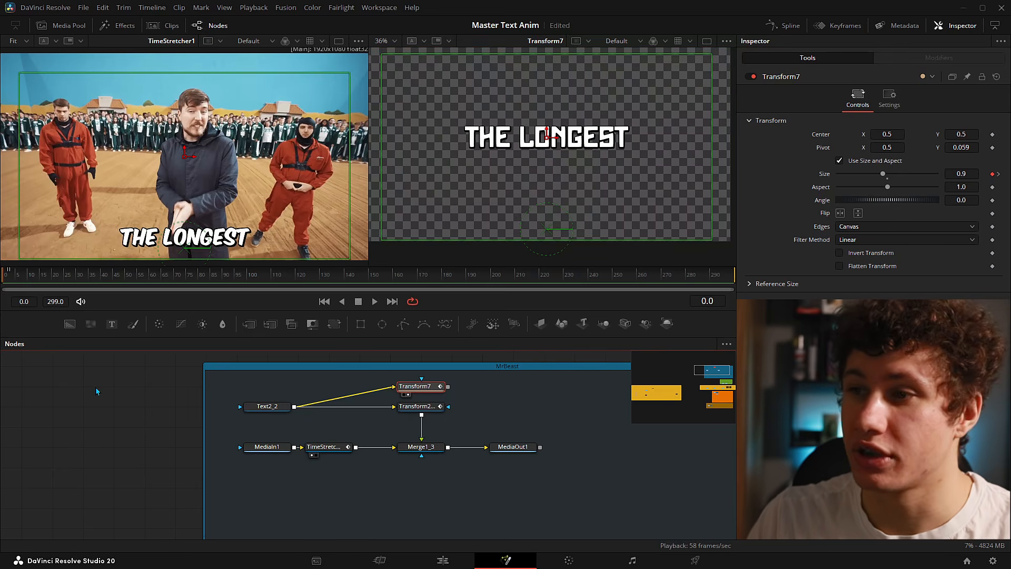
{"action": "key", "text": "Right"}
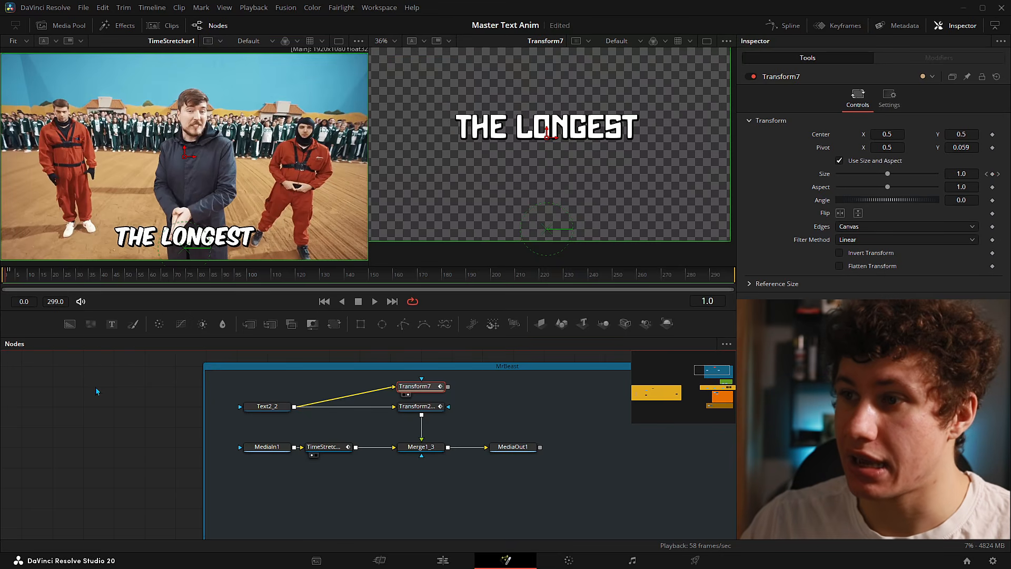
{"action": "key", "text": "Right"}
{"action": "key", "text": "Left"}
{"action": "key", "text": "Left"}
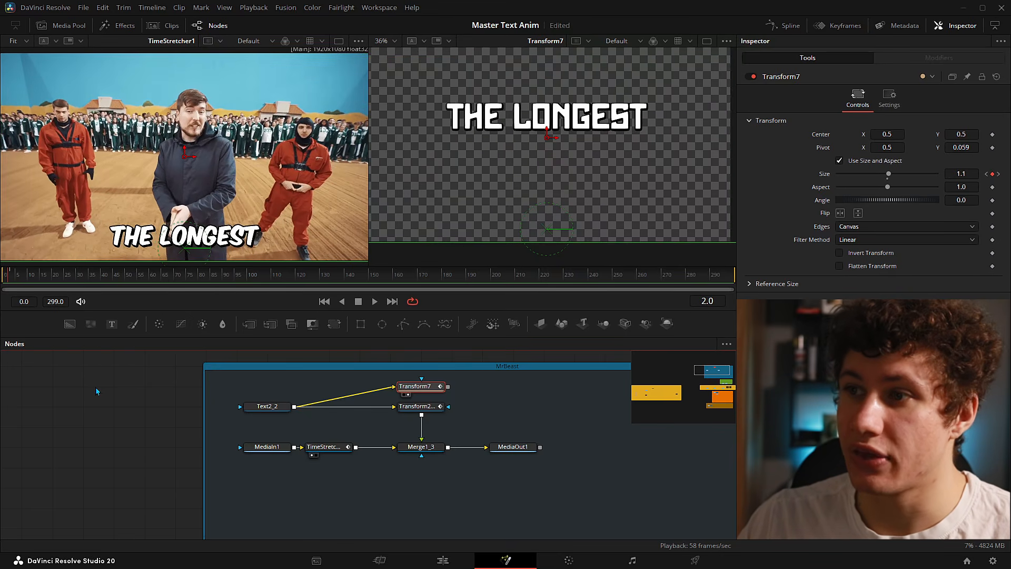
{"action": "key", "text": "Right"}
{"action": "key", "text": "Right"}
{"action": "key", "text": "Right"}
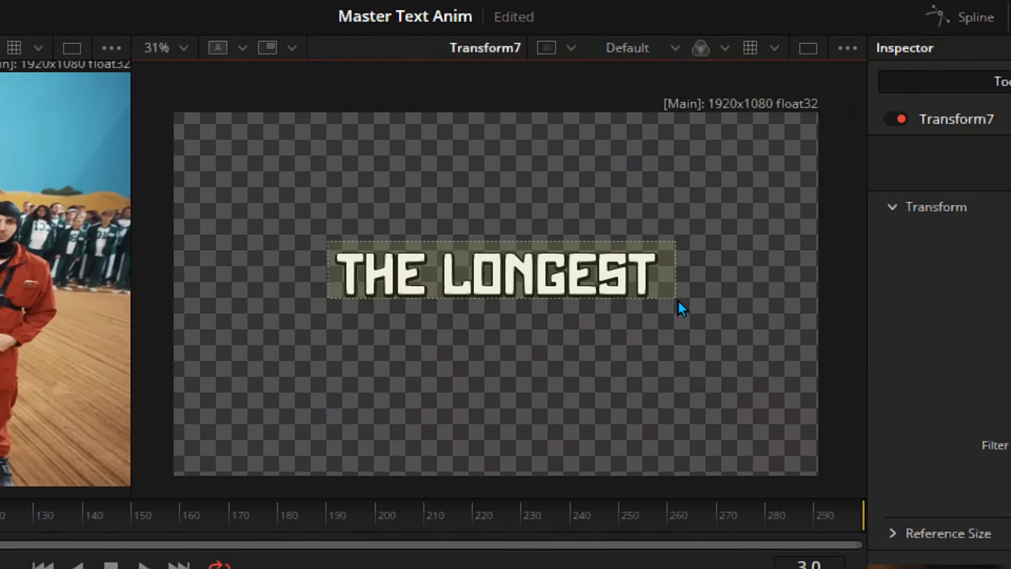
{"action": "mouse_move", "coordinate": [678, 302]}
{"action": "left_mouse_down"}
{"action": "mouse_move", "coordinate": [682, 348]}
{"action": "mouse_move", "coordinate": [667, 314]}
{"action": "left_mouse_up"}
{"action": "left_click_drag", "start_coordinate": [202, 185], "coordinate": [795, 371]}
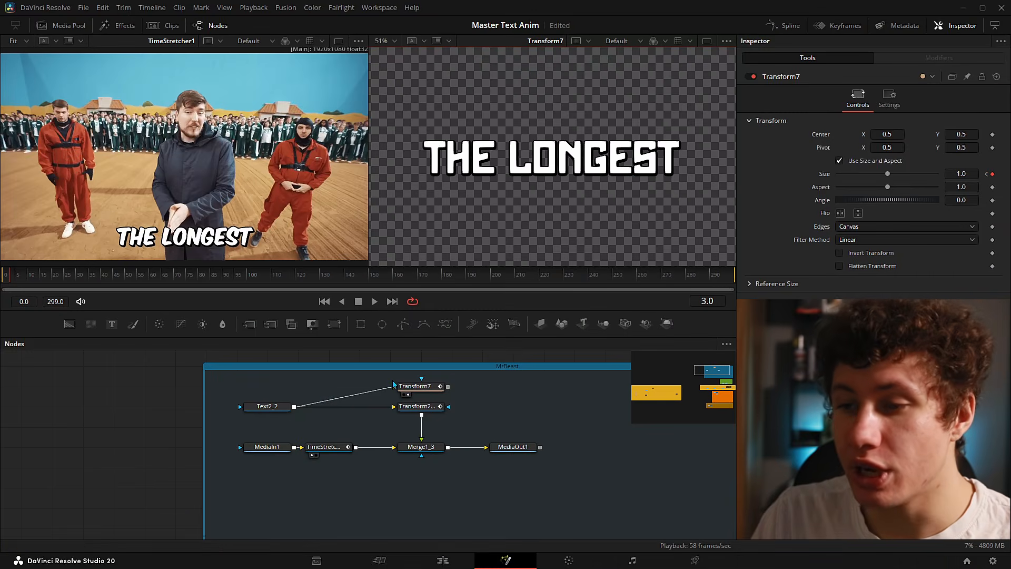
- Add an expression to Transform7's Pivot, which currently reads Point(0.5, 0.5)
{"action": "left_click", "coordinate": [415, 386]}
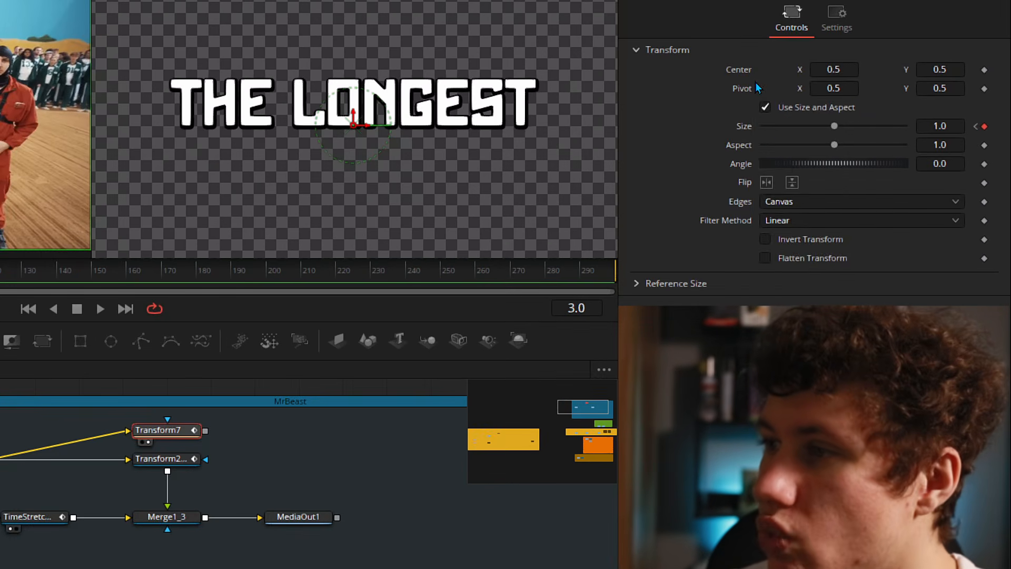
{"action": "right_click", "coordinate": [822, 148]}
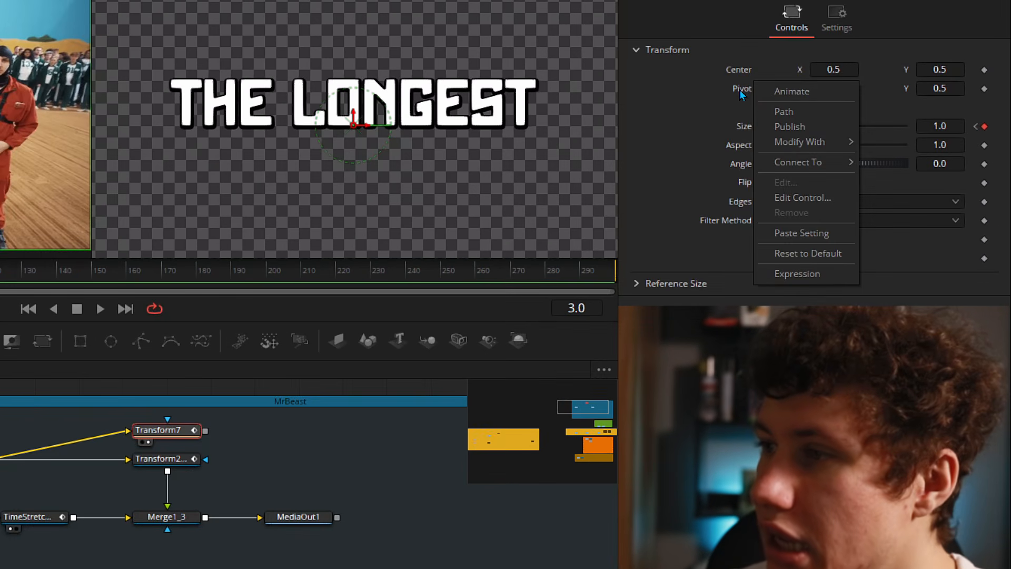
{"action": "left_click", "coordinate": [779, 276]}
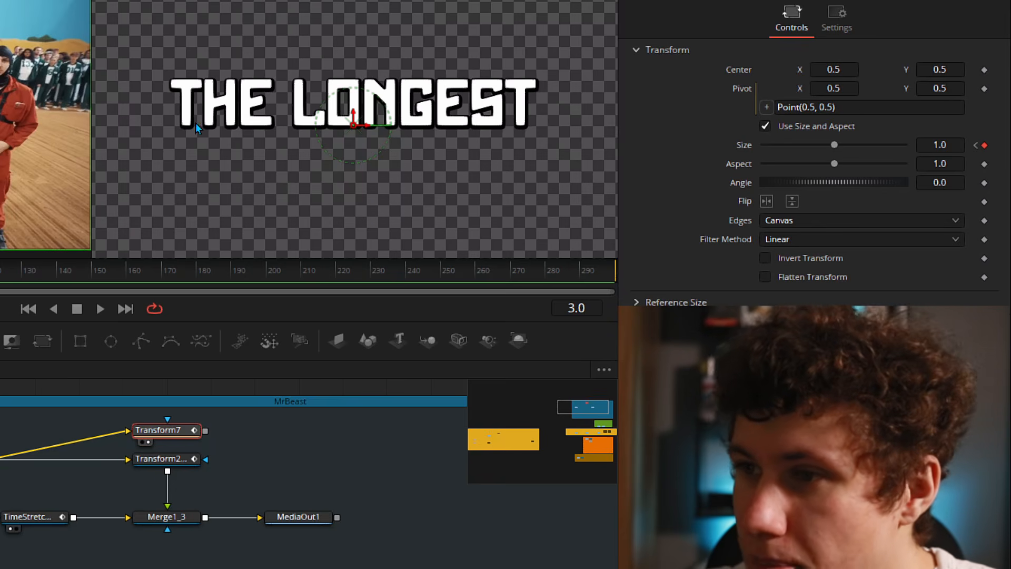
- Apply Point(0.5, 1) as the pivot expression, then delete the 1 to clear its Y value
{"action": "left_click", "coordinate": [809, 107]}
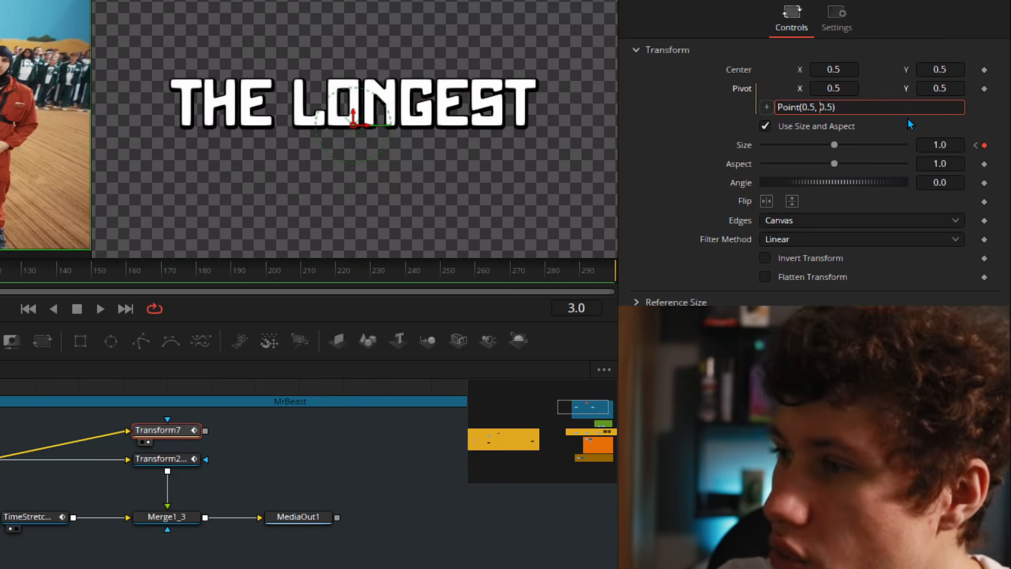
{"action": "key", "text": "Delete"}
{"action": "key", "text": "Delete"}
{"action": "key", "text": "Delete"}
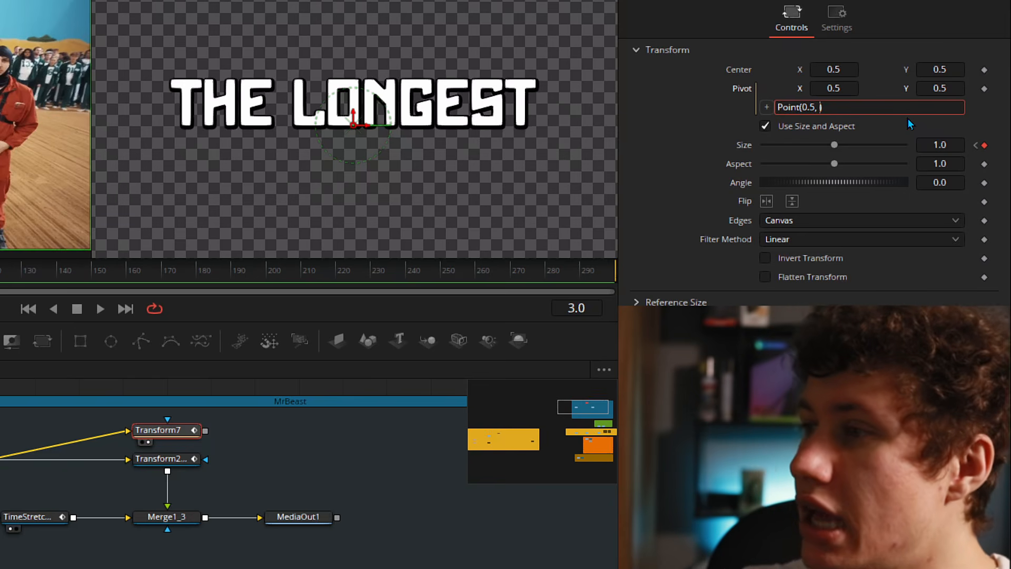
{"action": "type", "text": "1"}
{"action": "key", "text": "Return"}
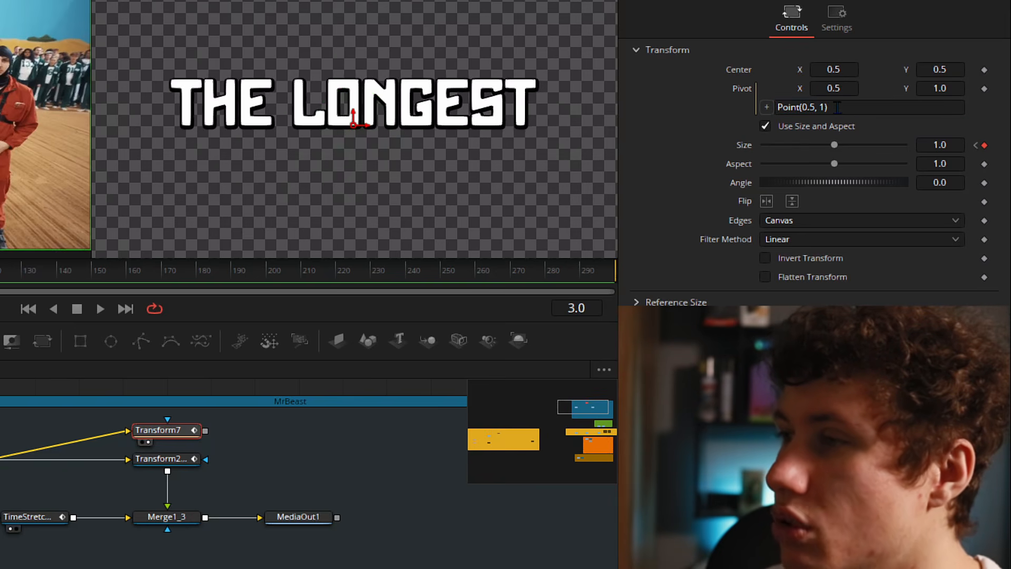
{"action": "left_click", "coordinate": [946, 107]}
{"action": "key", "text": "Left"}
{"action": "key", "text": "BackSpace"}
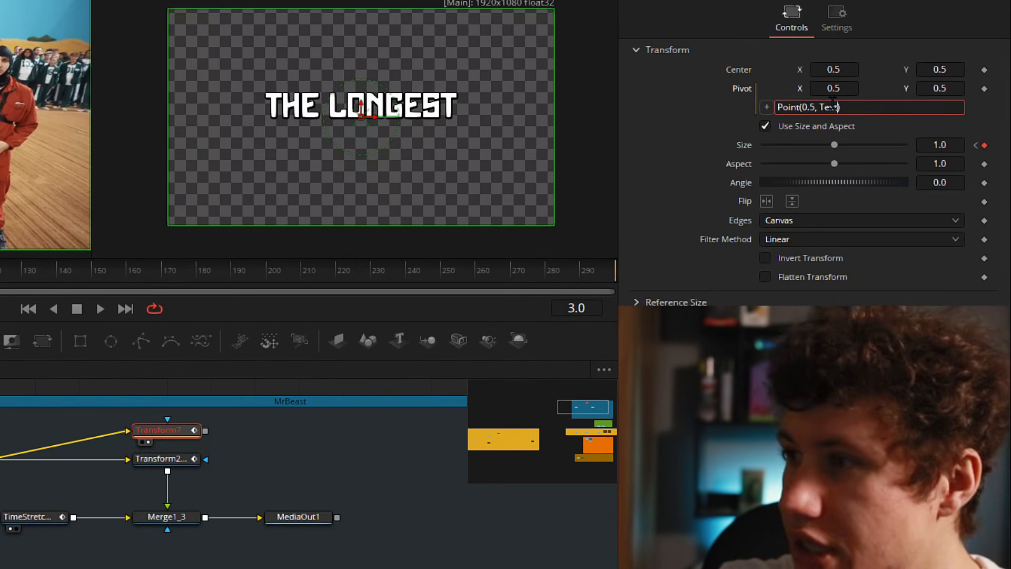
- Make the pivot Y argument Text2_2.Ouput.DataWindow[2], then test centre Y and reset it to 0.5
{"action": "type", "text": "Text2_2"}
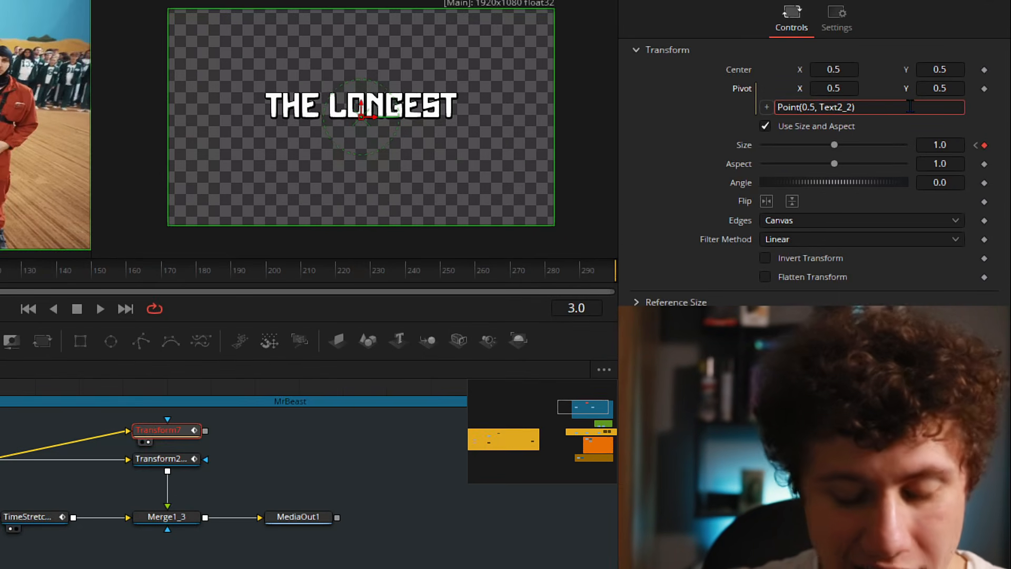
{"action": "type", "text": "."}
{"action": "type", "text": "Ouput"}
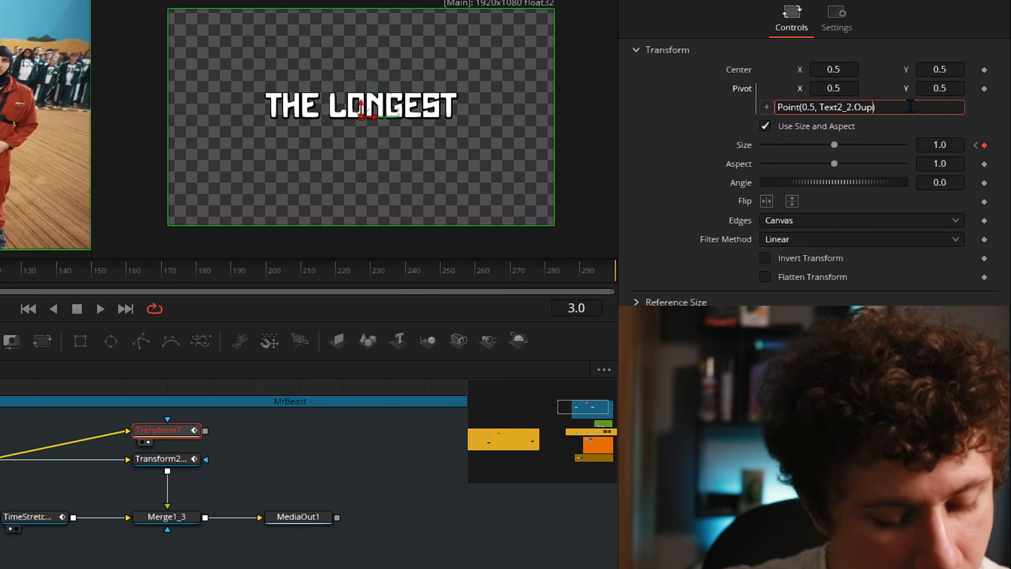
{"action": "type", "text": "."}
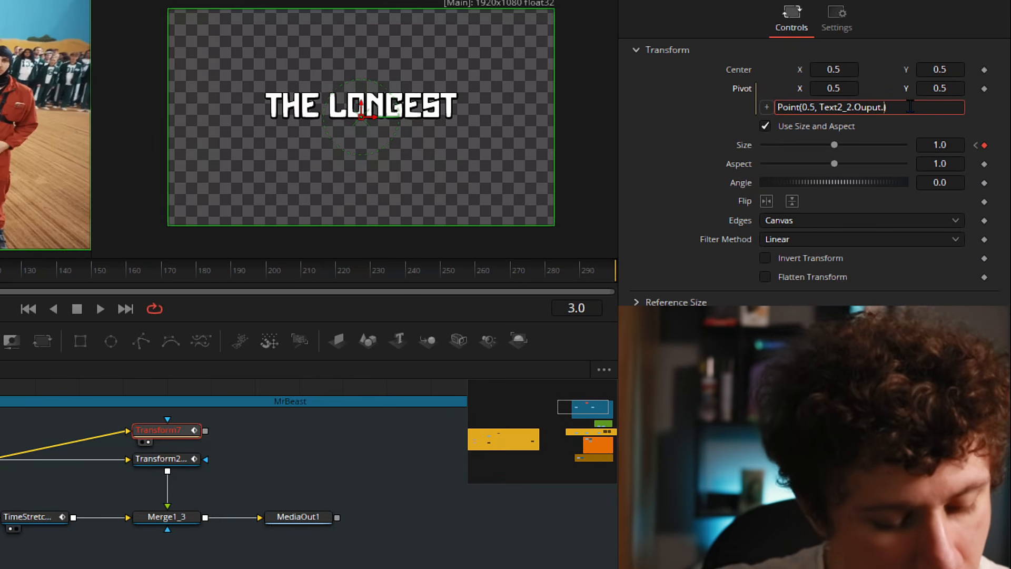
{"action": "type", "text": "Data"}
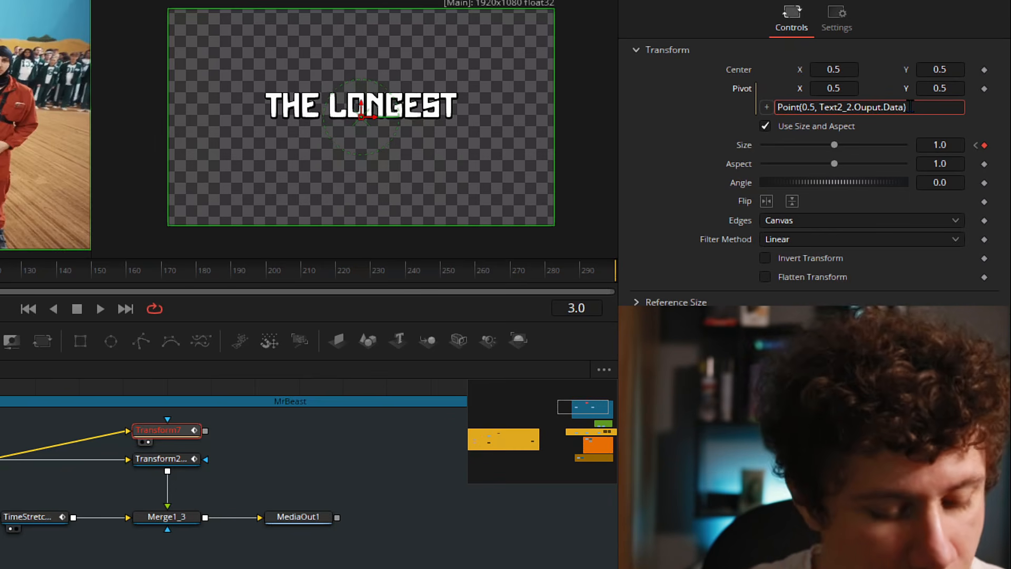
{"action": "type", "text": "Window"}
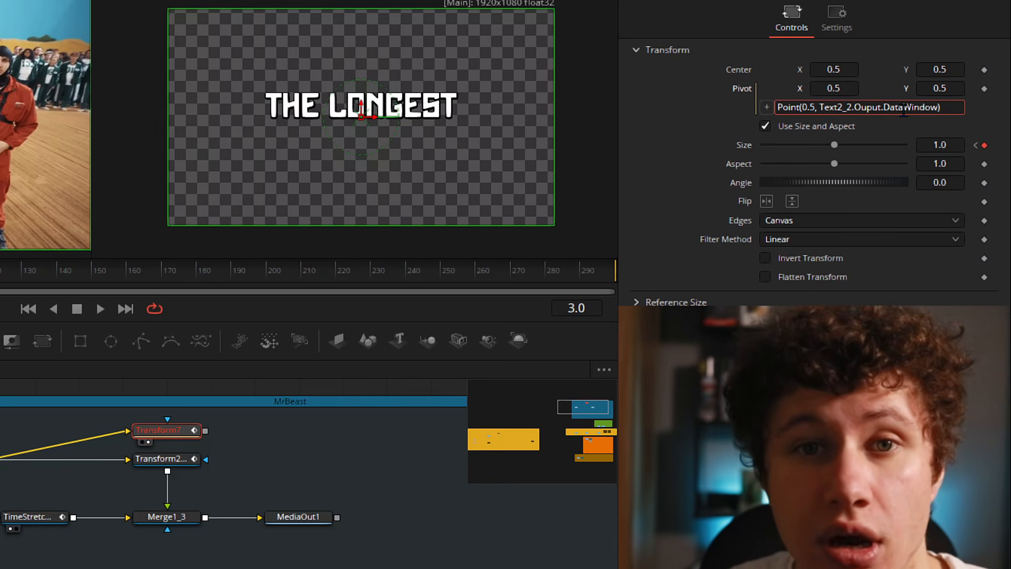
{"action": "type", "text": "[]"}
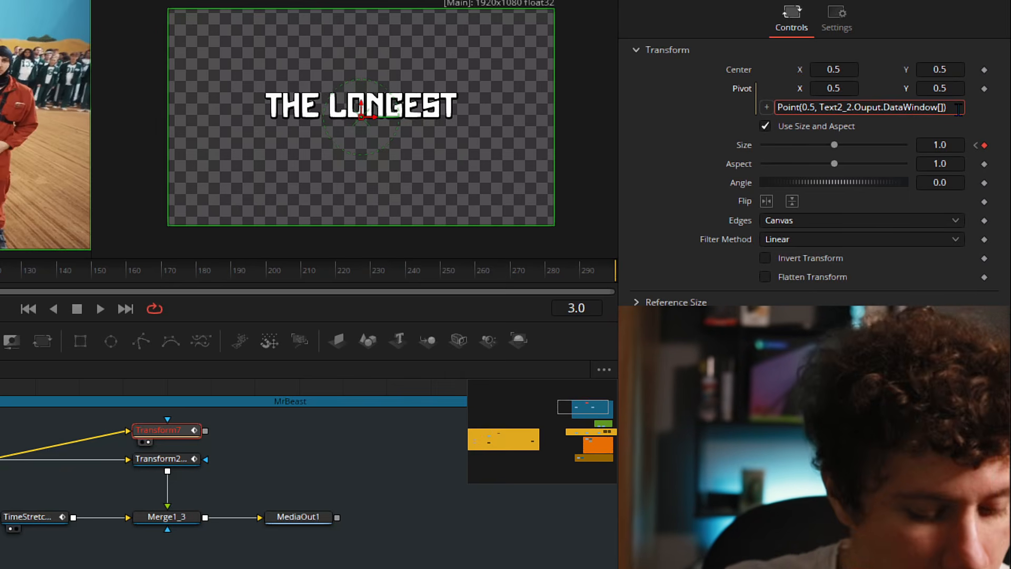
{"action": "key", "text": "Left"}
{"action": "type", "text": "2"}
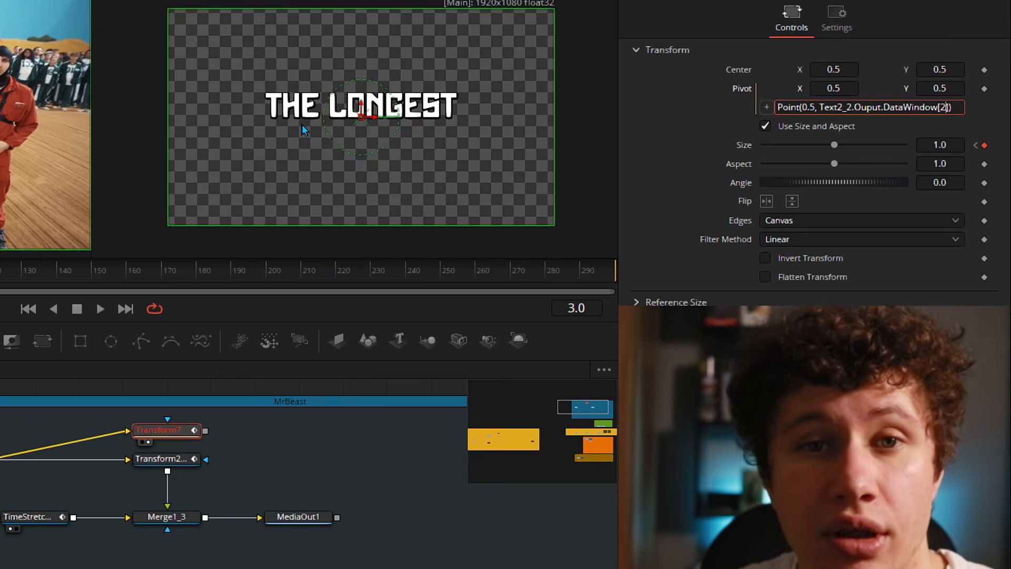
{"action": "key", "text": "Return"}
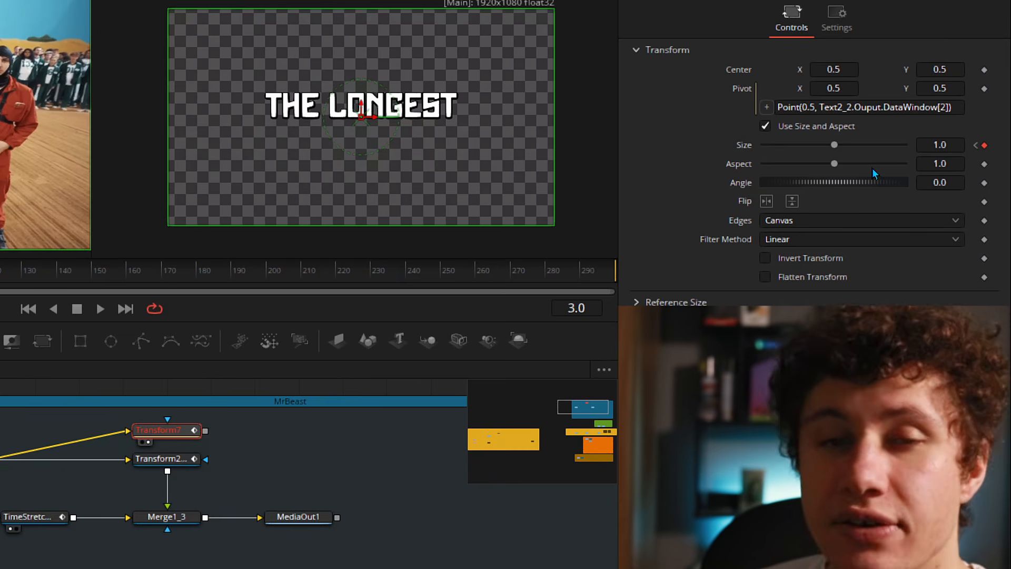
{"action": "left_click_drag", "start_coordinate": [941, 70], "coordinate": [899, 69]}
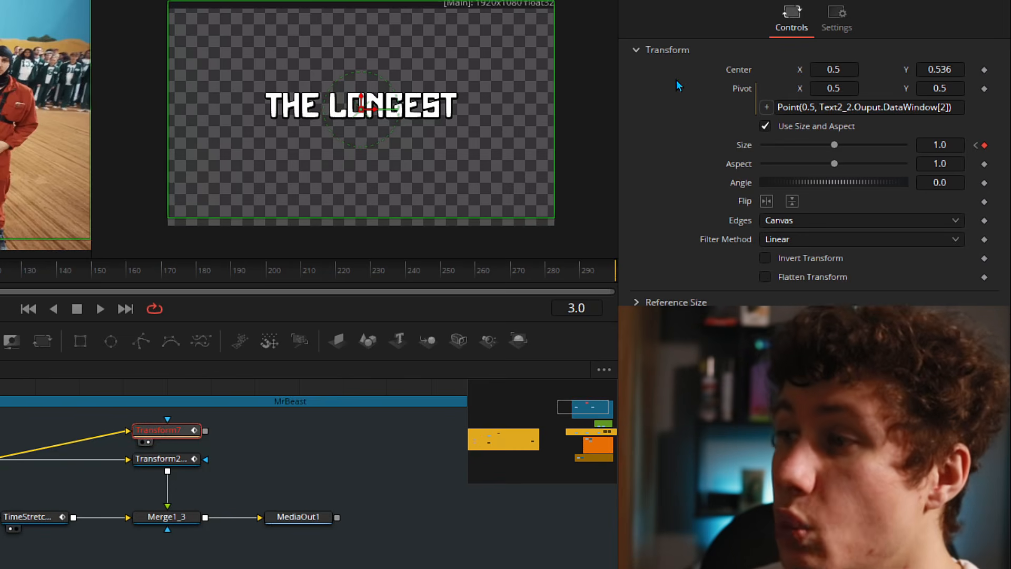
{"action": "double_click", "coordinate": [739, 70]}
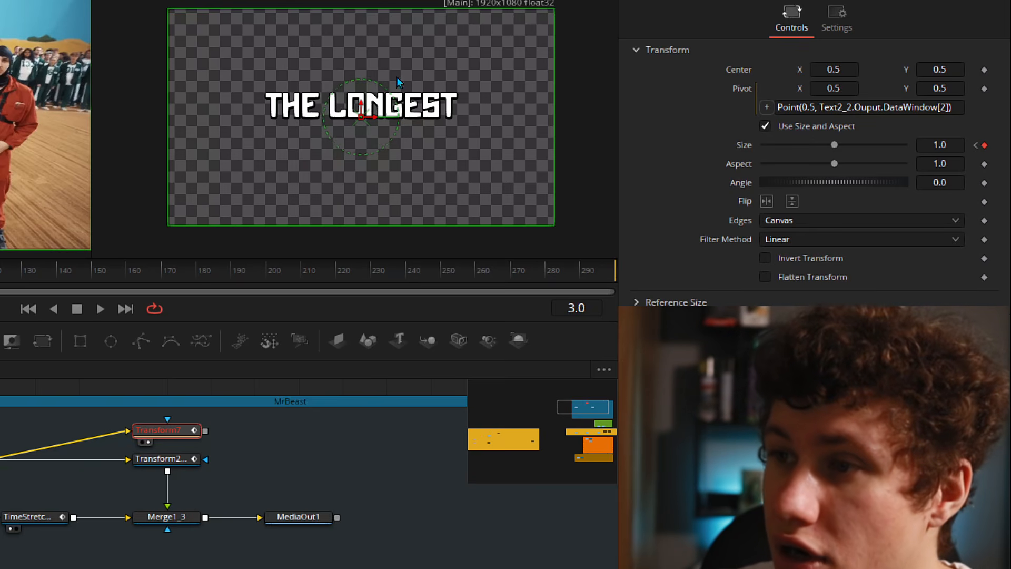
- Divide the DataWindow term by Text2_2.Output.Height so pivot Y becomes 0.4861111
{"action": "left_click", "coordinate": [948, 107]}
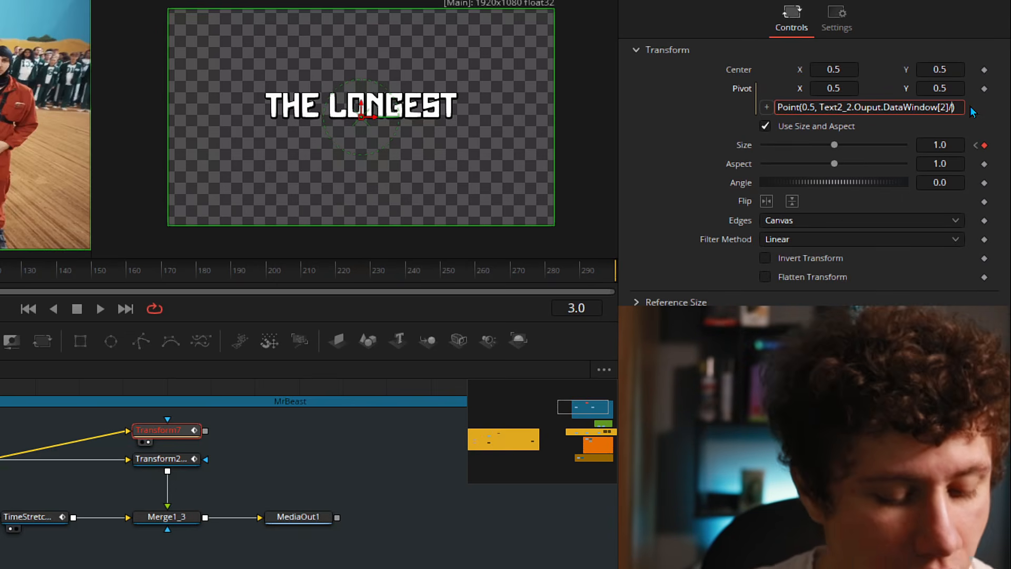
{"action": "type", "text": "Text2"}
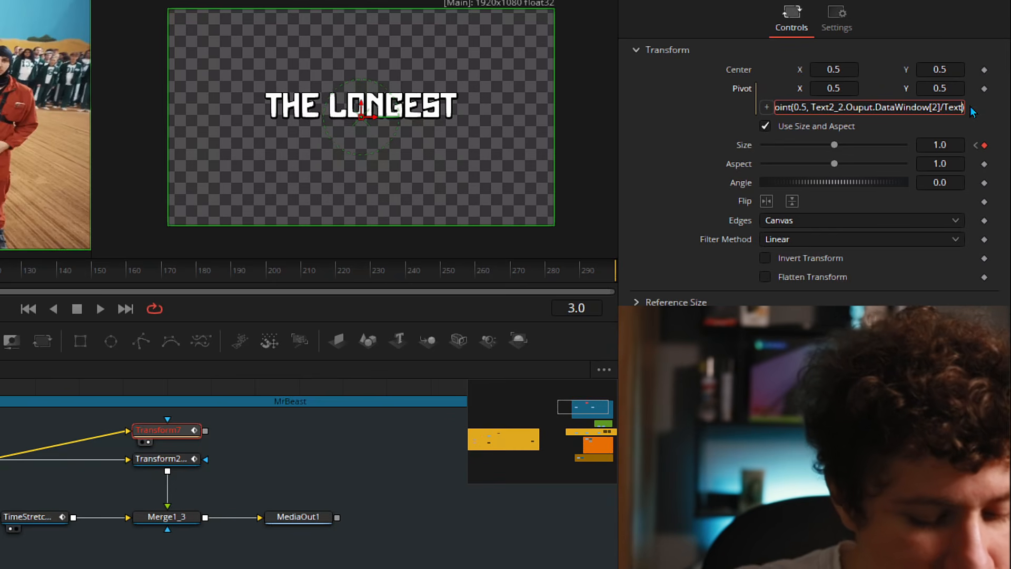
{"action": "type", "text": "_2"}
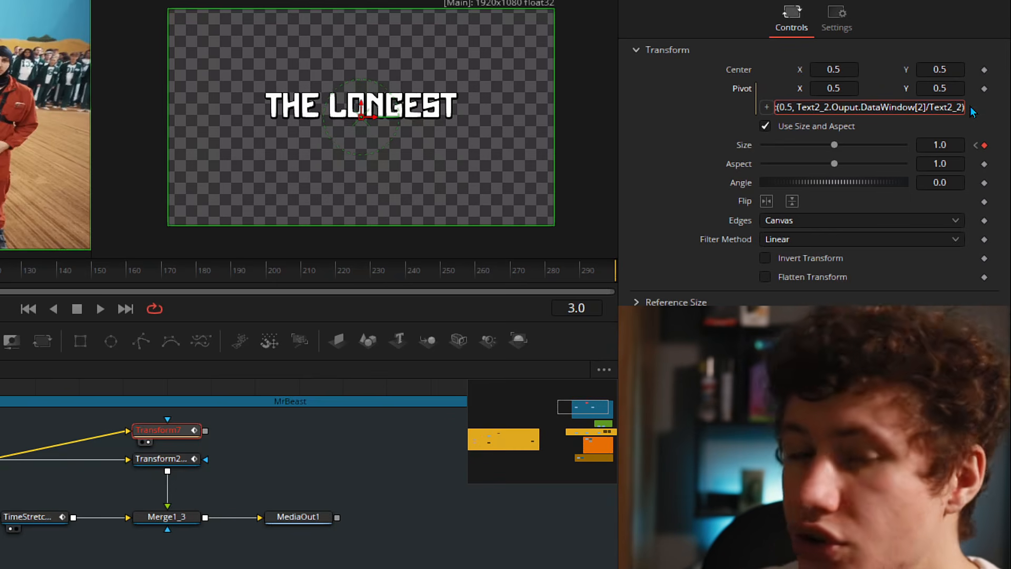
{"action": "type", "text": ".Output."}
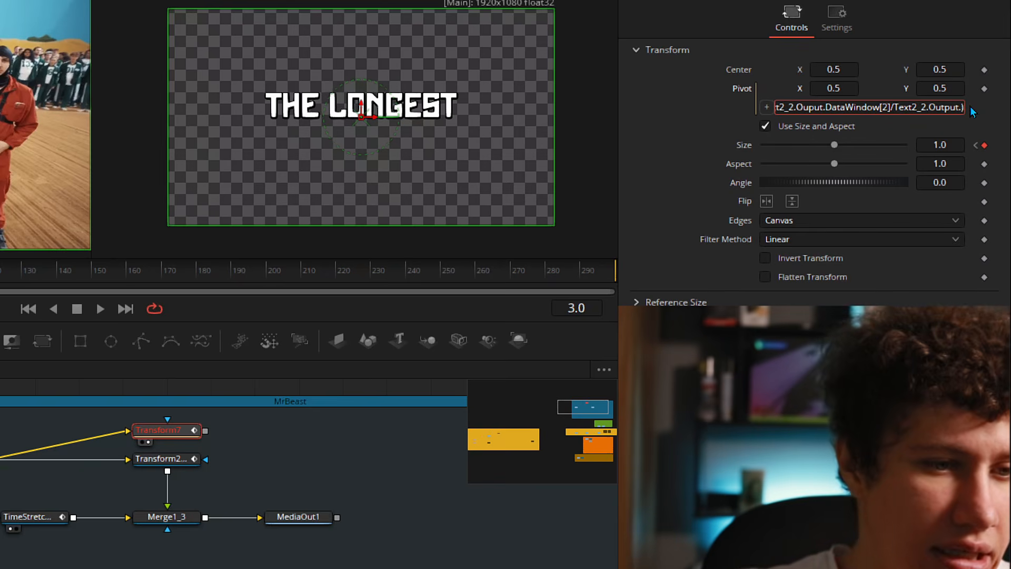
{"action": "type", "text": "Height"}
{"action": "key", "text": "Return"}
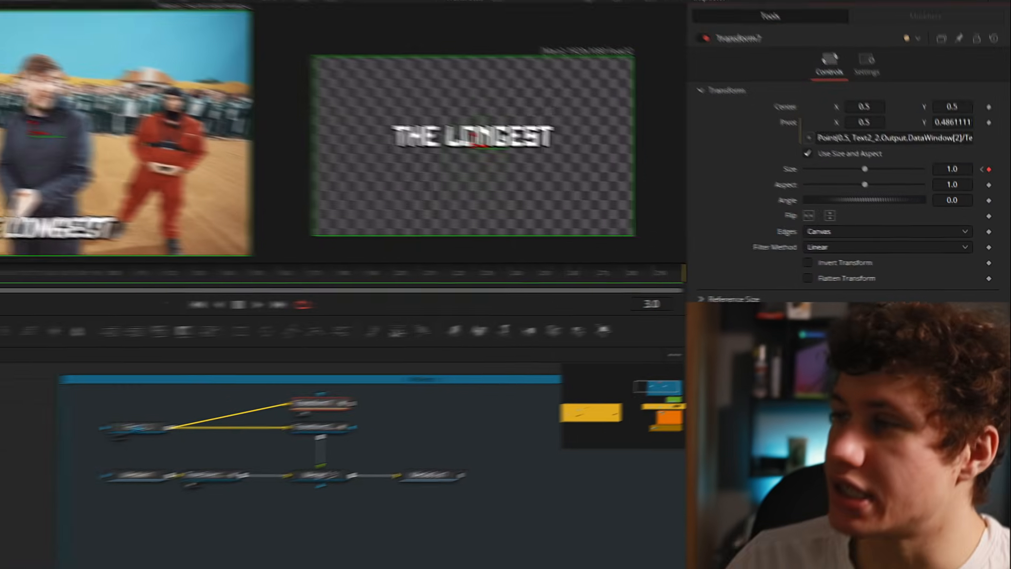
{"action": "left_click", "coordinate": [268, 406]}
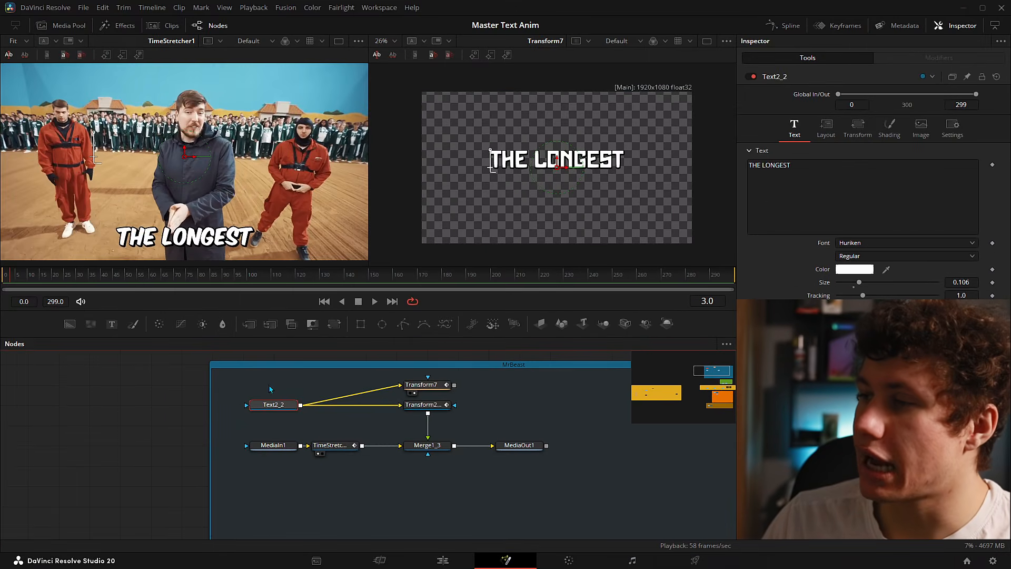
- Browse the font list and switch THE LONGEST to the bold comic-style Komika Axis
{"action": "left_click", "coordinate": [889, 243]}
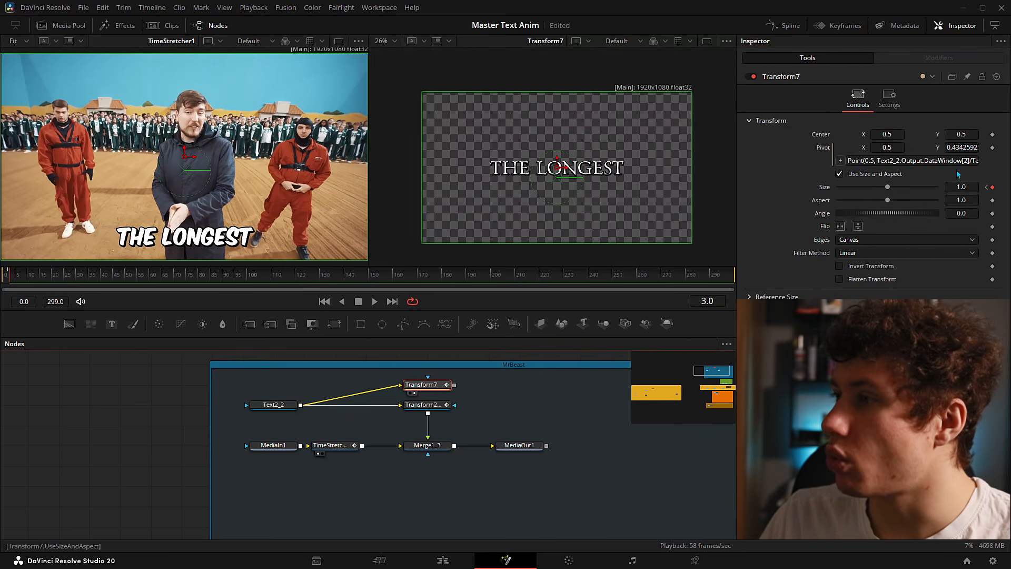
{"action": "left_click", "coordinate": [284, 406]}
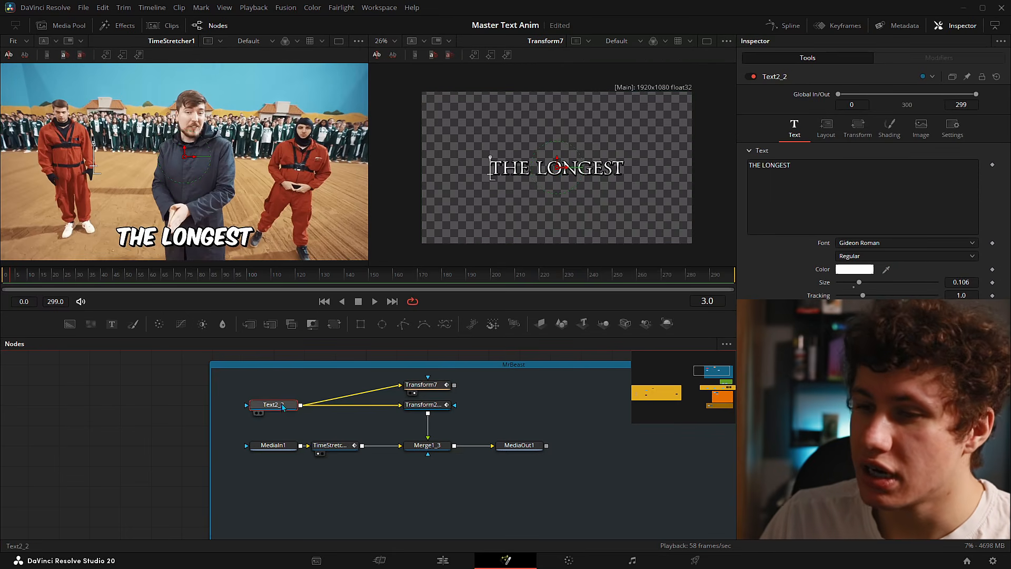
{"action": "left_click", "coordinate": [906, 243]}
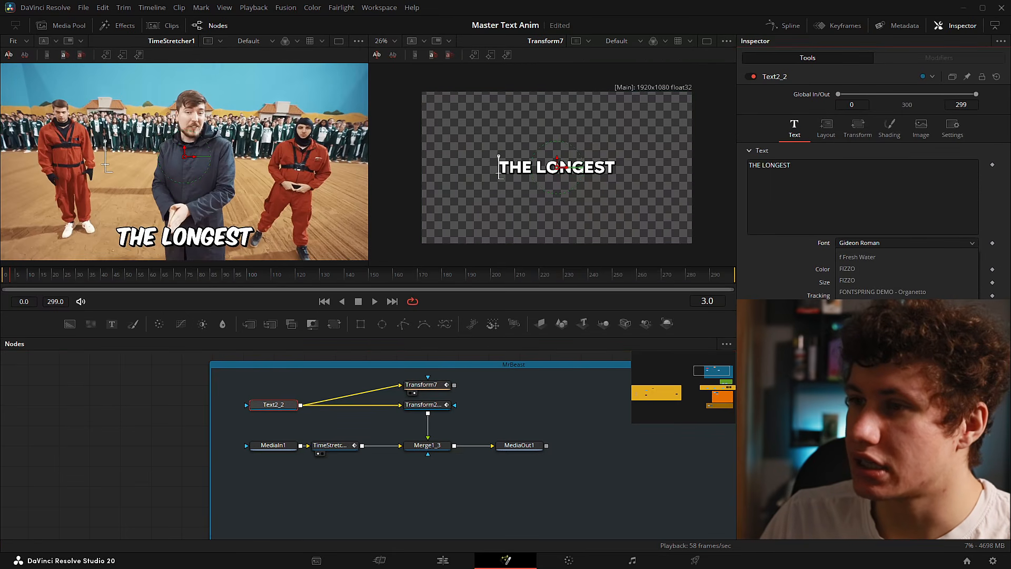
{"action": "scroll", "coordinate": [897, 285], "scroll_direction": "down", "scroll_amount": 5}
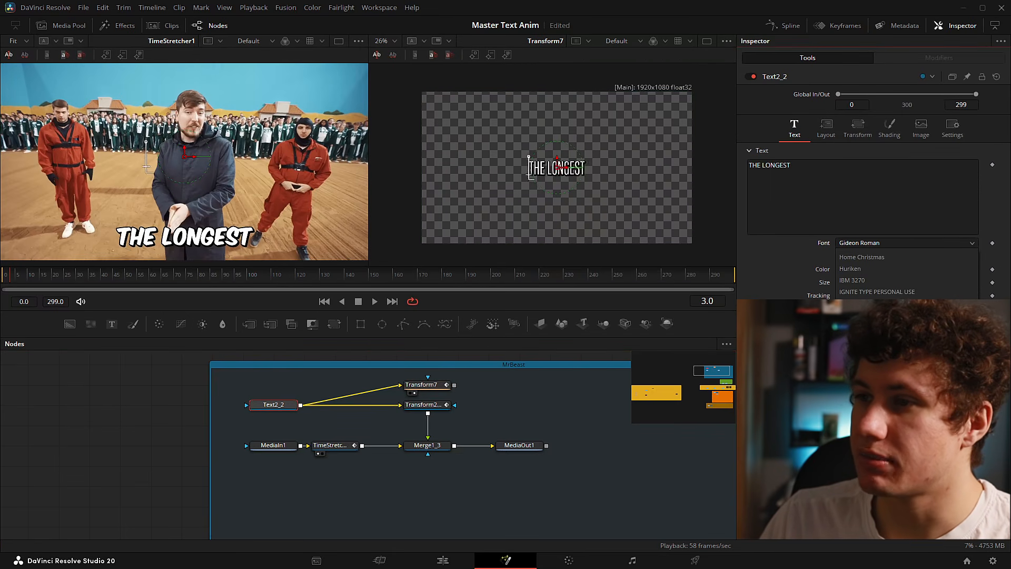
{"action": "scroll", "coordinate": [897, 285], "scroll_direction": "down", "scroll_amount": 10}
{"action": "left_click", "coordinate": [897, 282]}
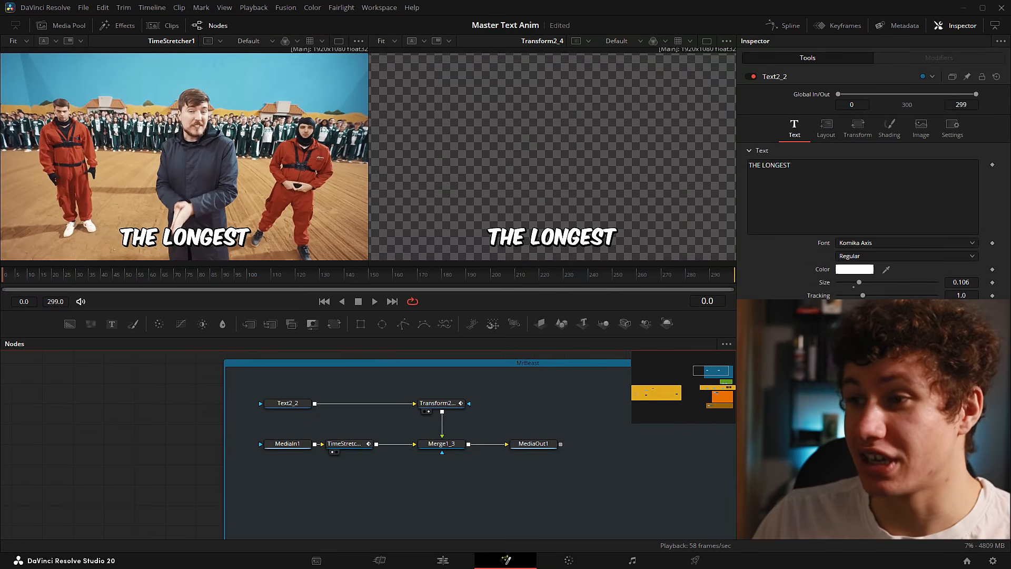
- Show Merge1_3 in the second viewer and step frame by frame through the title's opening animation
{"action": "key", "text": "space"}
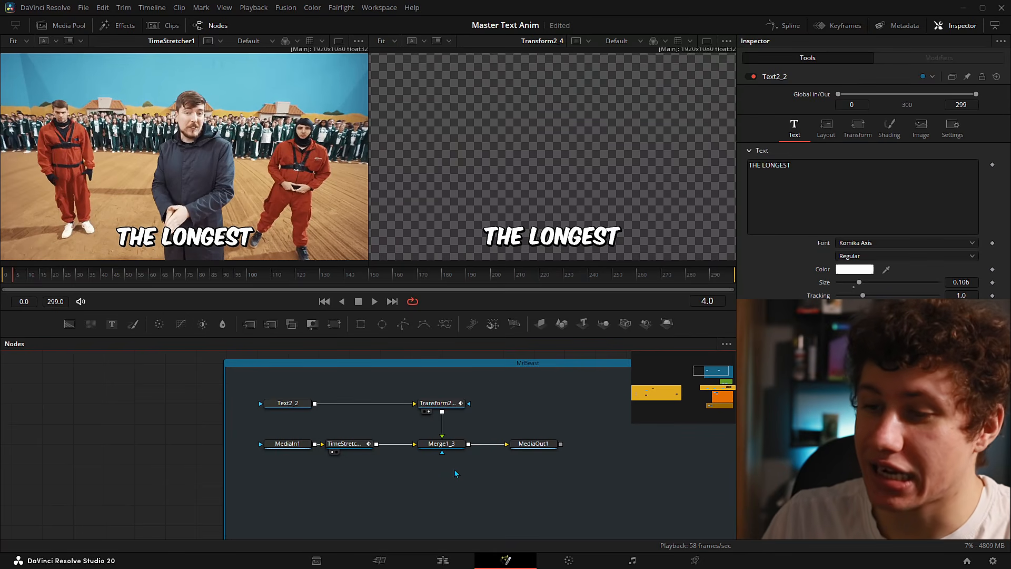
{"action": "left_click_drag", "start_coordinate": [442, 444], "coordinate": [540, 149]}
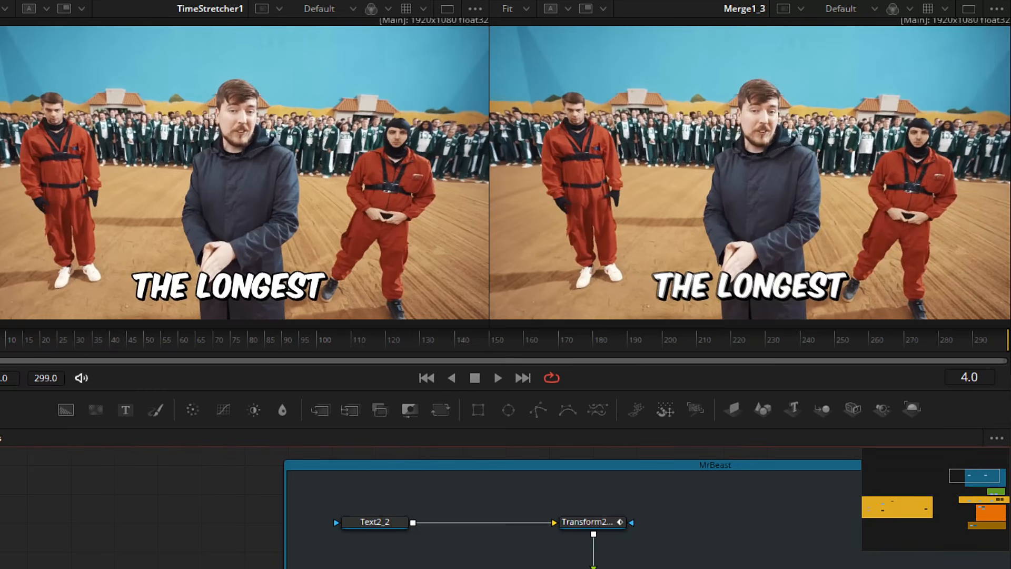
{"action": "left_click_drag", "start_coordinate": [3, 340], "coordinate": [0, 340]}
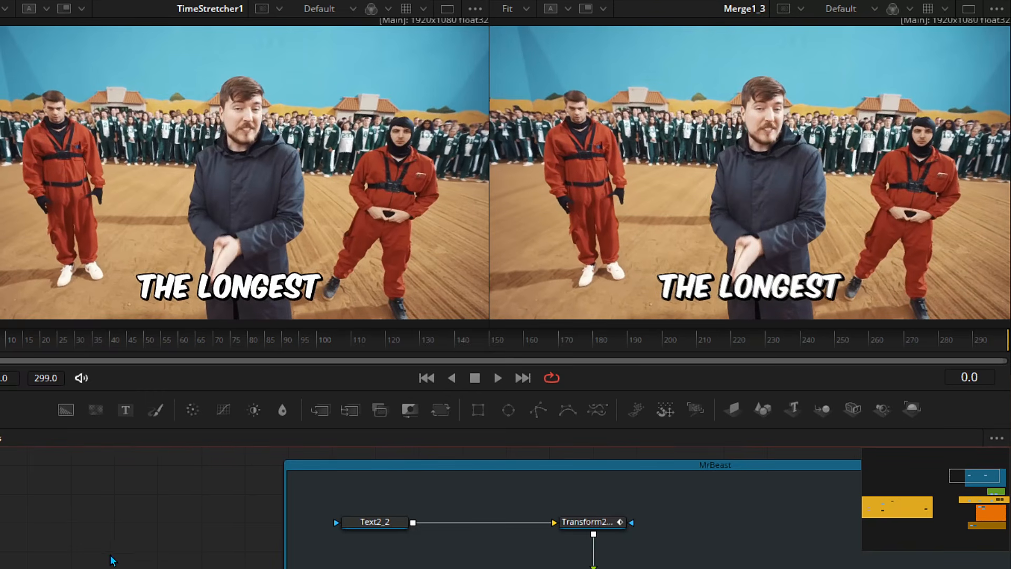
{"action": "key", "text": "Right"}
{"action": "key", "text": "Right"}
{"action": "key", "text": "Right"}
{"action": "key", "text": "Right"}
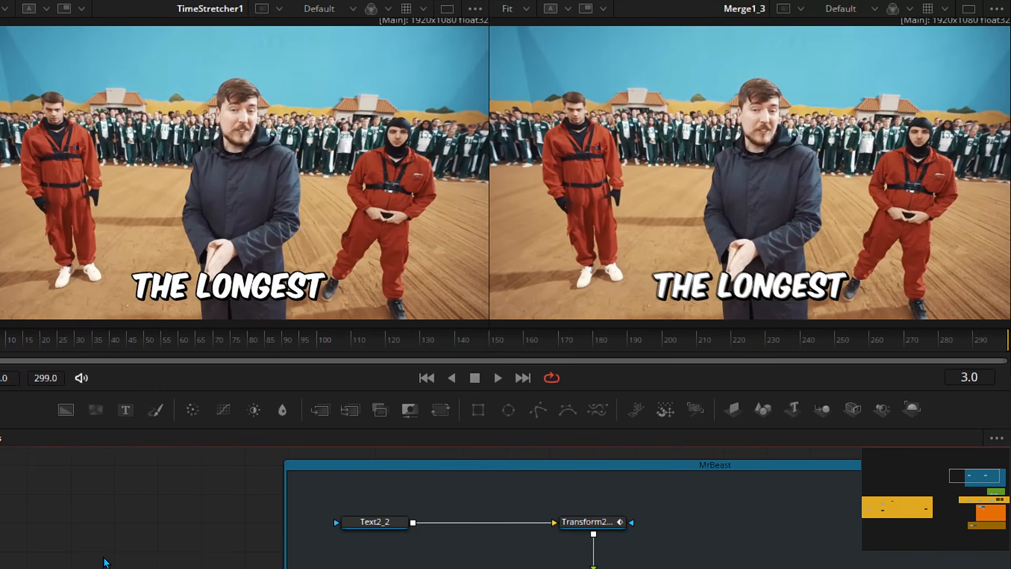
{"action": "key", "text": "Left"}
{"action": "key", "text": "Left"}
{"action": "key", "text": "Right"}
{"action": "key", "text": "Right"}
{"action": "key", "text": "Left"}
{"action": "key", "text": "Left"}
{"action": "key", "text": "Right"}
{"action": "key", "text": "Left"}
{"action": "key", "text": "Left"}
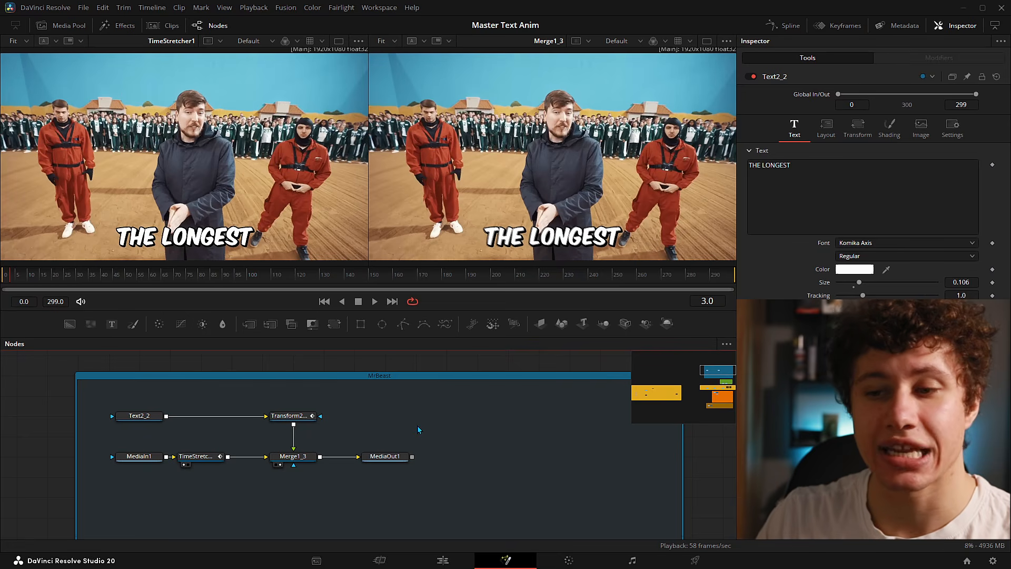
- Select the Transform2 node in the Fusion node graph
{"action": "left_click", "coordinate": [290, 415]}
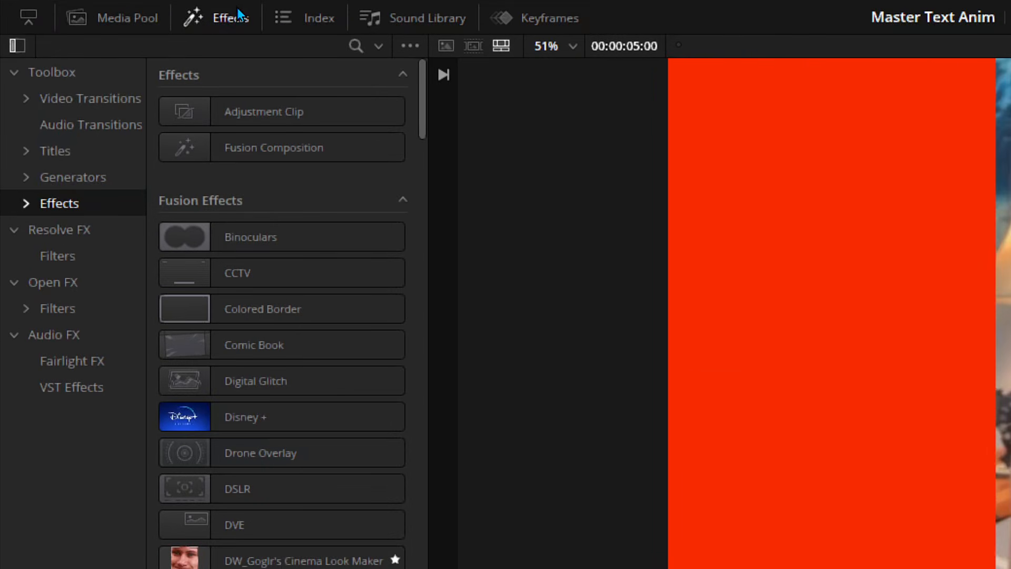
- Place a Text title on V2 above the footage and select its 'Basic Title' text in the Inspector
{"action": "left_click", "coordinate": [55, 151]}
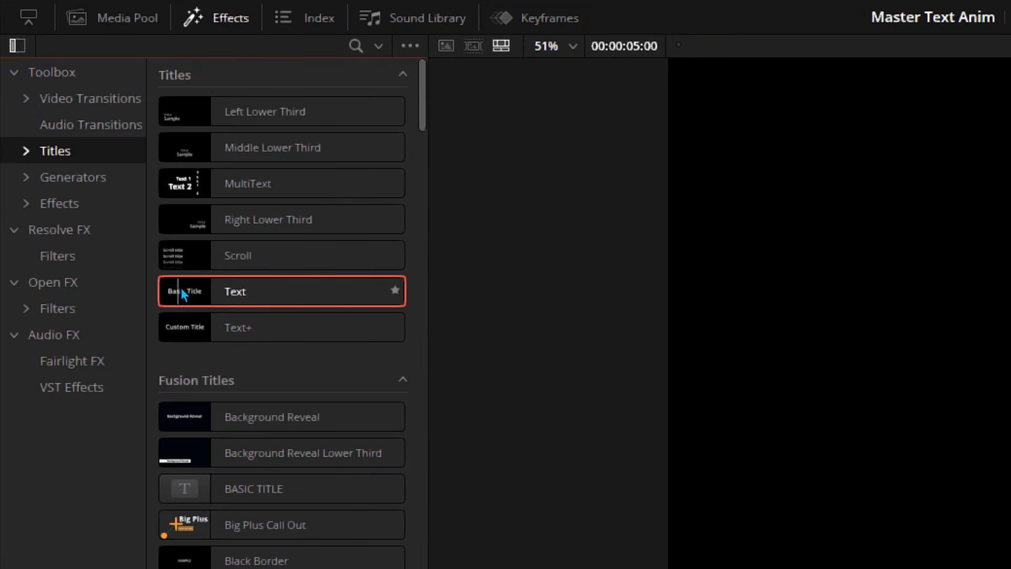
{"action": "left_click_drag", "start_coordinate": [255, 290], "coordinate": [505, 477]}
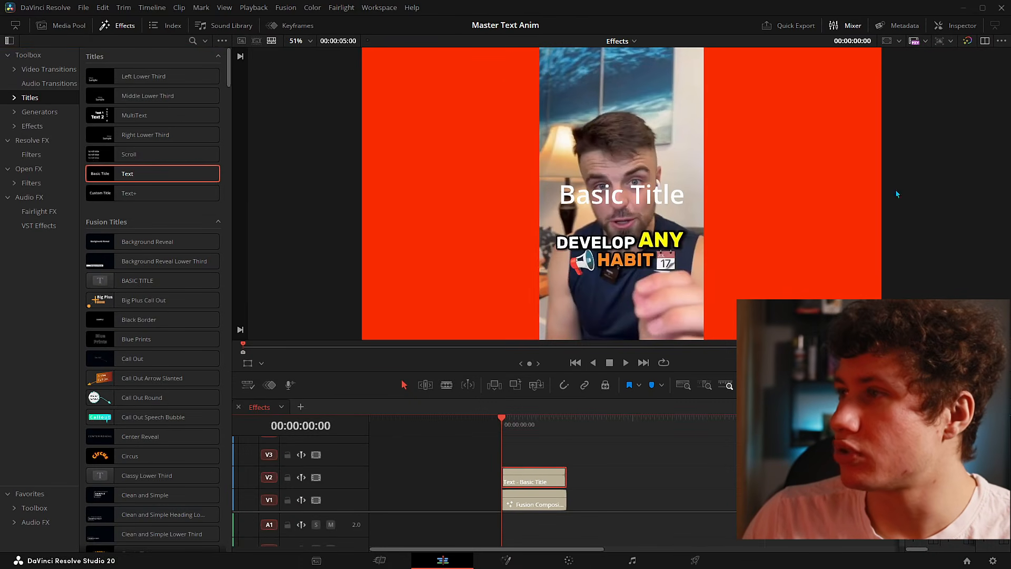
{"action": "left_click", "coordinate": [943, 29]}
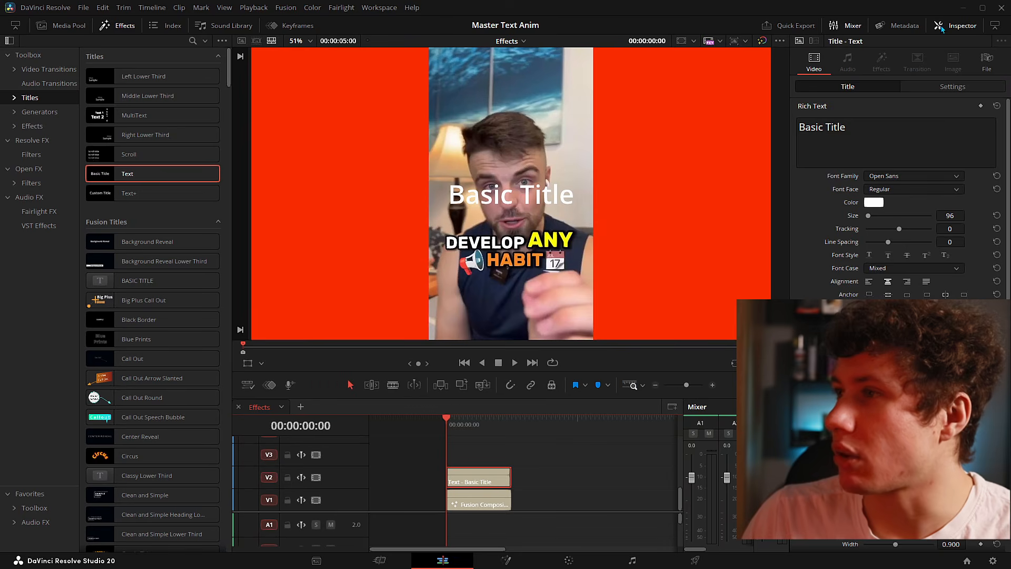
{"action": "left_click", "coordinate": [536, 450]}
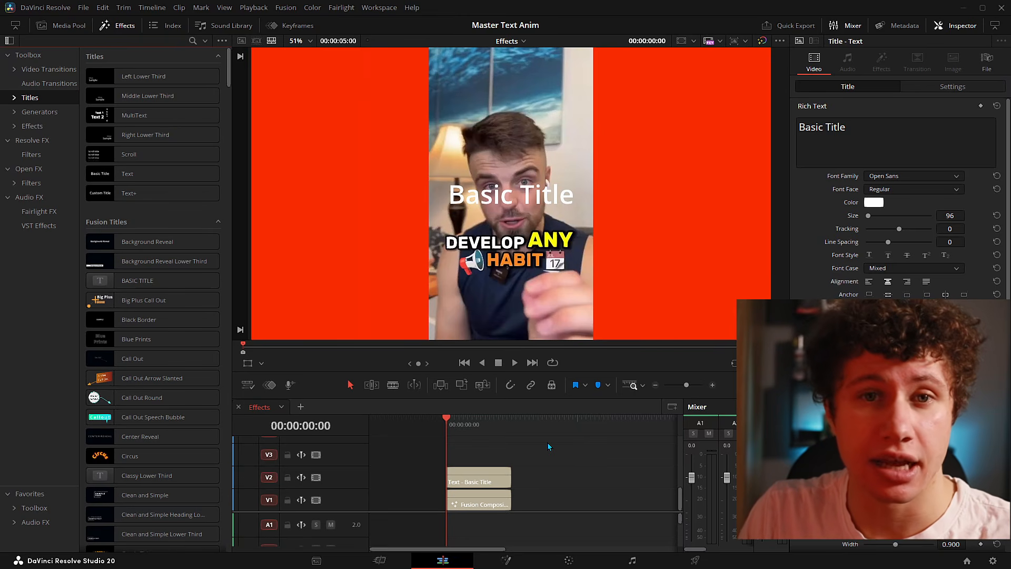
{"action": "left_click", "coordinate": [480, 482]}
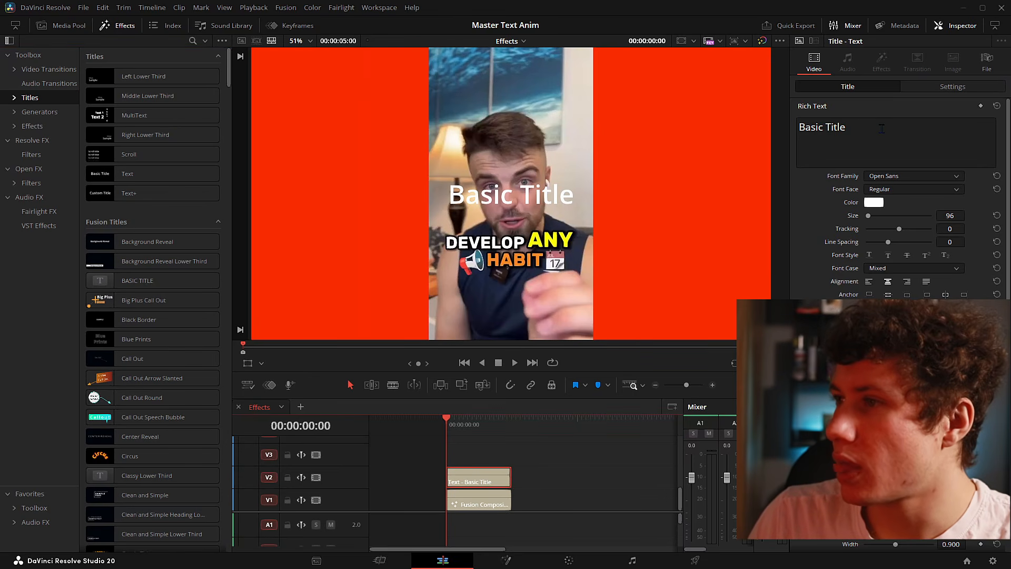
{"action": "left_click_drag", "start_coordinate": [888, 134], "coordinate": [795, 128]}
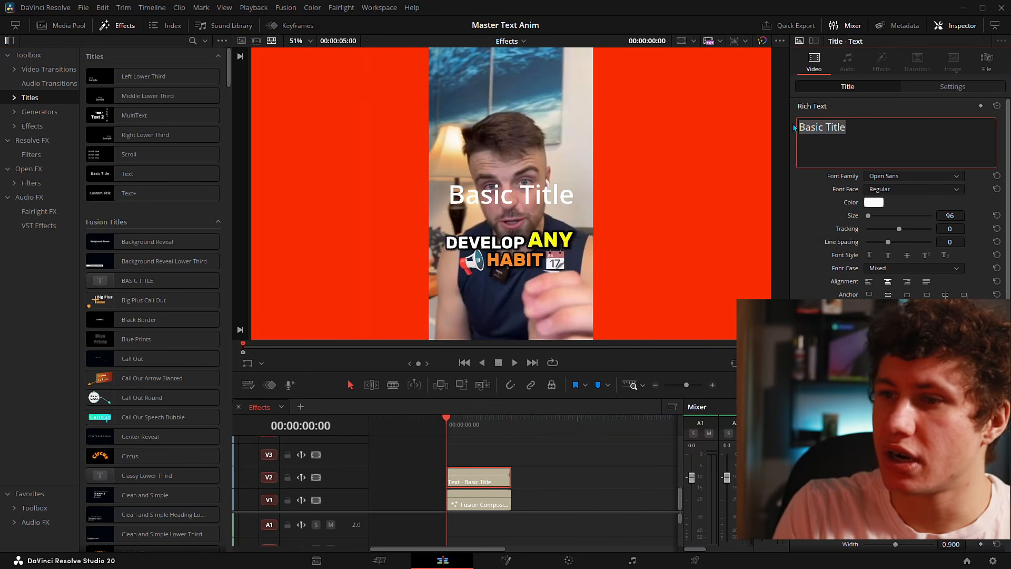
- Replace the placeholder with 'DEVELOP ANY HABIT' in Rebelton Bold, size 68
{"action": "key", "text": "BackSpace"}
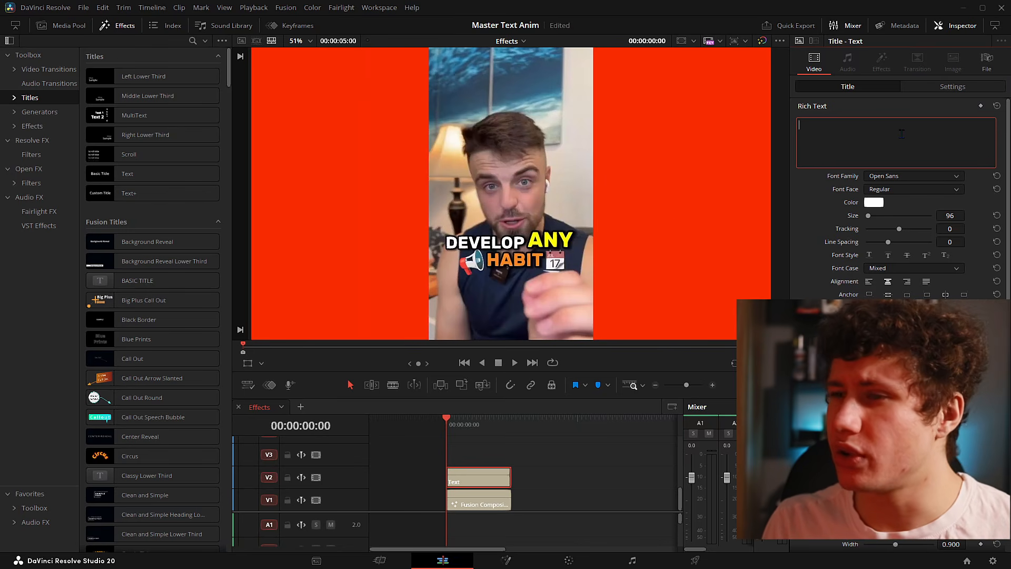
{"action": "type", "text": "DE"}
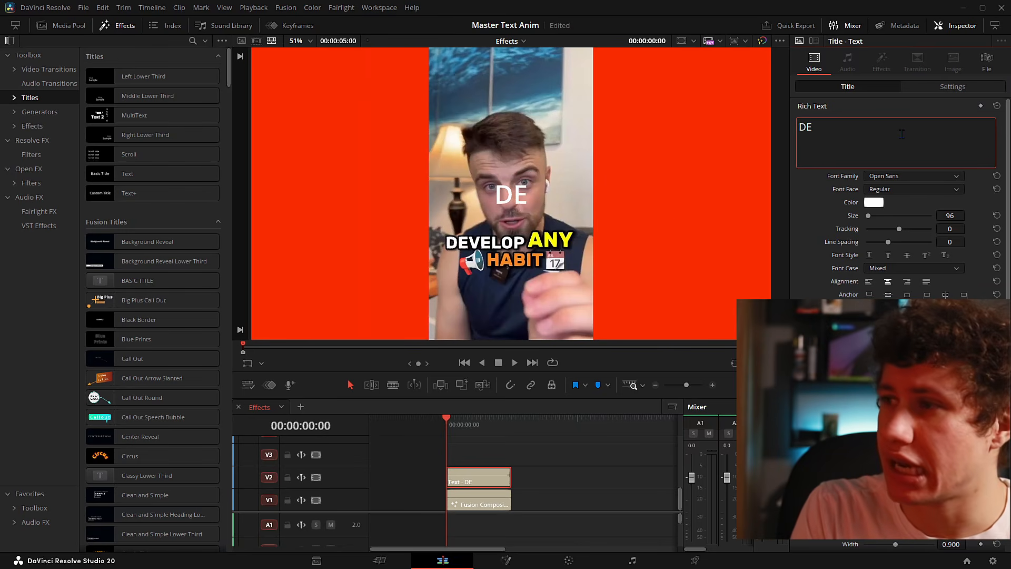
{"action": "type", "text": "CELOP ANY"}
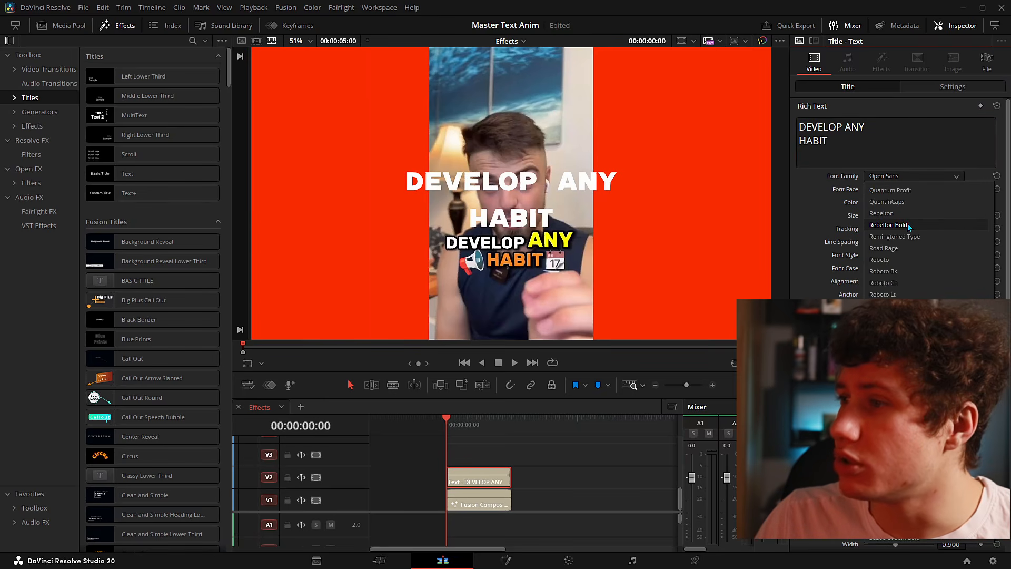
{"action": "left_click", "coordinate": [910, 226]}
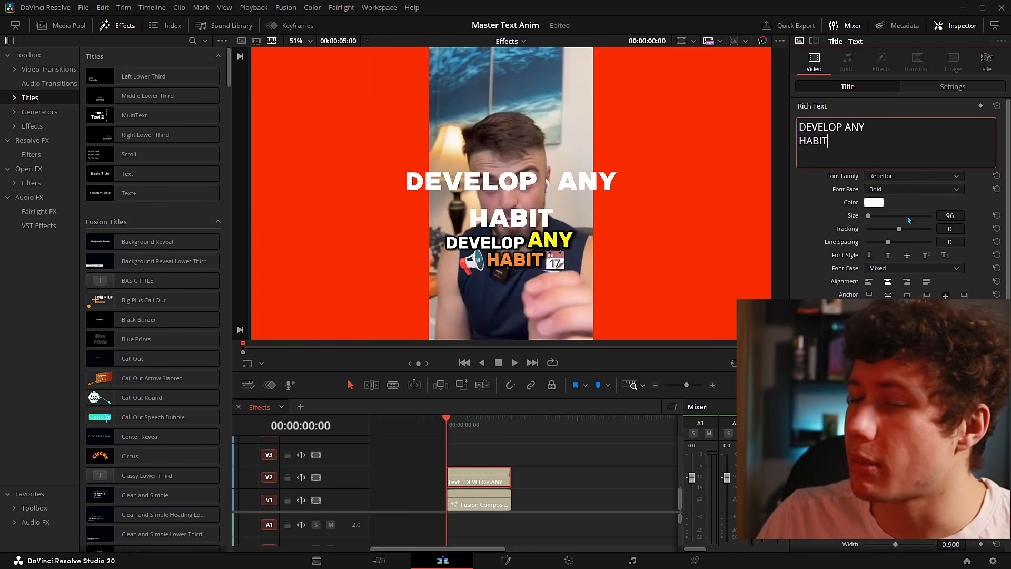
{"action": "left_click", "coordinate": [823, 220]}
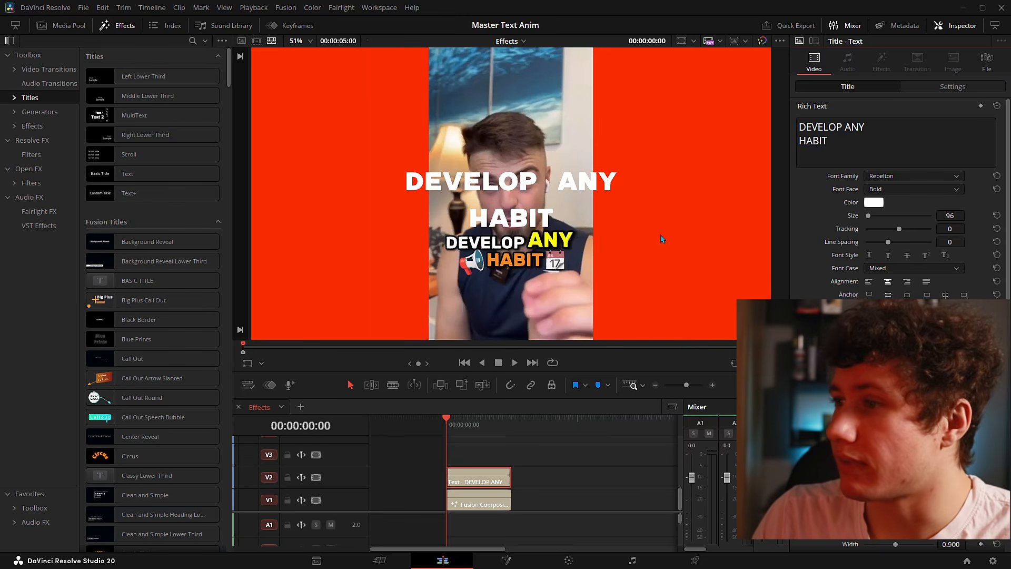
- Tighten the title to tracking -12 and line spacing -34
{"action": "left_click_drag", "start_coordinate": [938, 245], "coordinate": [889, 245]}
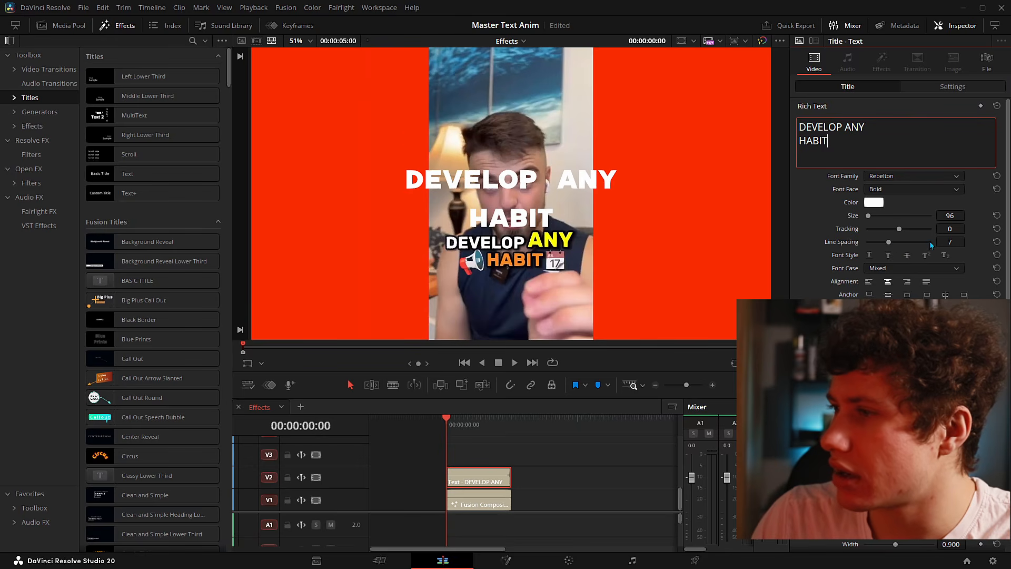
{"action": "left_click_drag", "start_coordinate": [962, 243], "coordinate": [949, 242]}
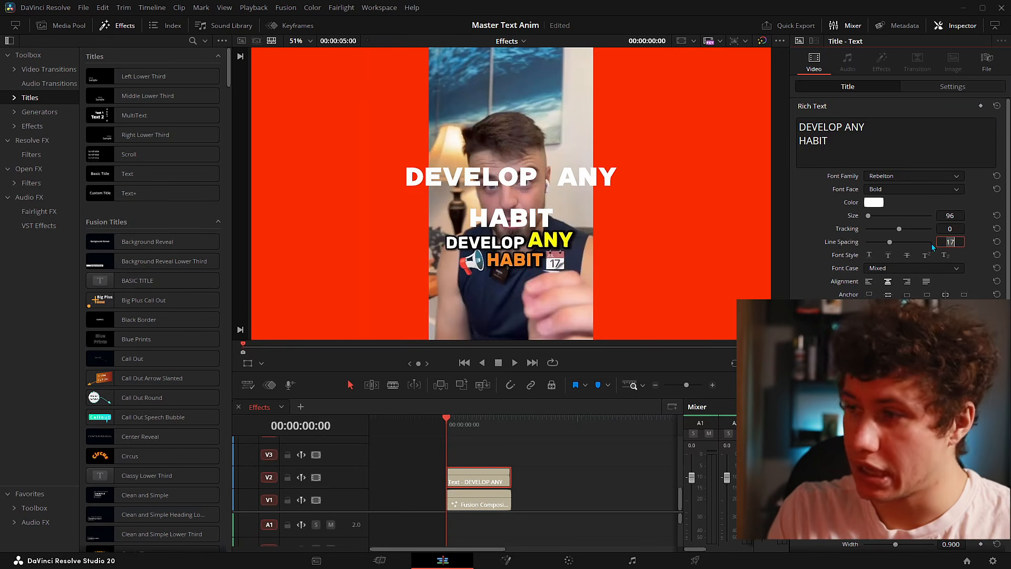
{"action": "type", "text": "5"}
{"action": "key", "text": "Return"}
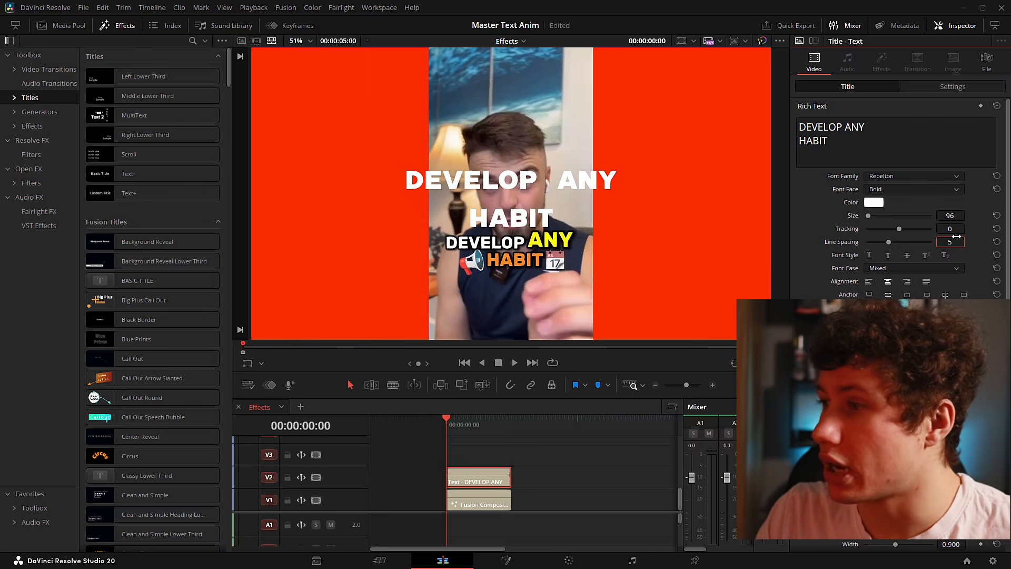
{"action": "mouse_move", "coordinate": [955, 241]}
{"action": "left_mouse_down"}
{"action": "mouse_move", "coordinate": [923, 241]}
{"action": "mouse_move", "coordinate": [938, 215]}
{"action": "mouse_move", "coordinate": [969, 240]}
{"action": "mouse_move", "coordinate": [968, 228]}
{"action": "mouse_move", "coordinate": [954, 228]}
{"action": "left_mouse_up"}
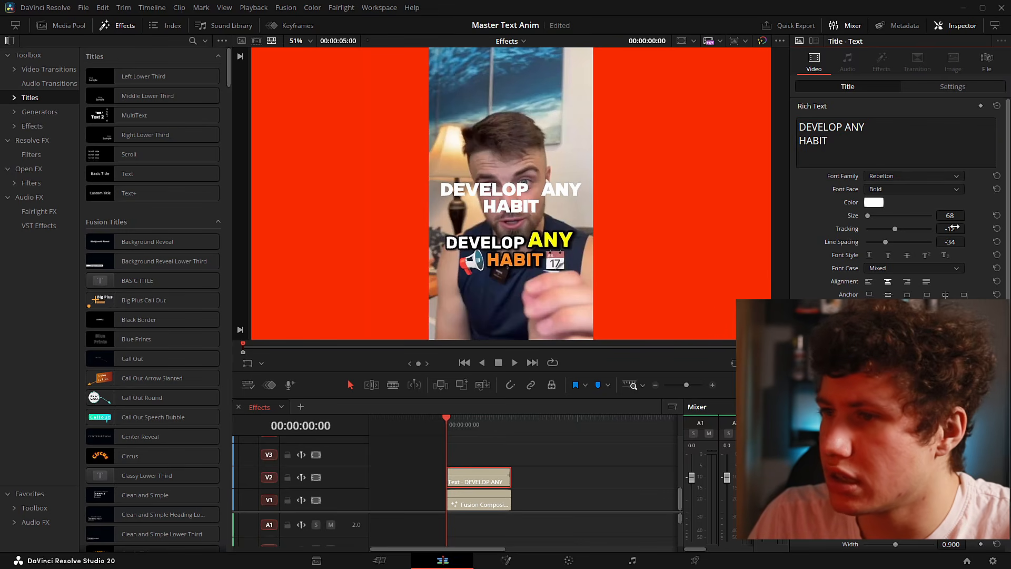
{"action": "scroll", "coordinate": [895, 274], "scroll_direction": "down", "scroll_amount": 3}
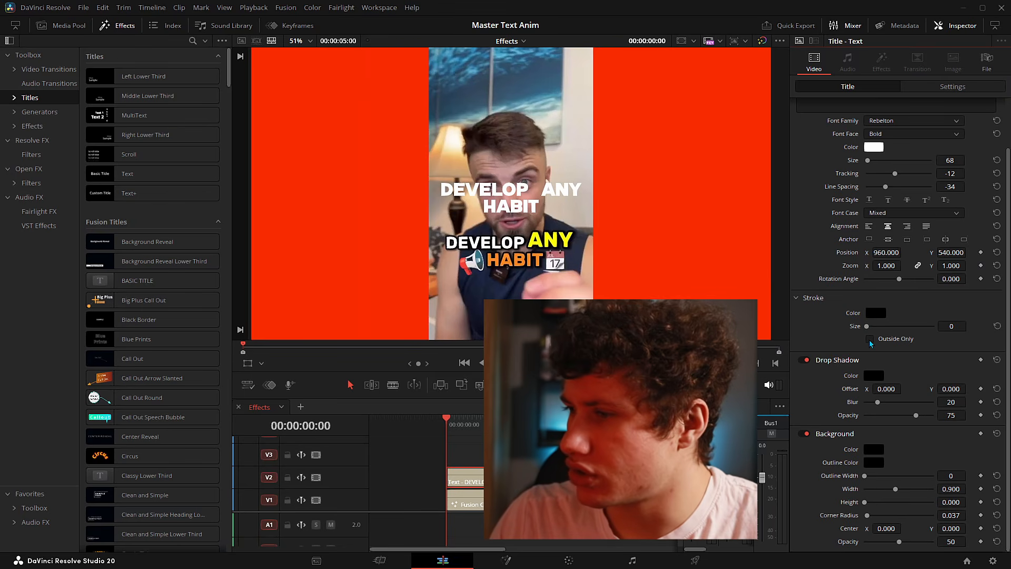
- Give the title a black, outside-only stroke of size 12
{"action": "left_click_drag", "start_coordinate": [867, 326], "coordinate": [934, 327]}
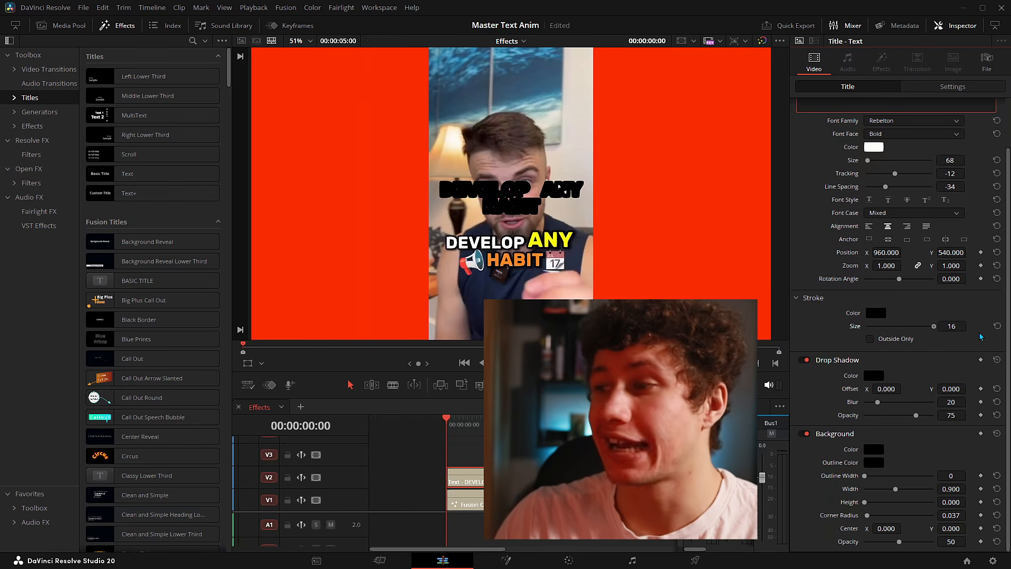
{"action": "left_click", "coordinate": [869, 339]}
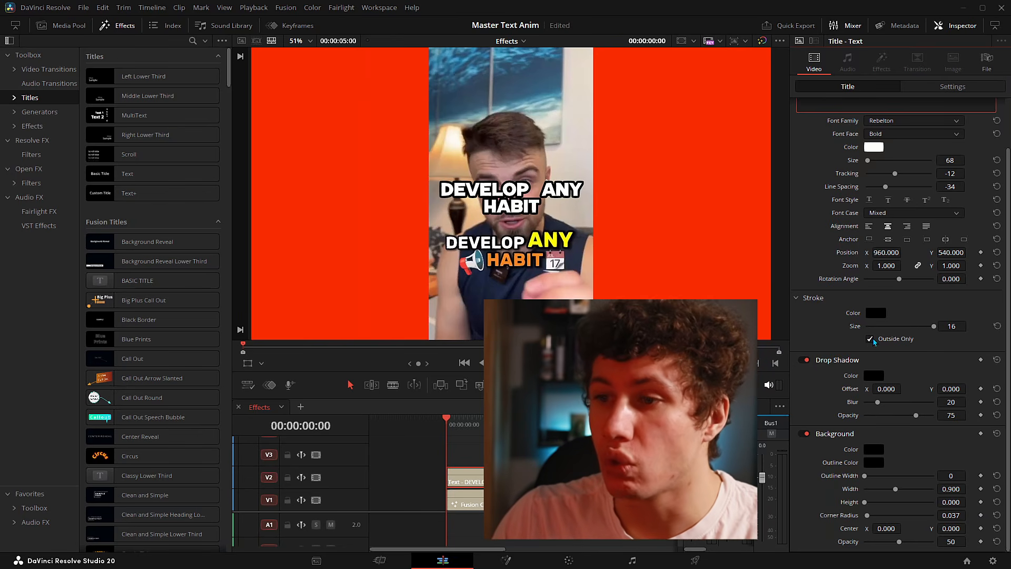
{"action": "left_click_drag", "start_coordinate": [963, 326], "coordinate": [956, 324]}
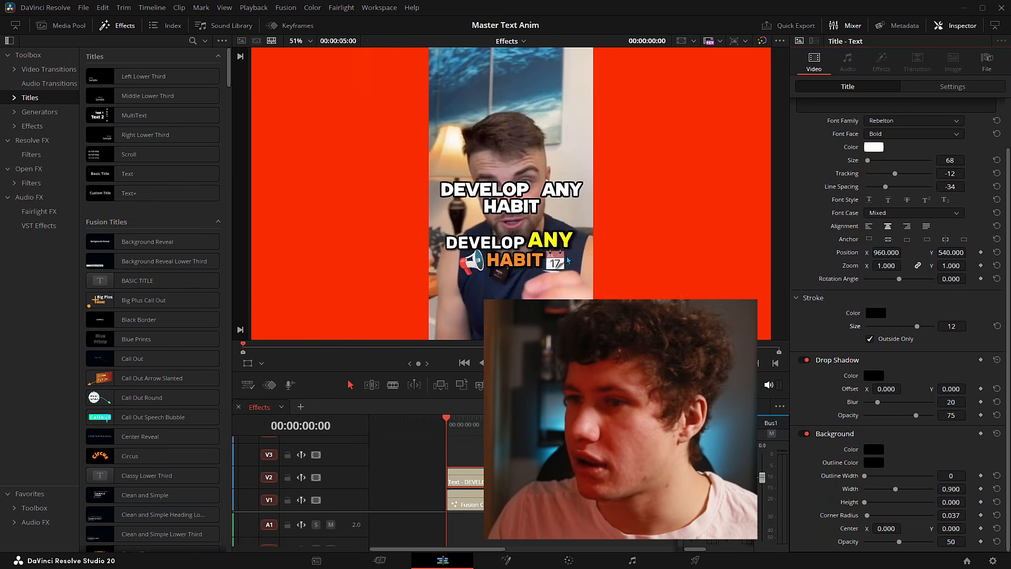
- Set the title's drop shadow offset to about 2 / -7 and lower its blur from 20 to 5
{"action": "scroll", "coordinate": [490, 235], "scroll_direction": "up", "scroll_amount": 3}
{"action": "scroll", "coordinate": [508, 202], "scroll_direction": "up", "scroll_amount": 2}
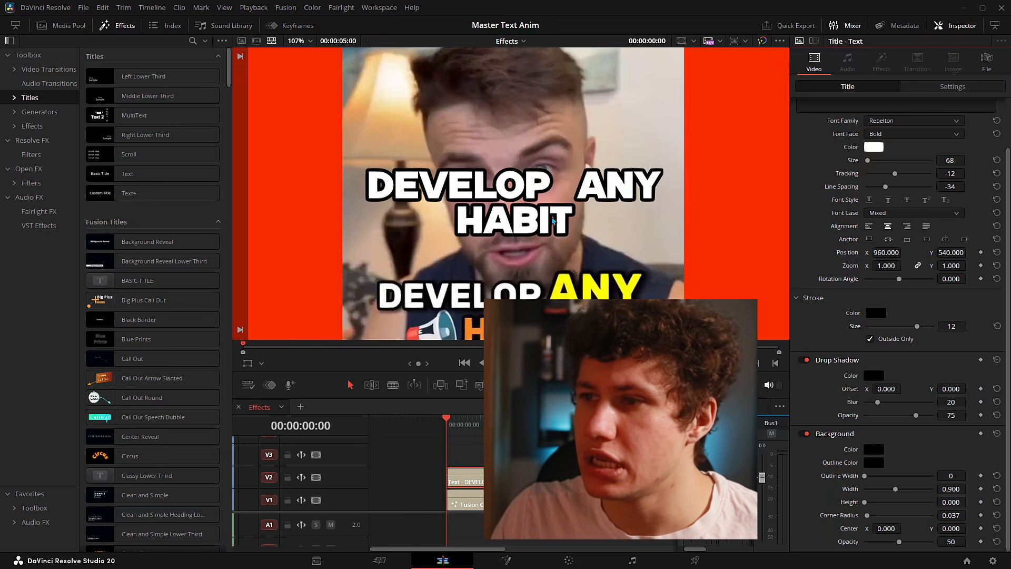
{"action": "scroll", "coordinate": [542, 238], "scroll_direction": "up", "scroll_amount": 2}
{"action": "left_click_drag", "start_coordinate": [540, 233], "coordinate": [536, 228]}
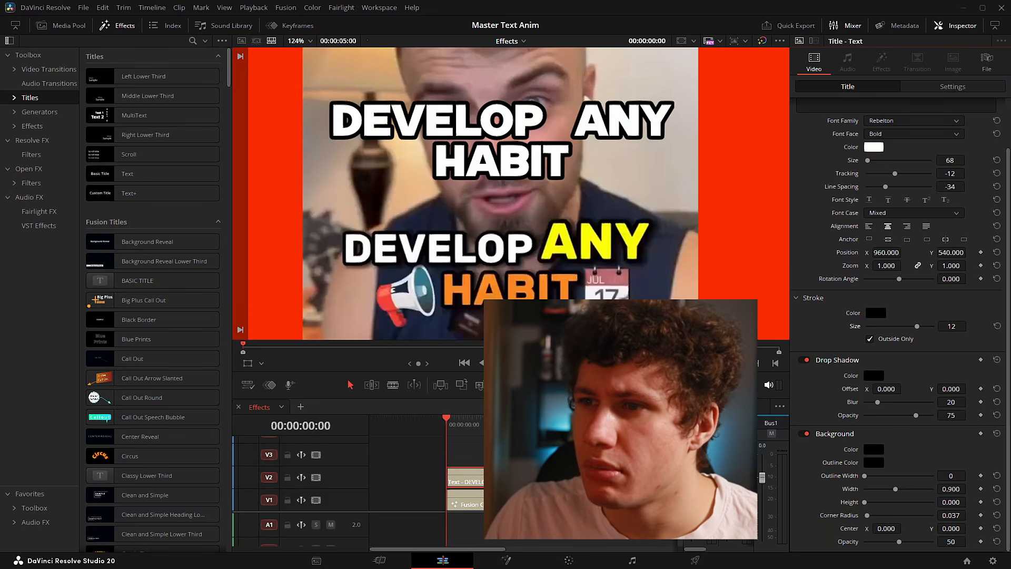
{"action": "left_click_drag", "start_coordinate": [951, 389], "coordinate": [948, 384]}
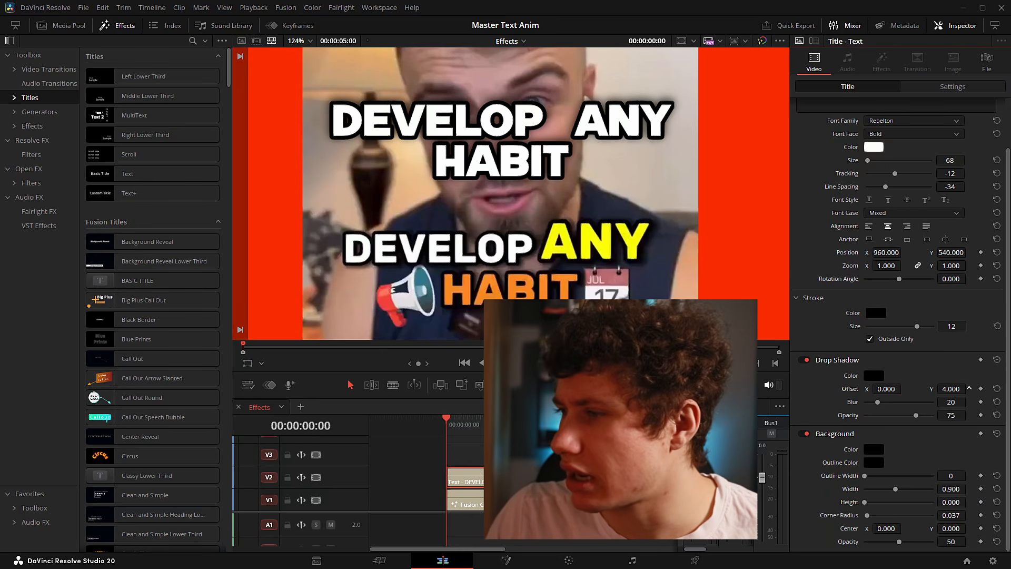
{"action": "left_click_drag", "start_coordinate": [949, 389], "coordinate": [942, 389]}
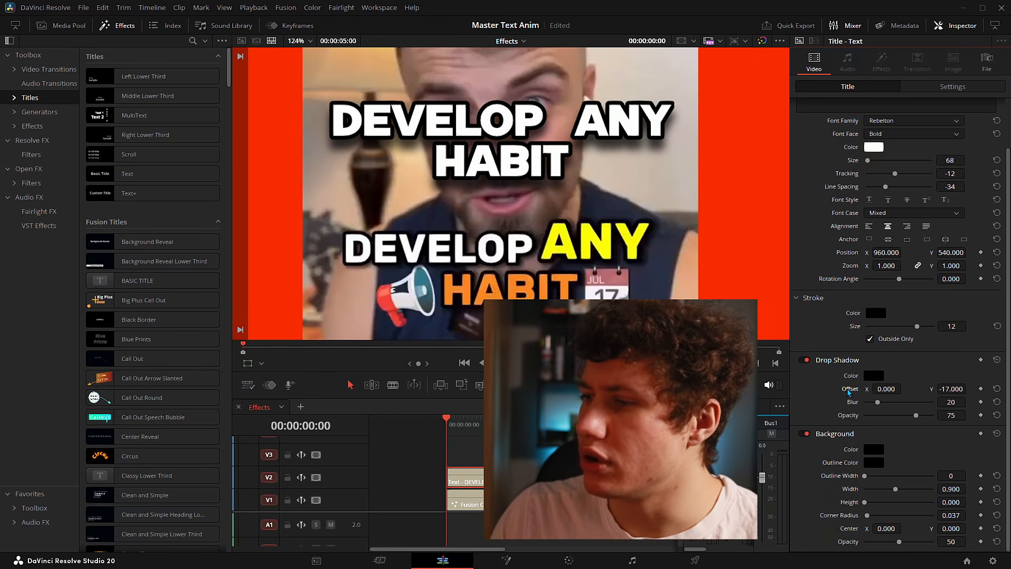
{"action": "double_click", "coordinate": [848, 391]}
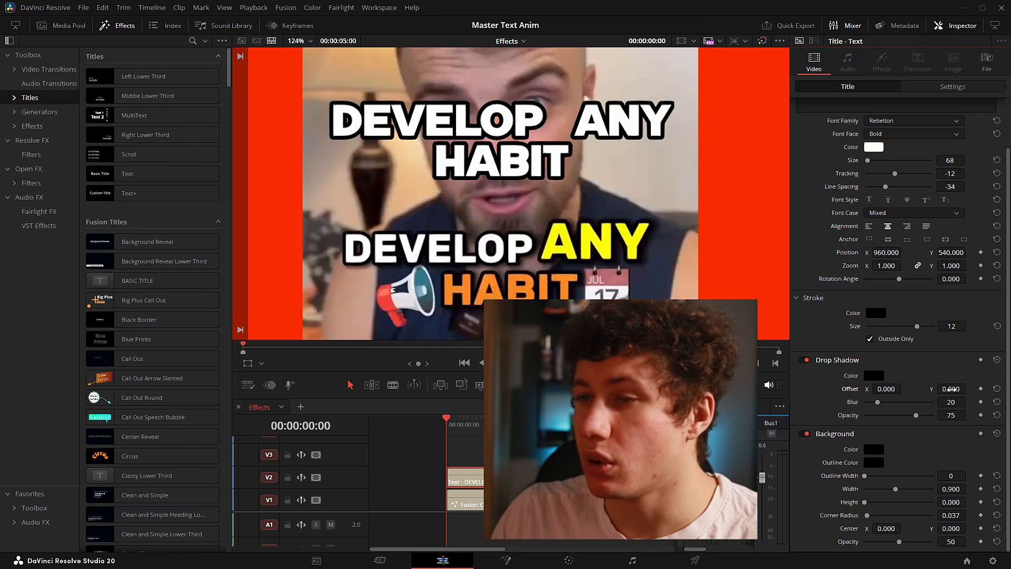
{"action": "left_click_drag", "start_coordinate": [952, 389], "coordinate": [892, 390]}
{"action": "left_click_drag", "start_coordinate": [951, 402], "coordinate": [948, 402]}
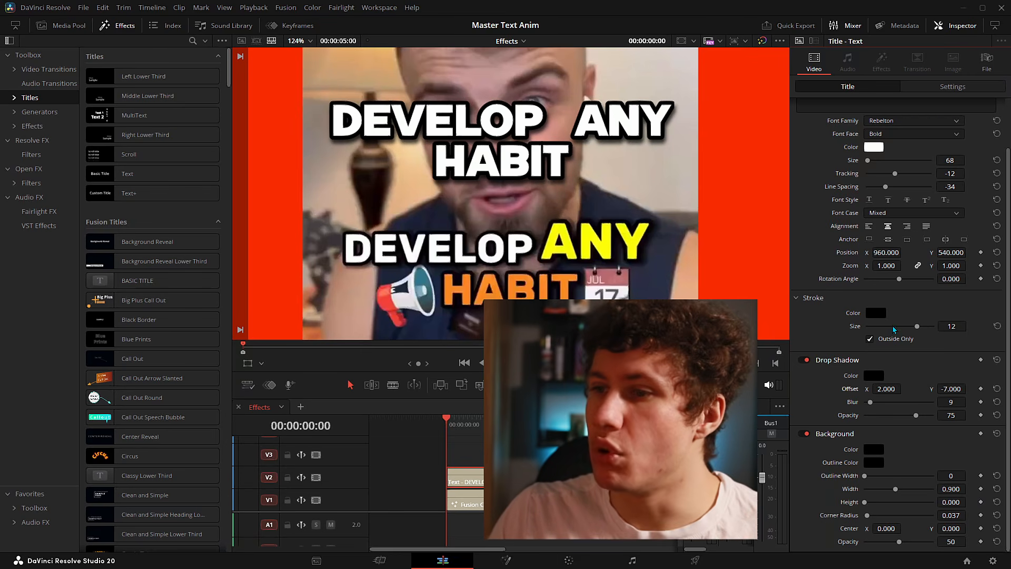
{"action": "scroll", "coordinate": [896, 329], "scroll_direction": "up", "scroll_amount": 2}
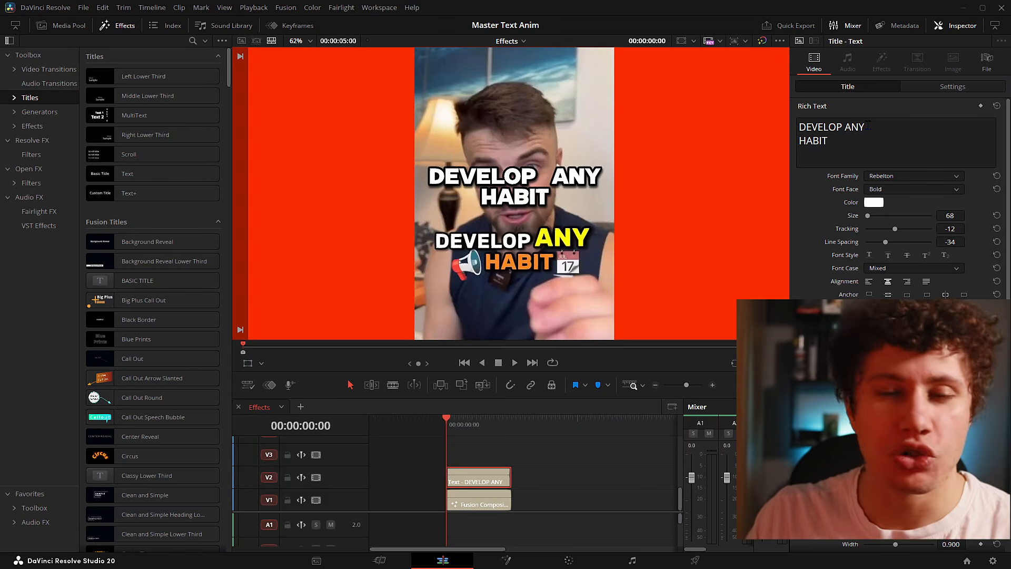
- Colour the word ANY yellow, sampled from the reference caption's ANY
{"action": "left_click", "coordinate": [869, 125]}
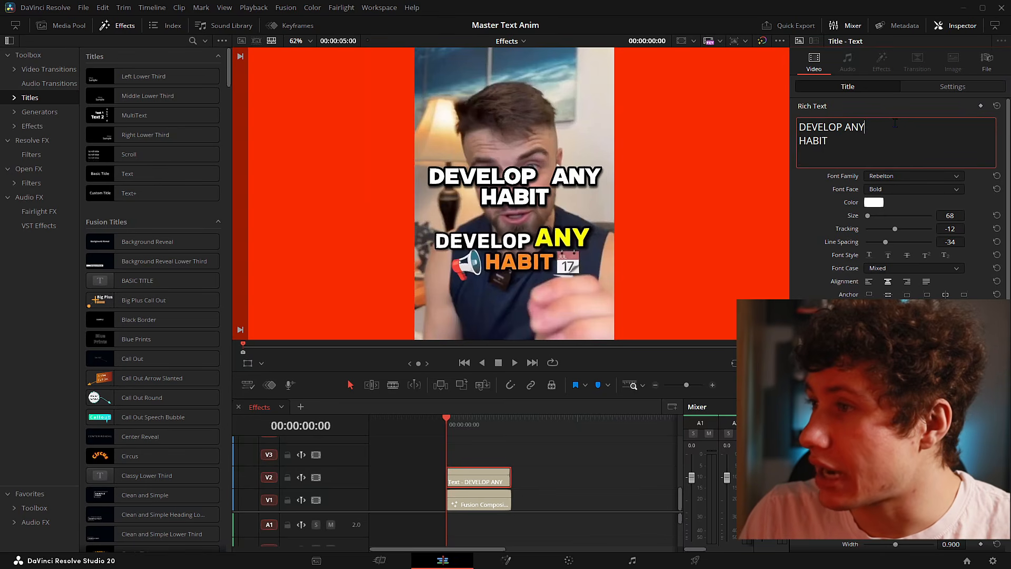
{"action": "left_click_drag", "start_coordinate": [876, 124], "coordinate": [844, 128]}
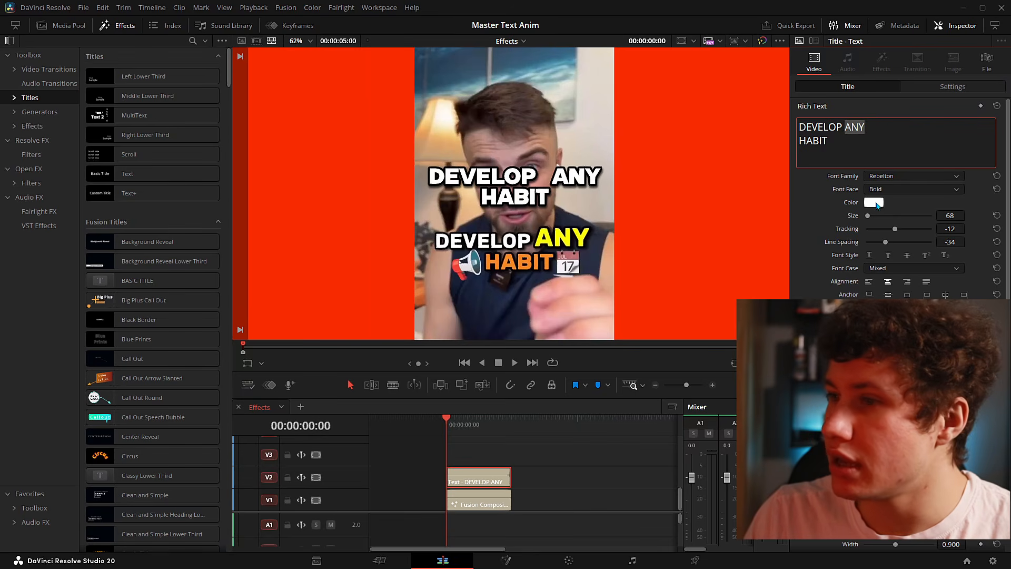
{"action": "left_click", "coordinate": [875, 203]}
{"action": "left_click_drag", "start_coordinate": [496, 164], "coordinate": [244, 137]}
{"action": "left_click_drag", "start_coordinate": [318, 180], "coordinate": [328, 154]}
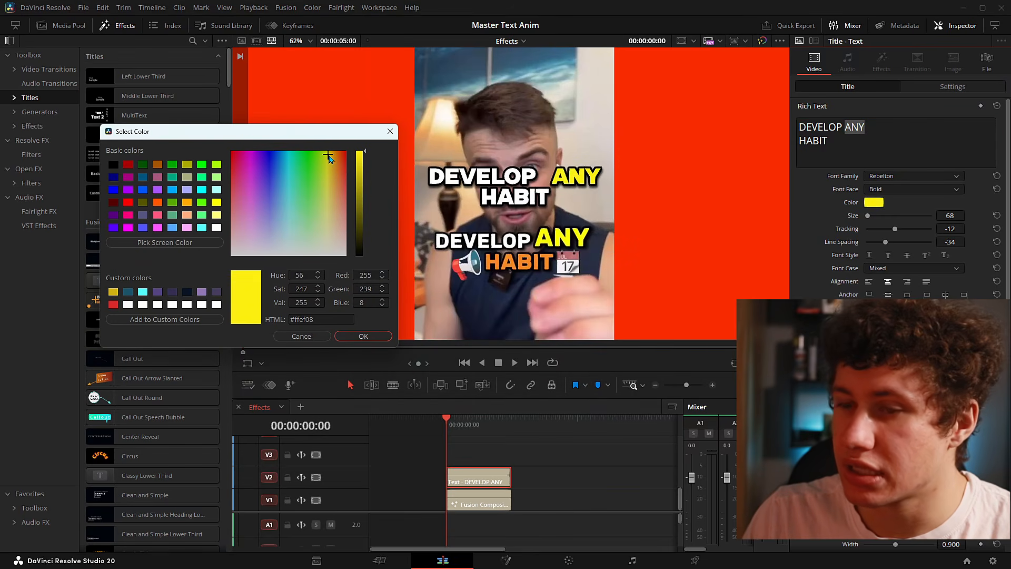
{"action": "left_click", "coordinate": [158, 244]}
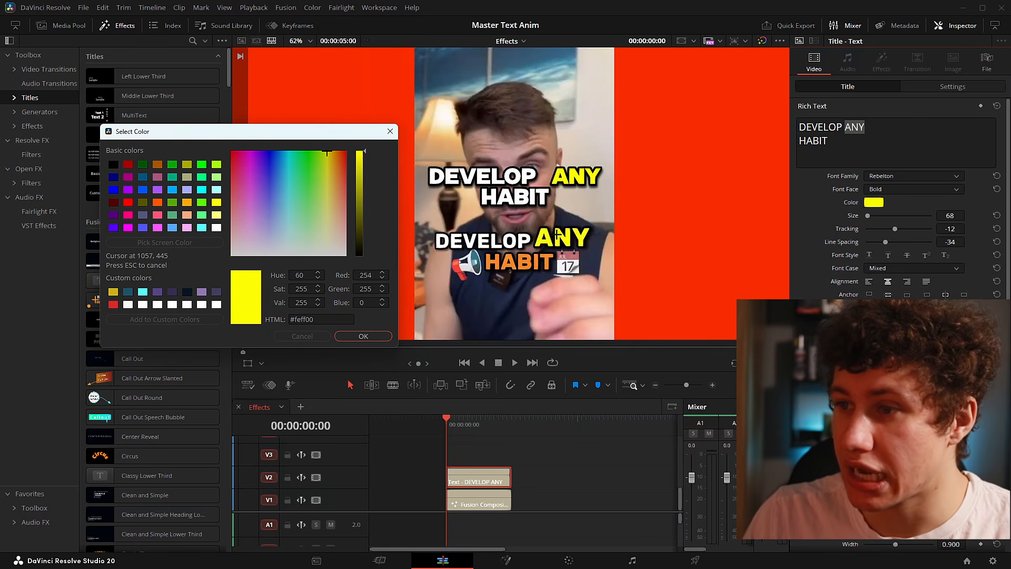
{"action": "left_click", "coordinate": [559, 235]}
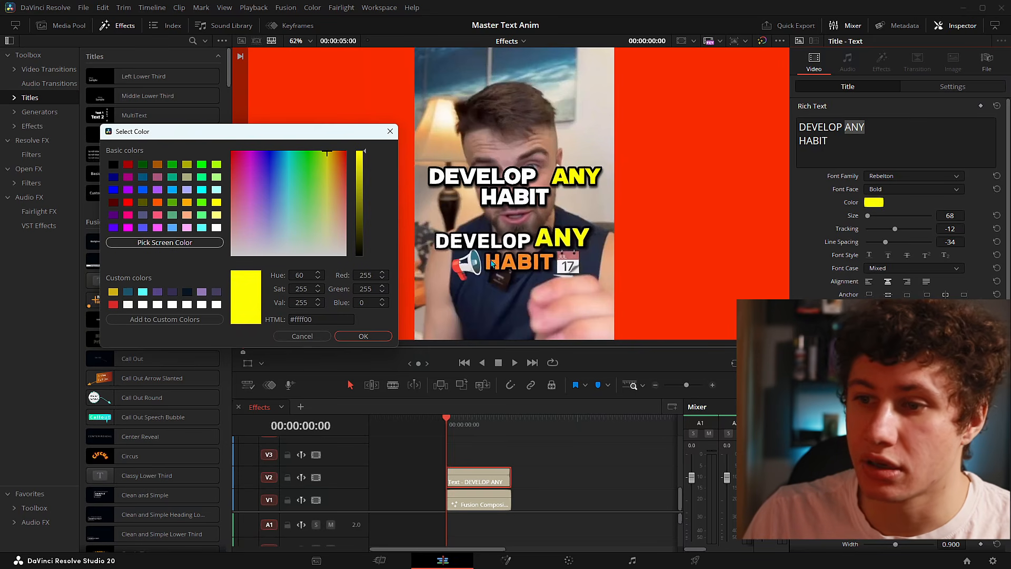
{"action": "left_click", "coordinate": [372, 335]}
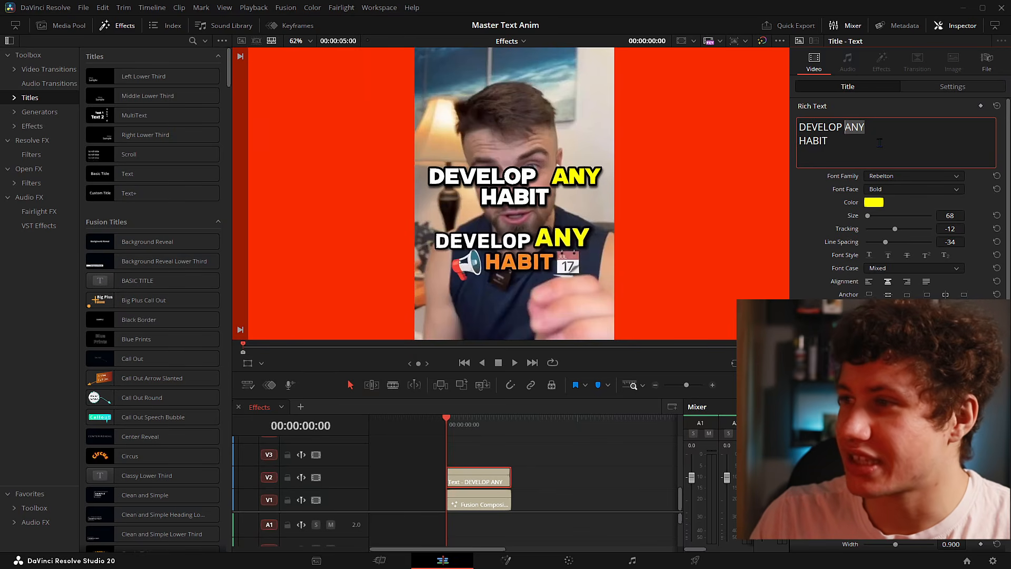
- Colour the word HABIT orange (#f58b1f), sampled from the reference caption's HABIT
{"action": "left_click_drag", "start_coordinate": [841, 147], "coordinate": [794, 145]}
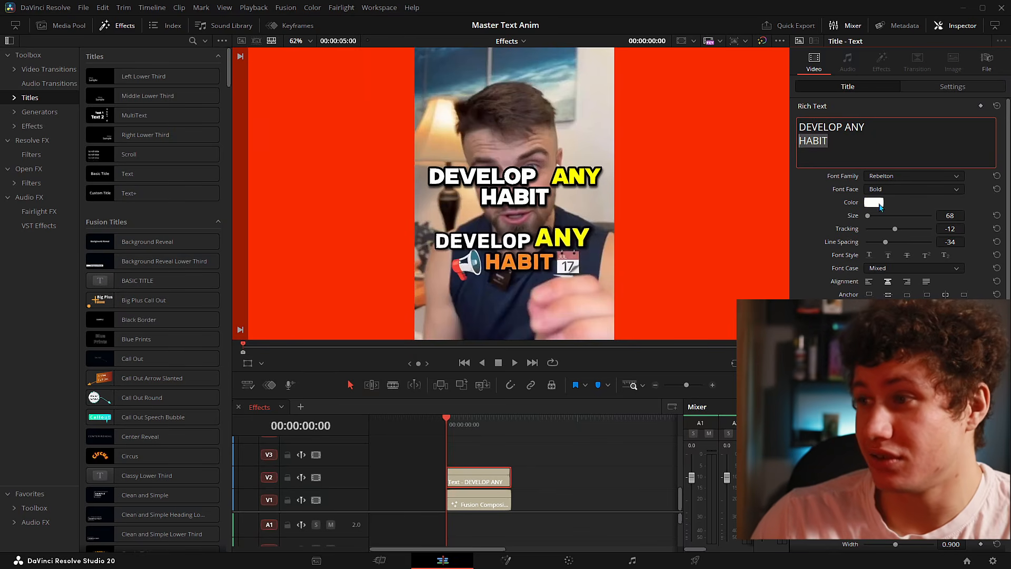
{"action": "left_click", "coordinate": [879, 204]}
{"action": "left_click_drag", "start_coordinate": [510, 157], "coordinate": [293, 124]}
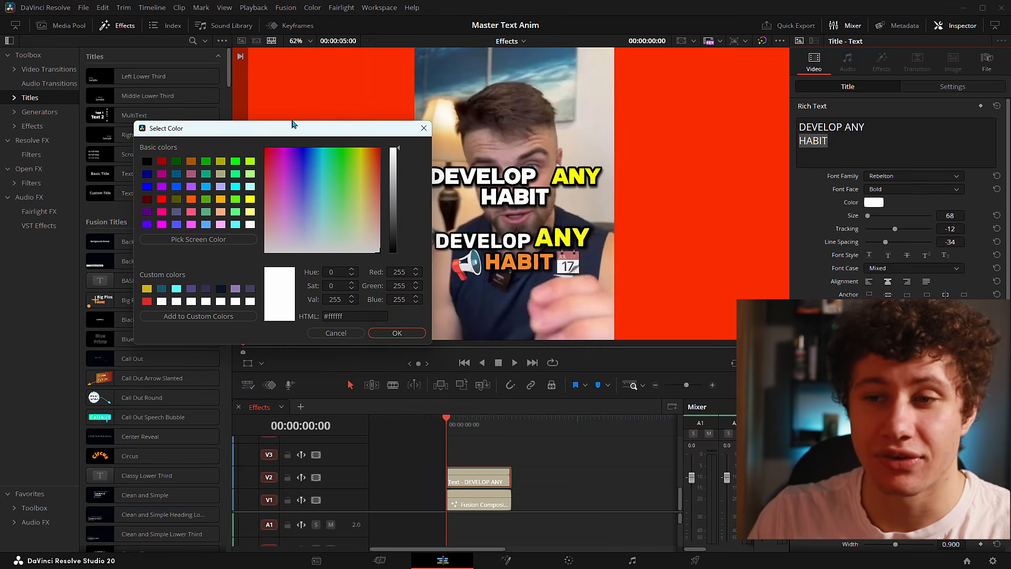
{"action": "left_click", "coordinate": [167, 239]}
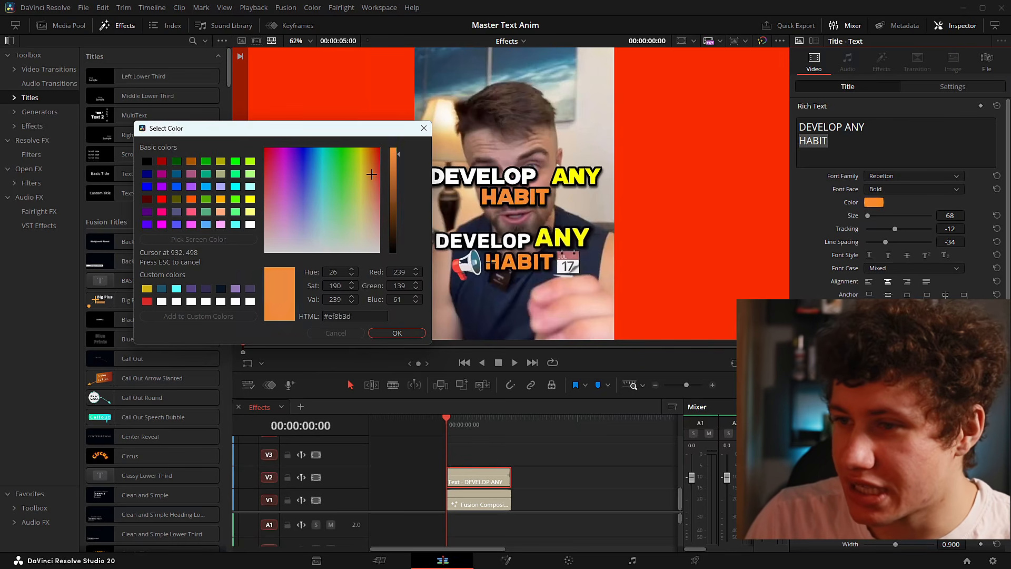
{"action": "left_click", "coordinate": [489, 267]}
{"action": "left_click", "coordinate": [403, 332]}
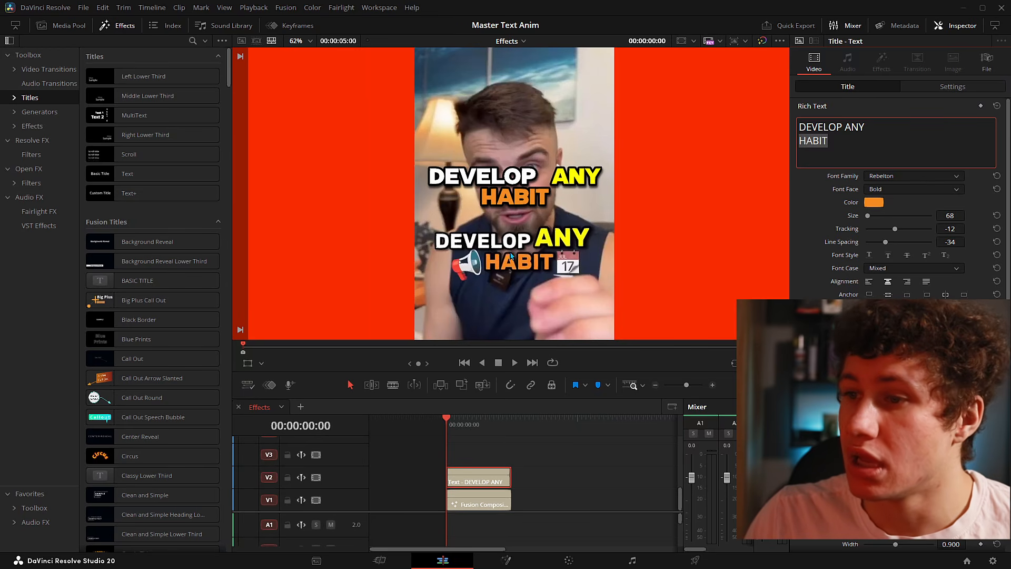
{"action": "left_click", "coordinate": [885, 126]}
- Enlarge ANY and remove the space between DEVELOP and ANY
{"action": "left_click_drag", "start_coordinate": [866, 127], "coordinate": [844, 127]}
{"action": "left_click_drag", "start_coordinate": [950, 216], "coordinate": [968, 215]}
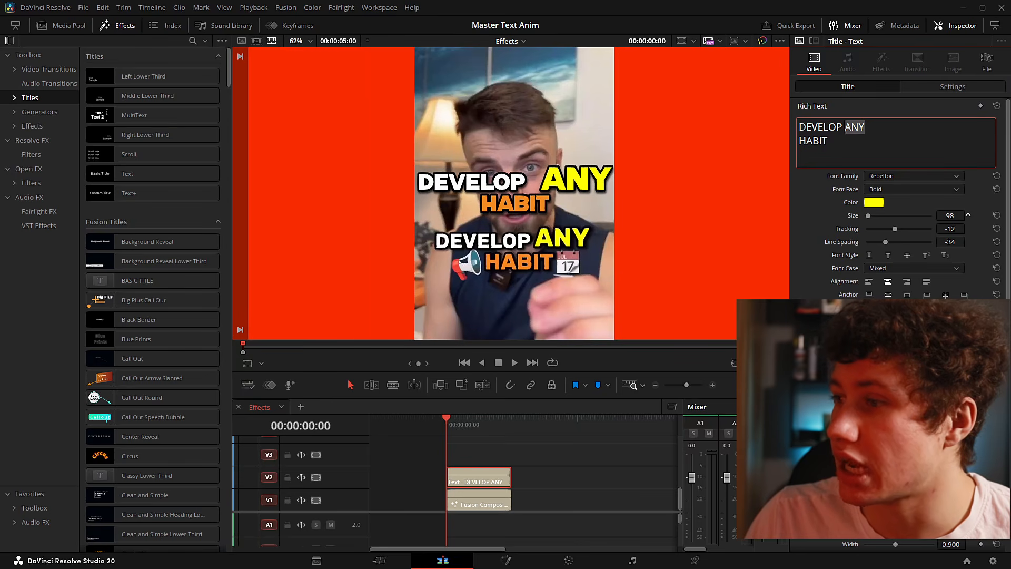
{"action": "left_click", "coordinate": [952, 215]}
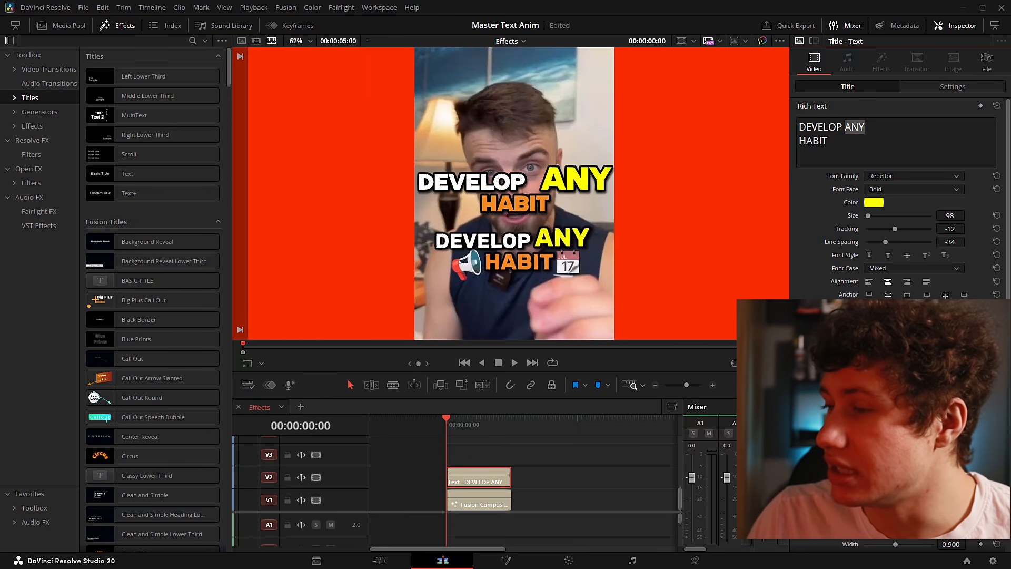
{"action": "left_click", "coordinate": [805, 152]}
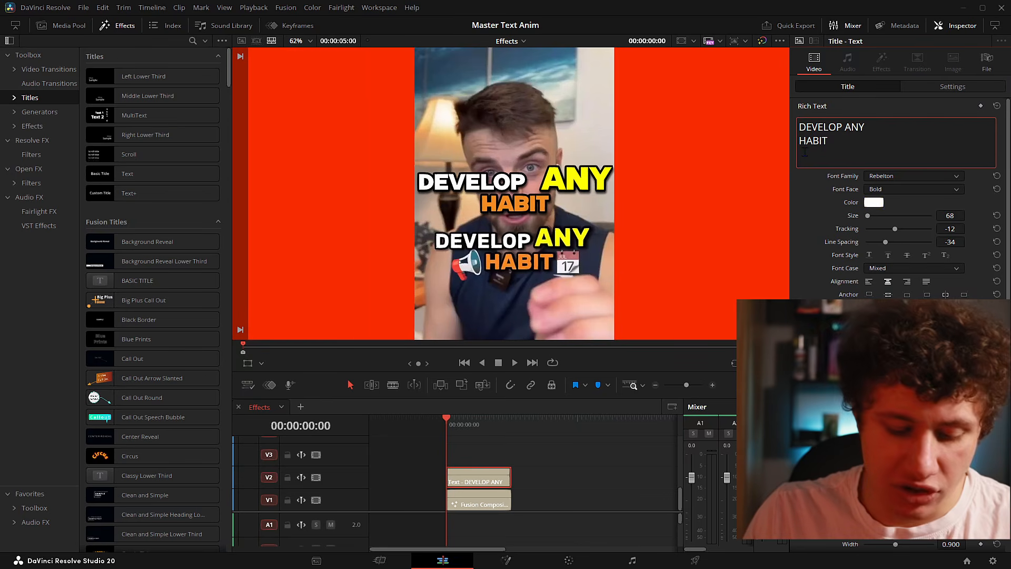
{"action": "left_click", "coordinate": [844, 127]}
{"action": "key", "text": "BackSpace"}
{"action": "left_click", "coordinate": [262, 363]}
{"action": "left_click", "coordinate": [262, 363]}
- Raise HABIT to size 73 and trim ANY back to size 90
{"action": "left_click_drag", "start_coordinate": [831, 142], "coordinate": [794, 145]}
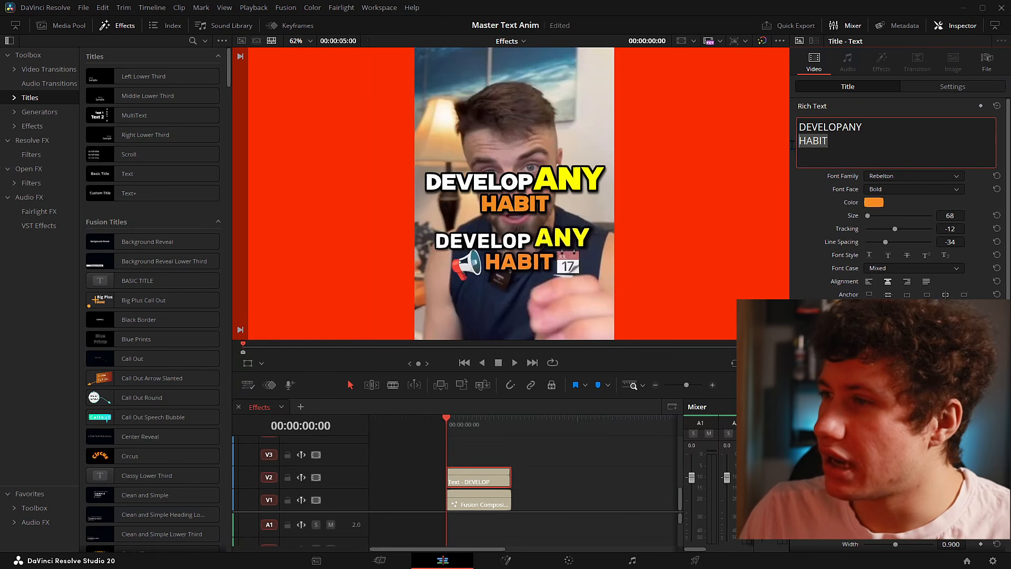
{"action": "left_click_drag", "start_coordinate": [950, 216], "coordinate": [968, 216]}
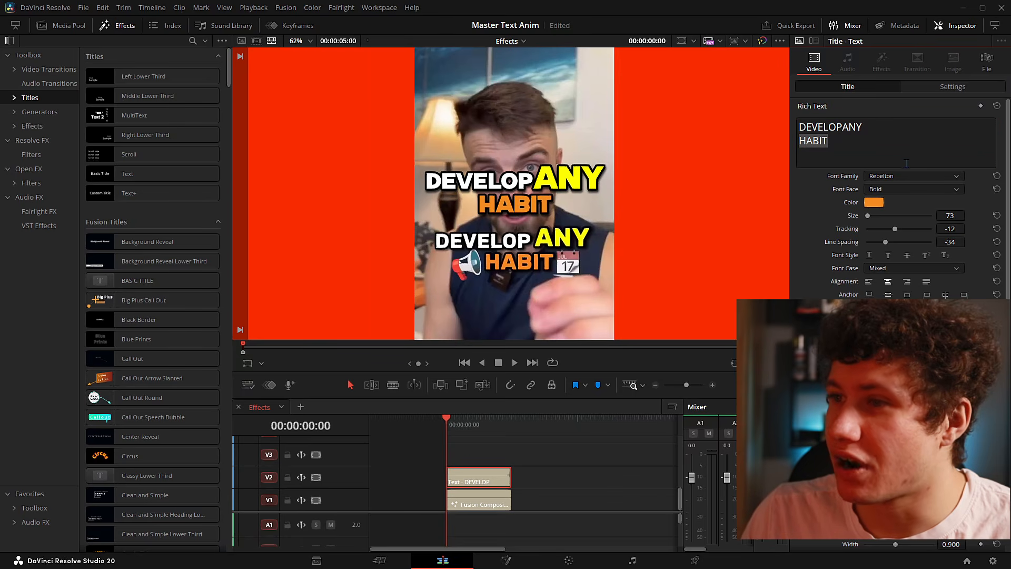
{"action": "left_click_drag", "start_coordinate": [865, 127], "coordinate": [842, 127]}
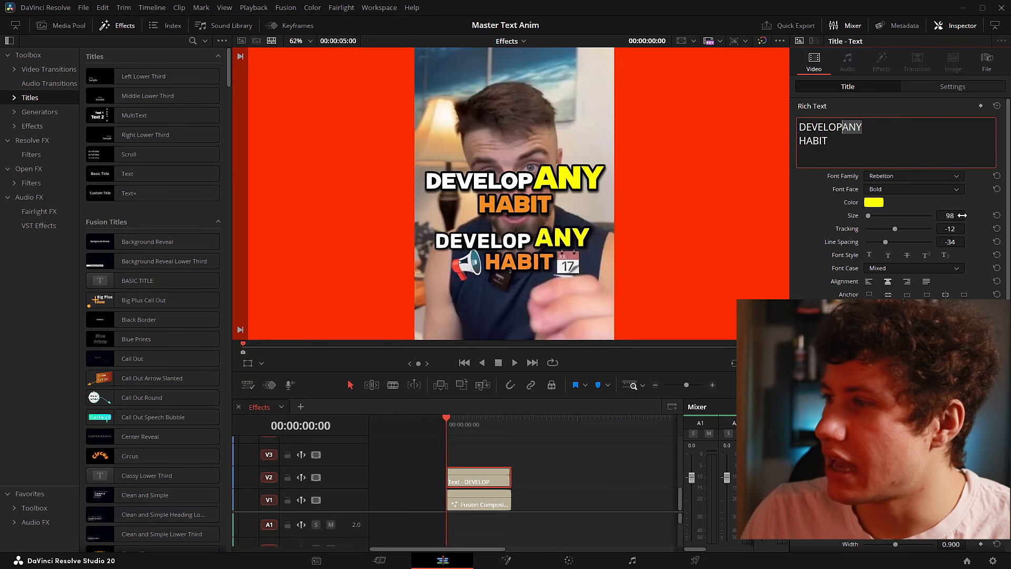
{"action": "left_click_drag", "start_coordinate": [955, 214], "coordinate": [950, 214]}
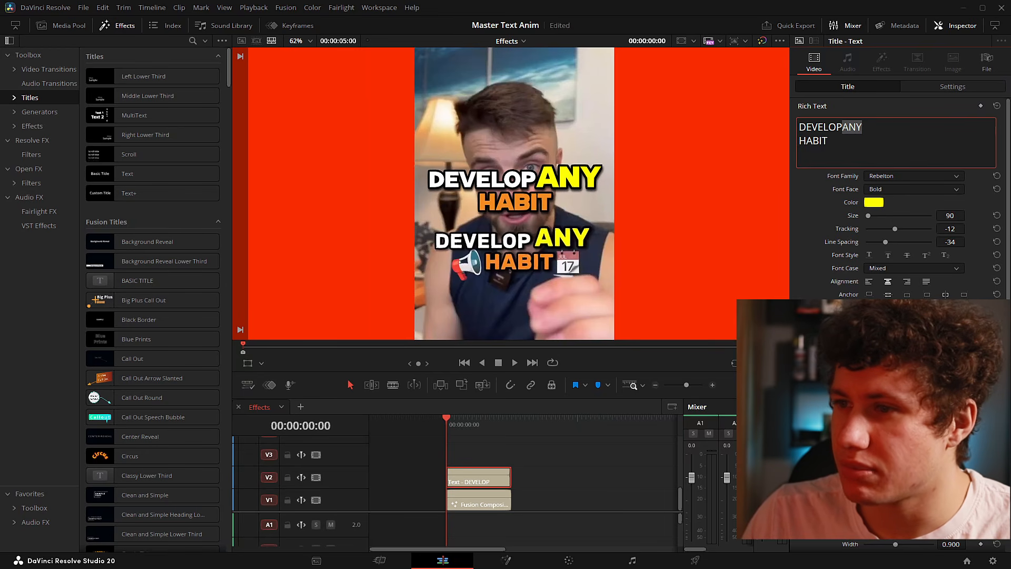
{"action": "key", "text": "ctrl+a"}
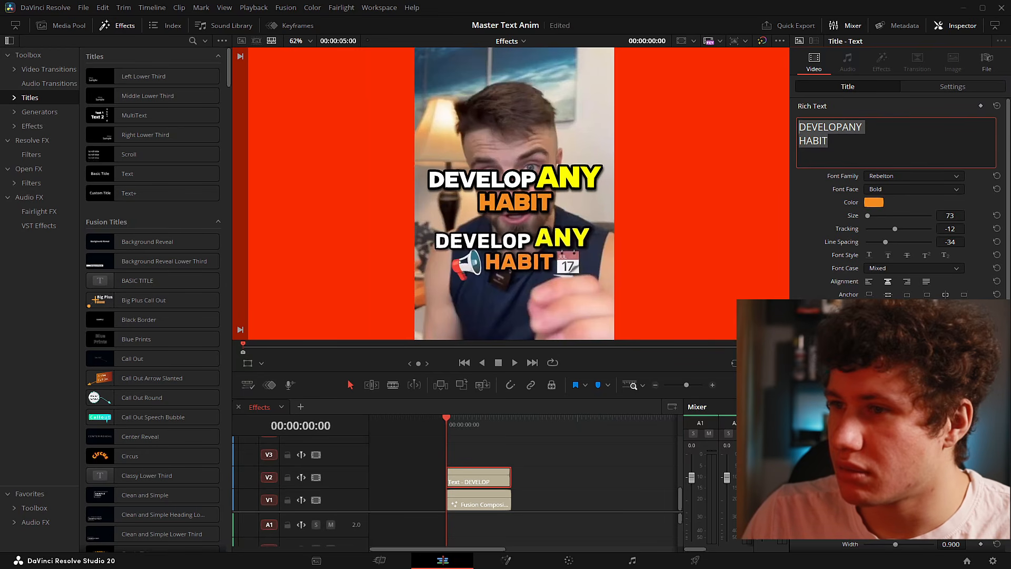
{"action": "left_click", "coordinate": [576, 466]}
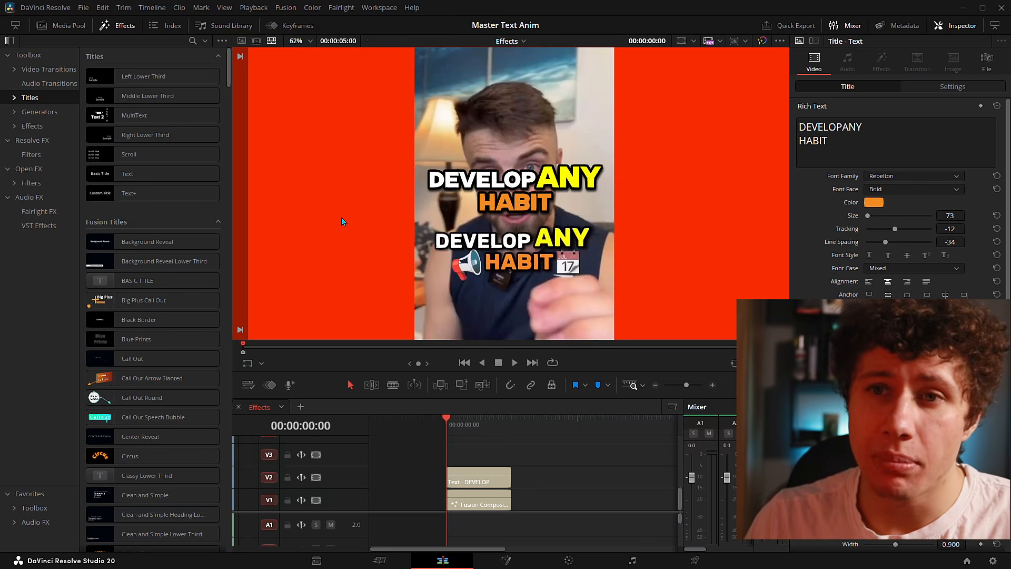
- Close the Effects library, enable Show Power Bins, and enlarge the Power Bins section
{"action": "left_click", "coordinate": [52, 28]}
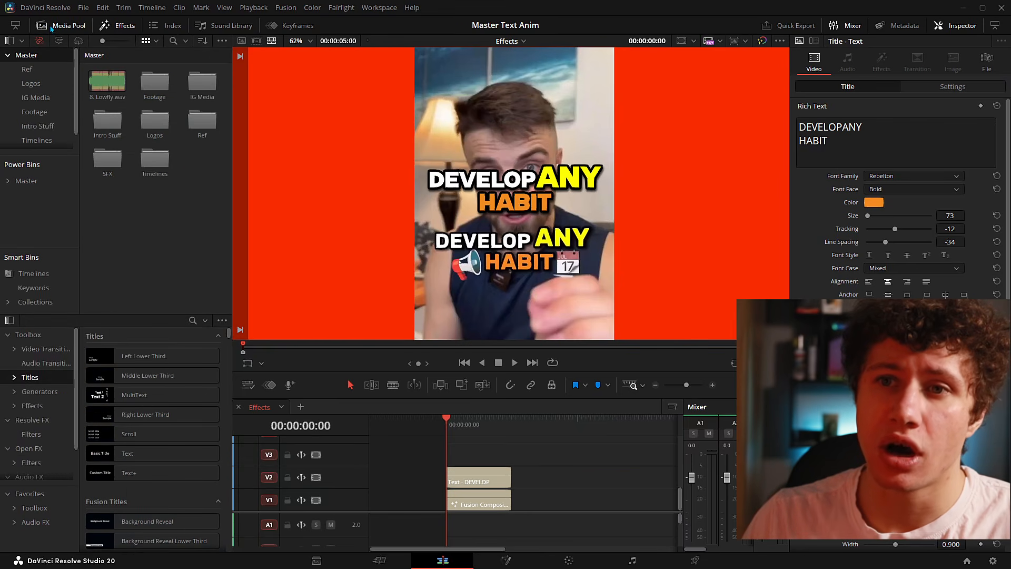
{"action": "left_click", "coordinate": [114, 27]}
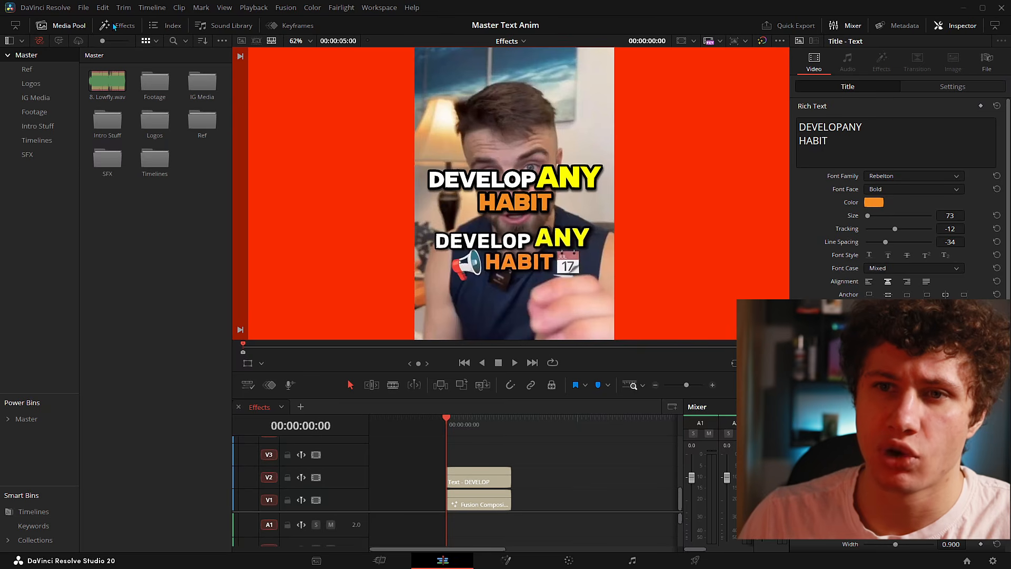
{"action": "left_click", "coordinate": [7, 55]}
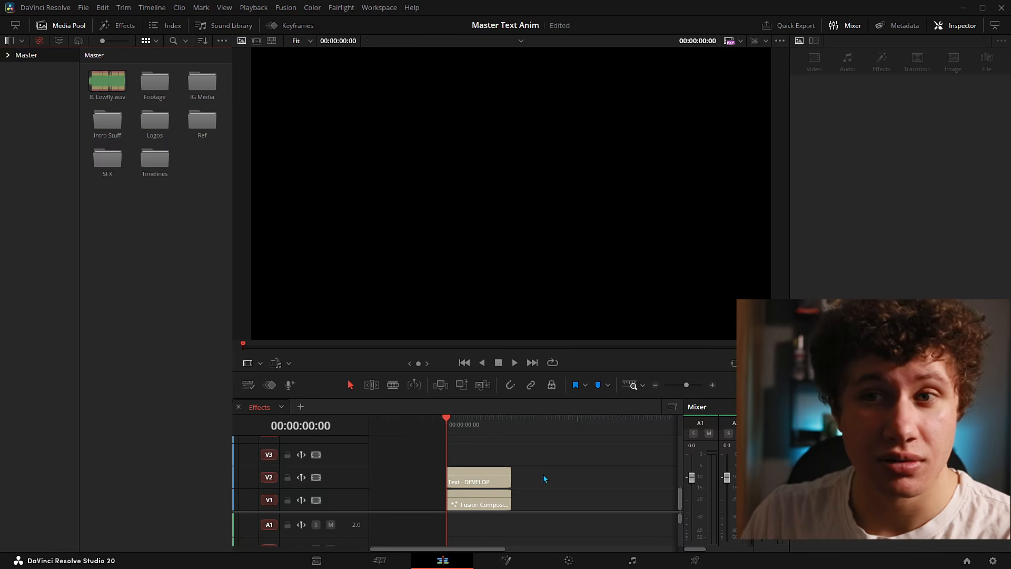
{"action": "left_click", "coordinate": [223, 42]}
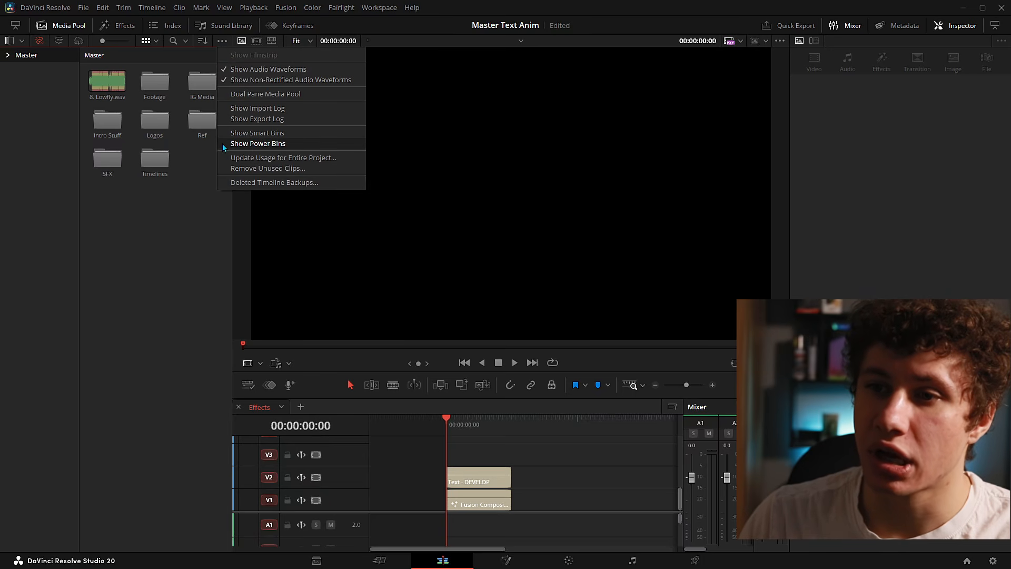
{"action": "left_click", "coordinate": [251, 143]}
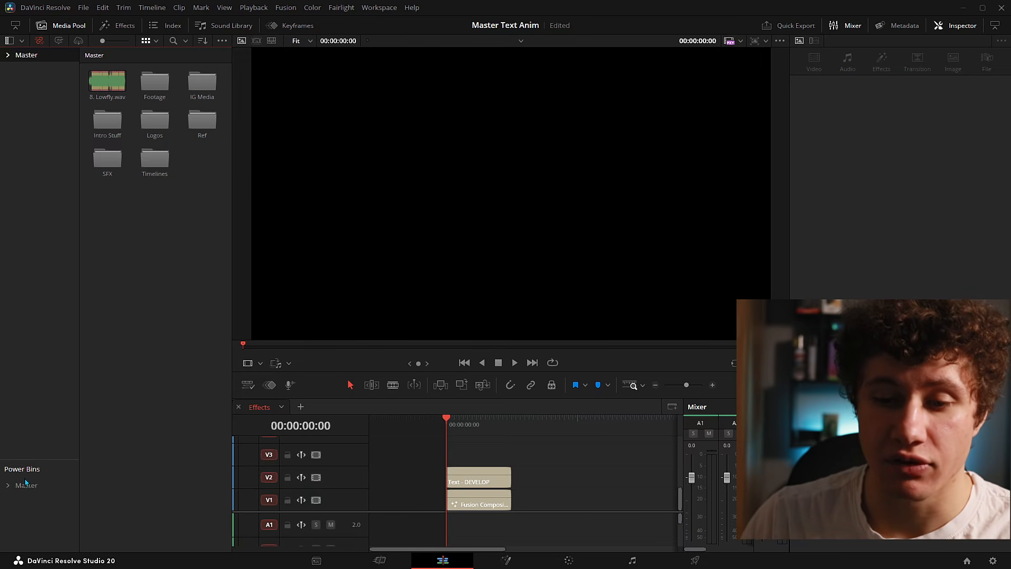
{"action": "left_click_drag", "start_coordinate": [56, 463], "coordinate": [47, 199]}
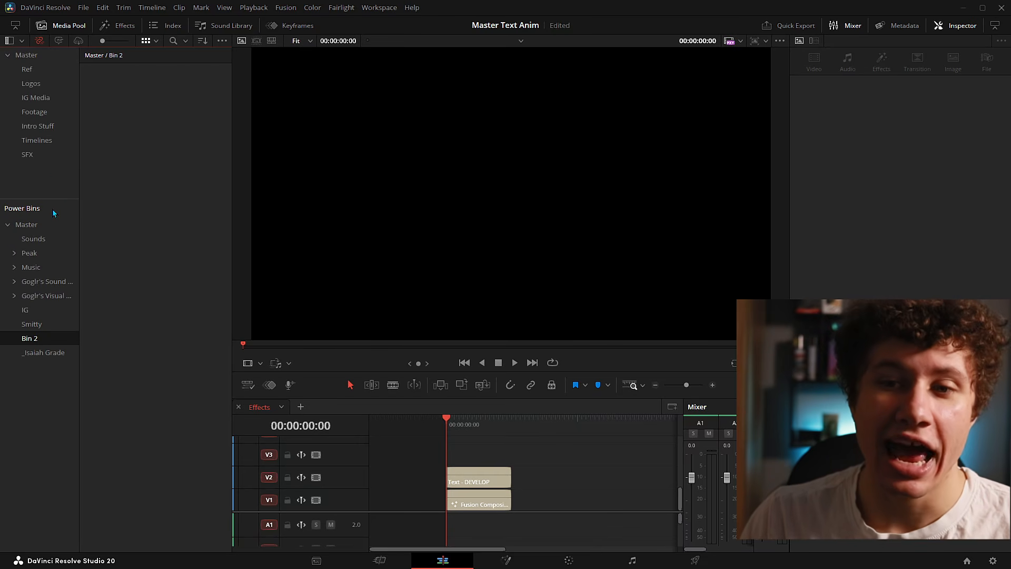
- Save the DEVELOP title clip from V2 into the Bin 2 power bin and reuse it in a timeline
{"action": "left_click", "coordinate": [445, 478]}
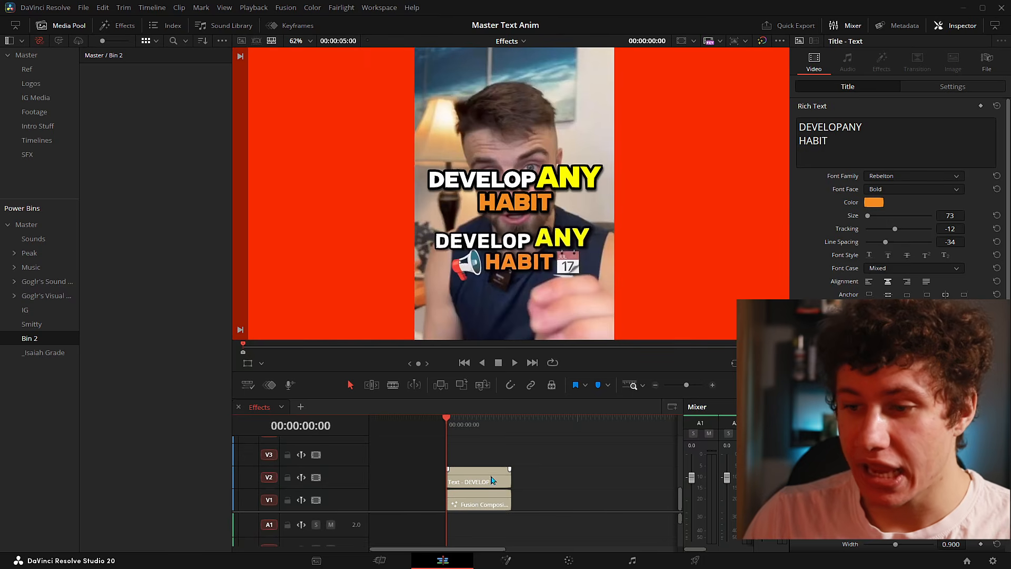
{"action": "left_click_drag", "start_coordinate": [485, 483], "coordinate": [152, 186]}
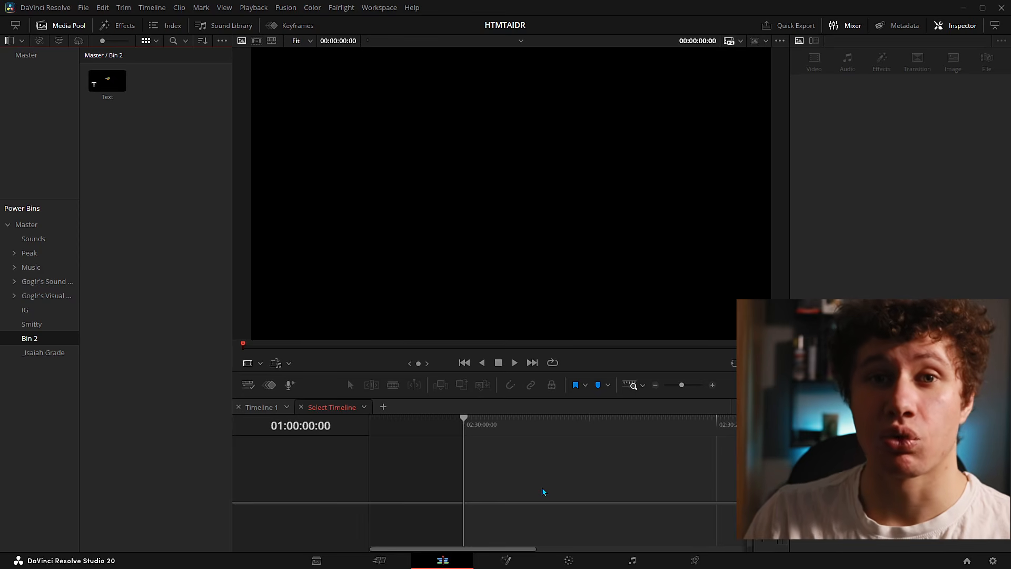
{"action": "left_click", "coordinate": [176, 258]}
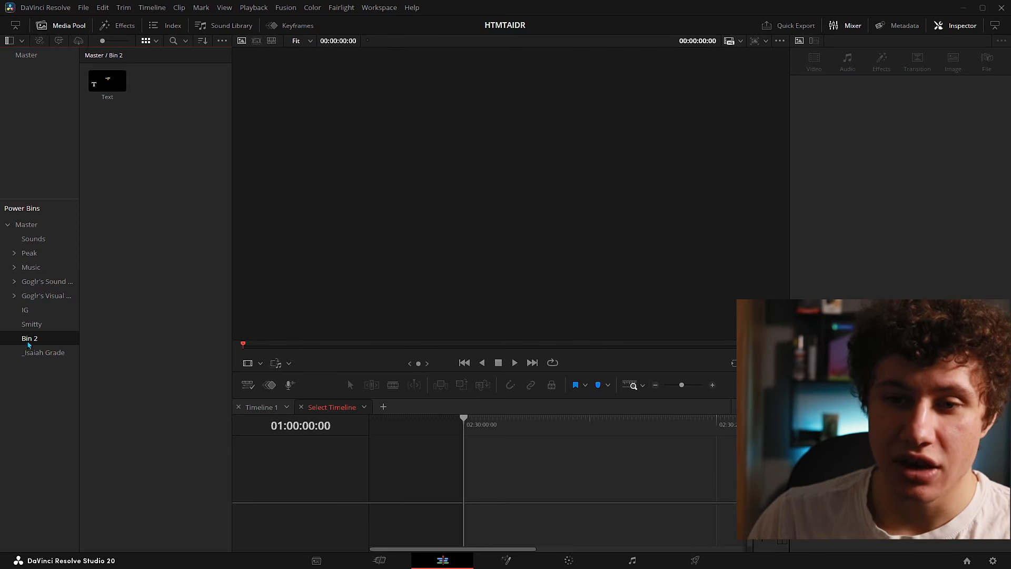
{"action": "left_click", "coordinate": [107, 80]}
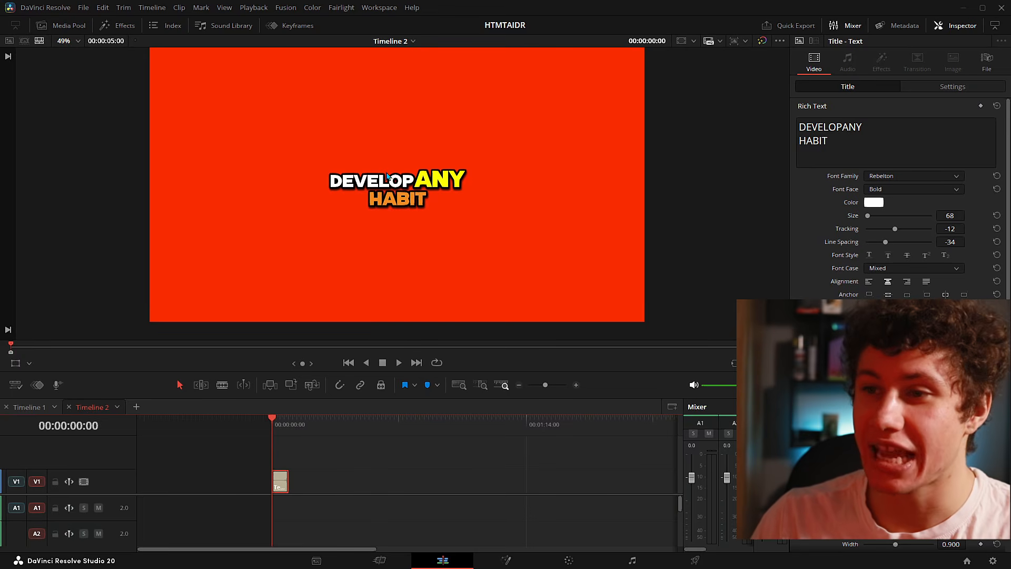
{"action": "scroll", "coordinate": [455, 237], "scroll_direction": "up", "scroll_amount": 1}
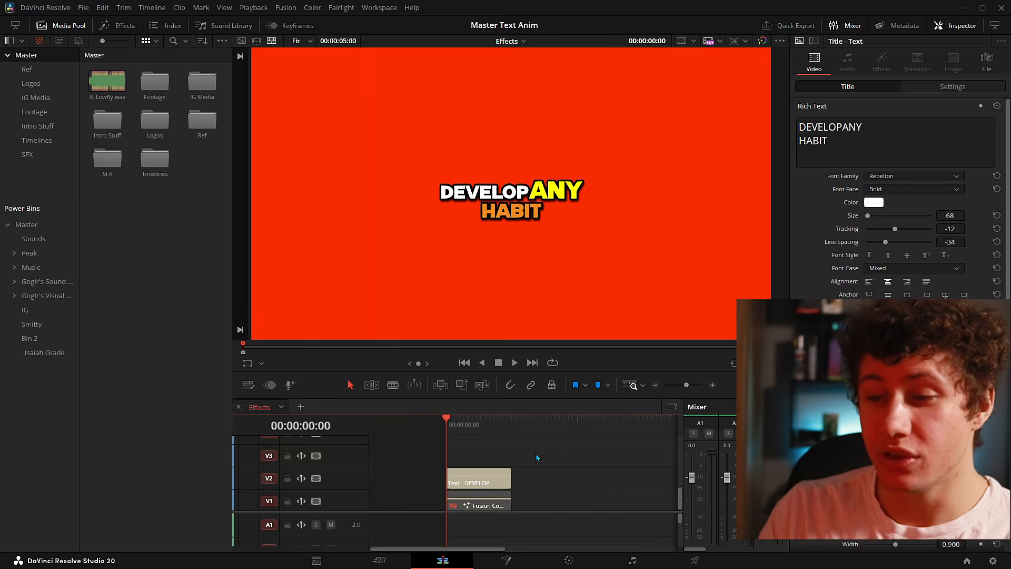
{"action": "scroll", "coordinate": [554, 478], "scroll_direction": "down", "scroll_amount": 1}
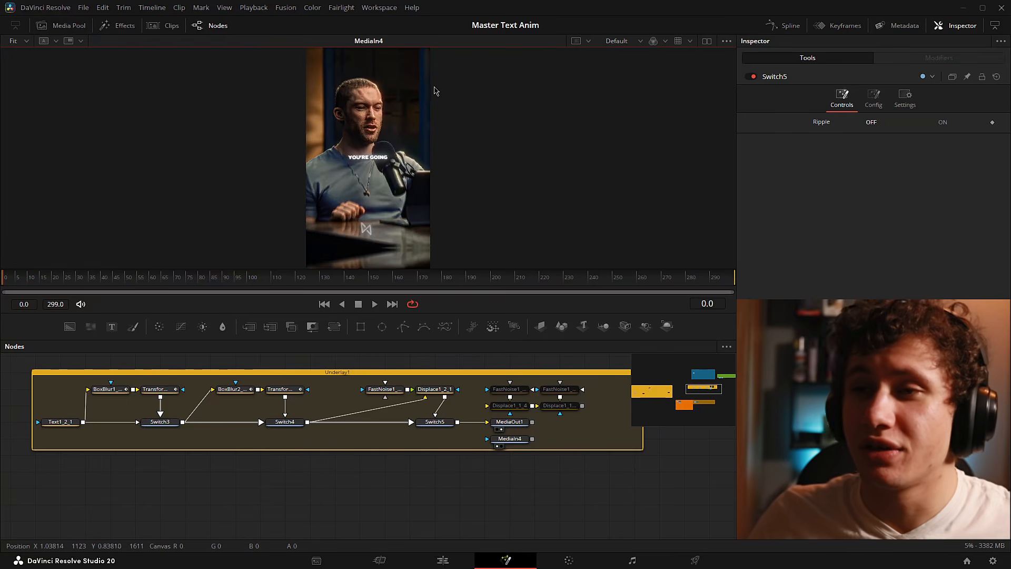
{"action": "scroll", "coordinate": [434, 92], "scroll_direction": "up", "scroll_amount": 3}
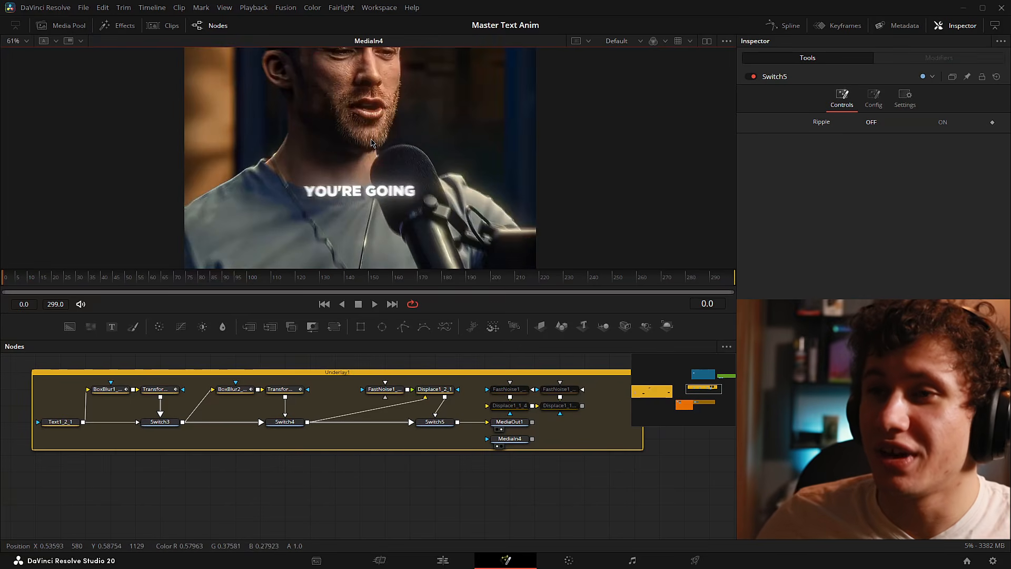
{"action": "scroll", "coordinate": [372, 128], "scroll_direction": "down", "scroll_amount": 2}
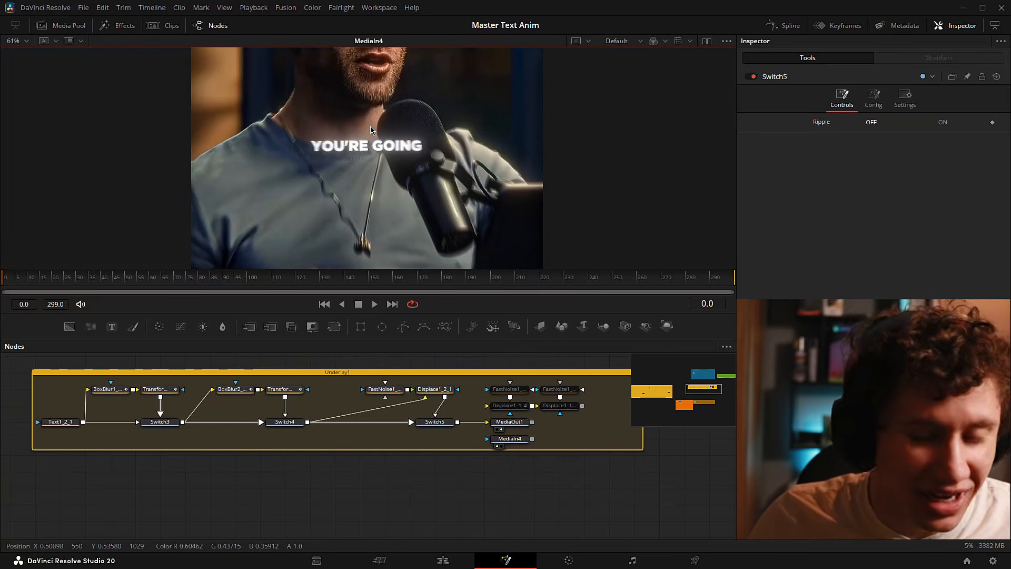
{"action": "key", "text": "ctrl+f"}
{"action": "key", "text": "space"}
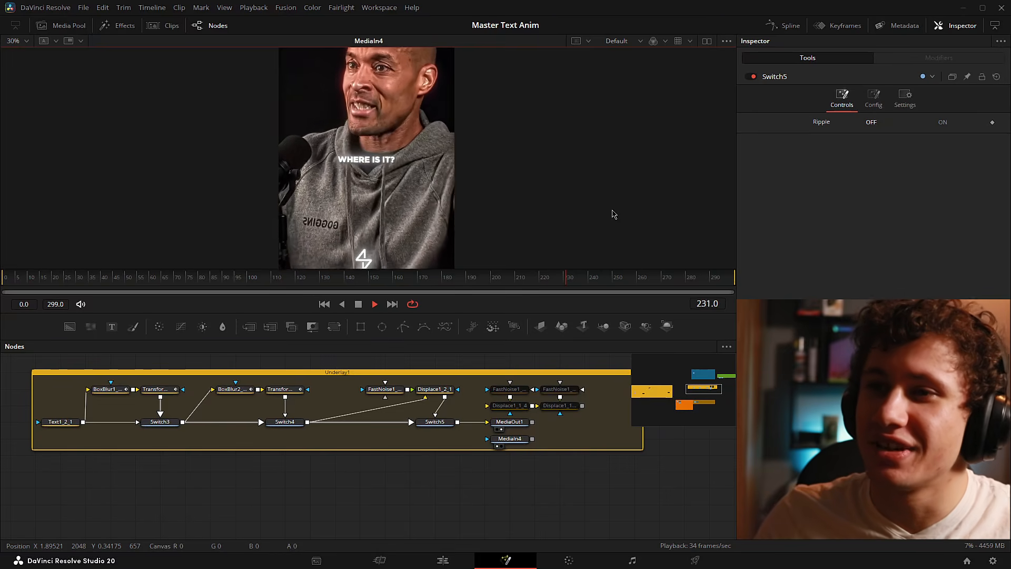
{"action": "key", "text": "space"}
{"action": "left_click_drag", "start_coordinate": [591, 280], "coordinate": [36, 283]}
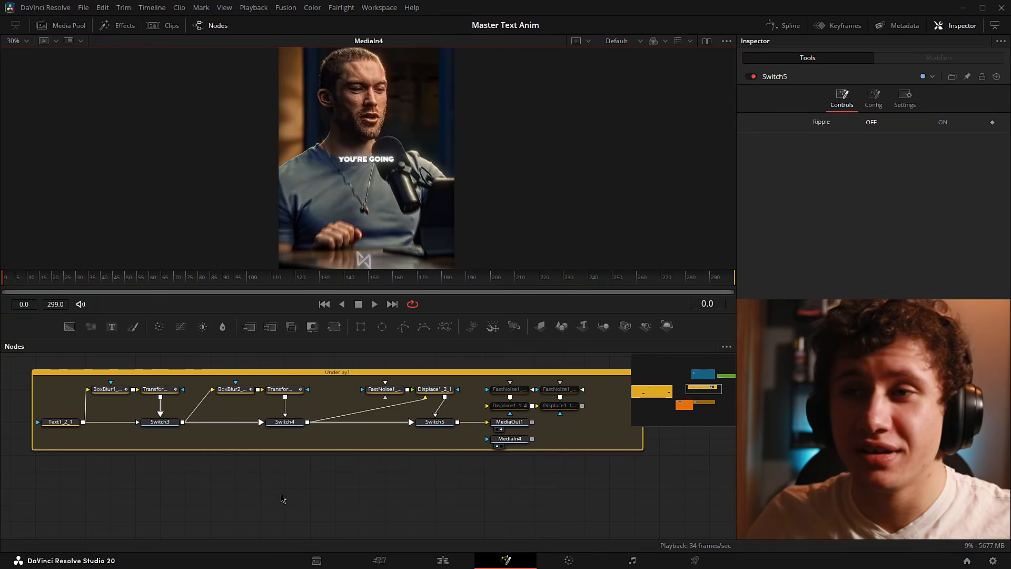
{"action": "scroll", "coordinate": [423, 203], "scroll_direction": "up", "scroll_amount": 5}
{"action": "left_click_drag", "start_coordinate": [423, 203], "coordinate": [320, 204]}
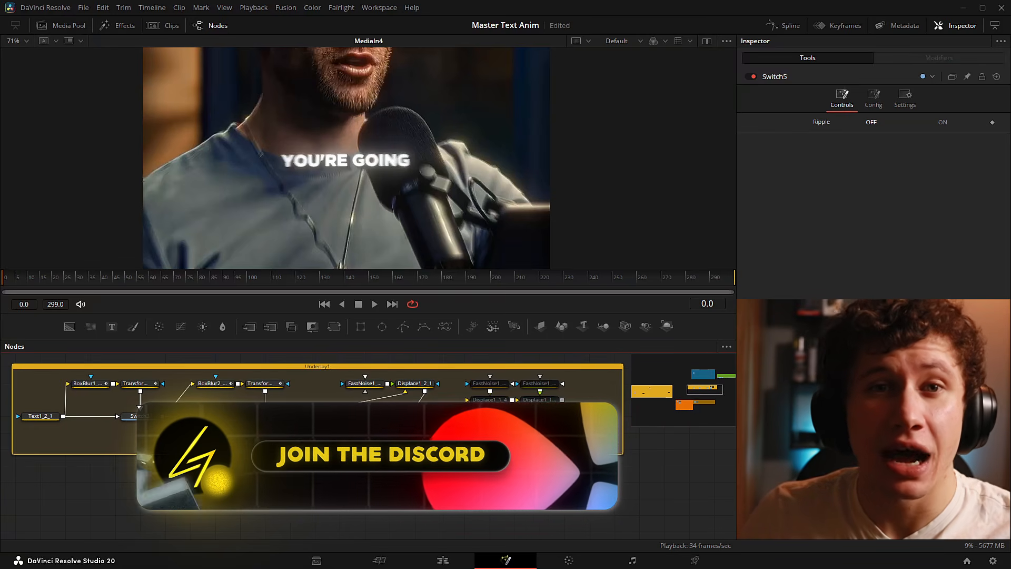
{"action": "left_click_drag", "start_coordinate": [9, 281], "coordinate": [276, 289]}
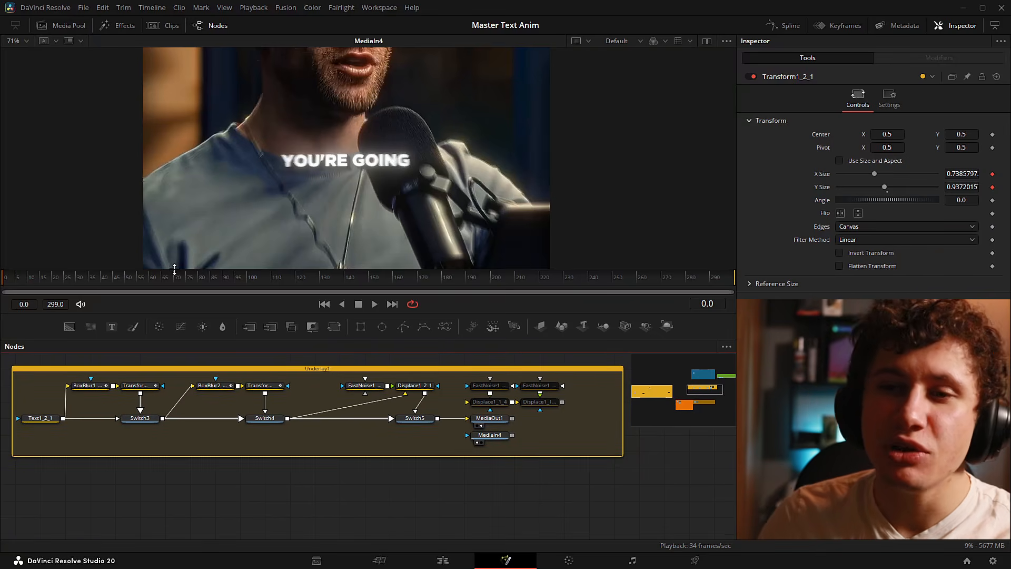
{"action": "left_click_drag", "start_coordinate": [18, 280], "coordinate": [56, 280]}
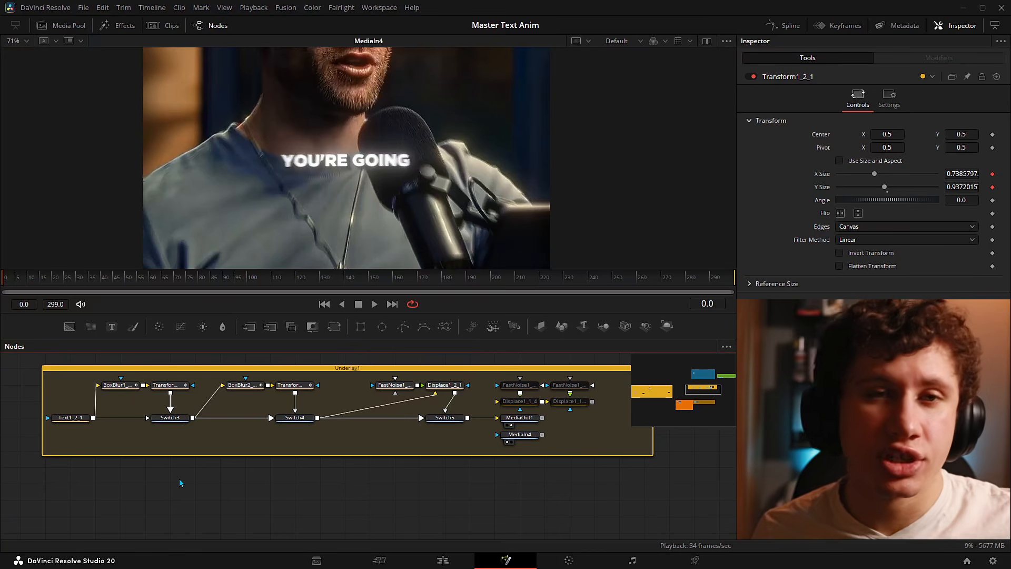
- Add a Text+ node (Text3) to the Fusion comp, placed left below the group
{"action": "key", "text": "shift+space"}
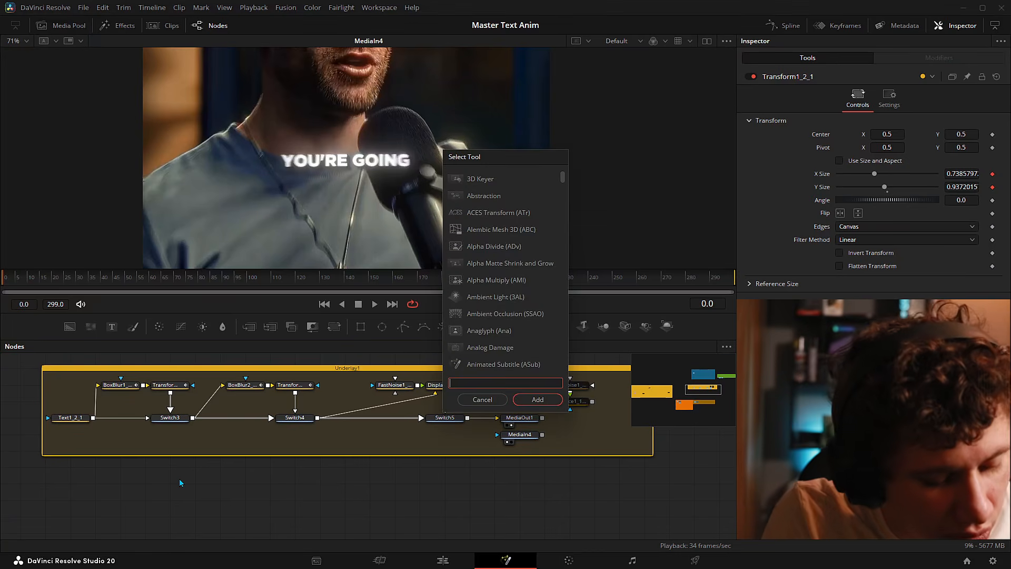
{"action": "type", "text": "te"}
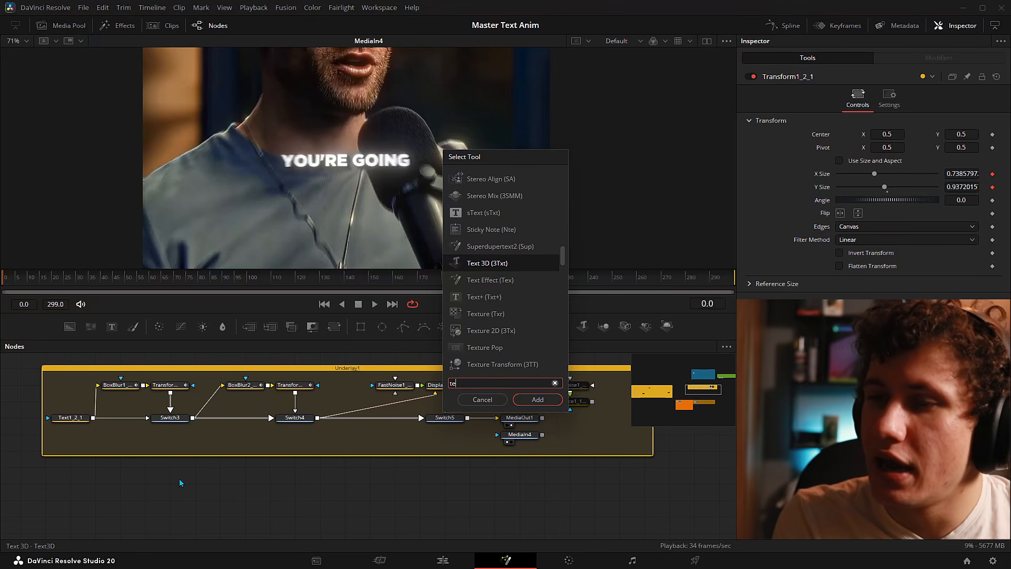
{"action": "type", "text": "xt"}
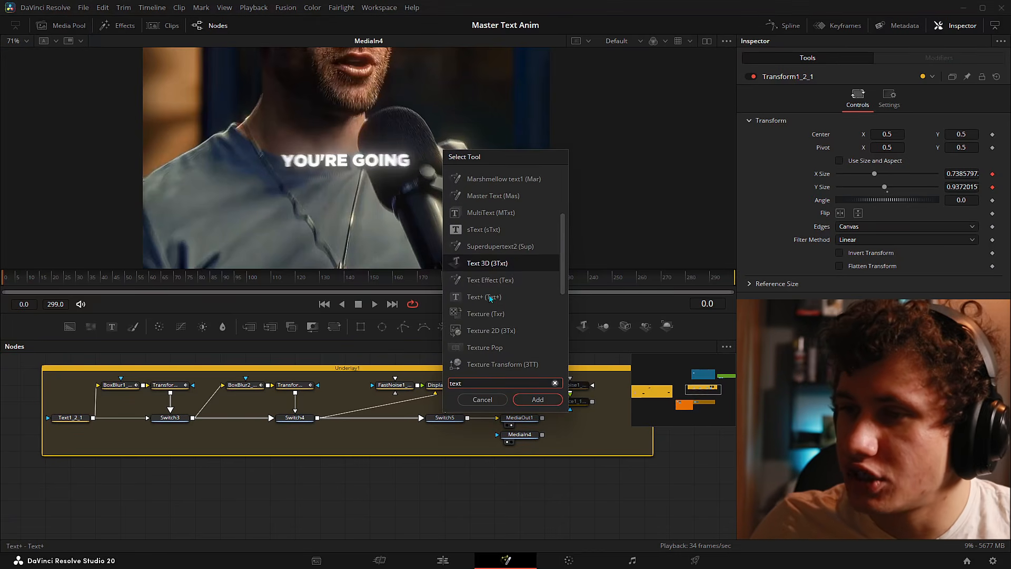
{"action": "type", "text": "+"}
{"action": "left_click", "coordinate": [526, 397]}
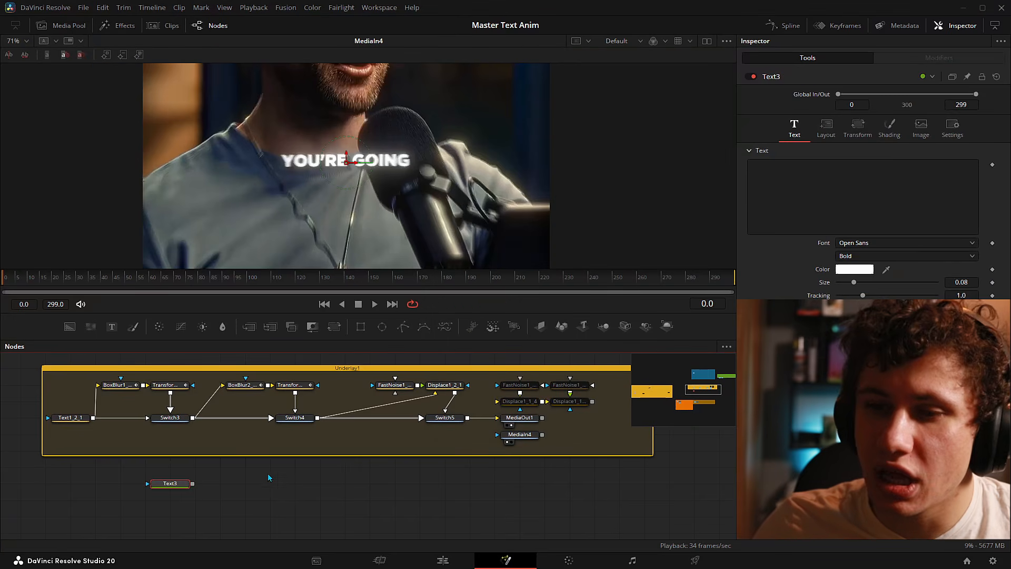
{"action": "left_click_drag", "start_coordinate": [184, 493], "coordinate": [85, 488]}
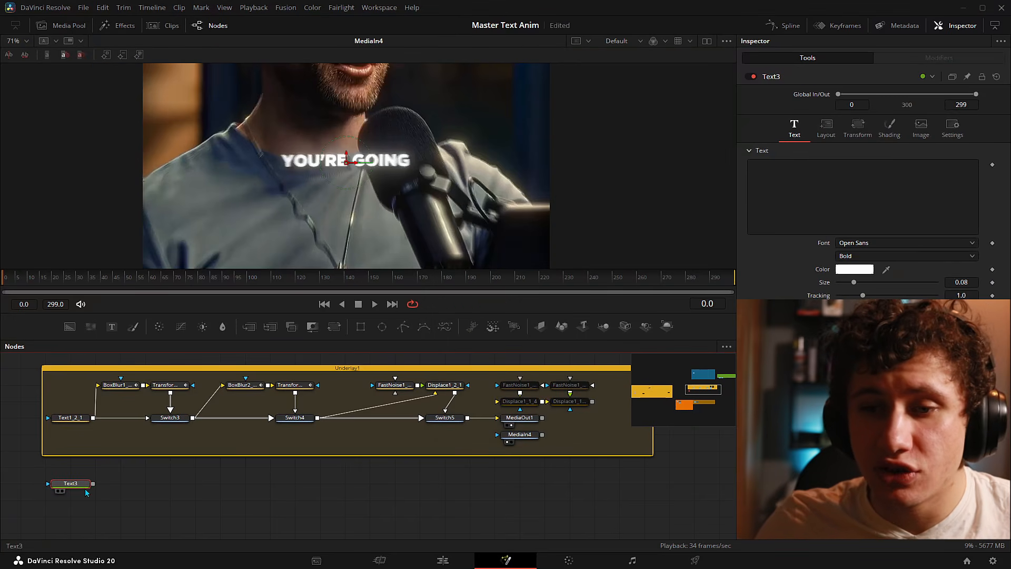
- Show Text3 in the right viewer of a dual-viewer layout at frame 29
{"action": "left_click", "coordinate": [707, 42]}
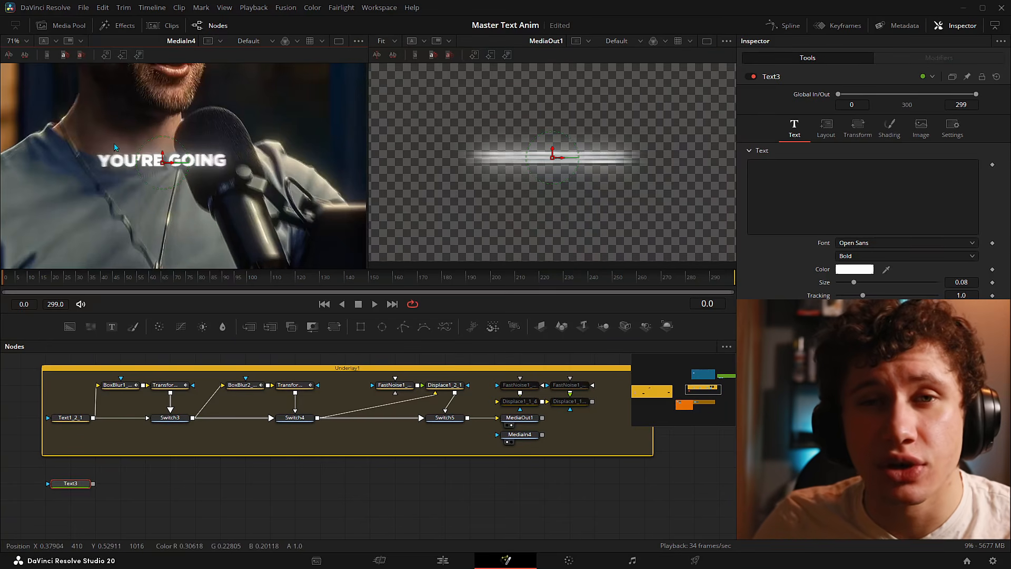
{"action": "left_click", "coordinate": [71, 484]}
{"action": "key", "text": "2"}
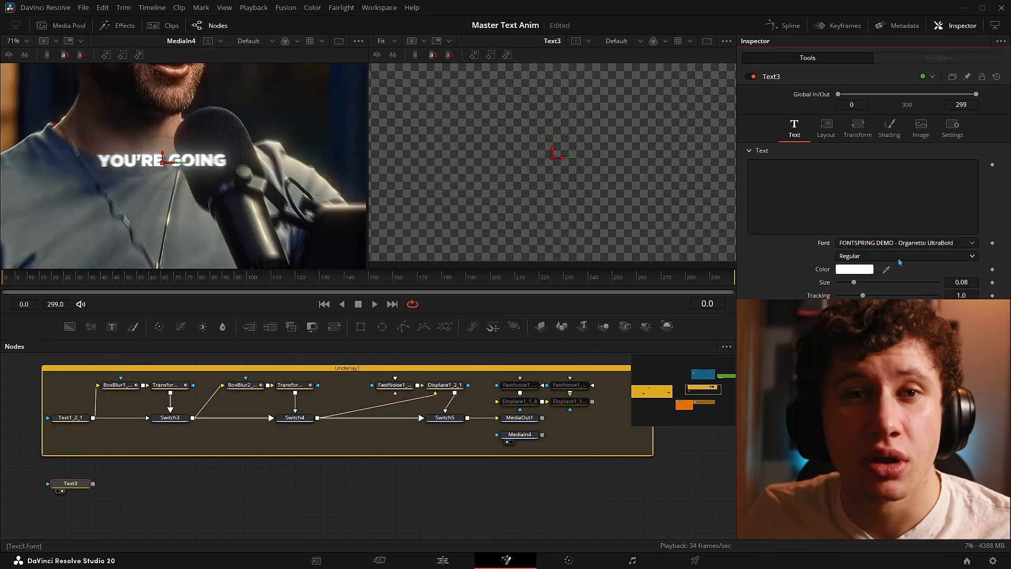
{"action": "left_click_drag", "start_coordinate": [53, 278], "coordinate": [132, 277]}
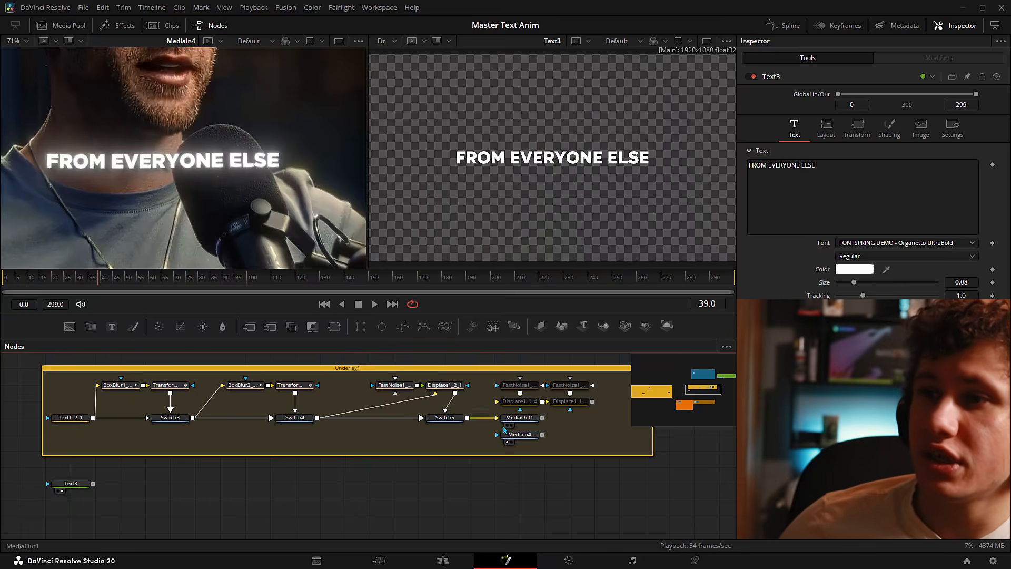
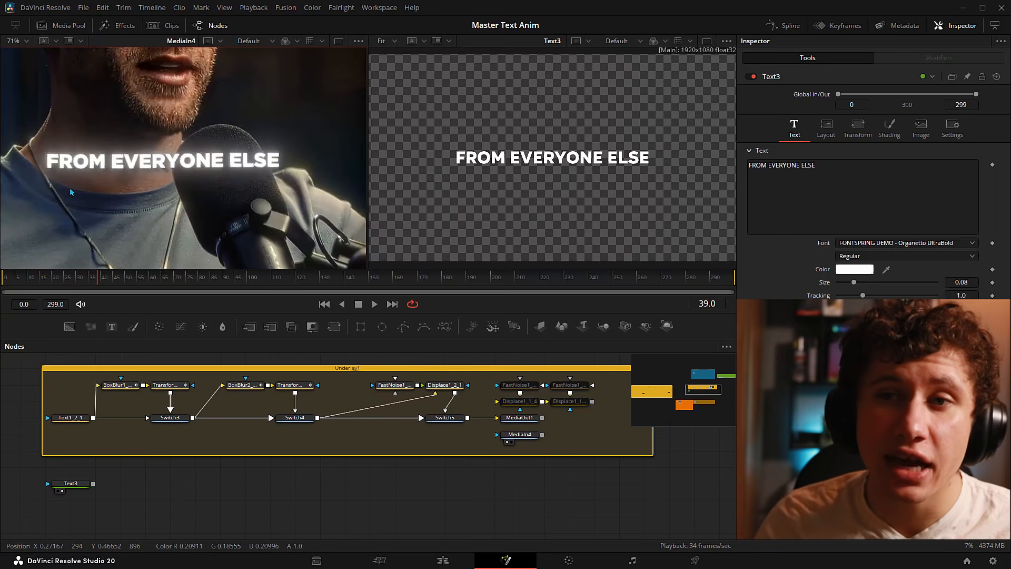
- Add a Glow node (Glow2) after Text3 and preview its output
{"action": "scroll", "coordinate": [263, 187], "scroll_direction": "up", "scroll_amount": 5}
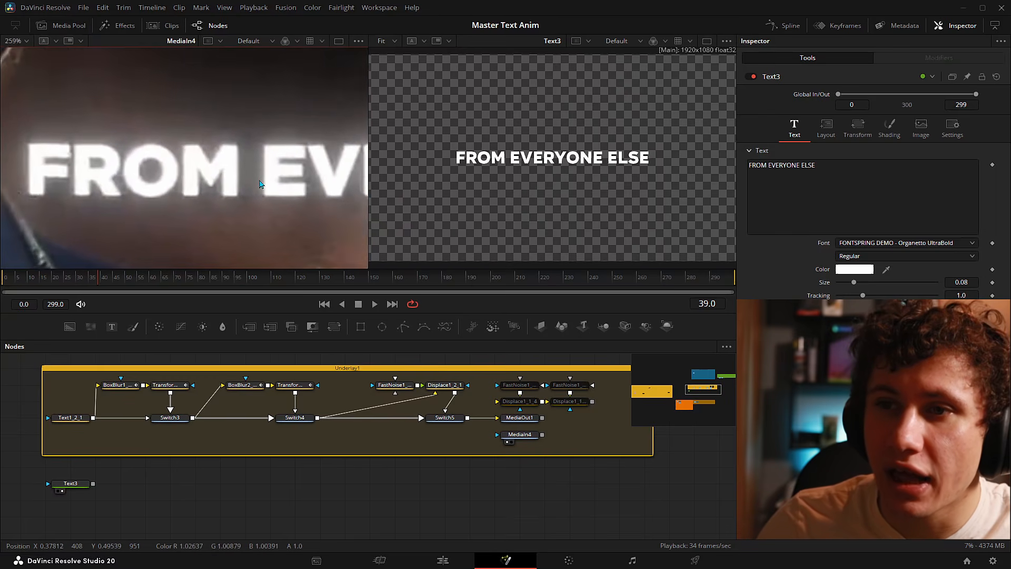
{"action": "left_click_drag", "start_coordinate": [263, 187], "coordinate": [216, 145]}
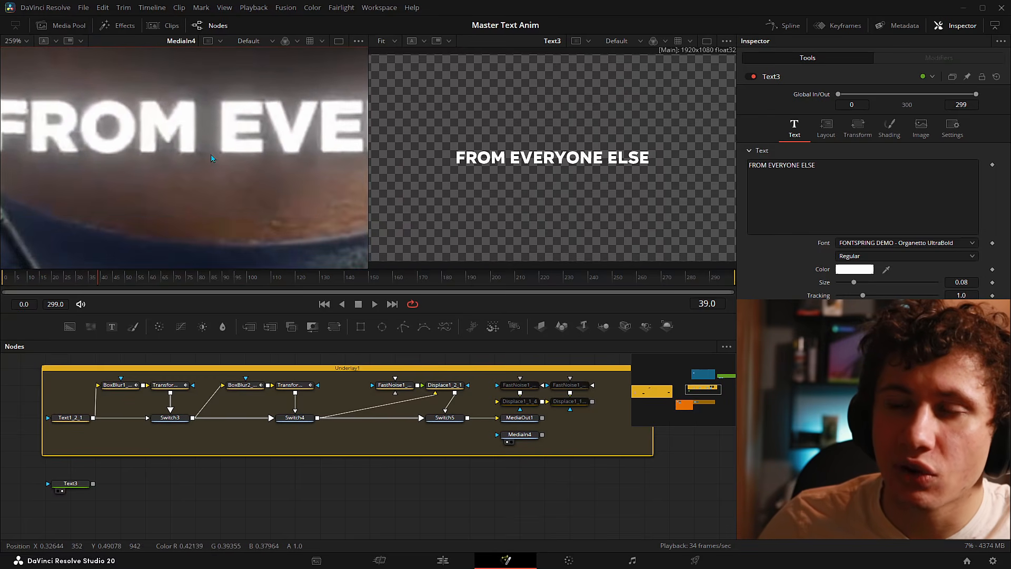
{"action": "scroll", "coordinate": [205, 159], "scroll_direction": "down", "scroll_amount": 4}
{"action": "scroll", "coordinate": [135, 176], "scroll_direction": "up", "scroll_amount": 1}
{"action": "scroll", "coordinate": [136, 176], "scroll_direction": "up", "scroll_amount": 1}
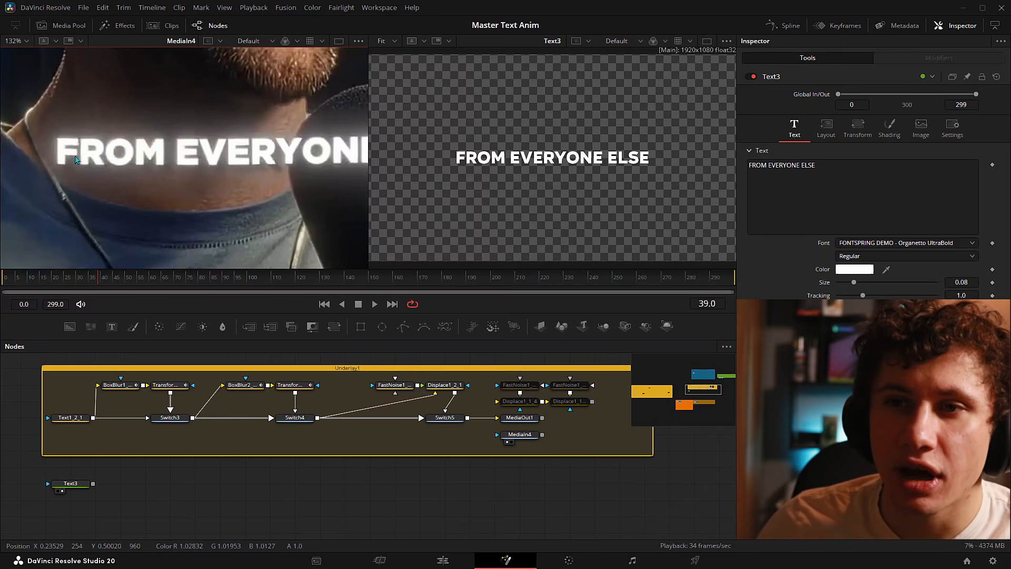
{"action": "left_click_drag", "start_coordinate": [316, 163], "coordinate": [203, 164]}
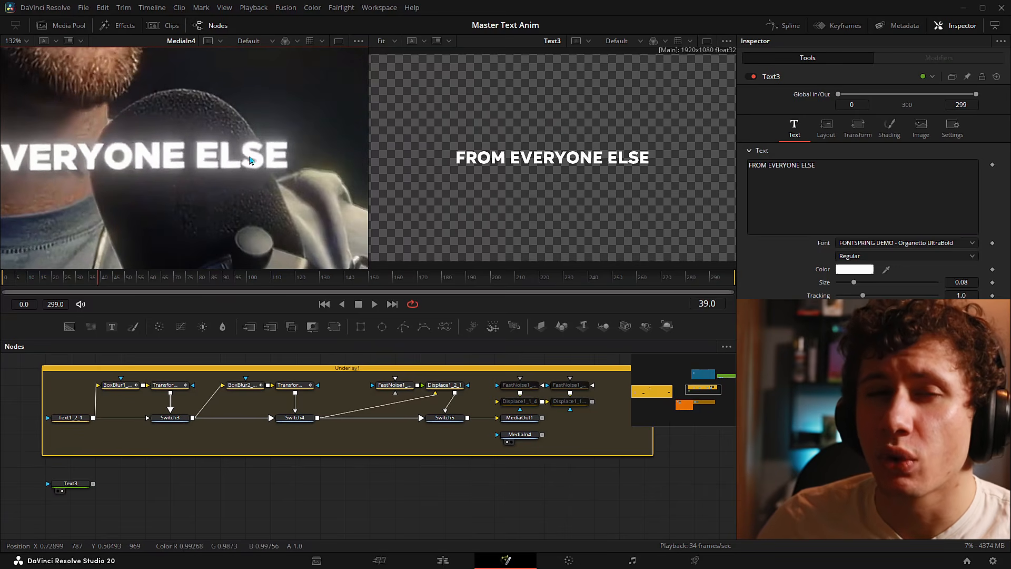
{"action": "scroll", "coordinate": [168, 184], "scroll_direction": "down", "scroll_amount": 4}
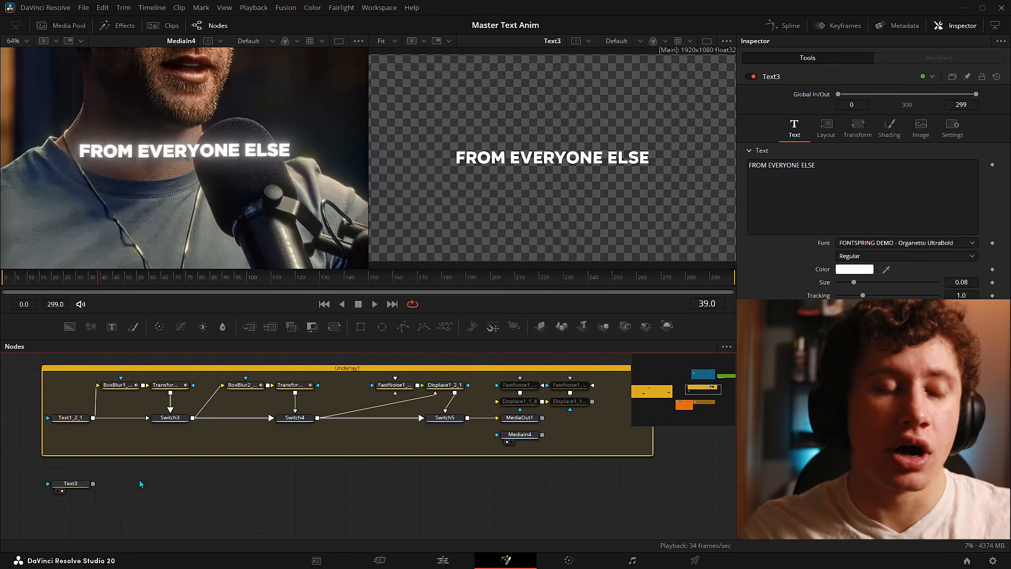
{"action": "key", "text": "shift+space"}
{"action": "type", "text": "Text+"}
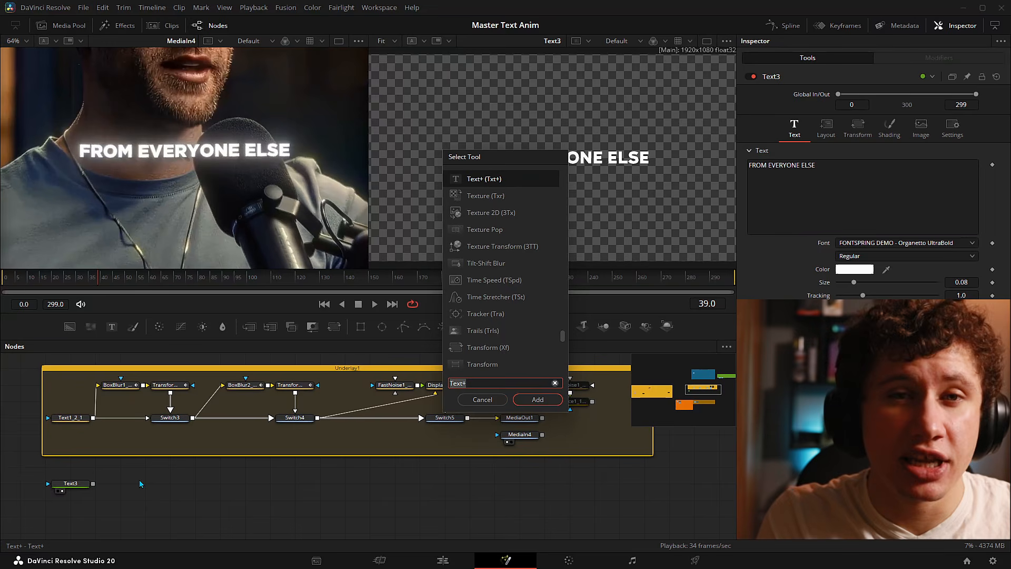
{"action": "type", "text": "glow"}
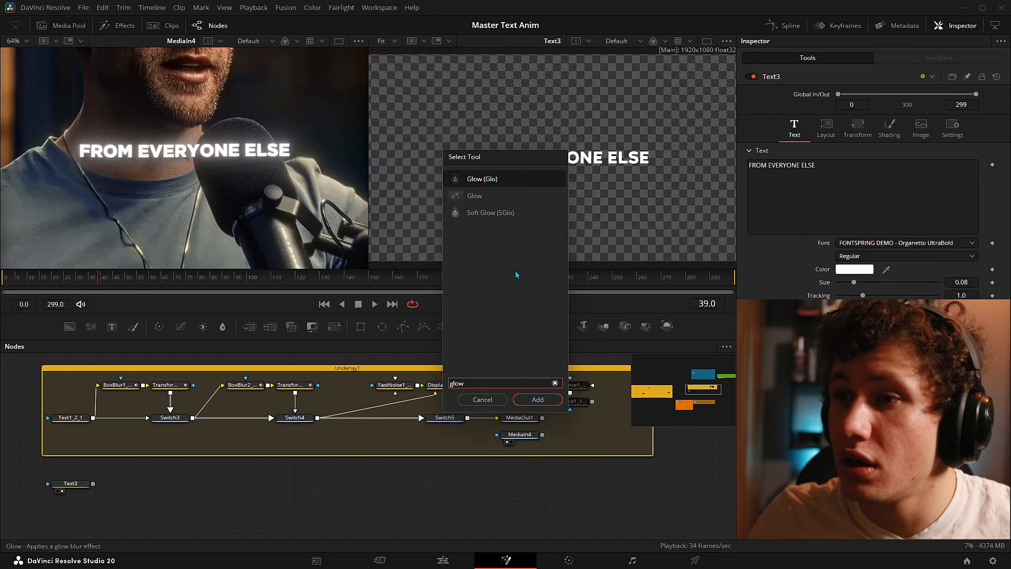
{"action": "key", "text": "Return"}
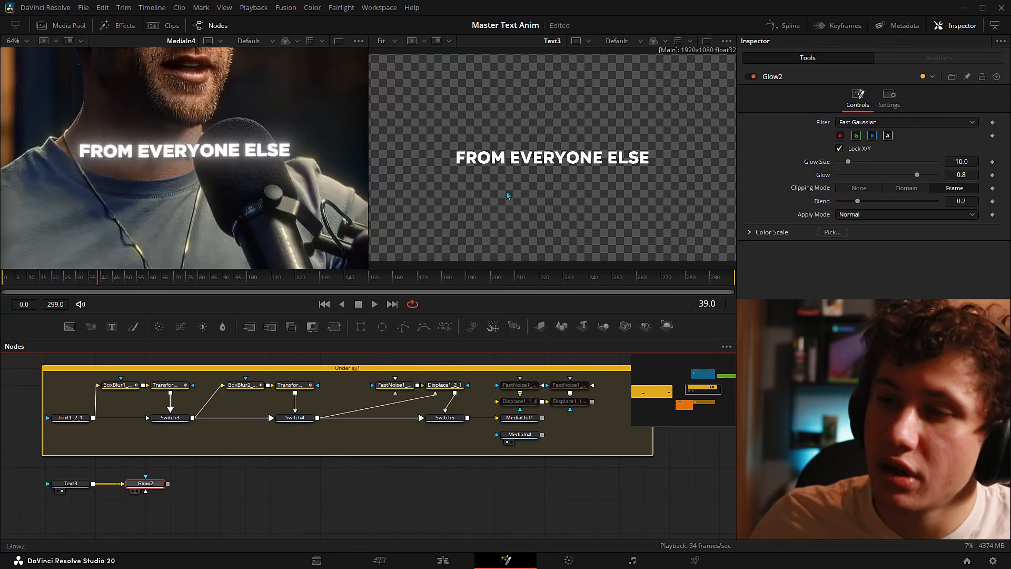
{"action": "key", "text": "2"}
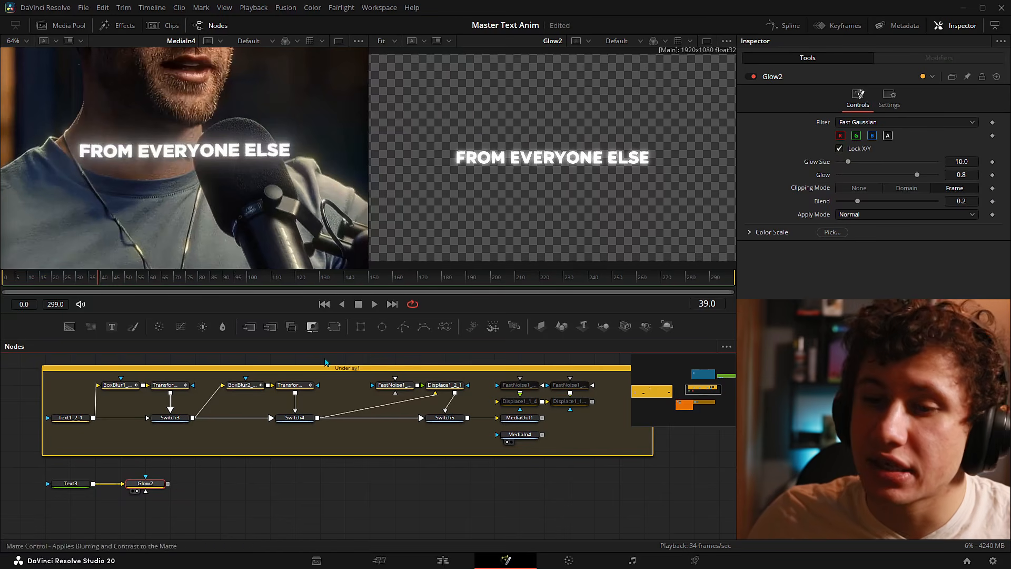
- Add a Soft Glow after Glow2, view SoftGlow1 and raise its Glow Size to about 45
{"action": "key", "text": "shift+space"}
{"action": "type", "text": "glowsoft"}
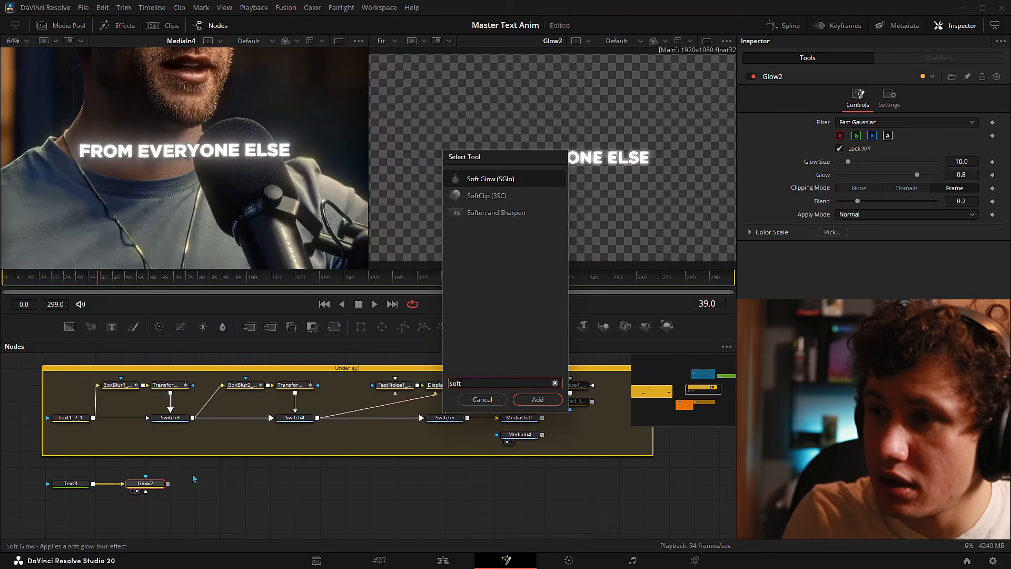
{"action": "key", "text": "Return"}
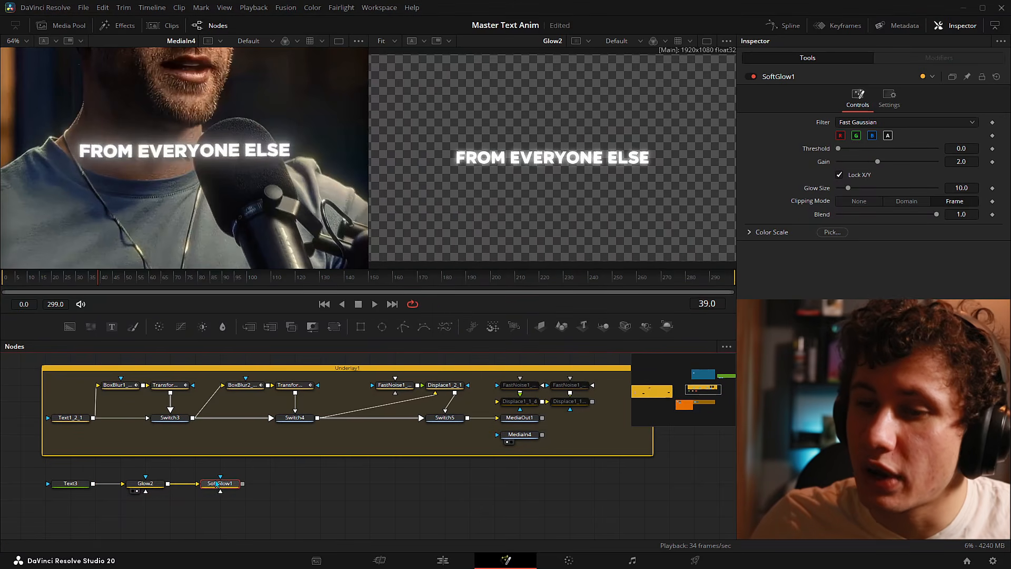
{"action": "left_click", "coordinate": [212, 491]}
{"action": "left_click_drag", "start_coordinate": [848, 188], "coordinate": [852, 165]}
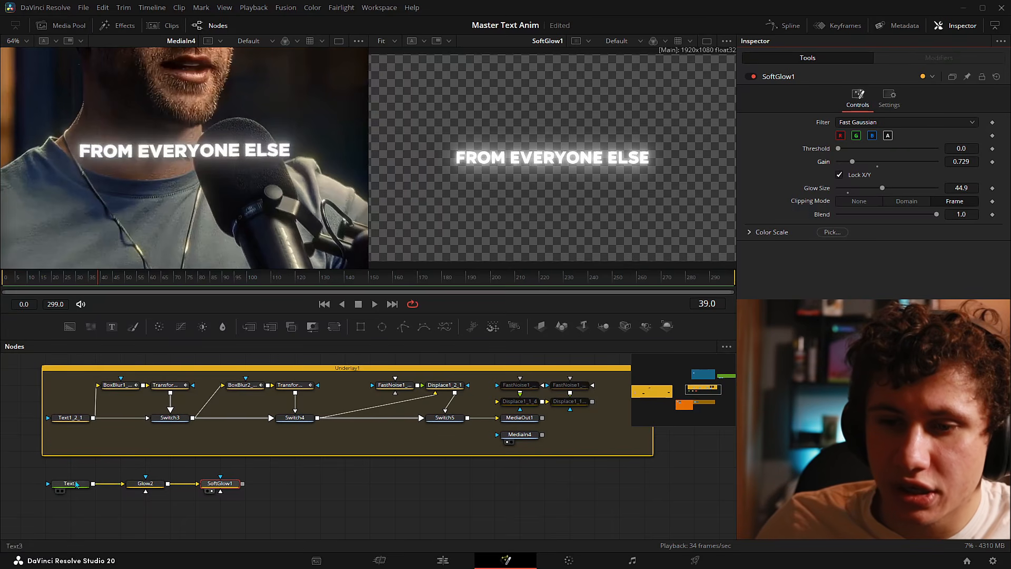
{"action": "left_click", "coordinate": [76, 485]}
{"action": "scroll", "coordinate": [70, 490], "scroll_direction": "up", "scroll_amount": 4}
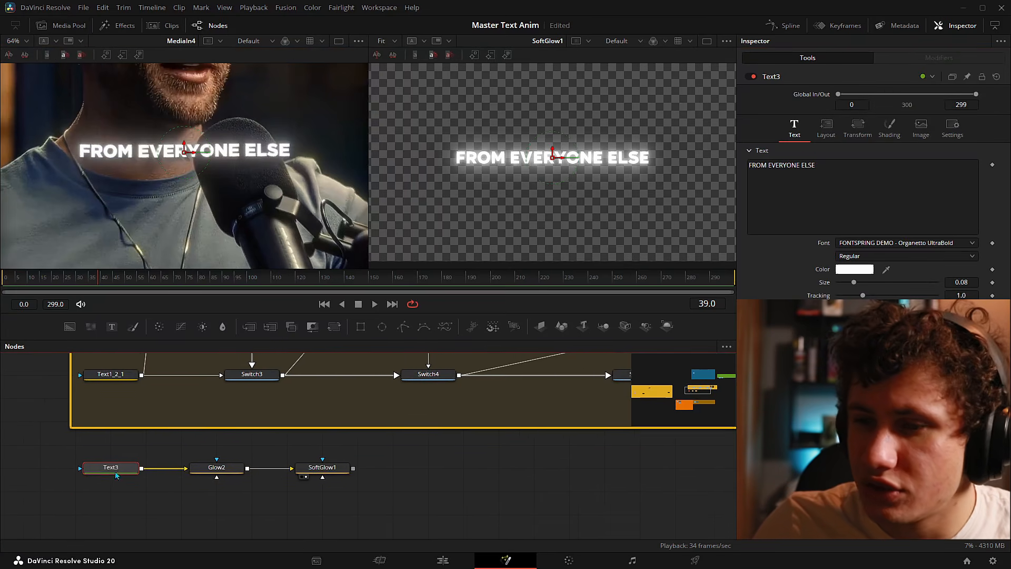
{"action": "left_click_drag", "start_coordinate": [131, 457], "coordinate": [113, 461]}
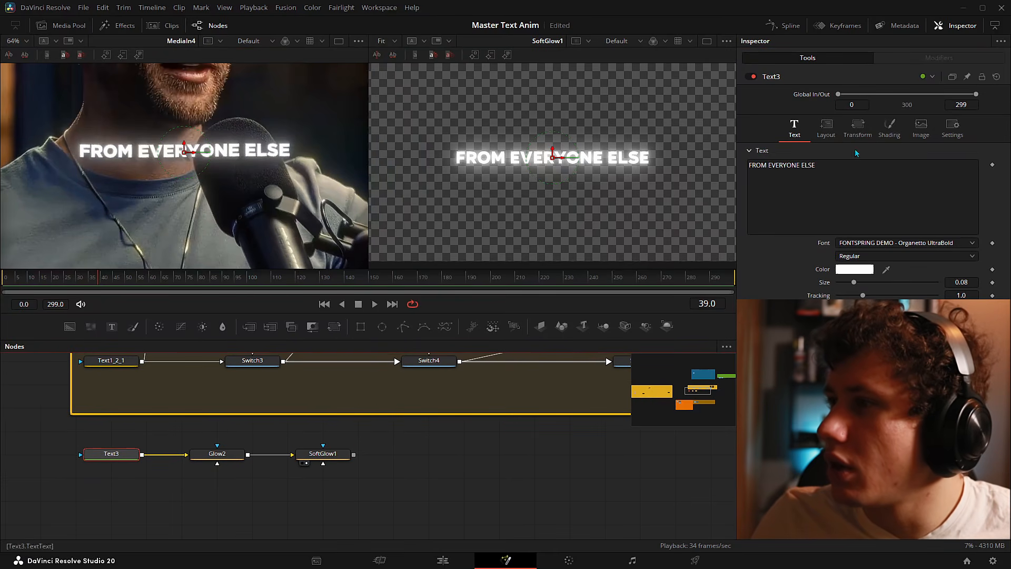
{"action": "left_click", "coordinate": [896, 124]}
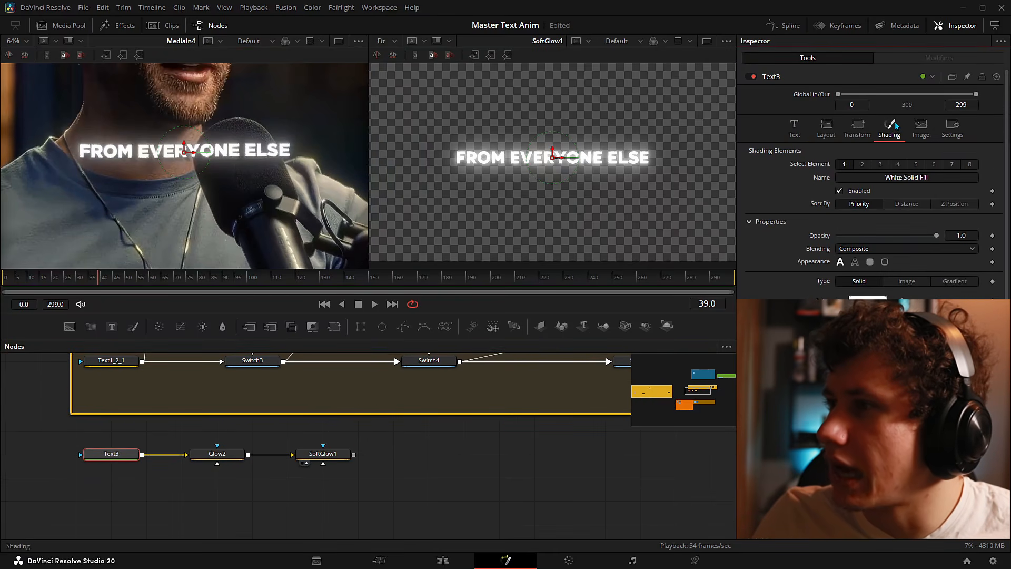
{"action": "left_click", "coordinate": [862, 164]}
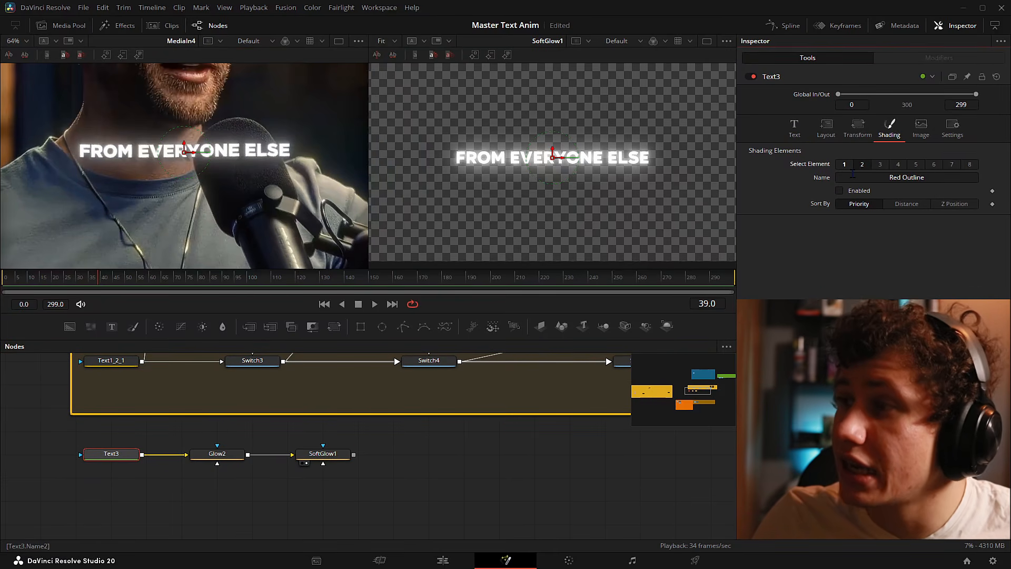
{"action": "left_click", "coordinate": [839, 191]}
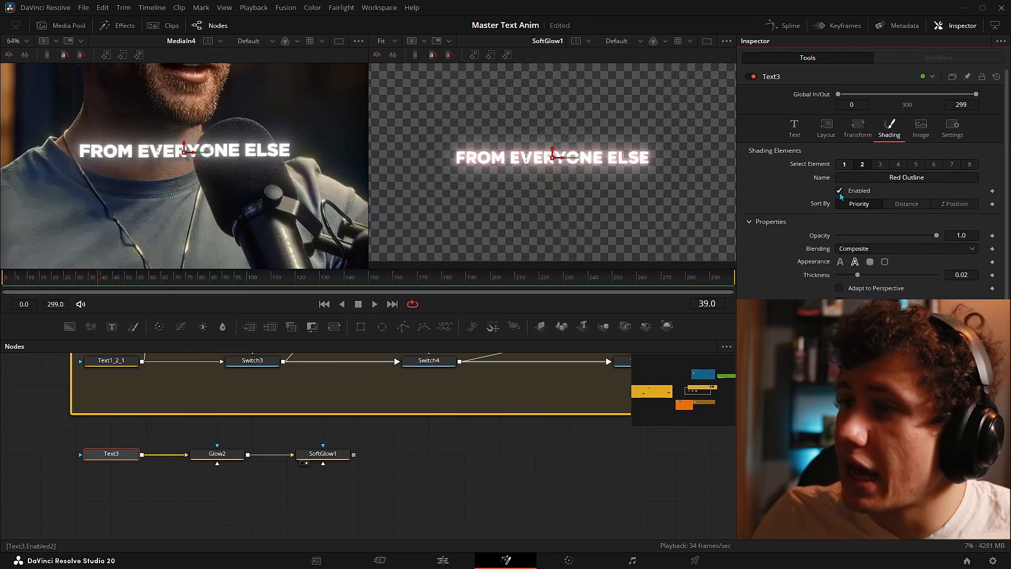
{"action": "left_click_drag", "start_coordinate": [937, 393], "coordinate": [838, 393]}
{"action": "left_click_drag", "start_coordinate": [857, 275], "coordinate": [874, 275]}
{"action": "scroll", "coordinate": [473, 171], "scroll_direction": "up", "scroll_amount": 3}
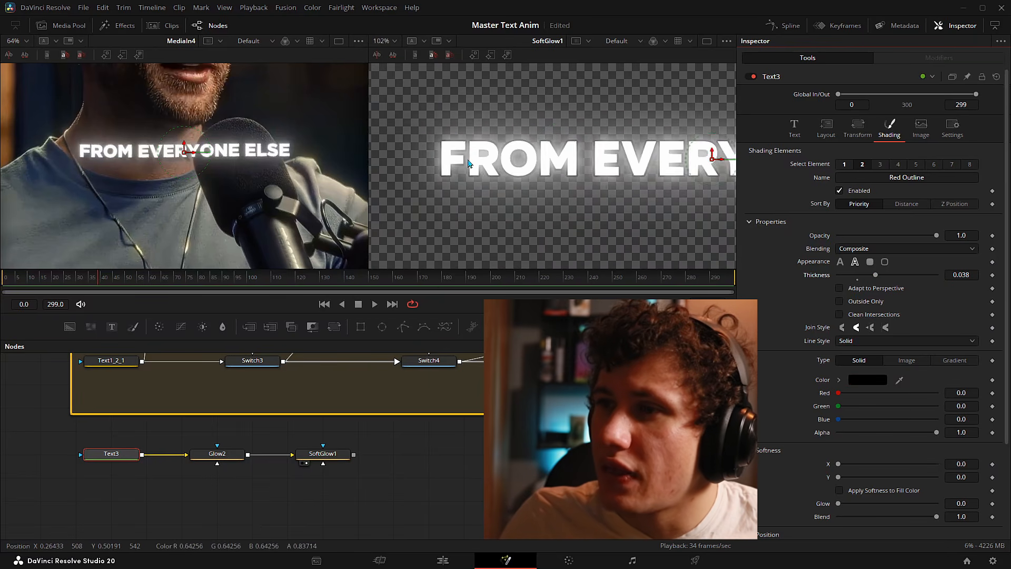
{"action": "scroll", "coordinate": [862, 320], "scroll_direction": "down", "scroll_amount": 3}
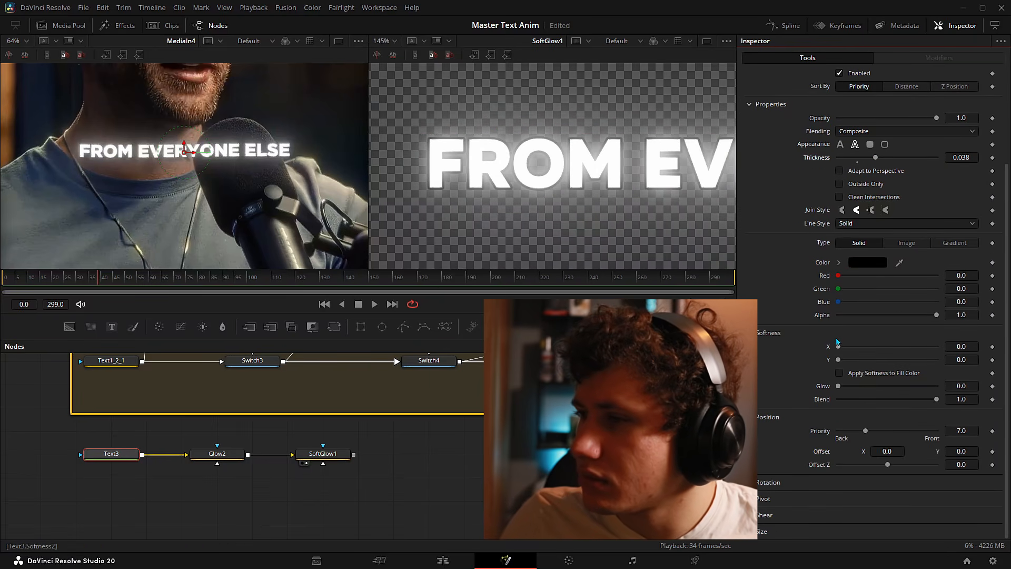
{"action": "left_click_drag", "start_coordinate": [839, 347], "coordinate": [866, 360]}
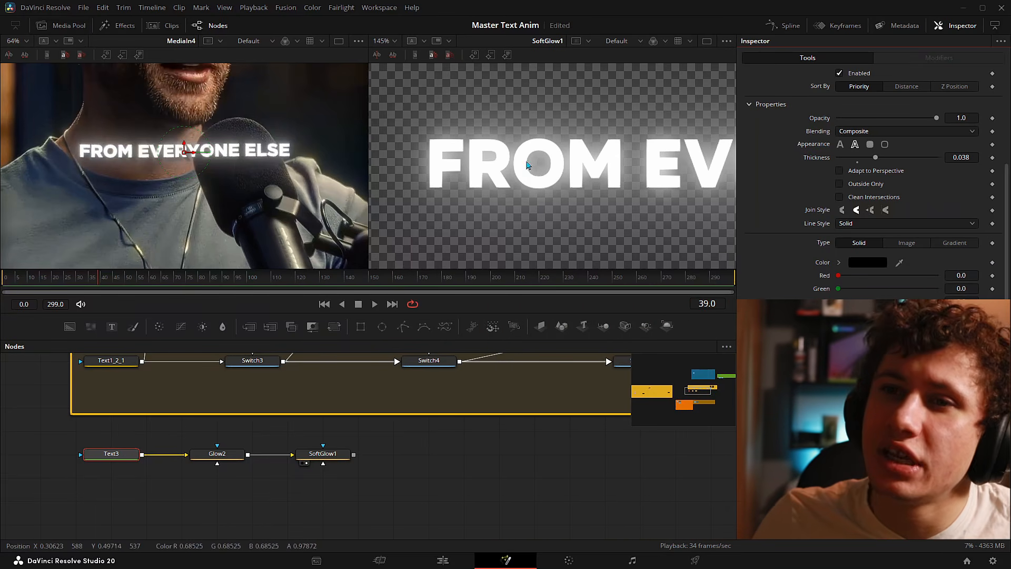
{"action": "scroll", "coordinate": [545, 164], "scroll_direction": "down", "scroll_amount": 2}
{"action": "left_click_drag", "start_coordinate": [709, 170], "coordinate": [593, 176]}
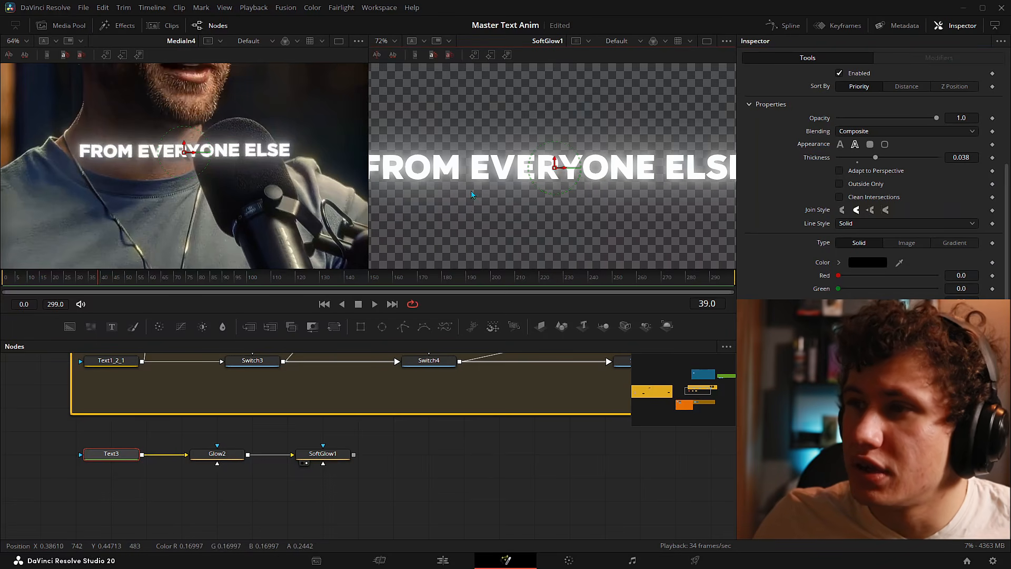
{"action": "left_click_drag", "start_coordinate": [475, 190], "coordinate": [551, 195]}
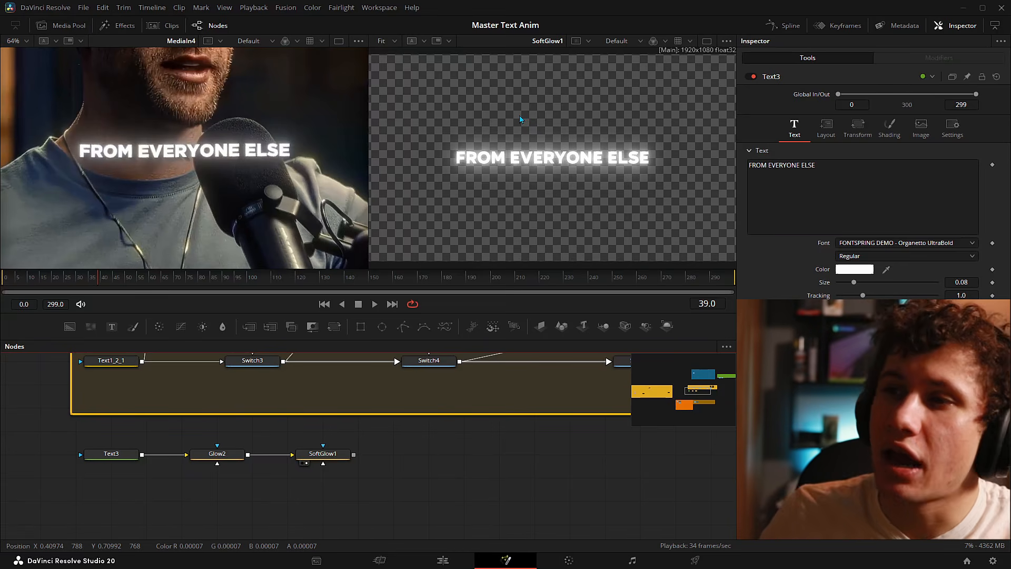
{"action": "left_click_drag", "start_coordinate": [364, 500], "coordinate": [196, 452]}
- Delete Glow2 and SoftGlow1, then enable Text3's Red Outline shading element
{"action": "key", "text": "Delete"}
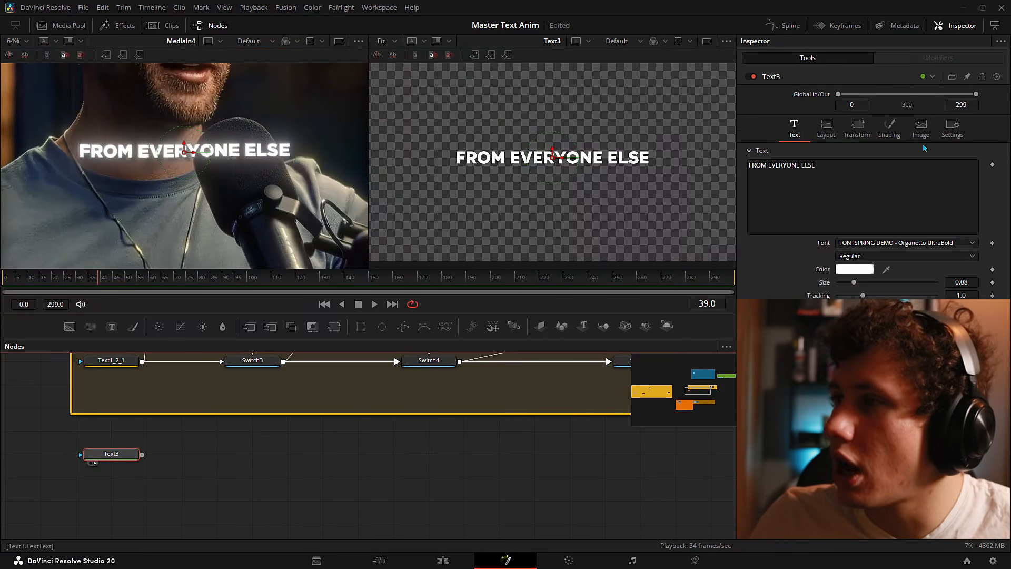
{"action": "left_click", "coordinate": [892, 125]}
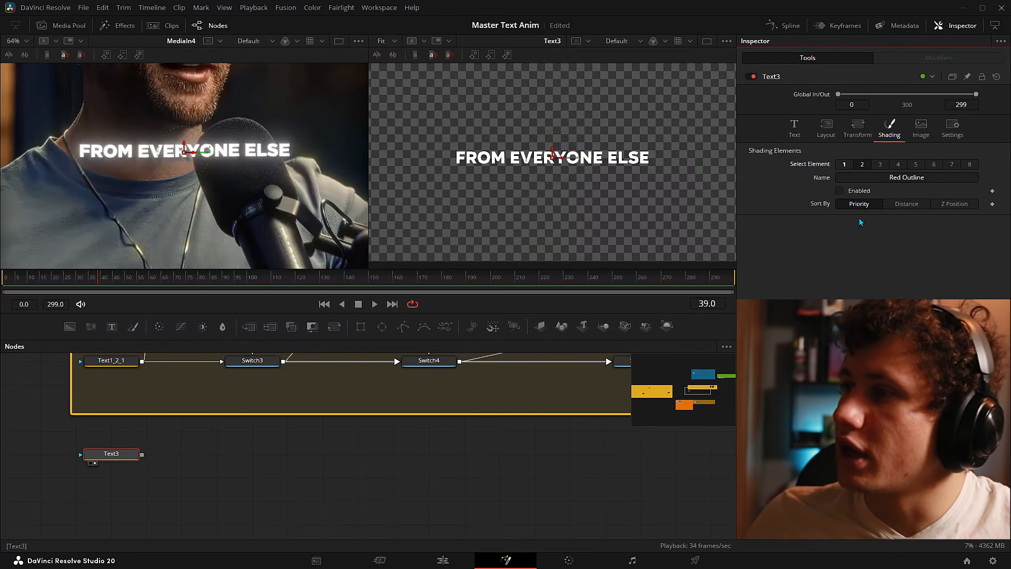
{"action": "left_click", "coordinate": [840, 191]}
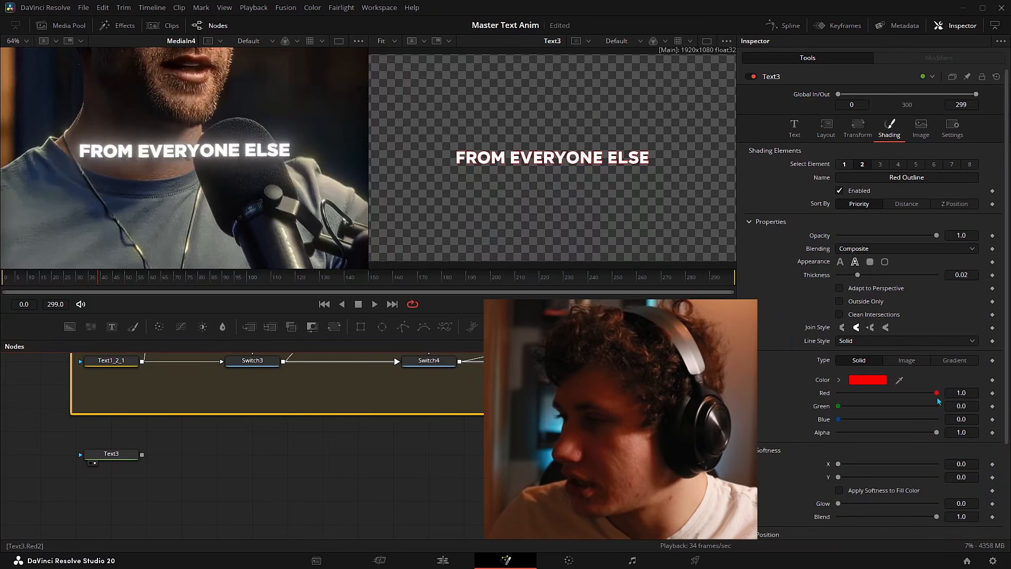
- Make the outline black at thickness 0.039 and compare it with the reference caption
{"action": "left_click_drag", "start_coordinate": [936, 393], "coordinate": [838, 393]}
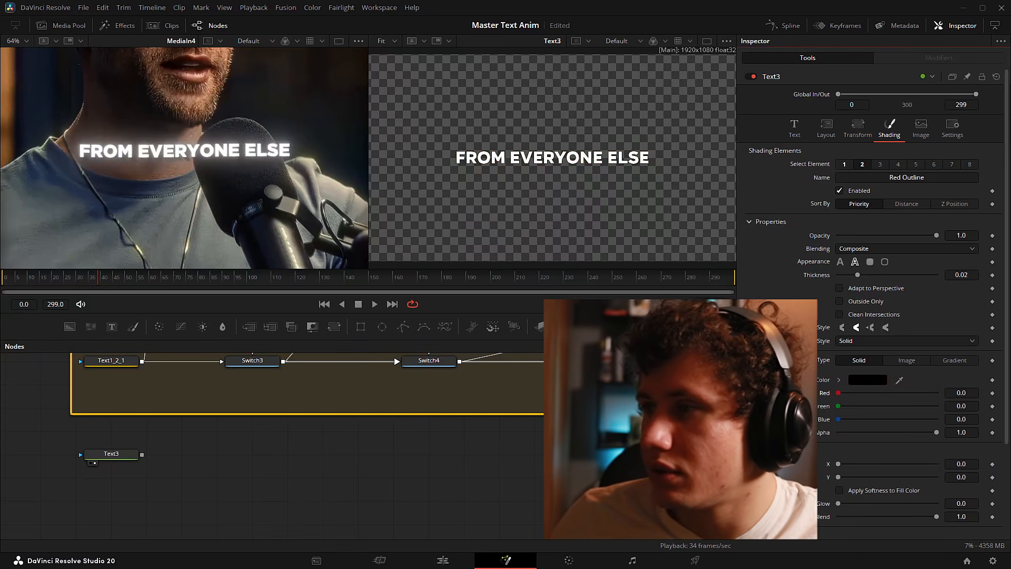
{"action": "left_click_drag", "start_coordinate": [857, 275], "coordinate": [877, 276]}
{"action": "scroll", "coordinate": [476, 188], "scroll_direction": "up", "scroll_amount": 5}
{"action": "scroll", "coordinate": [476, 188], "scroll_direction": "up", "scroll_amount": 1}
{"action": "left_click_drag", "start_coordinate": [466, 195], "coordinate": [679, 173]}
{"action": "scroll", "coordinate": [555, 153], "scroll_direction": "down", "scroll_amount": 2}
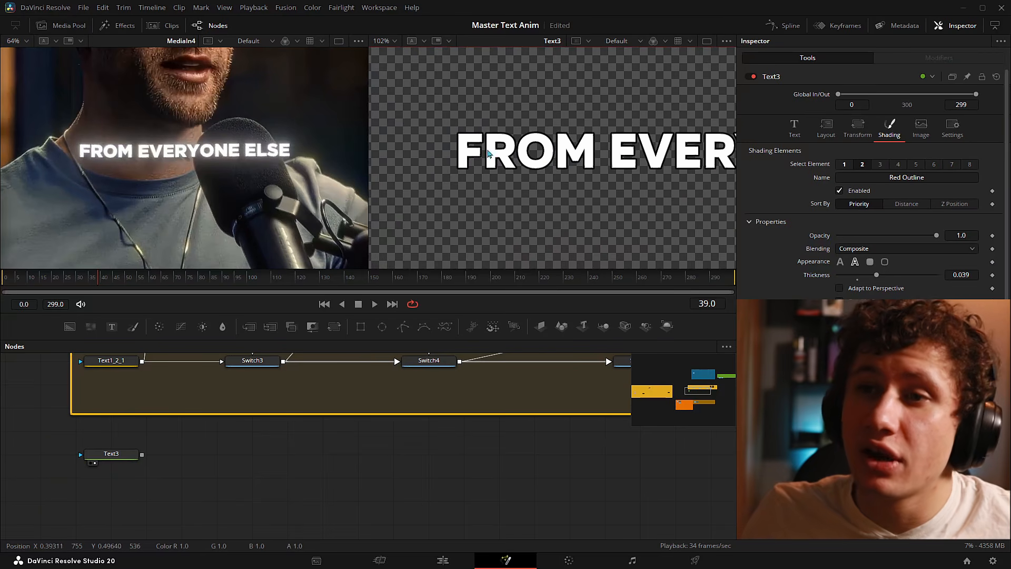
{"action": "scroll", "coordinate": [183, 189], "scroll_direction": "up", "scroll_amount": 7}
{"action": "left_click_drag", "start_coordinate": [183, 189], "coordinate": [318, 199]}
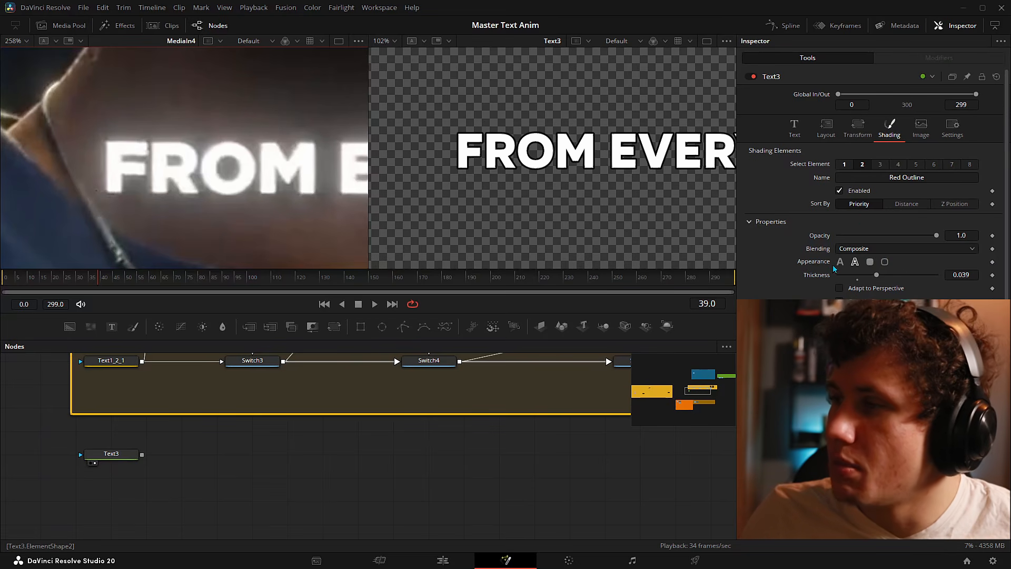
- Try Border Outline and Box looks on the Red Outline element, then return it to Text Fill
{"action": "scroll", "coordinate": [642, 177], "scroll_direction": "down", "scroll_amount": 2}
{"action": "left_click_drag", "start_coordinate": [641, 173], "coordinate": [560, 176]}
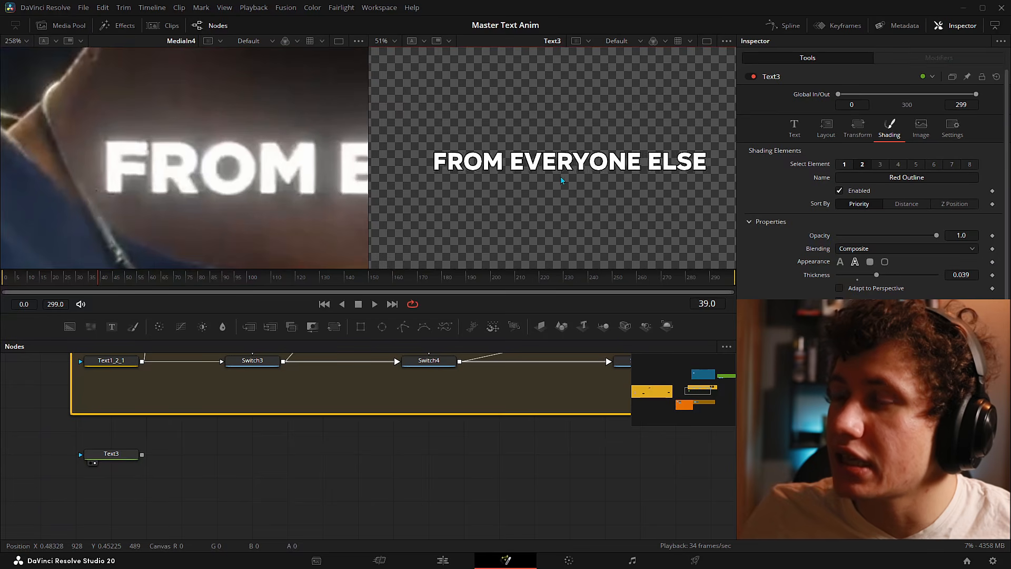
{"action": "left_click", "coordinate": [886, 262]}
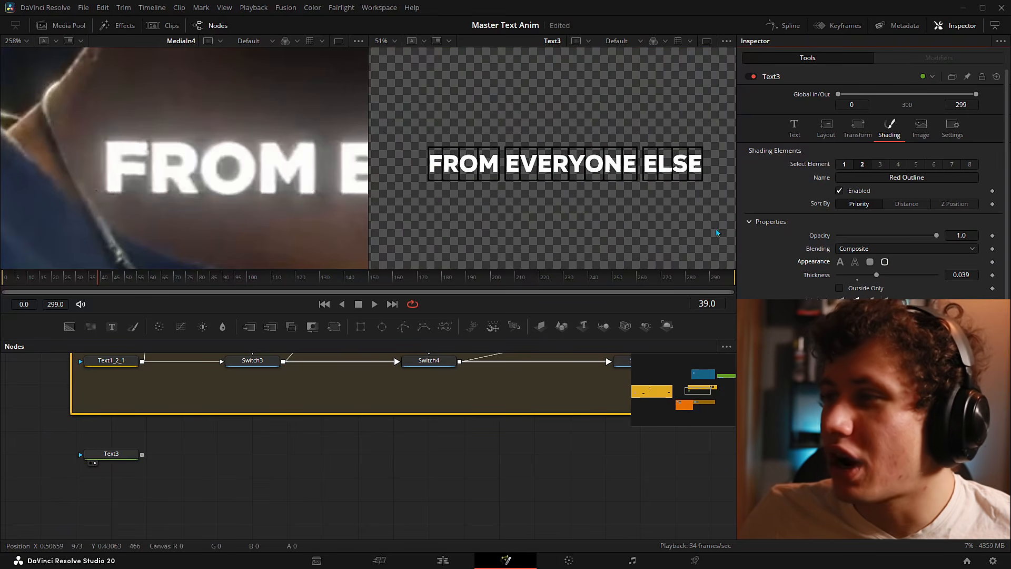
{"action": "left_click", "coordinate": [870, 262]}
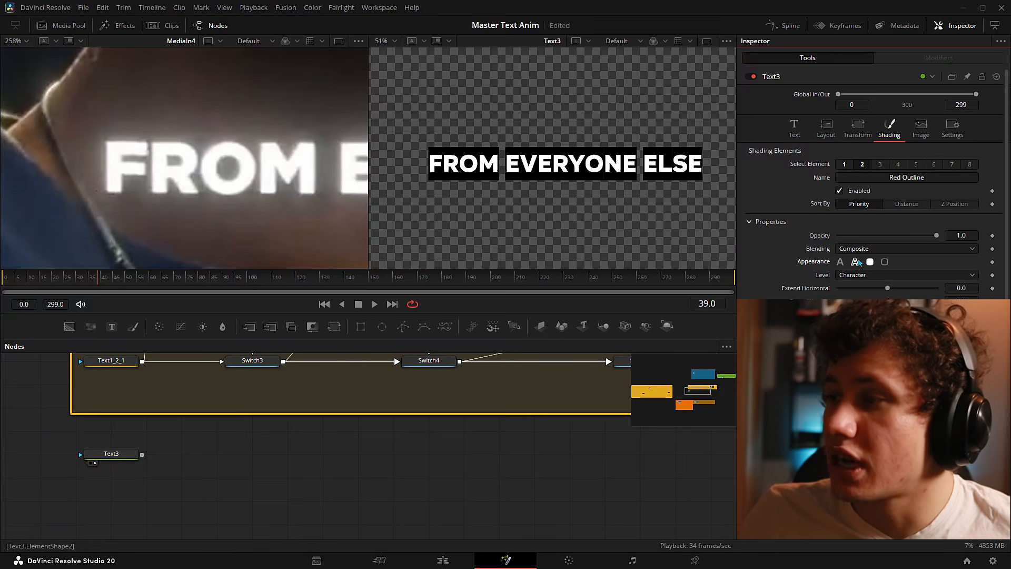
{"action": "left_click", "coordinate": [856, 262]}
{"action": "scroll", "coordinate": [632, 165], "scroll_direction": "up", "scroll_amount": 3}
{"action": "left_click", "coordinate": [840, 261]}
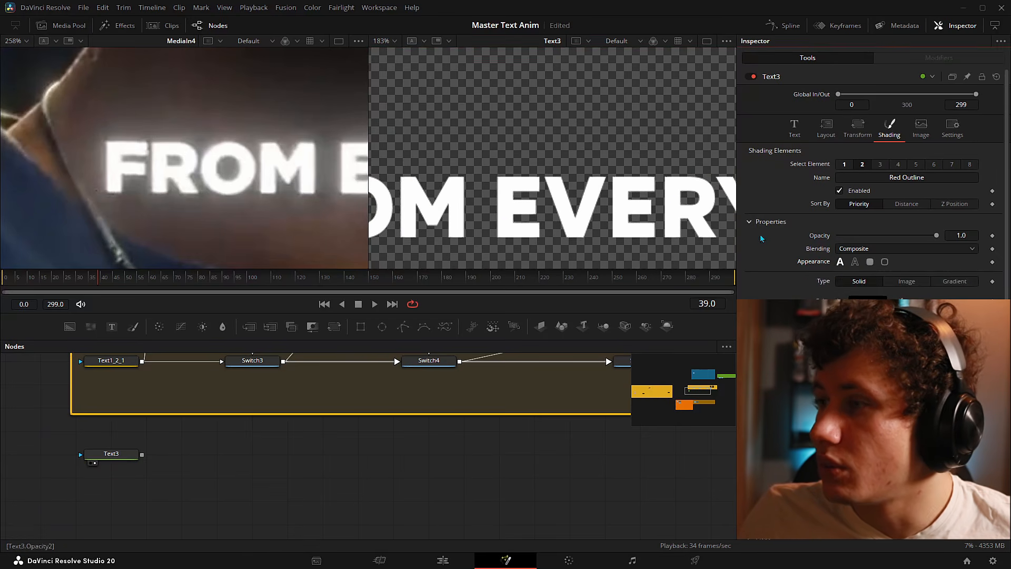
{"action": "scroll", "coordinate": [574, 113], "scroll_direction": "down", "scroll_amount": 2}
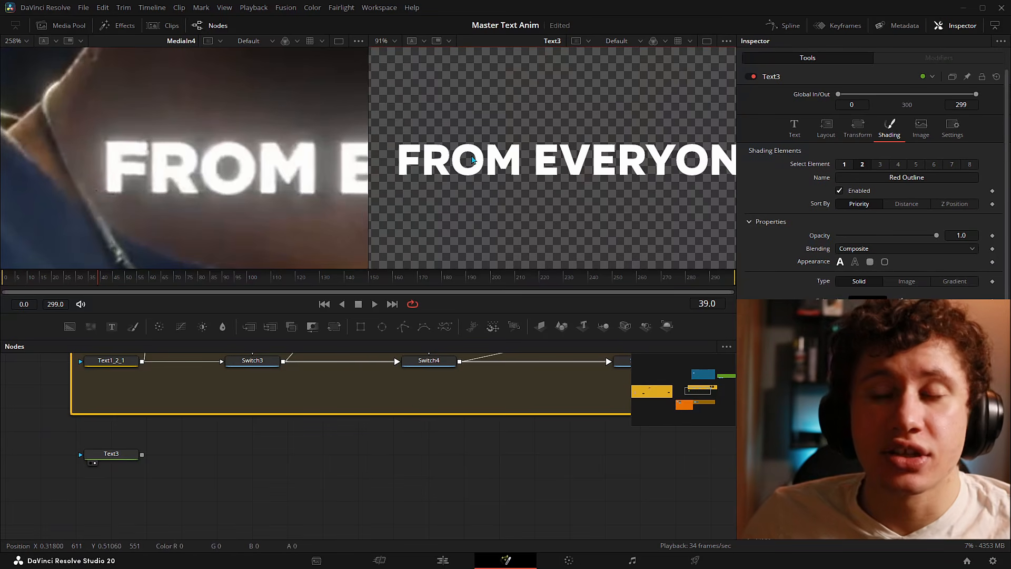
- Toggle the White Solid Fill element off and on to compare, then reselect Red Outline
{"action": "left_click", "coordinate": [843, 164]}
{"action": "left_click", "coordinate": [839, 191]}
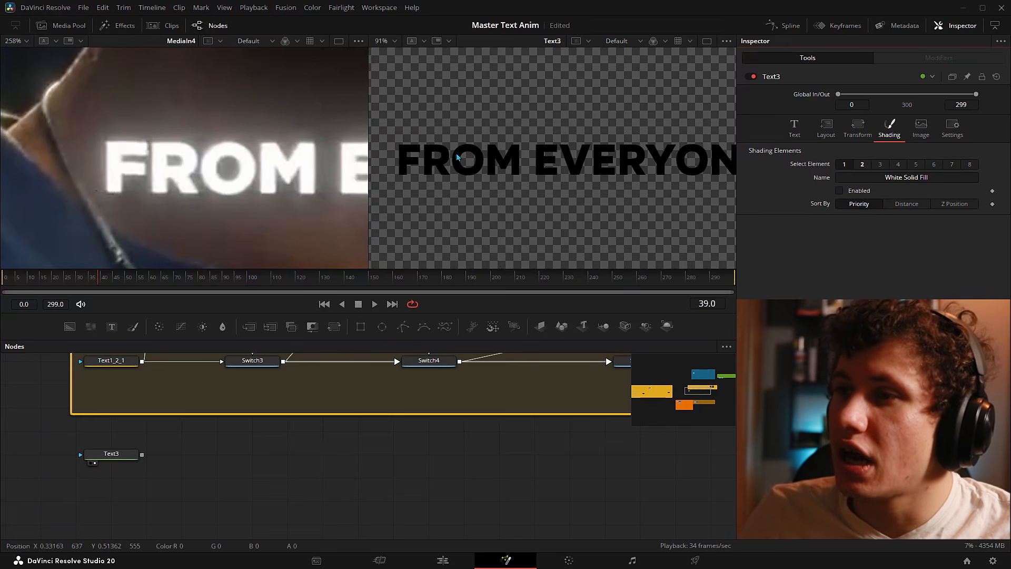
{"action": "key", "text": "ctrl+f"}
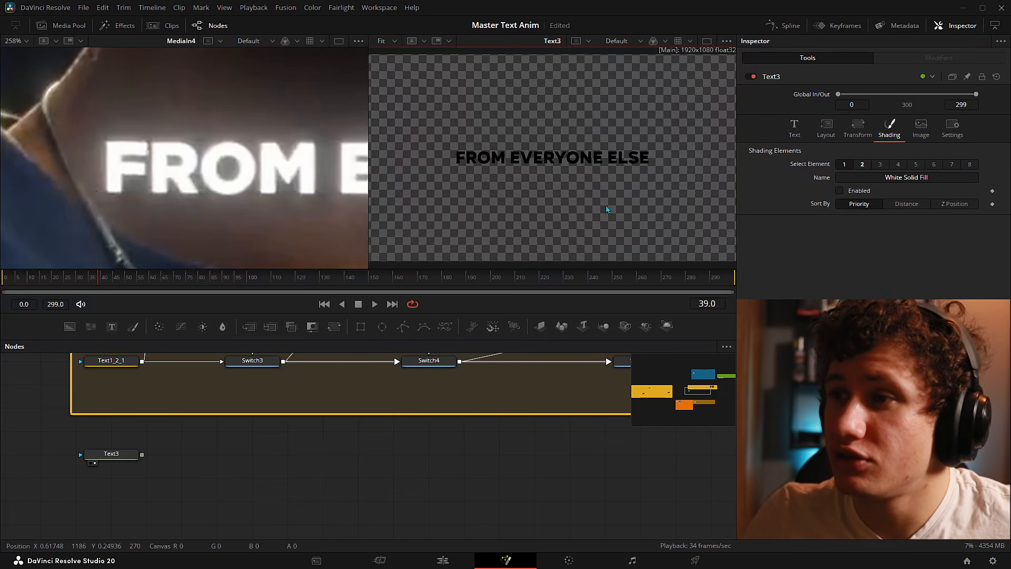
{"action": "left_click", "coordinate": [840, 191]}
{"action": "left_click", "coordinate": [862, 165]}
{"action": "scroll", "coordinate": [494, 163], "scroll_direction": "up", "scroll_amount": 1}
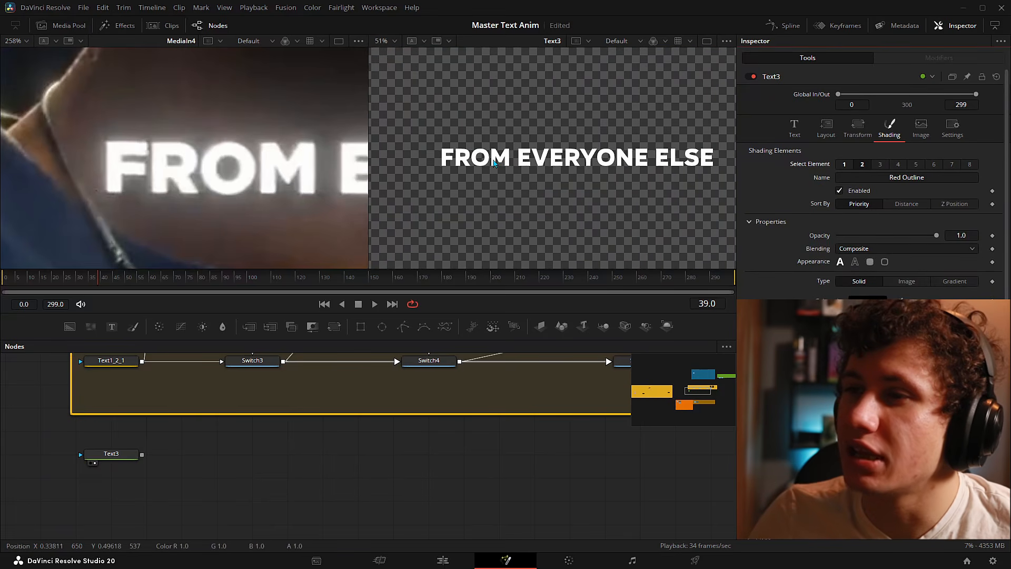
- Raise the Red Outline's horizontal softness to about 7.4 and toggle the element to compare
{"action": "scroll", "coordinate": [494, 163], "scroll_direction": "up", "scroll_amount": 1}
{"action": "scroll", "coordinate": [811, 227], "scroll_direction": "down", "scroll_amount": 2}
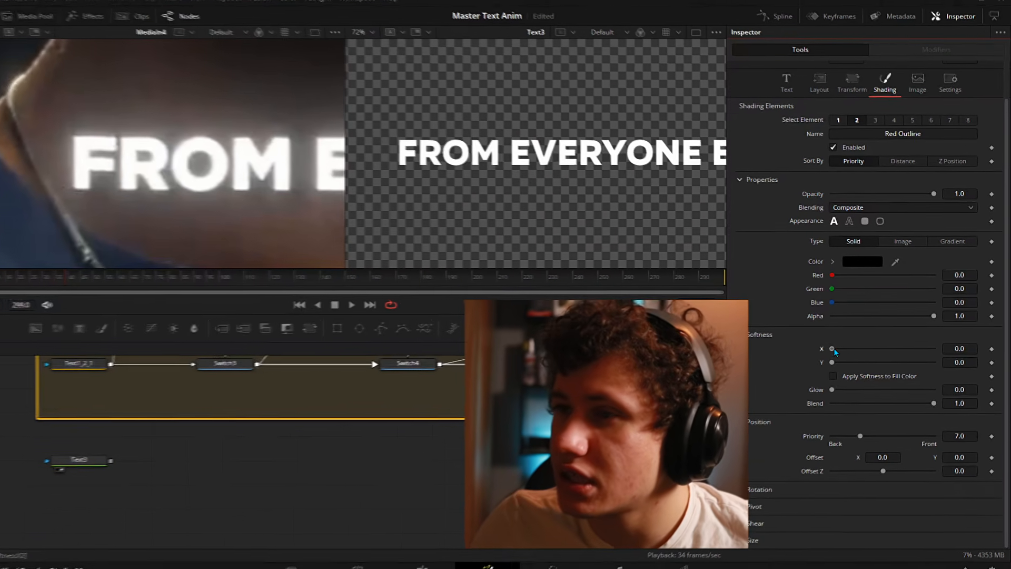
{"action": "left_click_drag", "start_coordinate": [840, 348], "coordinate": [866, 349]}
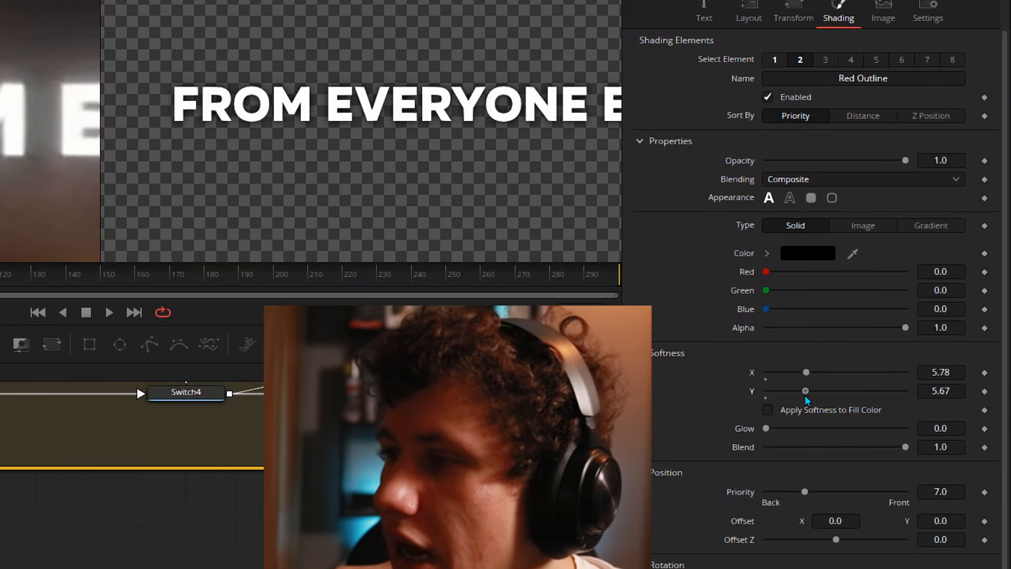
{"action": "scroll", "coordinate": [198, 105], "scroll_direction": "up", "scroll_amount": 2}
{"action": "left_click_drag", "start_coordinate": [167, 102], "coordinate": [227, 112]}
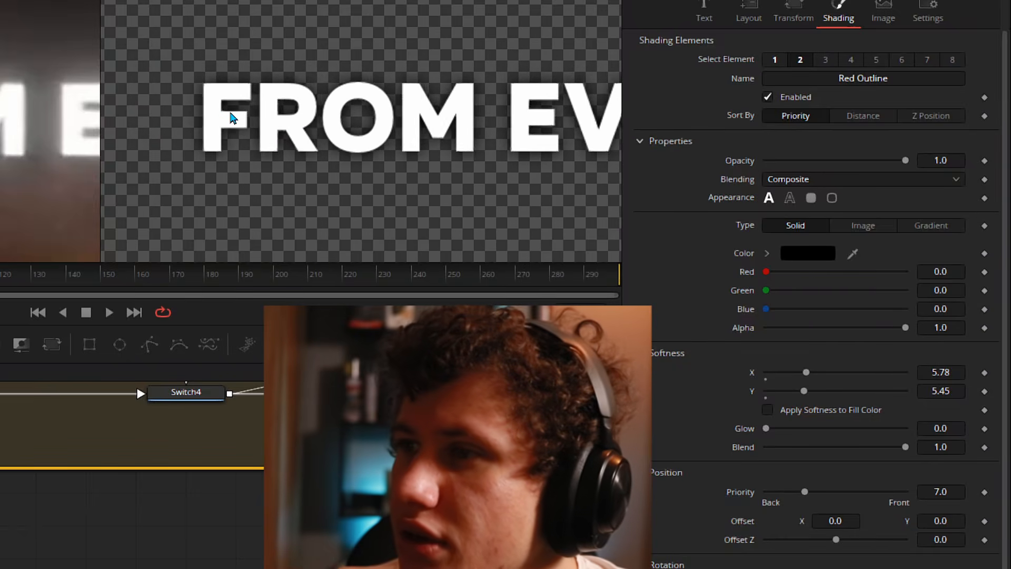
{"action": "scroll", "coordinate": [837, 360], "scroll_direction": "up", "scroll_amount": 2}
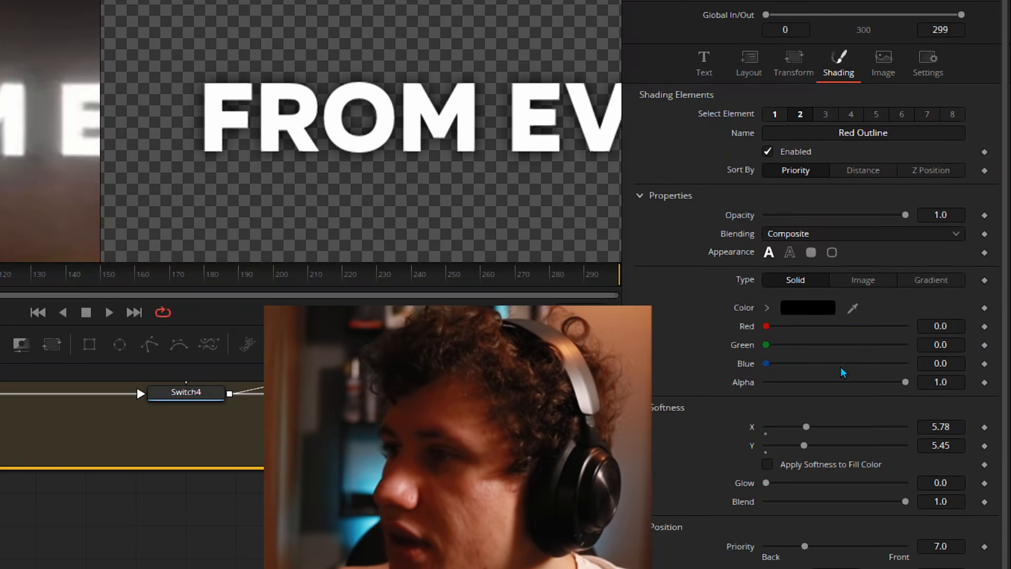
{"action": "left_click", "coordinate": [769, 152]}
{"action": "left_click", "coordinate": [768, 153]}
{"action": "left_click", "coordinate": [768, 152]}
{"action": "left_click", "coordinate": [768, 152]}
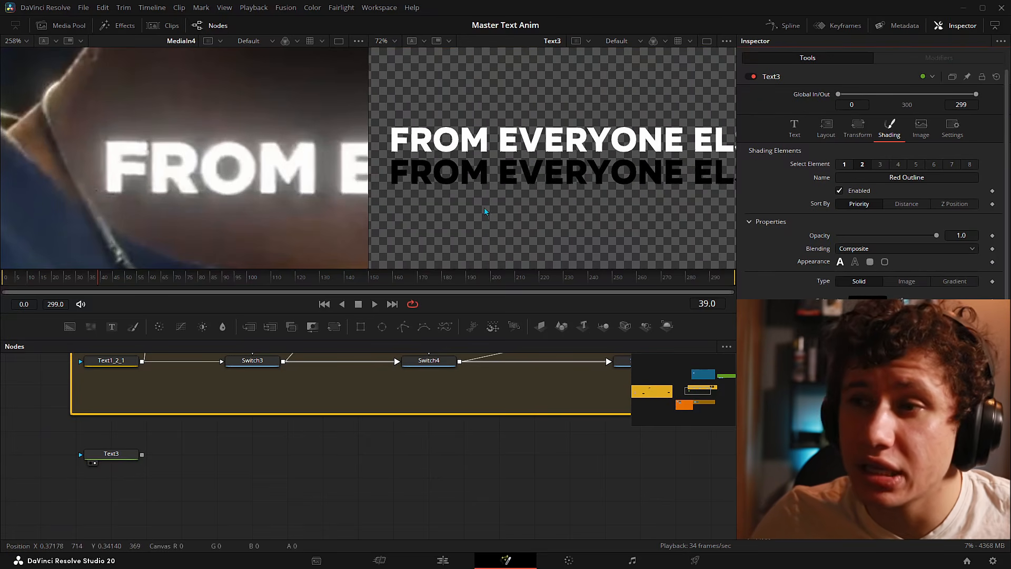
- Raise the vertical softness to about 7.3, nudge the Y offset, then reset it
{"action": "left_click_drag", "start_coordinate": [838, 385], "coordinate": [871, 388]}
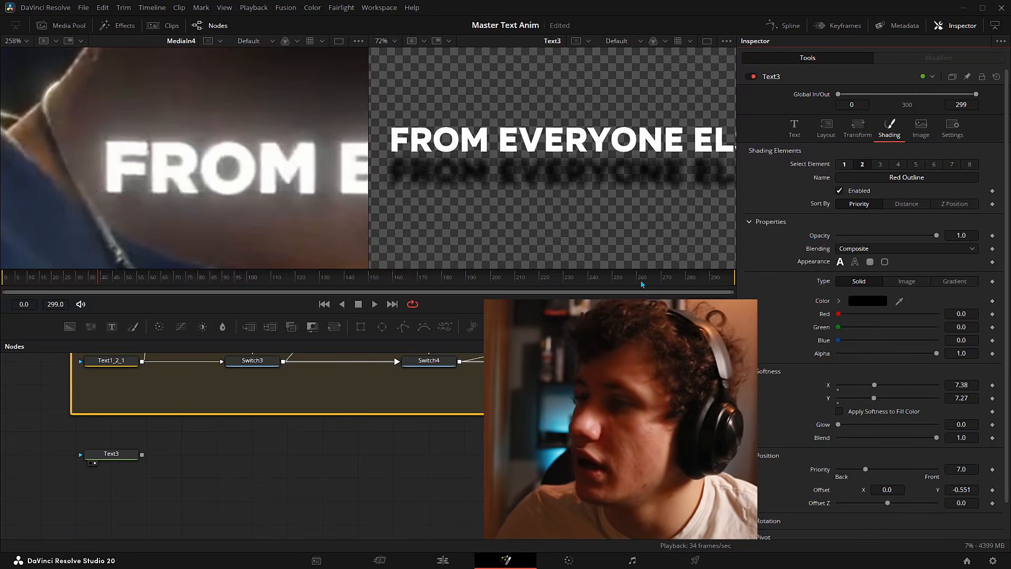
{"action": "left_click_drag", "start_coordinate": [962, 490], "coordinate": [991, 490]}
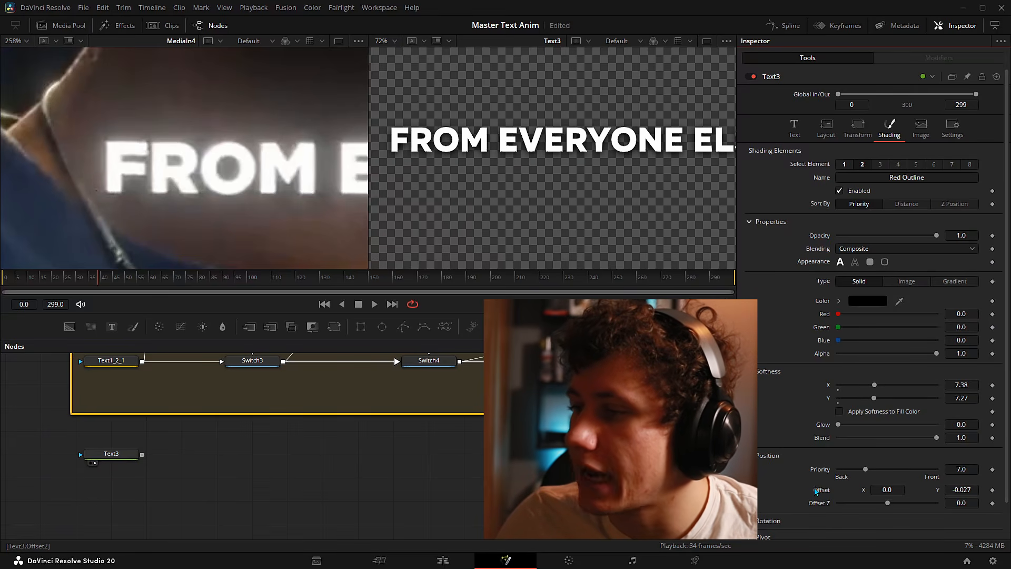
{"action": "double_click", "coordinate": [813, 488]}
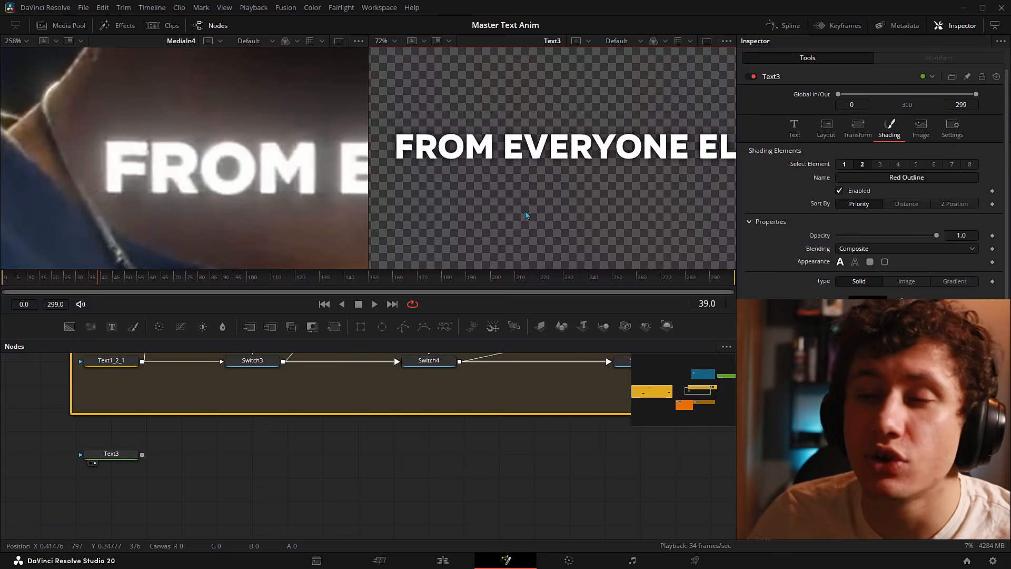
- Enable the Black Shadow element as a white box with softness X and Y of 20
{"action": "left_click", "coordinate": [880, 164]}
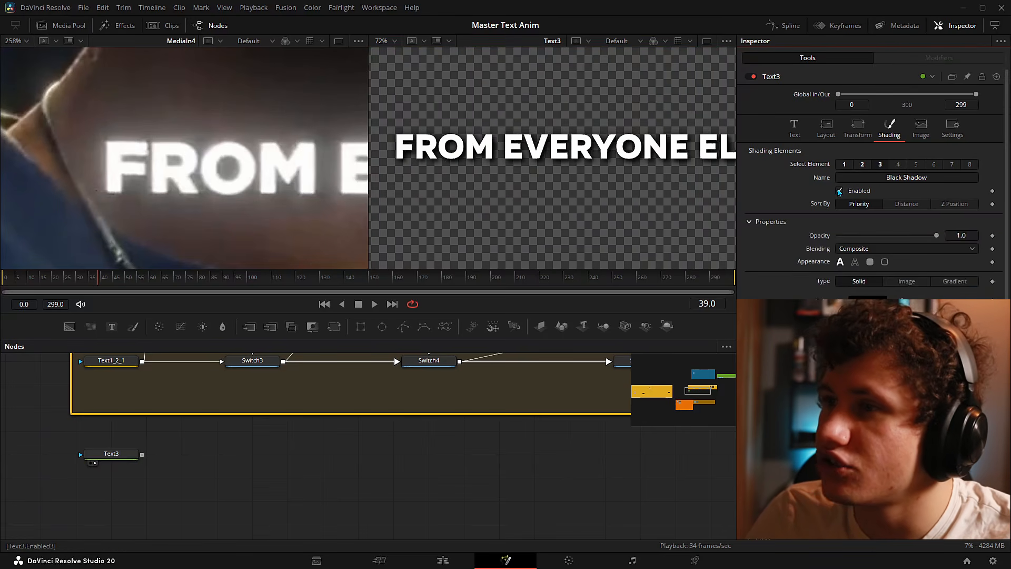
{"action": "left_click", "coordinate": [840, 191]}
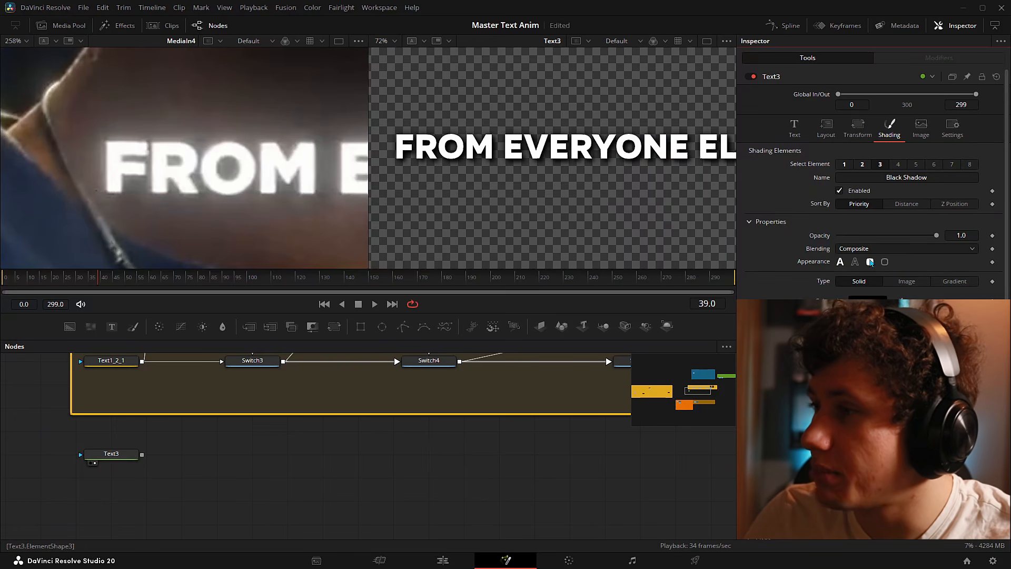
{"action": "left_click", "coordinate": [870, 263]}
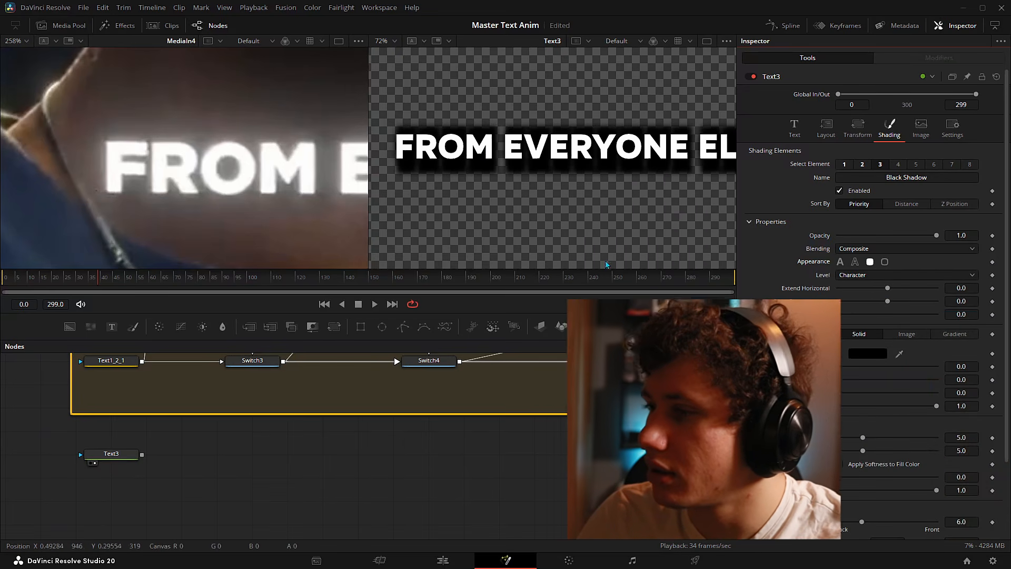
{"action": "left_click", "coordinate": [868, 354]}
{"action": "left_click_drag", "start_coordinate": [627, 292], "coordinate": [619, 156]}
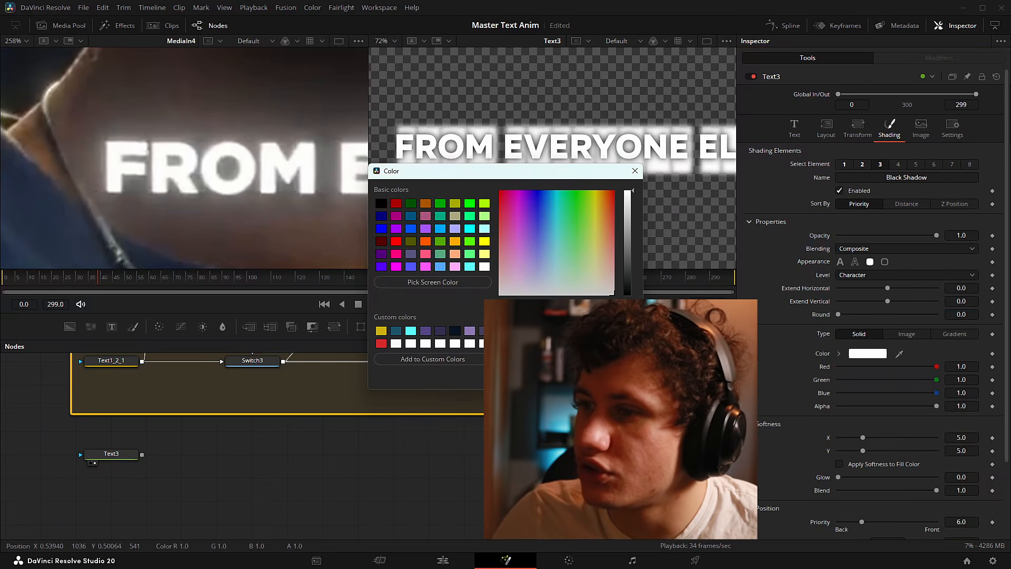
{"action": "left_click", "coordinate": [562, 378]}
{"action": "left_click_drag", "start_coordinate": [863, 438], "coordinate": [943, 439]}
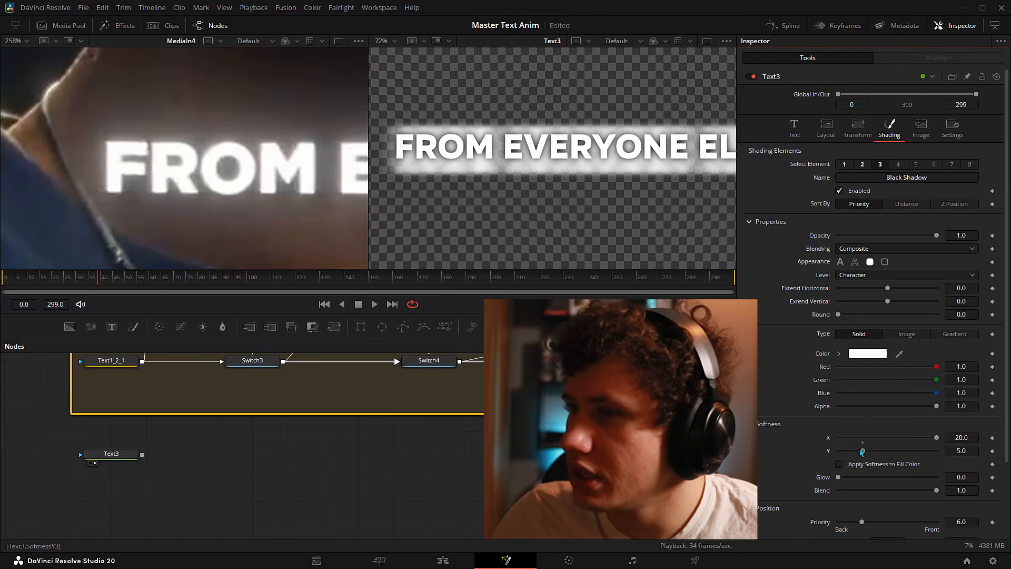
{"action": "left_click_drag", "start_coordinate": [863, 451], "coordinate": [983, 455]}
- Switch the white layer to Text Fill and set its Glow to 0.5
{"action": "scroll", "coordinate": [593, 169], "scroll_direction": "down", "scroll_amount": 3}
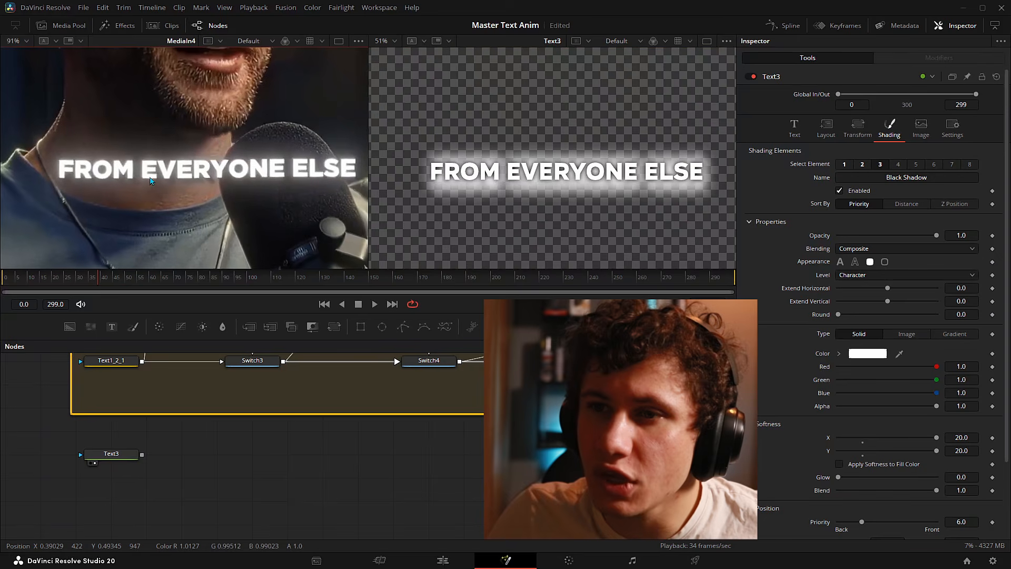
{"action": "left_click_drag", "start_coordinate": [181, 198], "coordinate": [173, 195]}
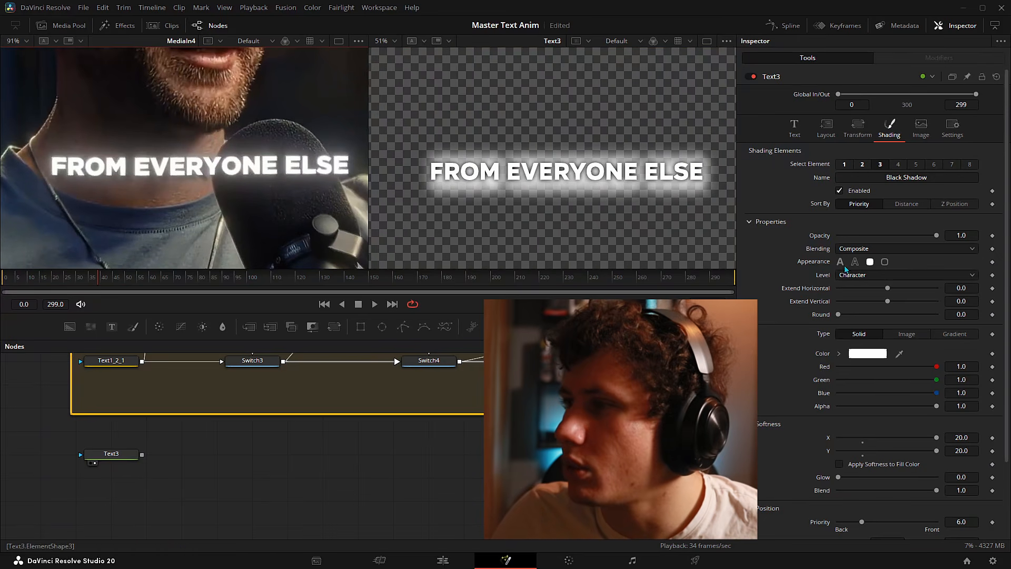
{"action": "left_click", "coordinate": [841, 262]}
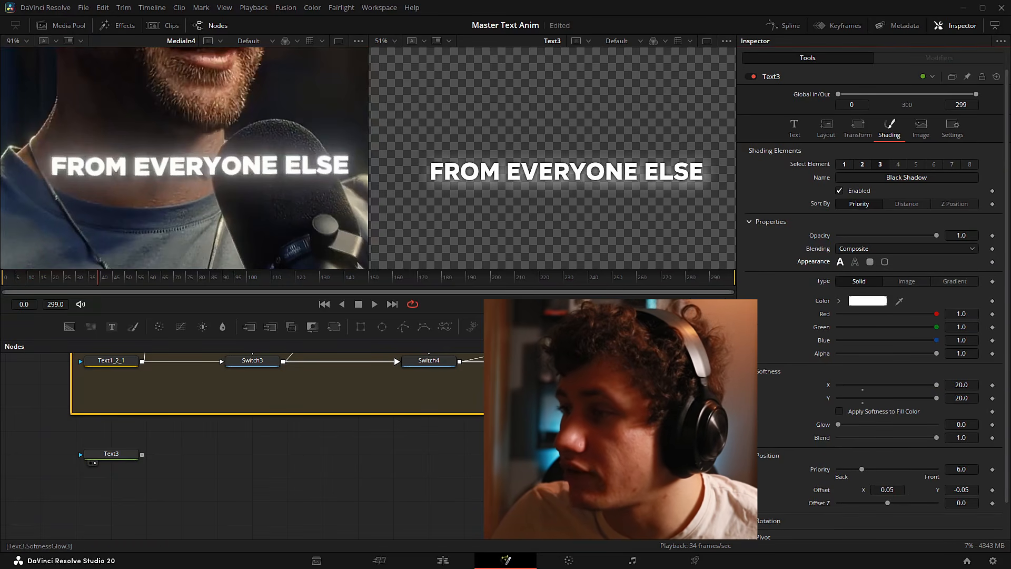
{"action": "left_click_drag", "start_coordinate": [960, 423], "coordinate": [989, 423]}
{"action": "double_click", "coordinate": [962, 424]}
{"action": "type", "text": ".5"}
{"action": "key", "text": "Tab"}
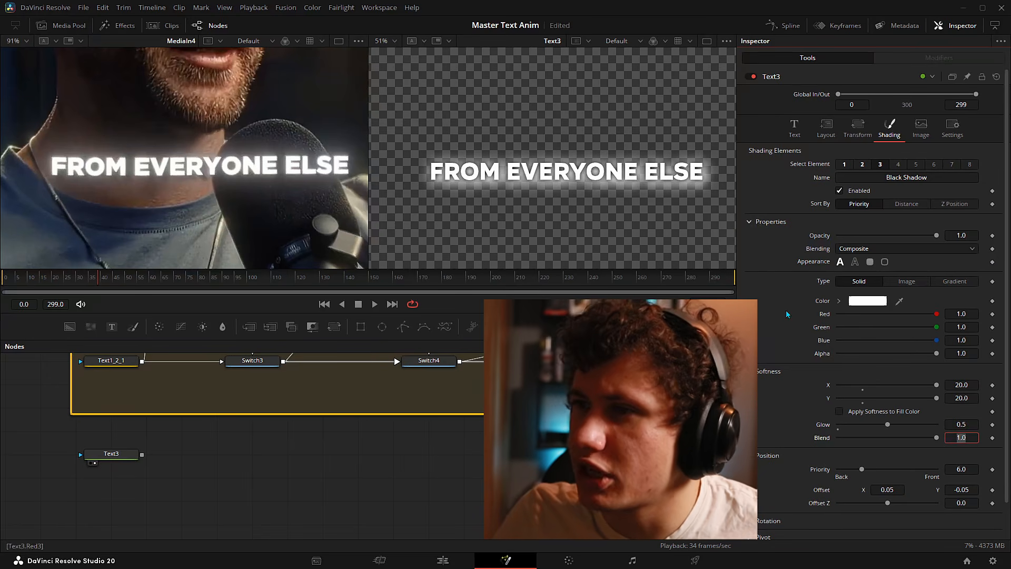
{"action": "scroll", "coordinate": [542, 168], "scroll_direction": "up", "scroll_amount": 2}
{"action": "left_click_drag", "start_coordinate": [550, 174], "coordinate": [600, 168]}
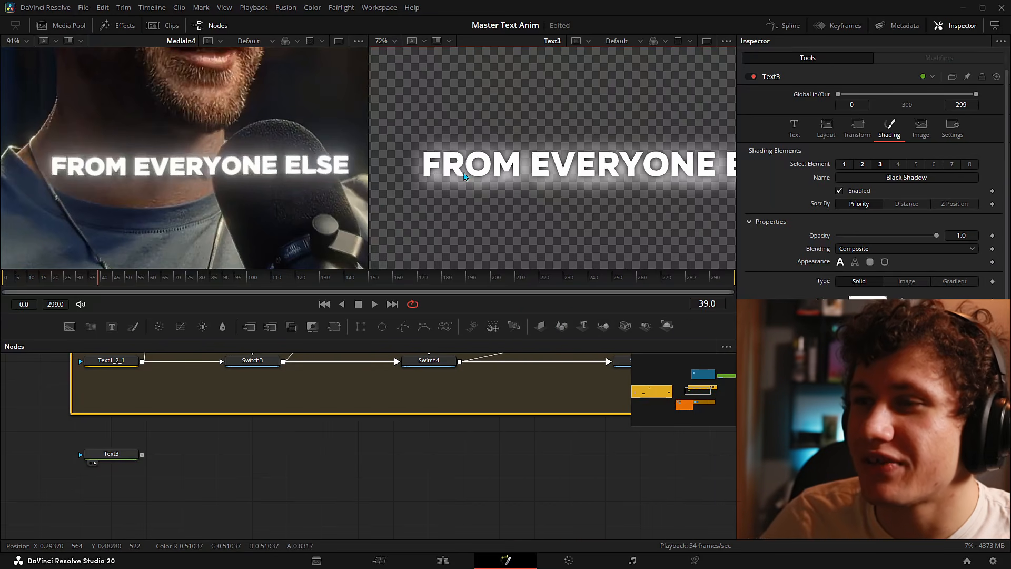
{"action": "scroll", "coordinate": [465, 176], "scroll_direction": "up", "scroll_amount": 4}
{"action": "scroll", "coordinate": [566, 160], "scroll_direction": "up", "scroll_amount": 4}
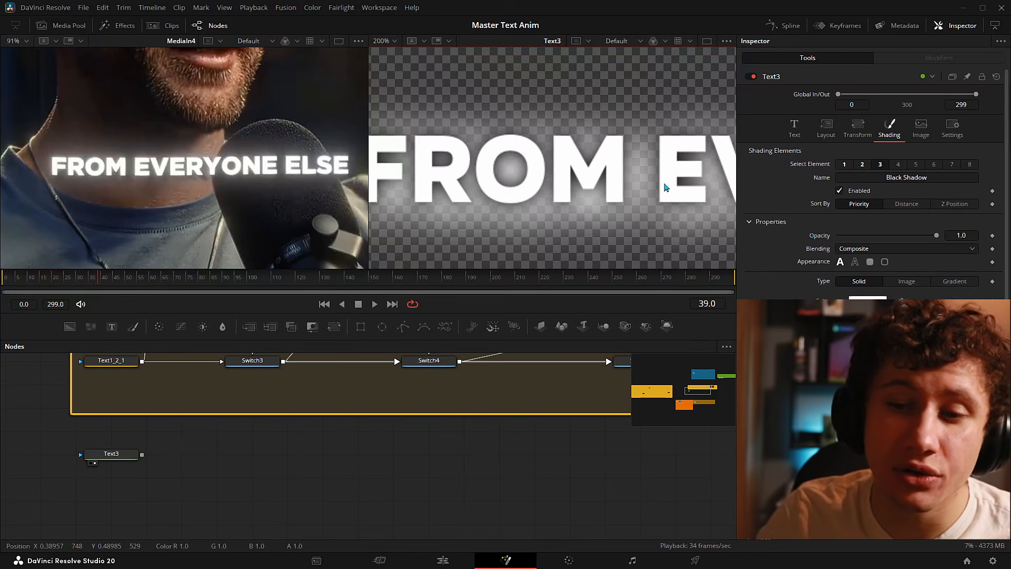
{"action": "scroll", "coordinate": [628, 205], "scroll_direction": "down", "scroll_amount": 1}
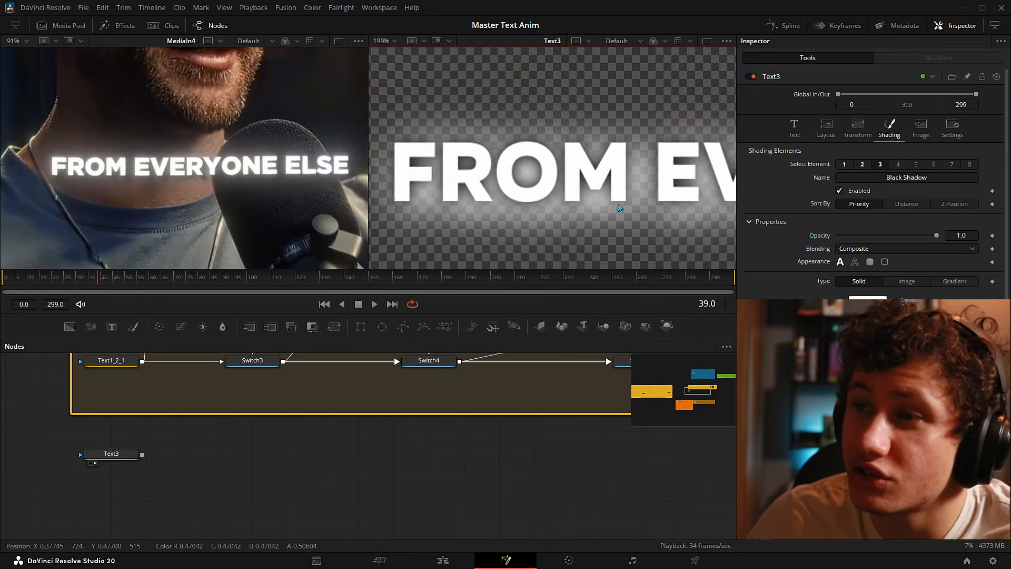
{"action": "scroll", "coordinate": [627, 206], "scroll_direction": "down", "scroll_amount": 5}
{"action": "left_click_drag", "start_coordinate": [631, 207], "coordinate": [475, 197]}
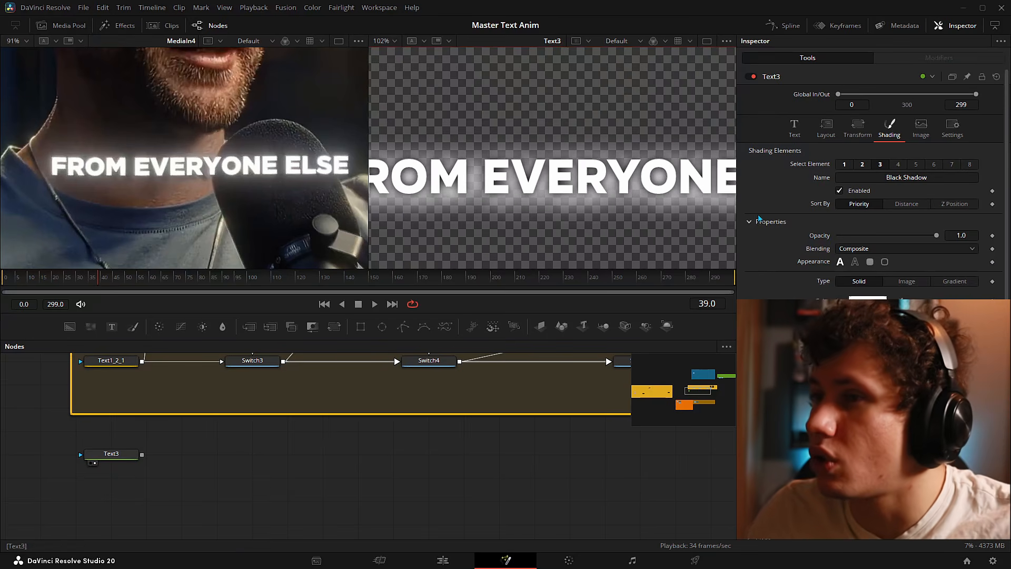
{"action": "scroll", "coordinate": [40, 168], "scroll_direction": "up", "scroll_amount": 5}
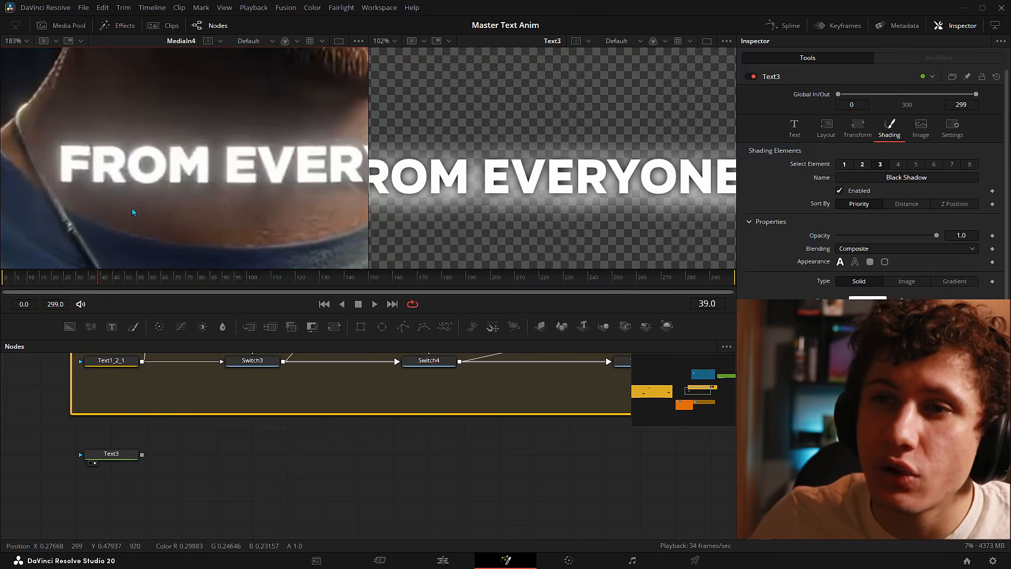
{"action": "left_click_drag", "start_coordinate": [409, 196], "coordinate": [502, 195]}
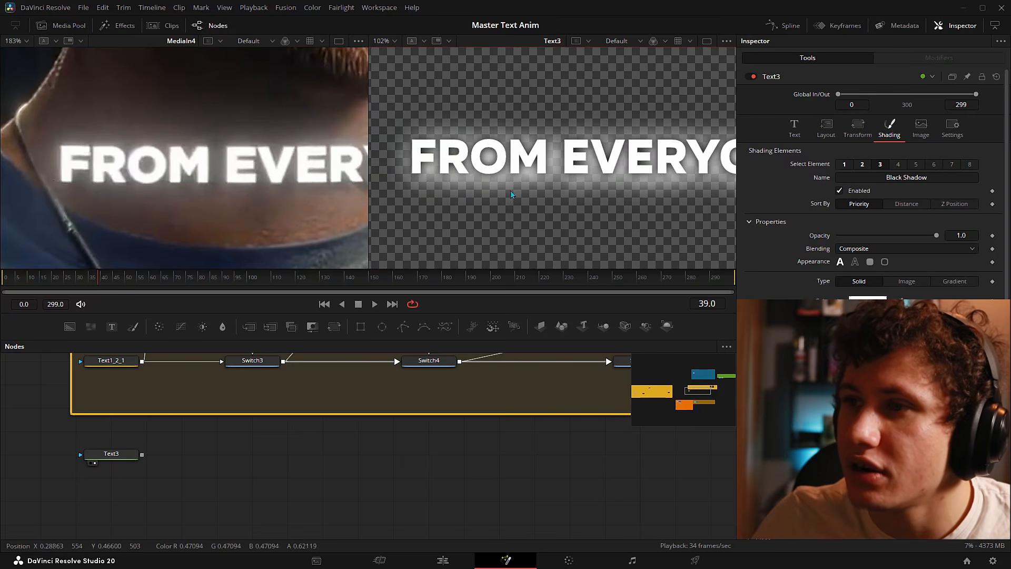
{"action": "left_click_drag", "start_coordinate": [353, 160], "coordinate": [219, 174]}
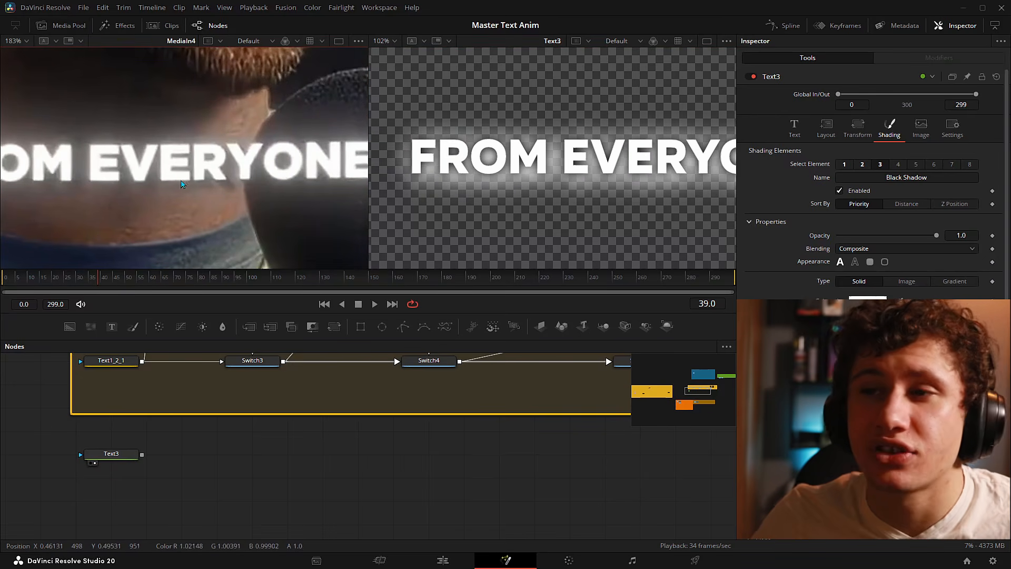
- Enable the Blue Border element as a white outline with thickness 0.046
{"action": "left_click", "coordinate": [900, 165]}
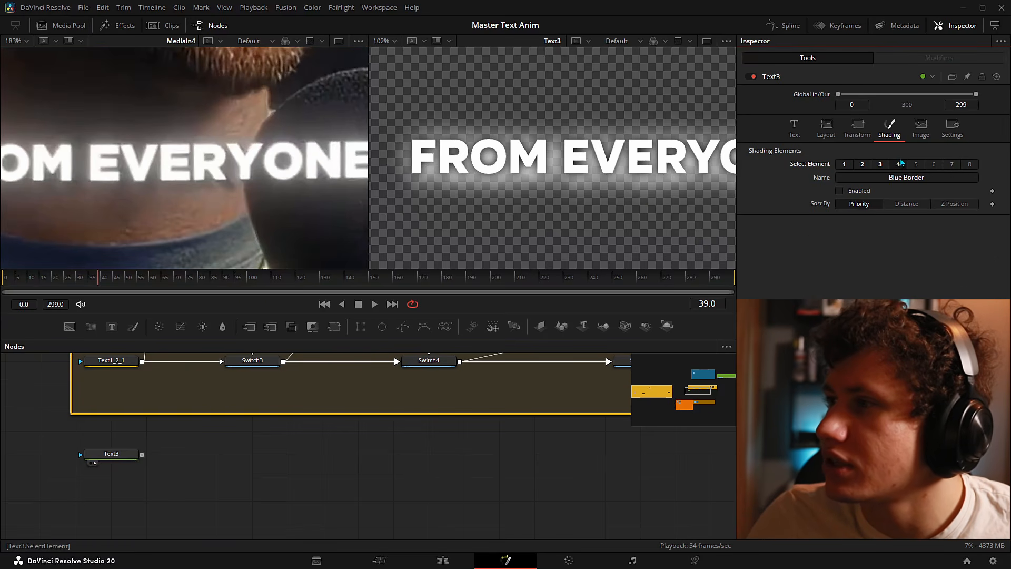
{"action": "left_click", "coordinate": [839, 191]}
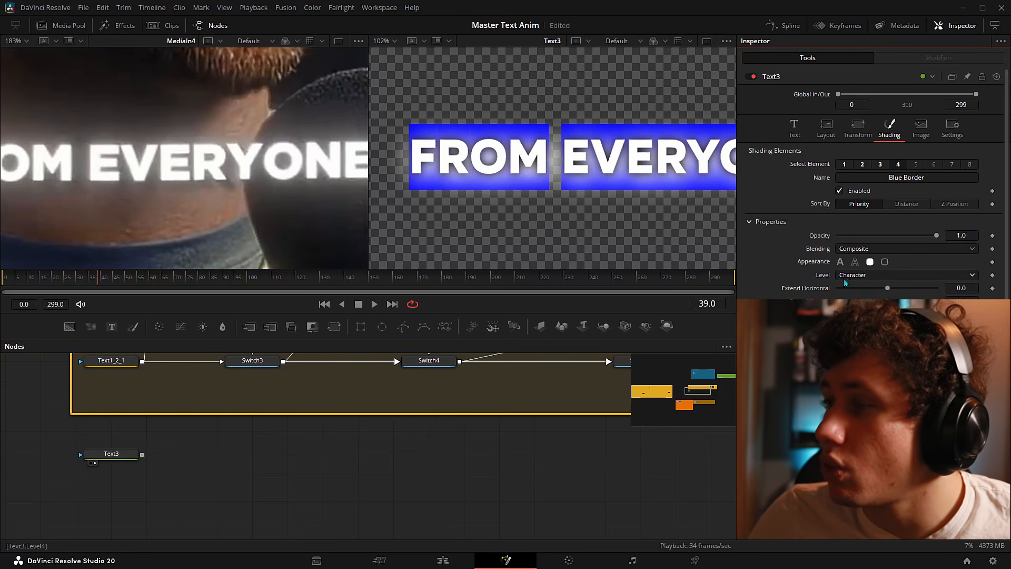
{"action": "left_click", "coordinate": [855, 262]}
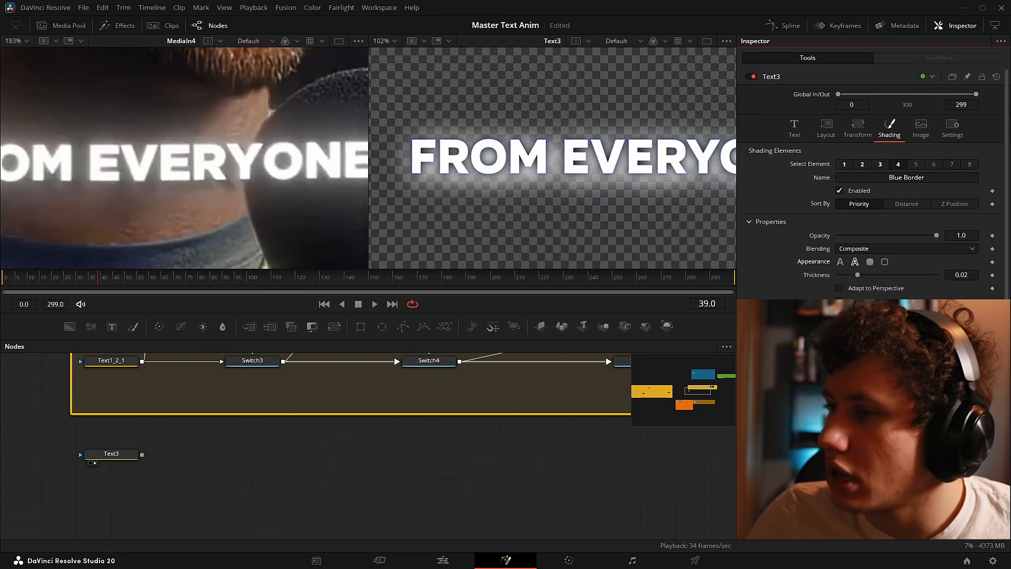
{"action": "left_click", "coordinate": [896, 355]}
{"action": "left_click_drag", "start_coordinate": [559, 219], "coordinate": [550, 293]}
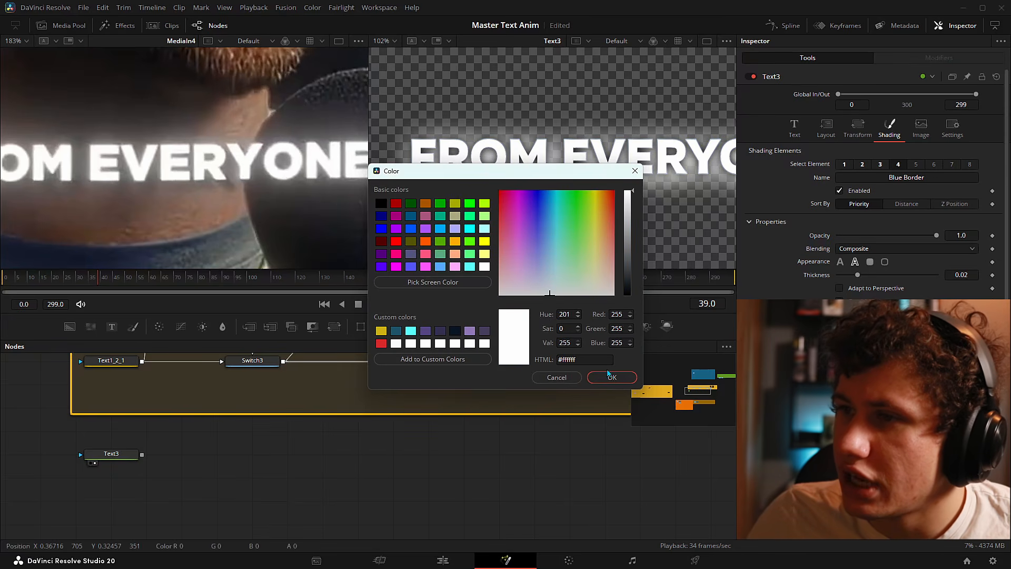
{"action": "left_click", "coordinate": [610, 376]}
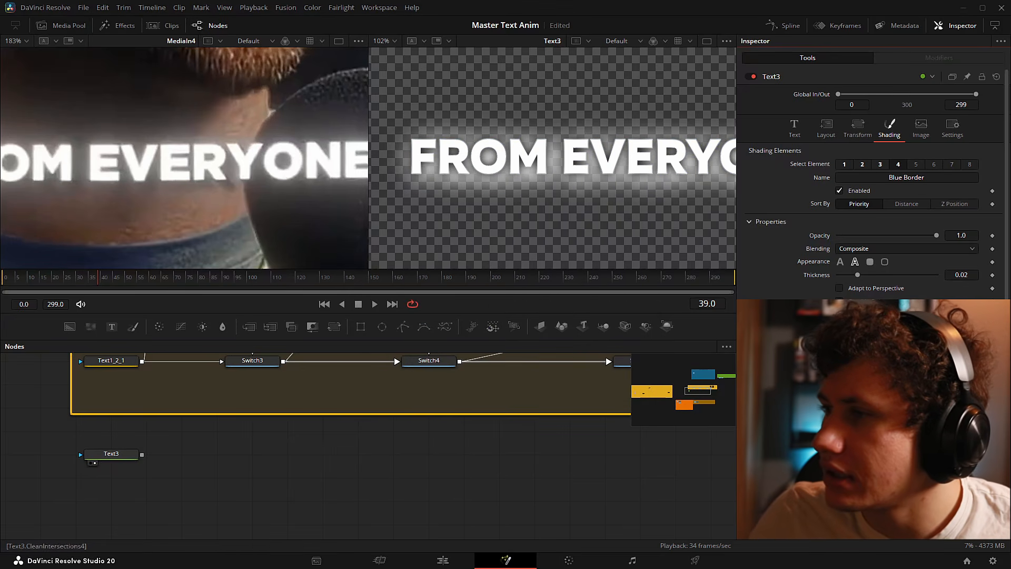
{"action": "left_click_drag", "start_coordinate": [858, 275], "coordinate": [883, 275]}
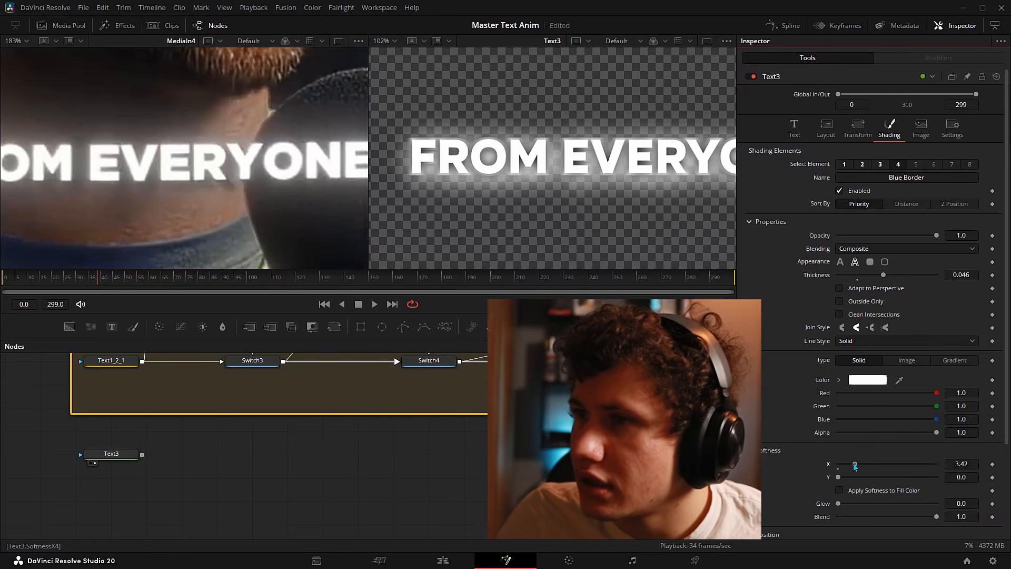
- Soften it to 3.42/4.6, return it to a solid text fill and raise priority to 25
{"action": "left_click_drag", "start_coordinate": [839, 476], "coordinate": [860, 477]}
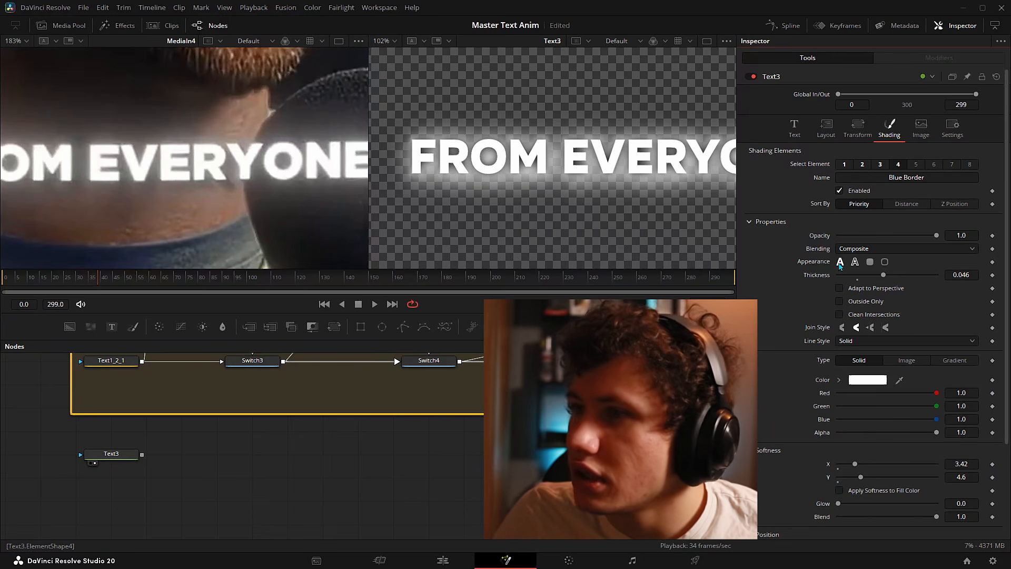
{"action": "left_click", "coordinate": [841, 262]}
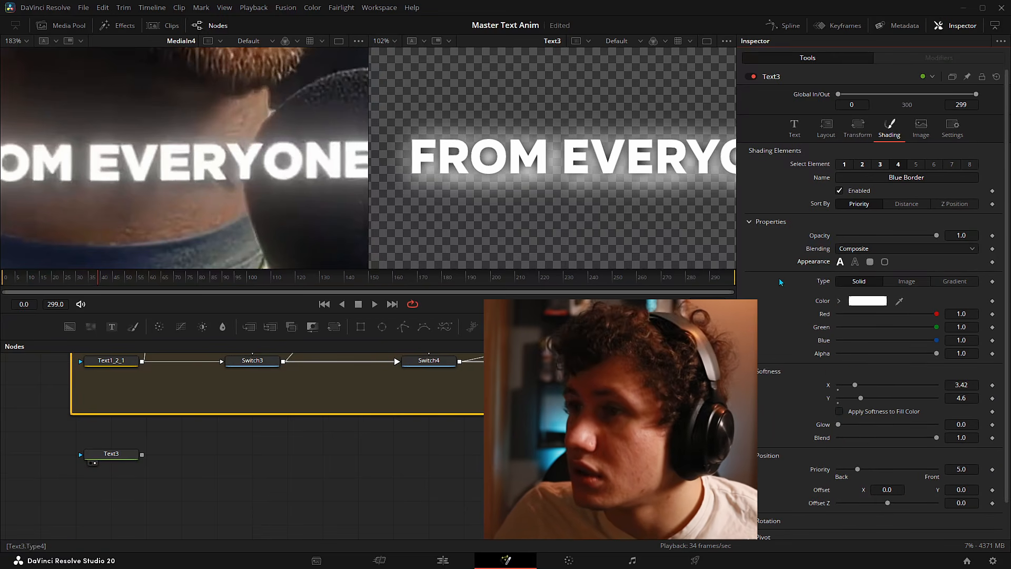
{"action": "scroll", "coordinate": [785, 295], "scroll_direction": "down", "scroll_amount": 2}
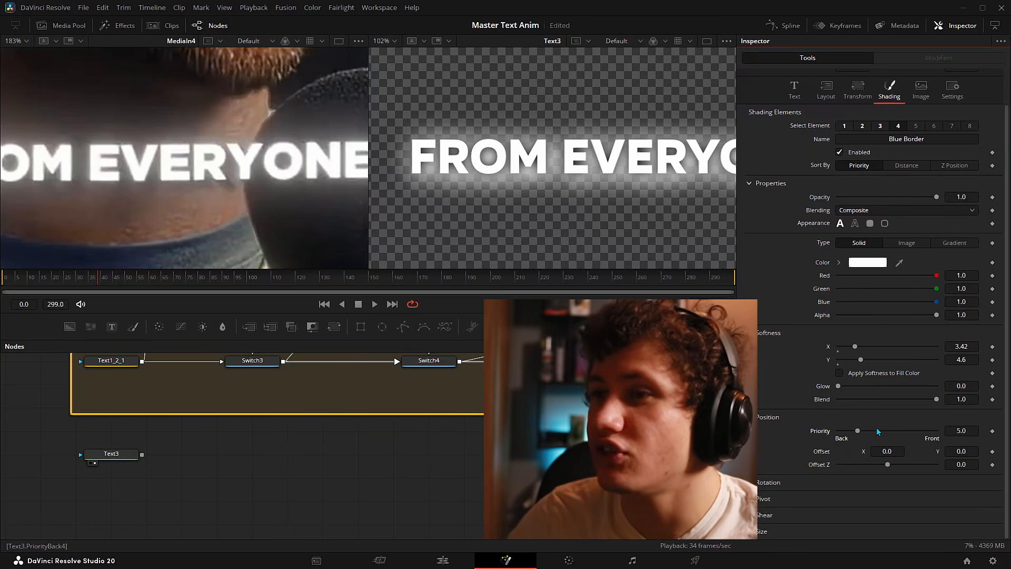
{"action": "left_click_drag", "start_coordinate": [857, 431], "coordinate": [898, 439]}
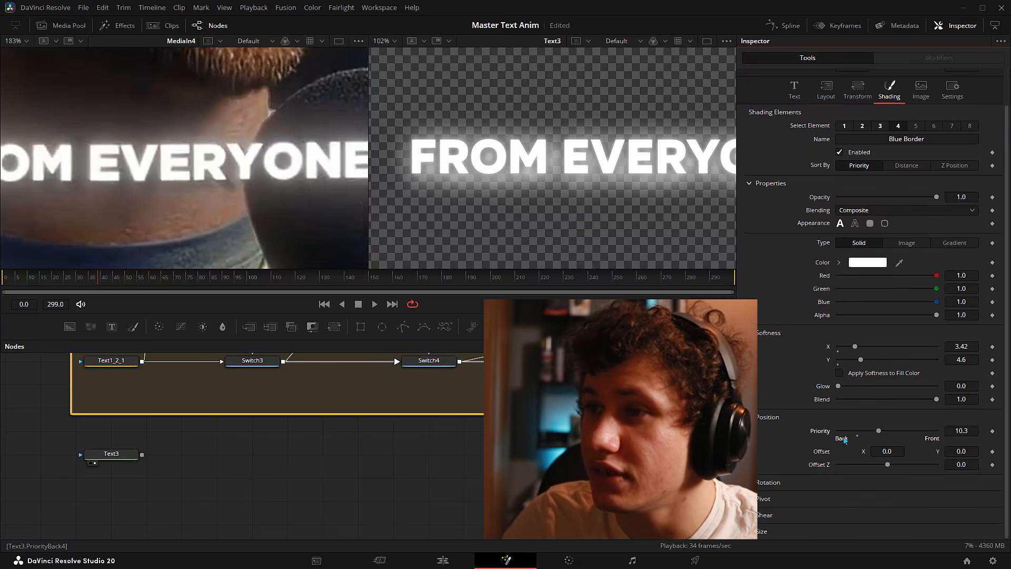
{"action": "left_click", "coordinate": [857, 435]}
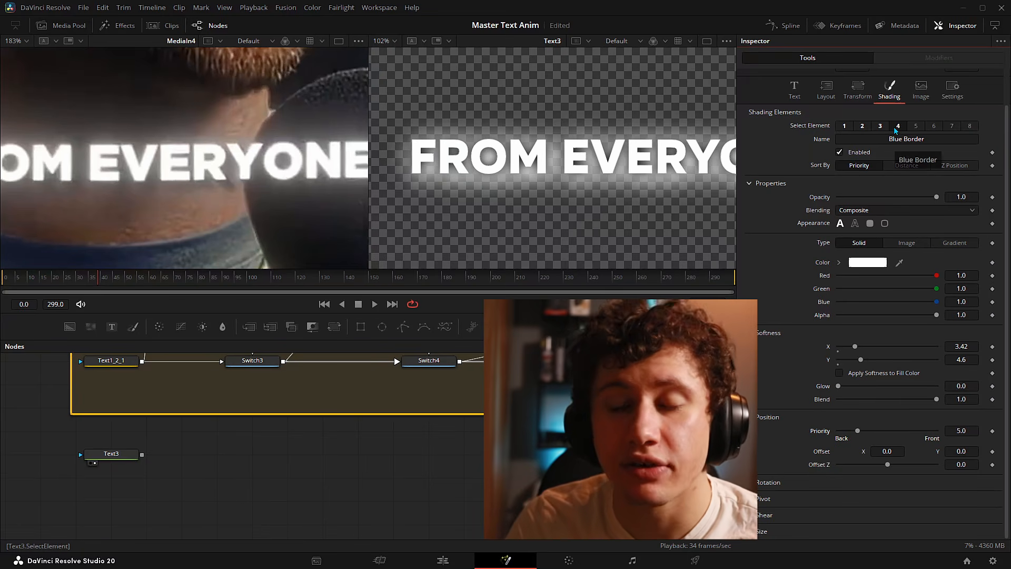
{"action": "left_click_drag", "start_coordinate": [857, 431], "coordinate": [943, 437]}
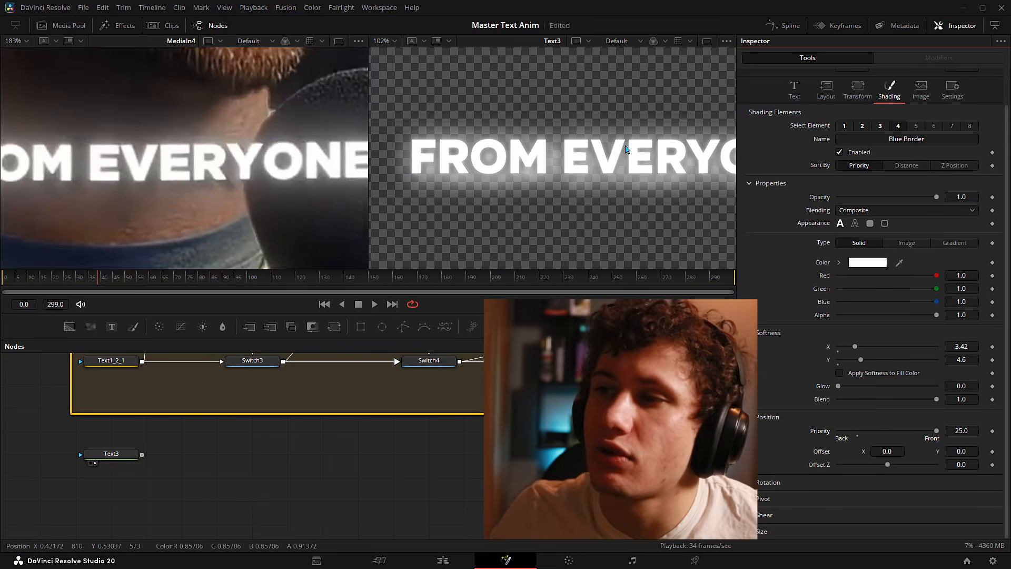
{"action": "left_click_drag", "start_coordinate": [629, 156], "coordinate": [605, 155]}
{"action": "scroll", "coordinate": [616, 176], "scroll_direction": "down", "scroll_amount": 4}
{"action": "scroll", "coordinate": [617, 176], "scroll_direction": "up", "scroll_amount": 2}
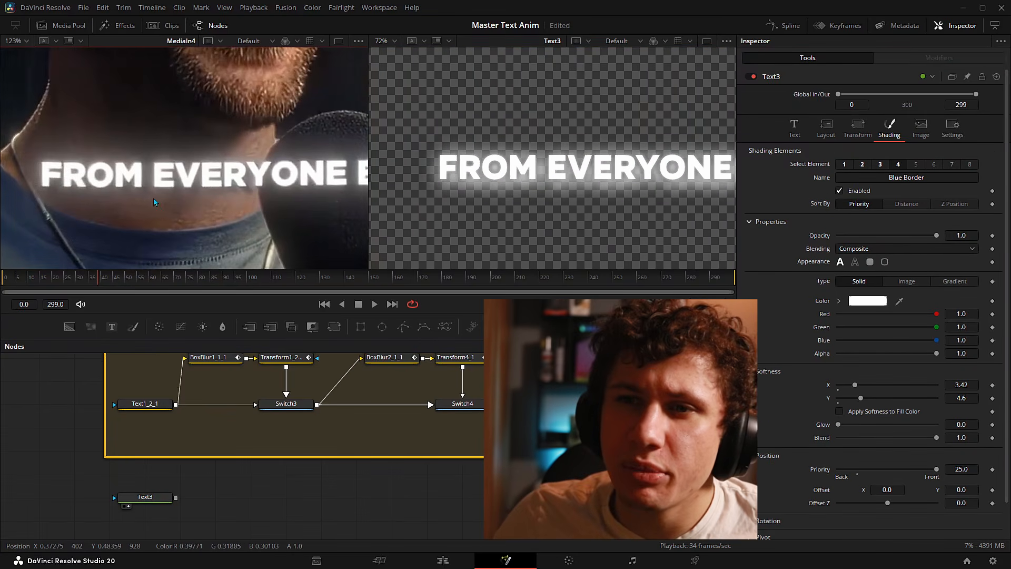
{"action": "left_click_drag", "start_coordinate": [153, 200], "coordinate": [162, 199]}
{"action": "left_click_drag", "start_coordinate": [31, 186], "coordinate": [20, 182]}
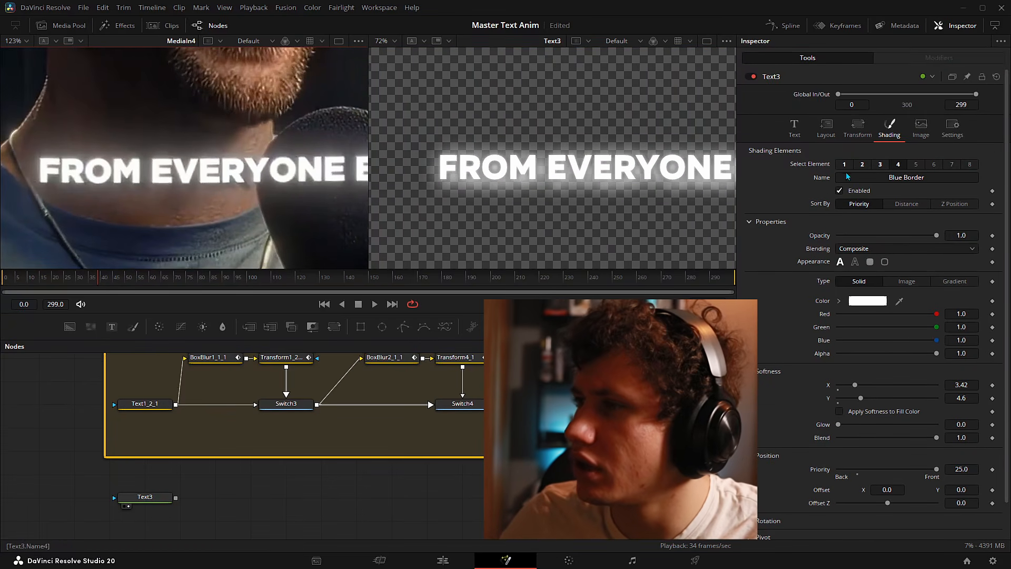
- Disable the Blue Border element and select the Red Outline element
{"action": "left_click", "coordinate": [841, 191]}
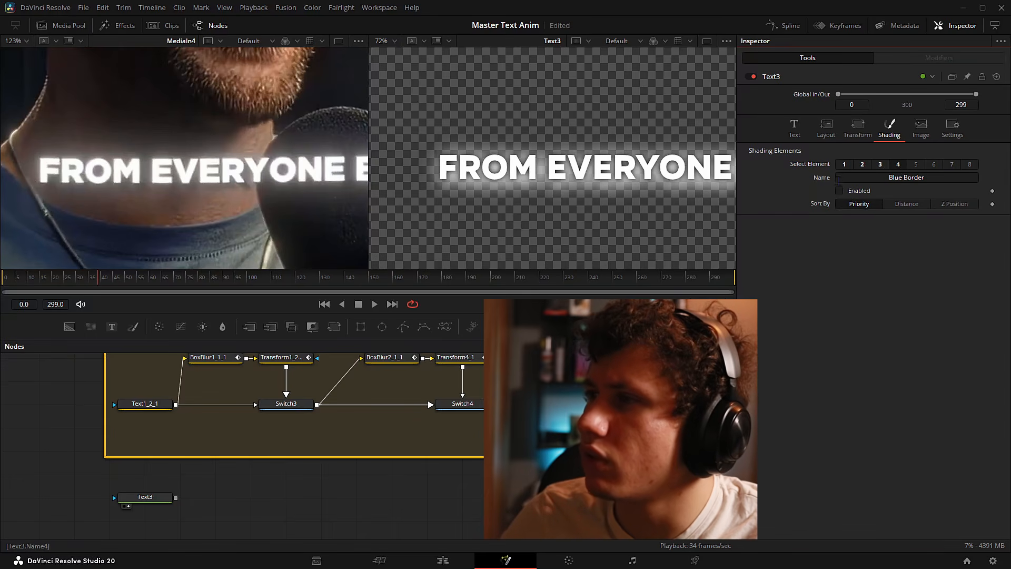
{"action": "left_click", "coordinate": [863, 165]}
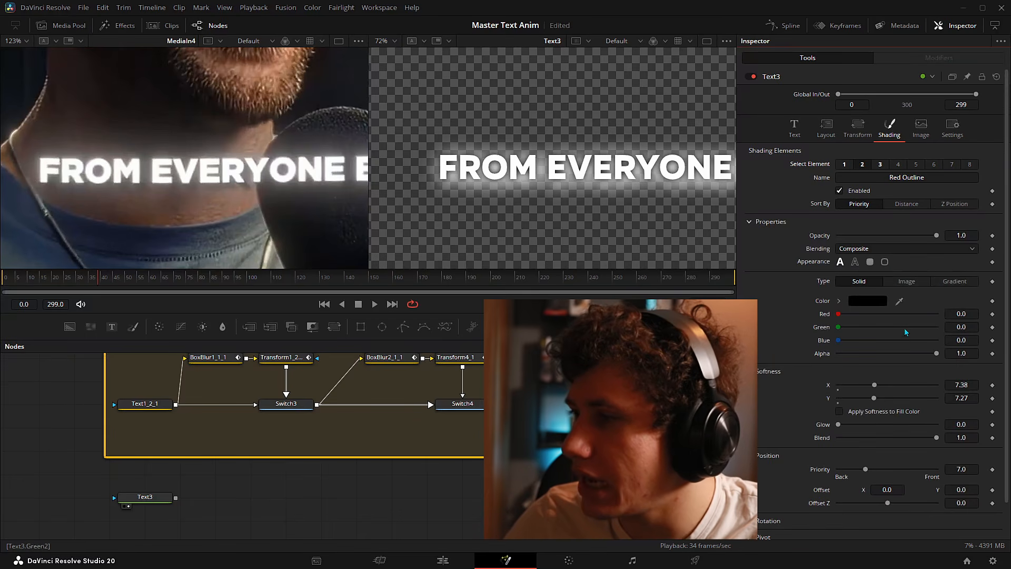
{"action": "scroll", "coordinate": [874, 406], "scroll_direction": "down", "scroll_amount": 1}
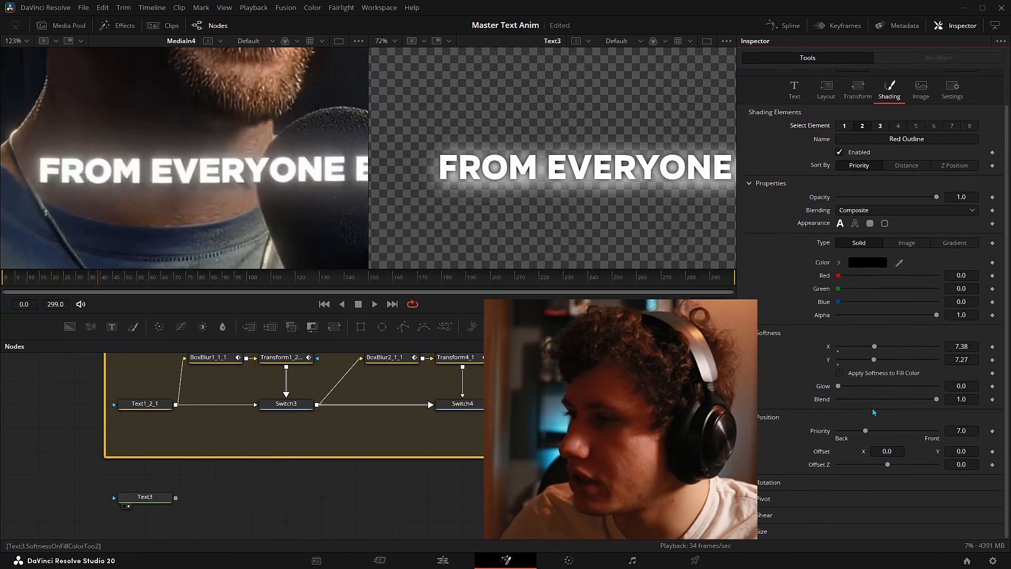
- Offset the Red Outline to 0.017, -0.028 and set its softness to 4.92 by 5.45
{"action": "left_click_drag", "start_coordinate": [956, 451], "coordinate": [944, 451]}
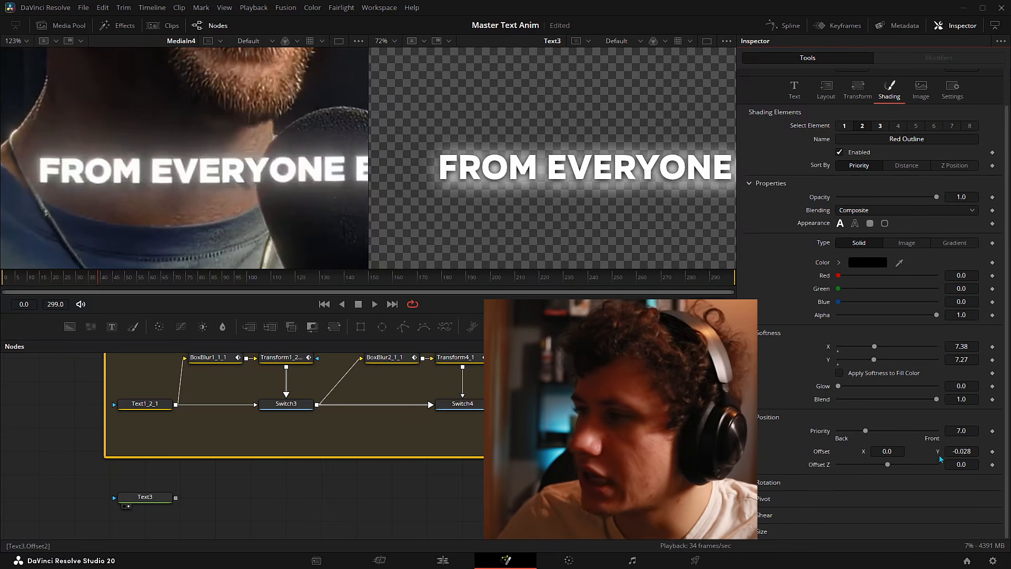
{"action": "left_click_drag", "start_coordinate": [877, 450], "coordinate": [885, 450]}
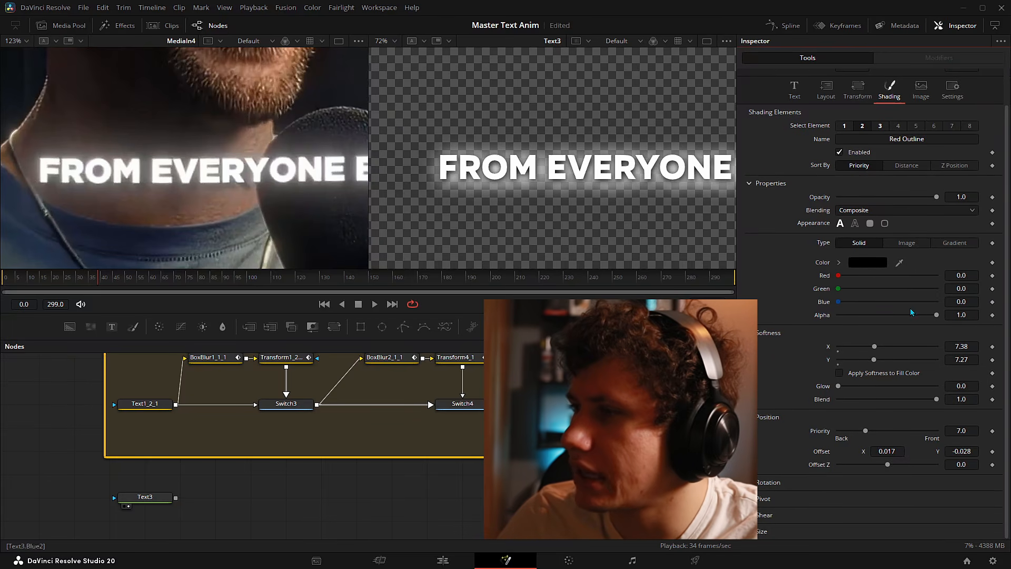
{"action": "left_click_drag", "start_coordinate": [875, 347], "coordinate": [855, 363]}
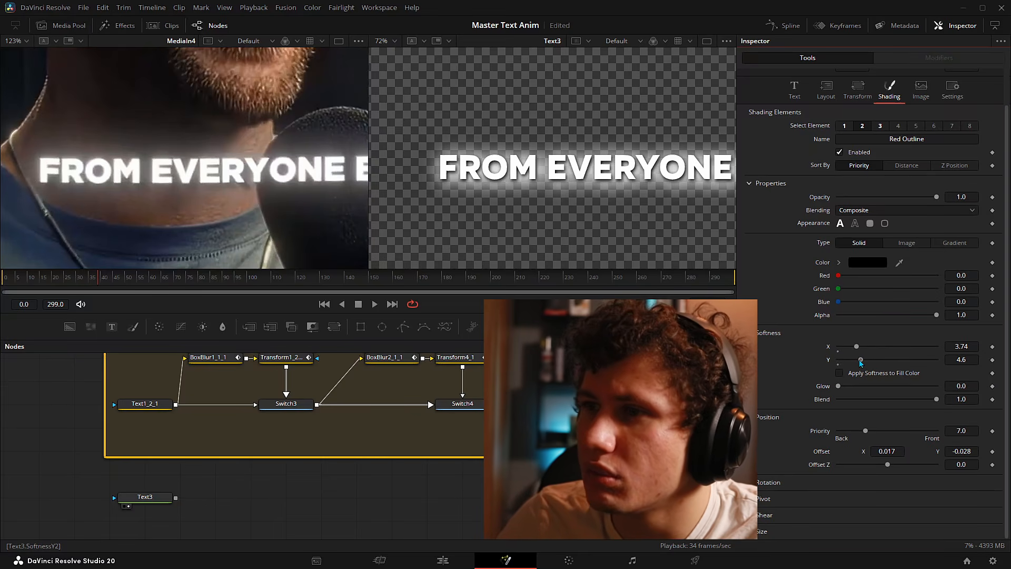
{"action": "left_click_drag", "start_coordinate": [859, 349], "coordinate": [863, 349]}
{"action": "left_click_drag", "start_coordinate": [625, 201], "coordinate": [691, 213]}
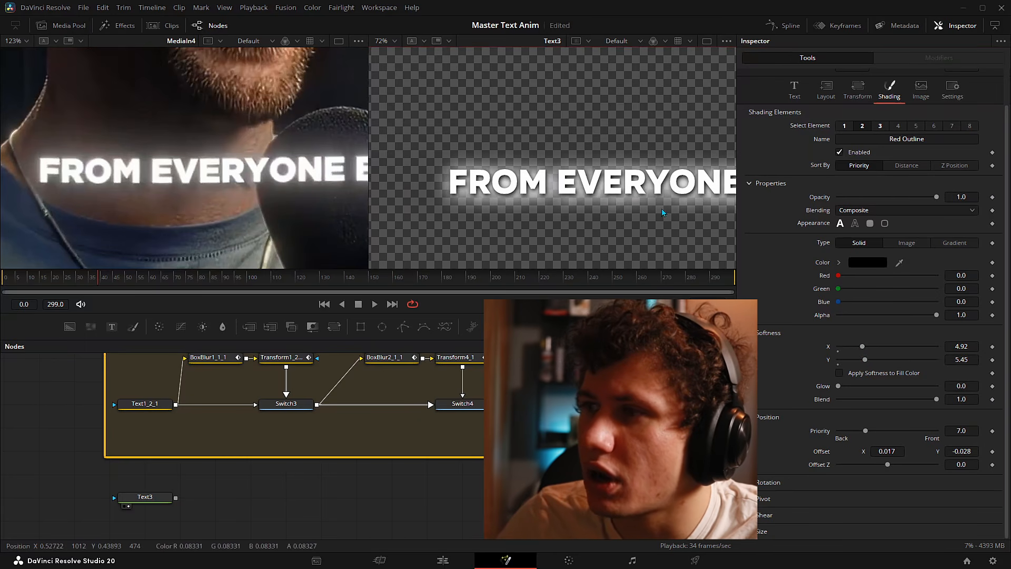
- Set the Black Shadow element's horizontal and vertical softness to 50
{"action": "left_click", "coordinate": [845, 125]}
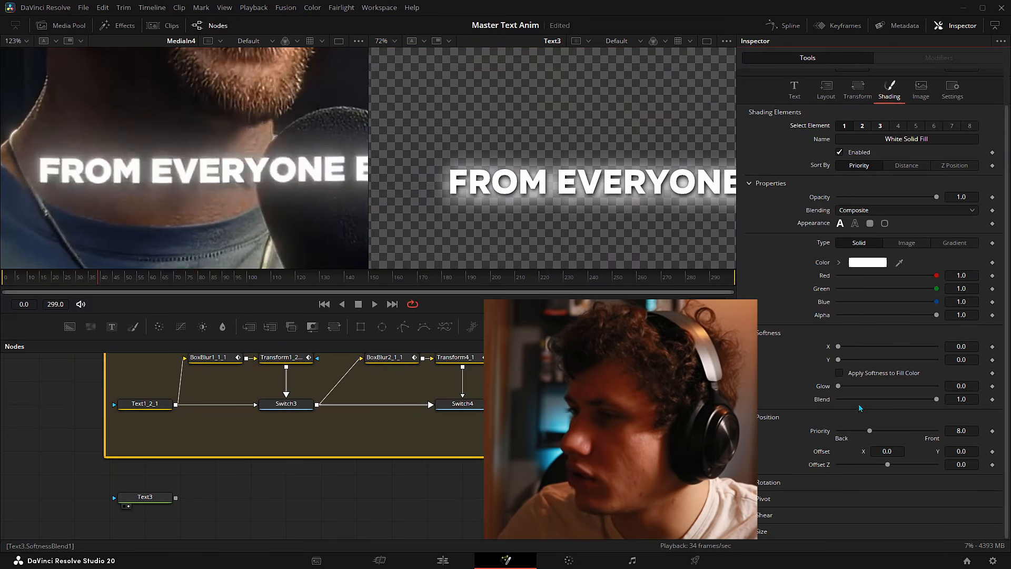
{"action": "left_click", "coordinate": [862, 126]}
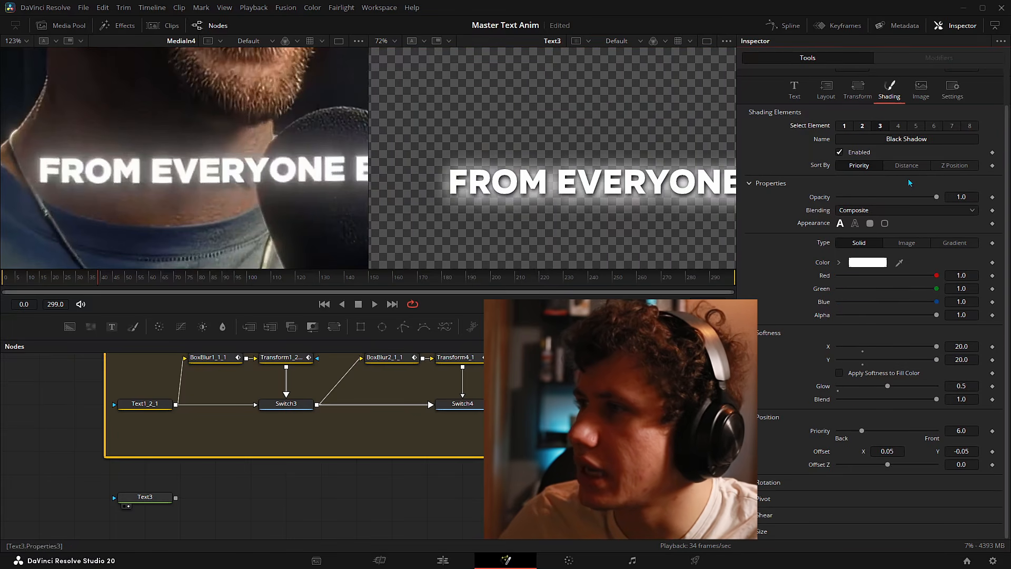
{"action": "left_click", "coordinate": [962, 346]}
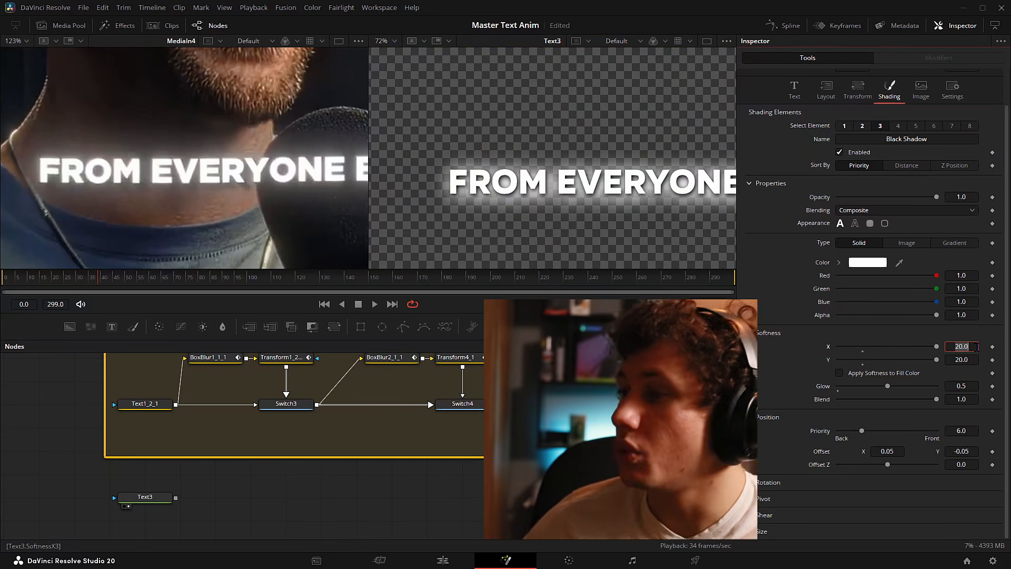
{"action": "type", "text": "5"}
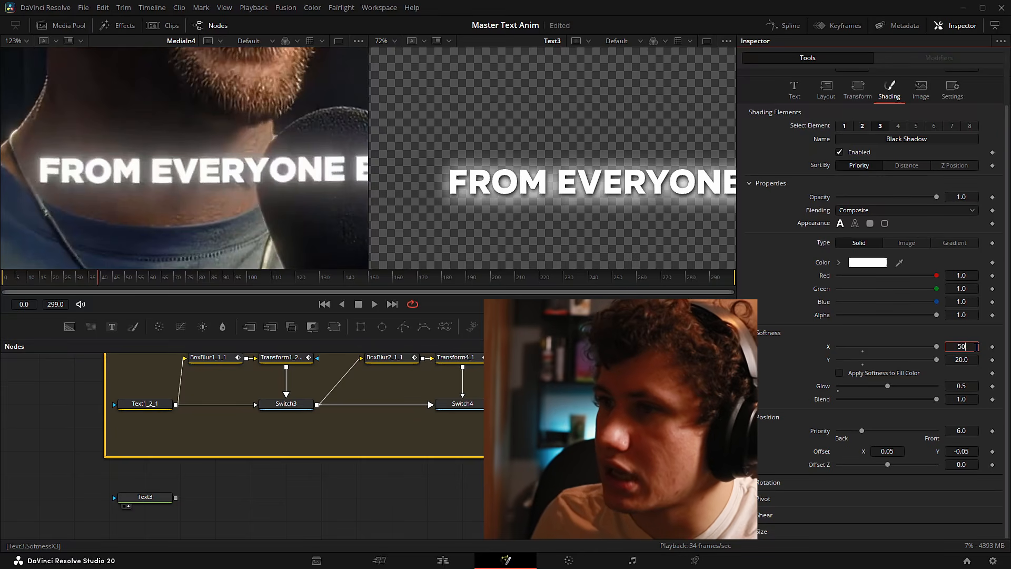
{"action": "type", "text": "0"}
{"action": "key", "text": "Tab"}
{"action": "type", "text": "50"}
{"action": "key", "text": "Tab"}
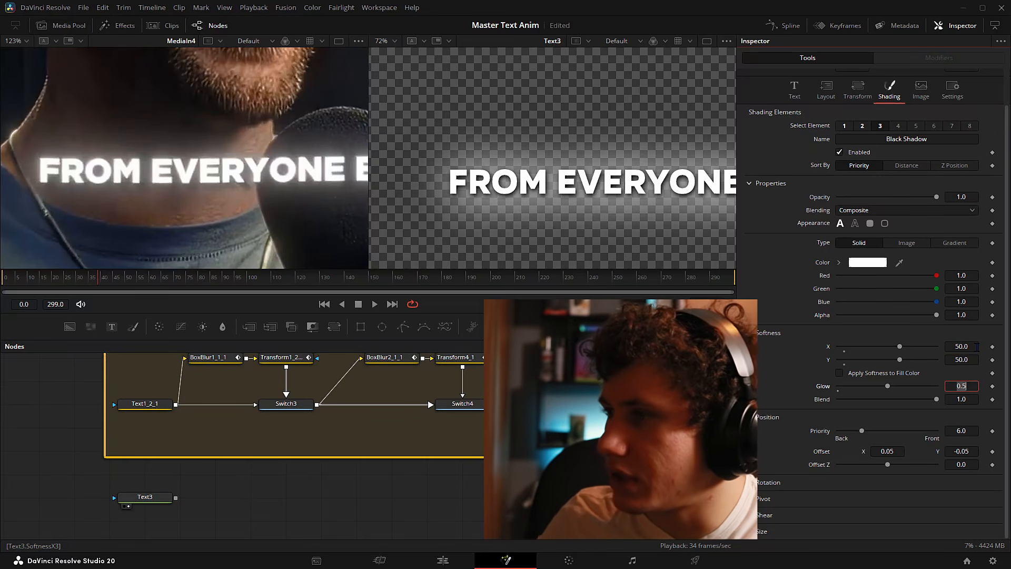
{"action": "scroll", "coordinate": [540, 150], "scroll_direction": "down", "scroll_amount": 3}
{"action": "scroll", "coordinate": [542, 160], "scroll_direction": "up", "scroll_amount": 2}
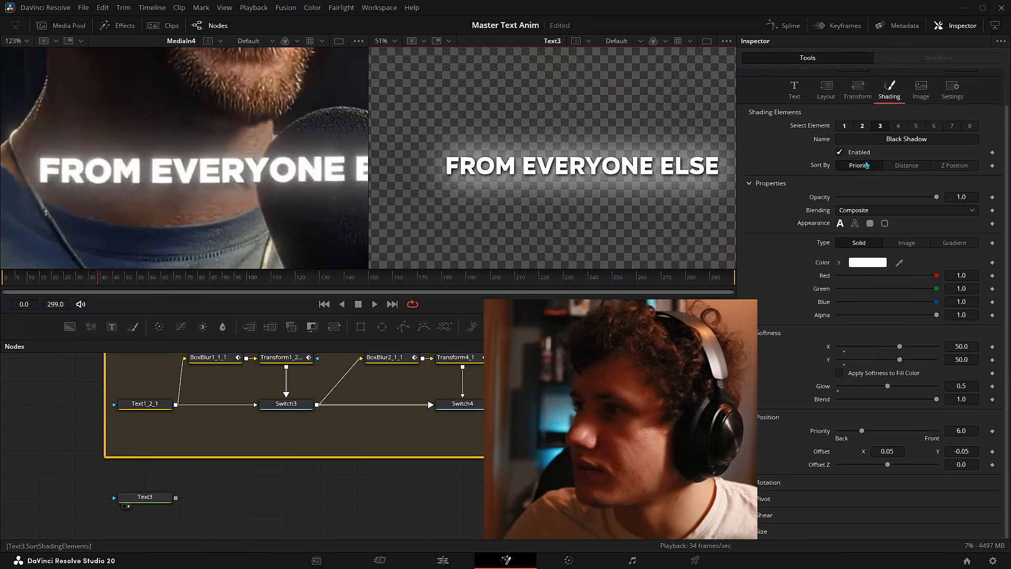
- Enable Blue Border at opacity 0.706 with horizontal softness reduced to 2.25
{"action": "left_click", "coordinate": [898, 125]}
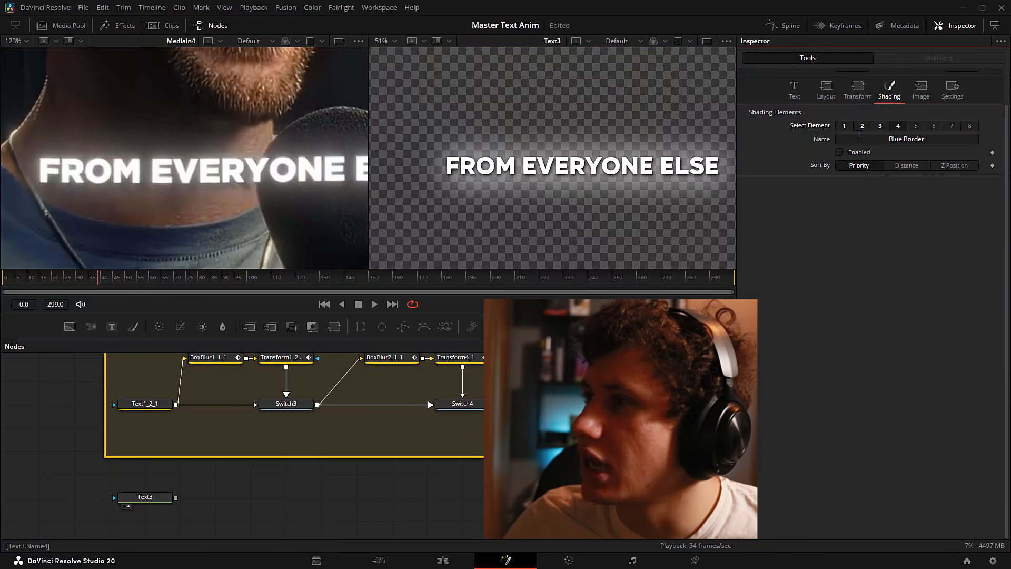
{"action": "left_click", "coordinate": [841, 152]}
{"action": "left_click_drag", "start_coordinate": [936, 197], "coordinate": [907, 203]}
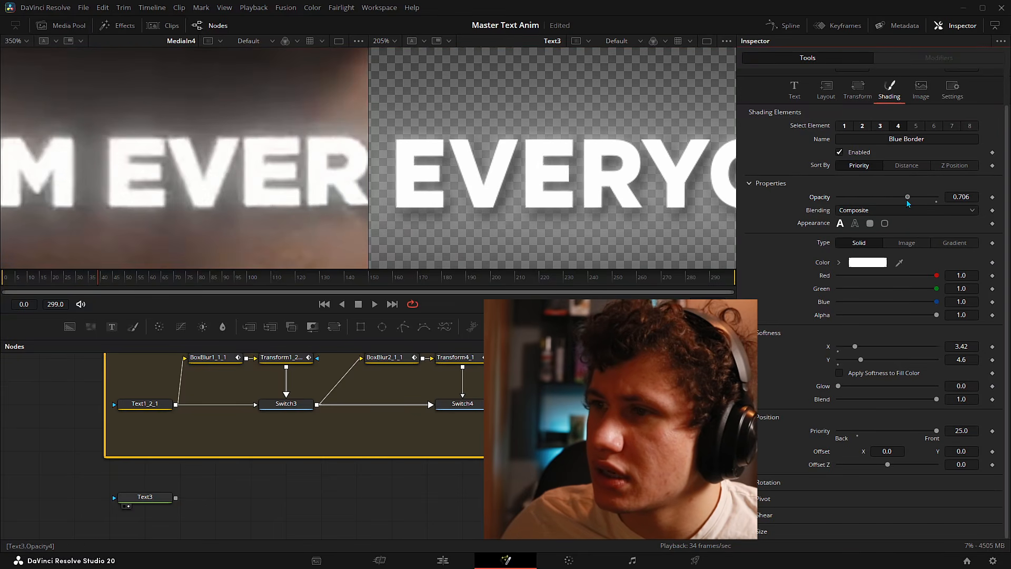
{"action": "mouse_move", "coordinate": [855, 346]}
{"action": "left_mouse_down"}
{"action": "mouse_move", "coordinate": [840, 347]}
{"action": "mouse_move", "coordinate": [849, 346]}
{"action": "mouse_move", "coordinate": [840, 362]}
{"action": "mouse_move", "coordinate": [855, 362]}
{"action": "left_mouse_up"}
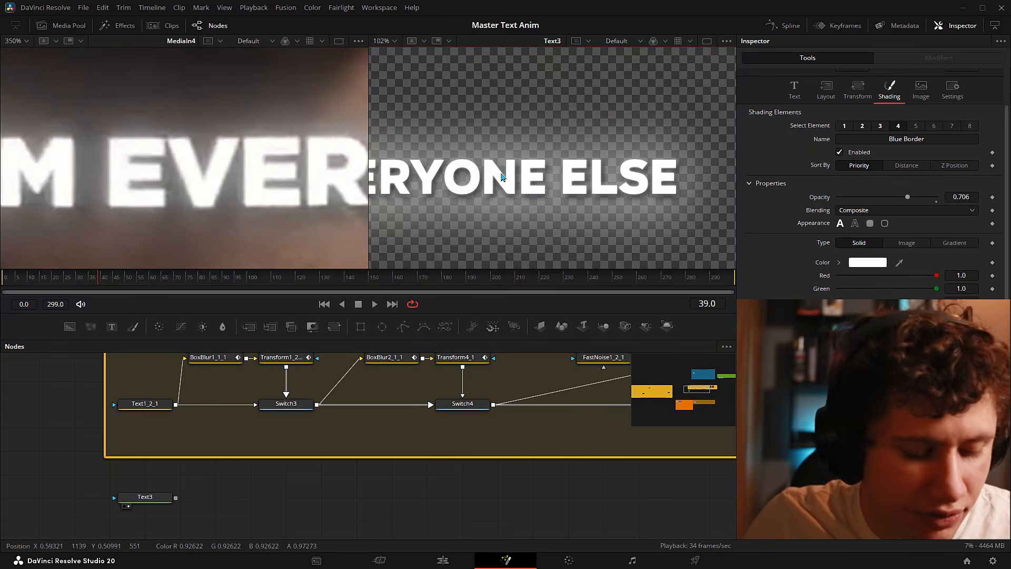
- Survey the Underlay1 node tree and show only the final output in a single viewer
{"action": "key", "text": "ctrl+f"}
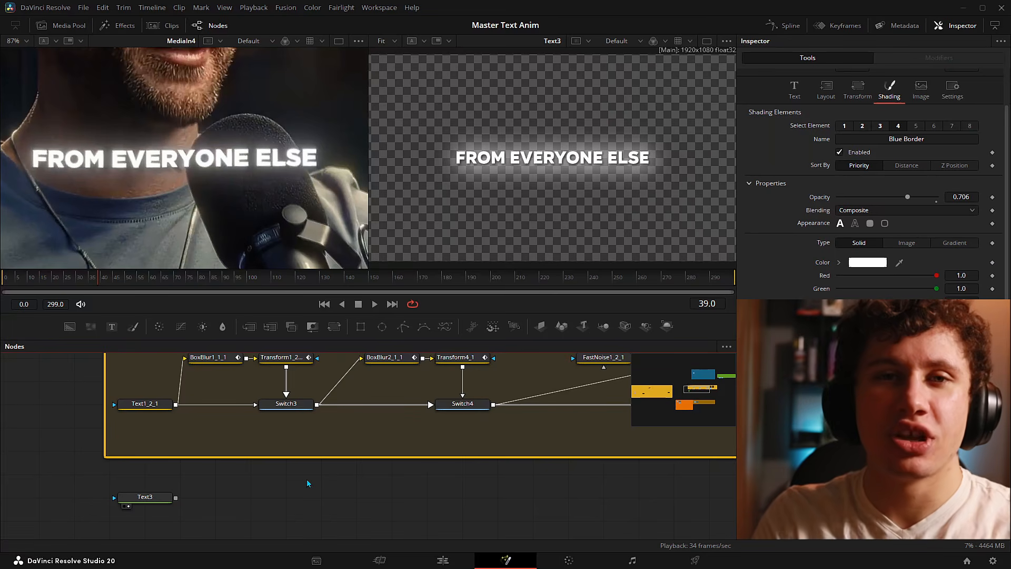
{"action": "left_click_drag", "start_coordinate": [701, 481], "coordinate": [396, 456]}
{"action": "scroll", "coordinate": [588, 510], "scroll_direction": "down", "scroll_amount": 3}
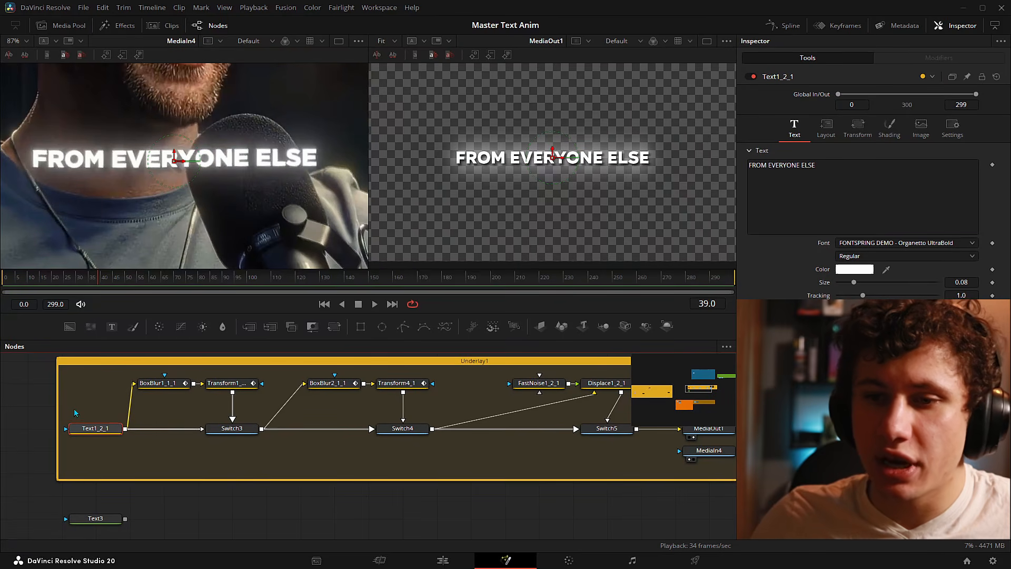
{"action": "left_click_drag", "start_coordinate": [90, 406], "coordinate": [115, 408]}
{"action": "left_click_drag", "start_coordinate": [278, 449], "coordinate": [176, 468]}
{"action": "left_click_drag", "start_coordinate": [42, 374], "coordinate": [219, 398]}
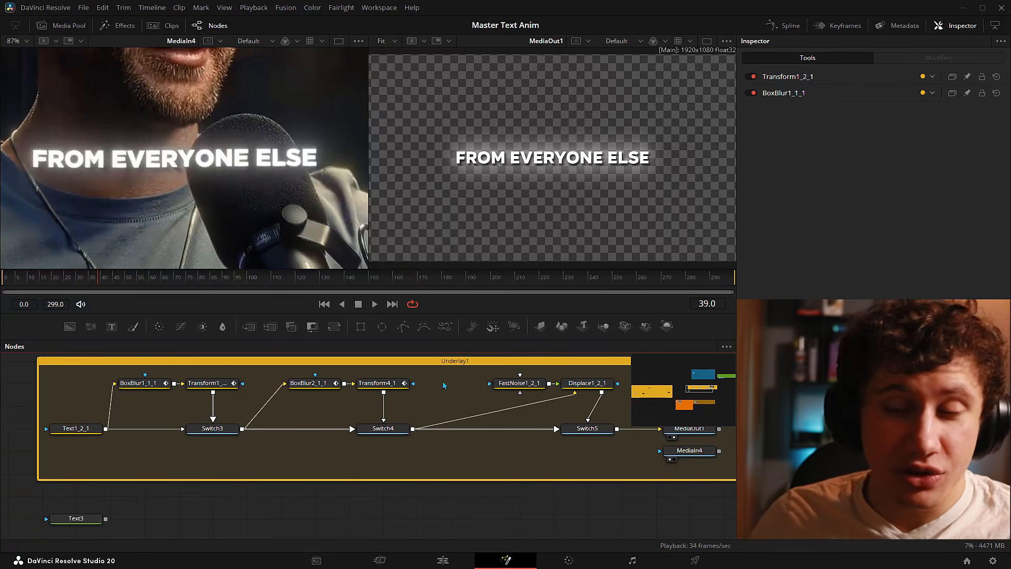
{"action": "left_click_drag", "start_coordinate": [402, 445], "coordinate": [291, 458]}
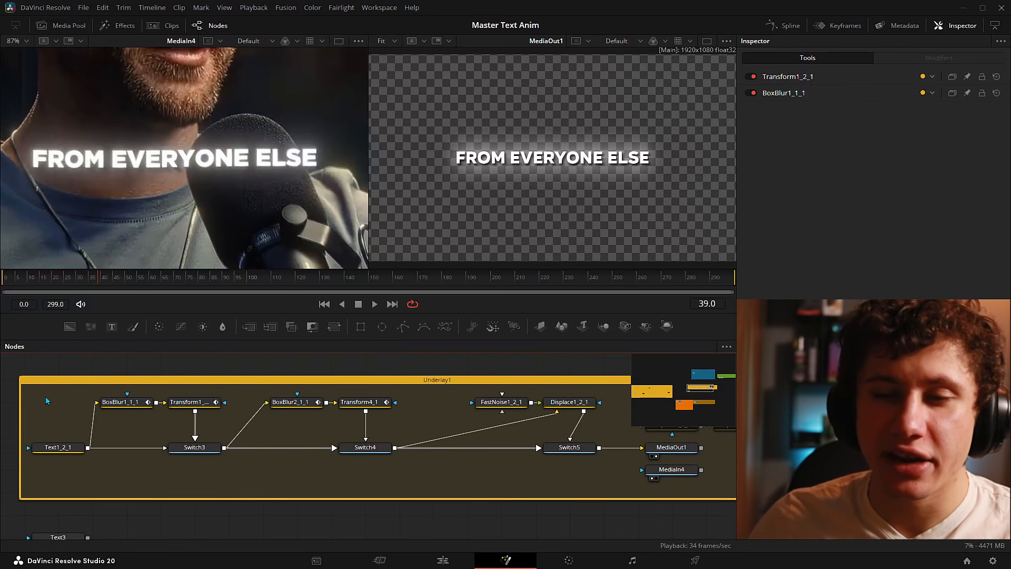
{"action": "left_click_drag", "start_coordinate": [45, 396], "coordinate": [611, 472]}
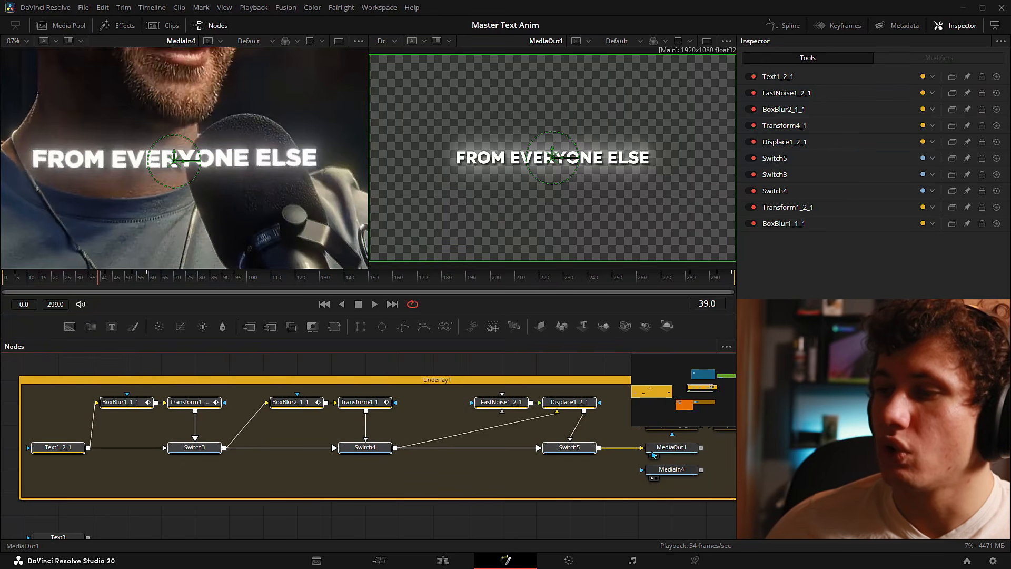
{"action": "left_click", "coordinate": [707, 43]}
- Select Switch5, Switch4 and Switch3 and pin their controls in the Inspector
{"action": "left_click", "coordinate": [575, 449]}
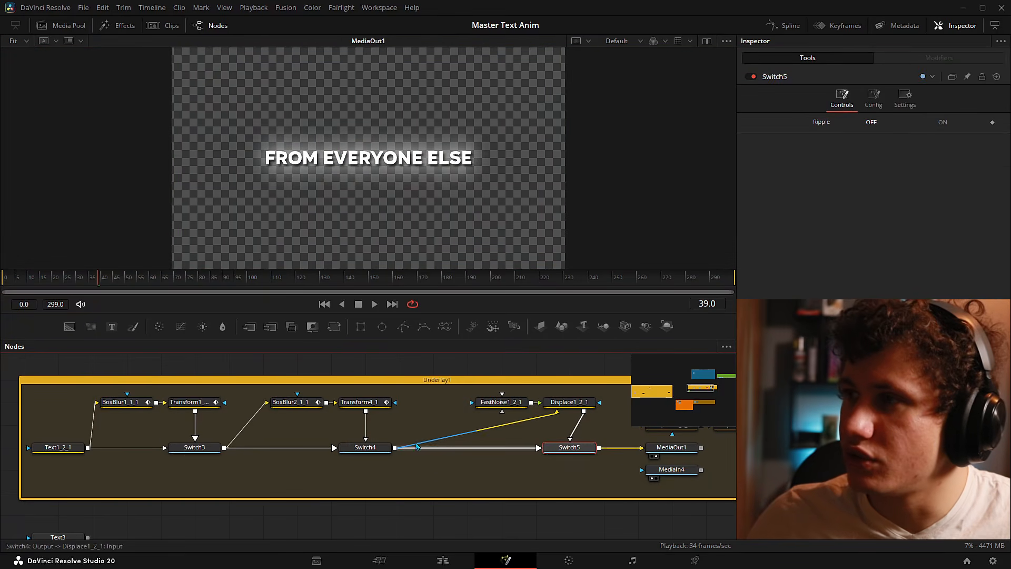
{"action": "left_click", "coordinate": [363, 448], "text": "ctrl"}
{"action": "left_click", "coordinate": [194, 448], "text": "ctrl"}
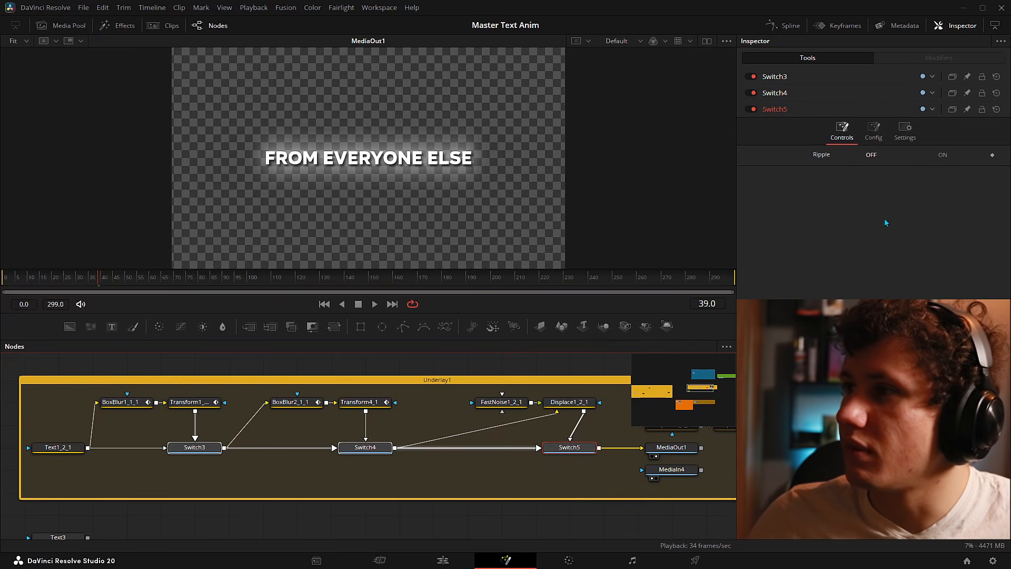
{"action": "left_click", "coordinate": [968, 109]}
{"action": "left_click", "coordinate": [968, 93]}
{"action": "left_click", "coordinate": [968, 77]}
{"action": "left_click", "coordinate": [835, 94]}
{"action": "left_click", "coordinate": [845, 77]}
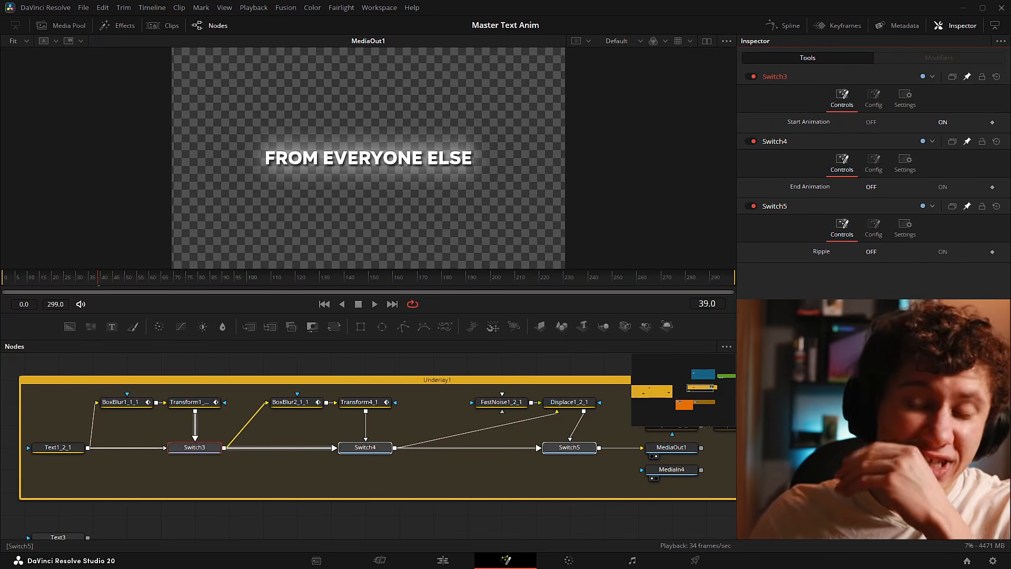
- Select both BoxBlur nodes and collapse BoxBlur1_1_1's controls
{"action": "left_click", "coordinate": [125, 402]}
{"action": "left_click", "coordinate": [293, 403], "text": "ctrl"}
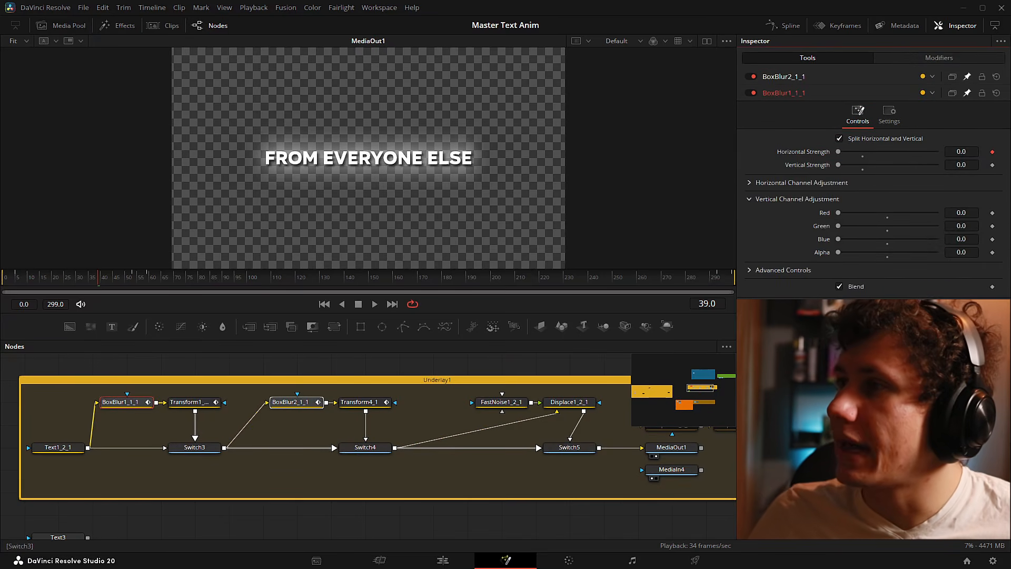
{"action": "left_click", "coordinate": [862, 89]}
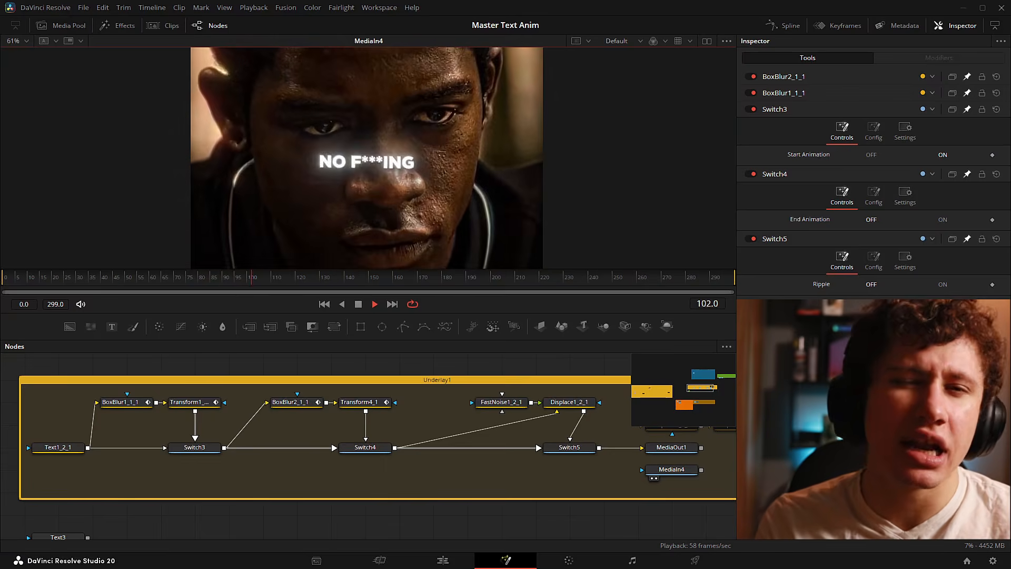
- Play the caption animation and scrub near its end with Switch5 selected
{"action": "key", "text": "space"}
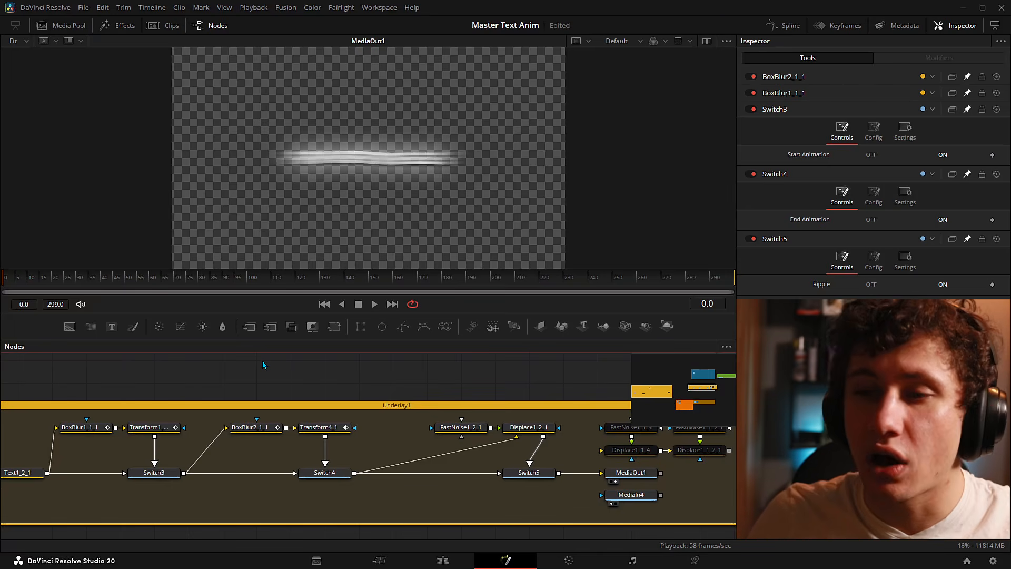
{"action": "key", "text": "space"}
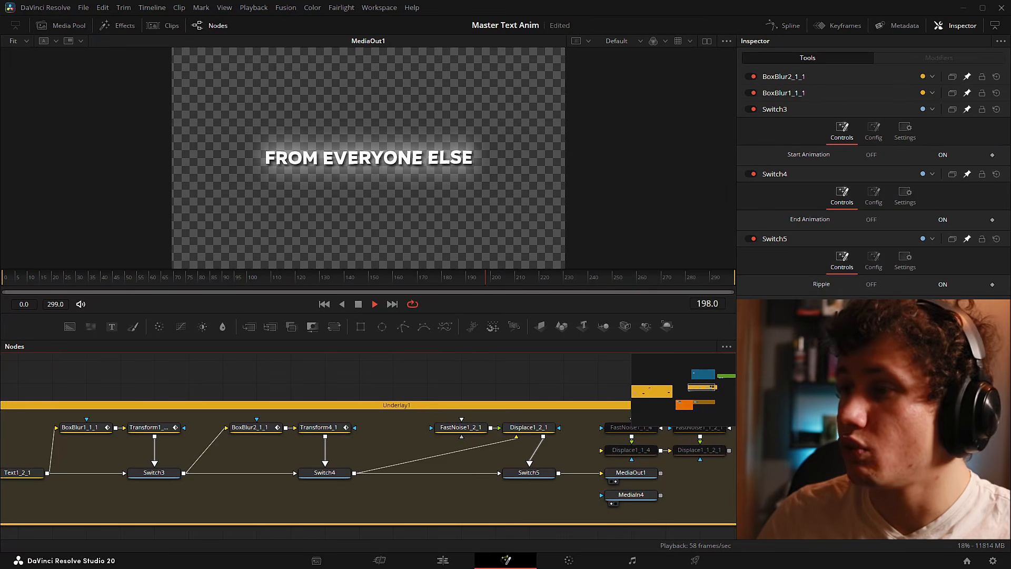
{"action": "left_click", "coordinate": [511, 474]}
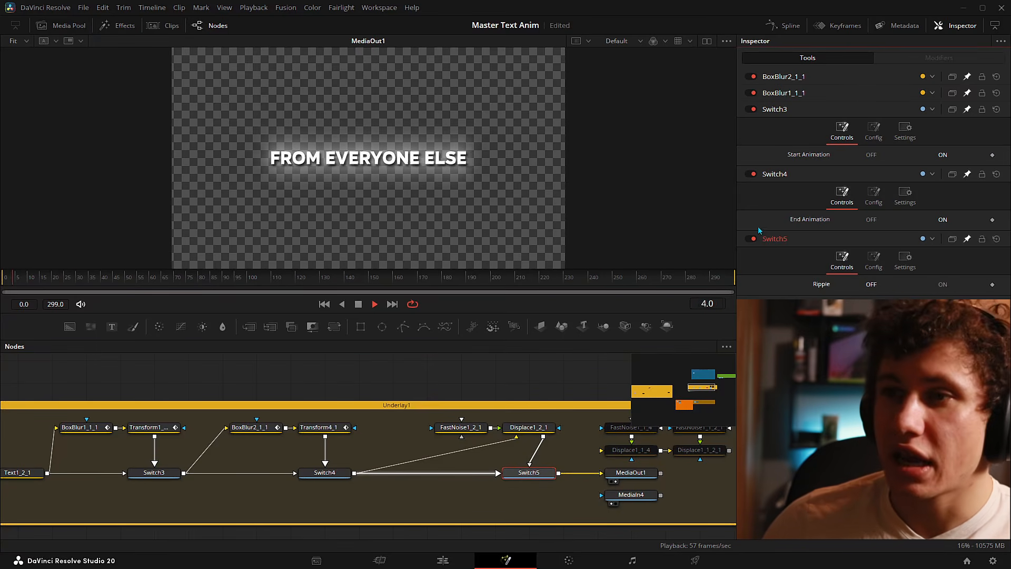
{"action": "mouse_move", "coordinate": [640, 280]}
{"action": "left_mouse_down"}
{"action": "mouse_move", "coordinate": [589, 283]}
{"action": "mouse_move", "coordinate": [657, 284]}
{"action": "left_mouse_up"}
{"action": "key", "text": "space"}
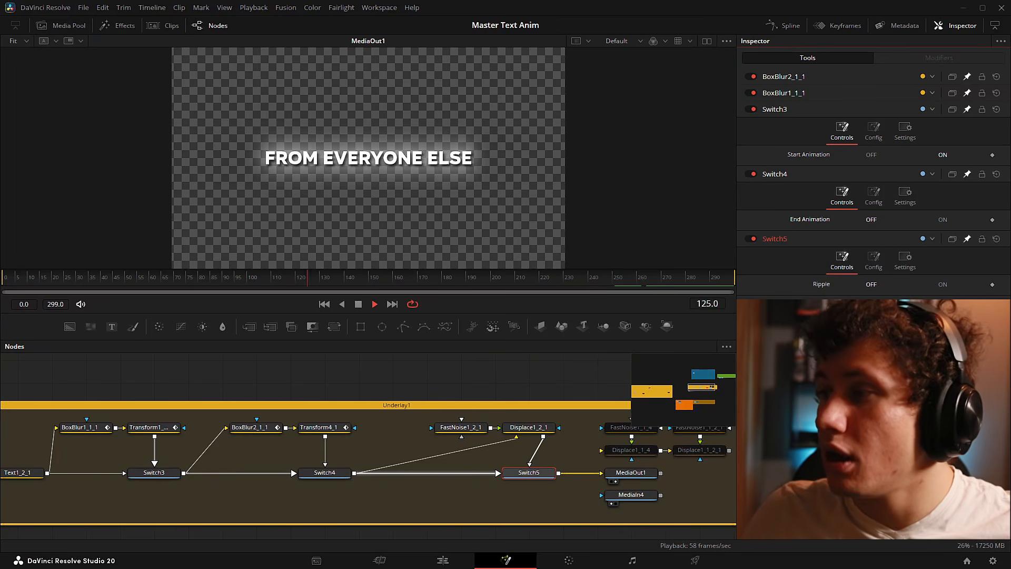
- Replay from frame 0, check around frame 212 and the end, and set Switch3's Start Animation ON
{"action": "left_click_drag", "start_coordinate": [121, 285], "coordinate": [2, 287]}
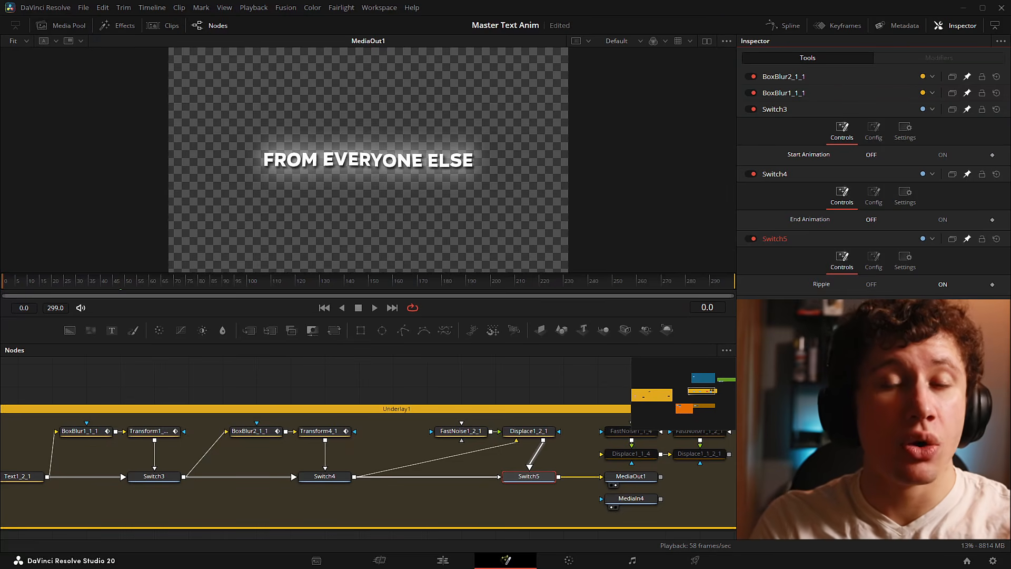
{"action": "key", "text": "space"}
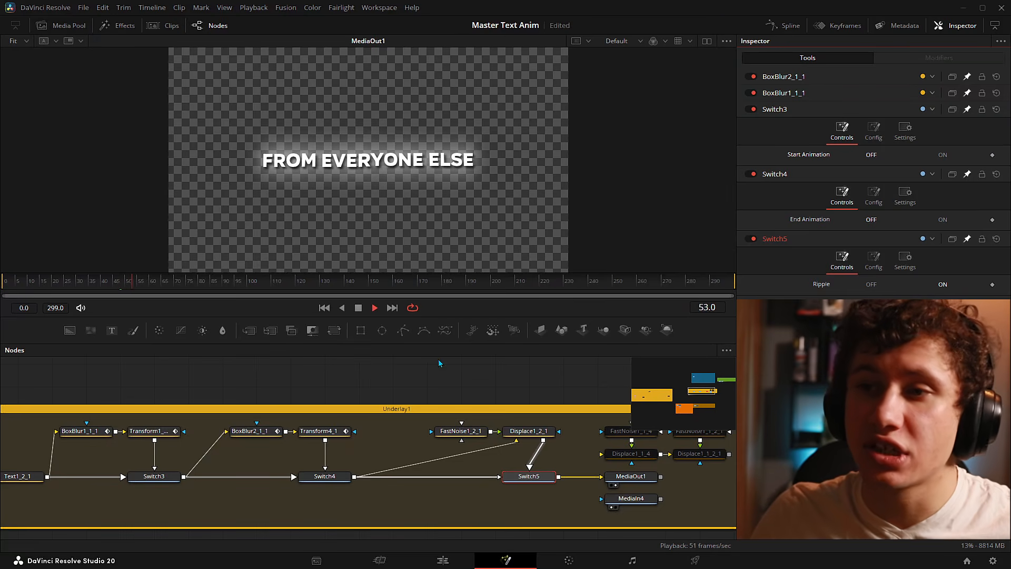
{"action": "left_click", "coordinate": [525, 285]}
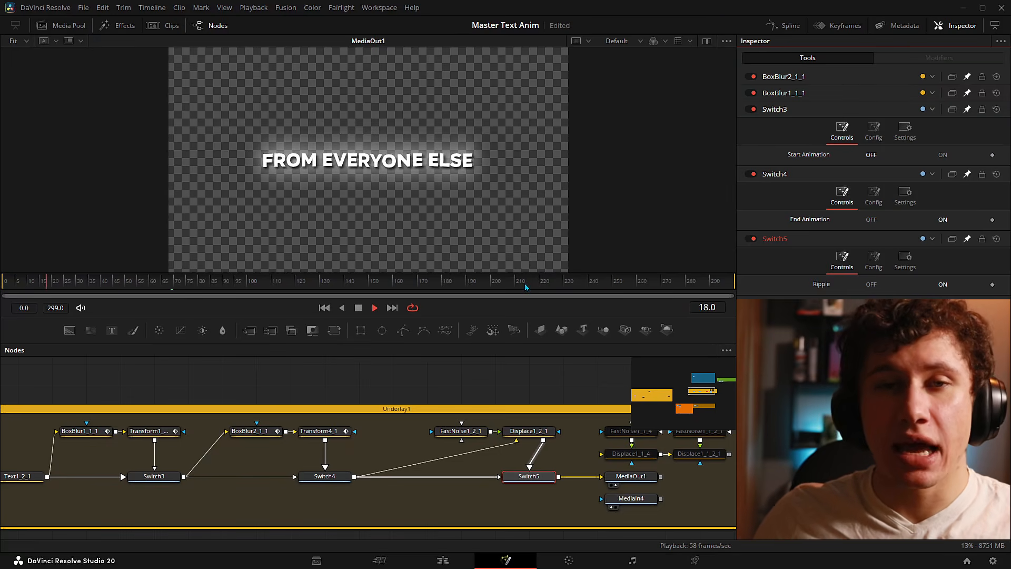
{"action": "left_click", "coordinate": [637, 287]}
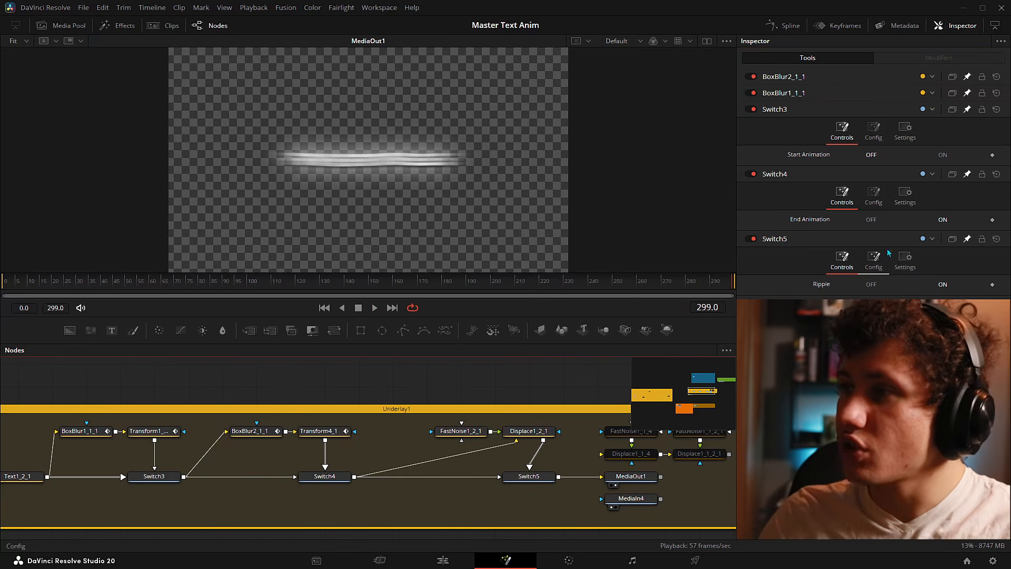
{"action": "left_click", "coordinate": [944, 157]}
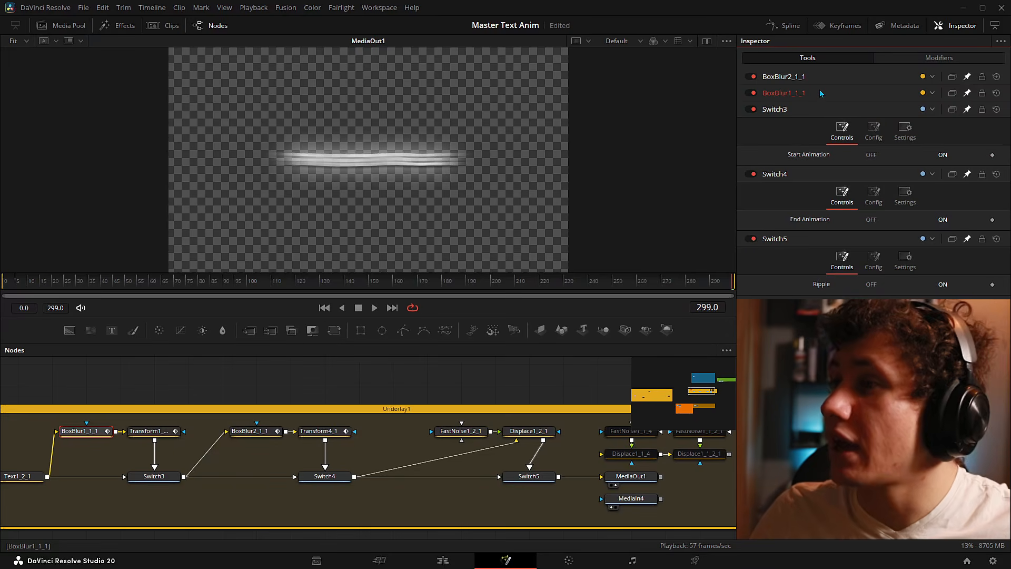
- Expand BoxBlur1_1_1 and BoxBlur2_1_1 strength settings in the Inspector and play the caption
{"action": "left_click", "coordinate": [820, 95]}
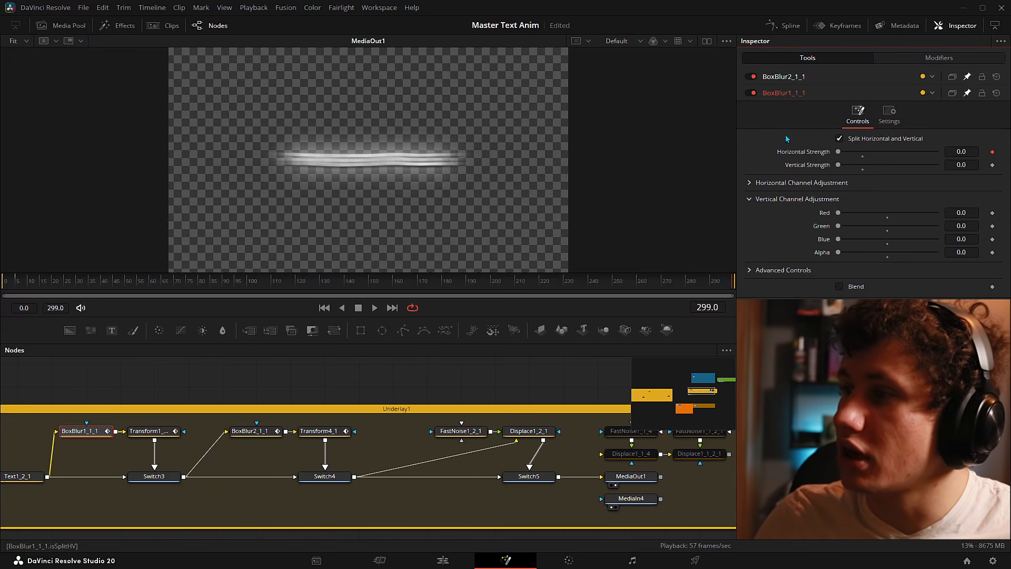
{"action": "left_click", "coordinate": [813, 79]}
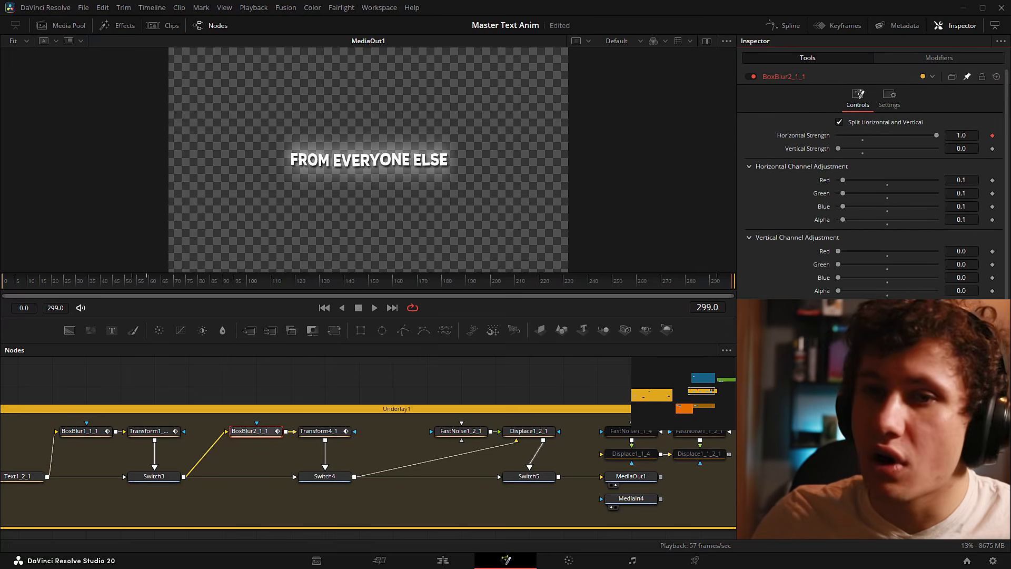
{"action": "key", "text": "space"}
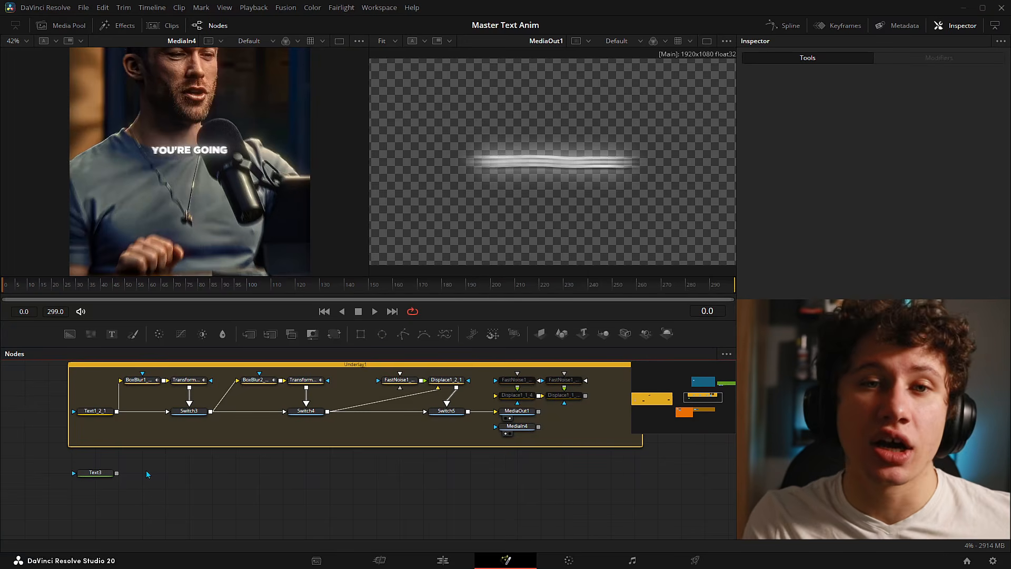
- Add a Box Blur (BoxBlur3) fed by Text3 and view it in the right viewer
{"action": "key", "text": "shift+space"}
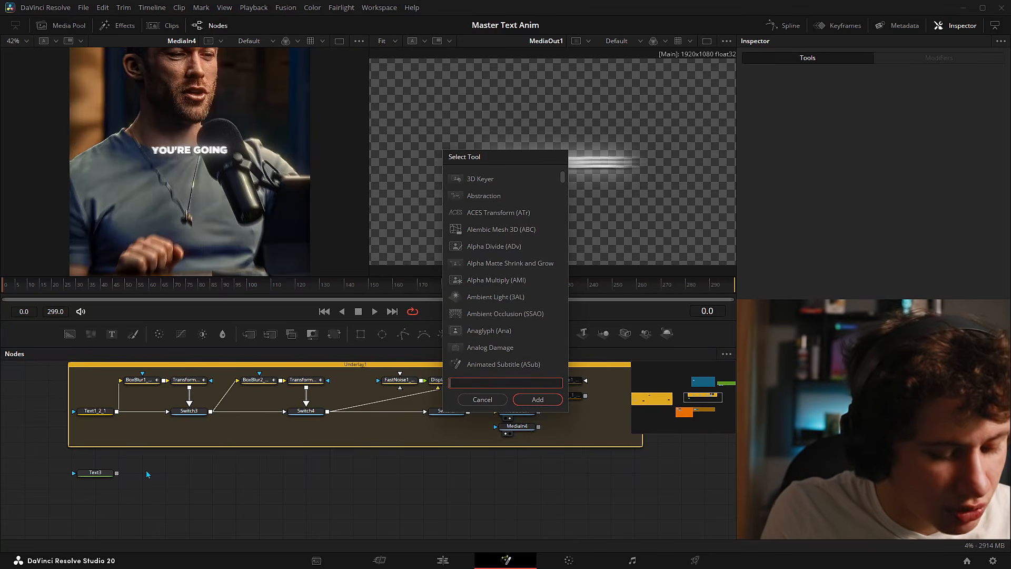
{"action": "type", "text": "box"}
{"action": "key", "text": "Return"}
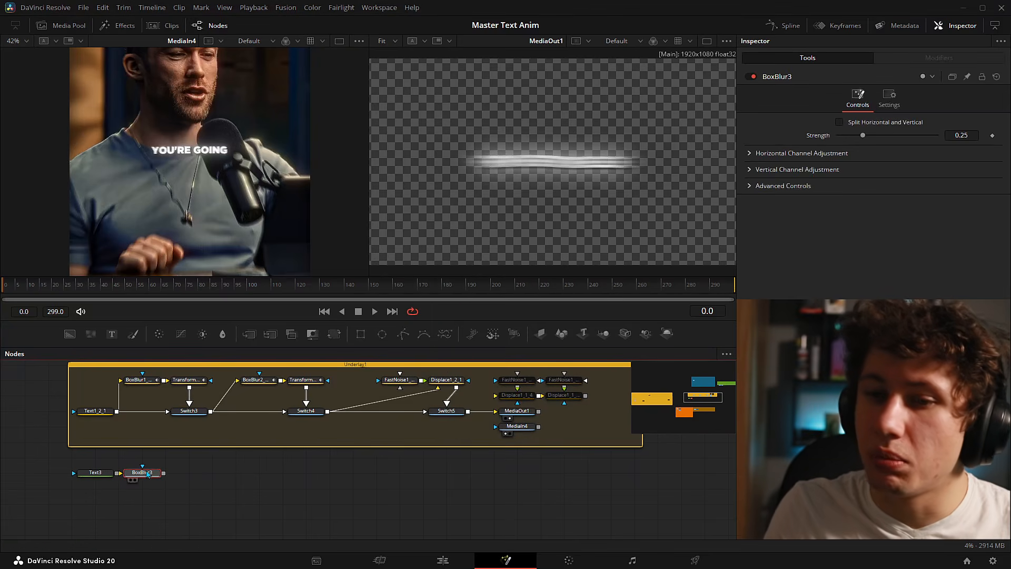
{"action": "scroll", "coordinate": [148, 473], "scroll_direction": "up", "scroll_amount": 2}
{"action": "left_click_drag", "start_coordinate": [106, 473], "coordinate": [114, 469]}
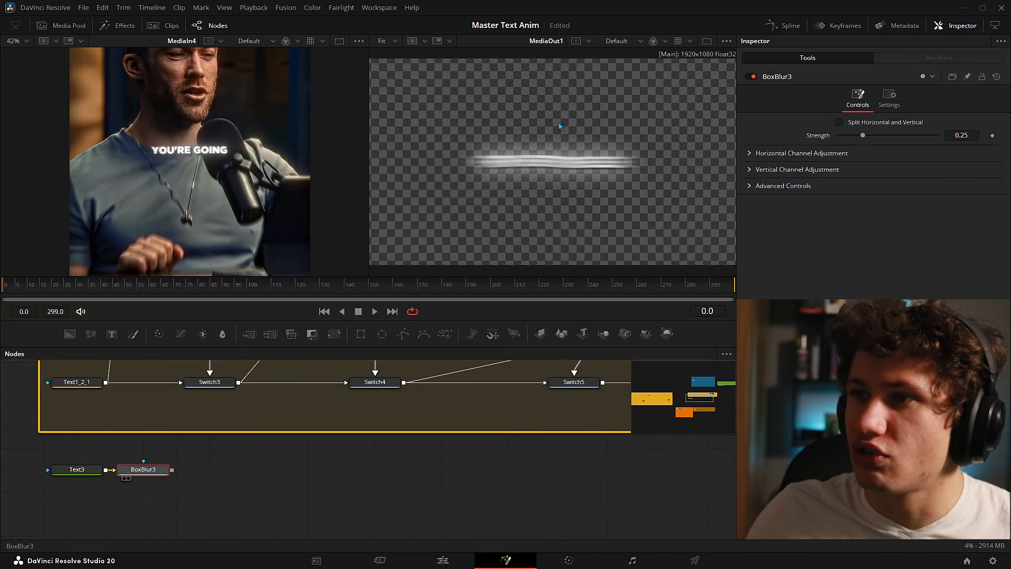
{"action": "key", "text": "2"}
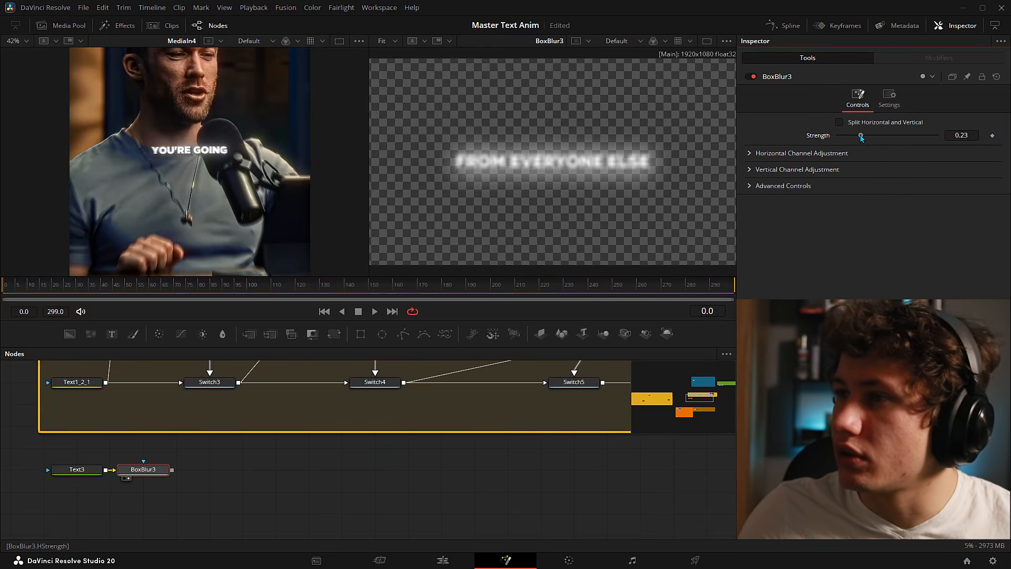
- Set BoxBlur3 strength to 0 and enable Split Horizontal and Vertical, leaving Vertical Strength at 0.0
{"action": "left_click_drag", "start_coordinate": [863, 135], "coordinate": [803, 147]}
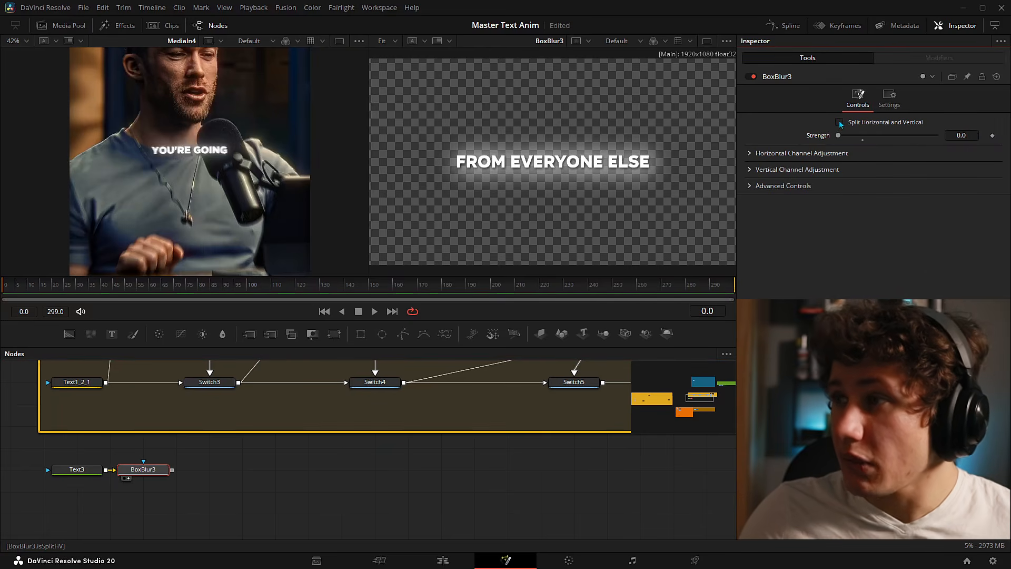
{"action": "left_click", "coordinate": [841, 123]}
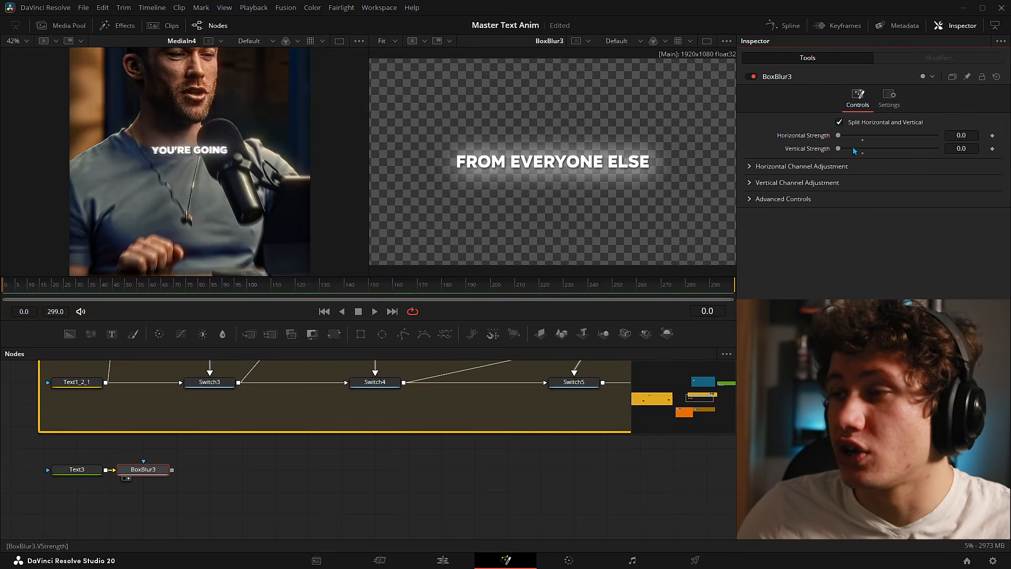
{"action": "left_click_drag", "start_coordinate": [839, 149], "coordinate": [803, 147]}
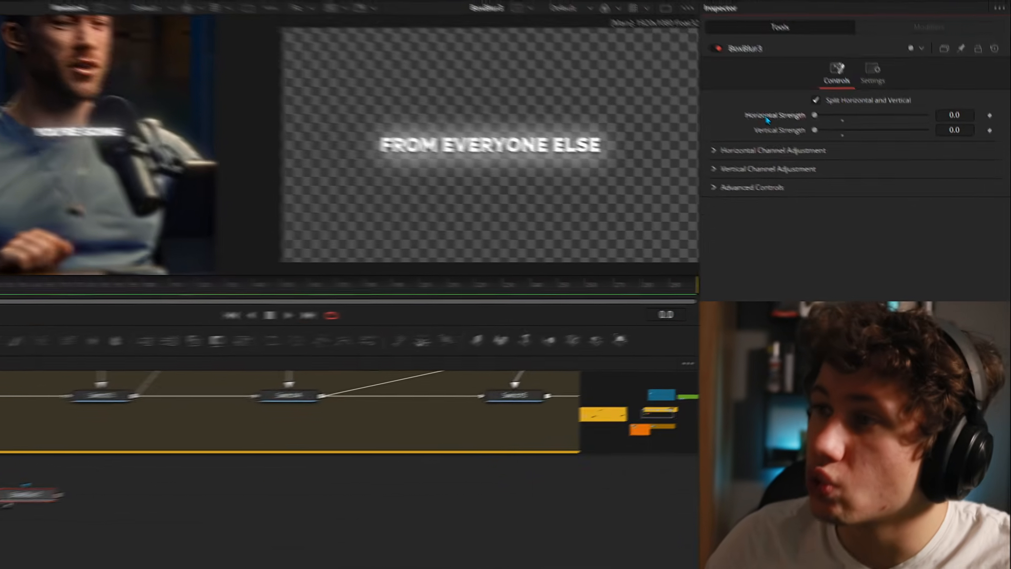
- Modify BoxBlur3's Horizontal Strength with Anim Curves and show its settings in the Modifiers tab
{"action": "right_click", "coordinate": [790, 135]}
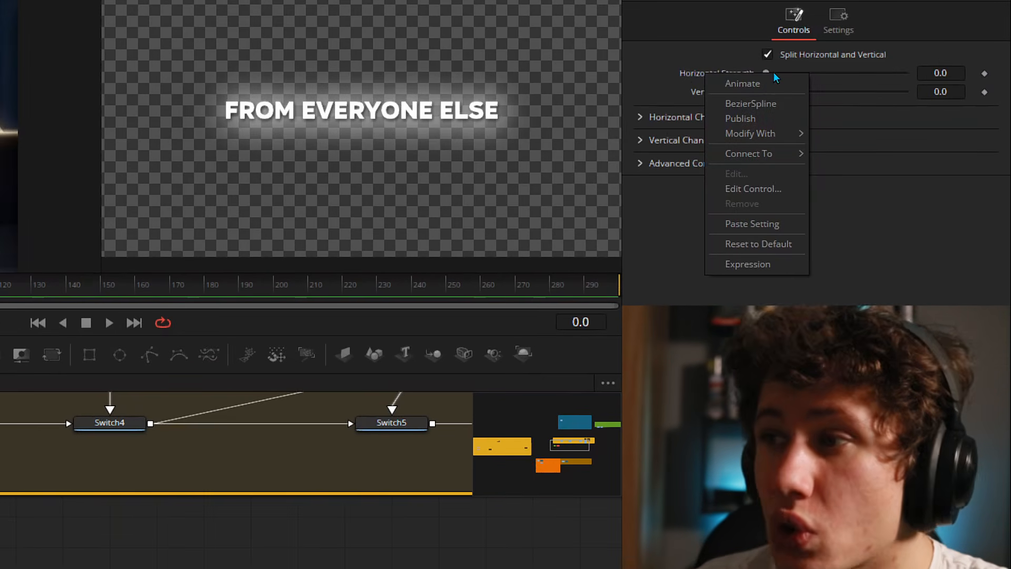
{"action": "mouse_move", "coordinate": [718, 137]}
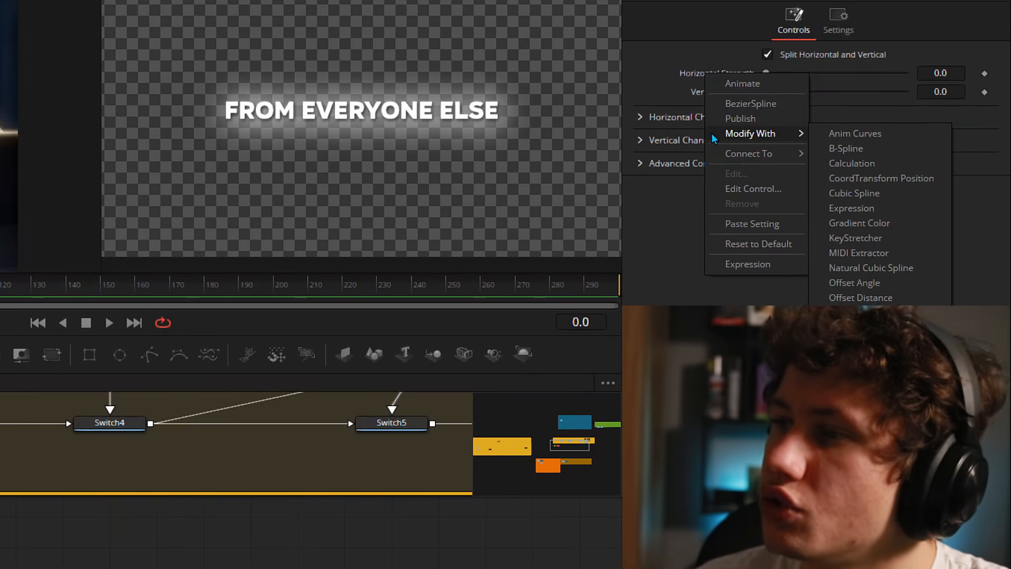
{"action": "left_click", "coordinate": [894, 136]}
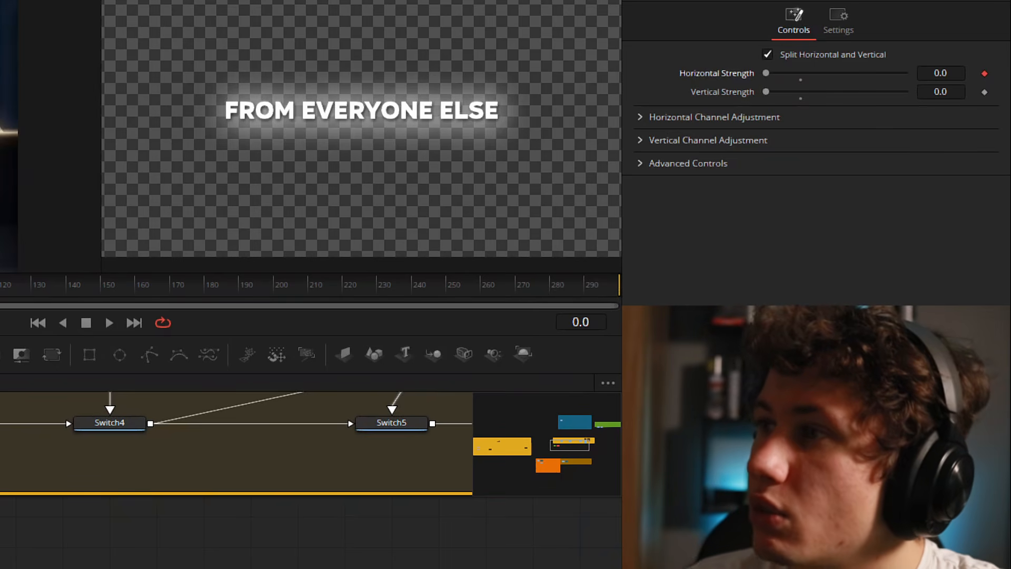
{"action": "left_click", "coordinate": [914, 0]}
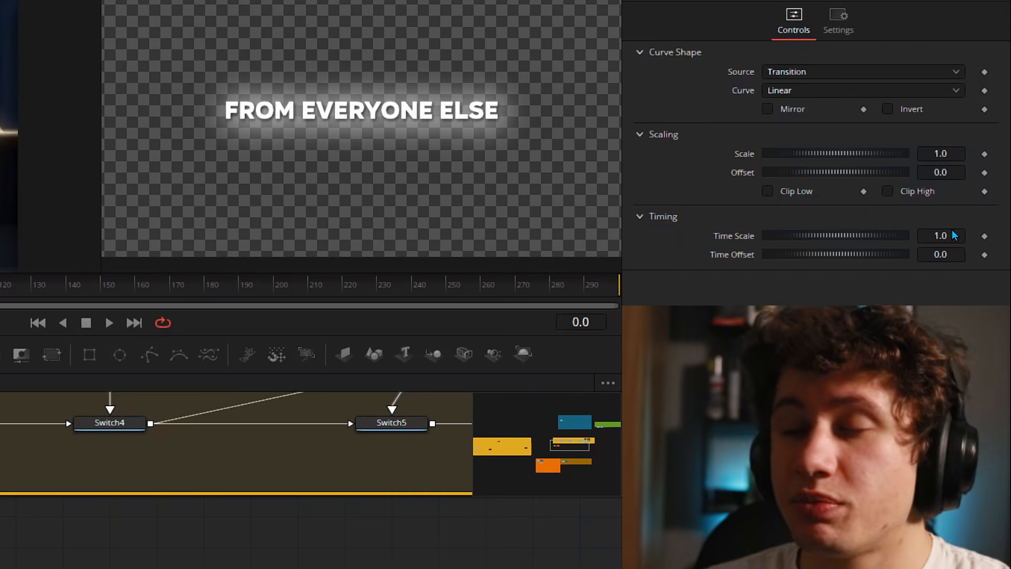
- Add an expression to the Anim Curves Time Scale value
{"action": "right_click", "coordinate": [733, 236]}
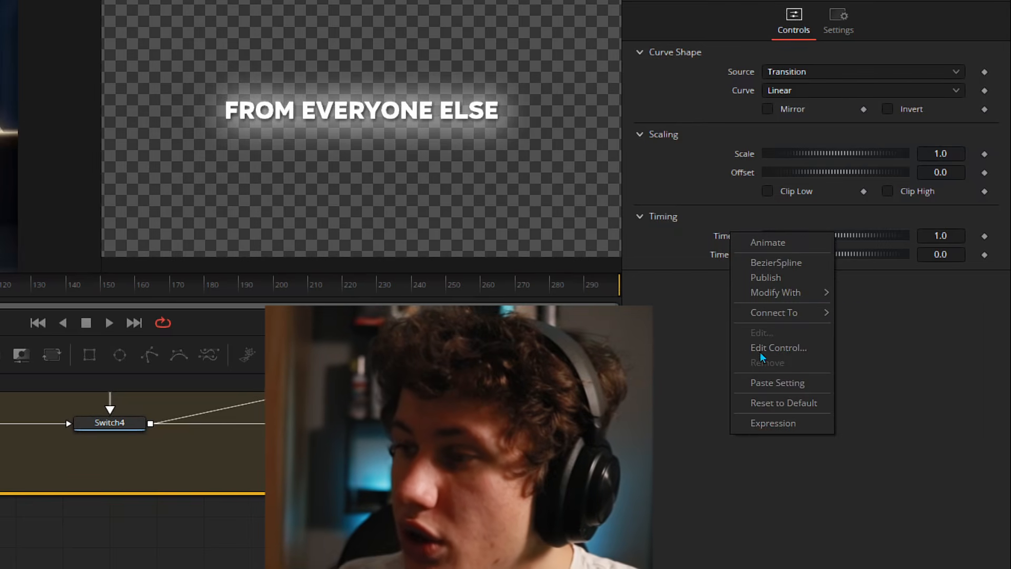
{"action": "left_click", "coordinate": [753, 423]}
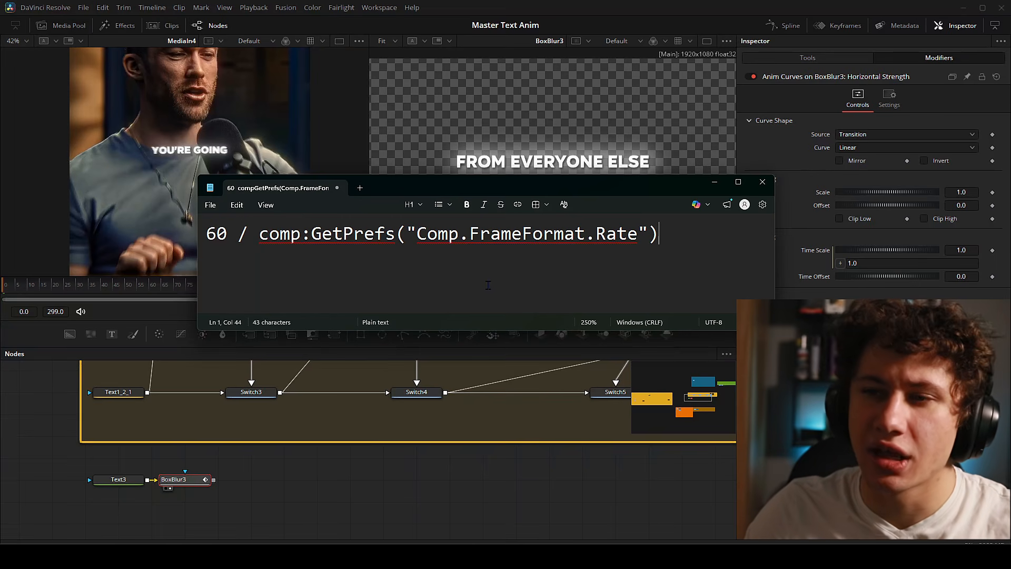
- Highlight the 60, comp:, GetPrefs and Comp.FrameFormat.Rate parts of the expression in Notepad
{"action": "left_click", "coordinate": [229, 235]}
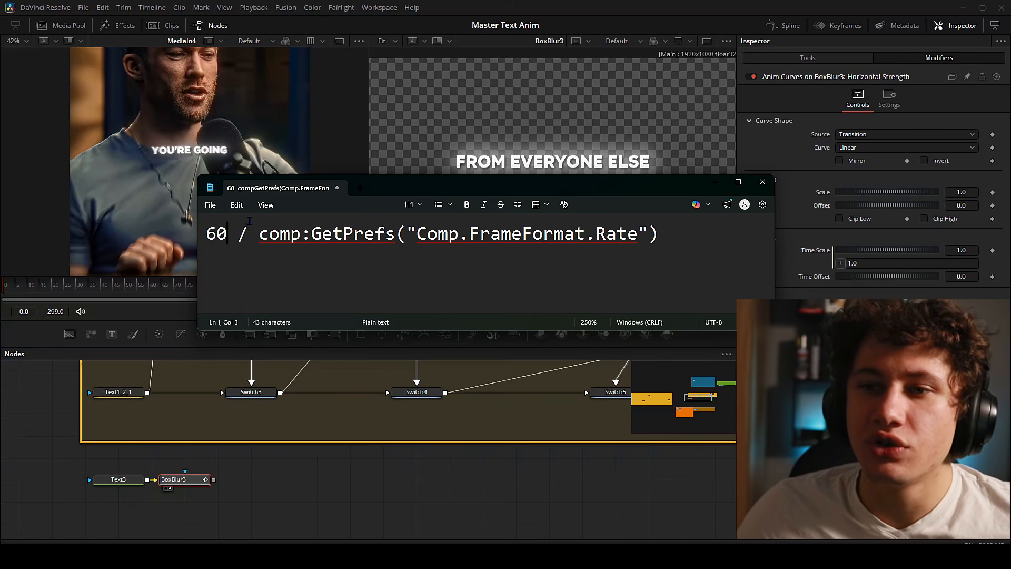
{"action": "left_click_drag", "start_coordinate": [260, 233], "coordinate": [659, 237]}
{"action": "left_click", "coordinate": [501, 263]}
{"action": "left_click_drag", "start_coordinate": [259, 234], "coordinate": [396, 233]}
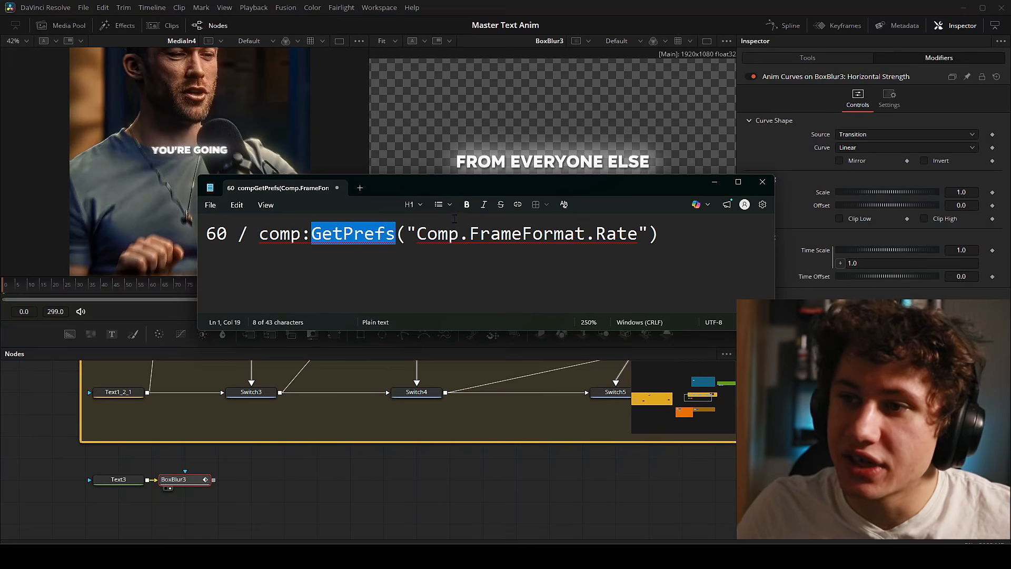
{"action": "left_click_drag", "start_coordinate": [418, 233], "coordinate": [638, 233]}
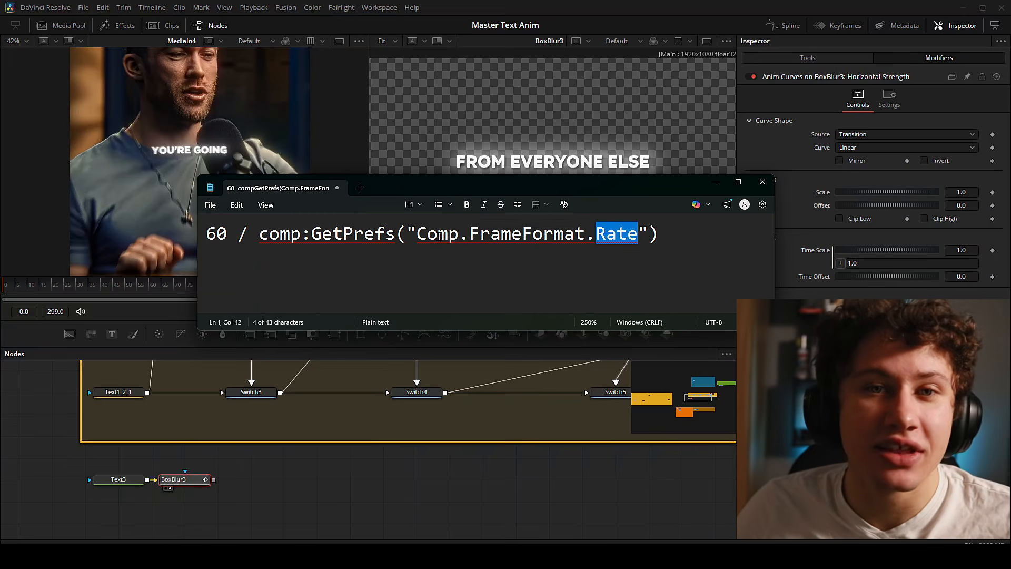
{"action": "double_click", "coordinate": [210, 233]}
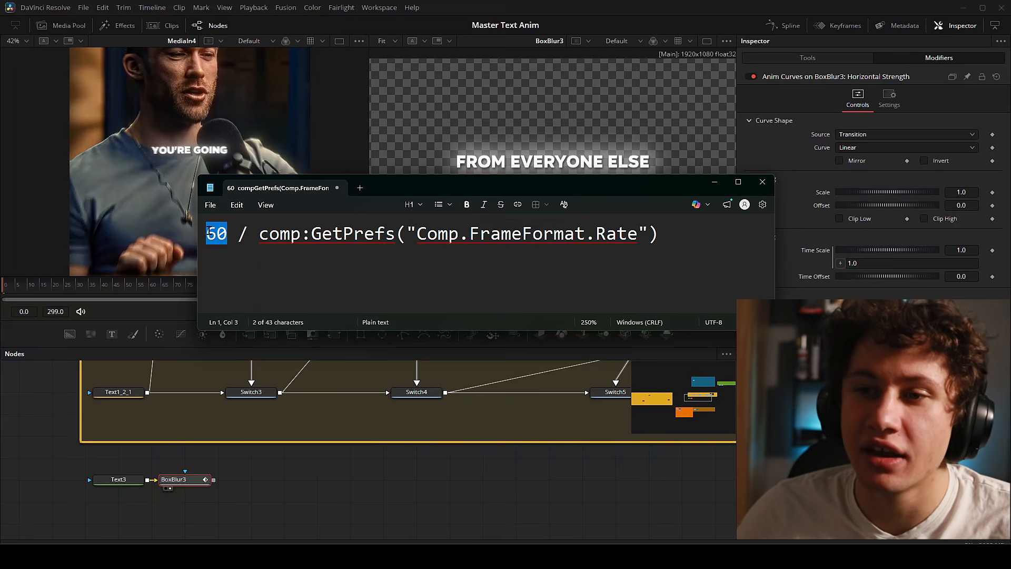
{"action": "left_click_drag", "start_coordinate": [260, 233], "coordinate": [394, 234]}
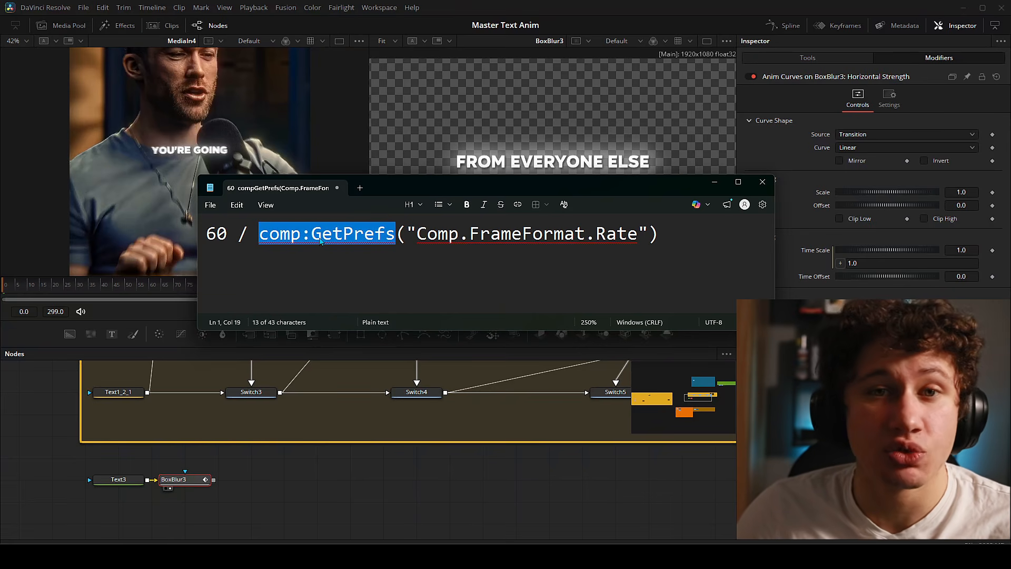
{"action": "left_click_drag", "start_coordinate": [417, 233], "coordinate": [639, 233]}
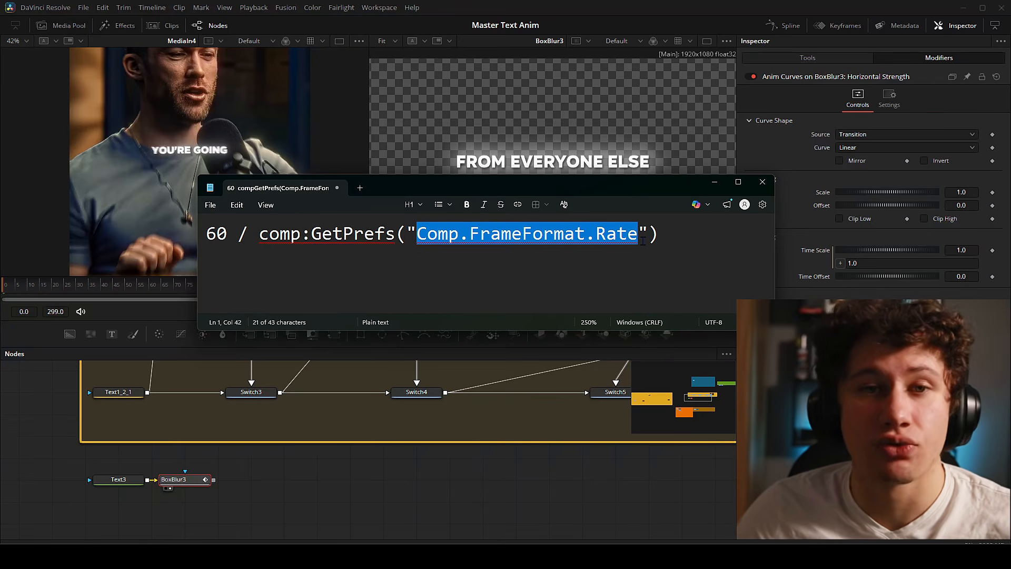
- Highlight the whole comp:GetPrefs call, then commit the expression as the Time Scale value
{"action": "left_click", "coordinate": [642, 237]}
{"action": "left_click_drag", "start_coordinate": [259, 234], "coordinate": [658, 235]}
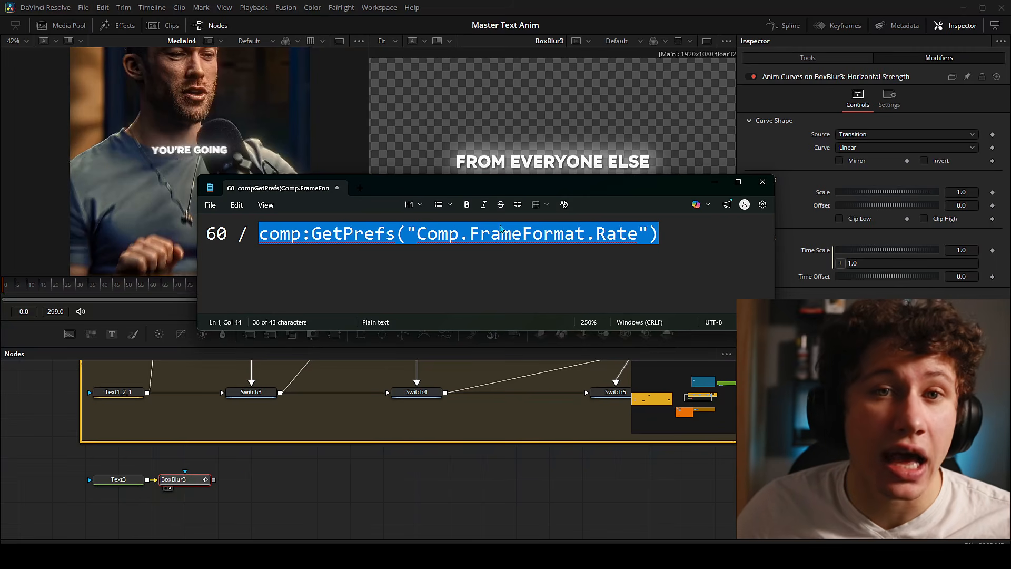
{"action": "left_click", "coordinate": [292, 234]}
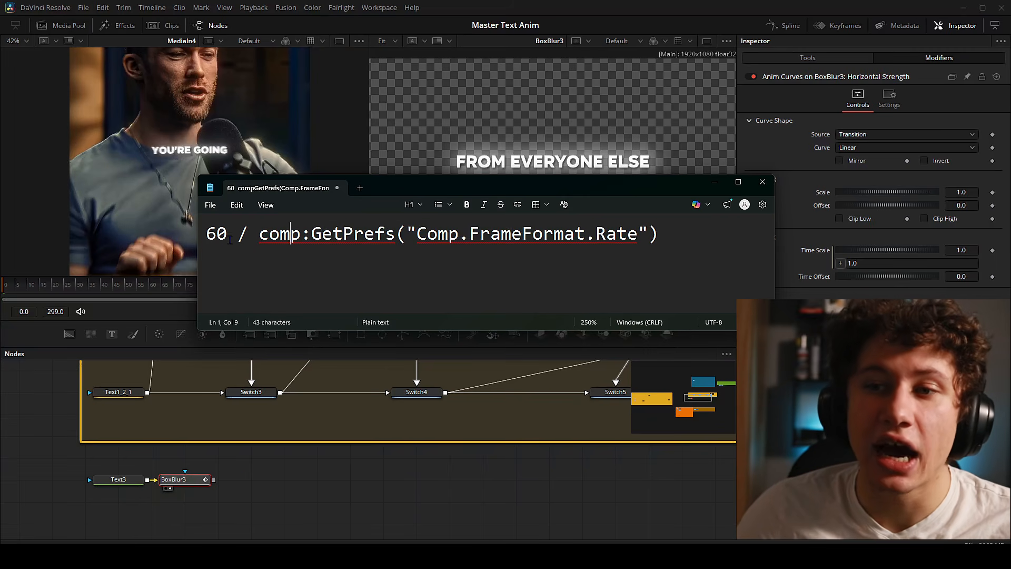
{"action": "left_click_drag", "start_coordinate": [660, 234], "coordinate": [206, 234]}
{"action": "left_click", "coordinate": [325, 279]}
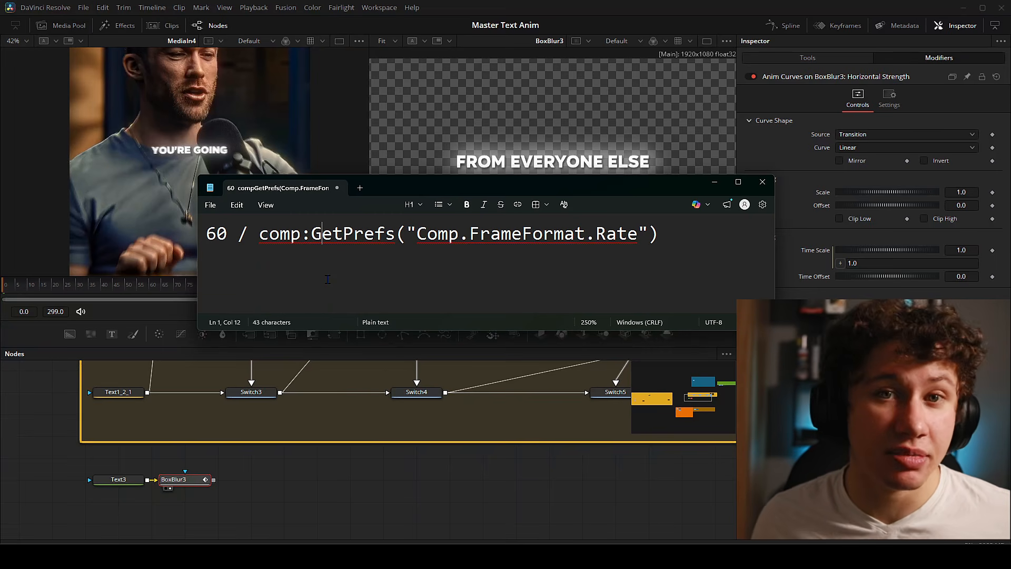
{"action": "key", "text": "End"}
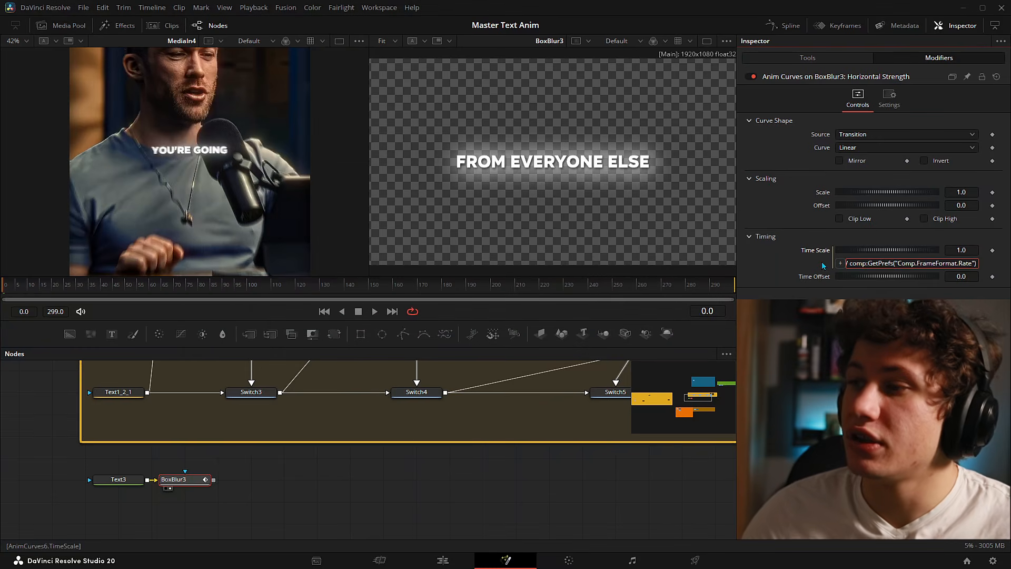
{"action": "key", "text": "Return"}
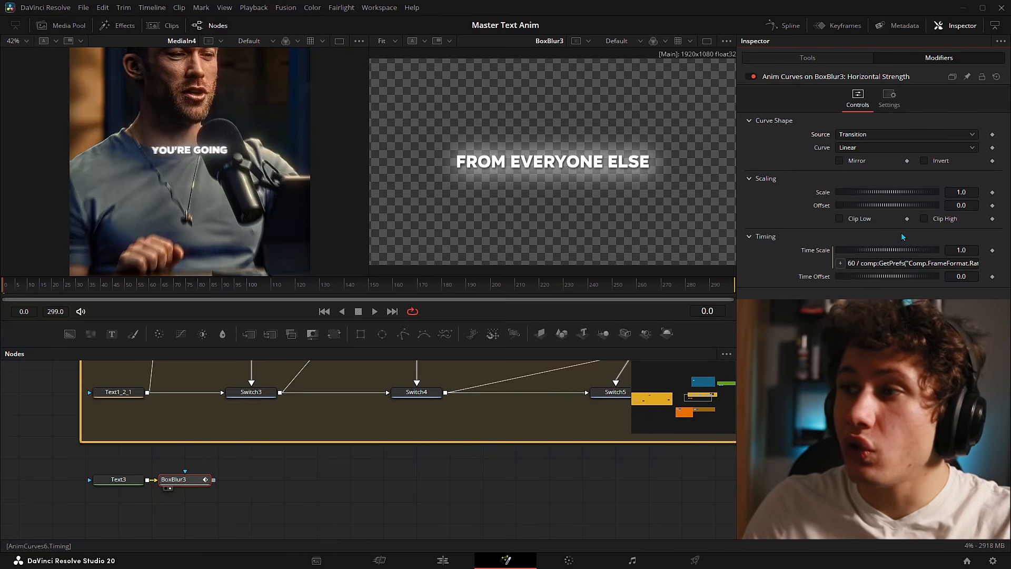
- Try Transition and Custom, then set the Anim Curves Source to Duration
{"action": "left_click", "coordinate": [809, 60]}
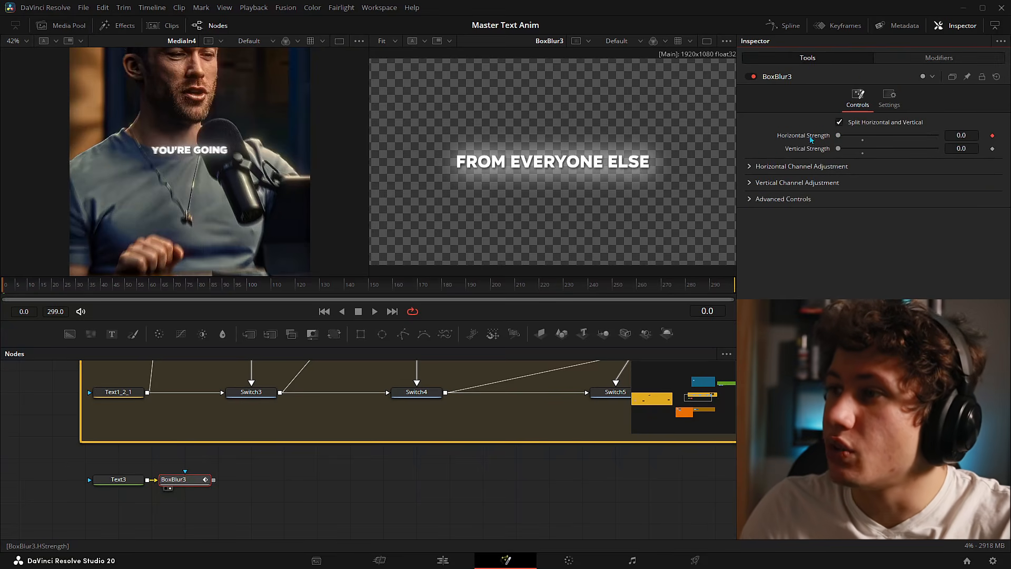
{"action": "left_click", "coordinate": [909, 56]}
{"action": "left_click", "coordinate": [890, 135]}
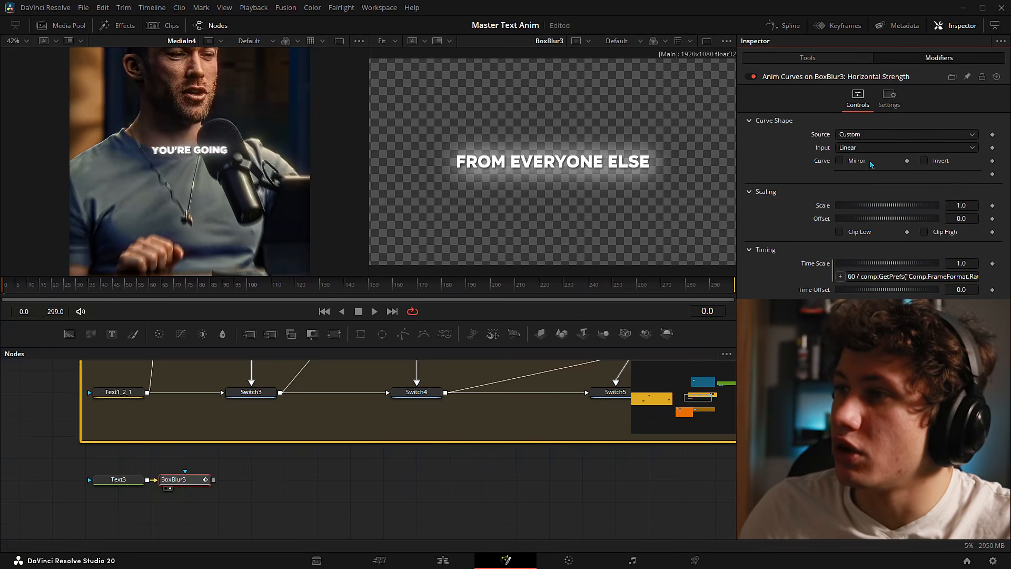
{"action": "left_click", "coordinate": [870, 160]}
{"action": "left_click", "coordinate": [868, 133]}
{"action": "left_click", "coordinate": [866, 170]}
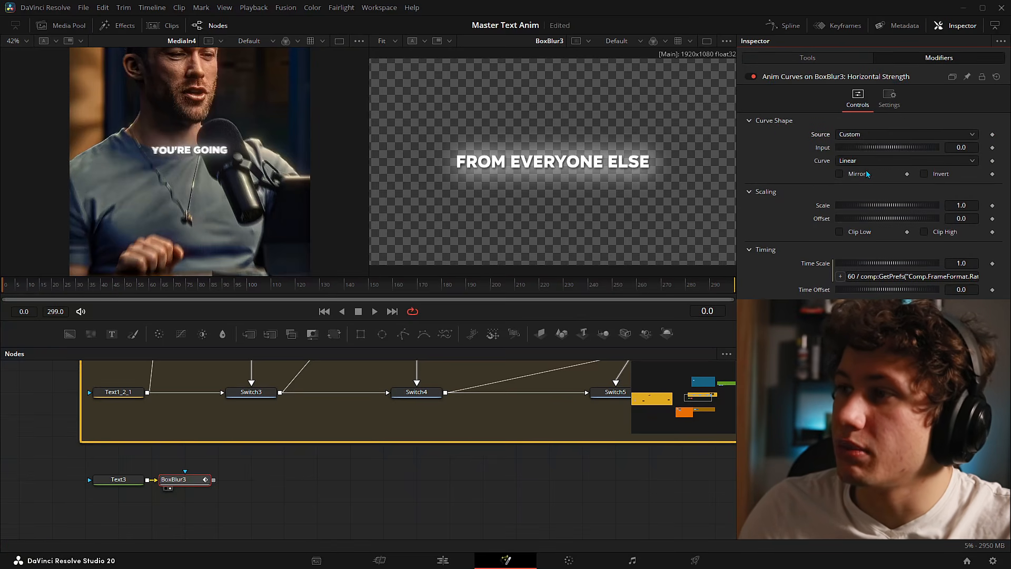
{"action": "left_click", "coordinate": [873, 135]}
{"action": "left_click", "coordinate": [879, 148]}
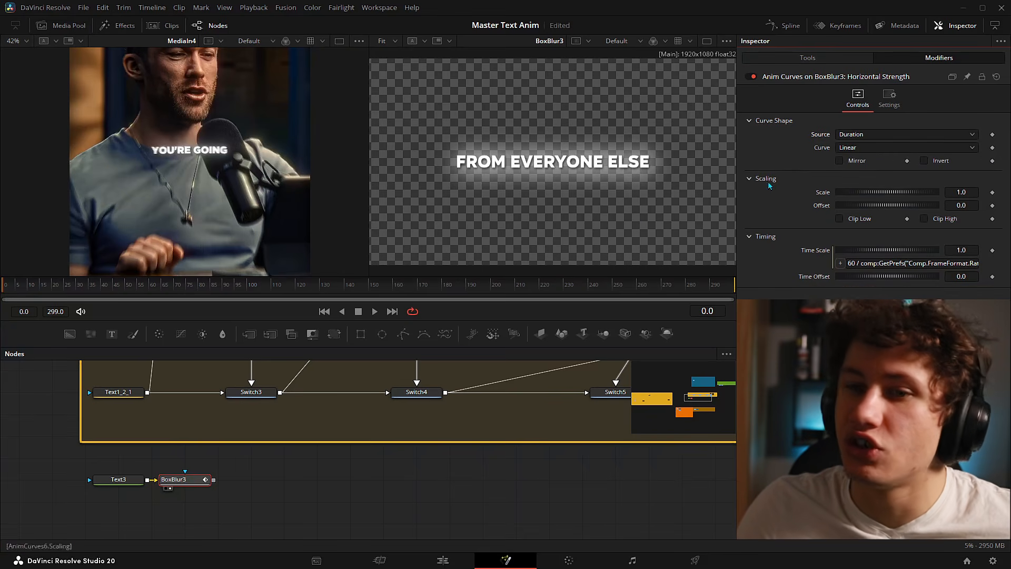
- Scrub the timeline to confirm Horizontal Strength ramps toward 1.0 by frame 299, then reopen the Source list
{"action": "left_click", "coordinate": [10, 288]}
{"action": "left_click_drag", "start_coordinate": [11, 288], "coordinate": [333, 289]}
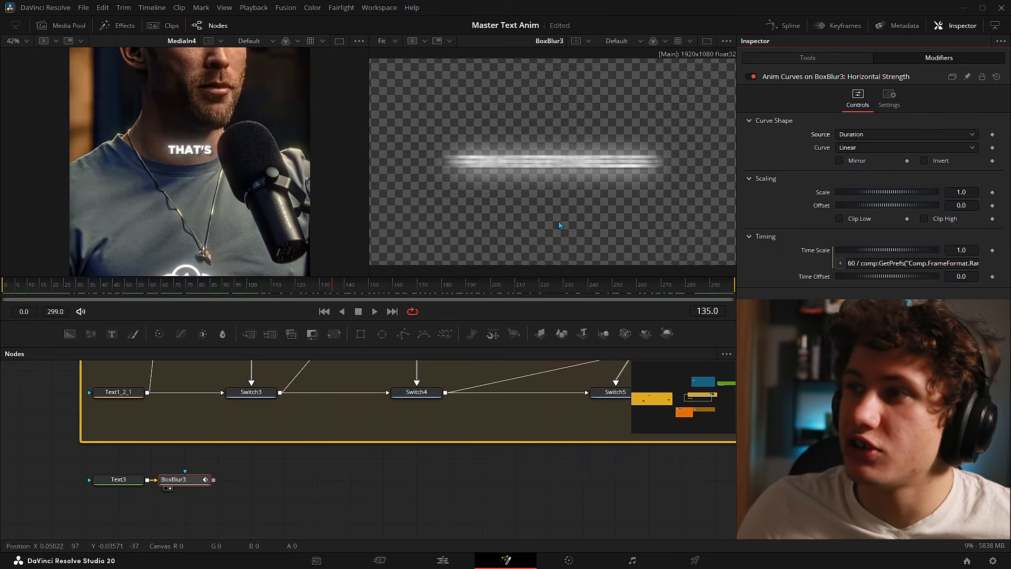
{"action": "left_click", "coordinate": [794, 54]}
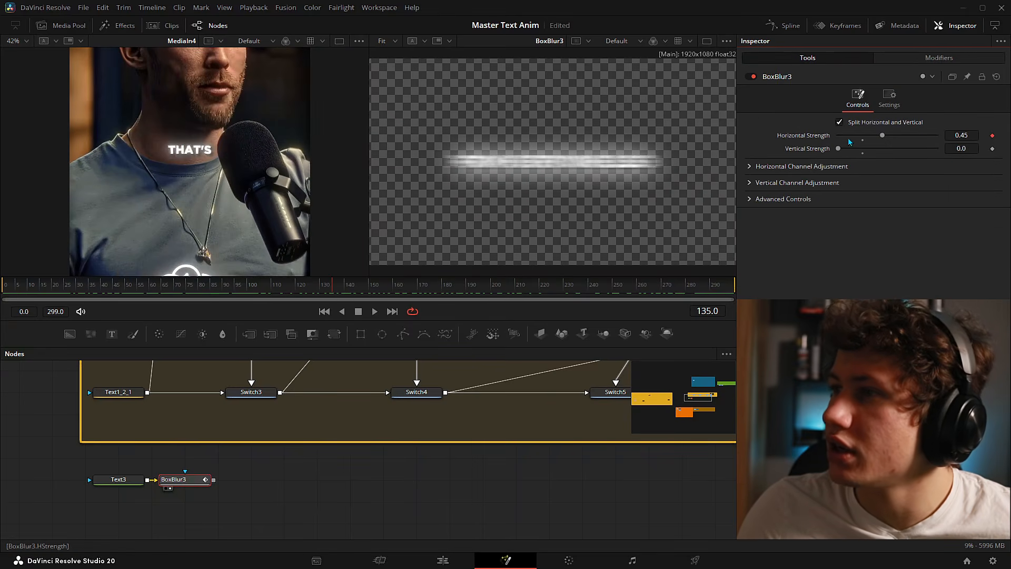
{"action": "left_click_drag", "start_coordinate": [328, 288], "coordinate": [782, 283]}
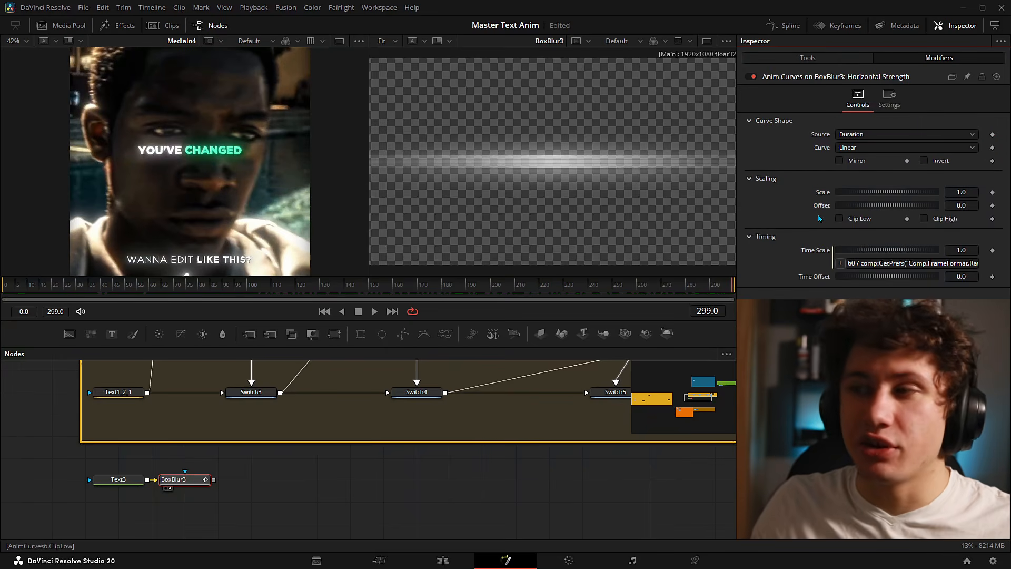
{"action": "left_click", "coordinate": [868, 132]}
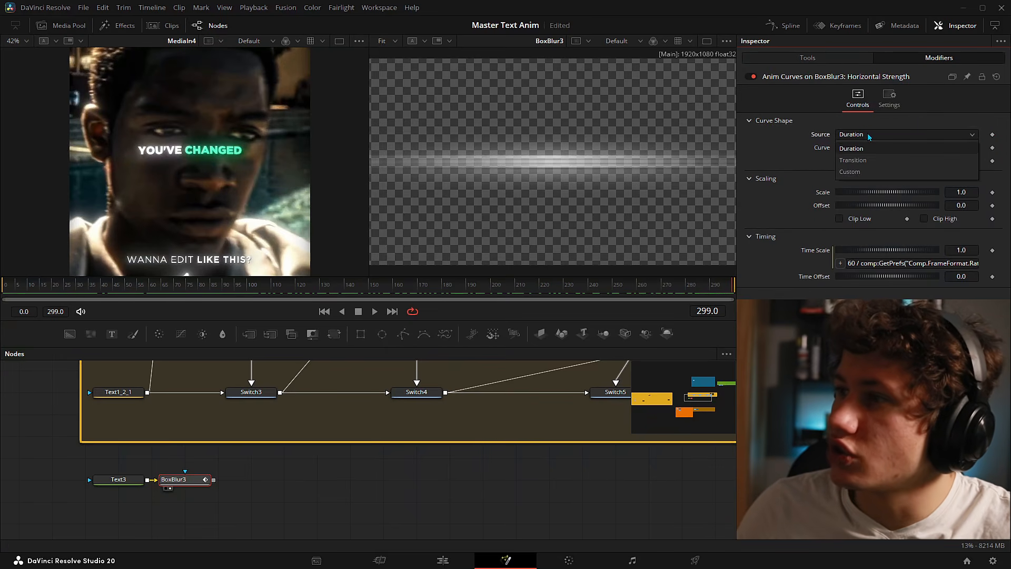
- Set the Source to Custom and keyframe Anim Curves Input at 0.4 on frame 0
{"action": "left_click", "coordinate": [854, 172]}
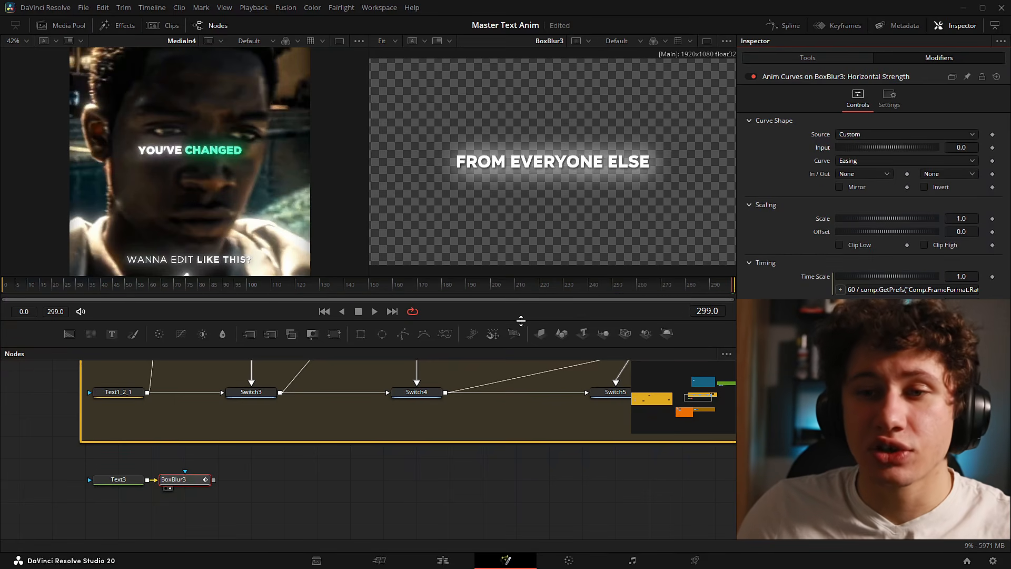
{"action": "left_click_drag", "start_coordinate": [58, 288], "coordinate": [4, 291]}
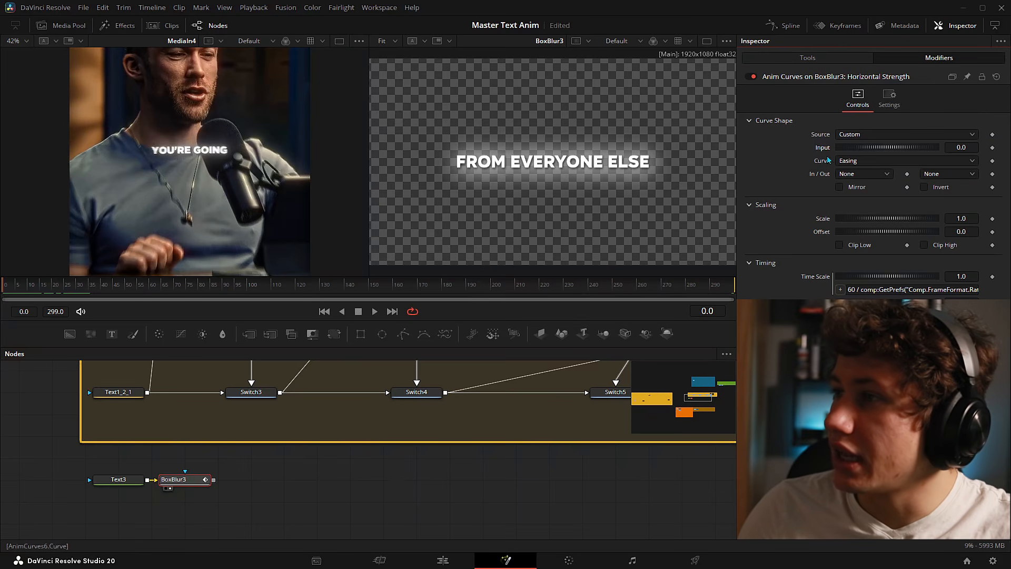
{"action": "left_click", "coordinate": [993, 148]}
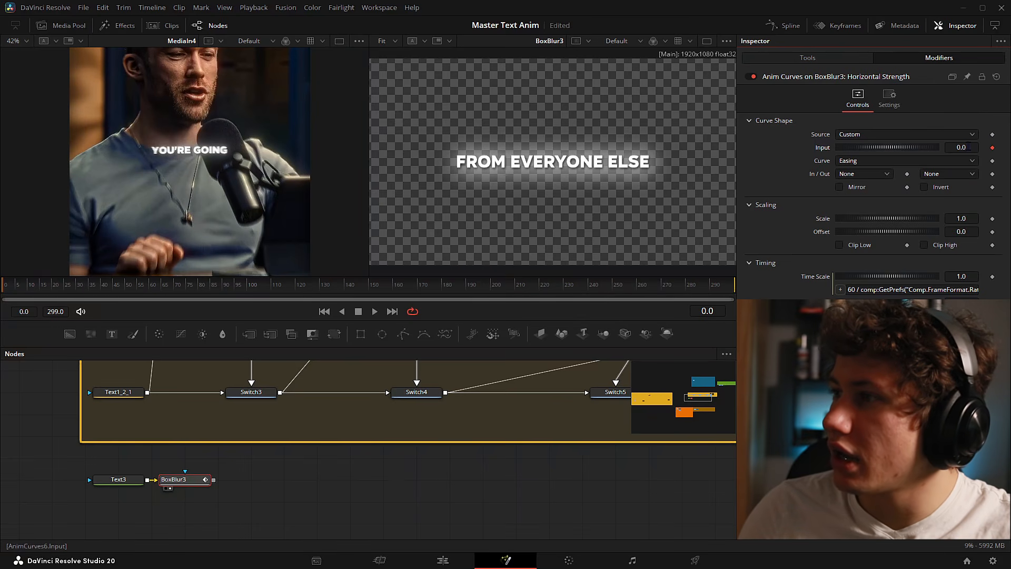
{"action": "left_click", "coordinate": [960, 147]}
{"action": "type", "text": "0.4"}
{"action": "key", "text": "Tab"}
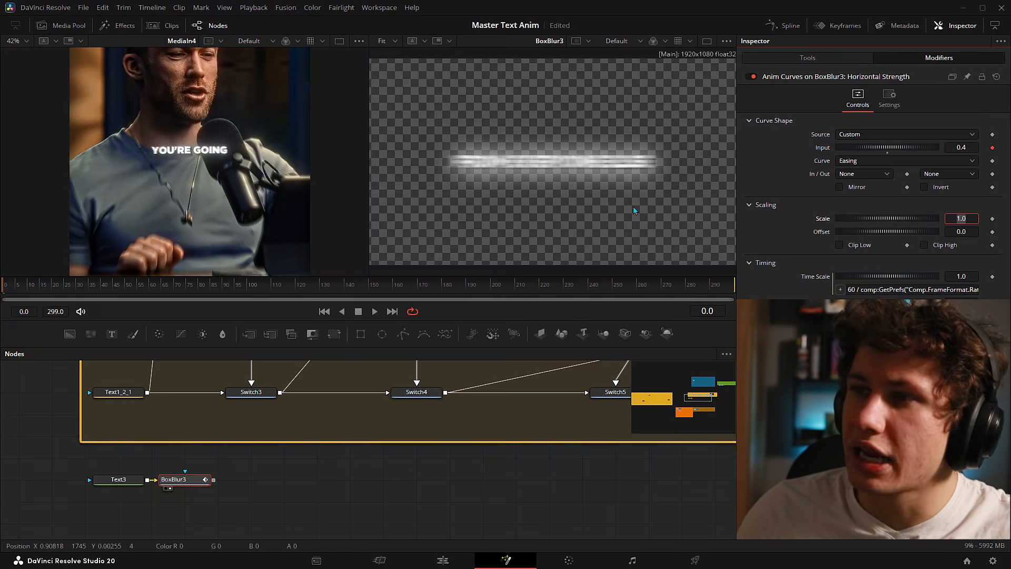
{"action": "left_click", "coordinate": [790, 338]}
{"action": "left_click_drag", "start_coordinate": [962, 147], "coordinate": [990, 147]}
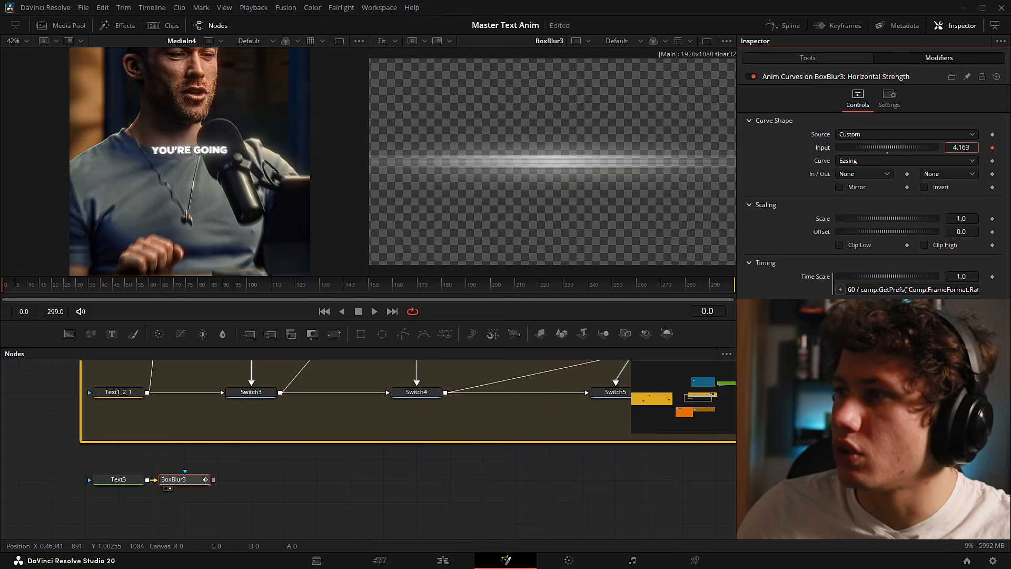
{"action": "type", "text": "0.4"}
{"action": "key", "text": "Tab"}
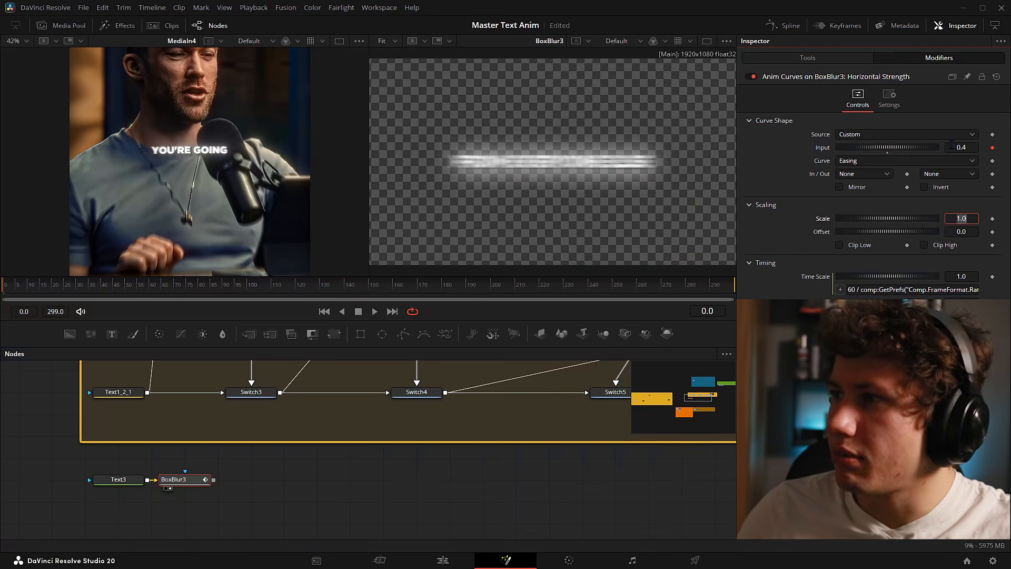
{"action": "left_click", "coordinate": [864, 389]}
- Set Input to 0 at frame 6 and play the blur animation from the start
{"action": "key", "text": "Right"}
{"action": "key", "text": "Right"}
{"action": "key", "text": "Right"}
{"action": "key", "text": "Right"}
{"action": "key", "text": "Right"}
{"action": "key", "text": "Right"}
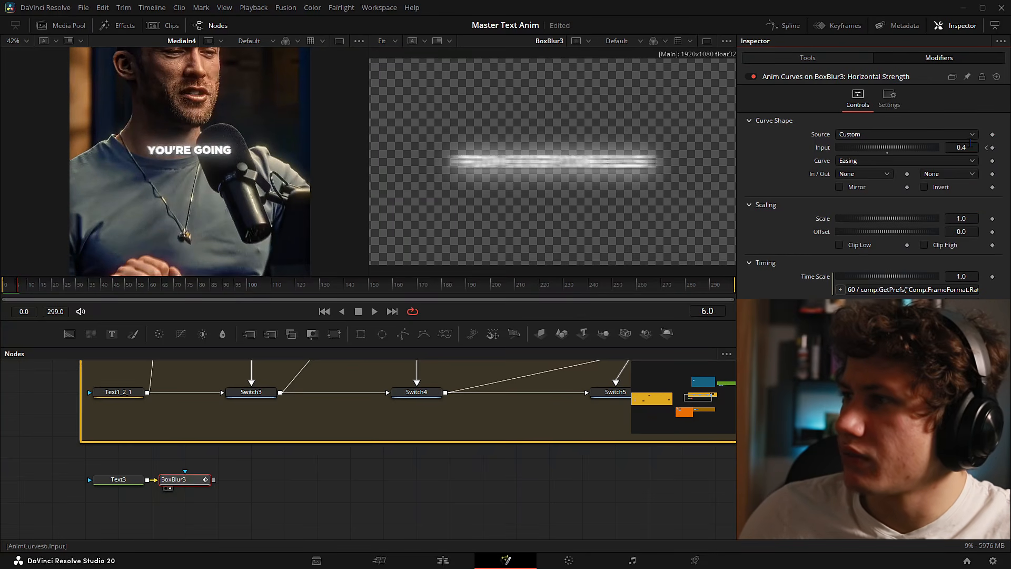
{"action": "left_click", "coordinate": [971, 143]}
{"action": "type", "text": "0"}
{"action": "key", "text": "Tab"}
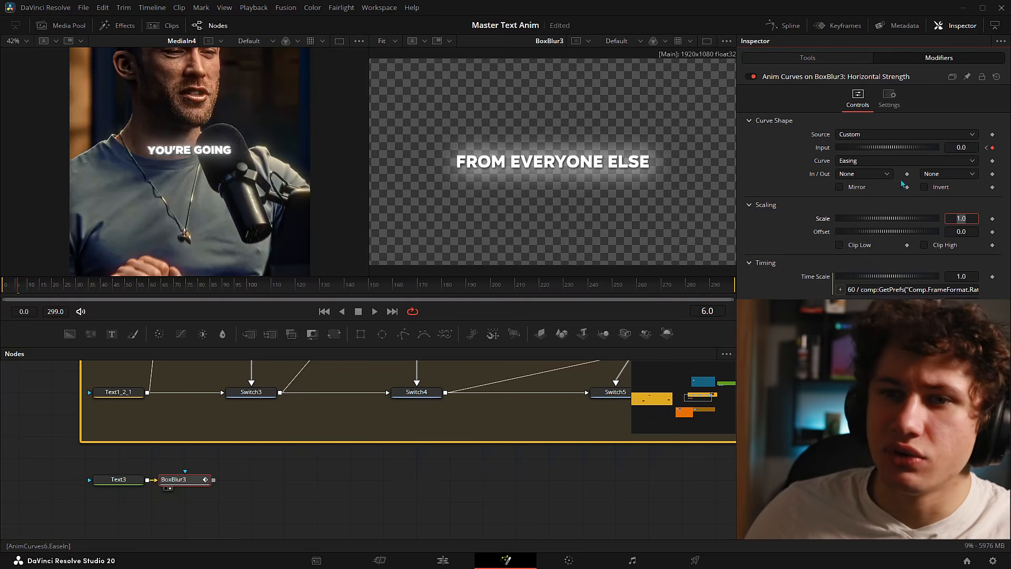
{"action": "key", "text": "ctrl+Left"}
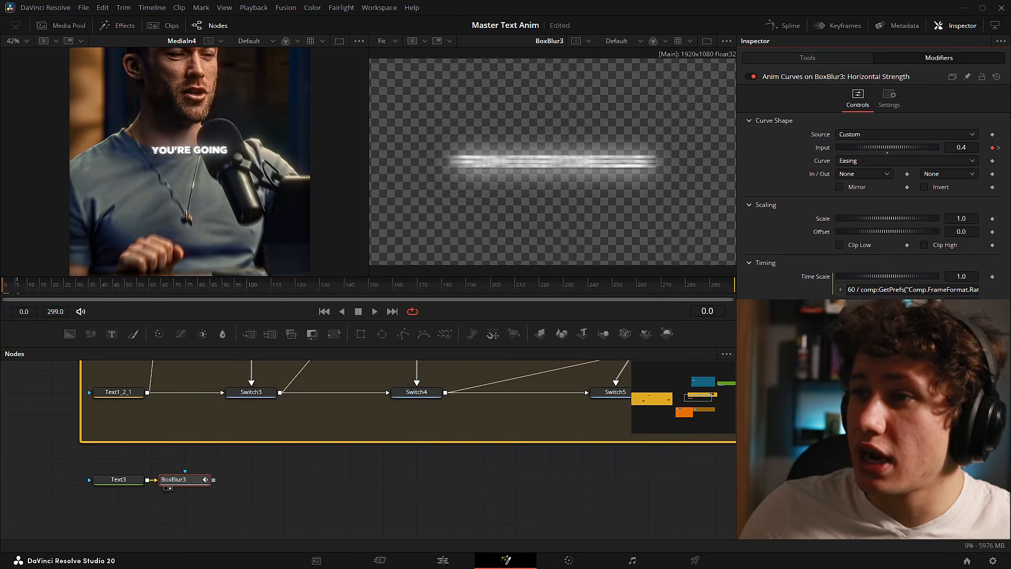
{"action": "key", "text": "space"}
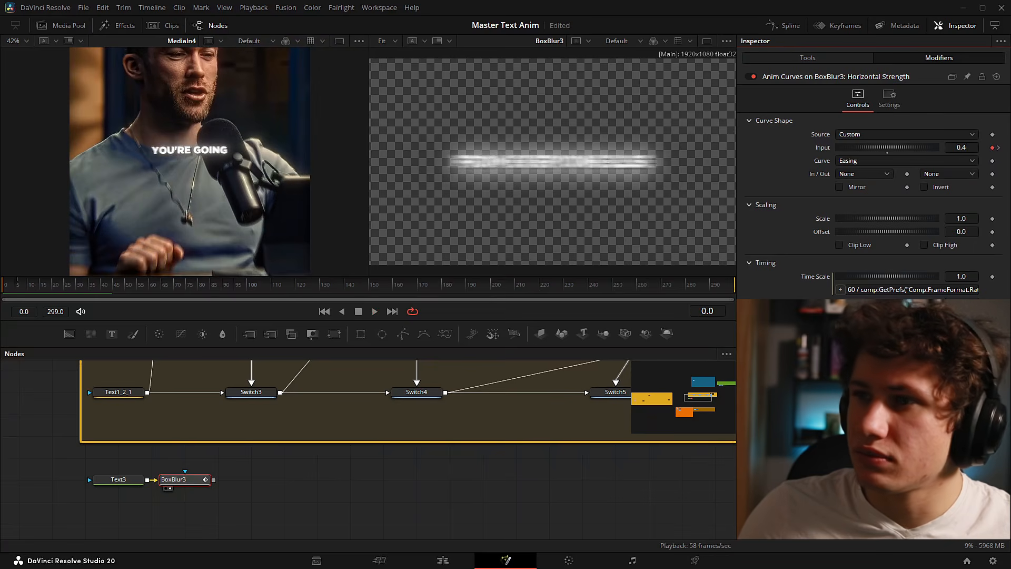
{"action": "left_click", "coordinate": [16, 287]}
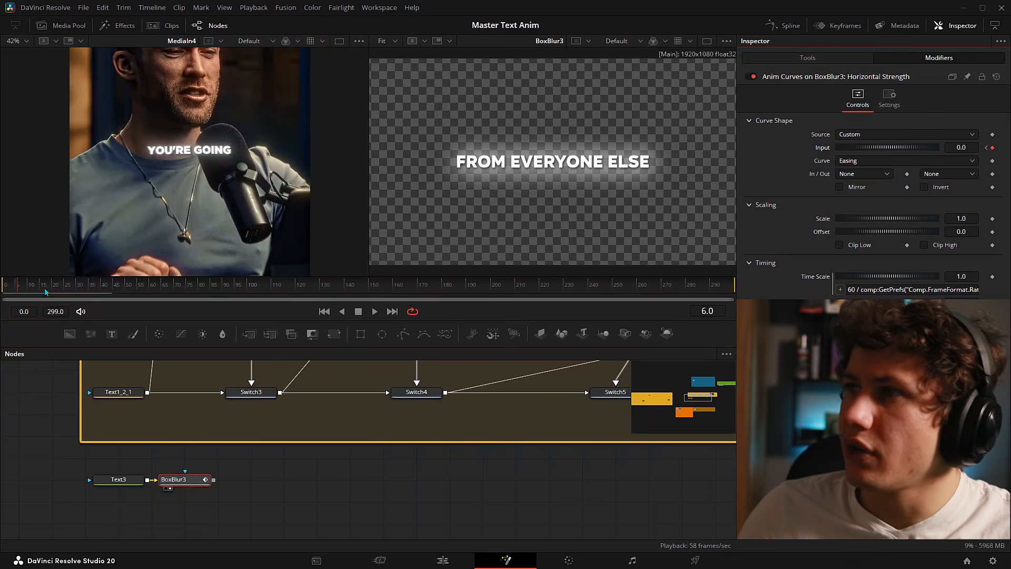
- Show BoxBlur3's expanded Horizontal Strength track in the Keyframes panel, zoomed in
{"action": "left_click", "coordinate": [827, 25]}
{"action": "left_click", "coordinate": [184, 479]}
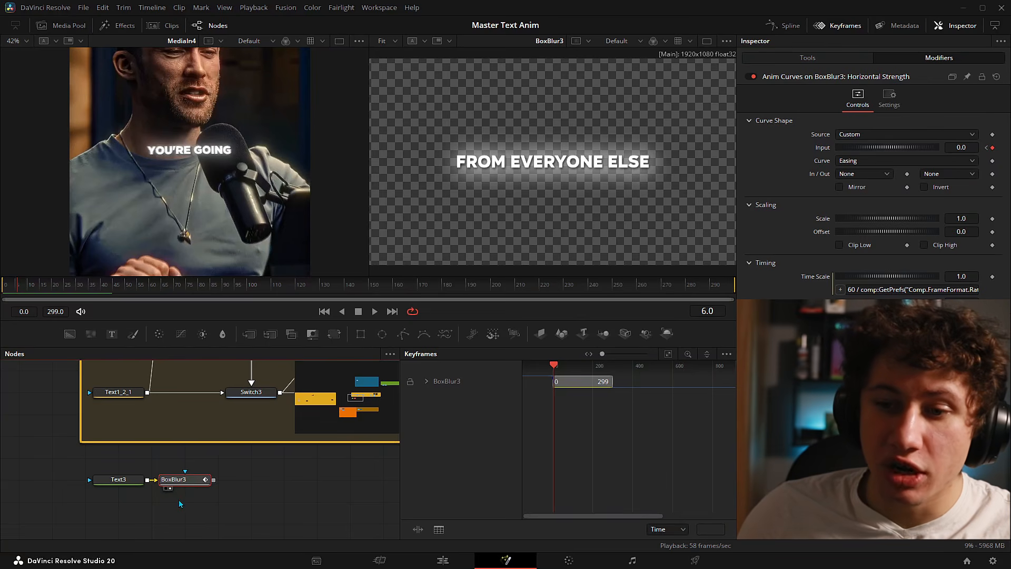
{"action": "left_click", "coordinate": [185, 479]}
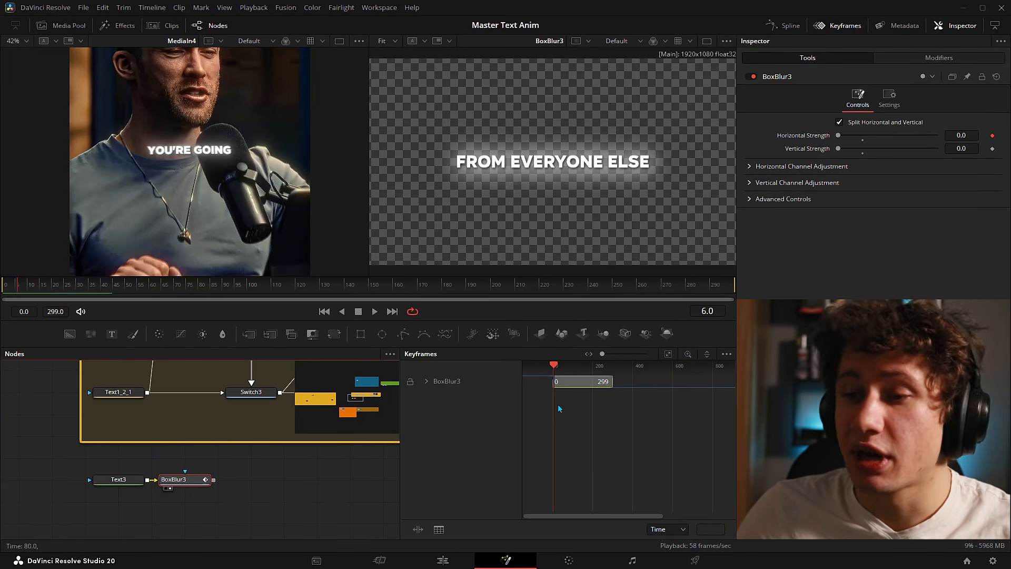
{"action": "left_click", "coordinate": [426, 381]}
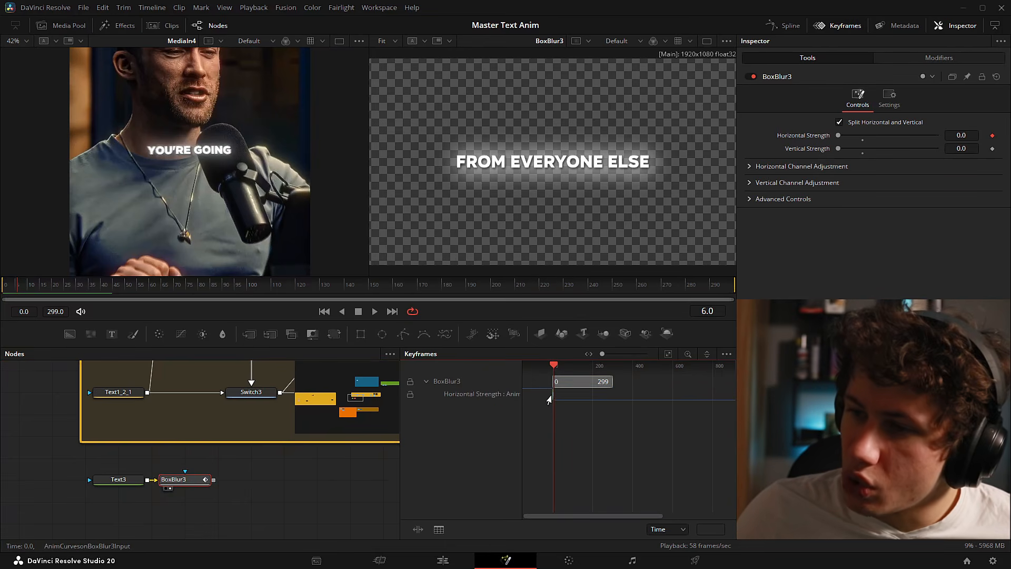
{"action": "scroll", "coordinate": [550, 396], "scroll_direction": "up", "scroll_amount": 5}
{"action": "scroll", "coordinate": [548, 399], "scroll_direction": "up", "scroll_amount": 5}
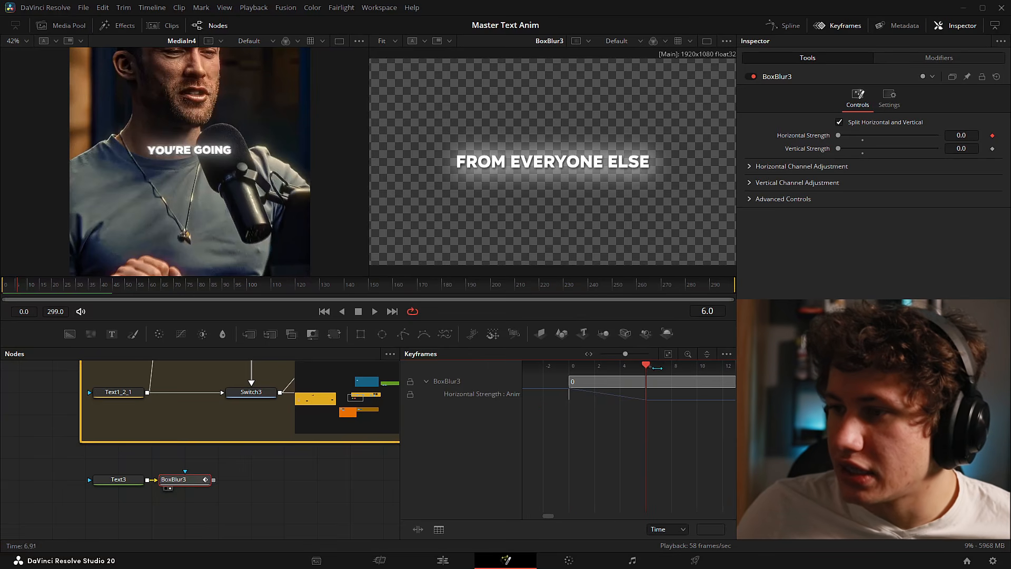
{"action": "left_click_drag", "start_coordinate": [647, 368], "coordinate": [619, 368]}
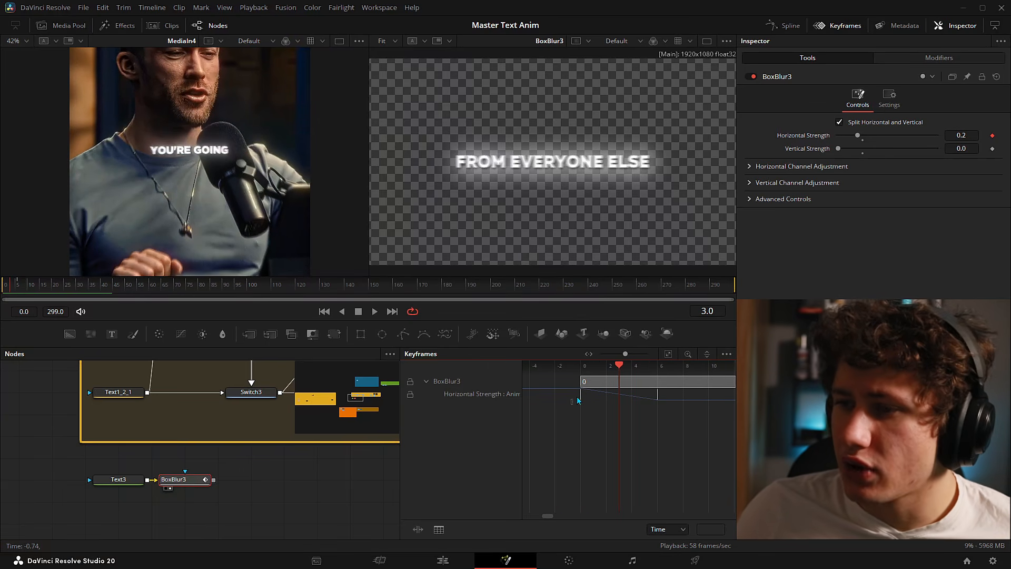
- Move the ending Horizontal Strength keyframe from frame 6 to frame 8 and play it back
{"action": "left_click_drag", "start_coordinate": [571, 404], "coordinate": [589, 394]}
{"action": "mouse_move", "coordinate": [640, 417]}
{"action": "left_mouse_down"}
{"action": "mouse_move", "coordinate": [582, 425]}
{"action": "mouse_move", "coordinate": [600, 405]}
{"action": "mouse_move", "coordinate": [589, 393]}
{"action": "mouse_move", "coordinate": [619, 420]}
{"action": "mouse_move", "coordinate": [639, 420]}
{"action": "left_mouse_up"}
{"action": "key", "text": "Home"}
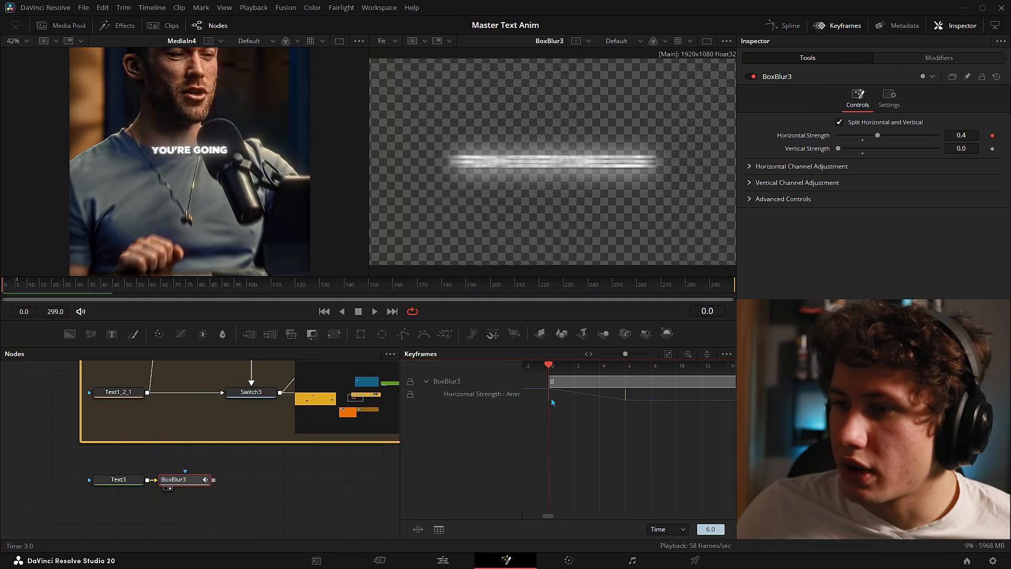
{"action": "left_click_drag", "start_coordinate": [546, 369], "coordinate": [622, 376]}
{"action": "left_click_drag", "start_coordinate": [625, 411], "coordinate": [671, 398]}
{"action": "key", "text": "Left"}
{"action": "key", "text": "Left"}
{"action": "key", "text": "Left"}
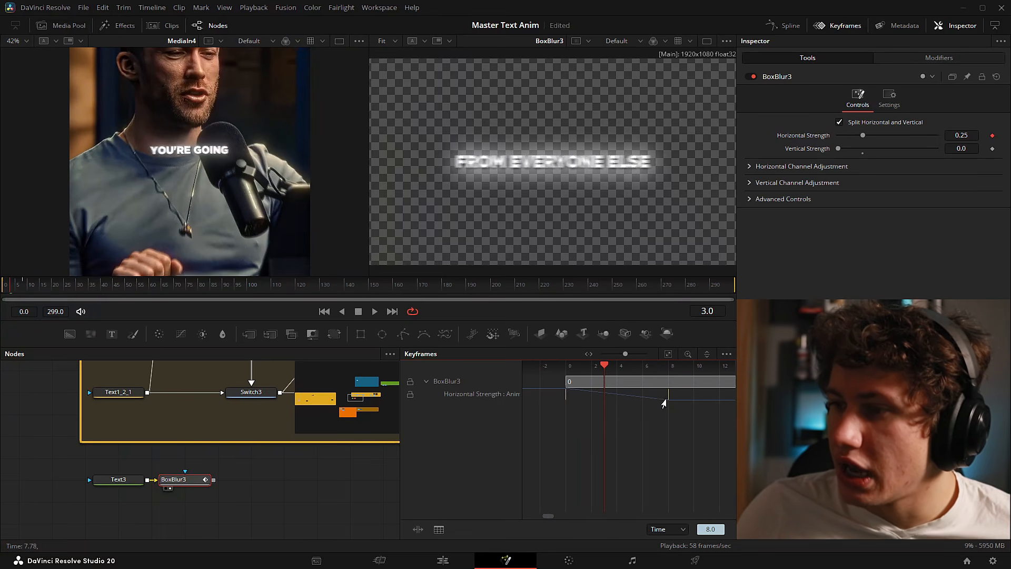
{"action": "scroll", "coordinate": [23, 286], "scroll_direction": "up", "scroll_amount": 5}
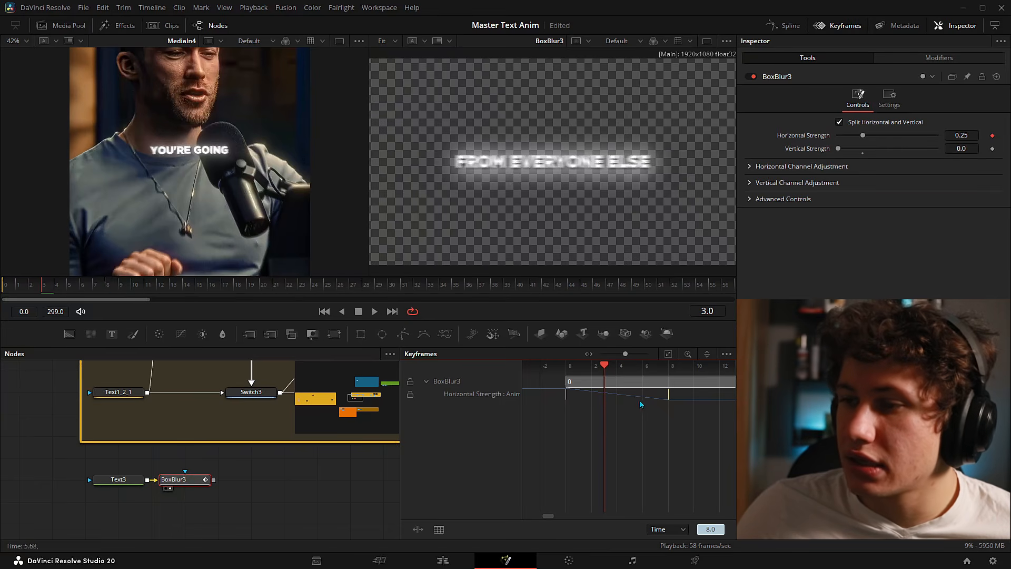
{"action": "mouse_move", "coordinate": [668, 398]}
{"action": "left_mouse_down"}
{"action": "mouse_move", "coordinate": [700, 402]}
{"action": "mouse_move", "coordinate": [617, 392]}
{"action": "mouse_move", "coordinate": [672, 389]}
{"action": "left_mouse_up"}
{"action": "key", "text": "Home"}
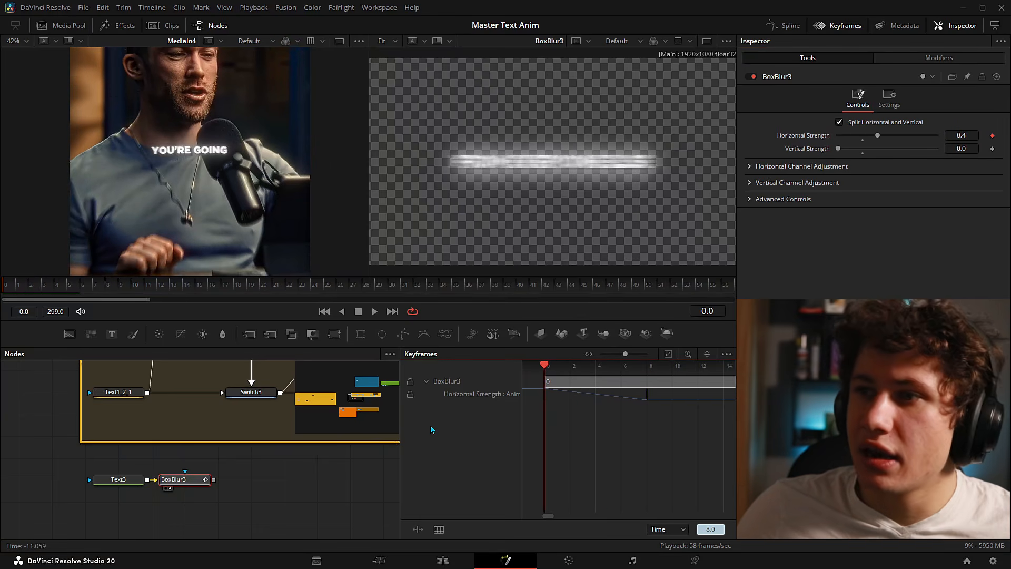
{"action": "key", "text": "space"}
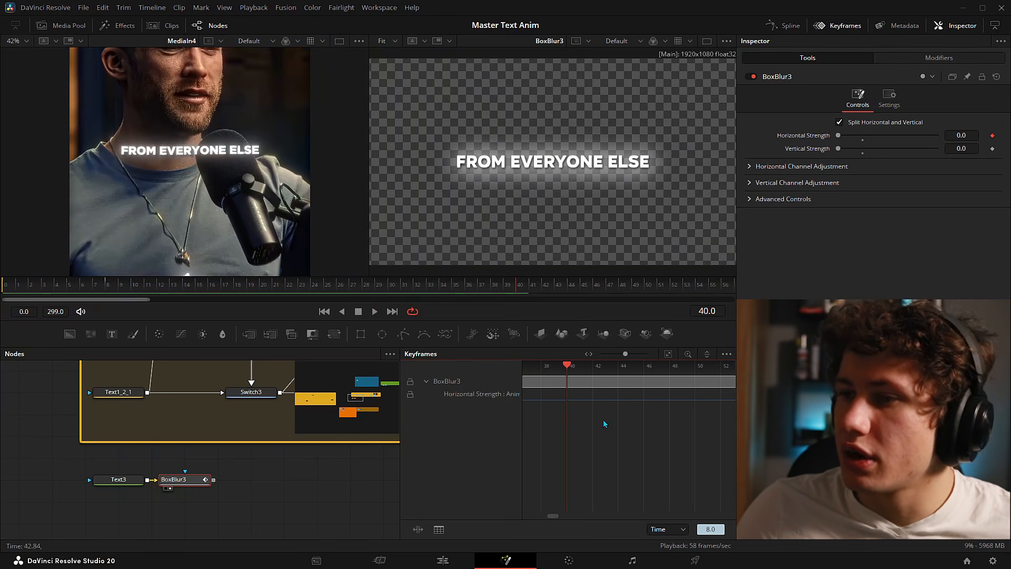
{"action": "left_click", "coordinate": [605, 425]}
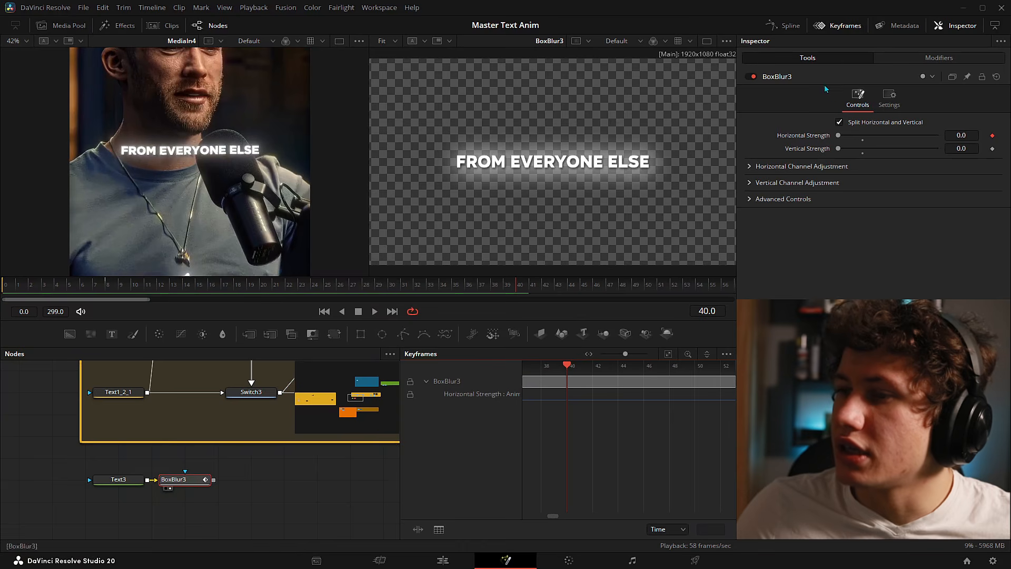
- Close Keyframes, select BoxBlur3, show its Anim Curves modifier, and open the Spline editor
{"action": "left_click", "coordinate": [835, 25]}
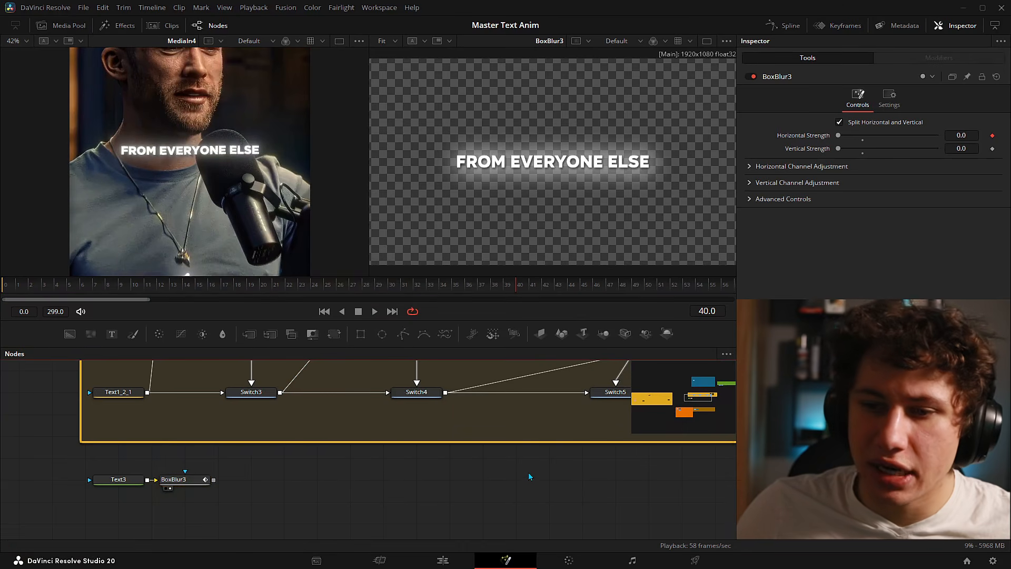
{"action": "left_click", "coordinate": [177, 484]}
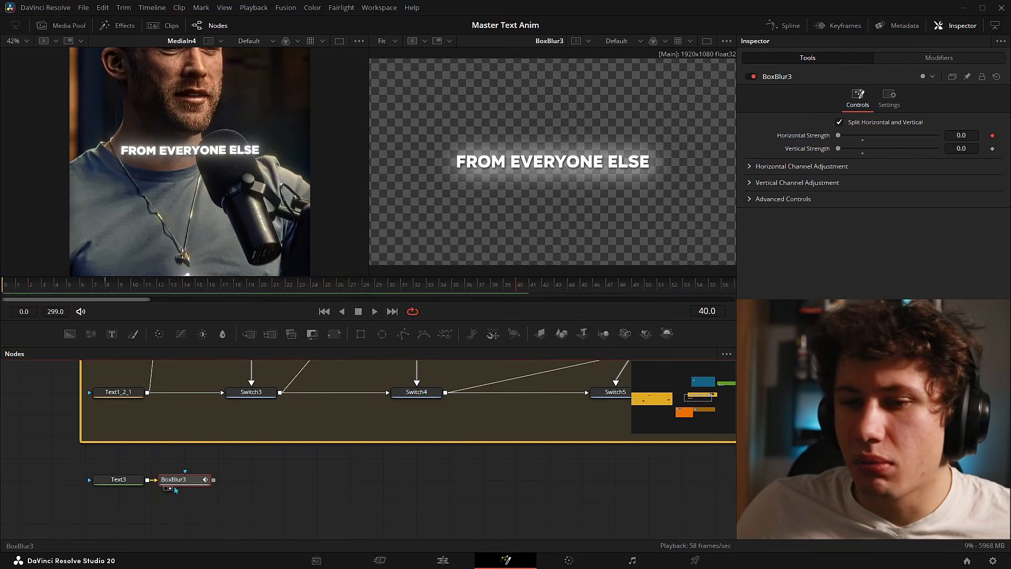
{"action": "left_click", "coordinate": [919, 55]}
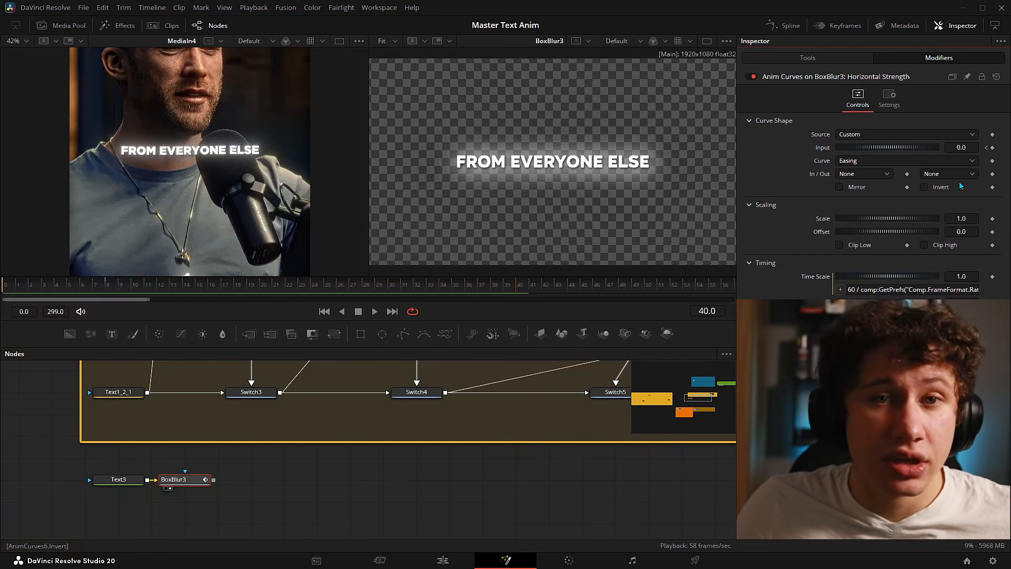
{"action": "left_click", "coordinate": [783, 26]}
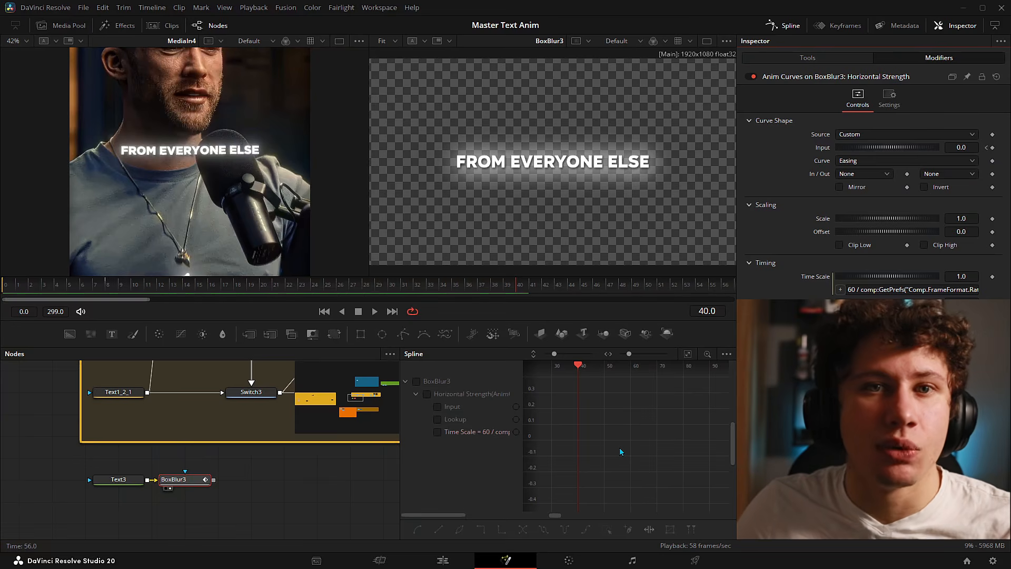
- Show BoxBlur3's Input curve in the spline graph, fitted and framed around its keyframes
{"action": "left_click", "coordinate": [415, 382]}
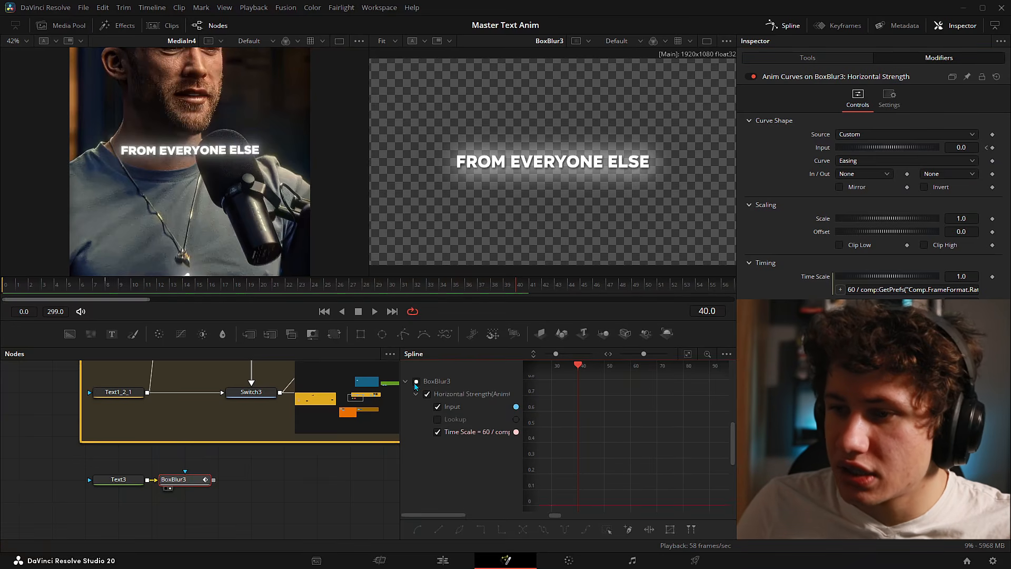
{"action": "left_click", "coordinate": [688, 354]}
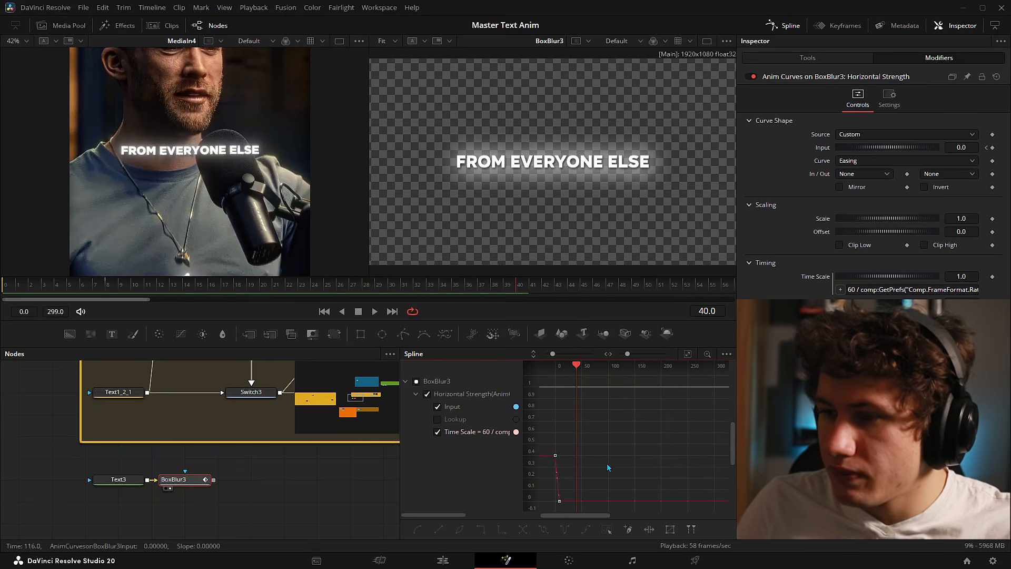
{"action": "scroll", "coordinate": [567, 474], "scroll_direction": "up", "scroll_amount": 2}
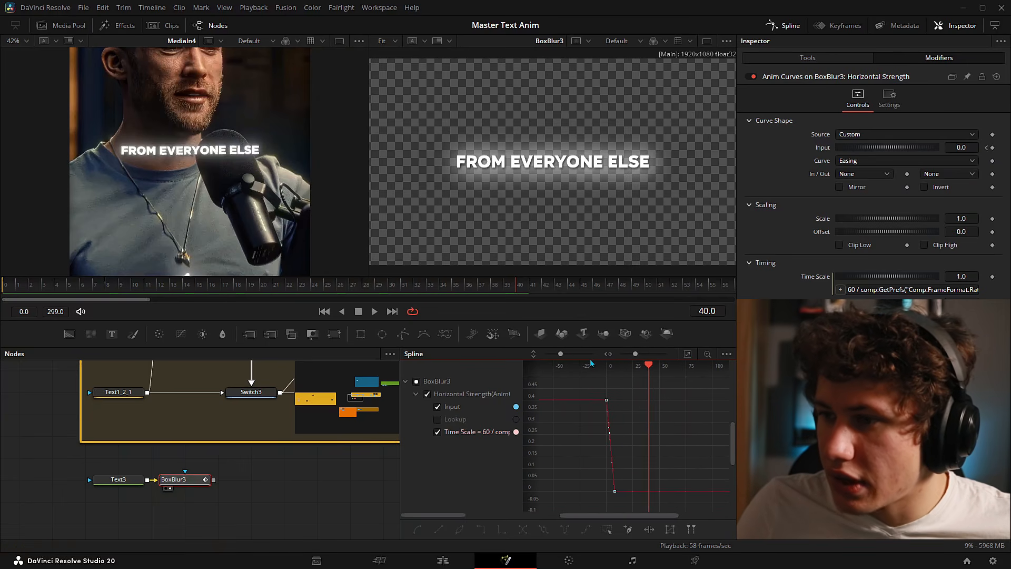
{"action": "left_click_drag", "start_coordinate": [561, 355], "coordinate": [549, 354]}
{"action": "scroll", "coordinate": [592, 438], "scroll_direction": "up", "scroll_amount": 1}
{"action": "left_click_drag", "start_coordinate": [610, 426], "coordinate": [607, 413]}
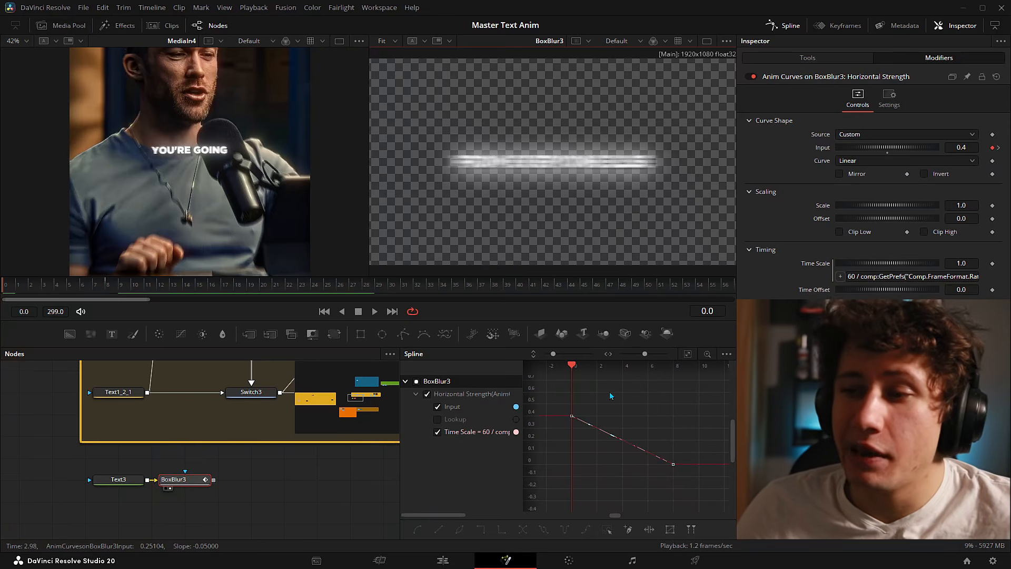
- Flatten both keyframes' tangents so the Input eases from 0.4 to 0.0 in an S-curve
{"action": "left_click_drag", "start_coordinate": [613, 393], "coordinate": [551, 450]}
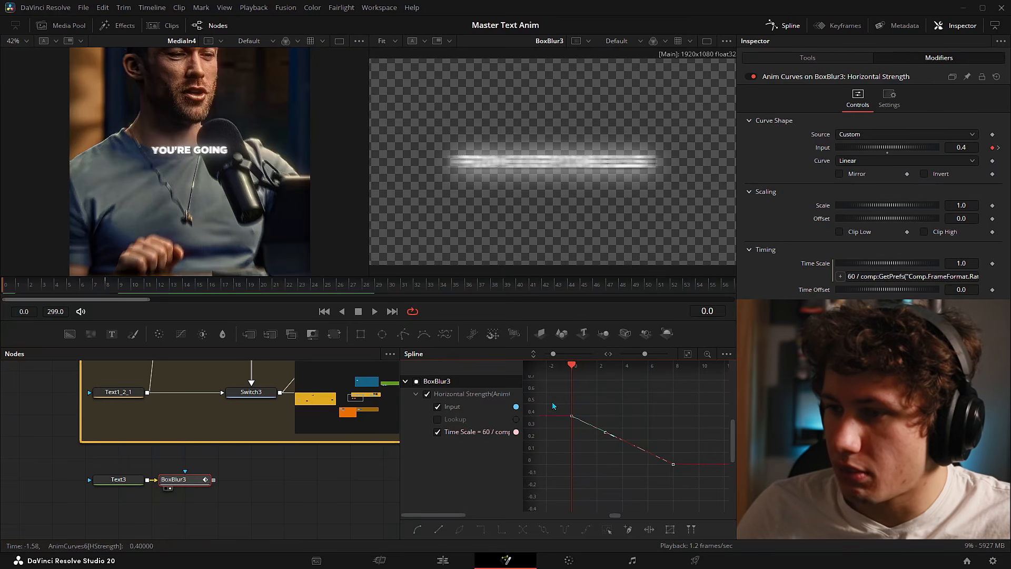
{"action": "left_click_drag", "start_coordinate": [604, 430], "coordinate": [642, 492]}
{"action": "mouse_move", "coordinate": [636, 451]}
{"action": "left_mouse_down"}
{"action": "mouse_move", "coordinate": [602, 467]}
{"action": "mouse_move", "coordinate": [648, 464]}
{"action": "left_mouse_up"}
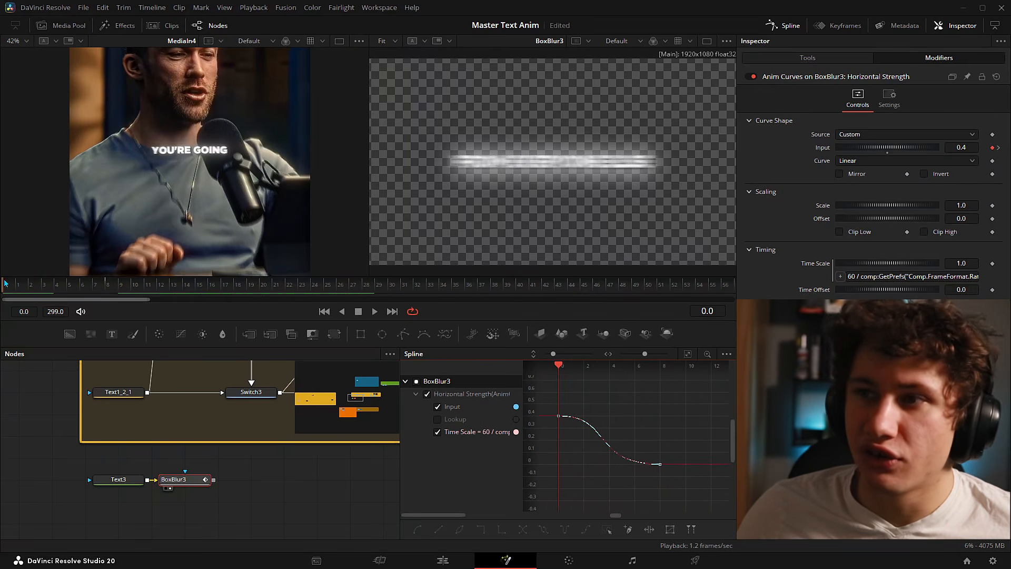
{"action": "left_click", "coordinate": [27, 284]}
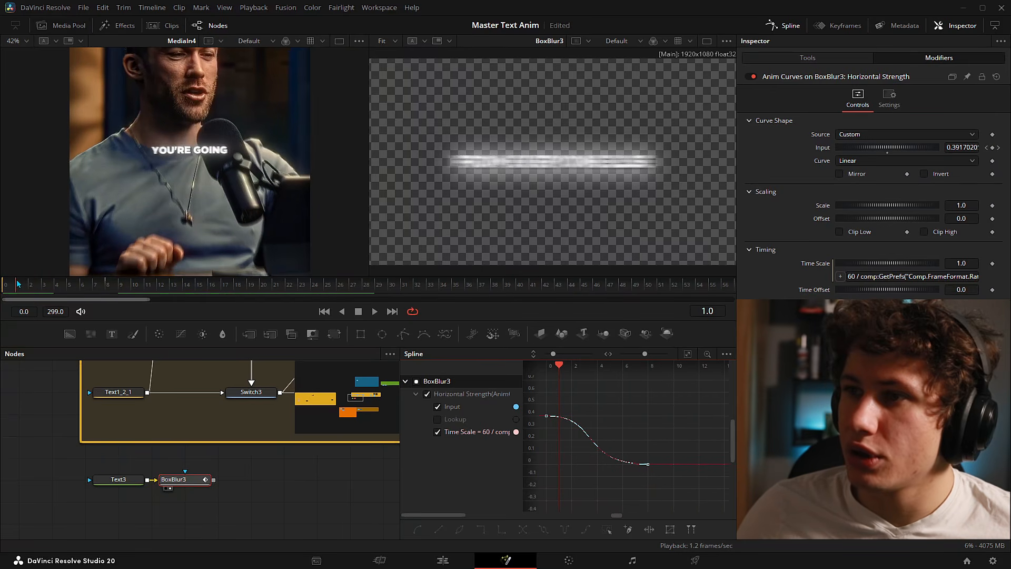
{"action": "left_click", "coordinate": [45, 279]}
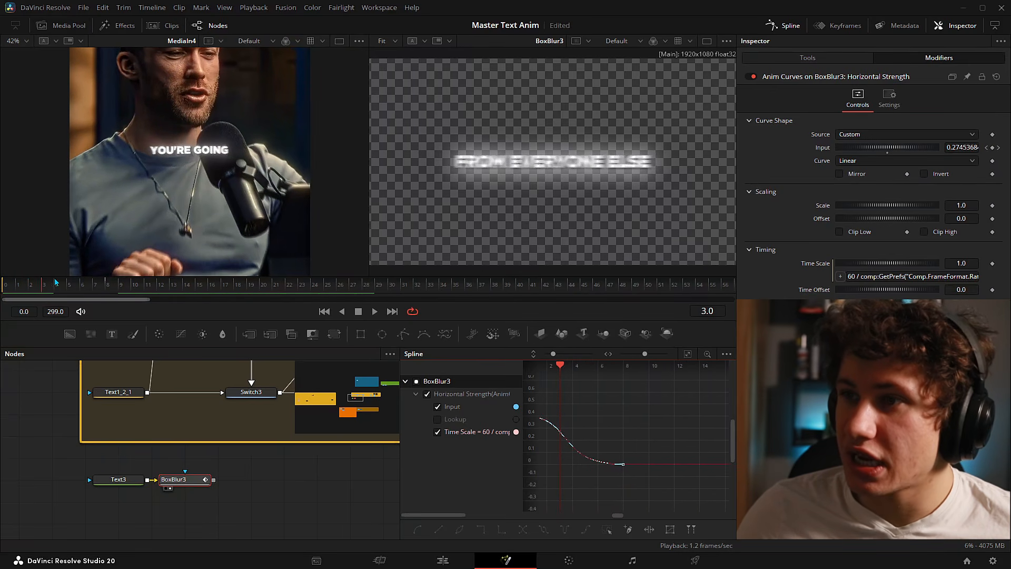
{"action": "left_click", "coordinate": [59, 282]}
{"action": "left_click", "coordinate": [67, 278]}
{"action": "left_click", "coordinate": [82, 278]}
{"action": "left_click", "coordinate": [94, 278]}
{"action": "left_click_drag", "start_coordinate": [99, 279], "coordinate": [6, 272]}
{"action": "left_click", "coordinate": [31, 411]}
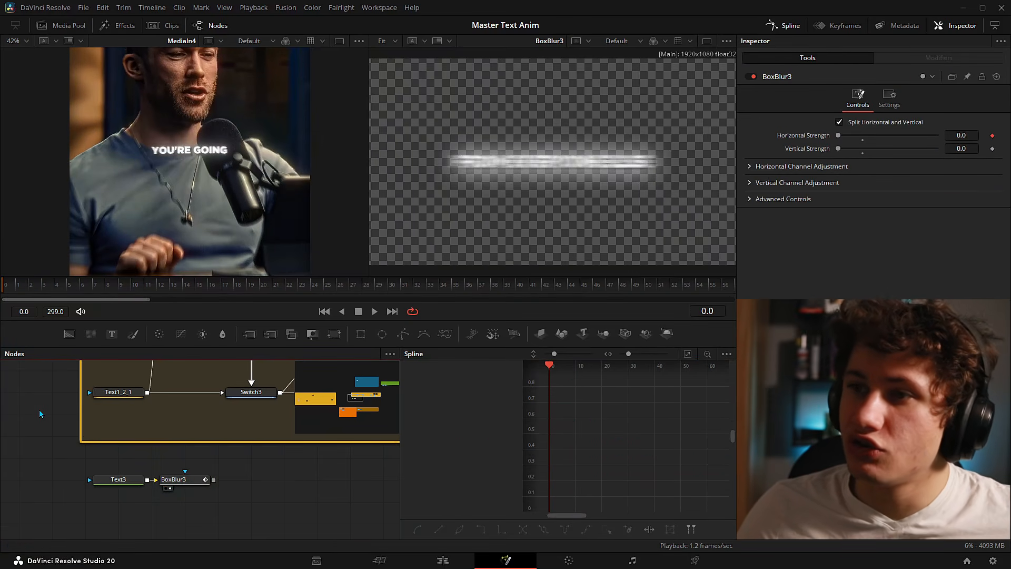
{"action": "key", "text": "space"}
{"action": "left_click", "coordinate": [174, 479]}
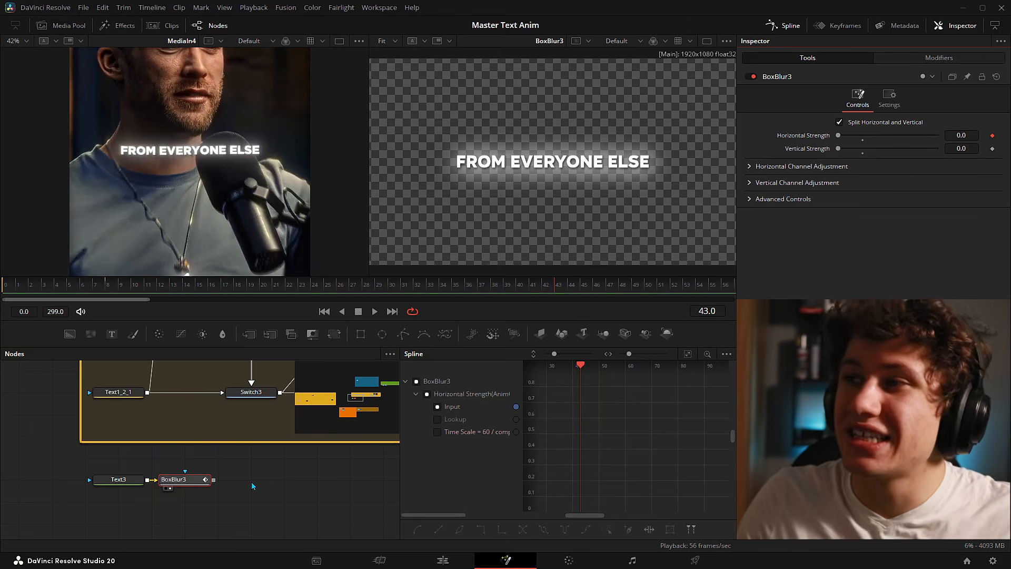
{"action": "left_click", "coordinate": [939, 58]}
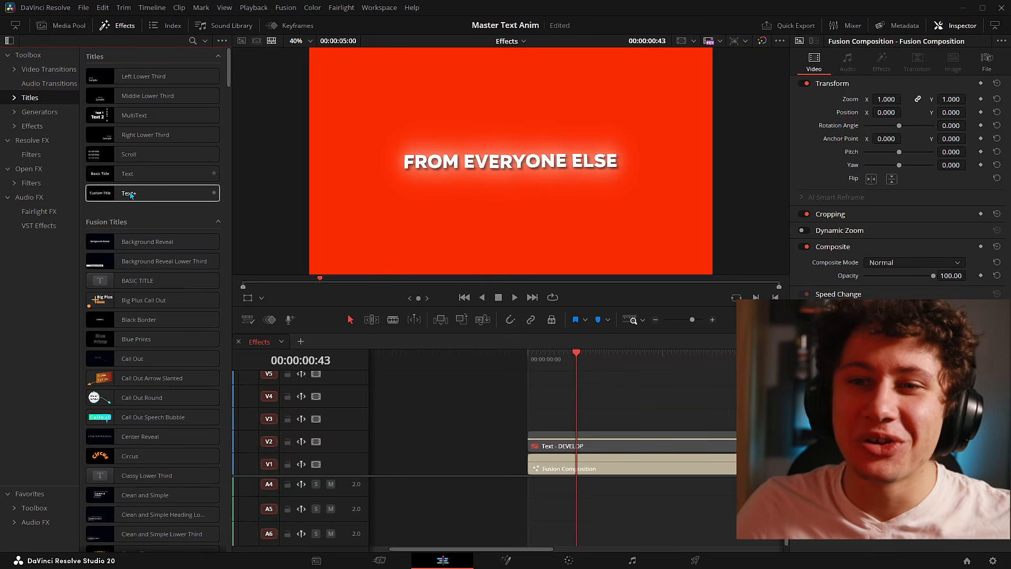
- Add a Text+ title on V3 and keyframe its Position X sliding from 0 to 243
{"action": "left_click_drag", "start_coordinate": [129, 193], "coordinate": [638, 404]}
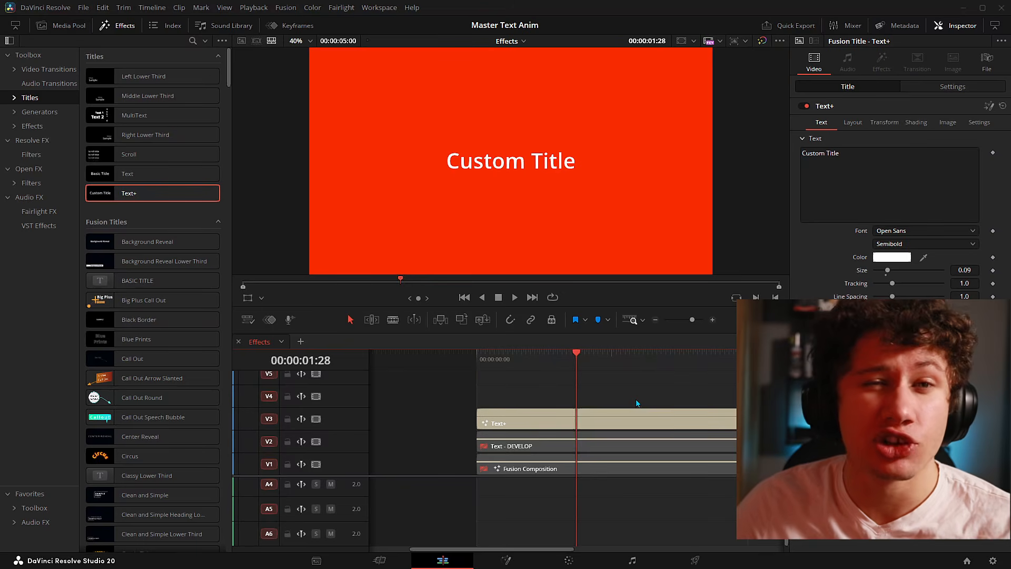
{"action": "left_click", "coordinate": [648, 418]}
{"action": "key", "text": "Home"}
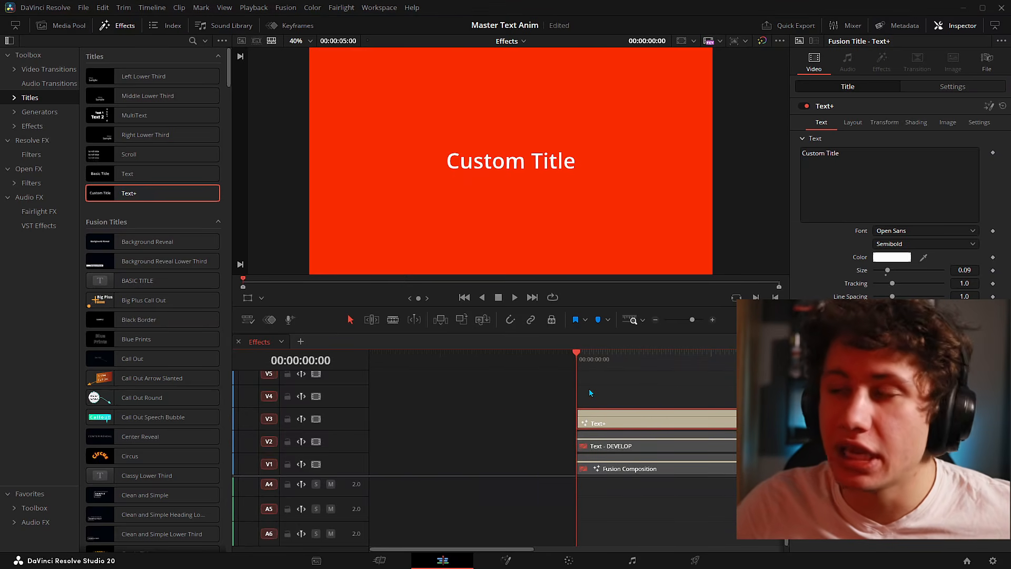
{"action": "left_click", "coordinate": [919, 87]}
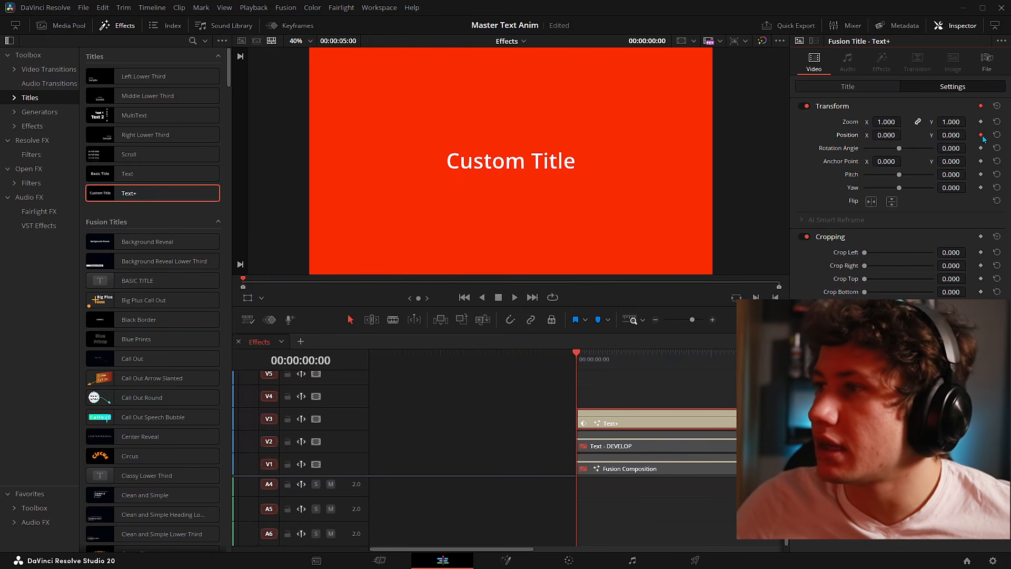
{"action": "key", "text": "space"}
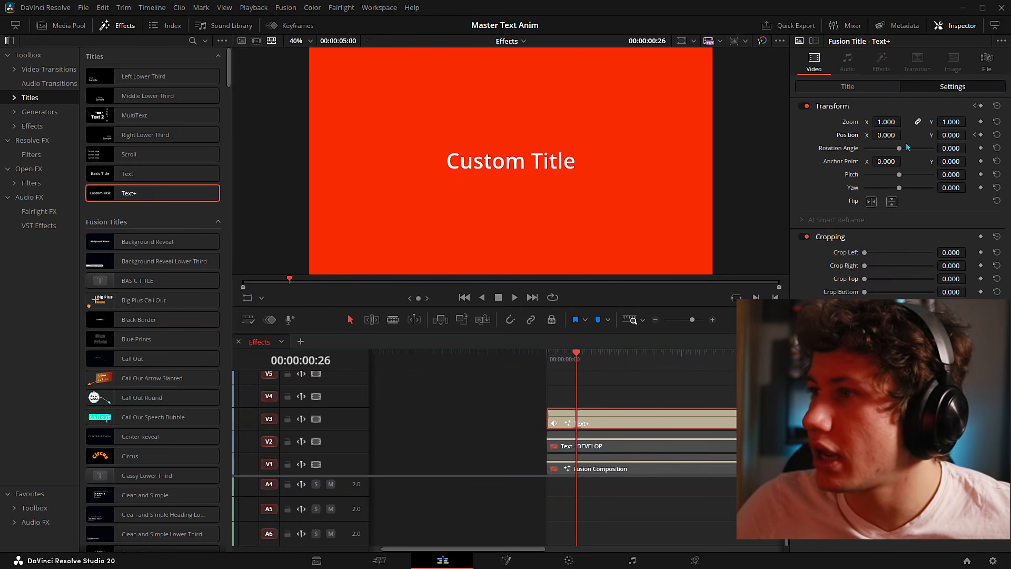
{"action": "left_click_drag", "start_coordinate": [889, 134], "coordinate": [930, 134]}
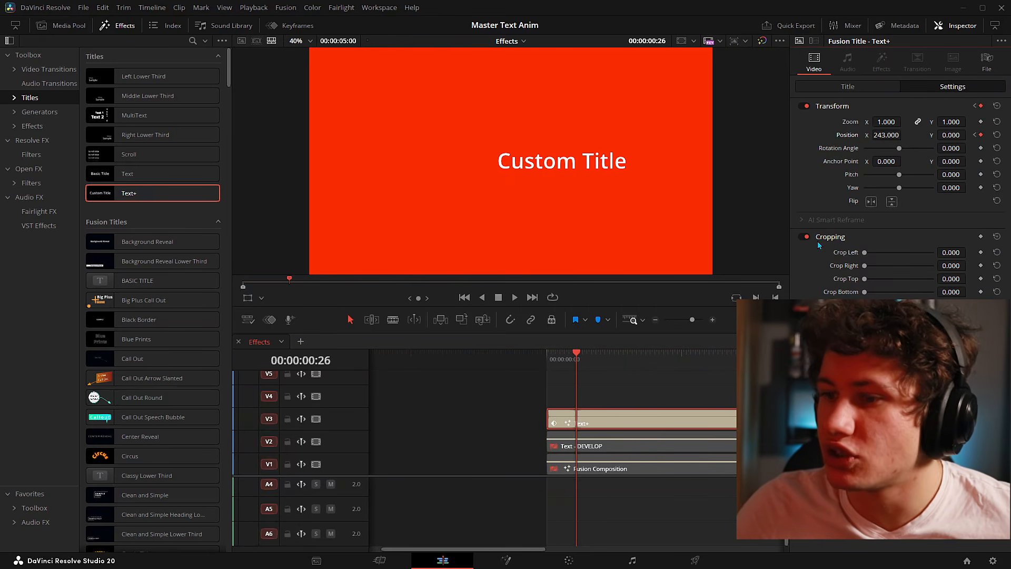
{"action": "key", "text": "Home"}
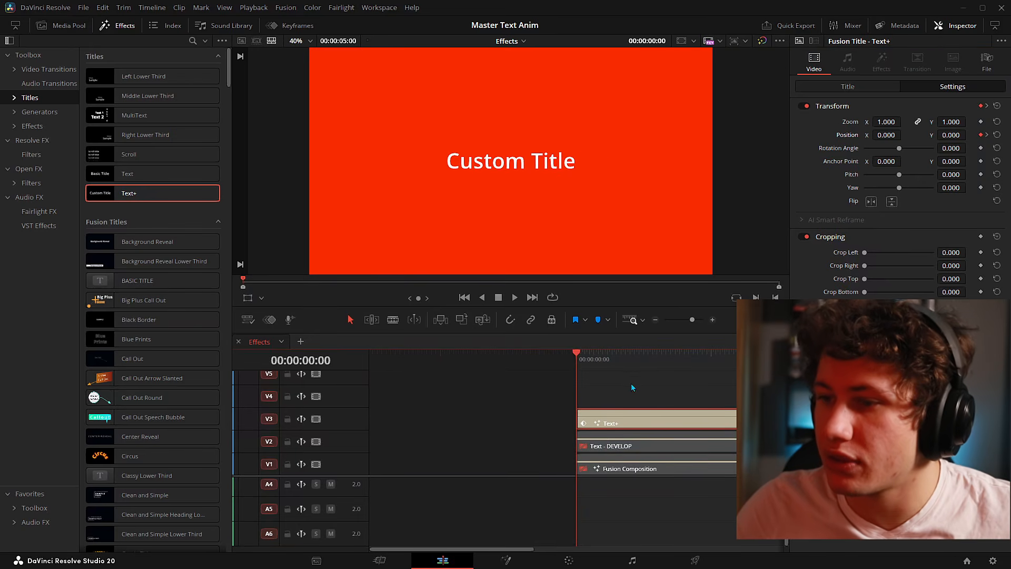
{"action": "left_click", "coordinate": [632, 388]}
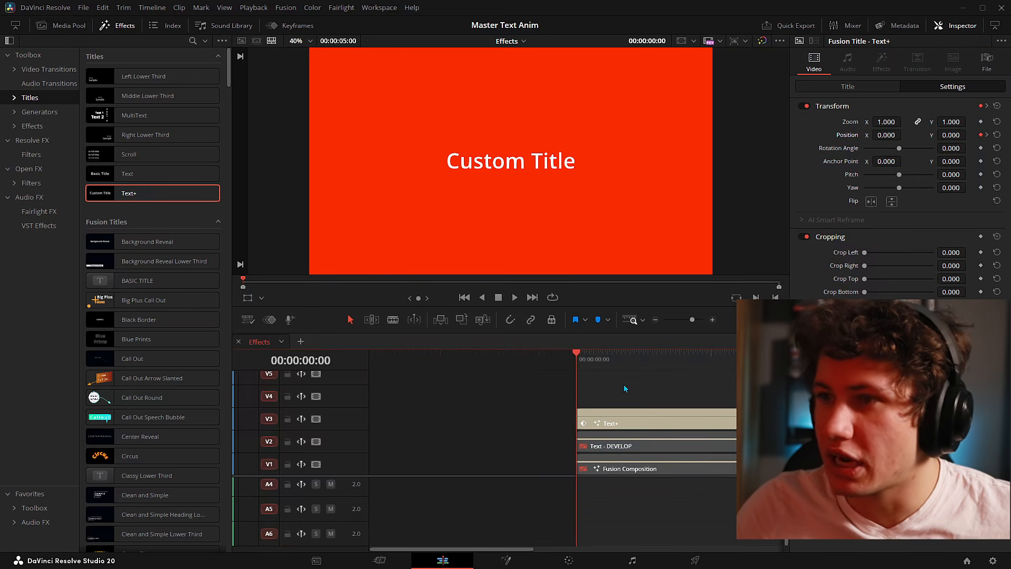
- Play the sliding title, then move the Text+ clip later and extend its start earlier
{"action": "key", "text": "space"}
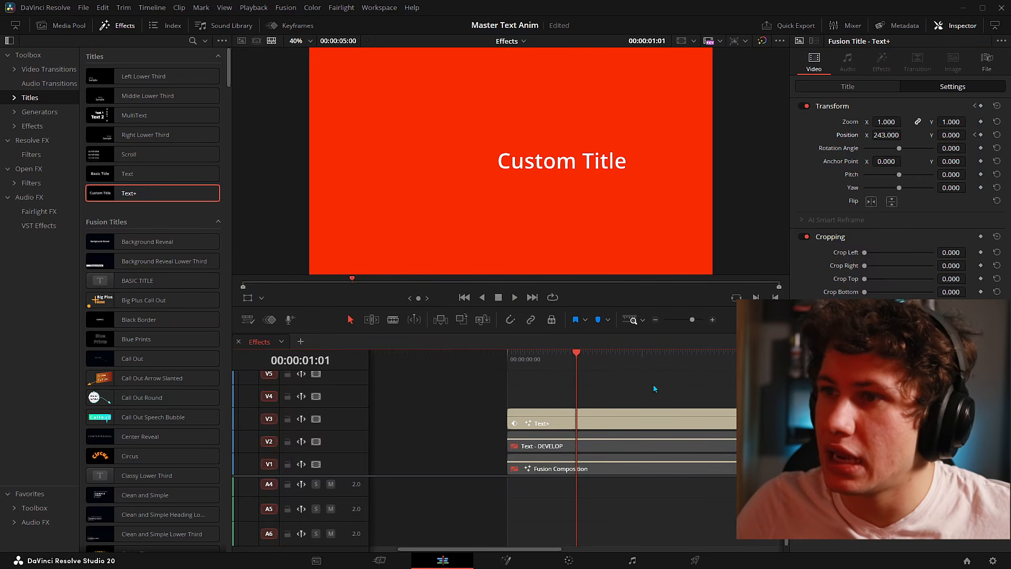
{"action": "key", "text": "Home"}
{"action": "key", "text": "space"}
{"action": "key", "text": "space"}
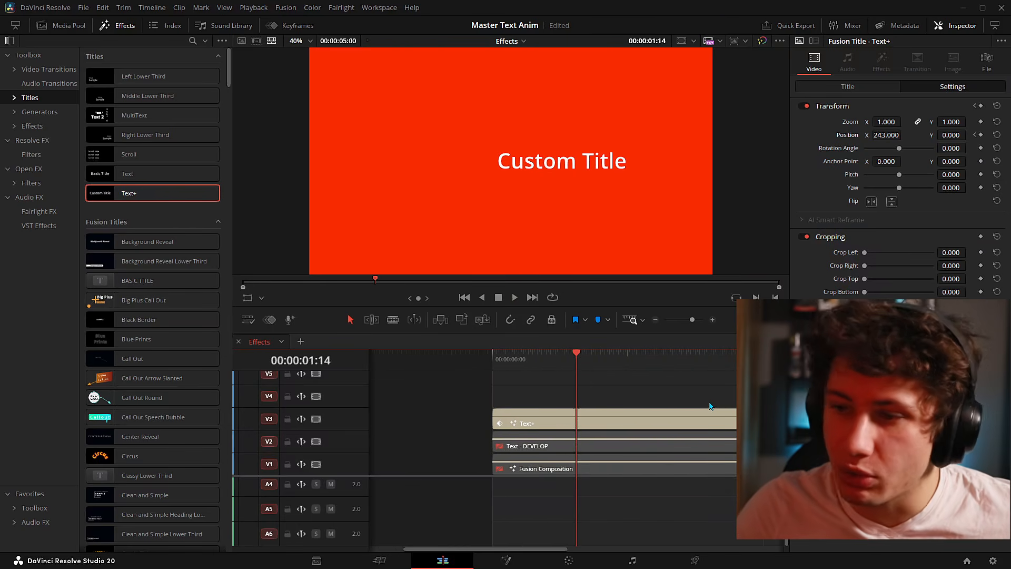
{"action": "scroll", "coordinate": [712, 407], "scroll_direction": "down", "scroll_amount": 4}
{"action": "left_click_drag", "start_coordinate": [579, 427], "coordinate": [619, 428]}
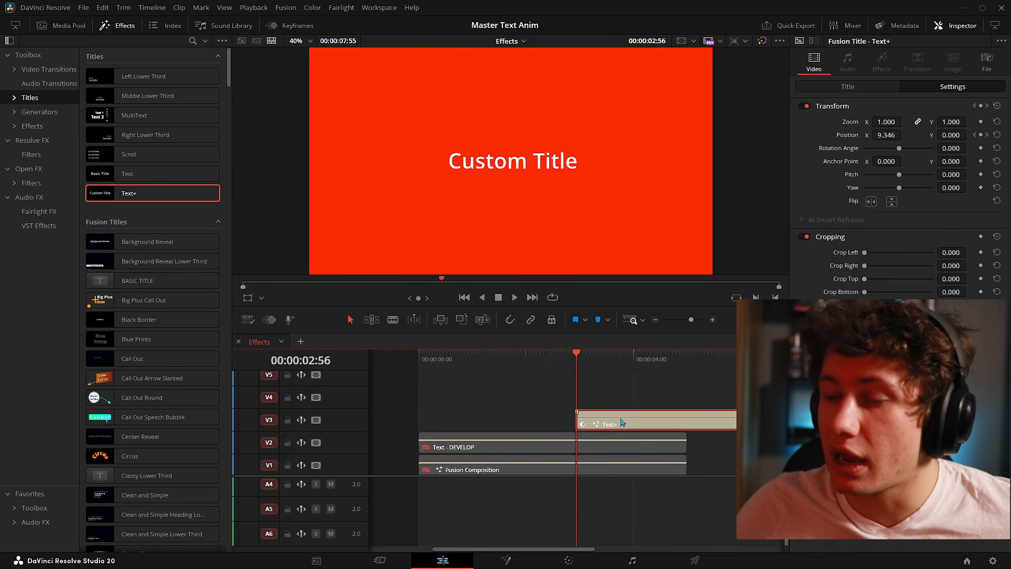
{"action": "scroll", "coordinate": [624, 424], "scroll_direction": "down", "scroll_amount": 2}
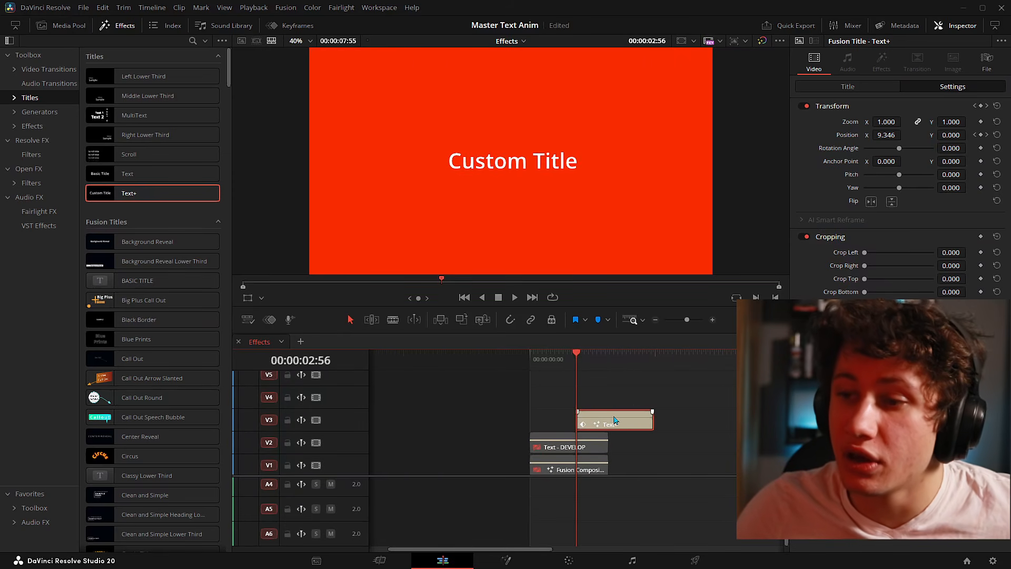
{"action": "left_click_drag", "start_coordinate": [578, 420], "coordinate": [416, 421]}
- Play the timeline through to review the retimed Text+ title
{"action": "scroll", "coordinate": [564, 395], "scroll_direction": "left", "scroll_amount": 4}
{"action": "scroll", "coordinate": [633, 390], "scroll_direction": "up", "scroll_amount": 2}
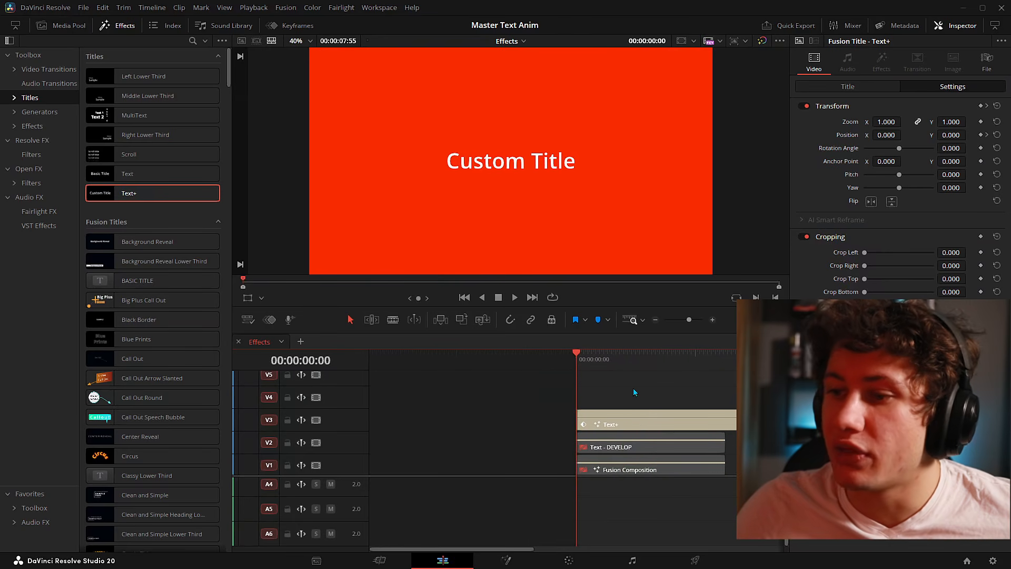
{"action": "scroll", "coordinate": [632, 389], "scroll_direction": "down", "scroll_amount": 2}
{"action": "key", "text": "space"}
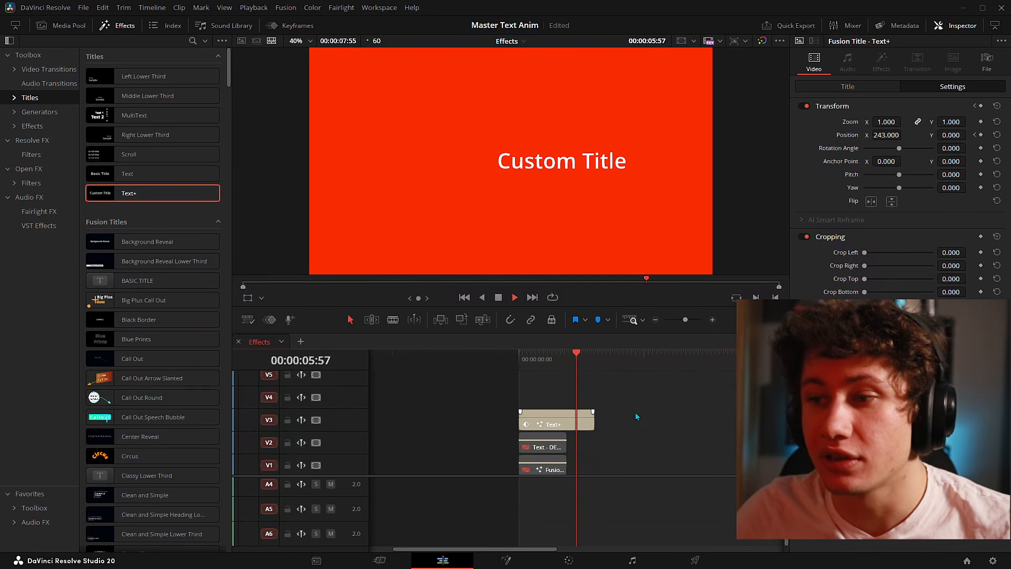
{"action": "key", "text": "space"}
{"action": "scroll", "coordinate": [635, 413], "scroll_direction": "up", "scroll_amount": 1}
{"action": "mouse_move", "coordinate": [595, 436]}
{"action": "left_mouse_down"}
{"action": "mouse_move", "coordinate": [622, 444]}
{"action": "mouse_move", "coordinate": [637, 433]}
{"action": "mouse_move", "coordinate": [624, 431]}
{"action": "mouse_move", "coordinate": [684, 425]}
{"action": "mouse_move", "coordinate": [595, 432]}
{"action": "mouse_move", "coordinate": [602, 434]}
{"action": "left_mouse_up"}
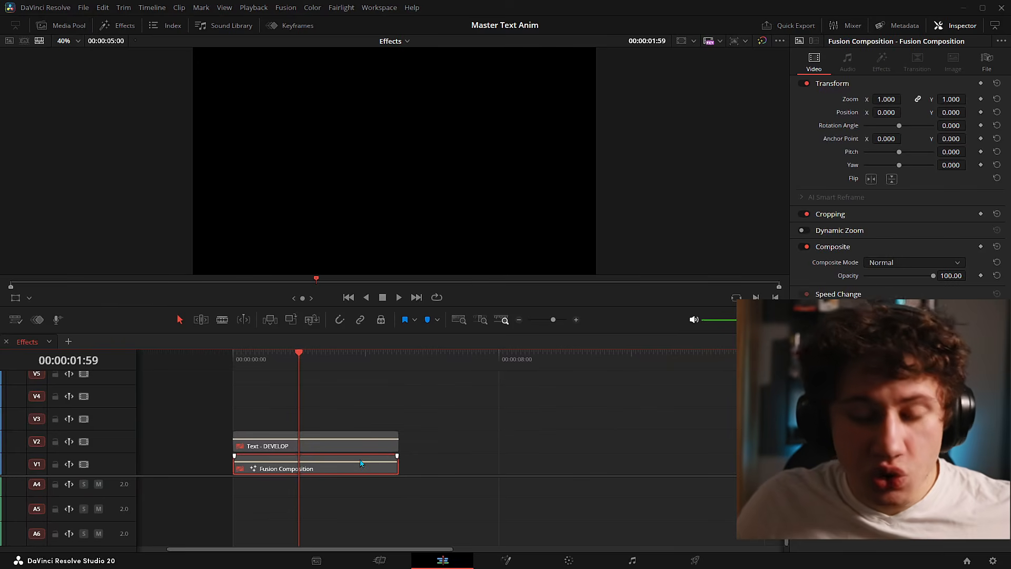
- Open the composition in Fusion, show BoxBlur3's Modifiers, and scrub the first frames of the blur
{"action": "left_click", "coordinate": [507, 561]}
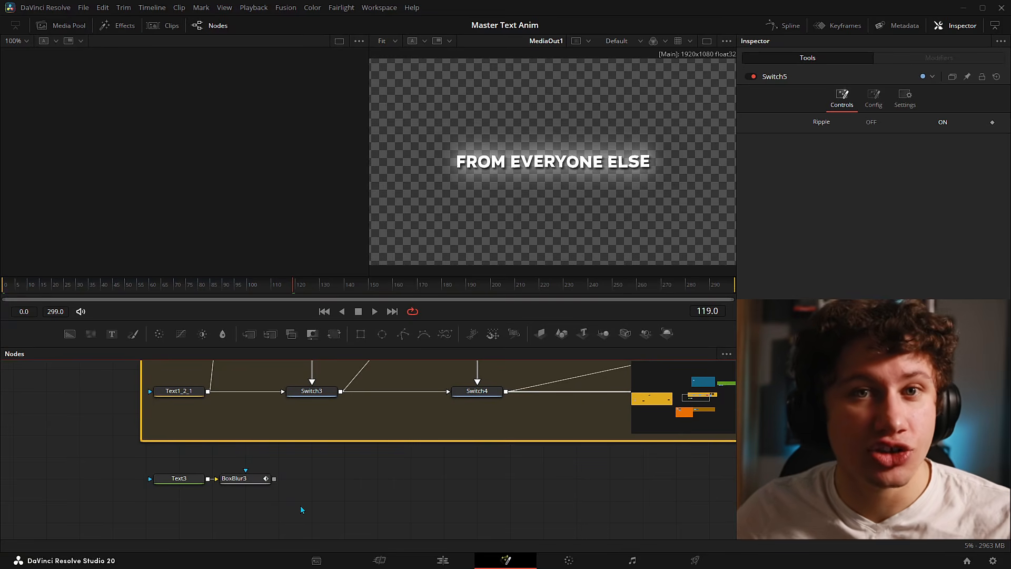
{"action": "left_click", "coordinate": [245, 483]}
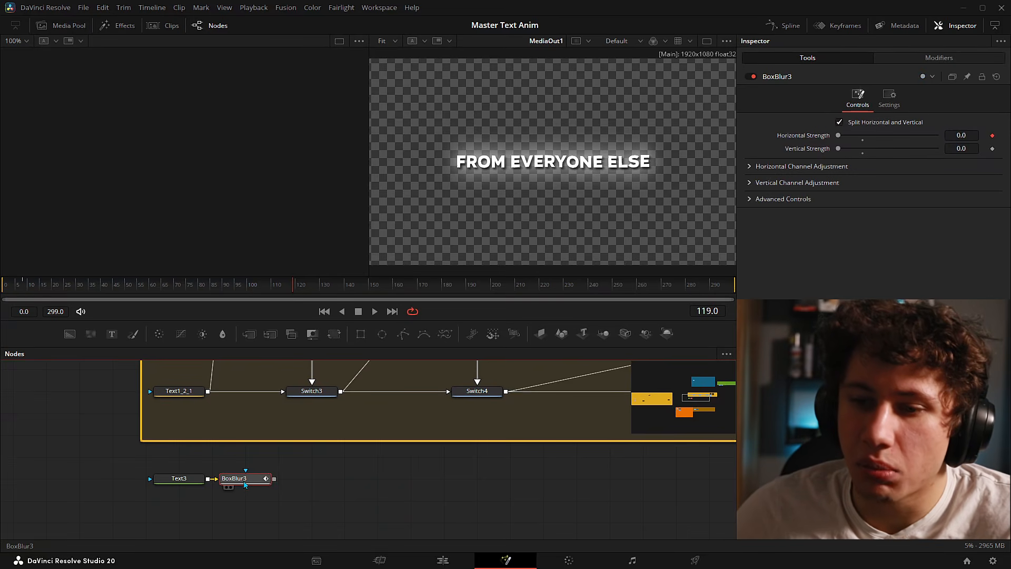
{"action": "left_click", "coordinate": [920, 60]}
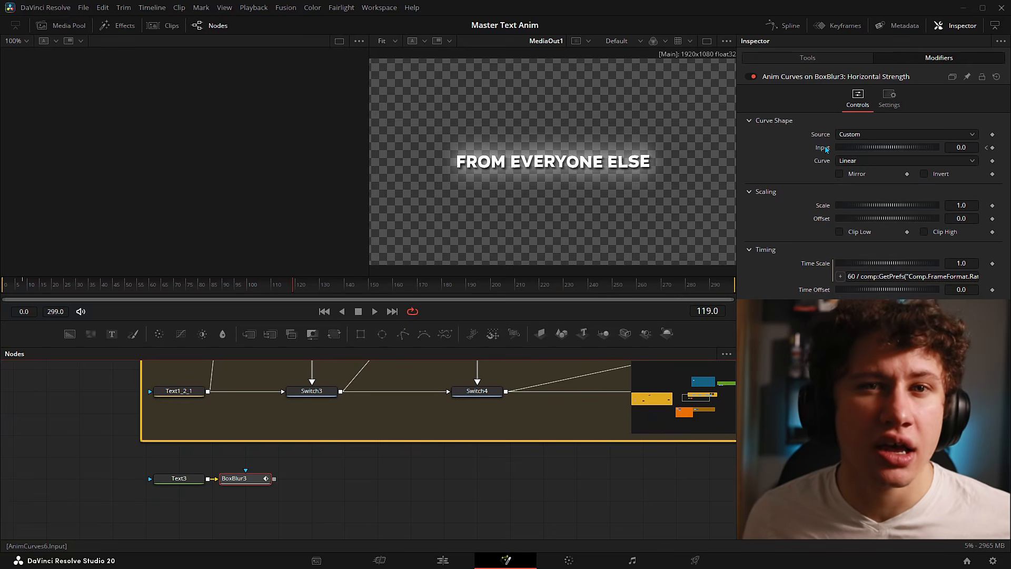
{"action": "mouse_move", "coordinate": [5, 286]}
{"action": "left_mouse_down"}
{"action": "mouse_move", "coordinate": [23, 286]}
{"action": "mouse_move", "coordinate": [6, 286]}
{"action": "left_mouse_up"}
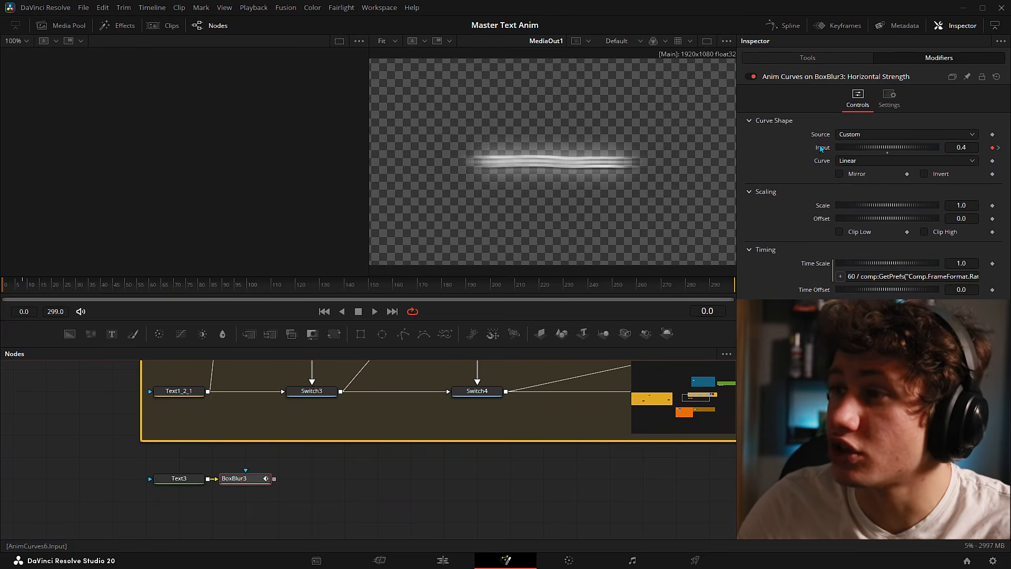
- Insert a KeyStretcher on BoxBlur3's Anim Curves Input, then scrub to frame 300
{"action": "right_click", "coordinate": [821, 148]}
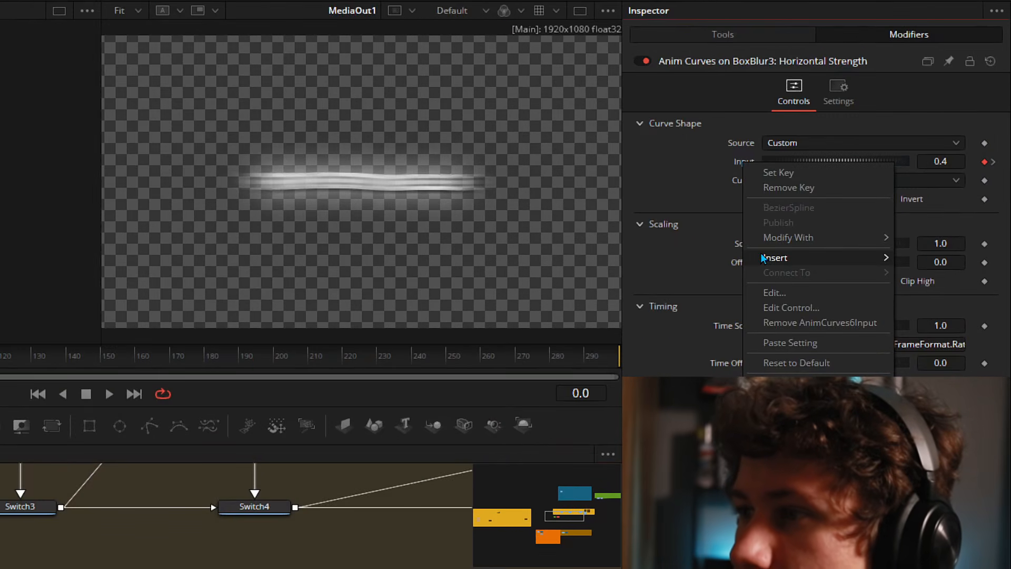
{"action": "mouse_move", "coordinate": [761, 255]}
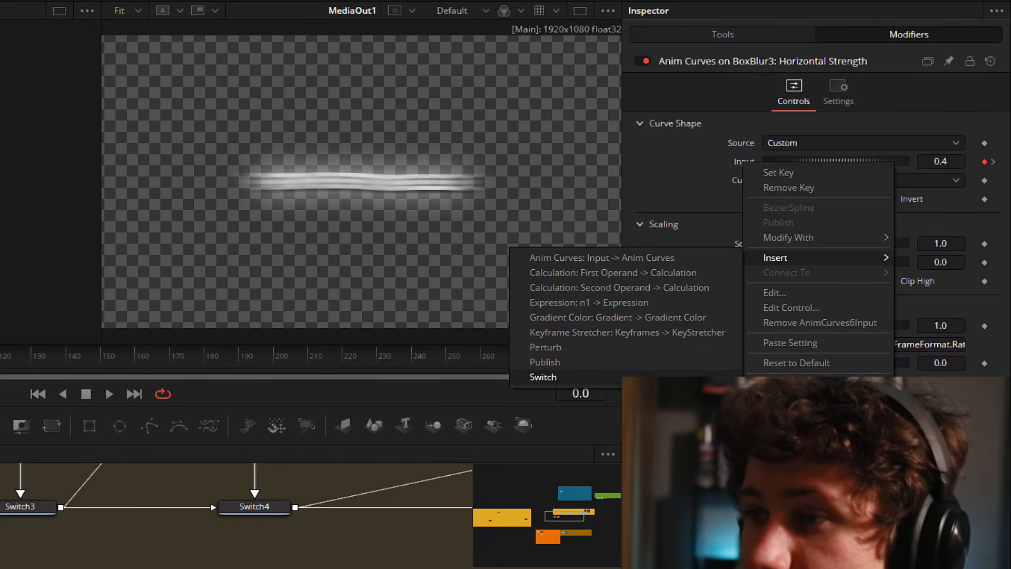
{"action": "left_click", "coordinate": [611, 332]}
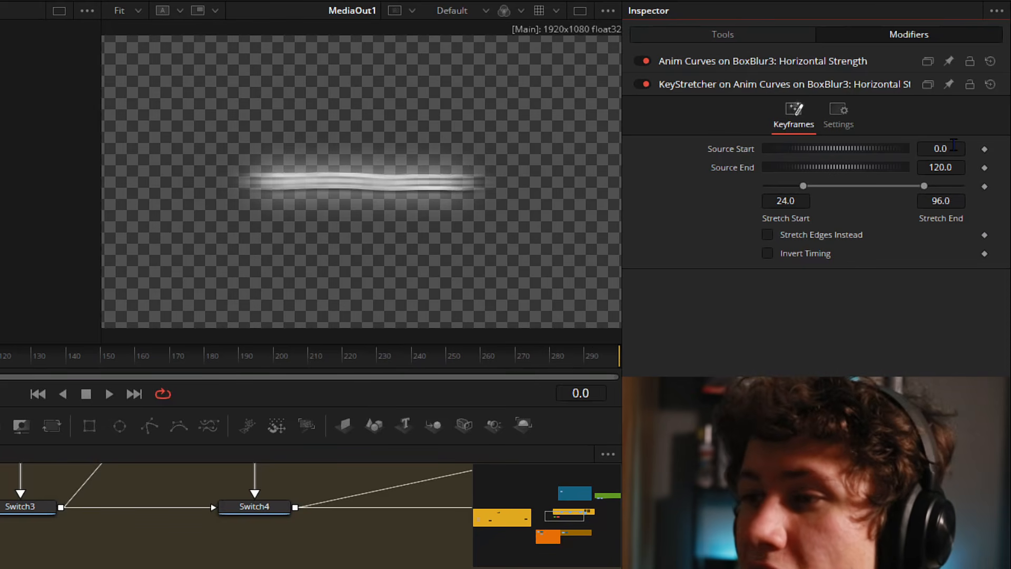
{"action": "left_click_drag", "start_coordinate": [580, 358], "coordinate": [640, 358]}
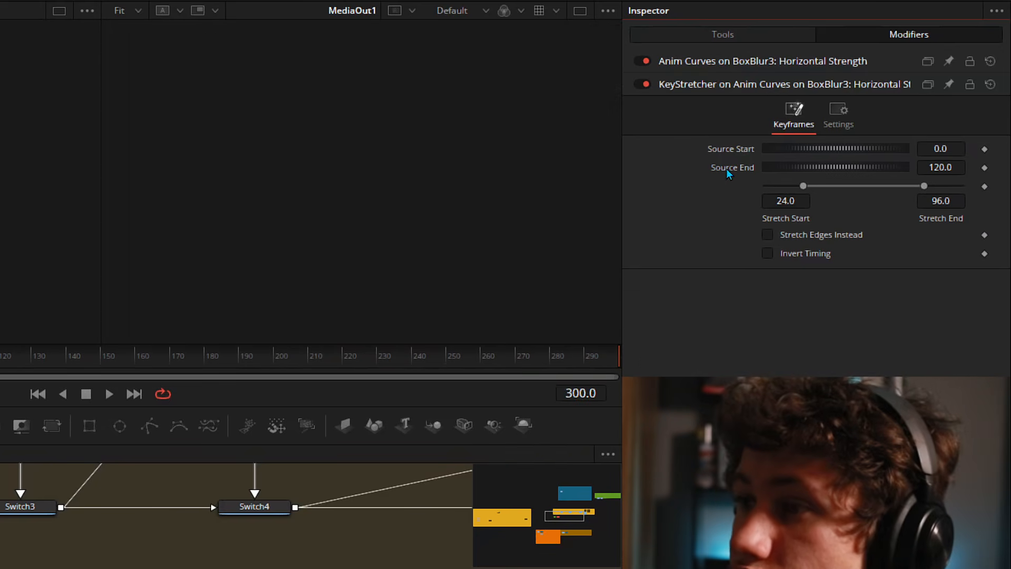
- Set the KeyStretcher Source End to 300 and adjust the Stretch End
{"action": "left_click", "coordinate": [939, 162]}
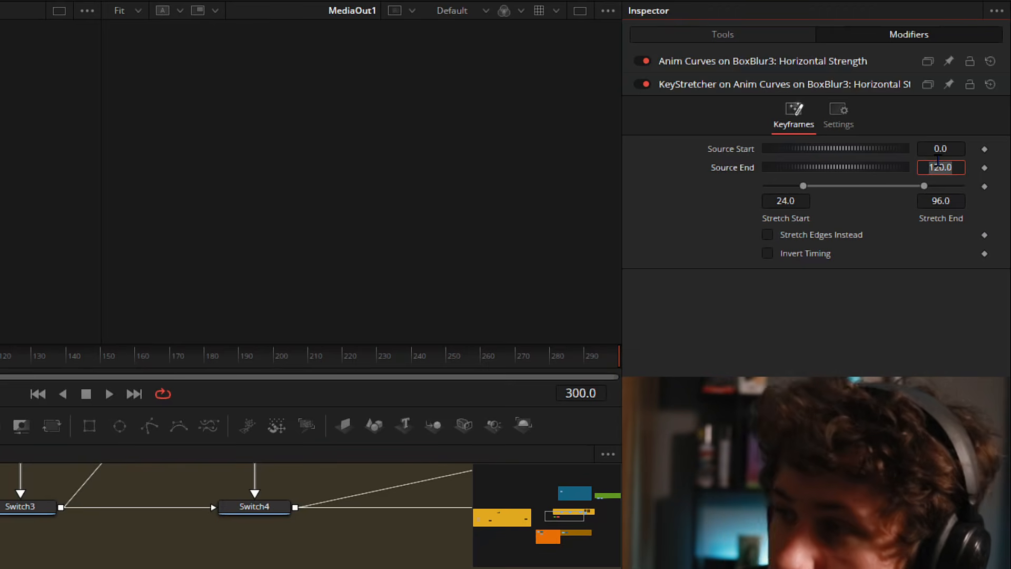
{"action": "type", "text": "300"}
{"action": "key", "text": "Tab"}
{"action": "left_click", "coordinate": [843, 252]}
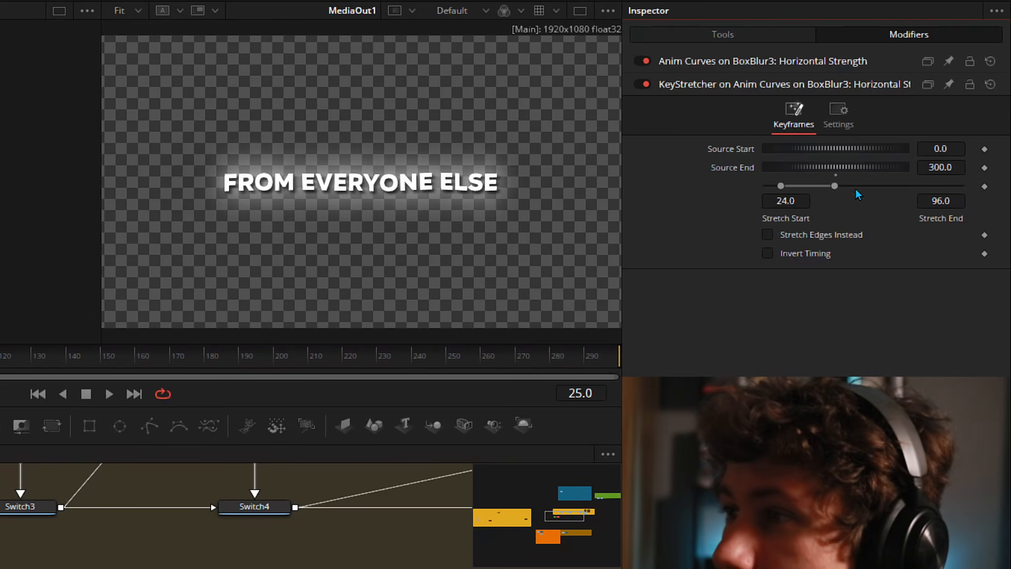
{"action": "left_click_drag", "start_coordinate": [835, 187], "coordinate": [963, 189]}
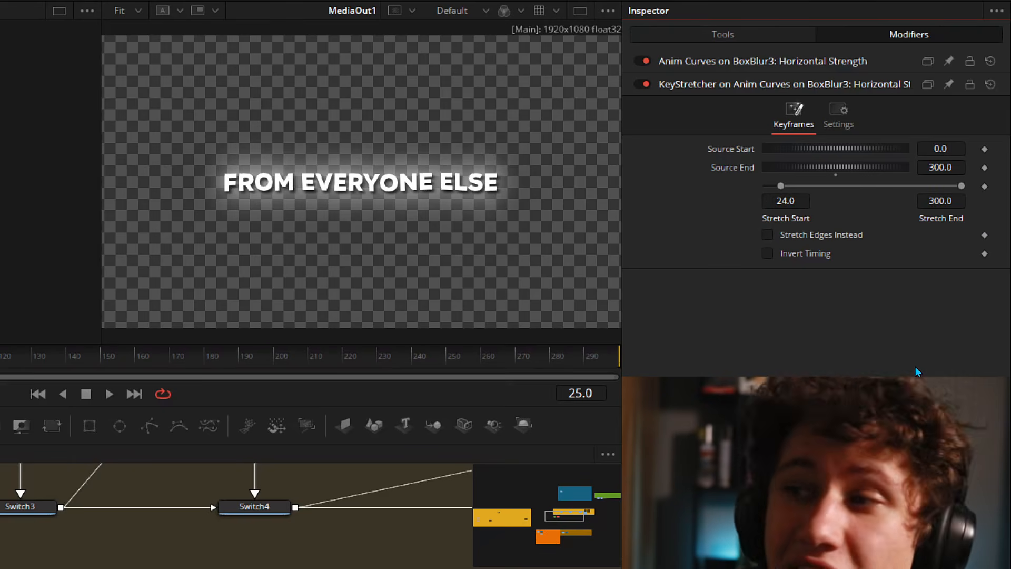
- Preview the blur, step to frame 8, and set Stretch Start to 8
{"action": "key", "text": "space"}
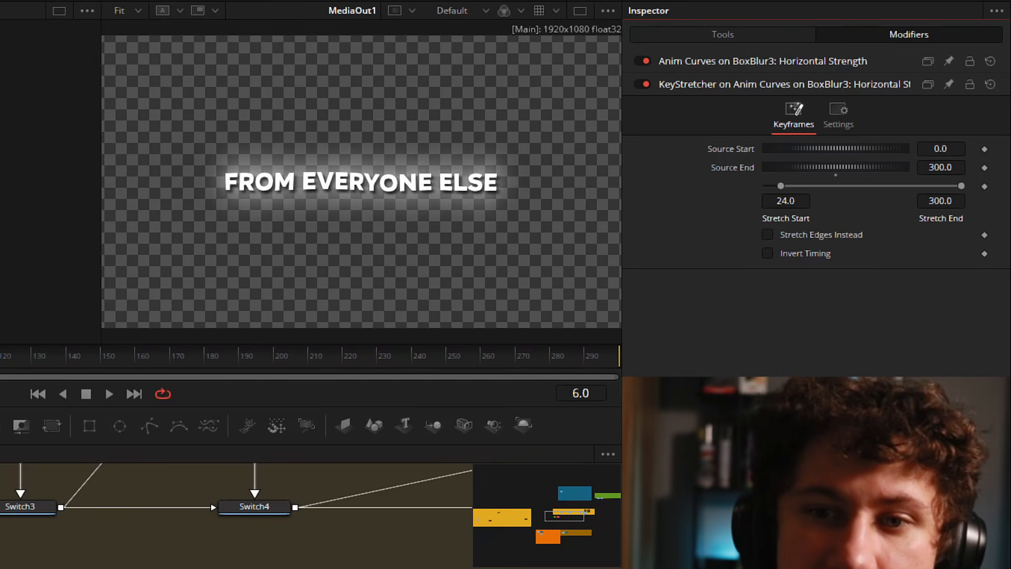
{"action": "key", "text": "Right"}
{"action": "key", "text": "Right"}
{"action": "key", "text": "Left"}
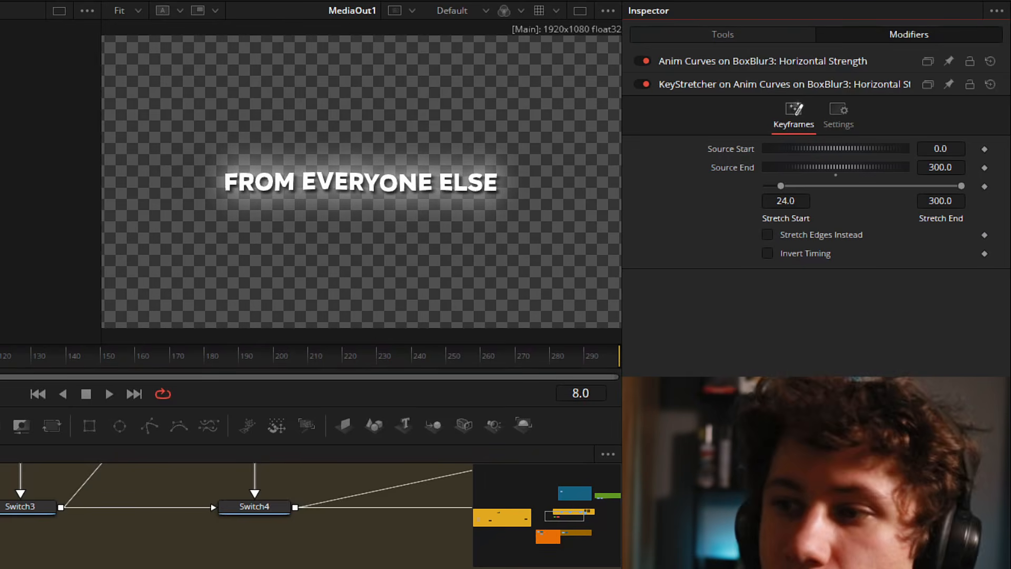
{"action": "double_click", "coordinate": [785, 201]}
{"action": "type", "text": "8"}
{"action": "key", "text": "Tab"}
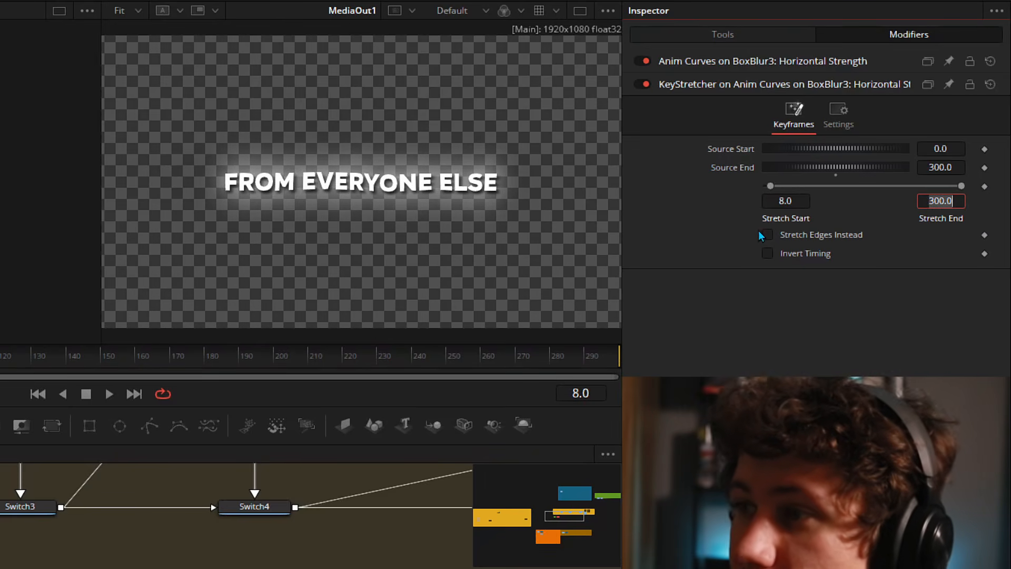
{"action": "left_click", "coordinate": [838, 206]}
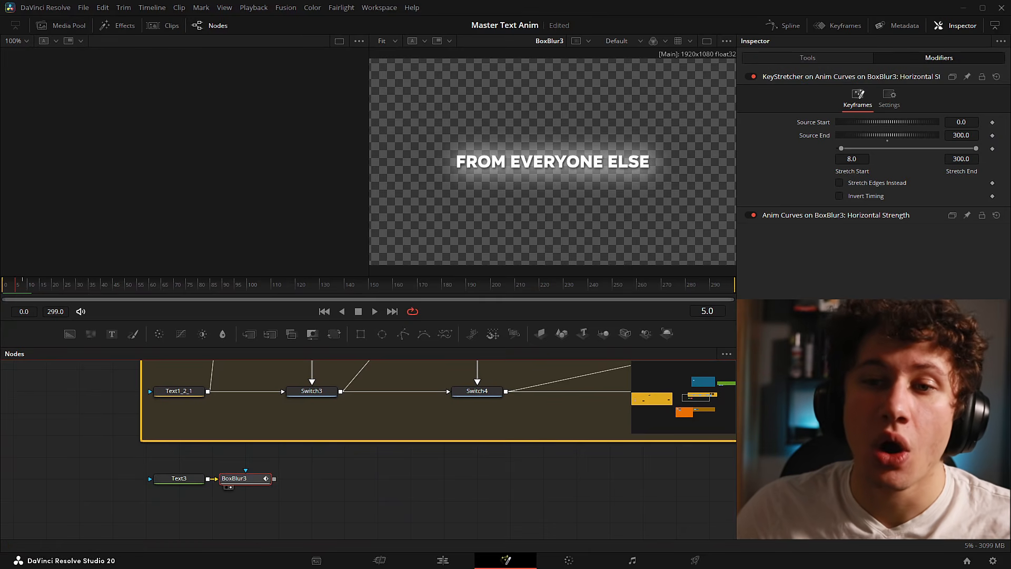
- Check Horizontal Strength's Modify With options, then show BoxBlur3's Anim Curves modifier settings
{"action": "left_click_drag", "start_coordinate": [21, 289], "coordinate": [24, 289]}
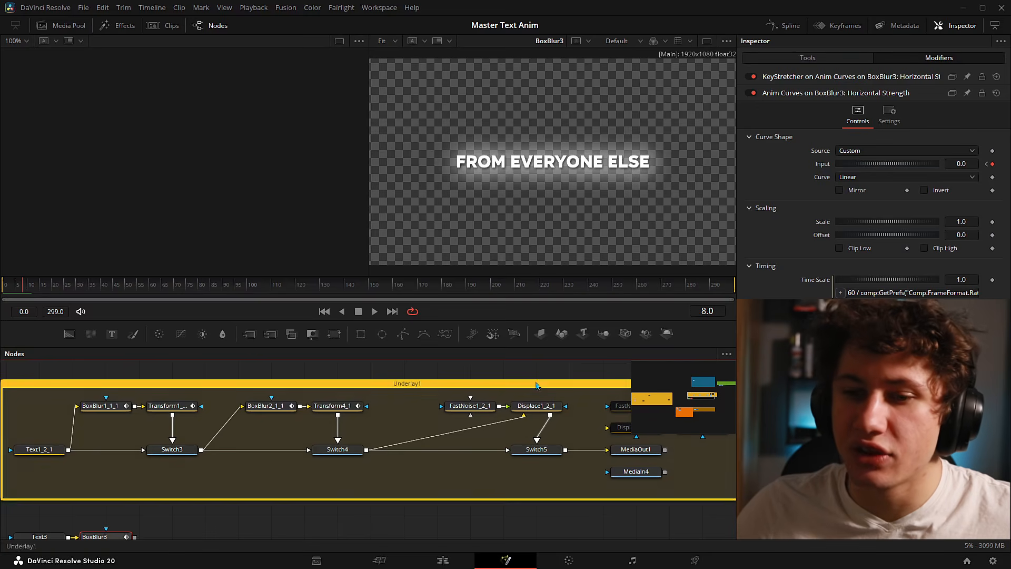
{"action": "left_click_drag", "start_coordinate": [323, 472], "coordinate": [336, 455]}
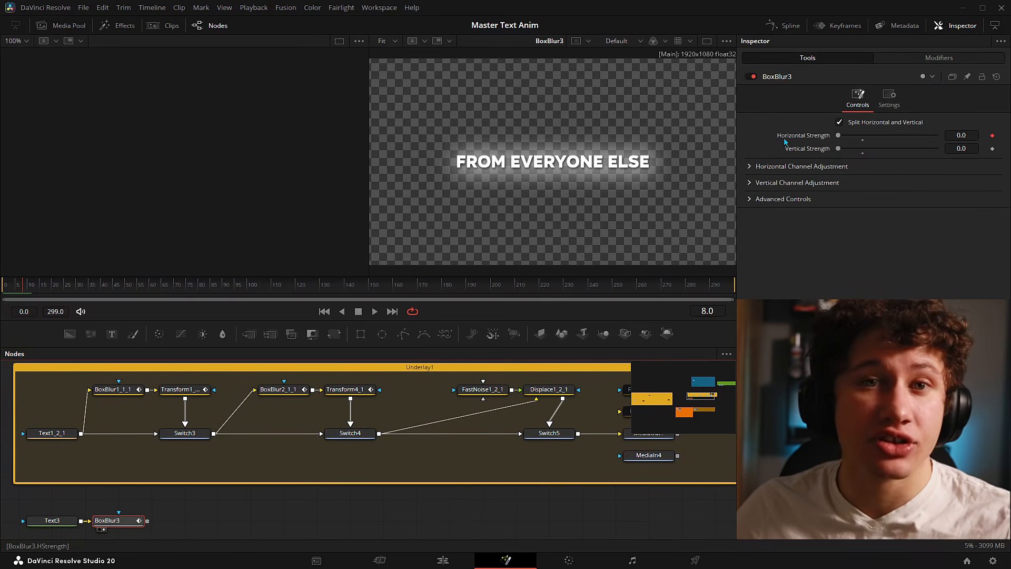
{"action": "right_click", "coordinate": [787, 141]}
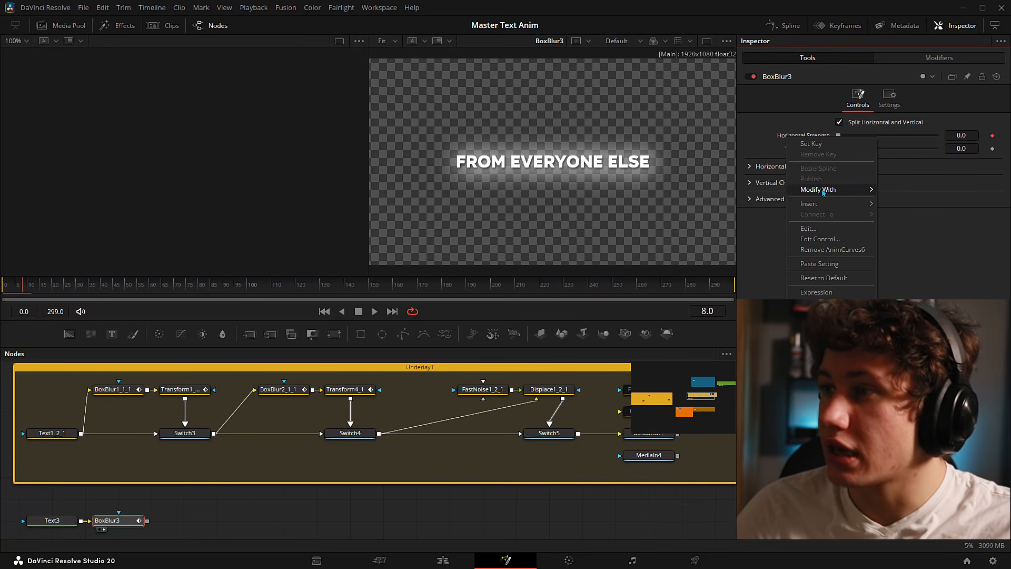
{"action": "mouse_move", "coordinate": [823, 191]}
{"action": "left_click", "coordinate": [803, 133]}
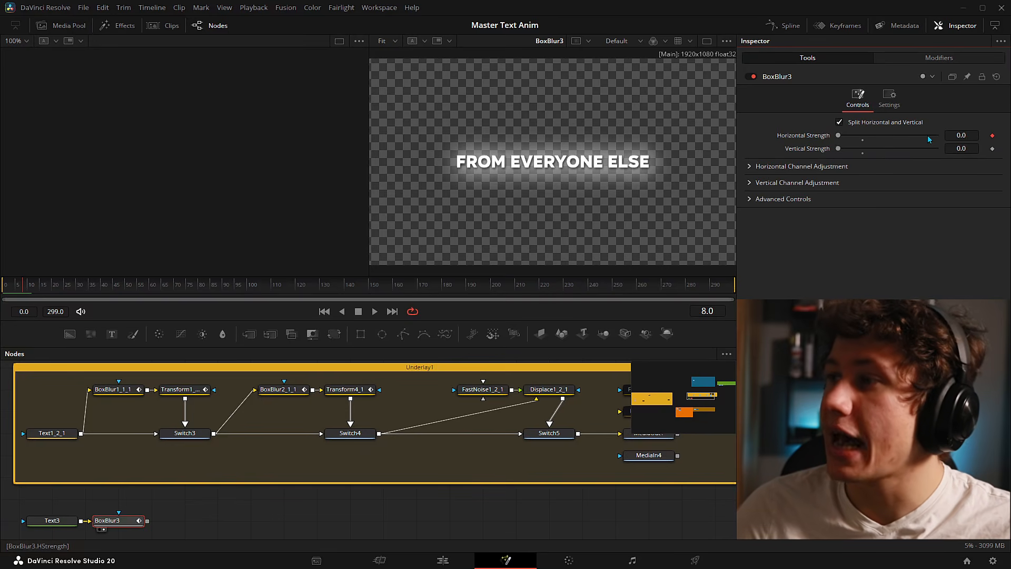
{"action": "left_click", "coordinate": [939, 58]}
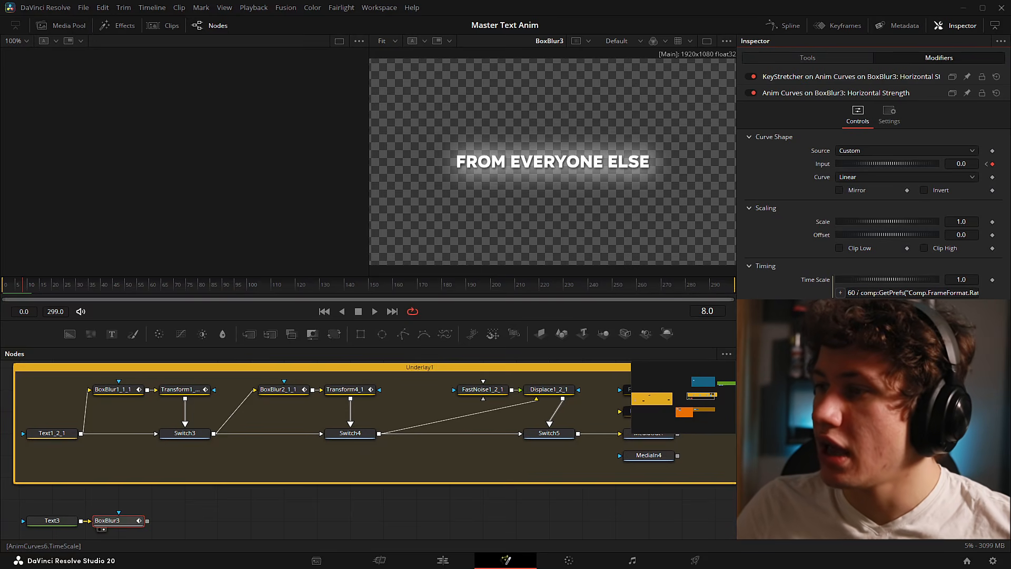
- Read the Time Scale expression (60 / comp frame rate) without changing it, then show the Spline editor
{"action": "right_click", "coordinate": [811, 280]}
{"action": "left_click", "coordinate": [963, 293]}
{"action": "key", "text": "End"}
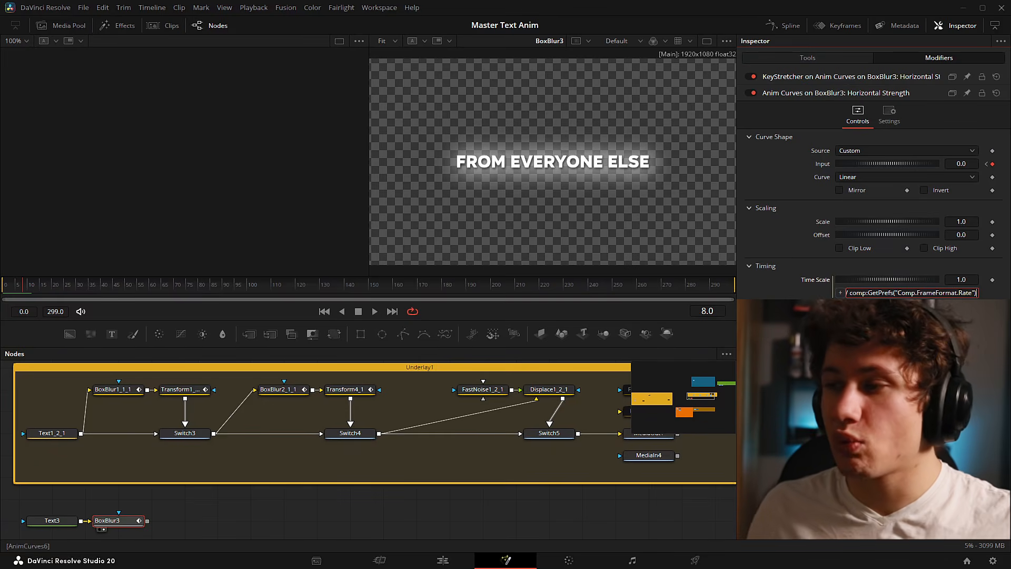
{"action": "key", "text": "Return"}
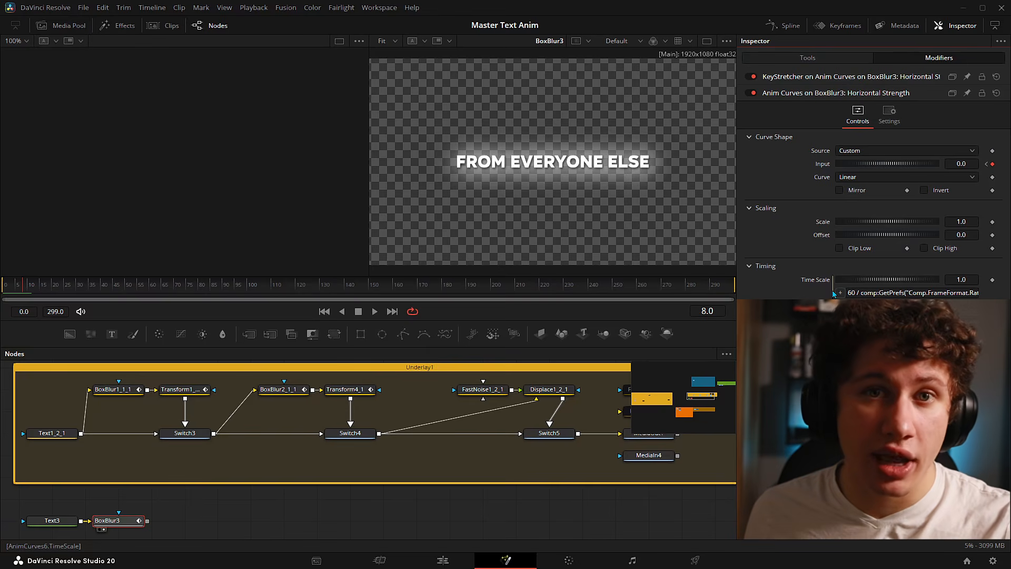
{"action": "left_click", "coordinate": [783, 25]}
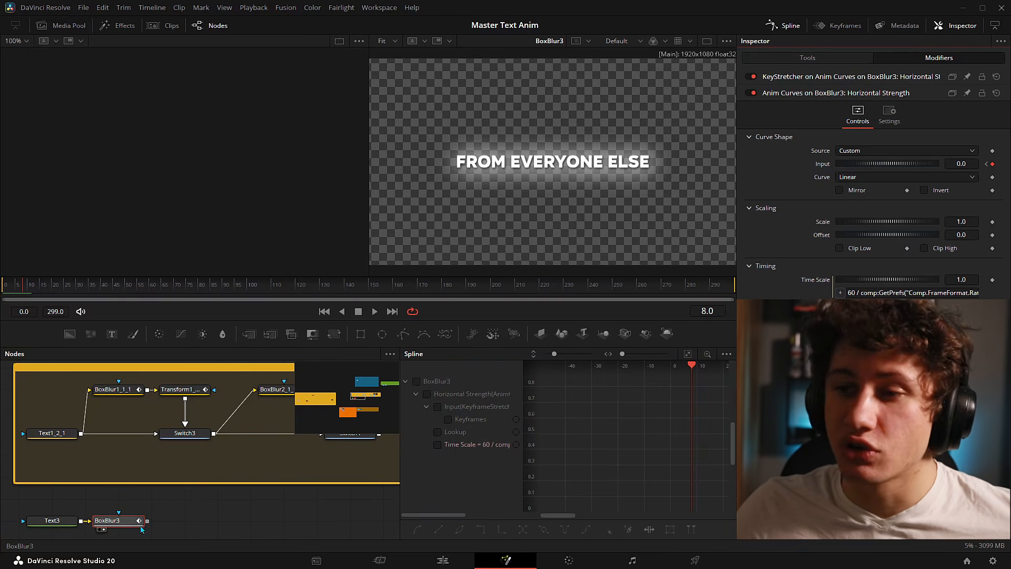
- Display BoxBlur3's Horizontal Strength curve fitted in the graph, testing and undoing a first-key ease change
{"action": "left_click", "coordinate": [417, 381]}
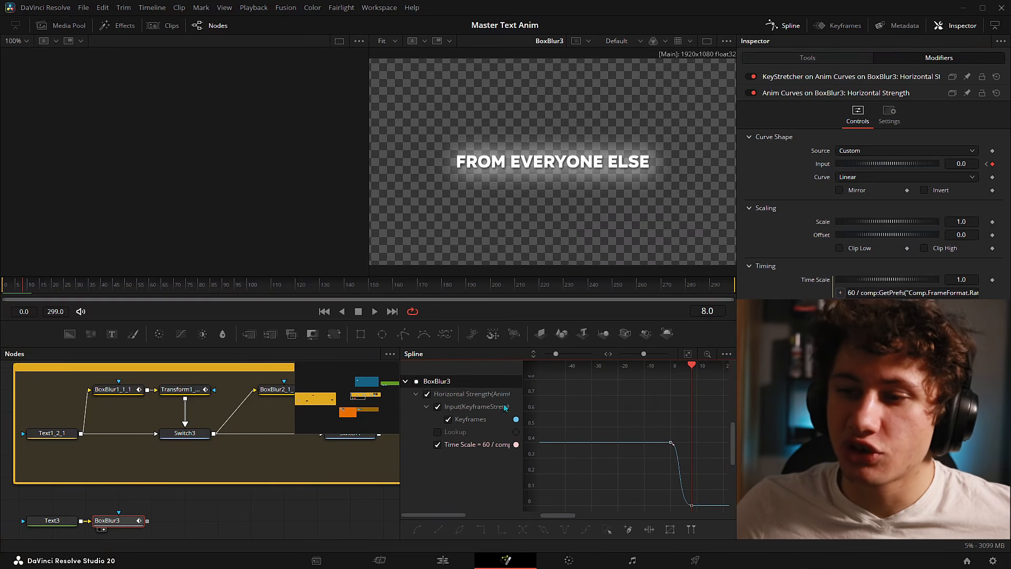
{"action": "left_click", "coordinate": [687, 357]}
{"action": "key", "text": "ctrl+f"}
{"action": "left_click_drag", "start_coordinate": [581, 380], "coordinate": [553, 434]}
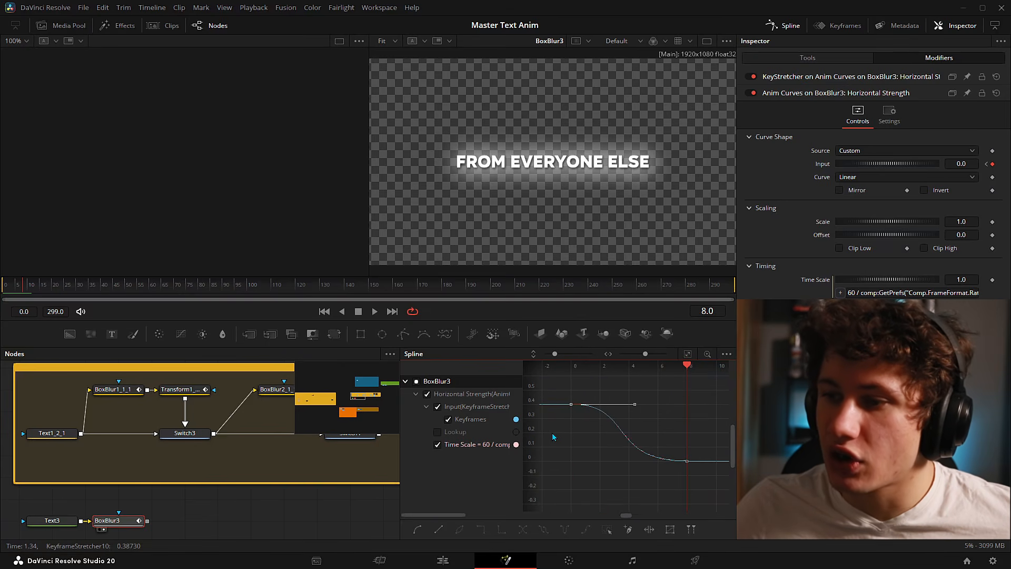
{"action": "left_click_drag", "start_coordinate": [635, 404], "coordinate": [631, 433]}
{"action": "key", "text": "ctrl+z"}
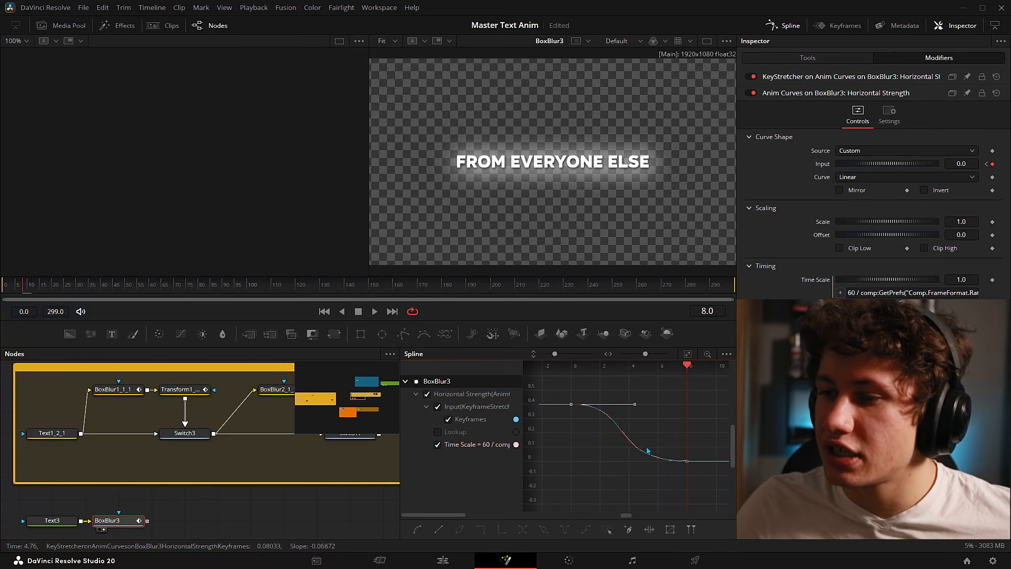
{"action": "left_click", "coordinate": [703, 448]}
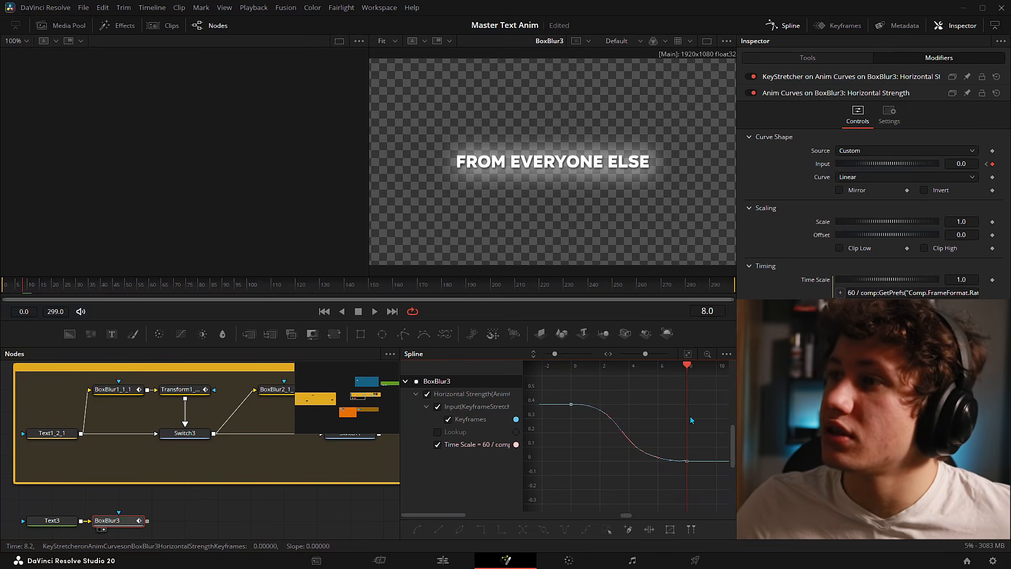
- Replace the Spline editor with the Keyframes editor and test moving the frame-8 key
{"action": "left_click", "coordinate": [838, 25]}
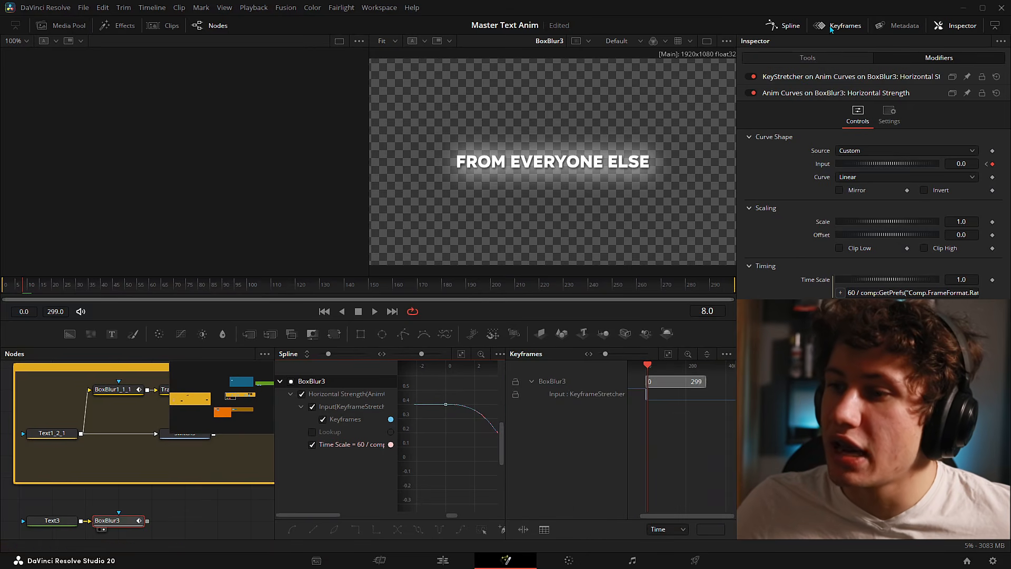
{"action": "left_click", "coordinate": [785, 25]}
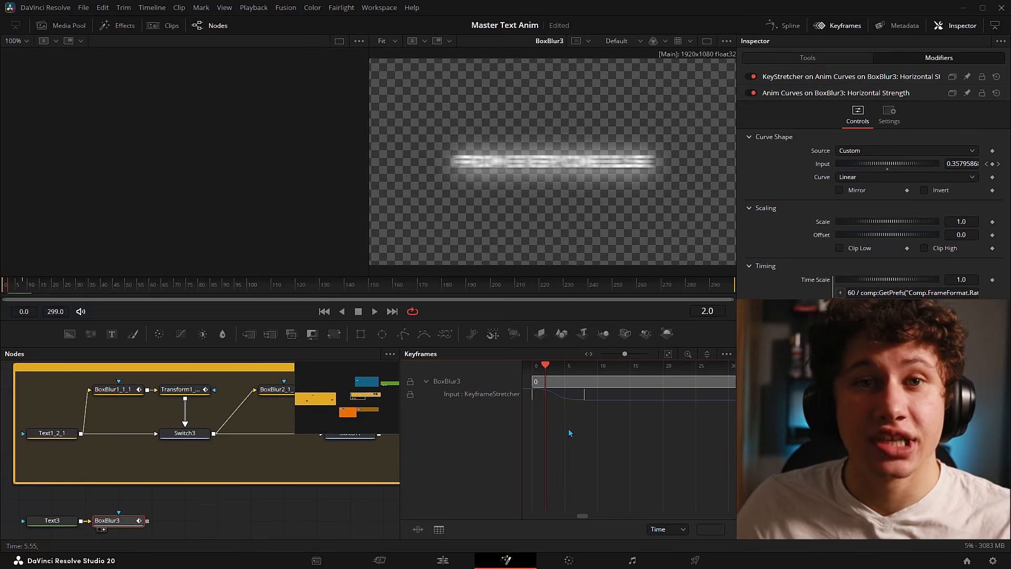
{"action": "mouse_move", "coordinate": [583, 398]}
{"action": "left_mouse_down"}
{"action": "mouse_move", "coordinate": [571, 400]}
{"action": "mouse_move", "coordinate": [593, 400]}
{"action": "mouse_move", "coordinate": [567, 400]}
{"action": "mouse_move", "coordinate": [585, 400]}
{"action": "left_mouse_up"}
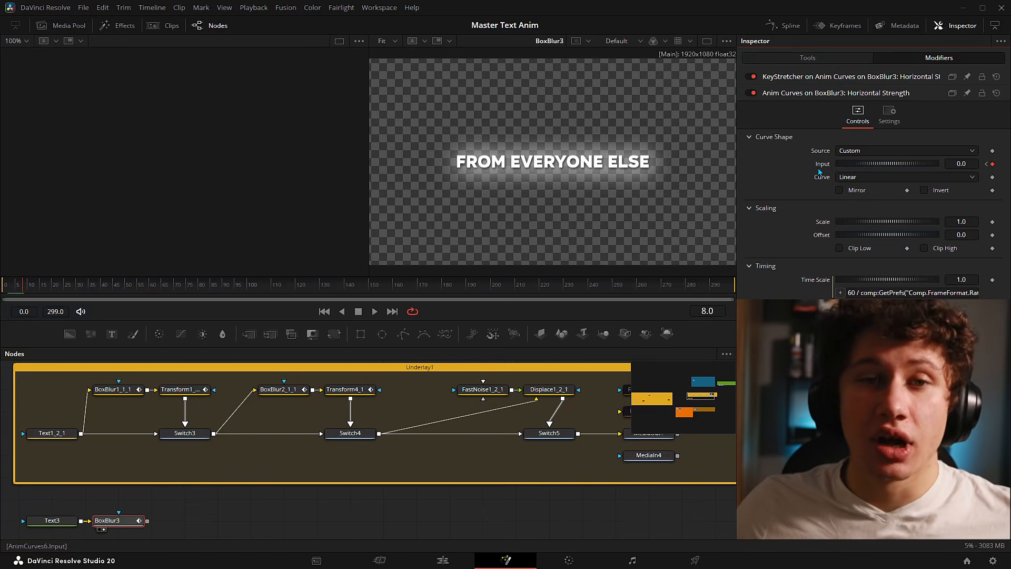
- Insert a Keyframe Stretcher on the Anim Curves Input and expand its KeyStretcher settings
{"action": "right_click", "coordinate": [825, 166]}
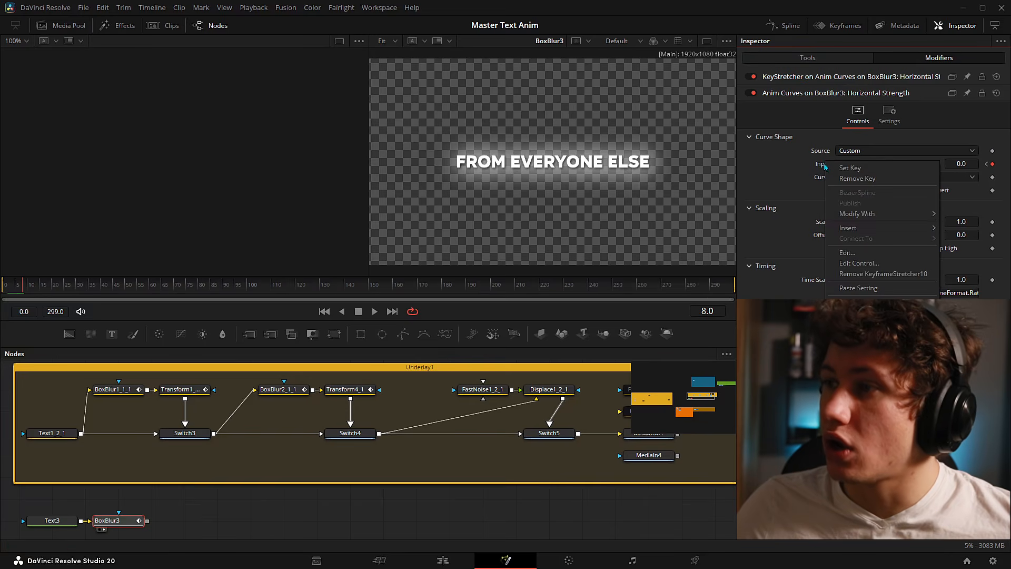
{"action": "mouse_move", "coordinate": [828, 224]}
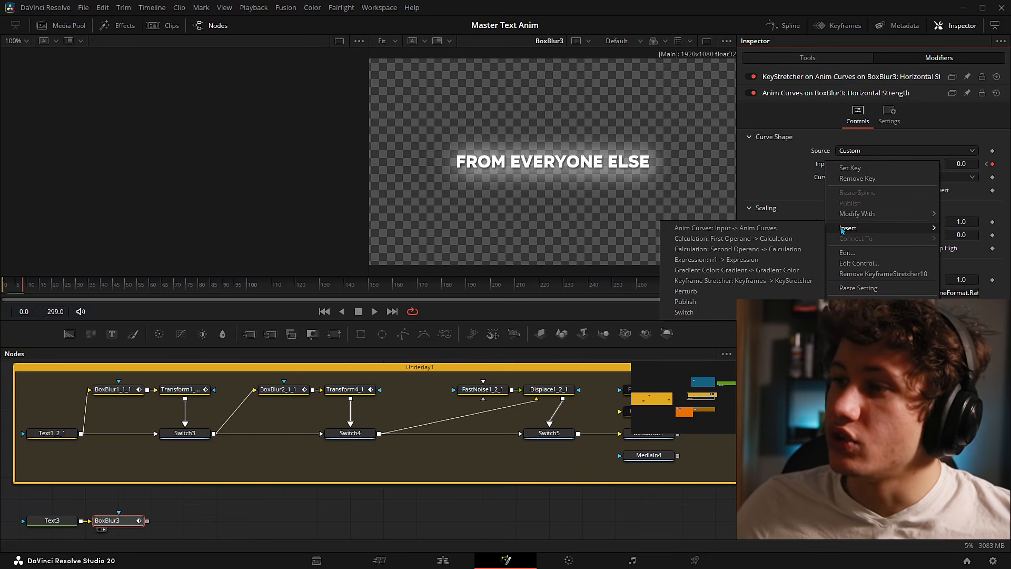
{"action": "left_click", "coordinate": [767, 281]}
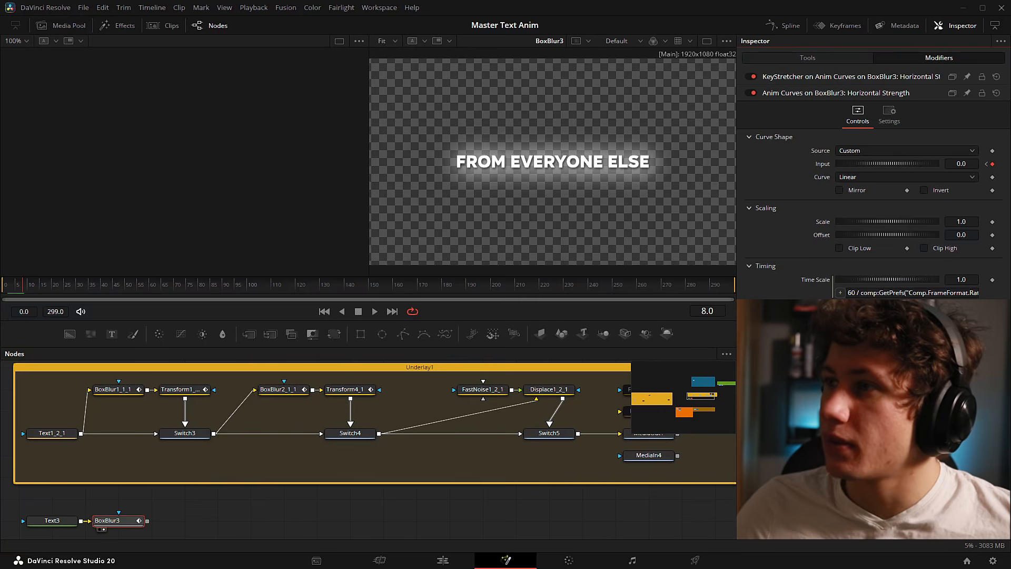
{"action": "left_click", "coordinate": [814, 76]}
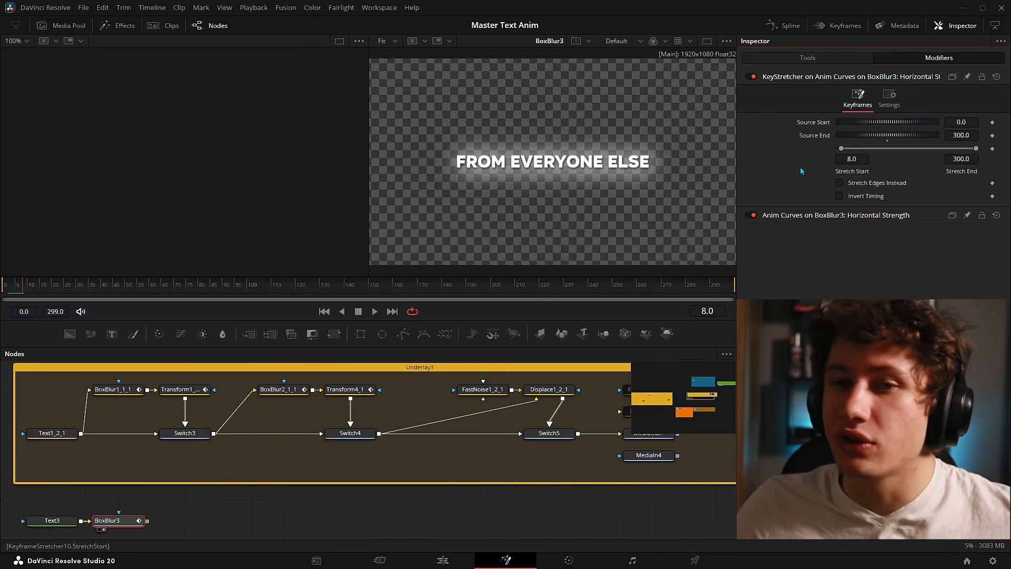
- Scrub the blur from frame 299 back to frames 8 and 7, then deselect BoxBlur3
{"action": "left_click_drag", "start_coordinate": [20, 286], "coordinate": [734, 286]}
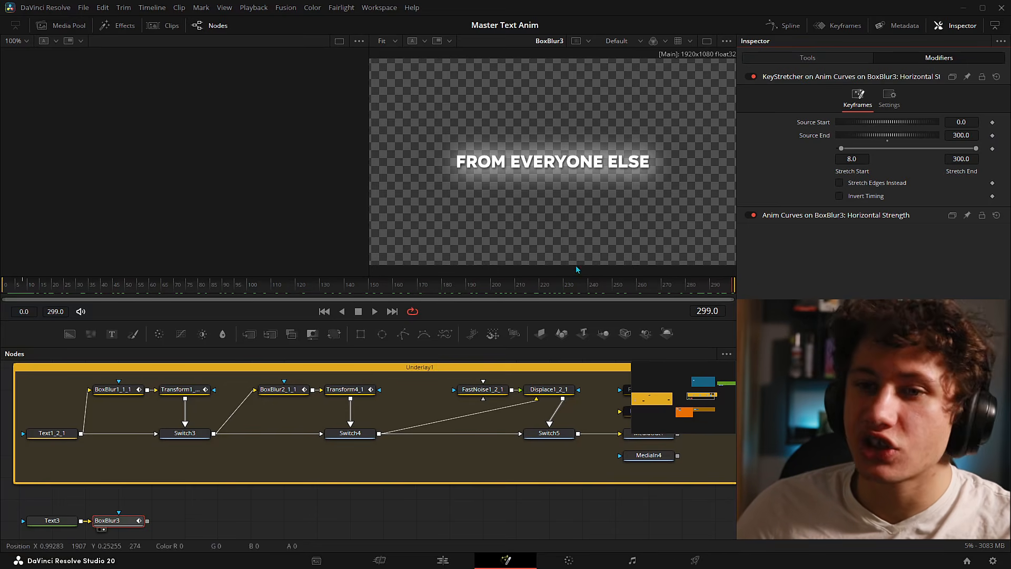
{"action": "left_click", "coordinate": [25, 290]}
{"action": "left_click_drag", "start_coordinate": [24, 289], "coordinate": [21, 288]}
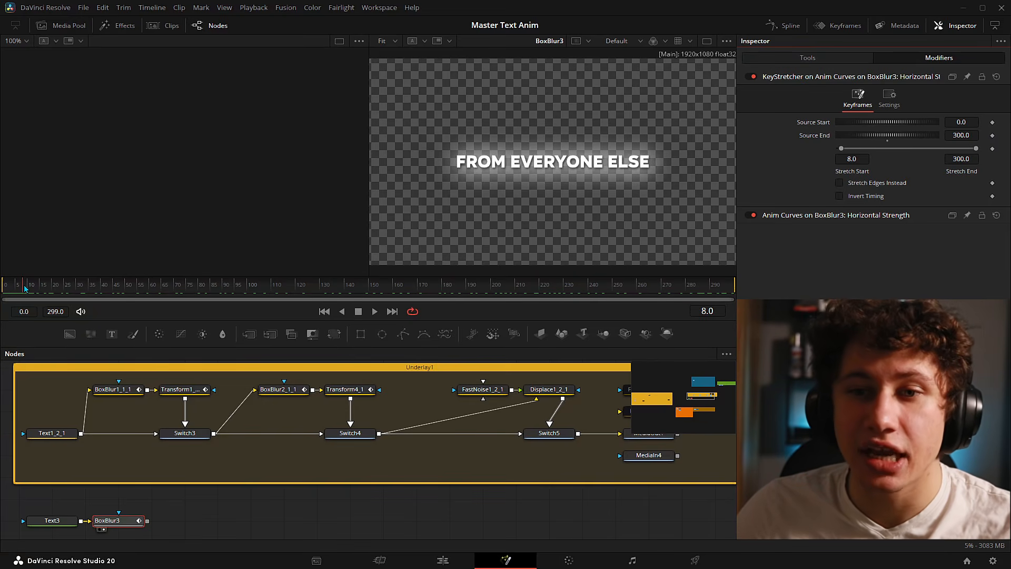
{"action": "left_click", "coordinate": [312, 504]}
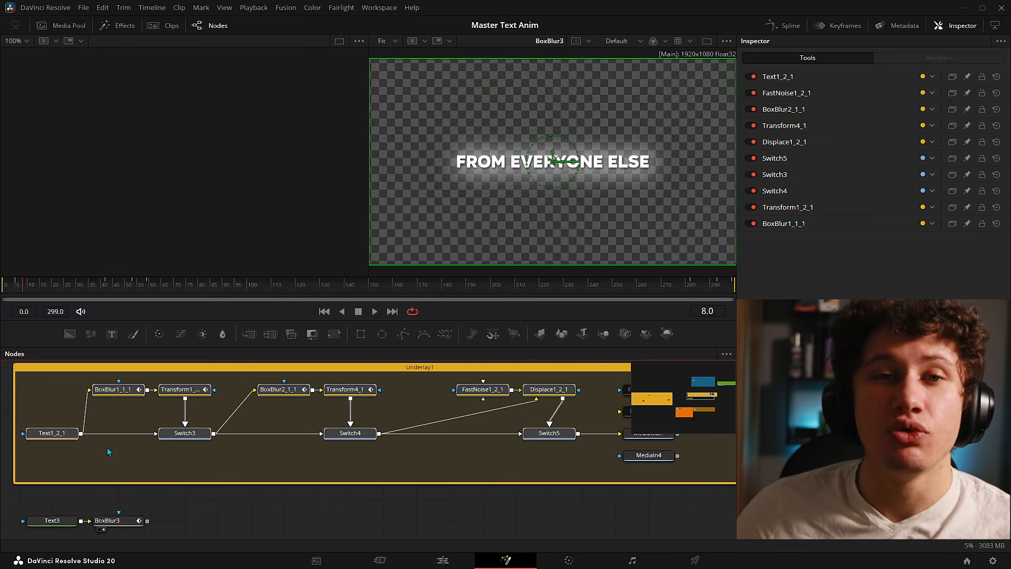
- Marquee-select the BoxBlur1_1_1, BoxBlur2_1_1 and FastNoise1_2_1 node chains one after another
{"action": "left_click_drag", "start_coordinate": [116, 463], "coordinate": [572, 391]}
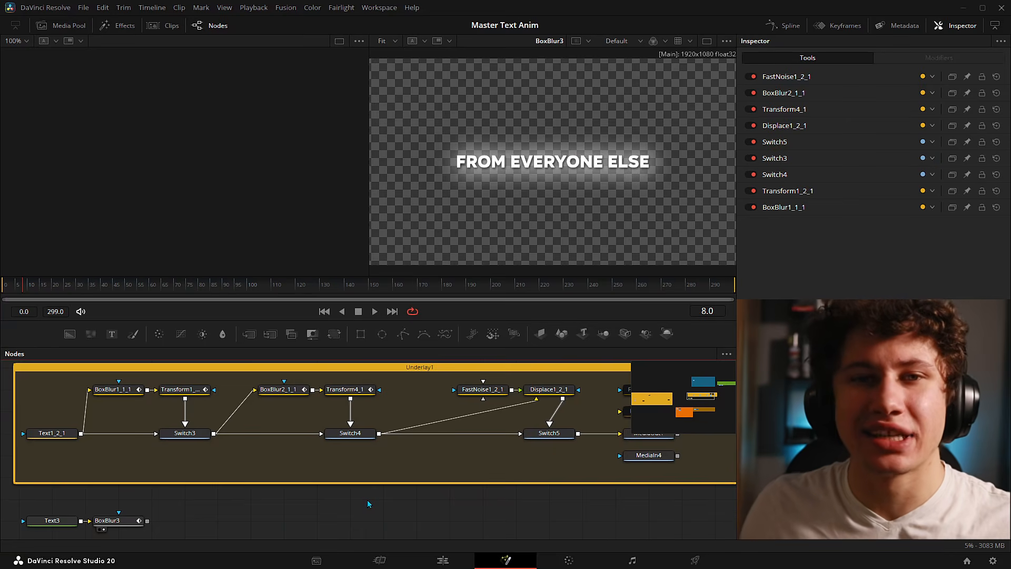
{"action": "left_click_drag", "start_coordinate": [104, 457], "coordinate": [131, 381]}
{"action": "left_click_drag", "start_coordinate": [377, 462], "coordinate": [267, 384]}
{"action": "left_click_drag", "start_coordinate": [576, 459], "coordinate": [448, 381]}
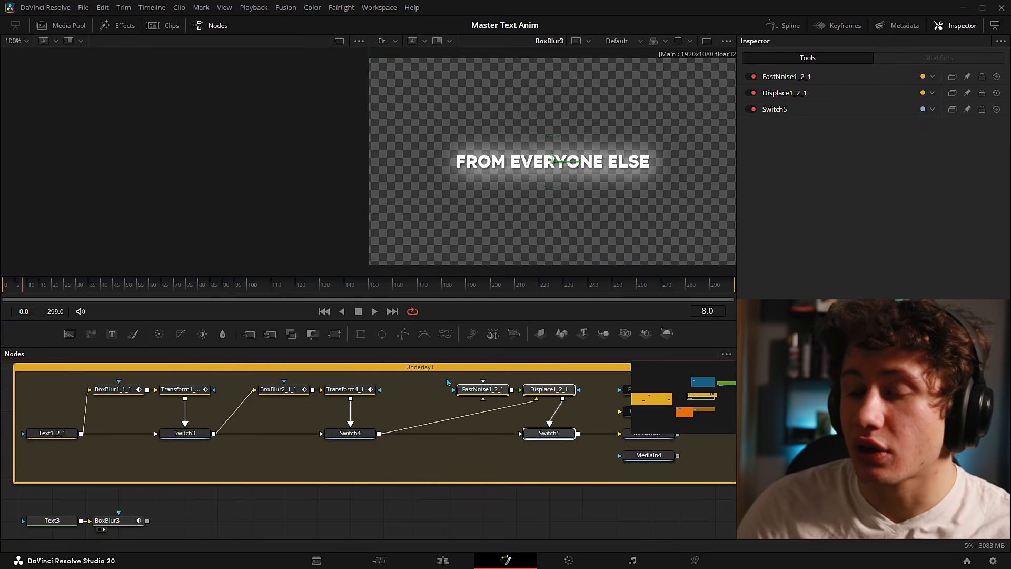
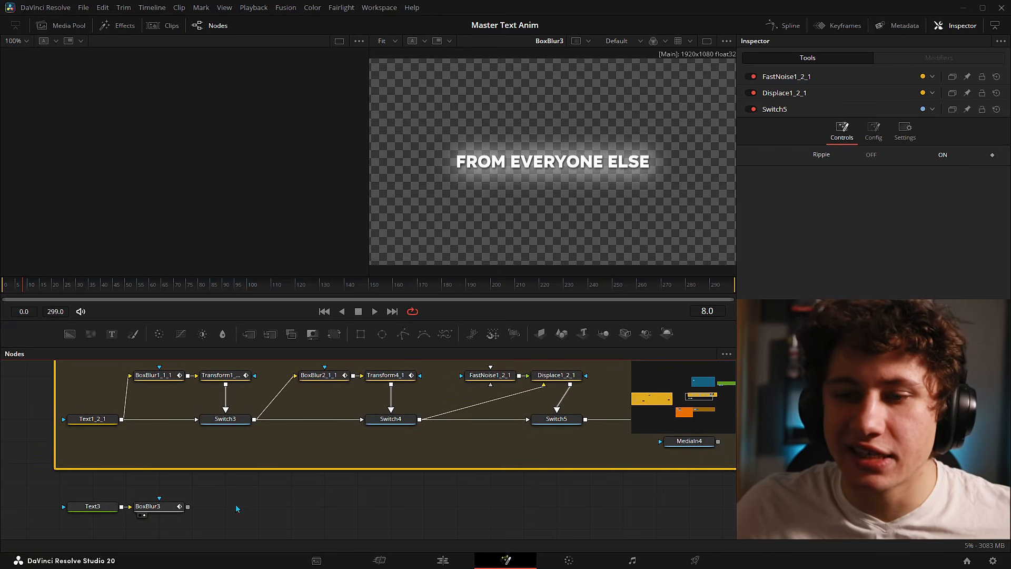
- Add a Switch node fed by BoxBlur3 and show its output in viewer 1
{"action": "left_click_drag", "start_coordinate": [236, 507], "coordinate": [274, 441]}
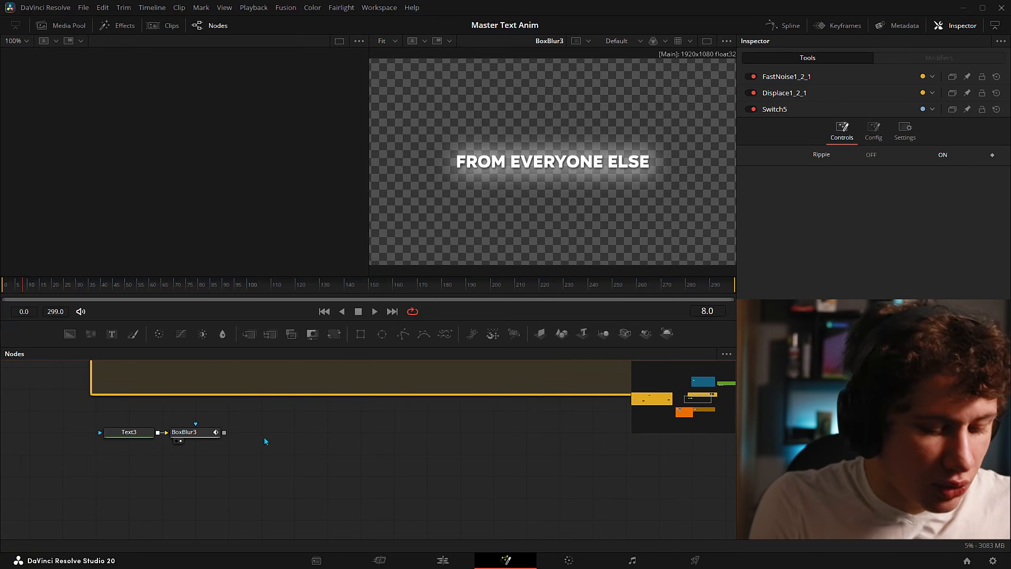
{"action": "key", "text": "shift+space"}
{"action": "type", "text": "swi"}
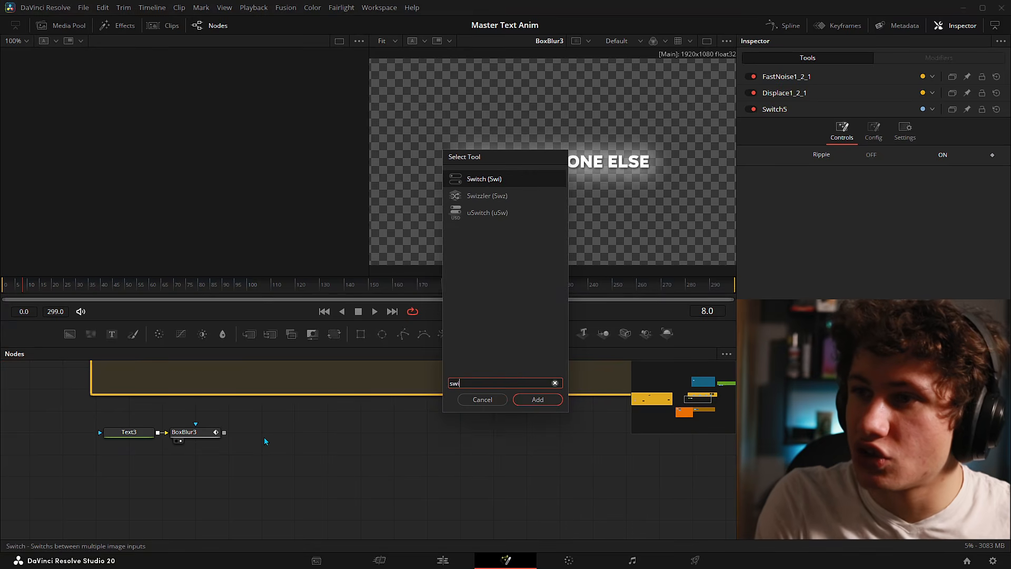
{"action": "key", "text": "Return"}
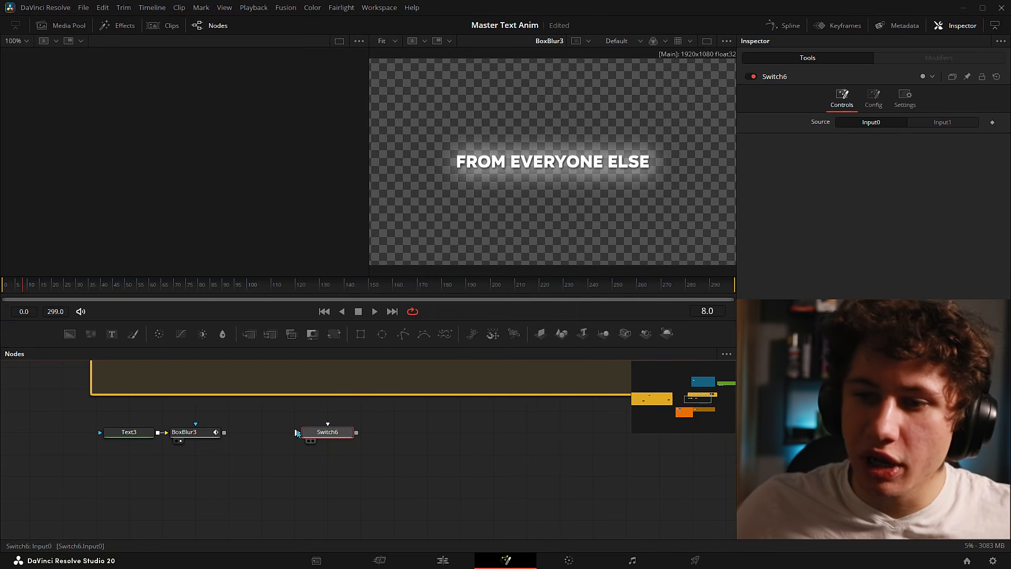
{"action": "left_click_drag", "start_coordinate": [224, 433], "coordinate": [323, 438]}
{"action": "key", "text": "1"}
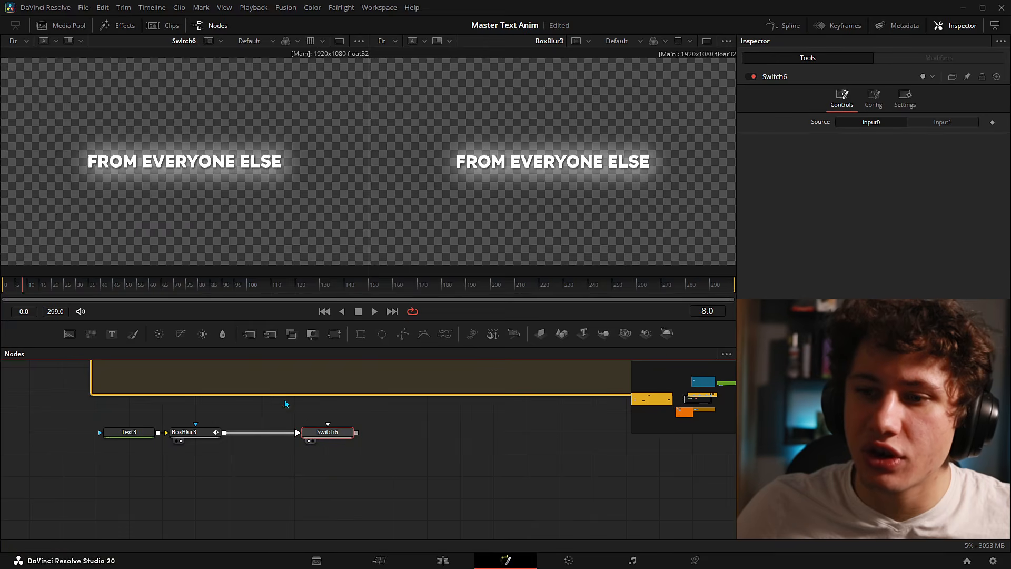
{"action": "left_click_drag", "start_coordinate": [323, 433], "coordinate": [289, 479]}
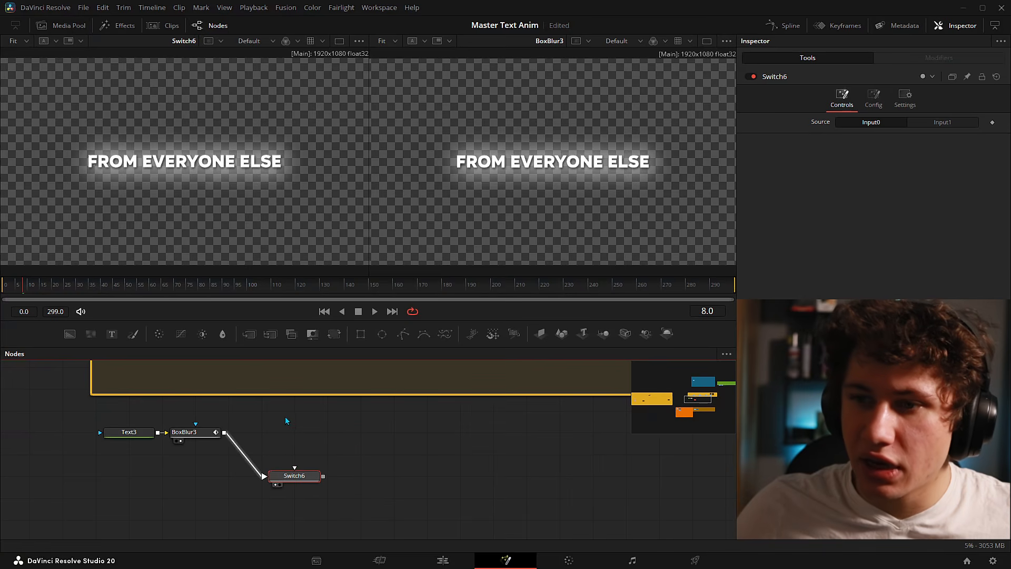
- Add a Transform7 between BoxBlur3 and the Switch at Size 2.2, viewing Switch6 alone
{"action": "key", "text": "shift+space"}
{"action": "type", "text": "trans"}
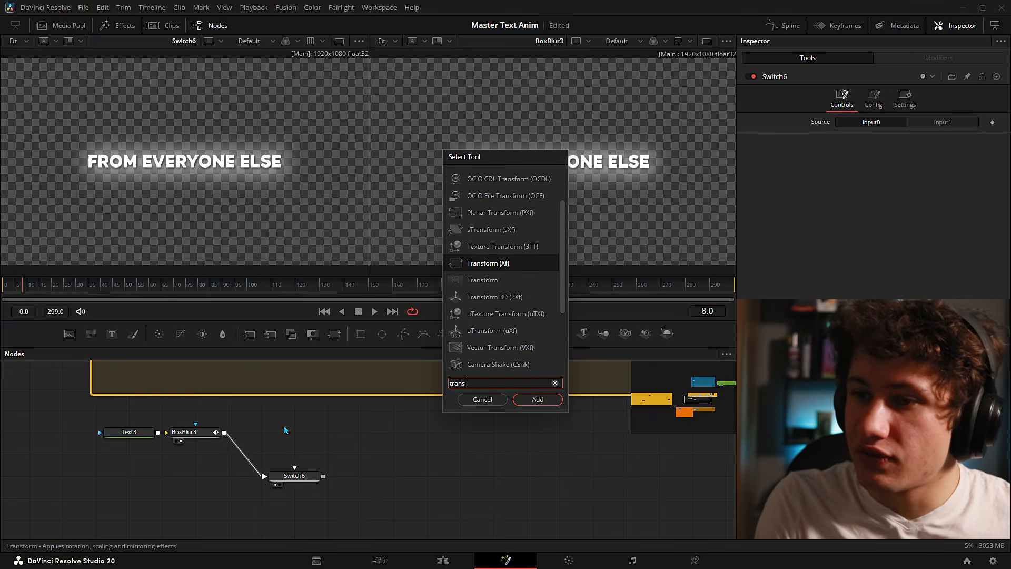
{"action": "key", "text": "Return"}
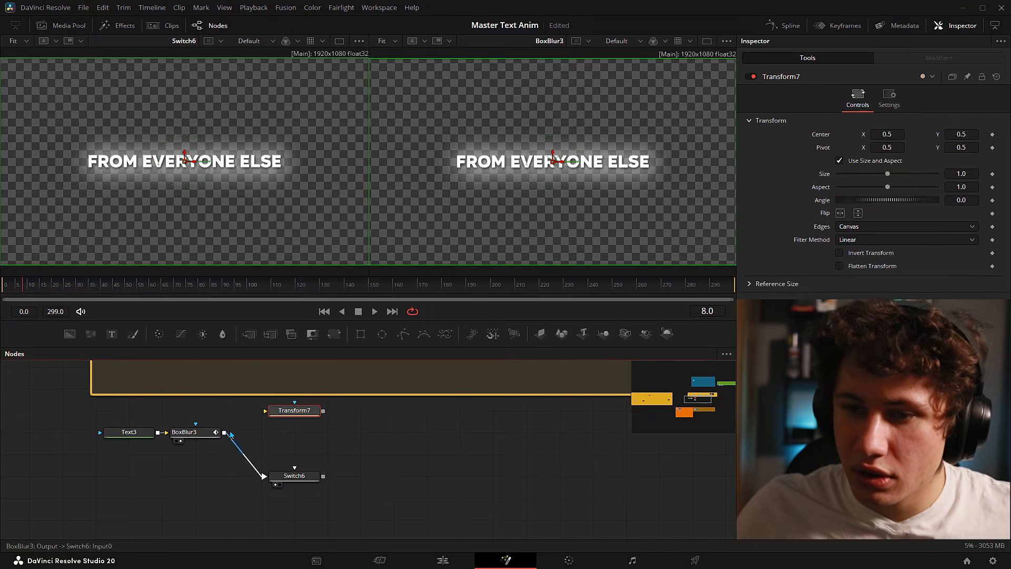
{"action": "left_click_drag", "start_coordinate": [225, 431], "coordinate": [295, 473]}
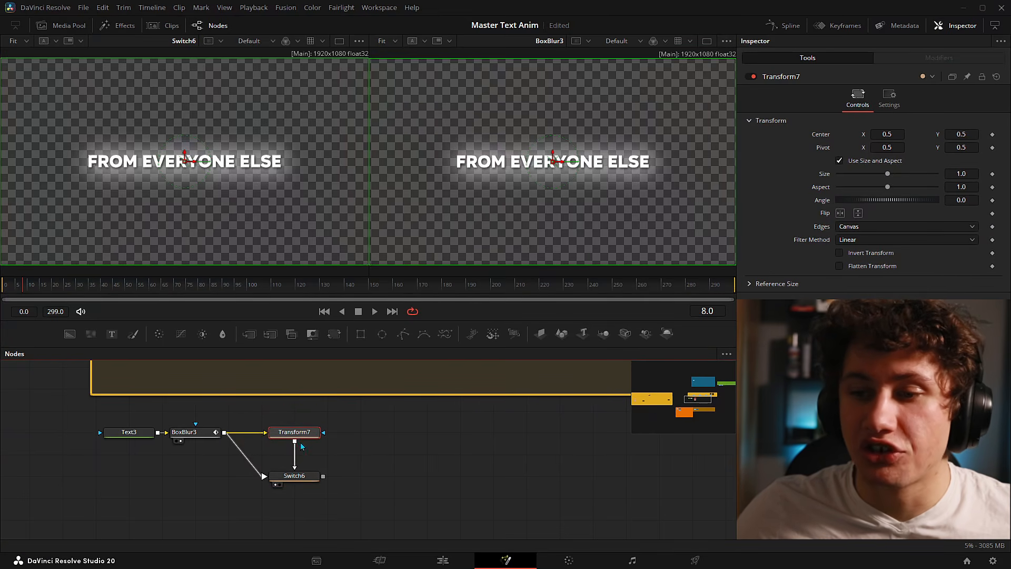
{"action": "left_click_drag", "start_coordinate": [262, 415], "coordinate": [327, 438]}
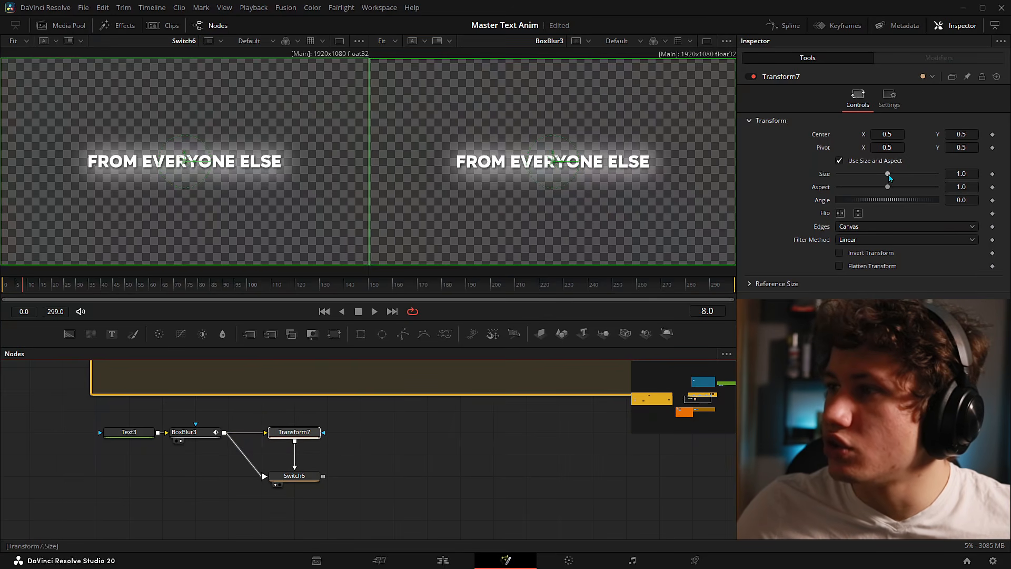
{"action": "left_click_drag", "start_coordinate": [888, 176], "coordinate": [895, 177]}
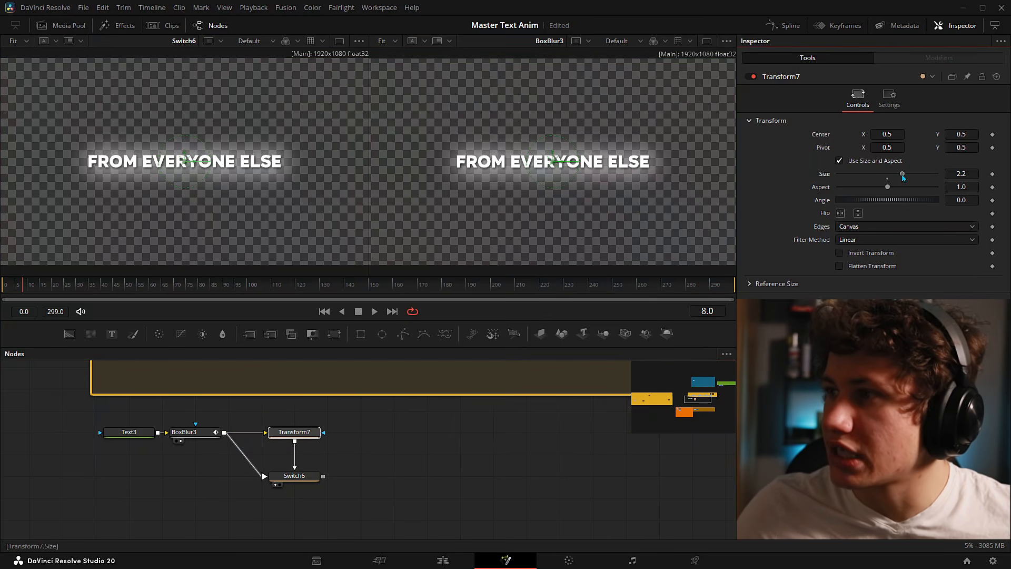
{"action": "left_click", "coordinate": [293, 476]}
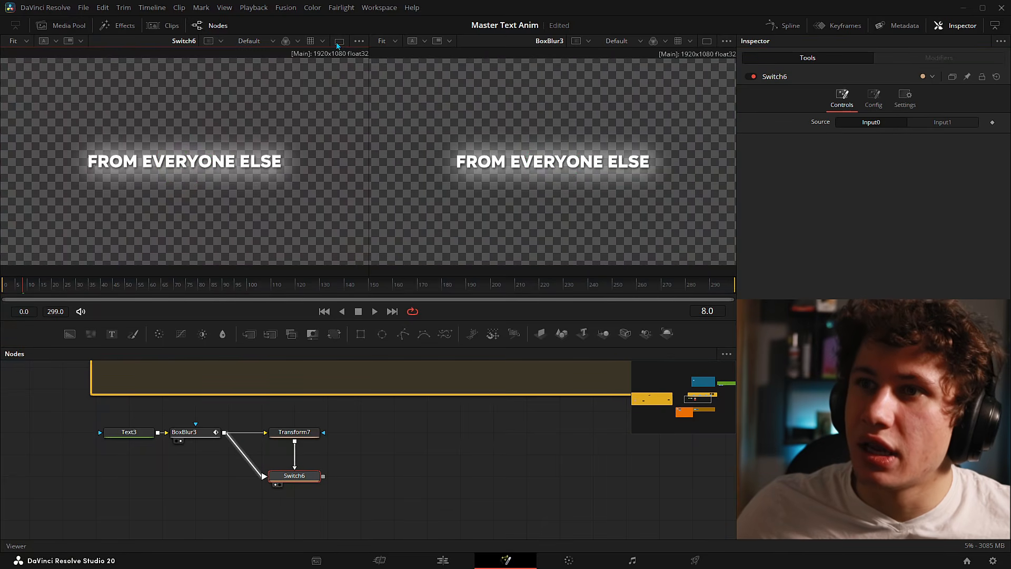
{"action": "left_click", "coordinate": [338, 43]}
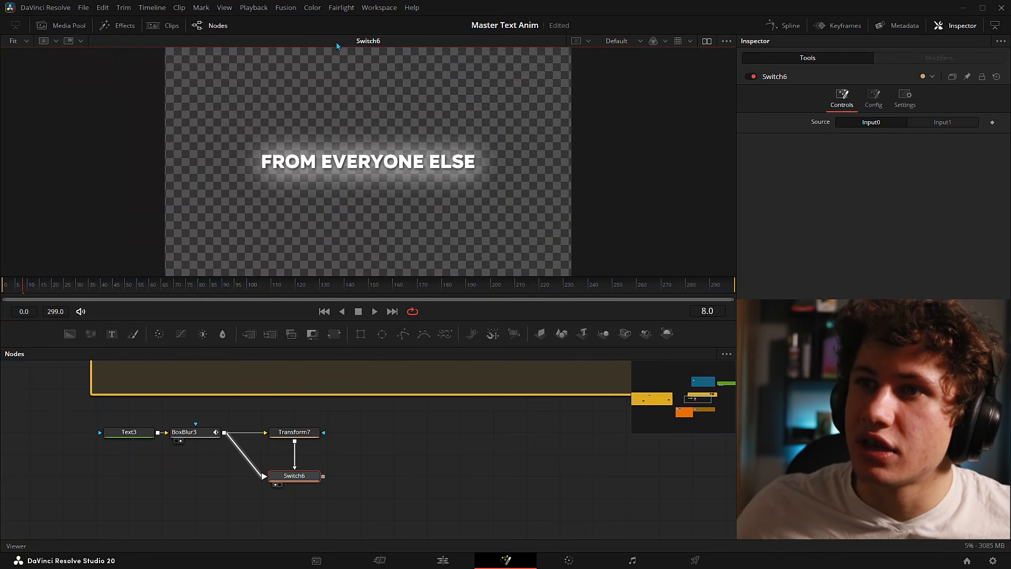
{"action": "left_click", "coordinate": [301, 476]}
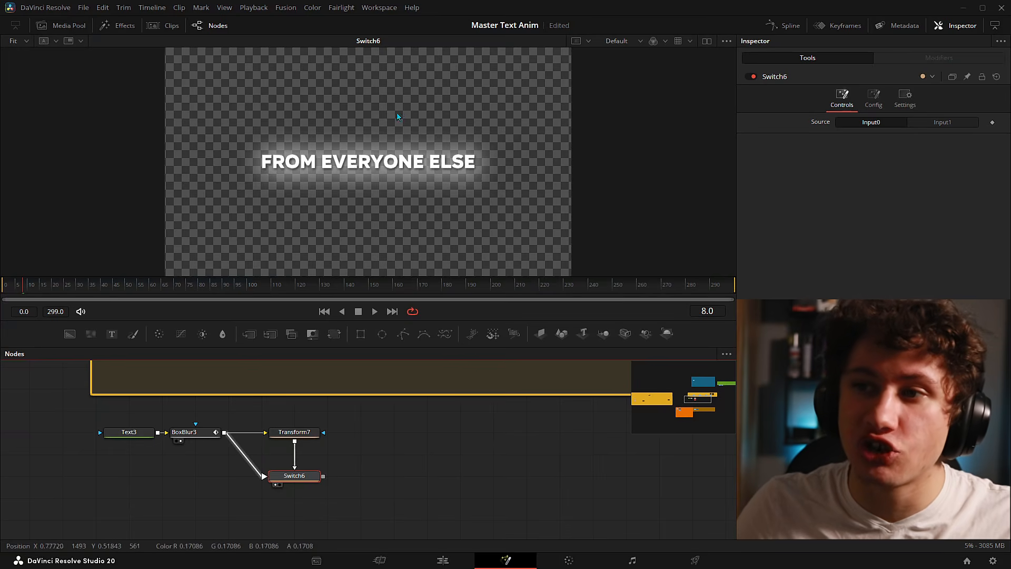
{"action": "left_click", "coordinate": [941, 124]}
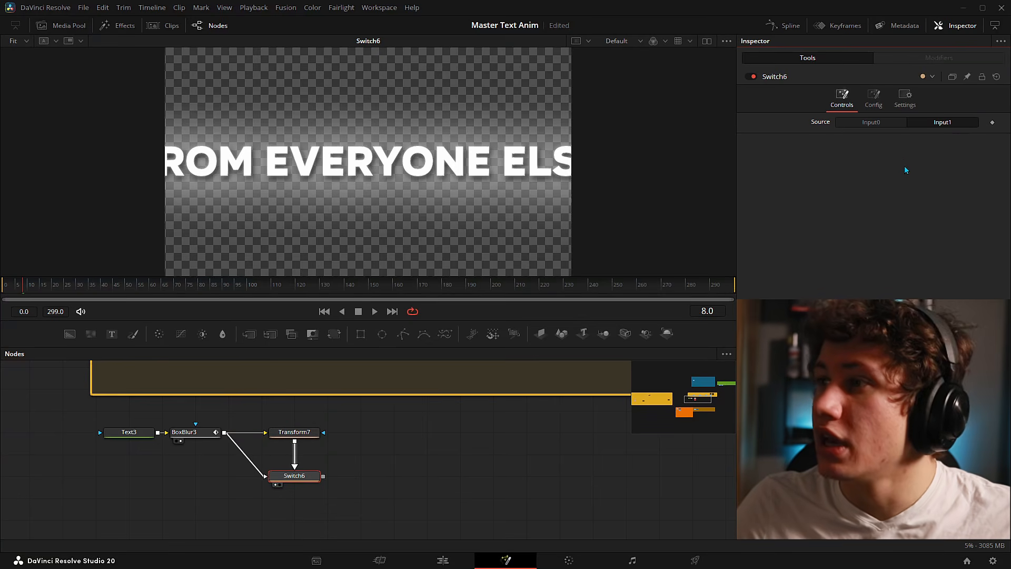
{"action": "left_click", "coordinate": [872, 123]}
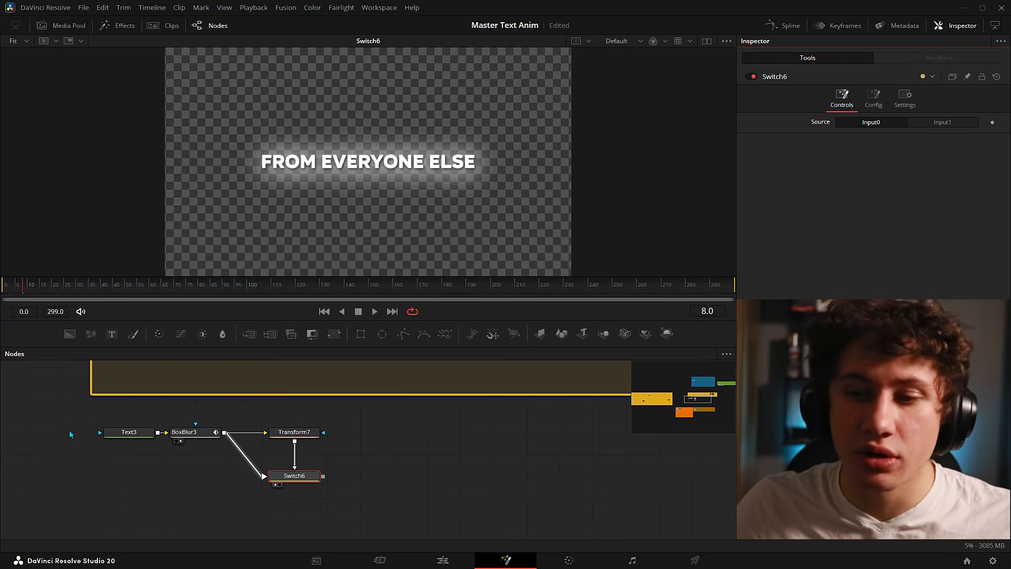
{"action": "left_click_drag", "start_coordinate": [71, 434], "coordinate": [57, 435]}
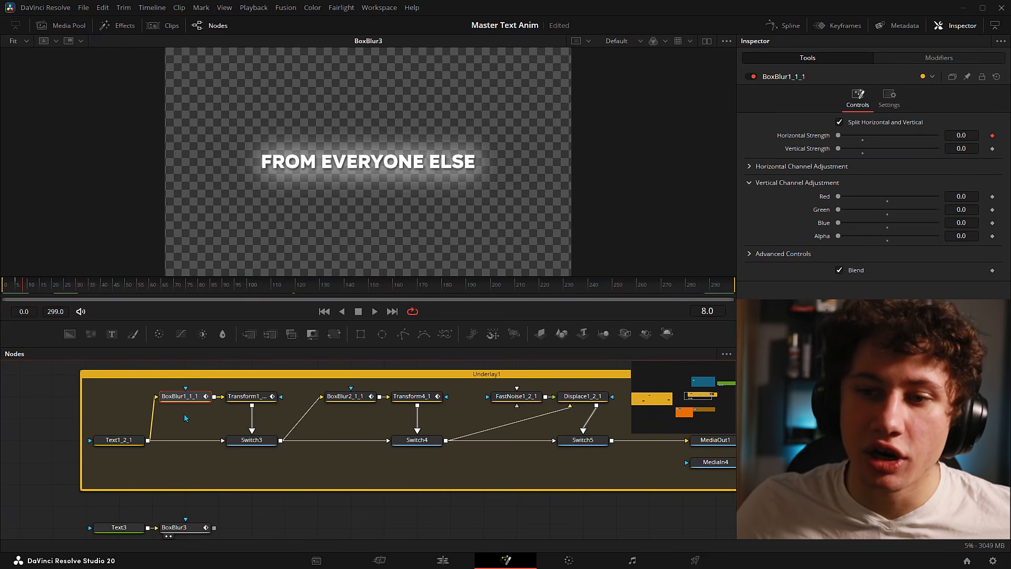
- Review Transform4_1 and Switch5 in Underlay1, then add a fresh Transform7 after BoxBlur3 and view it
{"action": "left_click_drag", "start_coordinate": [173, 417], "coordinate": [203, 389]}
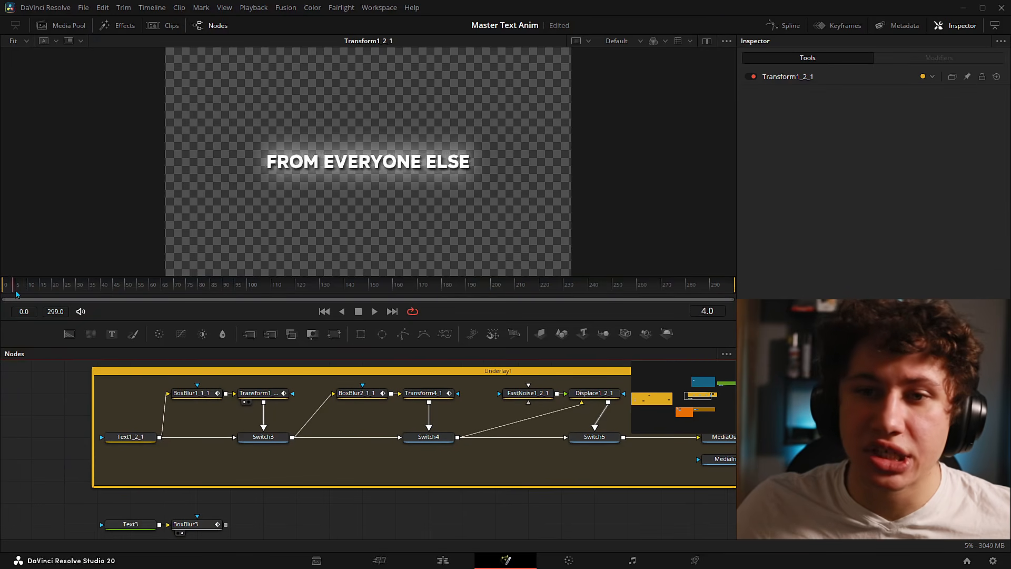
{"action": "left_click_drag", "start_coordinate": [16, 294], "coordinate": [32, 293]}
{"action": "left_click_drag", "start_coordinate": [365, 409], "coordinate": [214, 420]}
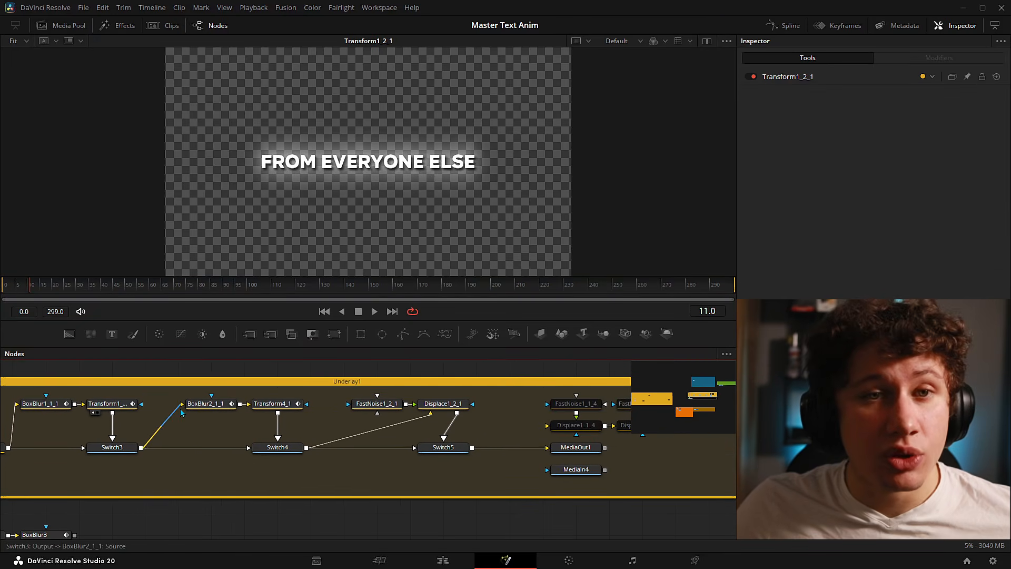
{"action": "left_click_drag", "start_coordinate": [285, 404], "coordinate": [351, 215]}
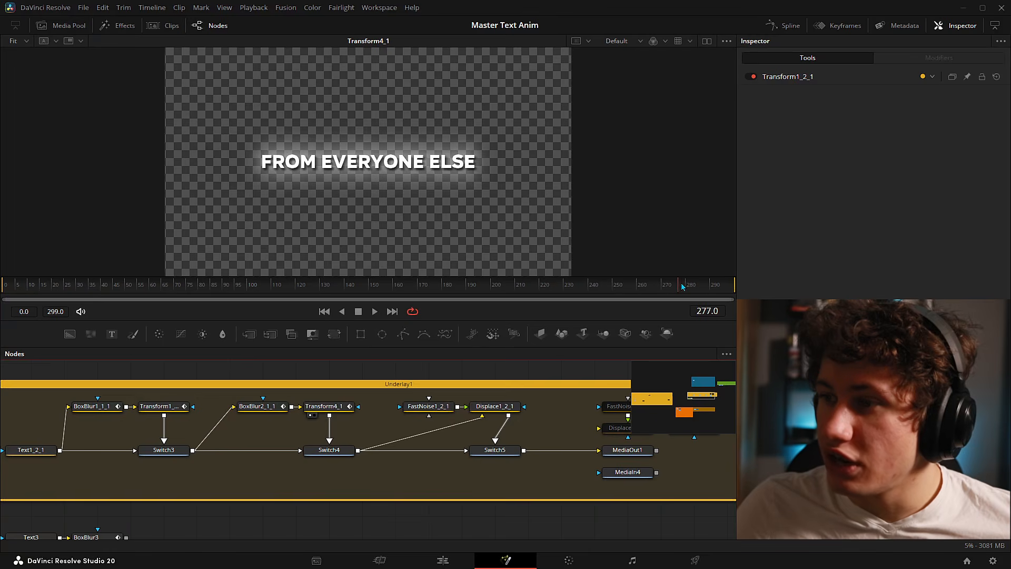
{"action": "left_click_drag", "start_coordinate": [681, 283], "coordinate": [722, 284]}
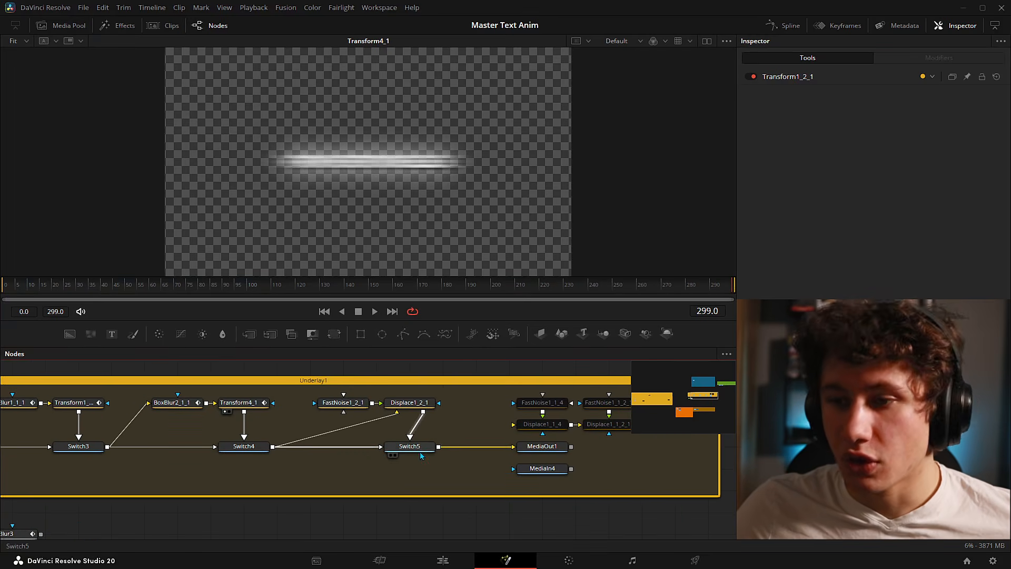
{"action": "left_click_drag", "start_coordinate": [420, 447], "coordinate": [393, 221]}
{"action": "key", "text": "space"}
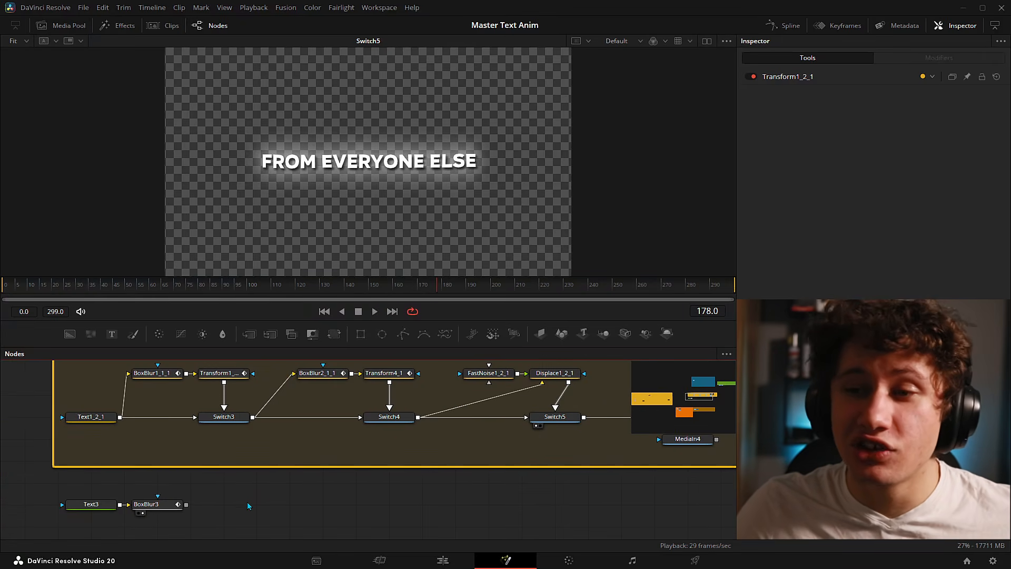
{"action": "left_click_drag", "start_coordinate": [334, 333], "coordinate": [344, 185]}
{"action": "left_click_drag", "start_coordinate": [448, 427], "coordinate": [483, 392]}
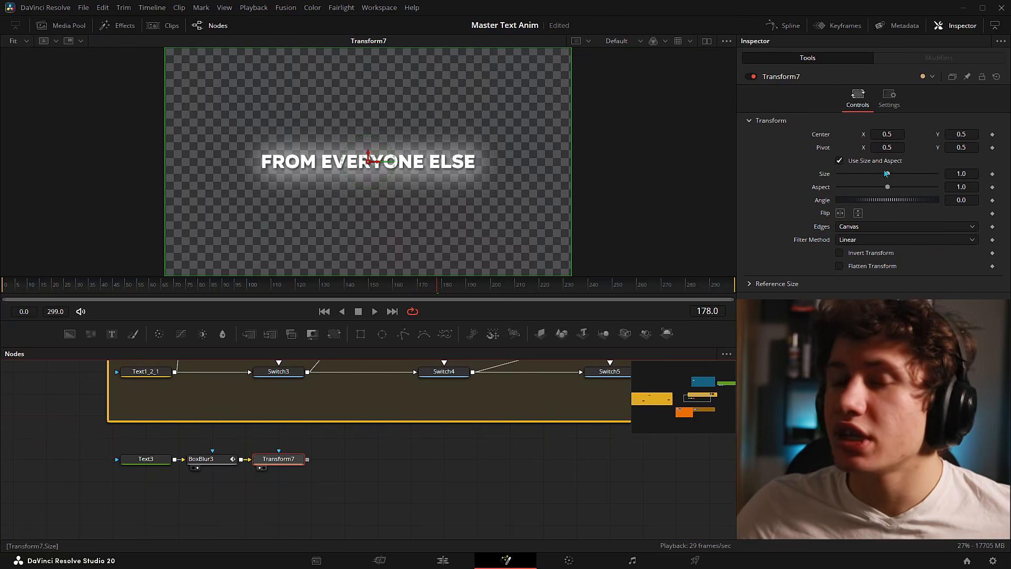
{"action": "left_click", "coordinate": [840, 161]}
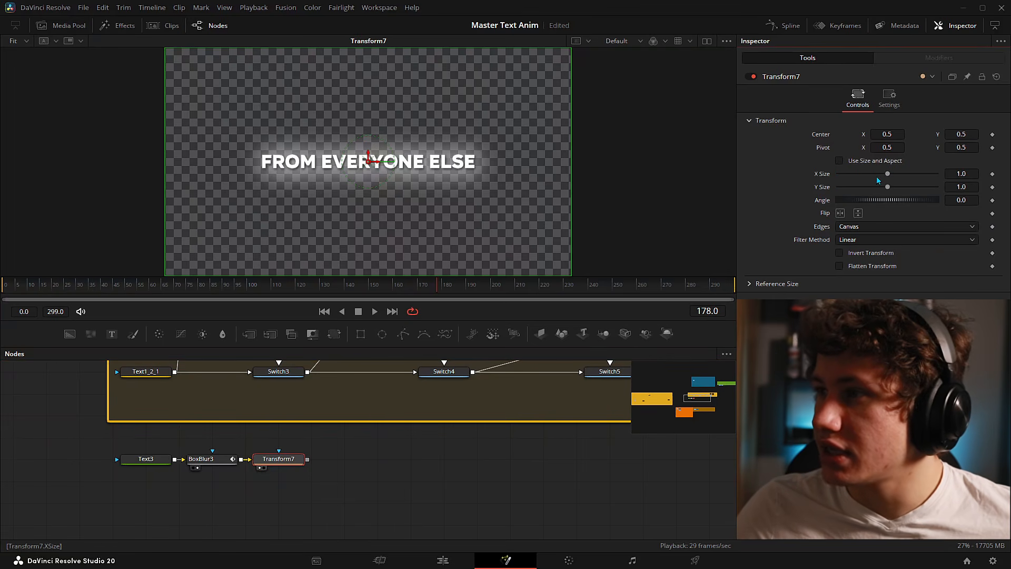
{"action": "left_click_drag", "start_coordinate": [888, 175], "coordinate": [884, 175]}
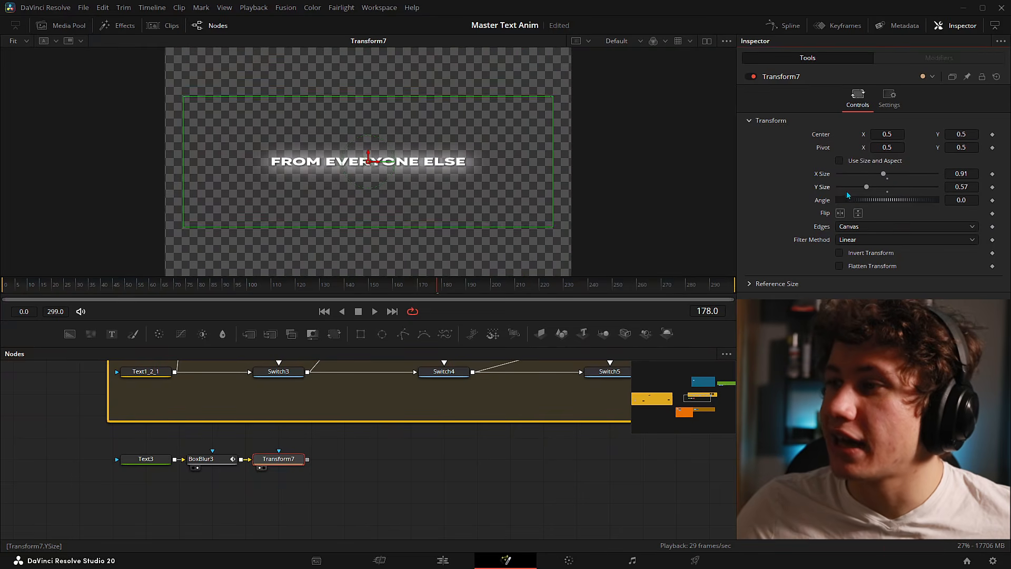
{"action": "double_click", "coordinate": [820, 175]}
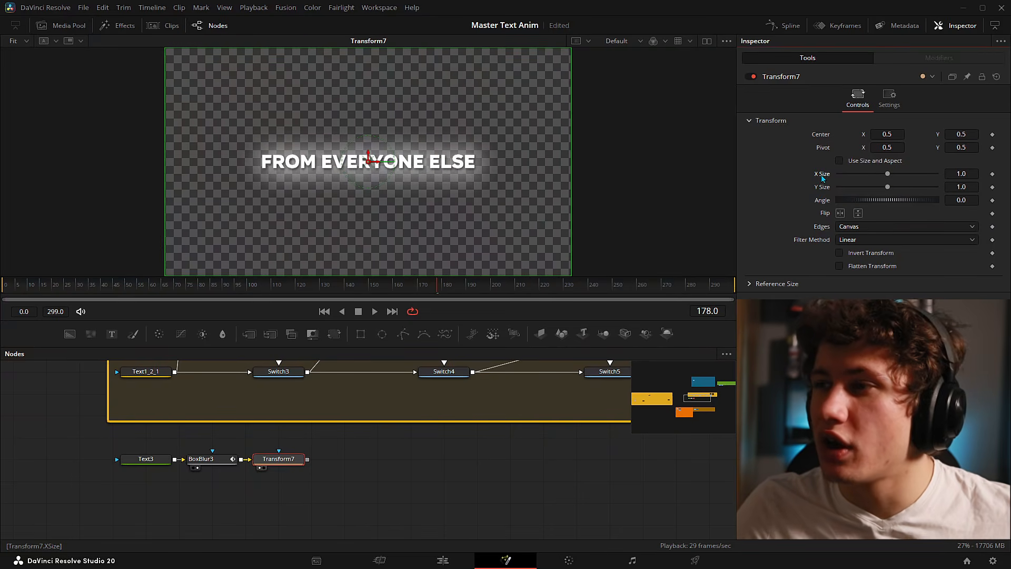
{"action": "left_click_drag", "start_coordinate": [888, 187], "coordinate": [867, 176]}
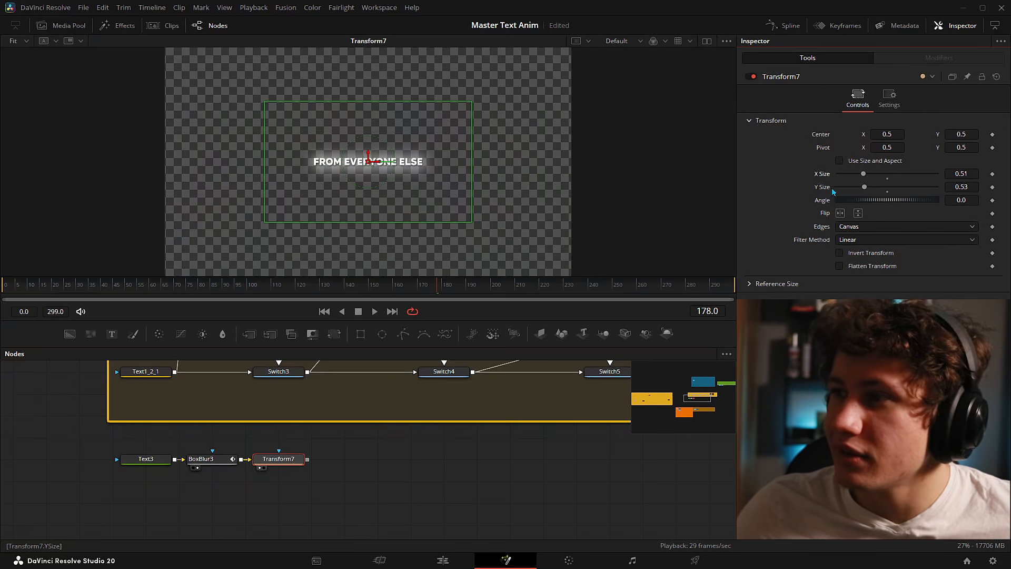
{"action": "key", "text": "ctrl+z"}
{"action": "key", "text": "ctrl+z"}
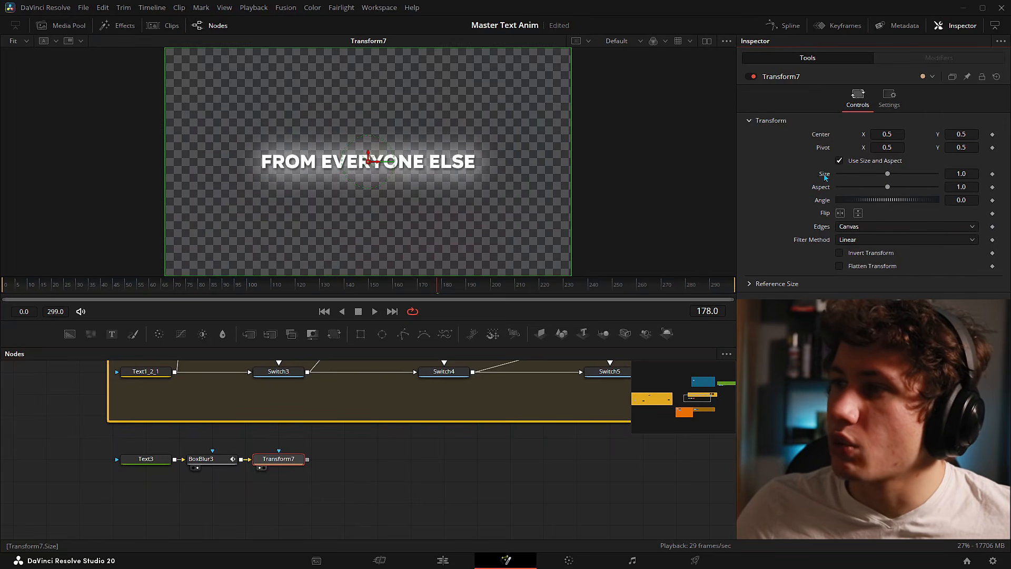
- Drive Transform7's Size with an Anim Curves modifier using a Custom curve source
{"action": "right_click", "coordinate": [826, 178]}
{"action": "mouse_move", "coordinate": [874, 216]}
{"action": "left_click", "coordinate": [917, 216]}
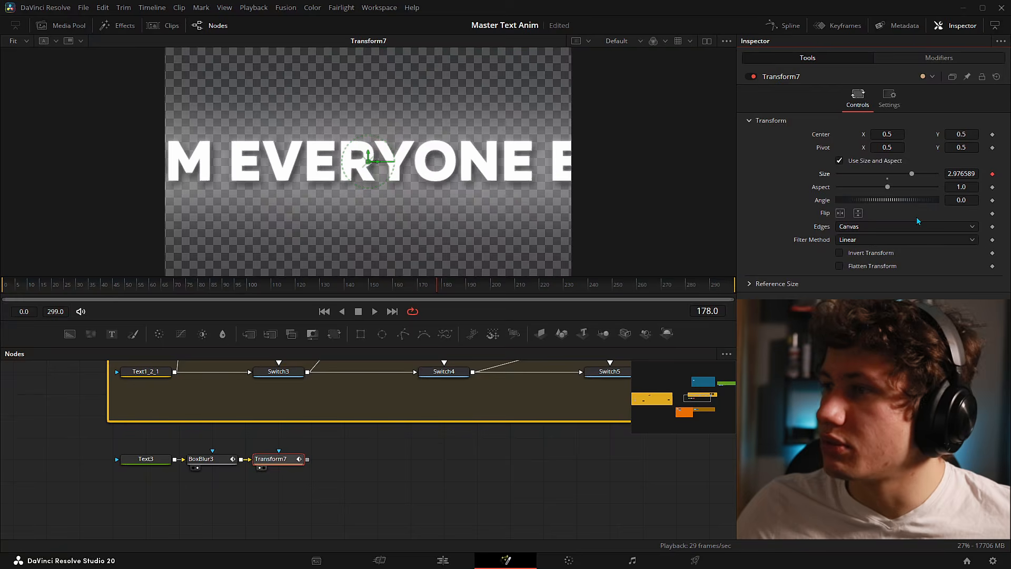
{"action": "left_click", "coordinate": [908, 58]}
{"action": "left_click", "coordinate": [839, 135]}
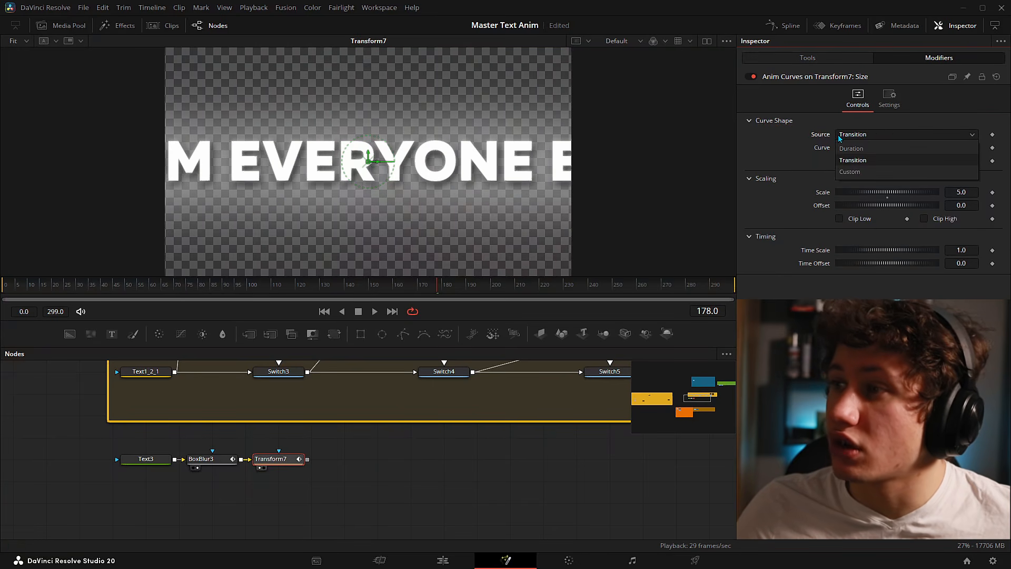
{"action": "left_click", "coordinate": [849, 172]}
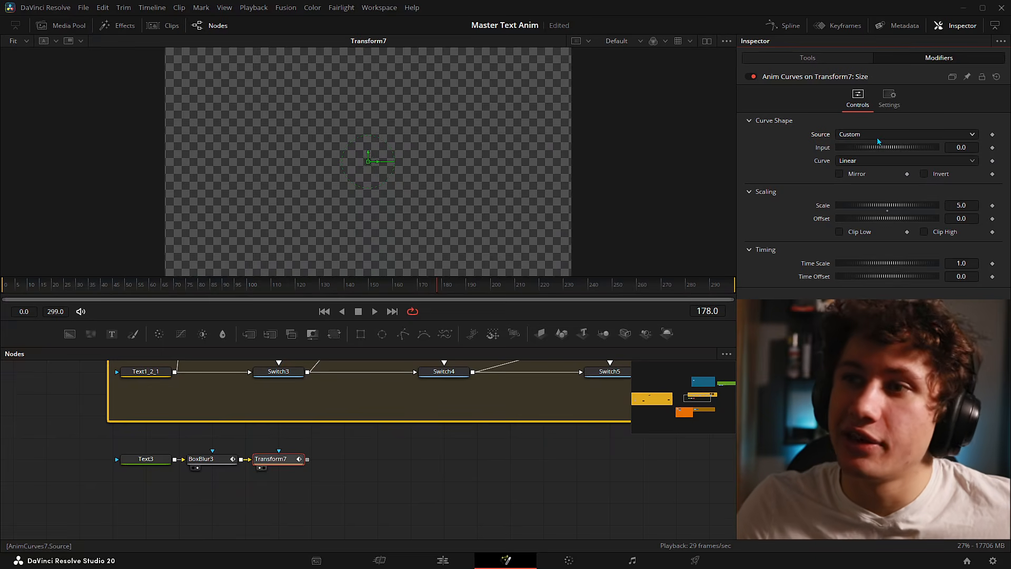
- Set the curve Input to 1 and Scale to 1.0, then show BoxBlur3's modifiers
{"action": "left_click", "coordinate": [962, 148]}
{"action": "type", "text": "1"}
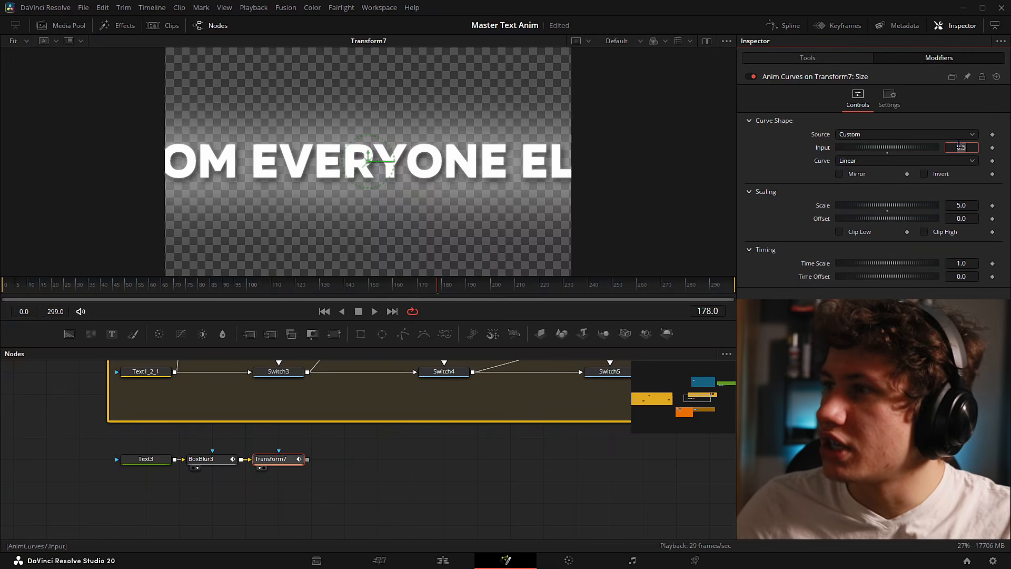
{"action": "key", "text": "Tab"}
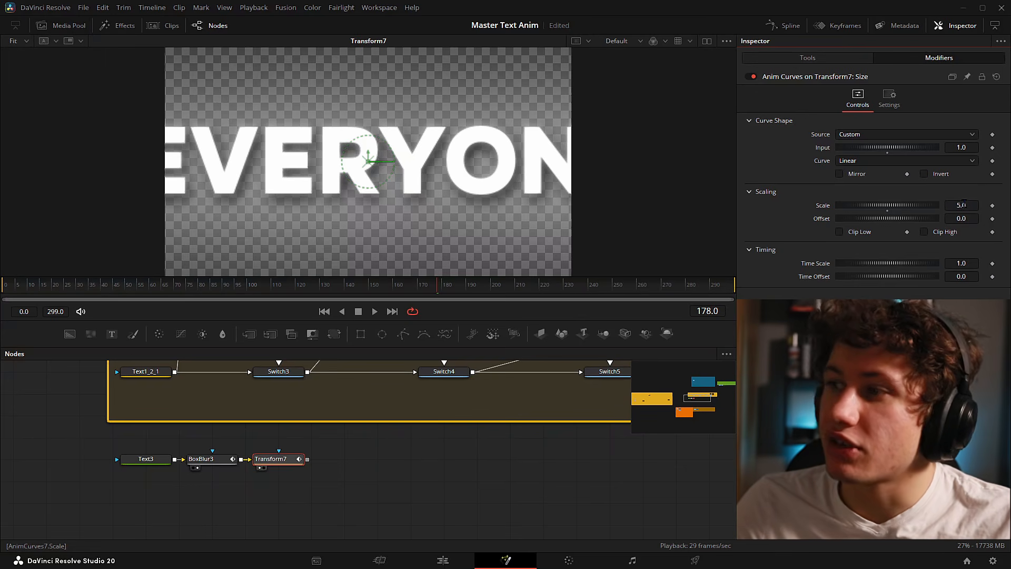
{"action": "double_click", "coordinate": [888, 213]}
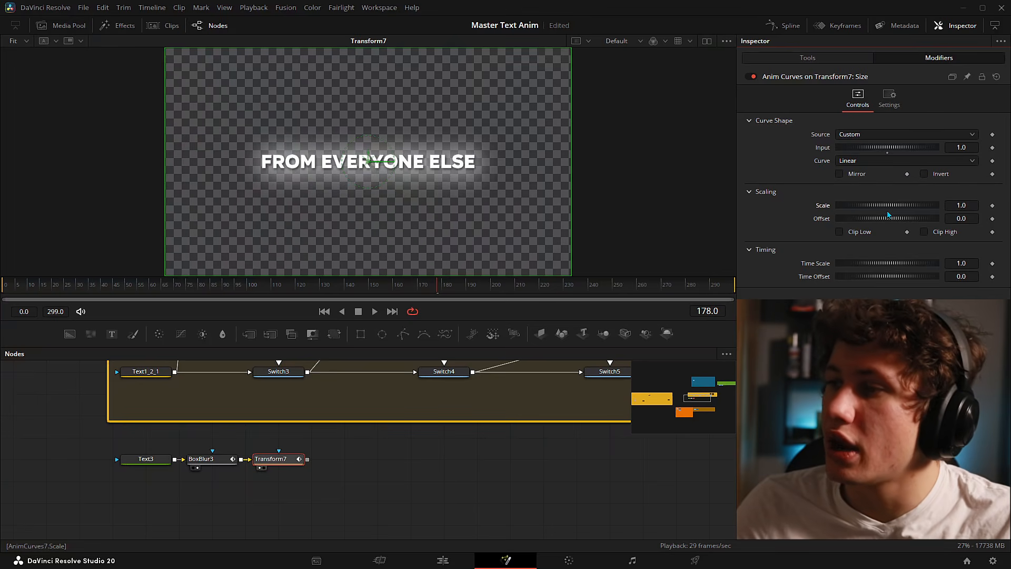
{"action": "right_click", "coordinate": [815, 265]}
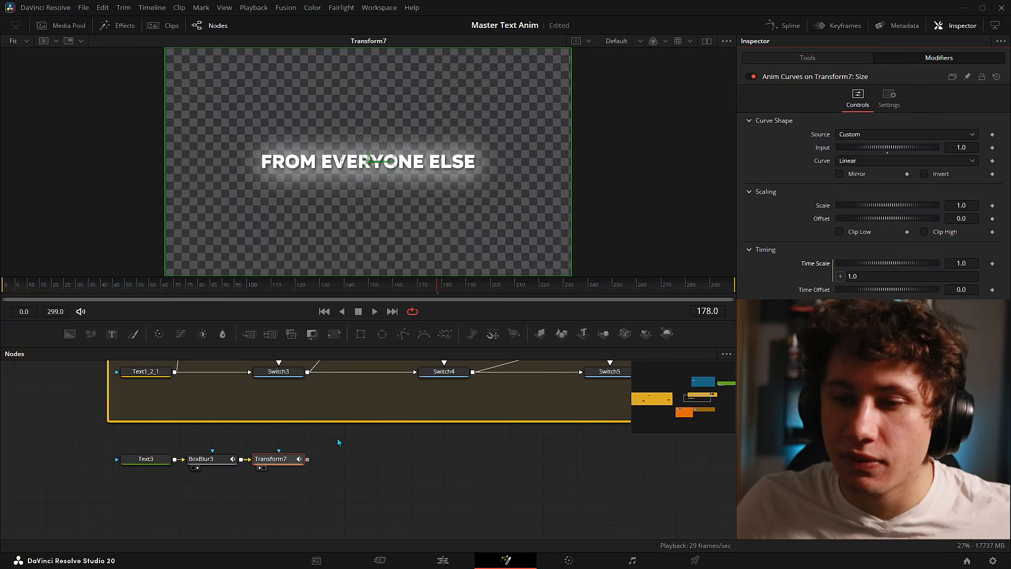
{"action": "left_click", "coordinate": [214, 464]}
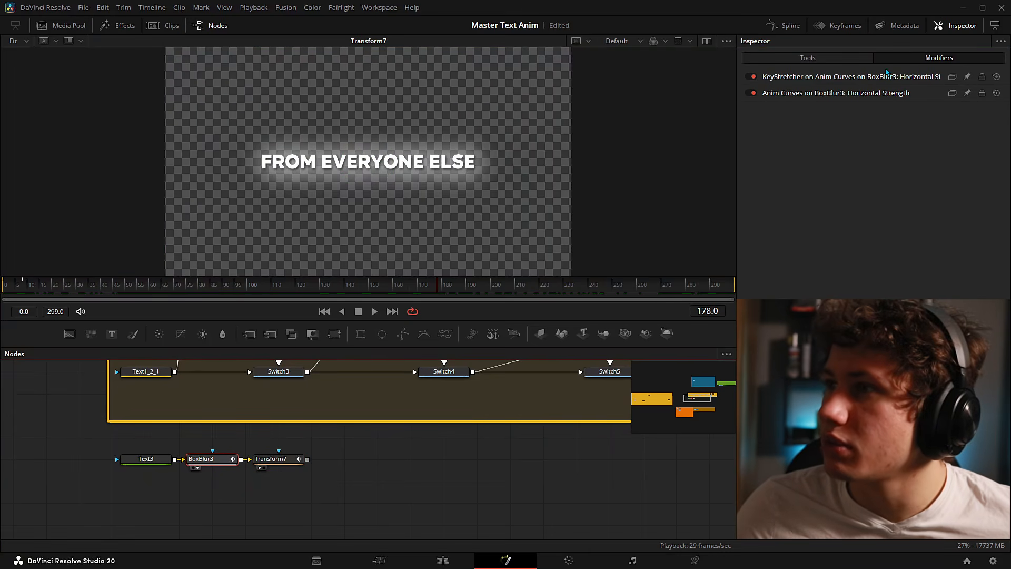
- Copy BoxBlur3's Time Scale expression into Transform7's Anim Curves Time Scale
{"action": "left_click", "coordinate": [880, 292]}
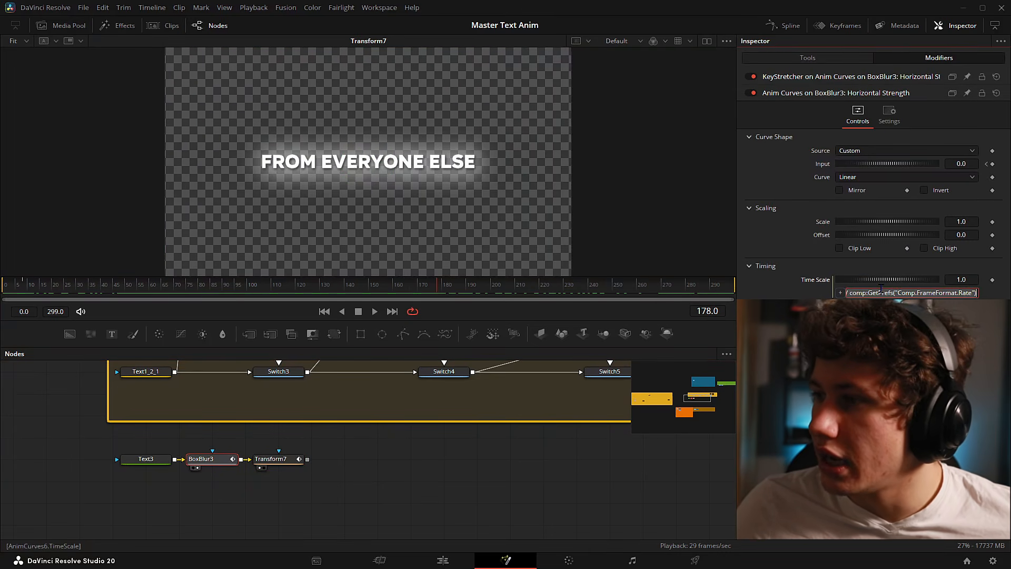
{"action": "left_click", "coordinate": [268, 465]}
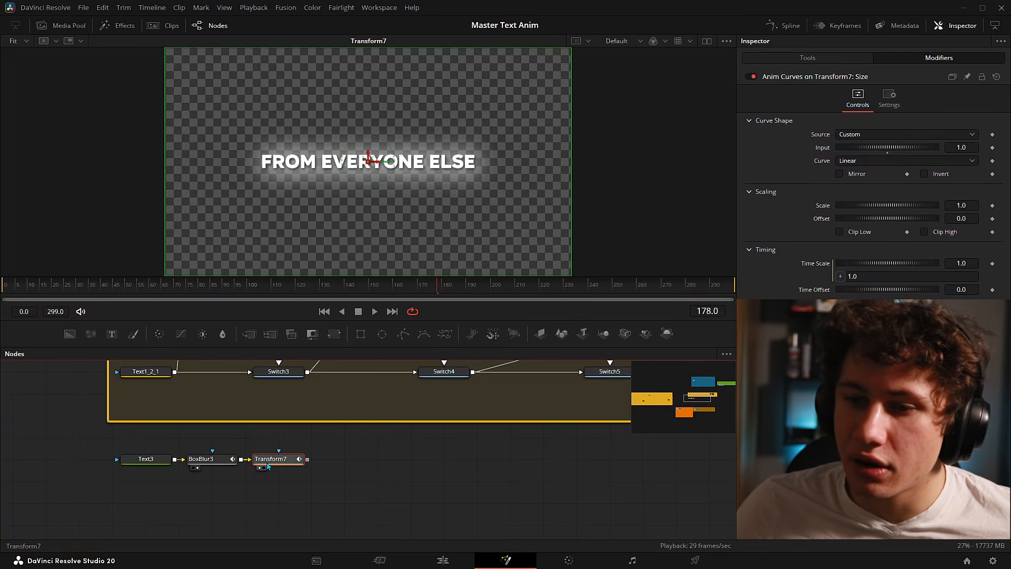
{"action": "left_click", "coordinate": [864, 277]}
{"action": "key", "text": "ctrl+a"}
{"action": "key", "text": "ctrl+v"}
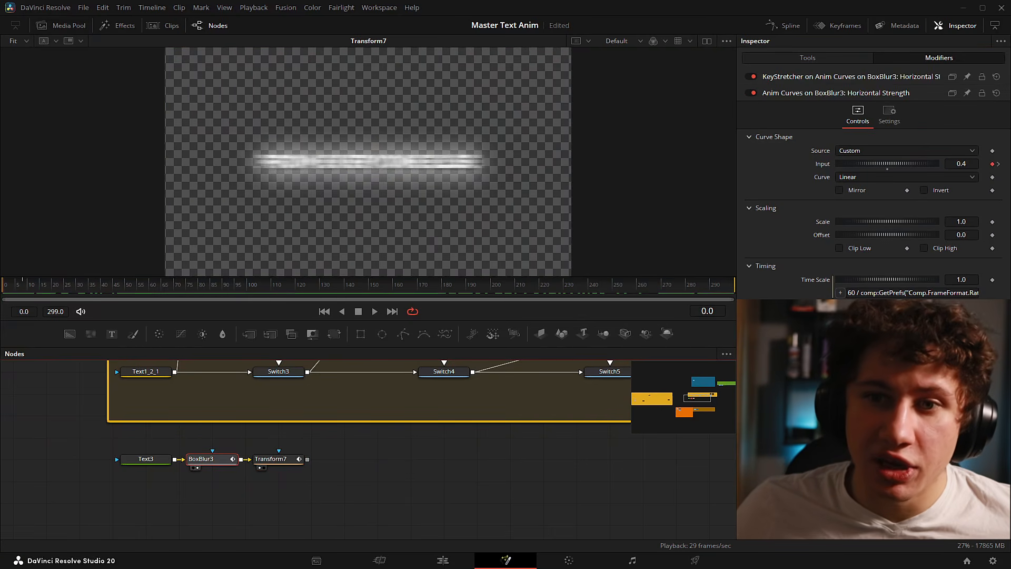
- Keyframe the Anim Curves Input at 1.0 on frame 0
{"action": "left_click_drag", "start_coordinate": [4, 287], "coordinate": [22, 287]}
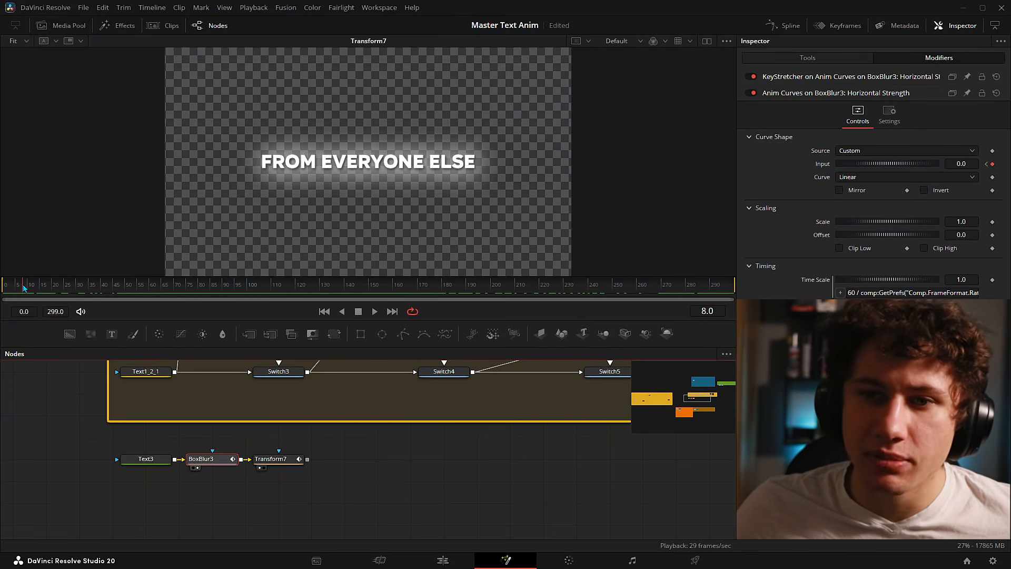
{"action": "left_click", "coordinate": [269, 460]}
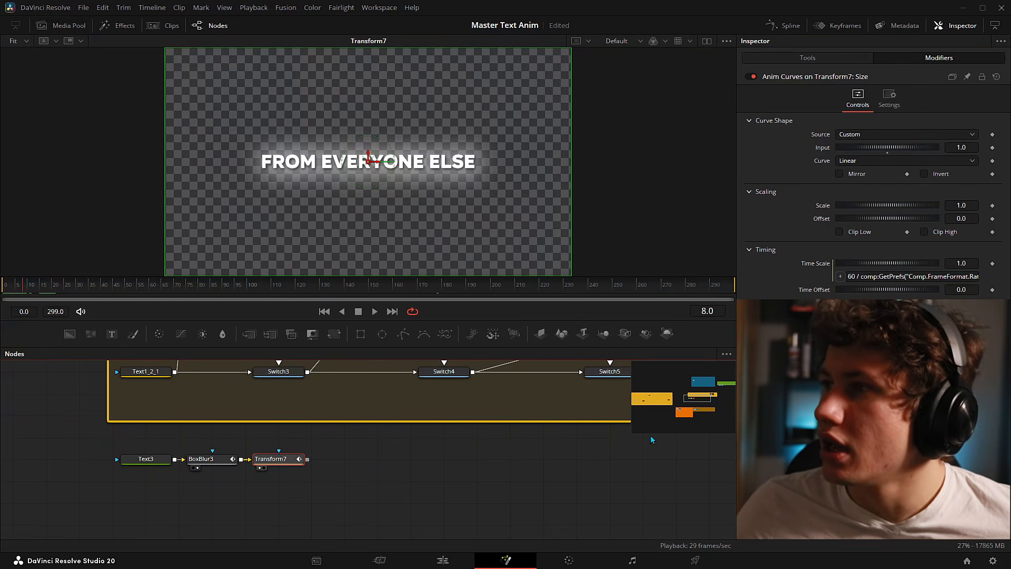
{"action": "left_click_drag", "start_coordinate": [22, 286], "coordinate": [6, 286]}
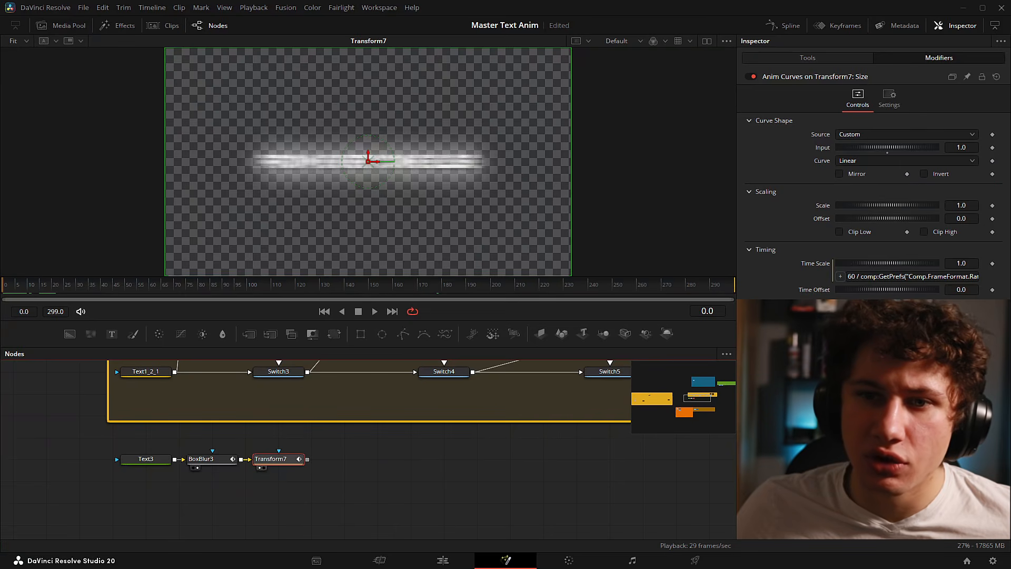
{"action": "left_click", "coordinate": [993, 147]}
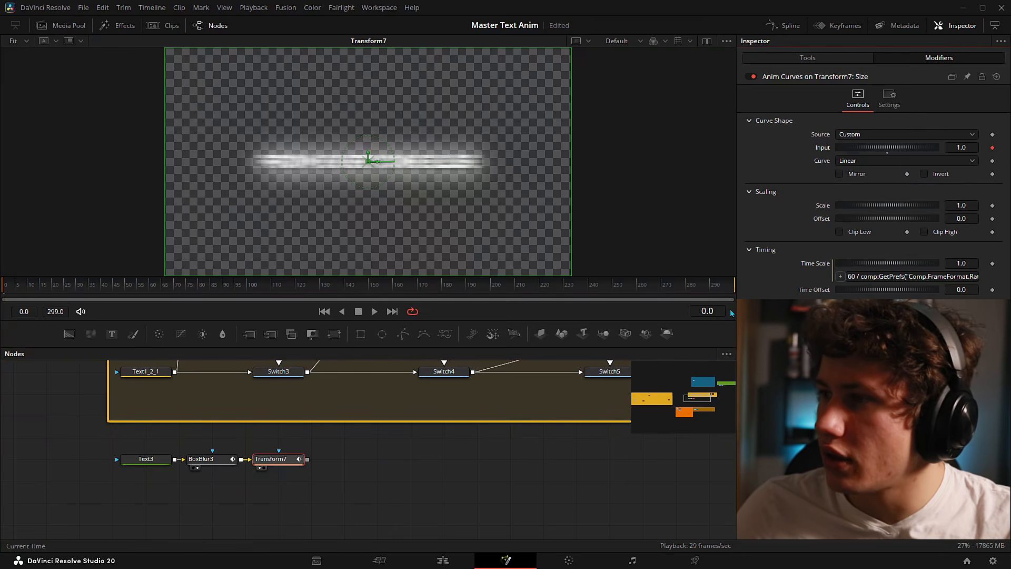
{"action": "left_click", "coordinate": [708, 311]}
- Key Input at 1.0 on frame 8 and at 0.9 on frame 0
{"action": "type", "text": "8"}
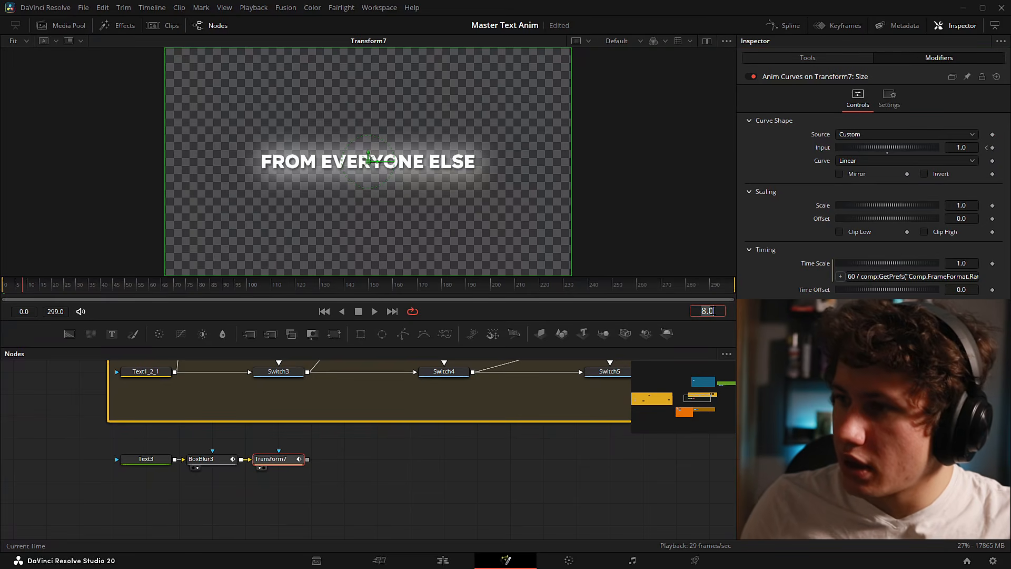
{"action": "key", "text": "Return"}
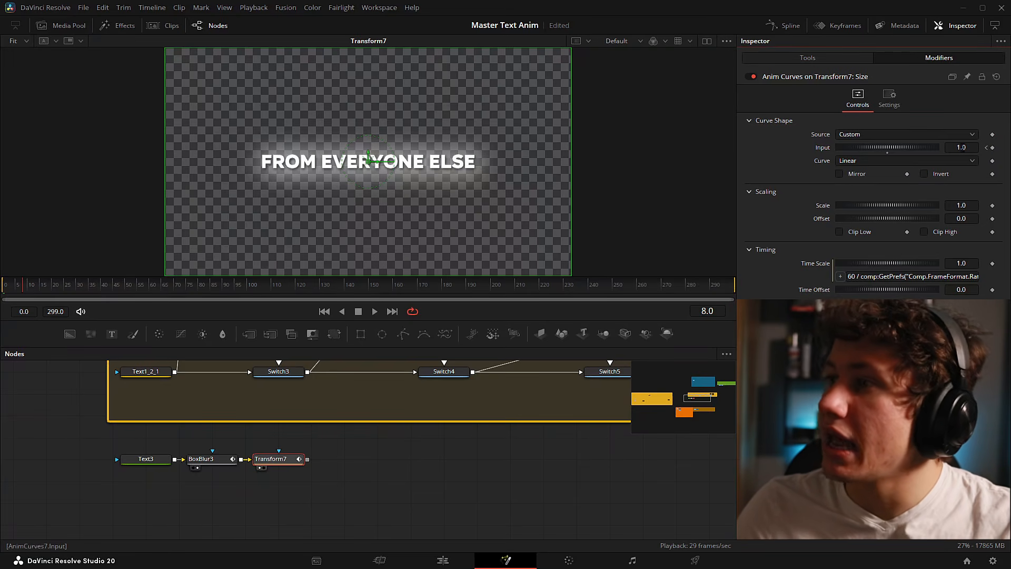
{"action": "left_click", "coordinate": [986, 149]}
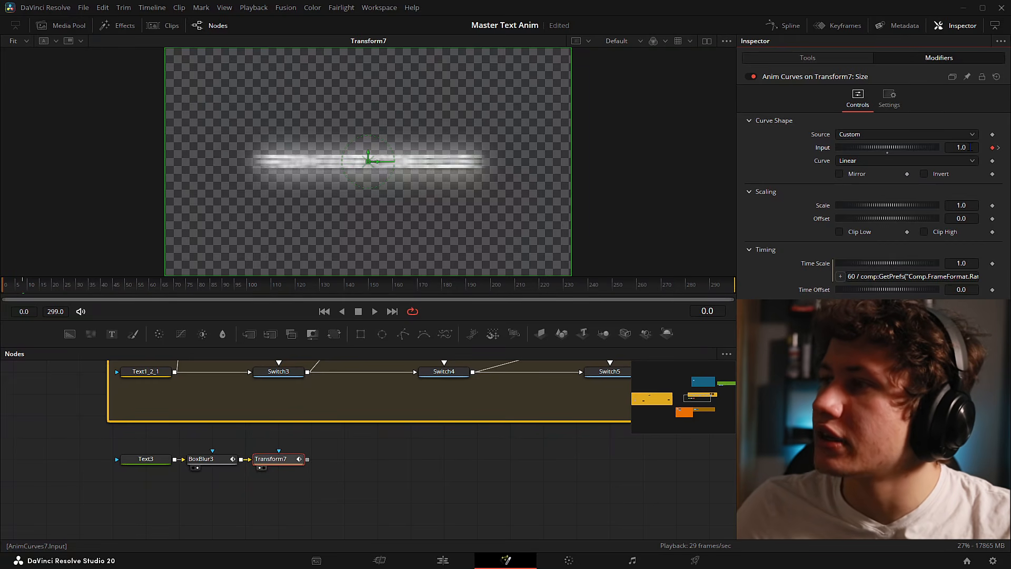
{"action": "left_click", "coordinate": [970, 147]}
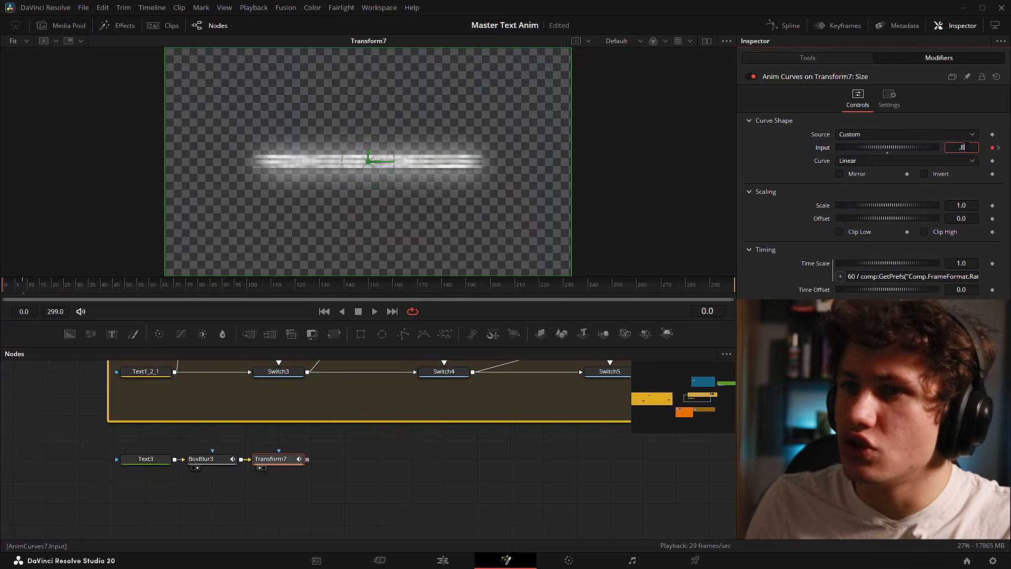
{"action": "key", "text": "Tab"}
{"action": "left_click", "coordinate": [975, 148]}
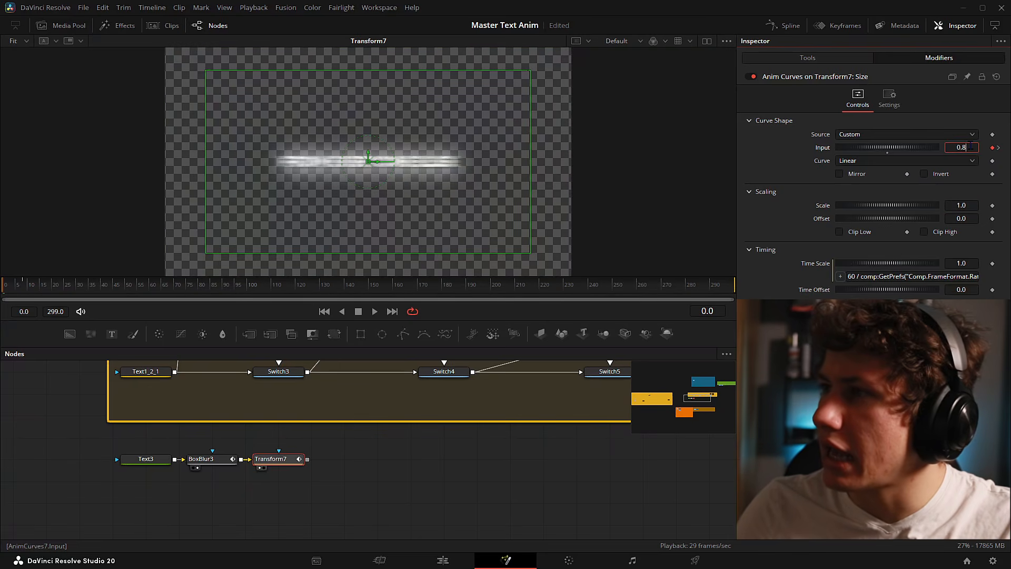
{"action": "type", "text": "0.9"}
{"action": "key", "text": "Tab"}
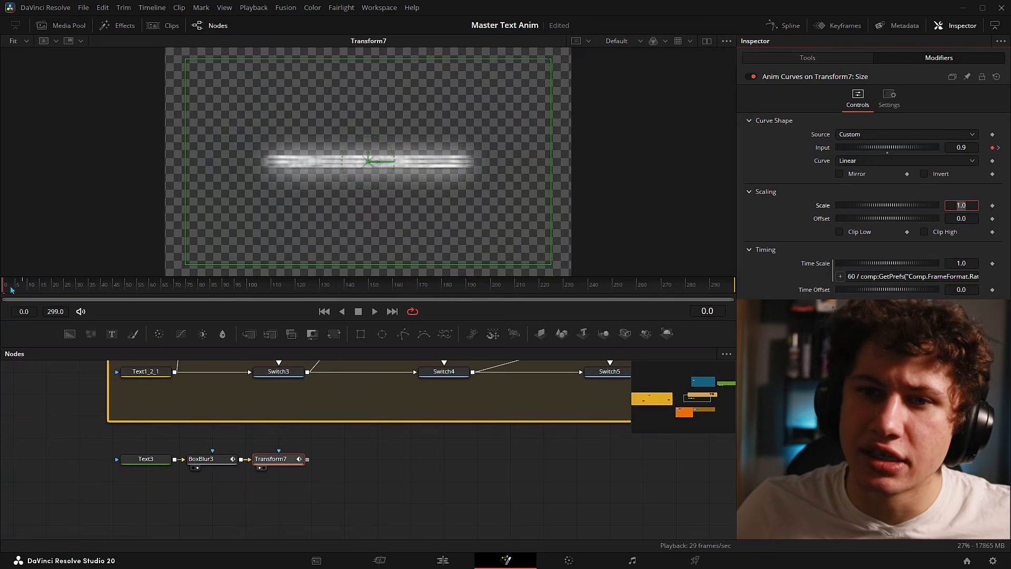
{"action": "left_click", "coordinate": [22, 390]}
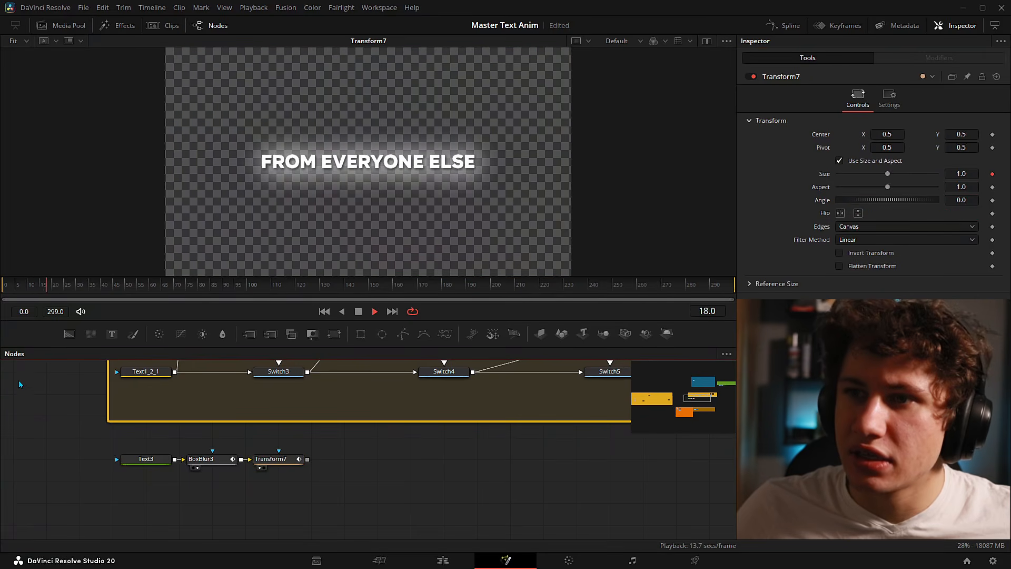
- Open the Spline editor and frame Transform7's Input keyframes at frames 0 and 8
{"action": "left_click", "coordinate": [271, 459]}
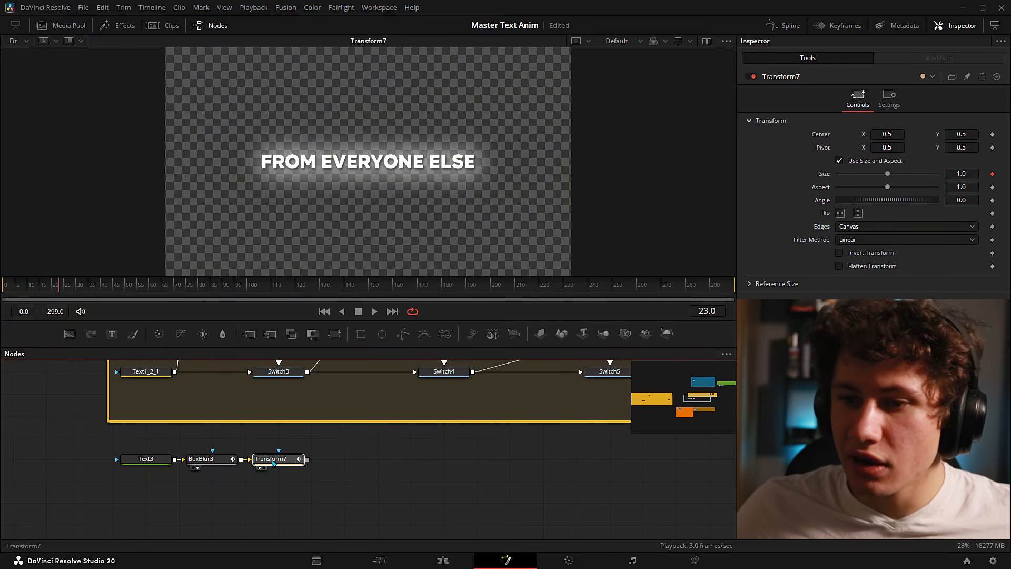
{"action": "left_click", "coordinate": [797, 26]}
{"action": "left_click", "coordinate": [687, 352]}
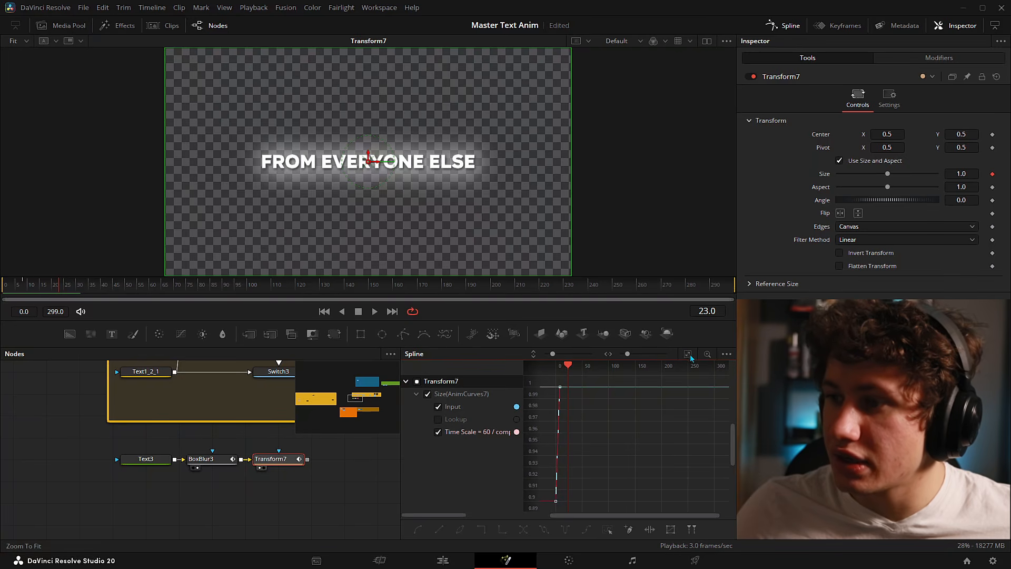
{"action": "left_click_drag", "start_coordinate": [563, 428], "coordinate": [626, 420]}
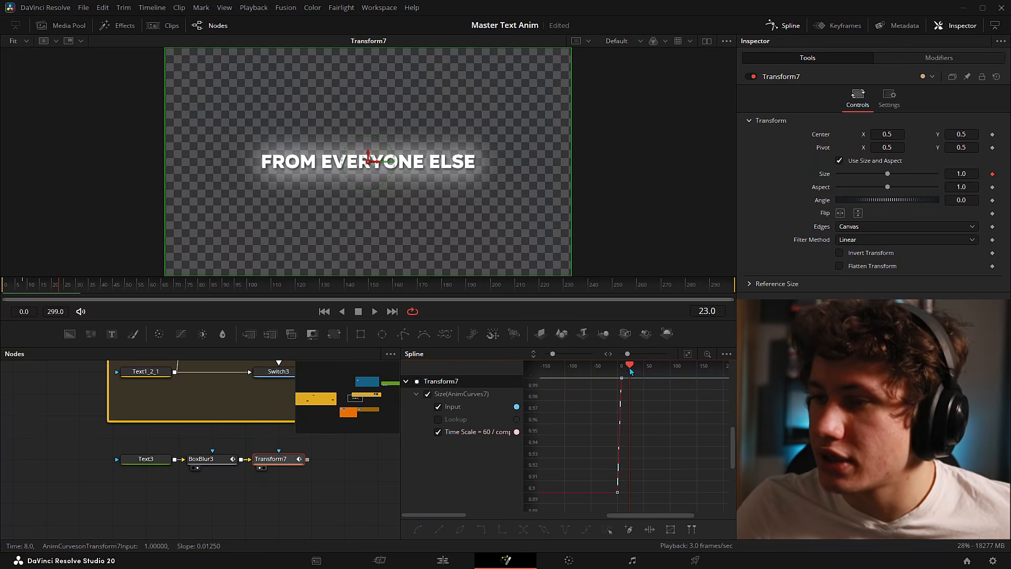
{"action": "left_click_drag", "start_coordinate": [630, 357], "coordinate": [649, 355]}
{"action": "mouse_move", "coordinate": [551, 436]}
{"action": "left_mouse_down"}
{"action": "mouse_move", "coordinate": [668, 428]}
{"action": "mouse_move", "coordinate": [664, 409]}
{"action": "mouse_move", "coordinate": [633, 410]}
{"action": "mouse_move", "coordinate": [598, 416]}
{"action": "mouse_move", "coordinate": [686, 423]}
{"action": "left_mouse_up"}
{"action": "scroll", "coordinate": [619, 426], "scroll_direction": "down", "scroll_amount": 2}
{"action": "left_click_drag", "start_coordinate": [595, 421], "coordinate": [703, 420]}
{"action": "scroll", "coordinate": [619, 422], "scroll_direction": "down", "scroll_amount": 1}
{"action": "scroll", "coordinate": [592, 423], "scroll_direction": "down", "scroll_amount": 1}
{"action": "left_click_drag", "start_coordinate": [592, 423], "coordinate": [634, 451]}
{"action": "scroll", "coordinate": [596, 454], "scroll_direction": "up", "scroll_amount": 1}
{"action": "scroll", "coordinate": [597, 455], "scroll_direction": "up", "scroll_amount": 1}
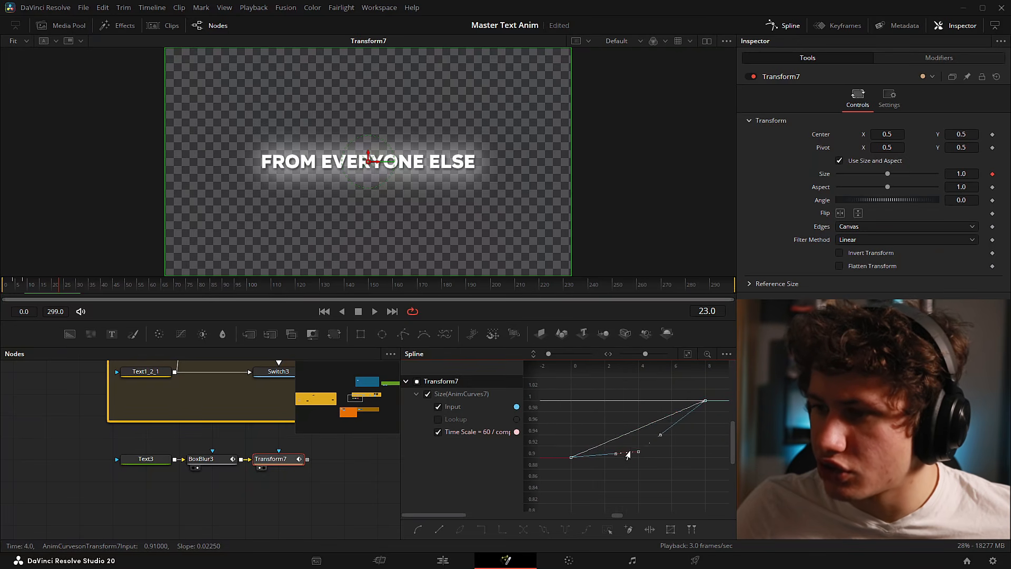
- Drag Bézier handles on both keyframes into an eased S-curve and play it back
{"action": "left_click_drag", "start_coordinate": [571, 457], "coordinate": [634, 460]}
{"action": "left_click_drag", "start_coordinate": [678, 382], "coordinate": [635, 404]}
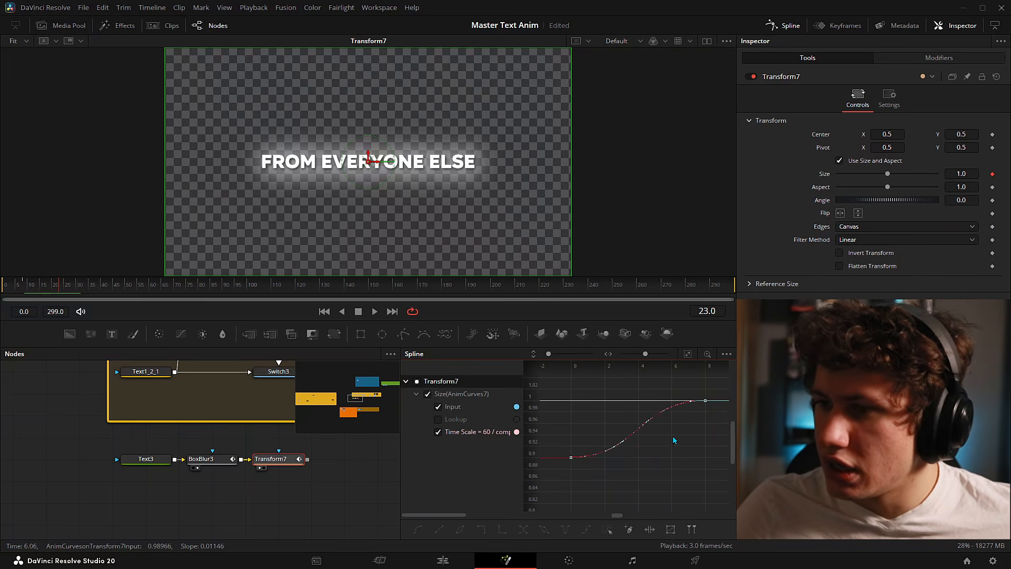
{"action": "left_click", "coordinate": [13, 291]}
{"action": "key", "text": "space"}
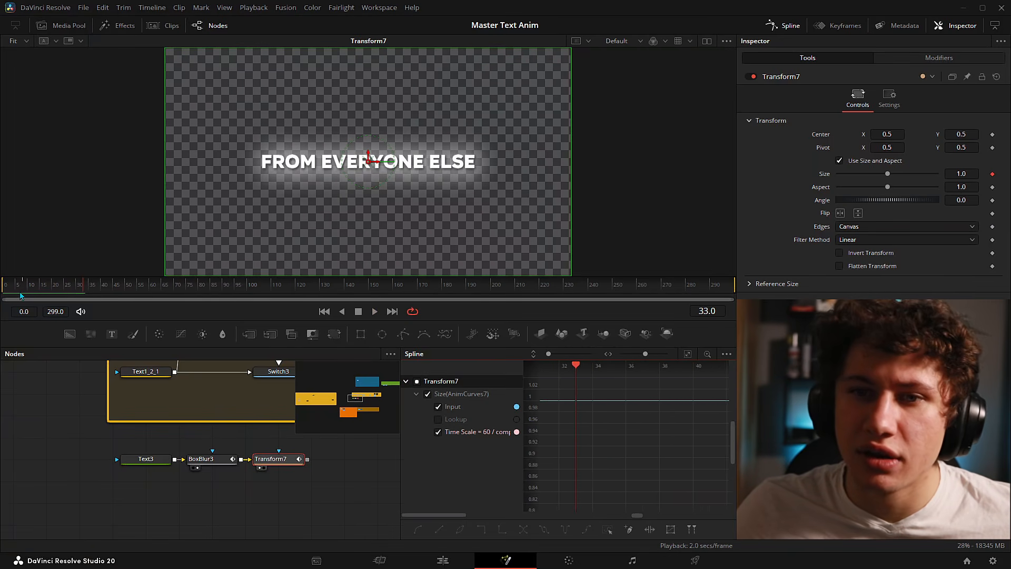
{"action": "key", "text": "ctrl+Left"}
{"action": "key", "text": "space"}
{"action": "key", "text": "ctrl+Left"}
{"action": "key", "text": "space"}
{"action": "key", "text": "space"}
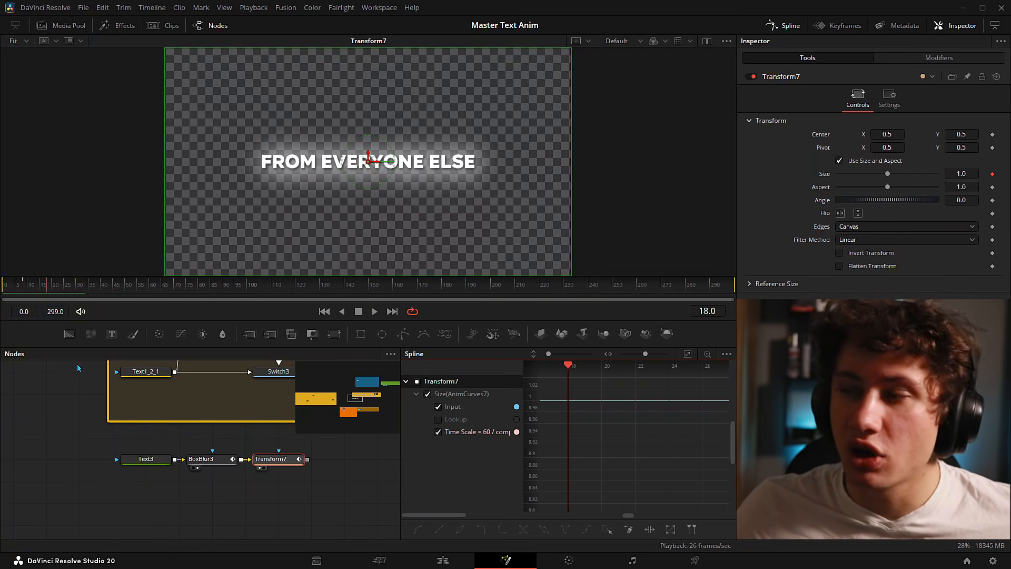
{"action": "left_click", "coordinate": [915, 58]}
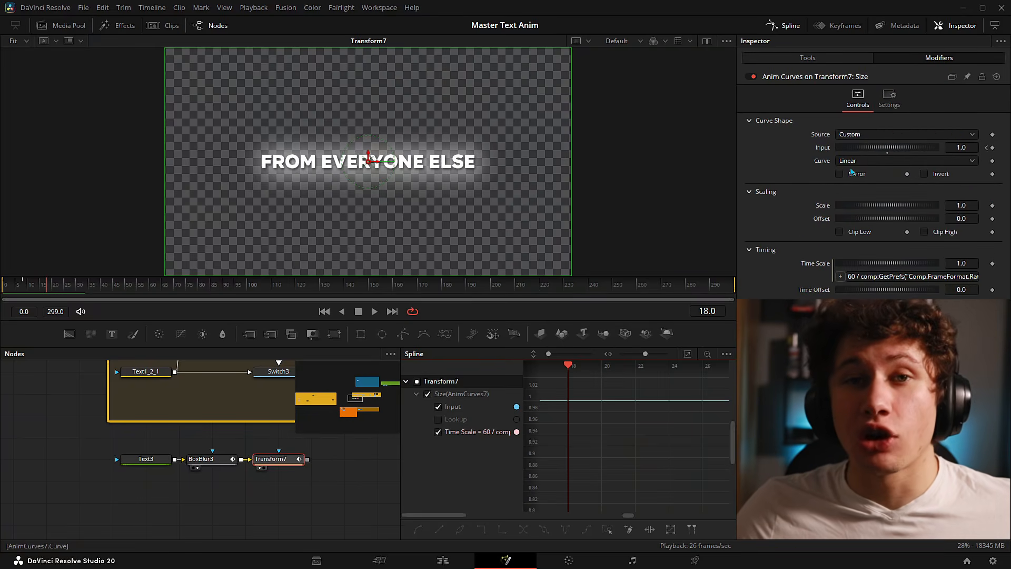
- Add a Keyframe Stretcher to the Input with Source and Stretch End 300, Stretch Start 8
{"action": "right_click", "coordinate": [821, 150]}
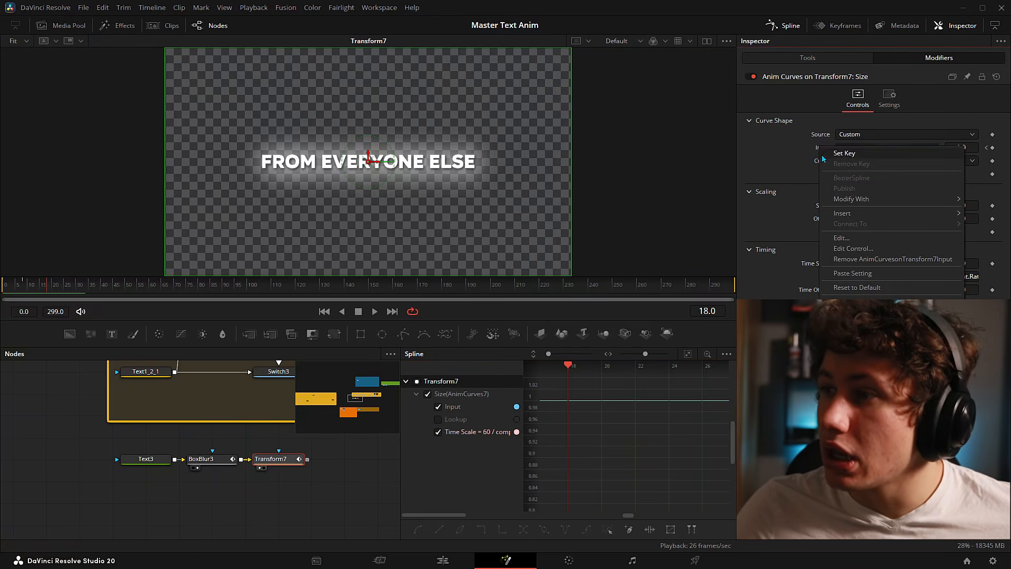
{"action": "mouse_move", "coordinate": [844, 214]}
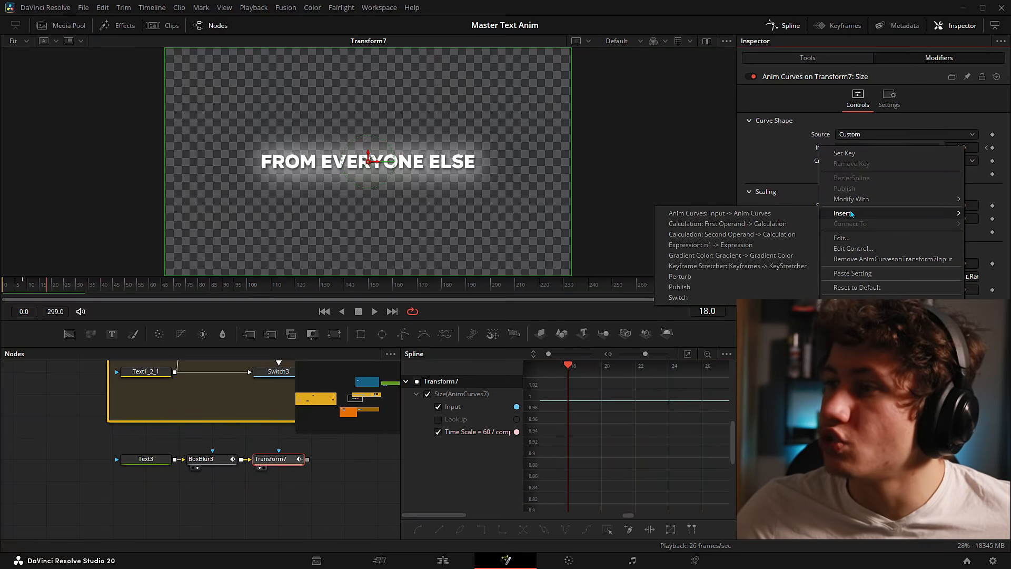
{"action": "left_click", "coordinate": [708, 266]}
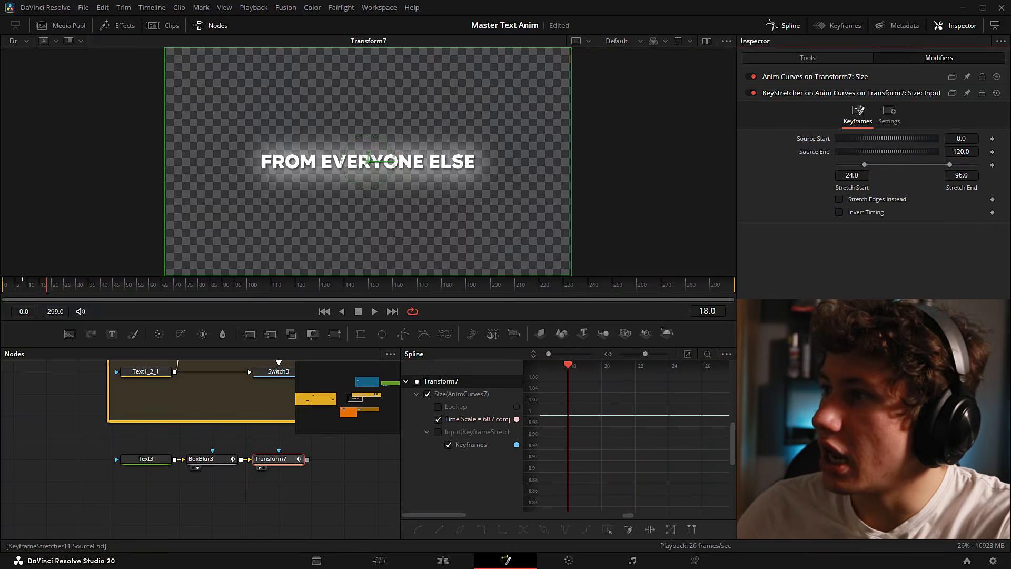
{"action": "left_click", "coordinate": [960, 152]}
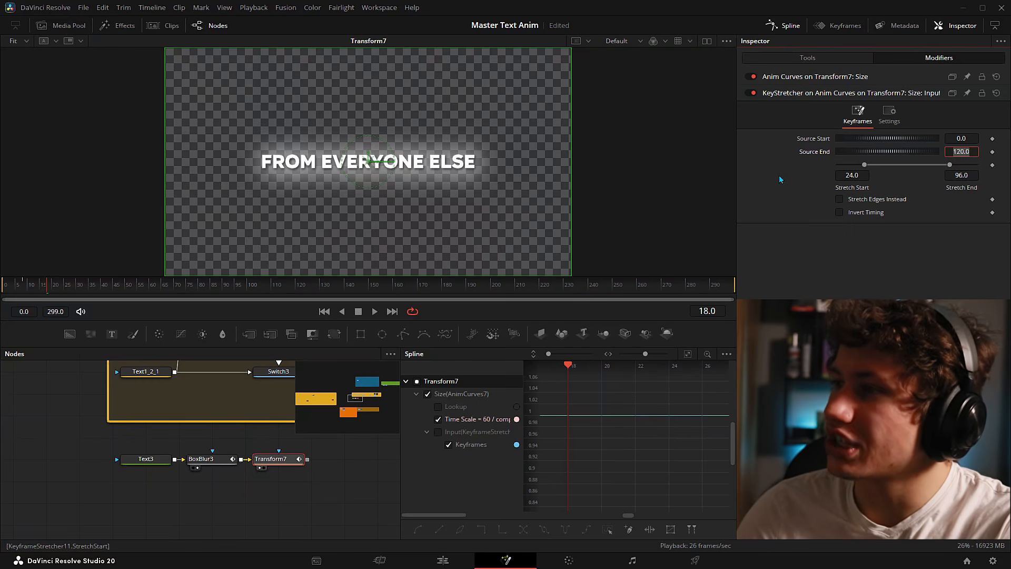
{"action": "type", "text": "300"}
{"action": "key", "text": "Tab"}
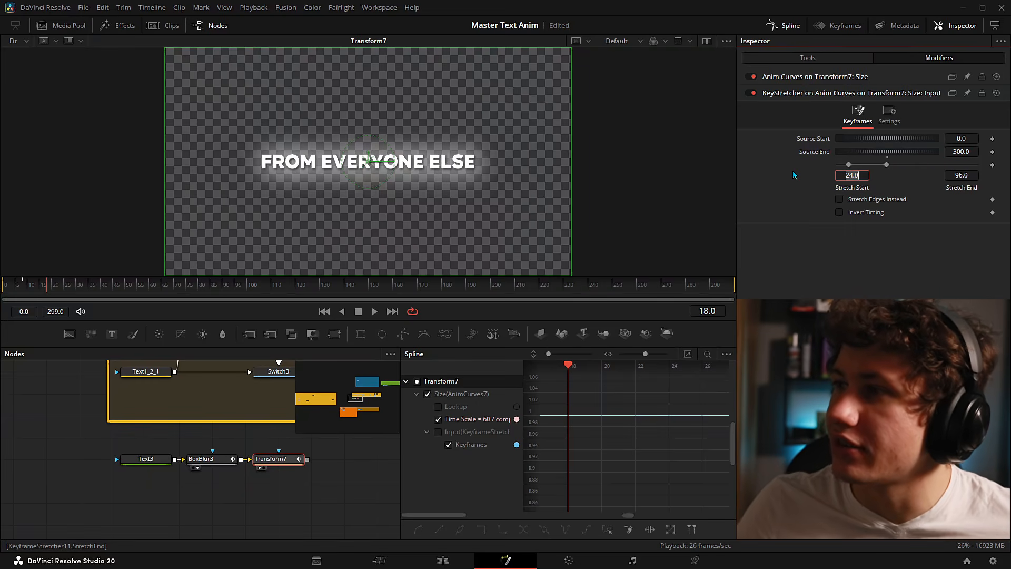
{"action": "left_click_drag", "start_coordinate": [890, 165], "coordinate": [1007, 172]}
{"action": "left_click", "coordinate": [851, 175]}
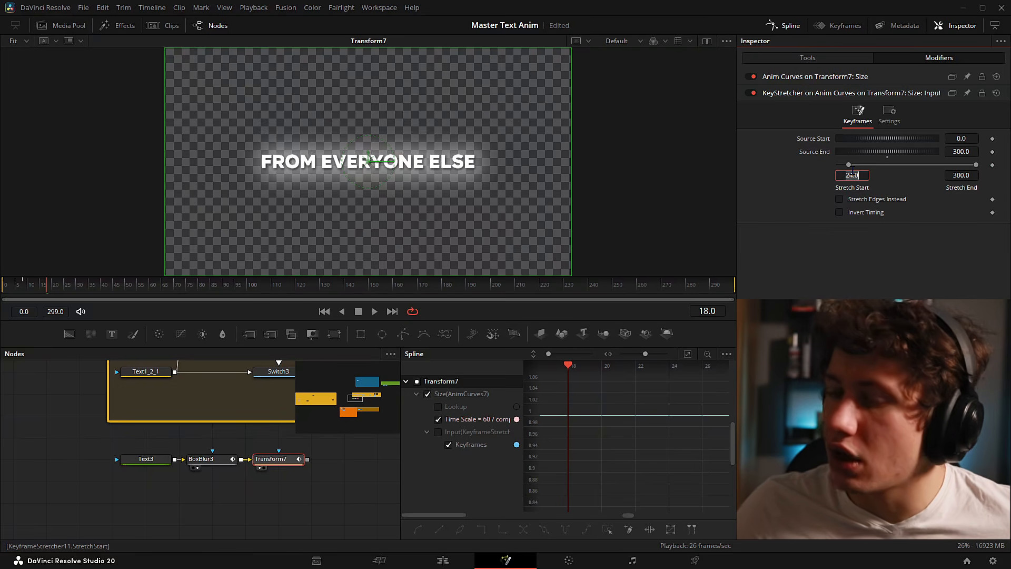
{"action": "type", "text": "8"}
{"action": "key", "text": "Tab"}
- Save the project, return to frame 0 and close the Spline editor
{"action": "key", "text": "ctrl+s"}
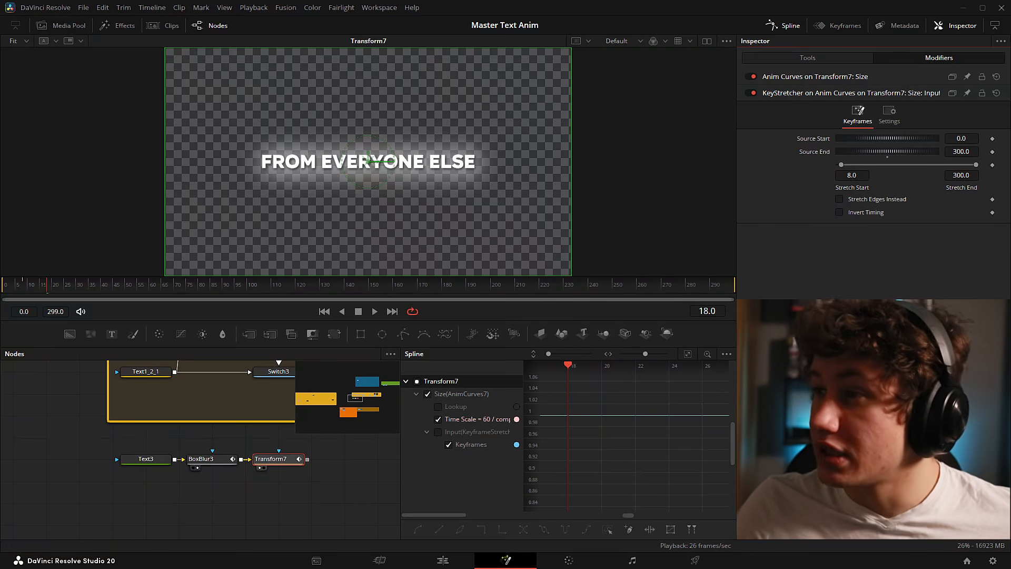
{"action": "key", "text": "Home"}
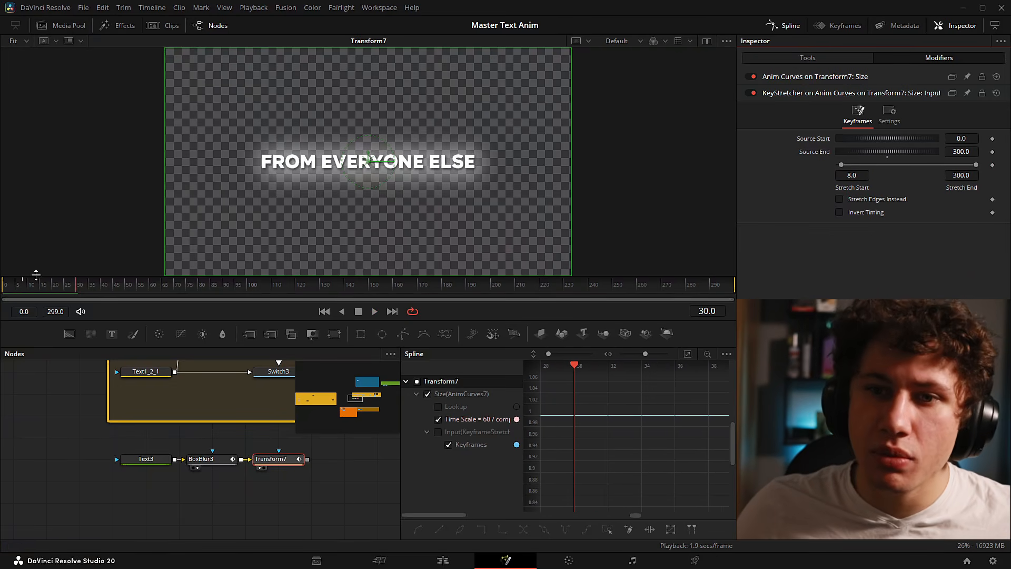
{"action": "left_click_drag", "start_coordinate": [259, 488], "coordinate": [203, 495]}
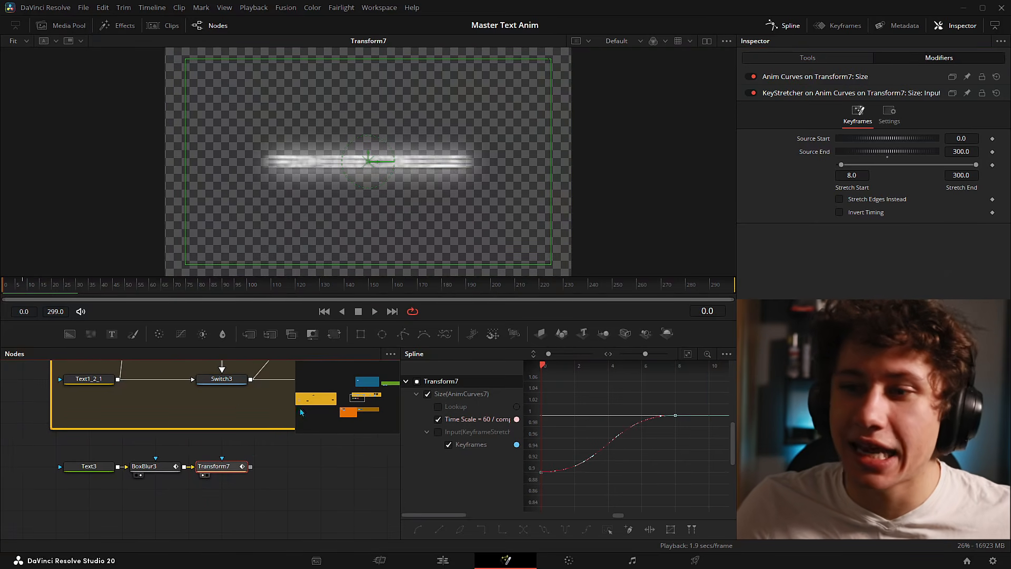
{"action": "left_click", "coordinate": [773, 30]}
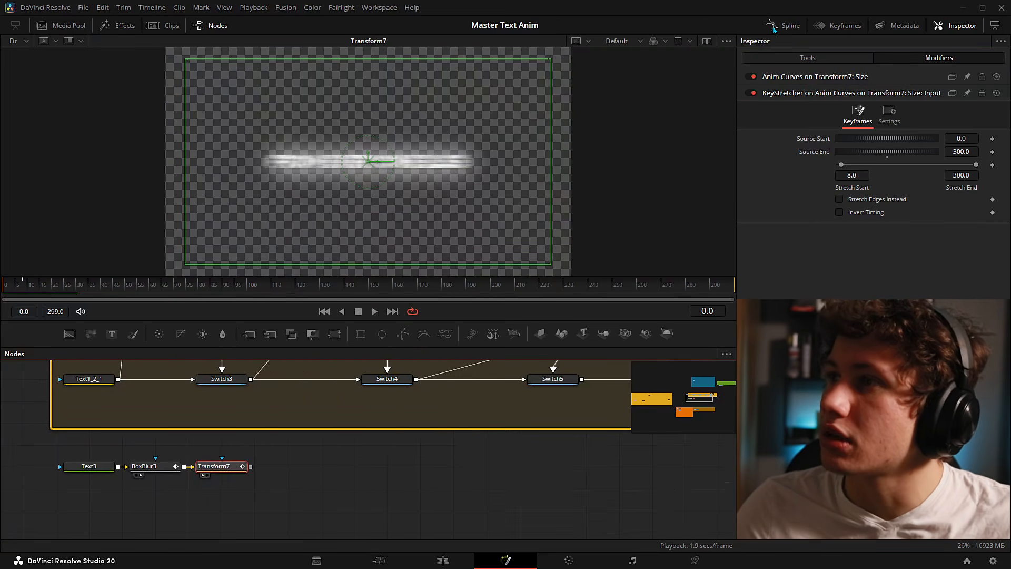
{"action": "left_click_drag", "start_coordinate": [350, 479], "coordinate": [480, 472]}
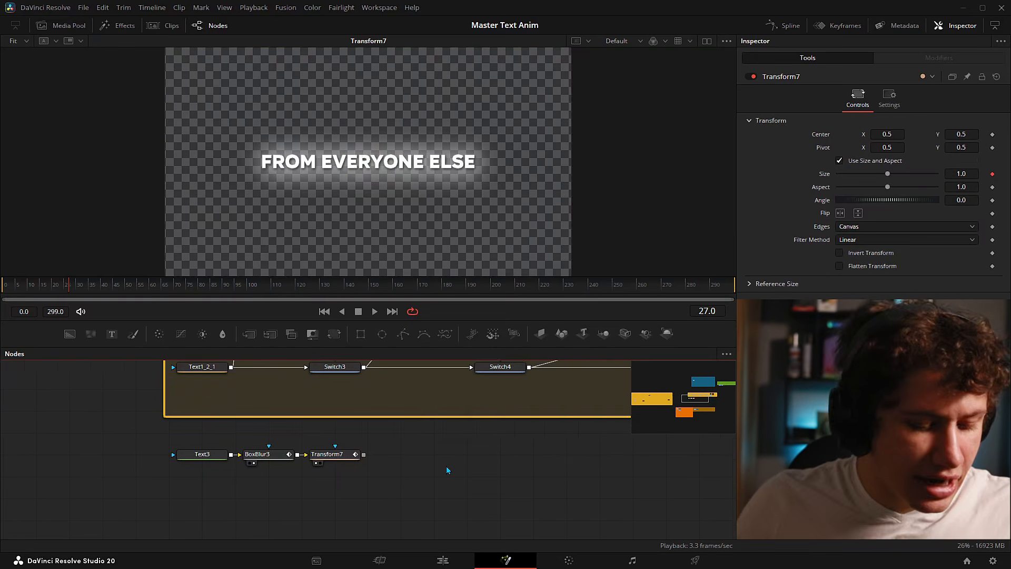
- Add a Switch6 node and wire Transform7's output into its second input
{"action": "key", "text": "shift+space"}
{"action": "type", "text": "switch"}
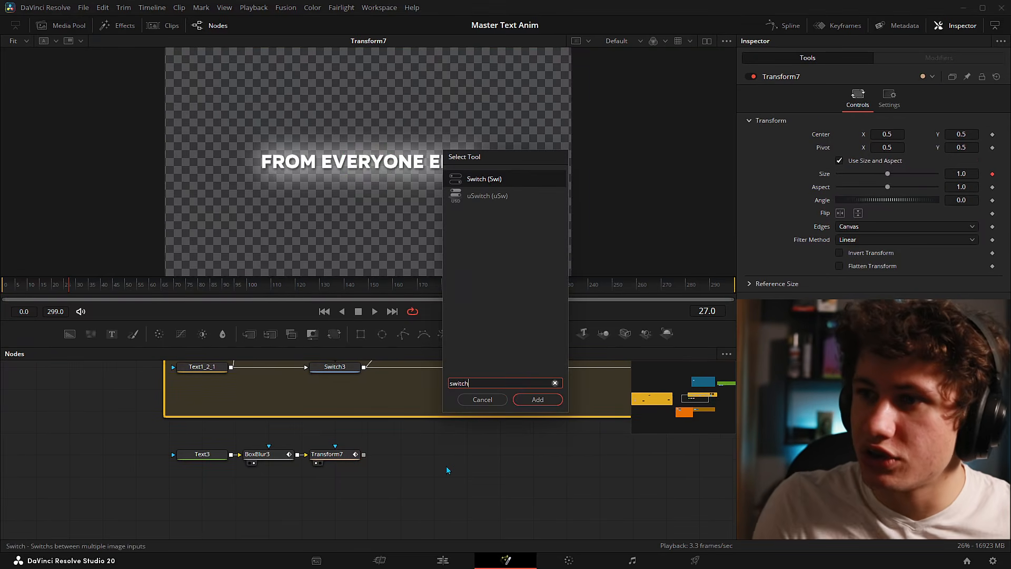
{"action": "key", "text": "Return"}
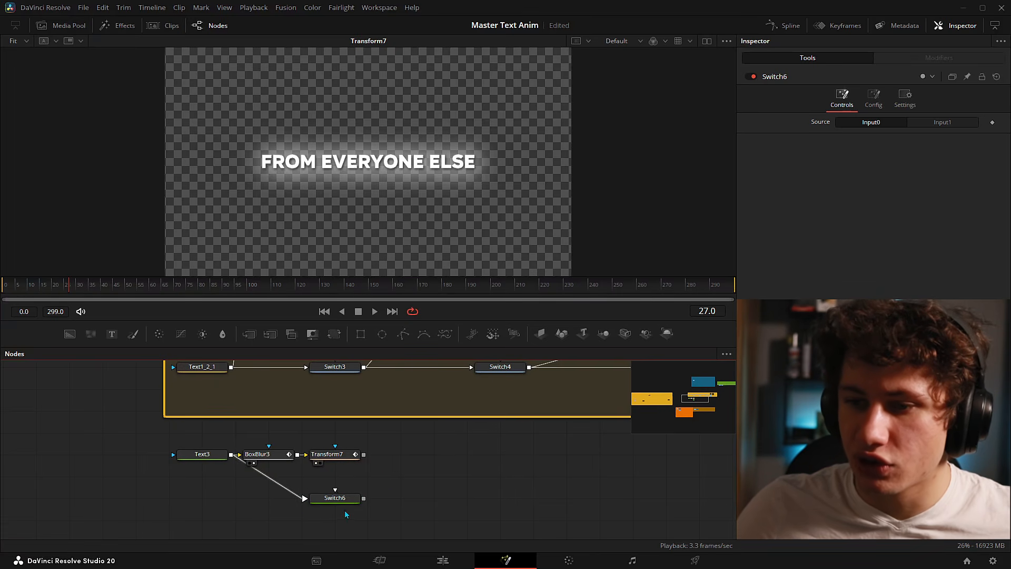
{"action": "left_click_drag", "start_coordinate": [363, 454], "coordinate": [335, 495]}
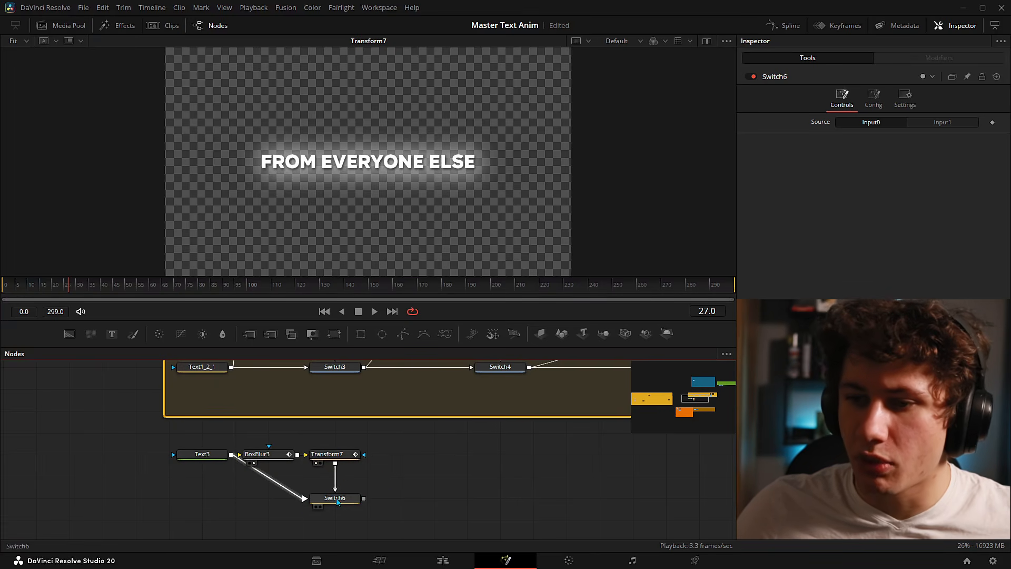
{"action": "left_click", "coordinate": [335, 498]}
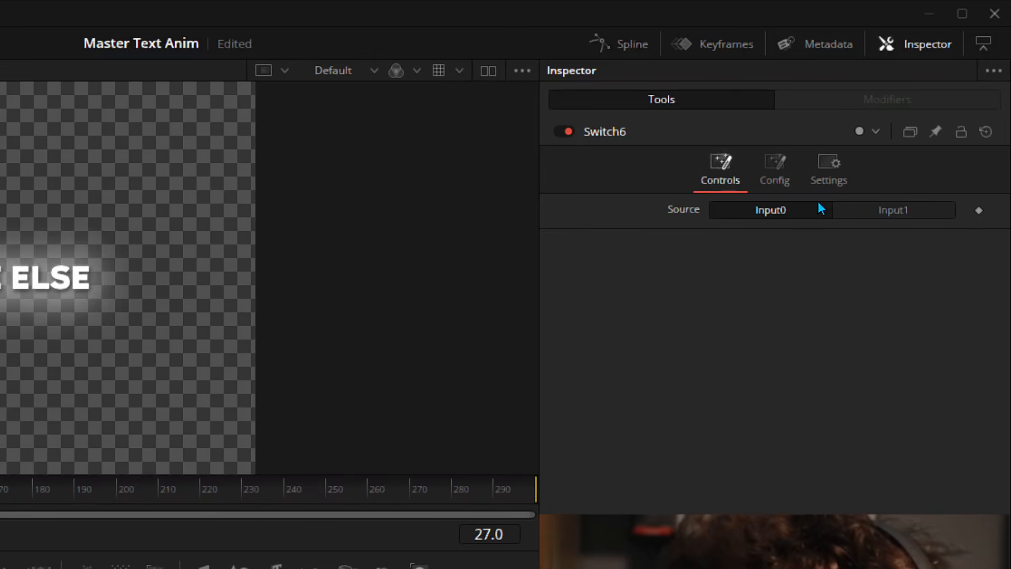
- Name Switch6's inputs OFF and ON in its Config settings
{"action": "left_click", "coordinate": [773, 172]}
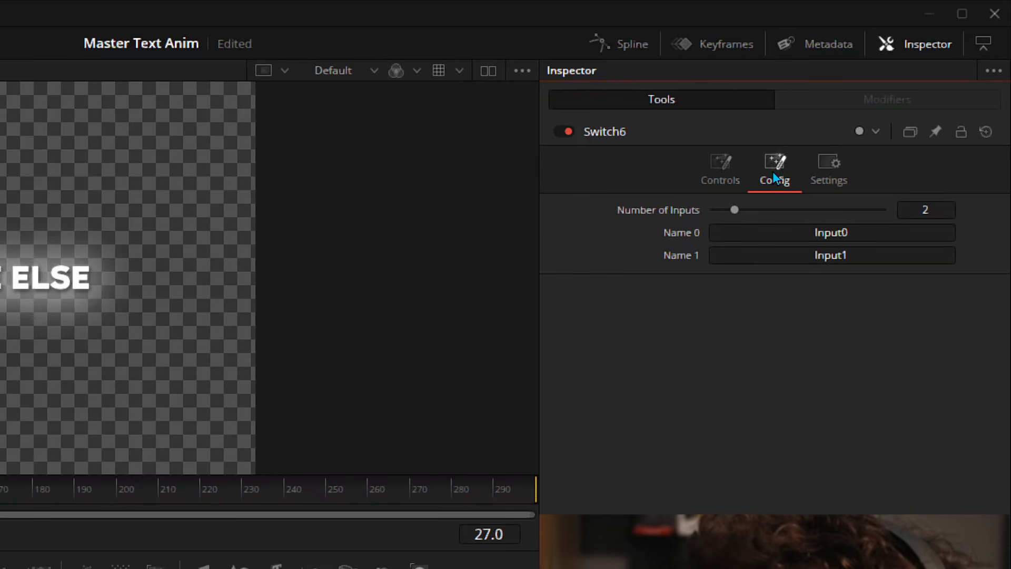
{"action": "left_click", "coordinate": [806, 234]}
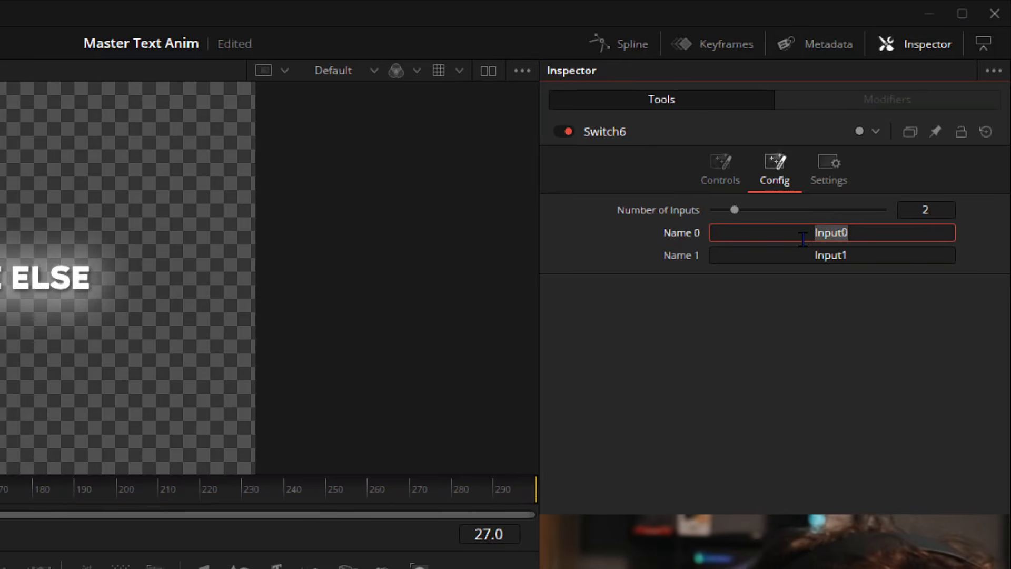
{"action": "type", "text": "OFF"}
{"action": "key", "text": "Tab"}
{"action": "type", "text": "O"}
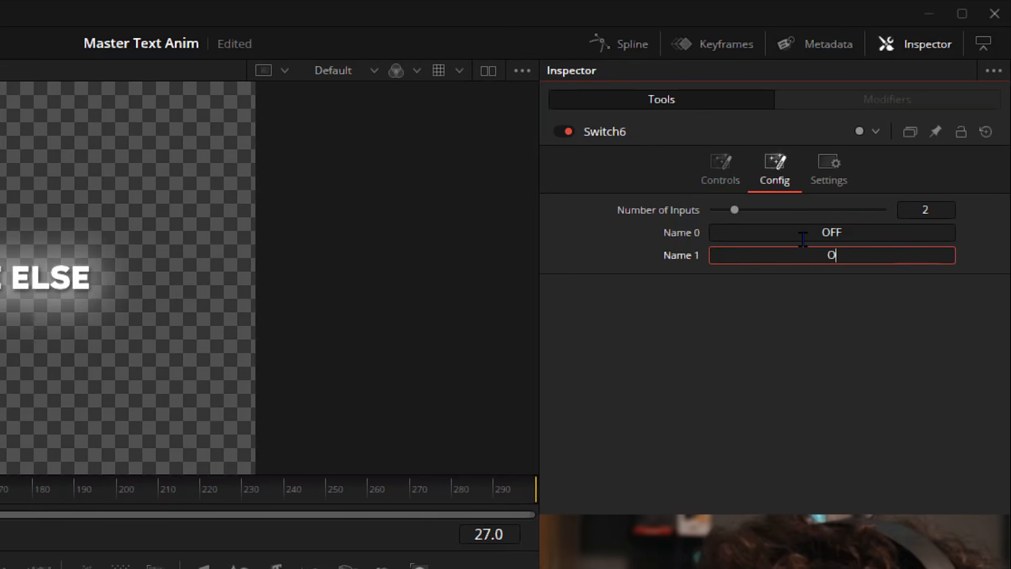
{"action": "type", "text": "N"}
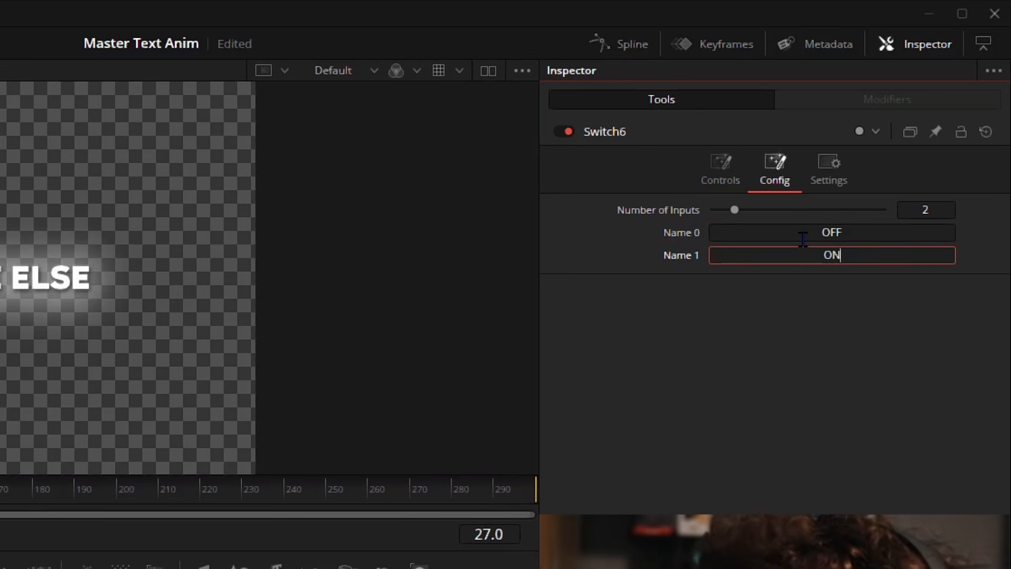
{"action": "left_click", "coordinate": [848, 302]}
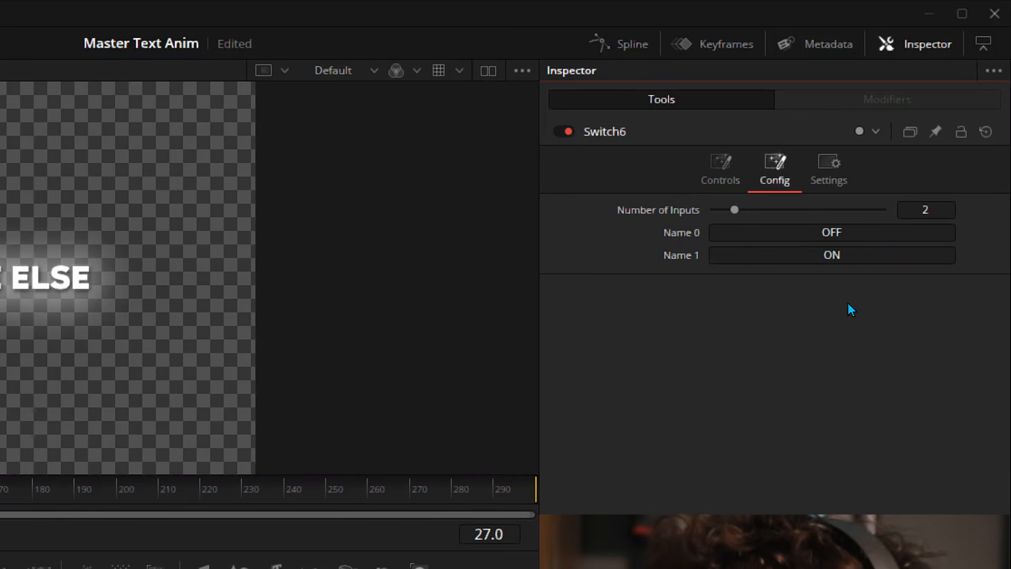
{"action": "left_click", "coordinate": [720, 174]}
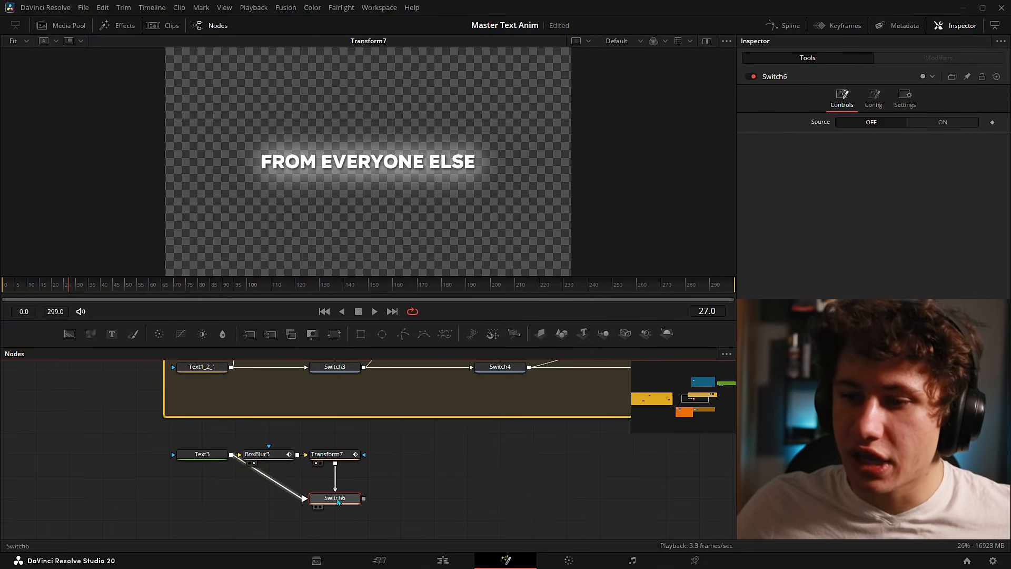
- View Switch6, preview the animation, and line Text3 up level with Switch6
{"action": "left_click_drag", "start_coordinate": [331, 500], "coordinate": [320, 122]}
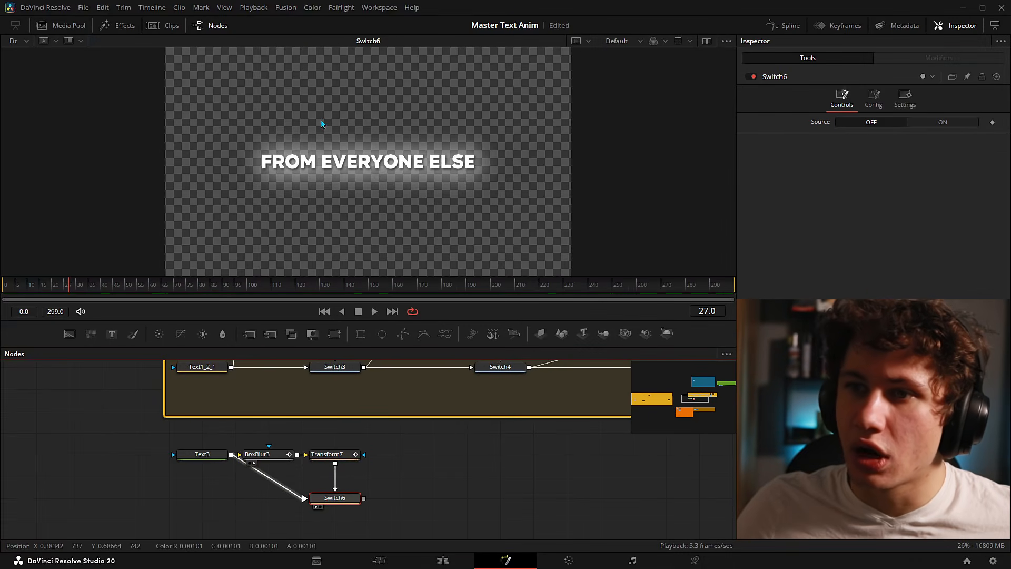
{"action": "left_click", "coordinate": [324, 311]}
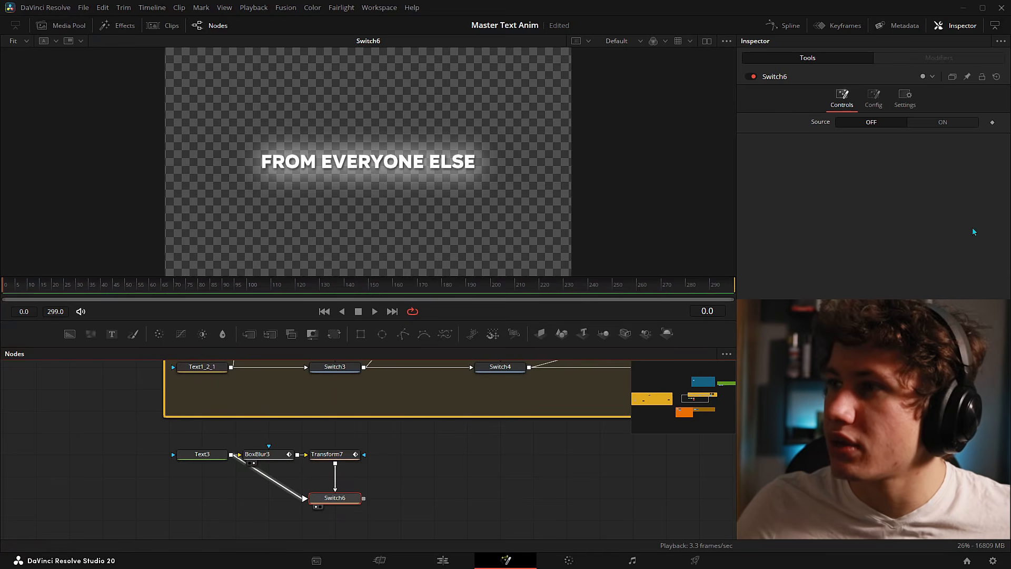
{"action": "key", "text": "space"}
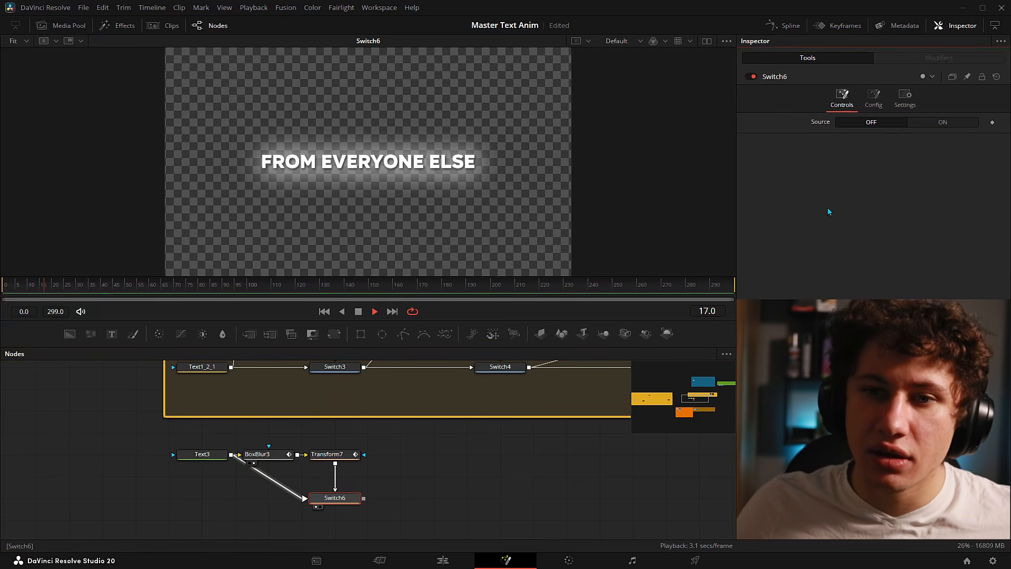
{"action": "key", "text": "space"}
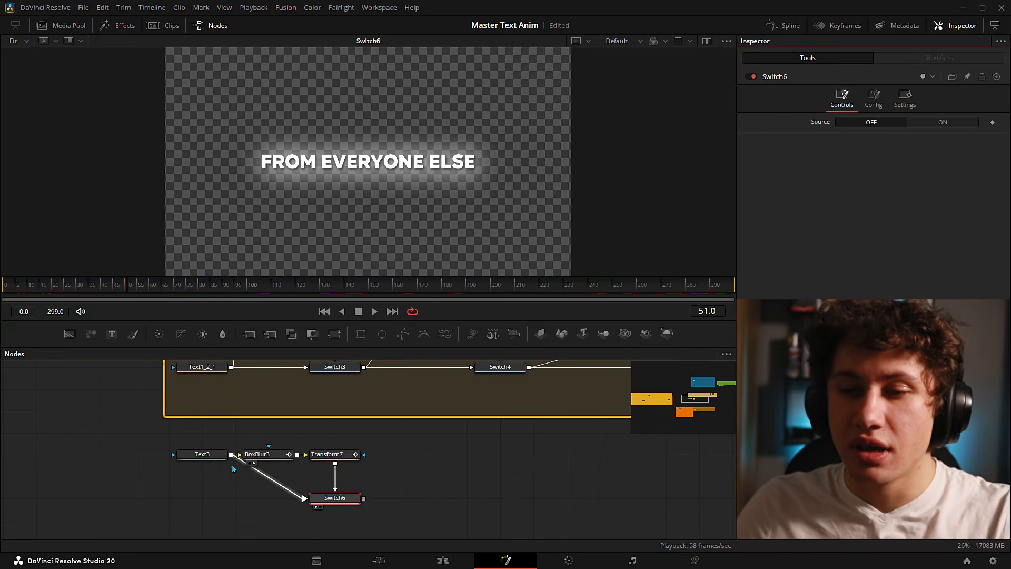
{"action": "left_click_drag", "start_coordinate": [210, 458], "coordinate": [210, 480]}
{"action": "left_click", "coordinate": [210, 480]}
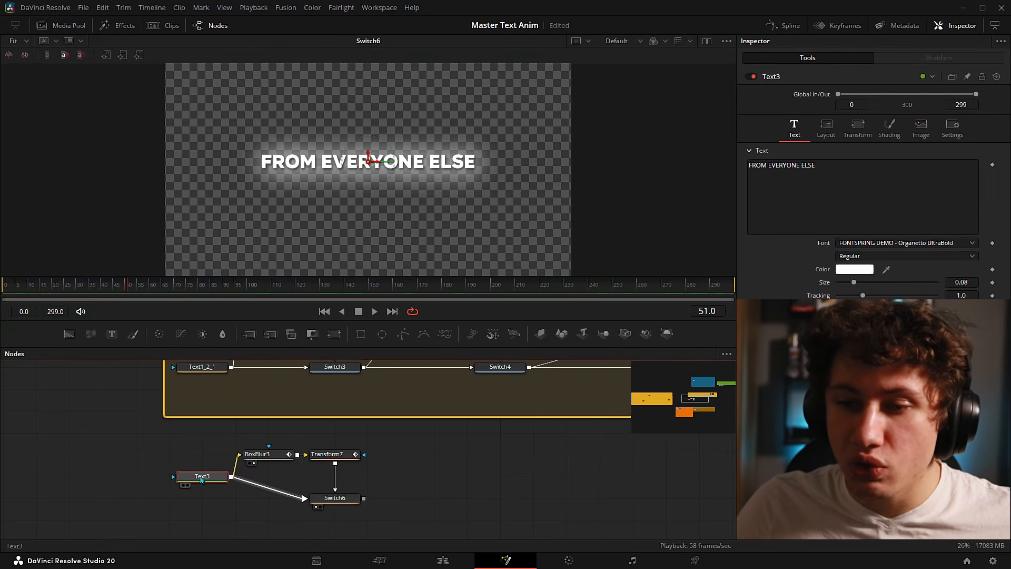
{"action": "left_click", "coordinate": [333, 498]}
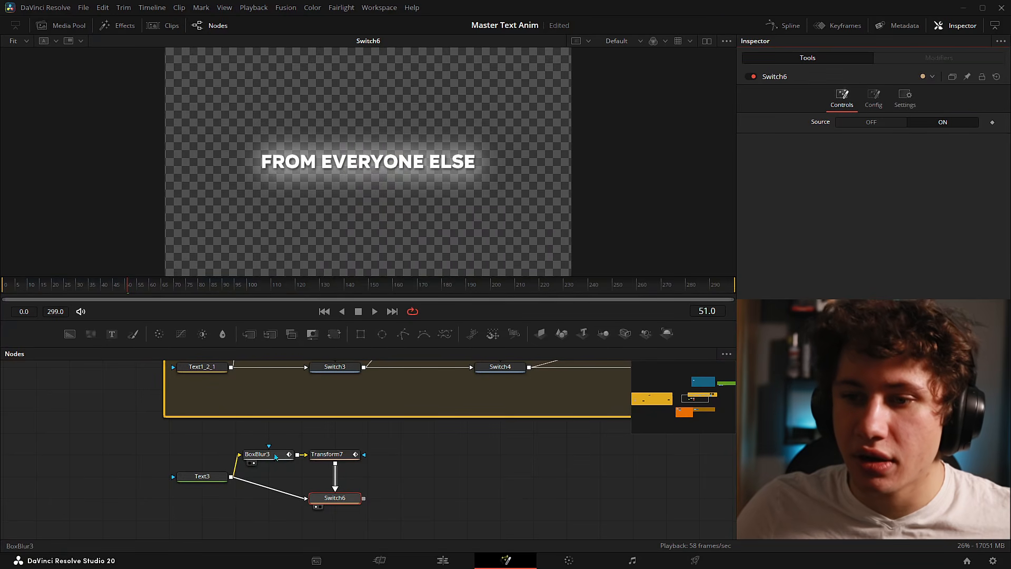
{"action": "left_click_drag", "start_coordinate": [101, 289], "coordinate": [1, 288]}
{"action": "key", "text": "space"}
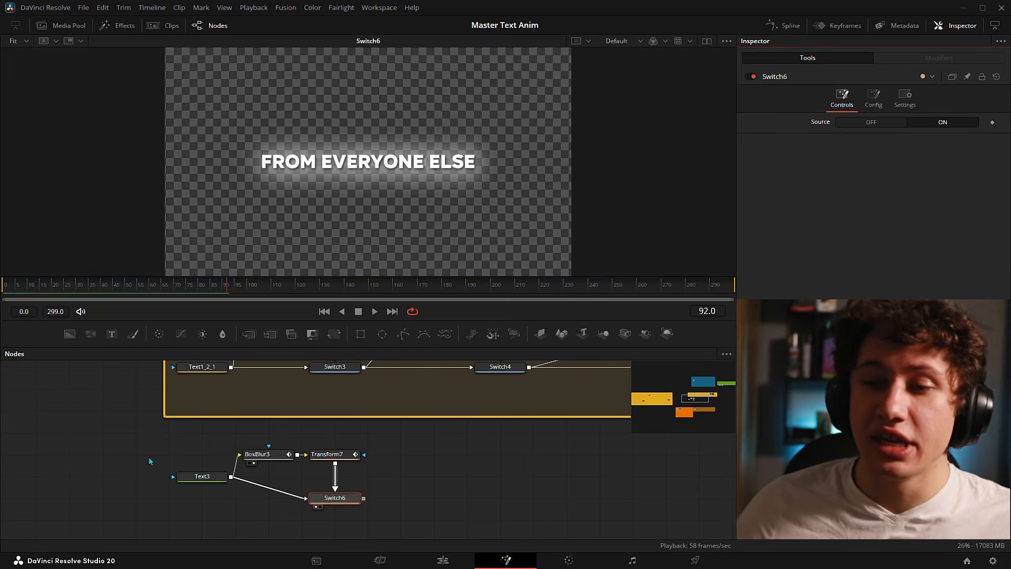
{"action": "left_click_drag", "start_coordinate": [204, 477], "coordinate": [204, 498]}
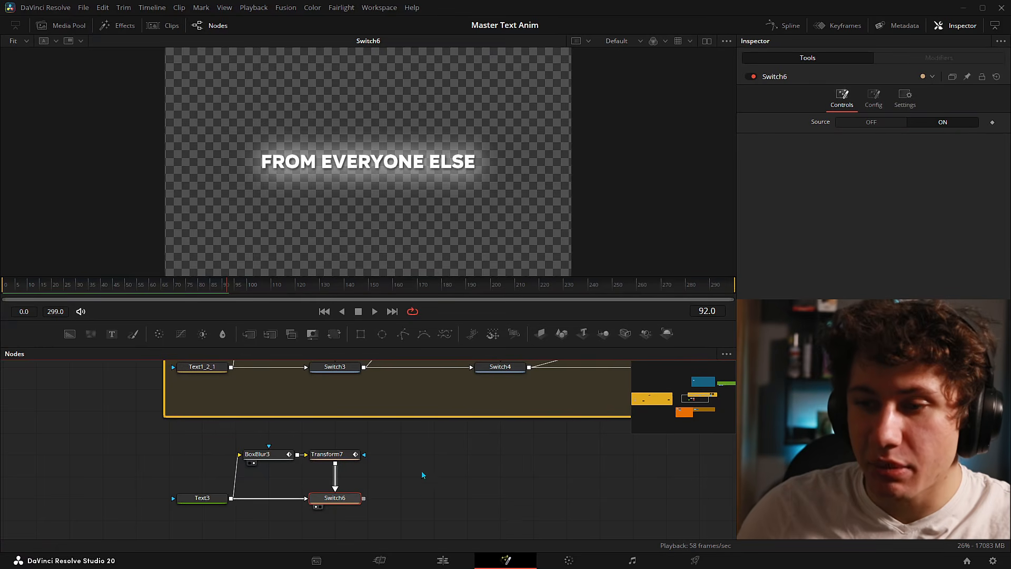
{"action": "left_click_drag", "start_coordinate": [521, 455], "coordinate": [391, 551]}
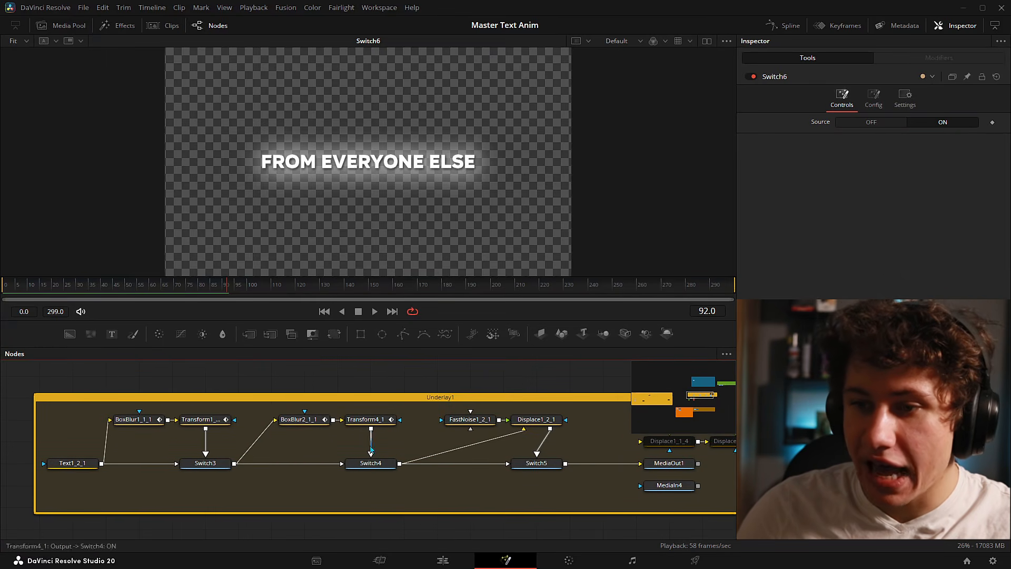
{"action": "left_click_drag", "start_coordinate": [348, 492], "coordinate": [419, 358]}
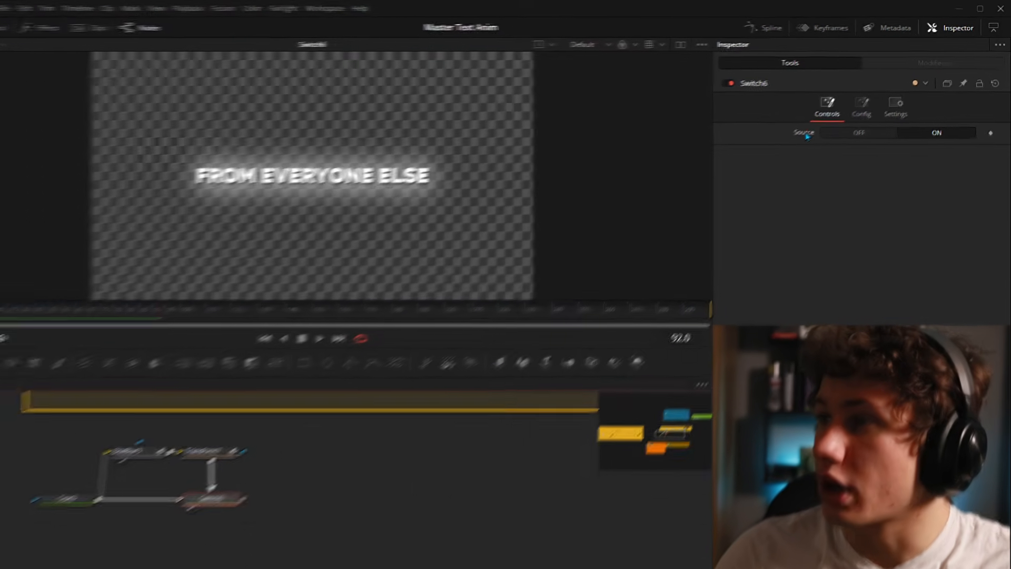
- Rename Switch6's Source control to 'In Animation' through Edit Control
{"action": "right_click", "coordinate": [820, 122]}
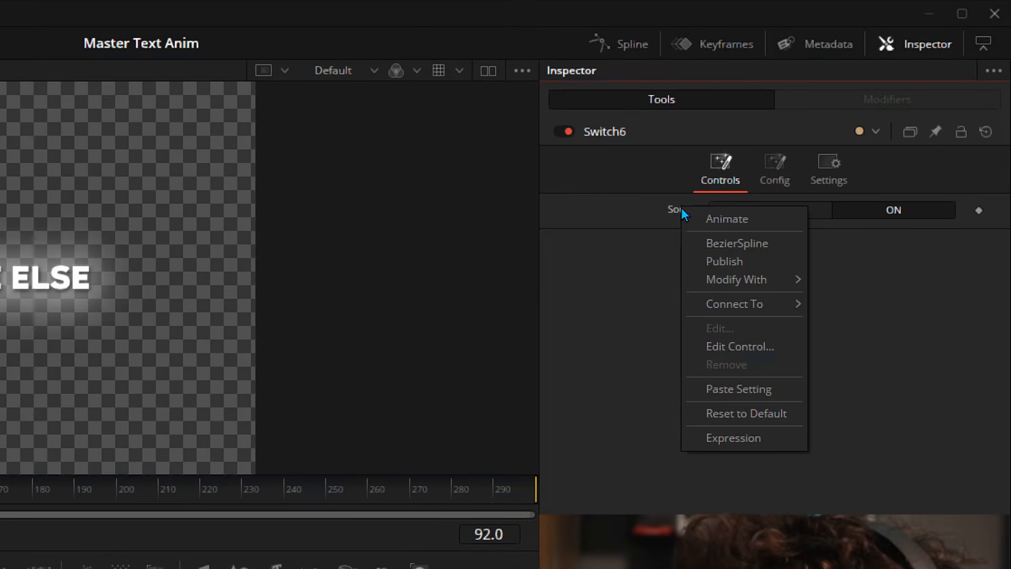
{"action": "left_click", "coordinate": [723, 347]}
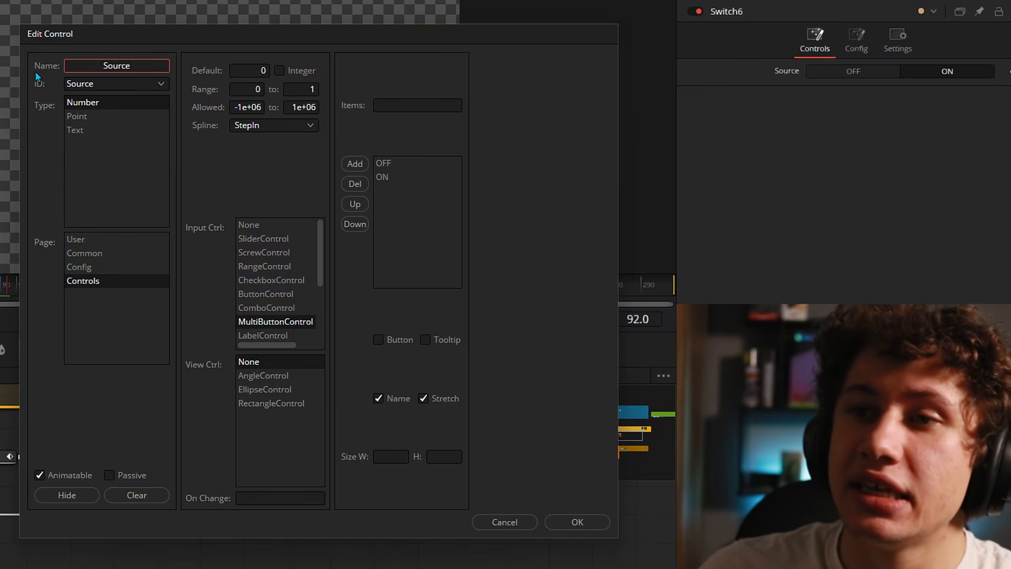
{"action": "left_click_drag", "start_coordinate": [91, 64], "coordinate": [154, 65]}
{"action": "key", "text": "BackSpace"}
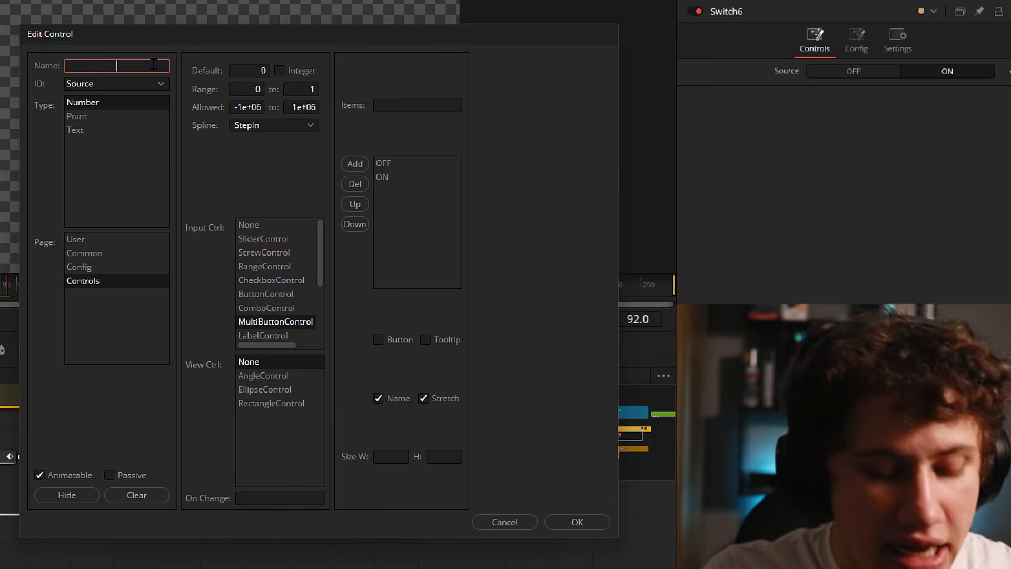
{"action": "type", "text": "In Animation"}
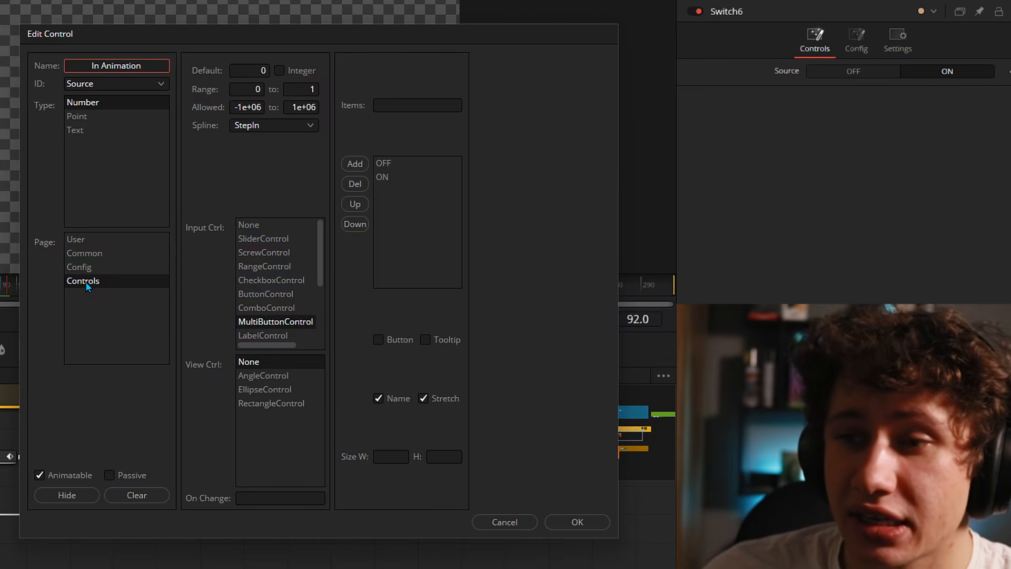
{"action": "left_click", "coordinate": [577, 521]}
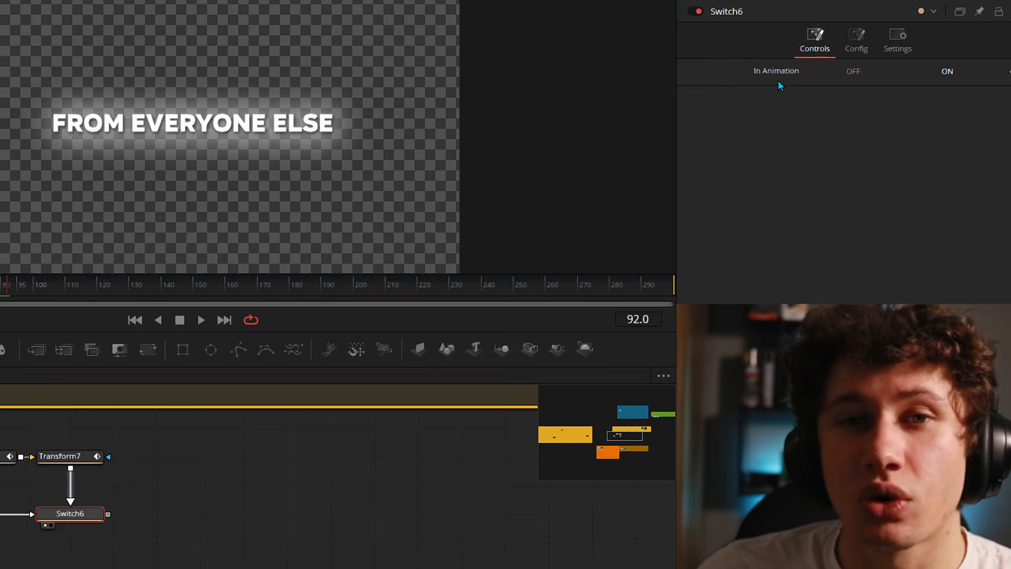
- Play the caption from frame 0 with Switch6's In Animation switched off
{"action": "left_click_drag", "start_coordinate": [7, 285], "coordinate": [0, 285]}
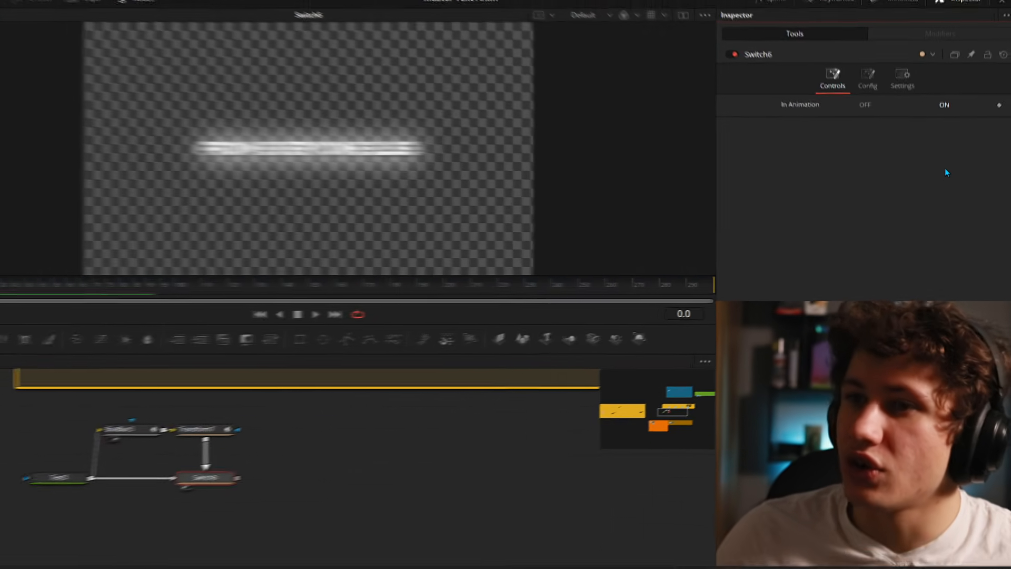
{"action": "key", "text": "space"}
{"action": "key", "text": "space"}
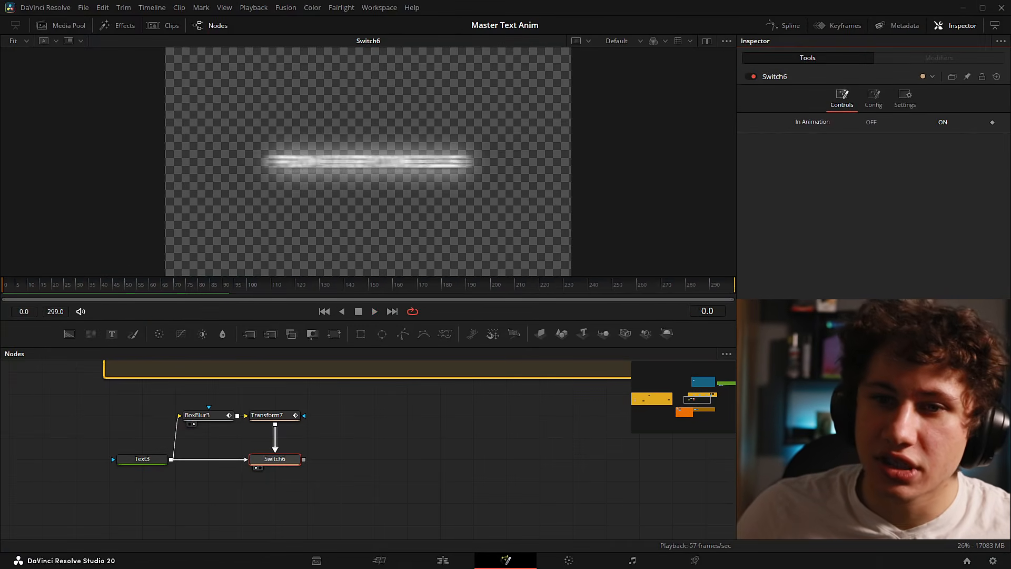
{"action": "left_click", "coordinate": [871, 121]}
{"action": "key", "text": "space"}
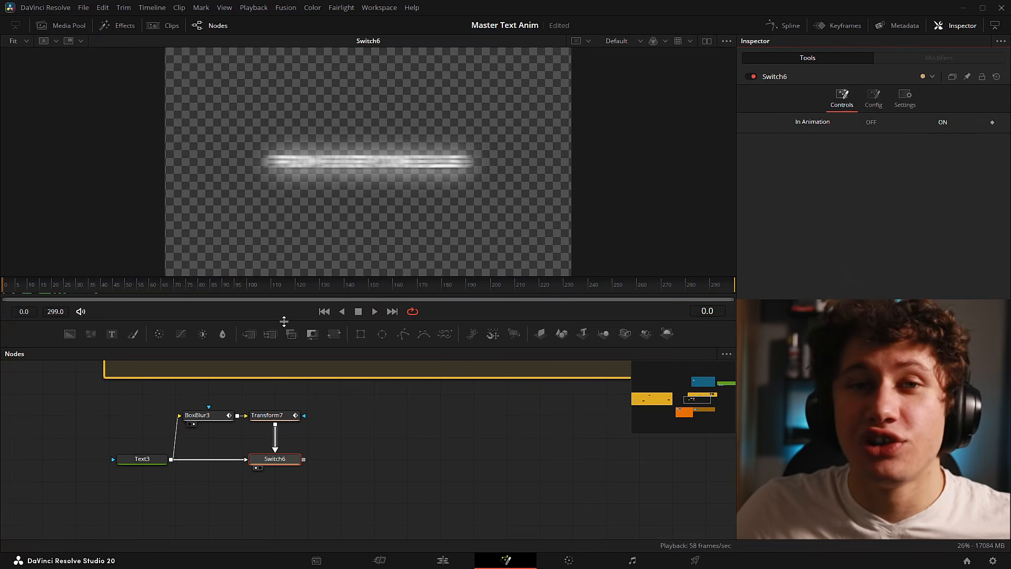
- Select Switch6 in the Node Editor, then clear the node selection
{"action": "left_click_drag", "start_coordinate": [245, 463], "coordinate": [166, 514]}
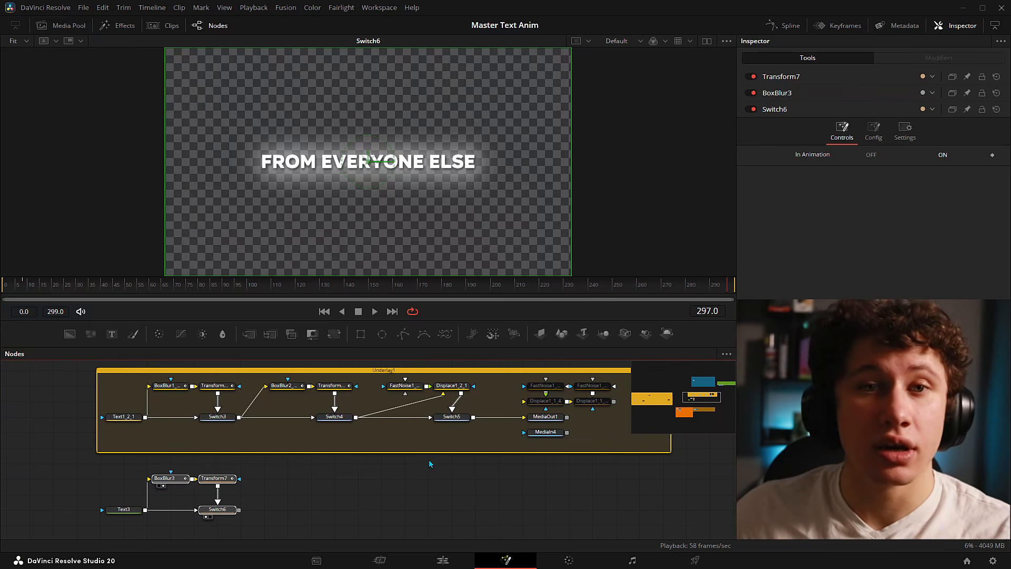
{"action": "left_click", "coordinate": [226, 510]}
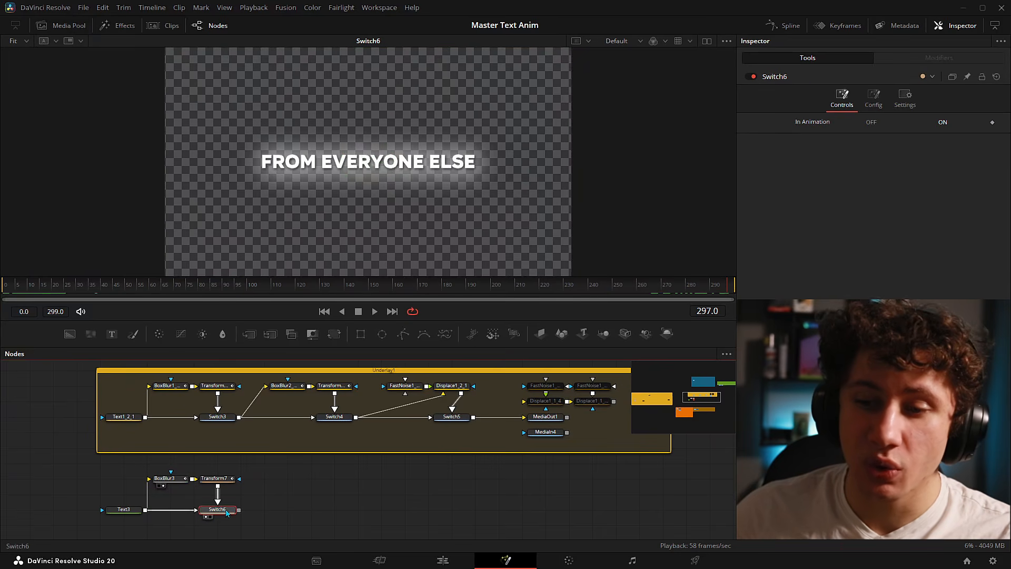
{"action": "left_click", "coordinate": [360, 481]}
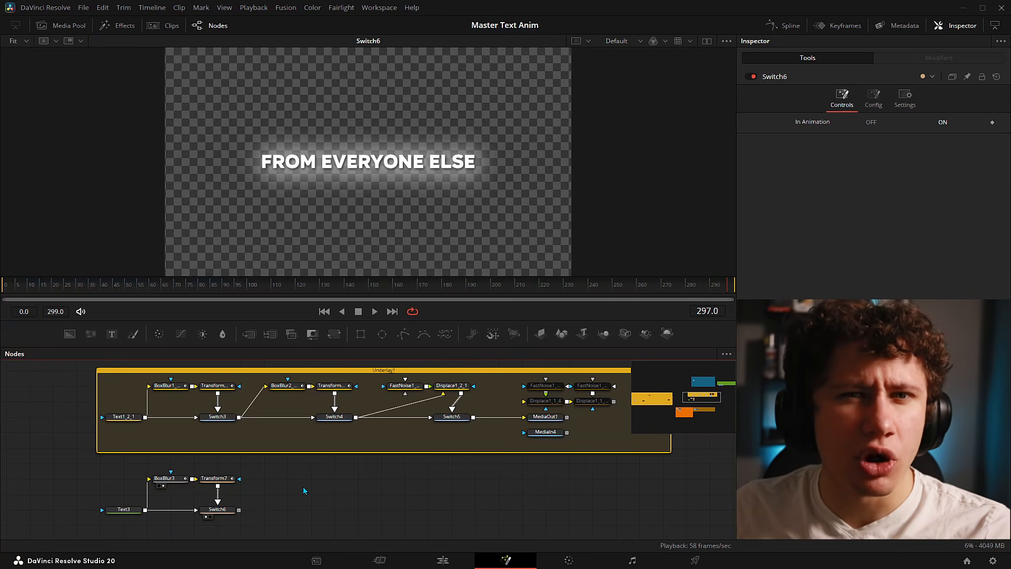
- Add BoxBlur4 and Transform8 nodes and feed Switch6's output into BoxBlur4
{"action": "key", "text": "shift+space"}
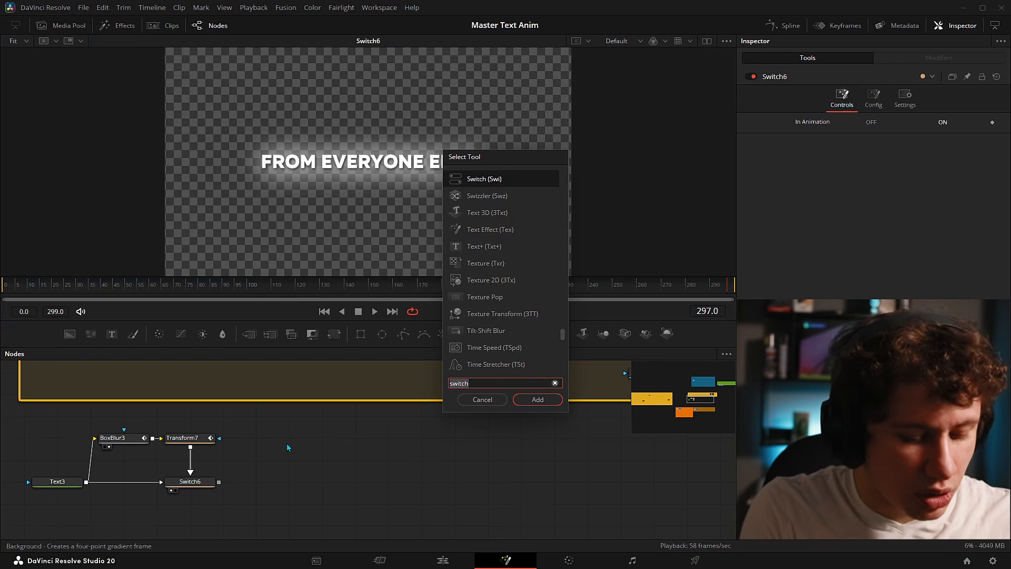
{"action": "type", "text": "box"}
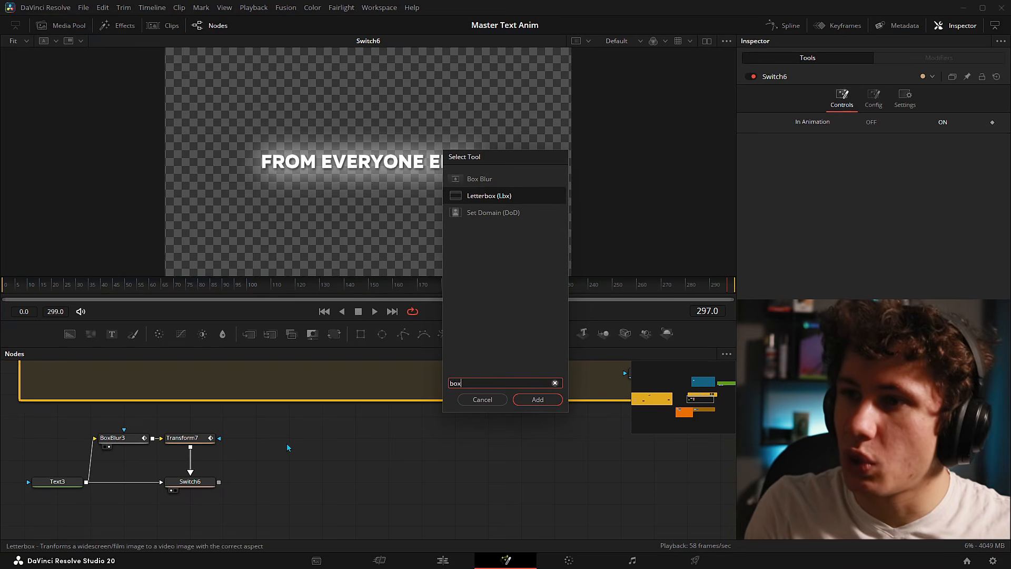
{"action": "key", "text": "Up"}
{"action": "key", "text": "Return"}
{"action": "key", "text": "shift+space"}
{"action": "type", "text": "tr"}
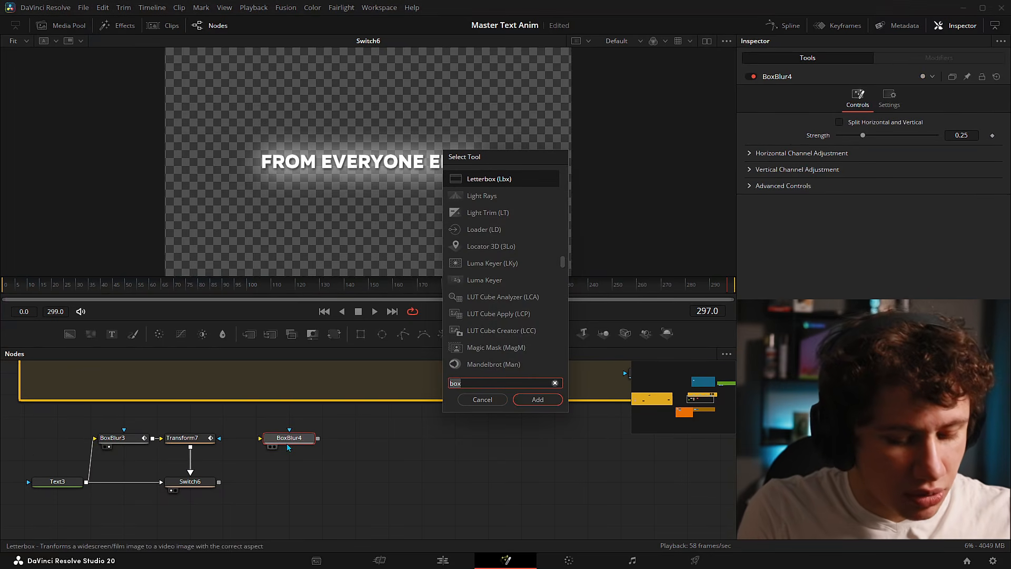
{"action": "type", "text": "ans"}
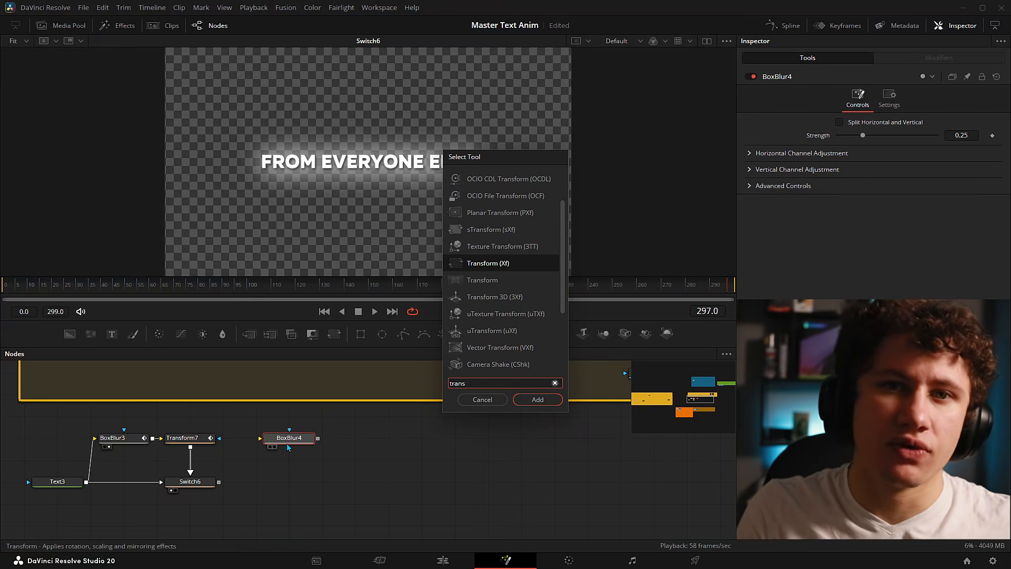
{"action": "key", "text": "Return"}
{"action": "left_click_drag", "start_coordinate": [229, 480], "coordinate": [280, 437]}
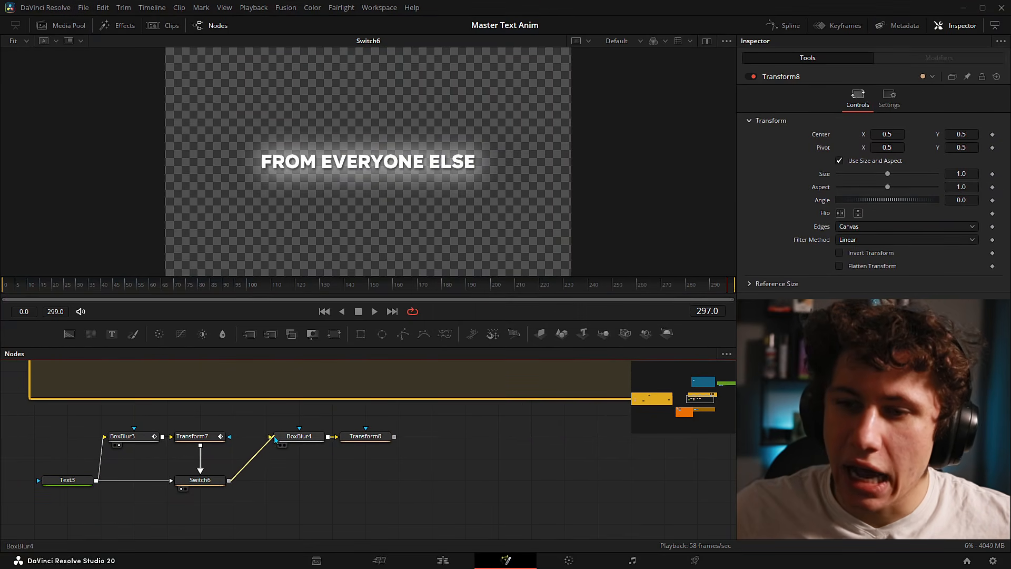
- Add Switch7, fed by Switch6 and by Transform8 into its second input
{"action": "key", "text": "shift+space"}
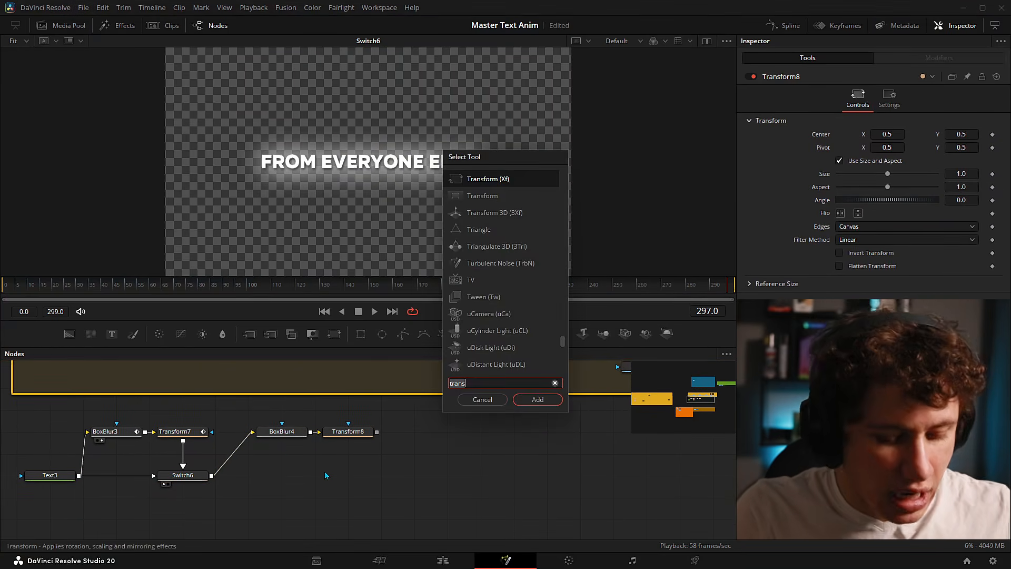
{"action": "type", "text": "switch"}
{"action": "key", "text": "Return"}
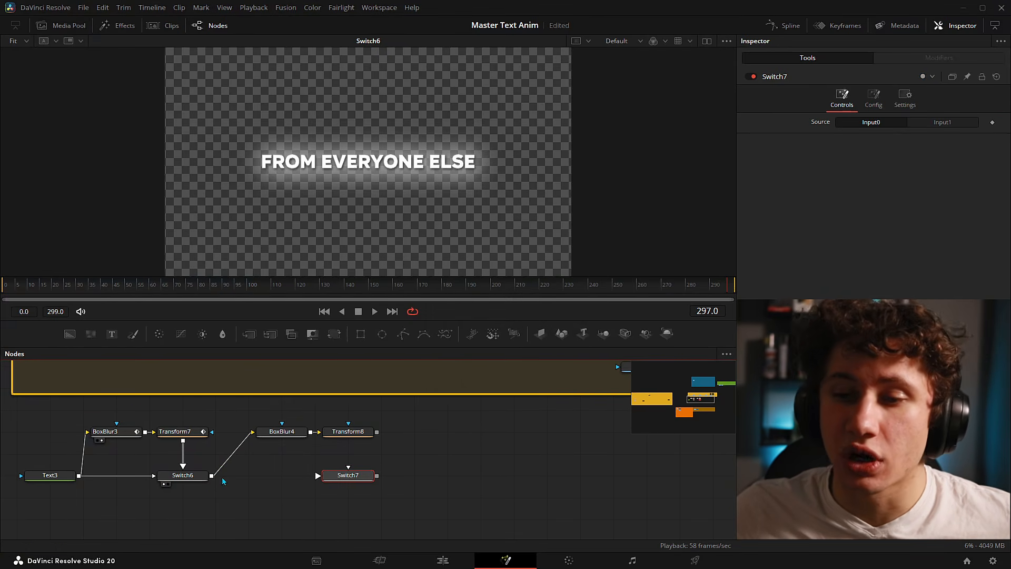
{"action": "left_click_drag", "start_coordinate": [211, 476], "coordinate": [327, 481]}
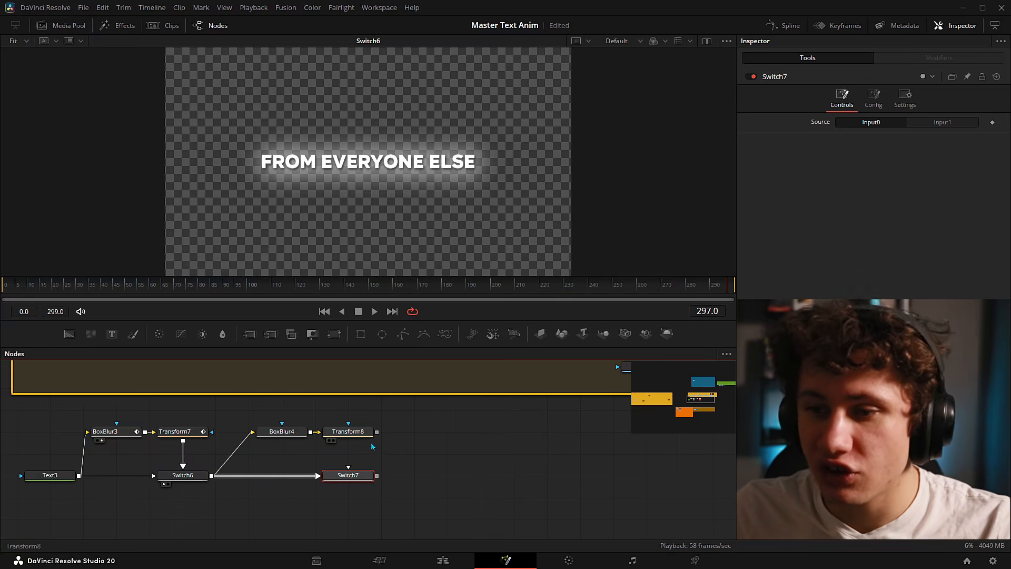
{"action": "left_click_drag", "start_coordinate": [377, 432], "coordinate": [348, 470]}
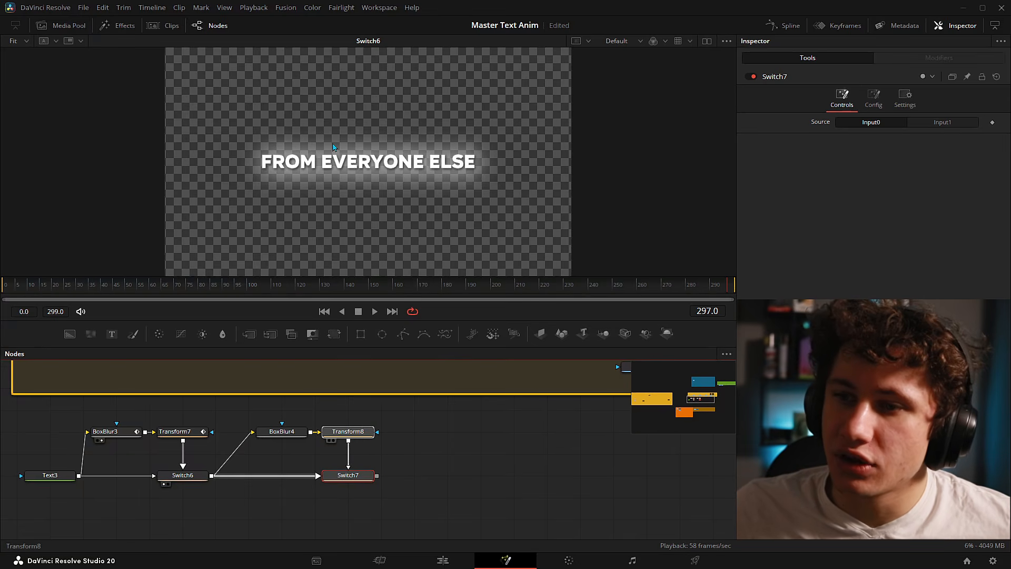
- View Transform8 and give BoxBlur4 split horizontal and vertical strengths, both 0.0
{"action": "left_click_drag", "start_coordinate": [334, 147], "coordinate": [335, 150]}
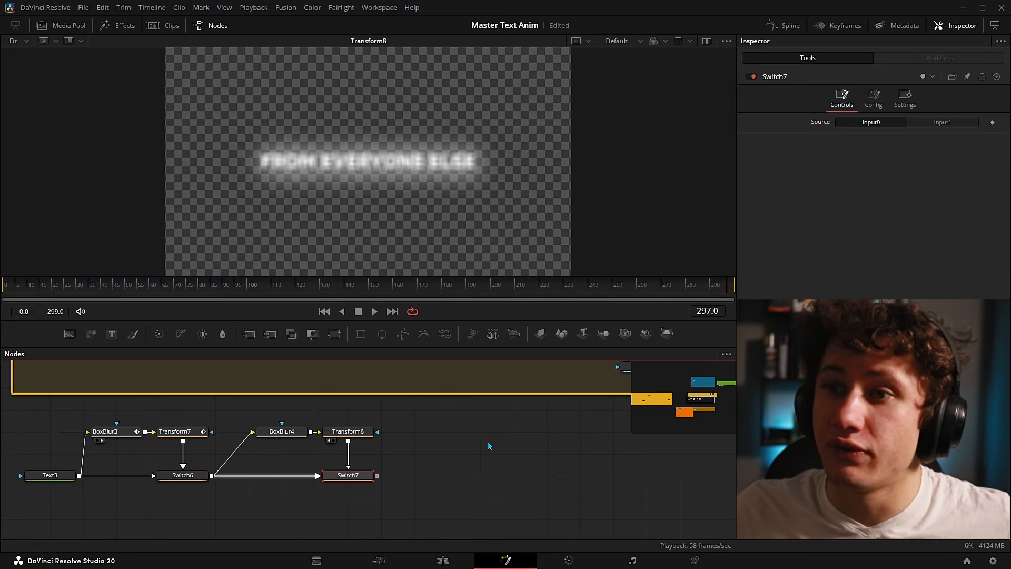
{"action": "left_click", "coordinate": [288, 435]}
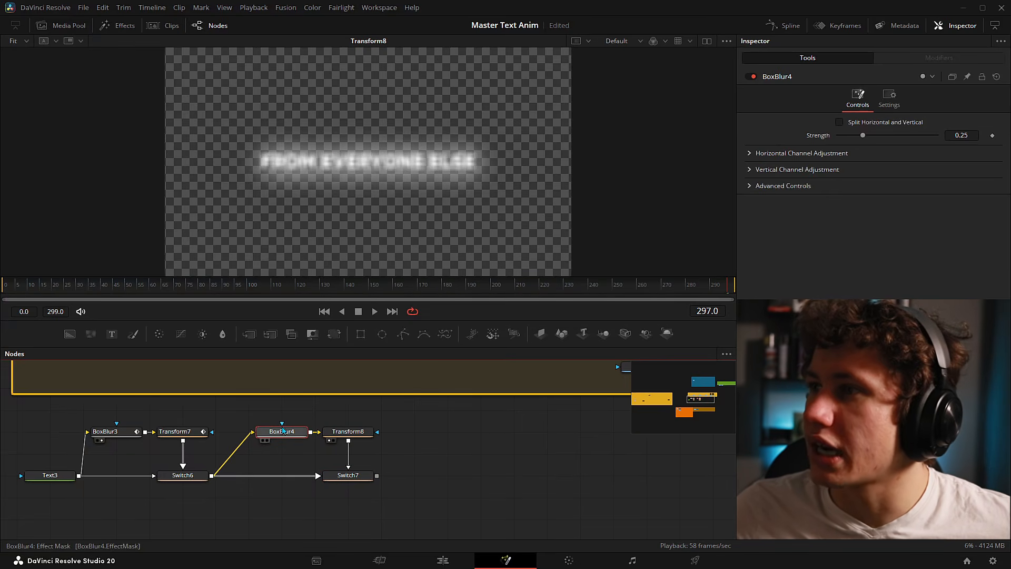
{"action": "left_click", "coordinate": [840, 122]}
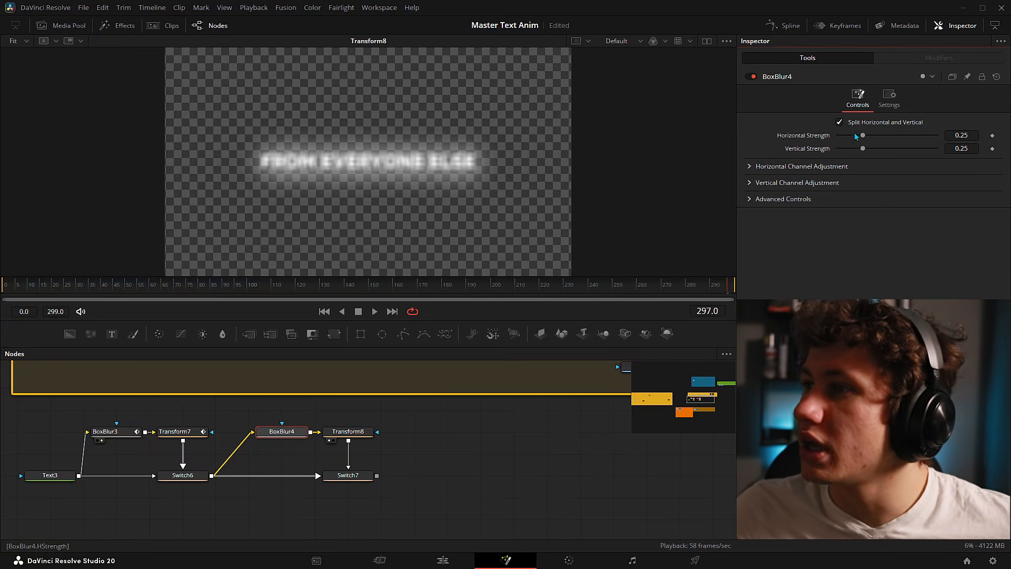
{"action": "left_click_drag", "start_coordinate": [864, 149], "coordinate": [838, 149]}
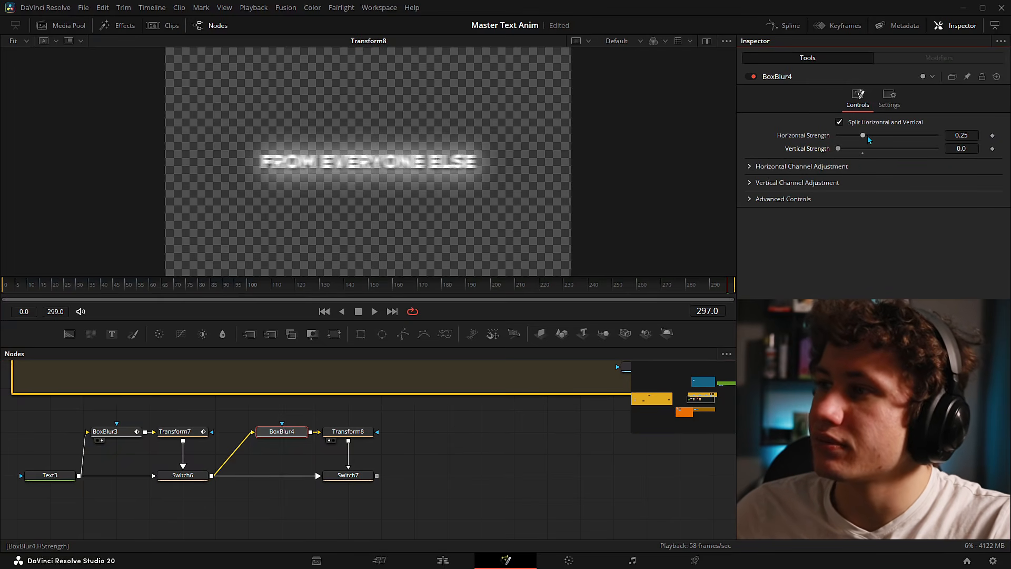
{"action": "left_click_drag", "start_coordinate": [864, 136], "coordinate": [747, 133]}
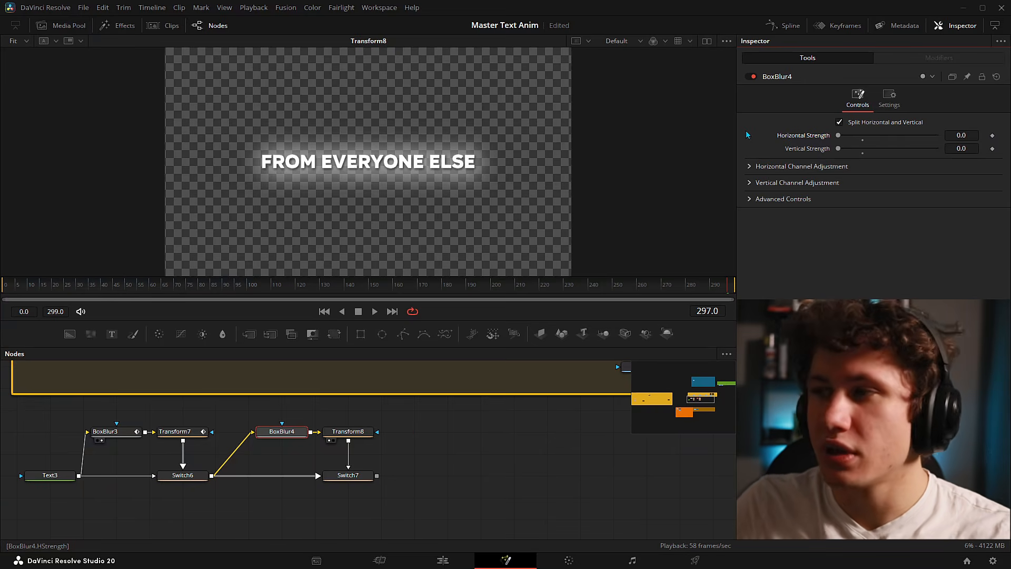
- Move the playhead to frame 300, then back to frame 292
{"action": "left_click_drag", "start_coordinate": [727, 290], "coordinate": [738, 299]}
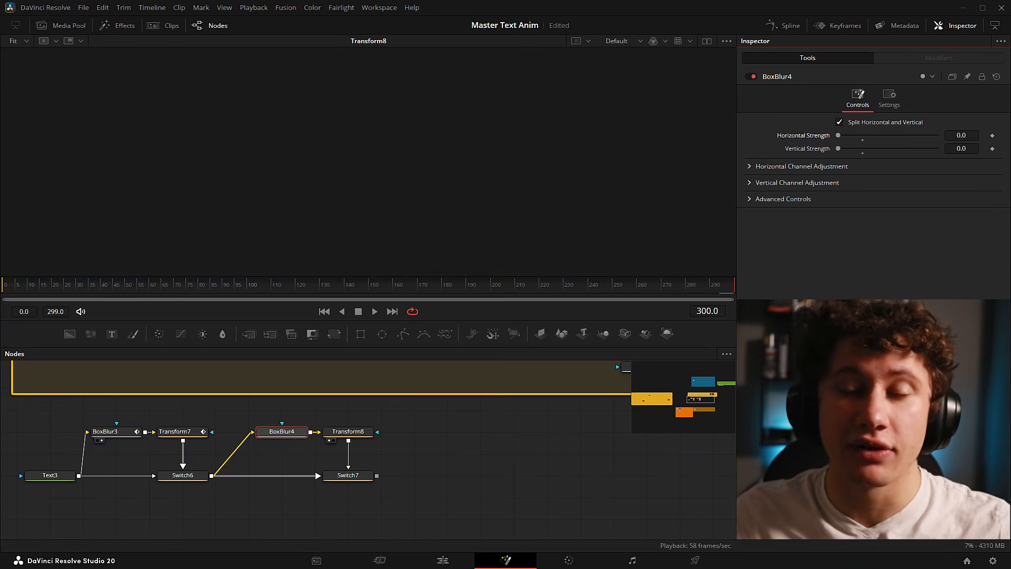
{"action": "key", "text": "Left"}
{"action": "key", "text": "Left"}
{"action": "key", "text": "Left"}
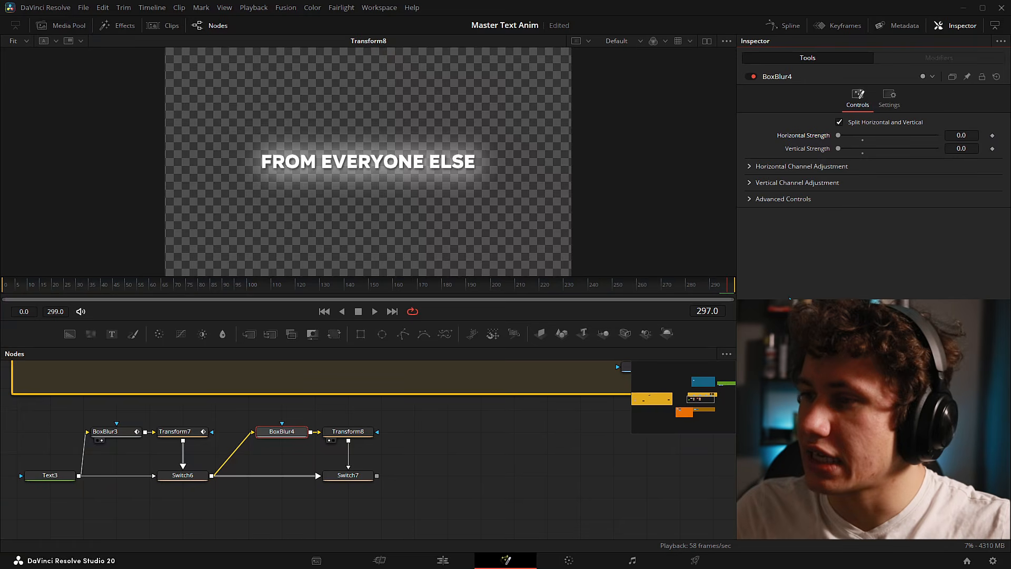
{"action": "key", "text": "Left"}
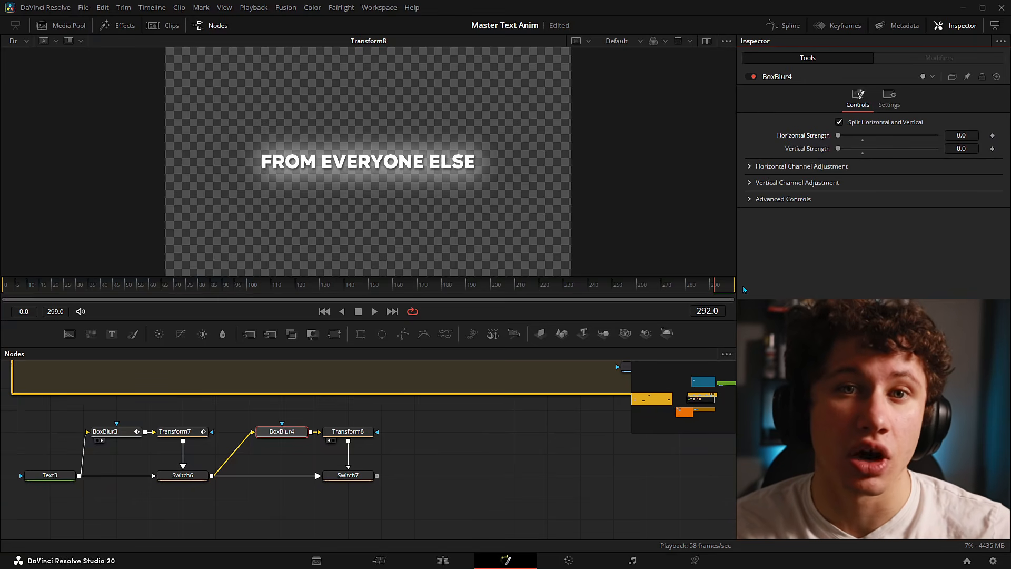
- Drive BoxBlur4's Horizontal Strength with an Anim Curves modifier using the Custom source
{"action": "right_click", "coordinate": [795, 137]}
{"action": "mouse_move", "coordinate": [845, 184]}
{"action": "left_click", "coordinate": [902, 177]}
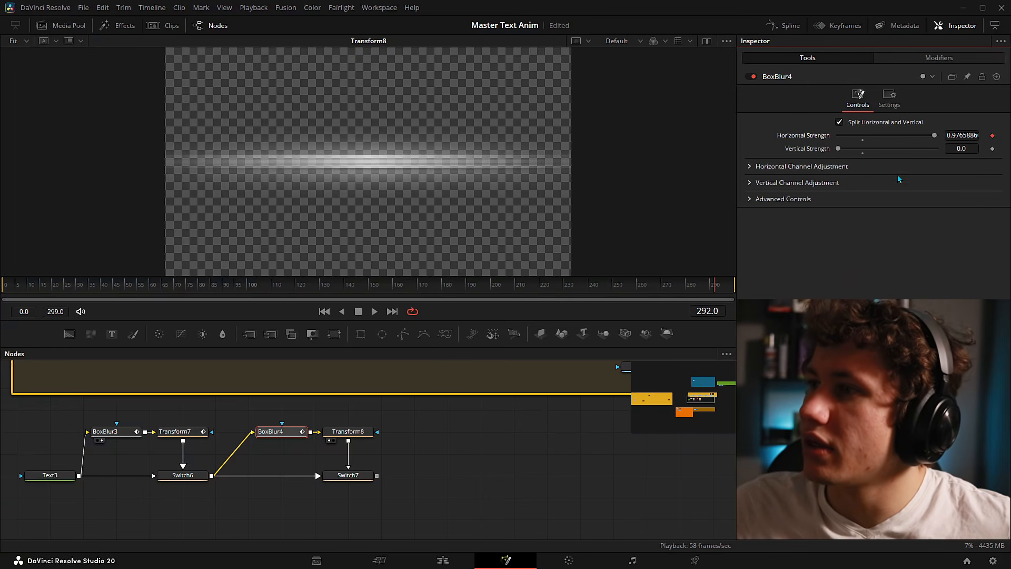
{"action": "left_click", "coordinate": [934, 59]}
{"action": "left_click", "coordinate": [864, 136]}
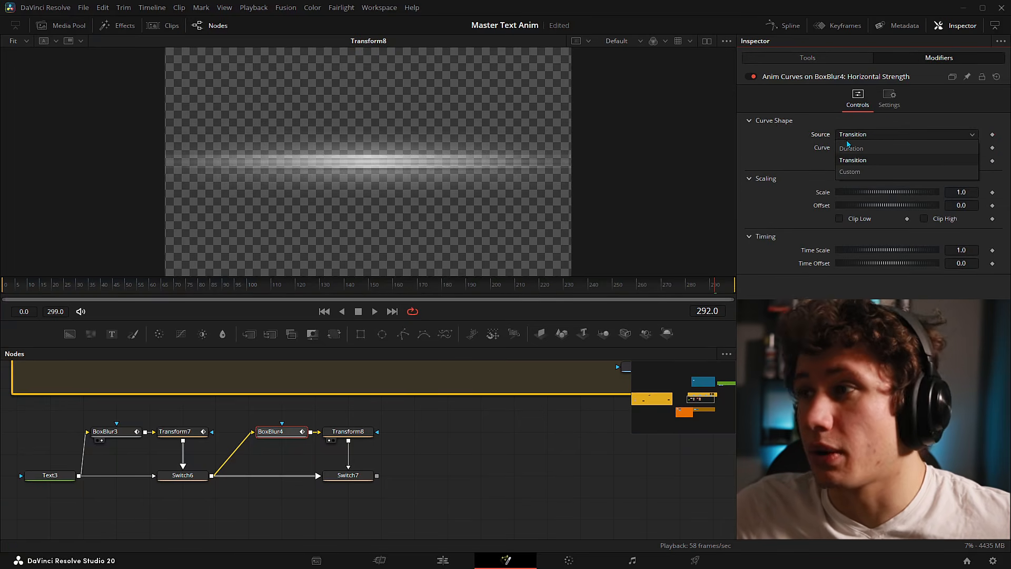
{"action": "left_click", "coordinate": [850, 171]}
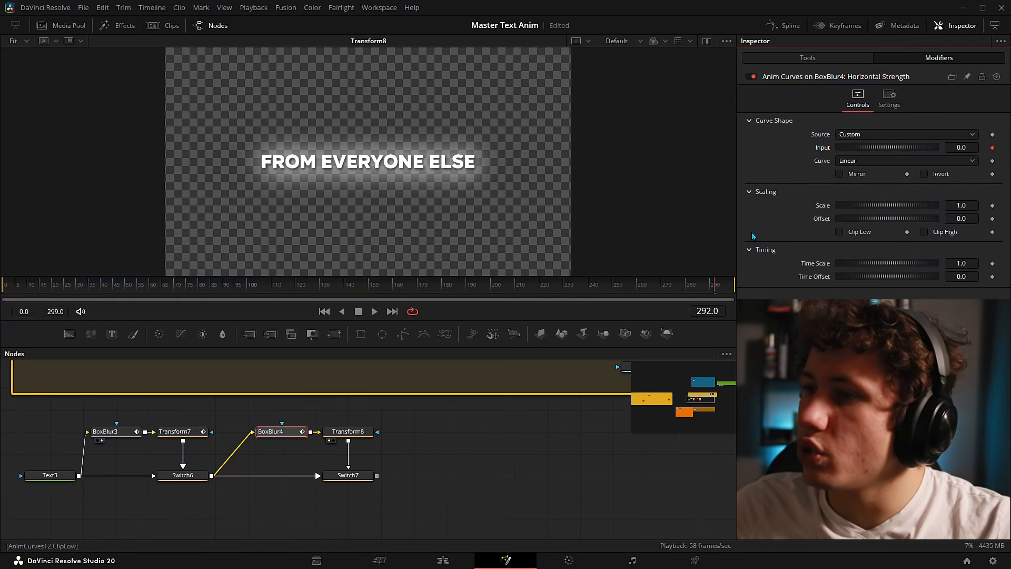
- Keyframe the curve's Input to 0.4 at frame 300 and add a Time Scale expression
{"action": "left_click", "coordinate": [993, 148]}
{"action": "left_click", "coordinate": [724, 287]}
{"action": "left_click", "coordinate": [733, 287]}
{"action": "left_click", "coordinate": [993, 148]}
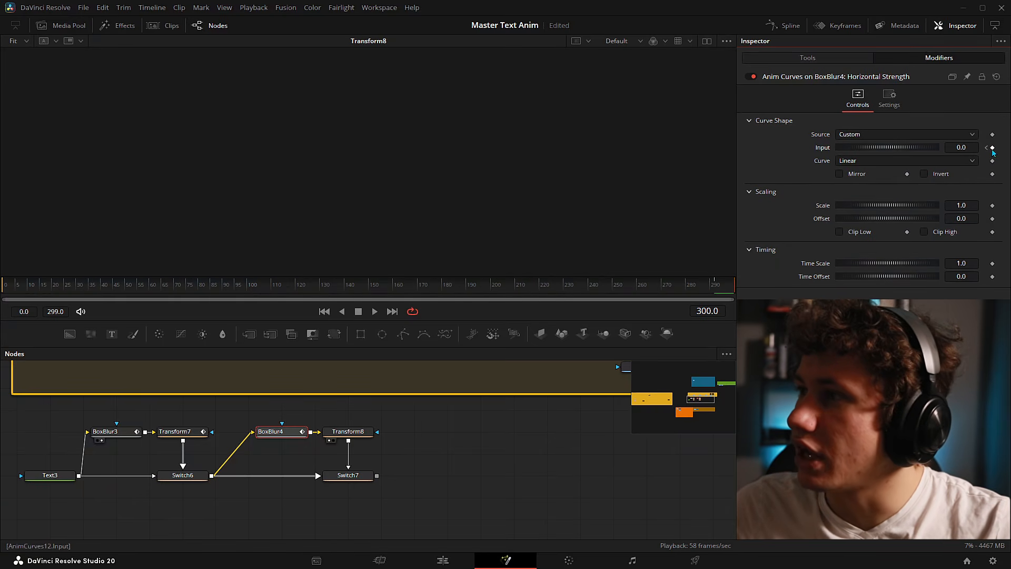
{"action": "double_click", "coordinate": [970, 145]}
{"action": "type", "text": "0.4"}
{"action": "key", "text": "Tab"}
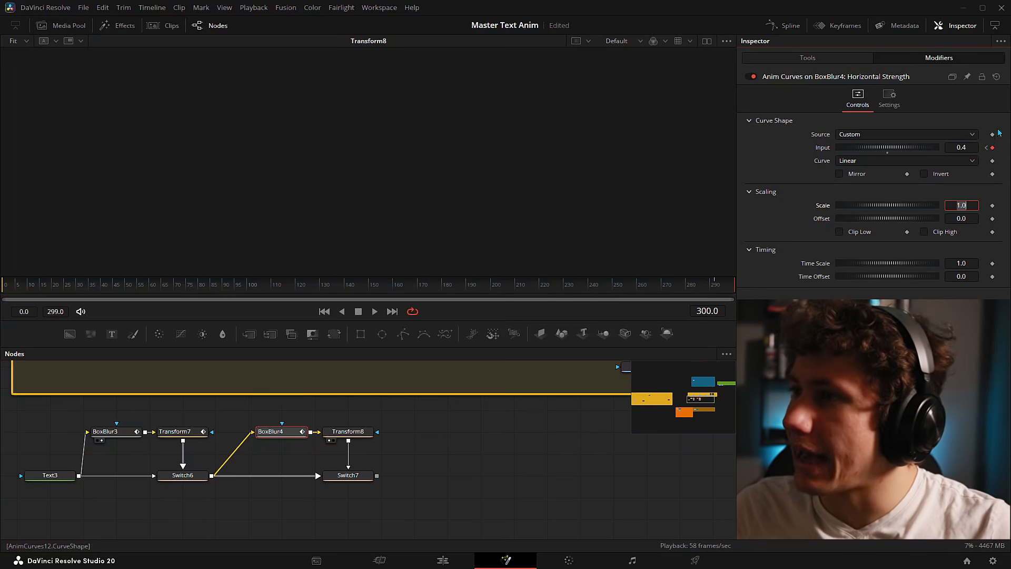
{"action": "left_click", "coordinate": [995, 127]}
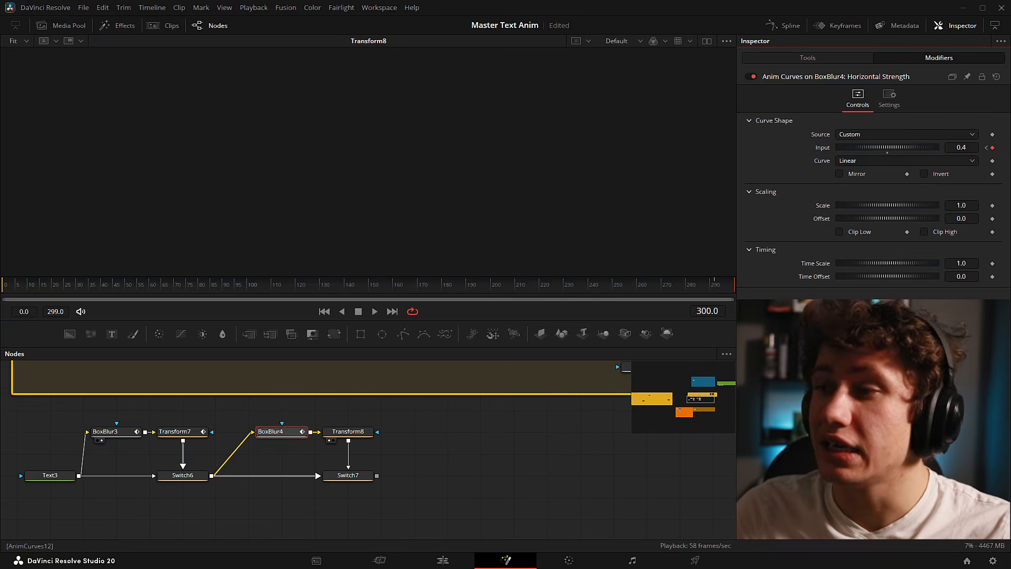
{"action": "right_click", "coordinate": [811, 263]}
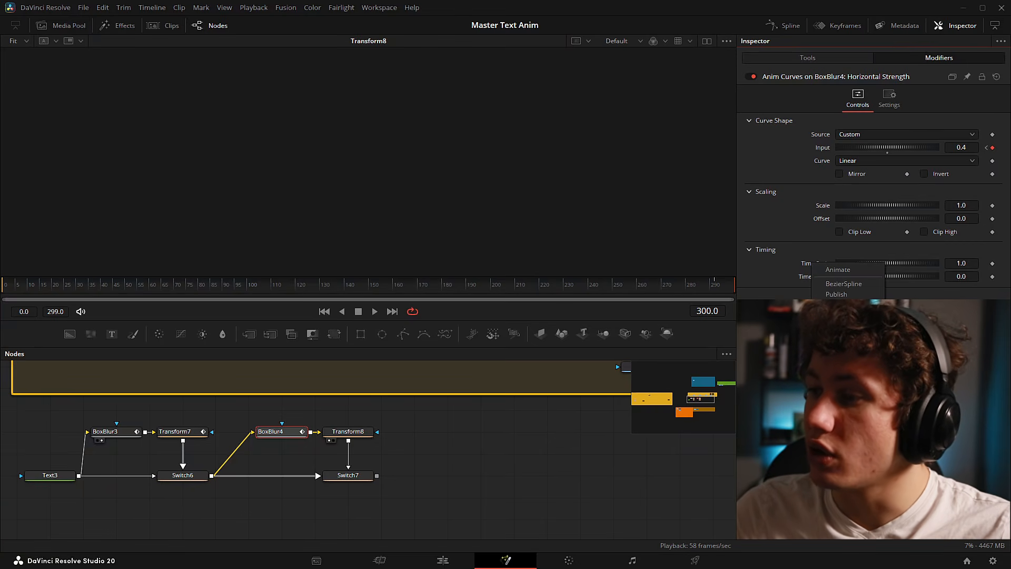
{"action": "left_click", "coordinate": [840, 316]}
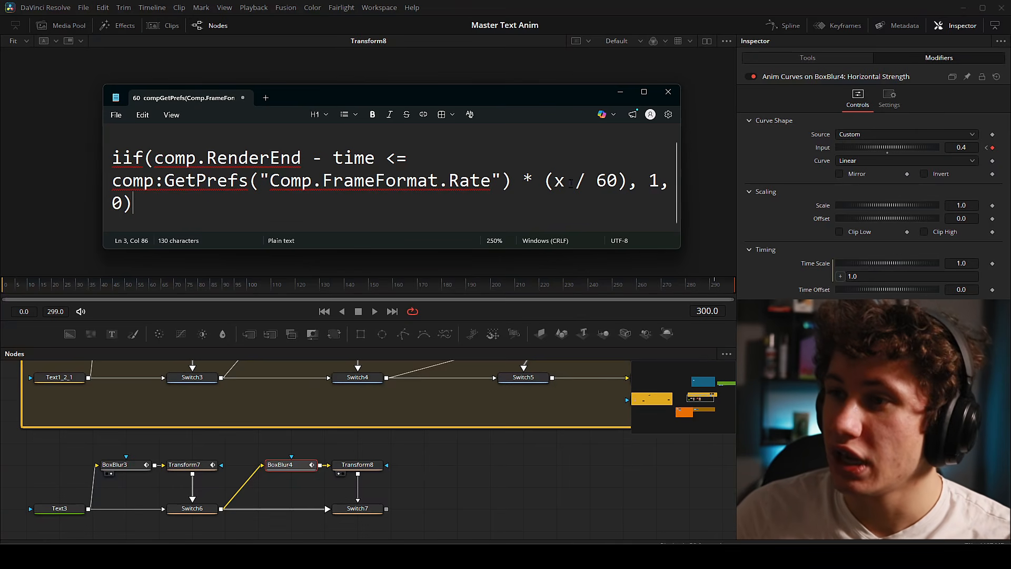
- Select the iif end-timing expression with its 8-frame duration in Notepad, then return to Resolve's Time Scale field
{"action": "left_click", "coordinate": [553, 181]}
{"action": "key", "text": "shift+Right"}
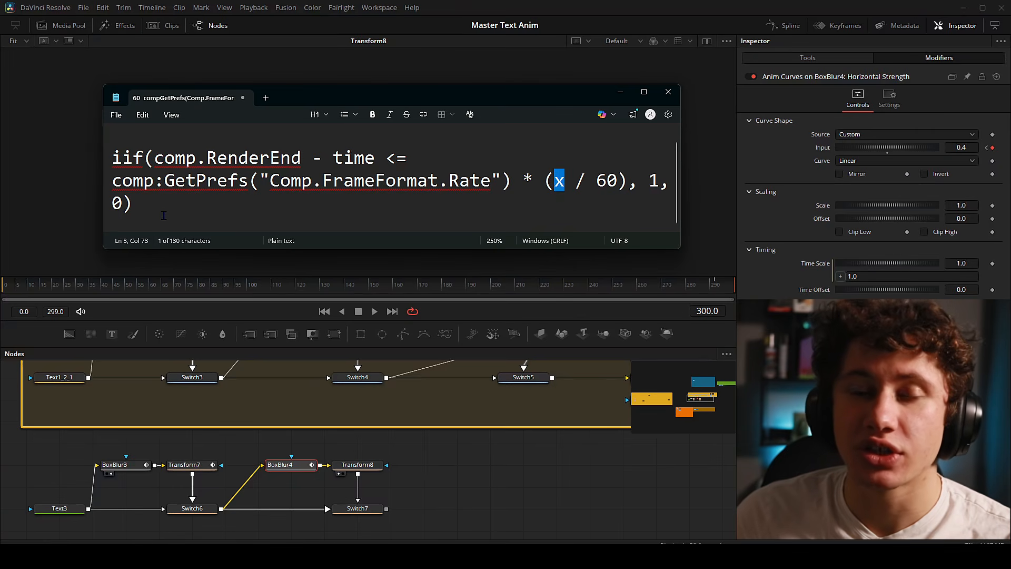
{"action": "left_click", "coordinate": [559, 189]}
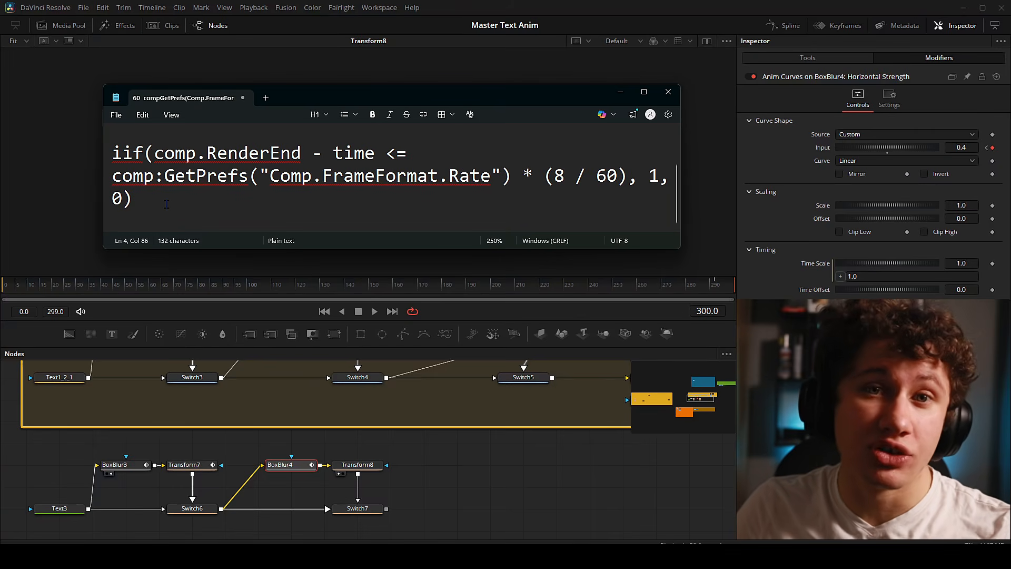
{"action": "left_click_drag", "start_coordinate": [168, 200], "coordinate": [112, 150]}
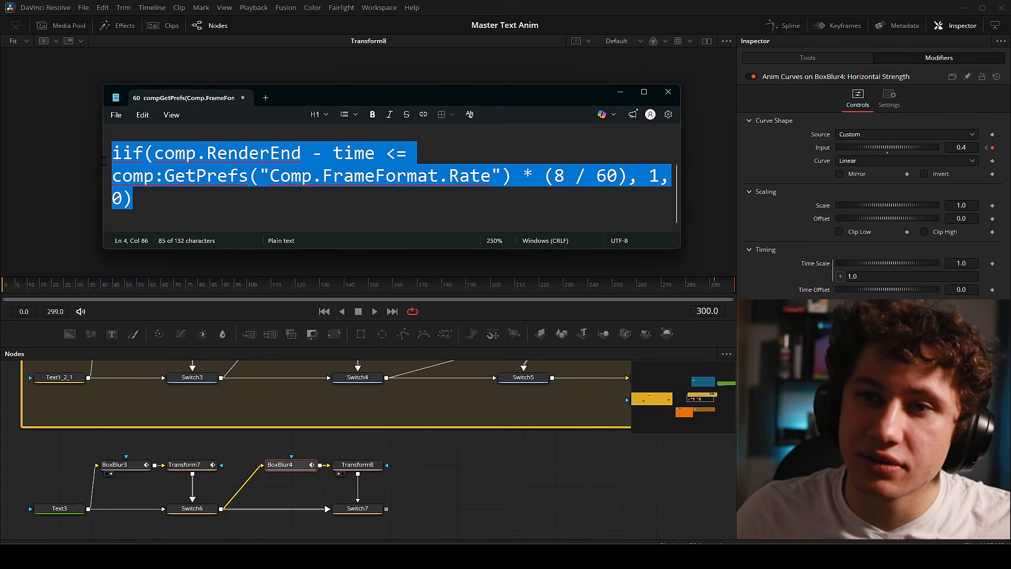
{"action": "left_click", "coordinate": [563, 176]}
{"action": "left_click_drag", "start_coordinate": [565, 175], "coordinate": [557, 181]}
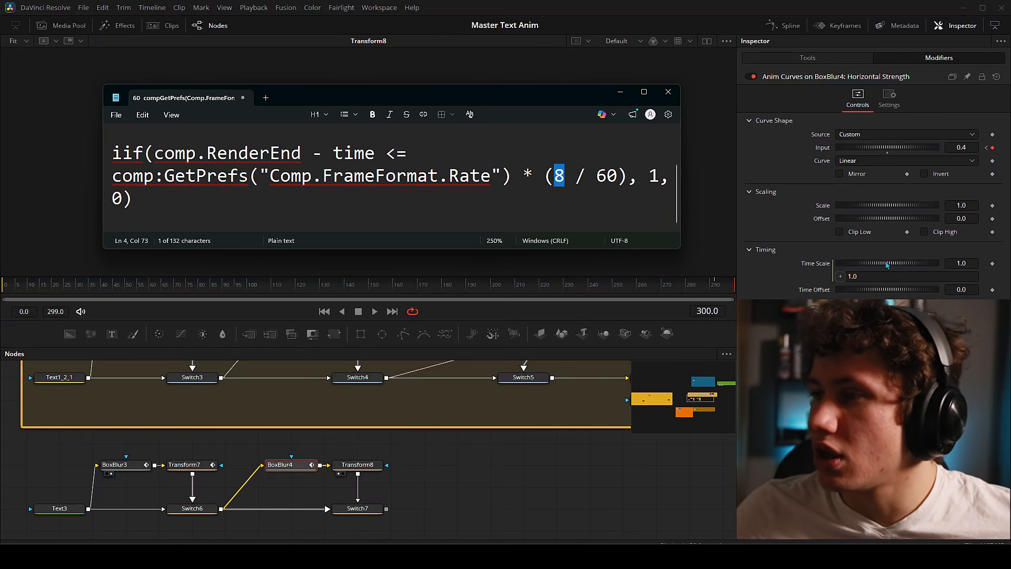
{"action": "left_click", "coordinate": [862, 276]}
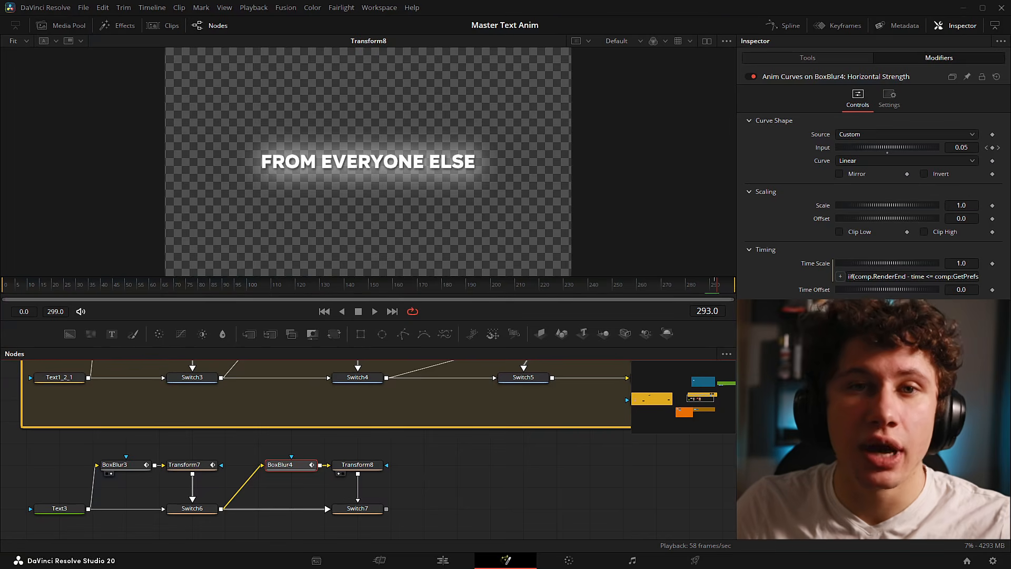
- Show the BoxBlur4 curve in the Spline view, framed on frames 291–299
{"action": "left_click", "coordinate": [785, 25]}
{"action": "left_click", "coordinate": [687, 356]}
{"action": "left_click", "coordinate": [688, 356]}
{"action": "left_click_drag", "start_coordinate": [691, 455], "coordinate": [613, 450]}
{"action": "scroll", "coordinate": [615, 449], "scroll_direction": "up", "scroll_amount": 4}
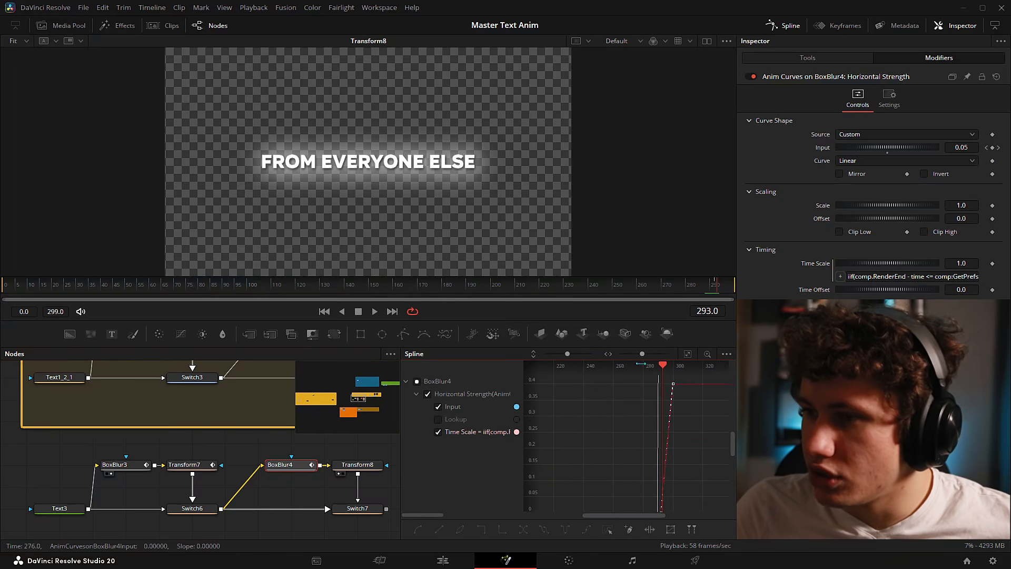
{"action": "left_click_drag", "start_coordinate": [642, 354], "coordinate": [551, 354]}
{"action": "left_click_drag", "start_coordinate": [630, 358], "coordinate": [648, 357]}
{"action": "left_click_drag", "start_coordinate": [492, 440], "coordinate": [452, 441]}
{"action": "left_click_drag", "start_coordinate": [667, 445], "coordinate": [641, 445]}
{"action": "scroll", "coordinate": [639, 460], "scroll_direction": "up", "scroll_amount": 2}
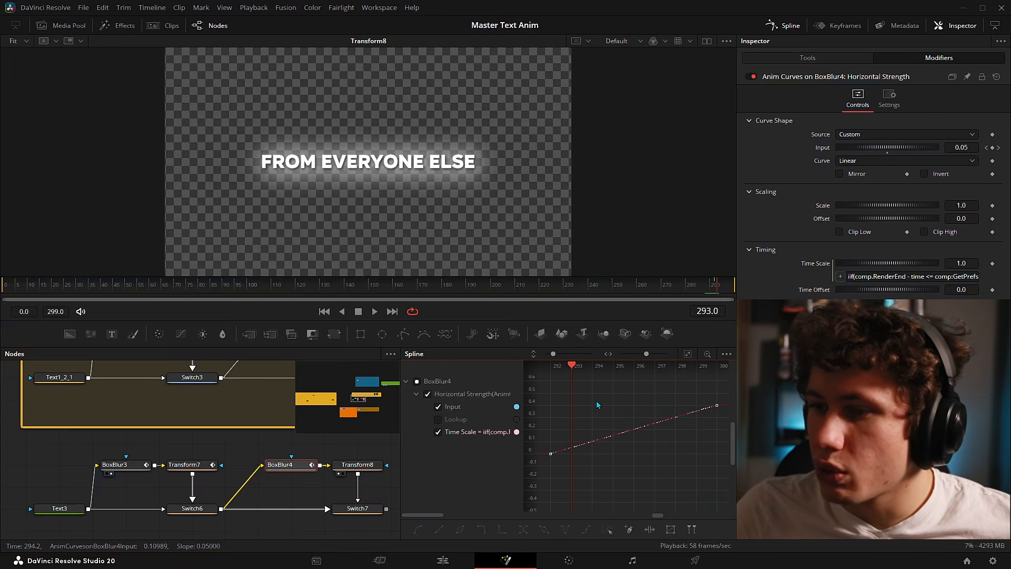
- Add a control point and adjust the ends into an eased S-curve, then save
{"action": "left_click", "coordinate": [607, 437]}
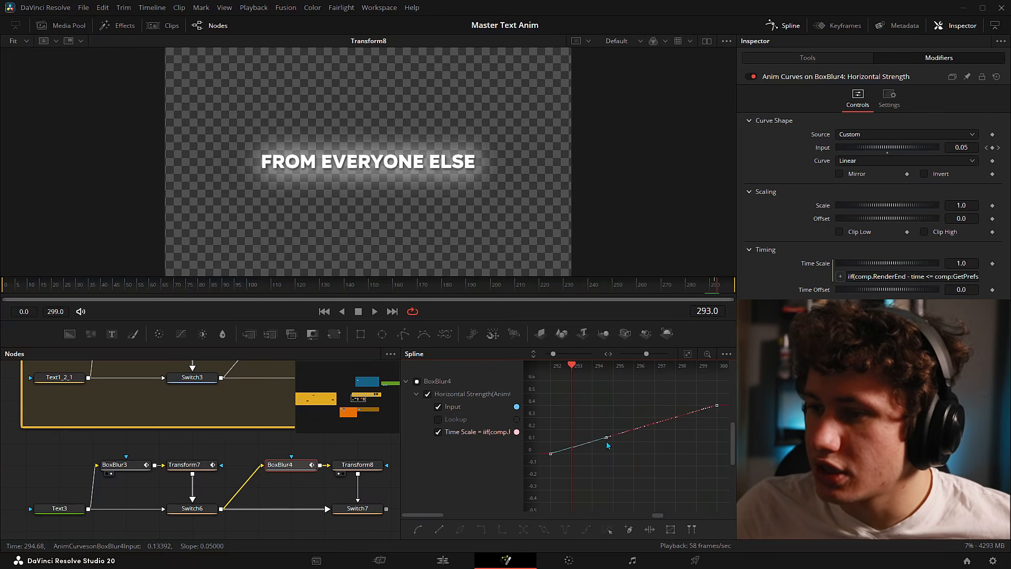
{"action": "left_click_drag", "start_coordinate": [603, 439], "coordinate": [627, 459]}
{"action": "left_click", "coordinate": [717, 406]}
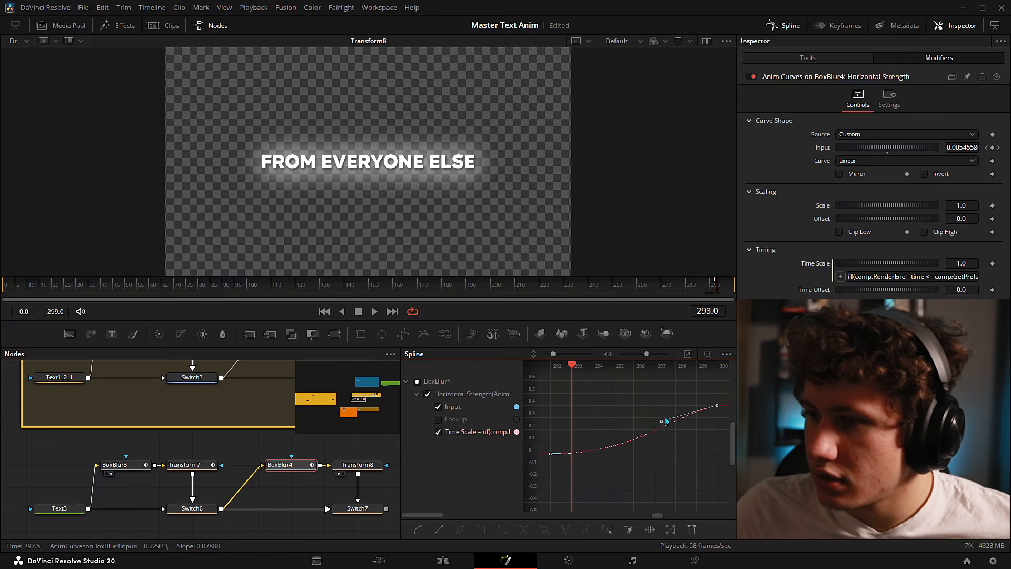
{"action": "left_click_drag", "start_coordinate": [661, 421], "coordinate": [634, 405]}
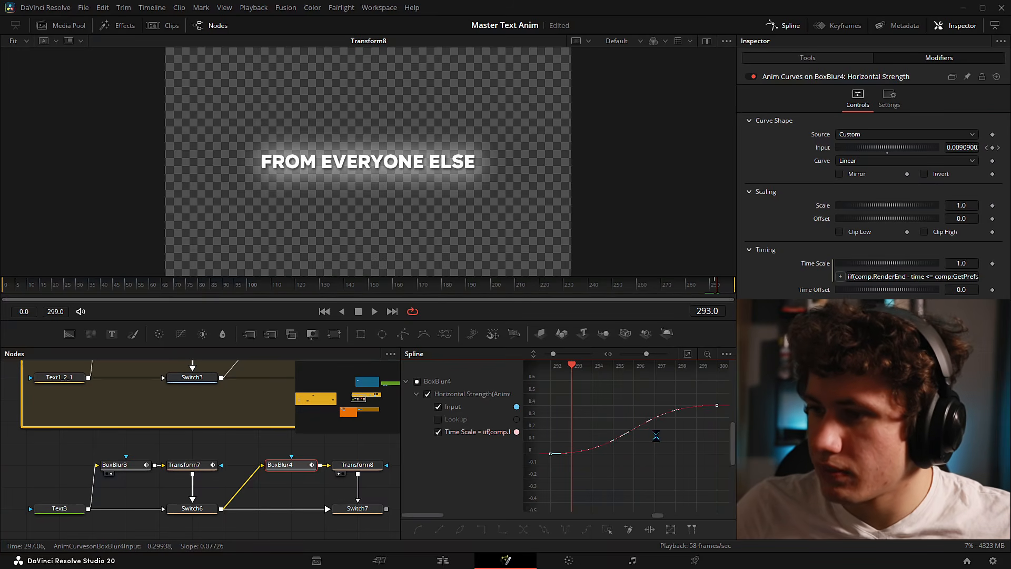
{"action": "key", "text": "ctrl+s"}
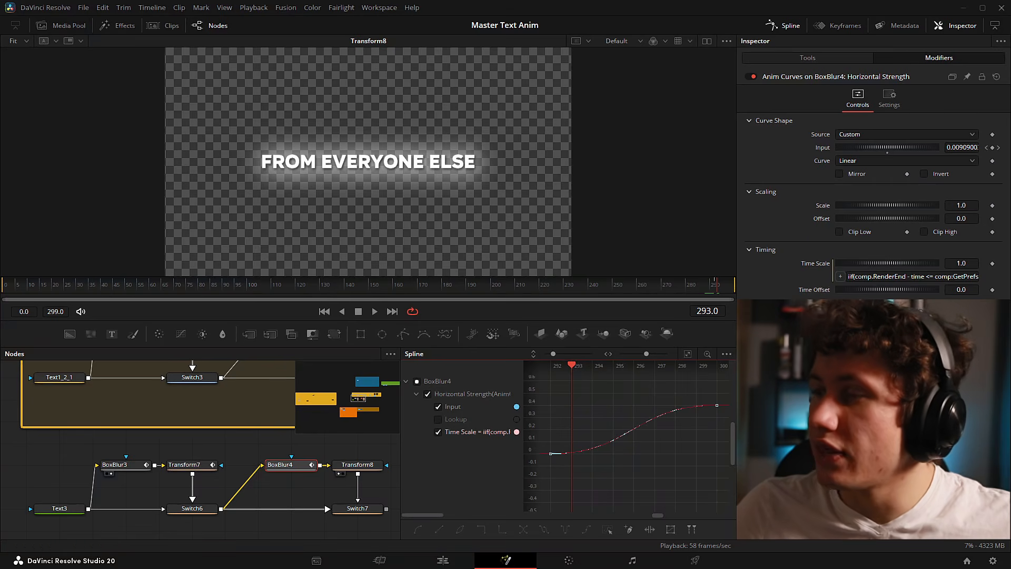
- Insert a KeyStretcher on the curve Input: Source End 300, Stretch Start 0, Stretch End 292
{"action": "right_click", "coordinate": [822, 152]}
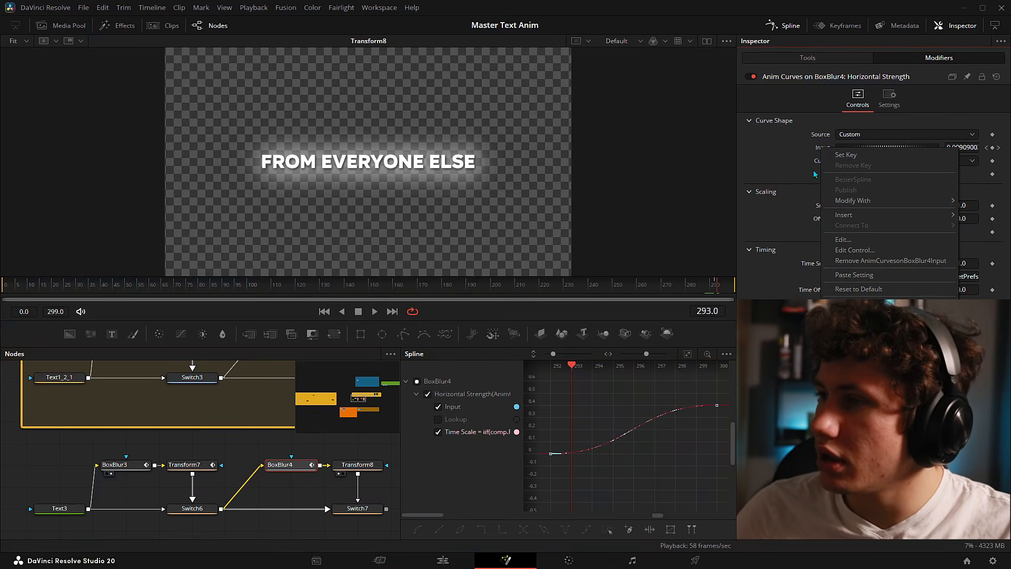
{"action": "mouse_move", "coordinate": [844, 214]}
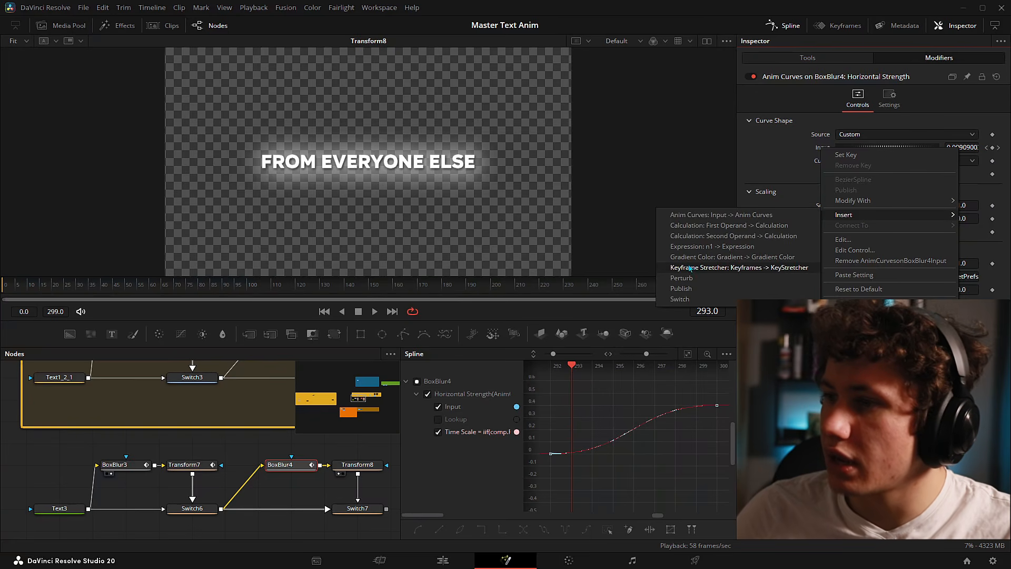
{"action": "left_click", "coordinate": [717, 268]}
{"action": "left_click", "coordinate": [962, 152]}
{"action": "type", "text": "300"}
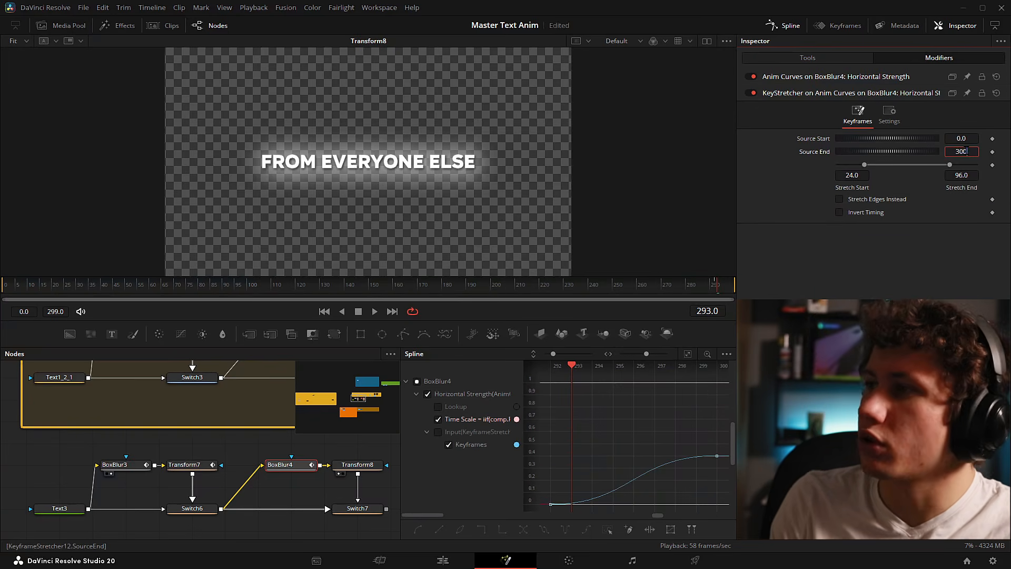
{"action": "key", "text": "Tab"}
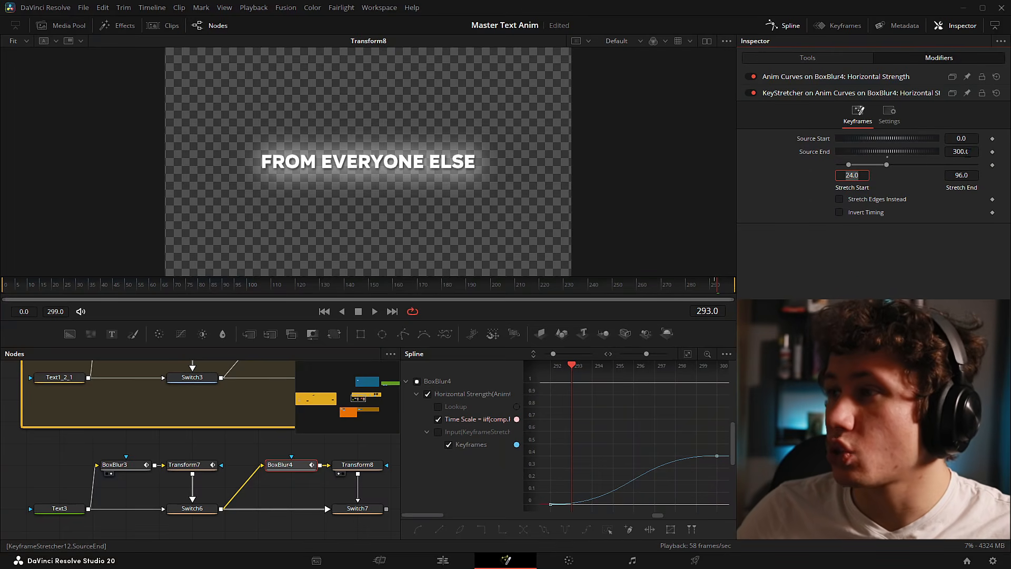
{"action": "type", "text": "0"}
{"action": "key", "text": "Tab"}
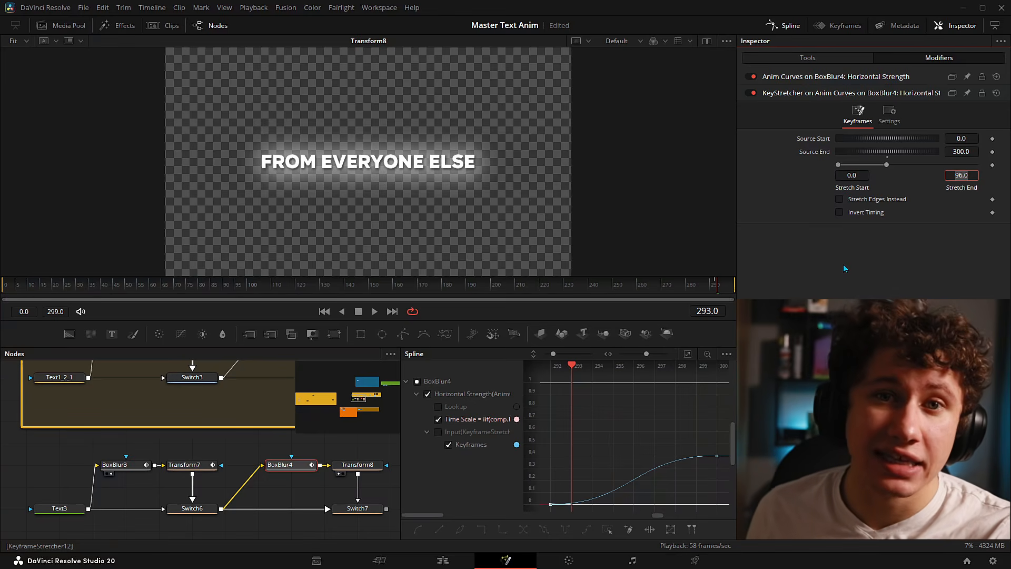
{"action": "type", "text": "292"}
{"action": "key", "text": "Return"}
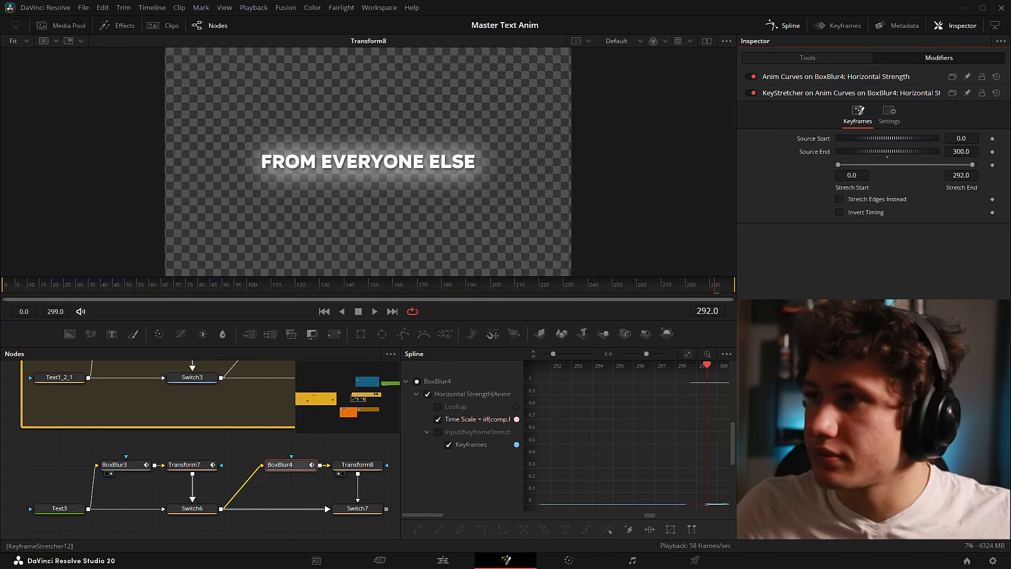
- Drive Transform8's Size with Anim Curves, Scale reset to 1.0 and Source set to Custom
{"action": "left_click_drag", "start_coordinate": [400, 462], "coordinate": [514, 462]}
{"action": "left_click_drag", "start_coordinate": [262, 439], "coordinate": [302, 484]}
{"action": "left_click_drag", "start_coordinate": [406, 491], "coordinate": [293, 470]}
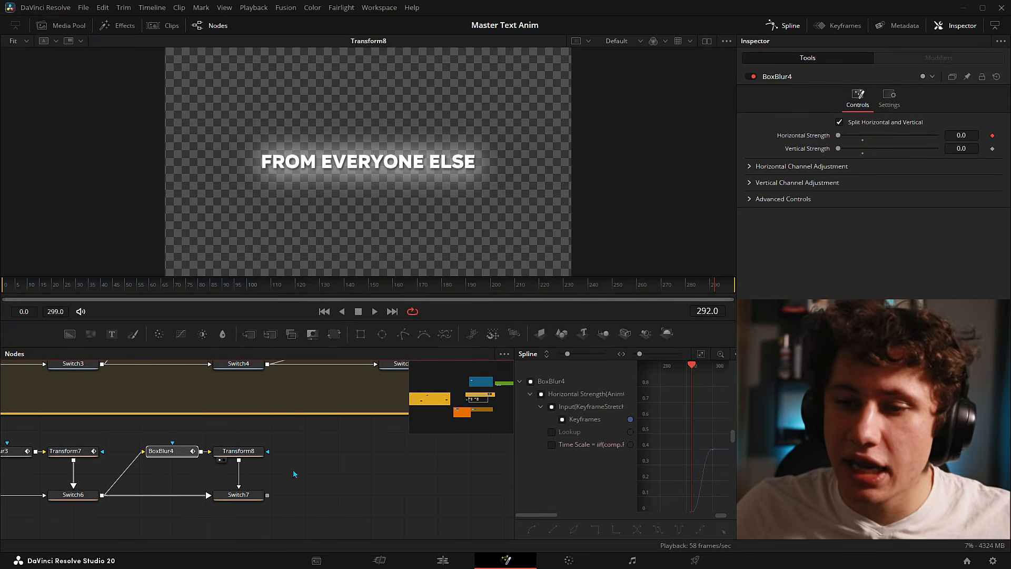
{"action": "left_click", "coordinate": [241, 457]}
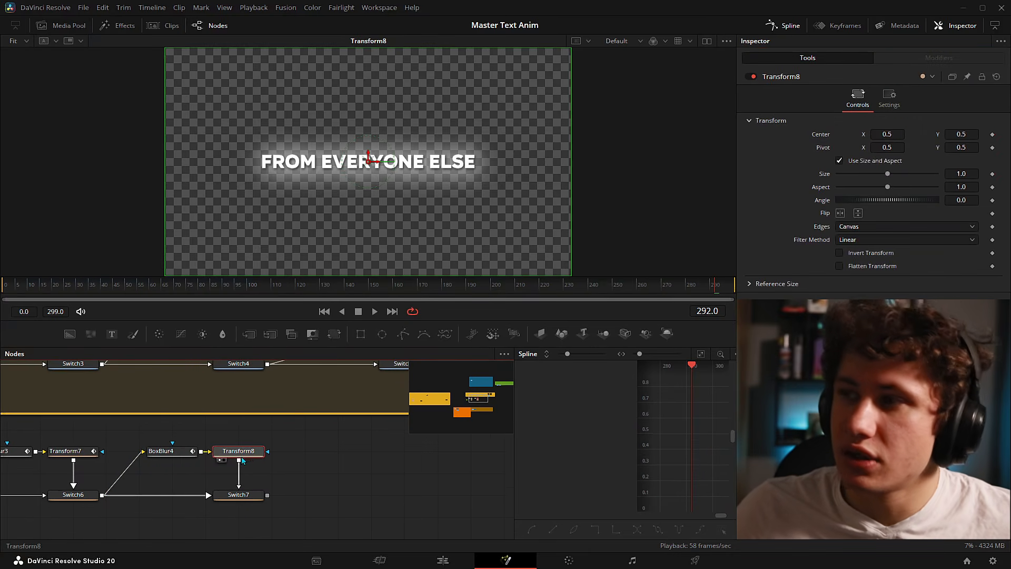
{"action": "right_click", "coordinate": [825, 180]}
{"action": "mouse_move", "coordinate": [885, 217]}
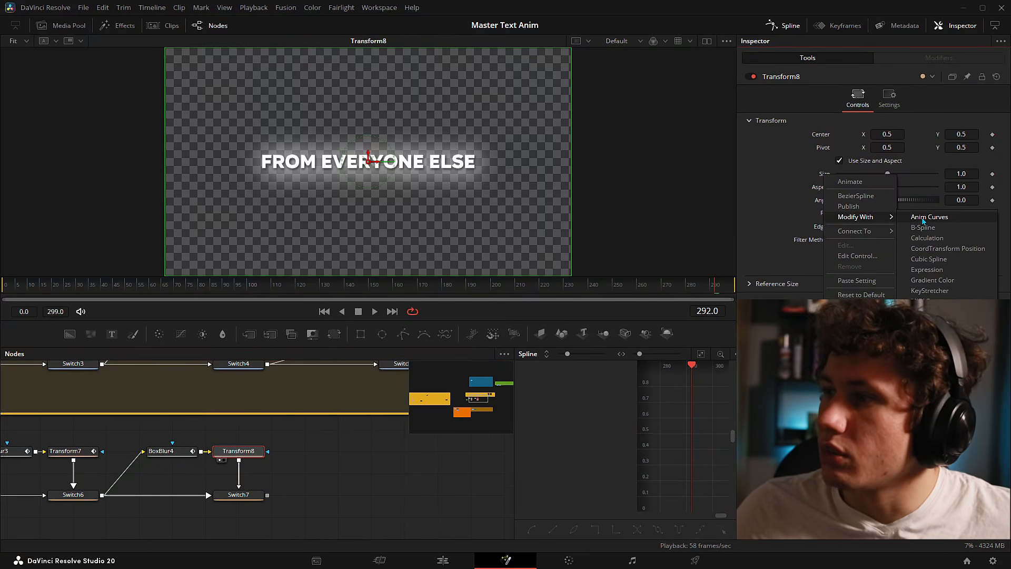
{"action": "left_click", "coordinate": [923, 217]}
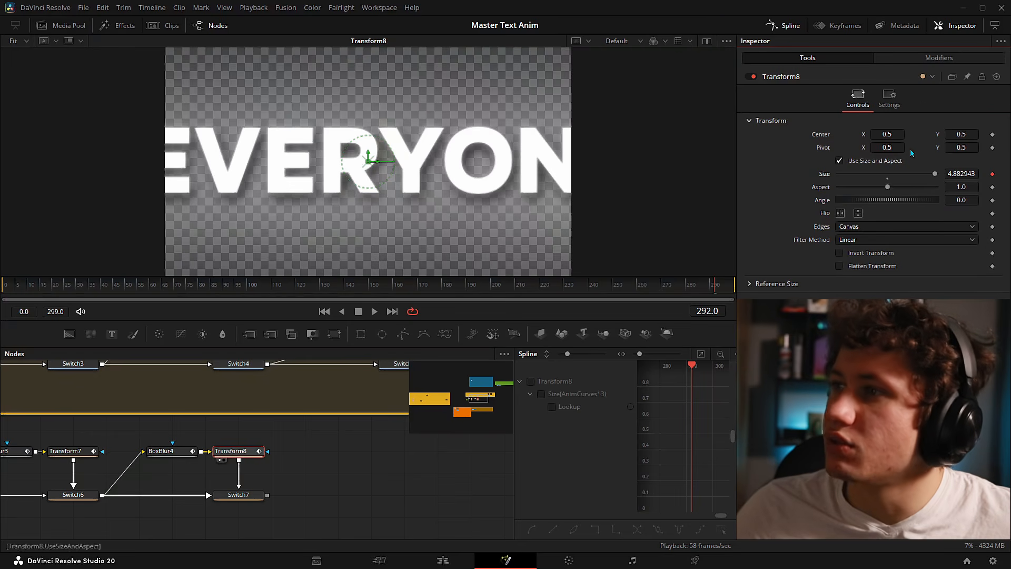
{"action": "left_click", "coordinate": [933, 58]}
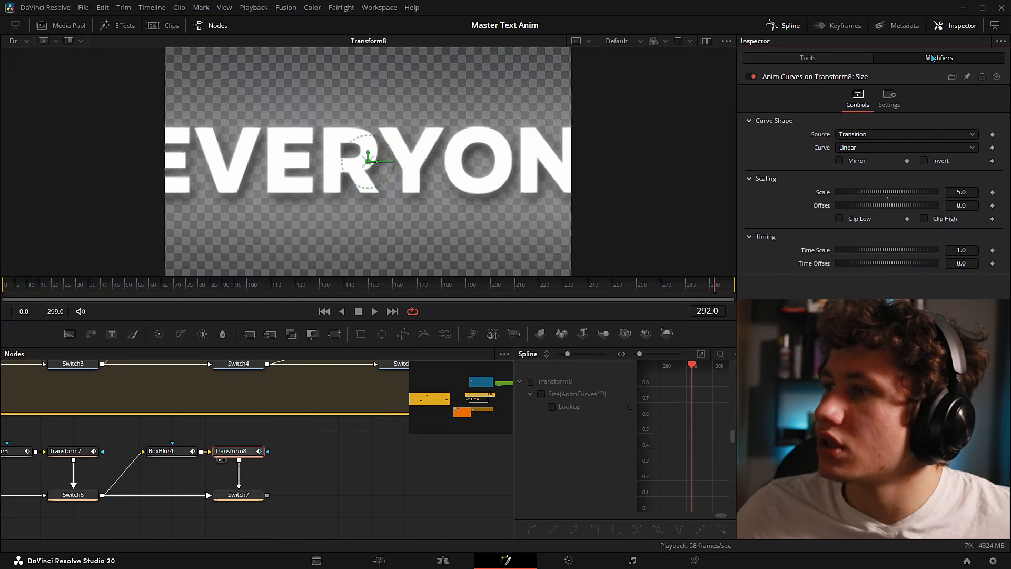
{"action": "double_click", "coordinate": [890, 200]}
{"action": "left_click", "coordinate": [891, 134]}
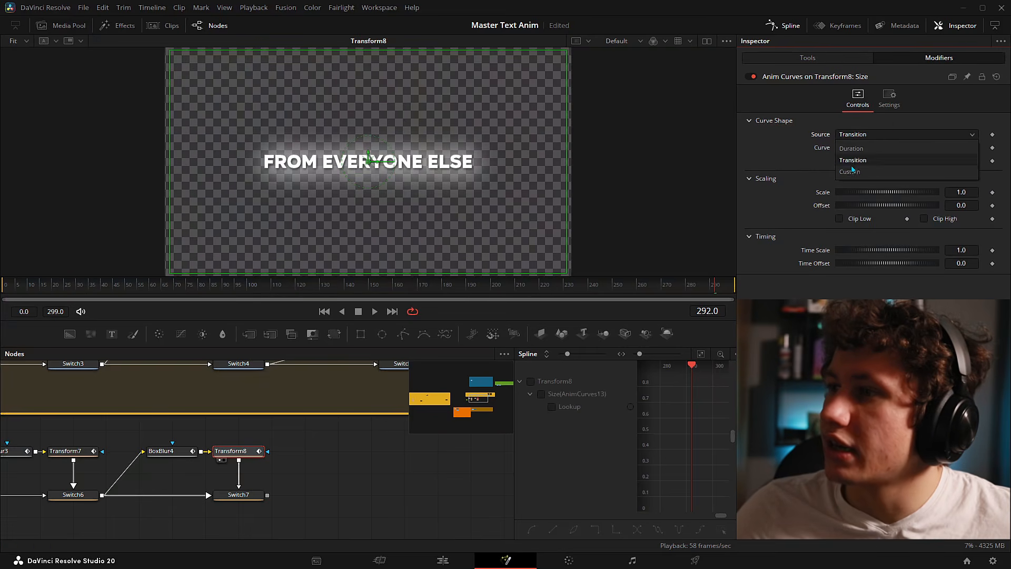
{"action": "left_click", "coordinate": [854, 175]}
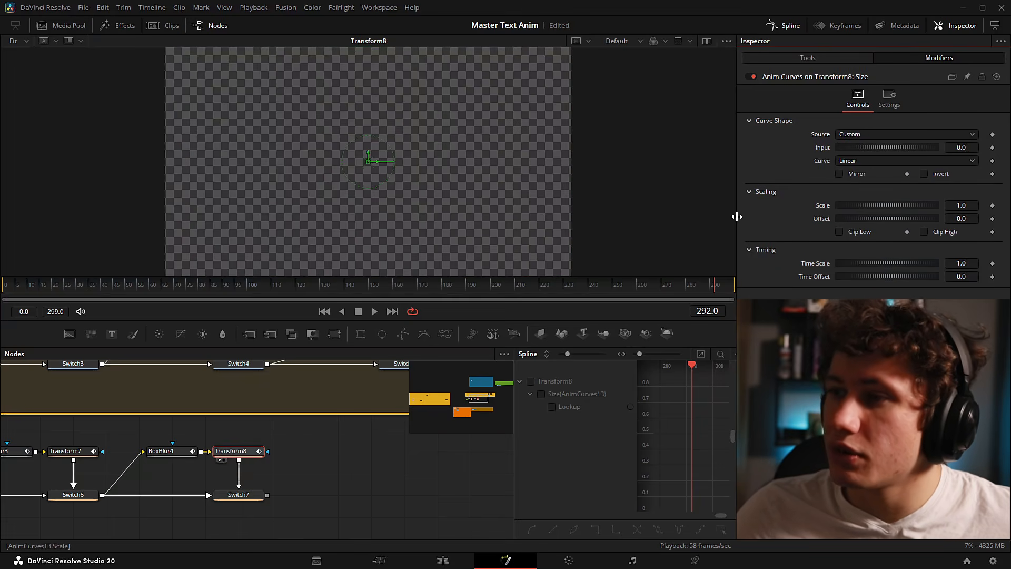
- Keyframe the curve's Input at 1 on frame 292 and 0.9 on frame 300
{"action": "left_click", "coordinate": [993, 148]}
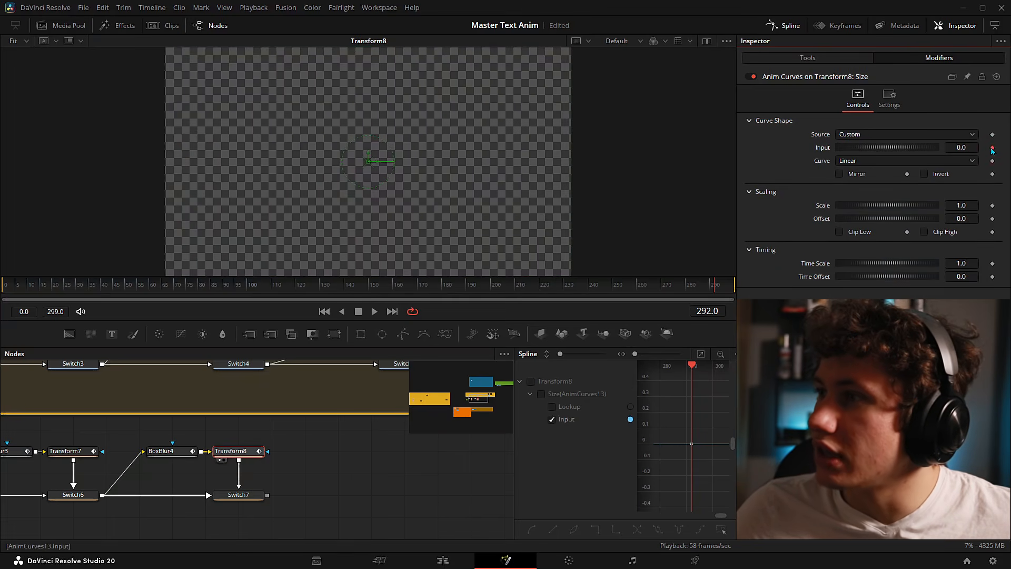
{"action": "type", "text": "1"}
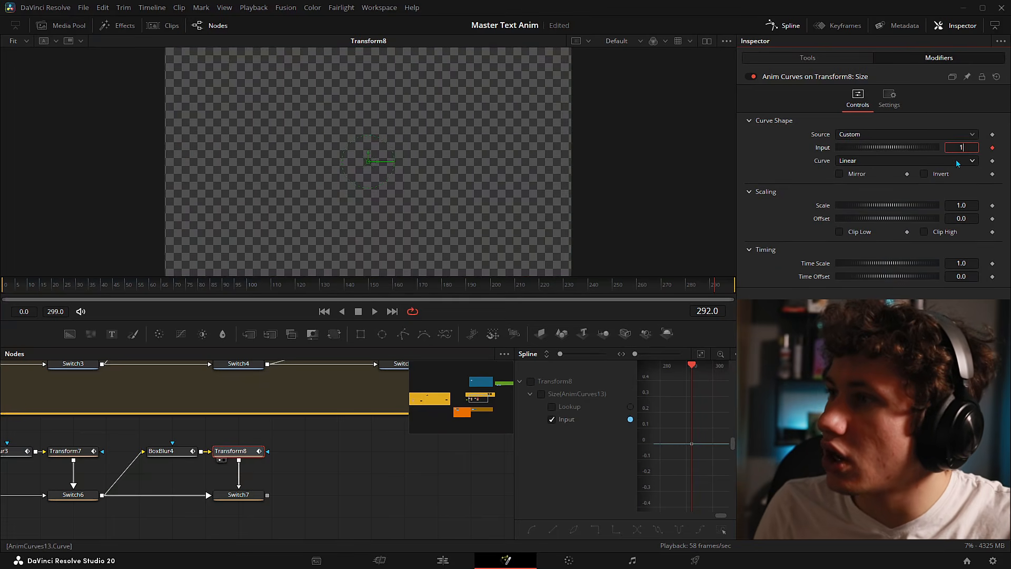
{"action": "key", "text": "Tab"}
{"action": "left_click", "coordinate": [734, 285]}
{"action": "double_click", "coordinate": [949, 147]}
{"action": "type", "text": ".9"}
{"action": "key", "text": "Tab"}
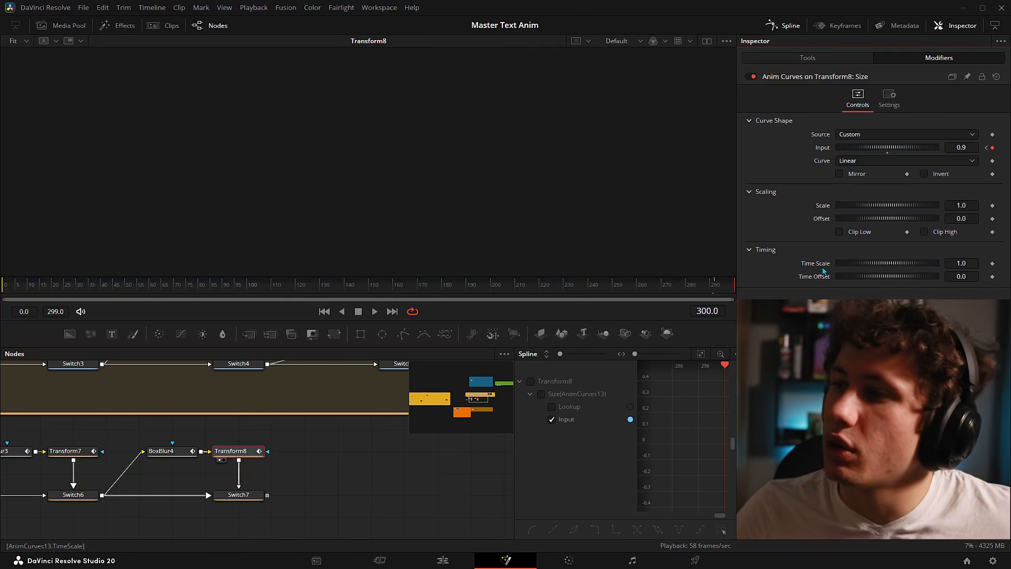
- Add a Time Scale expression on Transform8's curve and paste in BoxBlur4's iif expression
{"action": "right_click", "coordinate": [820, 266]}
{"action": "left_click", "coordinate": [847, 305]}
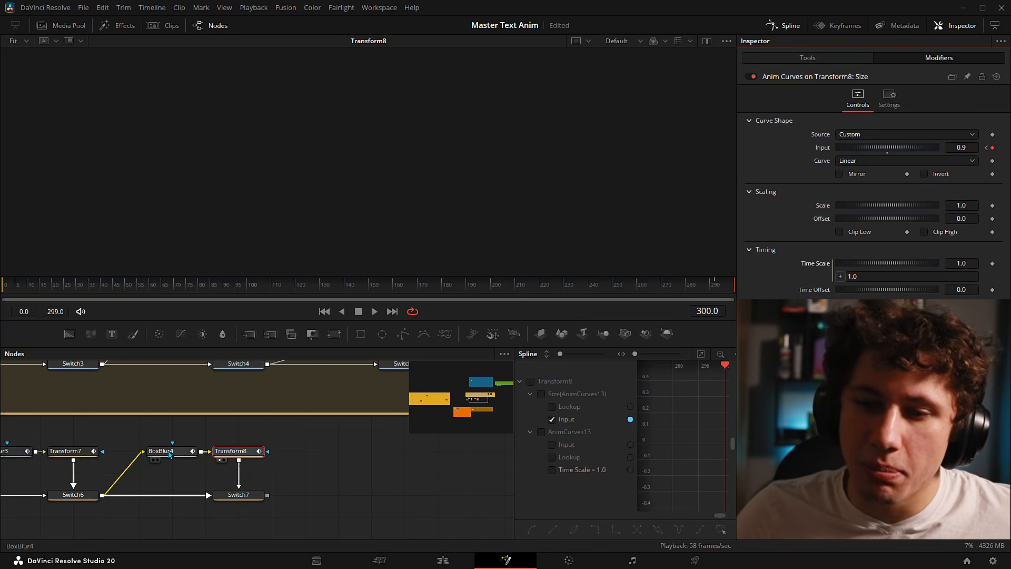
{"action": "left_click", "coordinate": [169, 454]}
{"action": "left_click", "coordinate": [804, 215]}
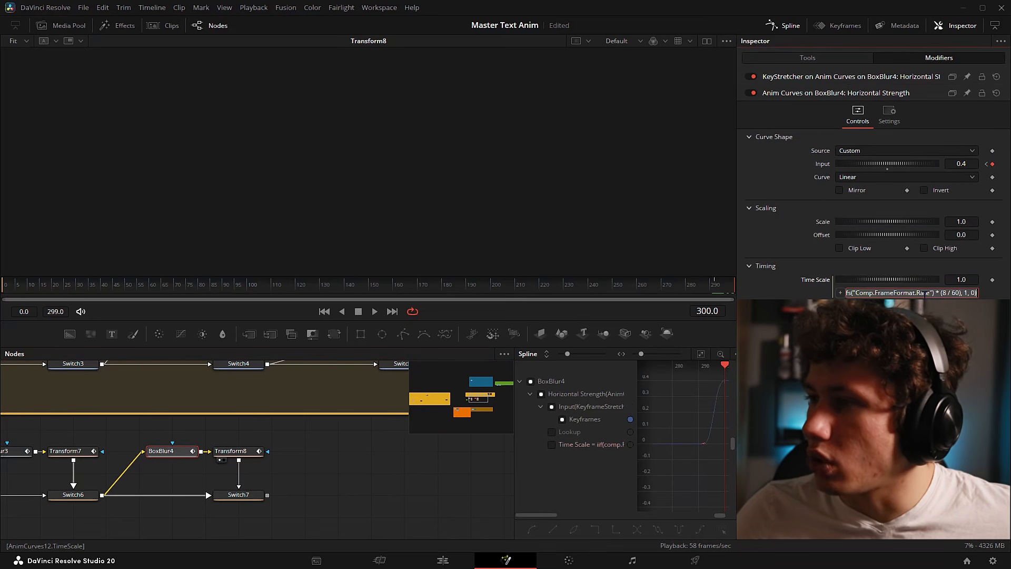
{"action": "left_click", "coordinate": [243, 452]}
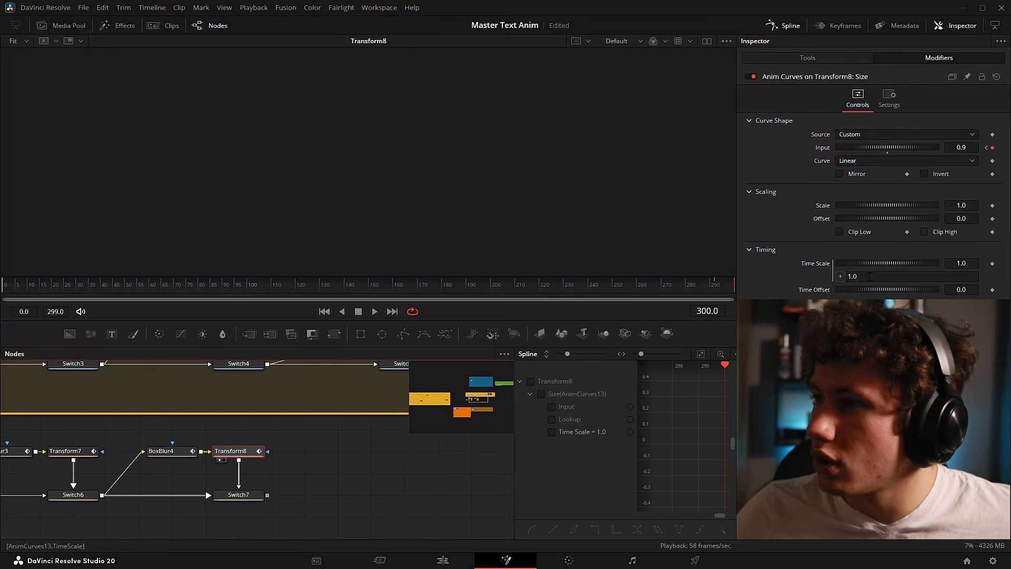
{"action": "key", "text": "ctrl+v"}
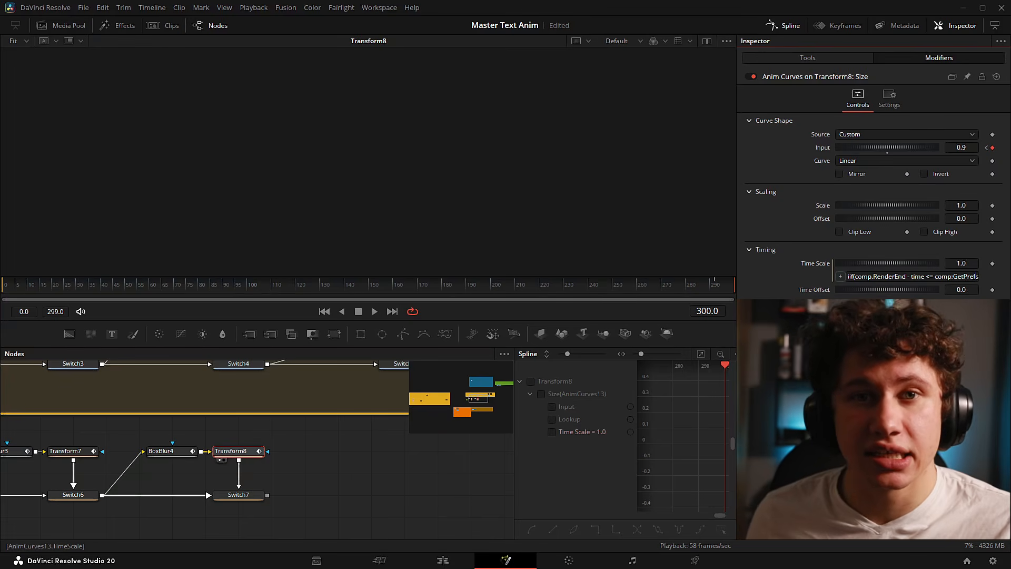
- Flatten the last Size keyframe so Transform8's curve eases into 0.9
{"action": "left_click_drag", "start_coordinate": [515, 474], "coordinate": [306, 476]}
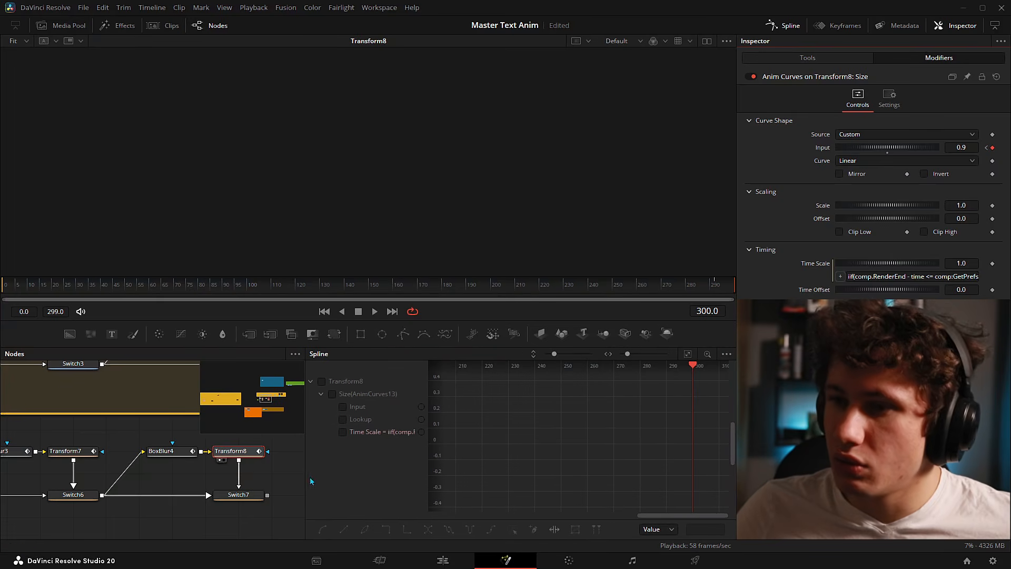
{"action": "left_click", "coordinate": [321, 381]}
{"action": "scroll", "coordinate": [591, 414], "scroll_direction": "up", "scroll_amount": 5}
{"action": "scroll", "coordinate": [610, 423], "scroll_direction": "up", "scroll_amount": 5}
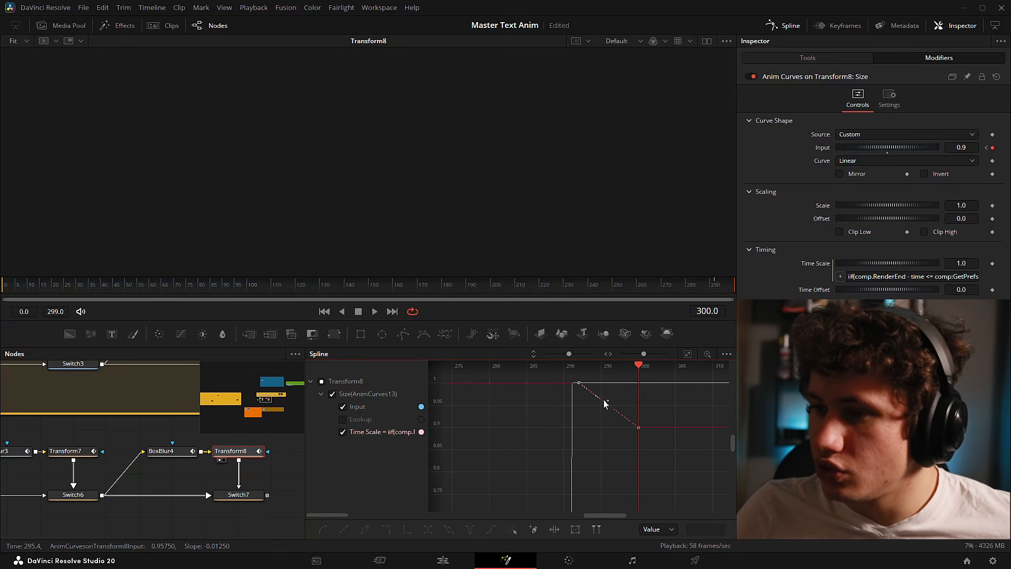
{"action": "left_click_drag", "start_coordinate": [603, 421], "coordinate": [574, 387]}
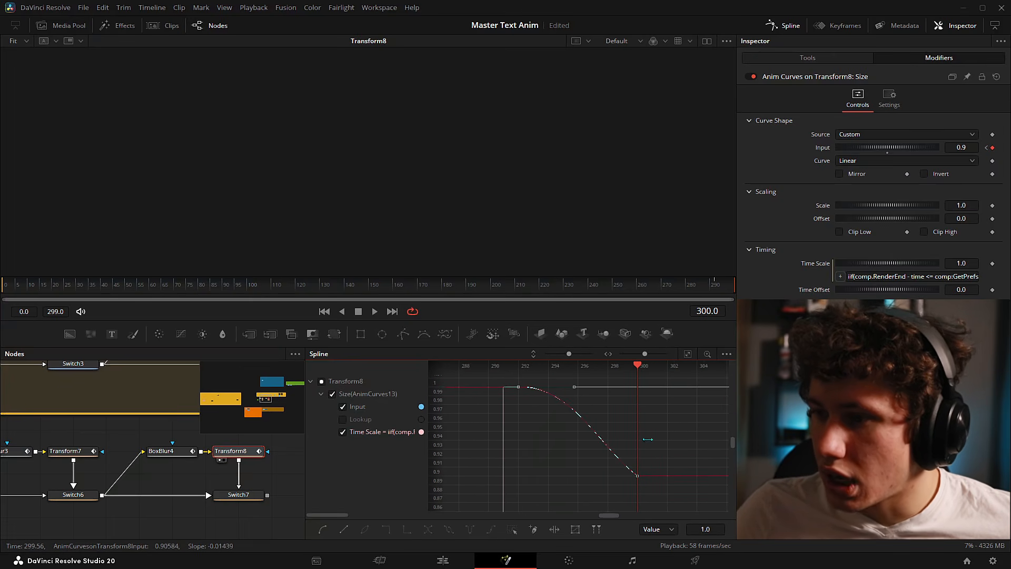
{"action": "left_click_drag", "start_coordinate": [610, 497], "coordinate": [609, 496]}
{"action": "left_click_drag", "start_coordinate": [597, 448], "coordinate": [572, 477]}
{"action": "left_click", "coordinate": [650, 431]}
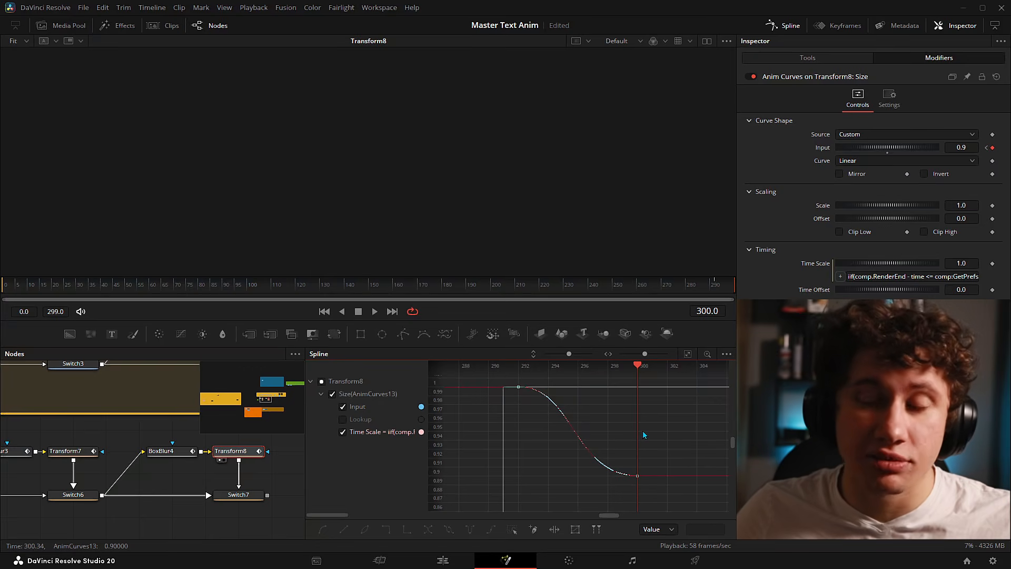
- Close the Spline editor and show Switch7's output in the viewer
{"action": "left_click", "coordinate": [781, 27]}
{"action": "left_click", "coordinate": [320, 465]}
{"action": "left_click_drag", "start_coordinate": [320, 465], "coordinate": [499, 450]}
{"action": "scroll", "coordinate": [493, 449], "scroll_direction": "down", "scroll_amount": 2}
{"action": "left_click_drag", "start_coordinate": [451, 495], "coordinate": [364, 150]}
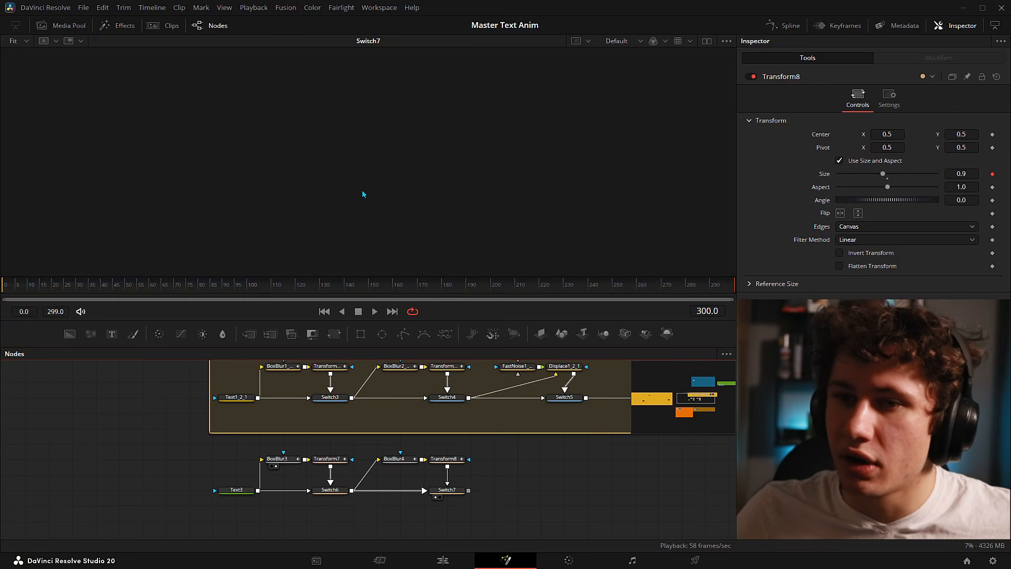
- Play the composition from a later point to preview the caption
{"action": "key", "text": "space"}
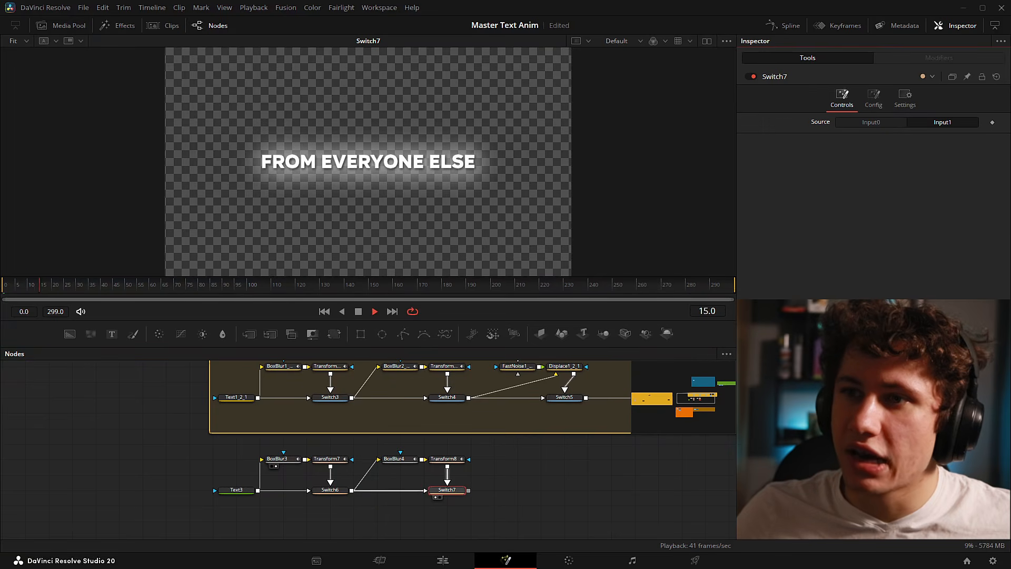
{"action": "left_click", "coordinate": [617, 290]}
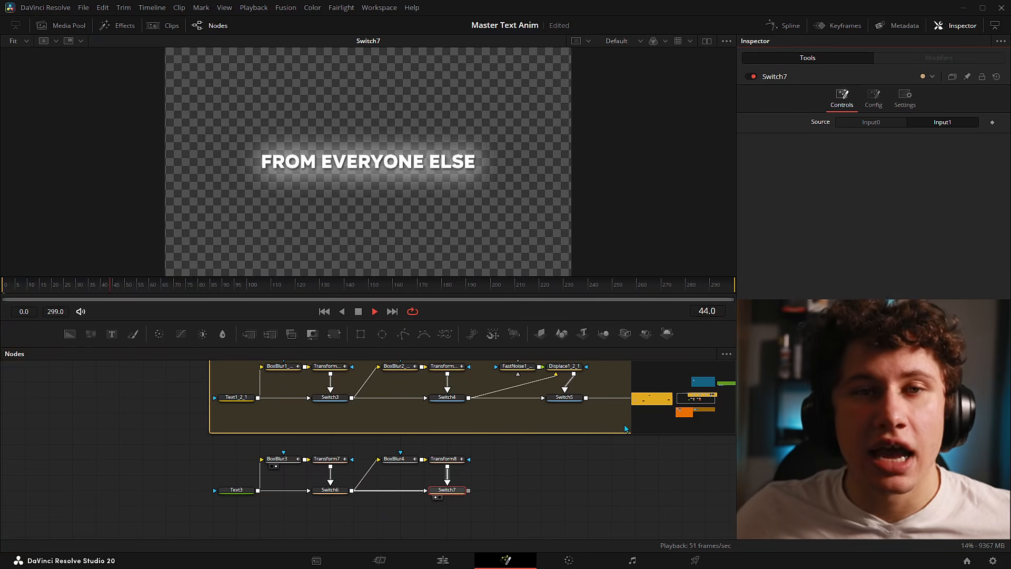
{"action": "key", "text": "space"}
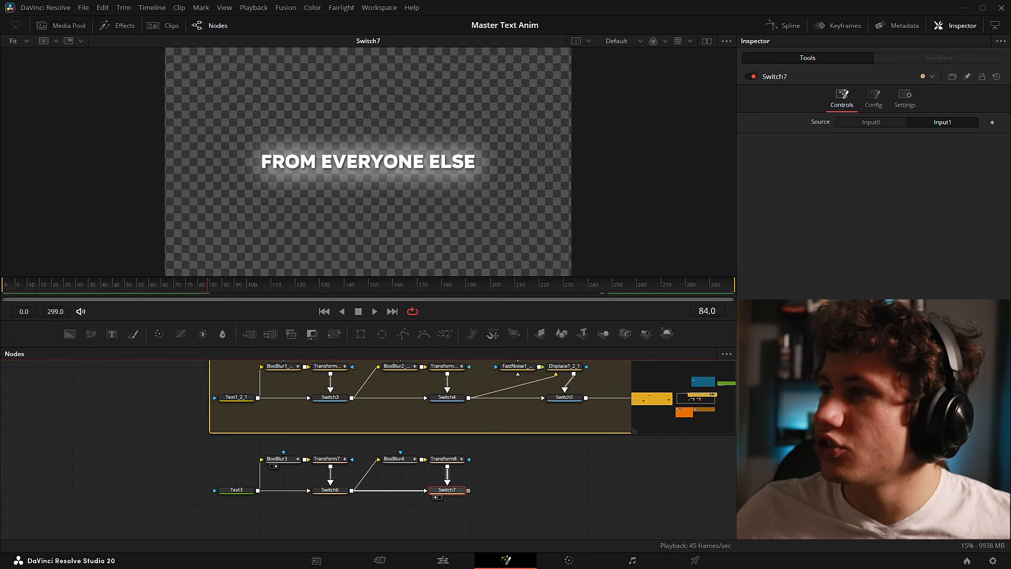
- Rename Switch7's Source control to 'Out Animation' through Edit Control
{"action": "right_click", "coordinate": [818, 125]}
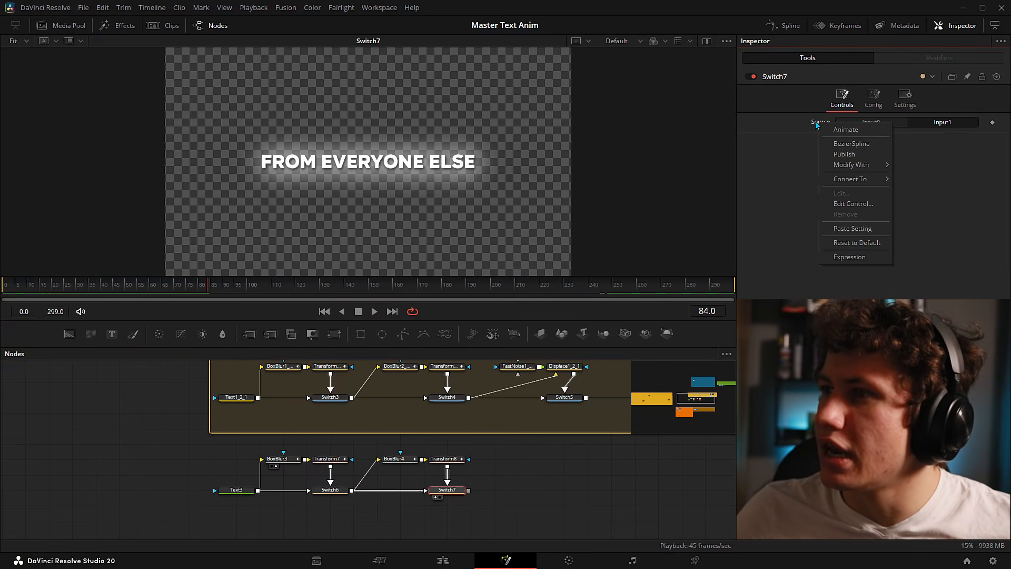
{"action": "left_click", "coordinate": [850, 204]}
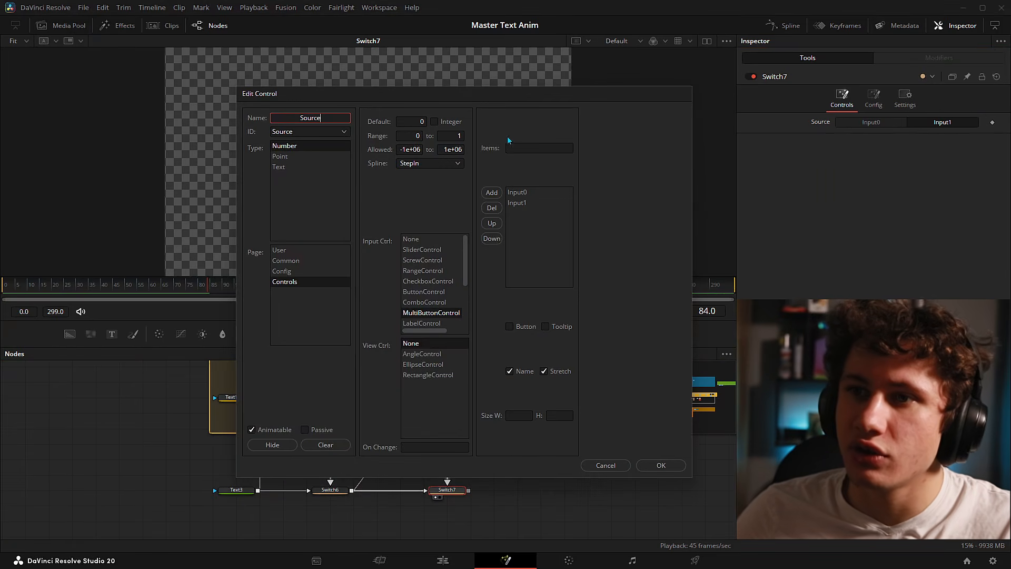
{"action": "key", "text": "BackSpace"}
{"action": "key", "text": "BackSpace"}
{"action": "key", "text": "BackSpace"}
{"action": "key", "text": "BackSpace"}
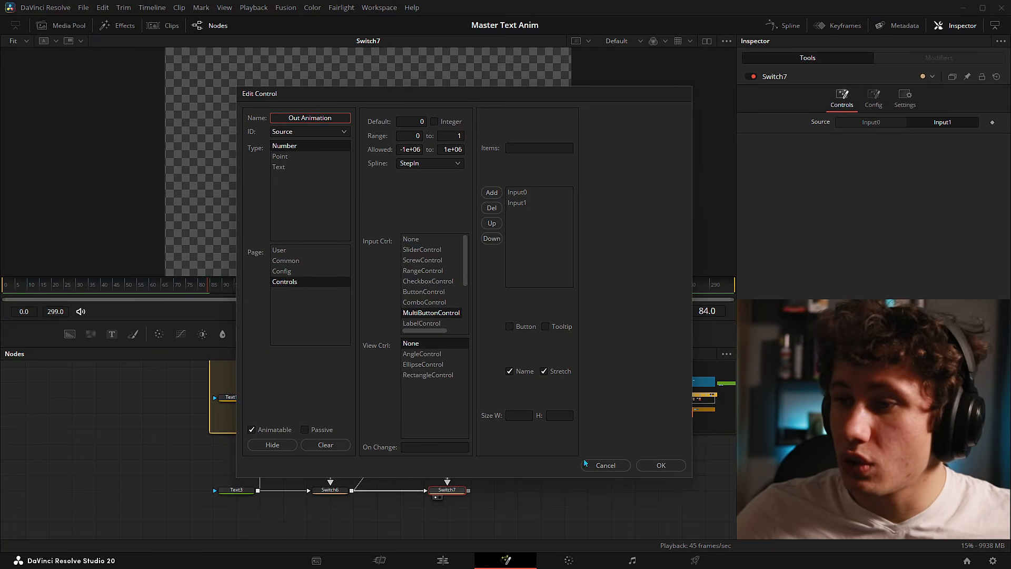
{"action": "left_click", "coordinate": [662, 465]}
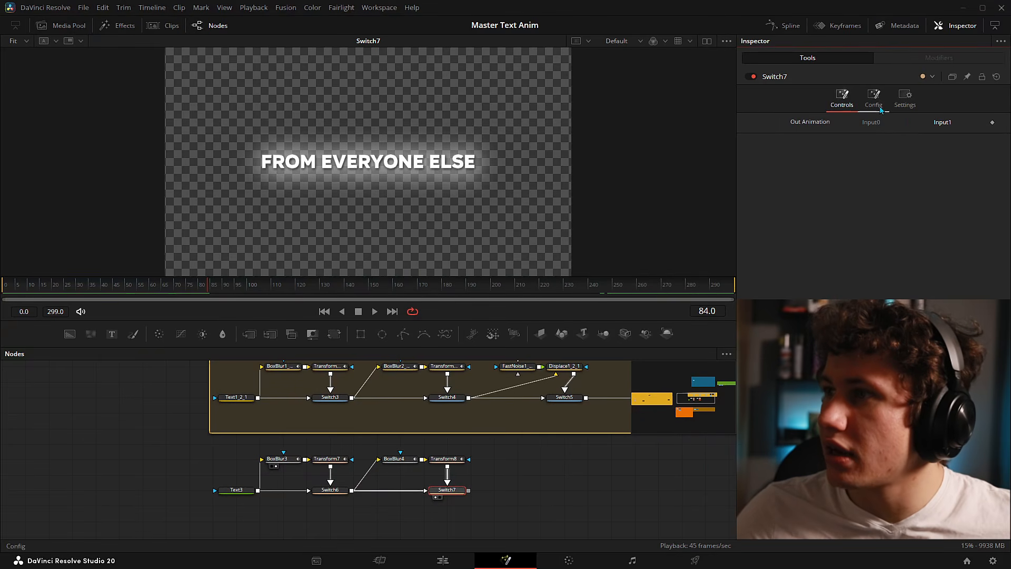
- Name Switch7's two inputs OFF and ON in Config, then check Switch6 for comparison
{"action": "left_click", "coordinate": [879, 109]}
{"action": "left_click", "coordinate": [919, 136]}
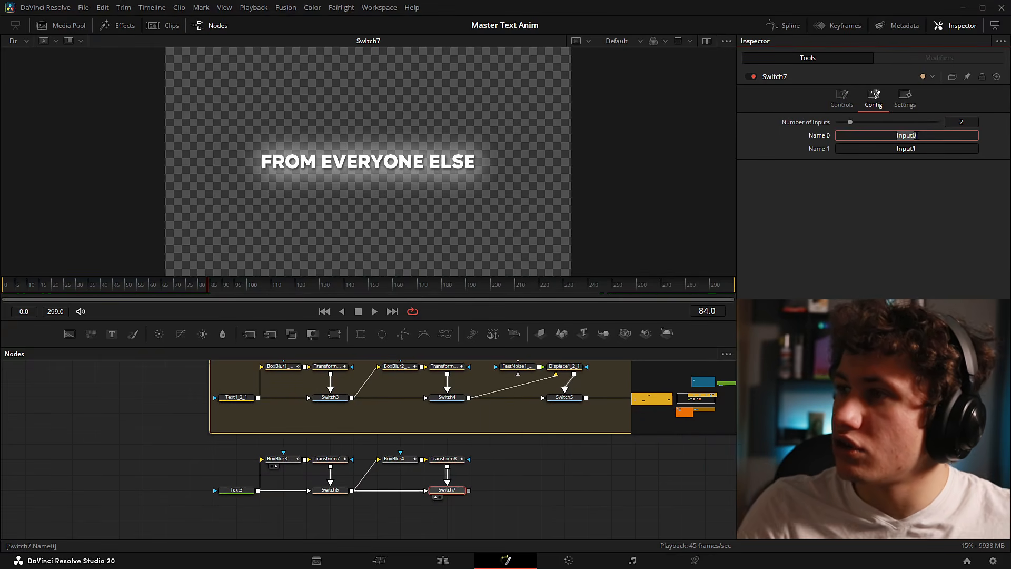
{"action": "type", "text": "OFF"}
{"action": "key", "text": "Tab"}
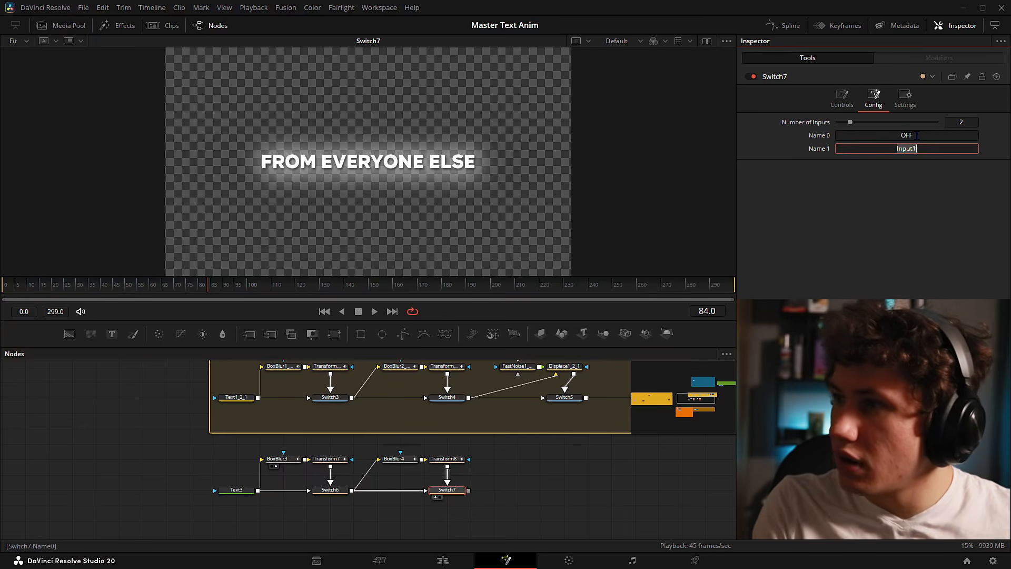
{"action": "key", "text": "Return"}
{"action": "left_click", "coordinate": [843, 100]}
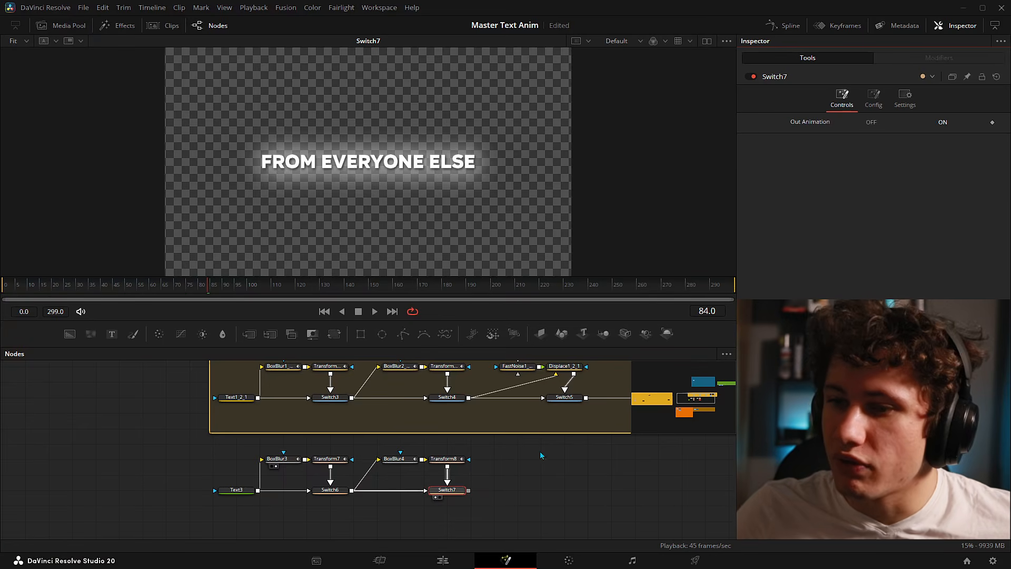
{"action": "left_click", "coordinate": [330, 490]}
{"action": "left_click", "coordinate": [4, 285]}
{"action": "key", "text": "space"}
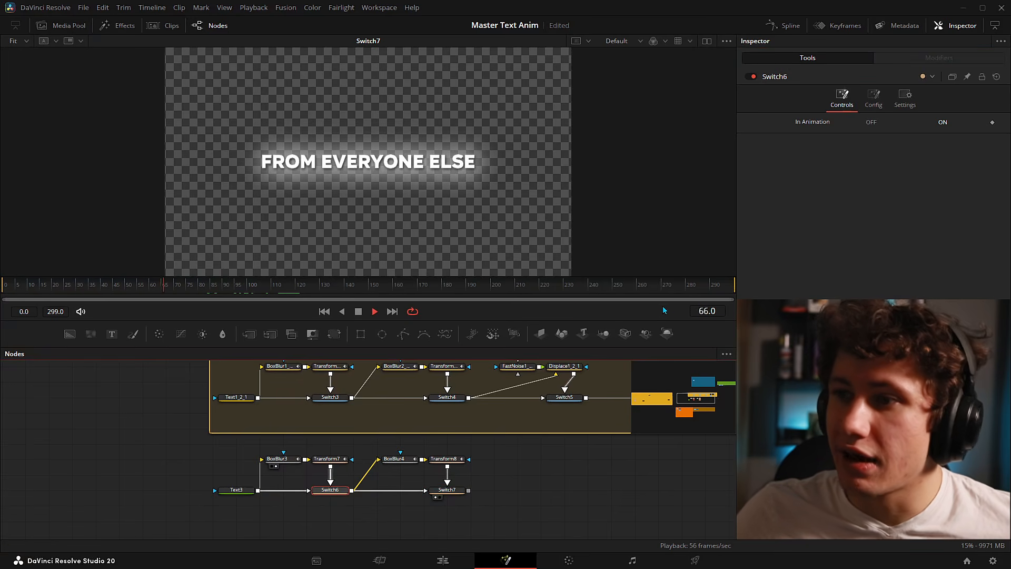
{"action": "left_click", "coordinate": [870, 122]}
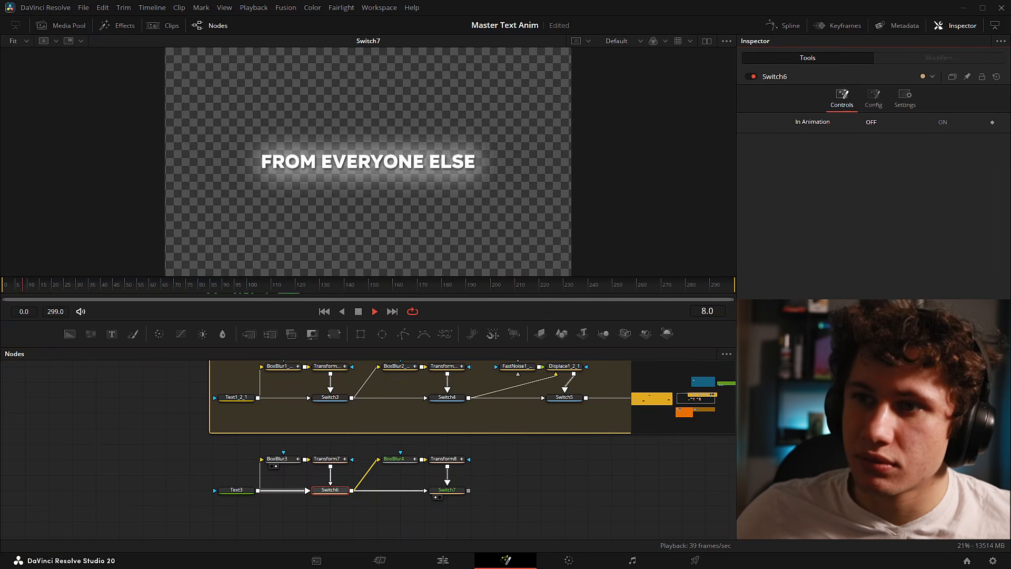
{"action": "left_click", "coordinate": [447, 490]}
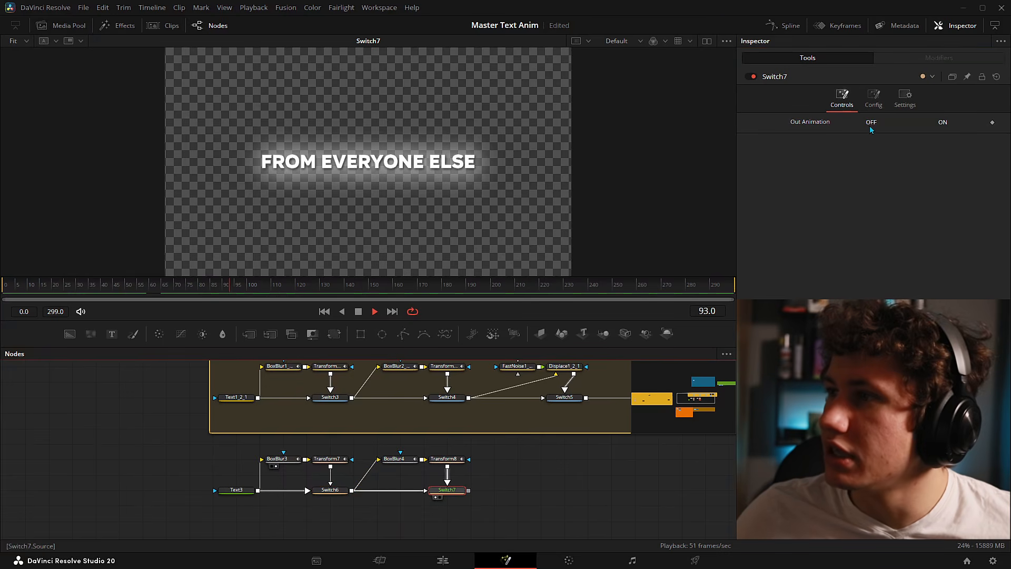
{"action": "left_click", "coordinate": [331, 490]}
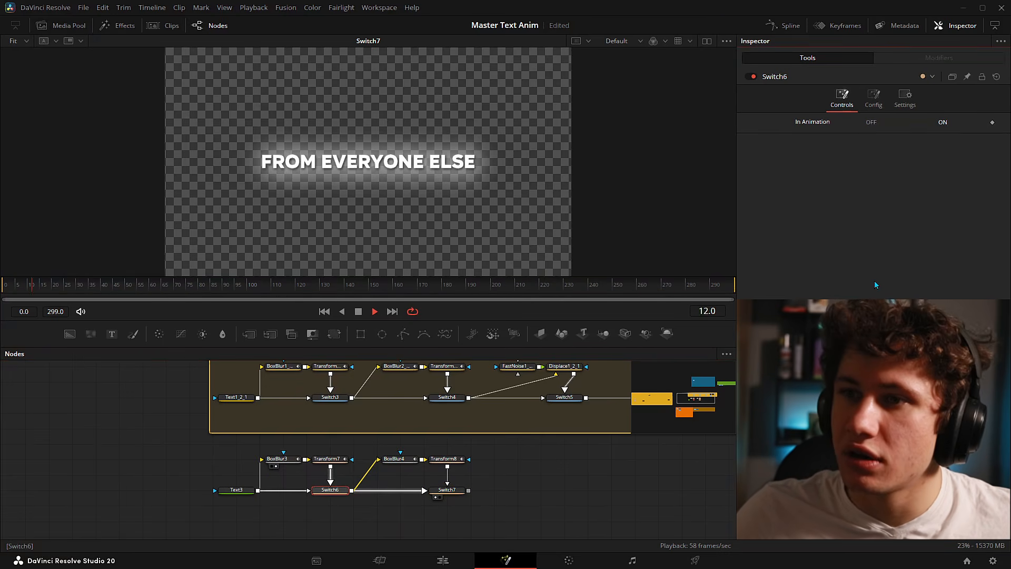
{"action": "left_click_drag", "start_coordinate": [656, 285], "coordinate": [695, 285]}
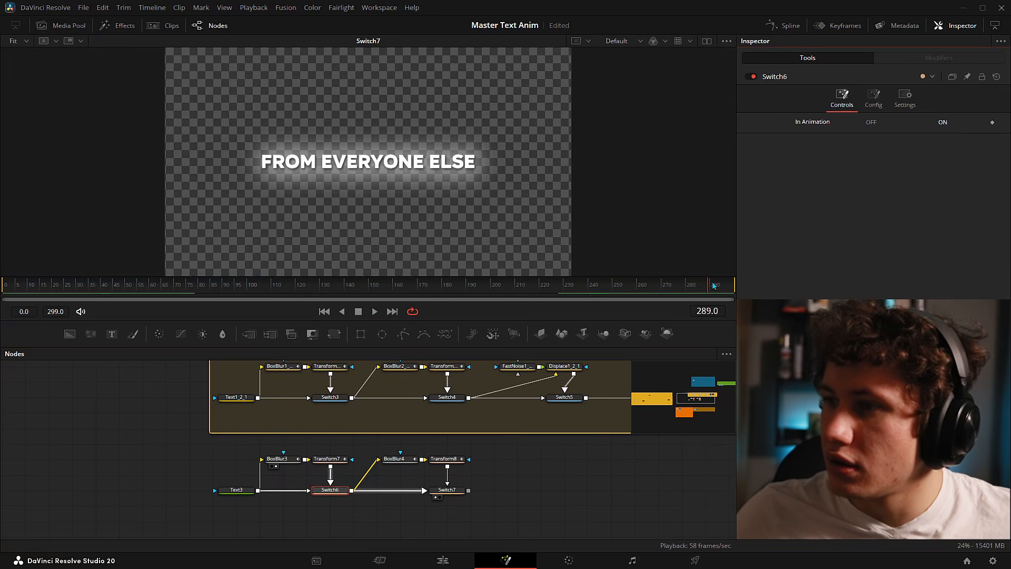
{"action": "left_click_drag", "start_coordinate": [216, 285], "coordinate": [118, 285]}
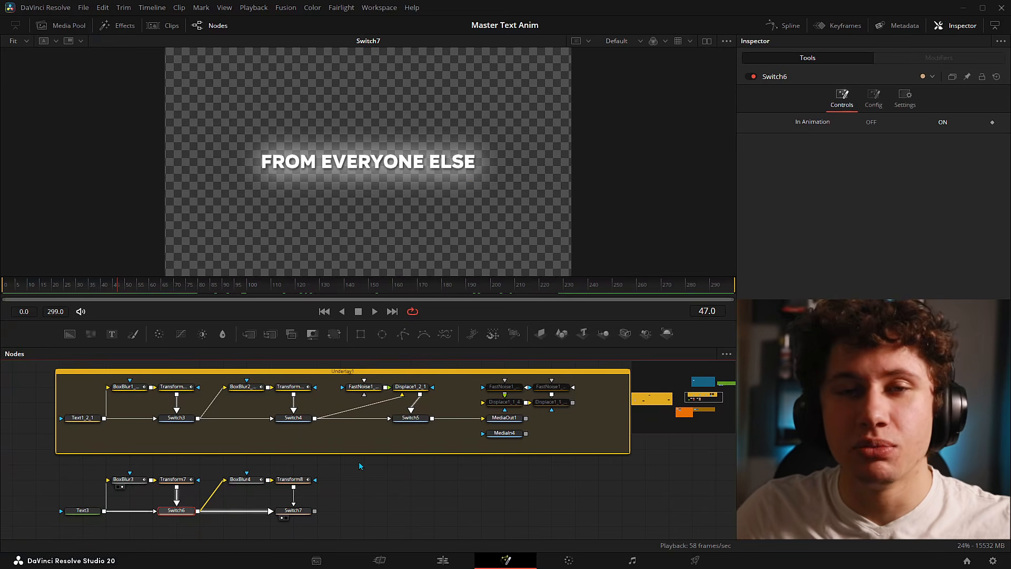
- Add a FastNoise node and a Displace node from the tool search
{"action": "scroll", "coordinate": [361, 467], "scroll_direction": "up", "scroll_amount": 2}
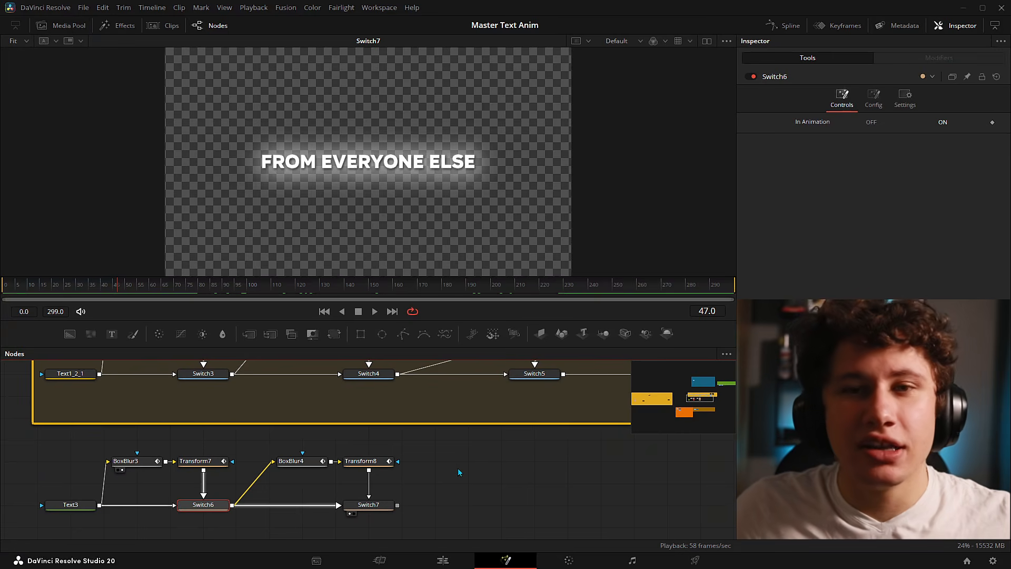
{"action": "key", "text": "shift+space"}
{"action": "type", "text": "switch"}
{"action": "key", "text": "BackSpace"}
{"action": "key", "text": "BackSpace"}
{"action": "key", "text": "BackSpace"}
{"action": "key", "text": "BackSpace"}
{"action": "key", "text": "BackSpace"}
{"action": "key", "text": "BackSpace"}
{"action": "type", "text": "fastnoise"}
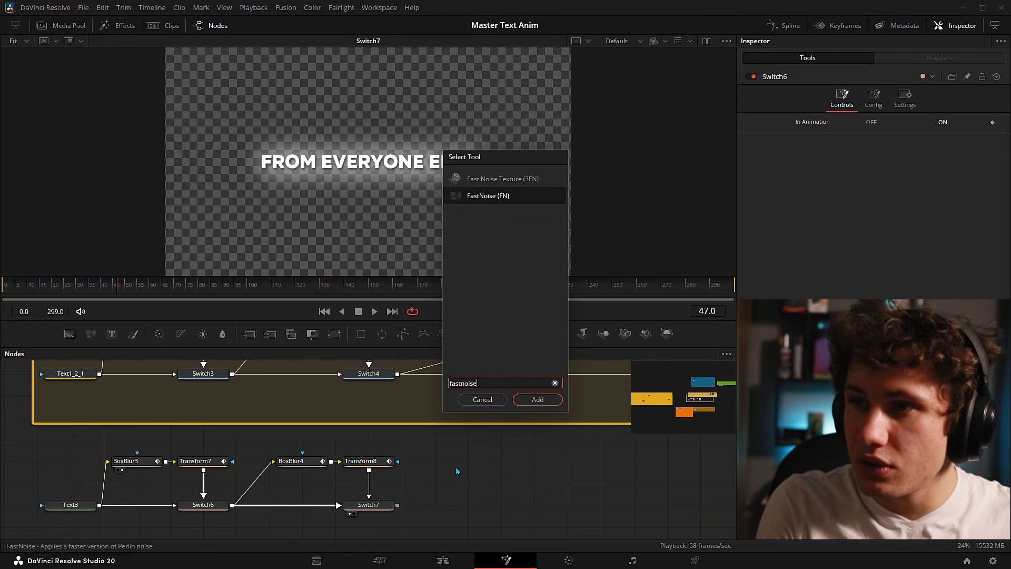
{"action": "key", "text": "Return"}
{"action": "key", "text": "shift+space"}
{"action": "type", "text": "displ"}
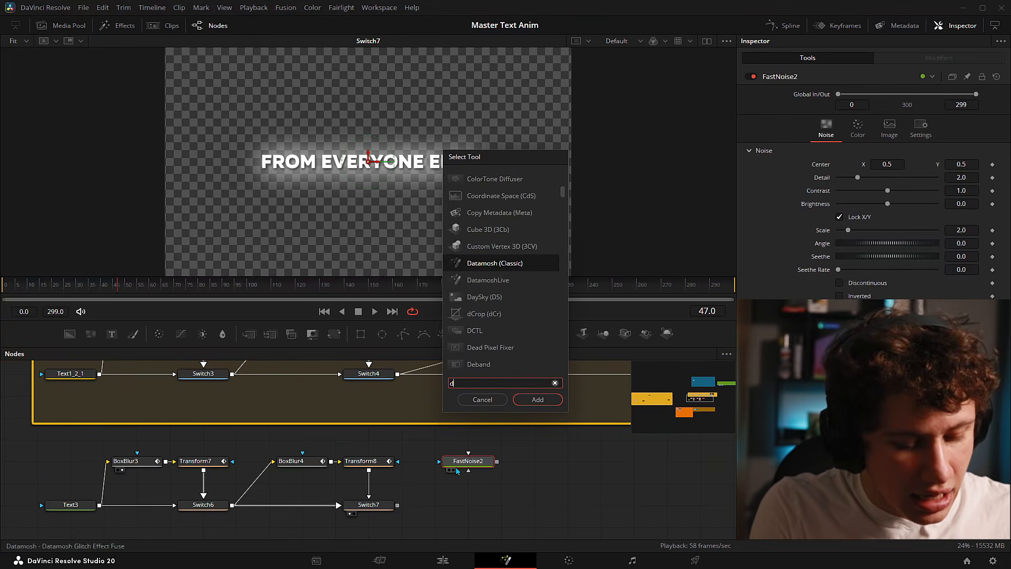
{"action": "type", "text": "ace"}
{"action": "key", "text": "Return"}
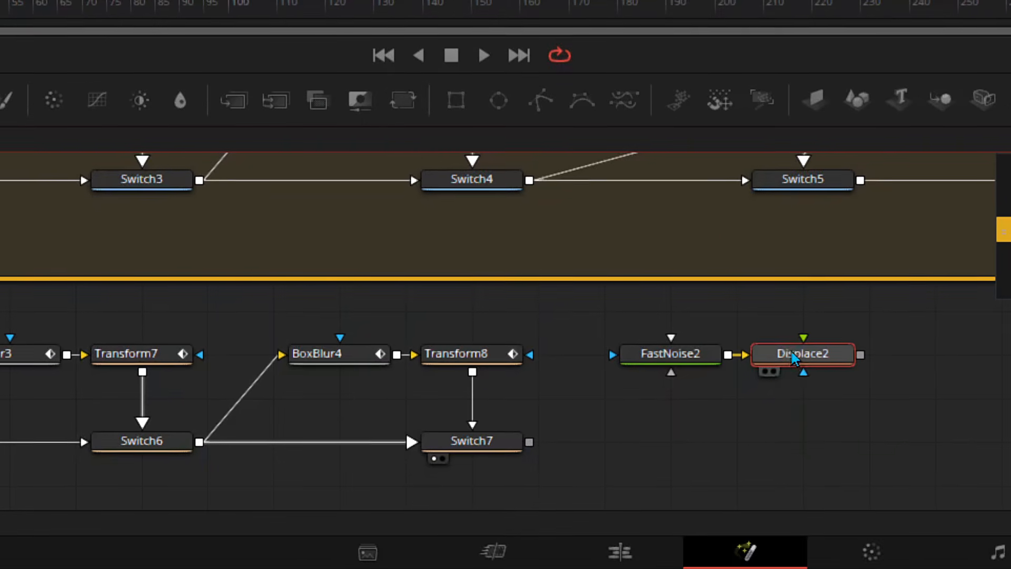
- Wire Switch7 into Displace2 and FastNoise2 into its displacement input, then view Displace2
{"action": "left_click_drag", "start_coordinate": [647, 417], "coordinate": [606, 396]}
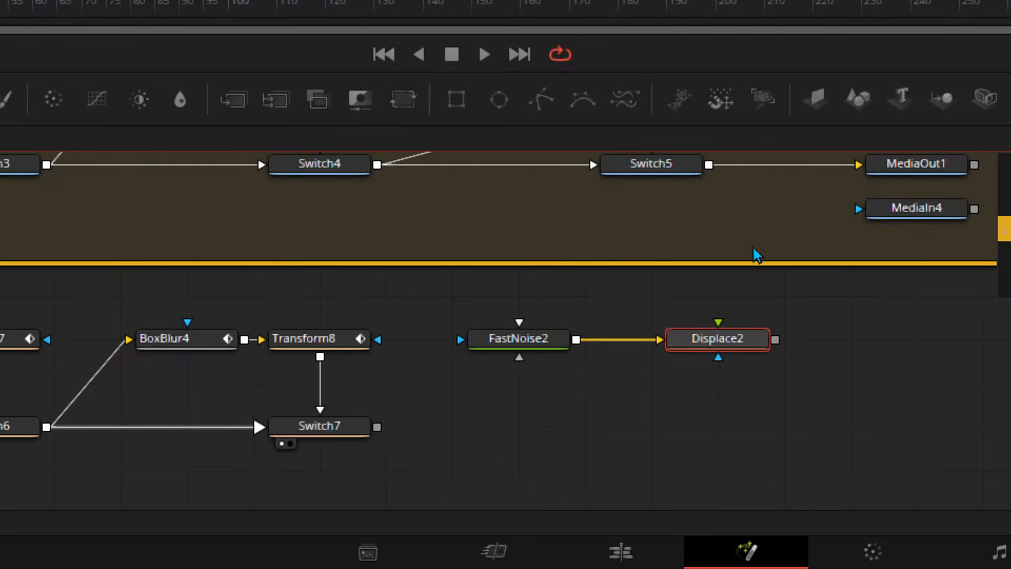
{"action": "left_click_drag", "start_coordinate": [652, 347], "coordinate": [640, 374]}
{"action": "left_click_drag", "start_coordinate": [632, 304], "coordinate": [685, 388]}
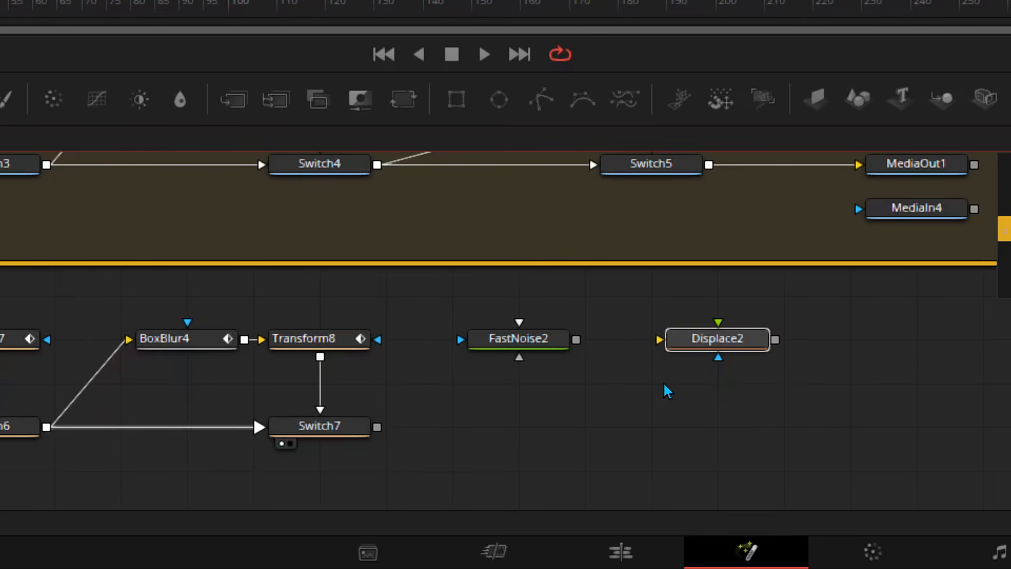
{"action": "left_click_drag", "start_coordinate": [730, 340], "coordinate": [531, 428]}
{"action": "left_click_drag", "start_coordinate": [399, 439], "coordinate": [420, 404]}
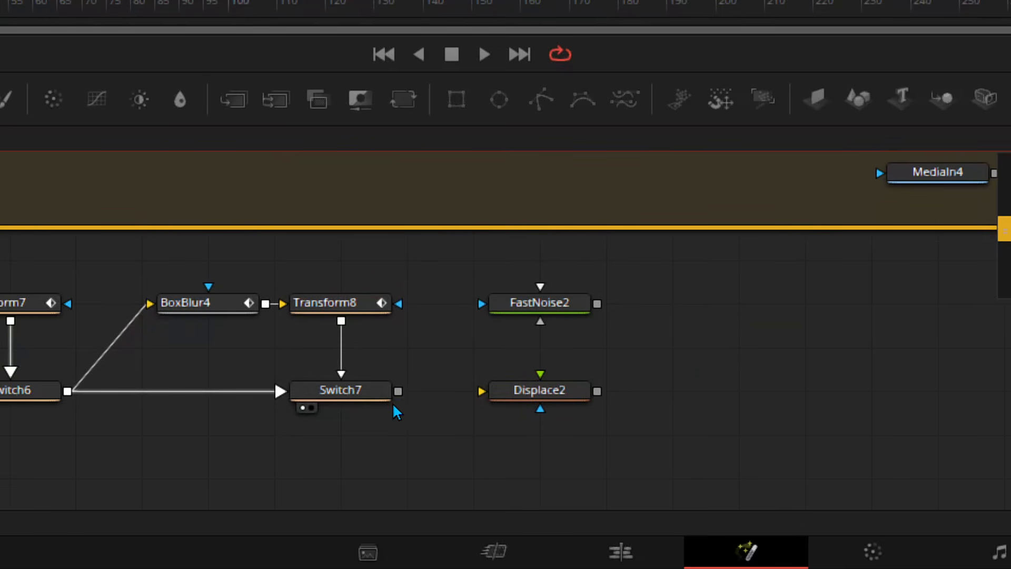
{"action": "left_click_drag", "start_coordinate": [398, 391], "coordinate": [497, 399]}
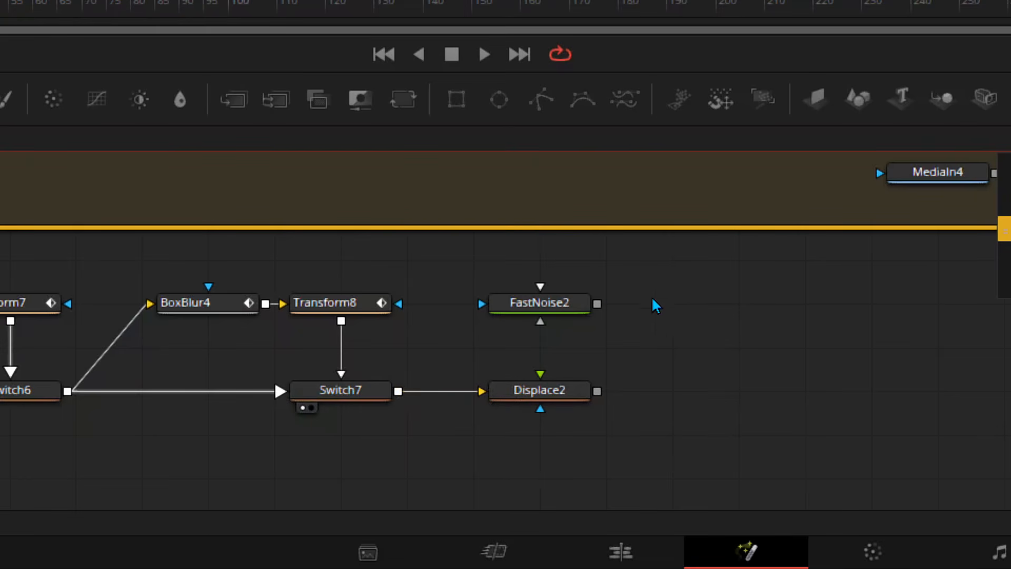
{"action": "left_click_drag", "start_coordinate": [597, 304], "coordinate": [542, 379]}
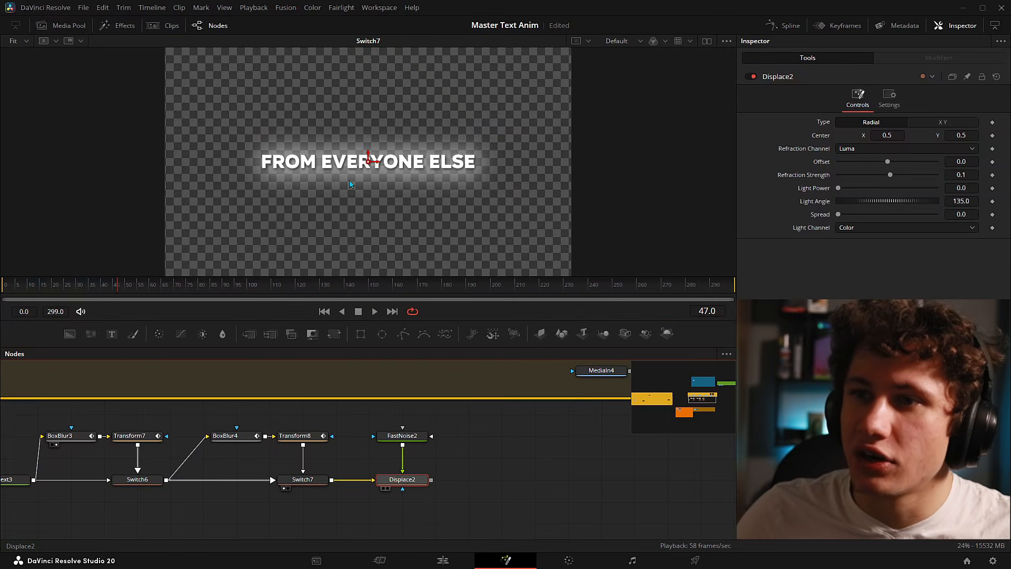
{"action": "key", "text": "1"}
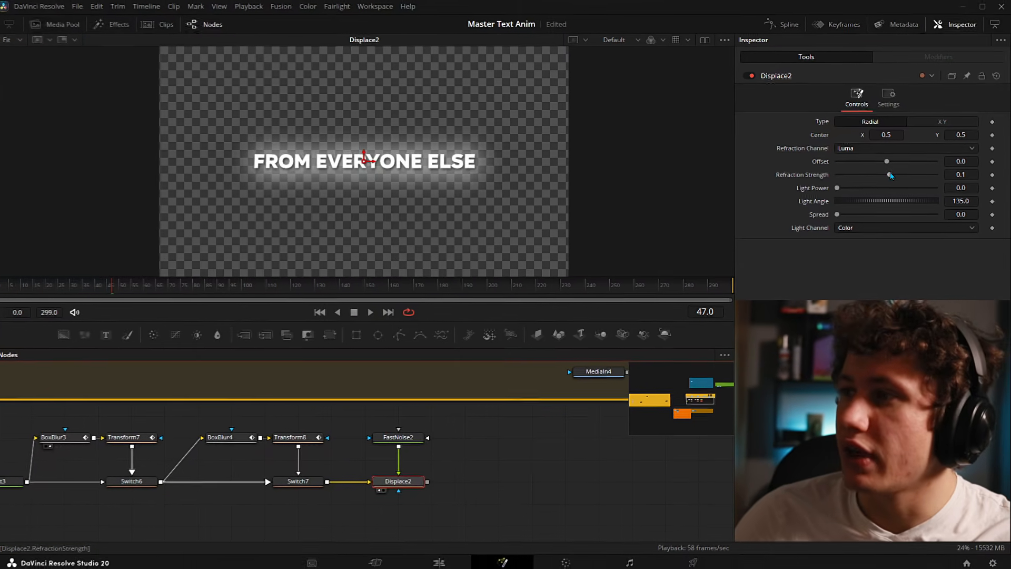
- Push Displace2's refraction strength up and show FastNoise2 in a split side-by-side viewer
{"action": "left_click_drag", "start_coordinate": [891, 175], "coordinate": [922, 172]}
{"action": "key", "text": "2"}
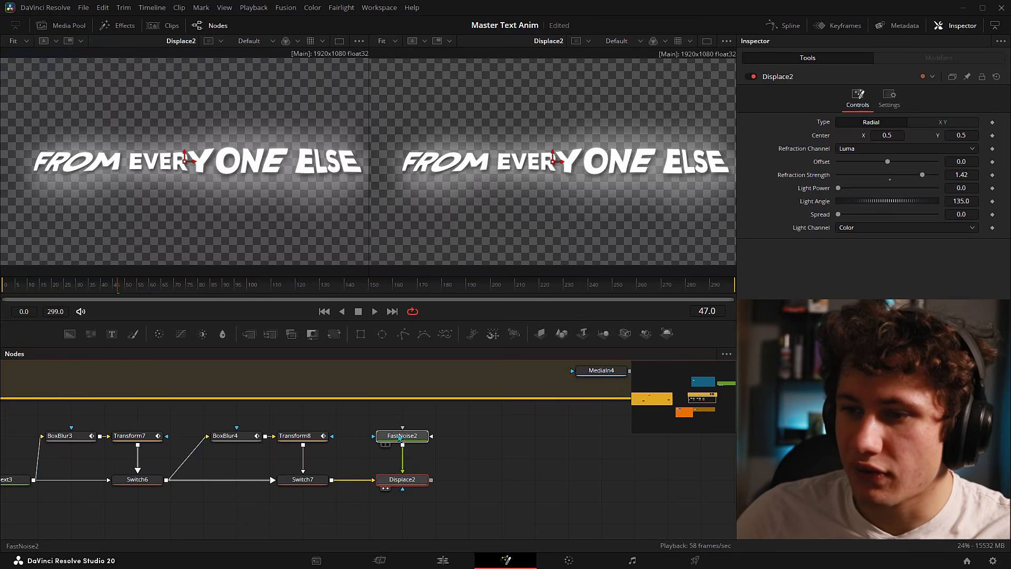
{"action": "left_click_drag", "start_coordinate": [208, 115], "coordinate": [189, 121]}
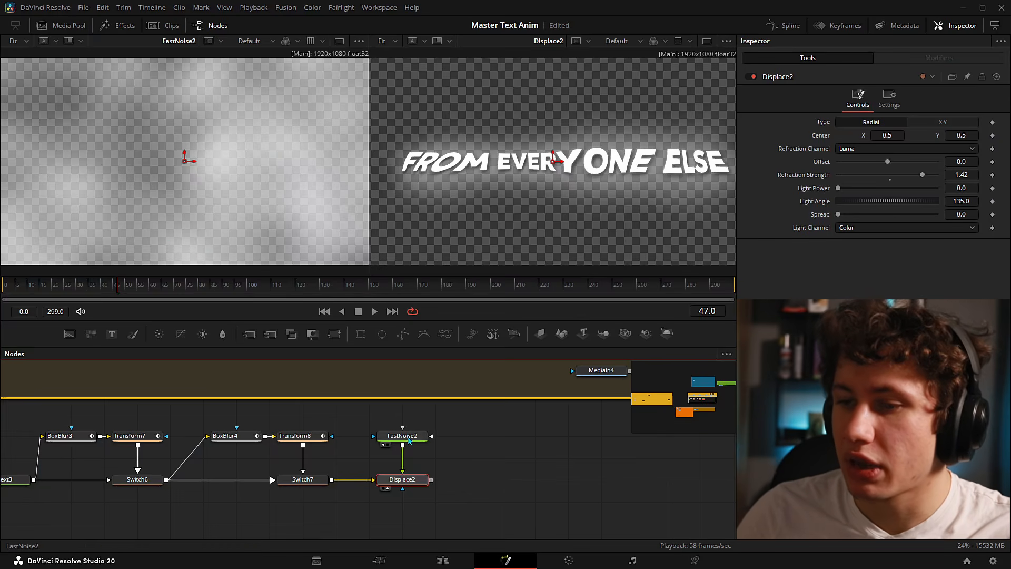
- Try a higher FastNoise2 Contrast, then reset it to 1.0
{"action": "left_click", "coordinate": [403, 435]}
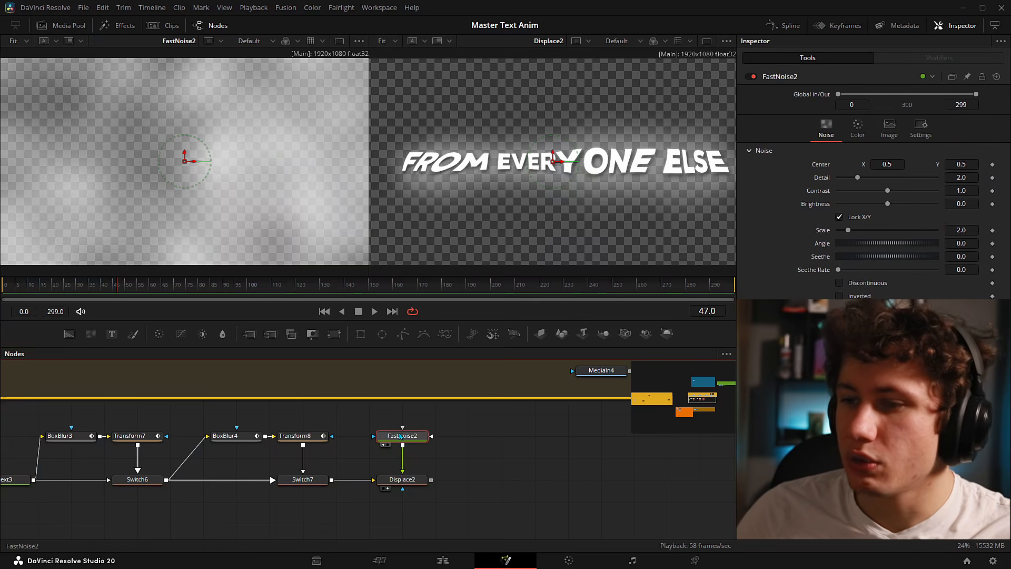
{"action": "left_click_drag", "start_coordinate": [377, 417], "coordinate": [441, 455]}
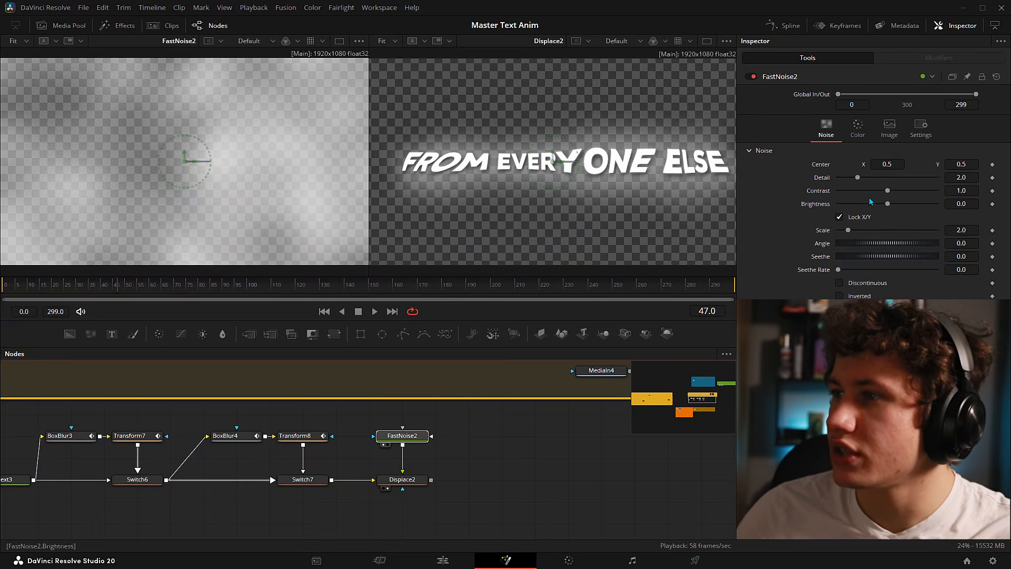
{"action": "left_click_drag", "start_coordinate": [888, 191], "coordinate": [937, 191]}
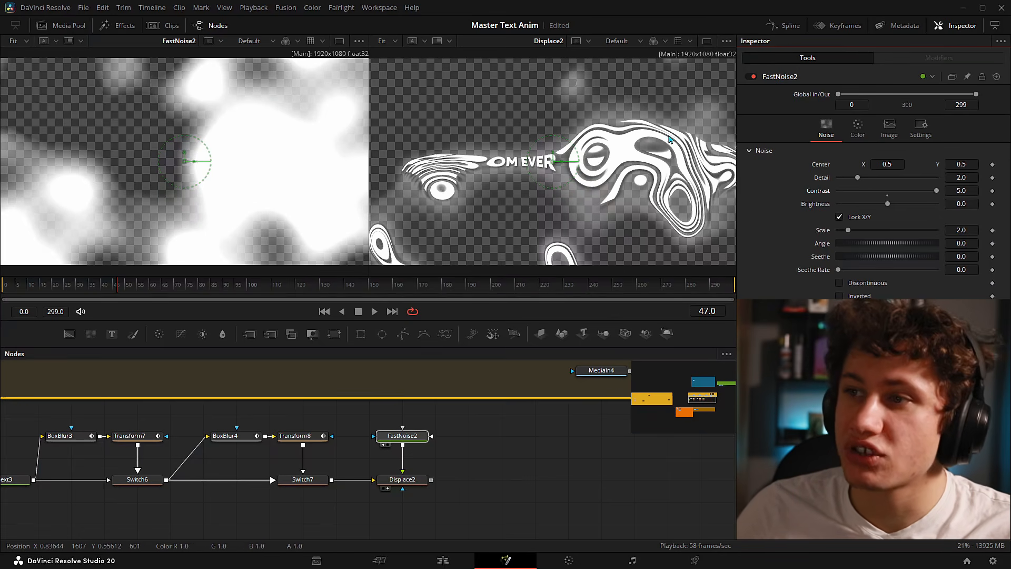
{"action": "left_click", "coordinate": [888, 197]}
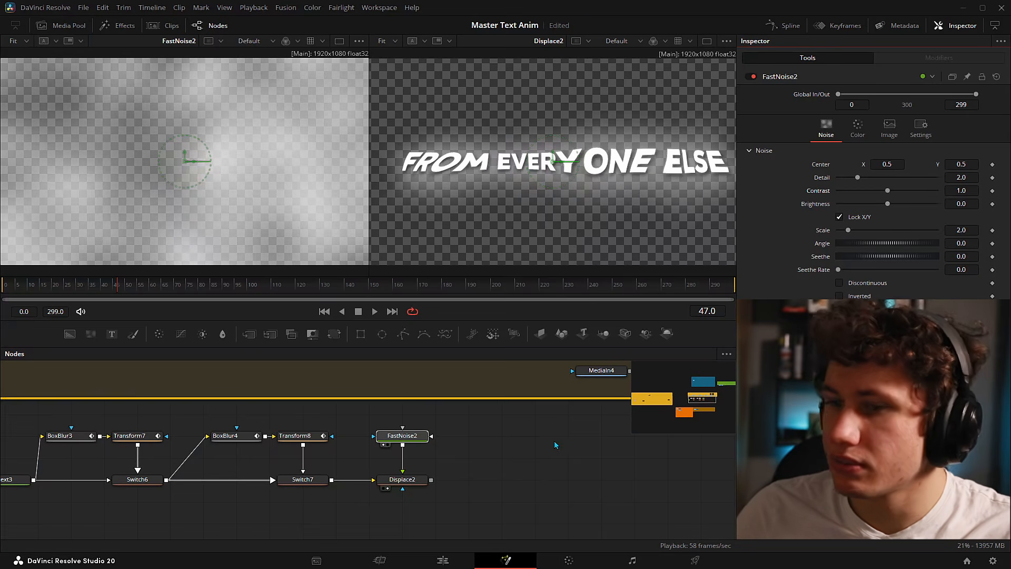
- Bring Displace2's Refraction Strength back to its default 0.1
{"action": "left_click", "coordinate": [403, 479]}
{"action": "left_click_drag", "start_coordinate": [919, 175], "coordinate": [906, 176]}
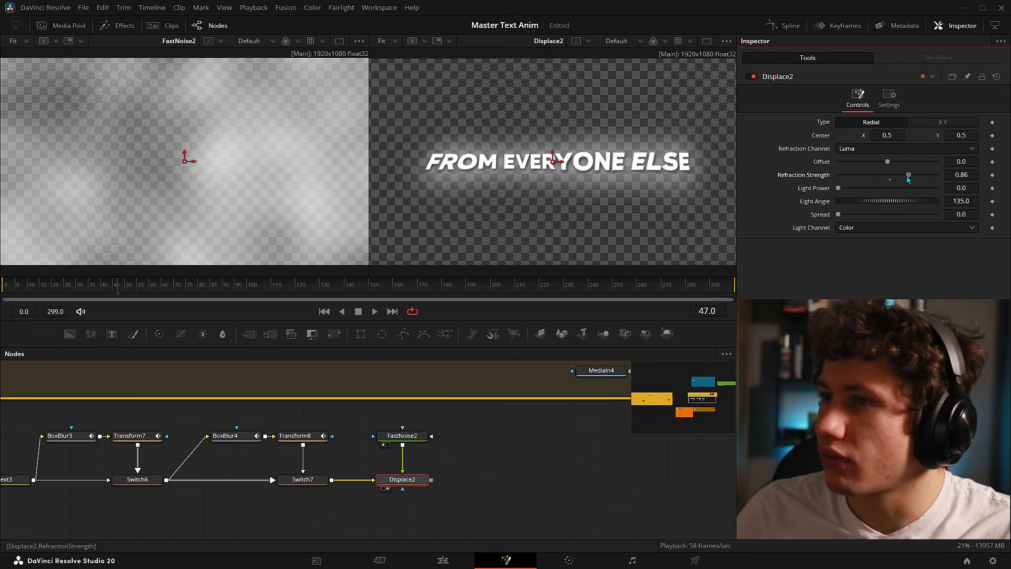
{"action": "left_click", "coordinate": [890, 180]}
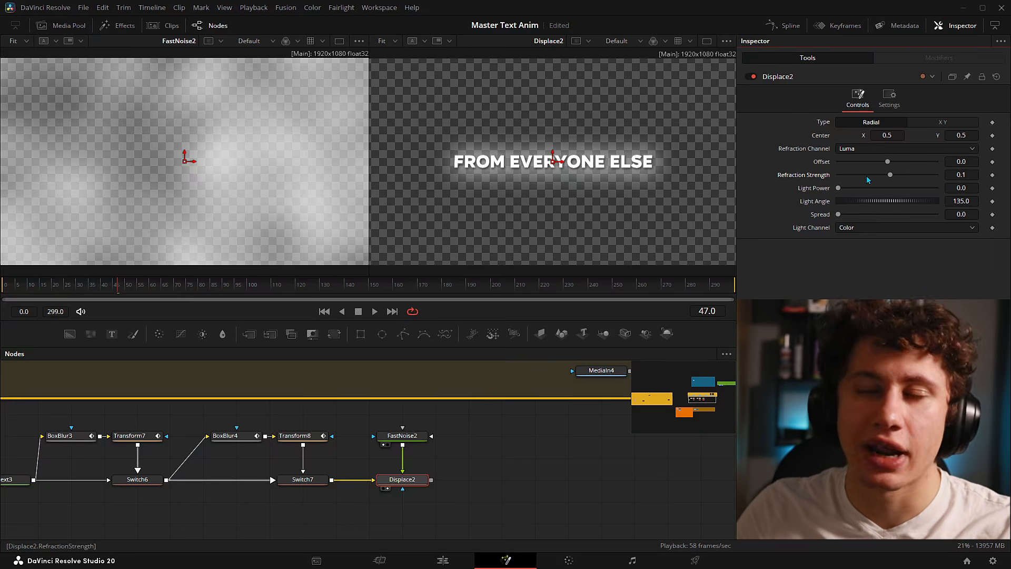
- Switch Displace2 to X Y type and test horizontal and vertical refraction amounts
{"action": "left_click", "coordinate": [938, 124]}
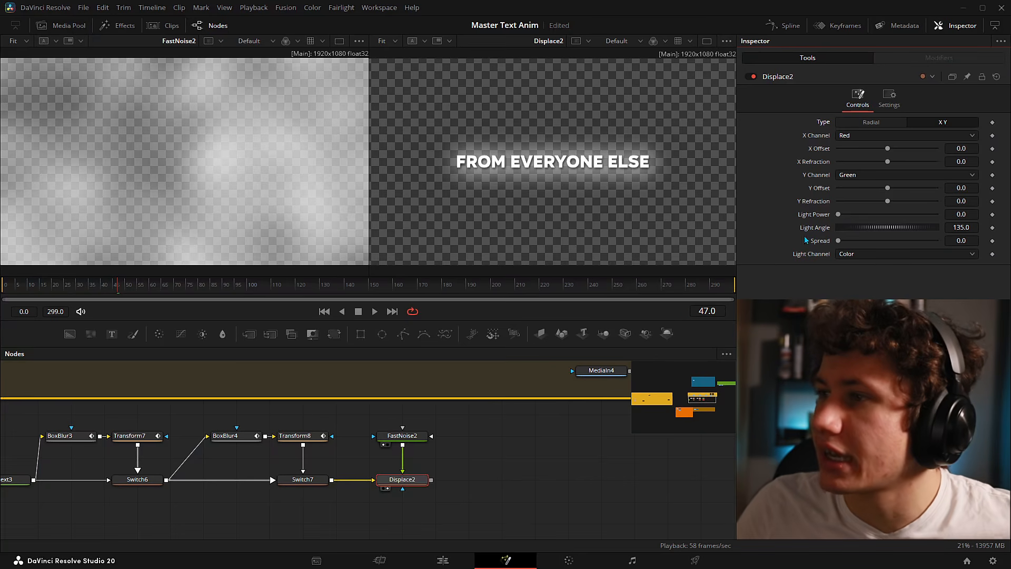
{"action": "left_click_drag", "start_coordinate": [888, 163], "coordinate": [937, 162]}
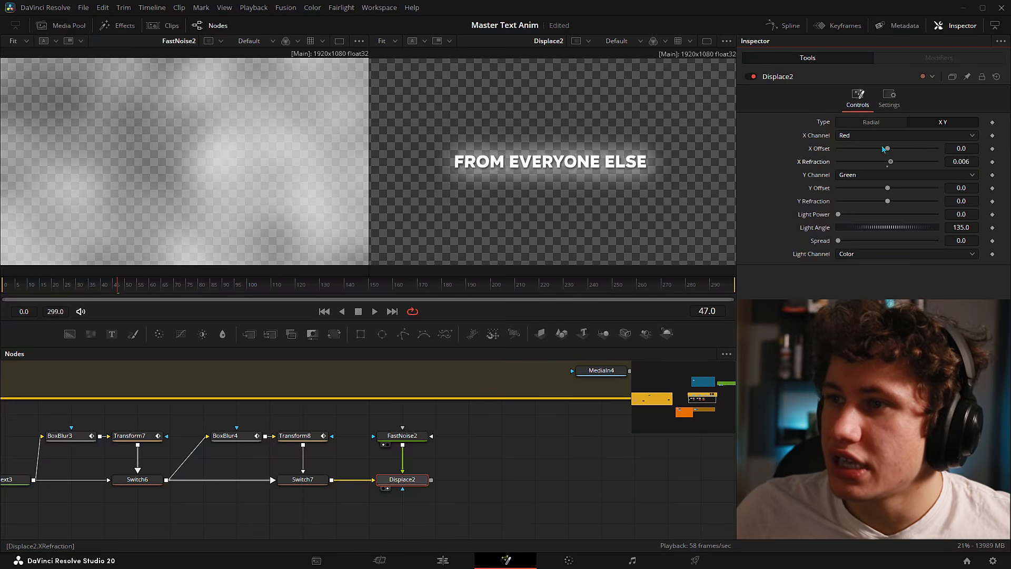
{"action": "left_click_drag", "start_coordinate": [1006, 153], "coordinate": [932, 160]}
{"action": "left_click", "coordinate": [889, 168]}
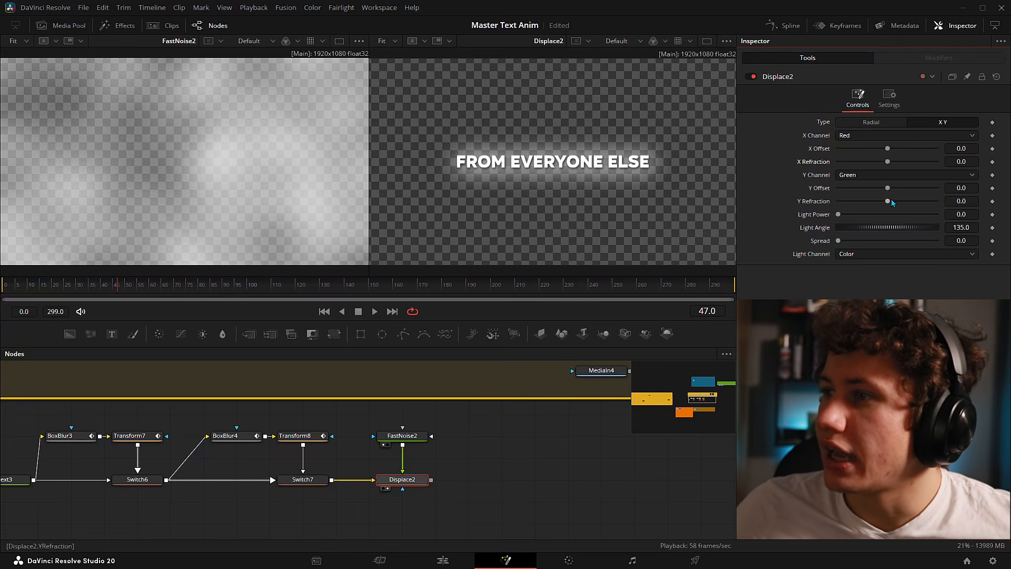
{"action": "left_click_drag", "start_coordinate": [890, 203], "coordinate": [940, 202]}
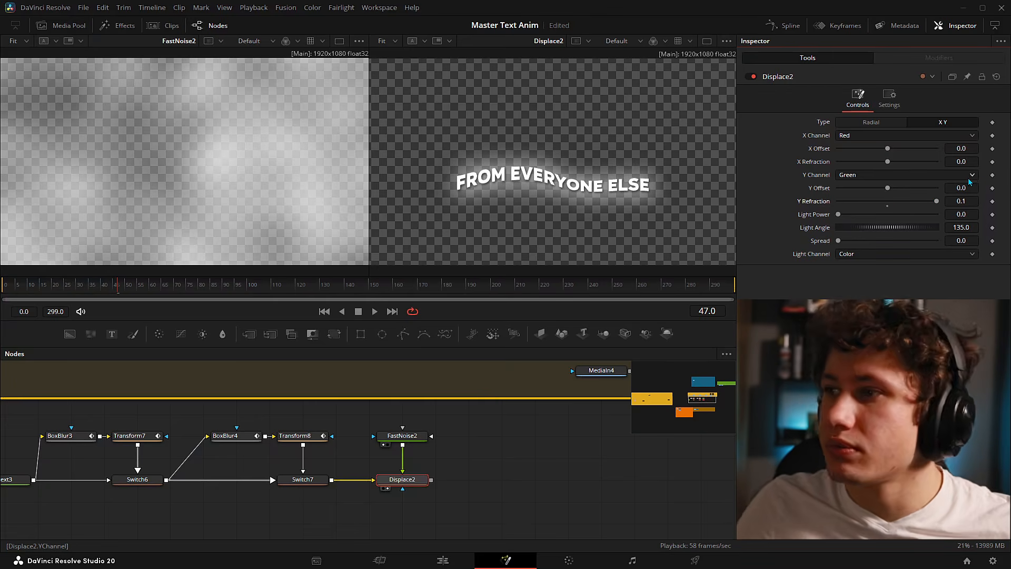
- Make FastNoise2 finer at Scale 7.03 and tune Detail so cloudy noise shows
{"action": "left_click", "coordinate": [392, 433]}
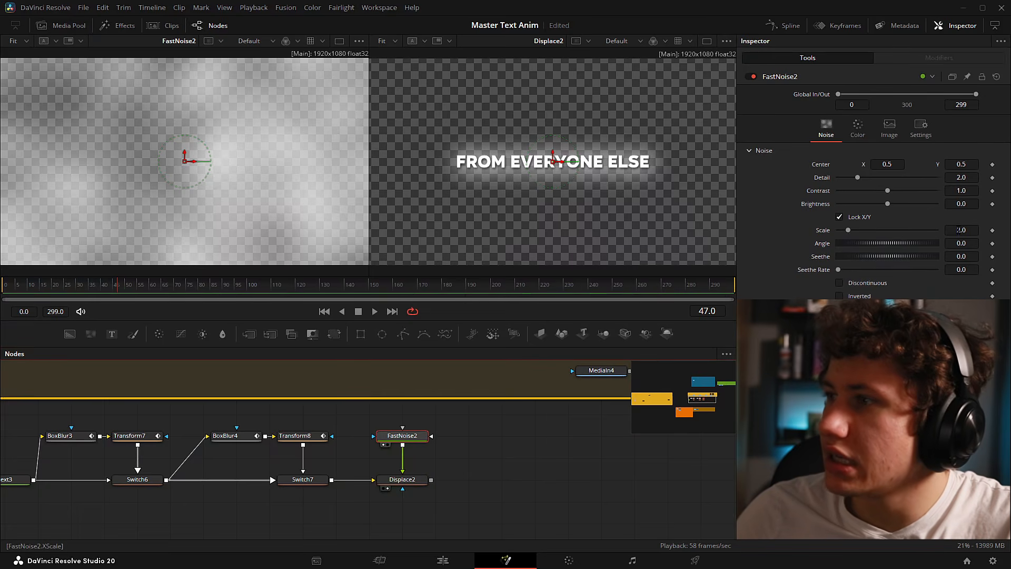
{"action": "left_click_drag", "start_coordinate": [962, 229], "coordinate": [975, 229]}
{"action": "left_click_drag", "start_coordinate": [965, 231], "coordinate": [980, 231]}
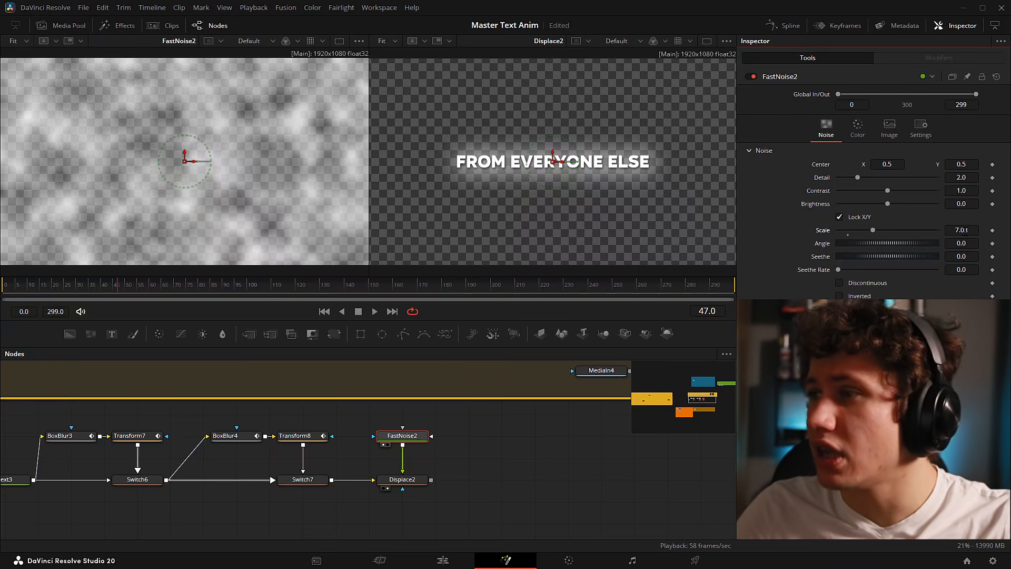
{"action": "left_click_drag", "start_coordinate": [967, 180], "coordinate": [996, 179]}
{"action": "scroll", "coordinate": [248, 120], "scroll_direction": "up", "scroll_amount": 2}
{"action": "scroll", "coordinate": [249, 120], "scroll_direction": "up", "scroll_amount": 1}
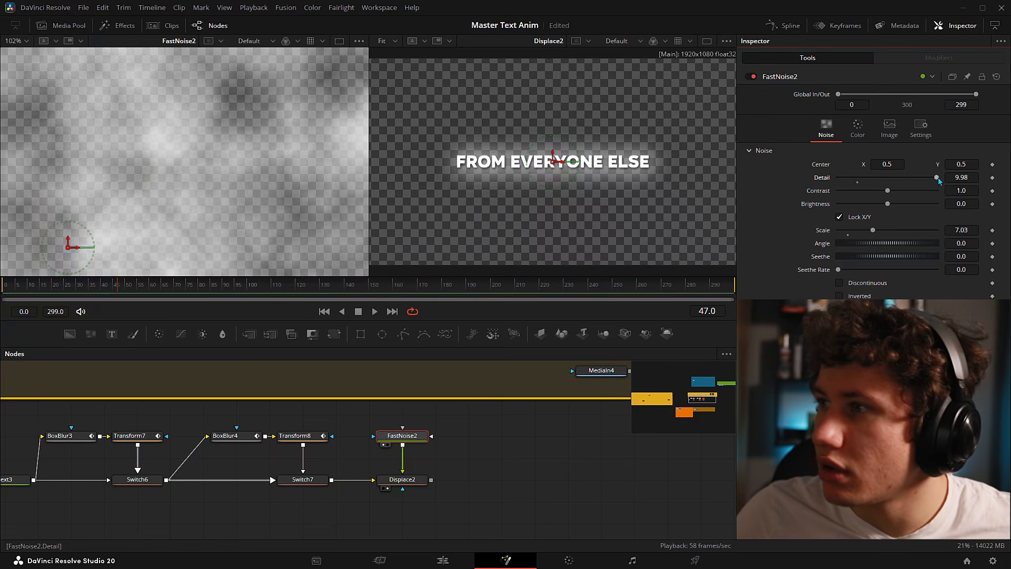
{"action": "left_click_drag", "start_coordinate": [891, 179], "coordinate": [838, 179]}
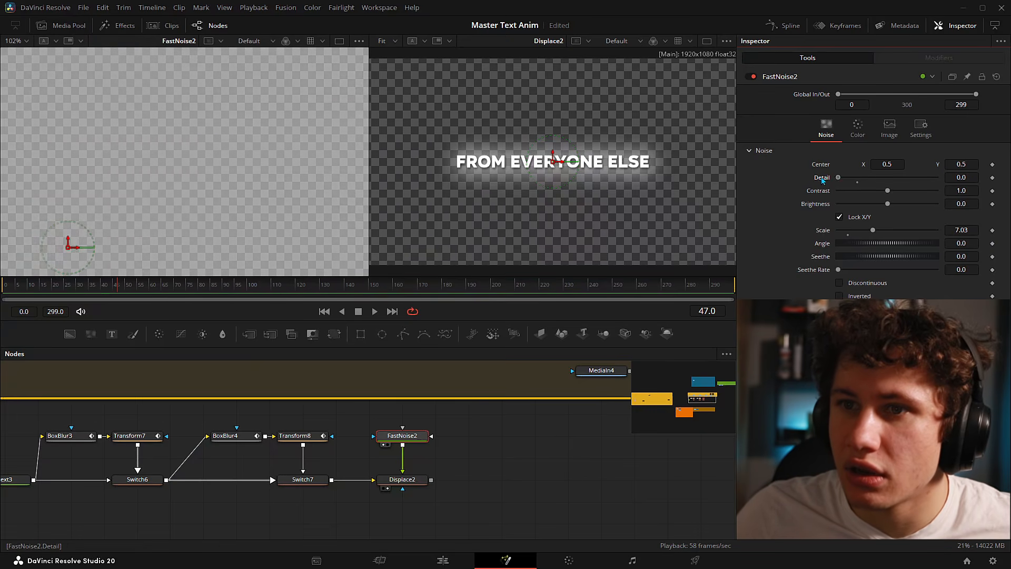
{"action": "scroll", "coordinate": [249, 172], "scroll_direction": "down", "scroll_amount": 3}
{"action": "key", "text": "ctrl+f"}
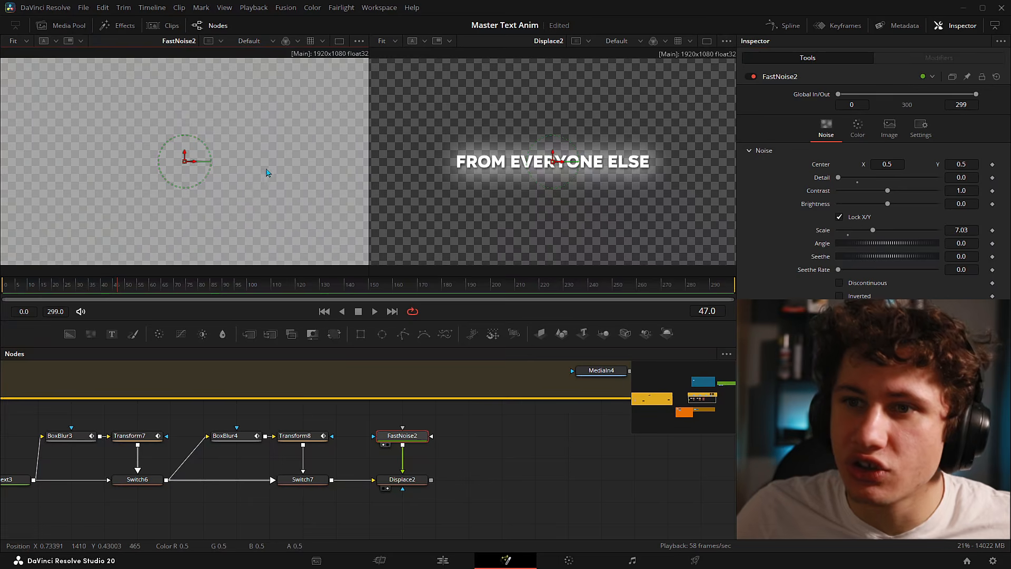
{"action": "left_click_drag", "start_coordinate": [838, 177], "coordinate": [863, 179]}
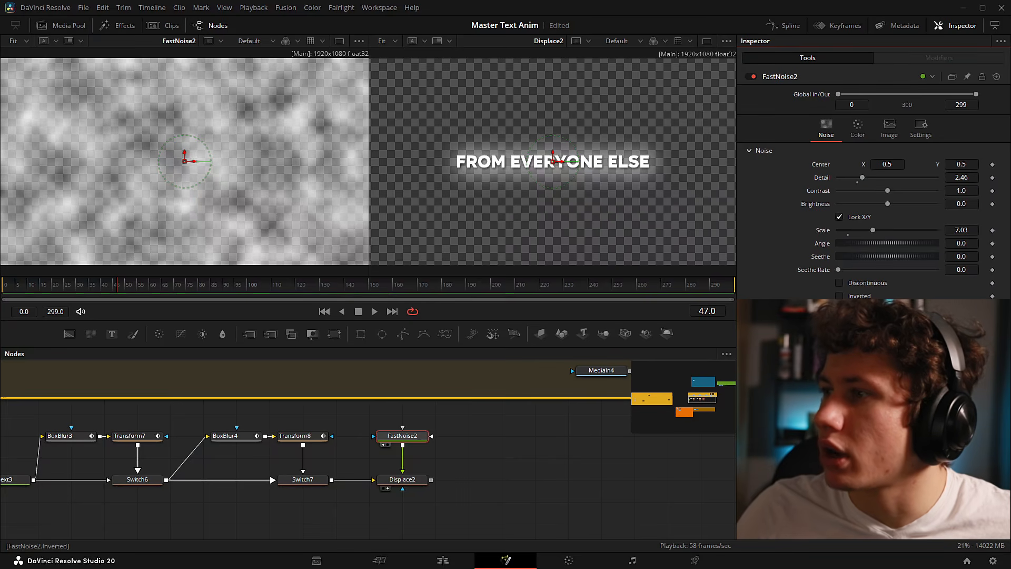
- Set Displace2 refraction to 0.013 X and 0.01 Y, preview, and raise FastNoise2's Seethe Rate
{"action": "left_click", "coordinate": [403, 479]}
{"action": "left_click_drag", "start_coordinate": [888, 201], "coordinate": [893, 204]}
{"action": "left_click_drag", "start_coordinate": [887, 162], "coordinate": [894, 162]}
{"action": "key", "text": "space"}
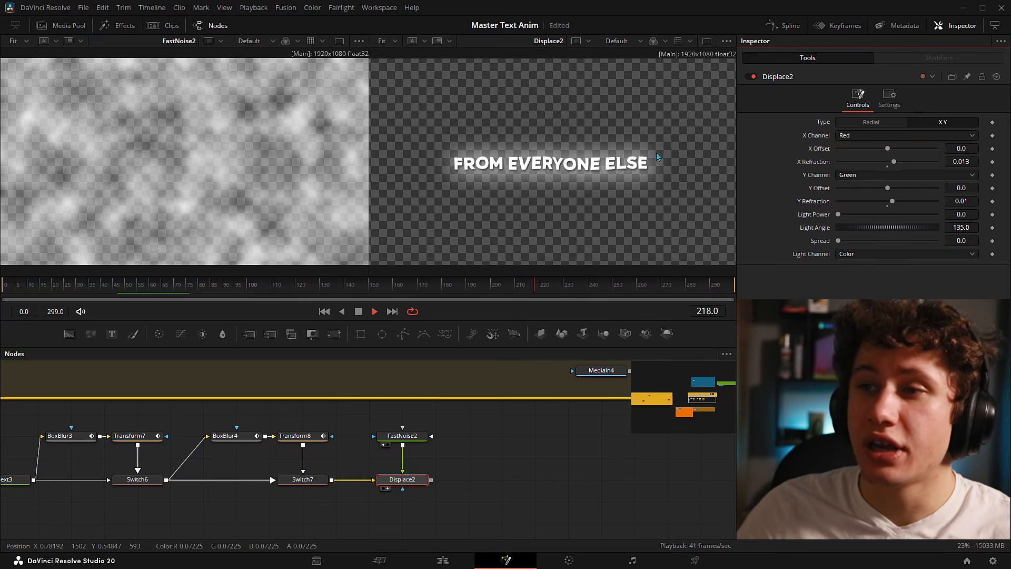
{"action": "key", "text": "space"}
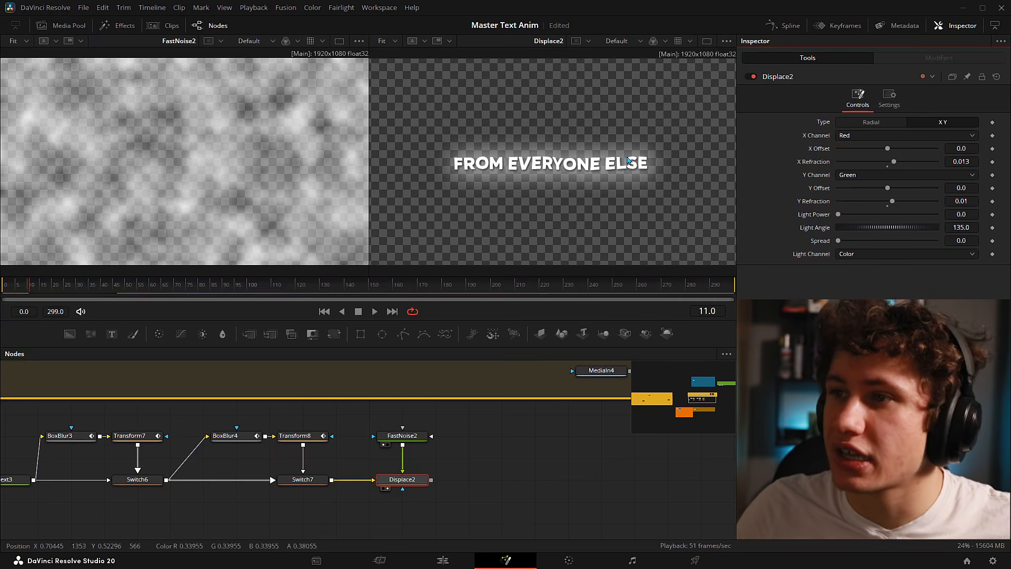
{"action": "left_click", "coordinate": [409, 437]}
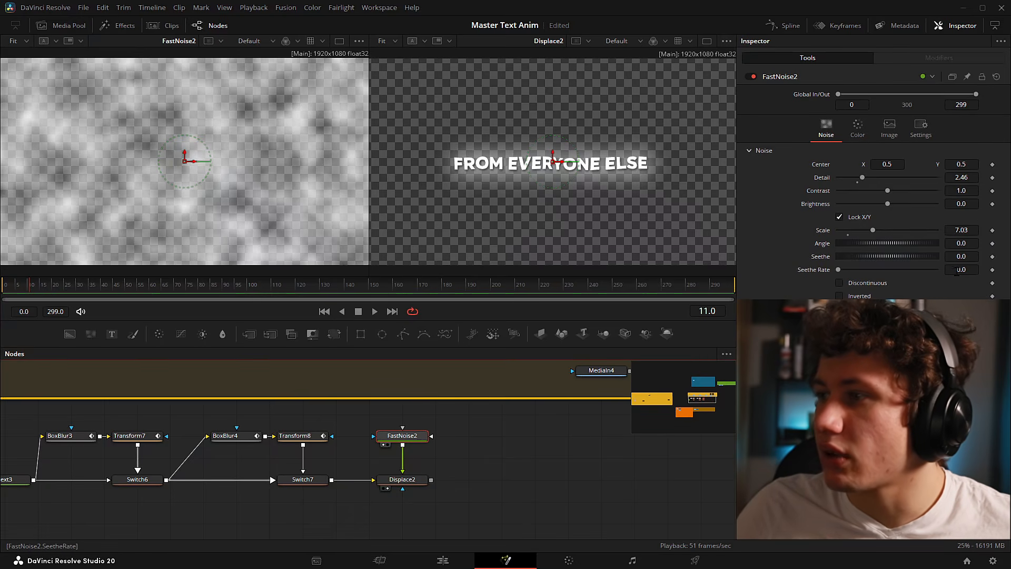
{"action": "left_click_drag", "start_coordinate": [838, 269], "coordinate": [852, 269]}
- Play back the animated noise and reset FastNoise2 Detail to 2.0
{"action": "key", "text": "space"}
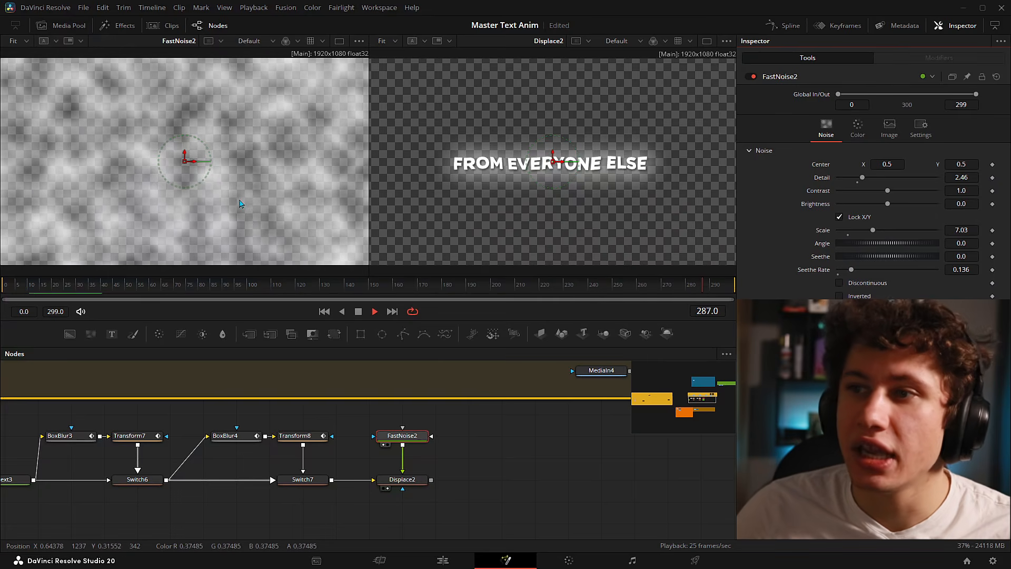
{"action": "left_click", "coordinate": [485, 450]}
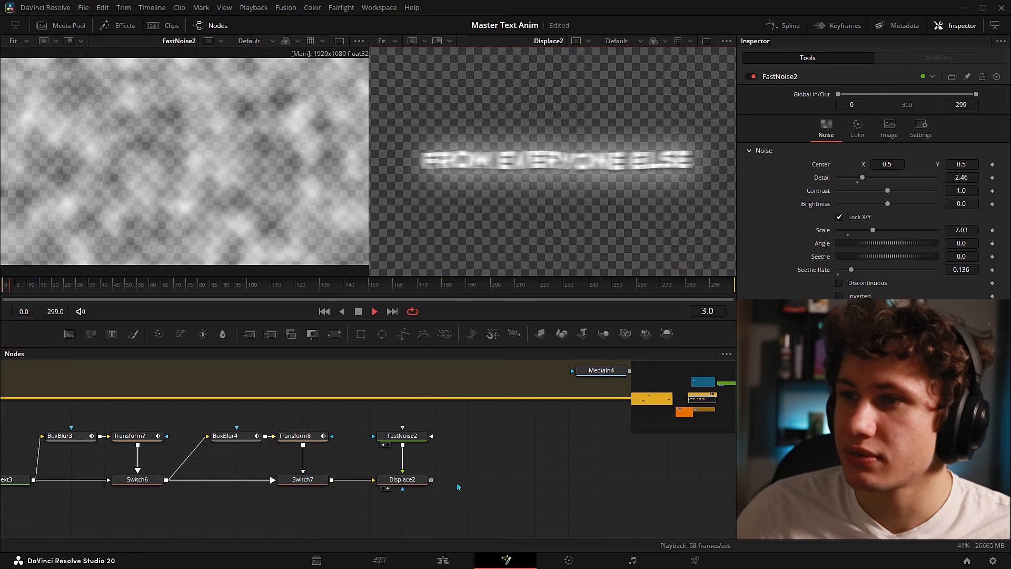
{"action": "left_click", "coordinate": [402, 435]}
{"action": "left_click", "coordinate": [857, 183]}
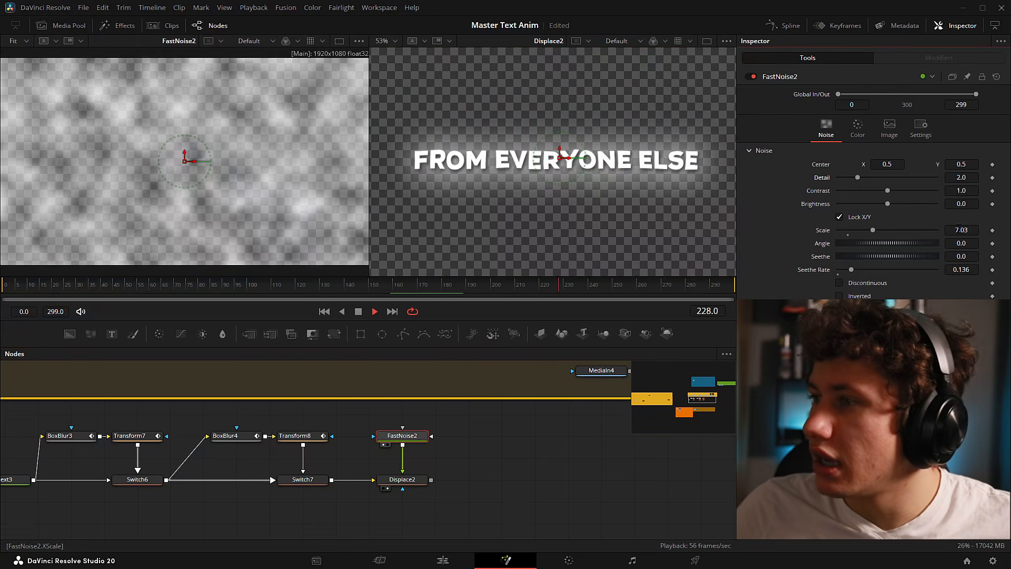
- Set FastNoise2 Scale to 5, then lower it to 3.56 and fit the preview
{"action": "left_click_drag", "start_coordinate": [961, 231], "coordinate": [959, 231]}
{"action": "double_click", "coordinate": [959, 231]}
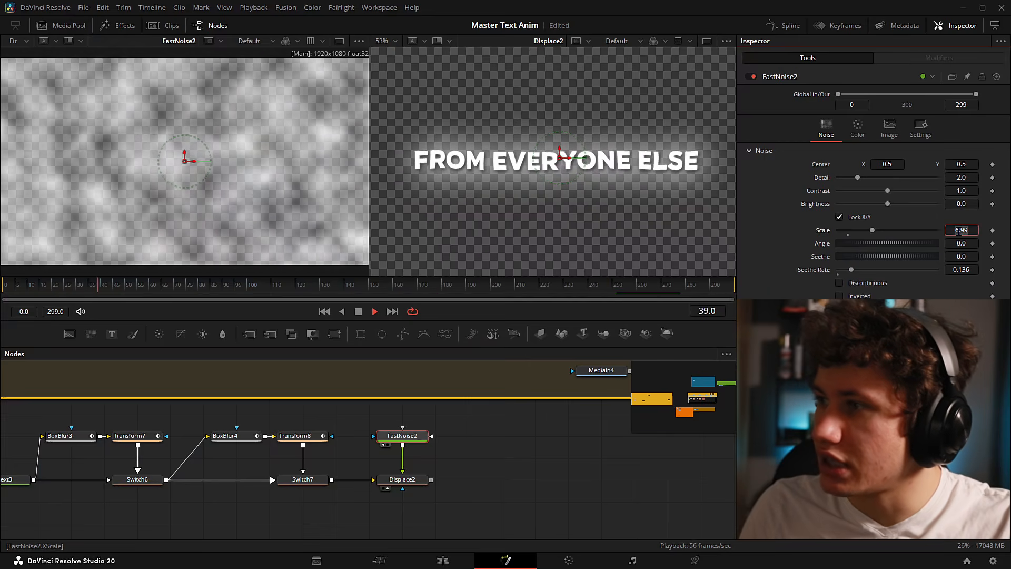
{"action": "type", "text": "5"}
{"action": "key", "text": "Return"}
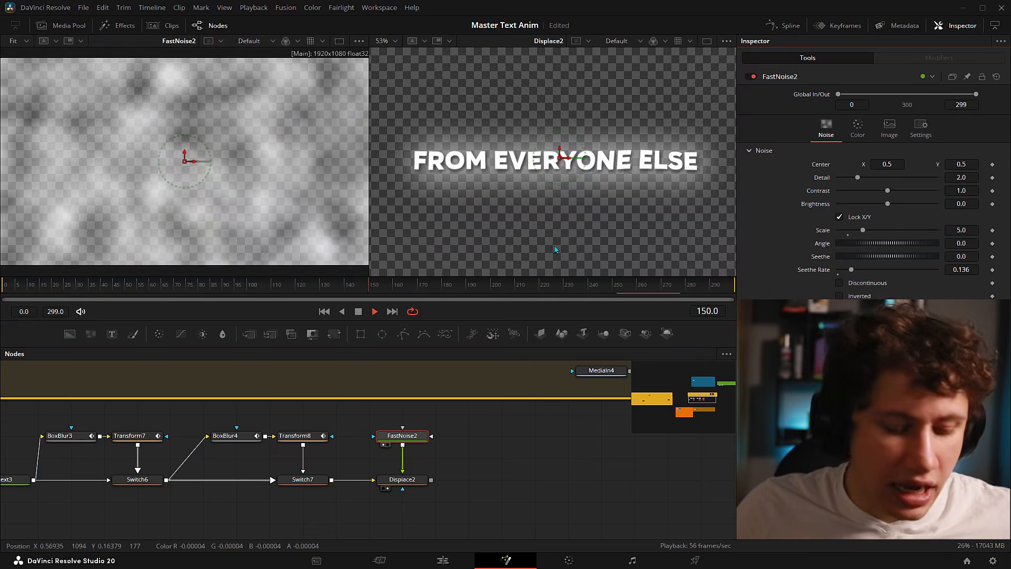
{"action": "left_click_drag", "start_coordinate": [863, 230], "coordinate": [860, 231]}
{"action": "left_click_drag", "start_coordinate": [861, 231], "coordinate": [855, 231]}
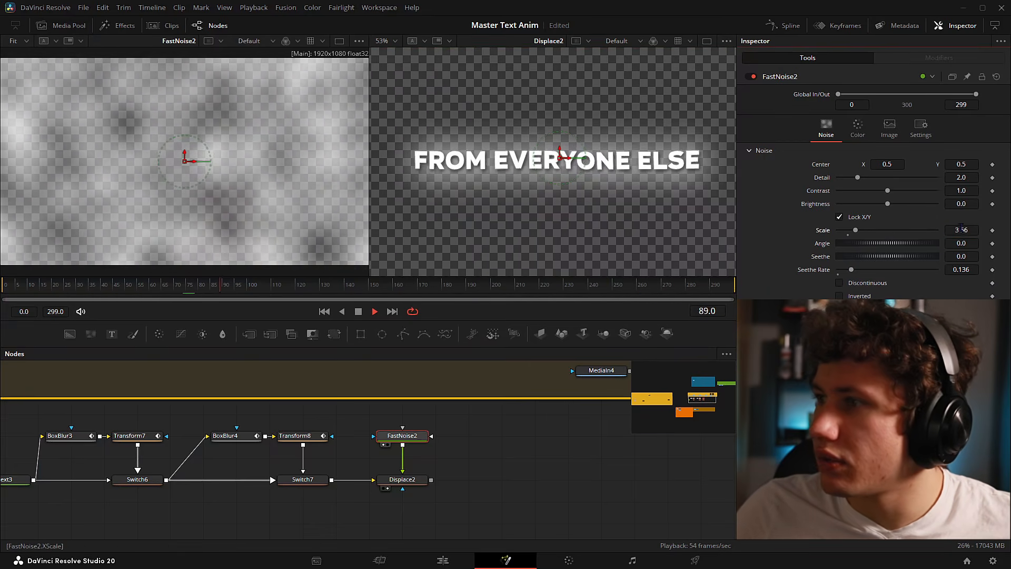
{"action": "left_click", "coordinate": [554, 234]}
{"action": "key", "text": "ctrl+f"}
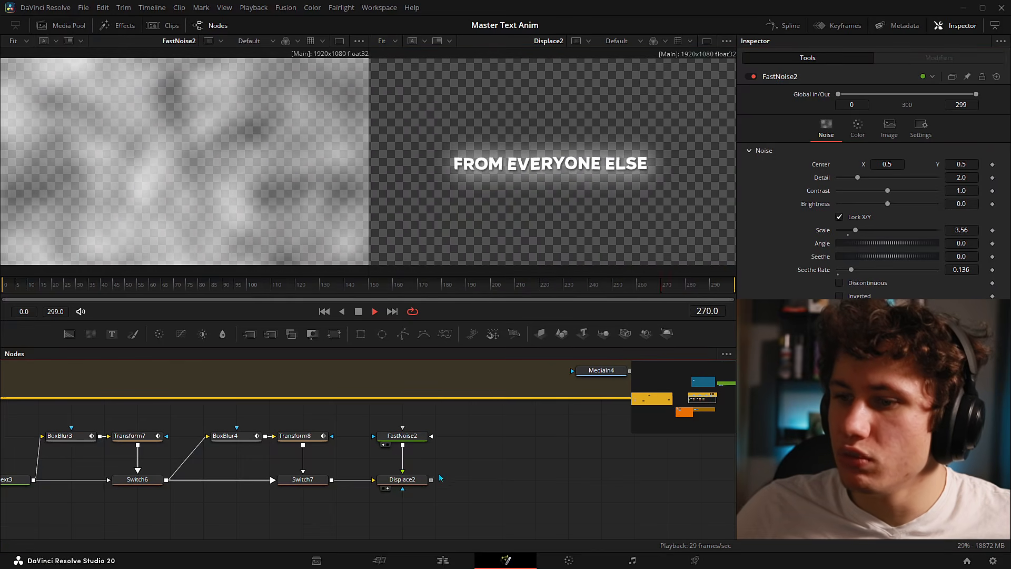
{"action": "left_click", "coordinate": [403, 480]}
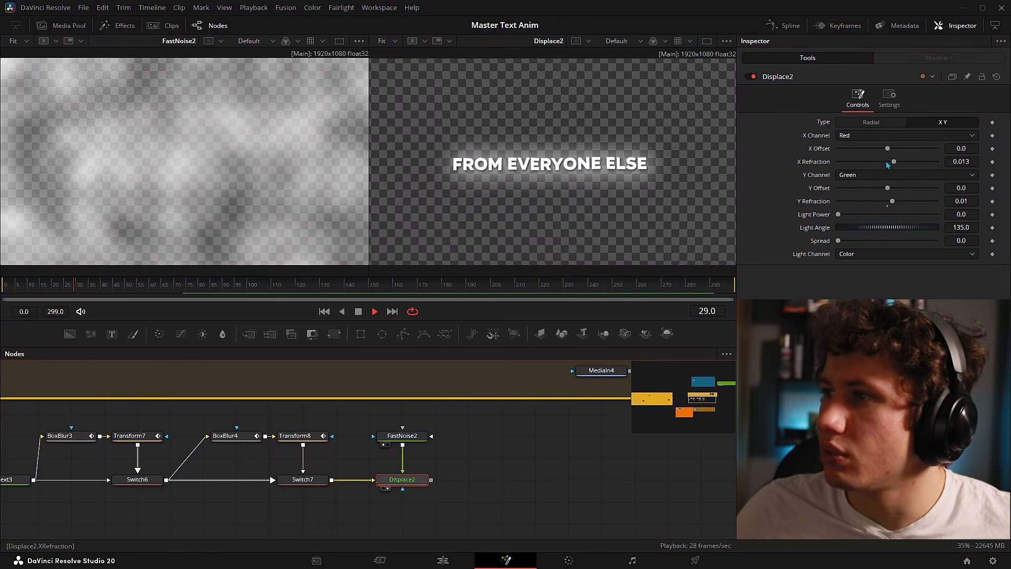
- Set Displace2's X and Y Offsets to -0.5
{"action": "left_click_drag", "start_coordinate": [888, 149], "coordinate": [742, 161]}
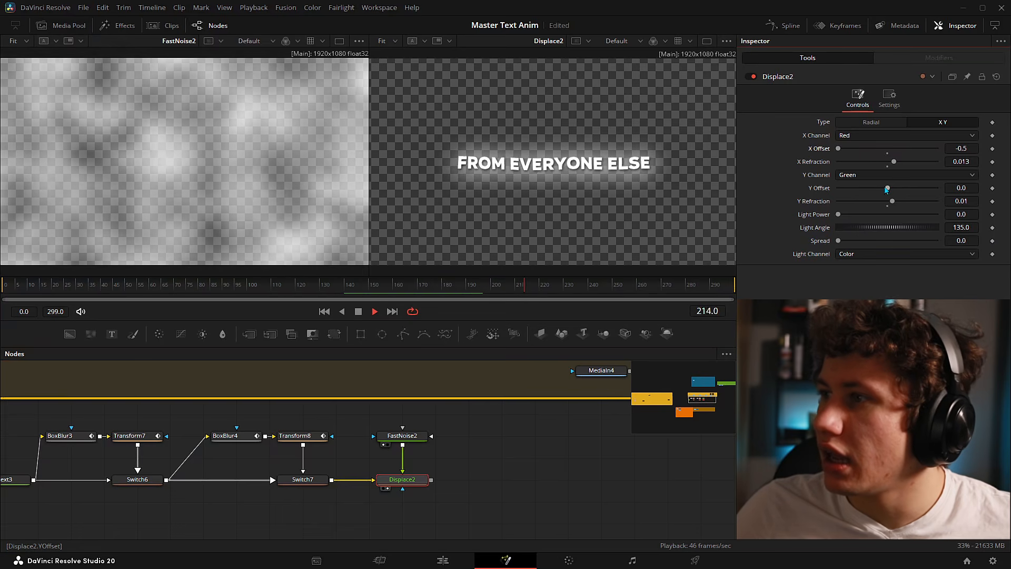
{"action": "left_click_drag", "start_coordinate": [888, 188], "coordinate": [730, 197]}
{"action": "key", "text": "space"}
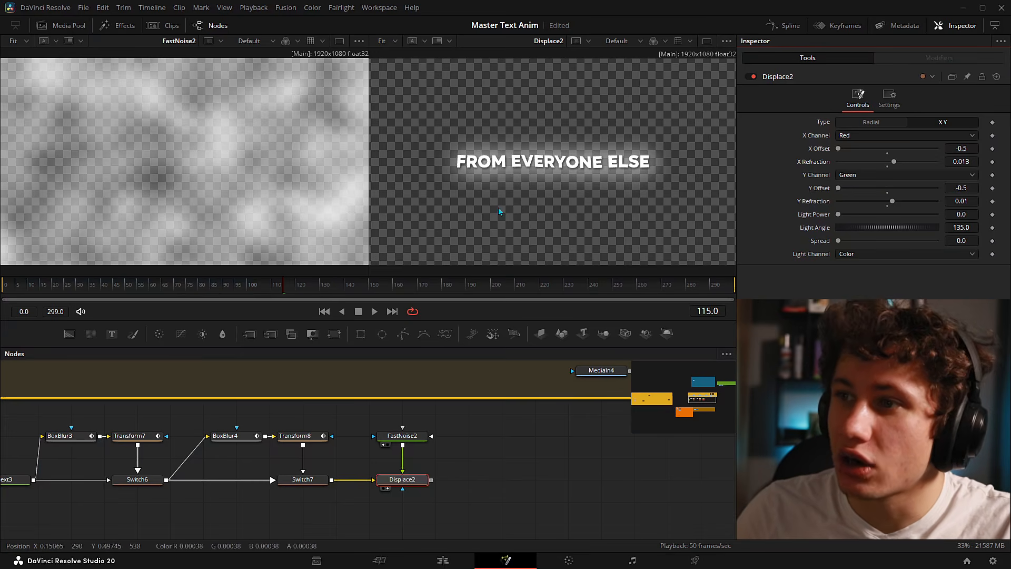
- Test stronger refraction and reset offsets, then undo back to offsets -0.5 and refraction 0.013/0.01
{"action": "left_click_drag", "start_coordinate": [894, 162], "coordinate": [937, 162]}
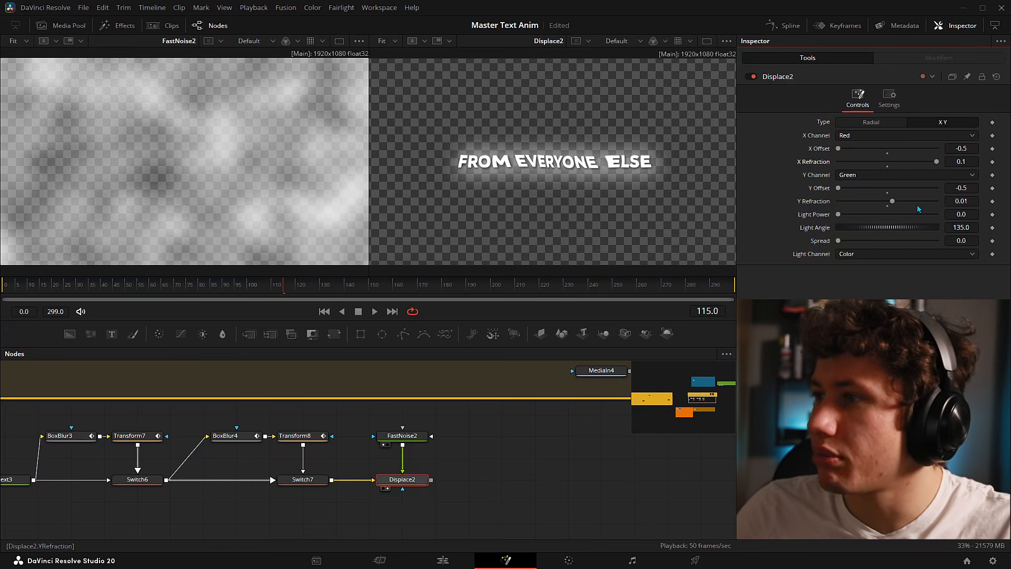
{"action": "left_click_drag", "start_coordinate": [894, 205], "coordinate": [980, 194]}
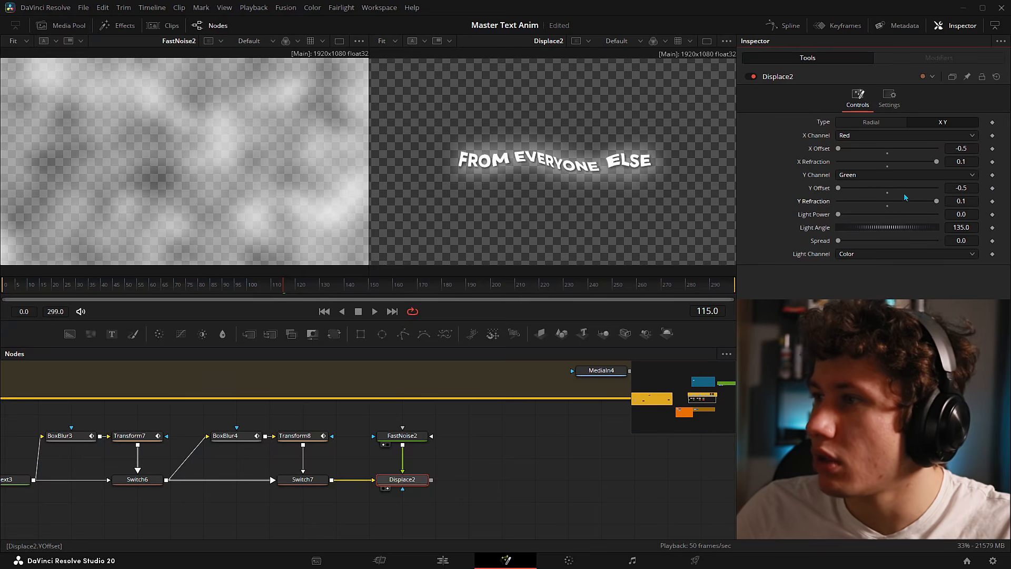
{"action": "left_click", "coordinate": [889, 194]}
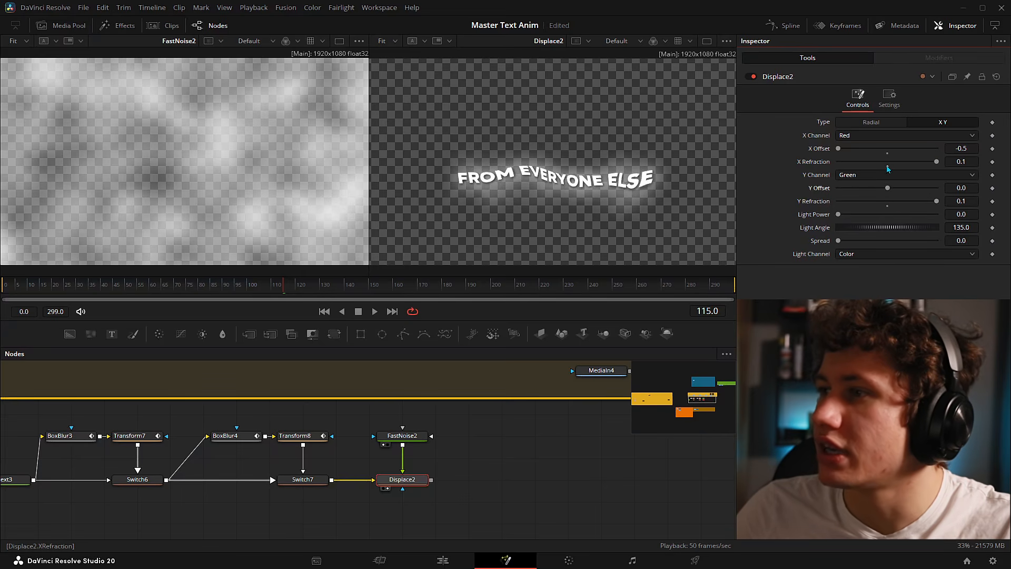
{"action": "left_click", "coordinate": [888, 155]}
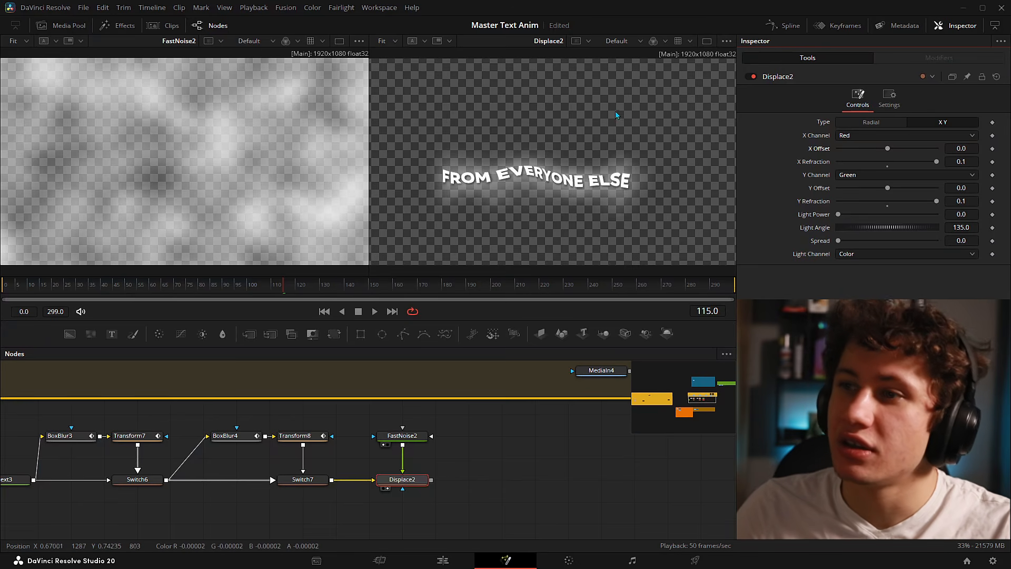
{"action": "key", "text": "ctrl+z"}
{"action": "key", "text": "ctrl+z"}
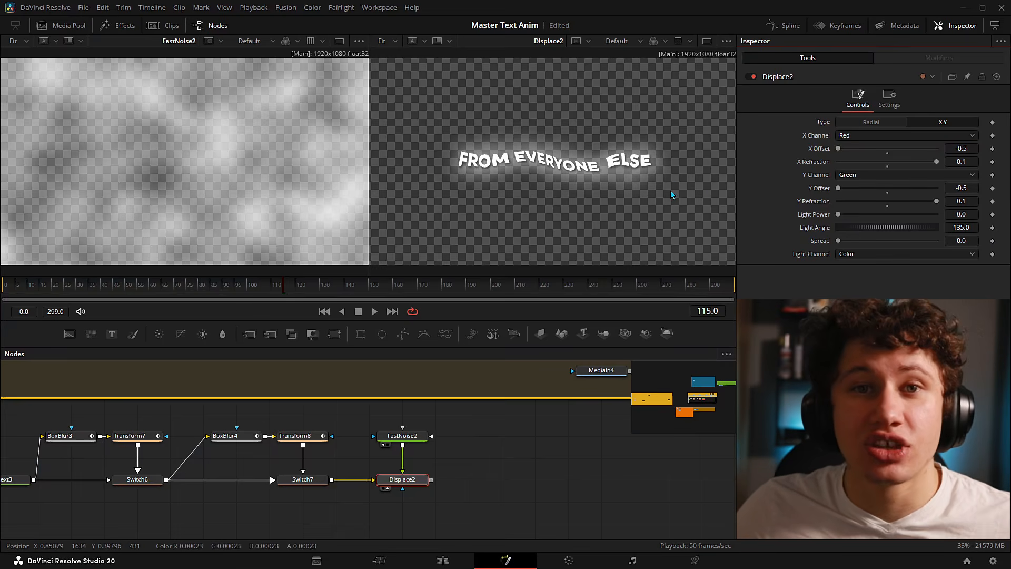
{"action": "key", "text": "ctrl+z"}
{"action": "key", "text": "ctrl+z"}
- Save the project and play back the subtle distortion
{"action": "key", "text": "ctrl+s"}
{"action": "key", "text": "space"}
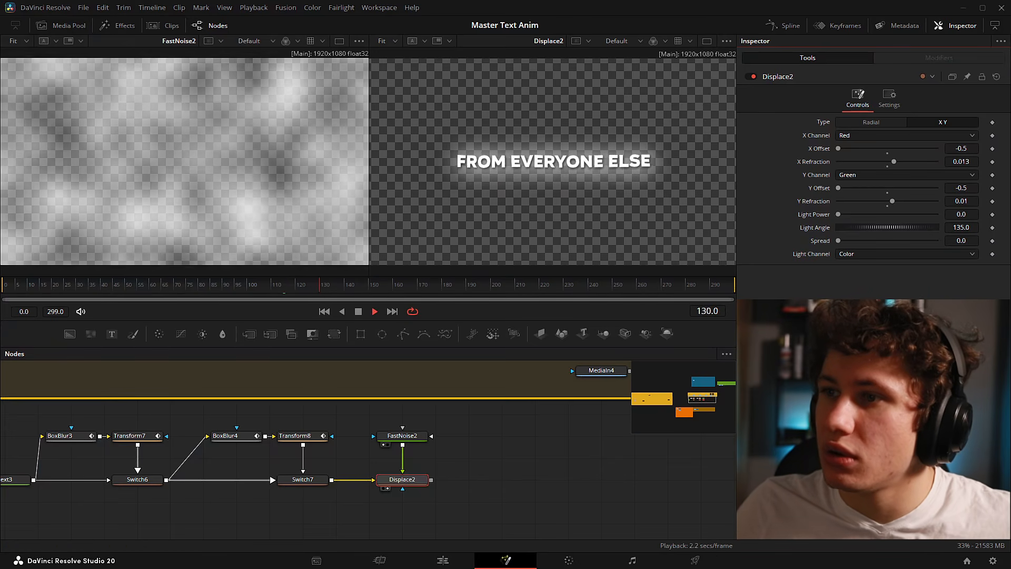
{"action": "key", "text": "space"}
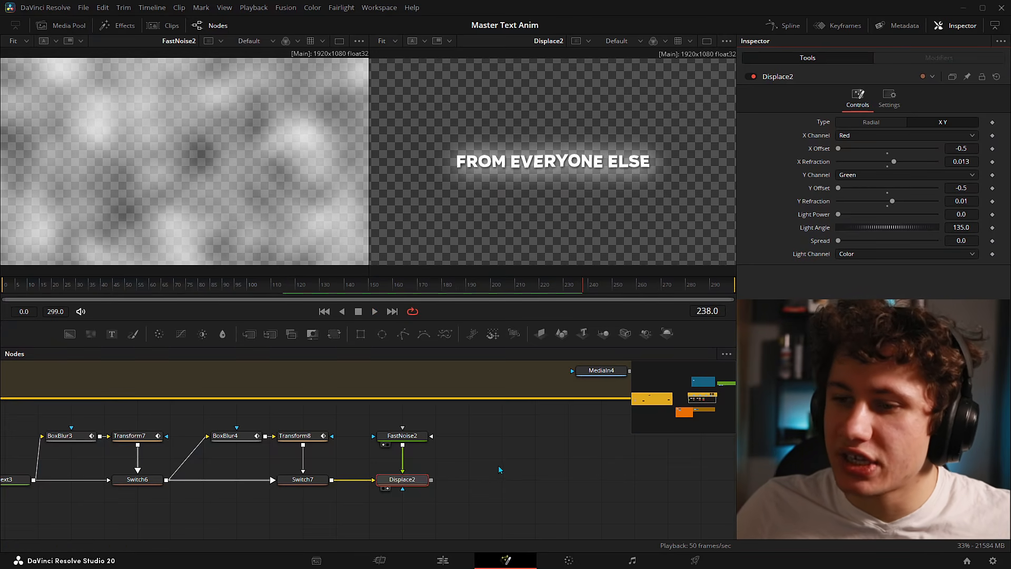
{"action": "left_click", "coordinate": [485, 463]}
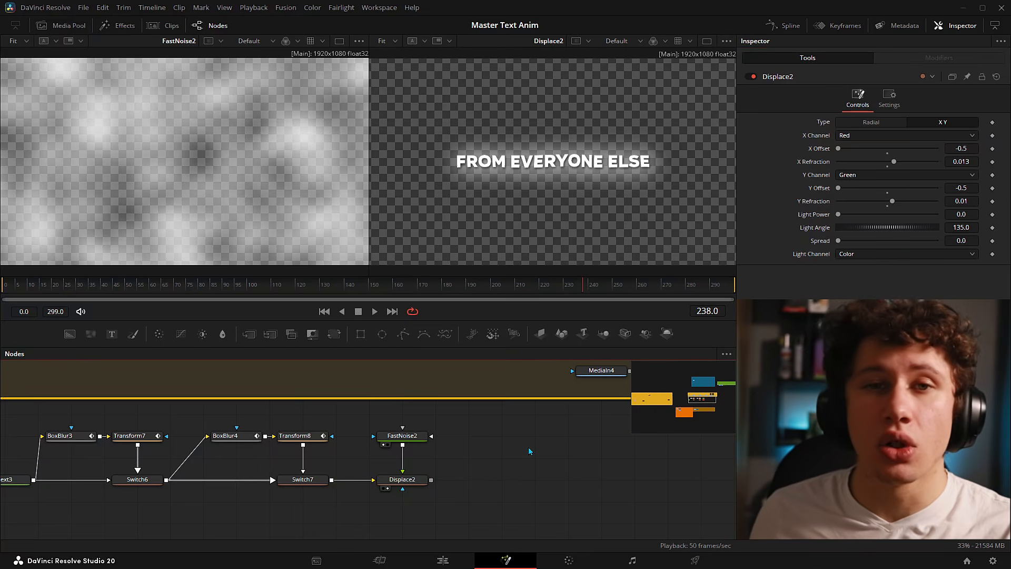
- Add Switch8 and wire Switch7 into its first input and Displace2 into the second
{"action": "left_click_drag", "start_coordinate": [403, 480], "coordinate": [502, 435]}
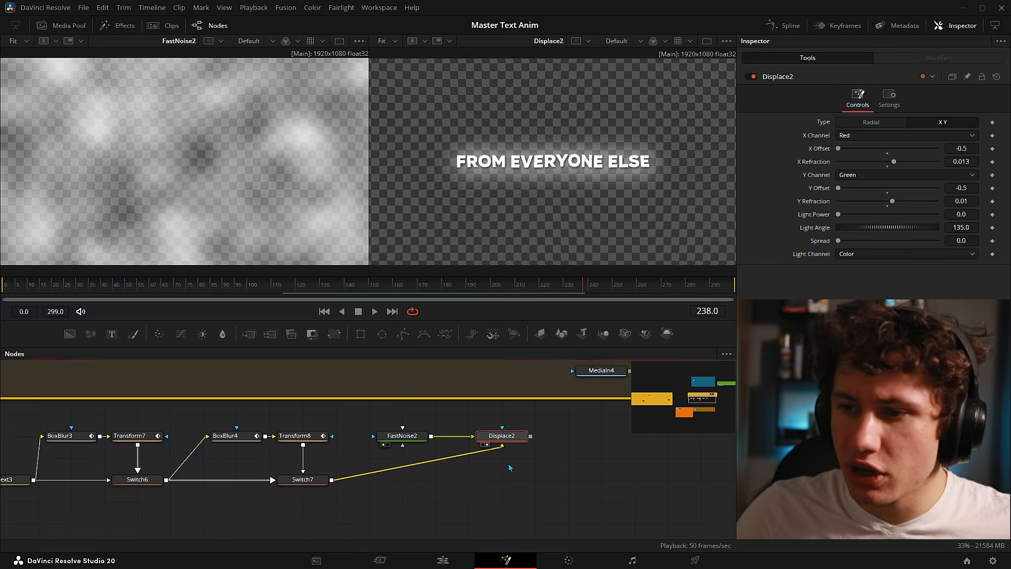
{"action": "key", "text": "shift+space"}
{"action": "type", "text": "switch"}
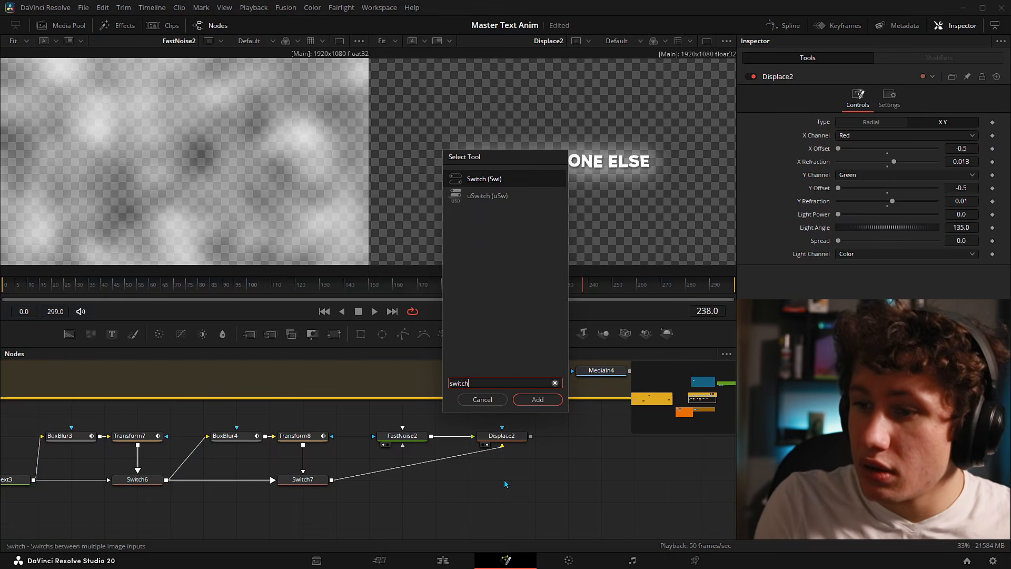
{"action": "key", "text": "Return"}
{"action": "left_click_drag", "start_coordinate": [521, 458], "coordinate": [522, 480]}
{"action": "left_click_drag", "start_coordinate": [332, 480], "coordinate": [477, 489]}
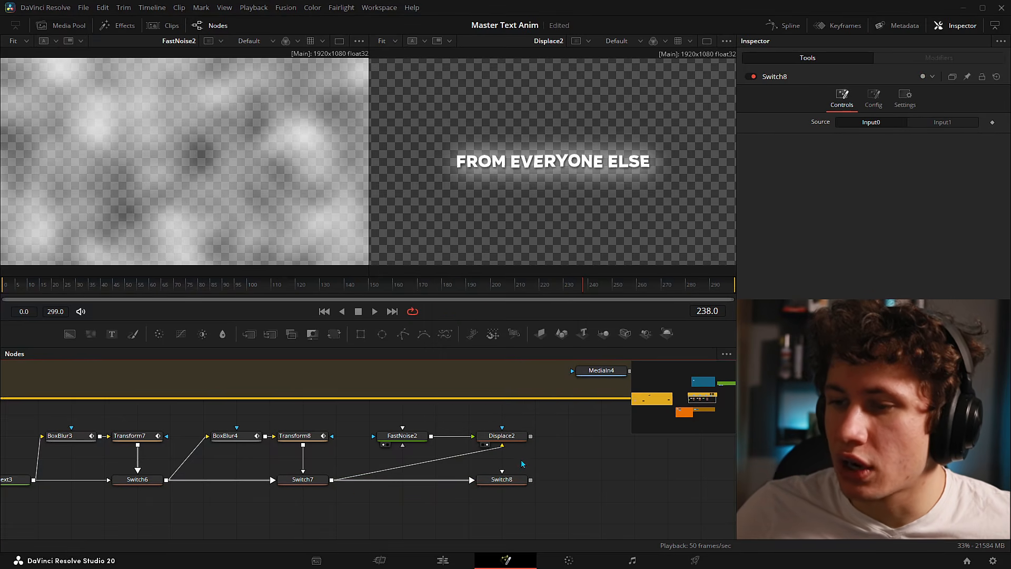
{"action": "left_click_drag", "start_coordinate": [530, 439], "coordinate": [513, 480]}
- Name Switch8's inputs OFF and ON in its Config tab
{"action": "left_click", "coordinate": [513, 481]}
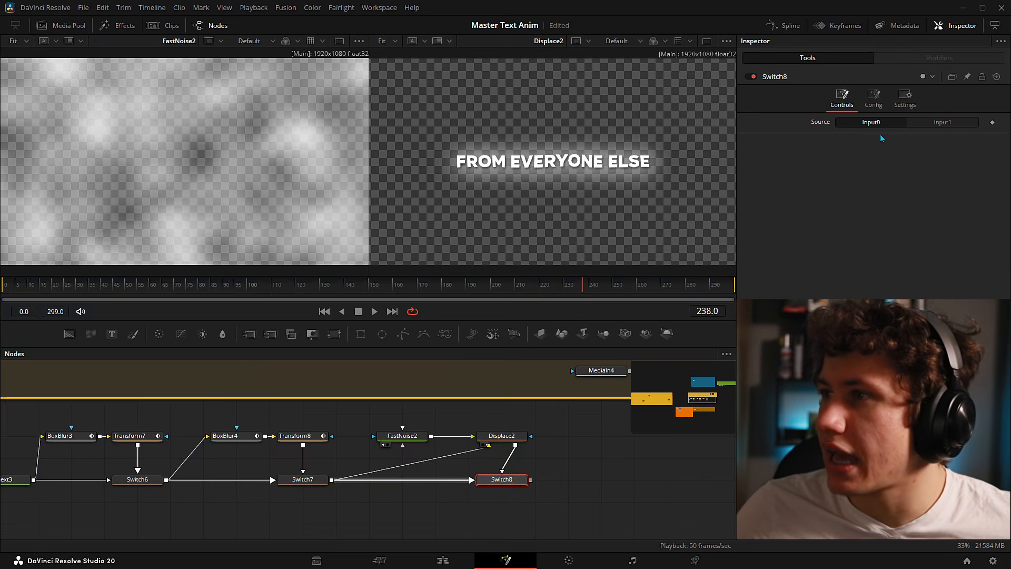
{"action": "left_click", "coordinate": [874, 99]}
{"action": "left_click", "coordinate": [894, 135]}
{"action": "key", "text": "Tab"}
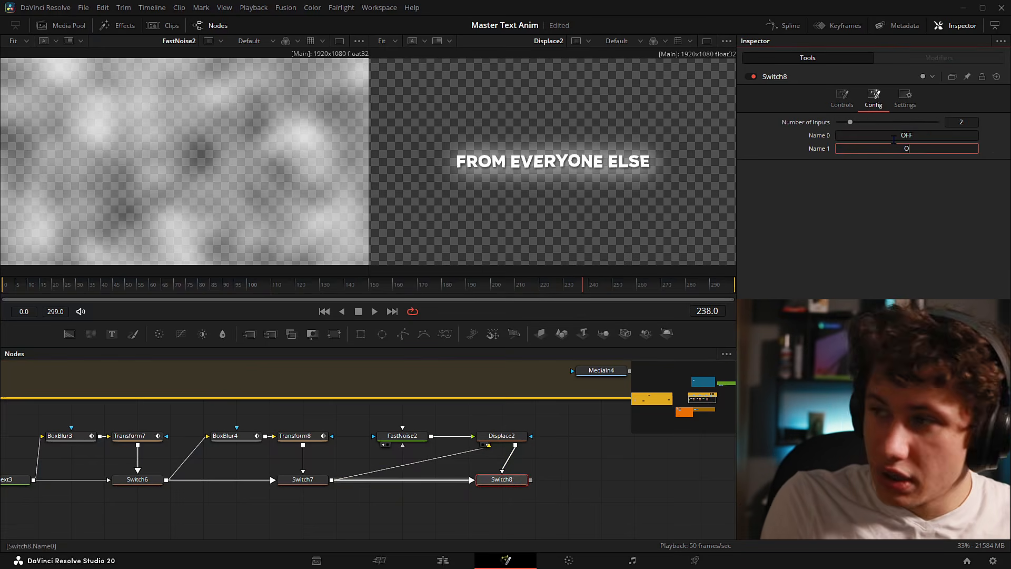
{"action": "key", "text": "Tab"}
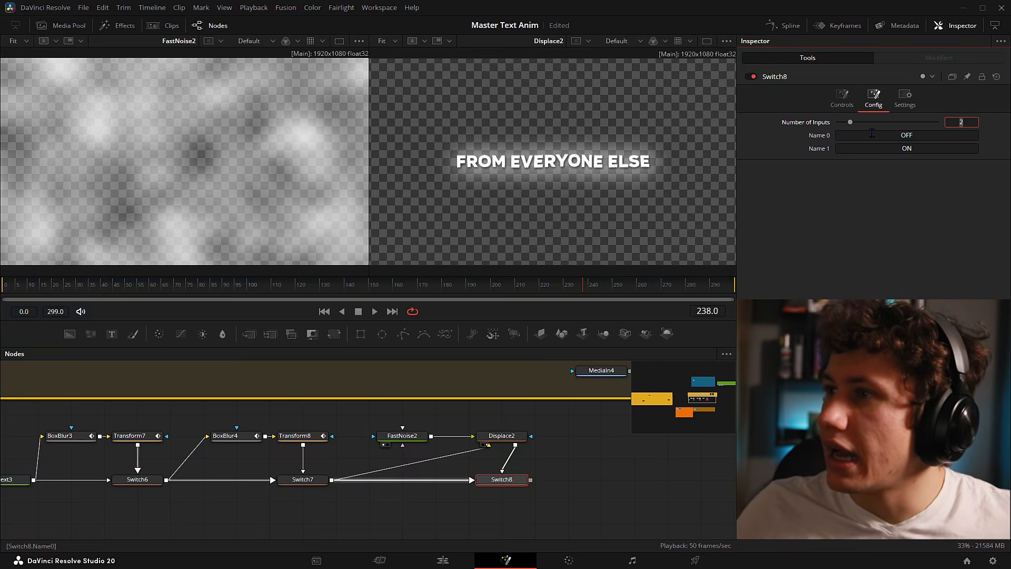
{"action": "left_click", "coordinate": [842, 99]}
- Retitle Switch8's Source control 'Ripple' via Edit Control, fixing the typo
{"action": "right_click", "coordinate": [815, 127]}
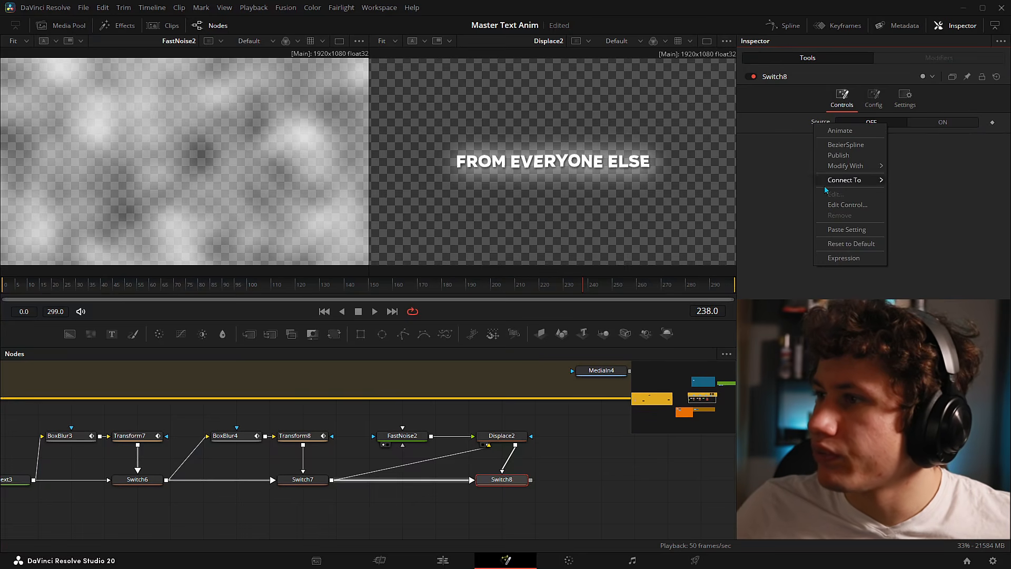
{"action": "left_click", "coordinate": [838, 205]}
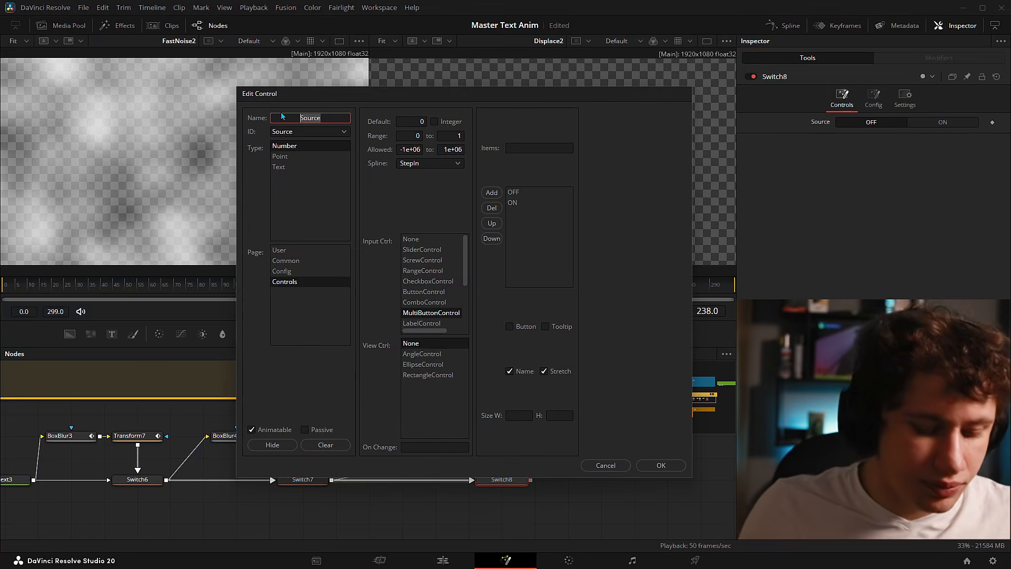
{"action": "type", "text": "Ripplw"}
{"action": "key", "text": "BackSpace"}
{"action": "type", "text": "e"}
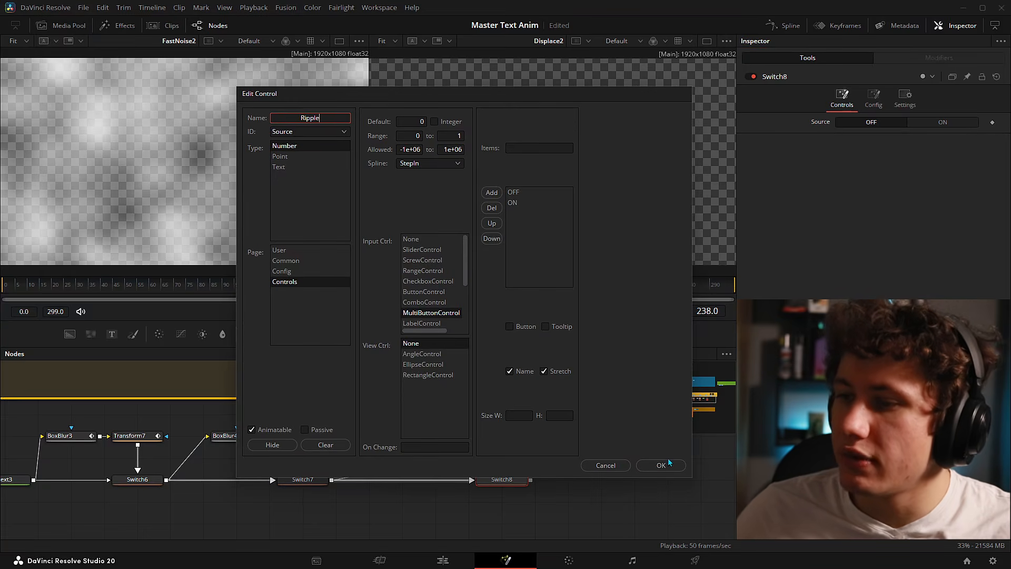
{"action": "left_click", "coordinate": [669, 464]}
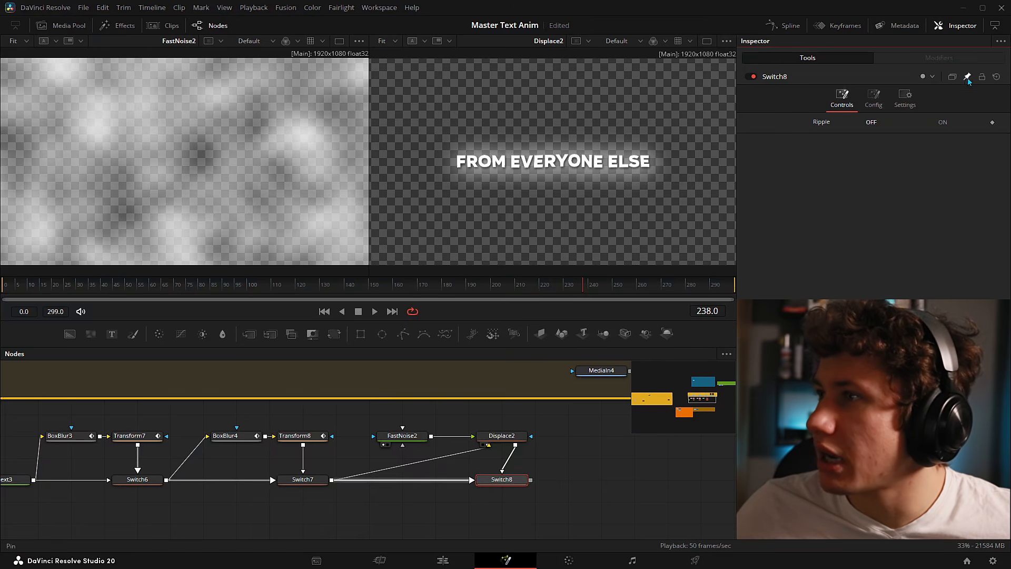
- Pin Switch8, Switch7 and Switch6 in the Inspector
{"action": "left_click", "coordinate": [968, 77]}
{"action": "left_click", "coordinate": [303, 480]}
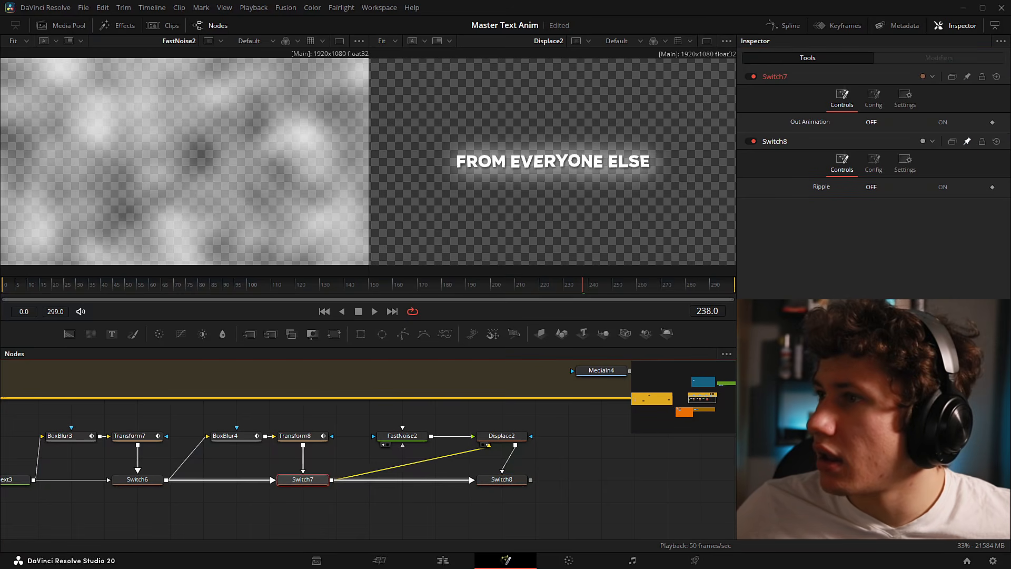
{"action": "left_click", "coordinate": [967, 77]}
{"action": "left_click", "coordinate": [138, 480]}
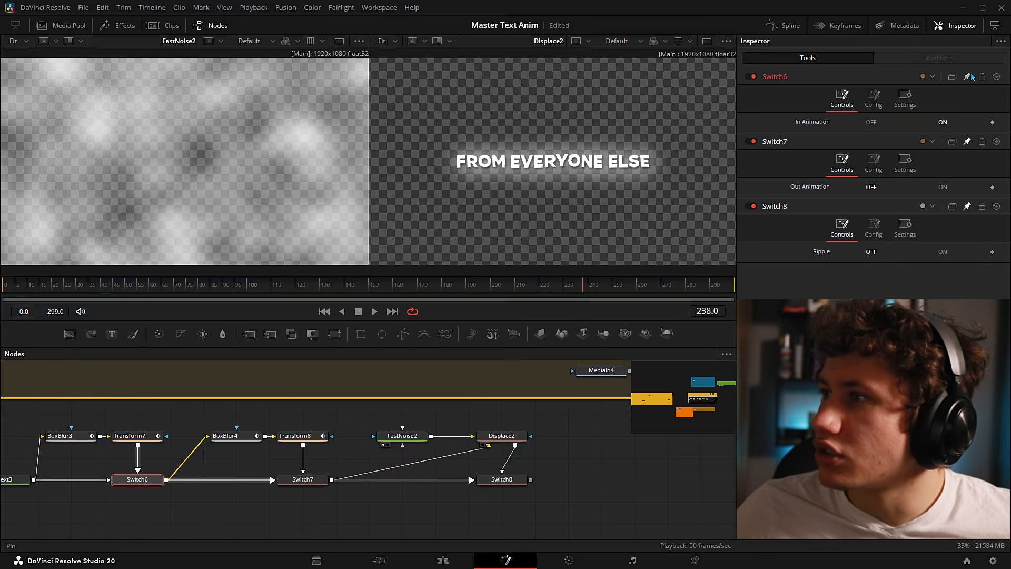
{"action": "left_click", "coordinate": [968, 77]}
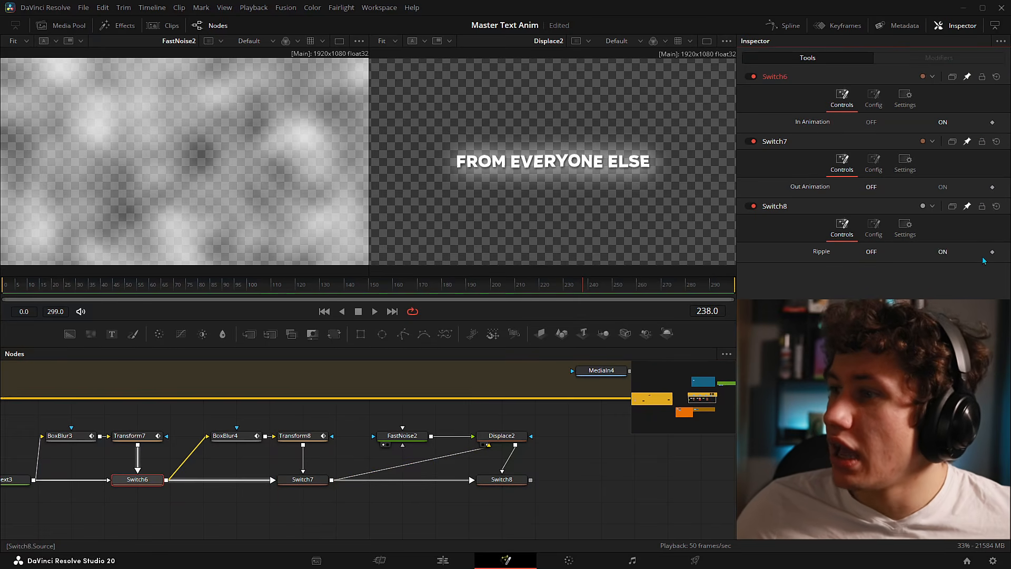
- Show Switch8 in a single viewer, play from frame 0, and set Ripple to ON
{"action": "left_click_drag", "start_coordinate": [502, 479], "coordinate": [530, 207]}
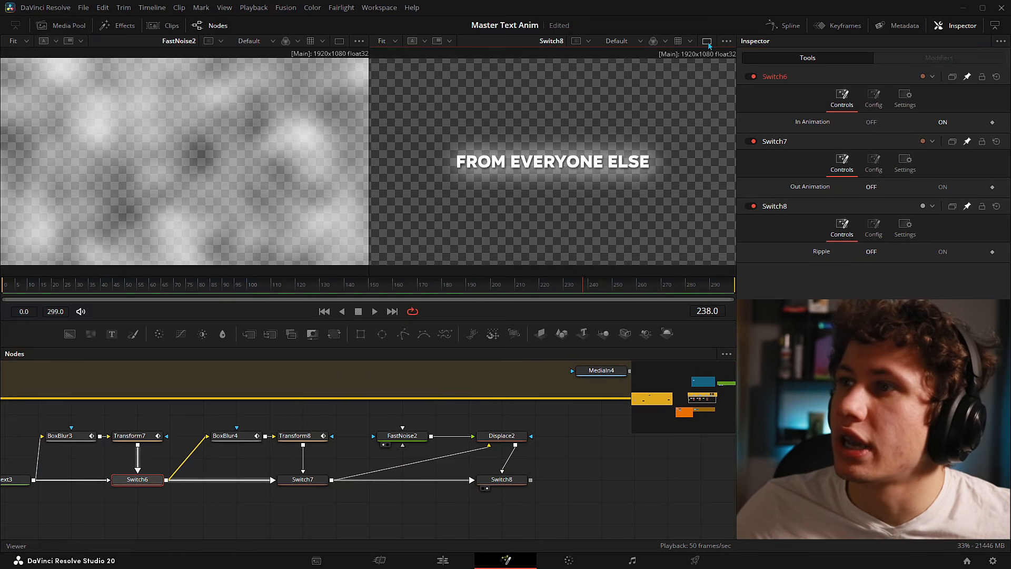
{"action": "left_click", "coordinate": [708, 43]}
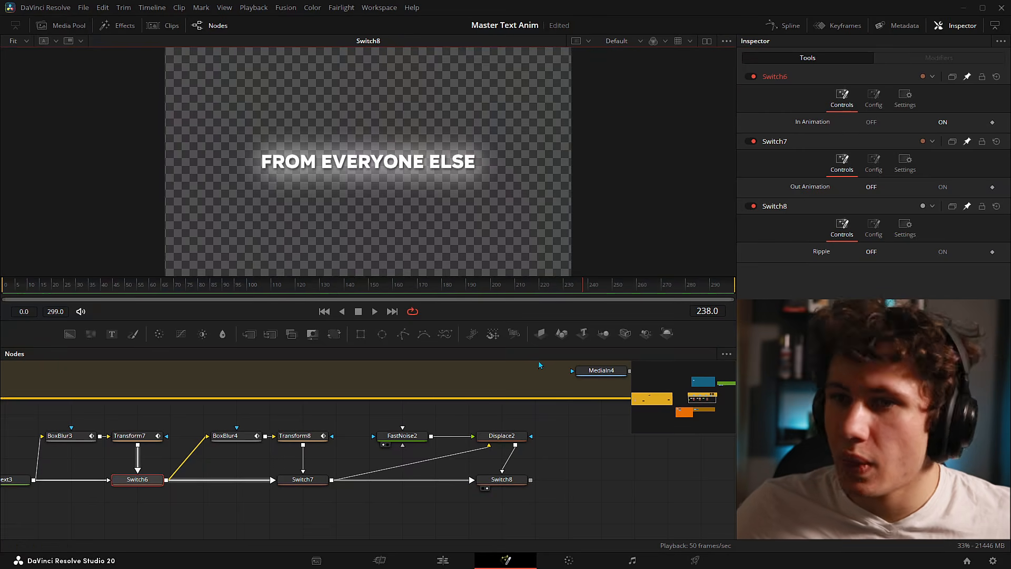
{"action": "left_click", "coordinate": [5, 289]}
{"action": "key", "text": "space"}
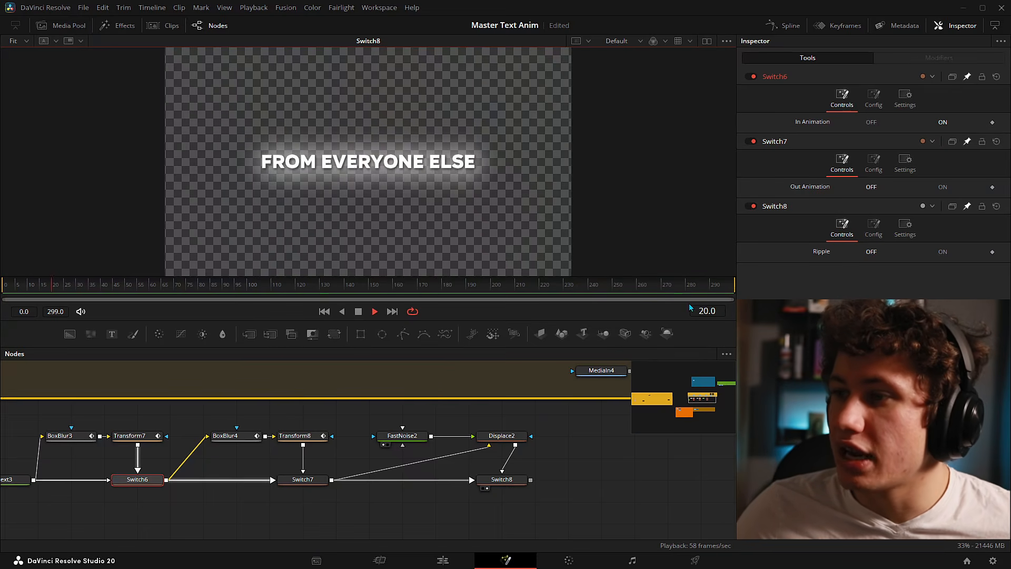
{"action": "left_click", "coordinate": [931, 254]}
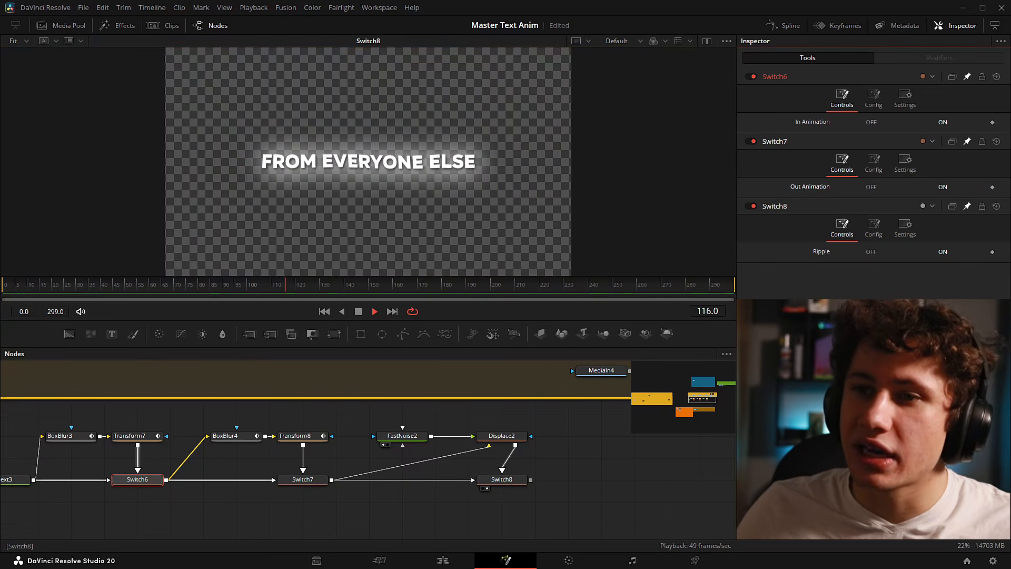
{"action": "left_click", "coordinate": [3, 287]}
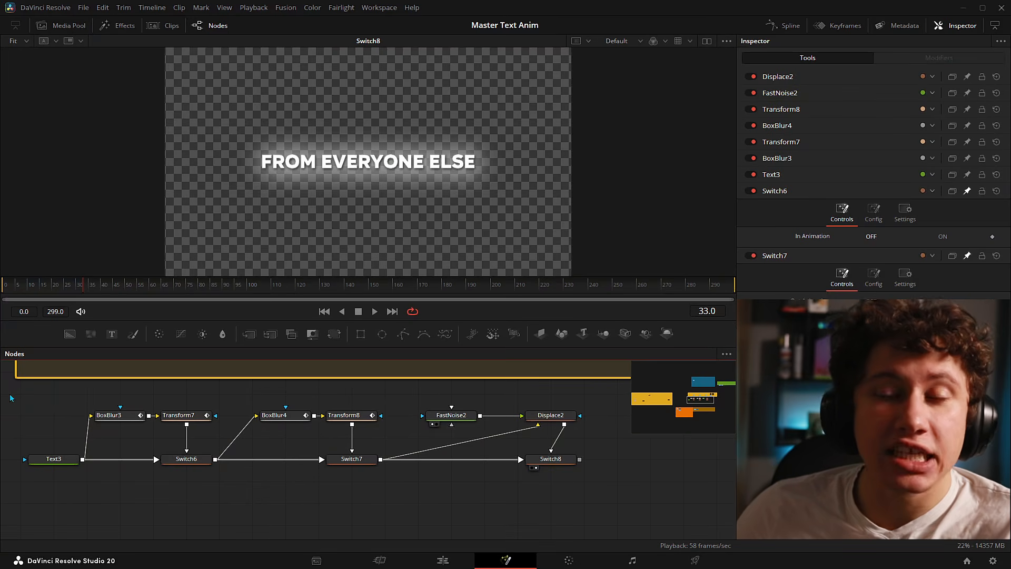
{"action": "left_click_drag", "start_coordinate": [10, 397], "coordinate": [635, 501]}
{"action": "left_click", "coordinate": [634, 501]}
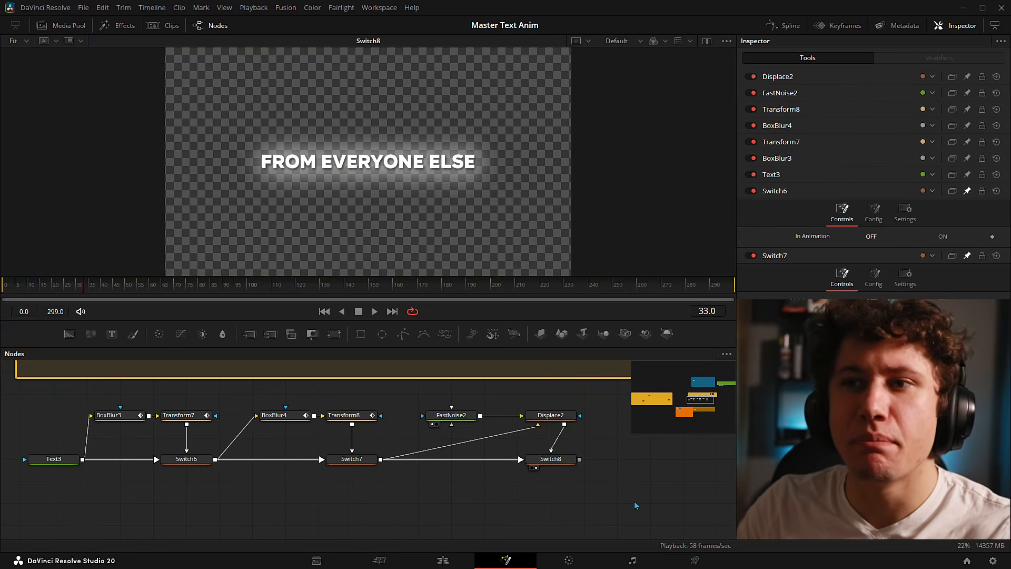
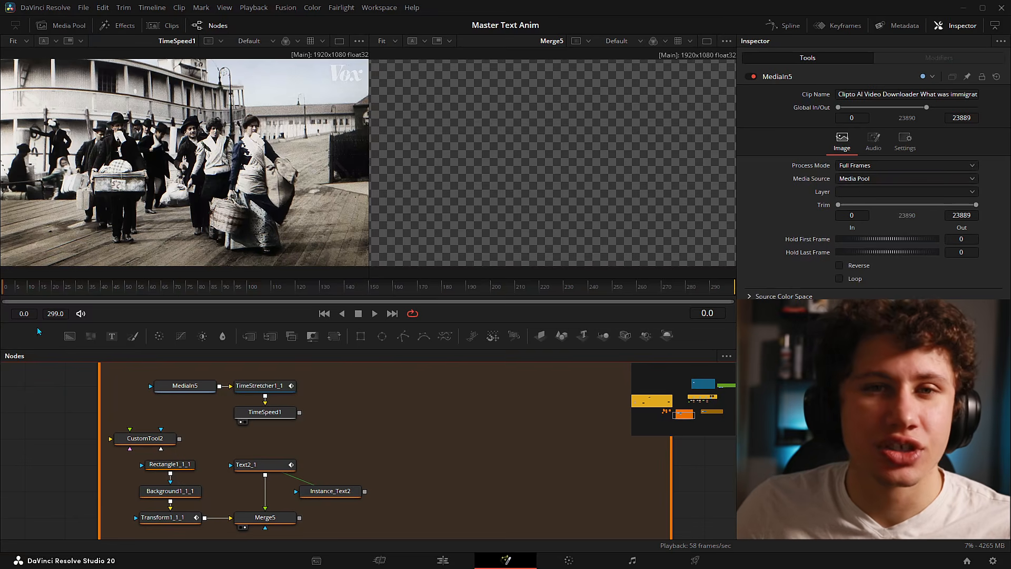
- Scrub and play the yellow 1882-1924 title wipe-on, inspecting CustomTool2's settings
{"action": "left_click", "coordinate": [10, 290]}
{"action": "mouse_move", "coordinate": [10, 291]}
{"action": "left_mouse_down"}
{"action": "mouse_move", "coordinate": [62, 307]}
{"action": "mouse_move", "coordinate": [3, 295]}
{"action": "left_mouse_up"}
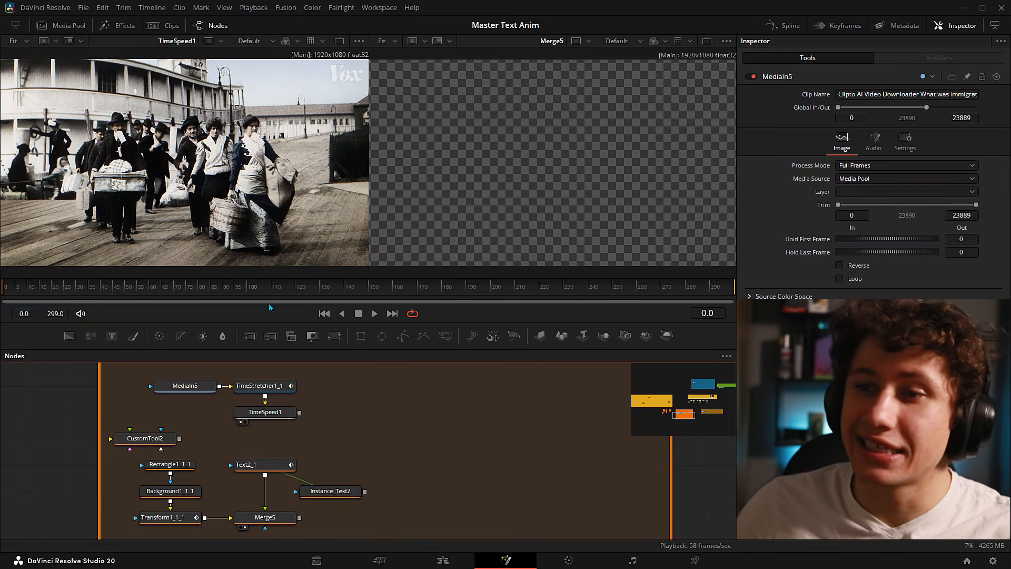
{"action": "left_click", "coordinate": [373, 315]}
{"action": "left_click", "coordinate": [360, 313]}
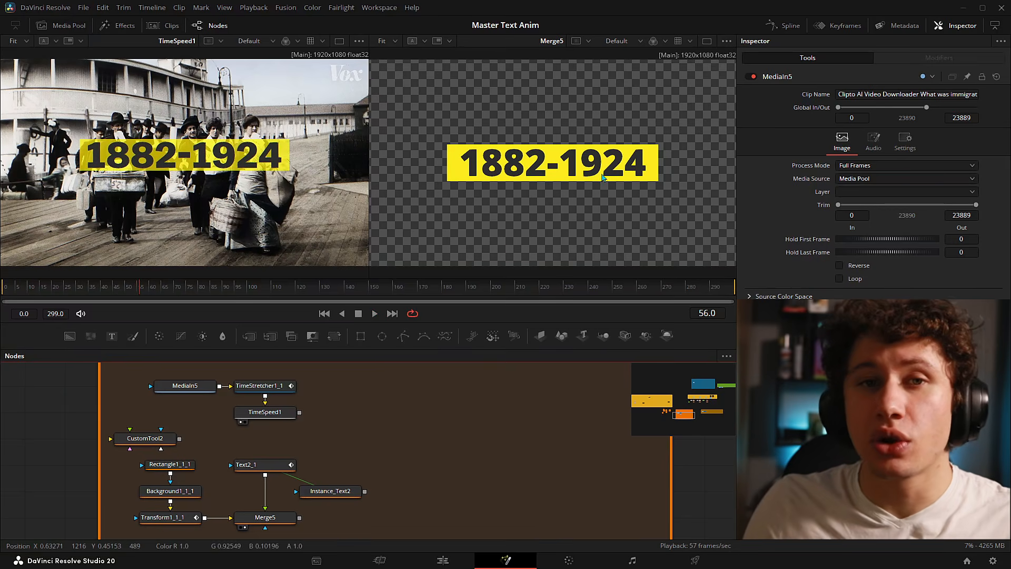
{"action": "left_click", "coordinate": [149, 439]}
{"action": "left_click_drag", "start_coordinate": [37, 288], "coordinate": [17, 299]}
{"action": "mouse_move", "coordinate": [956, 136]}
{"action": "left_mouse_down"}
{"action": "mouse_move", "coordinate": [995, 135]}
{"action": "mouse_move", "coordinate": [967, 122]}
{"action": "left_mouse_up"}
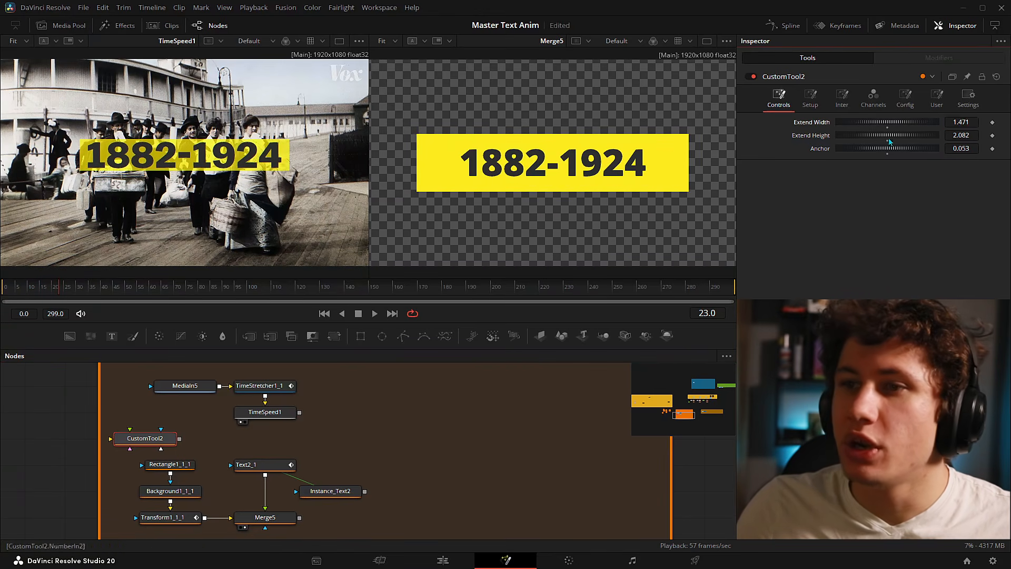
{"action": "left_click_drag", "start_coordinate": [77, 289], "coordinate": [41, 289]}
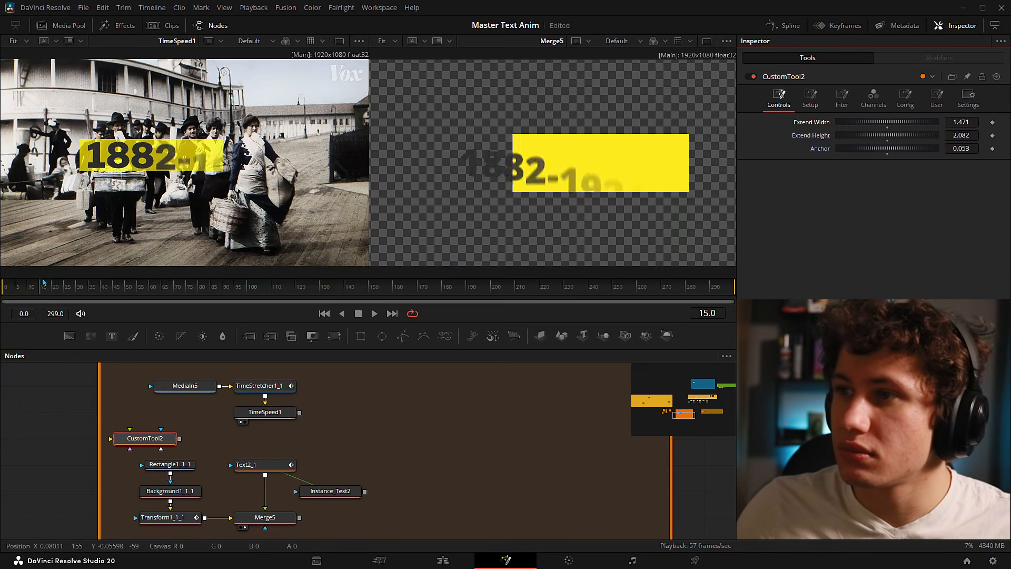
{"action": "left_click_drag", "start_coordinate": [41, 289], "coordinate": [69, 289]}
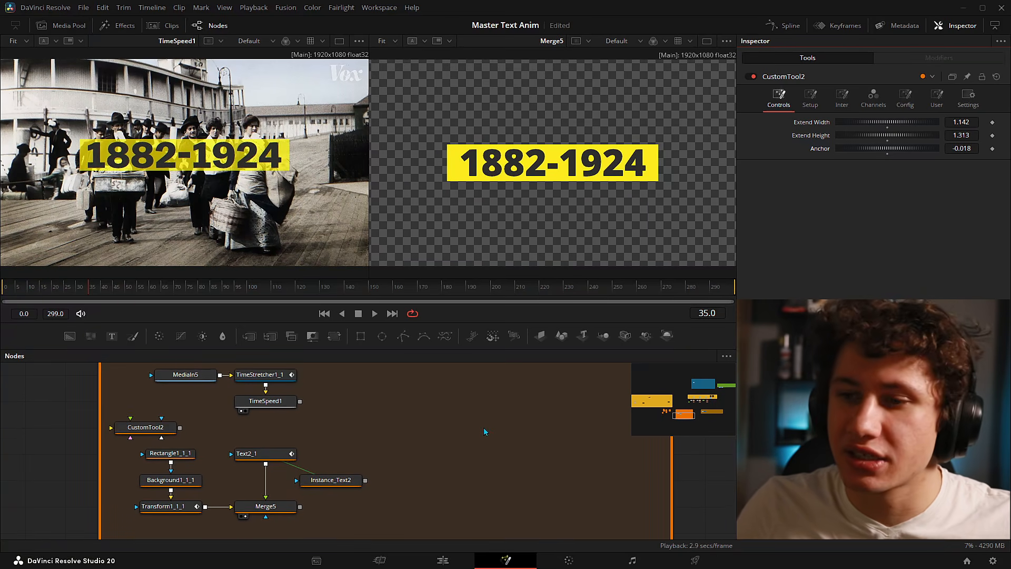
- Add a Rectangle mask node to the comp from the tool search
{"action": "key", "text": "shift+space"}
{"action": "type", "text": "rectangle"}
{"action": "key", "text": "Return"}
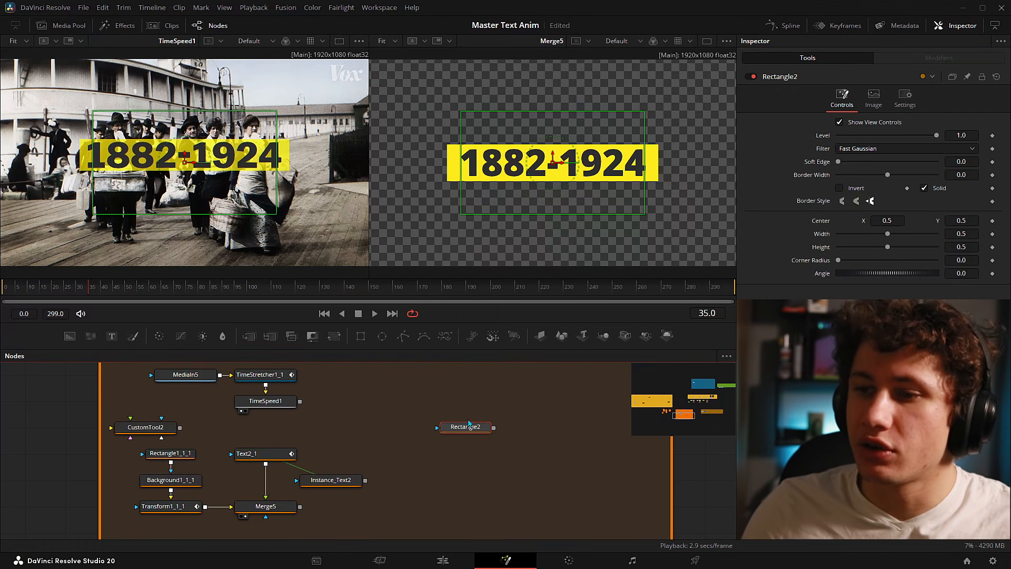
- View Rectangle2 and drag it into a thin wide bar, width 0.5746 and height 0.1582
{"action": "left_click_drag", "start_coordinate": [468, 425], "coordinate": [498, 258]}
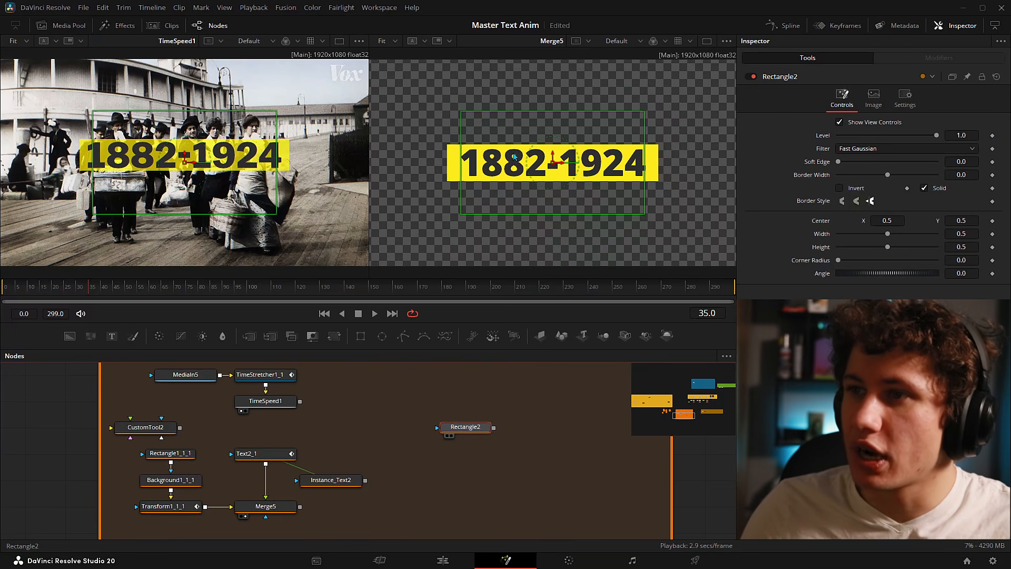
{"action": "left_click_drag", "start_coordinate": [518, 134], "coordinate": [524, 123]}
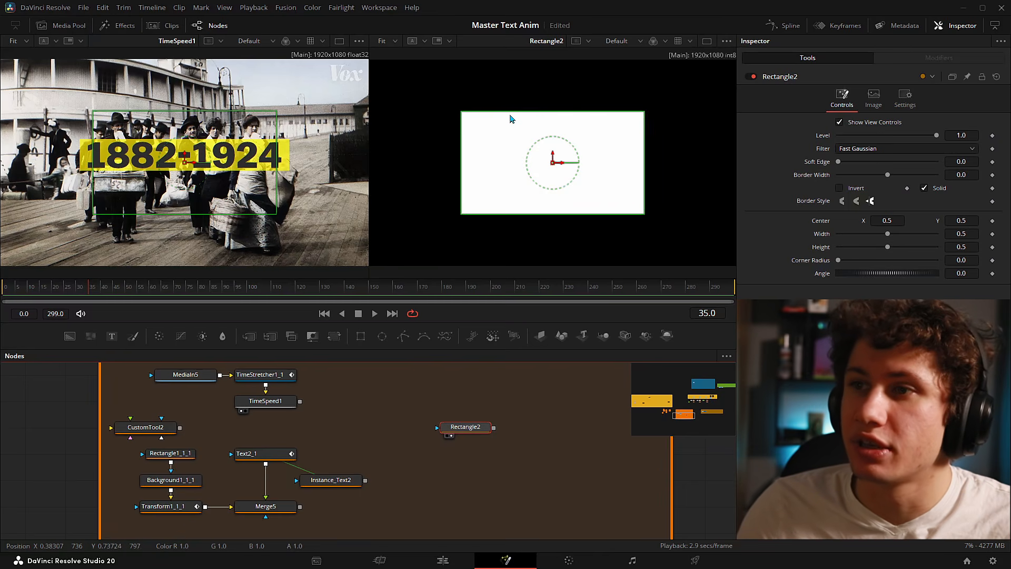
{"action": "left_click_drag", "start_coordinate": [515, 112], "coordinate": [554, 155]}
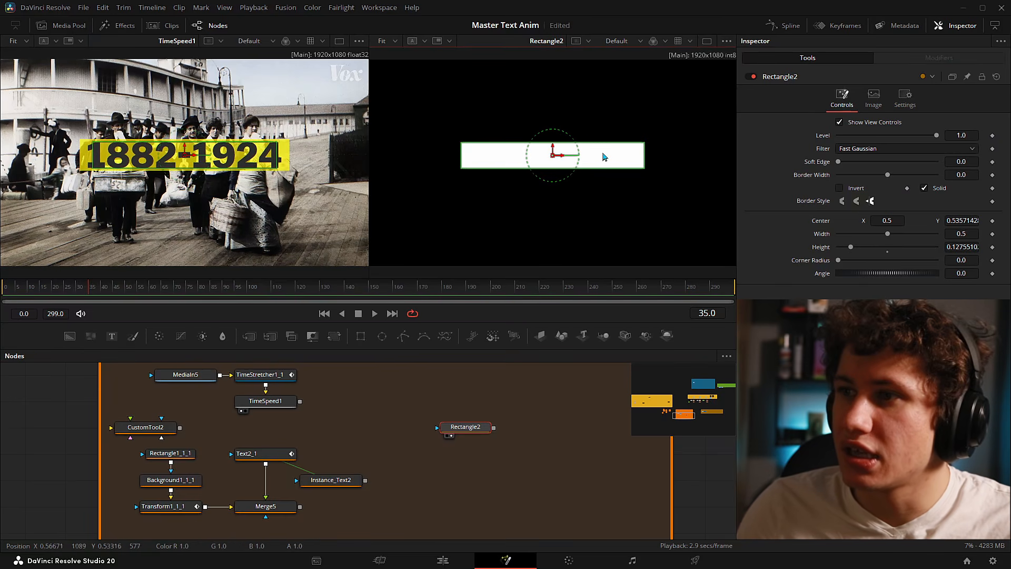
{"action": "mouse_move", "coordinate": [643, 160]}
{"action": "left_mouse_down"}
{"action": "mouse_move", "coordinate": [657, 161]}
{"action": "mouse_move", "coordinate": [621, 174]}
{"action": "mouse_move", "coordinate": [657, 161]}
{"action": "left_mouse_up"}
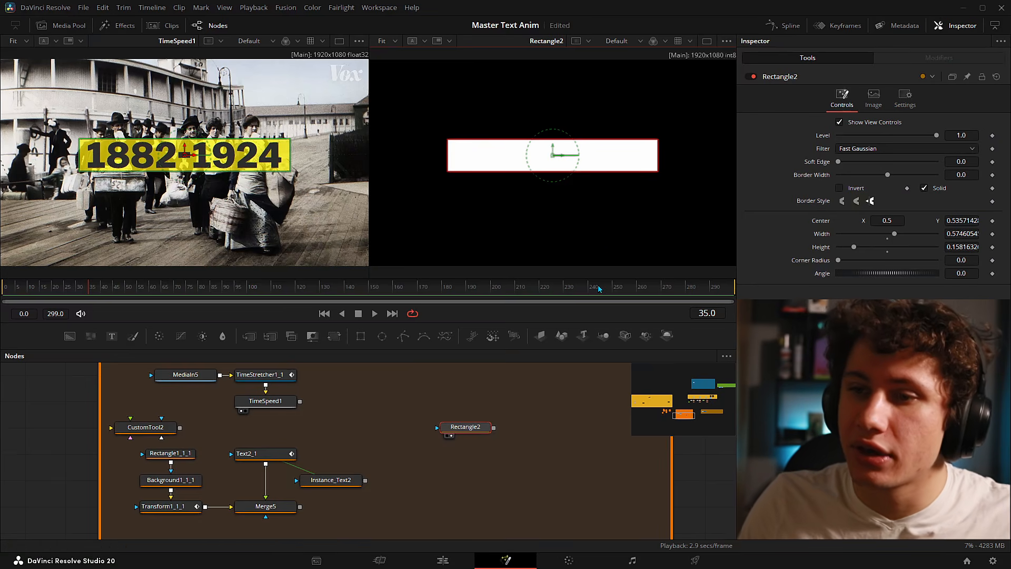
- Deselect the rectangle and start a tool search for a Background generator
{"action": "left_click", "coordinate": [473, 455]}
{"action": "key", "text": "shift+space"}
{"action": "type", "text": "rectangle"}
{"action": "key", "text": "ctrl+a"}
- Add a Background2 node masked by Rectangle2 and colour it cyan (#55ffff)
{"action": "type", "text": "bg"}
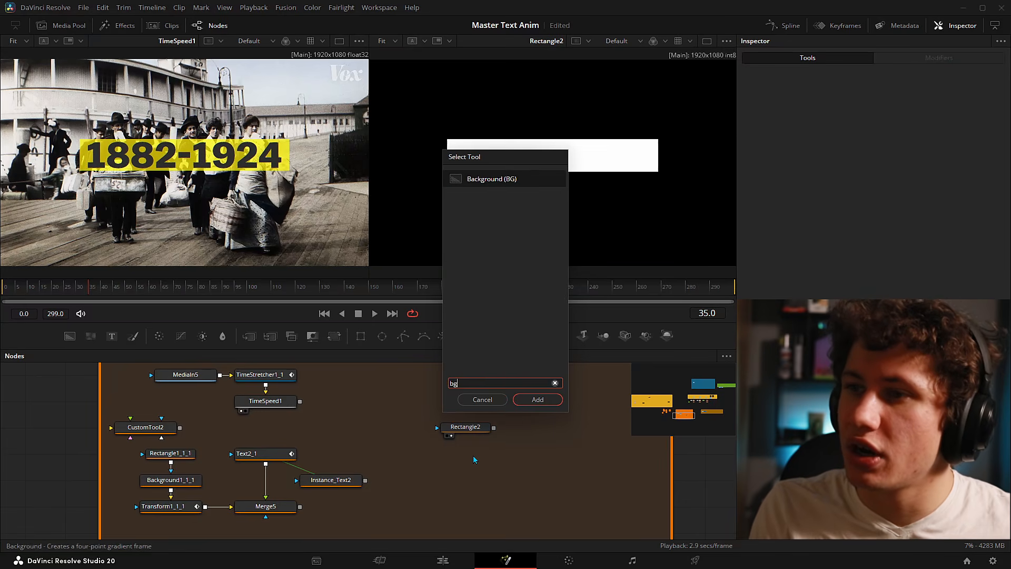
{"action": "key", "text": "Return"}
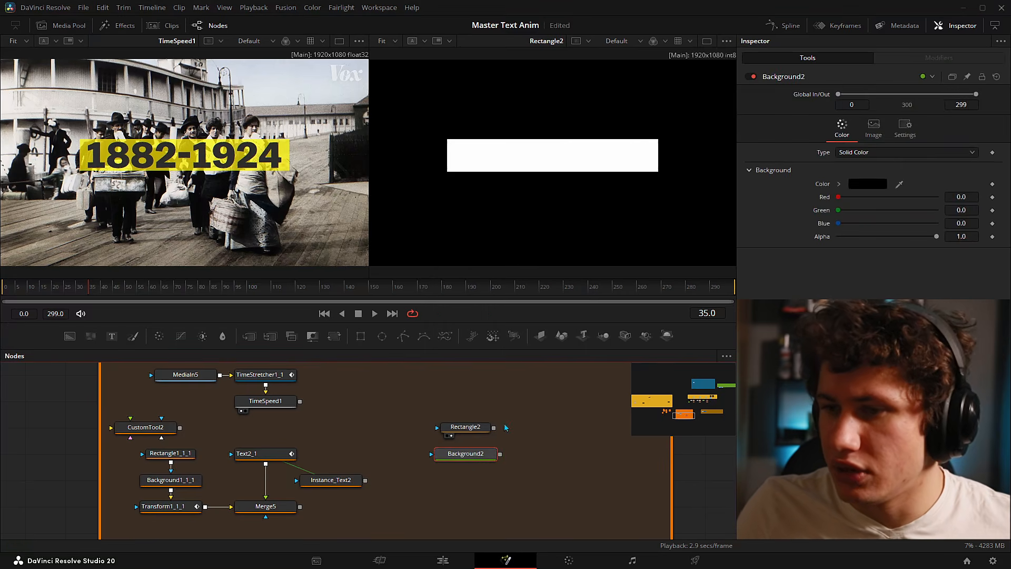
{"action": "left_click_drag", "start_coordinate": [494, 427], "coordinate": [471, 459]}
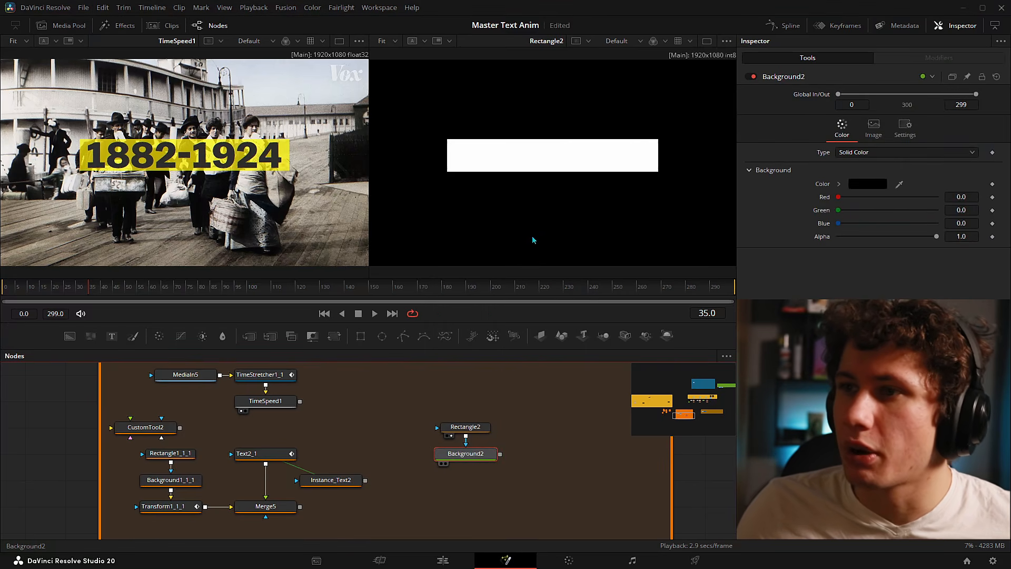
{"action": "key", "text": "2"}
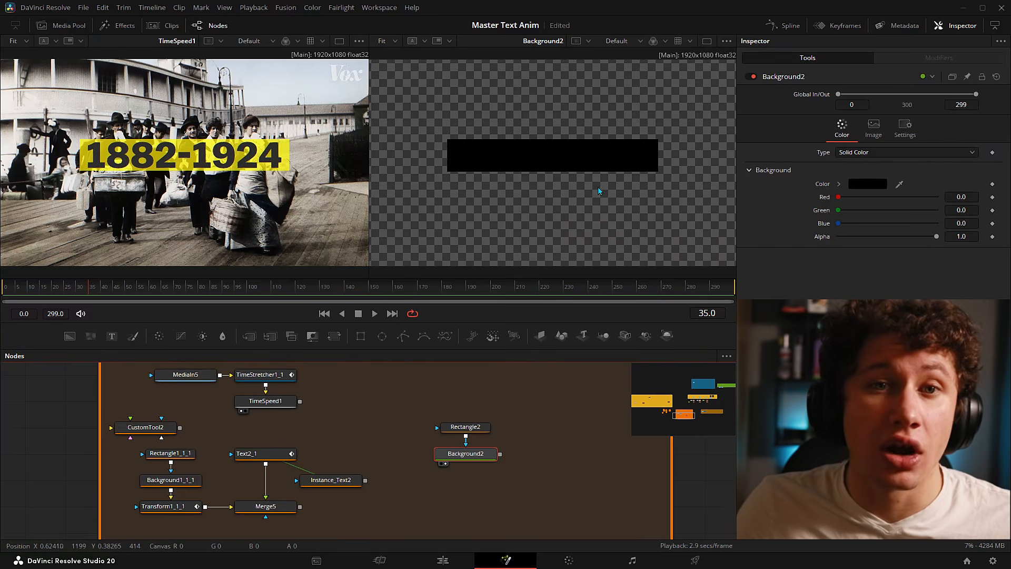
{"action": "left_click", "coordinate": [874, 180]}
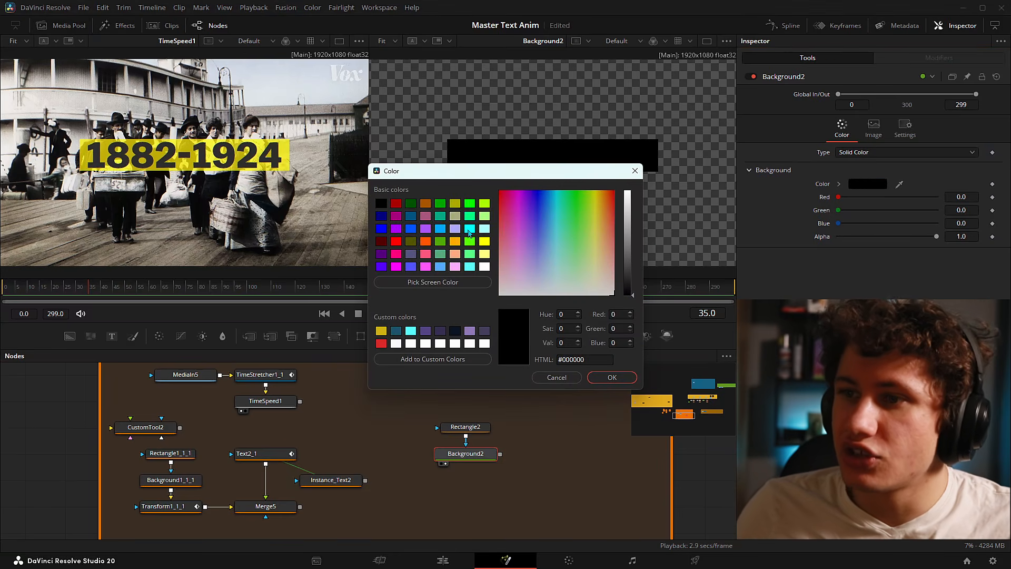
{"action": "left_click", "coordinate": [470, 267]}
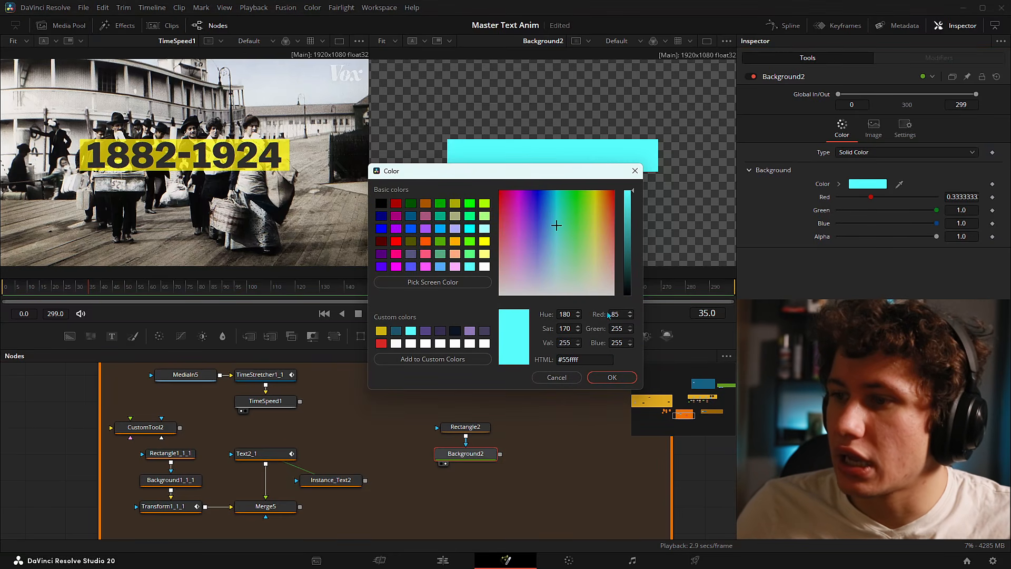
{"action": "left_click", "coordinate": [601, 377]}
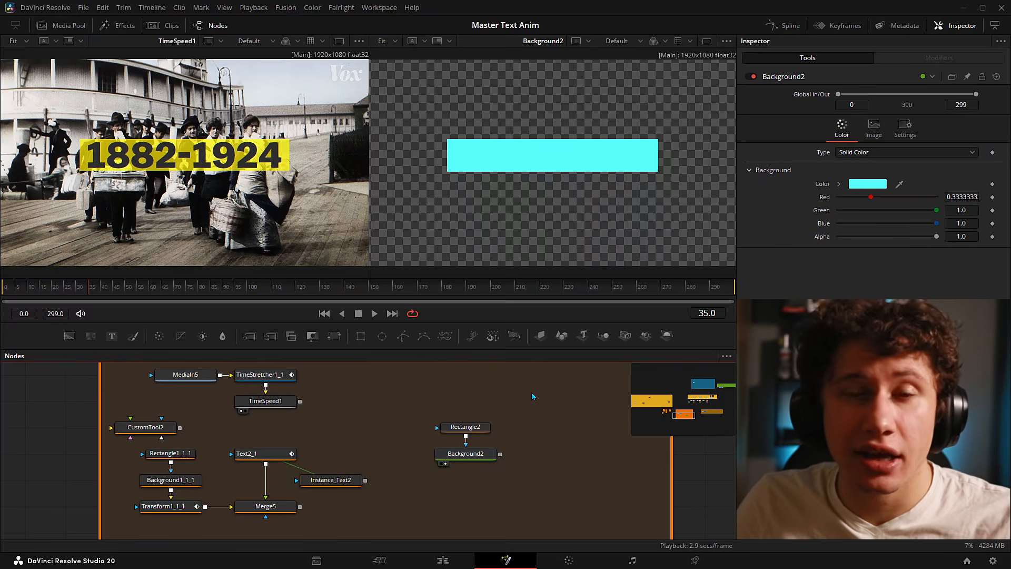
{"action": "key", "text": "shift+space"}
- Add Transform9 after Background2, disable Use Size and Aspect, and squeeze the bar's X size
{"action": "type", "text": "bg"}
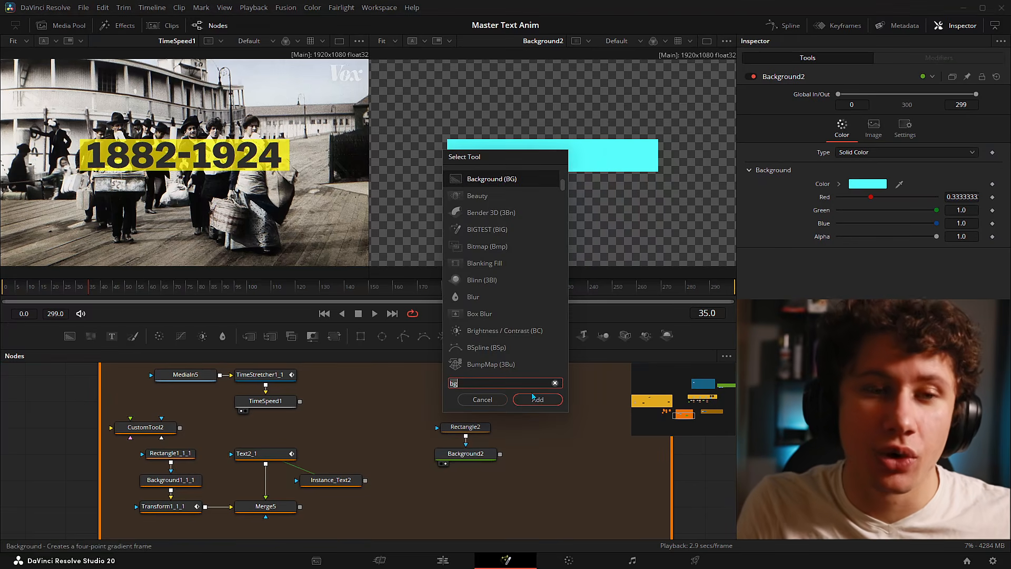
{"action": "left_click", "coordinate": [533, 397]}
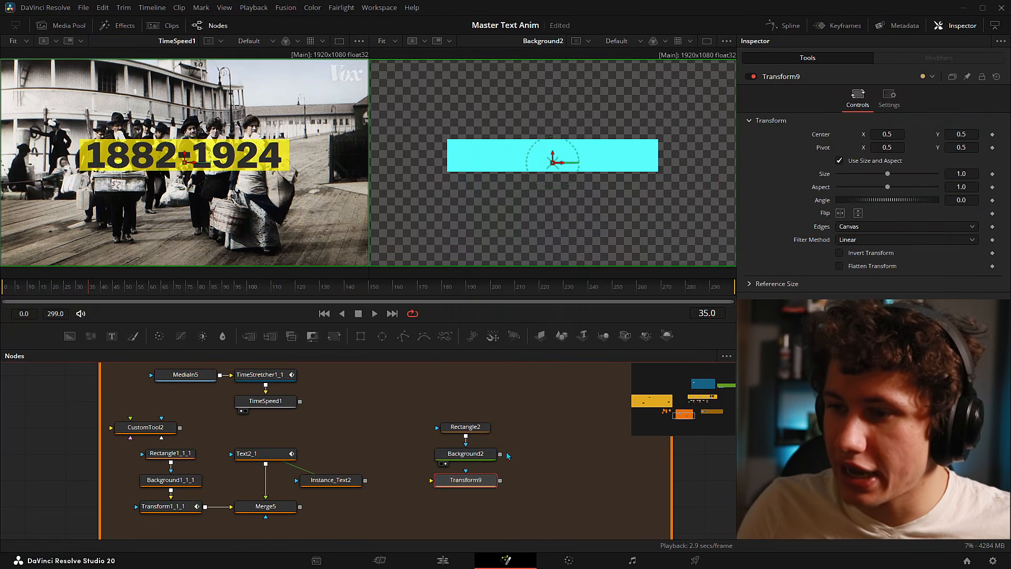
{"action": "left_click_drag", "start_coordinate": [500, 458], "coordinate": [484, 482]}
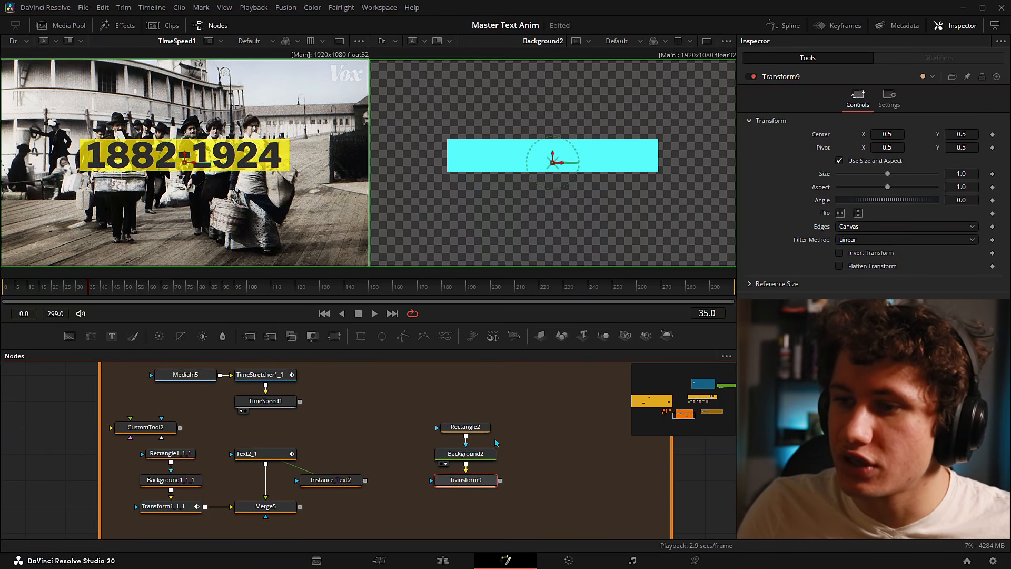
{"action": "left_click", "coordinate": [483, 431]}
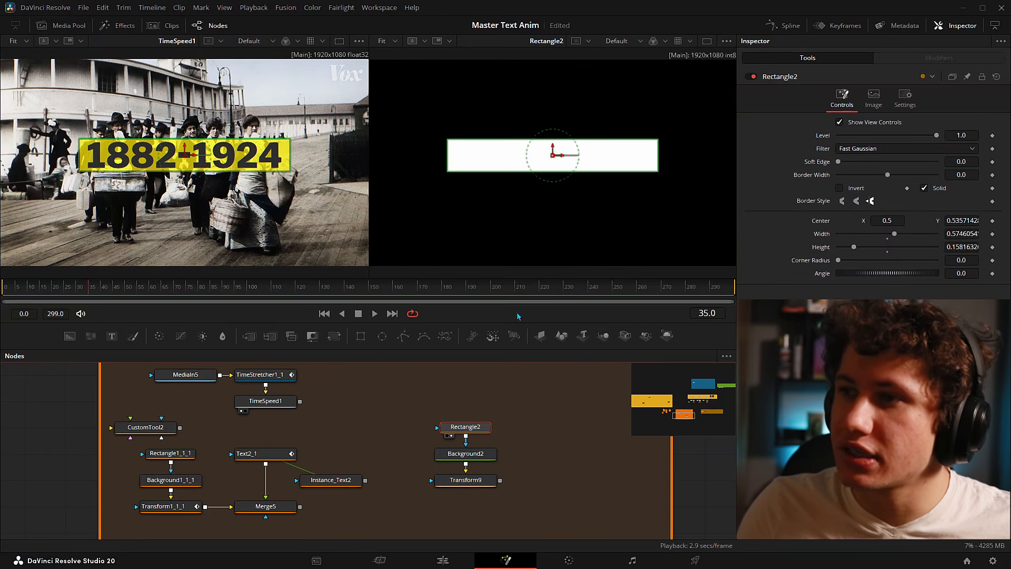
{"action": "left_click", "coordinate": [521, 219]}
{"action": "left_click", "coordinate": [446, 490]}
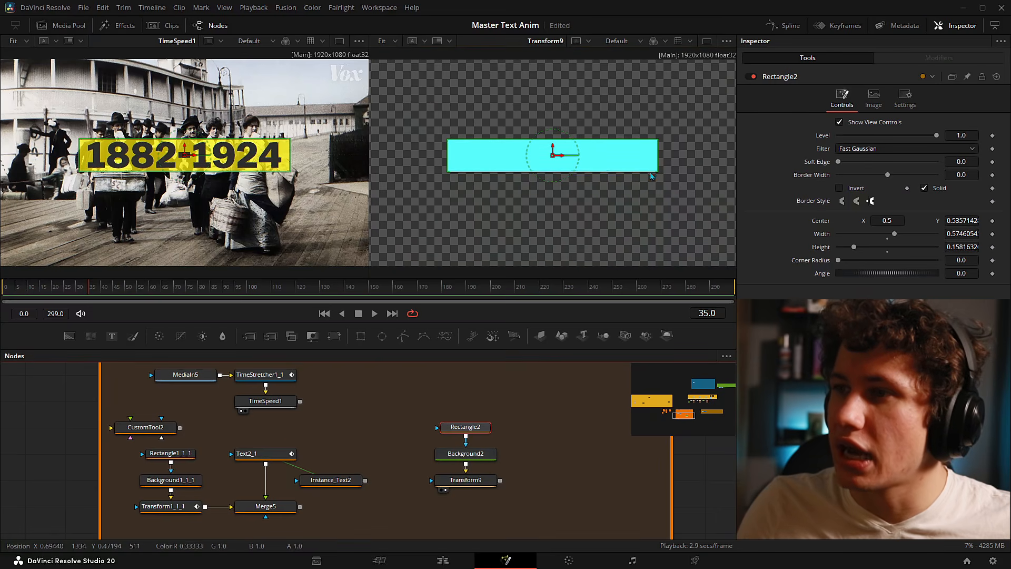
{"action": "left_click", "coordinate": [476, 482]}
{"action": "mouse_move", "coordinate": [883, 135]}
{"action": "left_mouse_down"}
{"action": "mouse_move", "coordinate": [896, 135]}
{"action": "mouse_move", "coordinate": [878, 135]}
{"action": "left_mouse_up"}
{"action": "left_click_drag", "start_coordinate": [888, 174], "coordinate": [876, 175]}
{"action": "key", "text": "ctrl+z"}
{"action": "key", "text": "ctrl+z"}
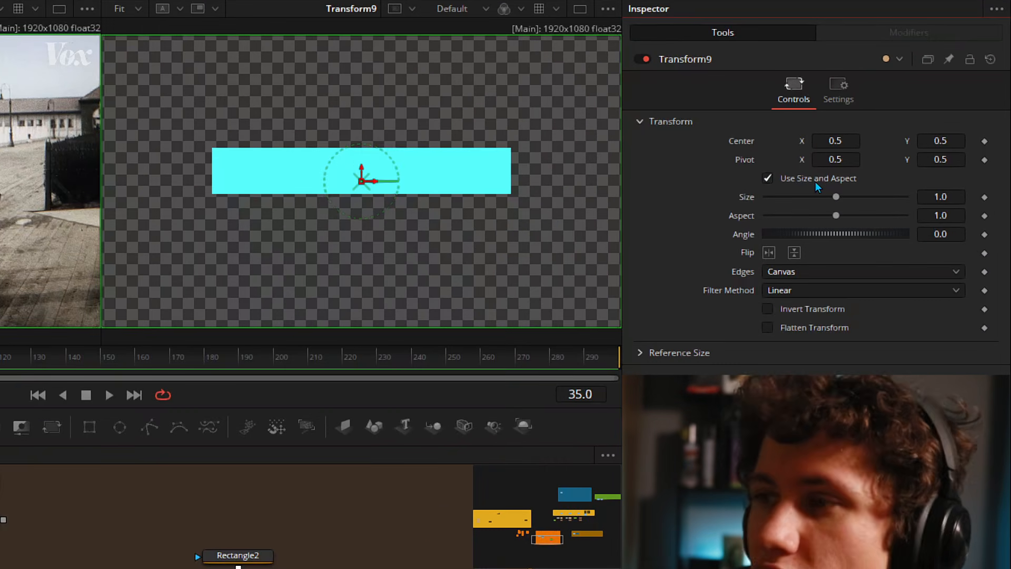
{"action": "left_click", "coordinate": [769, 178]}
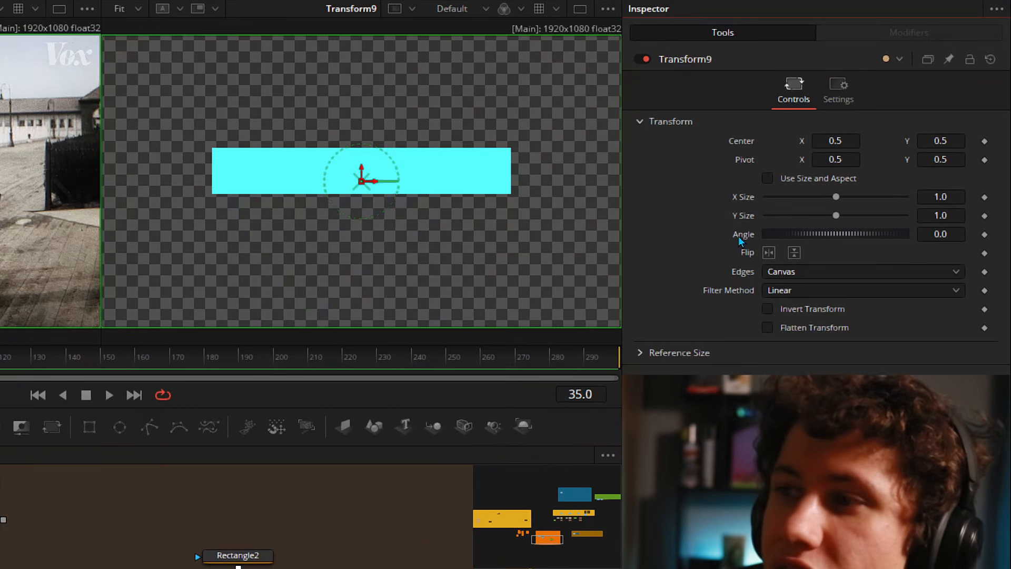
{"action": "mouse_move", "coordinate": [834, 197]}
{"action": "left_mouse_down"}
{"action": "mouse_move", "coordinate": [772, 197]}
{"action": "mouse_move", "coordinate": [833, 206]}
{"action": "mouse_move", "coordinate": [778, 227]}
{"action": "mouse_move", "coordinate": [846, 198]}
{"action": "left_mouse_up"}
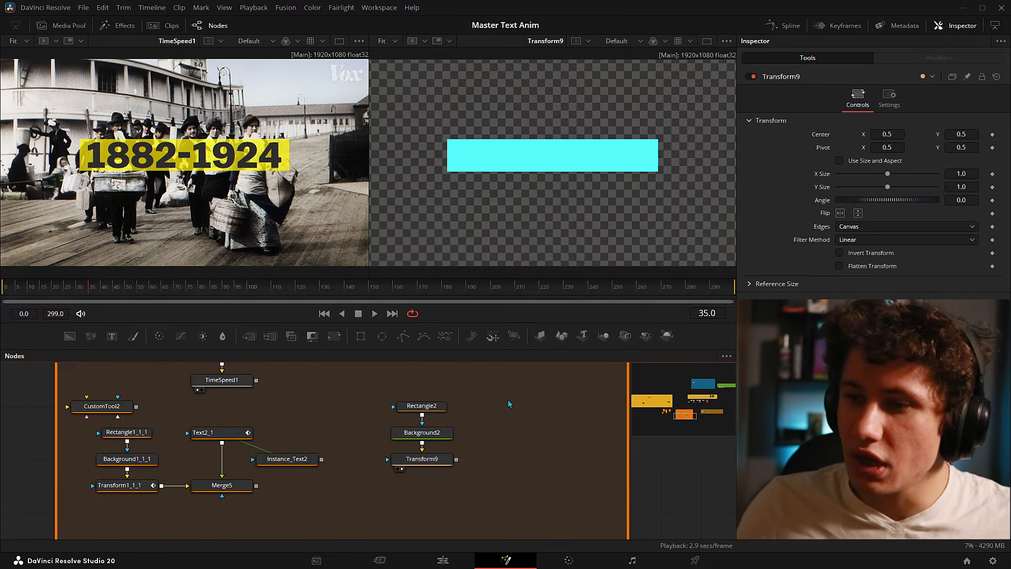
- Add a Text+ node and link it through Merge2 over the cyan bar
{"action": "key", "text": "shift+space"}
{"action": "type", "text": "text"}
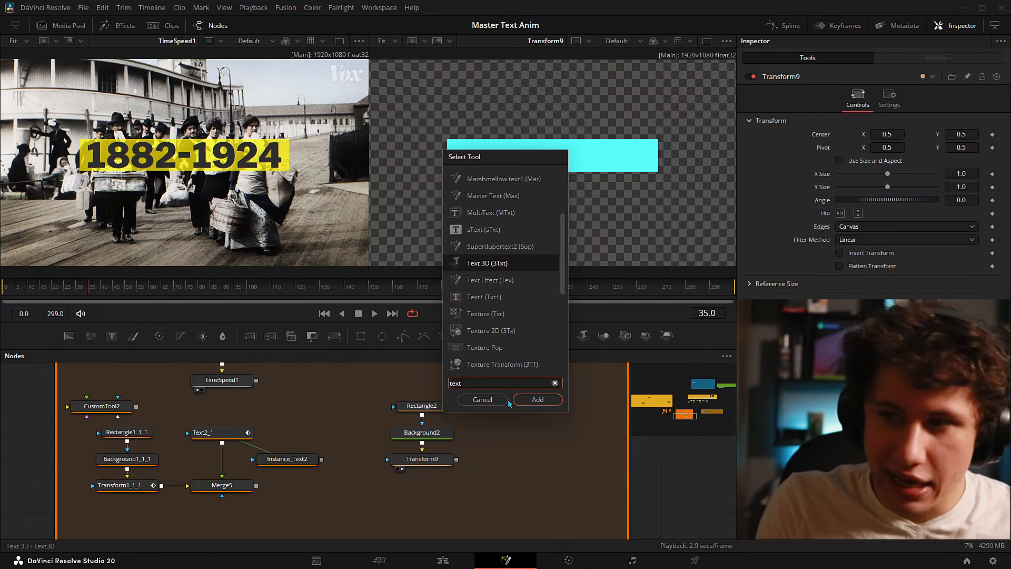
{"action": "key", "text": "Down"}
{"action": "key", "text": "Down"}
{"action": "key", "text": "Return"}
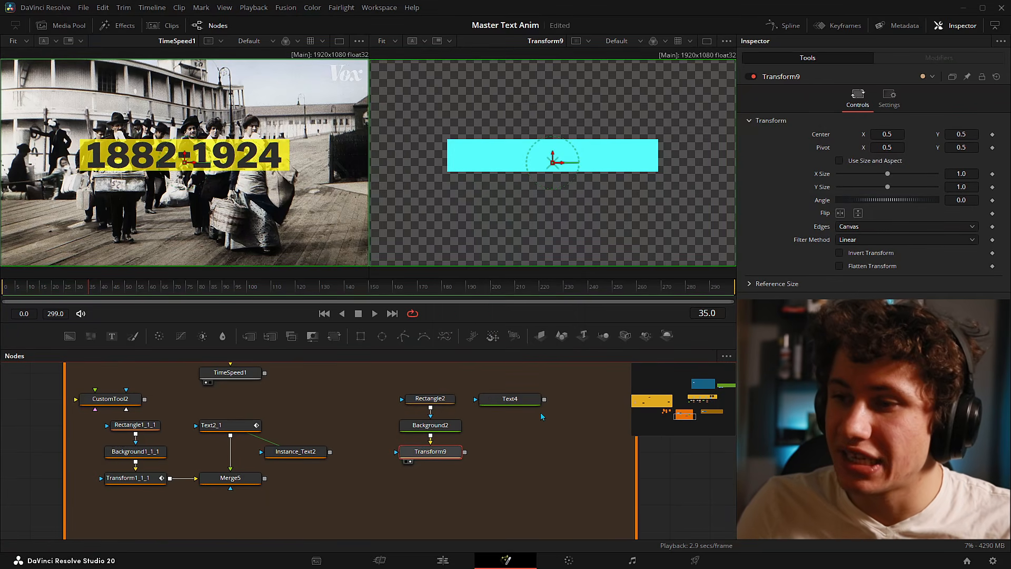
{"action": "left_click_drag", "start_coordinate": [545, 399], "coordinate": [466, 457]}
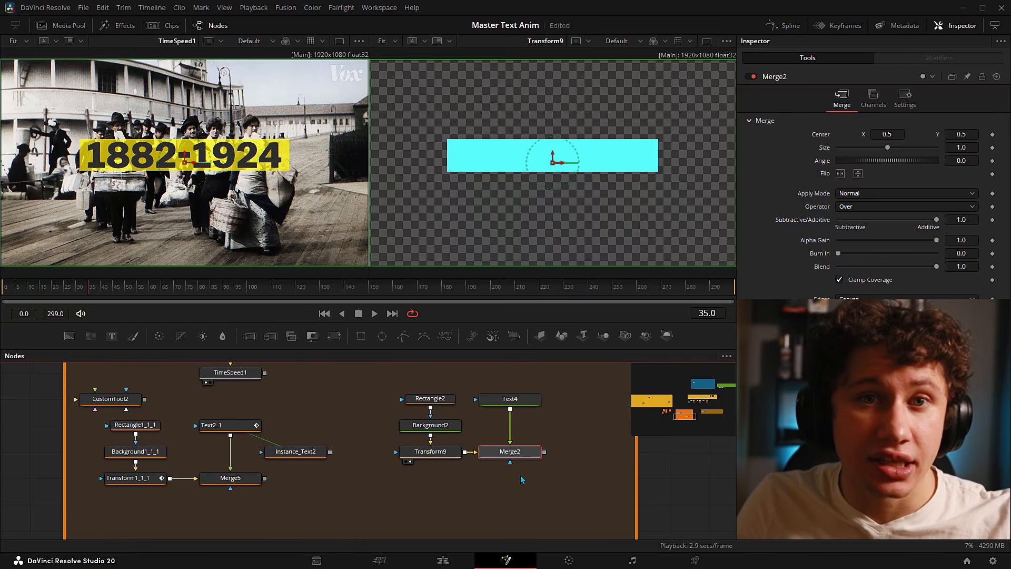
- Set Text4's font weight to Open Sans Extrabold
{"action": "key", "text": "2"}
{"action": "left_click", "coordinate": [510, 399]}
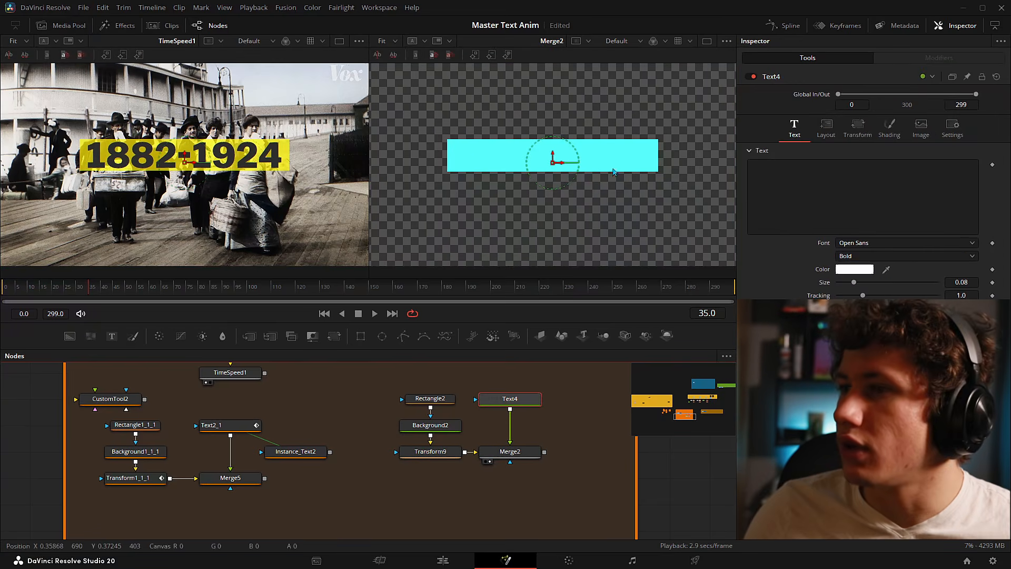
{"action": "left_click", "coordinate": [863, 256]}
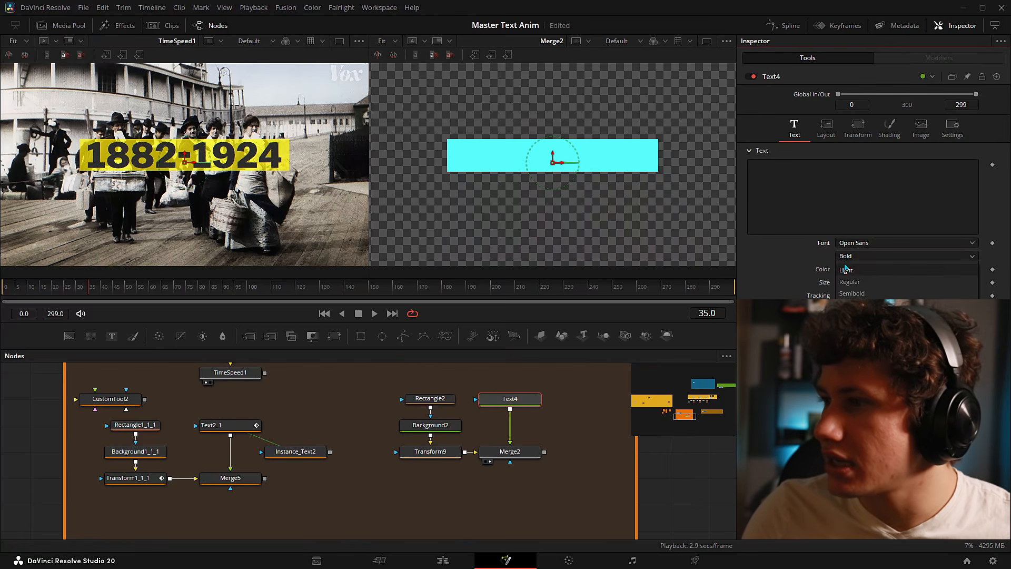
{"action": "left_click", "coordinate": [864, 317]}
{"action": "left_click", "coordinate": [865, 258]}
{"action": "left_click", "coordinate": [865, 258]}
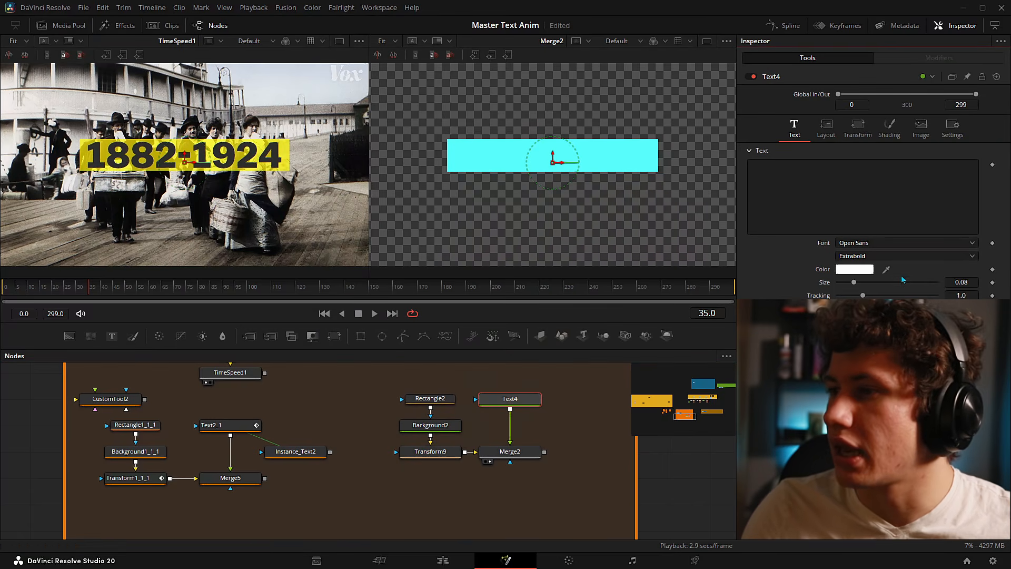
- Sample a dark grey #2e2e2e from the viewer as Text4's colour
{"action": "left_click", "coordinate": [846, 271]}
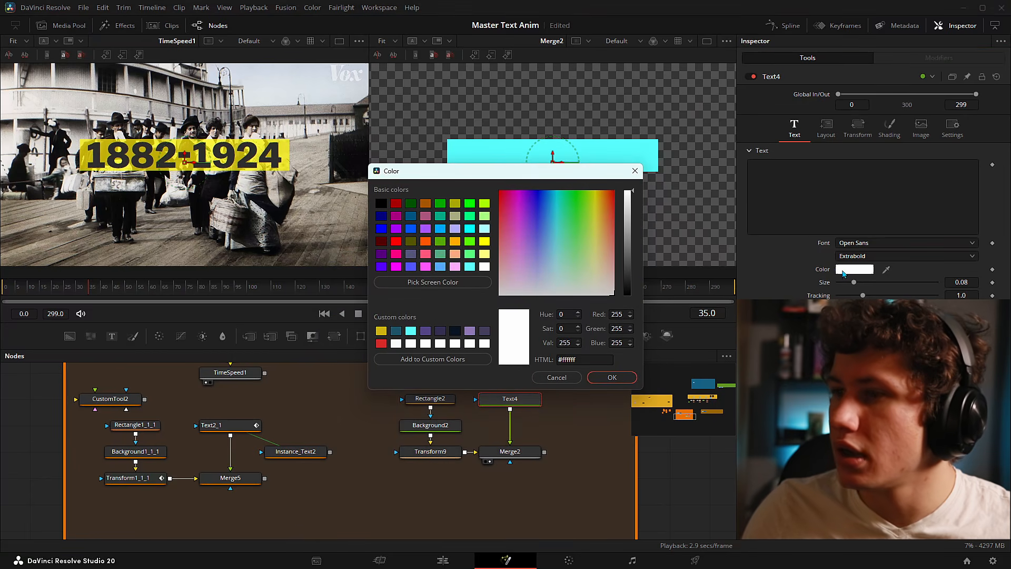
{"action": "left_click", "coordinate": [418, 283]}
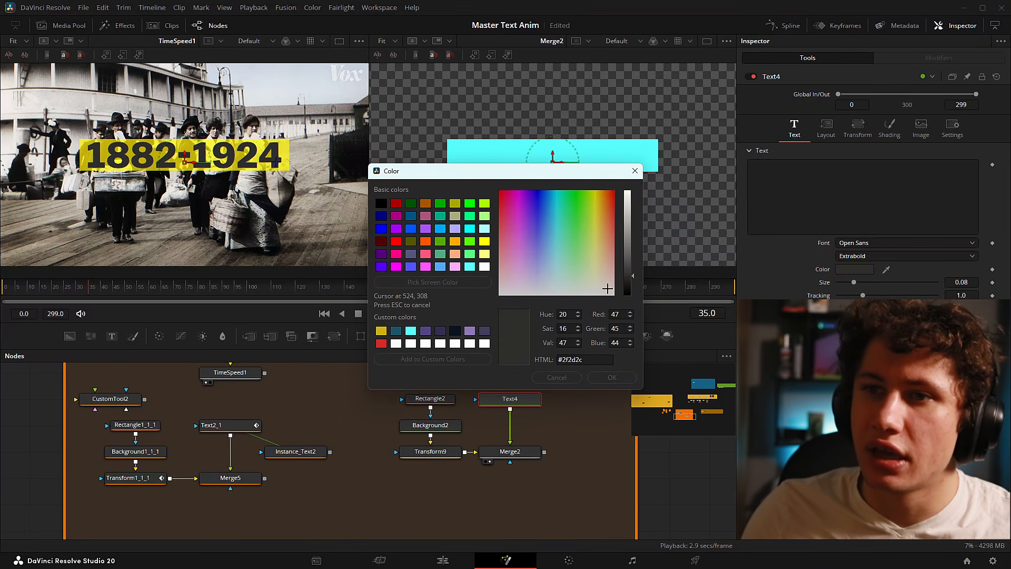
{"action": "left_click", "coordinate": [275, 158]}
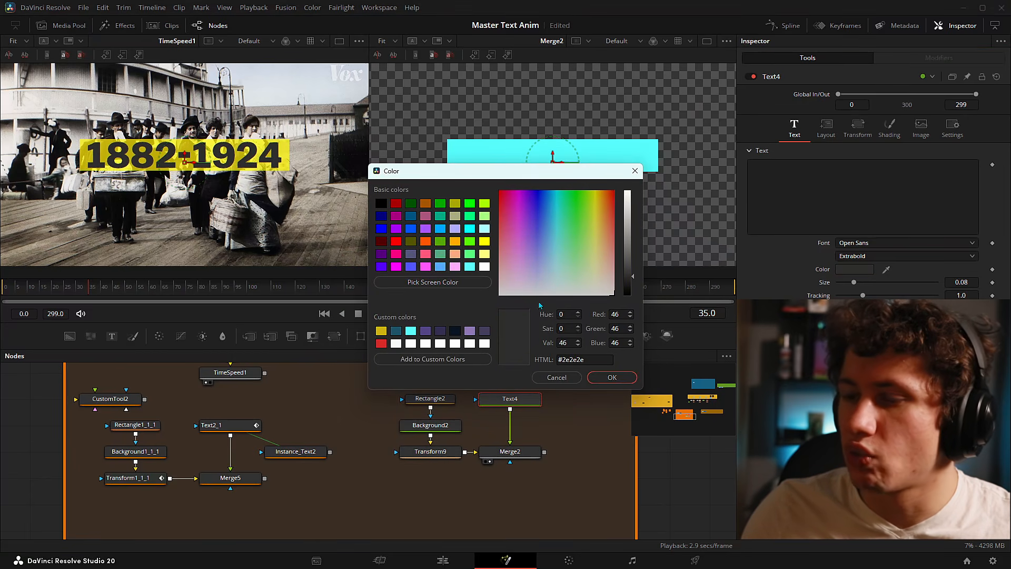
{"action": "left_click", "coordinate": [612, 376]}
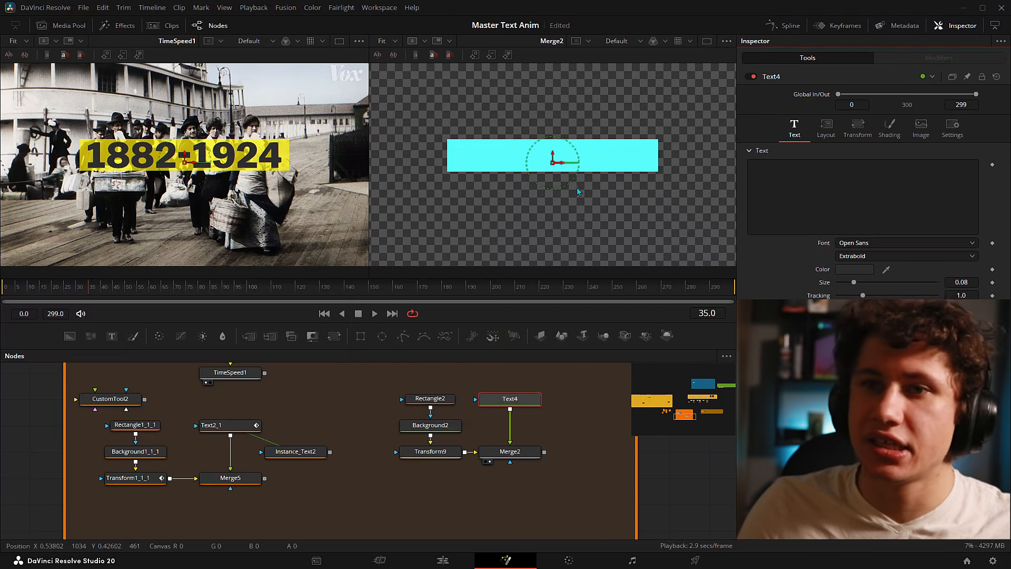
- Type '2000-2026' into Text4, enlarge it to size 0.1706 and centre it on the cyan bar
{"action": "left_click", "coordinate": [821, 194]}
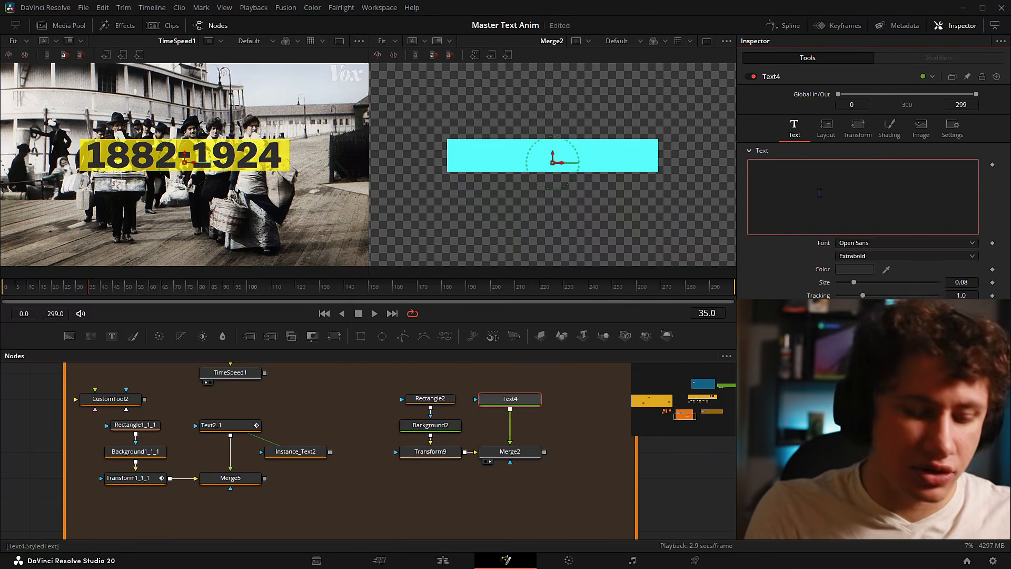
{"action": "type", "text": "2"}
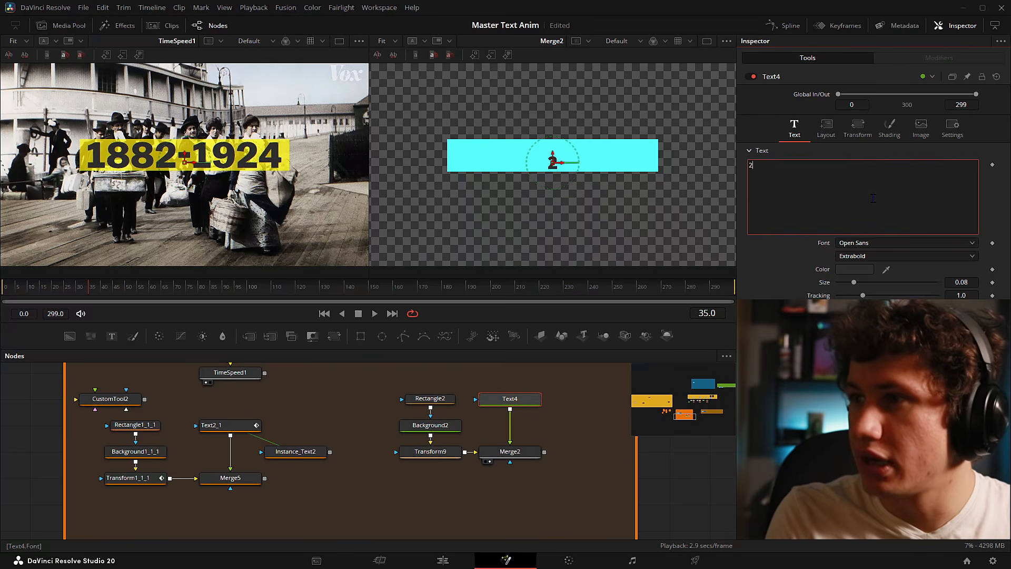
{"action": "type", "text": "000-"}
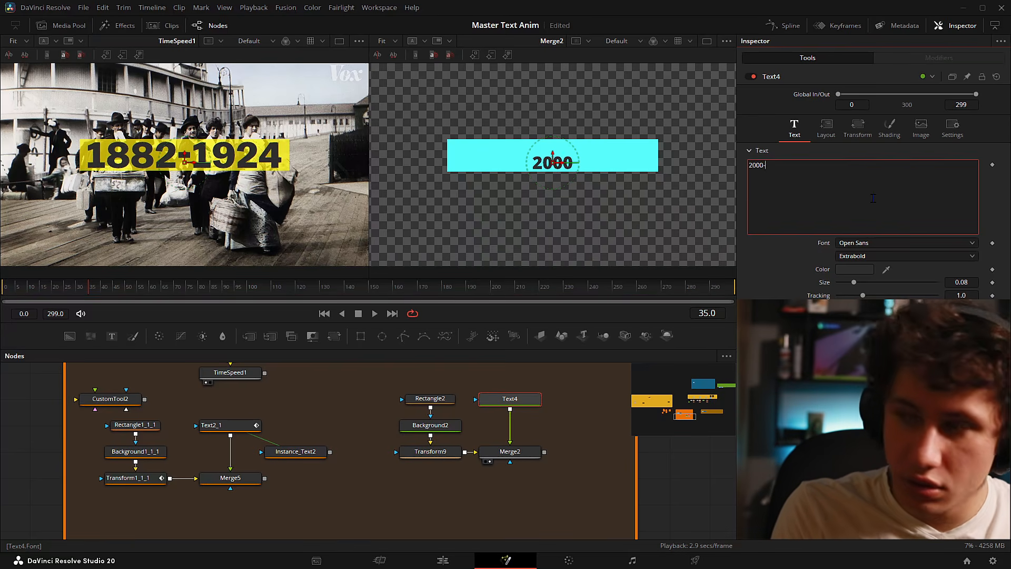
{"action": "type", "text": "20"}
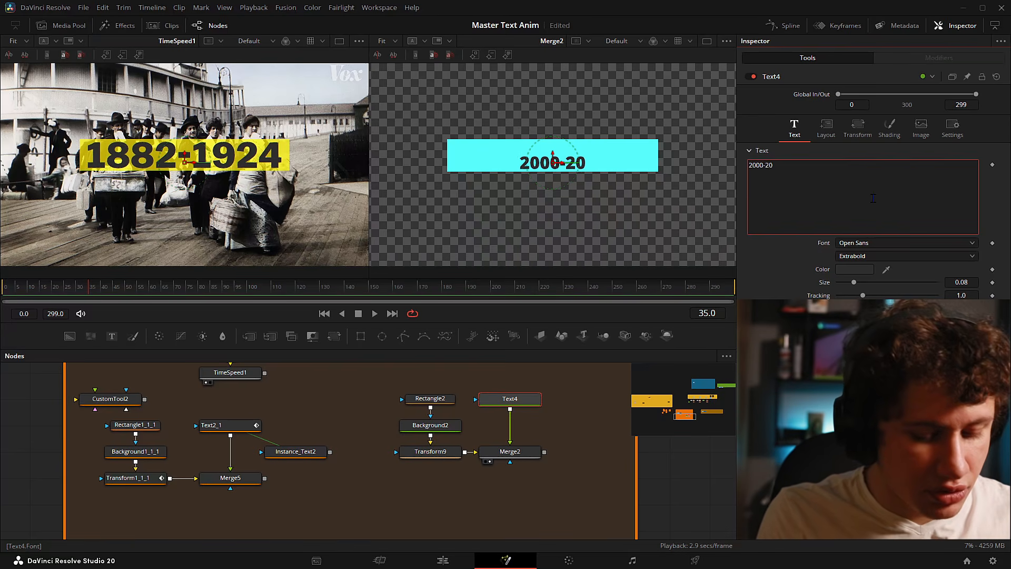
{"action": "type", "text": "26"}
{"action": "left_click_drag", "start_coordinate": [854, 283], "coordinate": [875, 284]}
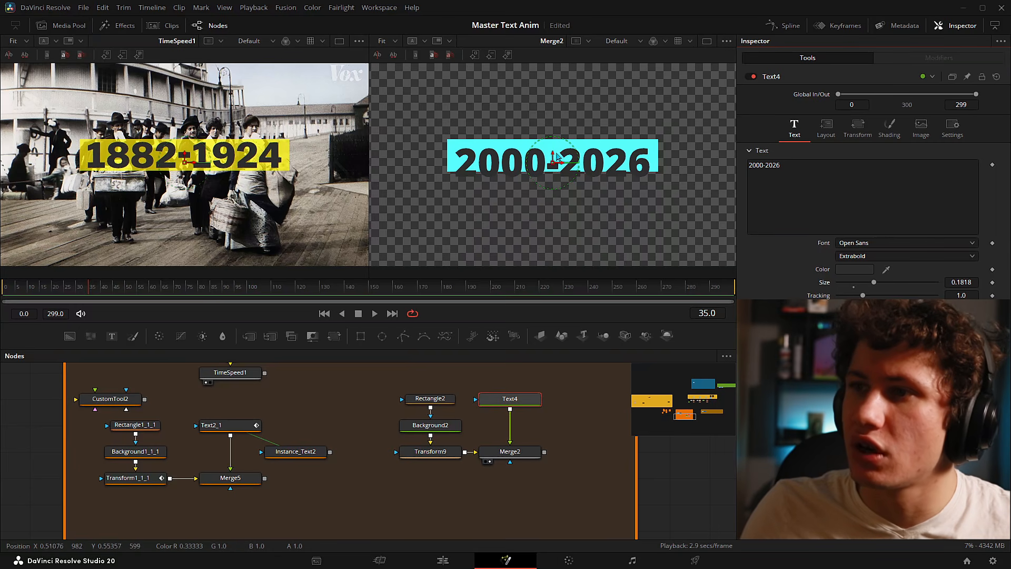
{"action": "left_click_drag", "start_coordinate": [553, 155], "coordinate": [512, 150]}
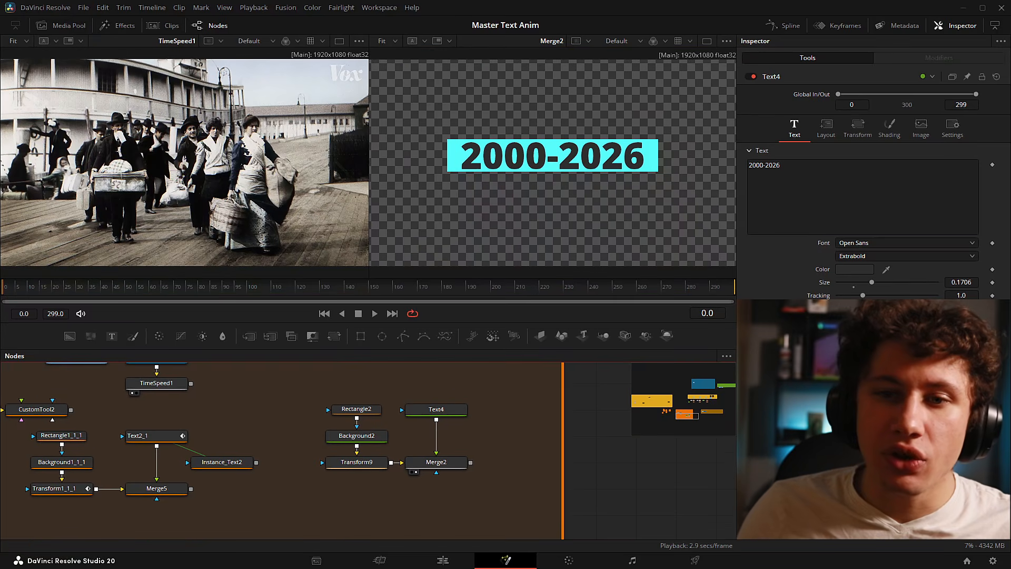
{"action": "left_click_drag", "start_coordinate": [4, 287], "coordinate": [62, 281]}
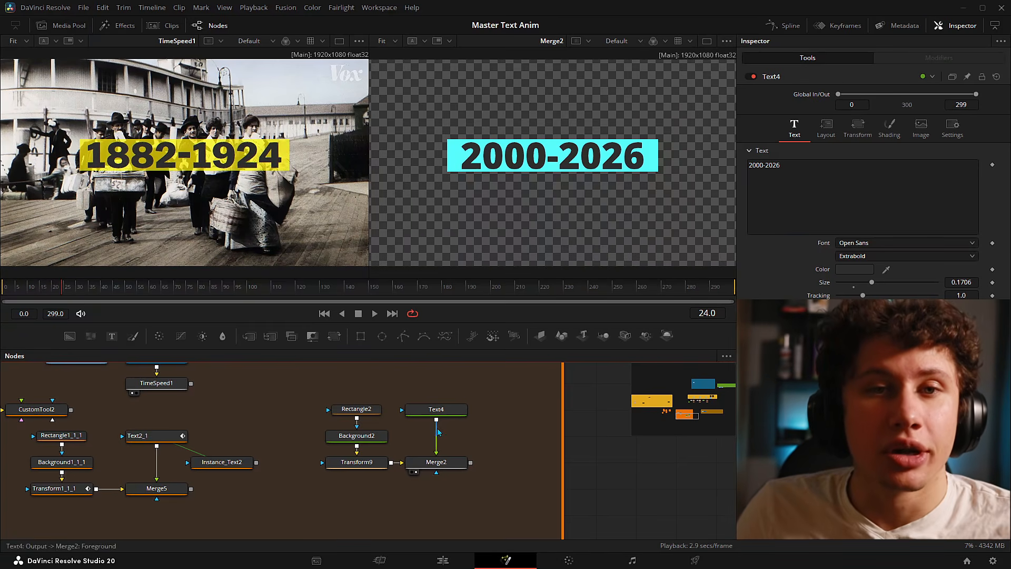
{"action": "left_click_drag", "start_coordinate": [402, 379], "coordinate": [480, 428]}
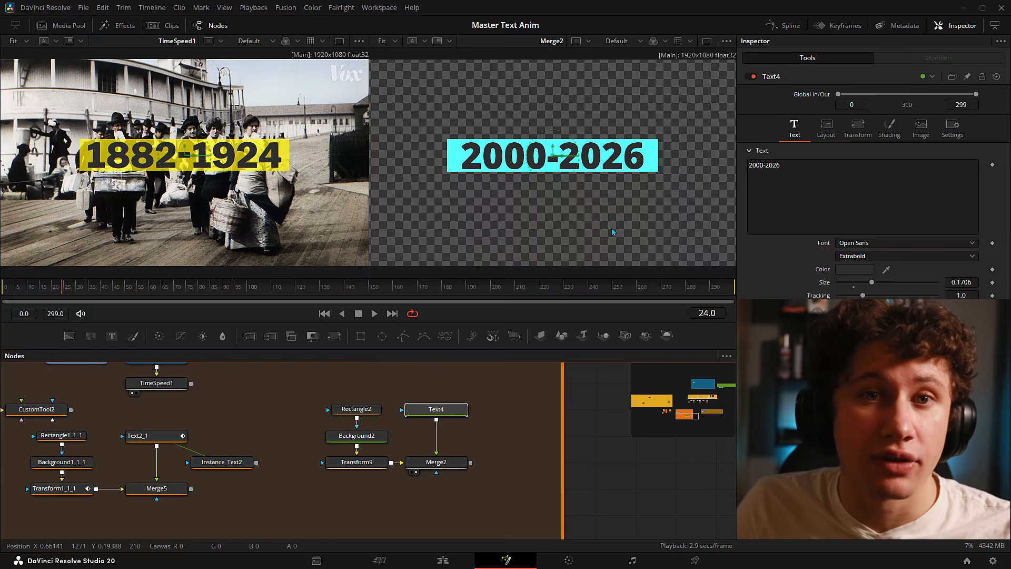
- Add a Follower modifier to Text4's text and show Follower2's Transform settings
{"action": "left_click", "coordinate": [814, 178]}
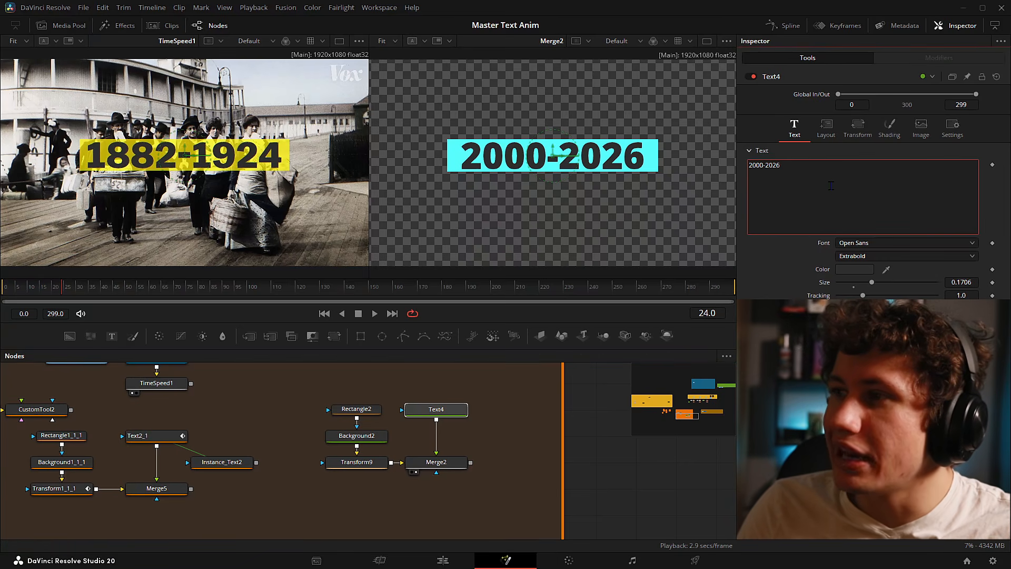
{"action": "right_click", "coordinate": [824, 183]}
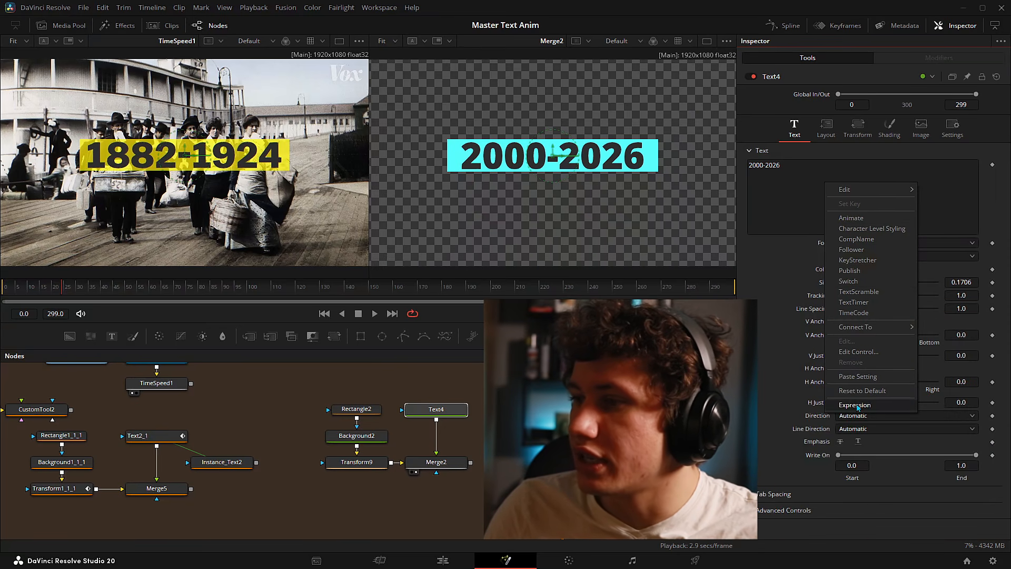
{"action": "left_click", "coordinate": [852, 250]}
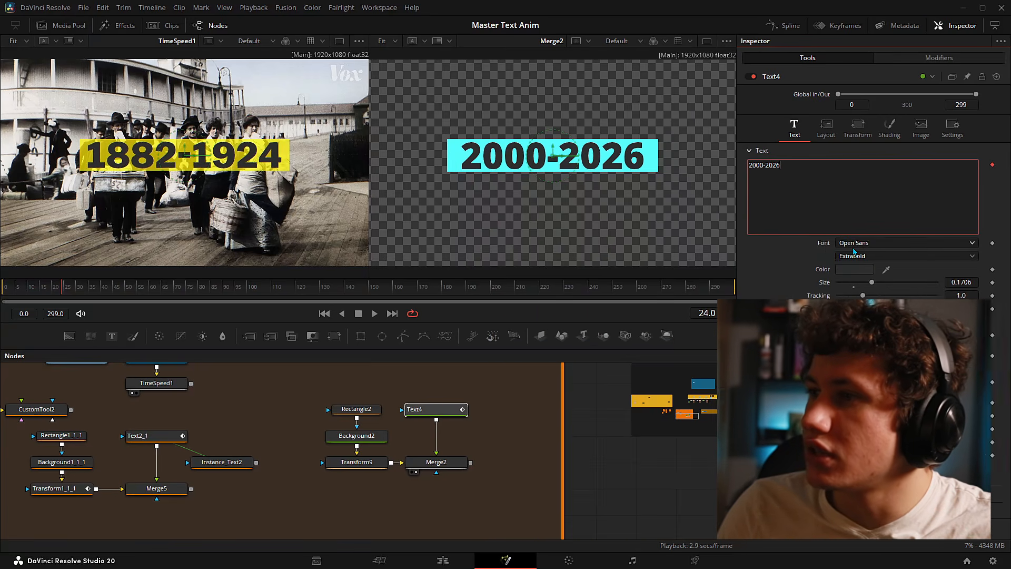
{"action": "left_click", "coordinate": [912, 57]}
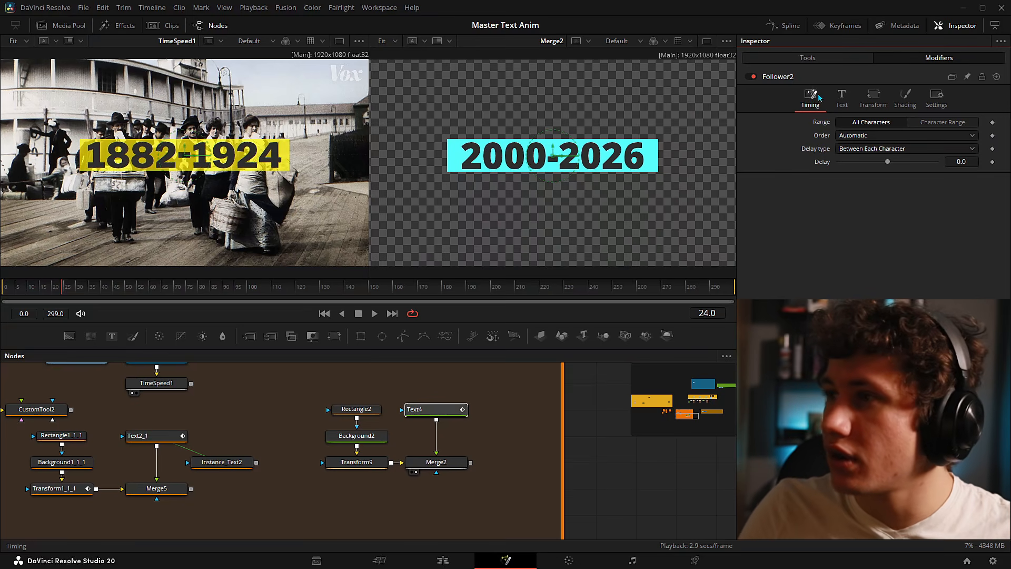
{"action": "left_click", "coordinate": [874, 96]}
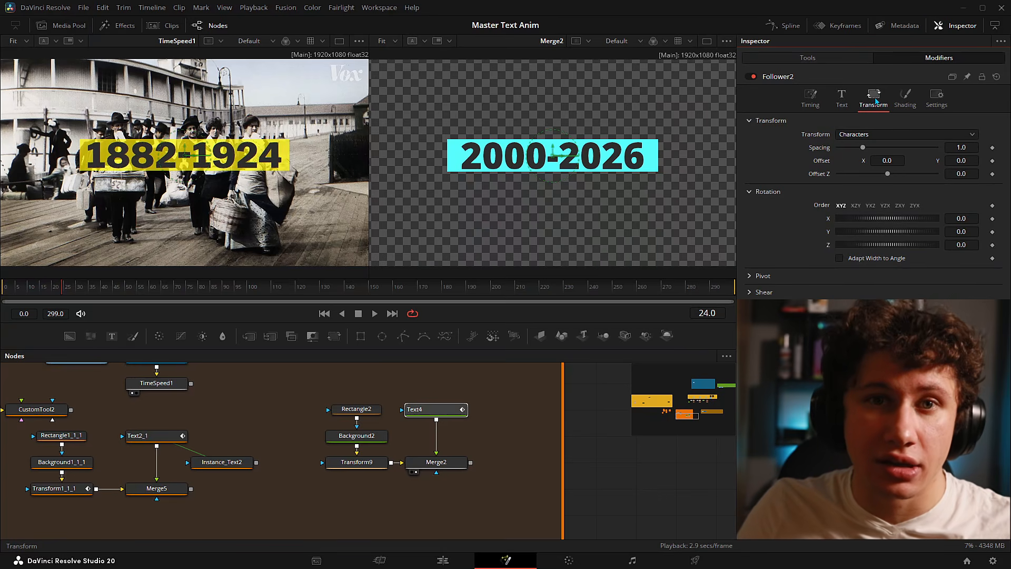
- Keyframe Follower2's Offset Y from -0.085 at frame 0 to 0.0 at frame 17, then play
{"action": "left_click_drag", "start_coordinate": [47, 297], "coordinate": [17, 295]}
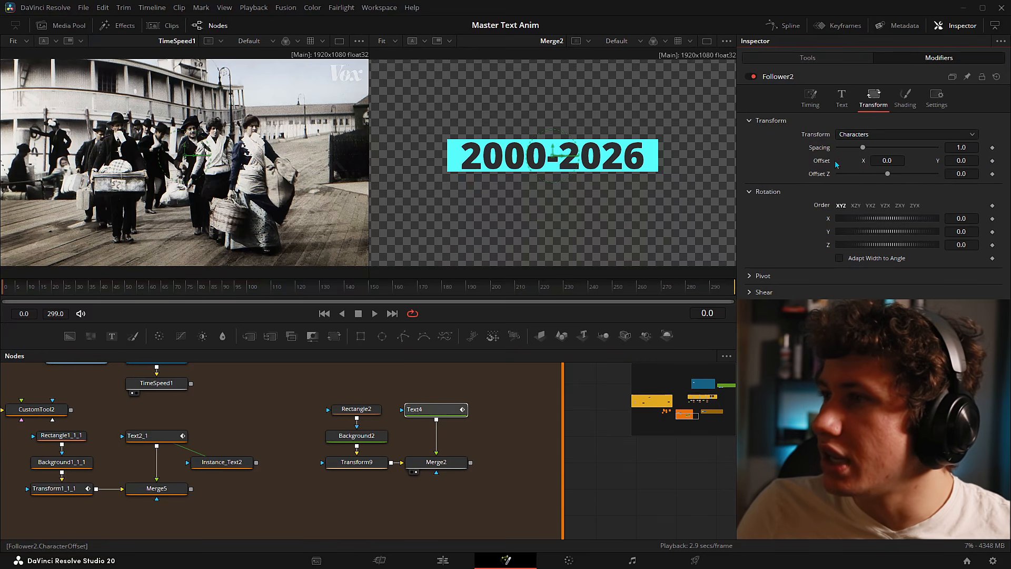
{"action": "left_click", "coordinate": [993, 161]}
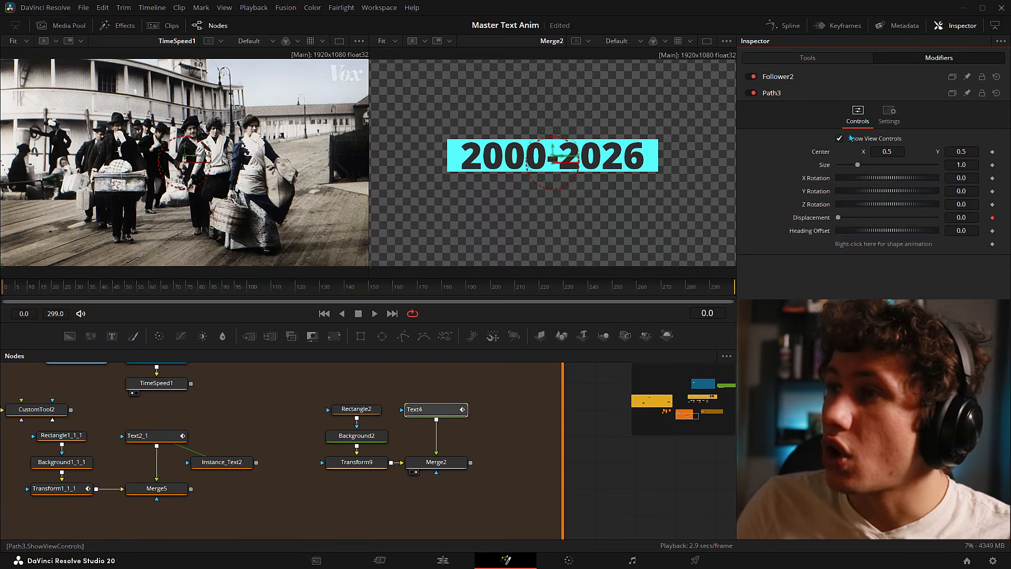
{"action": "left_click", "coordinate": [824, 78]}
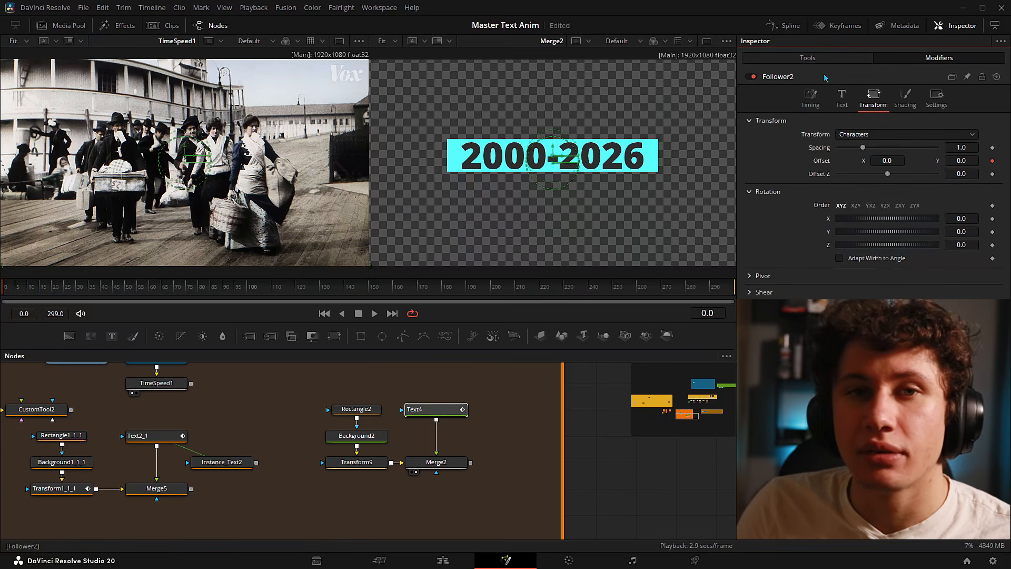
{"action": "left_click", "coordinate": [992, 162]}
{"action": "left_click", "coordinate": [40, 285]}
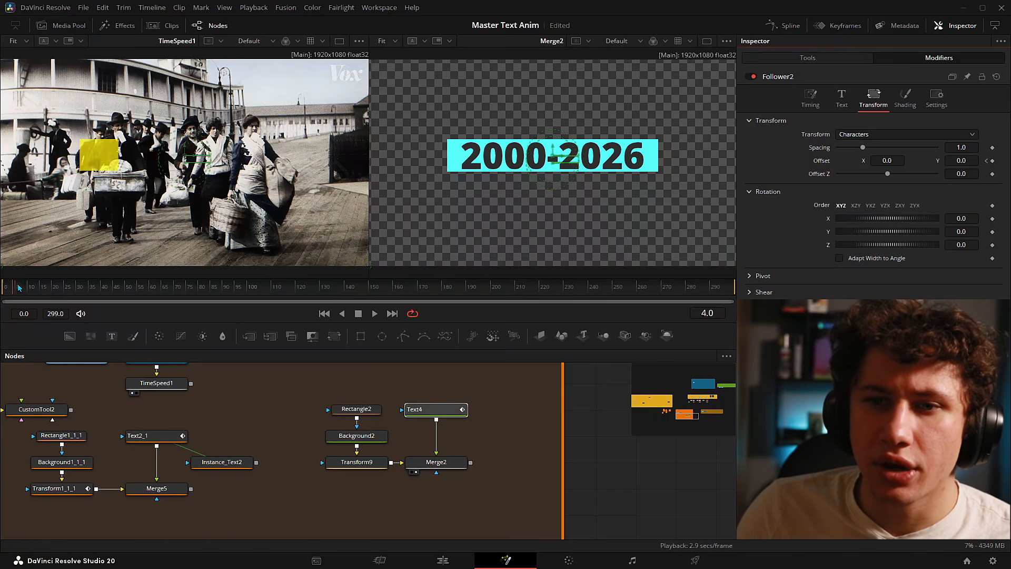
{"action": "left_click_drag", "start_coordinate": [39, 286], "coordinate": [48, 287]}
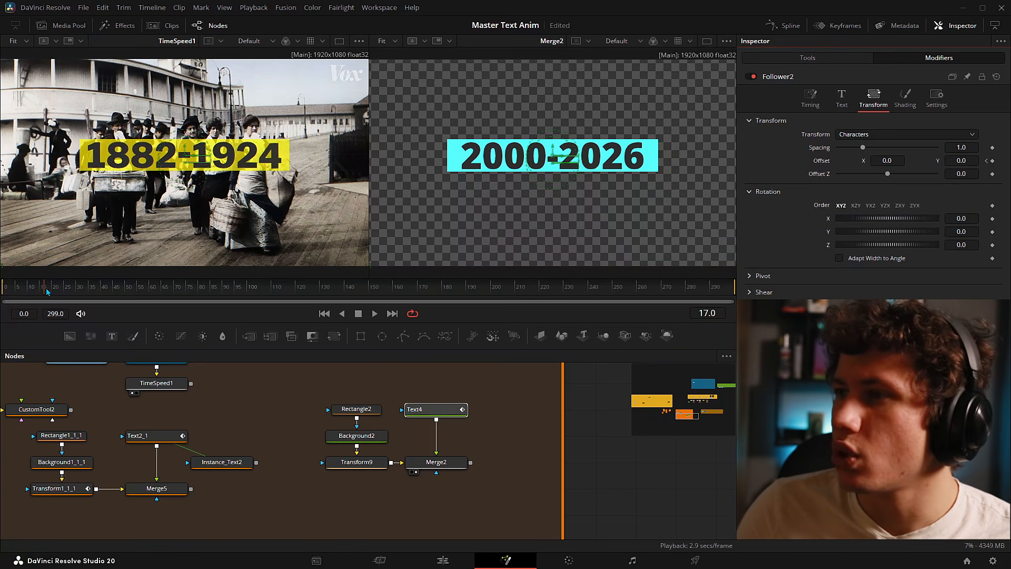
{"action": "left_click", "coordinate": [987, 160]}
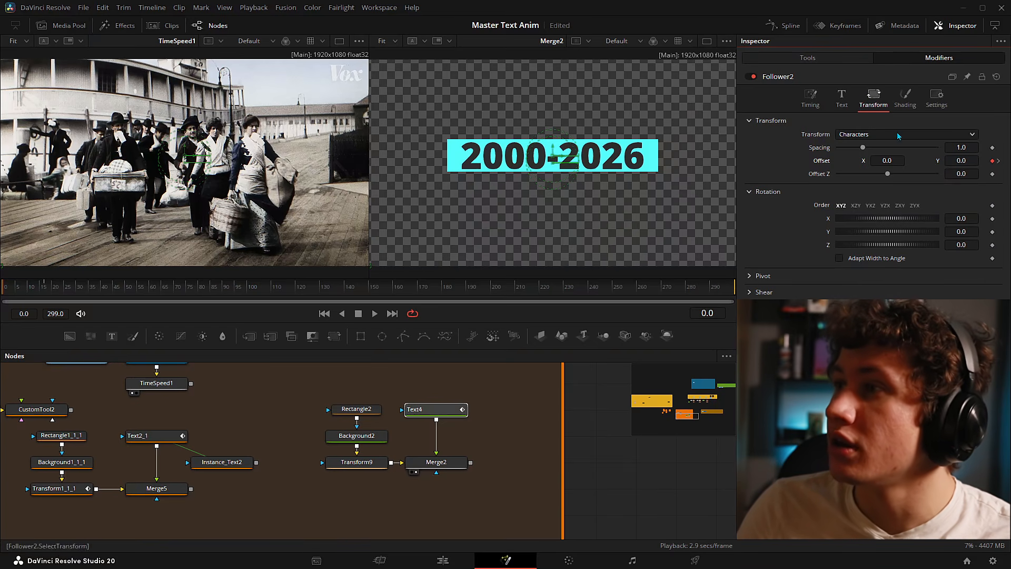
{"action": "left_click", "coordinate": [825, 59]}
{"action": "left_click", "coordinate": [938, 58]}
{"action": "left_click_drag", "start_coordinate": [962, 160], "coordinate": [917, 160]}
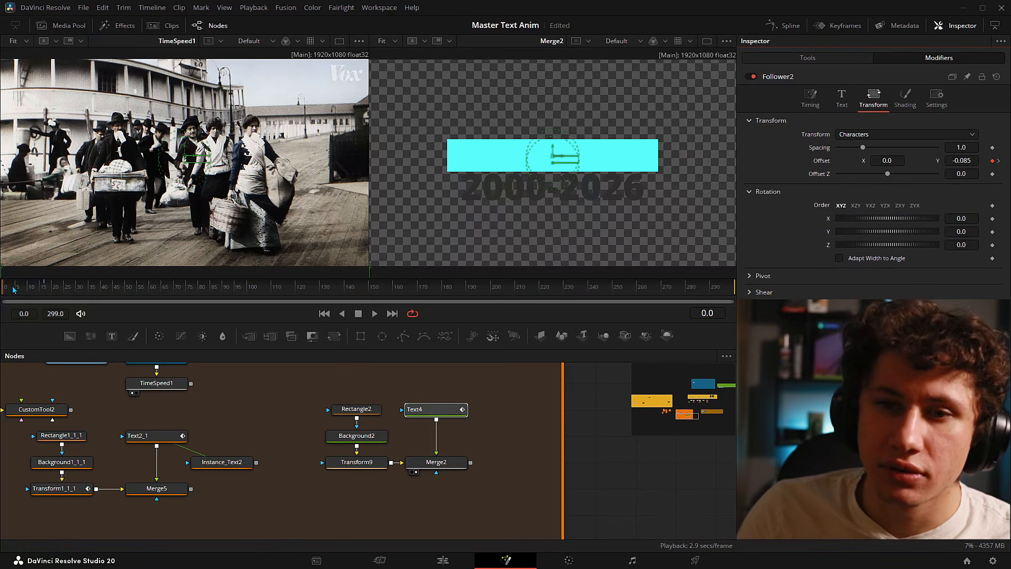
{"action": "key", "text": "space"}
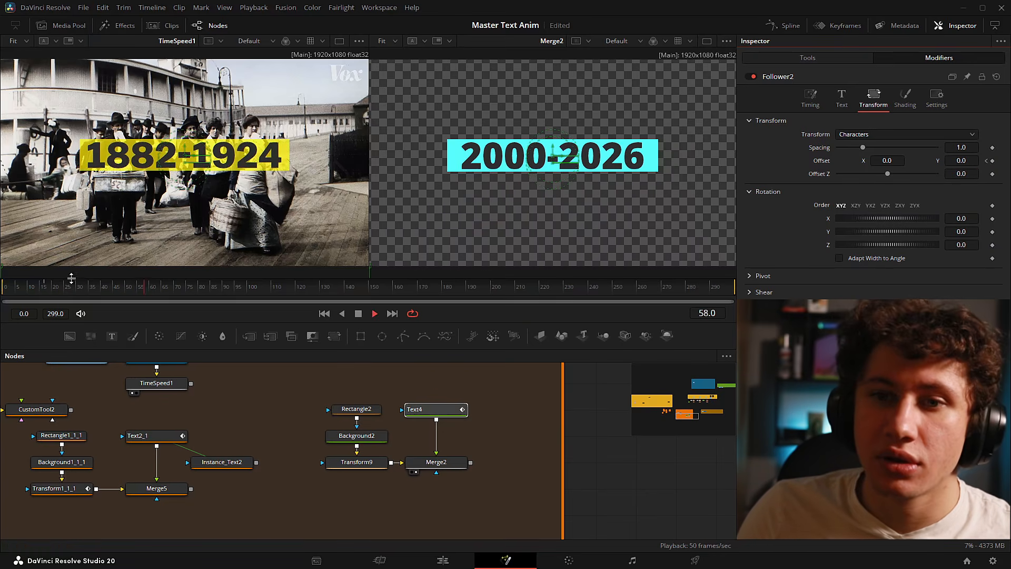
{"action": "key", "text": "space"}
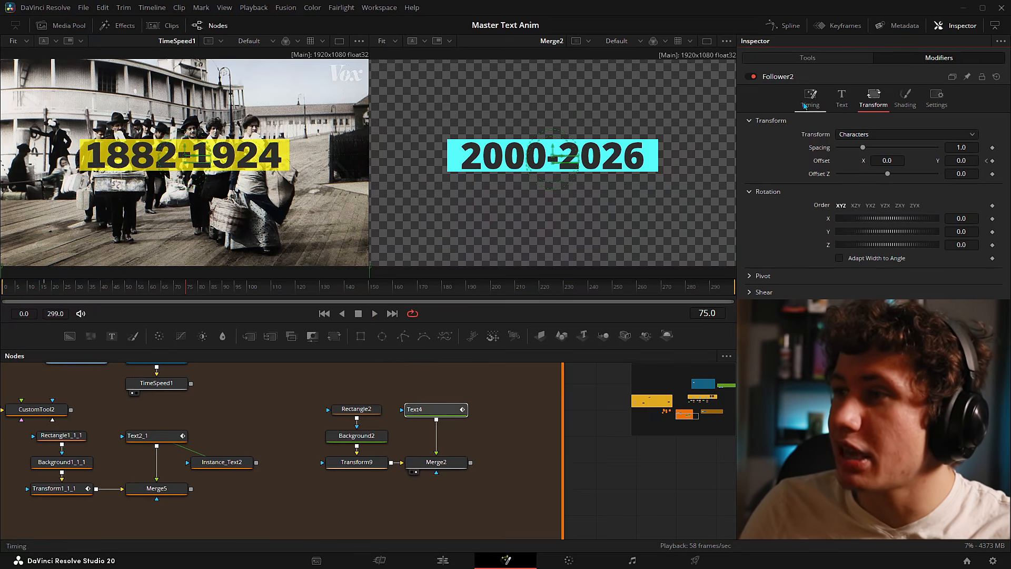
- Set Follower2's character Delay to 4 and check the staggered rise
{"action": "left_click", "coordinate": [799, 94]}
{"action": "left_click", "coordinate": [971, 162]}
{"action": "type", "text": "4"}
{"action": "key", "text": "Return"}
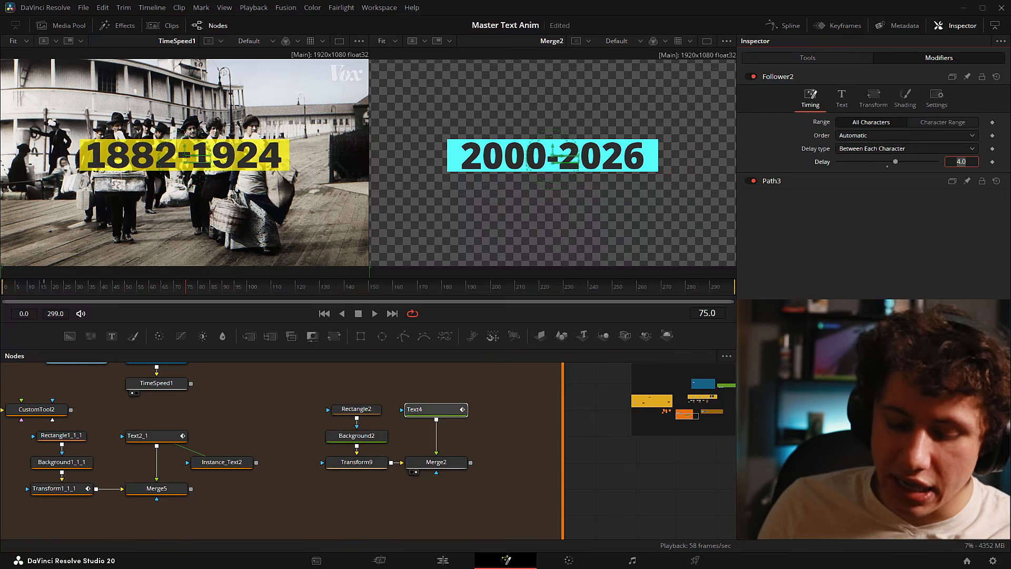
{"action": "left_click", "coordinate": [20, 293]}
{"action": "mouse_move", "coordinate": [20, 293]}
{"action": "left_mouse_down"}
{"action": "mouse_move", "coordinate": [6, 293]}
{"action": "mouse_move", "coordinate": [47, 291]}
{"action": "mouse_move", "coordinate": [7, 295]}
{"action": "left_mouse_up"}
{"action": "key", "text": "space"}
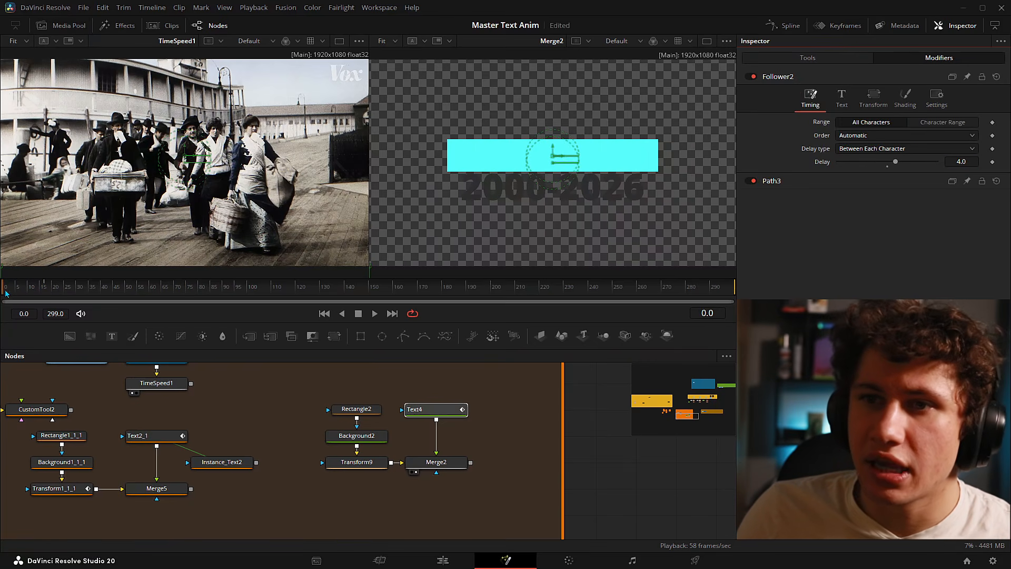
- Change Text4's colour to pure white and play back the animation
{"action": "left_click", "coordinate": [805, 59]}
{"action": "left_click", "coordinate": [855, 270]}
{"action": "left_click", "coordinate": [627, 235]}
{"action": "left_click_drag", "start_coordinate": [627, 237], "coordinate": [634, 183]}
{"action": "left_click", "coordinate": [612, 377]}
{"action": "key", "text": "space"}
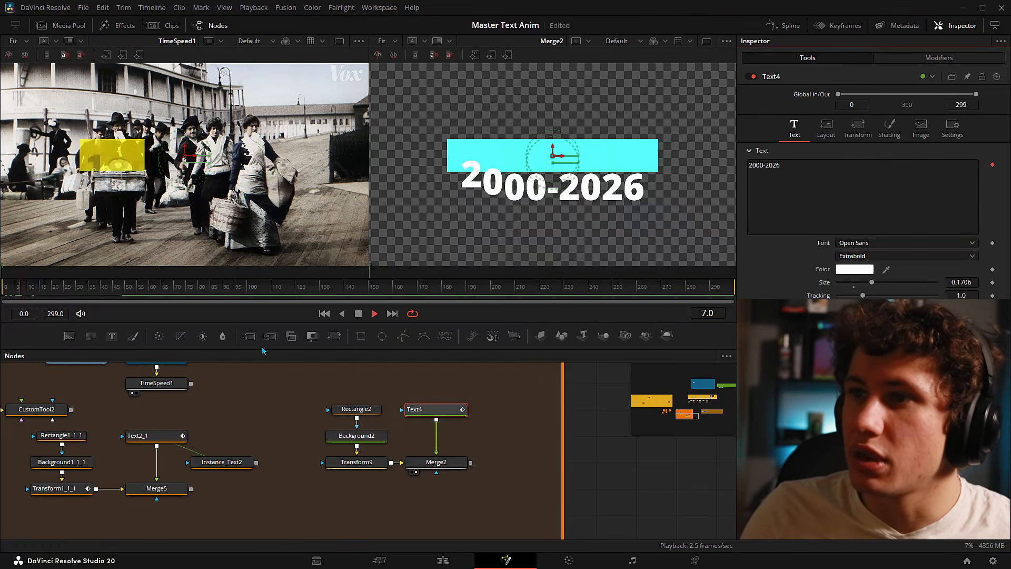
{"action": "key", "text": "space"}
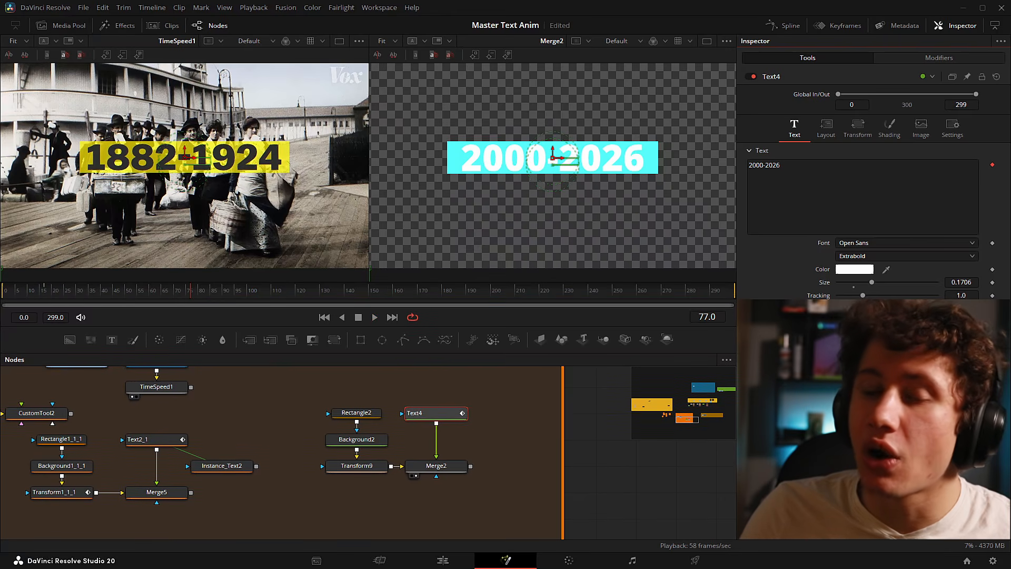
{"action": "key", "text": "space"}
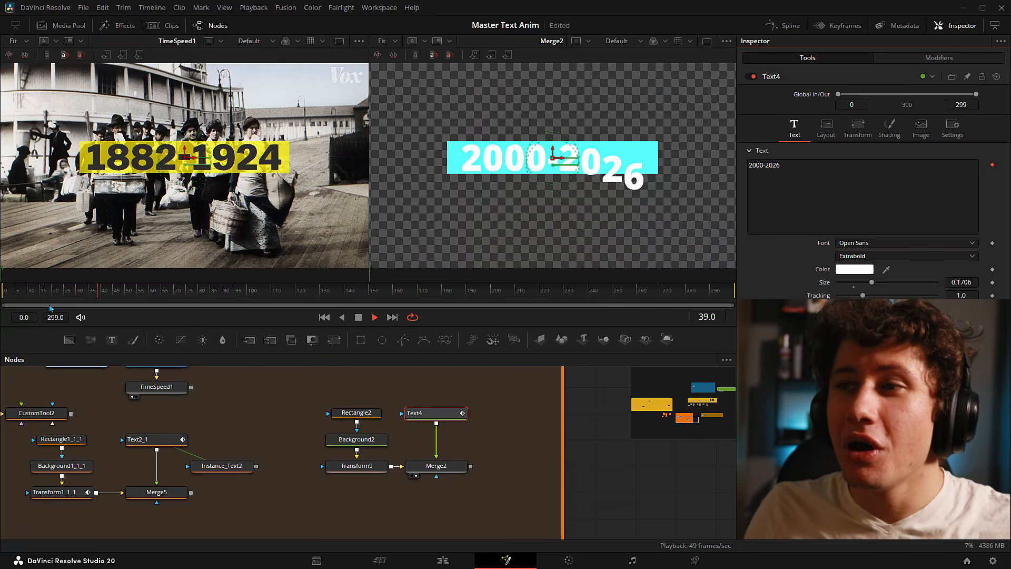
{"action": "key", "text": "space"}
{"action": "key", "text": "Home"}
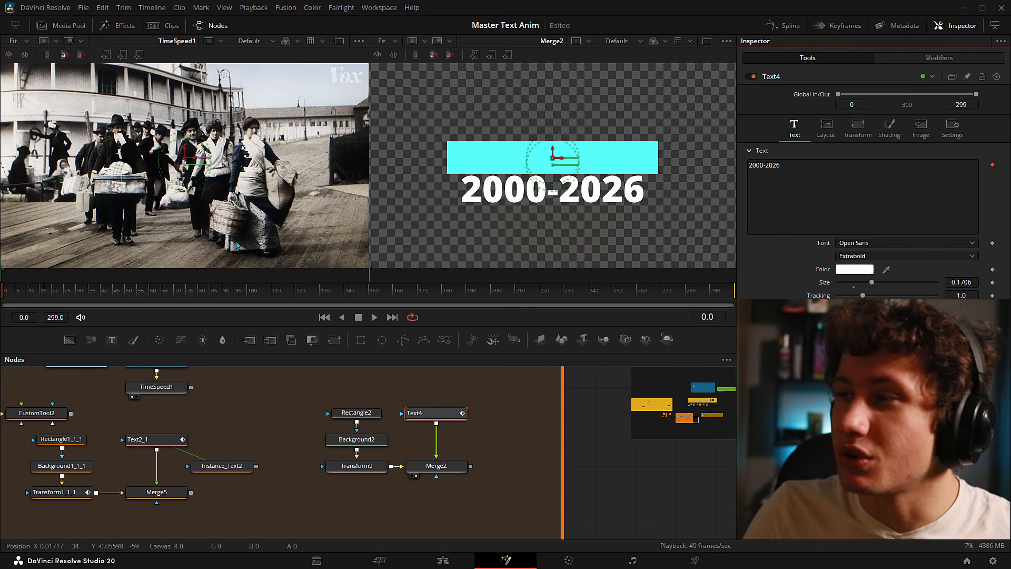
- Set Delay to Between First and Last Character, raise it to 10, and play back
{"action": "left_click", "coordinate": [905, 63]}
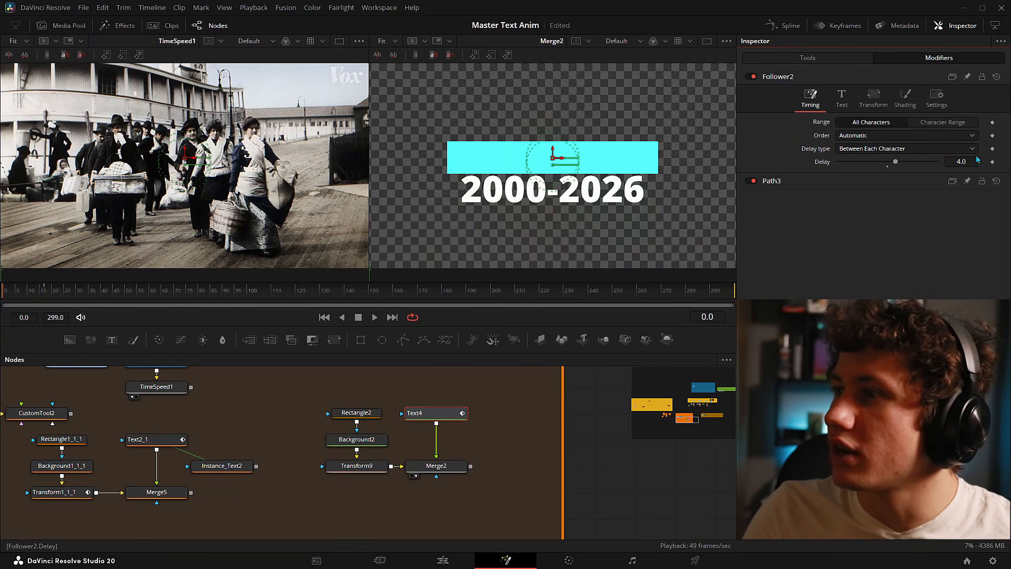
{"action": "type", "text": "1"}
{"action": "key", "text": "Return"}
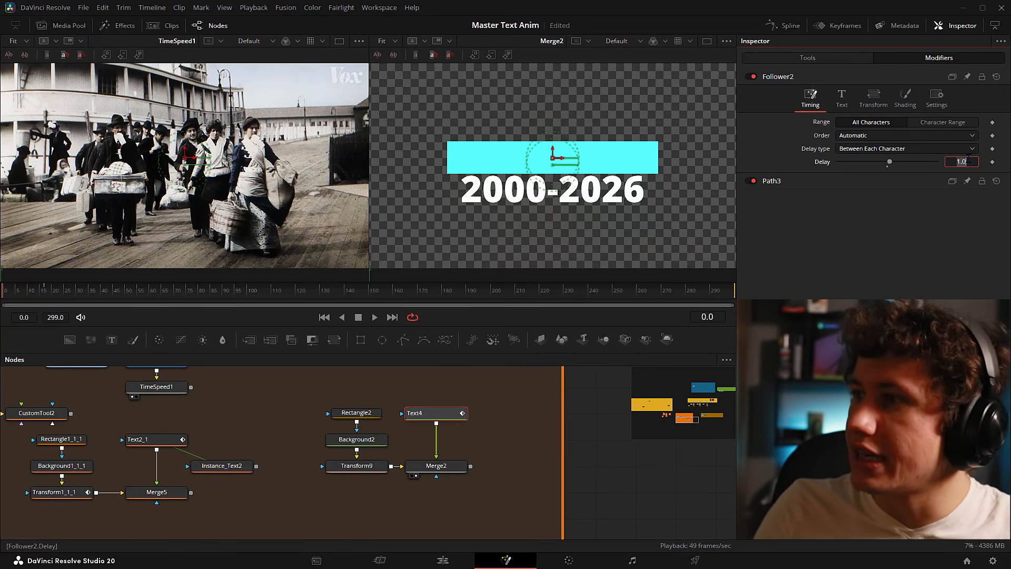
{"action": "left_click", "coordinate": [928, 263]}
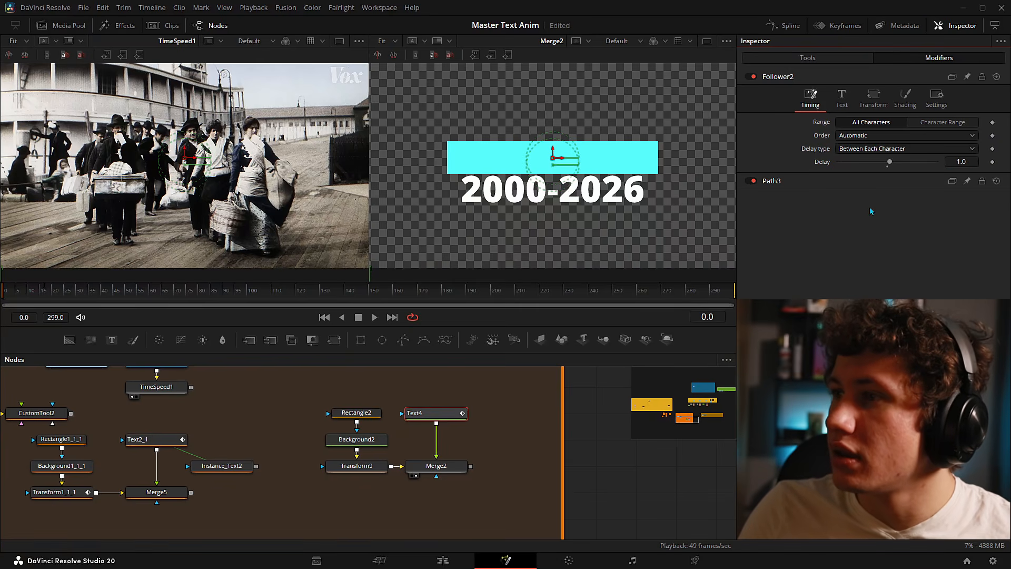
{"action": "left_click", "coordinate": [858, 149]}
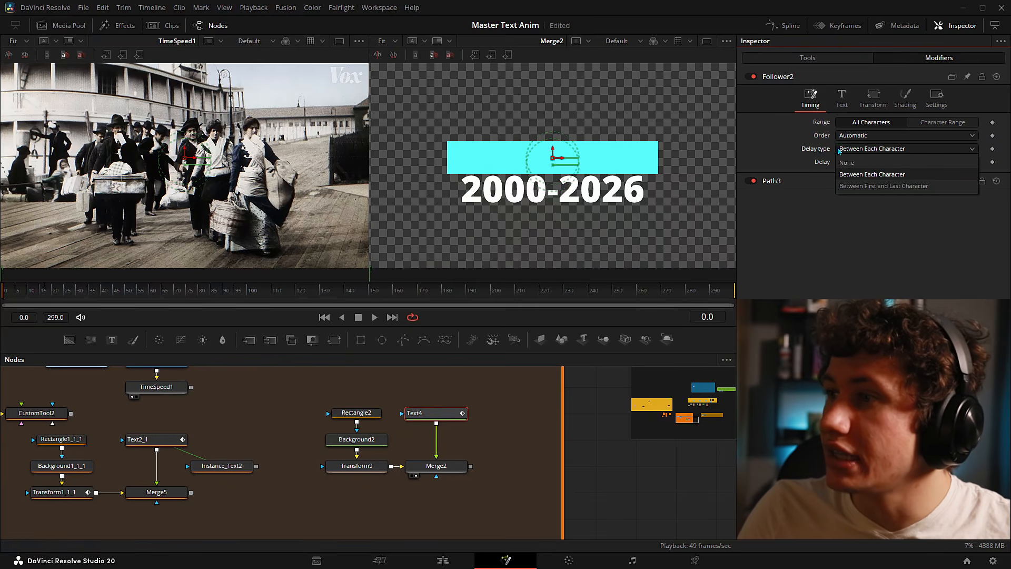
{"action": "left_click", "coordinate": [867, 186]}
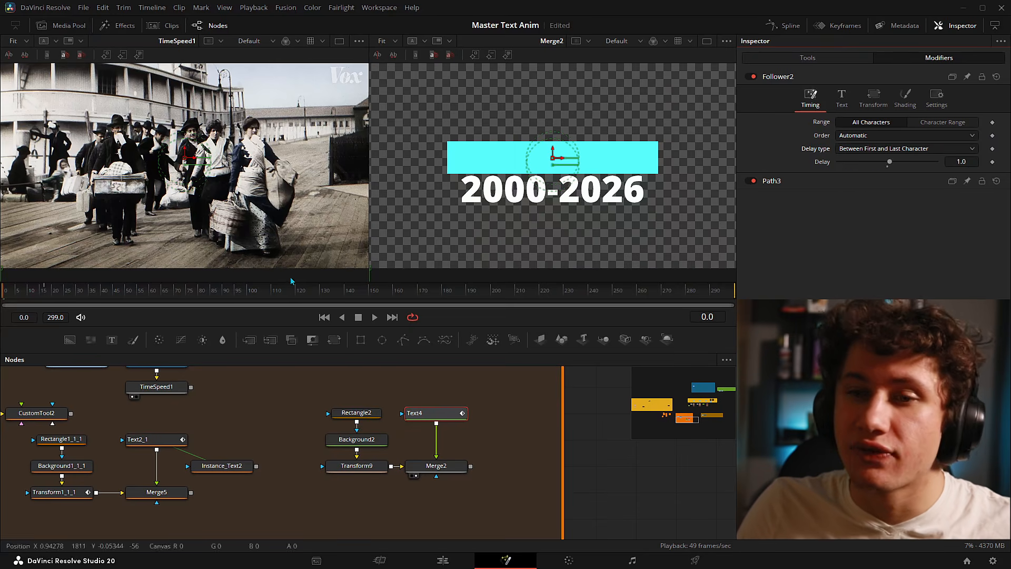
{"action": "left_click", "coordinate": [12, 295]}
{"action": "left_click_drag", "start_coordinate": [12, 297], "coordinate": [2, 296]}
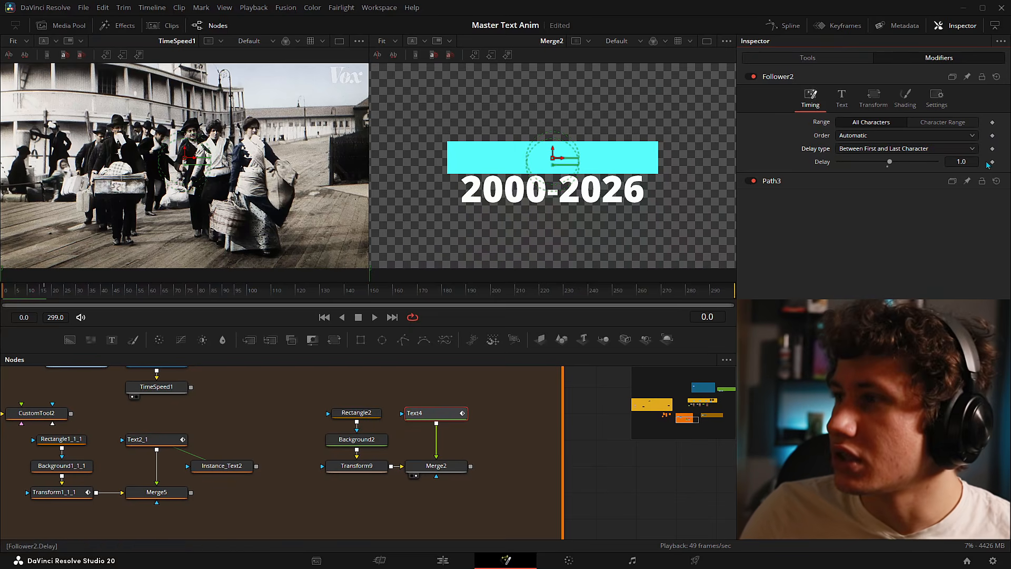
{"action": "left_click_drag", "start_coordinate": [17, 293], "coordinate": [26, 293]}
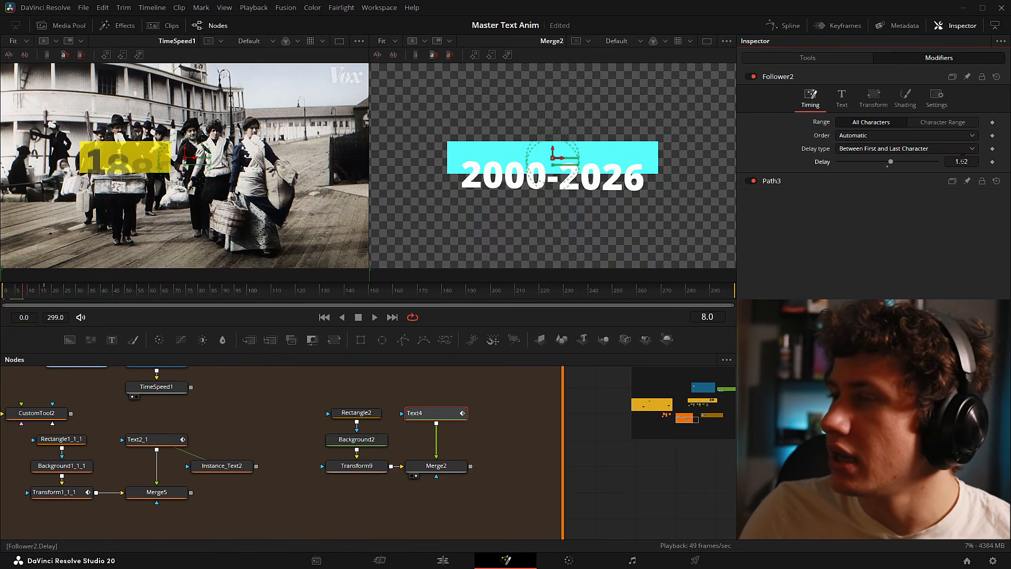
{"action": "left_click_drag", "start_coordinate": [961, 162], "coordinate": [991, 161]}
{"action": "key", "text": "space"}
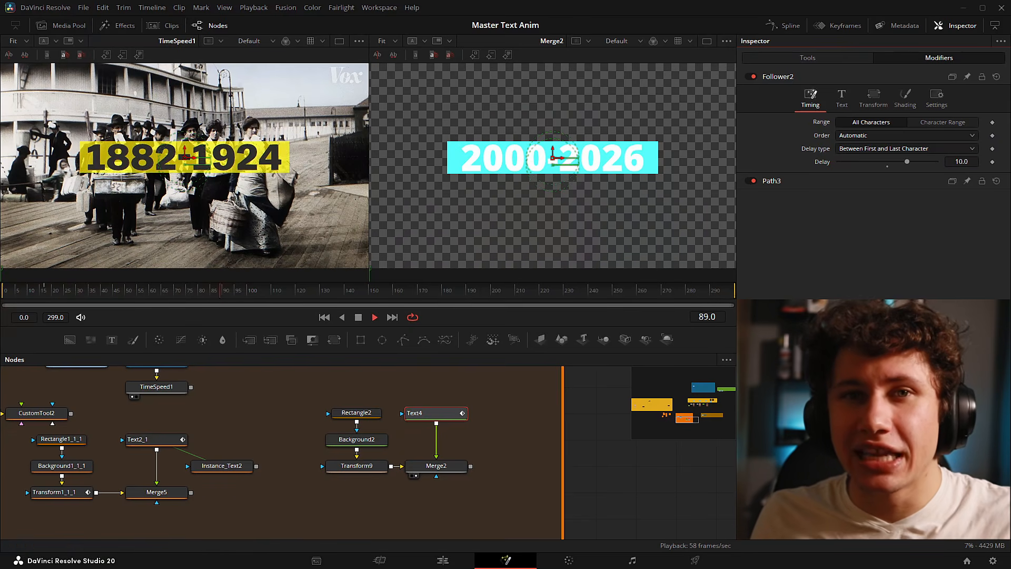
{"action": "mouse_move", "coordinate": [28, 290]}
{"action": "left_mouse_down"}
{"action": "mouse_move", "coordinate": [93, 273]}
{"action": "mouse_move", "coordinate": [4, 290]}
{"action": "mouse_move", "coordinate": [39, 290]}
{"action": "mouse_move", "coordinate": [10, 290]}
{"action": "mouse_move", "coordinate": [28, 290]}
{"action": "left_mouse_up"}
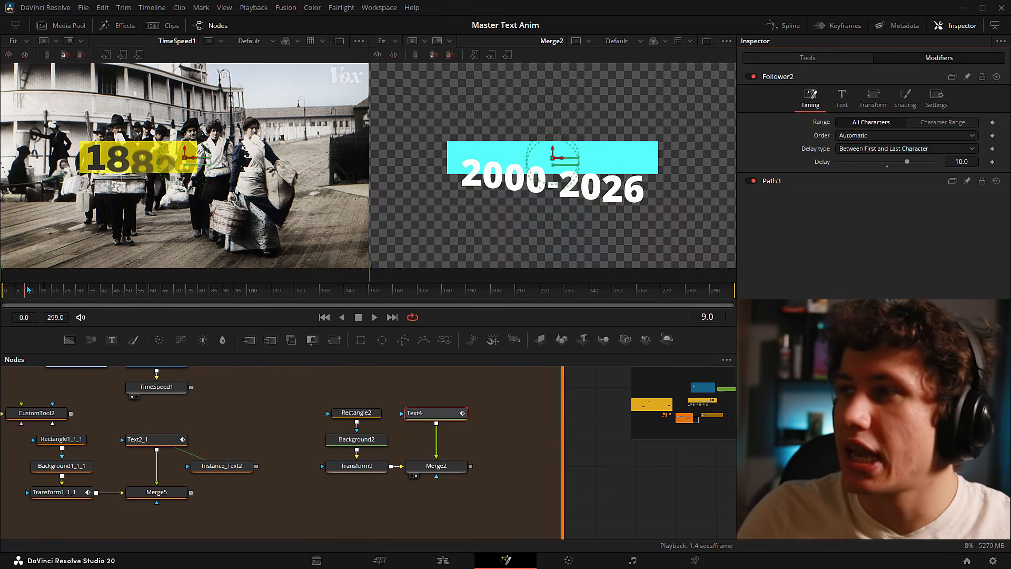
- Keyframe Follower2 Opacity from 0 at frame 0 to 1.0 at frame 10 and preview the fade
{"action": "left_click", "coordinate": [906, 100]}
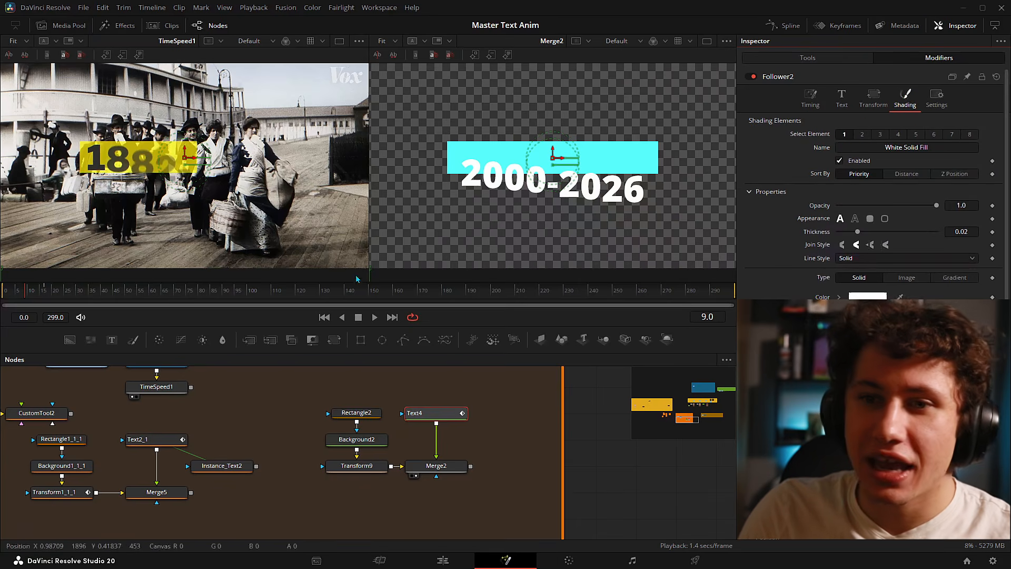
{"action": "left_click", "coordinate": [3, 290]}
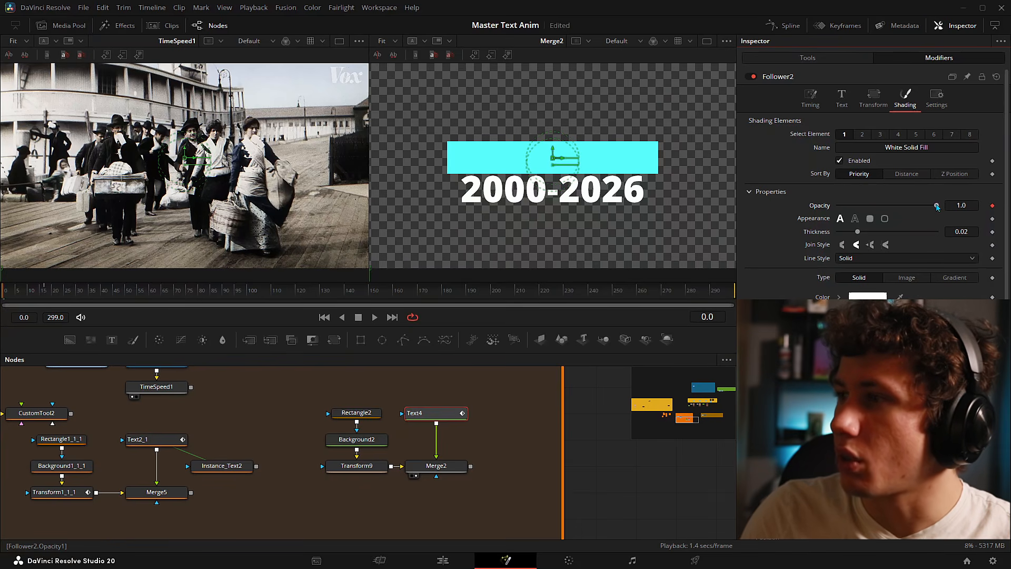
{"action": "left_click_drag", "start_coordinate": [937, 206], "coordinate": [838, 206]}
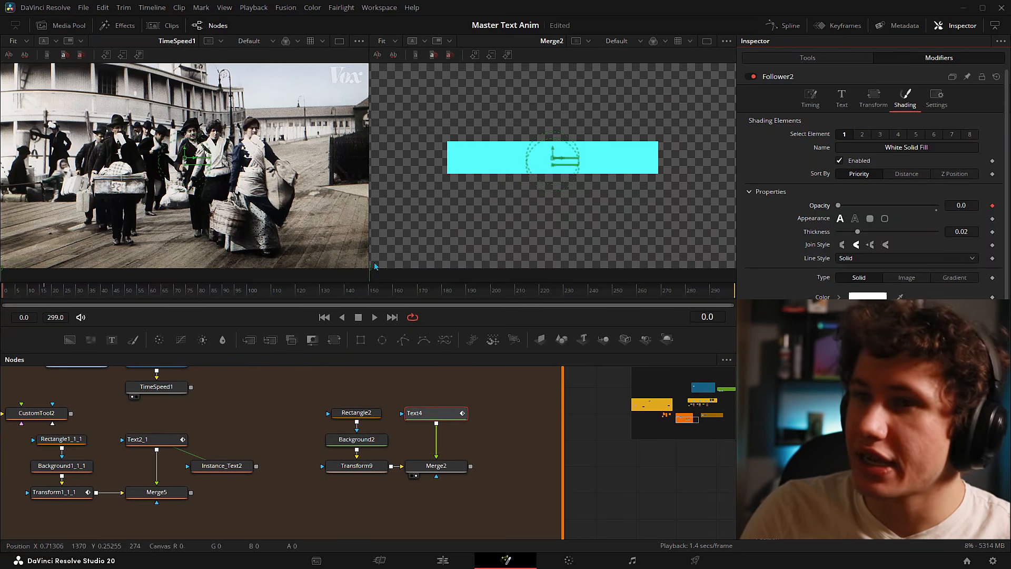
{"action": "left_click_drag", "start_coordinate": [22, 285], "coordinate": [29, 291]}
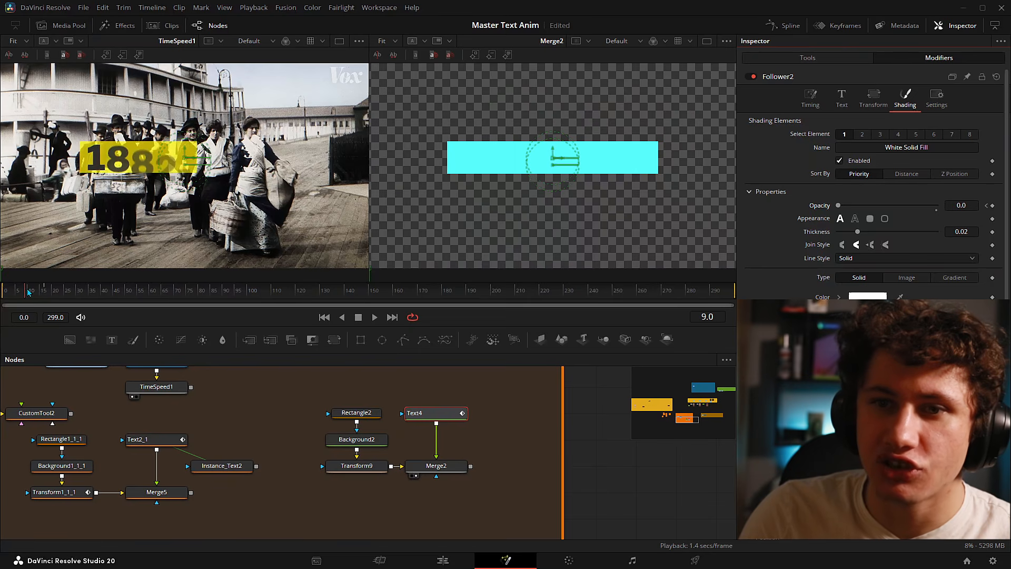
{"action": "left_click_drag", "start_coordinate": [838, 206], "coordinate": [972, 207]}
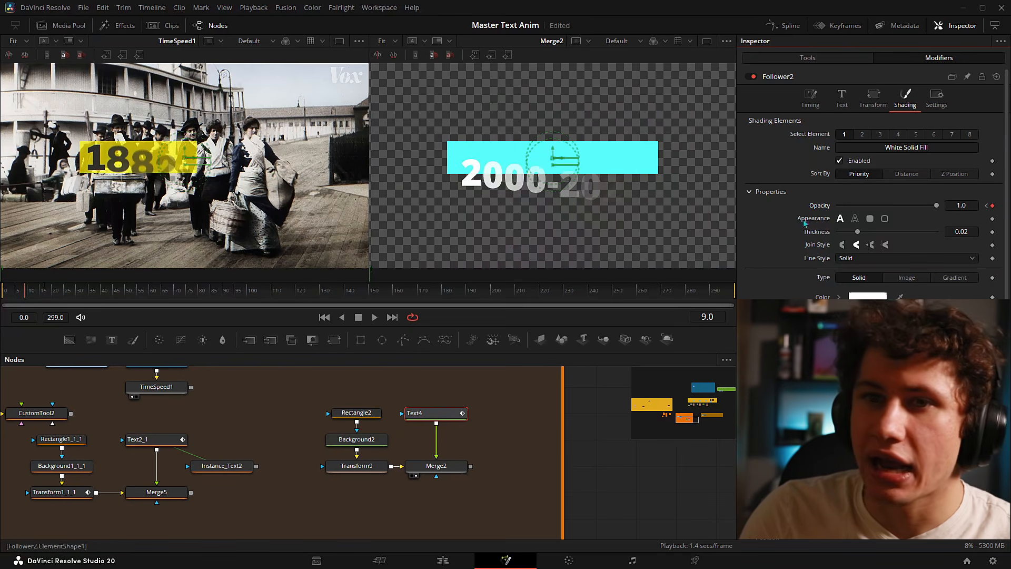
{"action": "left_click", "coordinate": [33, 291]}
{"action": "key", "text": "Home"}
{"action": "key", "text": "space"}
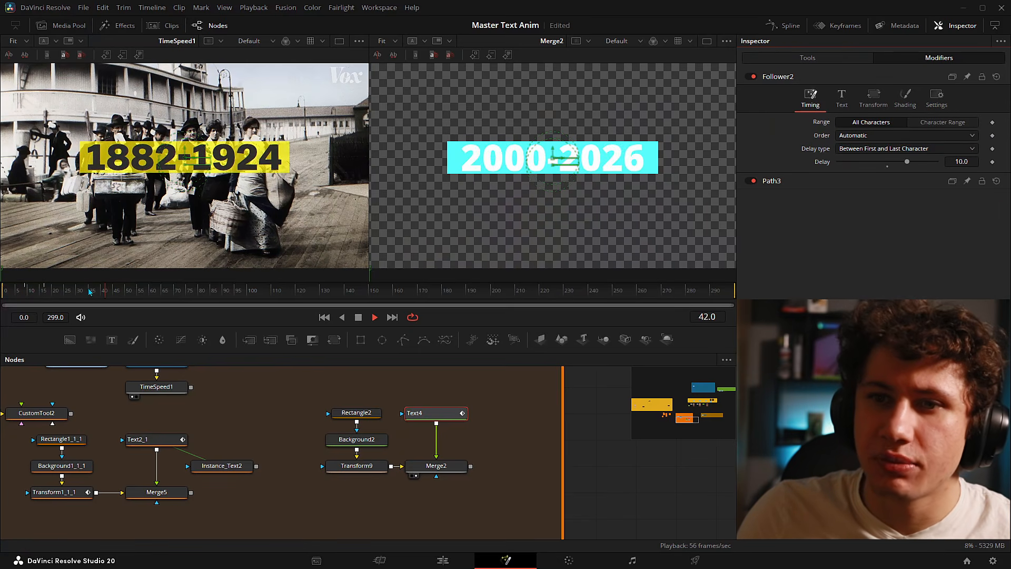
{"action": "left_click_drag", "start_coordinate": [89, 290], "coordinate": [18, 293]}
{"action": "key", "text": "space"}
{"action": "key", "text": "space"}
{"action": "key", "text": "space"}
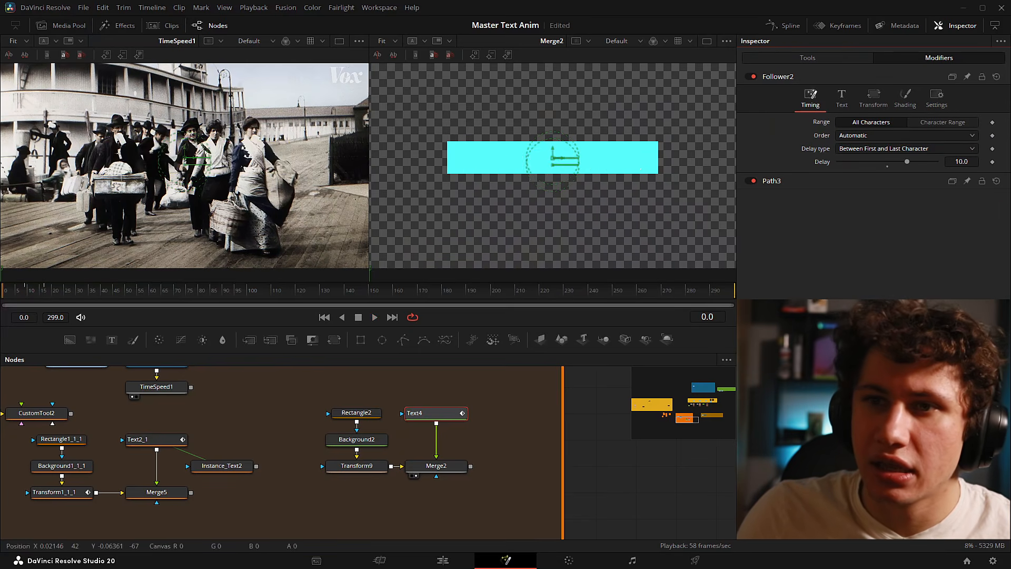
{"action": "left_click_drag", "start_coordinate": [44, 296], "coordinate": [2, 294]}
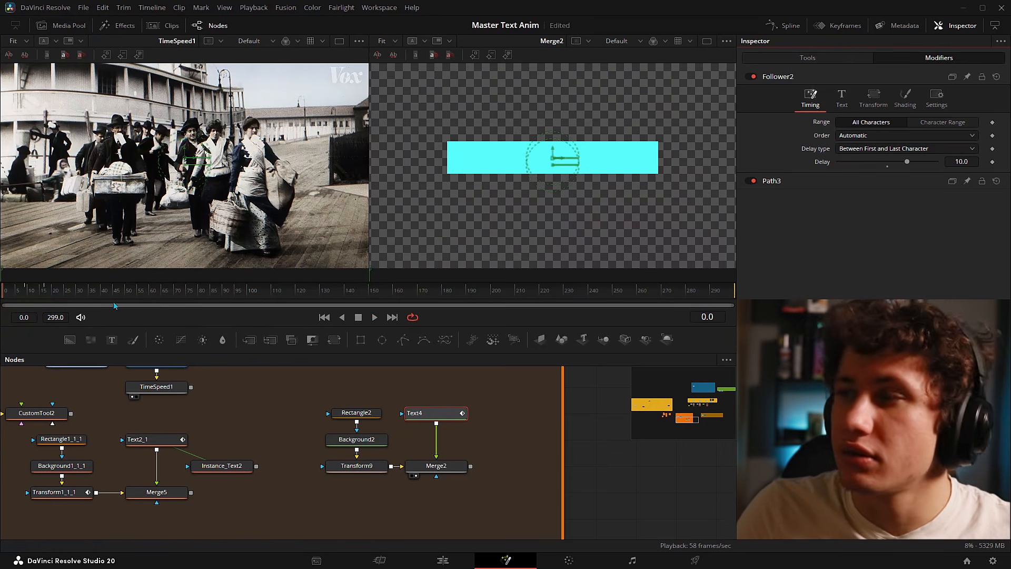
- Switch Follower2's Delay type to Between Each Character with Delay 1.0
{"action": "left_click", "coordinate": [855, 152]}
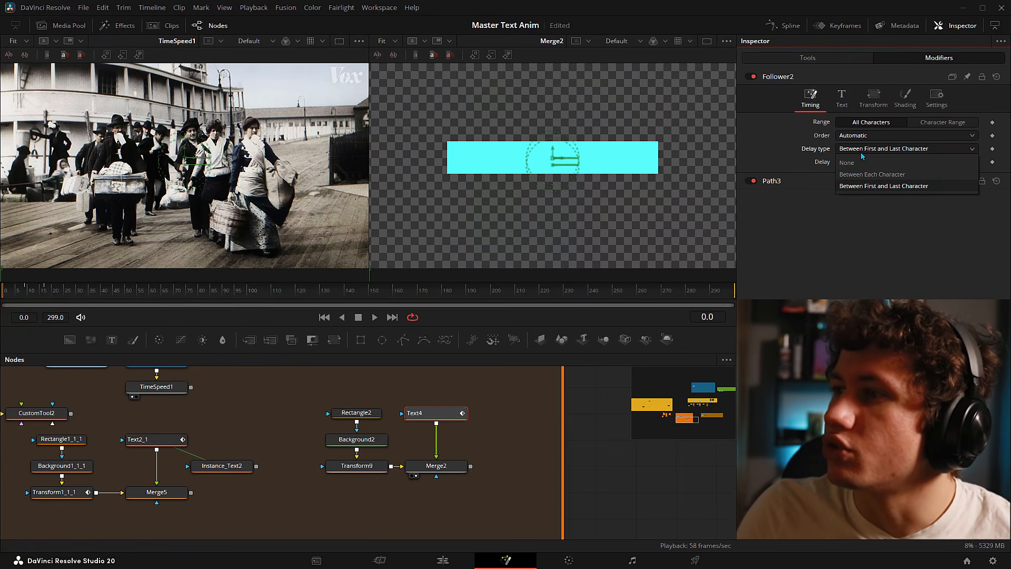
{"action": "left_click", "coordinate": [876, 179]}
{"action": "left_click", "coordinate": [950, 162]}
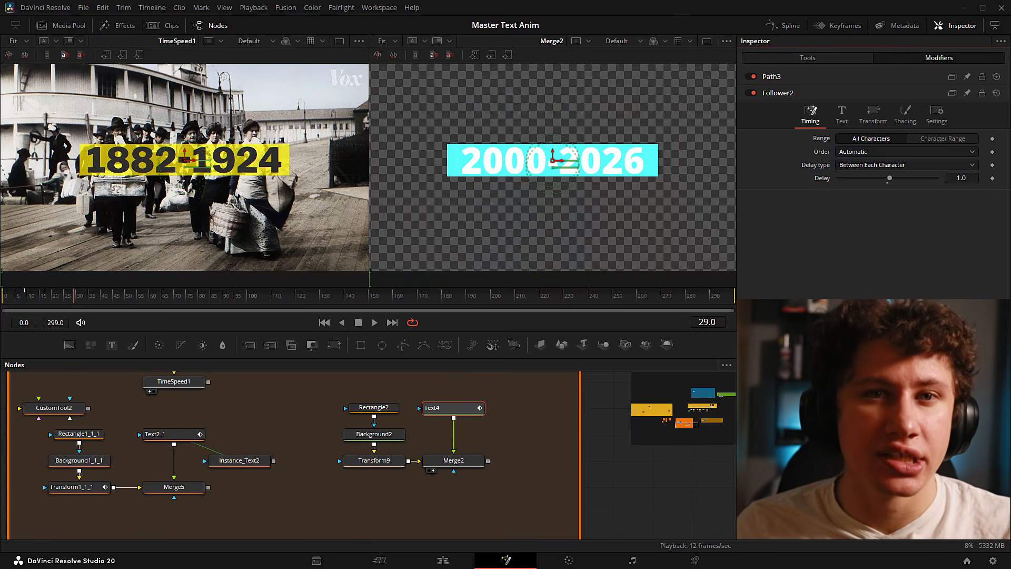
- In the Spline editor, pull the first Displacement and Opacity keyframe handles for a sharp ease-out
{"action": "left_click", "coordinate": [774, 27]}
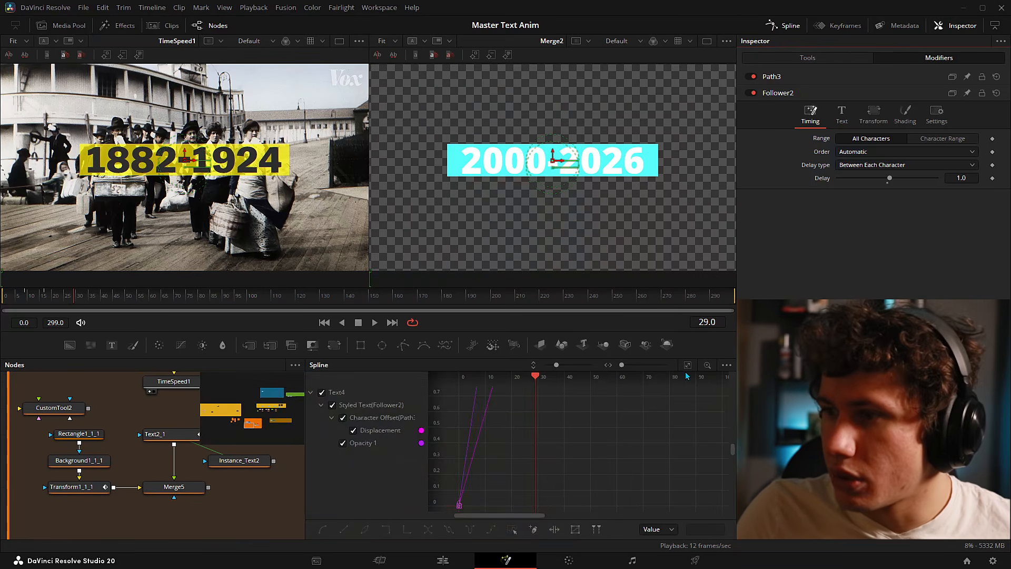
{"action": "left_click_drag", "start_coordinate": [465, 440], "coordinate": [561, 503]}
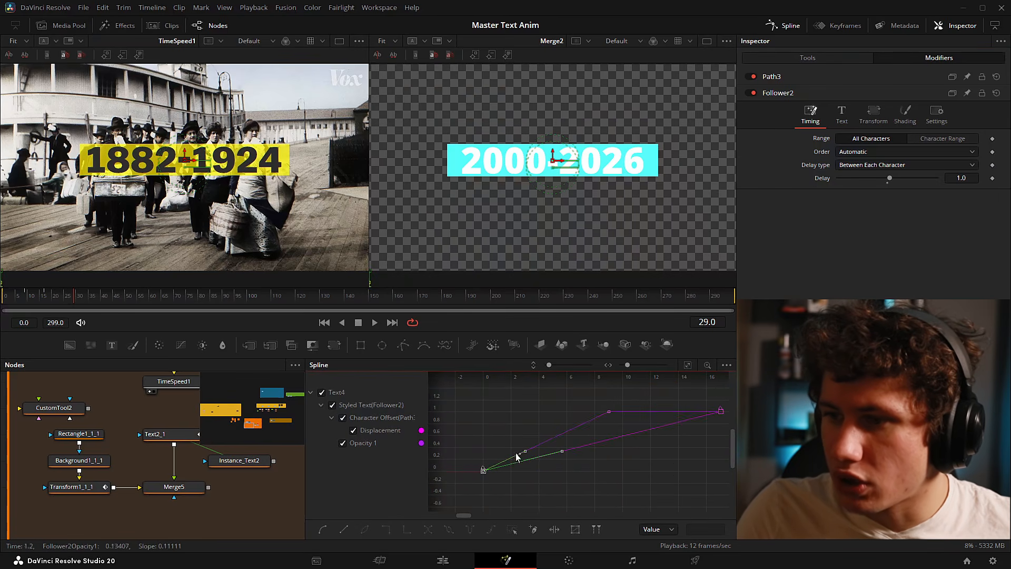
{"action": "left_click_drag", "start_coordinate": [526, 451], "coordinate": [483, 423]}
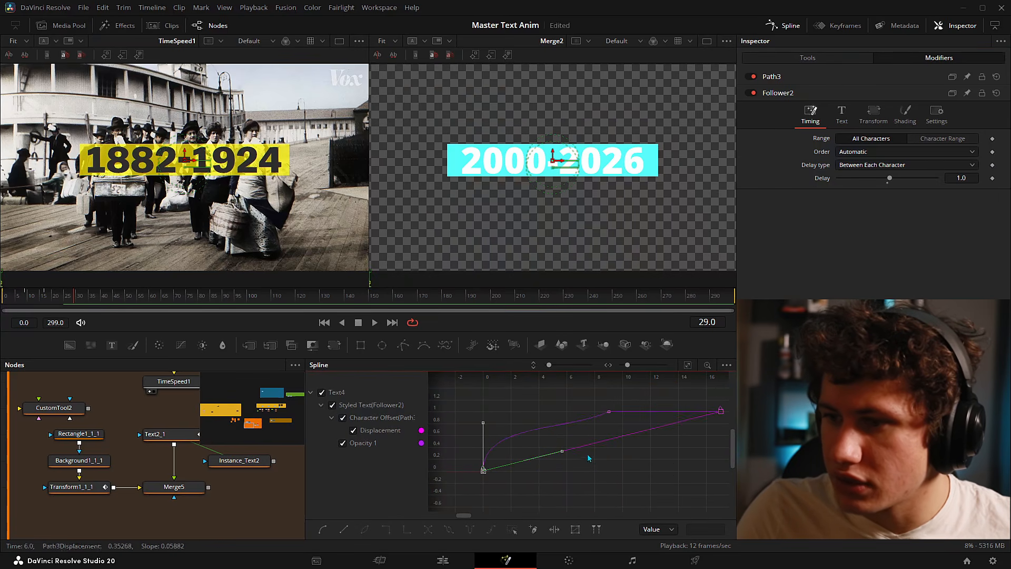
{"action": "left_click_drag", "start_coordinate": [560, 456], "coordinate": [469, 420]}
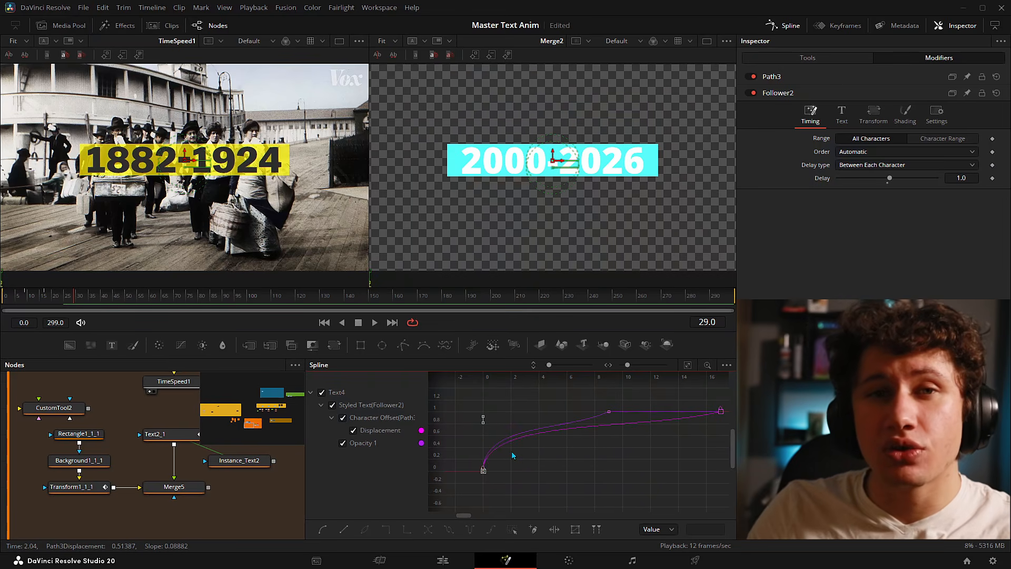
- Flatten the last keyframes so both curves ease in, then play from frame 0
{"action": "mouse_move", "coordinate": [722, 441]}
{"action": "left_mouse_down"}
{"action": "mouse_move", "coordinate": [666, 453]}
{"action": "mouse_move", "coordinate": [740, 440]}
{"action": "left_mouse_up"}
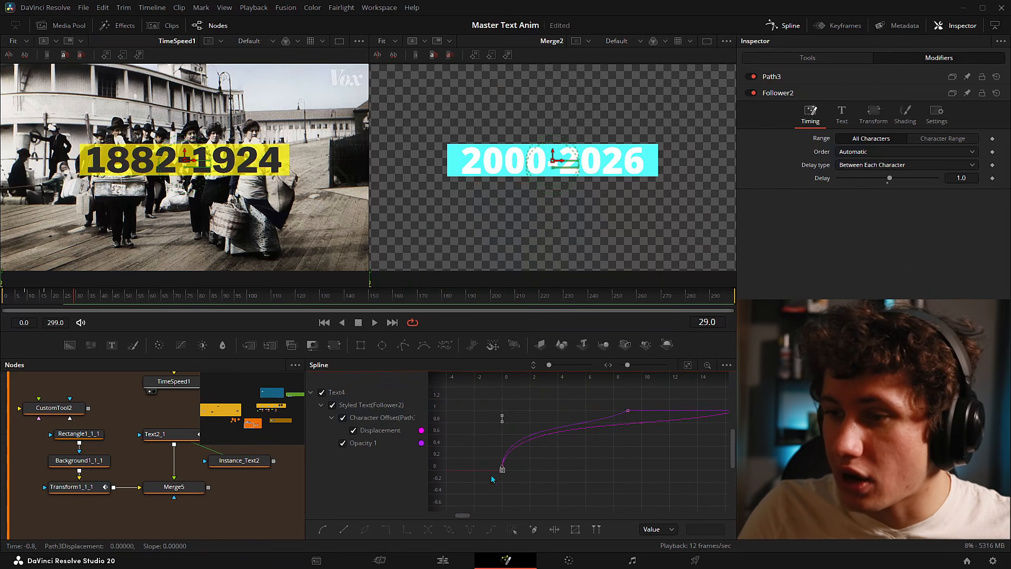
{"action": "left_click_drag", "start_coordinate": [605, 419], "coordinate": [703, 458]}
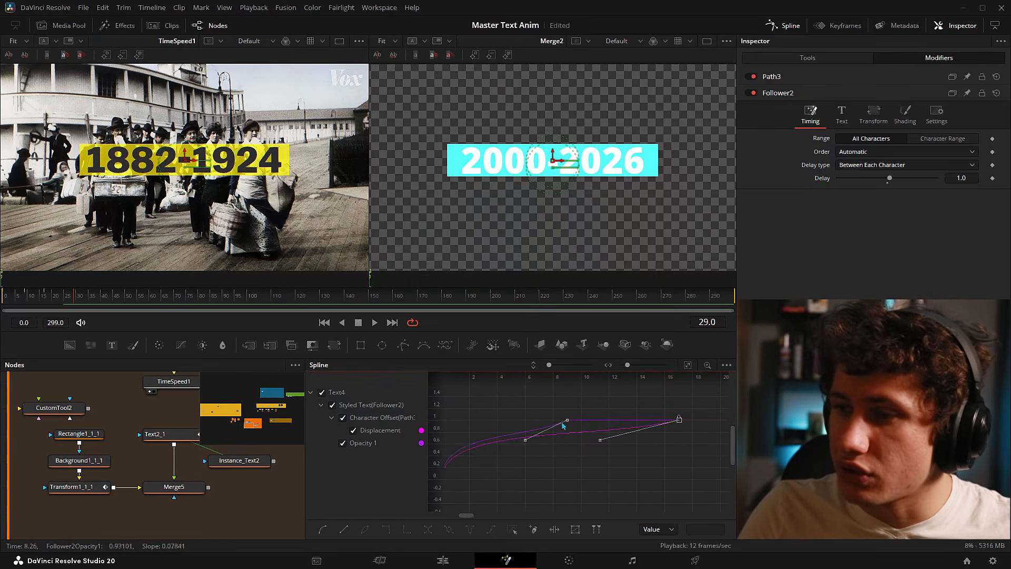
{"action": "key", "text": "f"}
{"action": "left_click", "coordinate": [602, 453]}
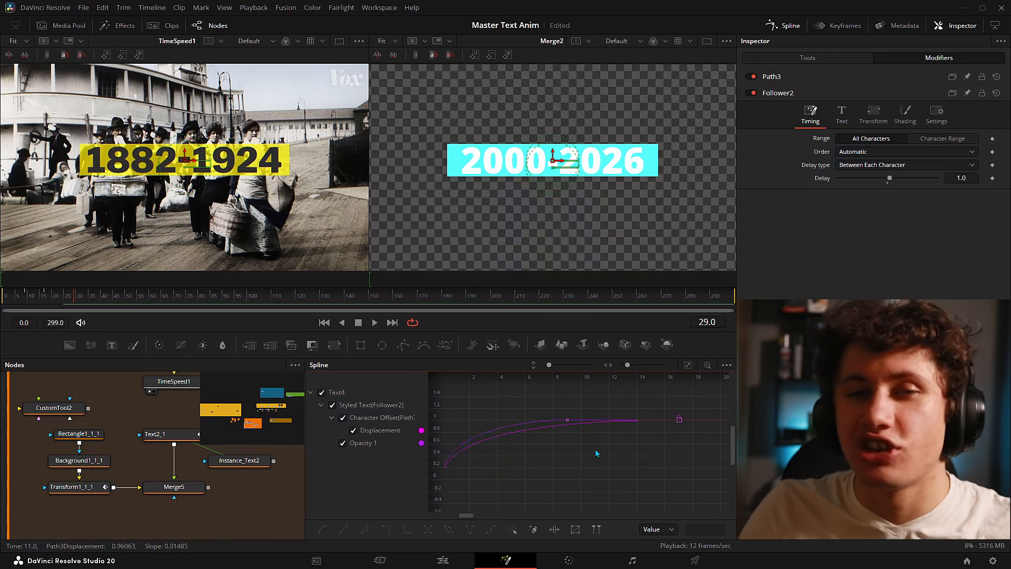
{"action": "left_click_drag", "start_coordinate": [530, 393], "coordinate": [714, 469]}
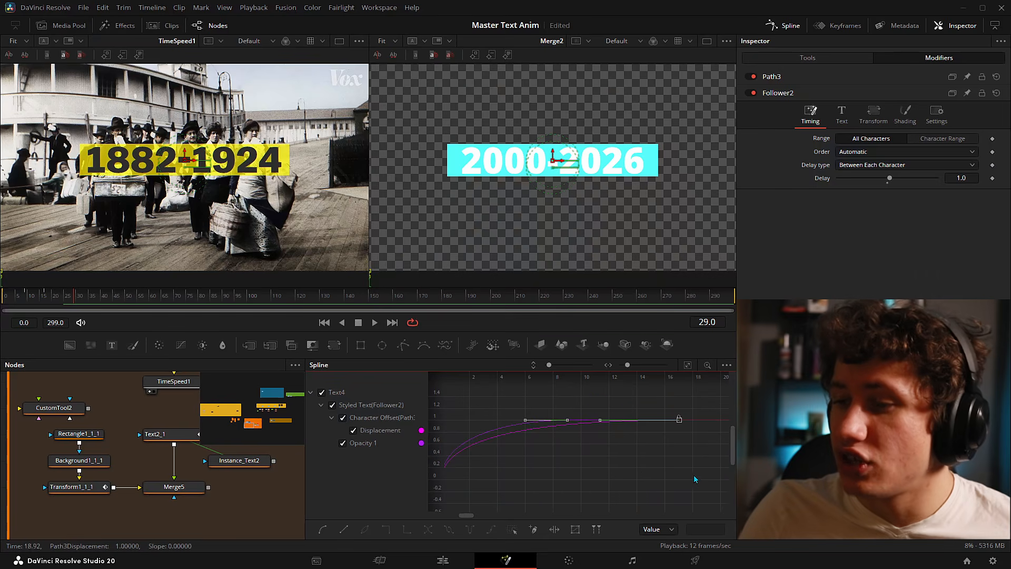
{"action": "left_click", "coordinate": [633, 465]}
{"action": "left_click", "coordinate": [50, 303]}
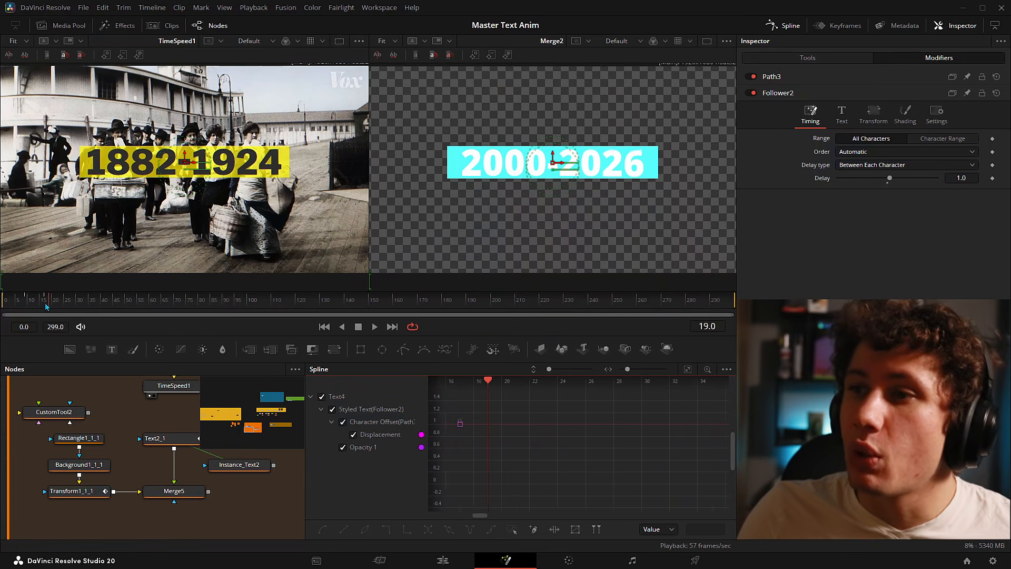
{"action": "left_click_drag", "start_coordinate": [49, 304], "coordinate": [1, 305]}
{"action": "key", "text": "space"}
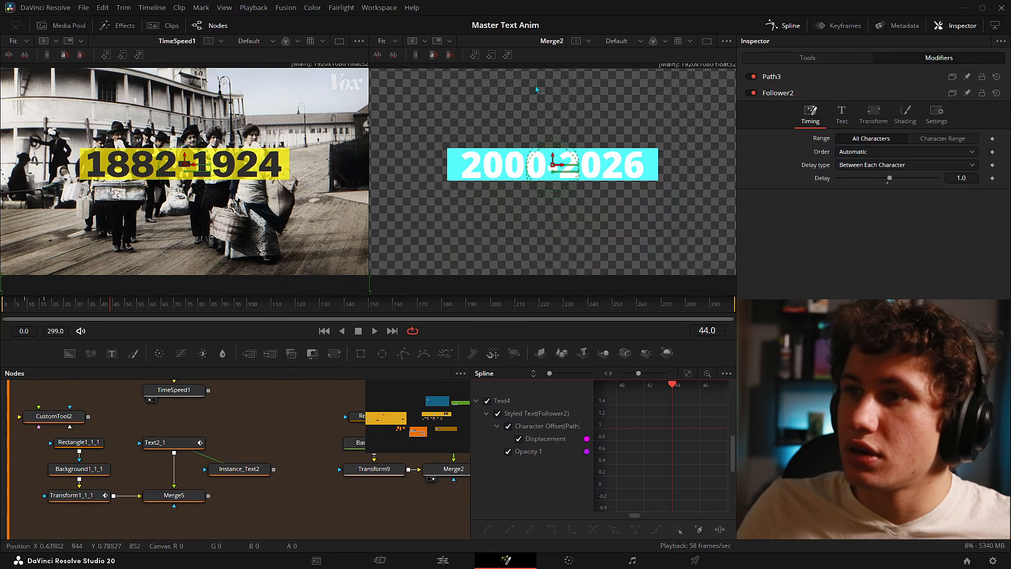
- Select Text4 and paste a linked instance of it as Instance_Text4
{"action": "left_click", "coordinate": [785, 25]}
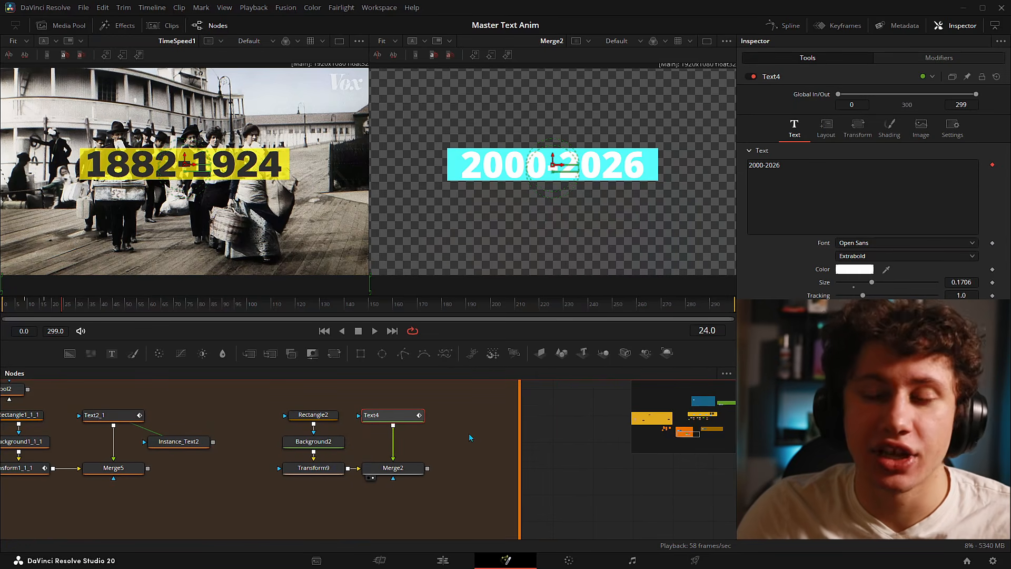
{"action": "left_click", "coordinate": [469, 437]}
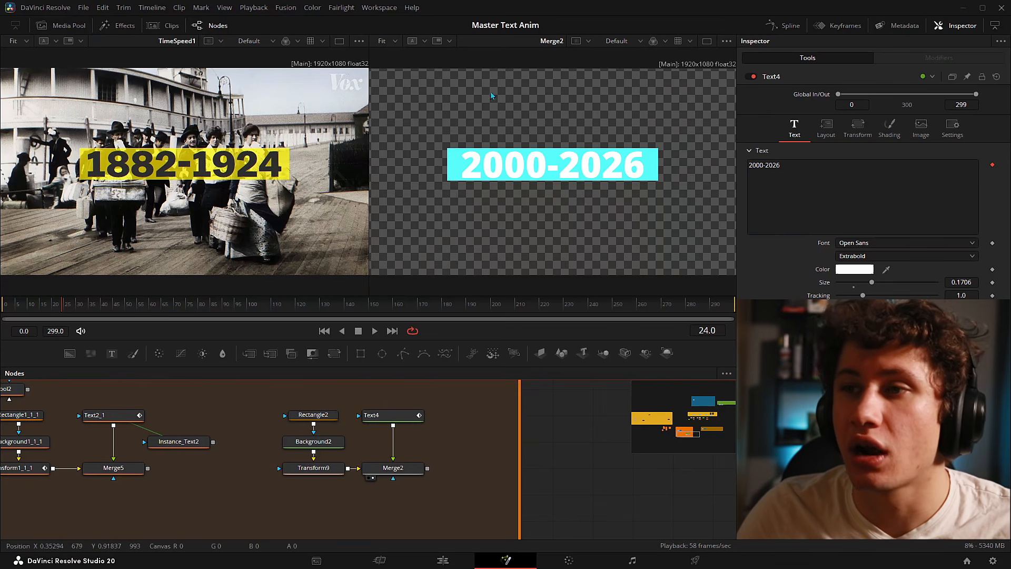
{"action": "left_click_drag", "start_coordinate": [350, 394], "coordinate": [443, 441]}
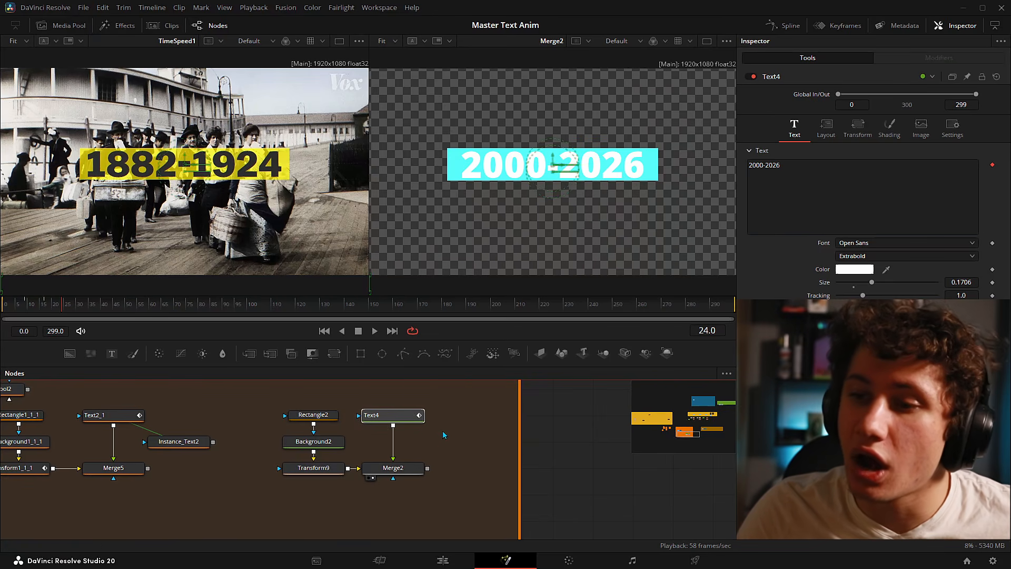
{"action": "left_click", "coordinate": [445, 438]}
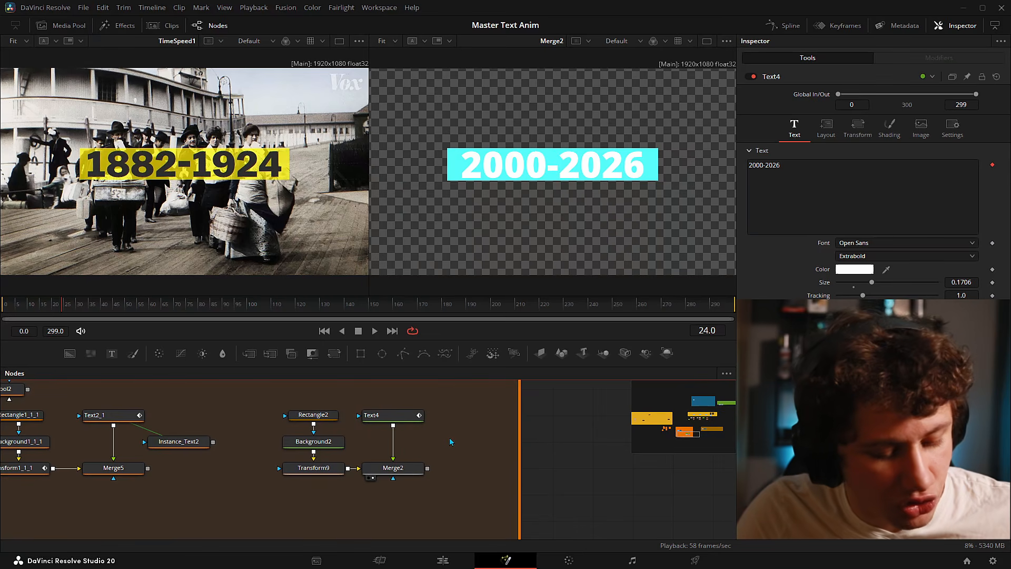
{"action": "key", "text": "ctrl+shift+v"}
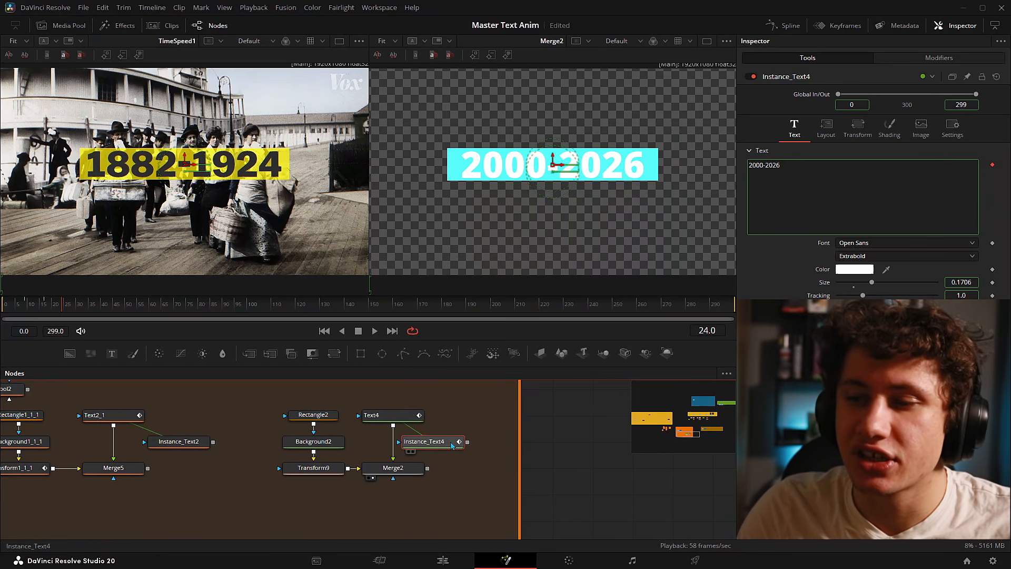
- Position Instance_Text4 next to Text4 in the node graph
{"action": "left_click_drag", "start_coordinate": [454, 444], "coordinate": [494, 444]}
{"action": "left_click", "coordinate": [360, 401]}
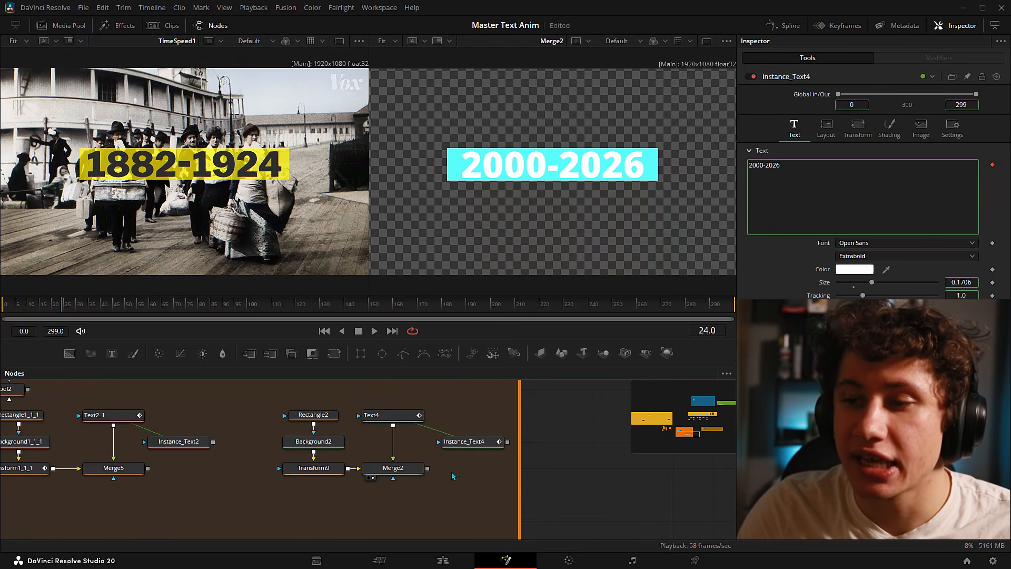
{"action": "left_click_drag", "start_coordinate": [354, 394], "coordinate": [399, 424]}
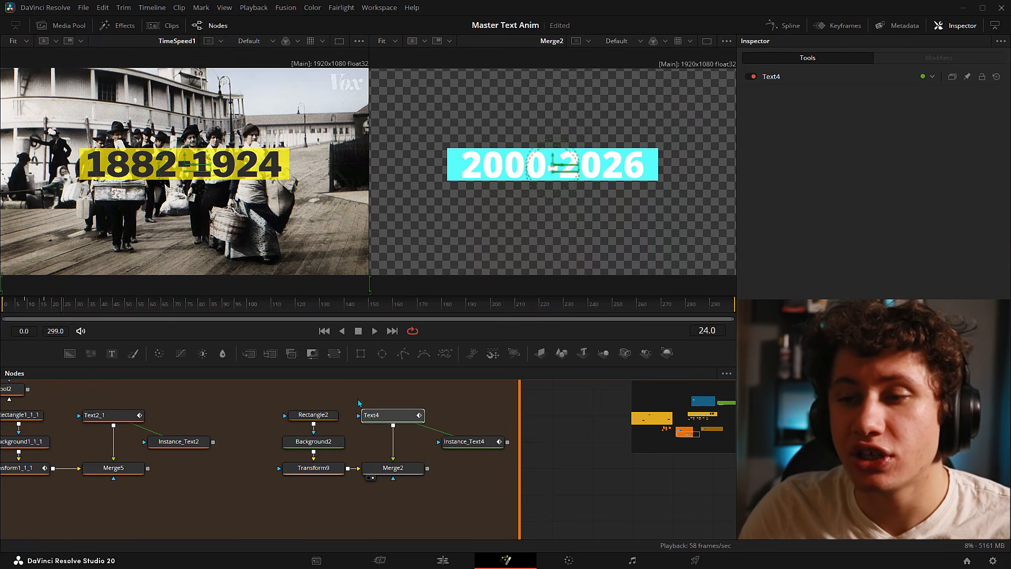
{"action": "left_click", "coordinate": [430, 452]}
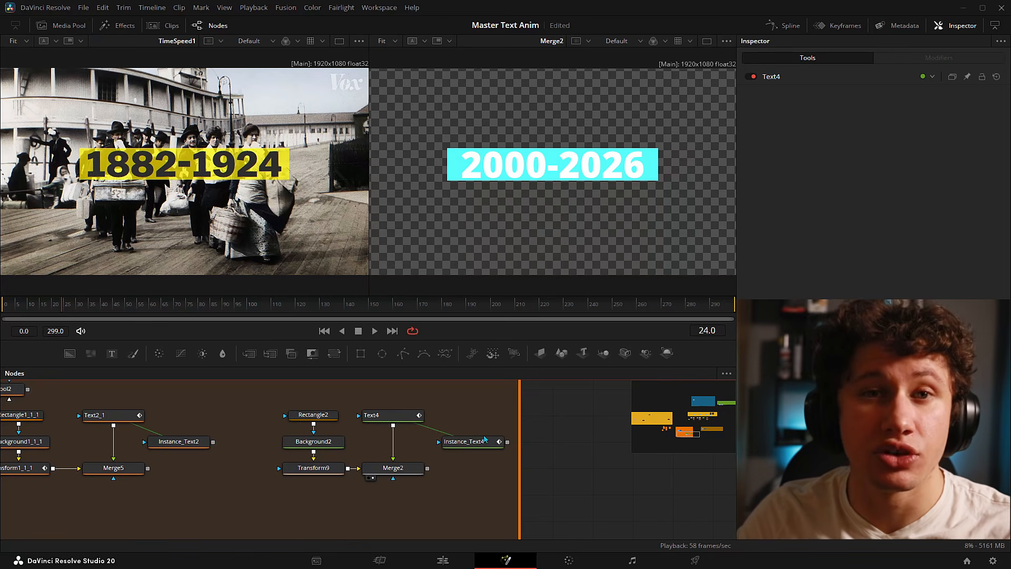
{"action": "left_click_drag", "start_coordinate": [485, 437], "coordinate": [444, 438]}
{"action": "left_click_drag", "start_coordinate": [354, 388], "coordinate": [489, 461]}
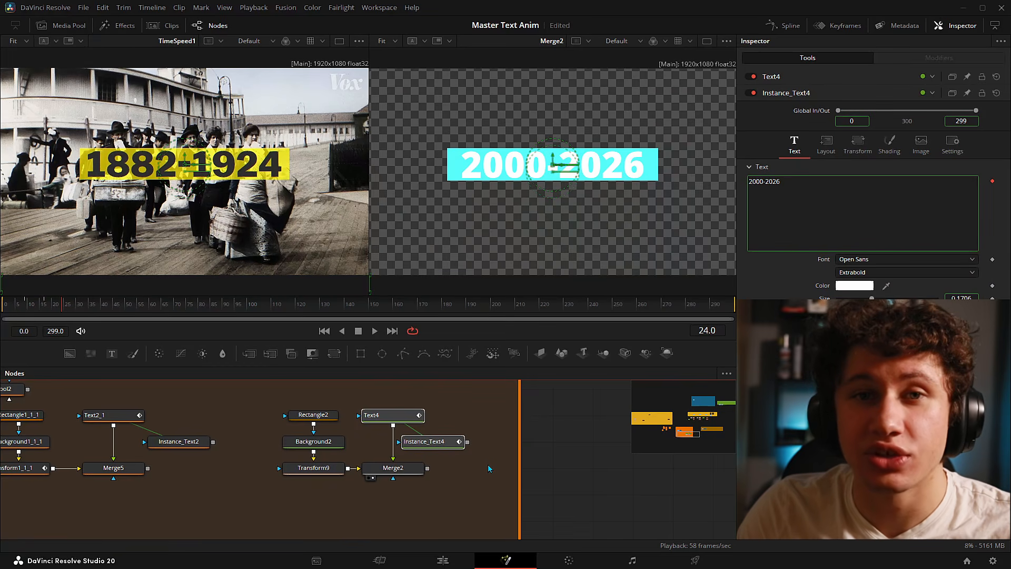
{"action": "left_click", "coordinate": [488, 467]}
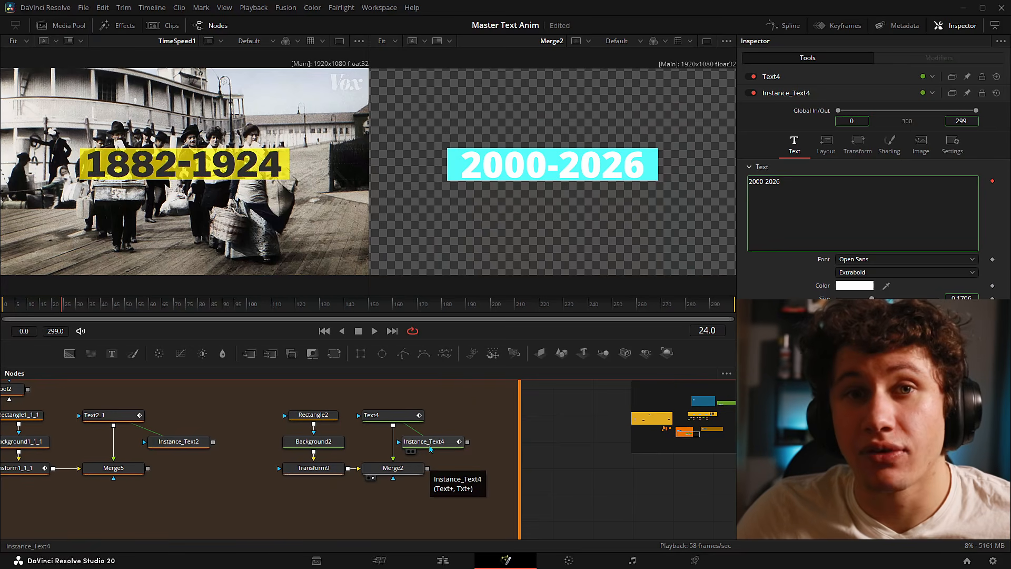
- Deinstance Instance_Text4's text field and remove its Follower2 animation
{"action": "left_click", "coordinate": [433, 448]}
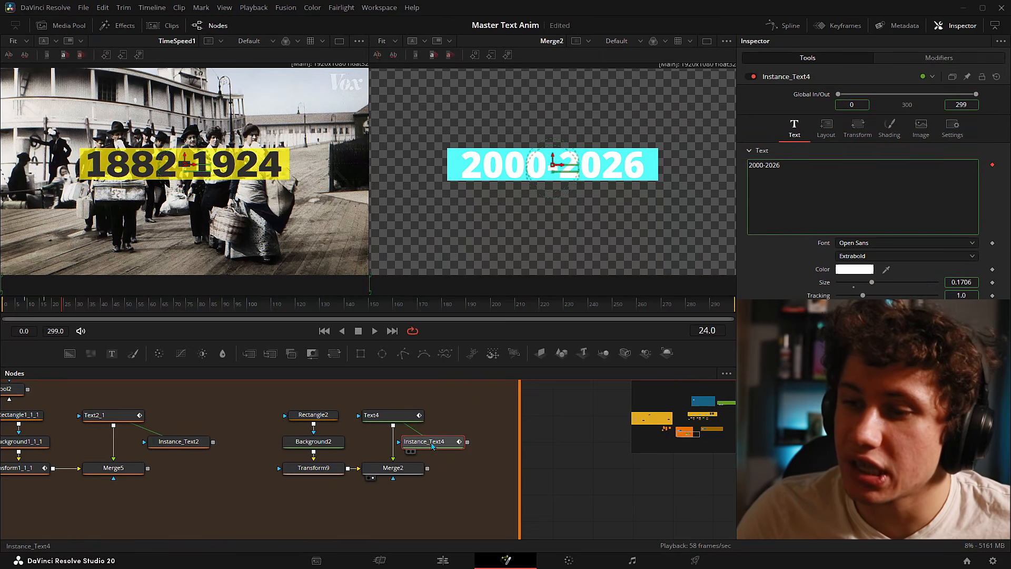
{"action": "right_click", "coordinate": [872, 186]}
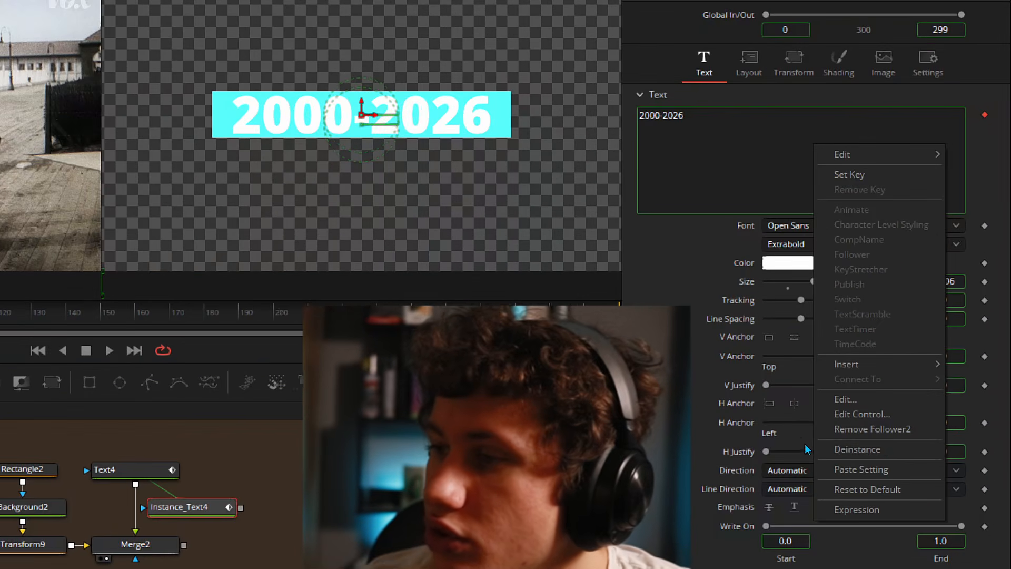
{"action": "left_click", "coordinate": [843, 449]}
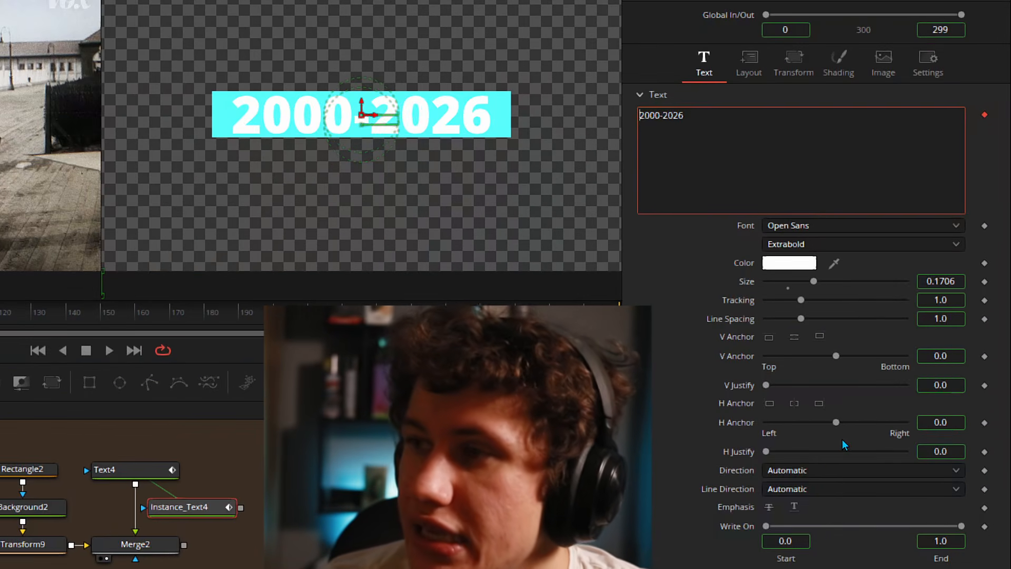
{"action": "right_click", "coordinate": [744, 132]}
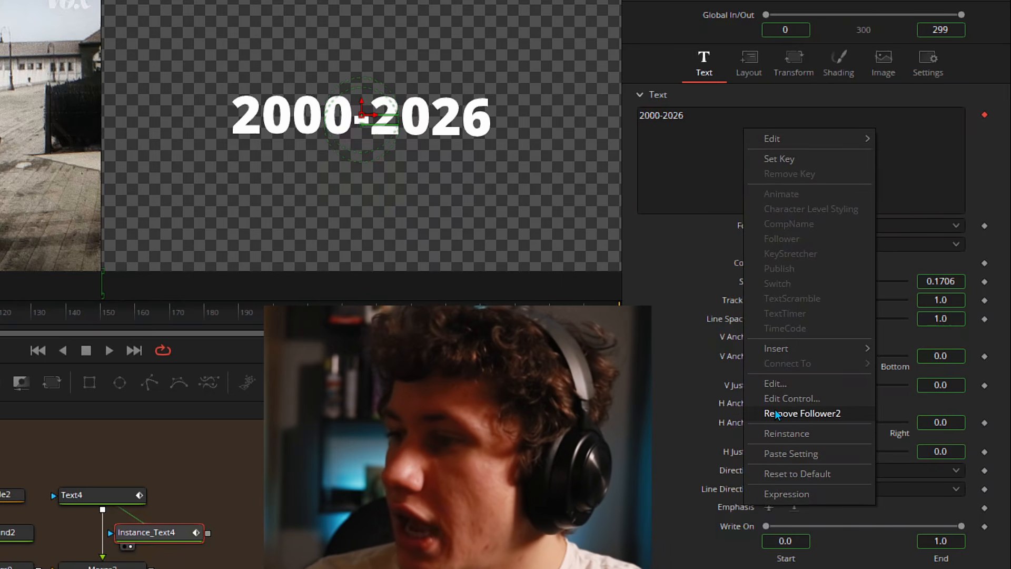
{"action": "left_click", "coordinate": [775, 412]}
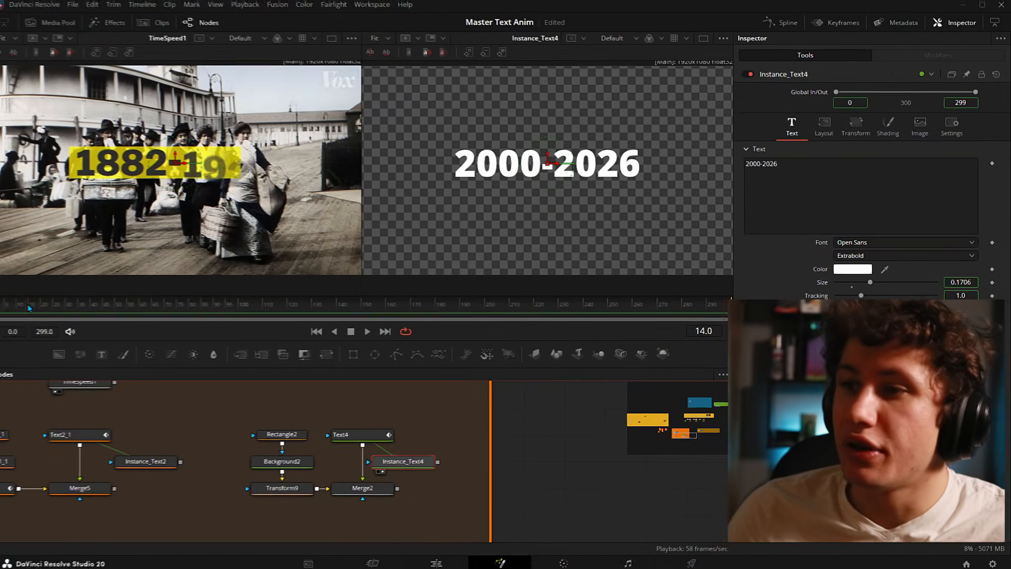
{"action": "mouse_move", "coordinate": [29, 308]}
{"action": "left_mouse_down"}
{"action": "mouse_move", "coordinate": [49, 307]}
{"action": "mouse_move", "coordinate": [6, 304]}
{"action": "mouse_move", "coordinate": [57, 303]}
{"action": "mouse_move", "coordinate": [7, 302]}
{"action": "mouse_move", "coordinate": [24, 295]}
{"action": "mouse_move", "coordinate": [33, 296]}
{"action": "mouse_move", "coordinate": [7, 304]}
{"action": "mouse_move", "coordinate": [15, 304]}
{"action": "left_mouse_up"}
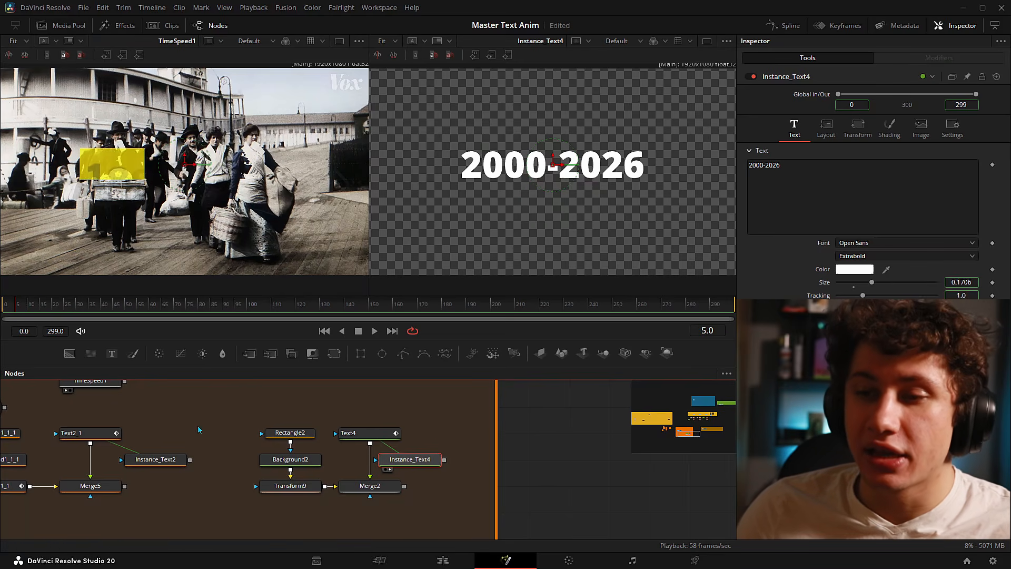
- View Text4, Instance_Text4 and then the Merge2 result at frame 1
{"action": "left_click", "coordinate": [349, 443]}
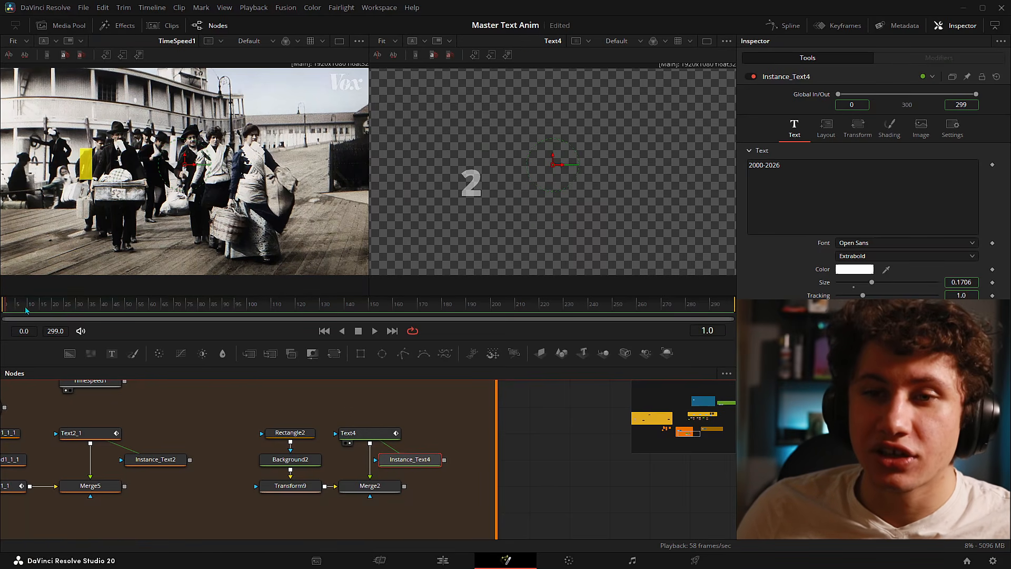
{"action": "left_click_drag", "start_coordinate": [26, 306], "coordinate": [67, 298]}
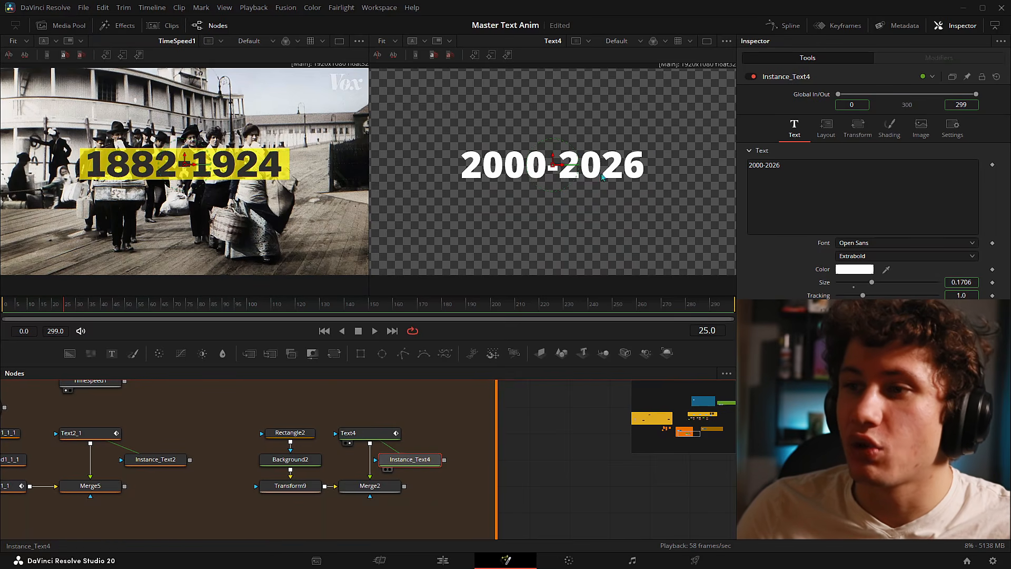
{"action": "key", "text": "2"}
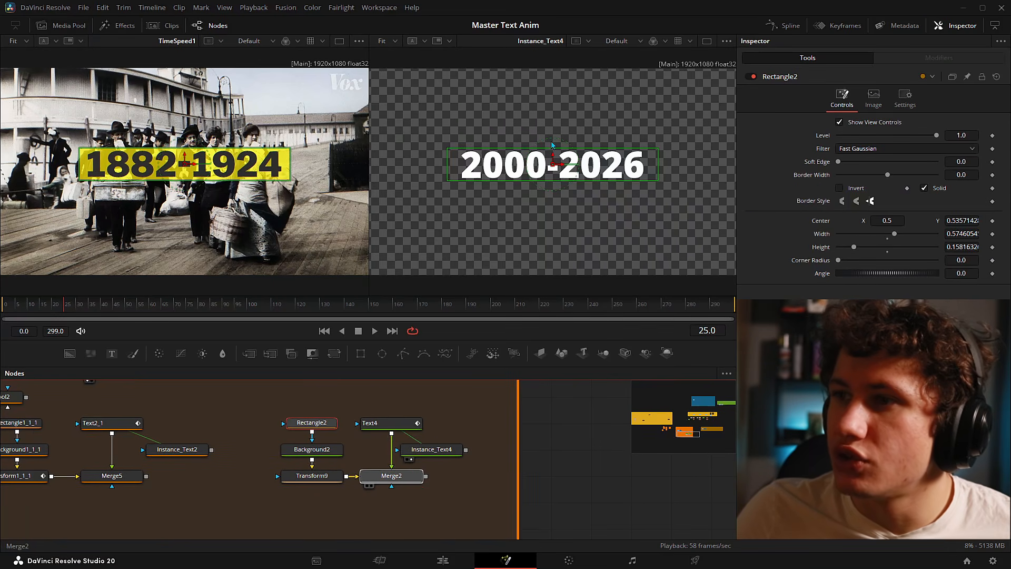
{"action": "left_click_drag", "start_coordinate": [551, 142], "coordinate": [551, 153]}
{"action": "left_click", "coordinate": [544, 472]}
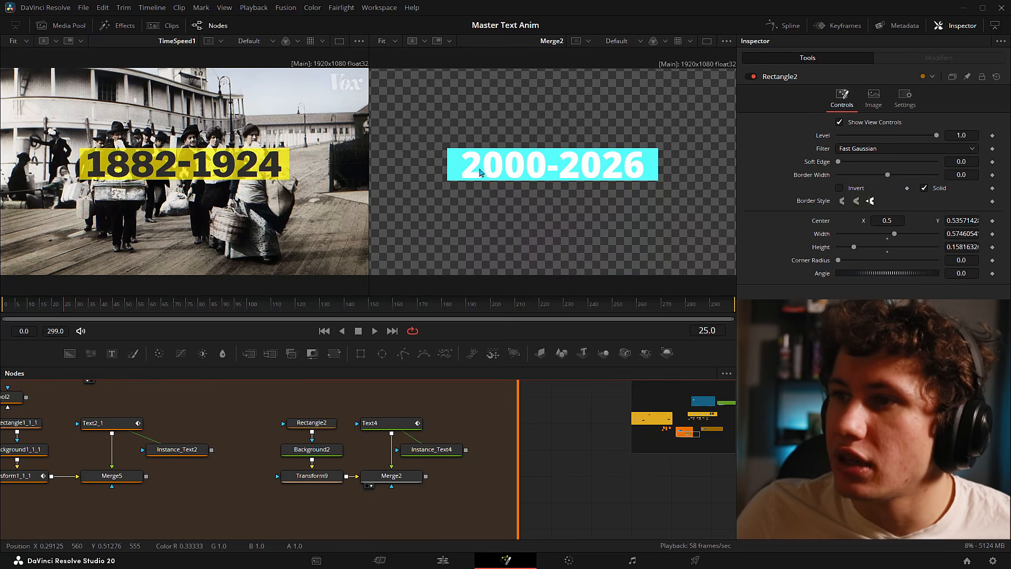
- Test Transform9's pivot and width, squeezing the cyan bar to zero and restoring it
{"action": "left_click", "coordinate": [314, 476]}
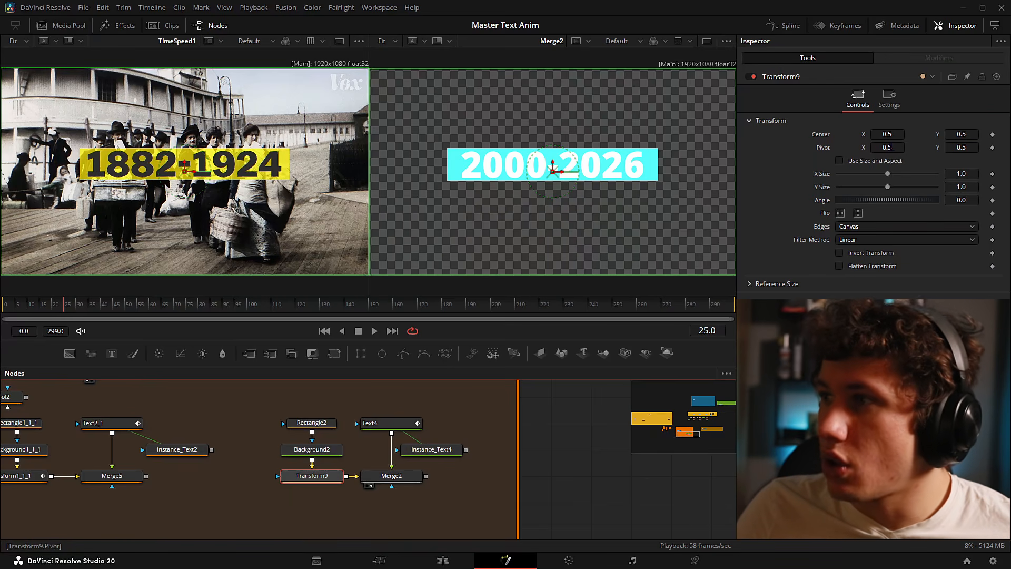
{"action": "left_click_drag", "start_coordinate": [894, 146], "coordinate": [851, 147]}
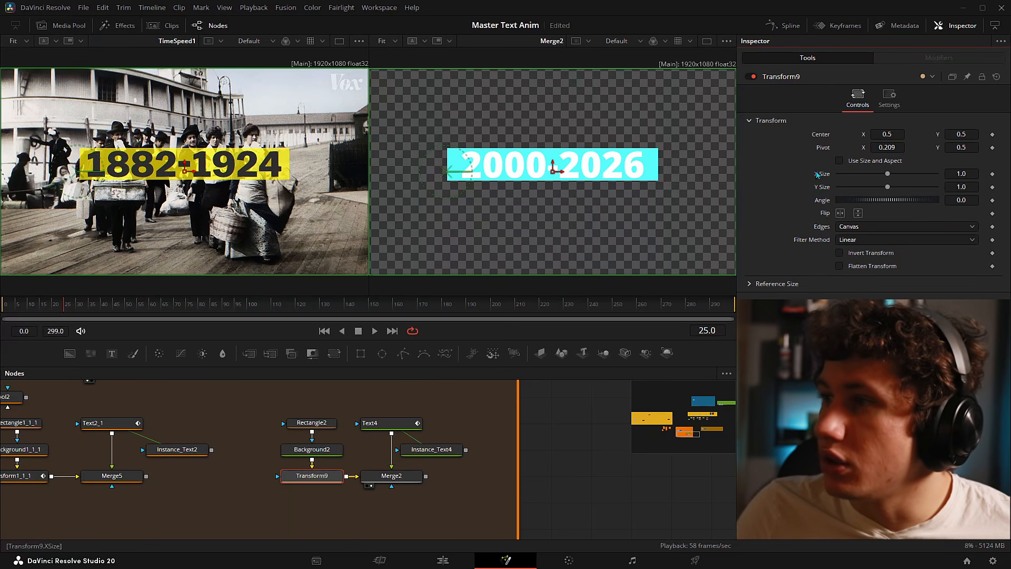
{"action": "mouse_move", "coordinate": [890, 174]}
{"action": "left_mouse_down"}
{"action": "mouse_move", "coordinate": [839, 171]}
{"action": "mouse_move", "coordinate": [875, 172]}
{"action": "left_mouse_up"}
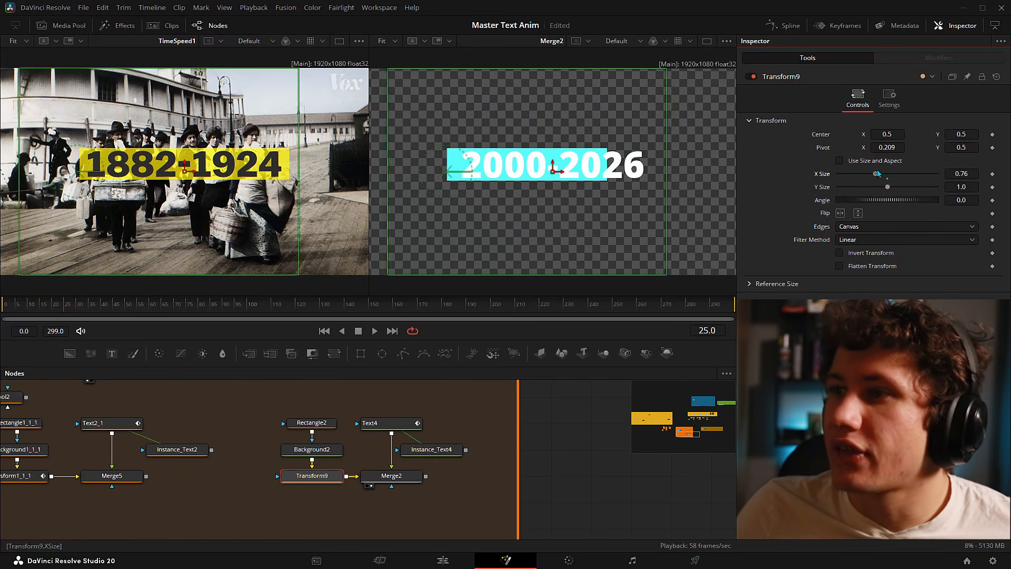
{"action": "left_click_drag", "start_coordinate": [875, 173], "coordinate": [888, 174]}
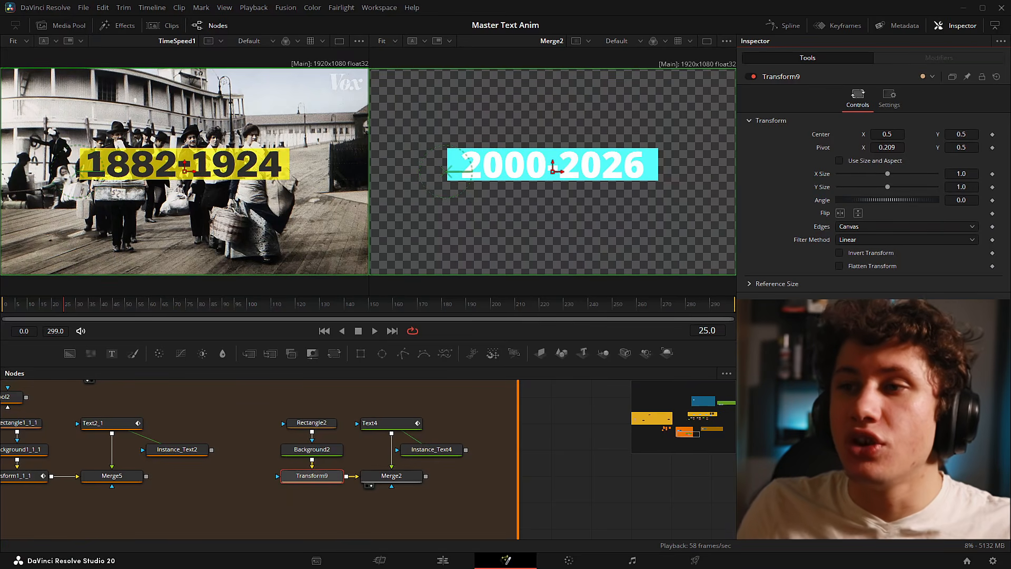
- Replace the year in Text4's title with placeholder letters 'edwedwda'
{"action": "left_click", "coordinate": [392, 424]}
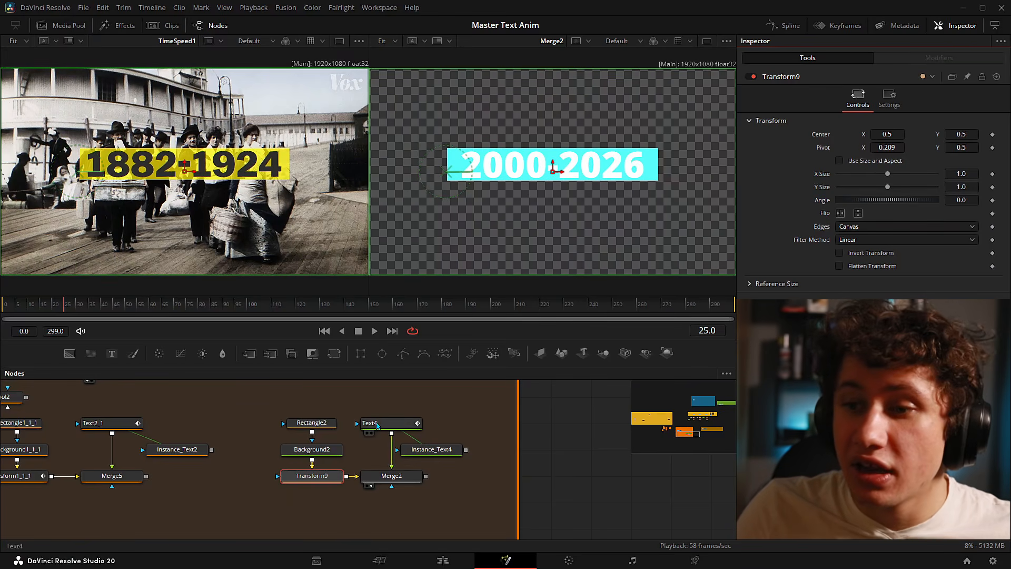
{"action": "double_click", "coordinate": [774, 166]}
{"action": "type", "text": "edwedwda"}
{"action": "left_click", "coordinate": [573, 443]}
{"action": "left_click", "coordinate": [595, 418]}
- Test narrowing the cyan bar's width on Transform9, then undo back to 1.0
{"action": "left_click", "coordinate": [311, 475]}
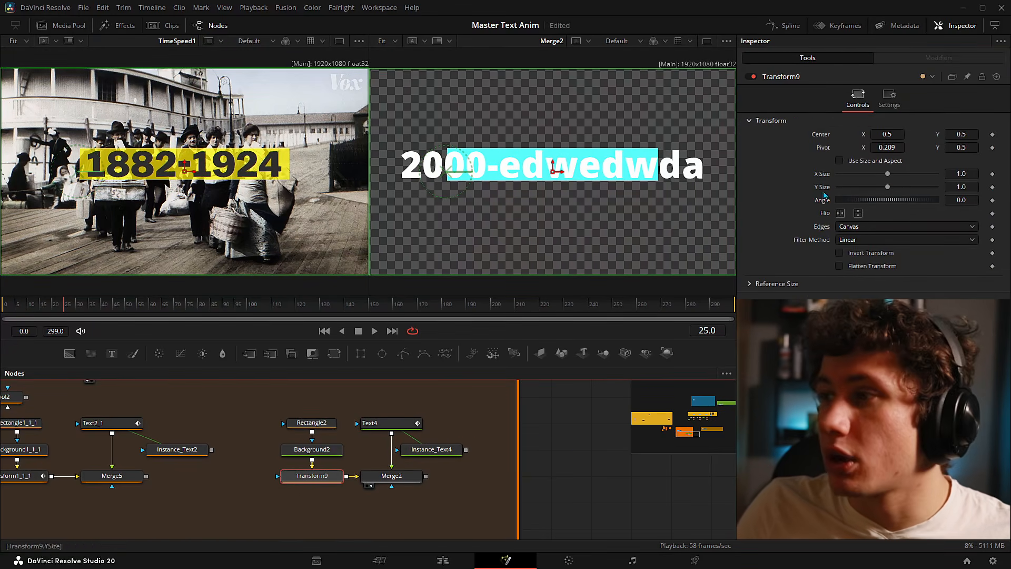
{"action": "left_click_drag", "start_coordinate": [966, 175], "coordinate": [925, 175]}
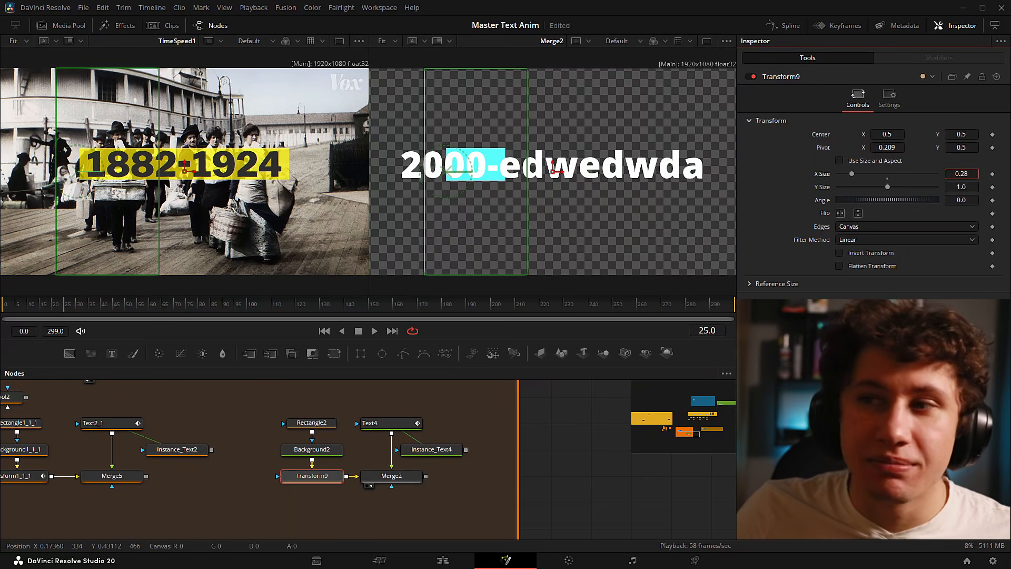
{"action": "key", "text": "ctrl+z"}
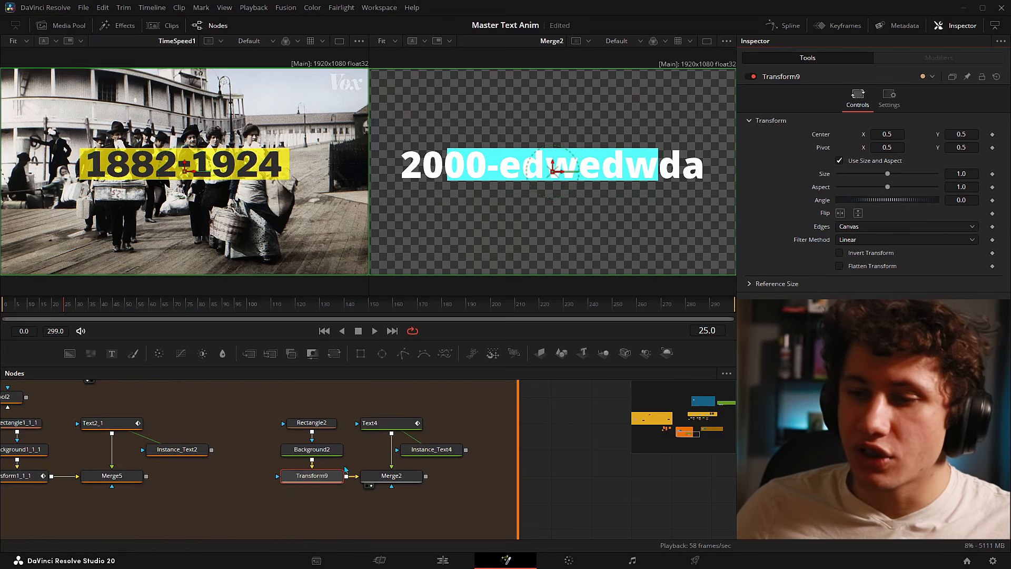
{"action": "left_click_drag", "start_coordinate": [290, 498], "coordinate": [312, 480]}
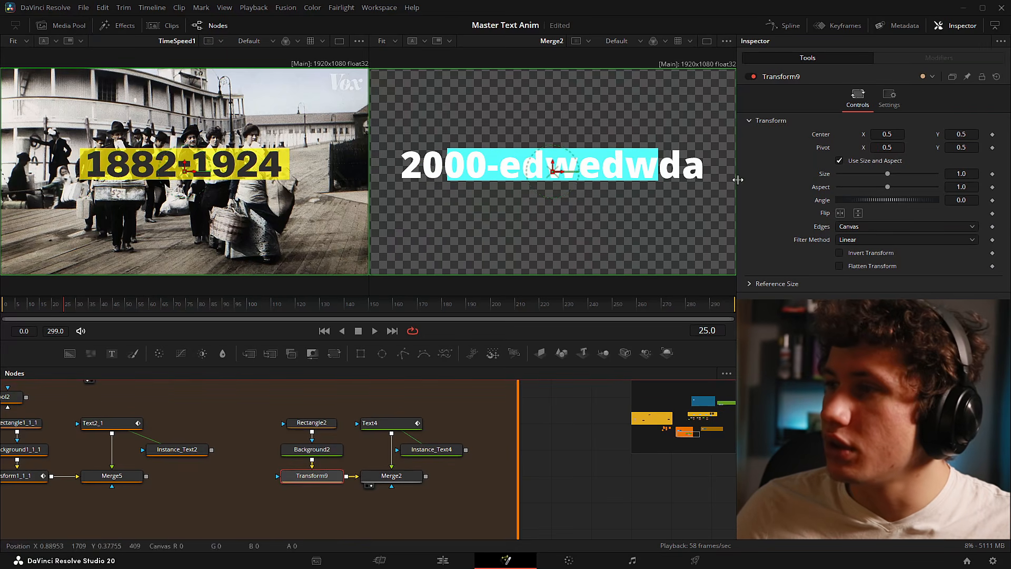
{"action": "right_click", "coordinate": [825, 151]}
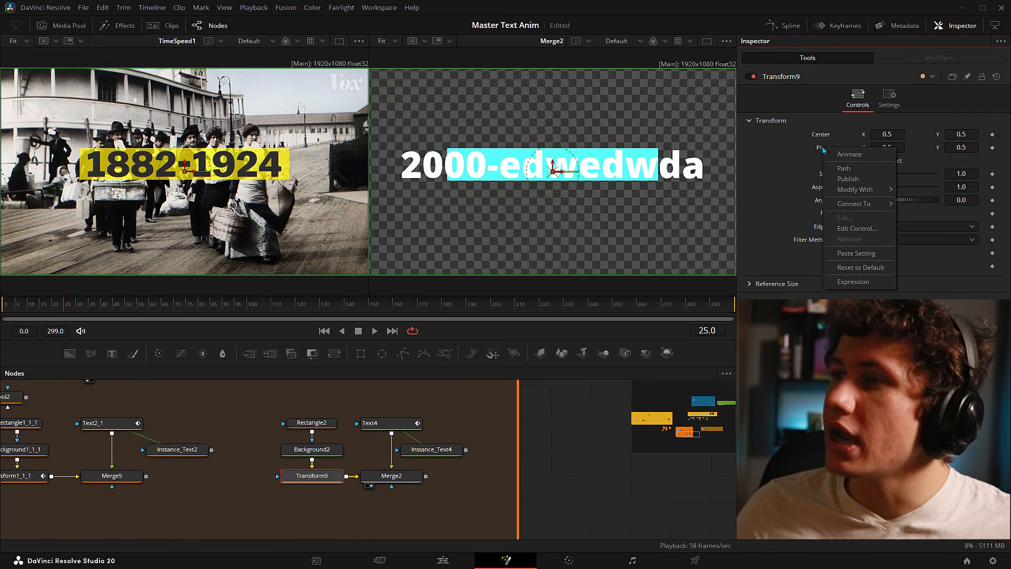
- Add an expression to Transform9's pivot and insert a Custom Tool node, CustomTool3
{"action": "left_click", "coordinate": [849, 282]}
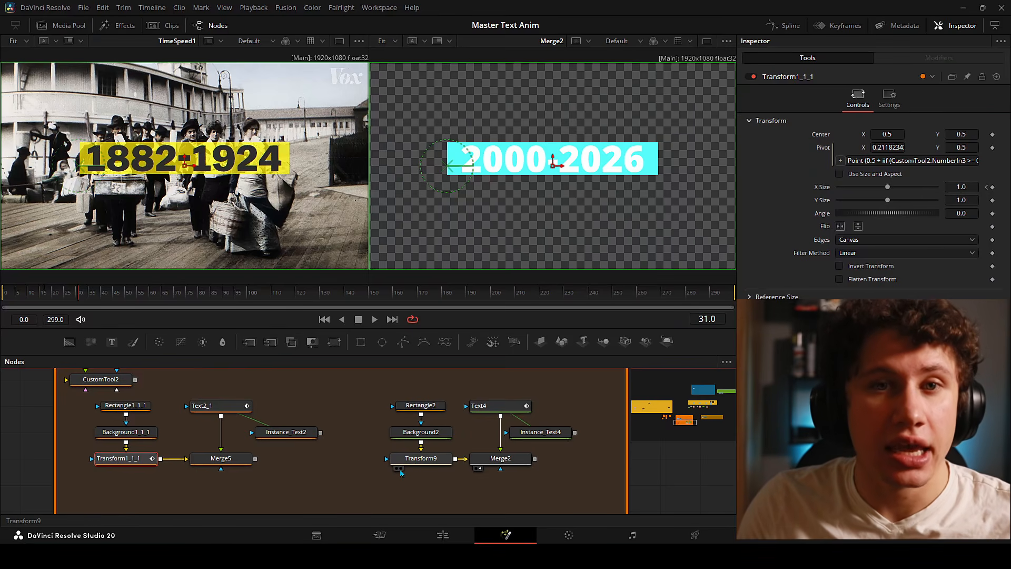
{"action": "key", "text": "shift+space"}
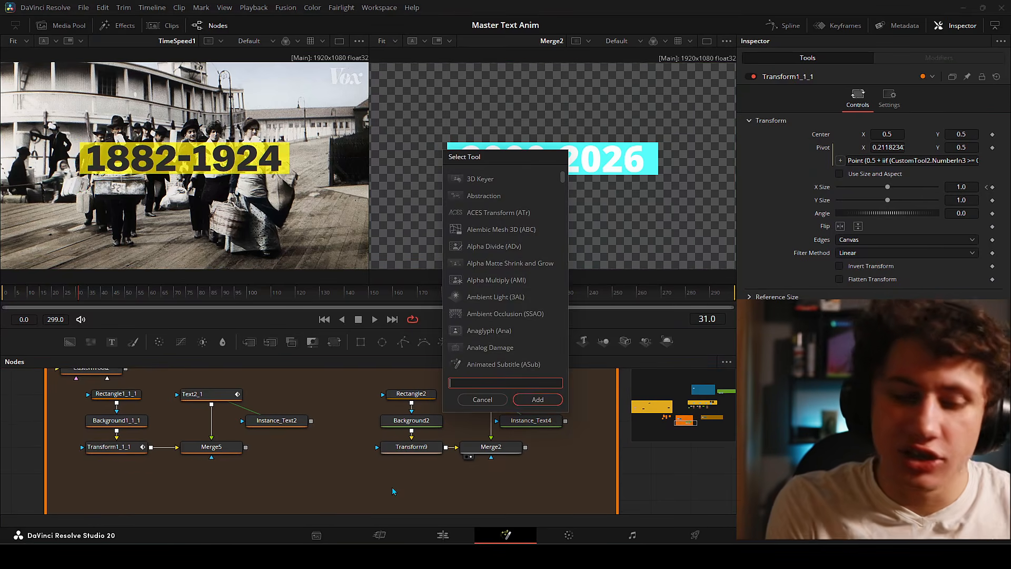
{"action": "type", "text": "custom"}
{"action": "key", "text": "Down"}
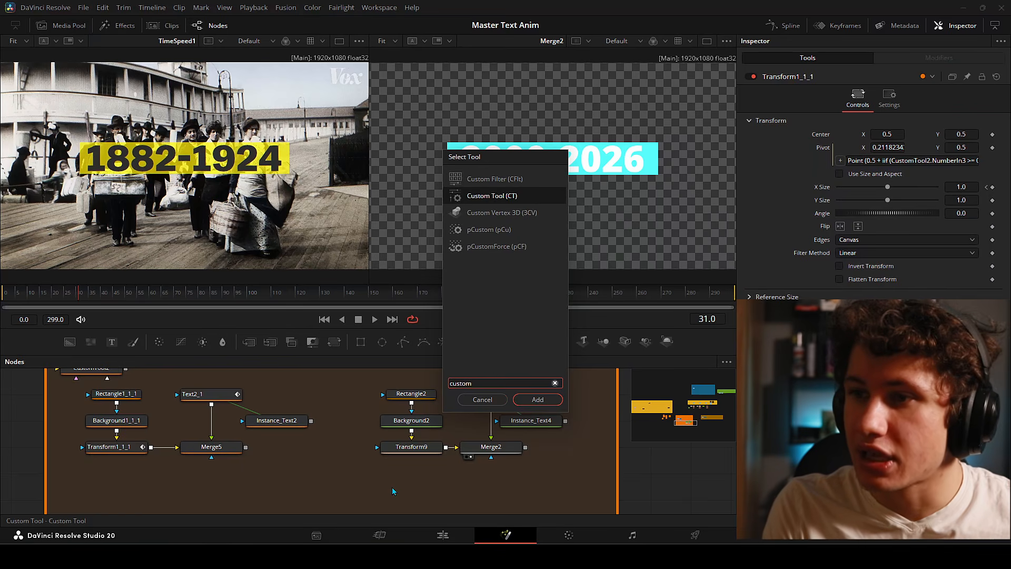
{"action": "double_click", "coordinate": [489, 195]}
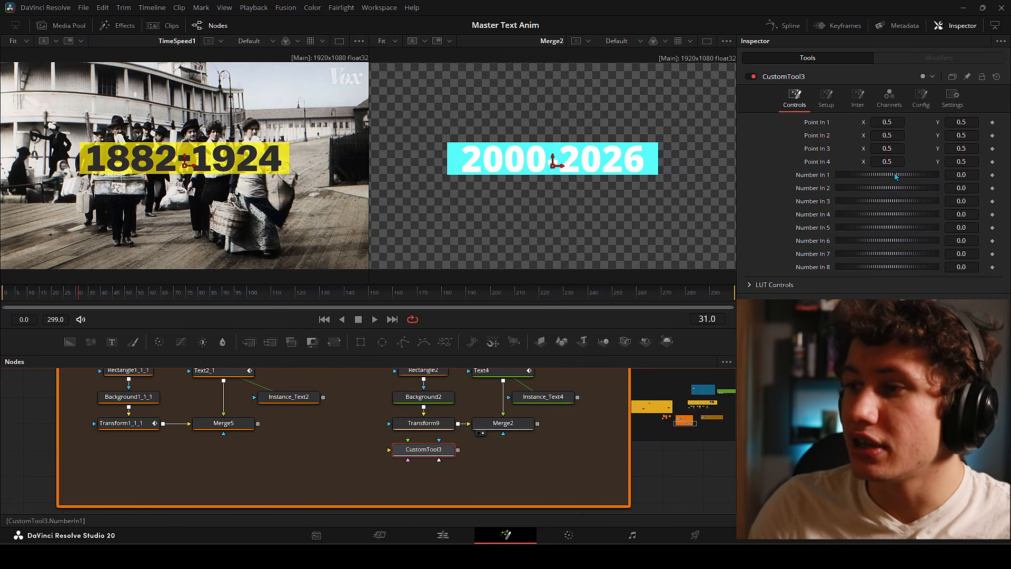
- In CustomTool3's Config, hide the unused Point 1–4 and LUT 1 controls
{"action": "left_click", "coordinate": [921, 100]}
{"action": "left_click", "coordinate": [750, 186]}
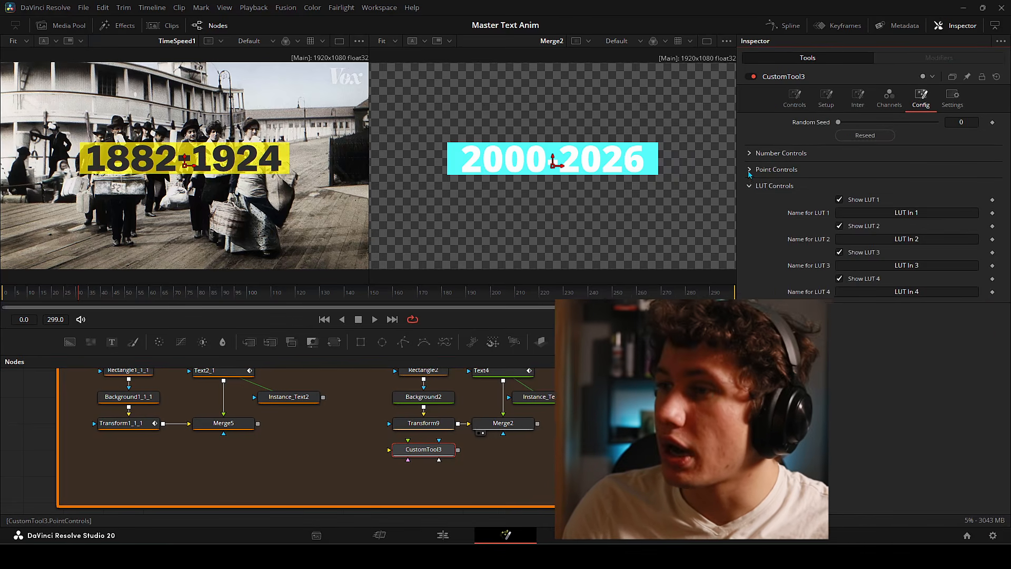
{"action": "left_click", "coordinate": [749, 169]}
{"action": "left_click", "coordinate": [750, 153]}
{"action": "scroll", "coordinate": [795, 218], "scroll_direction": "down", "scroll_amount": 3}
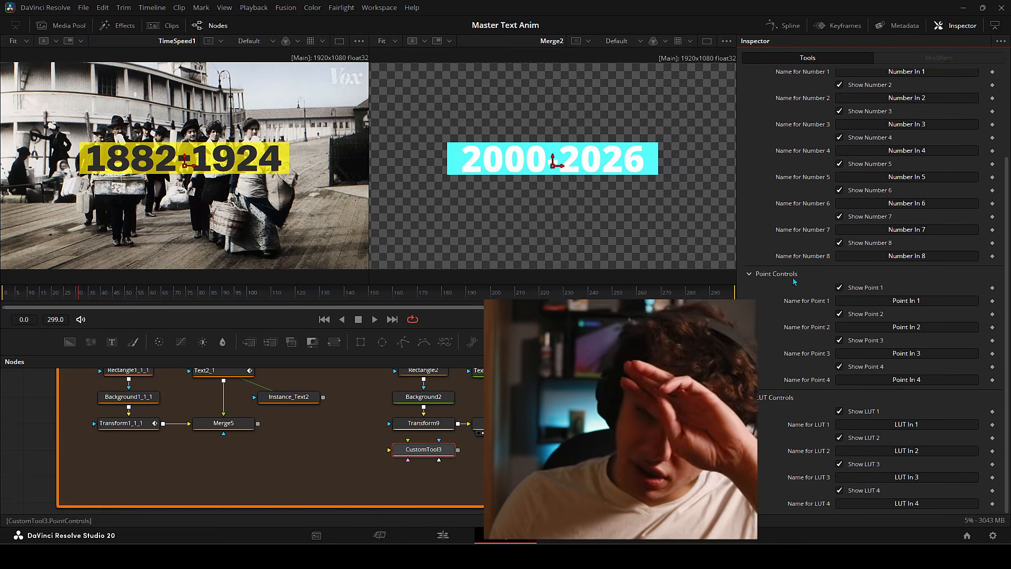
{"action": "left_click", "coordinate": [840, 411]}
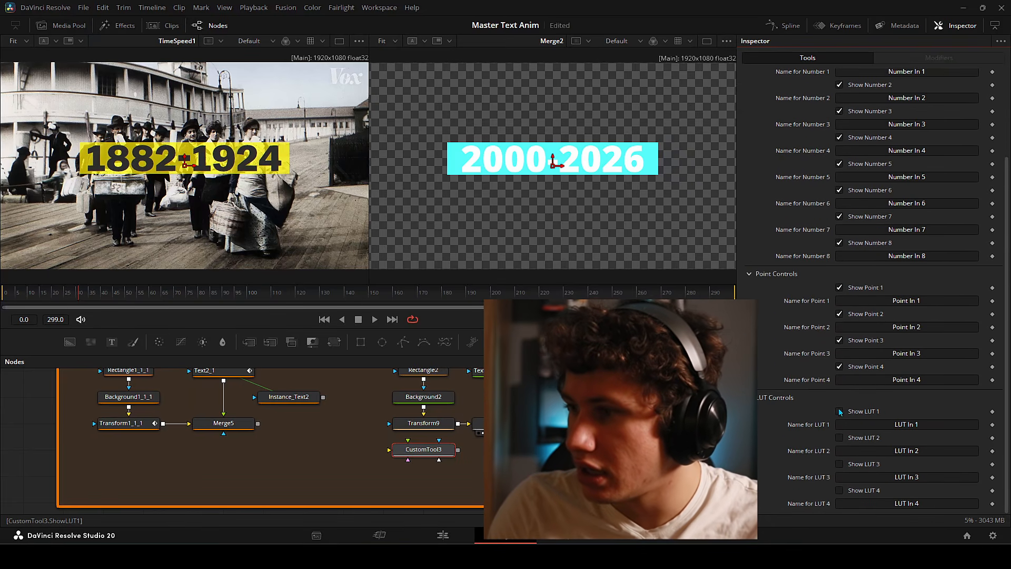
{"action": "left_click", "coordinate": [840, 366]}
{"action": "left_click", "coordinate": [839, 340]}
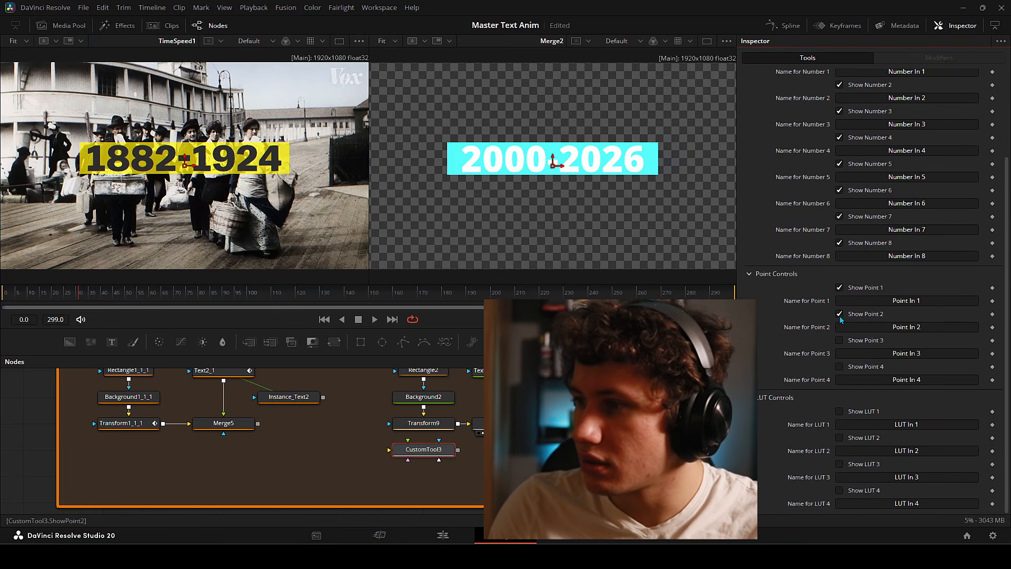
{"action": "left_click", "coordinate": [840, 314]}
{"action": "left_click", "coordinate": [840, 288]}
{"action": "scroll", "coordinate": [864, 311], "scroll_direction": "up", "scroll_amount": 3}
- Hide Number 4–8, leaving only Number In 1–3 on the Controls tab
{"action": "left_click", "coordinate": [840, 351]}
{"action": "left_click", "coordinate": [840, 325]}
{"action": "left_click", "coordinate": [839, 298]}
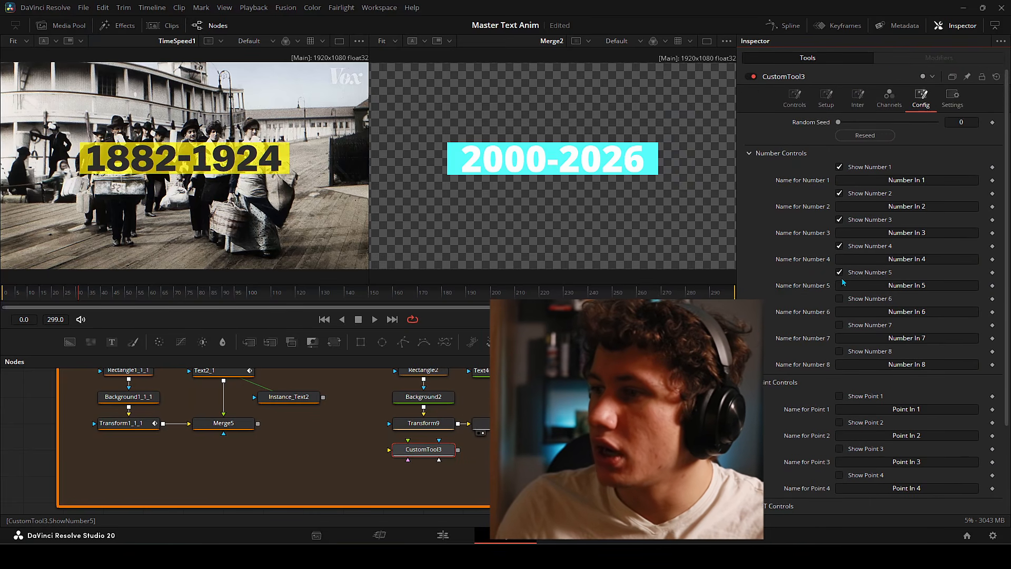
{"action": "left_click", "coordinate": [840, 273]}
{"action": "left_click", "coordinate": [840, 246]}
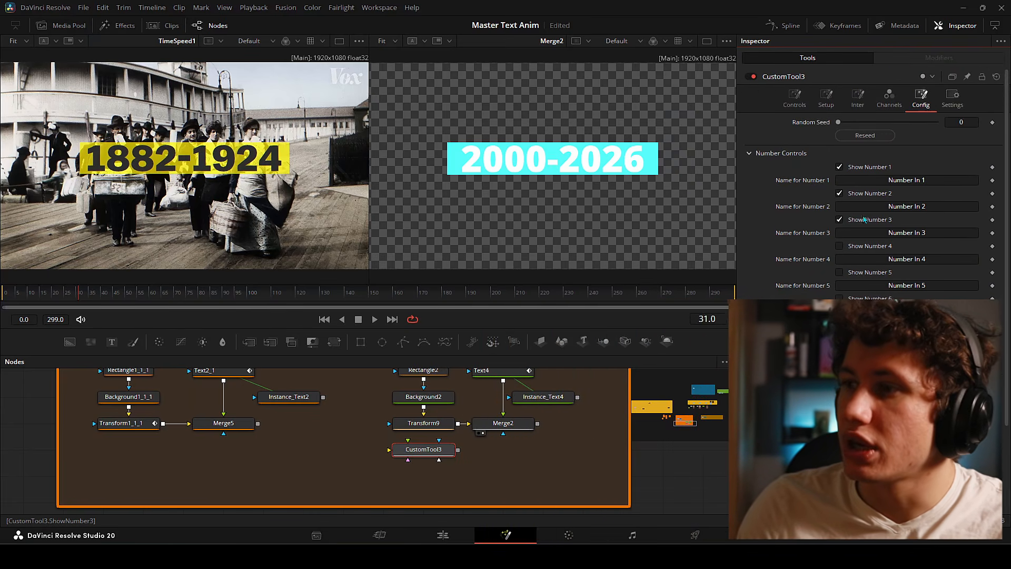
{"action": "left_click", "coordinate": [797, 105]}
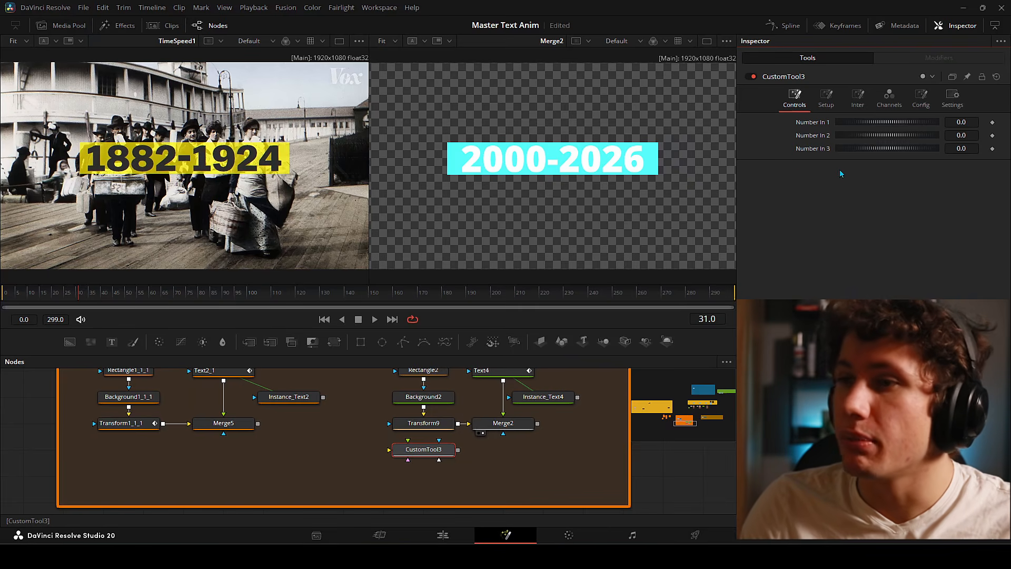
- Select Transform9 and bring the saved Point expression in Notepad over the viewers
{"action": "left_click_drag", "start_coordinate": [362, 451], "coordinate": [340, 476]}
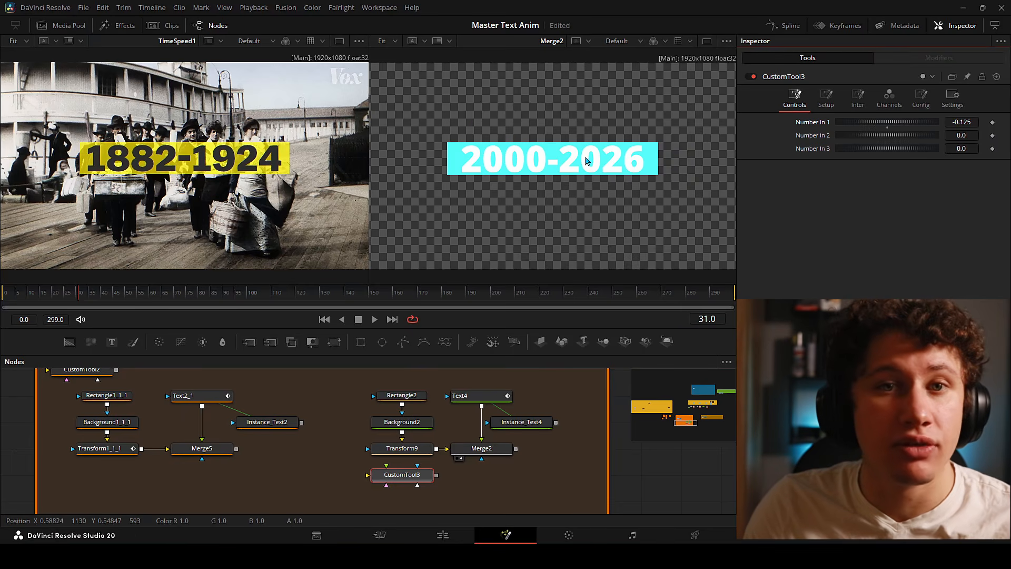
{"action": "left_click", "coordinate": [402, 448]}
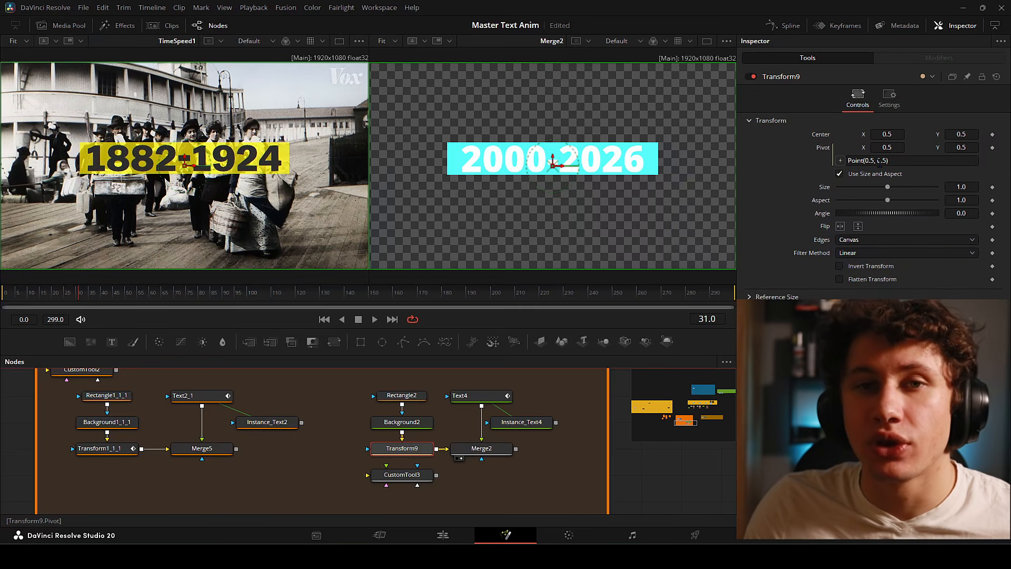
{"action": "left_click_drag", "start_coordinate": [0, 427], "coordinate": [496, 196]}
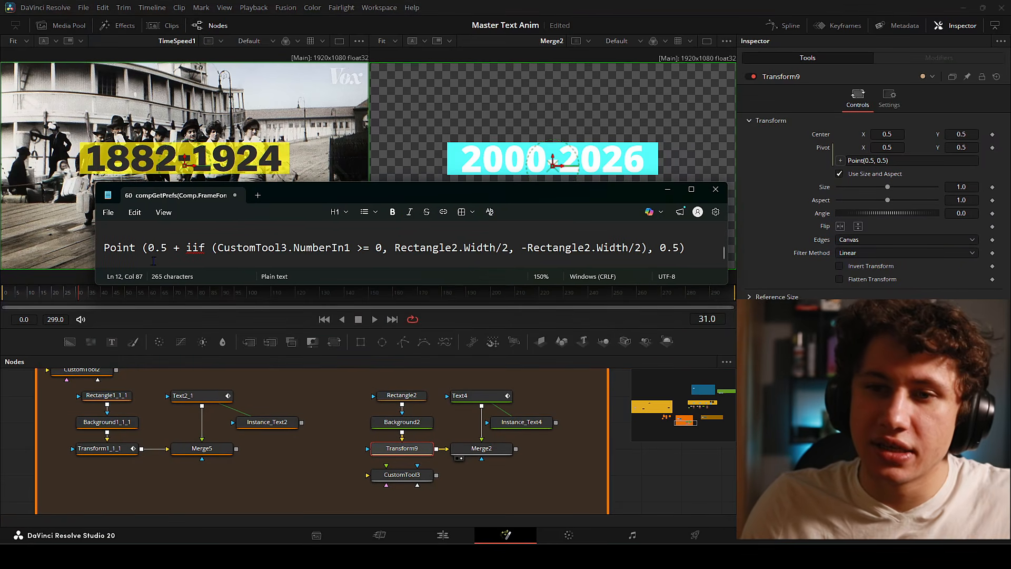
- Walk through the expression's Point function, iif condition and 0.5 base value
{"action": "left_click", "coordinate": [125, 251]}
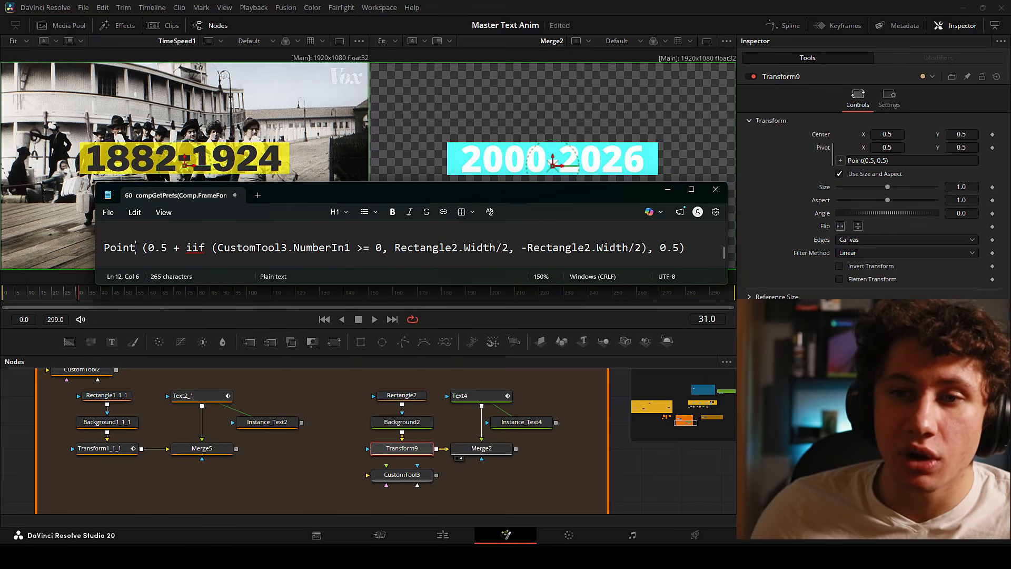
{"action": "double_click", "coordinate": [134, 255]}
{"action": "left_click", "coordinate": [134, 255]}
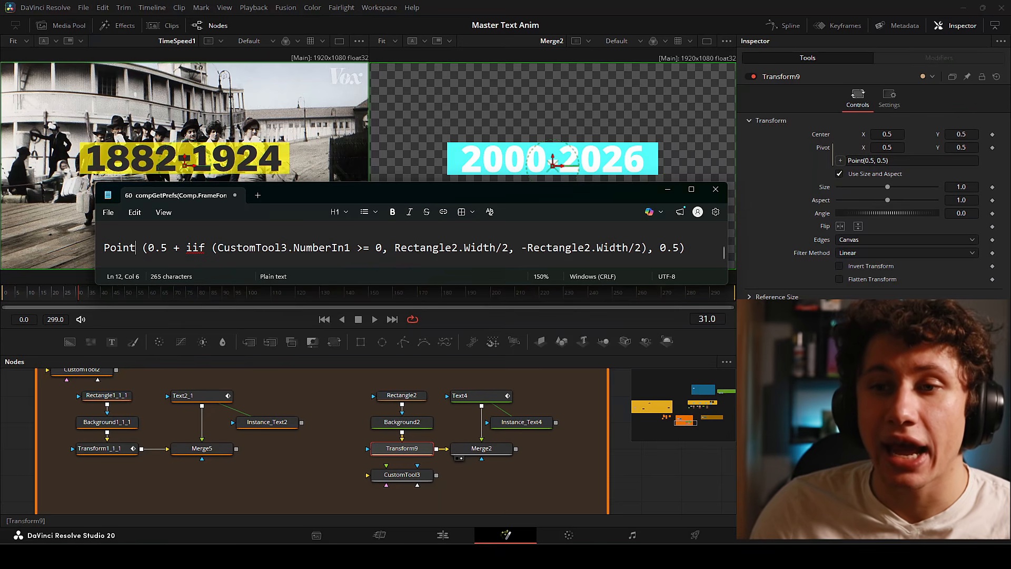
{"action": "left_click_drag", "start_coordinate": [185, 248], "coordinate": [521, 248]}
{"action": "left_click", "coordinate": [520, 248]}
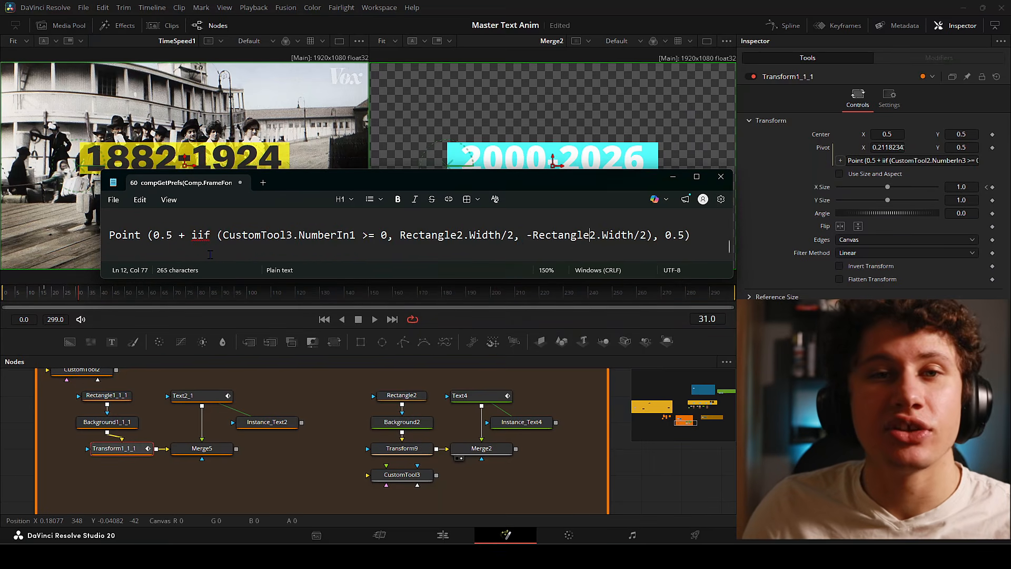
{"action": "left_click", "coordinate": [116, 235]}
{"action": "double_click", "coordinate": [166, 242]}
{"action": "left_click", "coordinate": [173, 238]}
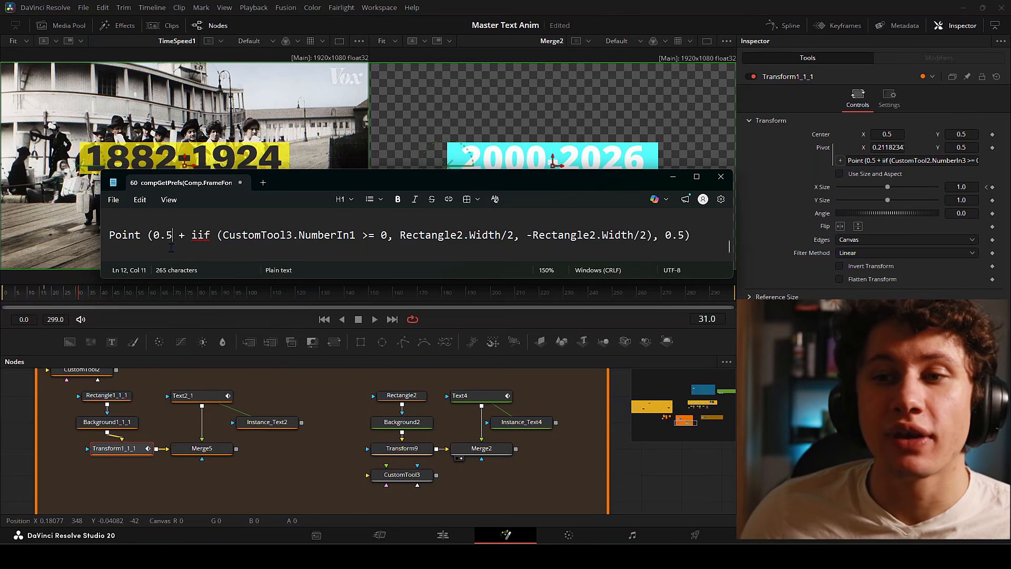
- Highlight the NumberIn1 condition and ±Rectangle2.Width/2 offsets, then take the whole line
{"action": "left_click_drag", "start_coordinate": [191, 235], "coordinate": [653, 236]}
{"action": "double_click", "coordinate": [202, 236]}
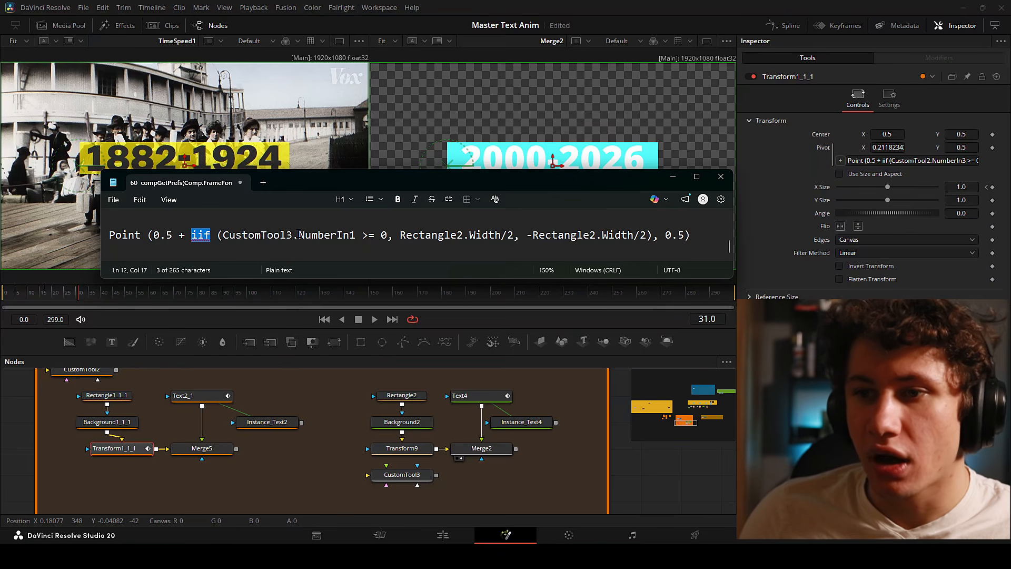
{"action": "left_click_drag", "start_coordinate": [298, 235], "coordinate": [332, 236]}
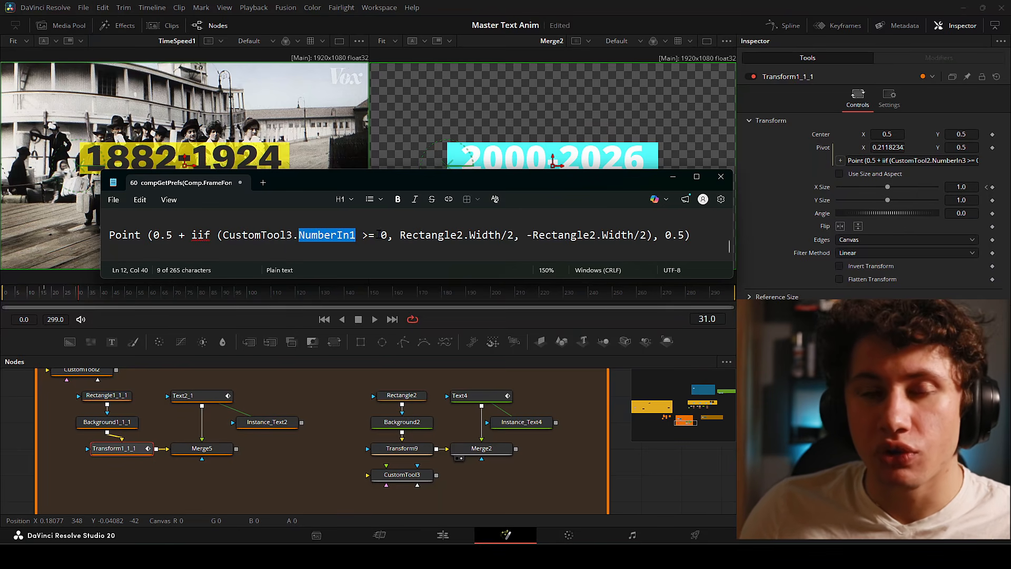
{"action": "left_click_drag", "start_coordinate": [400, 235], "coordinate": [495, 243]}
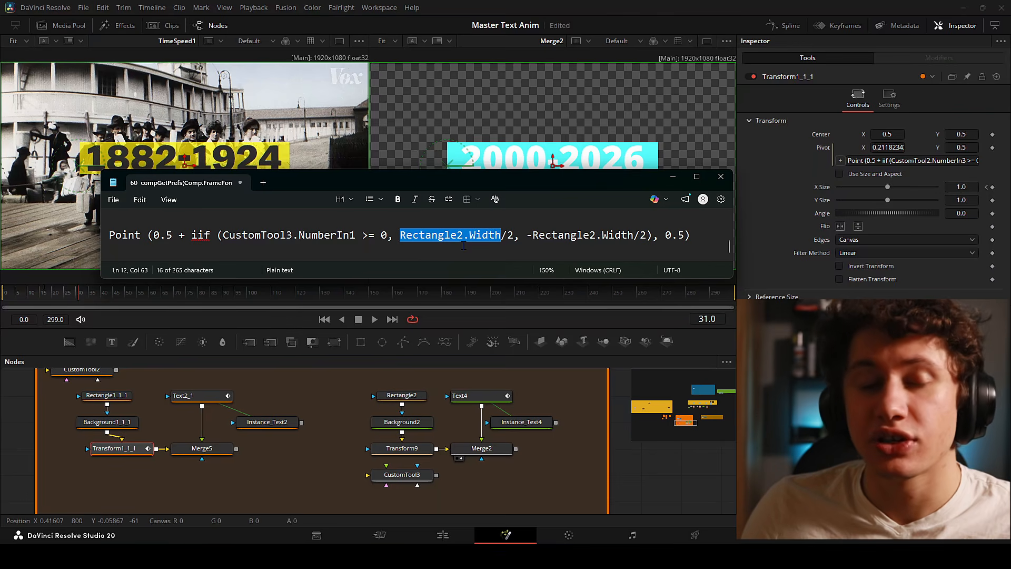
{"action": "left_click_drag", "start_coordinate": [527, 235], "coordinate": [646, 235]}
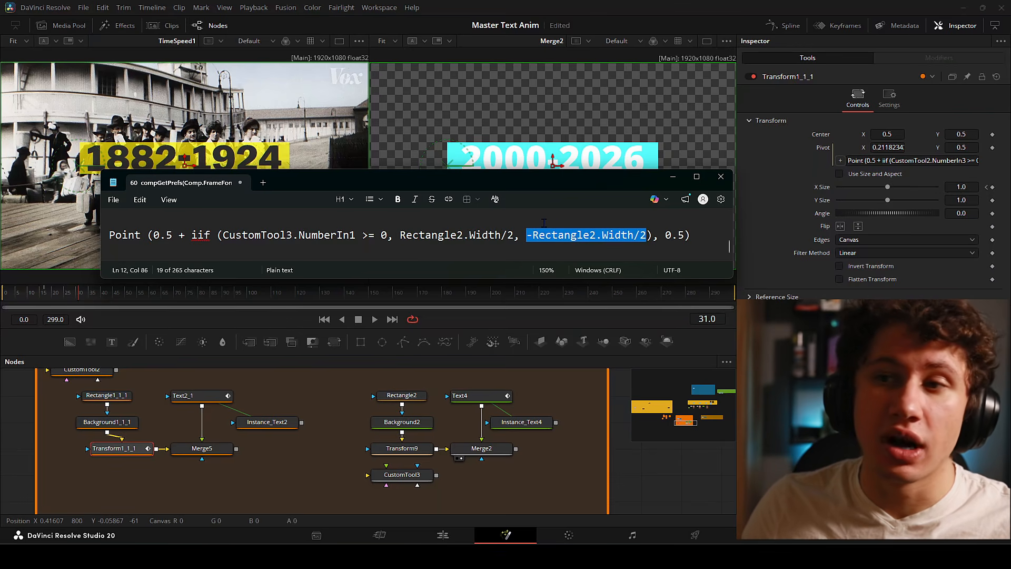
{"action": "triple_click", "coordinate": [299, 235]}
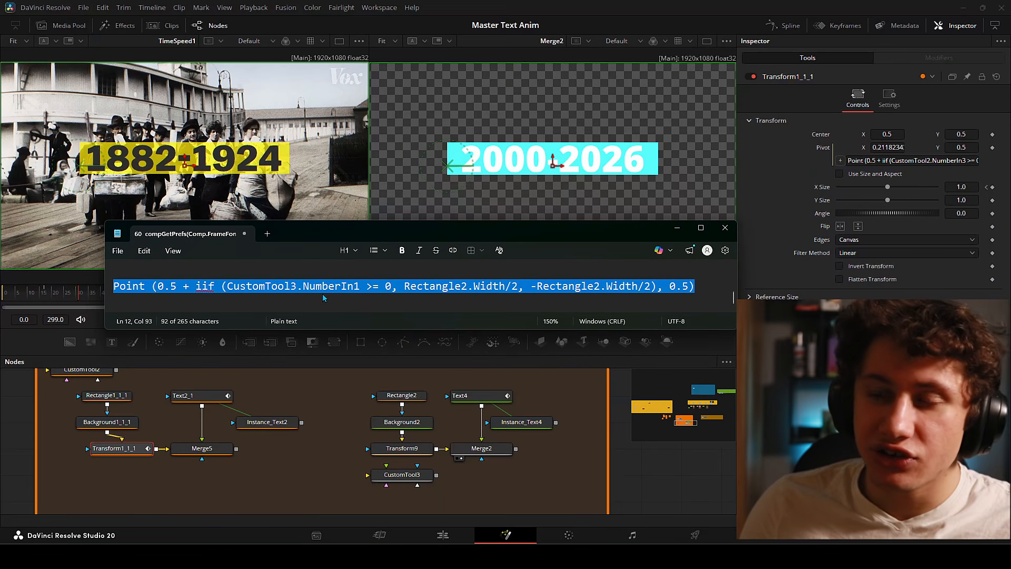
{"action": "left_click", "coordinate": [396, 481]}
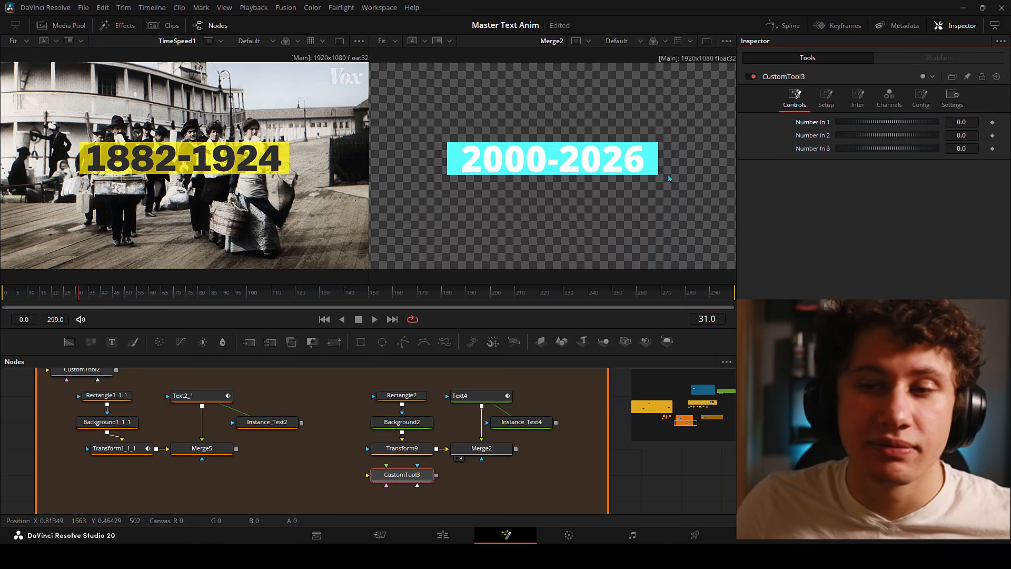
- Paste the iif expression into Transform9's Pivot field
{"action": "key", "text": "alt+Tab"}
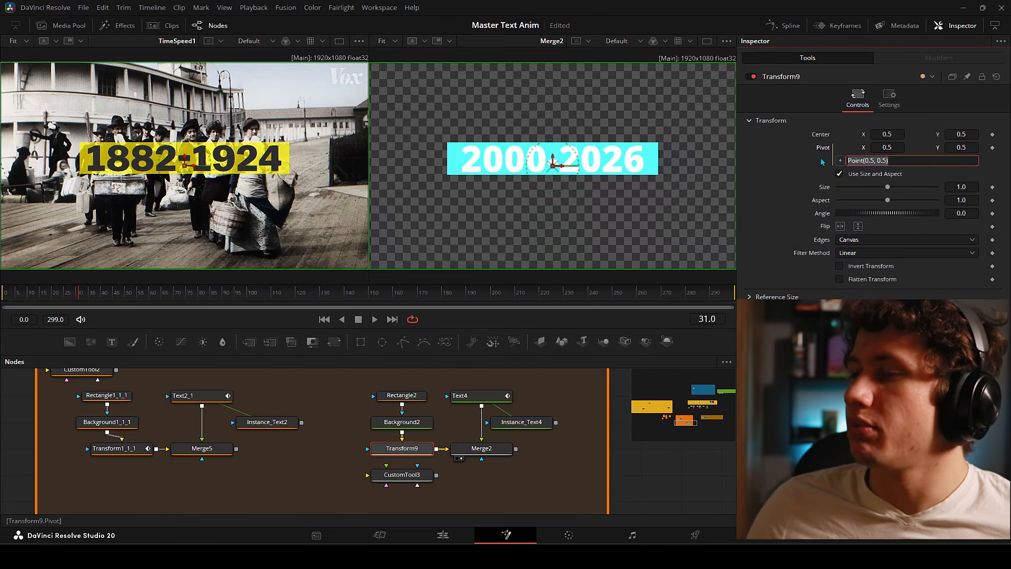
{"action": "key", "text": "ctrl+v"}
{"action": "key", "text": "Return"}
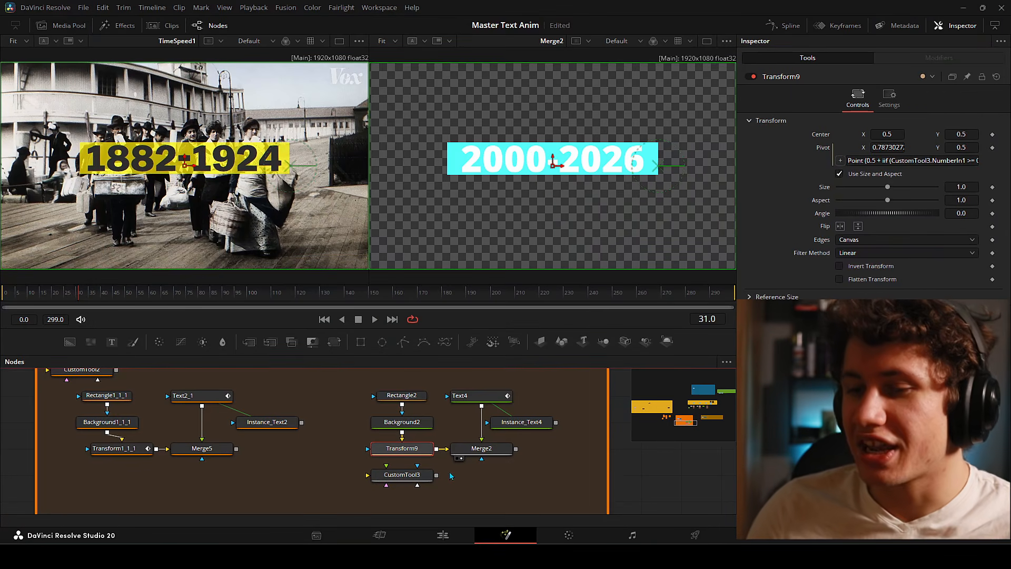
- Change CustomTool3's Number In 1 to flip the pivot between the bar's edges
{"action": "left_click", "coordinate": [413, 474]}
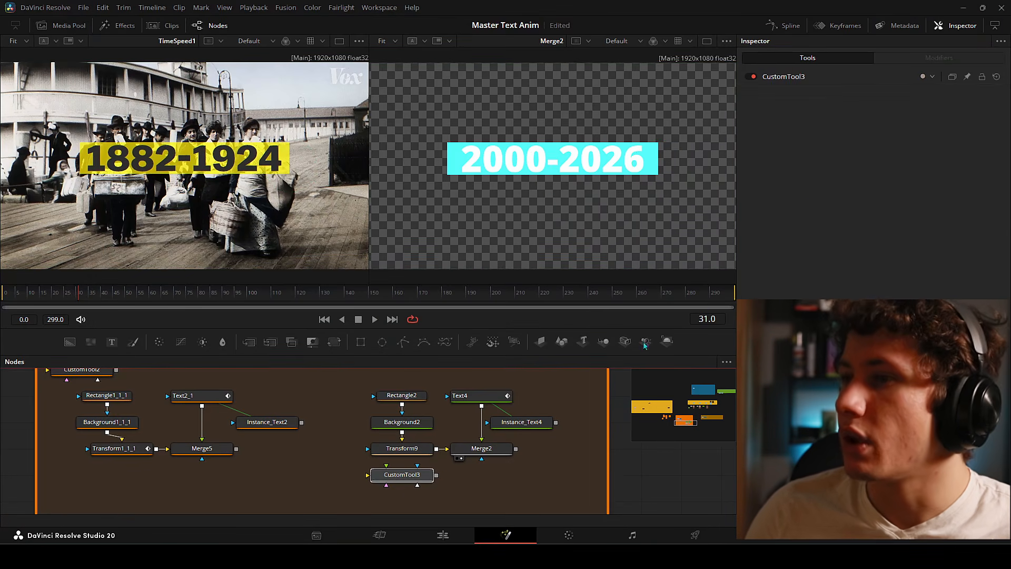
{"action": "left_click", "coordinate": [431, 447]}
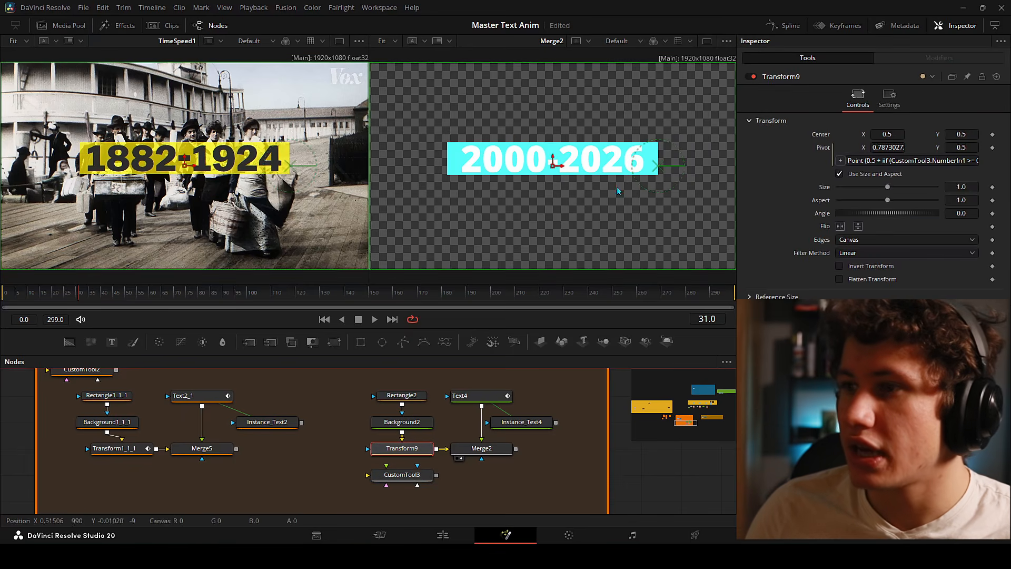
{"action": "left_click", "coordinate": [417, 477]}
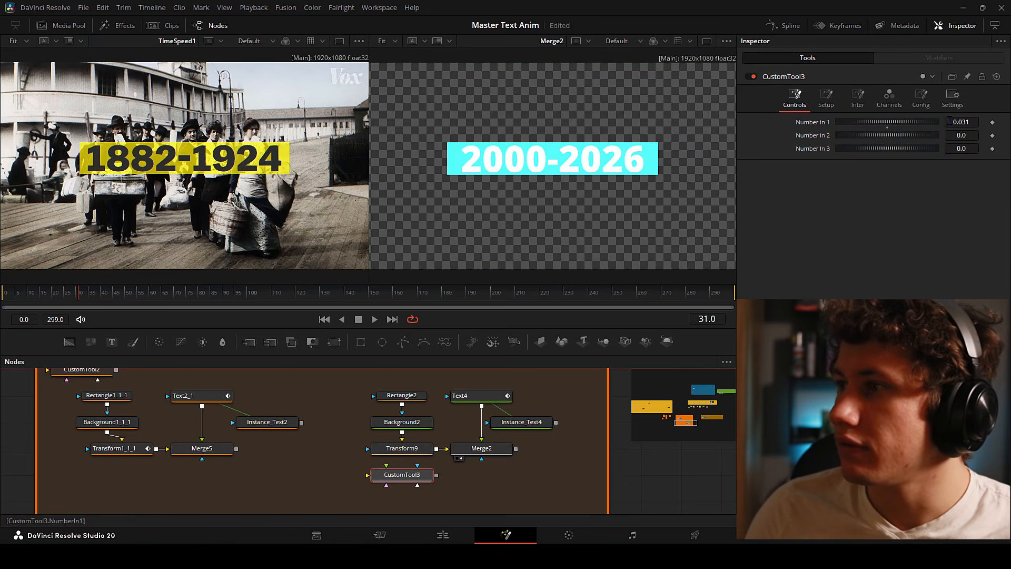
{"action": "left_click_drag", "start_coordinate": [890, 121], "coordinate": [872, 121]}
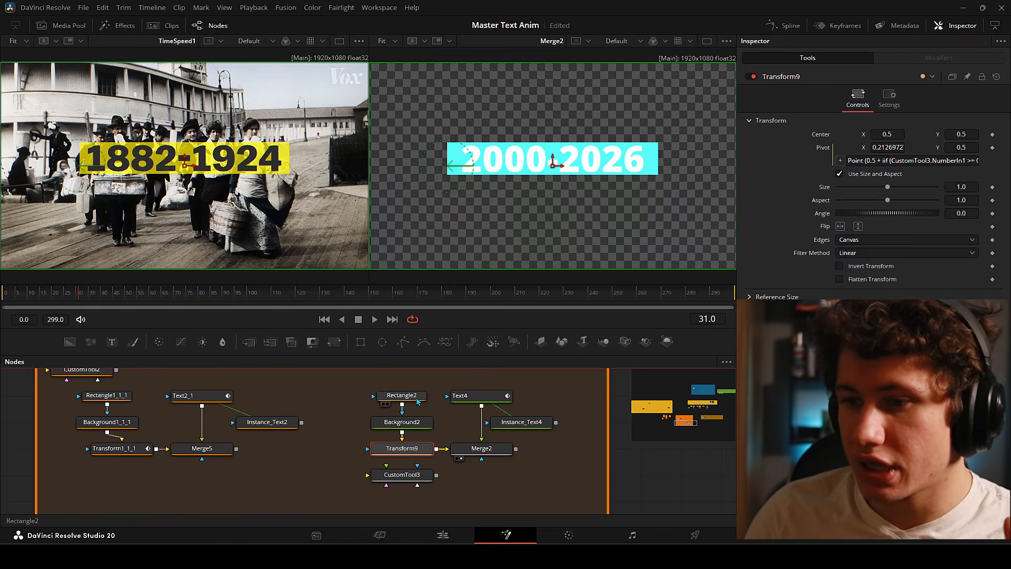
- Widen Rectangle2's cyan bar to 0.8306, check Transform9's pivot, then narrow it back
{"action": "left_click", "coordinate": [417, 399]}
{"action": "left_click", "coordinate": [495, 399]}
{"action": "left_click", "coordinate": [417, 452]}
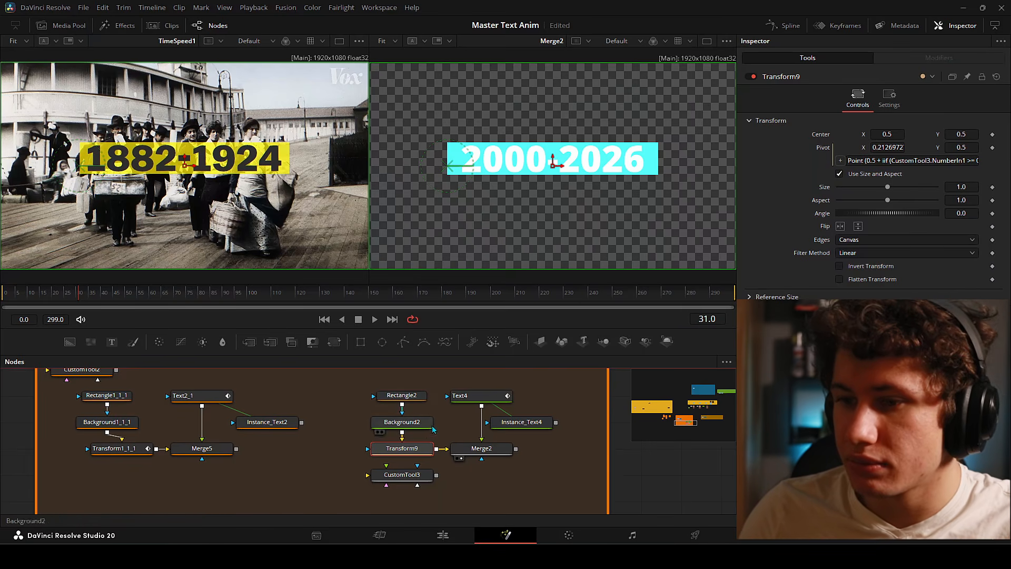
{"action": "left_click", "coordinate": [402, 395]}
{"action": "left_click_drag", "start_coordinate": [895, 234], "coordinate": [920, 234]}
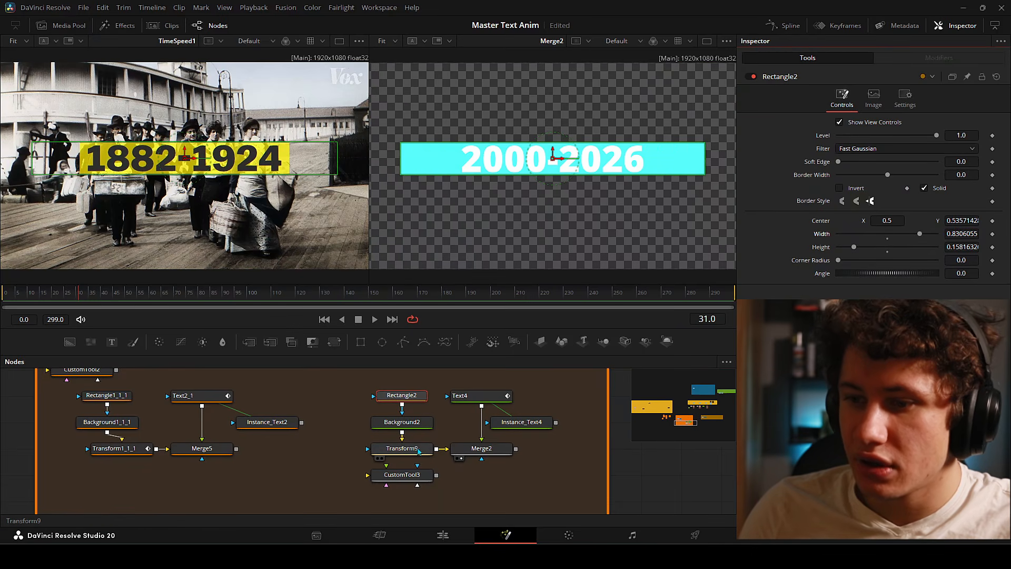
{"action": "left_click", "coordinate": [421, 448]}
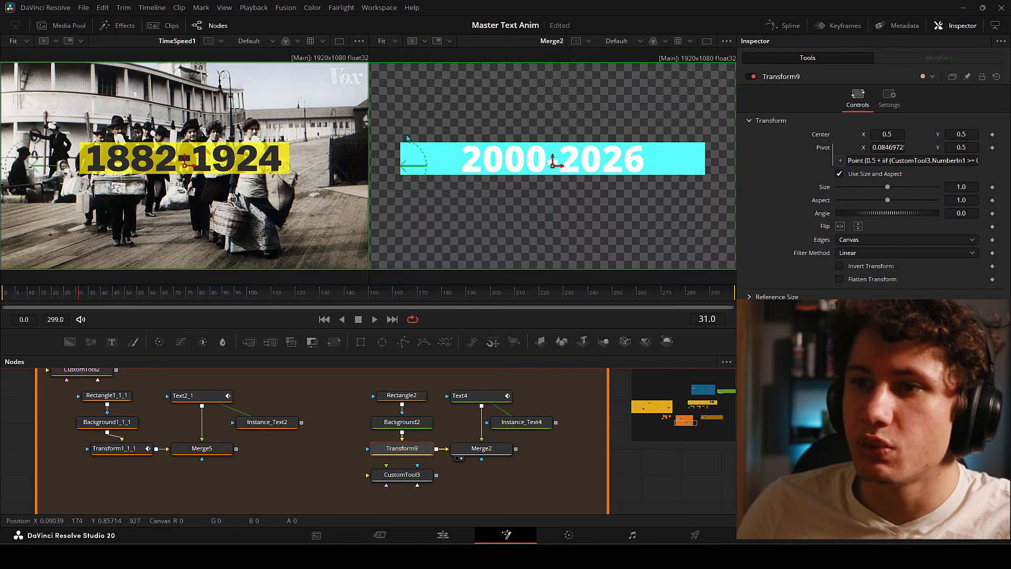
{"action": "left_click", "coordinate": [414, 401]}
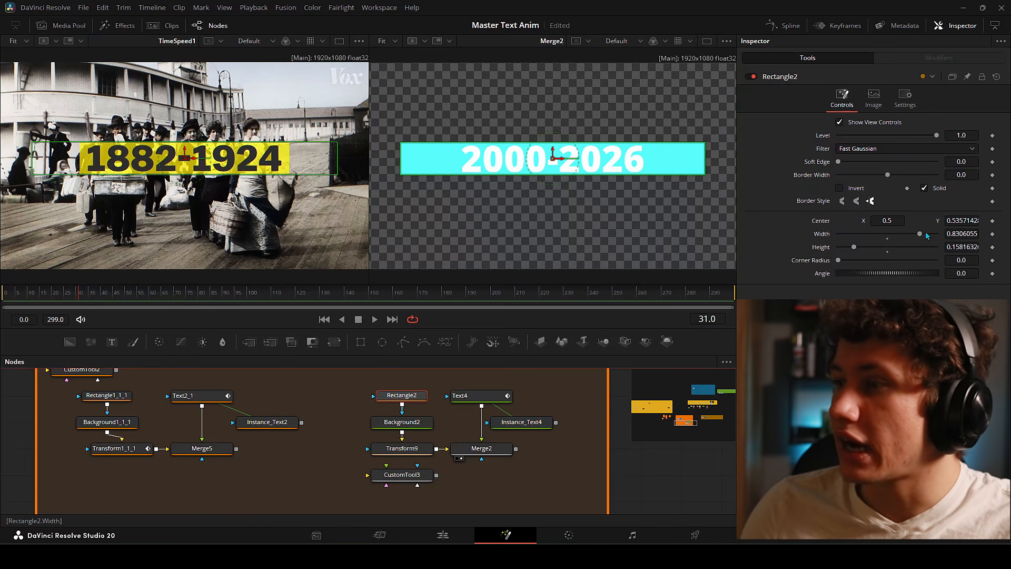
{"action": "left_click_drag", "start_coordinate": [921, 234], "coordinate": [895, 235]}
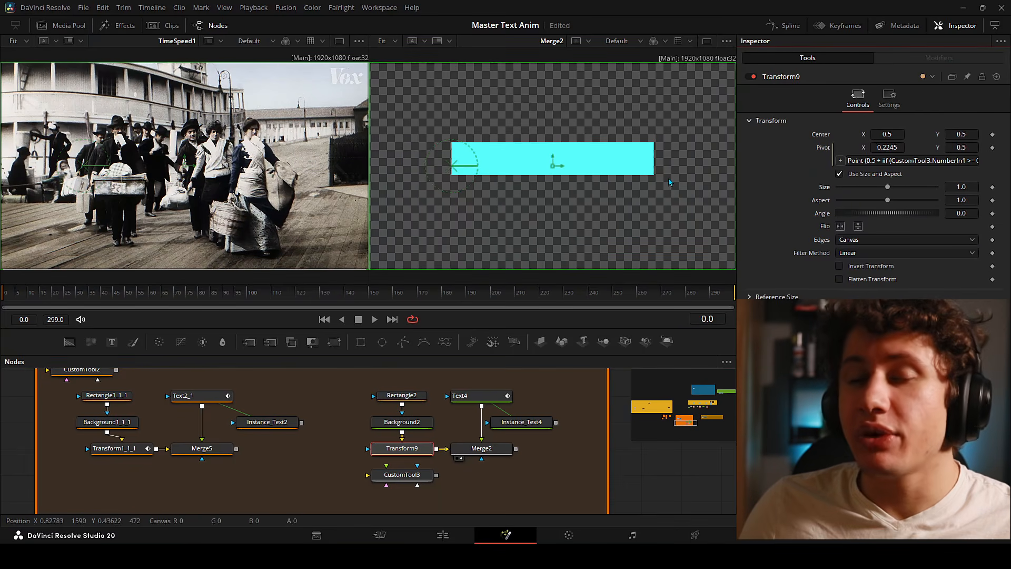
- Uncheck Use Size and Aspect; keyframe X Size 0 at frame 0 and 1.0 at frame 17
{"action": "left_click", "coordinate": [839, 174]}
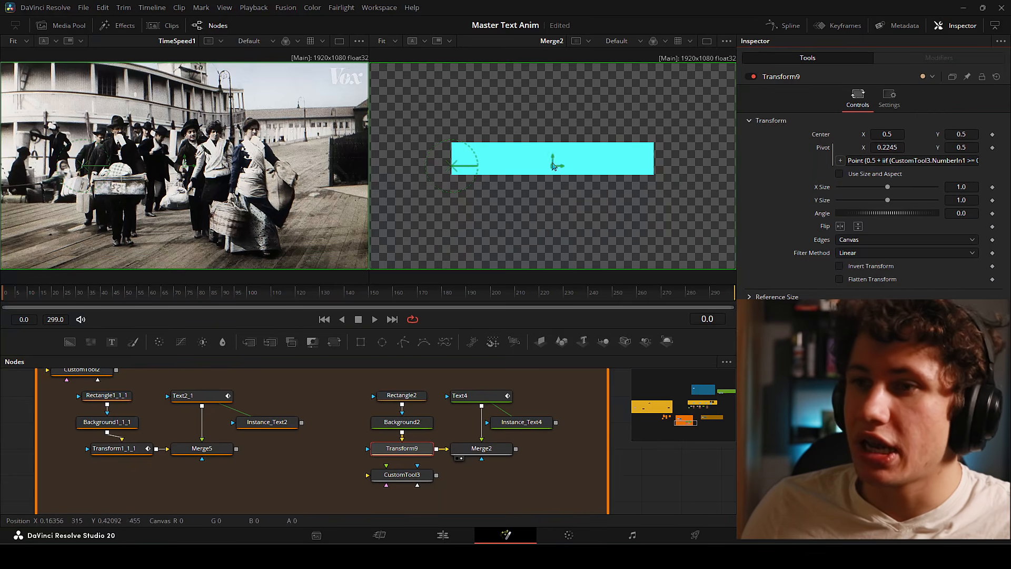
{"action": "left_click", "coordinate": [993, 188]}
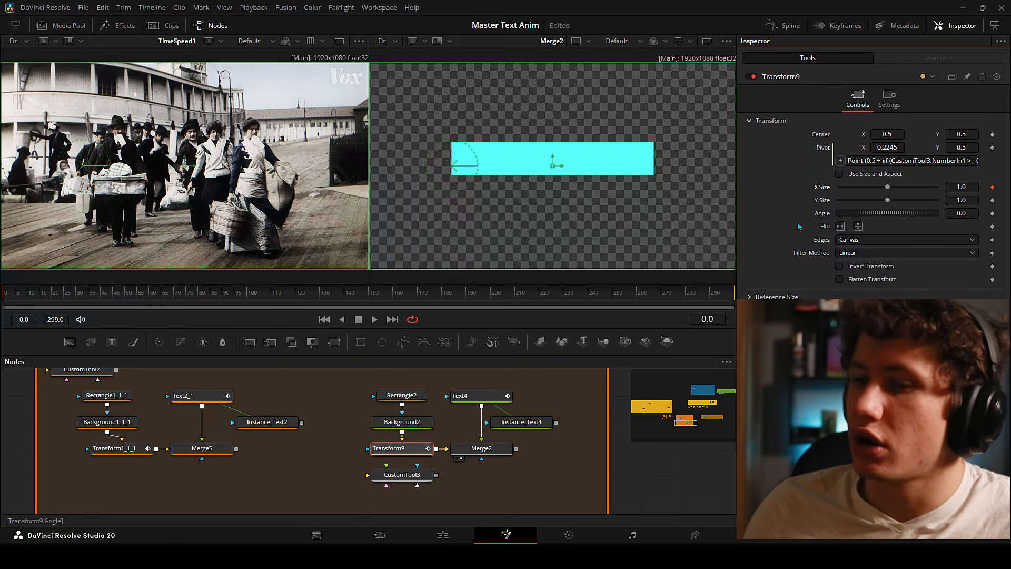
{"action": "left_click_drag", "start_coordinate": [891, 187], "coordinate": [235, 313]}
{"action": "left_click", "coordinate": [712, 319]}
{"action": "type", "text": "17"}
{"action": "key", "text": "Return"}
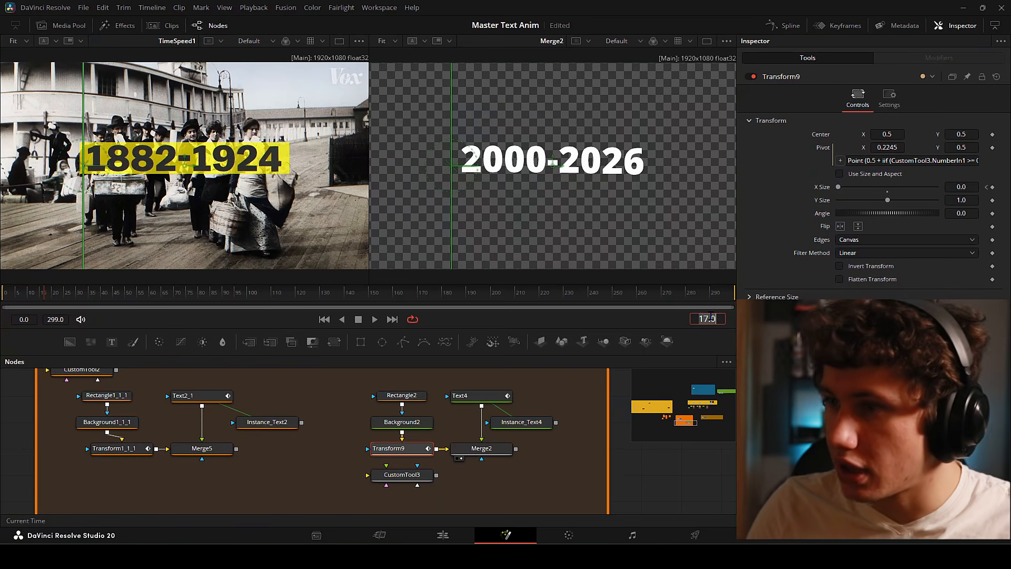
{"action": "left_click", "coordinate": [886, 188]}
{"action": "left_click_drag", "start_coordinate": [62, 294], "coordinate": [53, 271]}
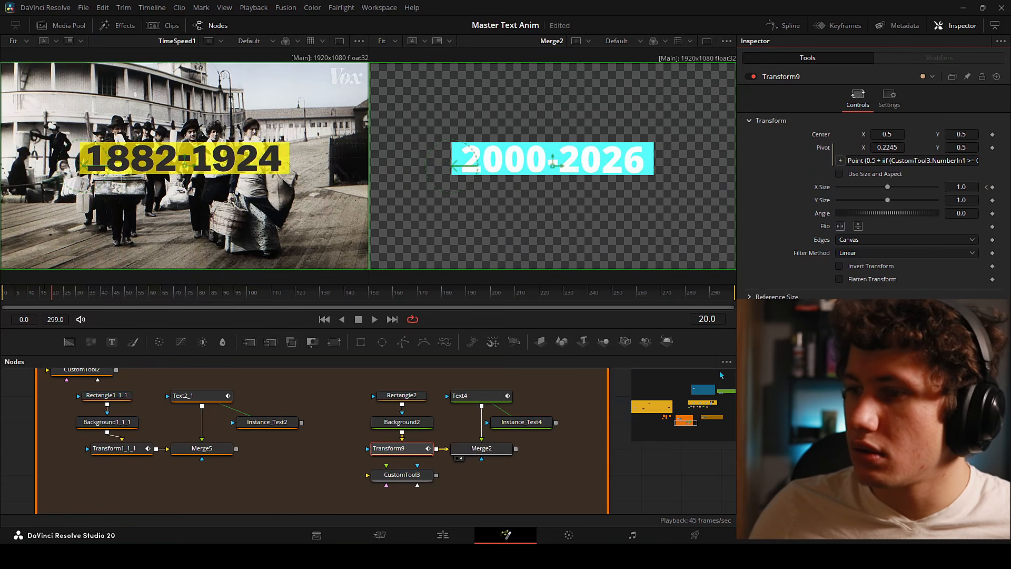
- Show Transform9's X Size curve in the Spline editor and smooth both keyframes
{"action": "left_click", "coordinate": [787, 25]}
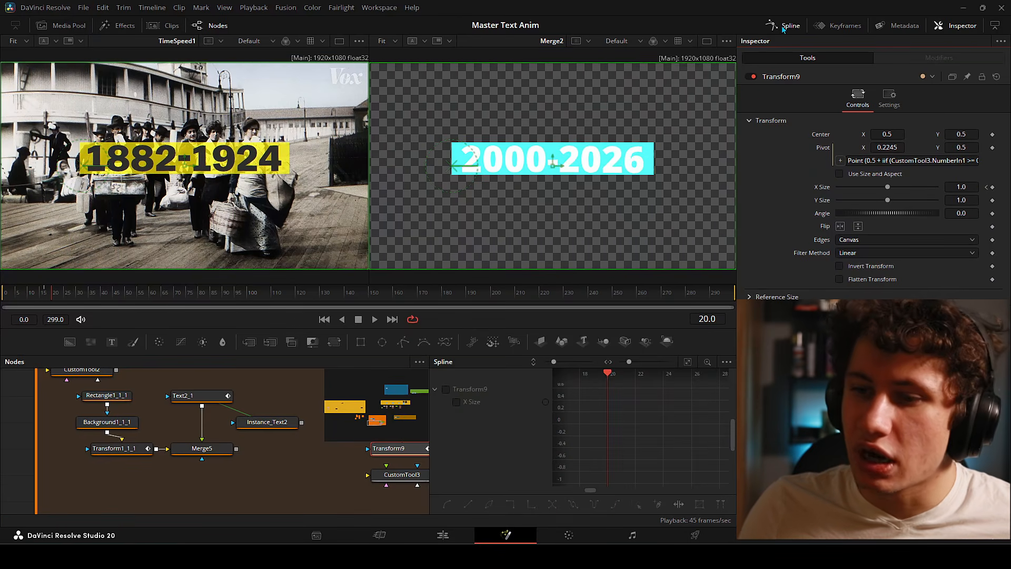
{"action": "left_click", "coordinate": [447, 389]}
{"action": "left_click", "coordinate": [687, 363]}
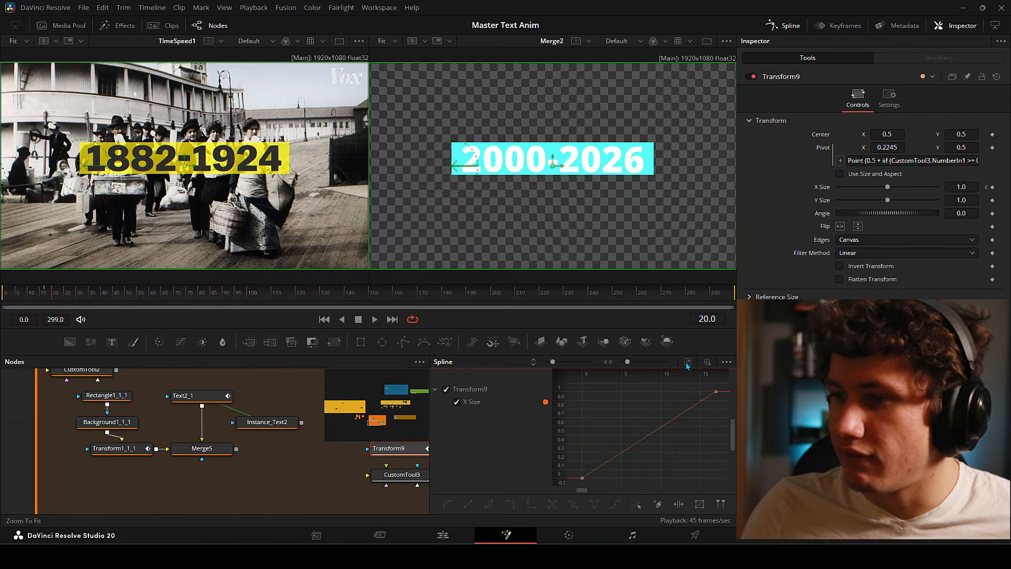
{"action": "scroll", "coordinate": [698, 434], "scroll_direction": "down", "scroll_amount": 2}
{"action": "mouse_move", "coordinate": [698, 434]}
{"action": "left_mouse_down"}
{"action": "mouse_move", "coordinate": [669, 421]}
{"action": "mouse_move", "coordinate": [681, 433]}
{"action": "left_mouse_up"}
{"action": "left_click_drag", "start_coordinate": [586, 472], "coordinate": [574, 475]}
{"action": "key", "text": "s"}
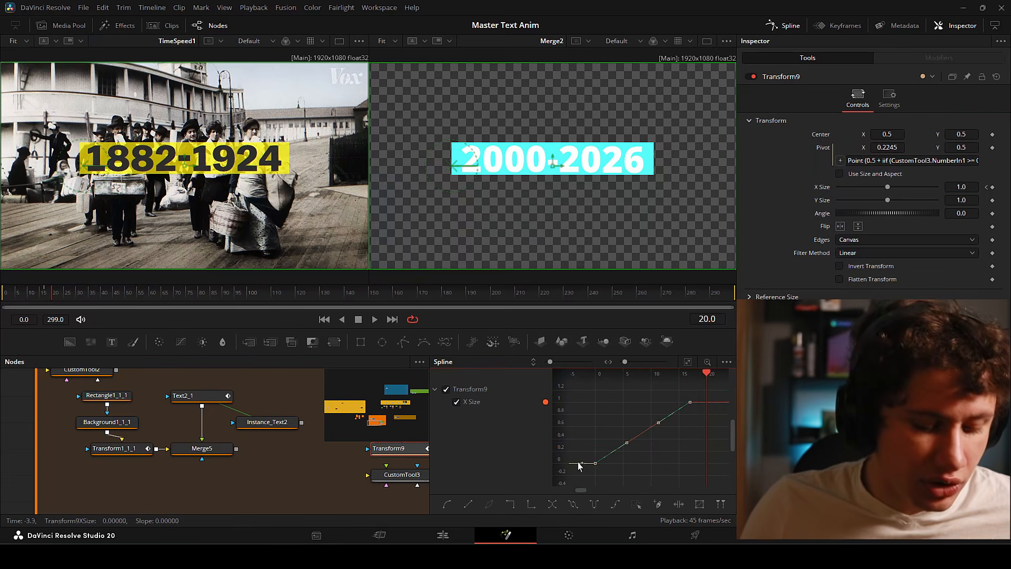
{"action": "left_click", "coordinate": [688, 449]}
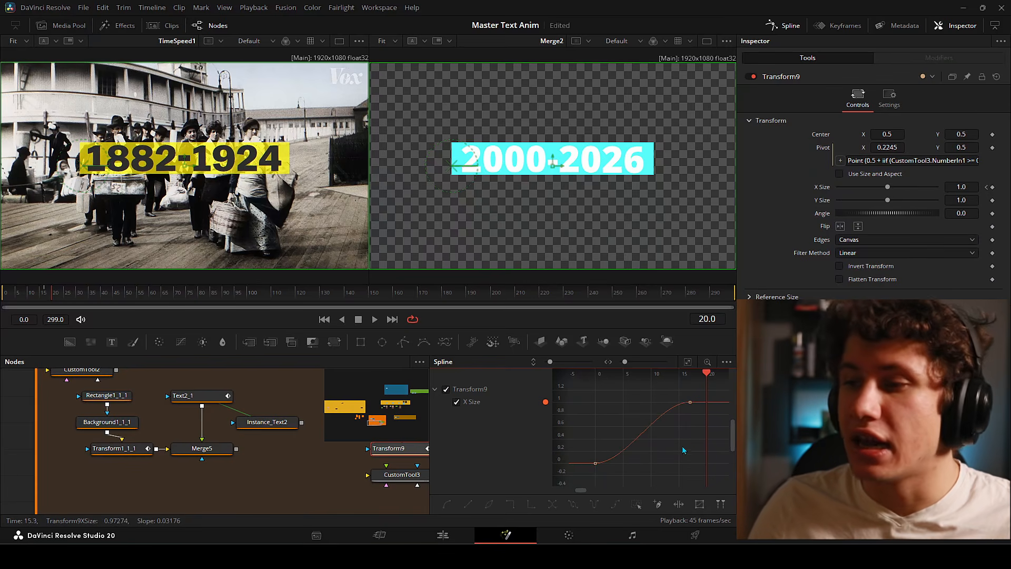
- Pull the bezier handles to lengthen the easing at both X Size keyframes
{"action": "left_click", "coordinate": [690, 402]}
{"action": "left_click_drag", "start_coordinate": [653, 403], "coordinate": [640, 406]}
{"action": "left_click", "coordinate": [595, 463]}
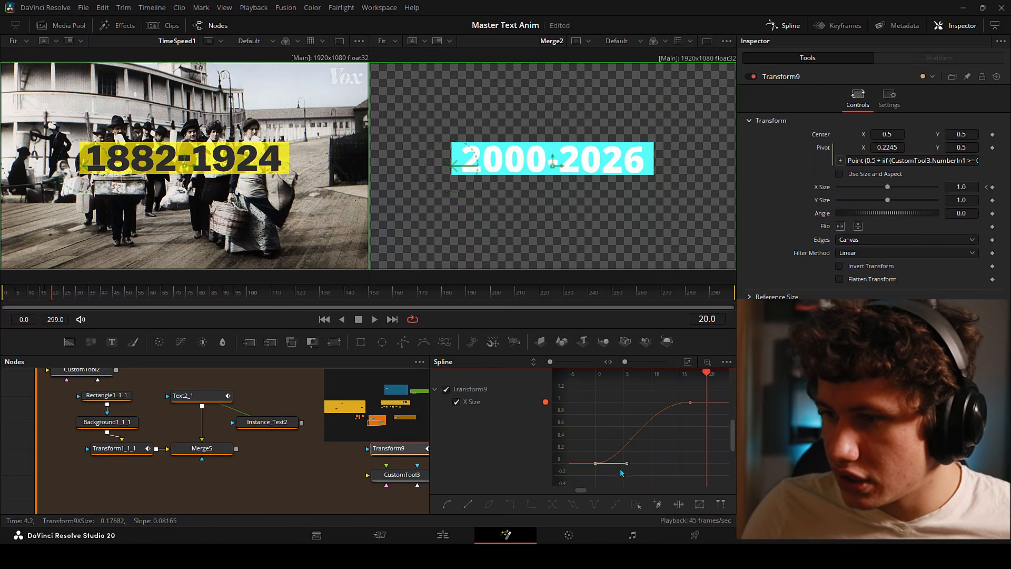
{"action": "left_click_drag", "start_coordinate": [626, 468], "coordinate": [639, 468]}
{"action": "left_click", "coordinate": [666, 466]}
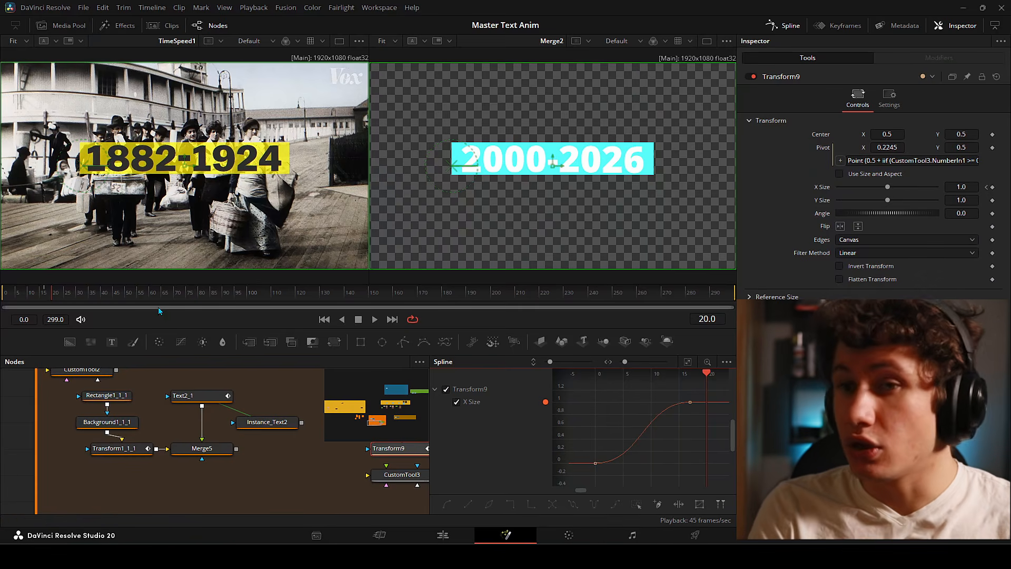
{"action": "mouse_move", "coordinate": [50, 295]}
{"action": "left_mouse_down"}
{"action": "mouse_move", "coordinate": [37, 290]}
{"action": "mouse_move", "coordinate": [45, 292]}
{"action": "left_mouse_up"}
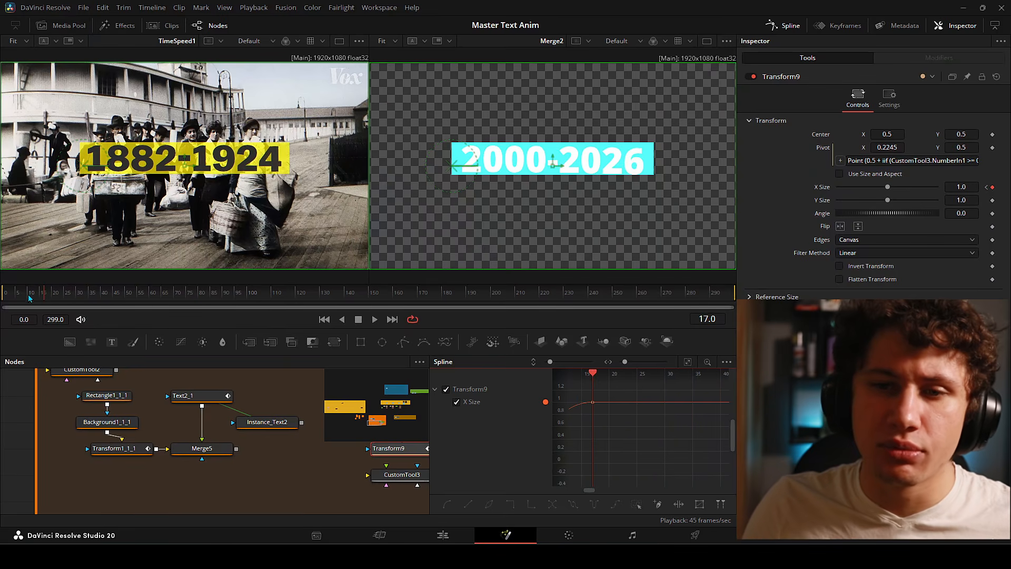
- Play the eased wipe, try extra letters 'rgdrf' in Text4's text, and scrub again
{"action": "key", "text": "space"}
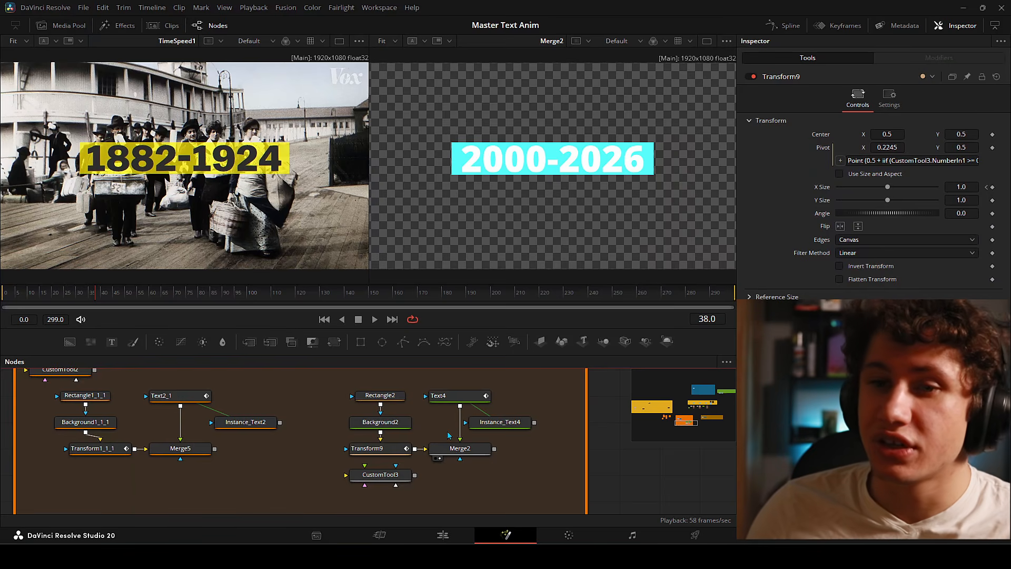
{"action": "mouse_move", "coordinate": [62, 304]}
{"action": "left_mouse_down"}
{"action": "mouse_move", "coordinate": [8, 303]}
{"action": "mouse_move", "coordinate": [44, 298]}
{"action": "left_mouse_up"}
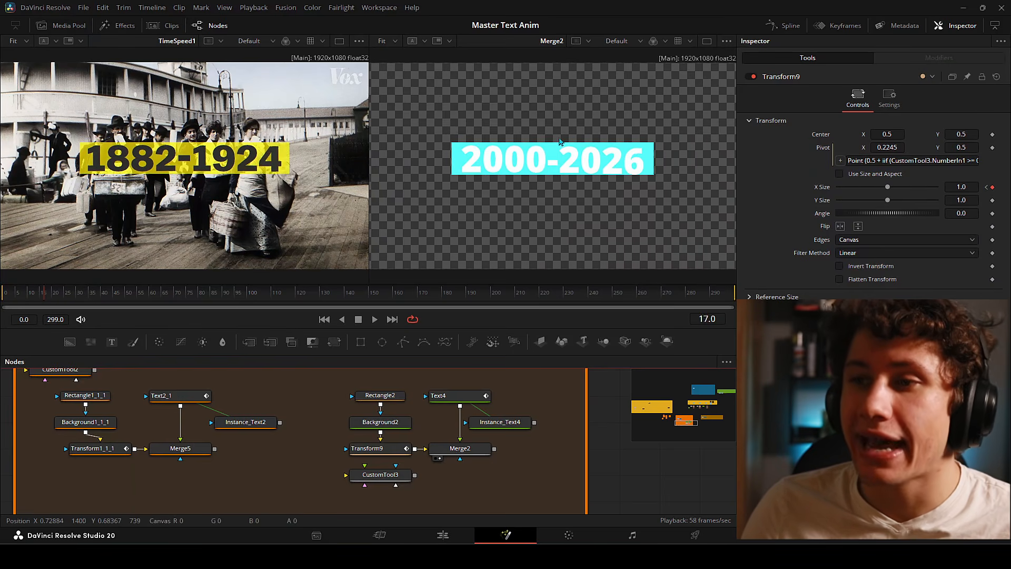
{"action": "left_click", "coordinate": [440, 396]}
{"action": "left_click", "coordinate": [786, 206]}
{"action": "type", "text": "rgdrf"}
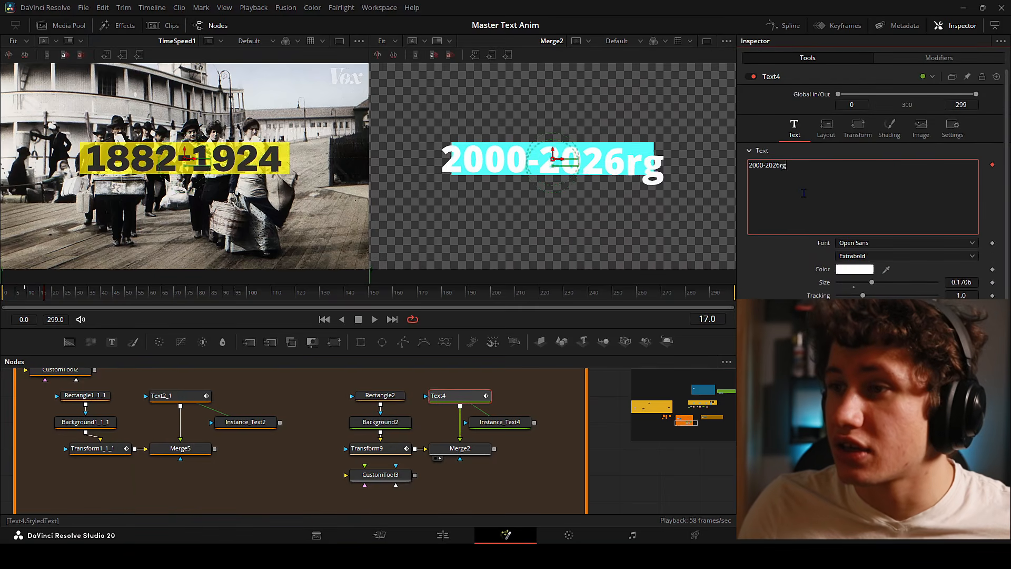
{"action": "left_click", "coordinate": [26, 294]}
{"action": "left_click_drag", "start_coordinate": [26, 294], "coordinate": [52, 294]}
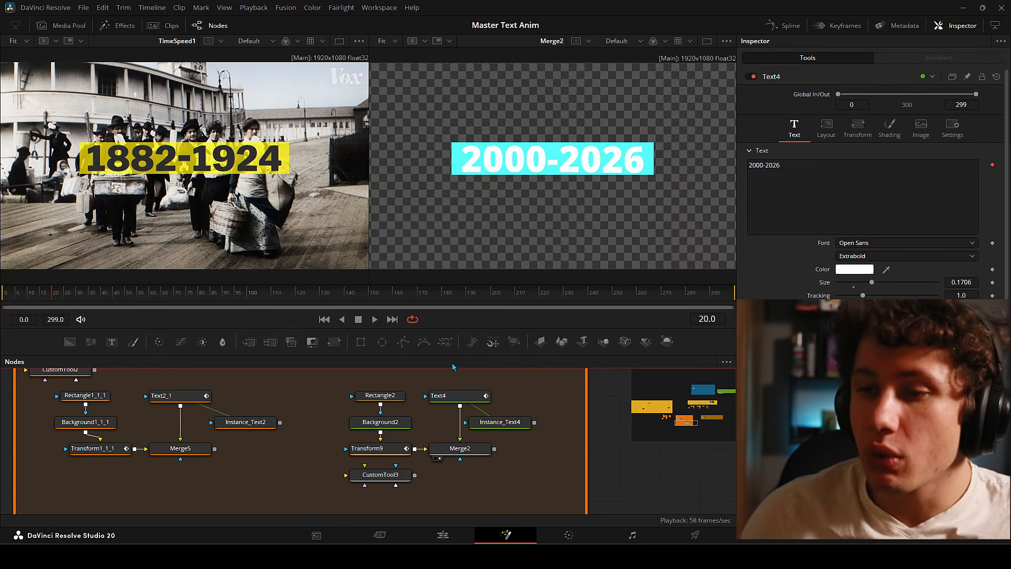
- Select Rectangle2 and place the Notepad of DataWindow width/height expressions over the viewers
{"action": "left_click", "coordinate": [380, 398]}
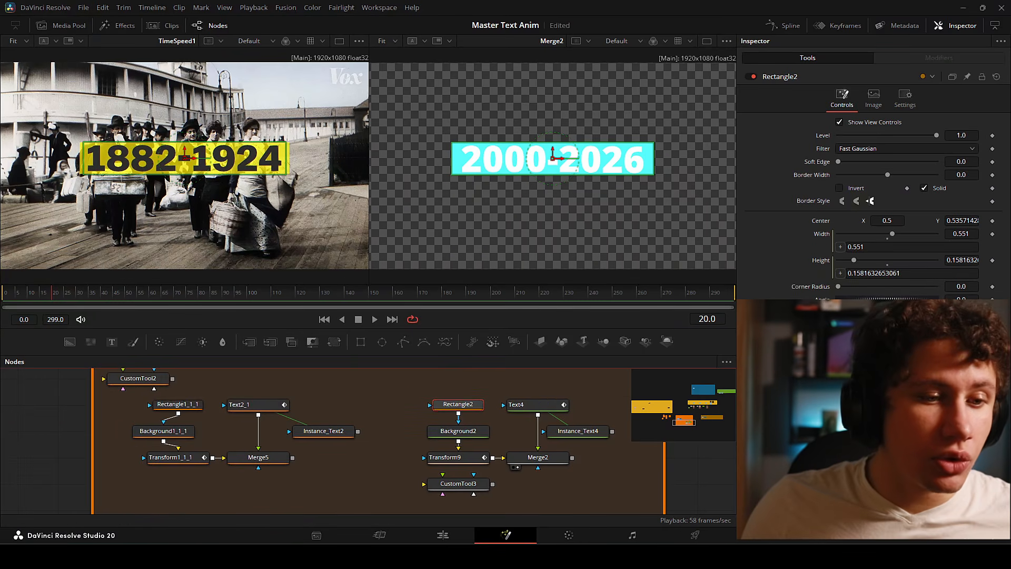
{"action": "left_click_drag", "start_coordinate": [0, 327], "coordinate": [475, 200]}
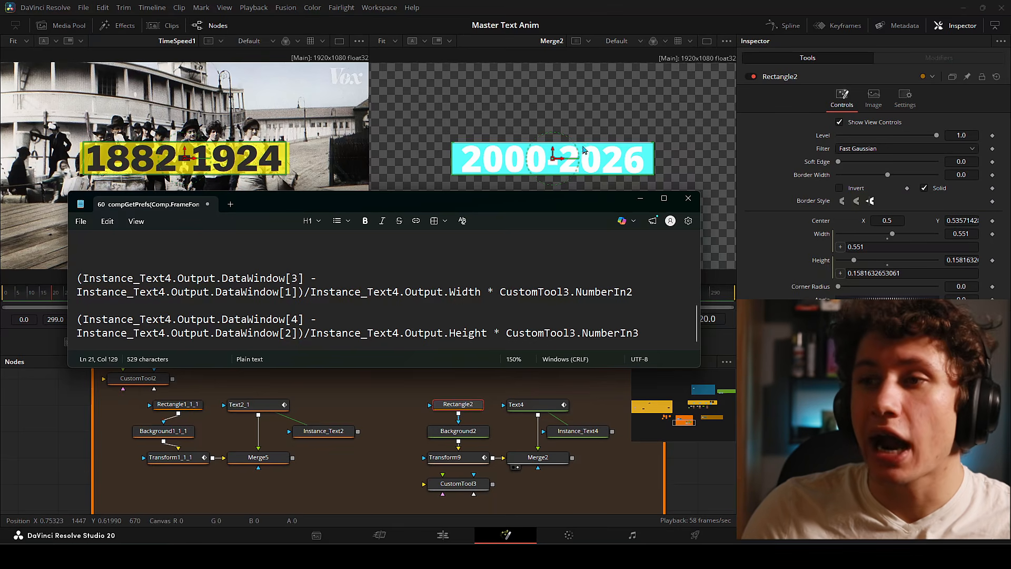
- Move the notes down and highlight the DataWindow[3] and NumberIn2 parts of the width expression
{"action": "left_click_drag", "start_coordinate": [438, 198], "coordinate": [455, 296]}
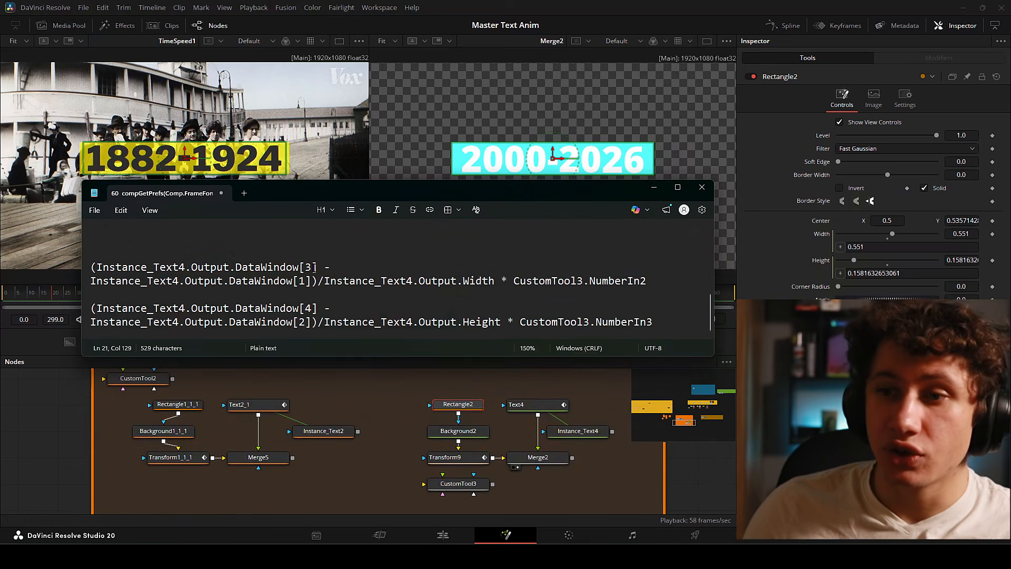
{"action": "left_click_drag", "start_coordinate": [103, 267], "coordinate": [316, 268]}
{"action": "left_click", "coordinate": [313, 267]}
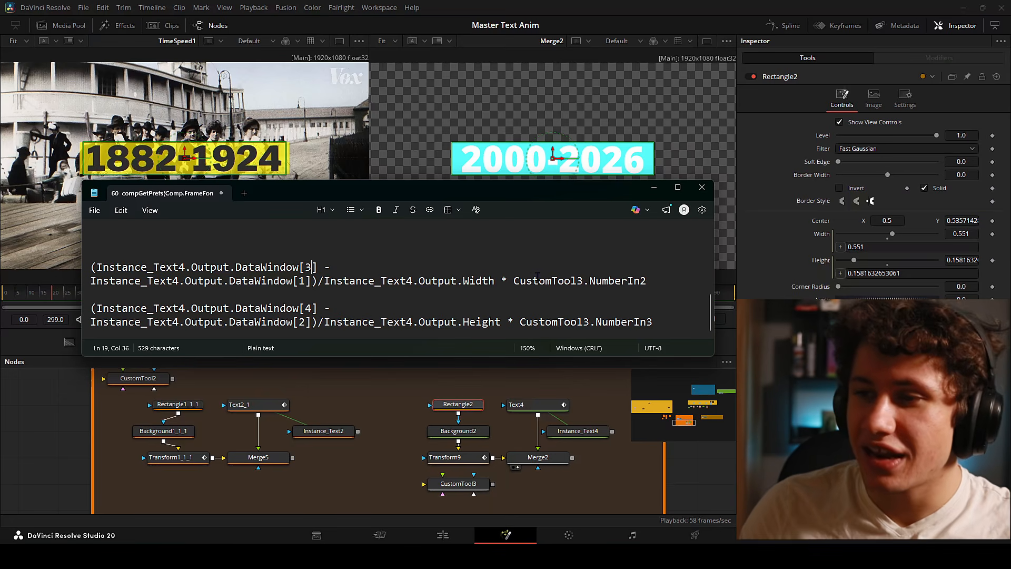
{"action": "left_click_drag", "start_coordinate": [499, 279], "coordinate": [653, 284]}
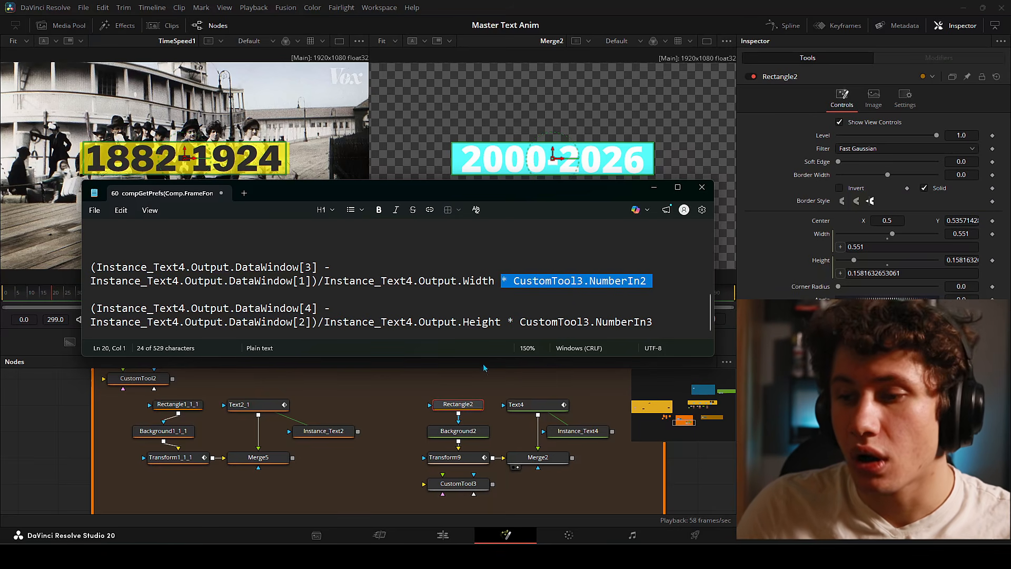
{"action": "left_click", "coordinate": [658, 281]}
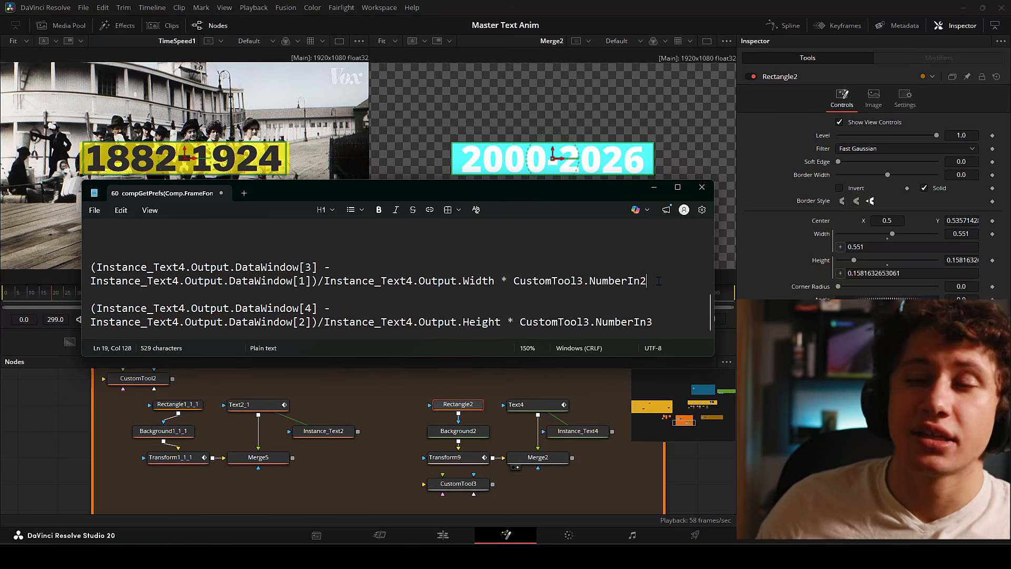
- Select the whole width expression in Notepad and move the notes off screen
{"action": "double_click", "coordinate": [658, 281]}
{"action": "key", "text": "Down"}
{"action": "left_click_drag", "start_coordinate": [657, 284], "coordinate": [94, 268]}
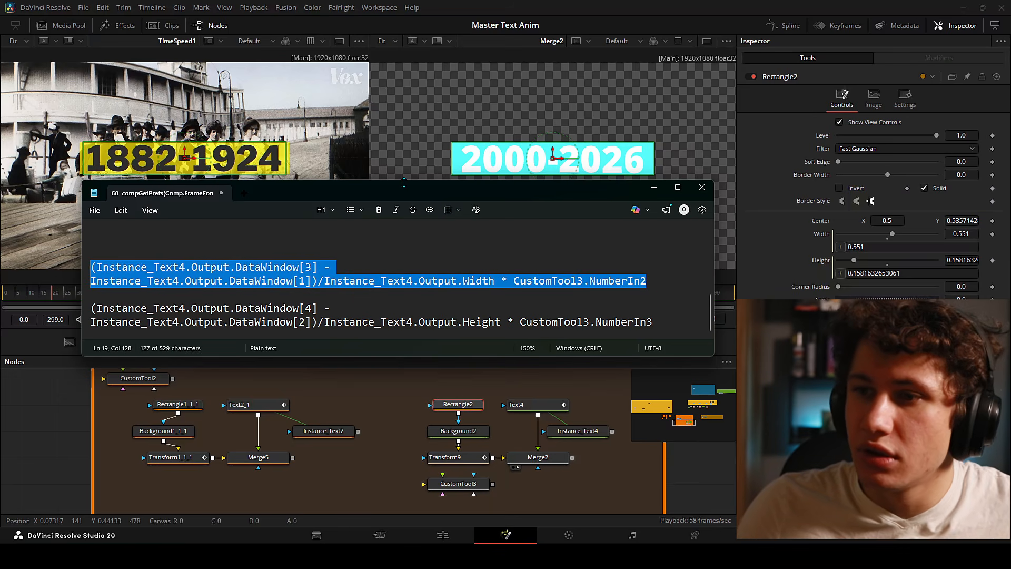
{"action": "left_click_drag", "start_coordinate": [409, 188], "coordinate": [0, 359]}
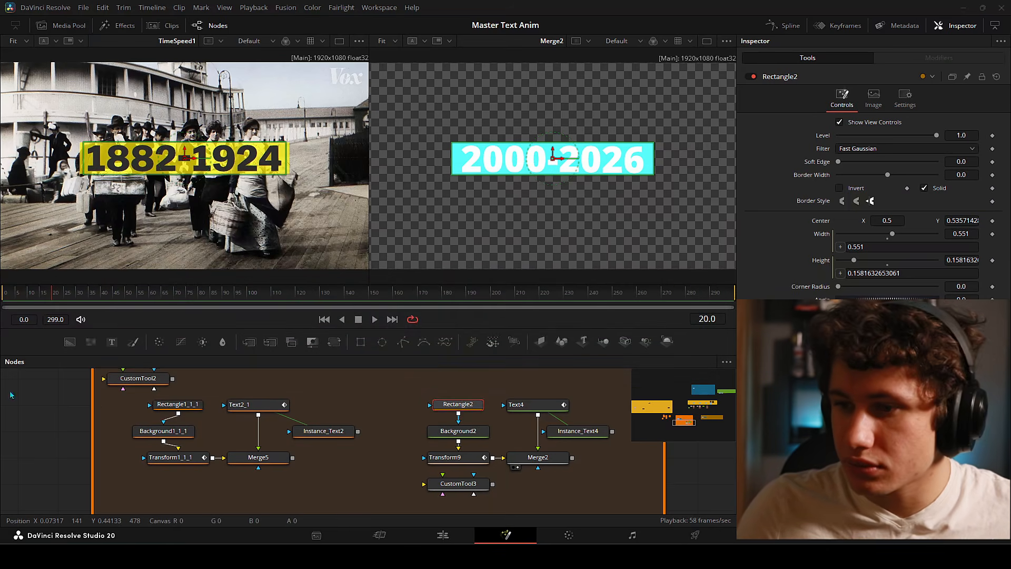
- Replace Rectangle2's 0.551 width with the pasted DataWindow width expression
{"action": "left_click_drag", "start_coordinate": [872, 247], "coordinate": [825, 249]}
{"action": "key", "text": "ctrl+v"}
{"action": "key", "text": "Return"}
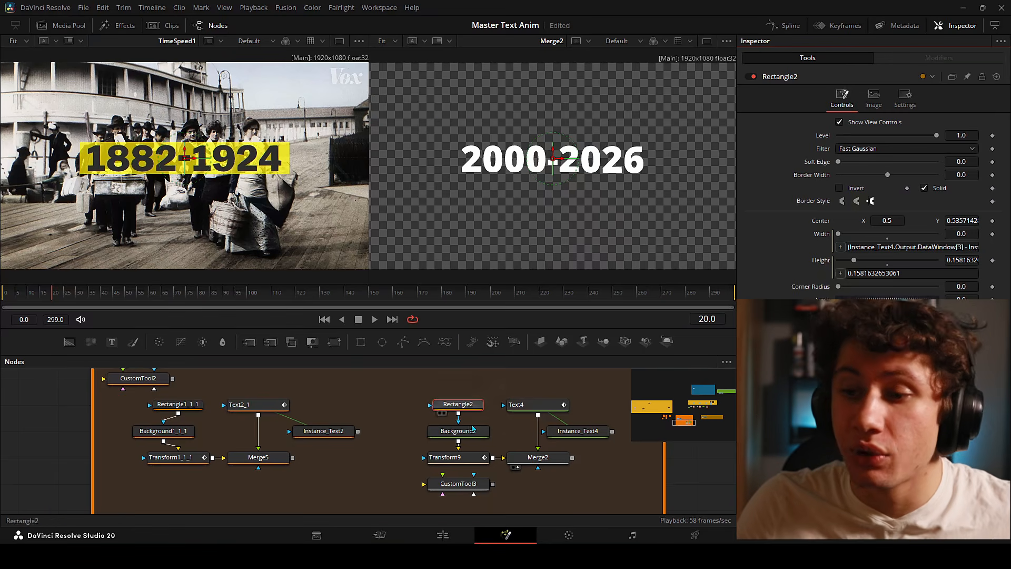
- Set CustomTool3's Number In 2 to 1.136 to pad the cyan bar horizontally
{"action": "left_click", "coordinate": [458, 486]}
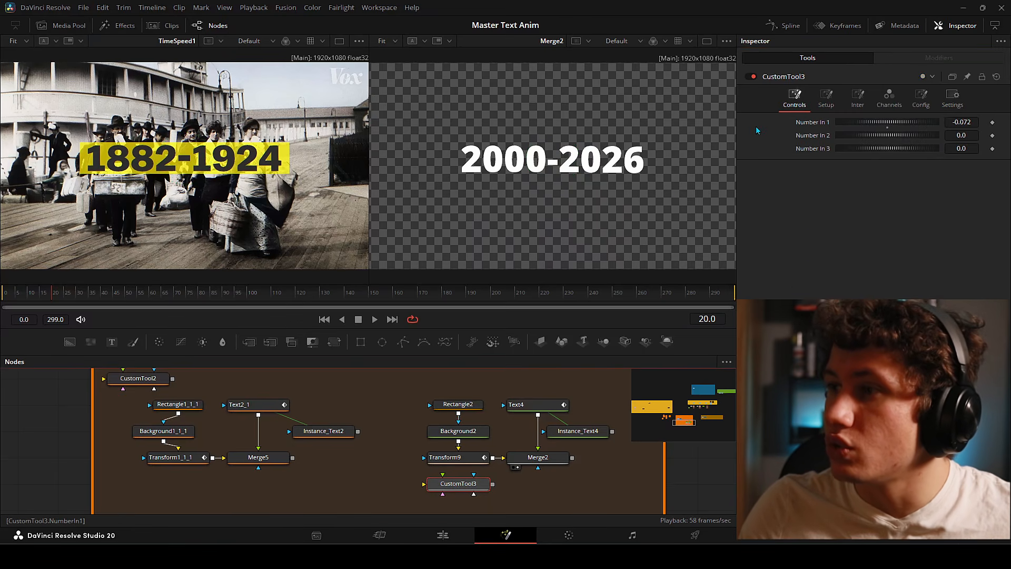
{"action": "left_click", "coordinate": [963, 135]}
{"action": "key", "text": "BackSpace"}
{"action": "key", "text": "BackSpace"}
{"action": "key", "text": "BackSpace"}
{"action": "type", "text": "1"}
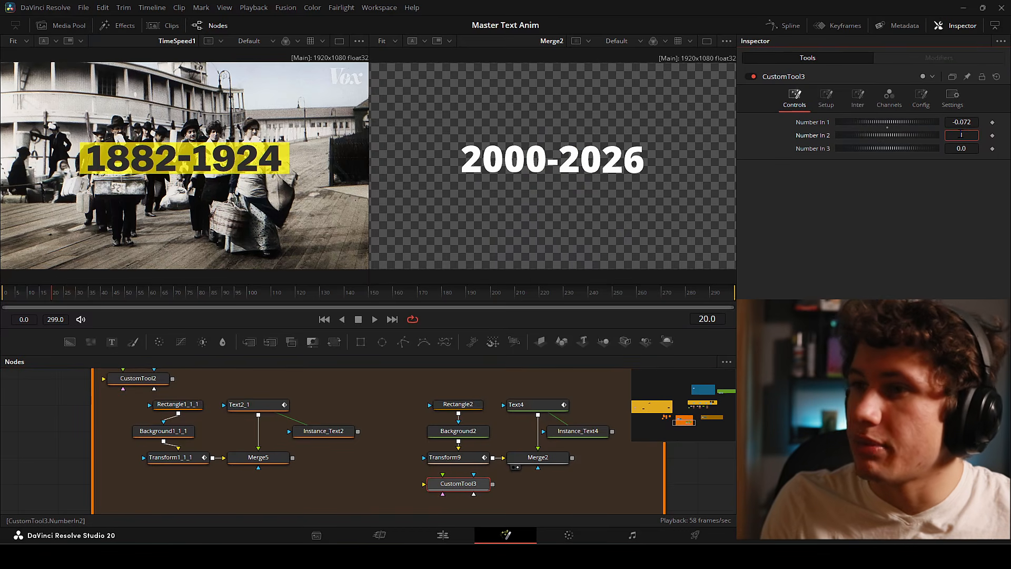
{"action": "key", "text": "Tab"}
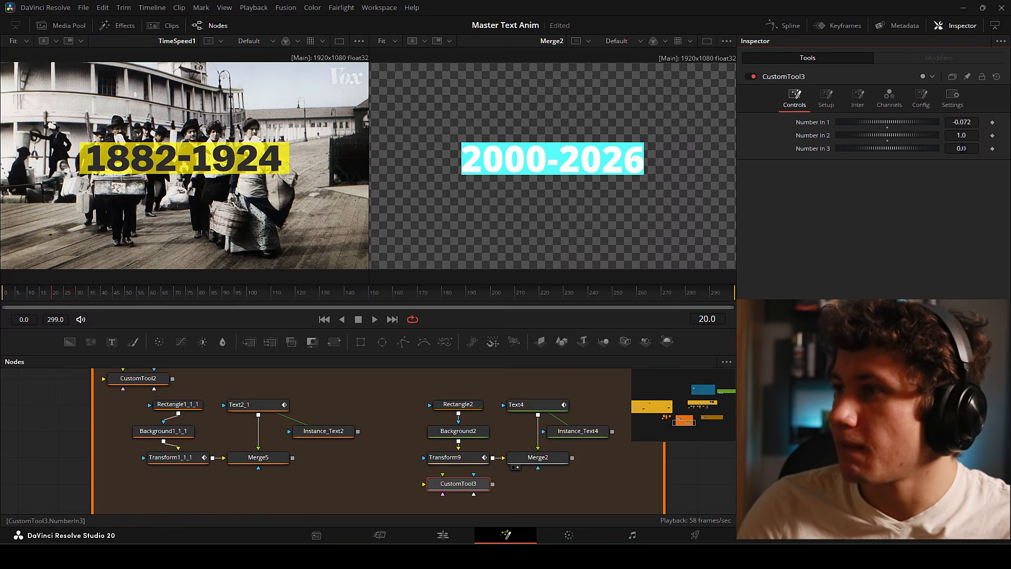
{"action": "left_click_drag", "start_coordinate": [953, 135], "coordinate": [1010, 136]}
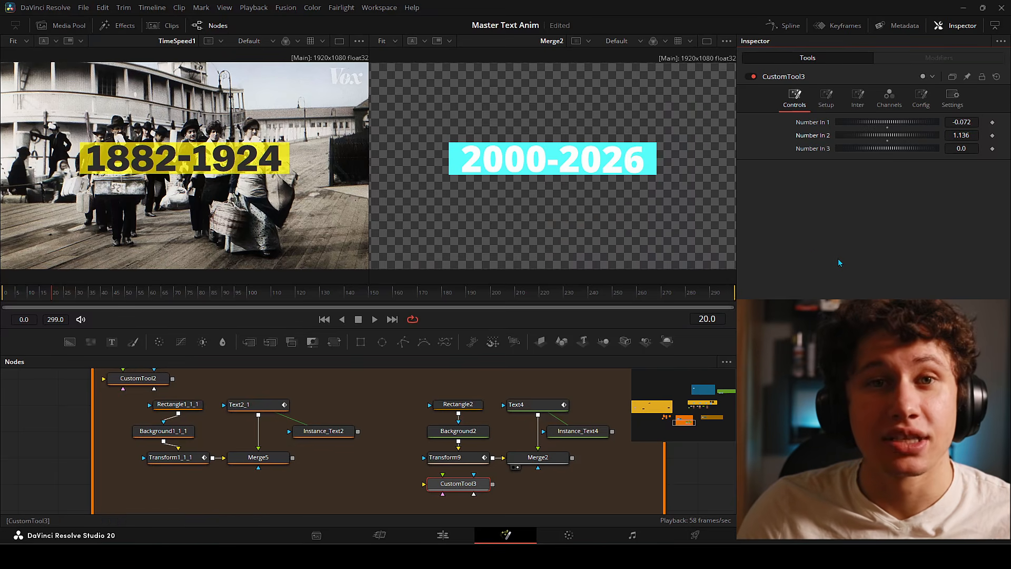
- Inspect the Transform9 and Text4 nodes in the node graph
{"action": "left_click", "coordinate": [458, 459]}
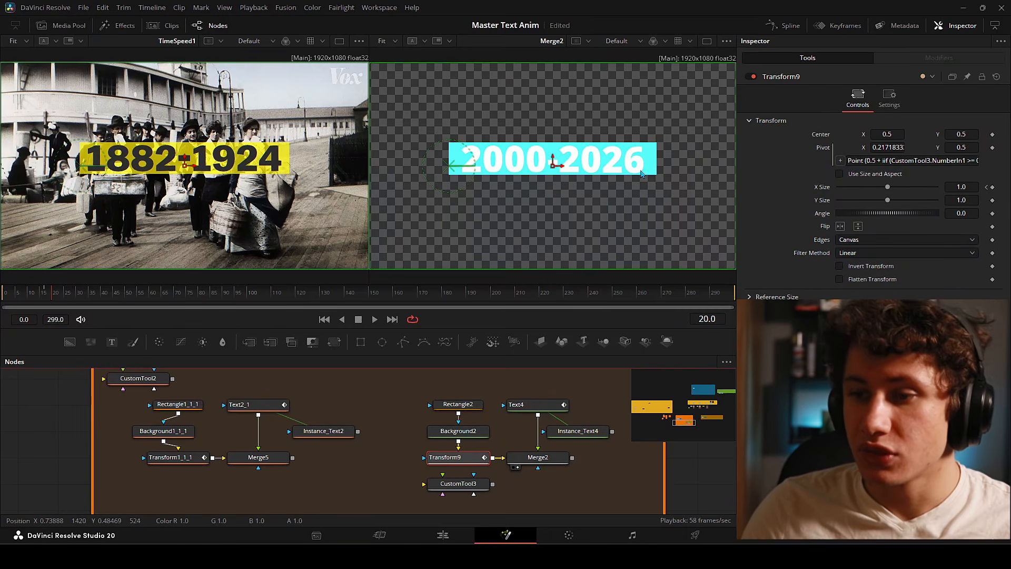
{"action": "left_click_drag", "start_coordinate": [408, 383], "coordinate": [582, 415]}
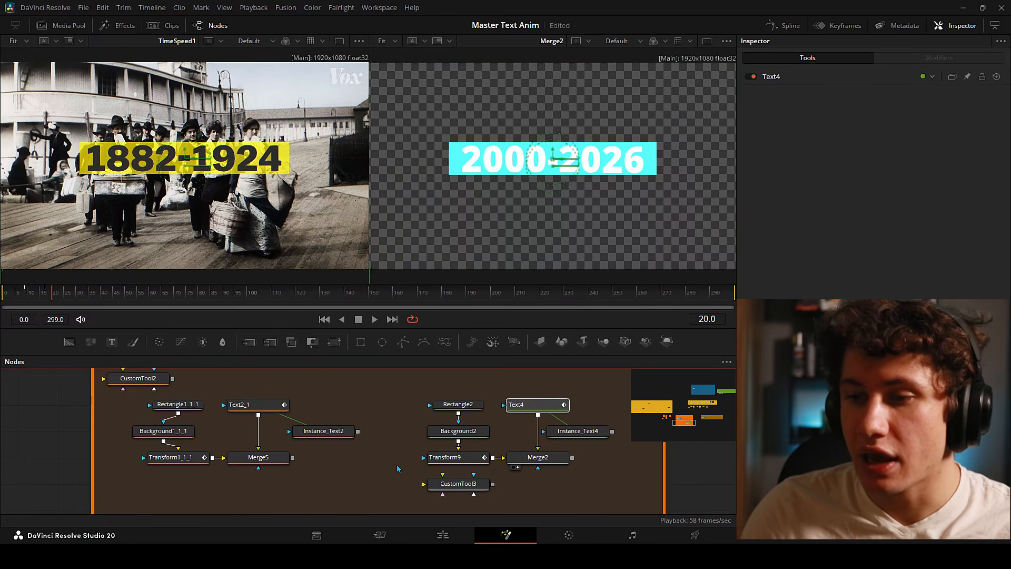
{"action": "left_click", "coordinate": [444, 459]}
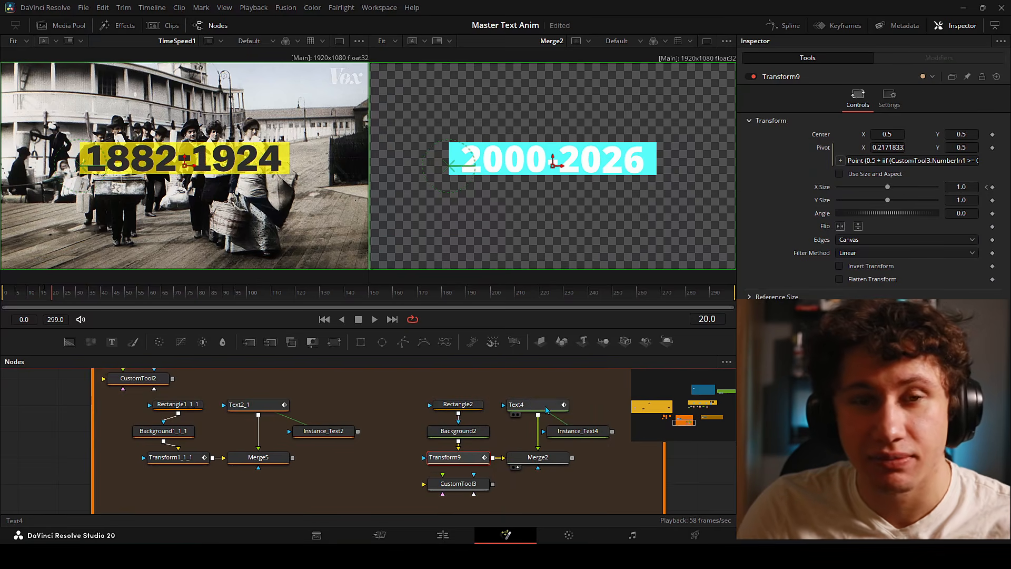
- Deselect Transform9 and bring Notepad back with the width expression selected
{"action": "left_click", "coordinate": [519, 388]}
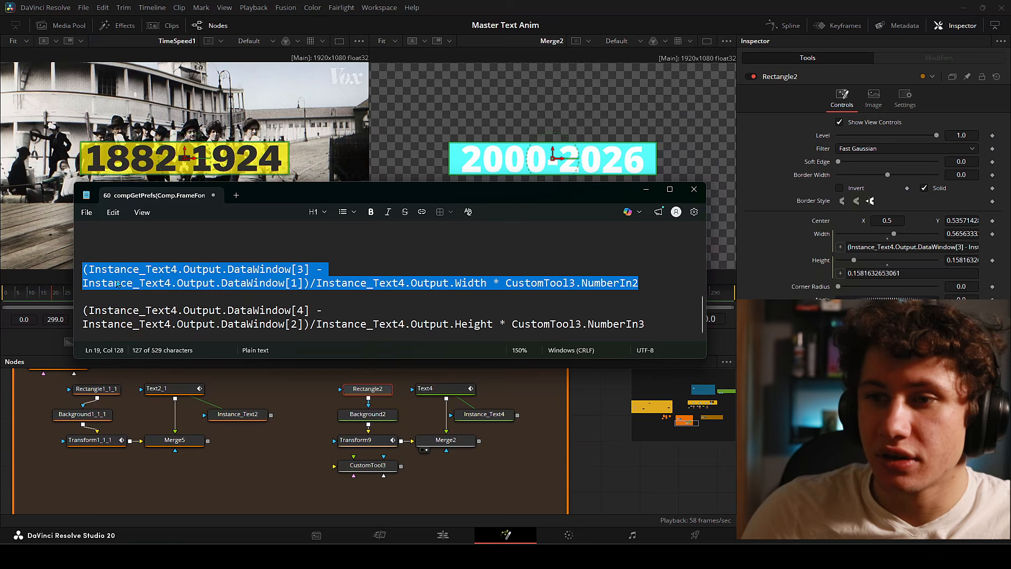
{"action": "left_click", "coordinate": [118, 284]}
{"action": "left_click_drag", "start_coordinate": [639, 283], "coordinate": [62, 271]}
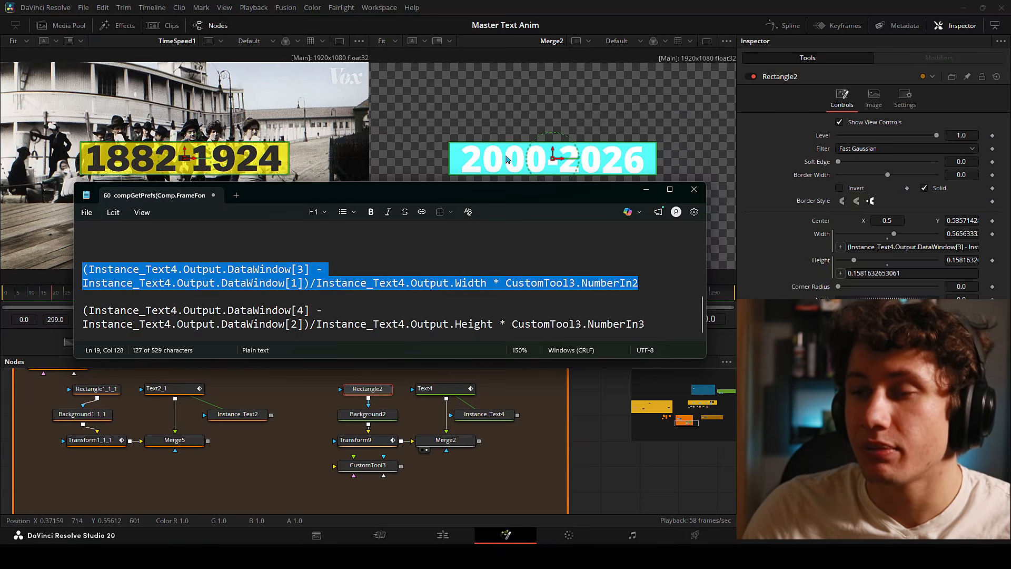
- Select the DataWindow[4] height expression in Notepad
{"action": "left_click", "coordinate": [666, 327]}
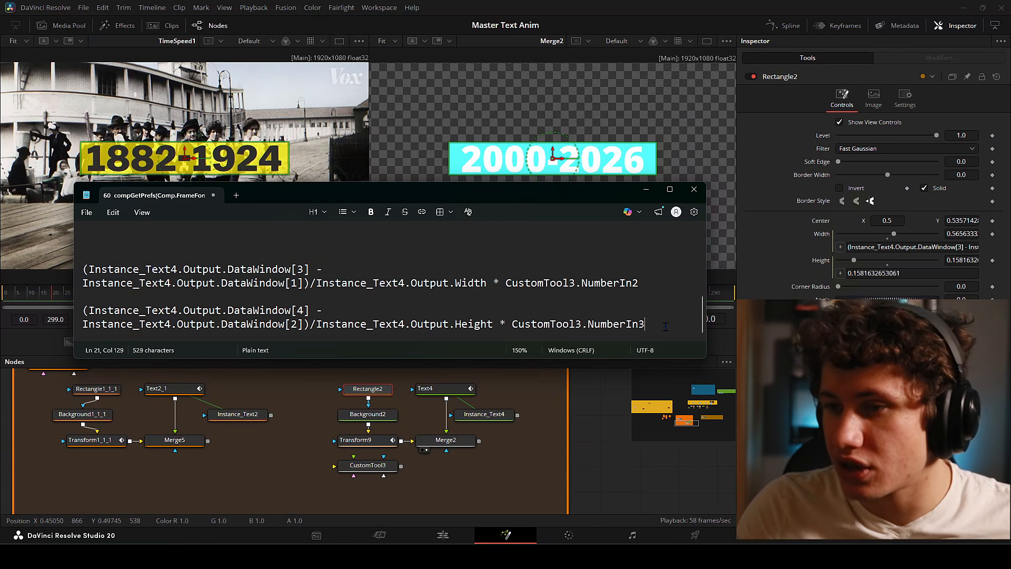
{"action": "triple_click", "coordinate": [207, 320]}
{"action": "double_click", "coordinate": [447, 300]}
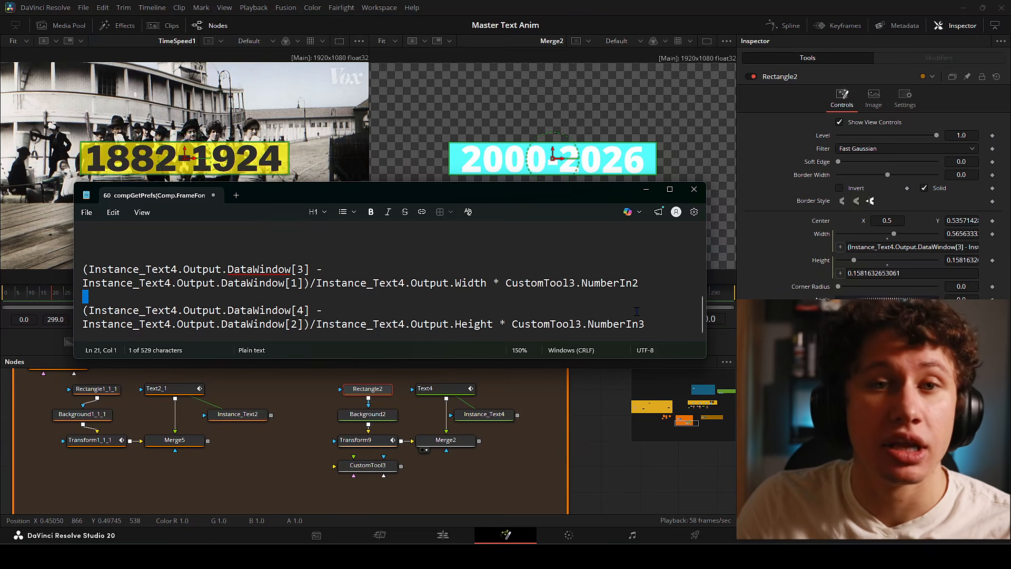
{"action": "left_click", "coordinate": [665, 323]}
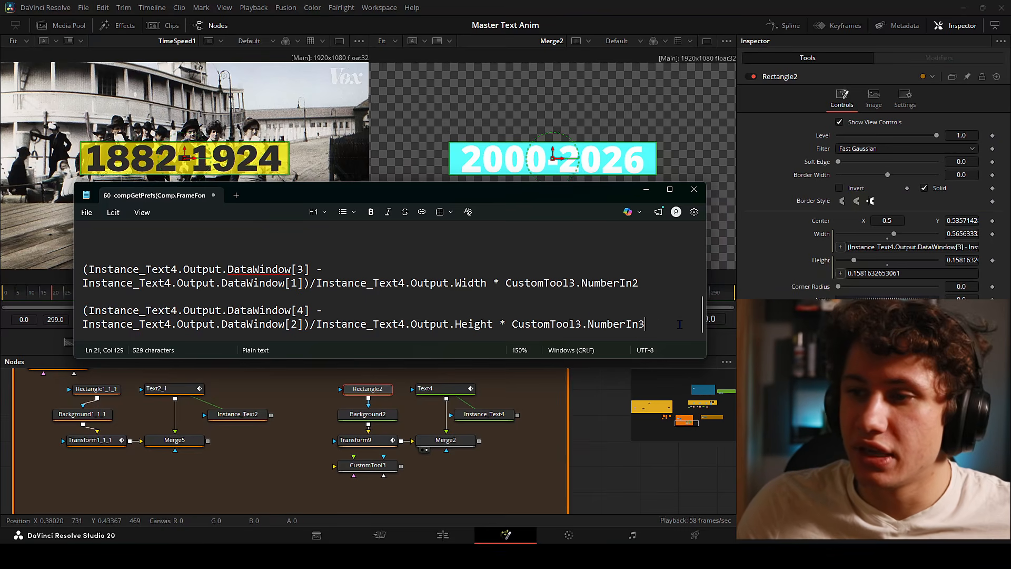
- Paste the height expression into Rectangle2's Height expression field
{"action": "left_click", "coordinate": [926, 269]}
{"action": "key", "text": "ctrl+v"}
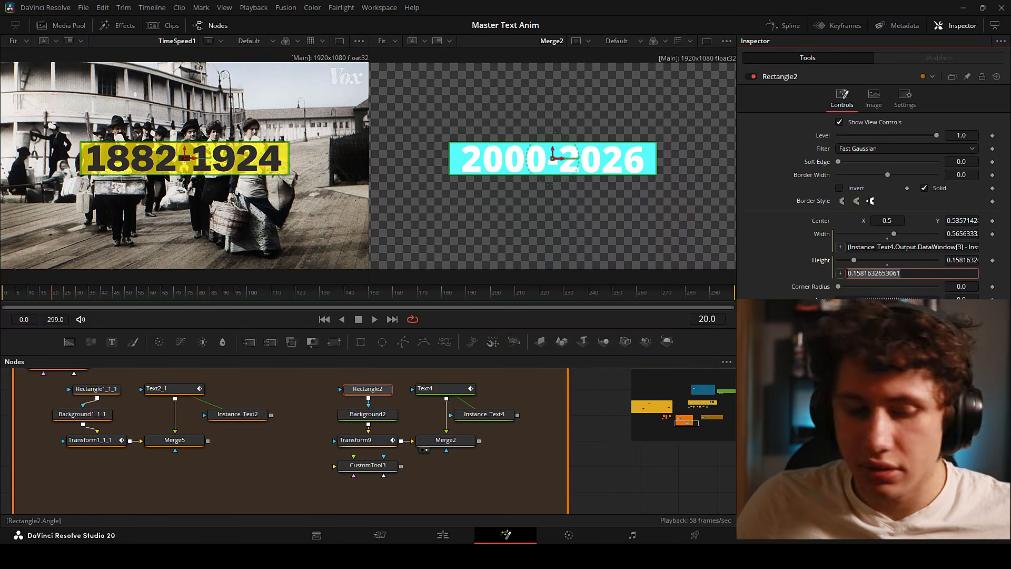
{"action": "key", "text": "Return"}
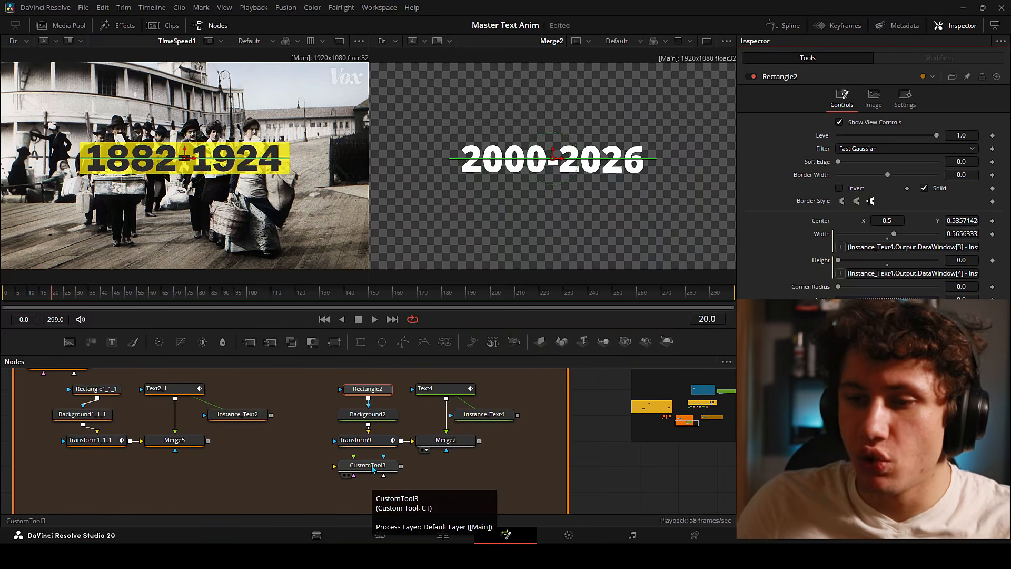
{"action": "left_click", "coordinate": [371, 466]}
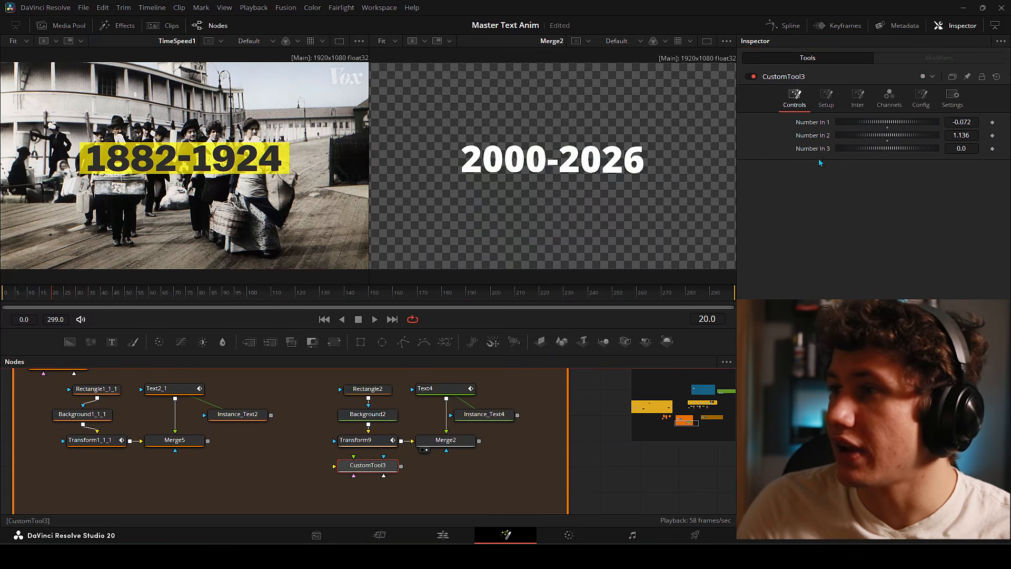
- Raise CustomTool3's Number In 3 to 1.264 so the cyan bar reappears with vertical padding
{"action": "left_click", "coordinate": [962, 149]}
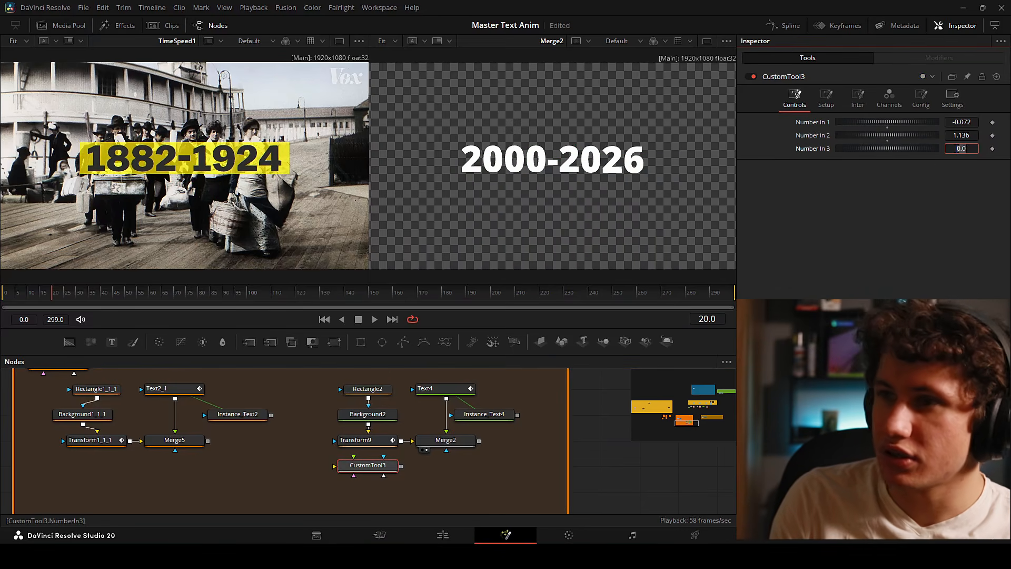
{"action": "type", "text": "1"}
{"action": "key", "text": "Tab"}
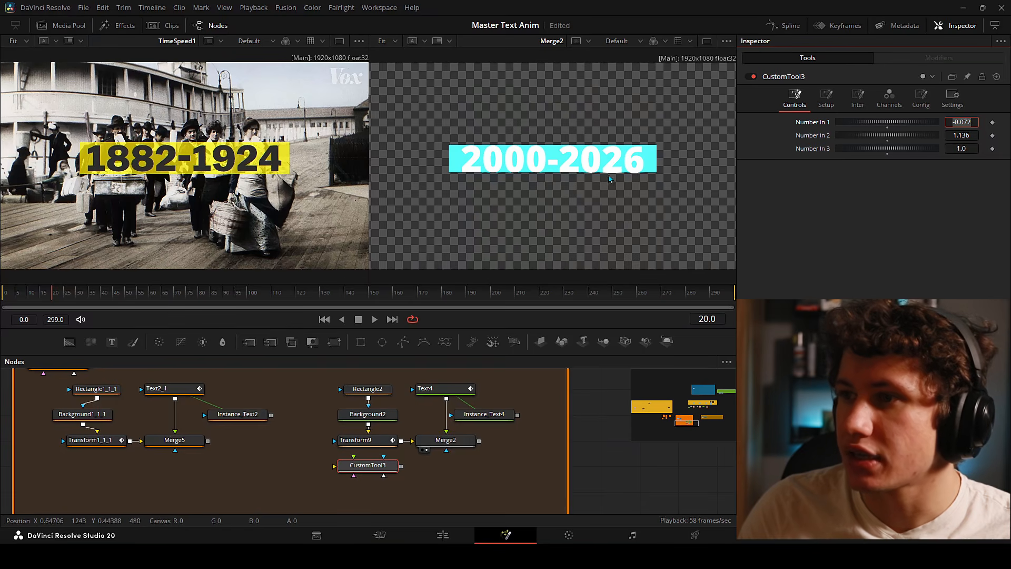
{"action": "left_click", "coordinate": [961, 149]}
{"action": "left_click_drag", "start_coordinate": [961, 148], "coordinate": [989, 148]}
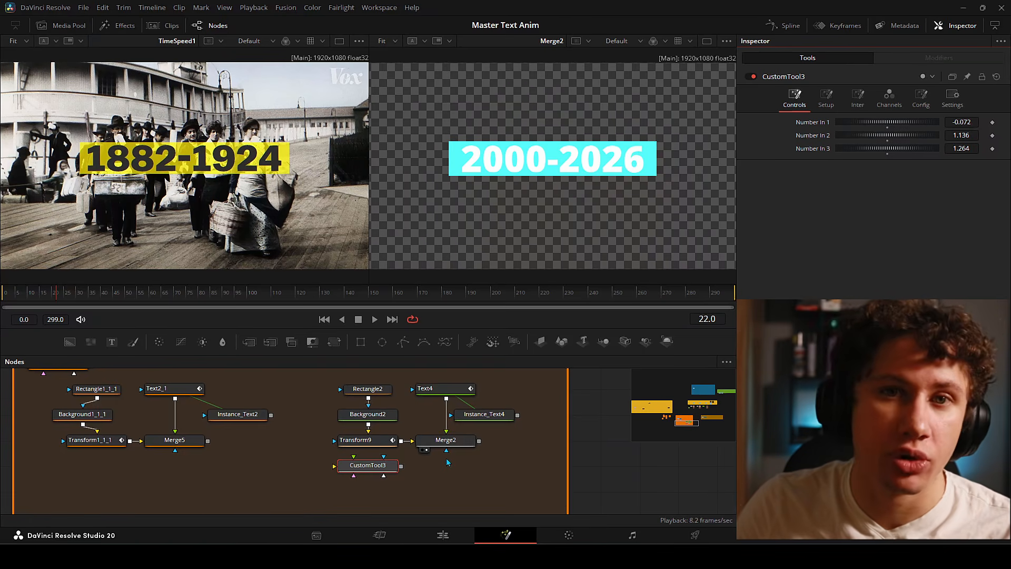
{"action": "left_click", "coordinate": [509, 419]}
{"action": "key", "text": "alt+Tab"}
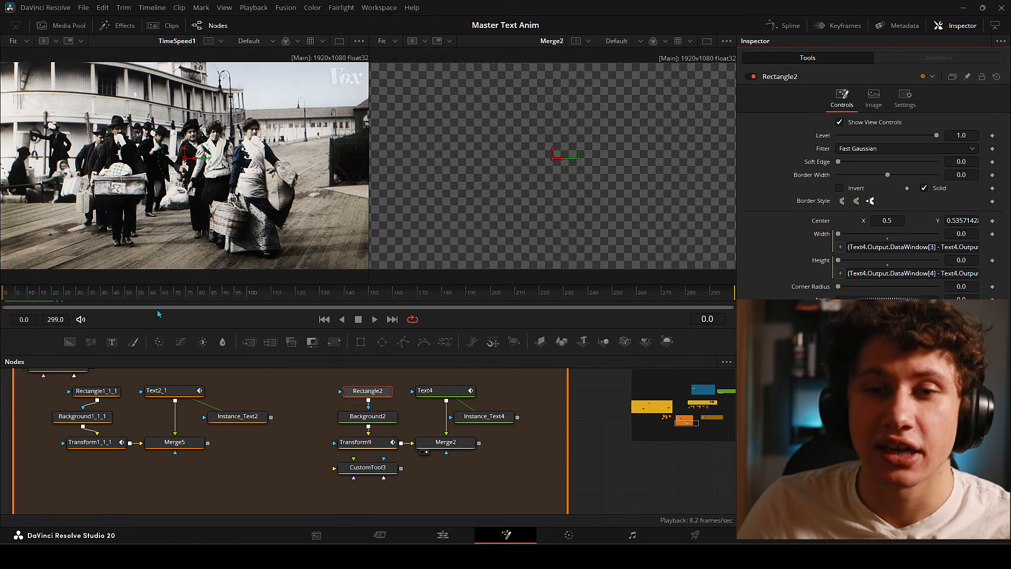
{"action": "key", "text": "space"}
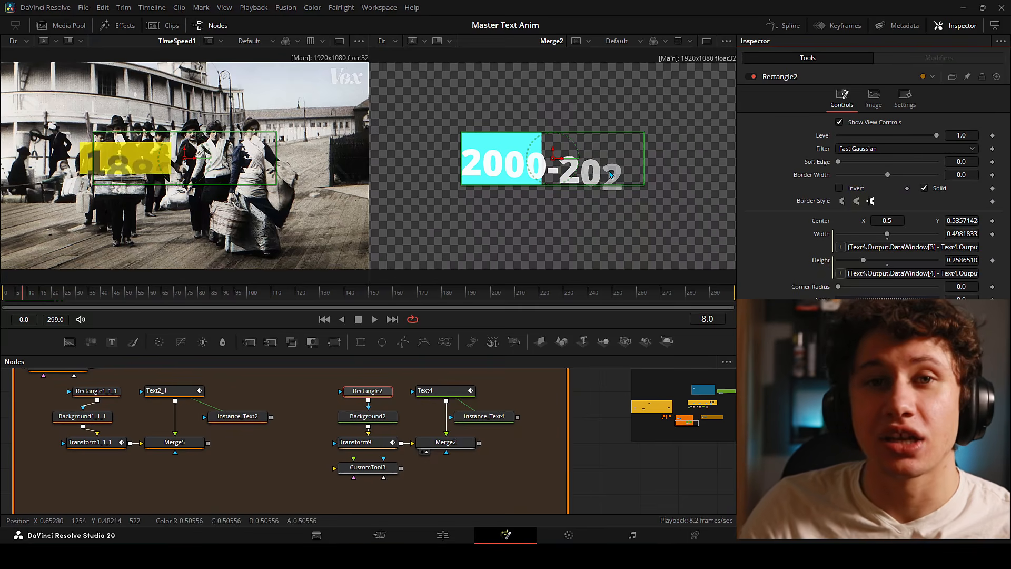
{"action": "left_click_drag", "start_coordinate": [34, 291], "coordinate": [58, 306]}
{"action": "left_click_drag", "start_coordinate": [56, 305], "coordinate": [59, 306]}
{"action": "left_click", "coordinate": [446, 391]}
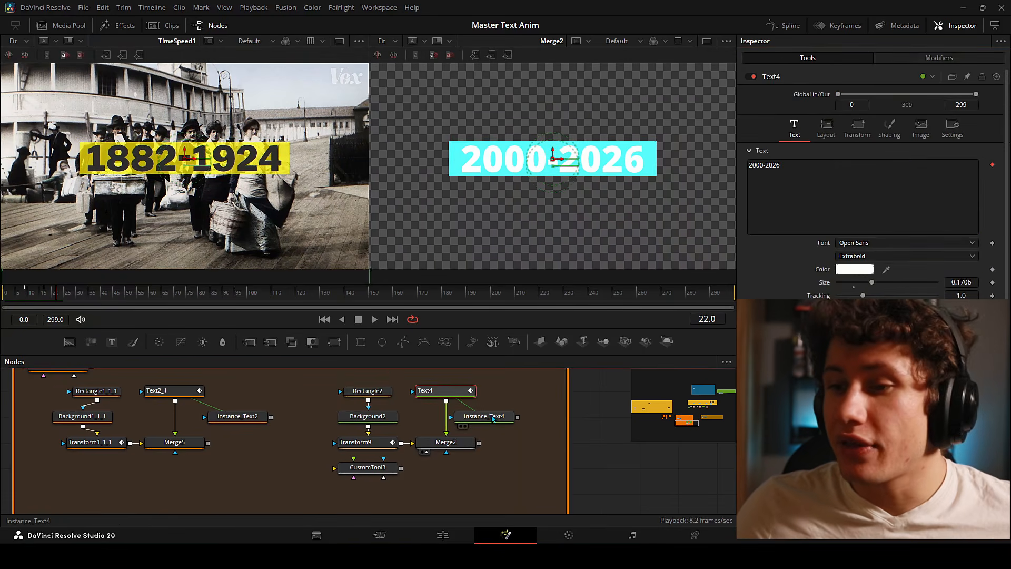
{"action": "left_click", "coordinate": [820, 218]}
{"action": "key", "text": "ctrl+a"}
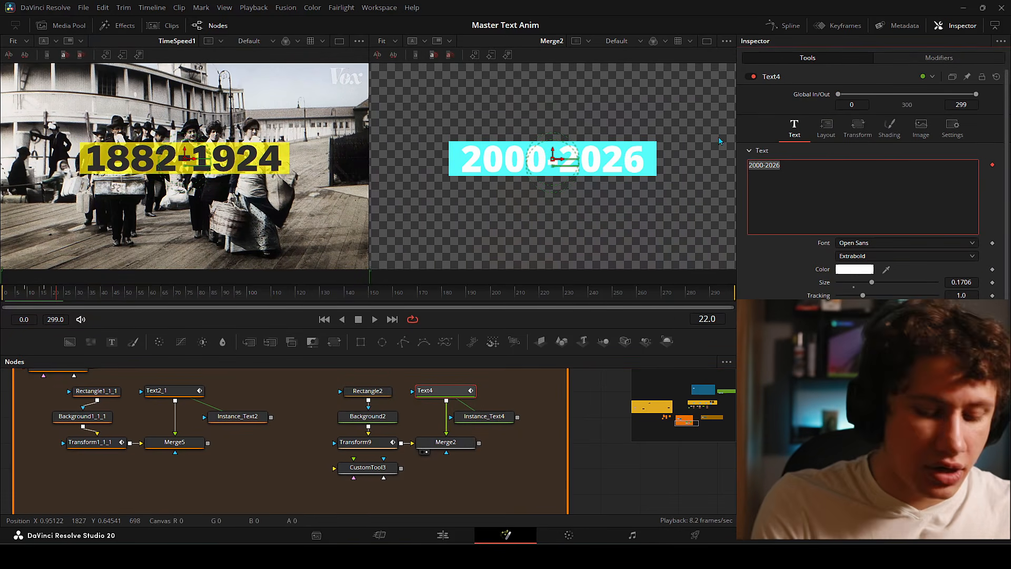
{"action": "key", "text": "BackSpace"}
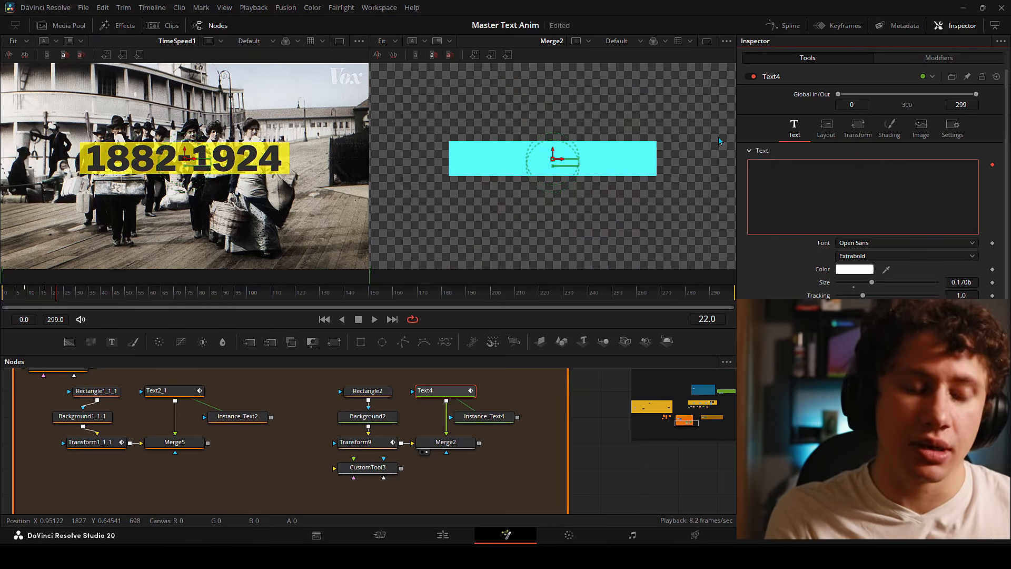
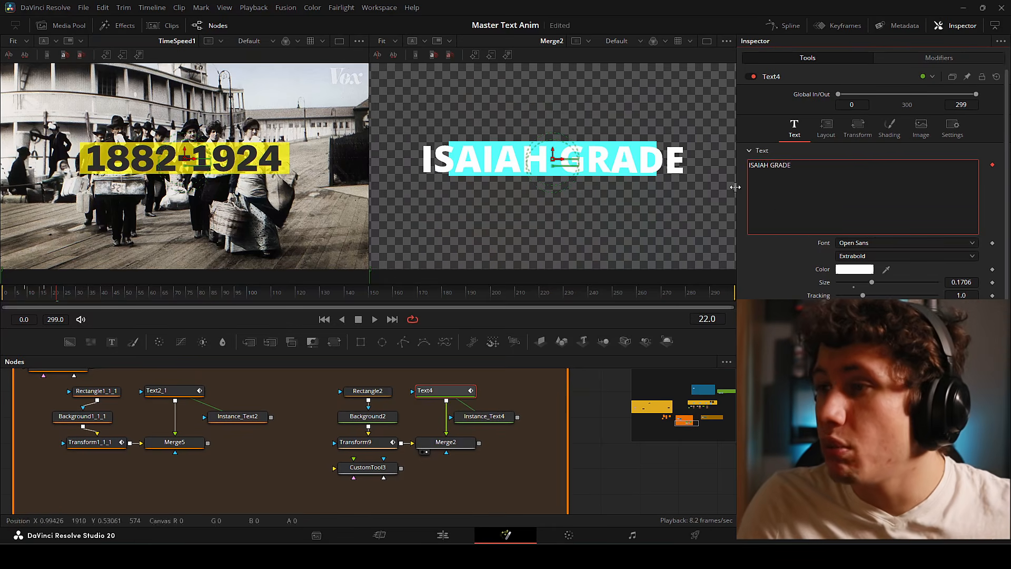
{"action": "left_click", "coordinate": [504, 418]}
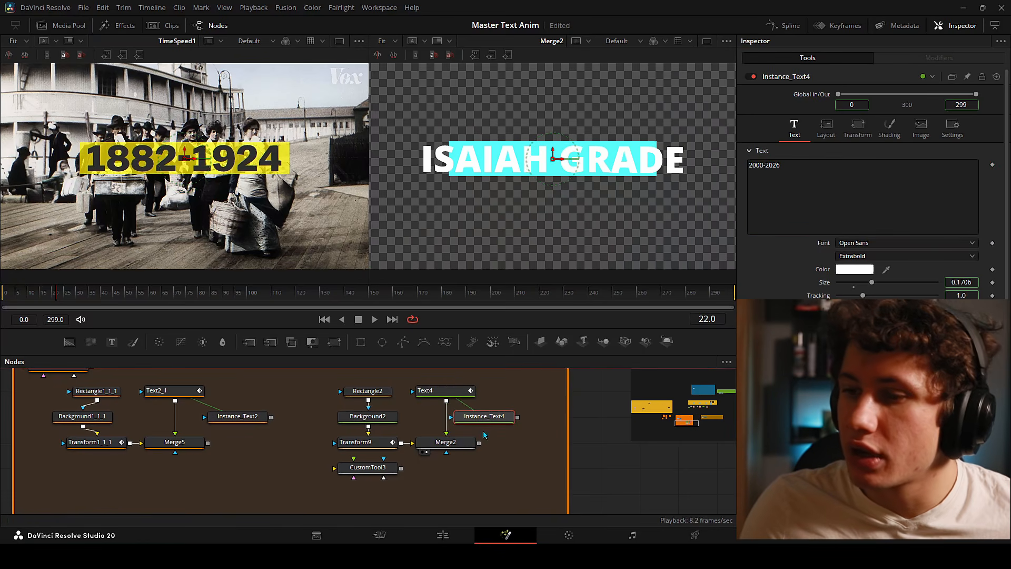
{"action": "left_click_drag", "start_coordinate": [841, 211], "coordinate": [751, 174]}
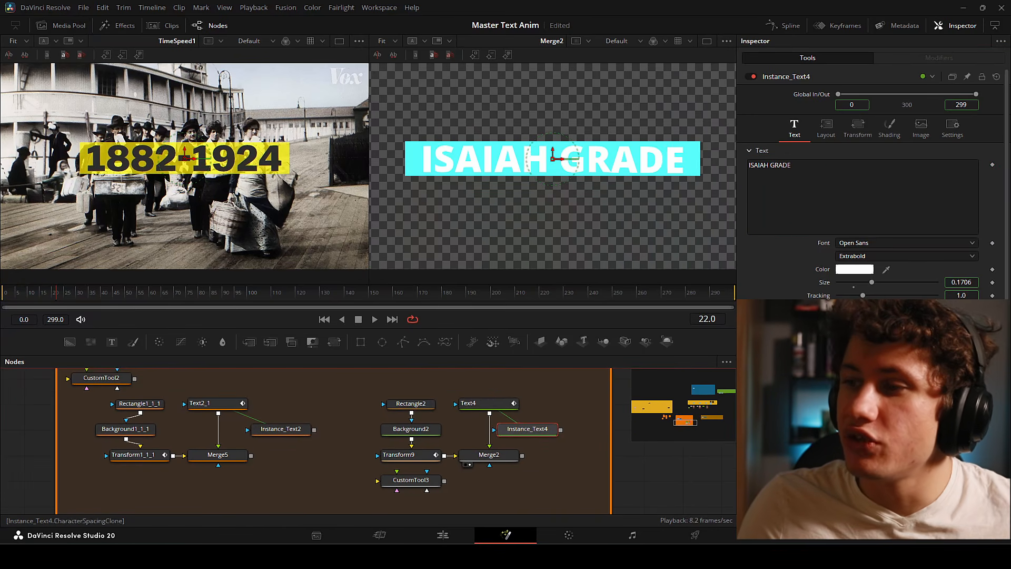
{"action": "key", "text": "ctrl+s"}
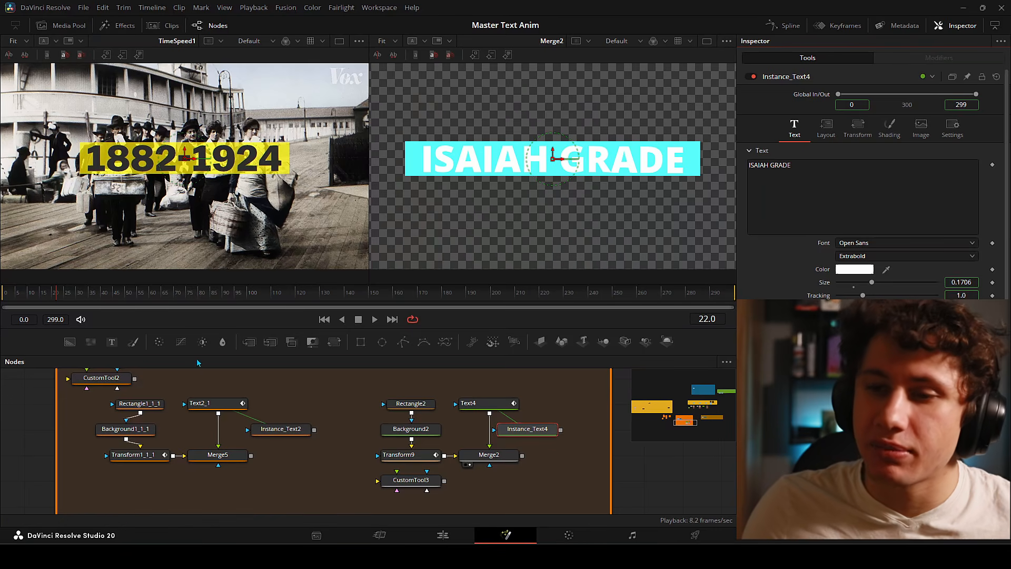
- Set CustomTool3's Number In 1 to 0.043 and Number In 2 to 1.084, then play the animation
{"action": "left_click", "coordinate": [413, 484]}
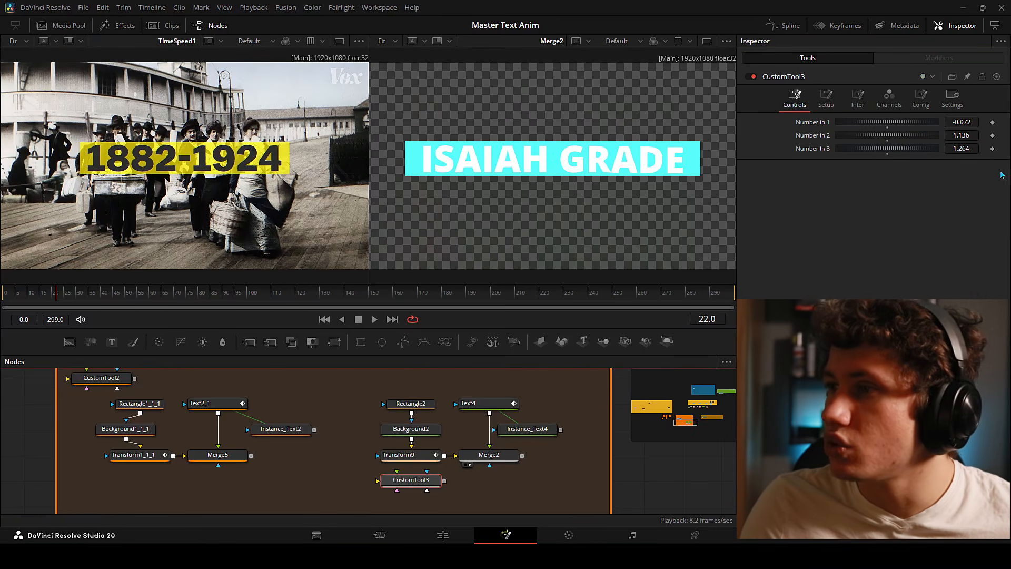
{"action": "left_click_drag", "start_coordinate": [951, 121], "coordinate": [968, 121]}
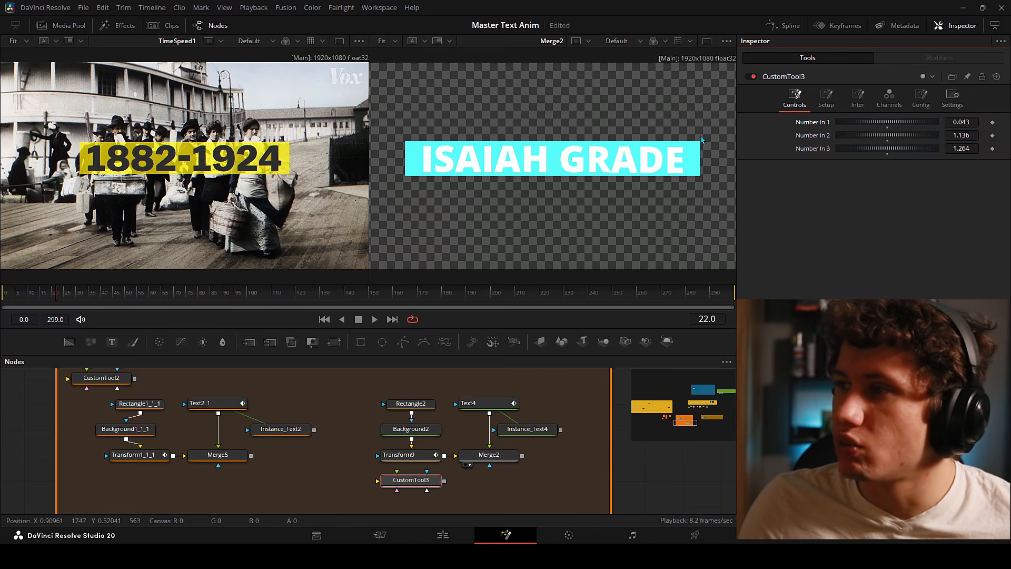
{"action": "mouse_move", "coordinate": [968, 135]}
{"action": "left_mouse_down"}
{"action": "mouse_move", "coordinate": [956, 135]}
{"action": "mouse_move", "coordinate": [979, 148]}
{"action": "left_mouse_up"}
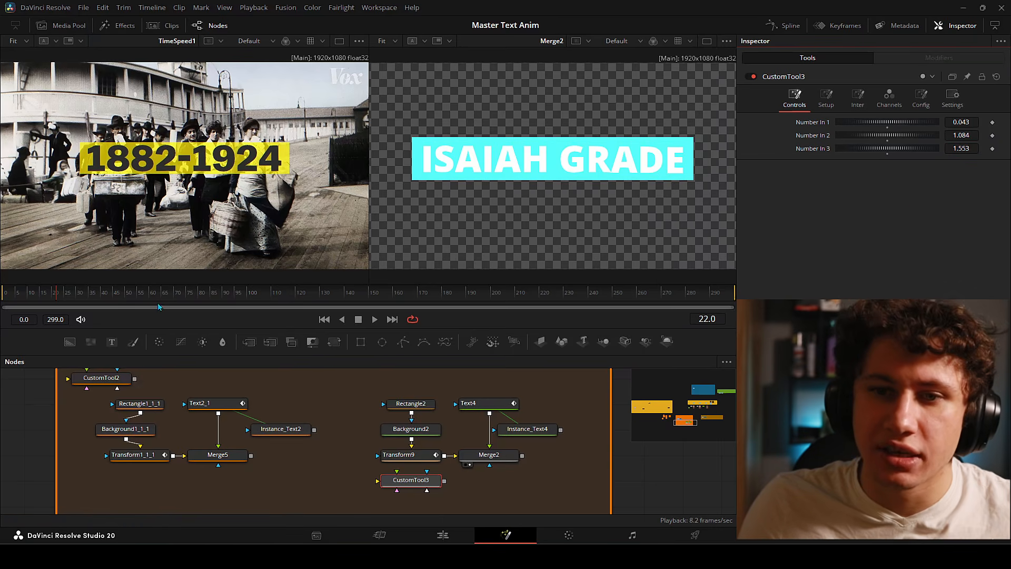
{"action": "key", "text": "space"}
{"action": "key", "text": "space"}
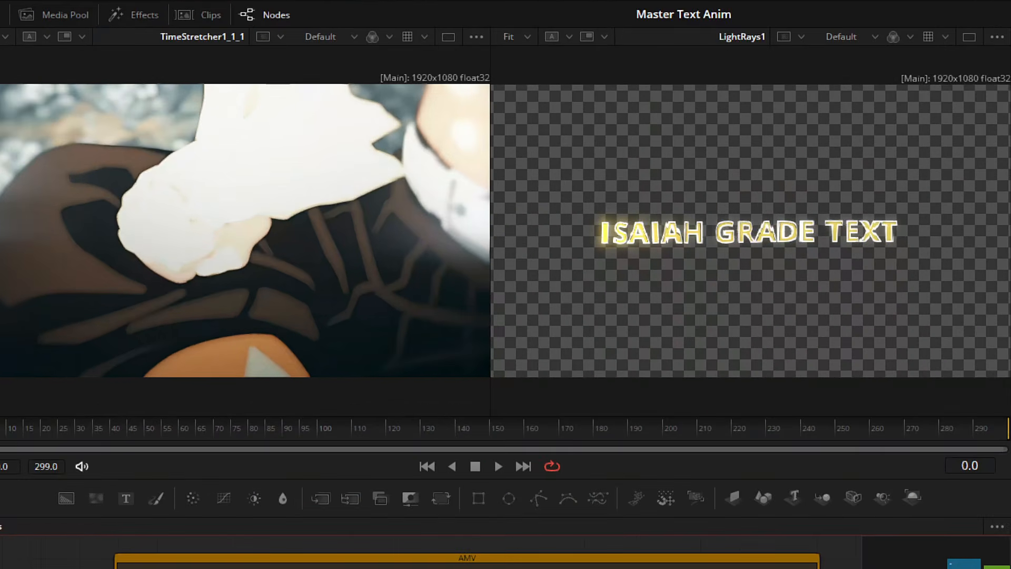
{"action": "key", "text": "space"}
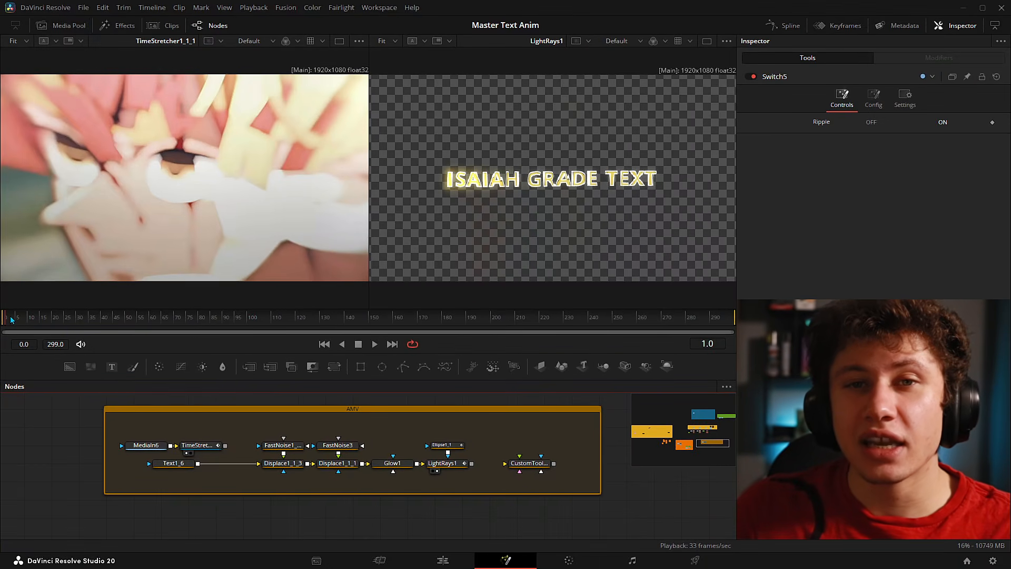
{"action": "left_click_drag", "start_coordinate": [9, 319], "coordinate": [74, 332]}
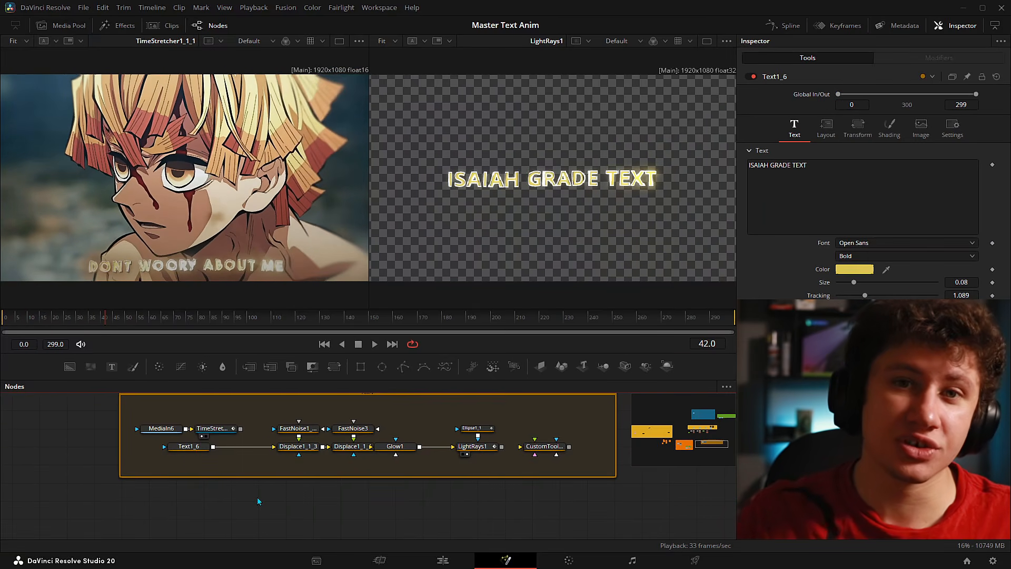
{"action": "key", "text": "shift+space"}
{"action": "type", "text": "text"}
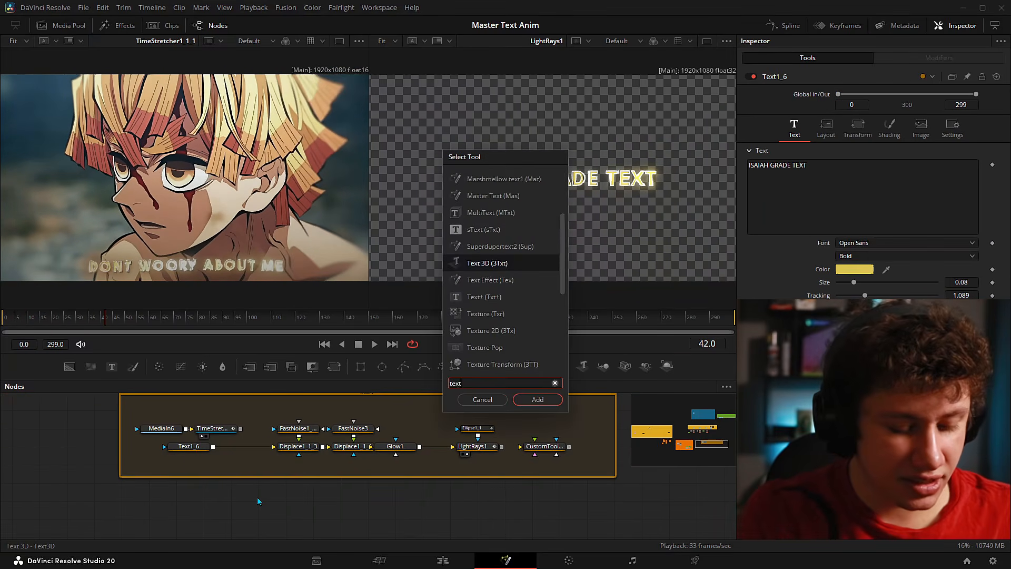
{"action": "key", "text": "Return"}
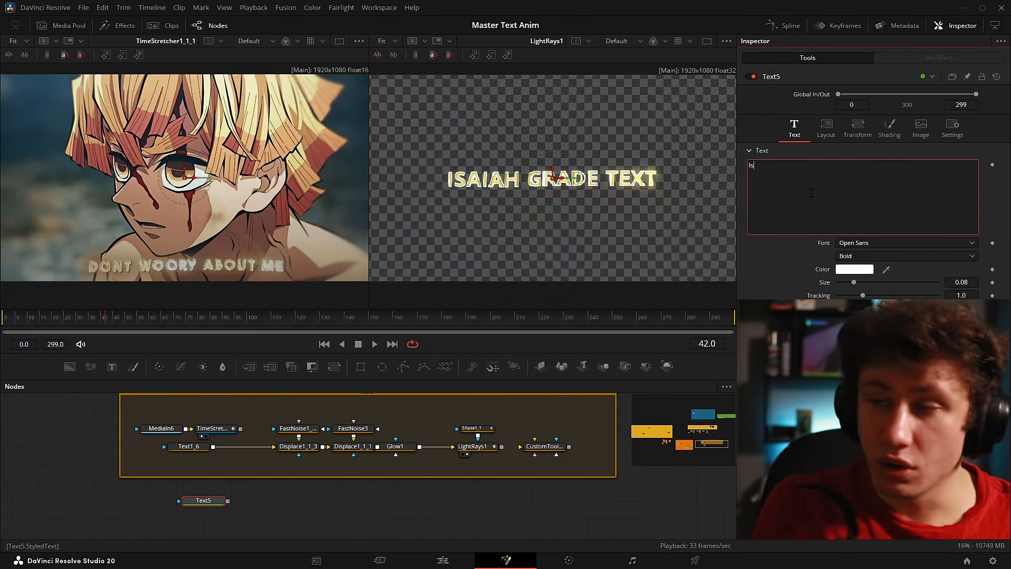
{"action": "key", "text": "BackSpace"}
{"action": "key", "text": "BackSpace"}
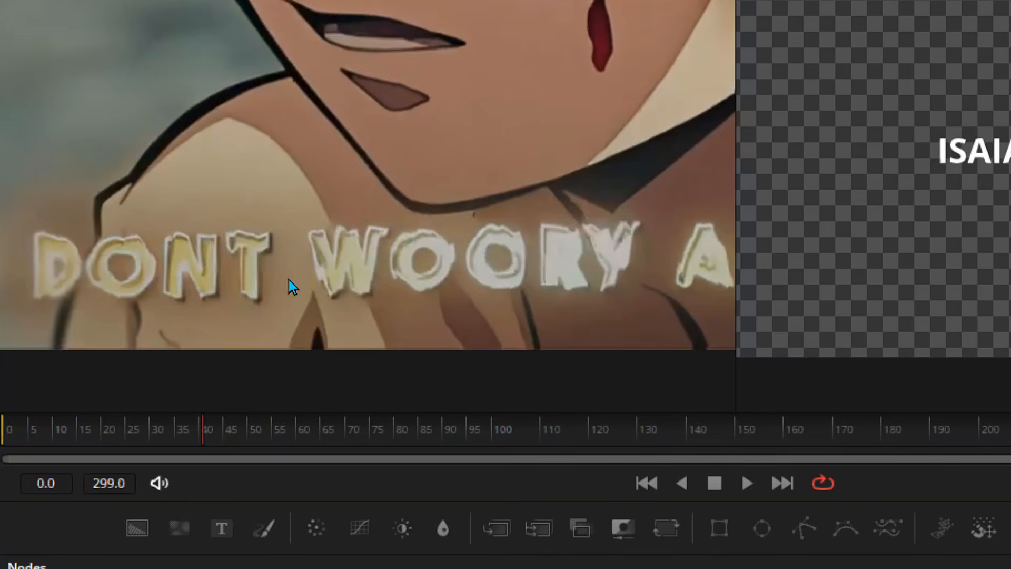
- Pan and zoom the reference frame to study the DONT WOORY ABOUT ME lettering
{"action": "left_click_drag", "start_coordinate": [148, 292], "coordinate": [295, 281]}
{"action": "left_click_drag", "start_coordinate": [675, 283], "coordinate": [451, 287]}
{"action": "left_click_drag", "start_coordinate": [558, 252], "coordinate": [244, 240]}
{"action": "left_click_drag", "start_coordinate": [477, 273], "coordinate": [374, 274]}
{"action": "scroll", "coordinate": [268, 217], "scroll_direction": "up", "scroll_amount": 2}
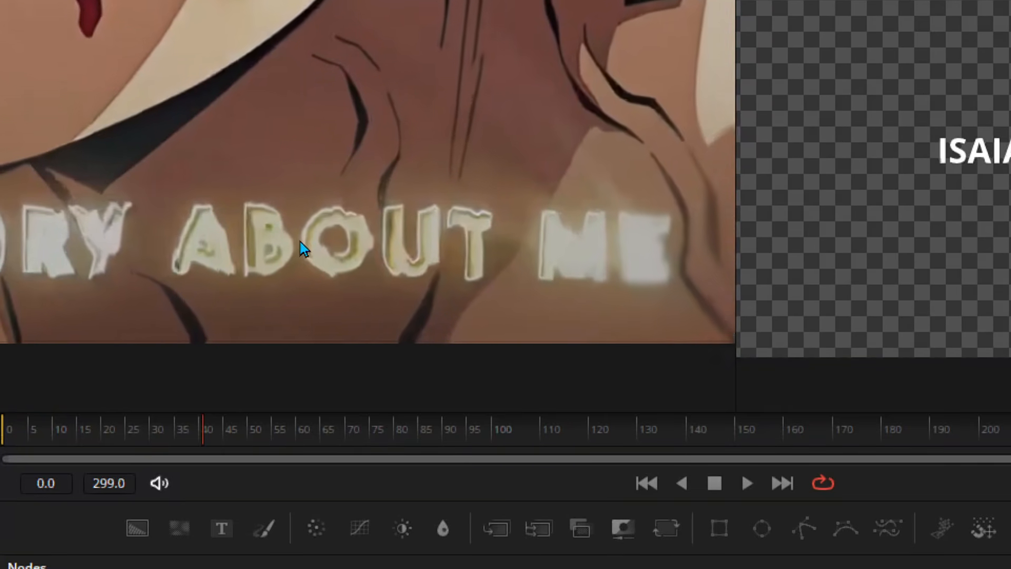
{"action": "left_click_drag", "start_coordinate": [246, 241], "coordinate": [736, 241]}
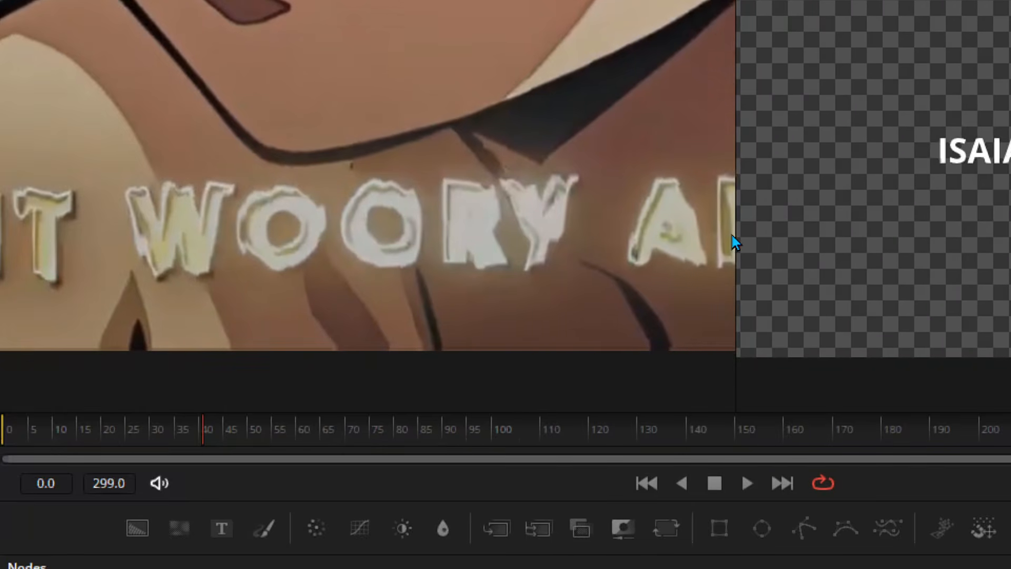
{"action": "left_click_drag", "start_coordinate": [330, 264], "coordinate": [547, 245]}
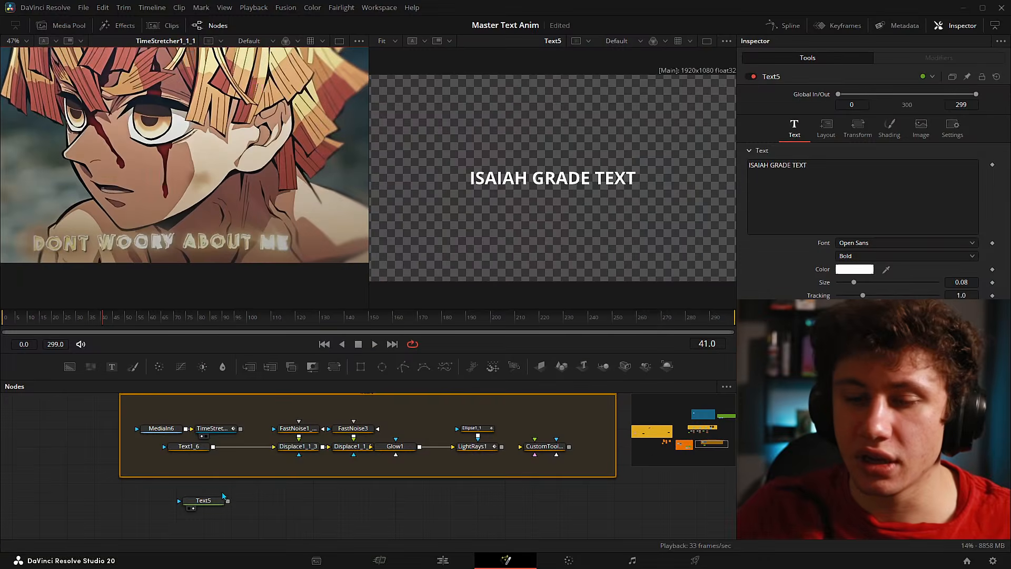
- Set Text5's shading fill colour to warm yellow #ffe838
{"action": "left_click", "coordinate": [204, 501]}
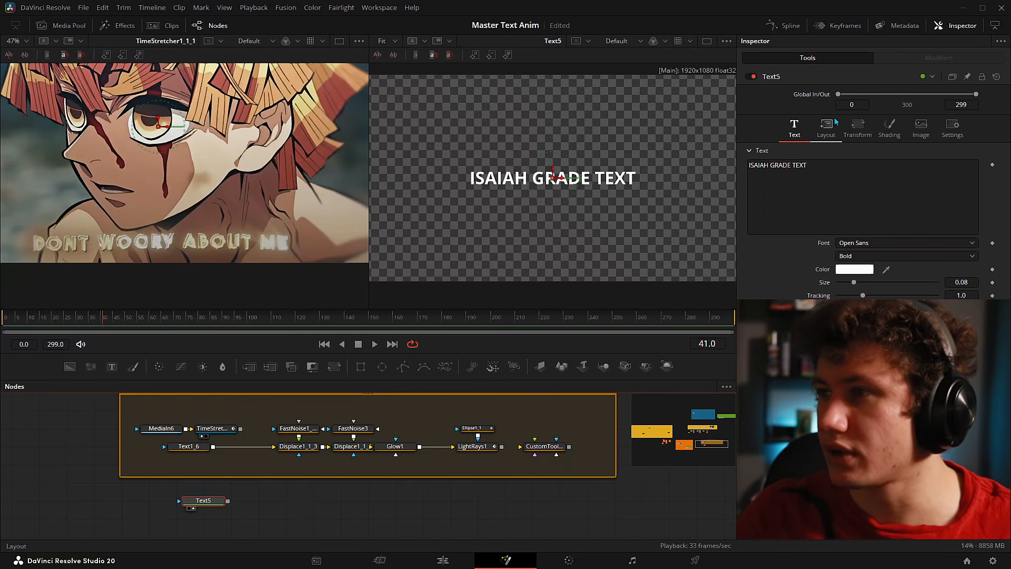
{"action": "left_click", "coordinate": [898, 138]}
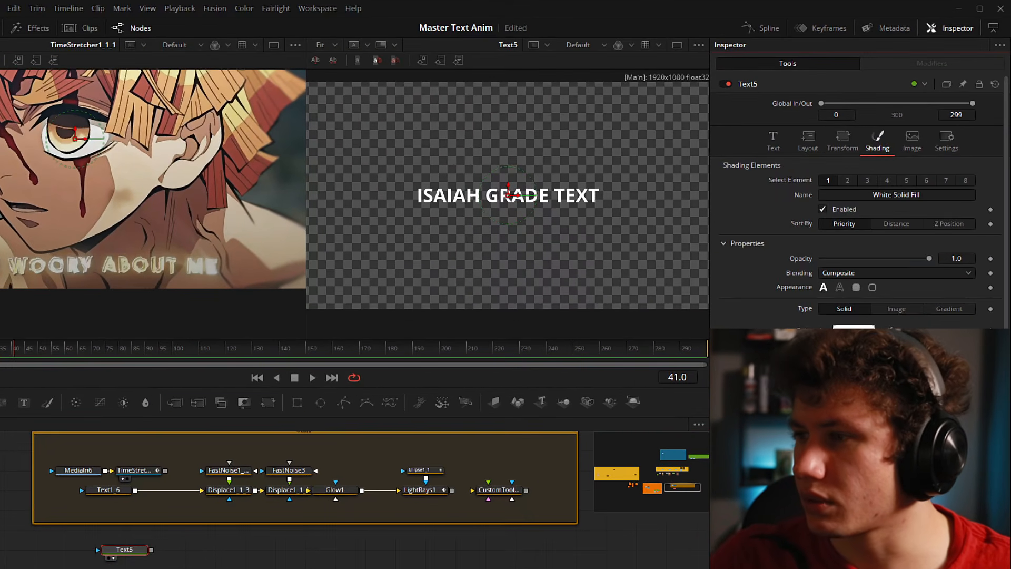
{"action": "left_click", "coordinate": [847, 326]}
{"action": "left_click", "coordinate": [432, 267]}
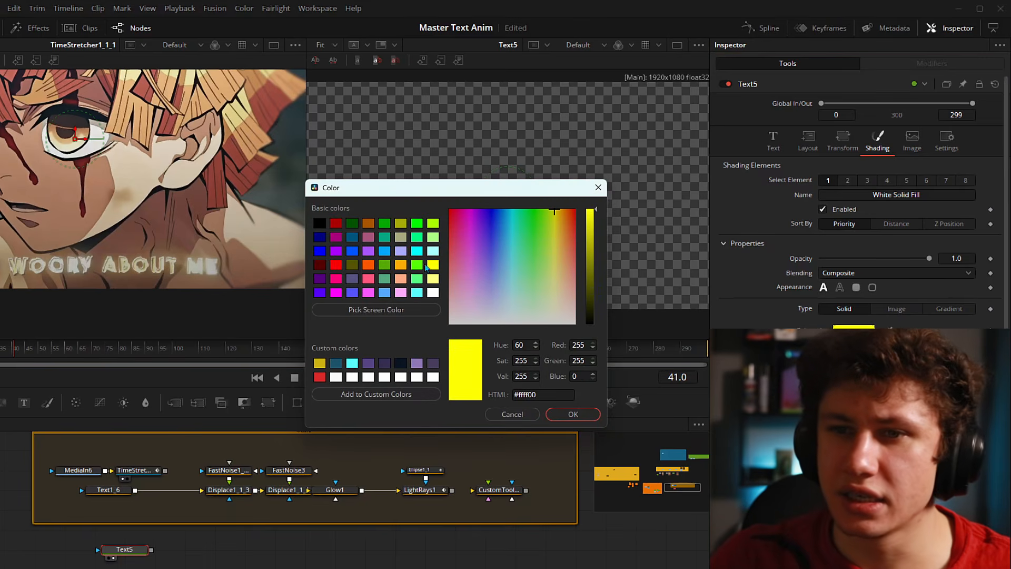
{"action": "left_click_drag", "start_coordinate": [400, 188], "coordinate": [324, 303]}
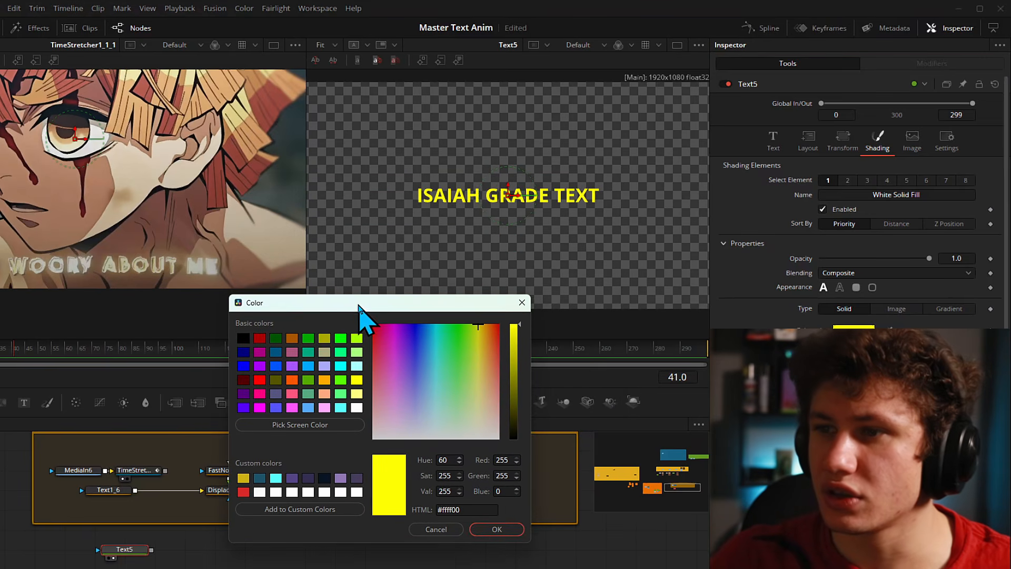
{"action": "left_click_drag", "start_coordinate": [480, 330], "coordinate": [478, 366]}
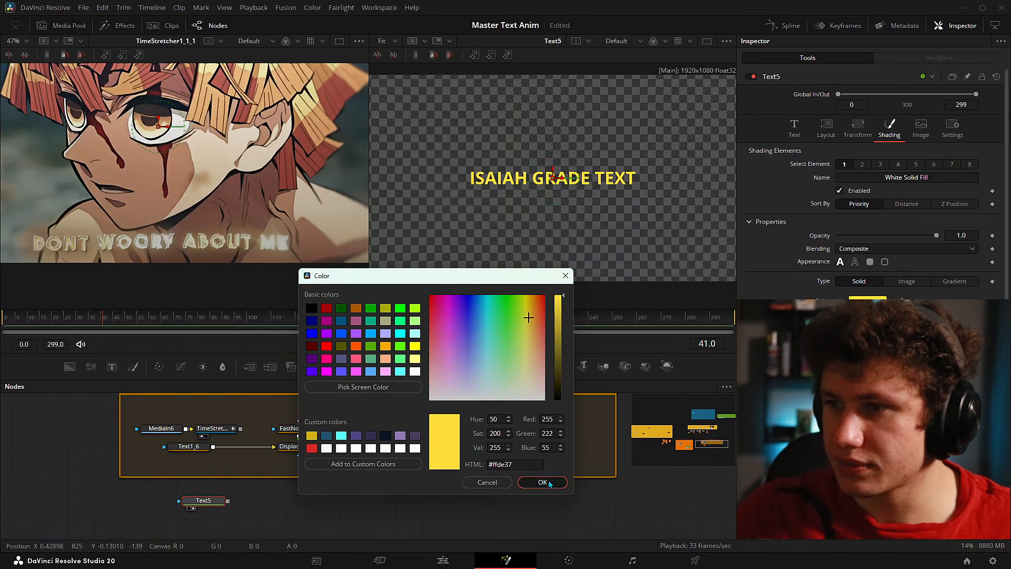
{"action": "left_click", "coordinate": [497, 529]}
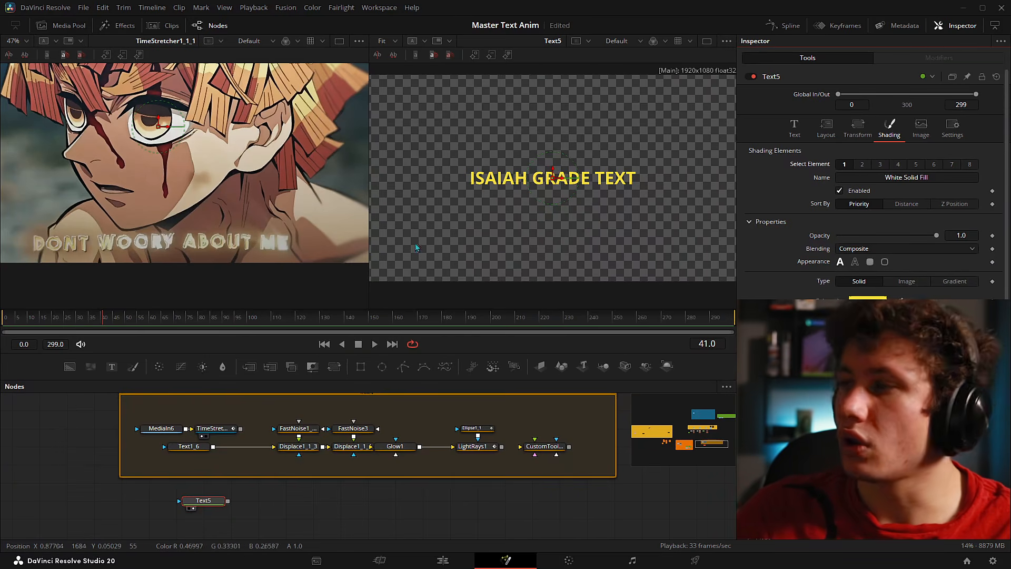
- Enable the Black Shadow shading element with softened edges and 0.5 opacity
{"action": "left_click", "coordinate": [880, 165]}
{"action": "left_click", "coordinate": [840, 191]}
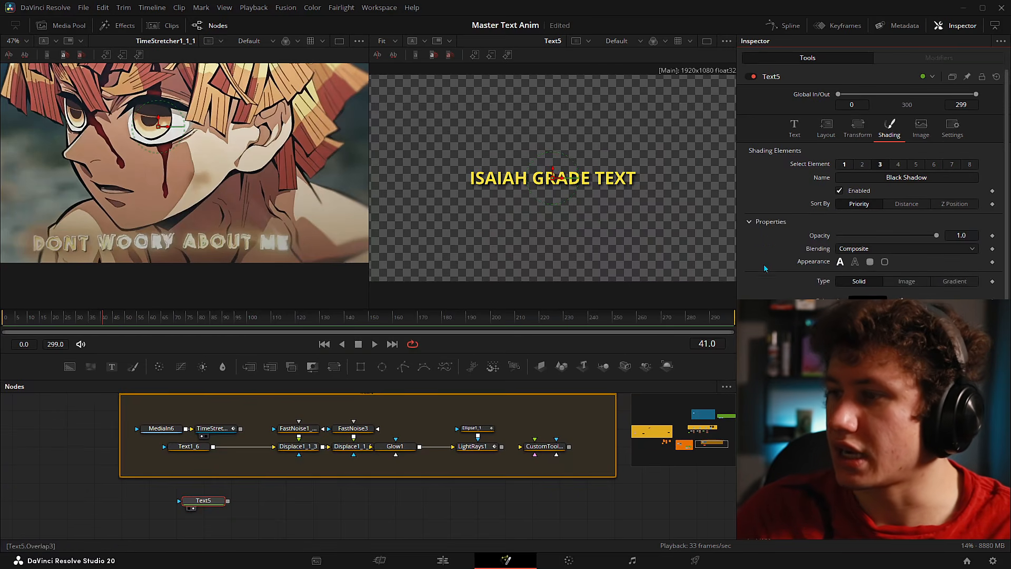
{"action": "left_click_drag", "start_coordinate": [863, 385], "coordinate": [883, 399]}
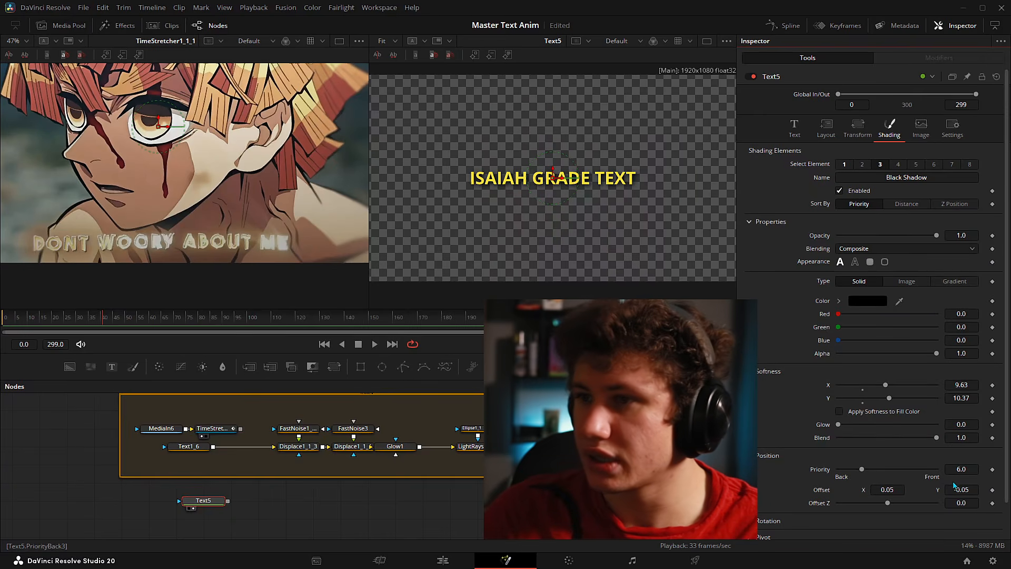
{"action": "scroll", "coordinate": [483, 192], "scroll_direction": "up", "scroll_amount": 3}
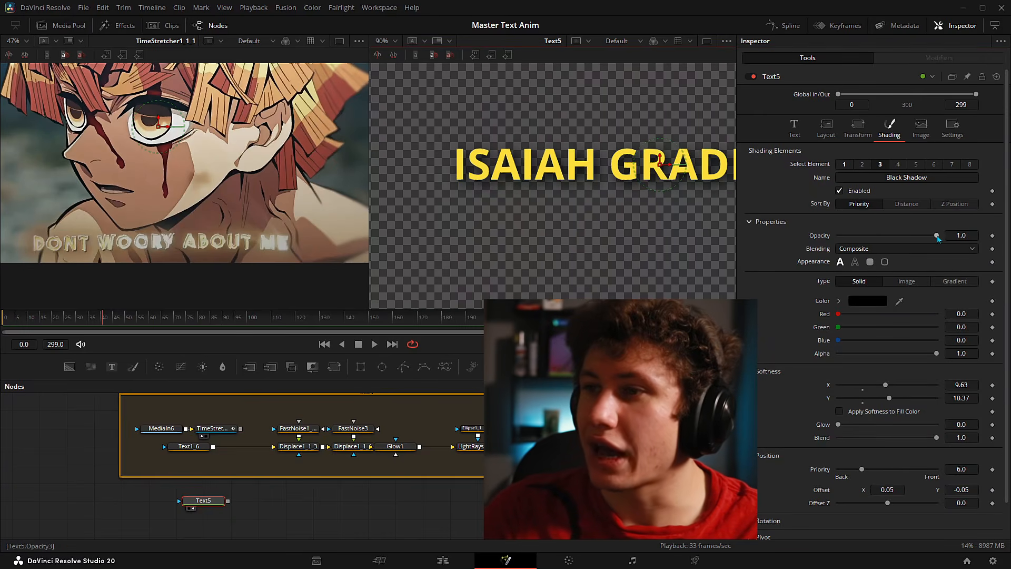
{"action": "left_click", "coordinate": [951, 232]}
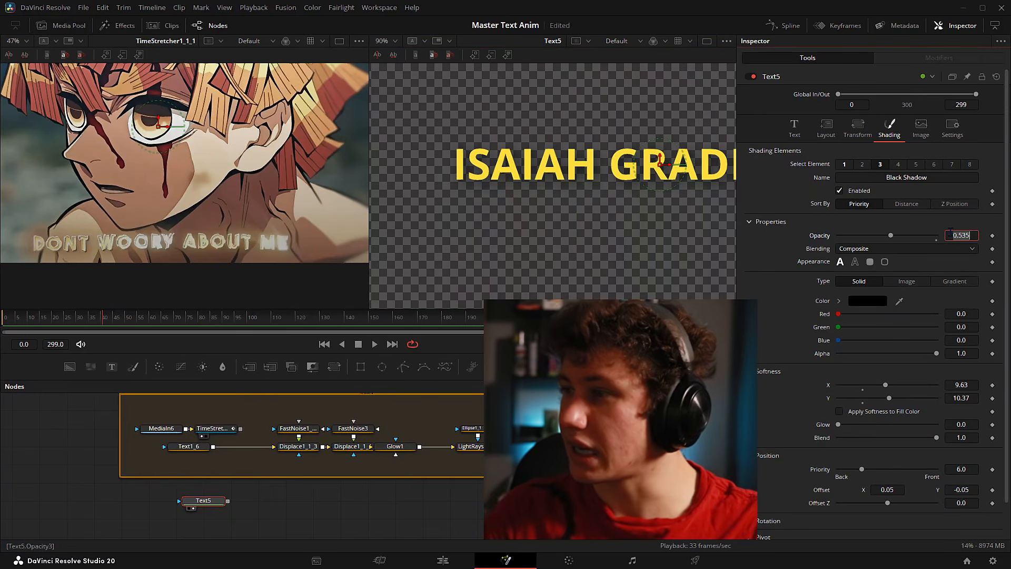
{"action": "type", "text": ".5"}
{"action": "key", "text": "Tab"}
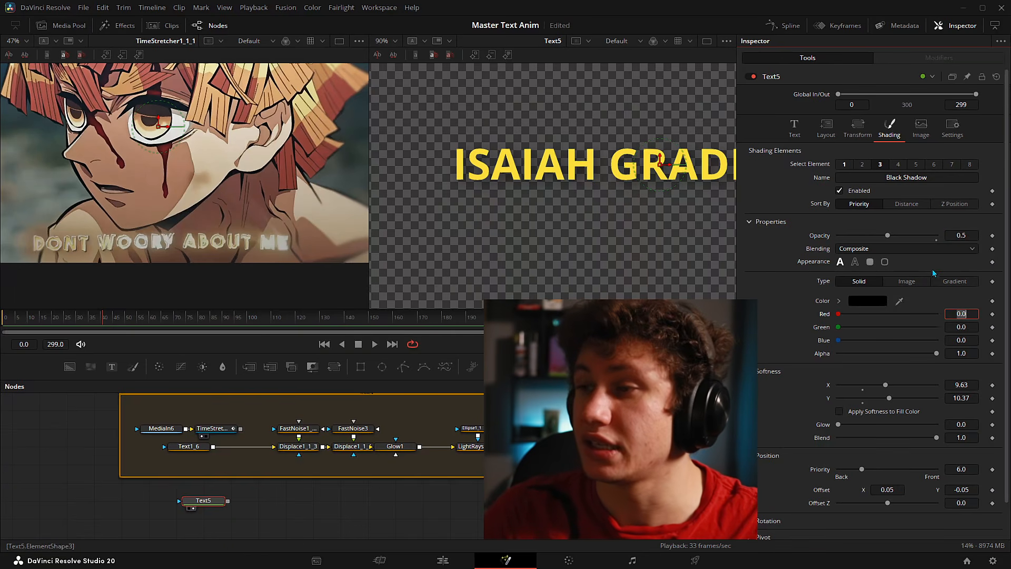
- Enable the outline element and make it white by raising Green and Blue to 1.0
{"action": "left_click", "coordinate": [862, 166]}
{"action": "left_click", "coordinate": [839, 191]}
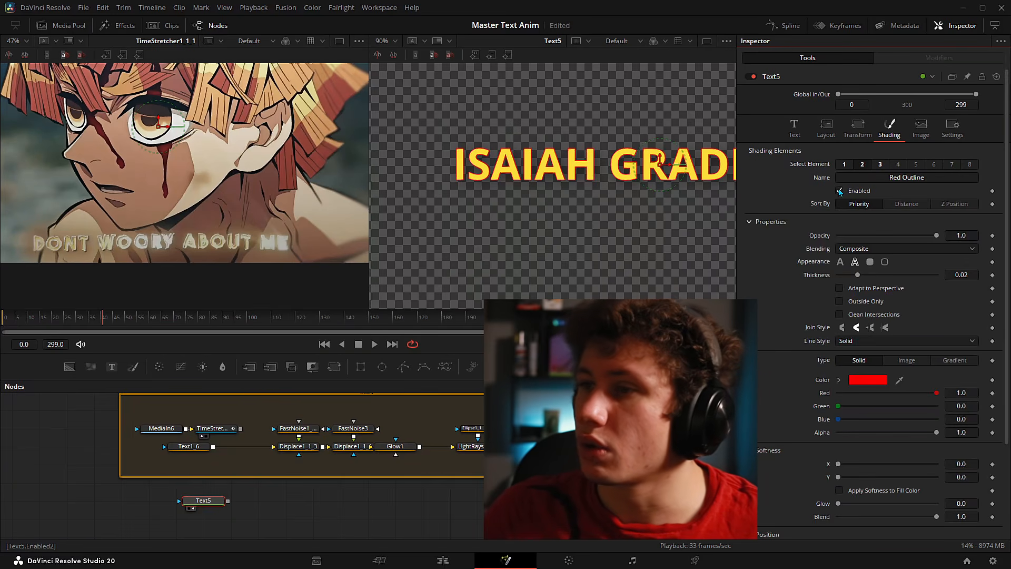
{"action": "left_click_drag", "start_coordinate": [687, 198], "coordinate": [599, 199]}
{"action": "left_click_drag", "start_coordinate": [451, 220], "coordinate": [647, 247]}
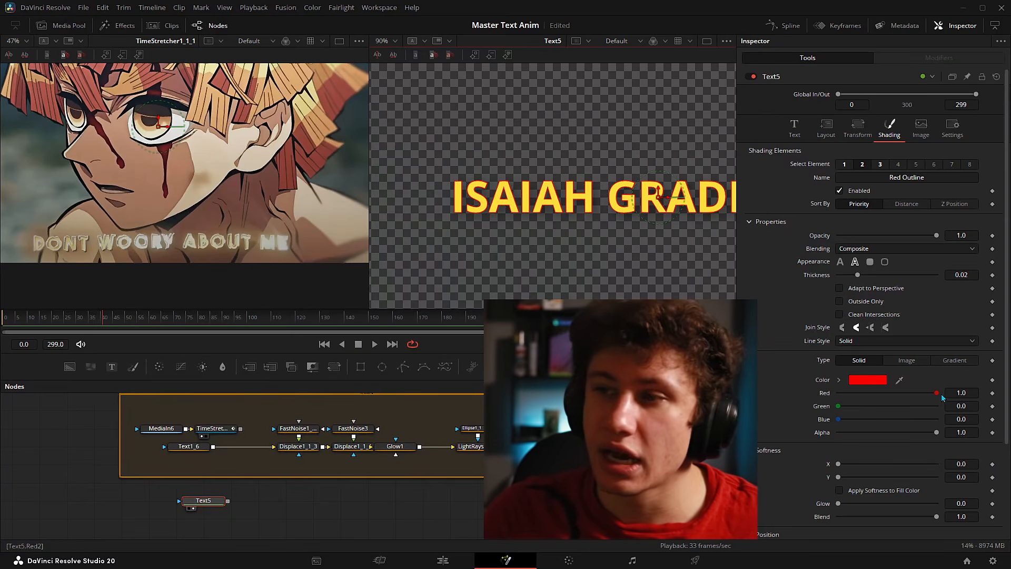
{"action": "left_click_drag", "start_coordinate": [838, 406], "coordinate": [958, 411]}
{"action": "left_click_drag", "start_coordinate": [840, 419], "coordinate": [956, 422]}
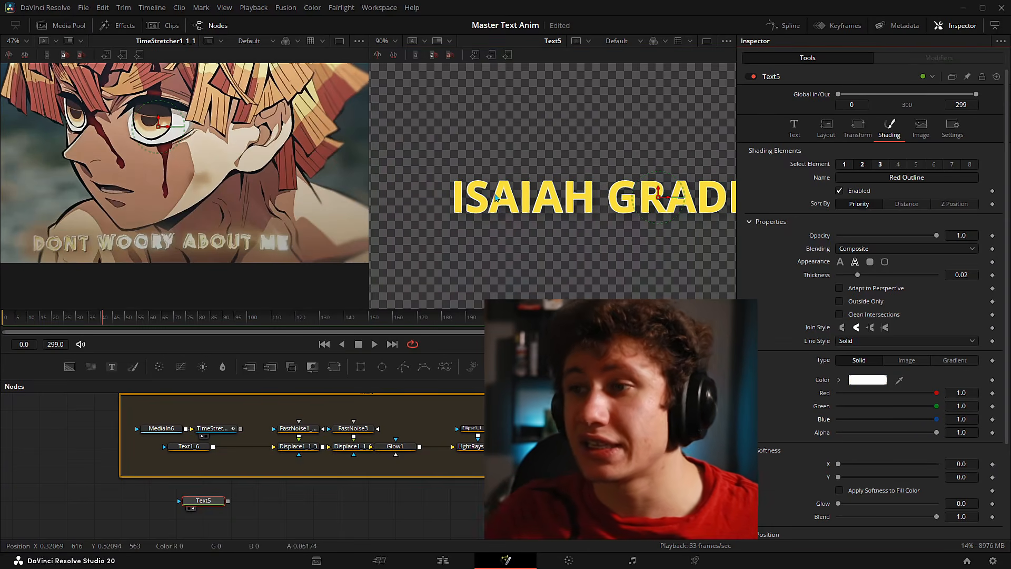
{"action": "key", "text": "ctrl+f"}
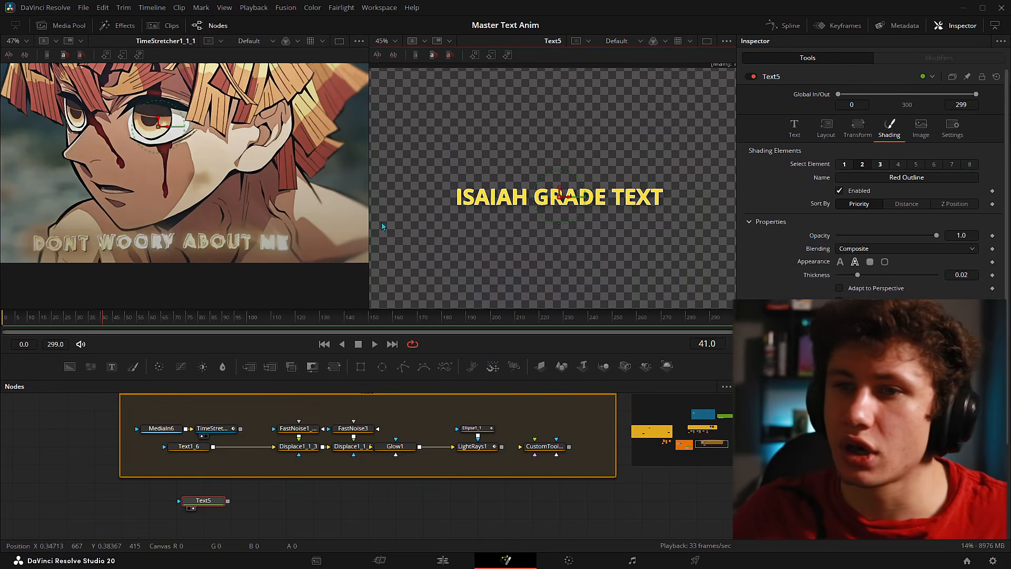
- Thicken the white outline and roughly double the text Size to 0.1658
{"action": "left_click_drag", "start_coordinate": [858, 275], "coordinate": [901, 276]}
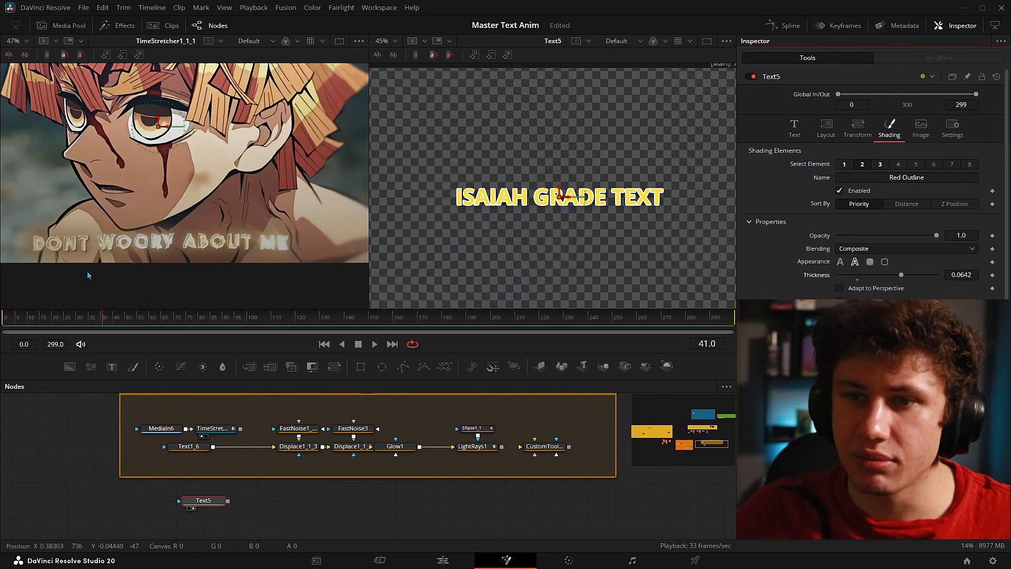
{"action": "scroll", "coordinate": [184, 211], "scroll_direction": "up", "scroll_amount": 6}
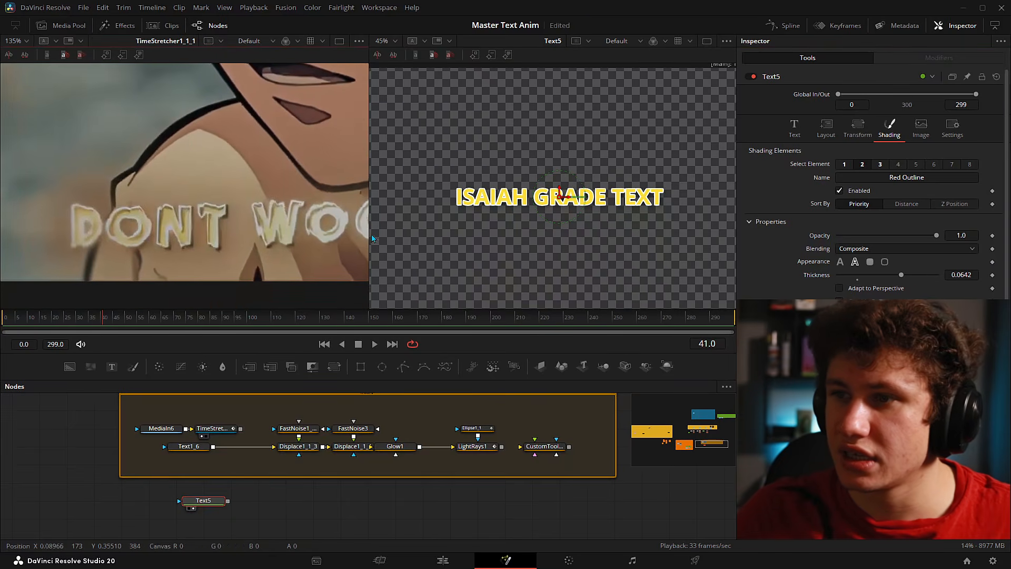
{"action": "scroll", "coordinate": [458, 189], "scroll_direction": "up", "scroll_amount": 6}
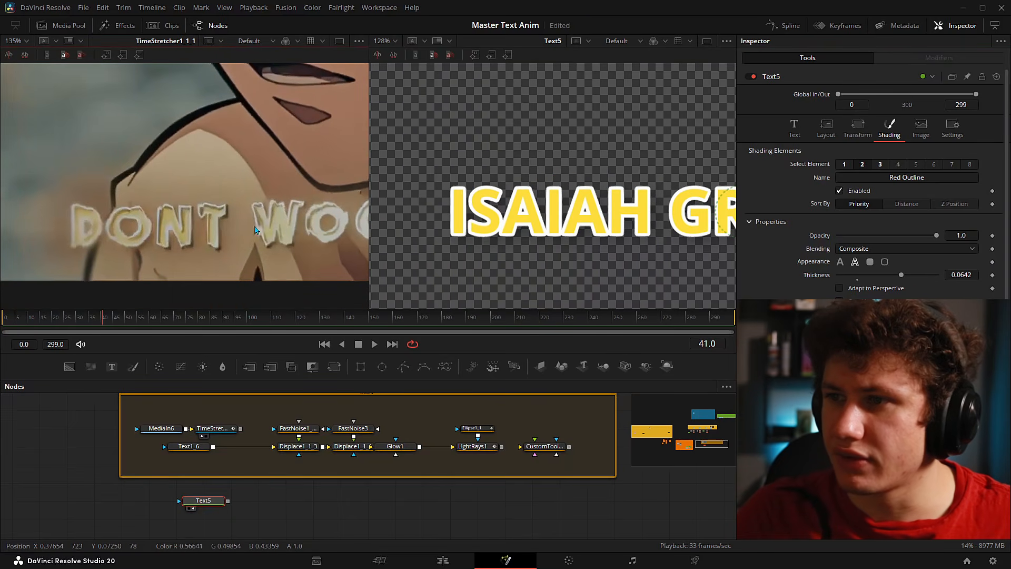
{"action": "left_click_drag", "start_coordinate": [274, 223], "coordinate": [211, 218]}
{"action": "scroll", "coordinate": [589, 224], "scroll_direction": "down", "scroll_amount": 4}
{"action": "scroll", "coordinate": [504, 233], "scroll_direction": "down", "scroll_amount": 1}
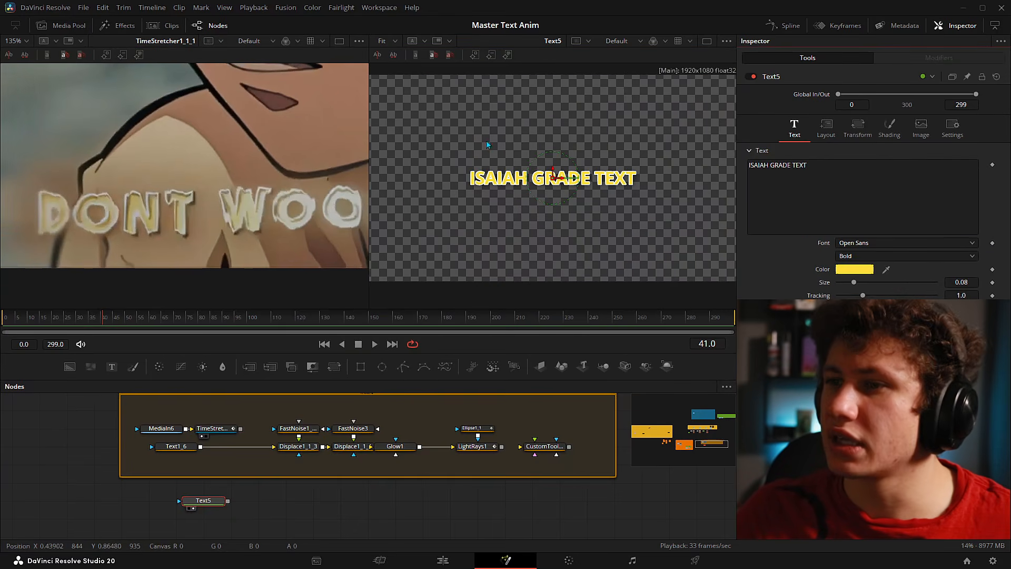
{"action": "left_click_drag", "start_coordinate": [854, 285], "coordinate": [871, 283]}
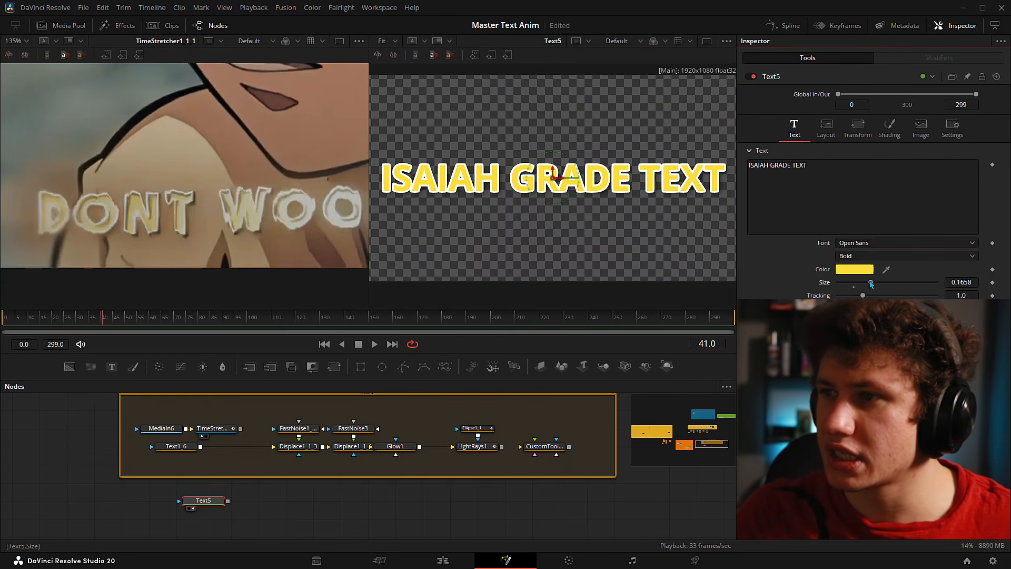
- Scale the outline element to about 1.082 by 1.075, with thickness back at 0.02
{"action": "left_click", "coordinate": [890, 130]}
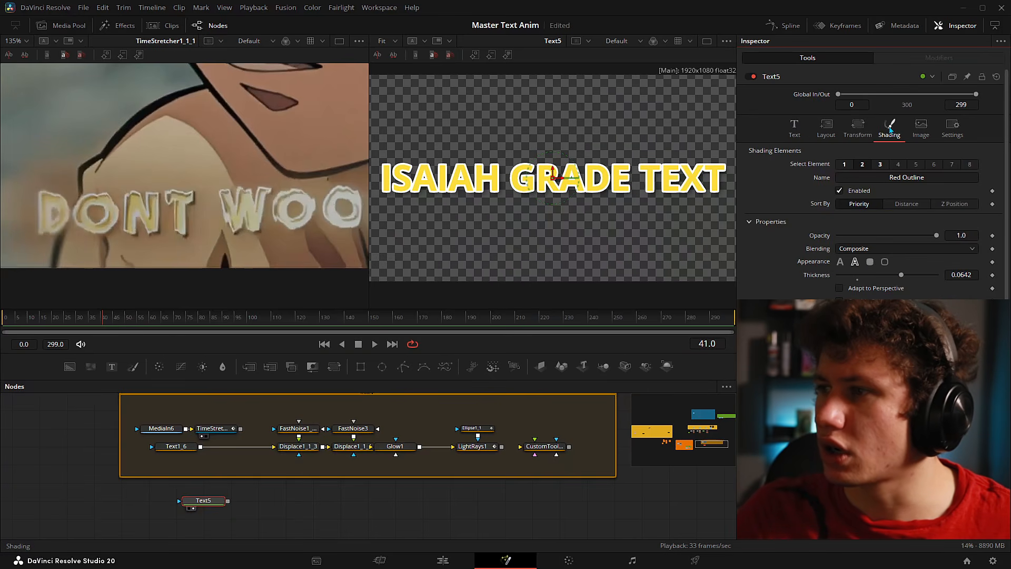
{"action": "scroll", "coordinate": [507, 227], "scroll_direction": "up", "scroll_amount": 1}
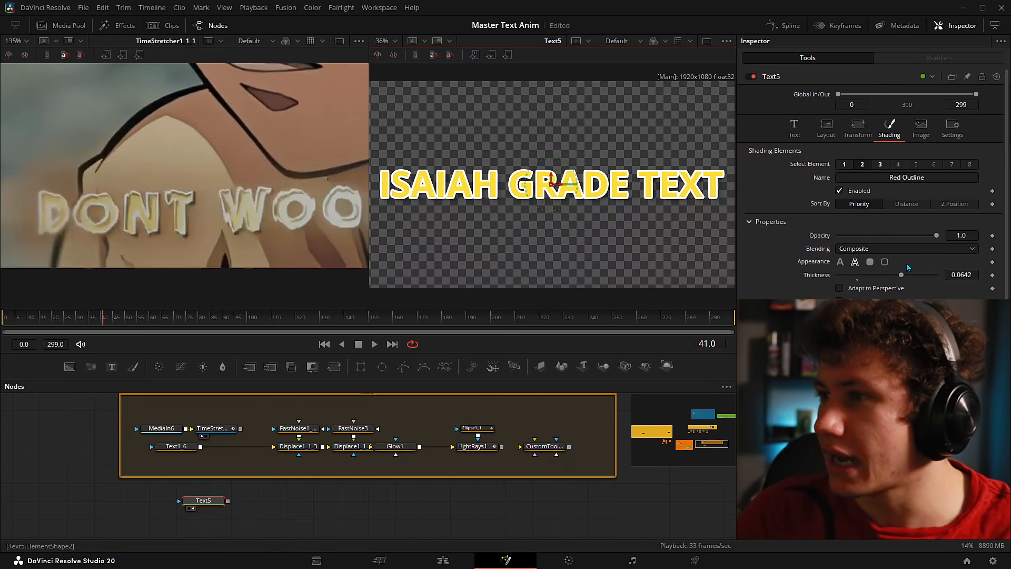
{"action": "scroll", "coordinate": [890, 268], "scroll_direction": "down", "scroll_amount": 5}
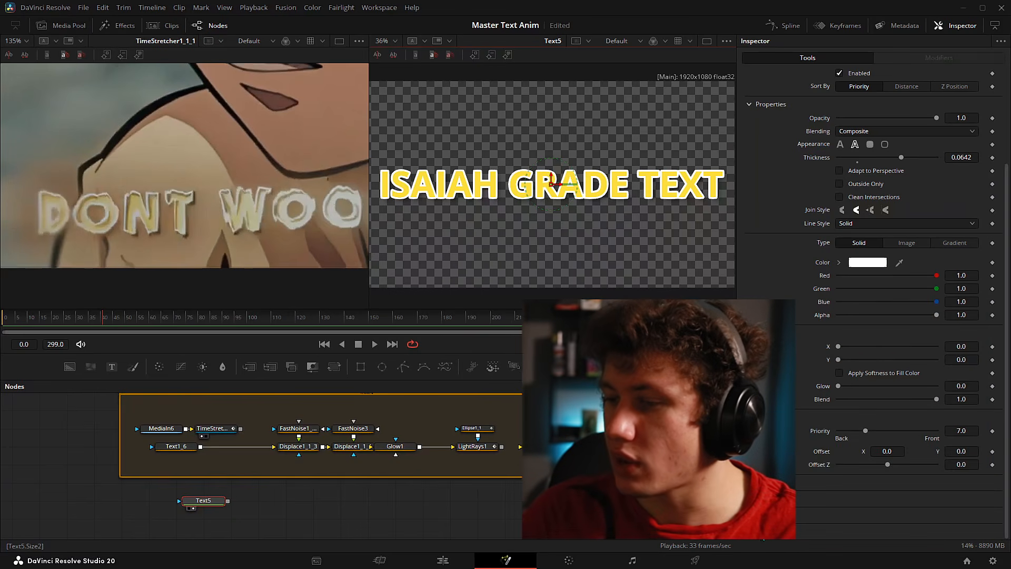
{"action": "scroll", "coordinate": [832, 481], "scroll_direction": "down", "scroll_amount": 1}
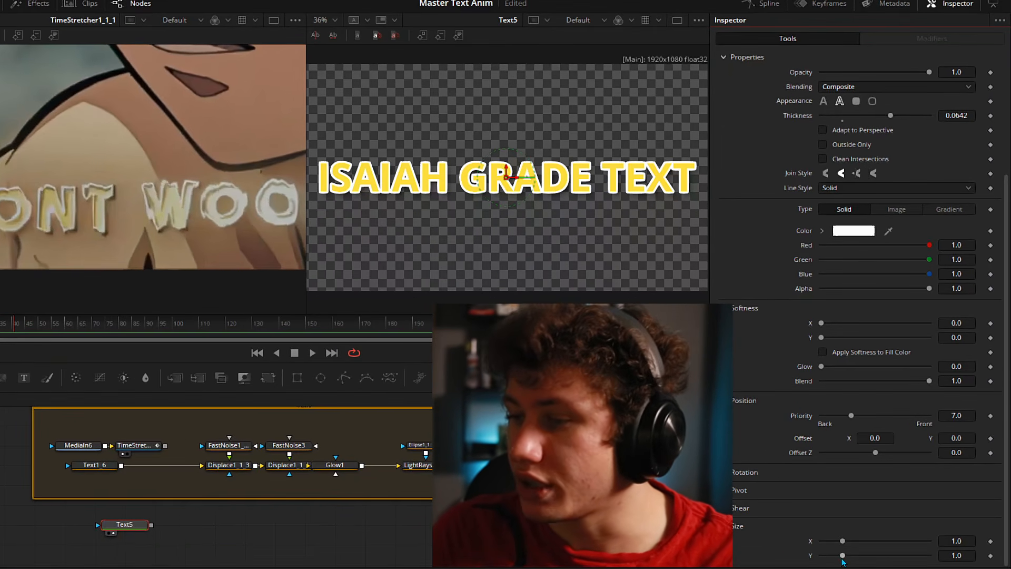
{"action": "left_click_drag", "start_coordinate": [843, 556], "coordinate": [897, 557]}
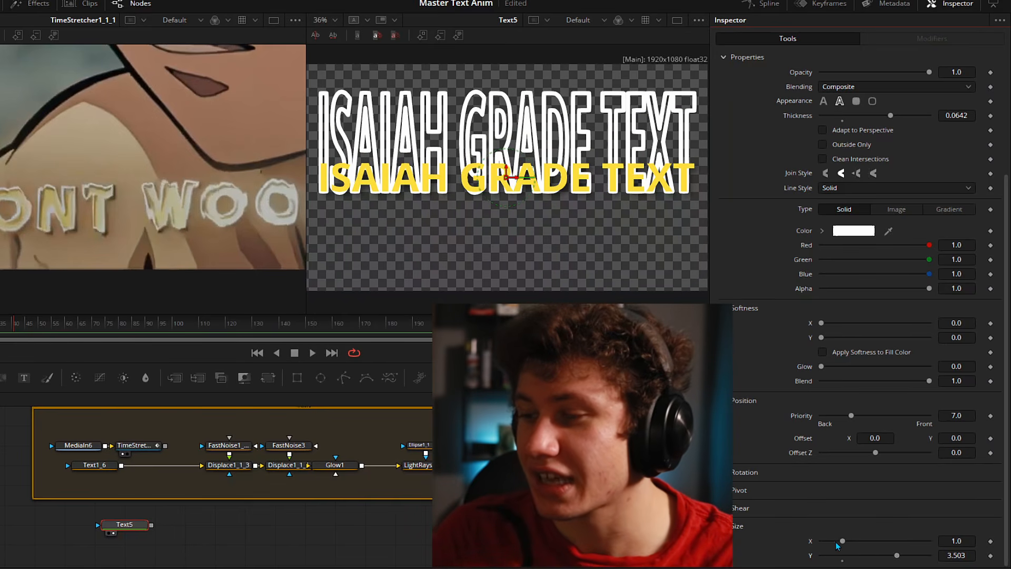
{"action": "left_click_drag", "start_coordinate": [837, 542], "coordinate": [914, 562]}
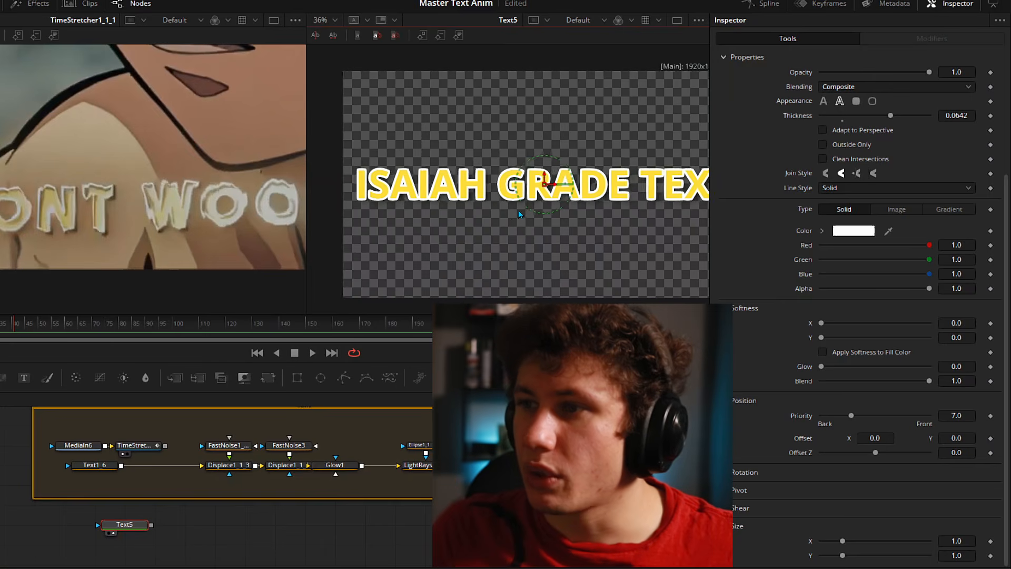
{"action": "left_click_drag", "start_coordinate": [500, 207], "coordinate": [493, 208]}
{"action": "left_click_drag", "start_coordinate": [957, 541], "coordinate": [985, 541]}
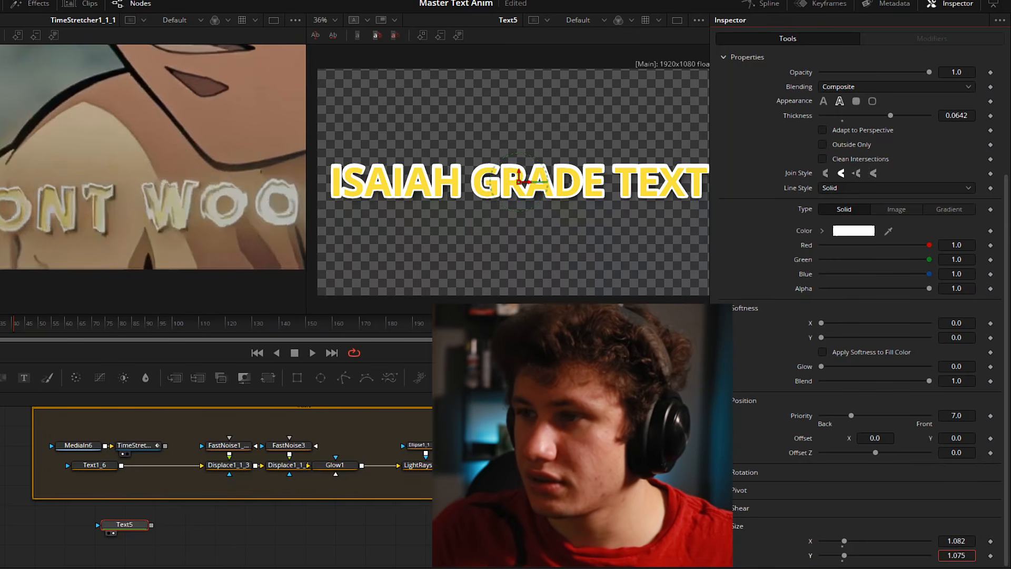
{"action": "scroll", "coordinate": [548, 213], "scroll_direction": "up", "scroll_amount": 5}
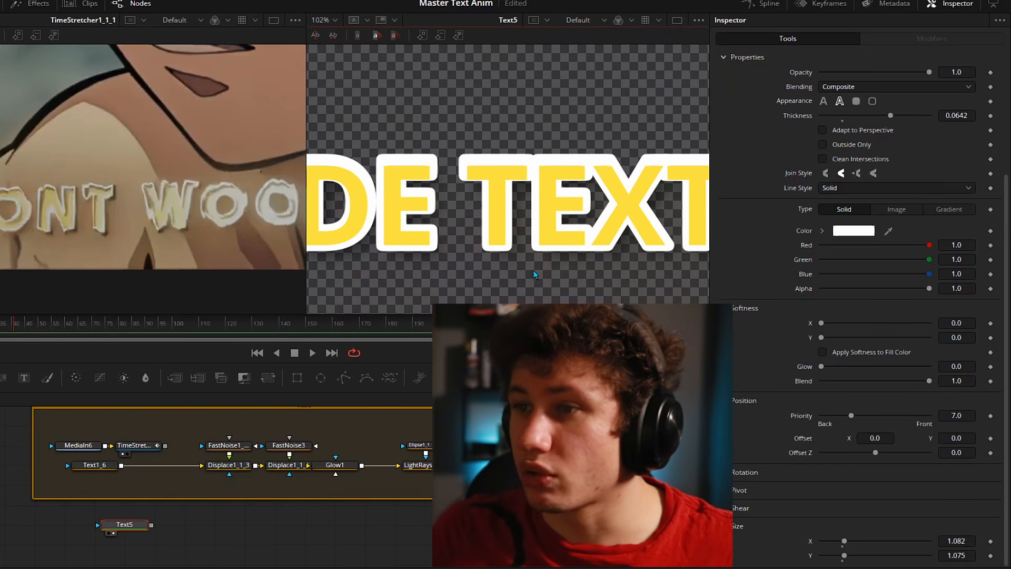
{"action": "scroll", "coordinate": [323, 199], "scroll_direction": "down", "scroll_amount": 5}
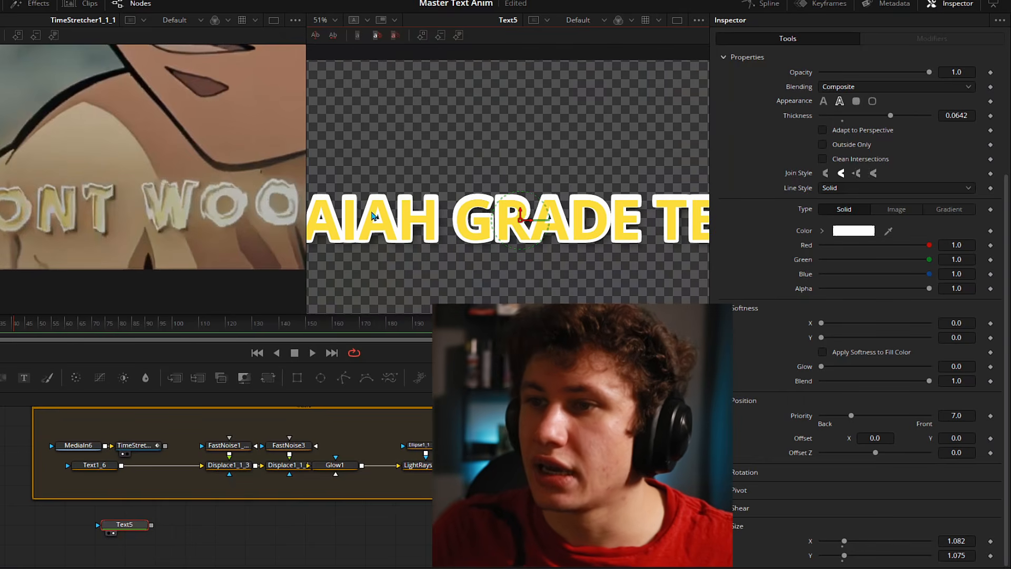
{"action": "scroll", "coordinate": [407, 206], "scroll_direction": "up", "scroll_amount": 1}
{"action": "scroll", "coordinate": [898, 273], "scroll_direction": "up", "scroll_amount": 3}
{"action": "left_click_drag", "start_coordinate": [891, 277], "coordinate": [844, 283]}
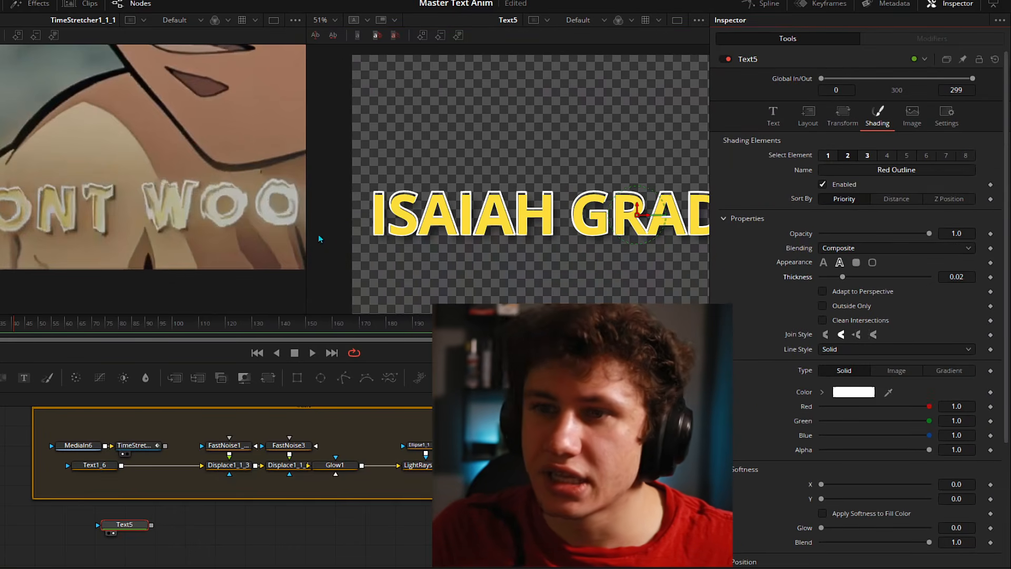
- Set the outline Thickness to 0.0223, Offset Y to -0.012 and Size X to 1.105
{"action": "left_click_drag", "start_coordinate": [843, 277], "coordinate": [845, 278]}
{"action": "scroll", "coordinate": [536, 249], "scroll_direction": "up", "scroll_amount": 1}
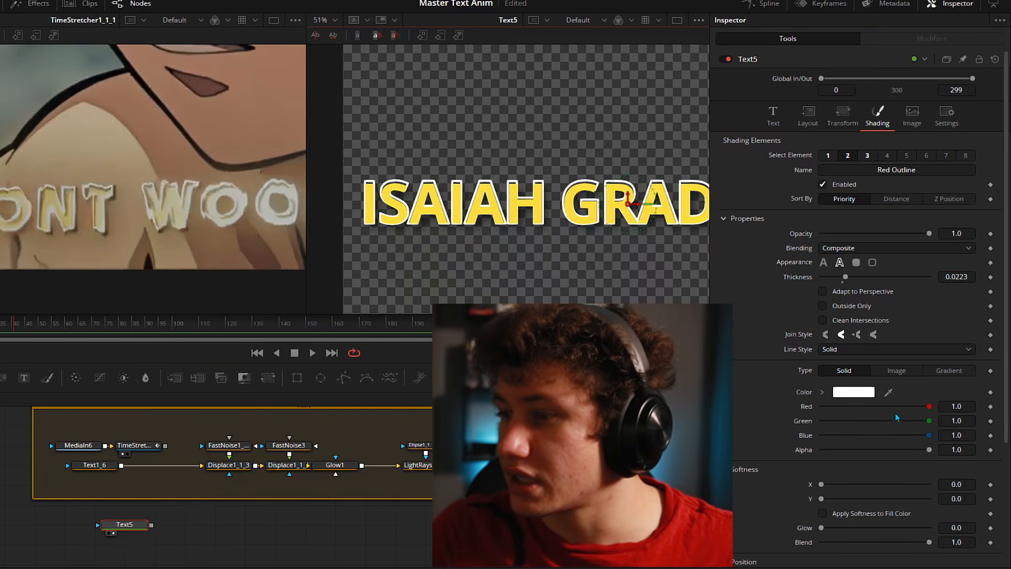
{"action": "scroll", "coordinate": [900, 410], "scroll_direction": "down", "scroll_amount": 5}
{"action": "scroll", "coordinate": [919, 443], "scroll_direction": "down", "scroll_amount": 1}
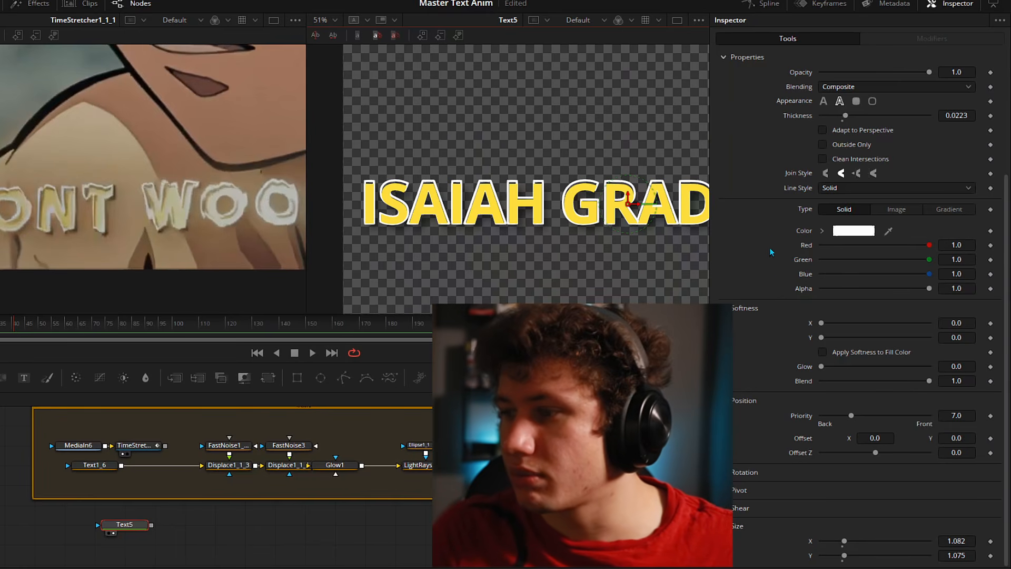
{"action": "left_click_drag", "start_coordinate": [844, 556], "coordinate": [900, 567]}
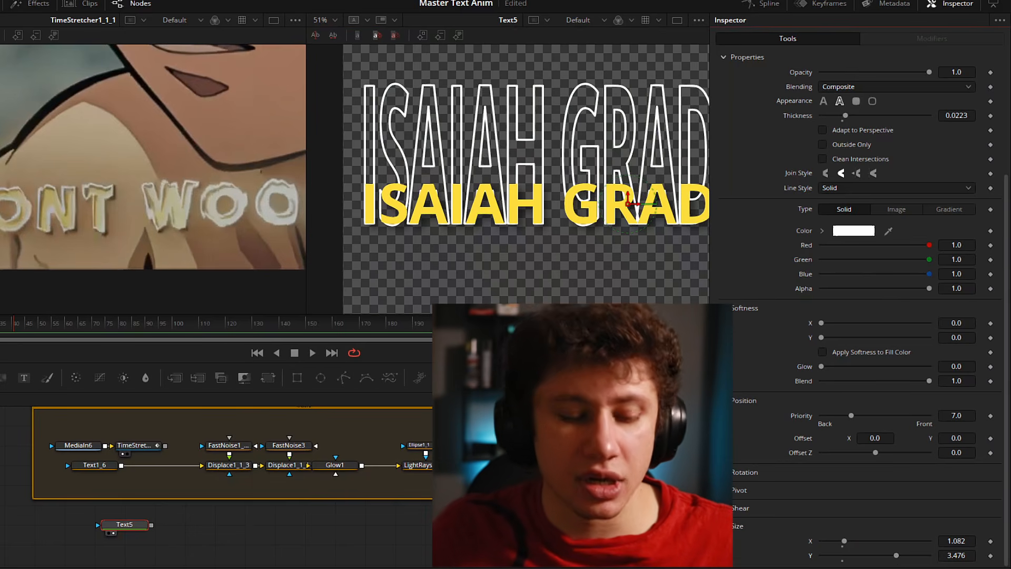
{"action": "key", "text": "ctrl+z"}
{"action": "left_click_drag", "start_coordinate": [957, 437], "coordinate": [965, 436]}
{"action": "left_click_drag", "start_coordinate": [956, 541], "coordinate": [960, 541]}
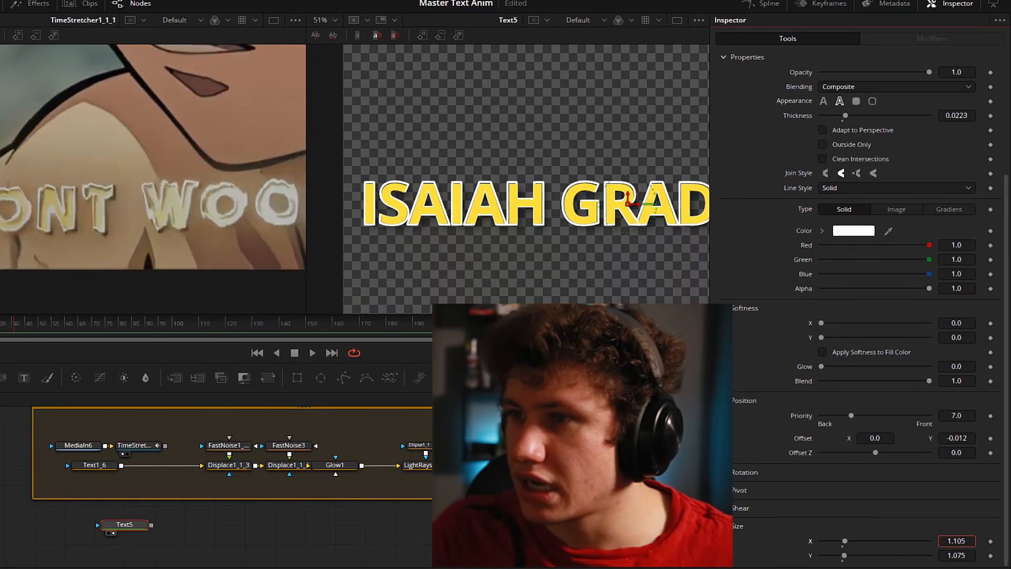
{"action": "scroll", "coordinate": [882, 289], "scroll_direction": "up", "scroll_amount": 3}
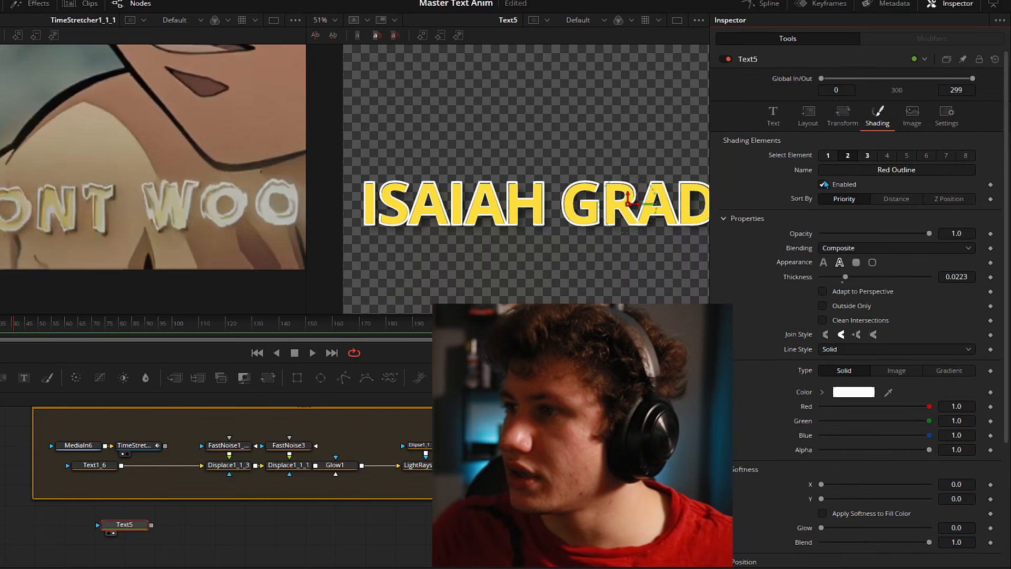
- Select the outline shading element and shift it down to Offset Y -0.021
{"action": "left_click", "coordinate": [826, 156]}
{"action": "scroll", "coordinate": [873, 396], "scroll_direction": "down", "scroll_amount": 1}
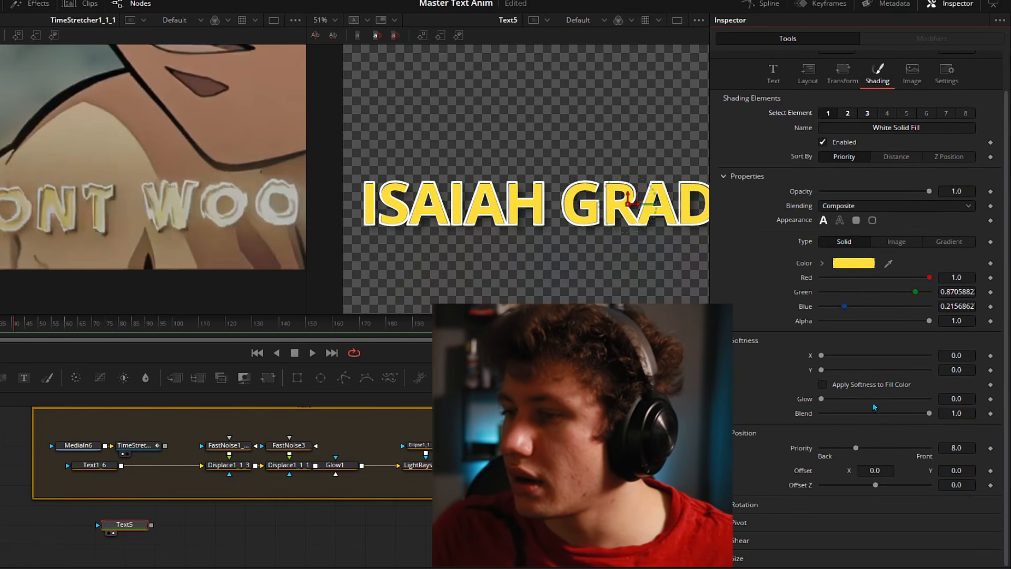
{"action": "scroll", "coordinate": [857, 533], "scroll_direction": "down", "scroll_amount": 1}
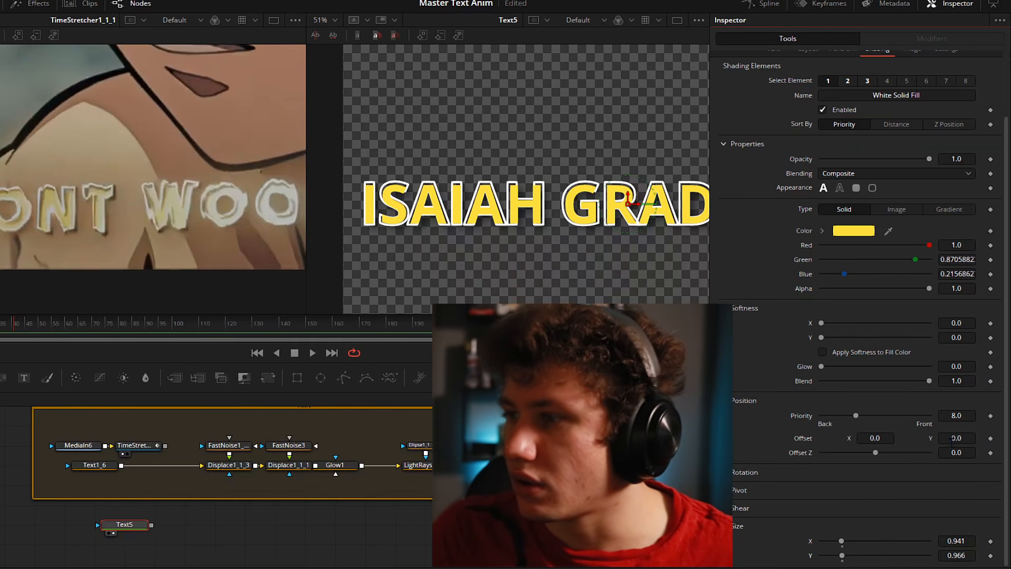
{"action": "scroll", "coordinate": [875, 374], "scroll_direction": "up", "scroll_amount": 2}
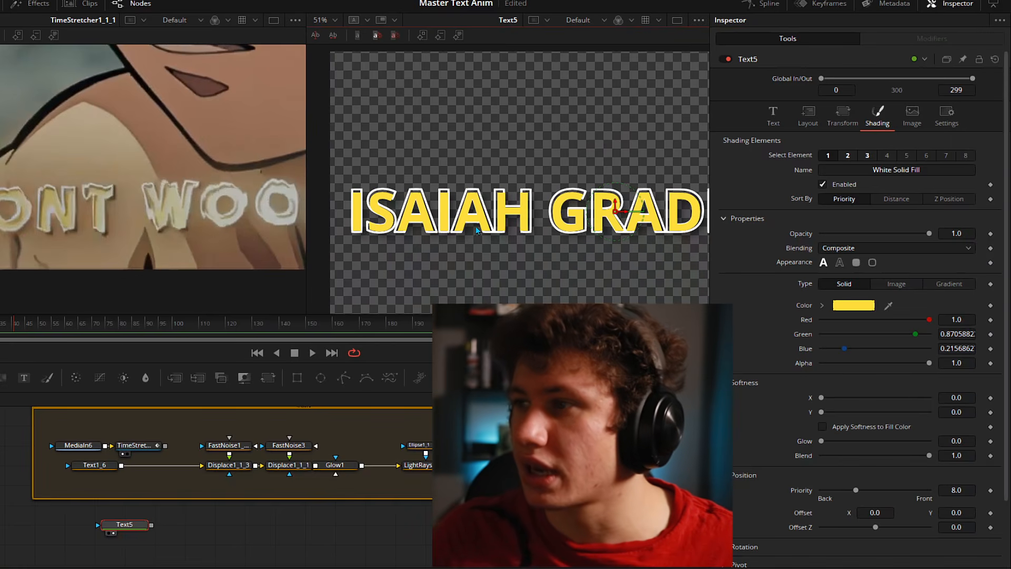
{"action": "left_click", "coordinate": [847, 158]}
{"action": "scroll", "coordinate": [904, 285], "scroll_direction": "down", "scroll_amount": 4}
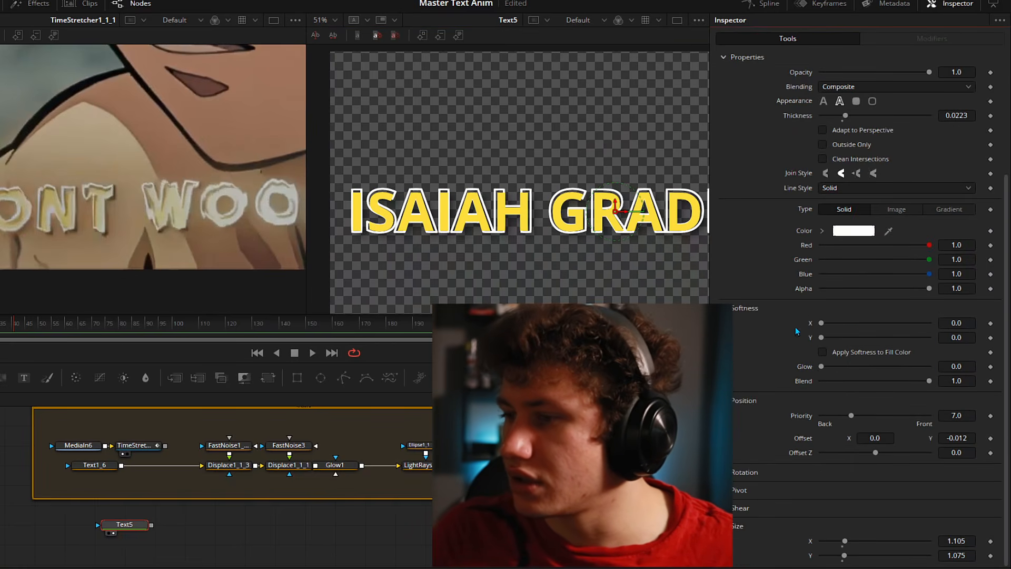
{"action": "scroll", "coordinate": [845, 83], "scroll_direction": "up", "scroll_amount": 4}
{"action": "scroll", "coordinate": [906, 295], "scroll_direction": "down", "scroll_amount": 4}
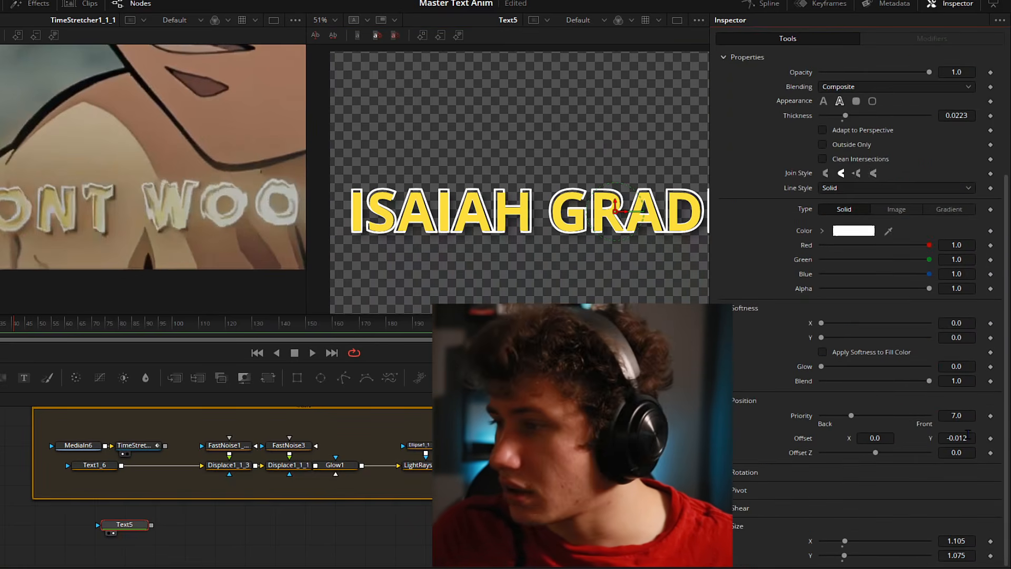
{"action": "left_click_drag", "start_coordinate": [967, 435], "coordinate": [957, 435]}
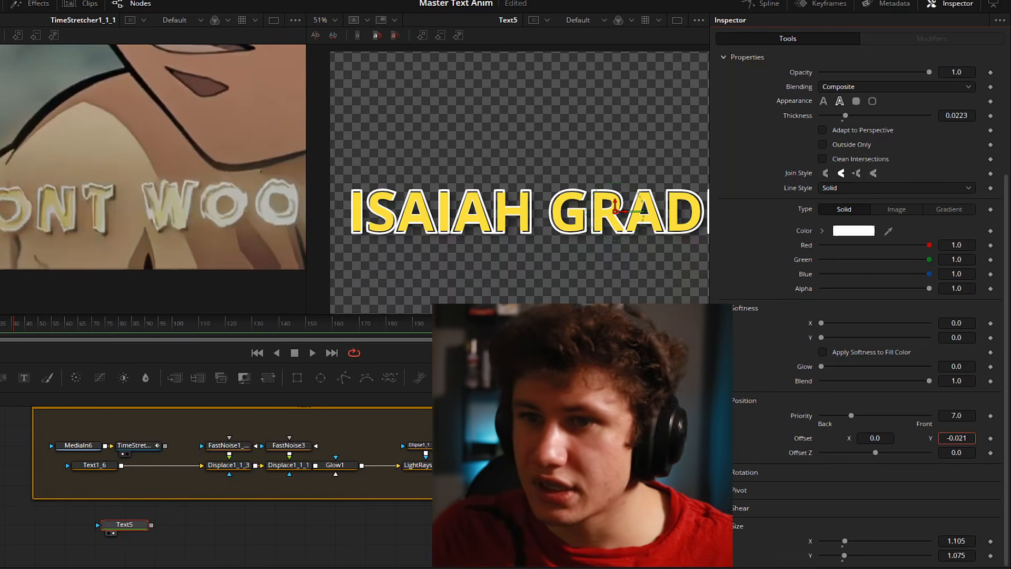
{"action": "left_click_drag", "start_coordinate": [685, 219], "coordinate": [504, 229]}
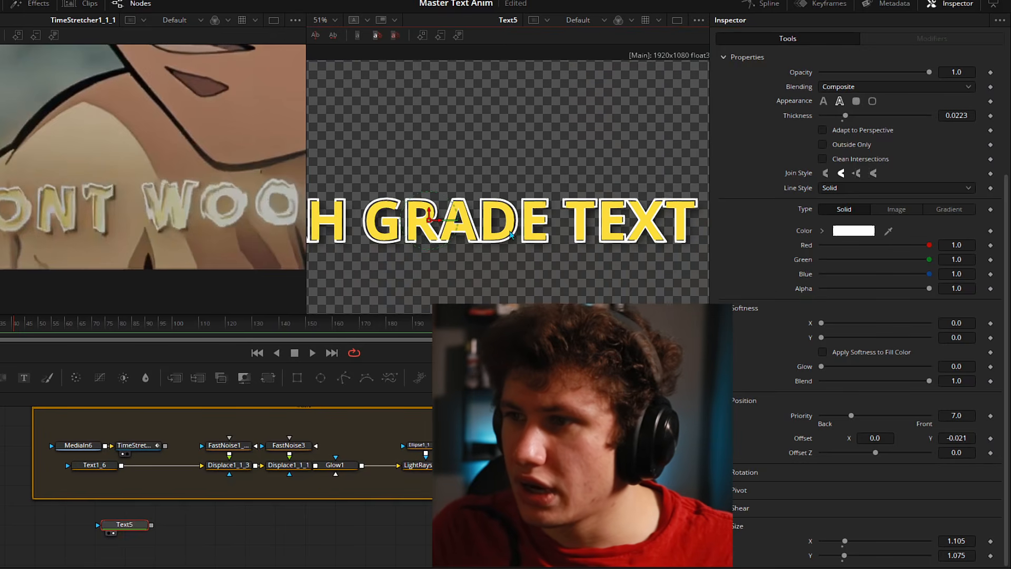
{"action": "scroll", "coordinate": [503, 229], "scroll_direction": "down", "scroll_amount": 3}
{"action": "key", "text": "ctrl+f"}
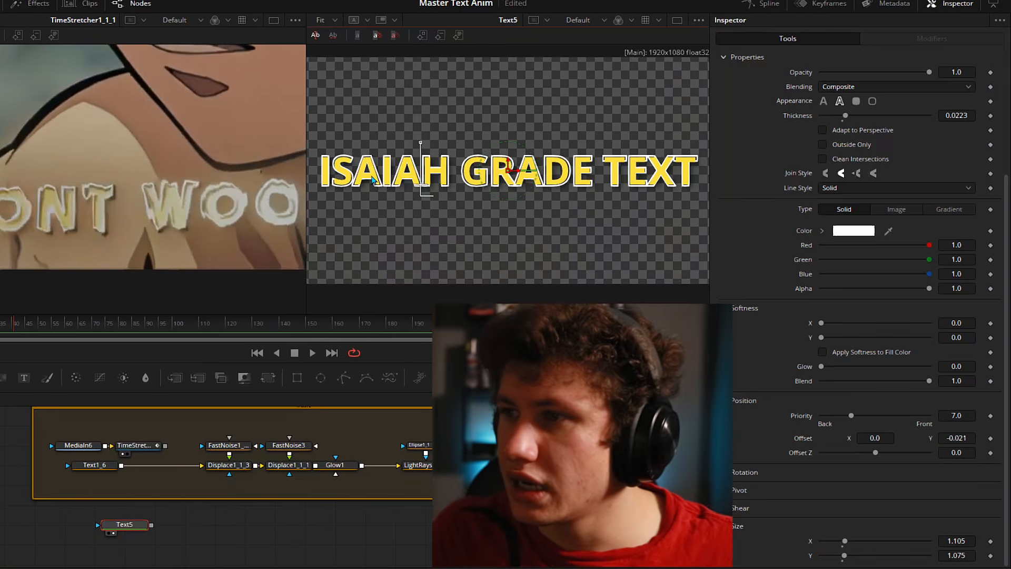
{"action": "scroll", "coordinate": [605, 168], "scroll_direction": "down", "scroll_amount": 1}
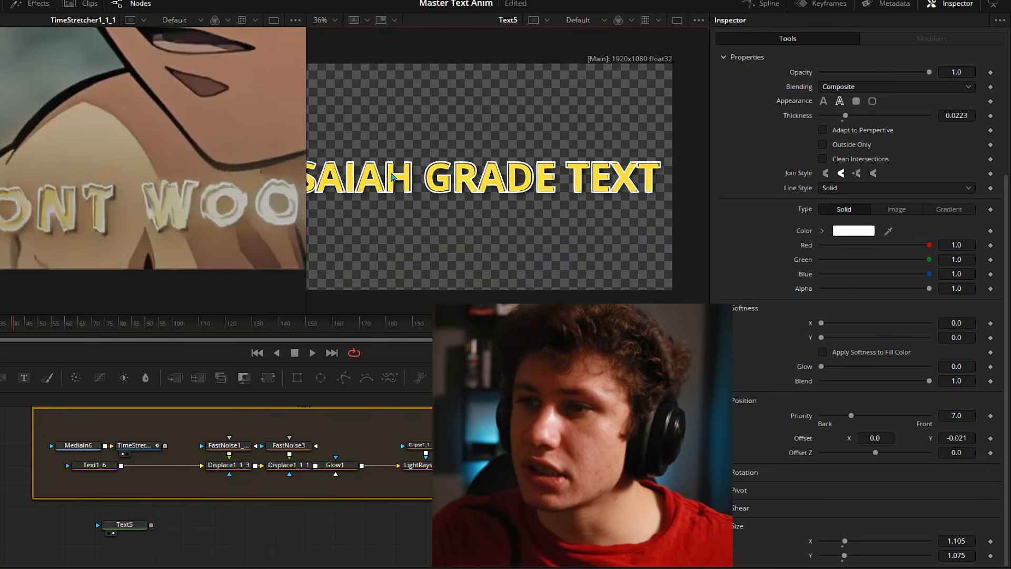
{"action": "scroll", "coordinate": [391, 178], "scroll_direction": "up", "scroll_amount": 3}
{"action": "left_click_drag", "start_coordinate": [439, 185], "coordinate": [641, 183]}
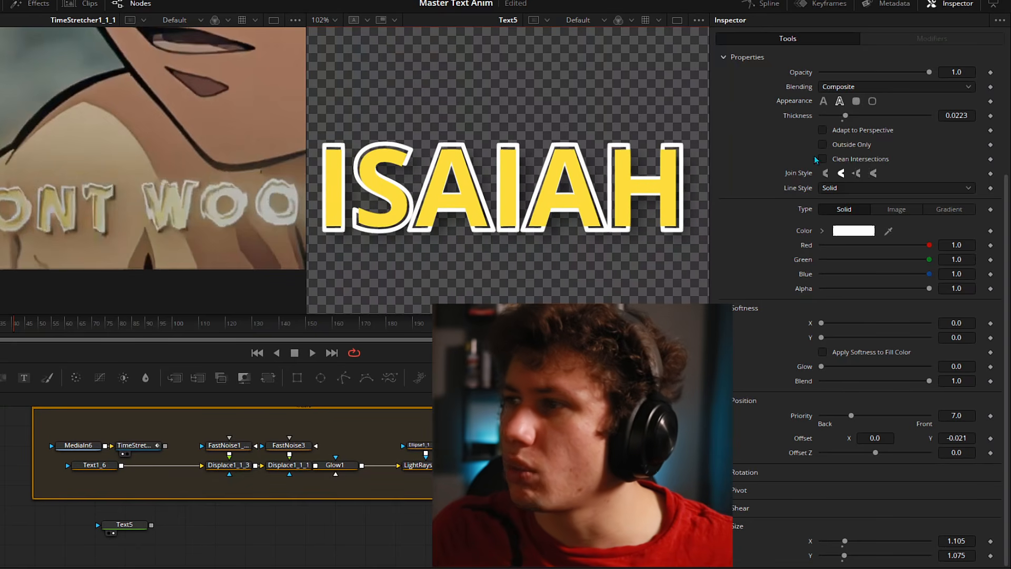
- Thicken the white outline to 0.0321 and raise its Priority to 25
{"action": "left_click_drag", "start_coordinate": [958, 116], "coordinate": [978, 116]}
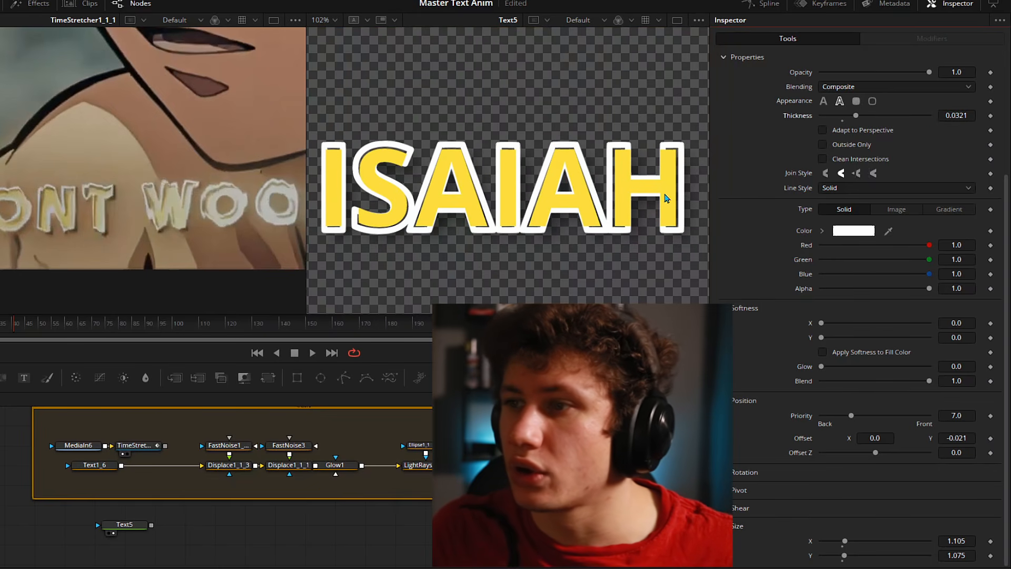
{"action": "scroll", "coordinate": [504, 235], "scroll_direction": "down", "scroll_amount": 2}
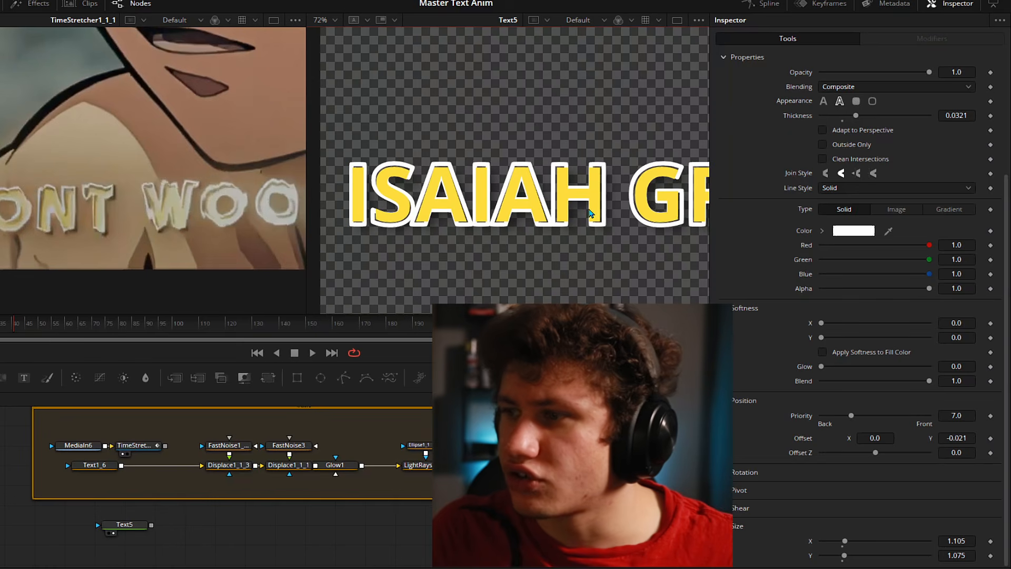
{"action": "left_click_drag", "start_coordinate": [590, 214], "coordinate": [544, 207]}
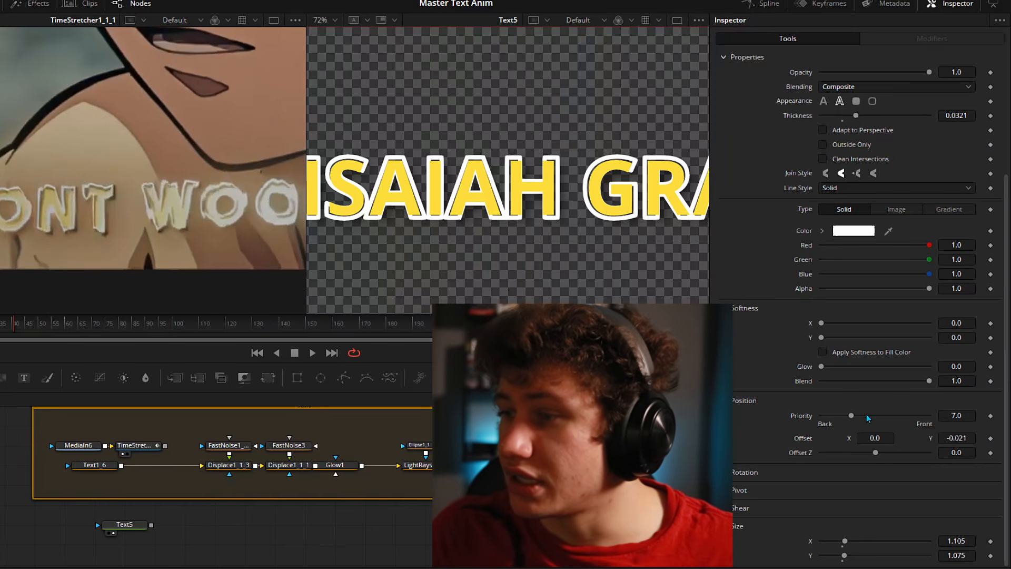
{"action": "left_click_drag", "start_coordinate": [852, 417], "coordinate": [953, 414]}
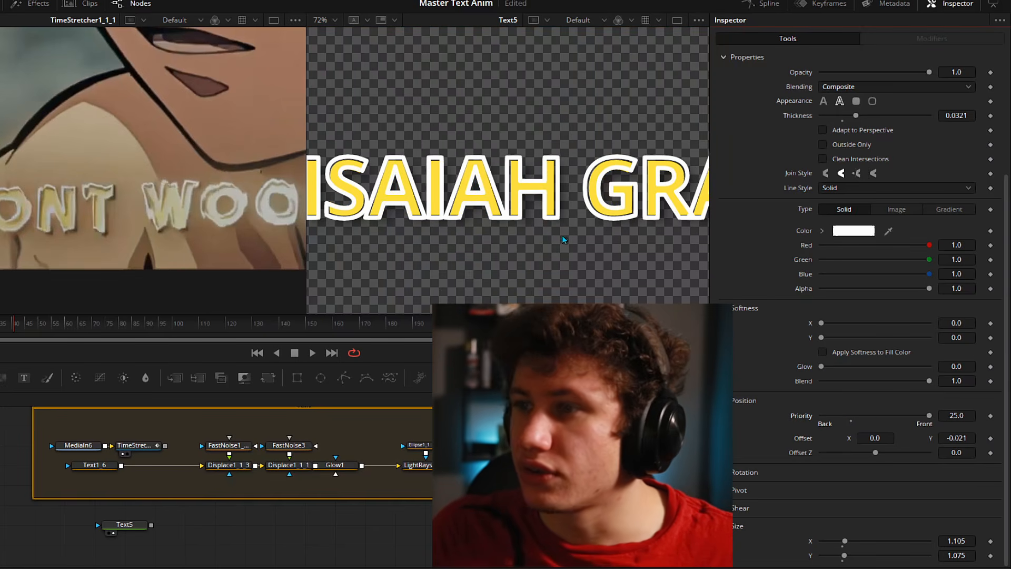
{"action": "scroll", "coordinate": [572, 245], "scroll_direction": "down", "scroll_amount": 2}
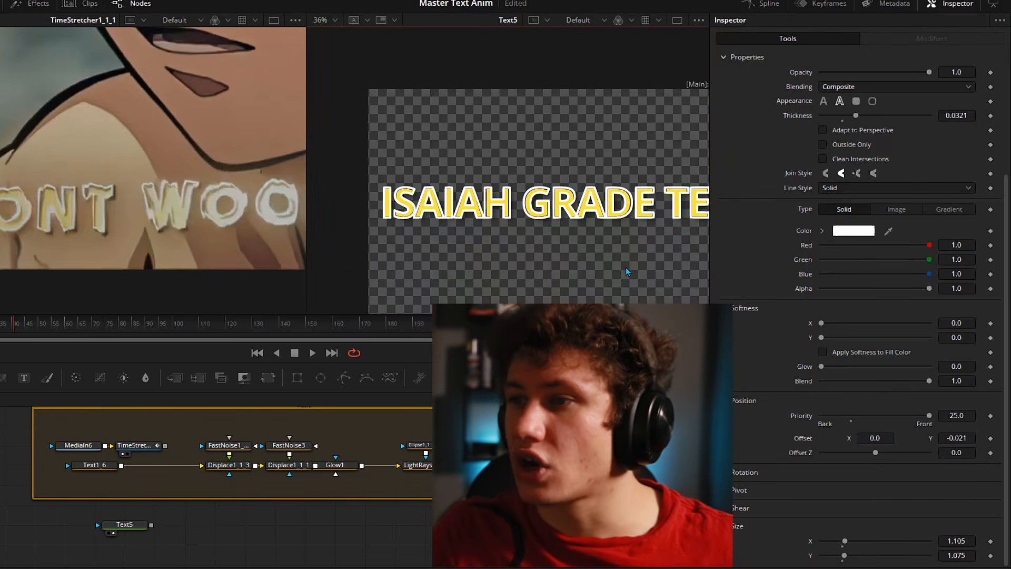
{"action": "left_click_drag", "start_coordinate": [627, 269], "coordinate": [532, 272]}
- Save the project
{"action": "key", "text": "ctrl+s"}
{"action": "left_click_drag", "start_coordinate": [310, 219], "coordinate": [372, 217]}
{"action": "left_click_drag", "start_coordinate": [664, 215], "coordinate": [628, 213]}
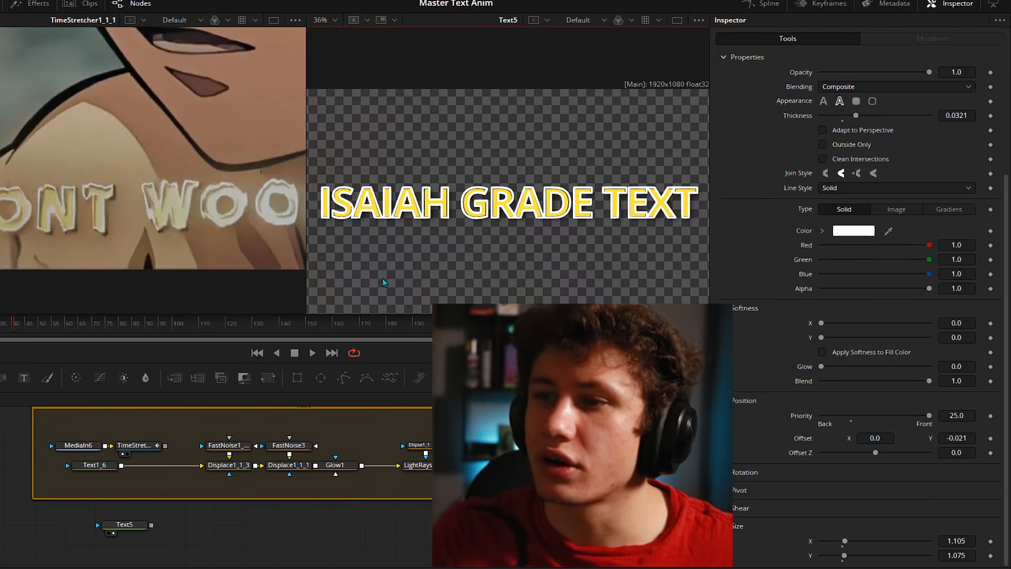
{"action": "scroll", "coordinate": [867, 184], "scroll_direction": "up", "scroll_amount": 3}
- Set the Black Shadow to full opacity with softness around 7
{"action": "left_click", "coordinate": [868, 155]}
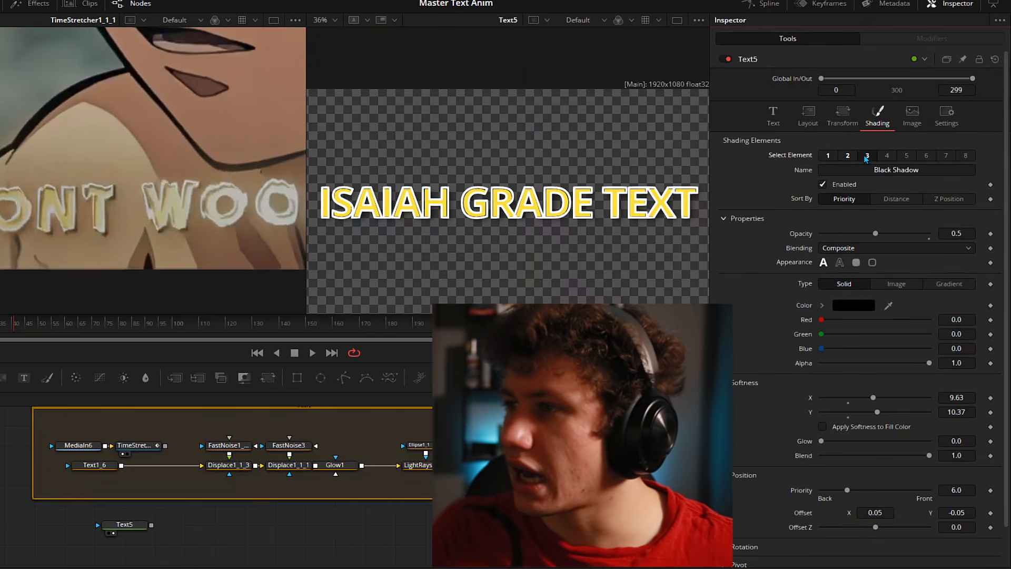
{"action": "left_click_drag", "start_coordinate": [875, 232], "coordinate": [994, 235]}
{"action": "left_click_drag", "start_coordinate": [874, 397], "coordinate": [861, 414]}
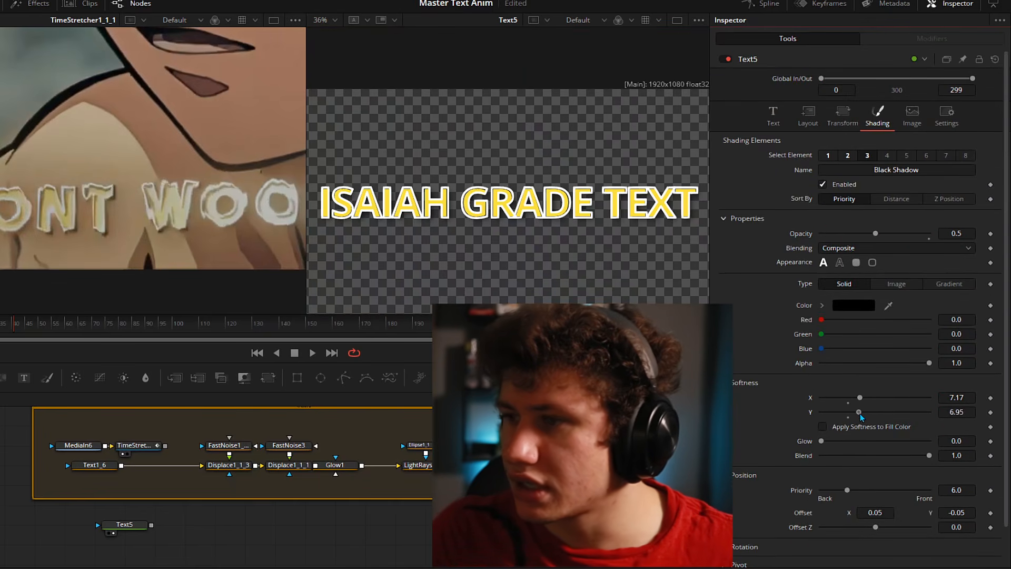
{"action": "scroll", "coordinate": [467, 223], "scroll_direction": "up", "scroll_amount": 5}
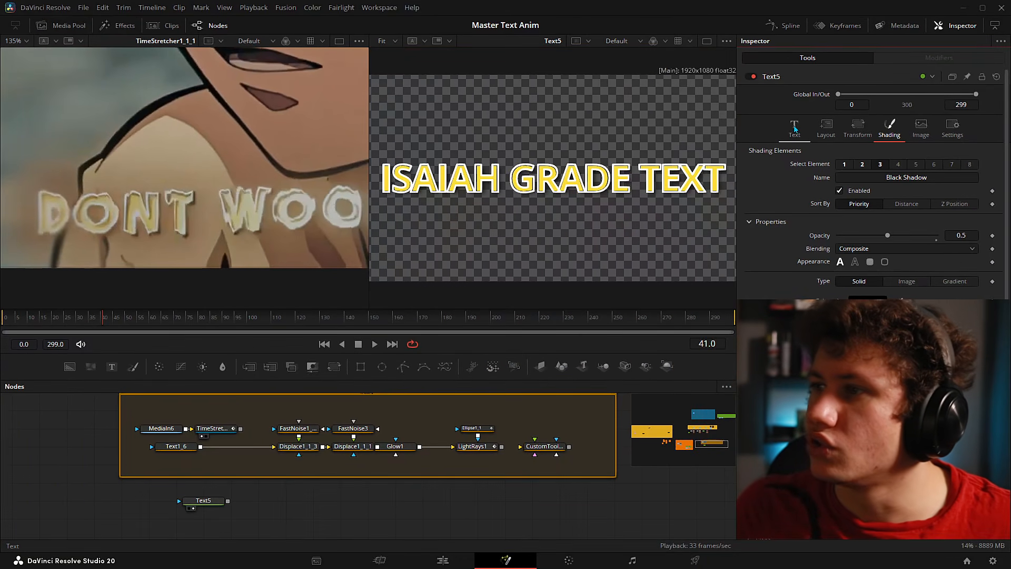
{"action": "left_click", "coordinate": [791, 126]}
{"action": "left_click_drag", "start_coordinate": [871, 283], "coordinate": [857, 284]}
{"action": "key", "text": "ctrl+f"}
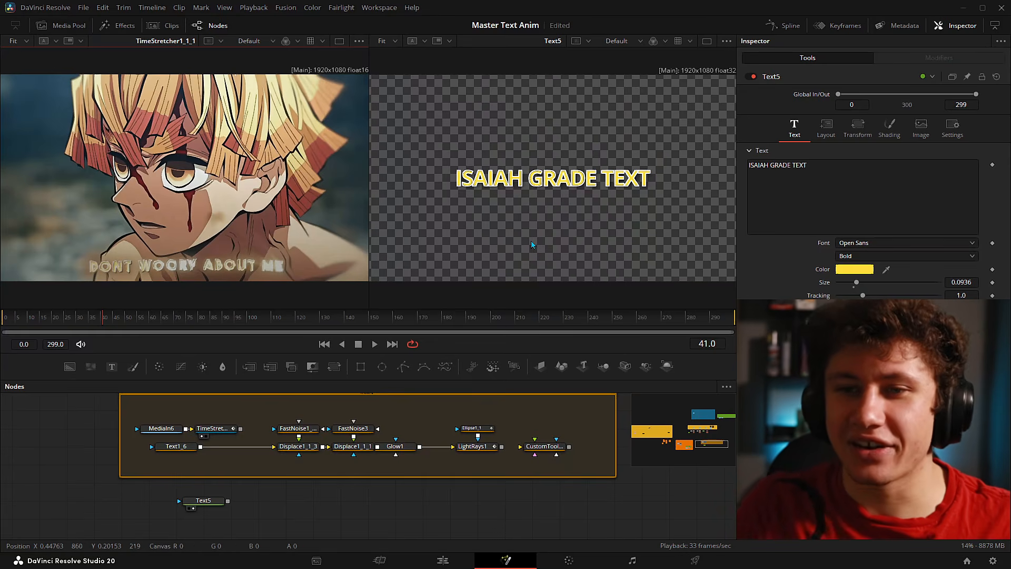
{"action": "left_click", "coordinate": [8, 317]}
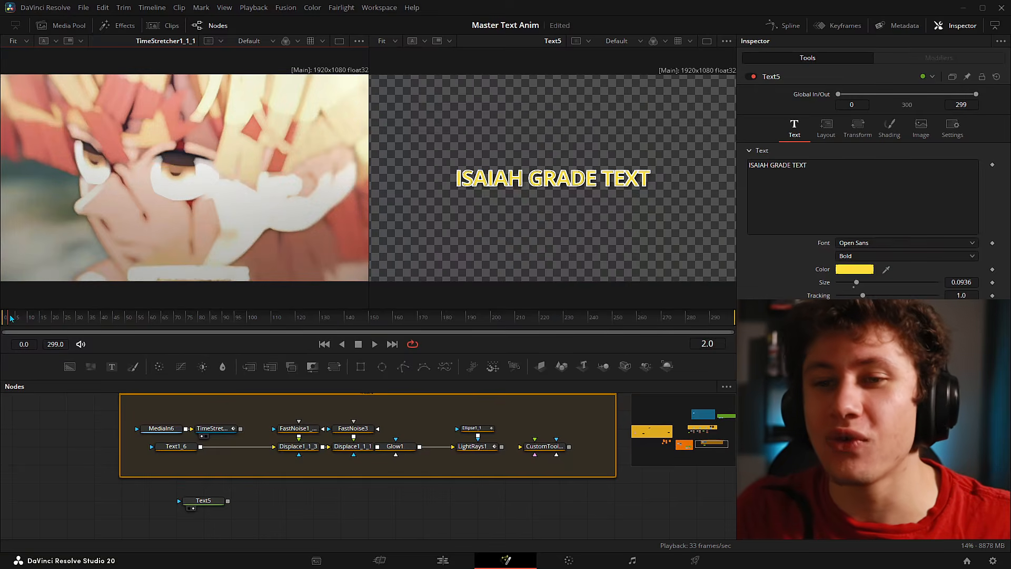
{"action": "left_click_drag", "start_coordinate": [8, 317], "coordinate": [37, 316]}
{"action": "left_click_drag", "start_coordinate": [23, 310], "coordinate": [67, 312]}
{"action": "scroll", "coordinate": [121, 280], "scroll_direction": "up", "scroll_amount": 4}
{"action": "scroll", "coordinate": [259, 236], "scroll_direction": "down", "scroll_amount": 2}
{"action": "scroll", "coordinate": [161, 263], "scroll_direction": "up", "scroll_amount": 2}
{"action": "scroll", "coordinate": [120, 302], "scroll_direction": "down", "scroll_amount": 3}
{"action": "key", "text": "space"}
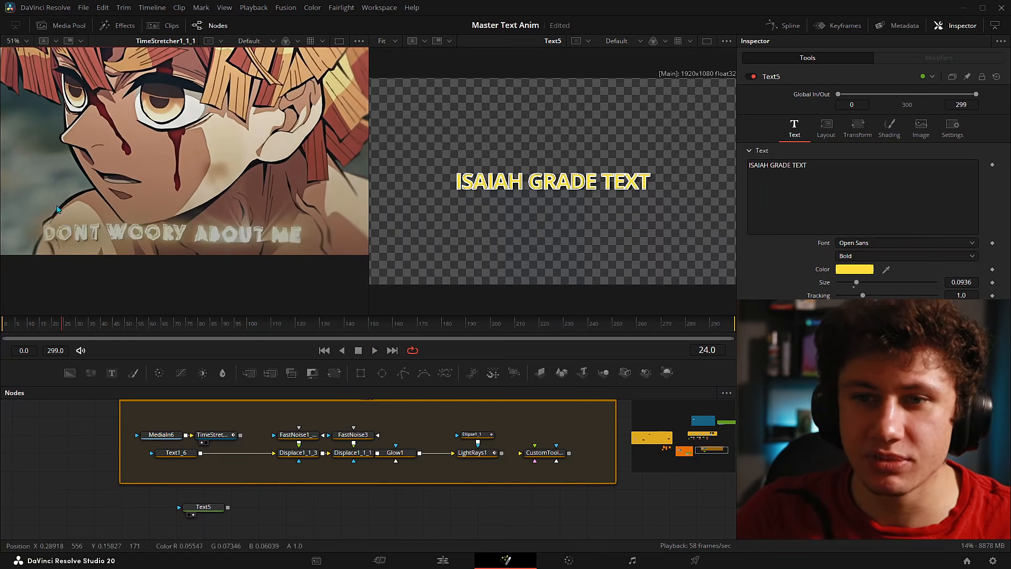
{"action": "mouse_move", "coordinate": [56, 329]}
{"action": "left_mouse_down"}
{"action": "mouse_move", "coordinate": [3, 324]}
{"action": "mouse_move", "coordinate": [55, 320]}
{"action": "left_mouse_up"}
{"action": "key", "text": "ctrl+f"}
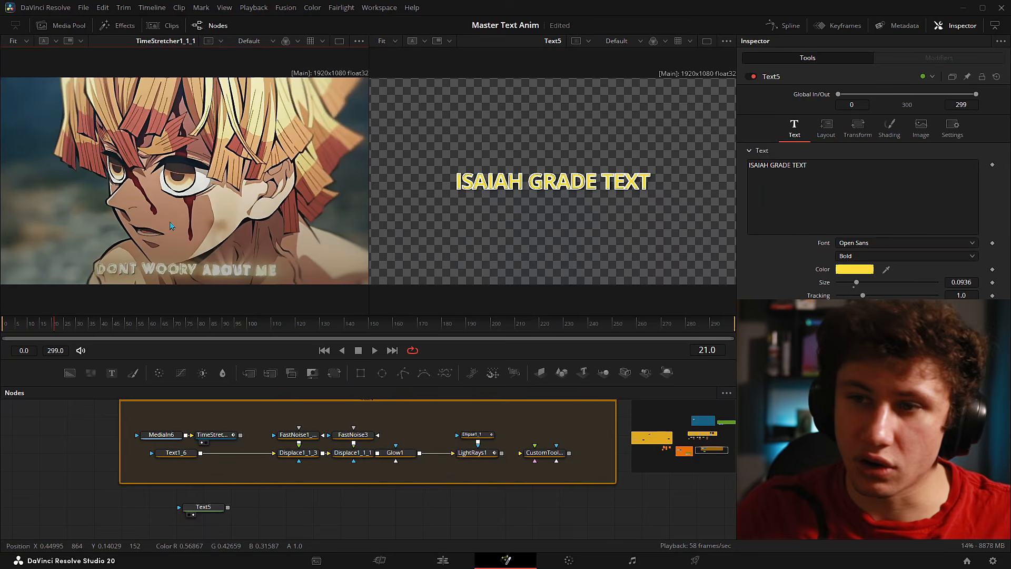
{"action": "left_click_drag", "start_coordinate": [258, 421], "coordinate": [432, 481]}
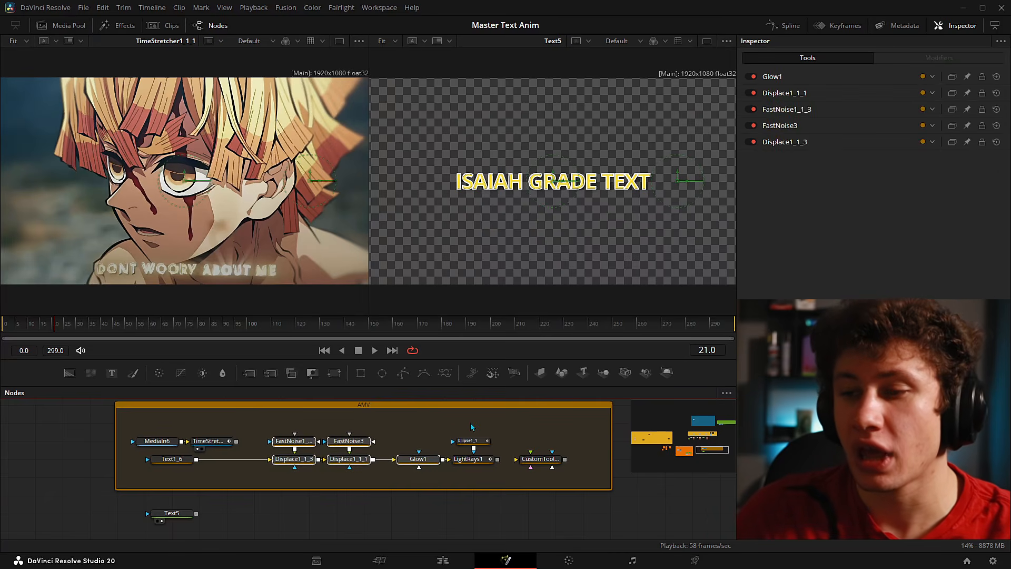
{"action": "left_click_drag", "start_coordinate": [453, 415], "coordinate": [493, 484]}
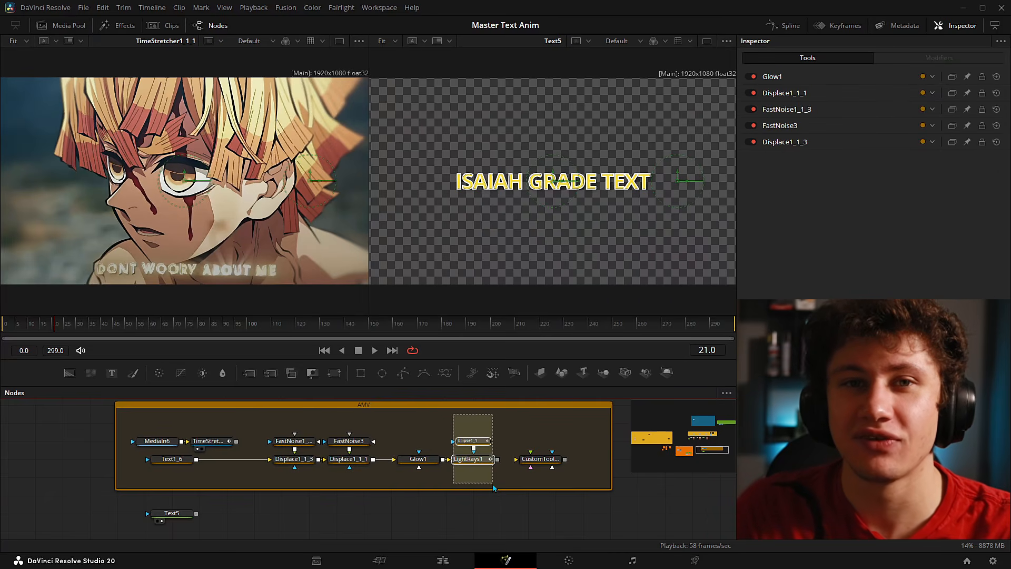
{"action": "left_click_drag", "start_coordinate": [494, 487], "coordinate": [493, 487]}
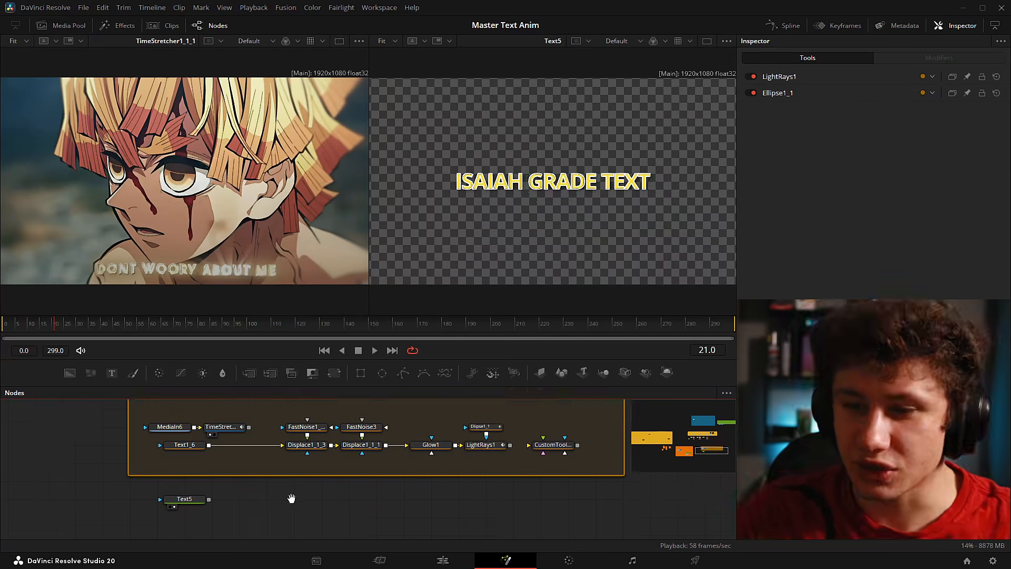
- Add a Displace node and a FastNoise node to the comp
{"action": "key", "text": "shift+space"}
{"action": "type", "text": "DISPLA"}
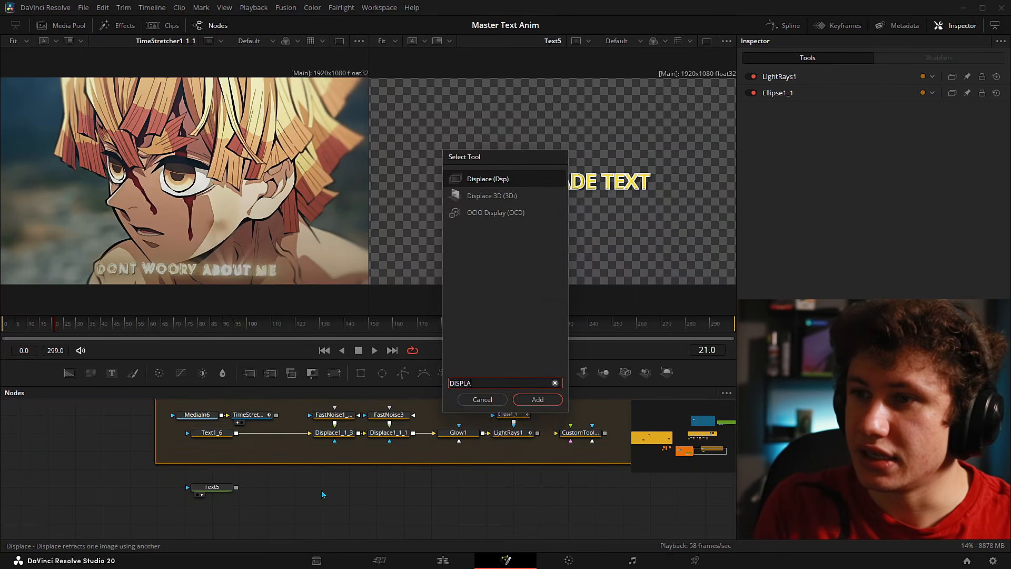
{"action": "key", "text": "Return"}
{"action": "key", "text": "shift+space"}
{"action": "type", "text": "FAST"}
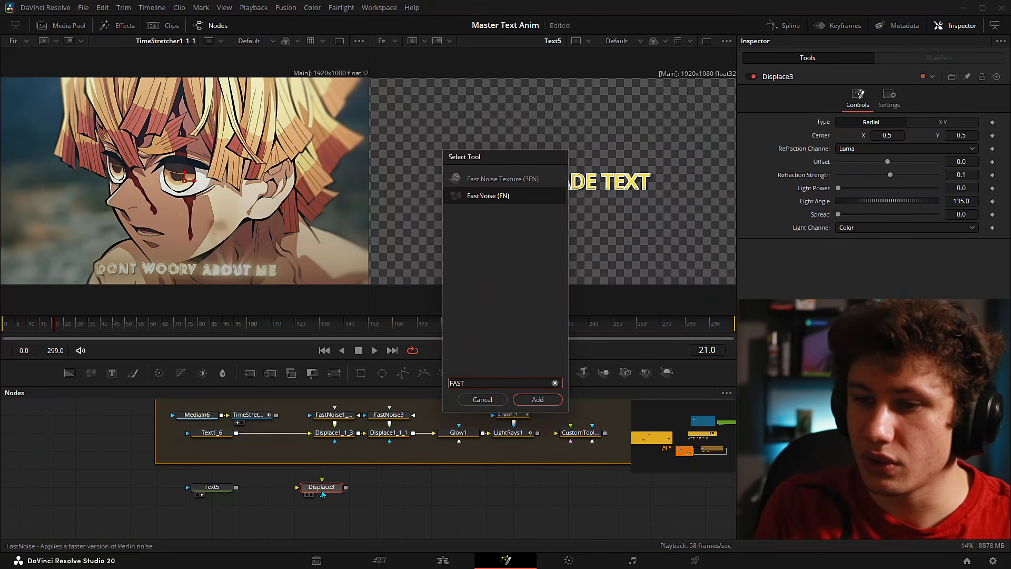
{"action": "key", "text": "Return"}
{"action": "scroll", "coordinate": [447, 475], "scroll_direction": "up", "scroll_amount": 3}
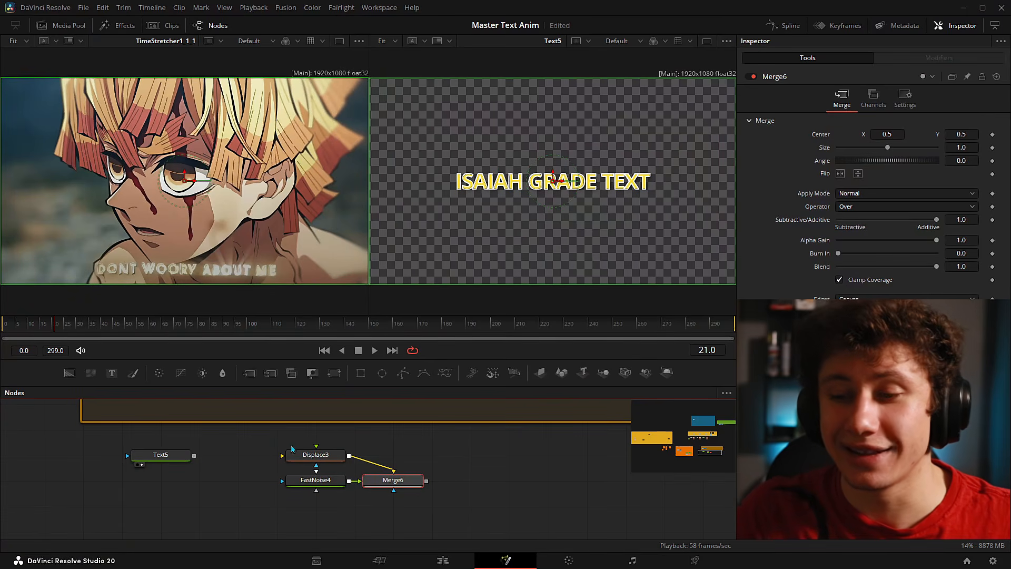
- Delete Merge6 and connect Text5's output into Displace3
{"action": "left_click_drag", "start_coordinate": [460, 438], "coordinate": [370, 515]}
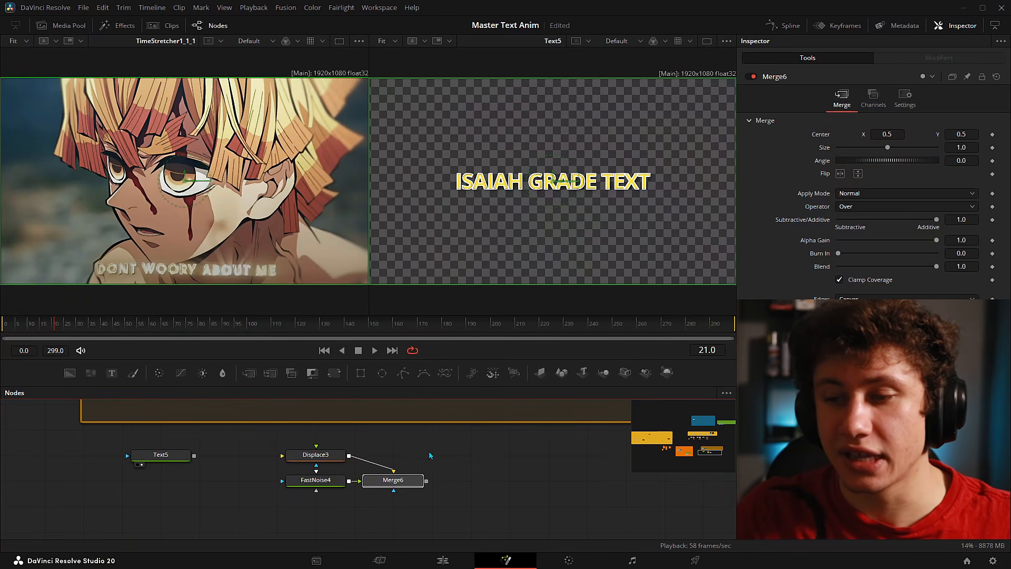
{"action": "left_click", "coordinate": [410, 483]}
{"action": "key", "text": "Delete"}
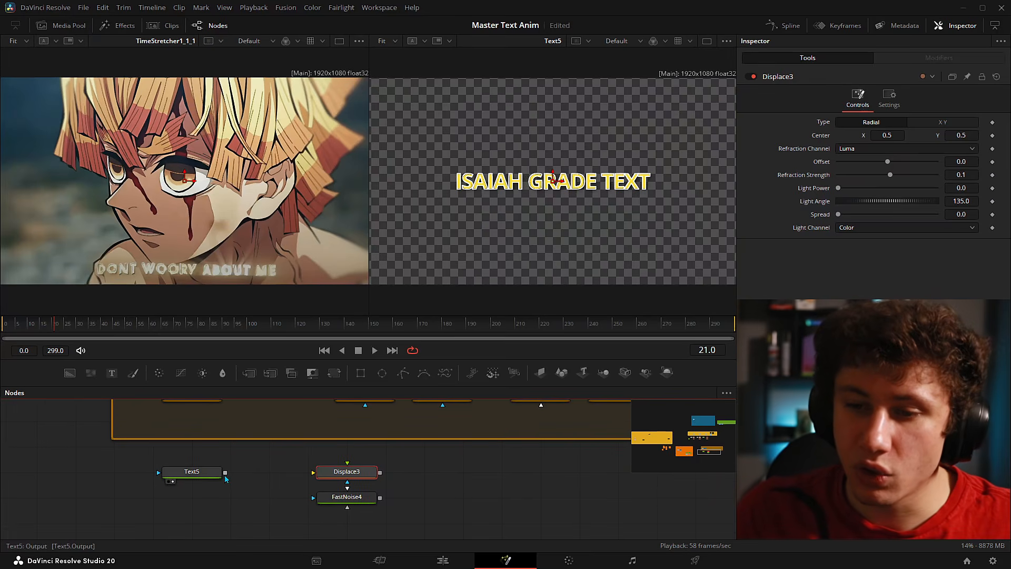
{"action": "left_click_drag", "start_coordinate": [225, 474], "coordinate": [315, 475]}
{"action": "left_click_drag", "start_coordinate": [437, 496], "coordinate": [442, 485]}
- Wire FastNoise4 into Displace3 and view Displace3 in the right preview
{"action": "left_click_drag", "start_coordinate": [353, 485], "coordinate": [470, 460]}
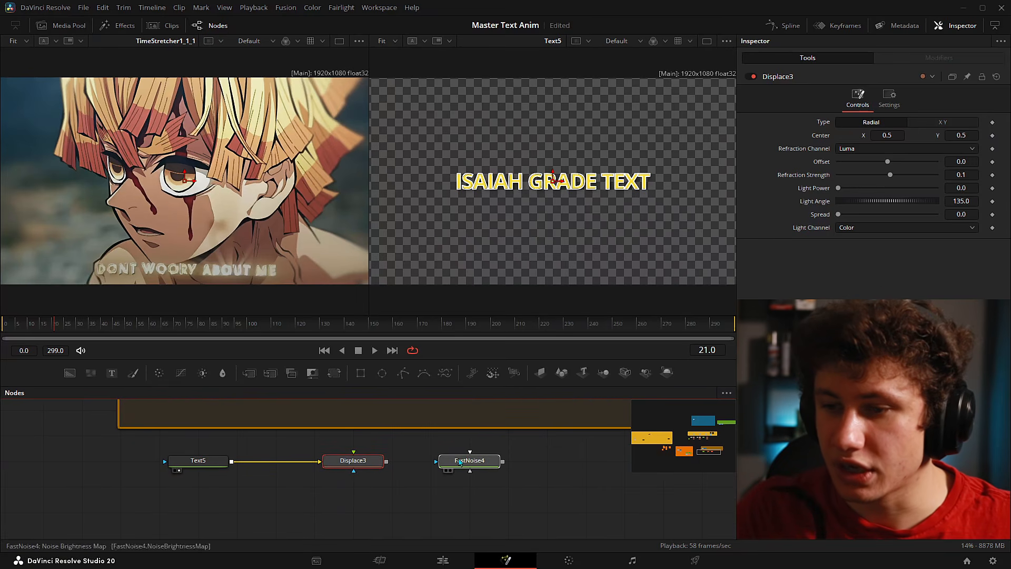
{"action": "left_click_drag", "start_coordinate": [100, 477], "coordinate": [345, 457]}
{"action": "left_click_drag", "start_coordinate": [169, 459], "coordinate": [170, 484]}
{"action": "left_click_drag", "start_coordinate": [490, 461], "coordinate": [354, 478]}
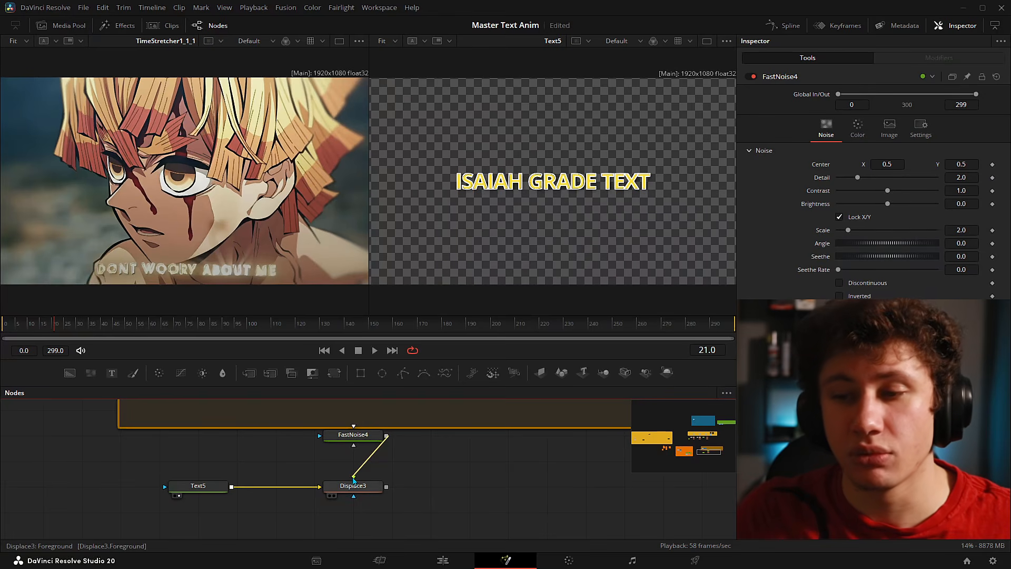
{"action": "left_click_drag", "start_coordinate": [353, 435], "coordinate": [353, 461]}
{"action": "left_click", "coordinate": [353, 485]}
{"action": "key", "text": "2"}
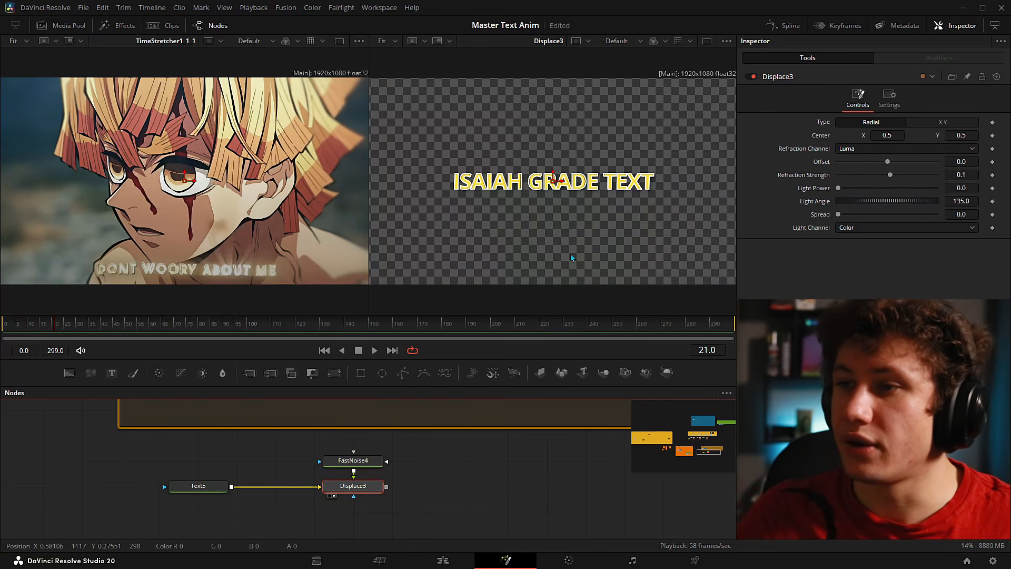
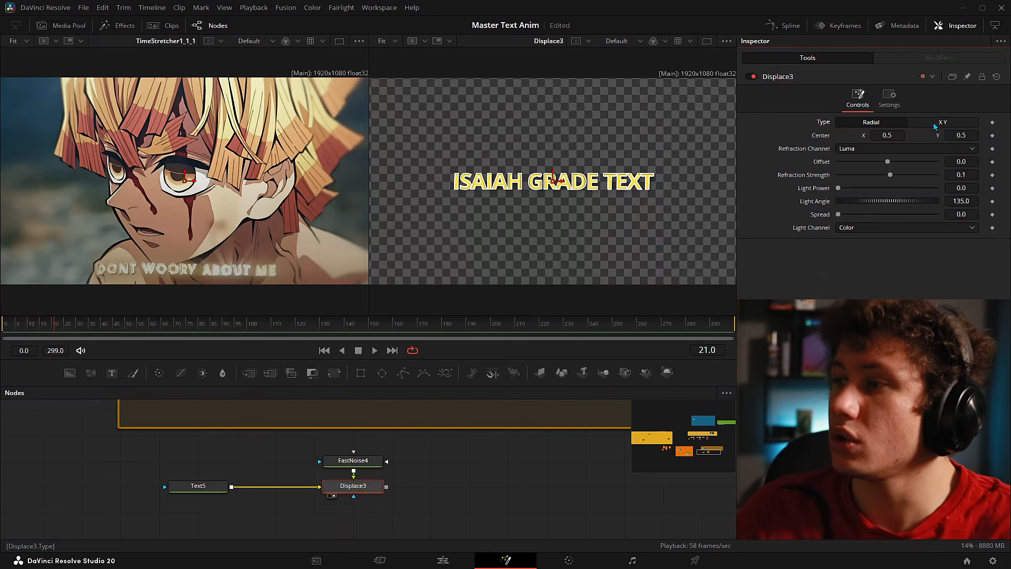
- Switch Displace3 to X Y type, place FastNoise4 above it, and view Displace3
{"action": "left_click", "coordinate": [936, 126]}
{"action": "scroll", "coordinate": [199, 247], "scroll_direction": "up", "scroll_amount": 5}
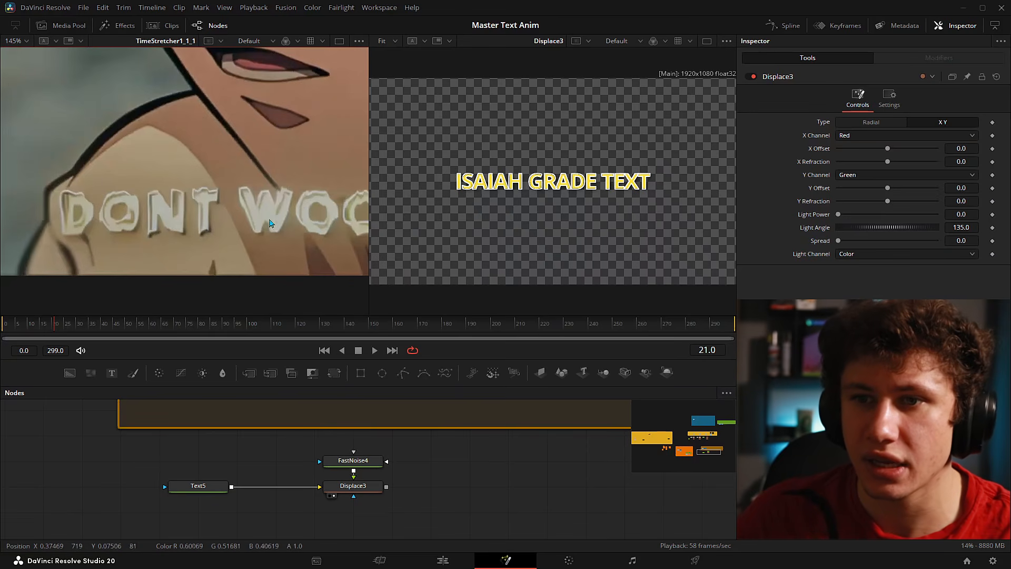
{"action": "left_click", "coordinate": [367, 492]}
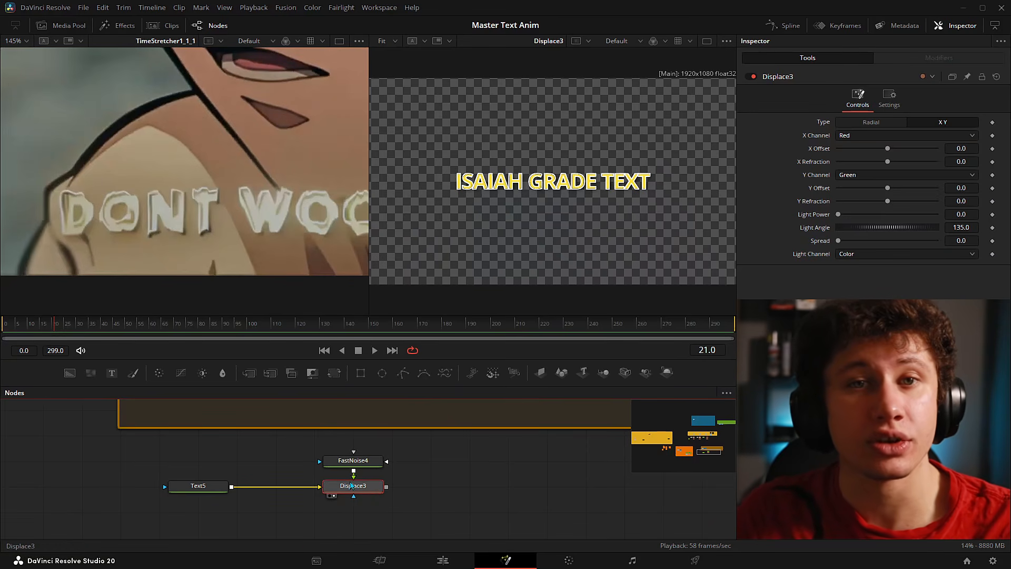
{"action": "left_click_drag", "start_coordinate": [458, 471], "coordinate": [420, 493]}
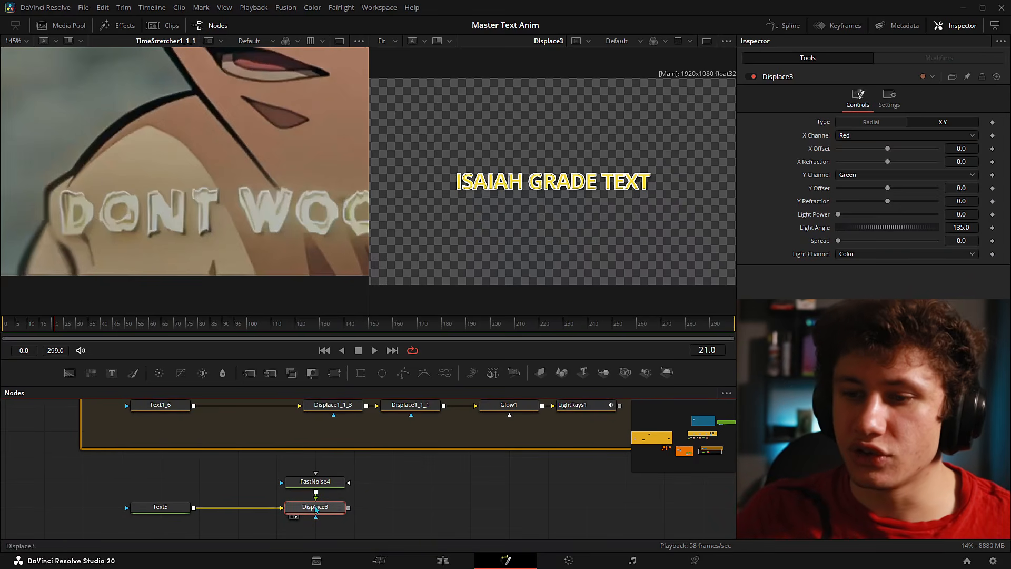
{"action": "left_click_drag", "start_coordinate": [304, 485], "coordinate": [557, 163]}
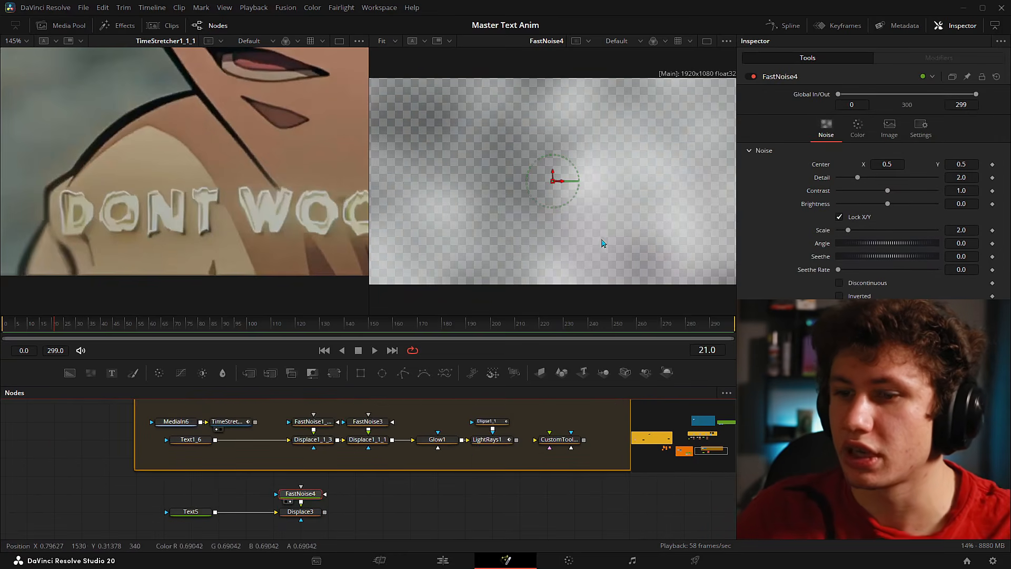
{"action": "left_click", "coordinate": [300, 512]}
{"action": "key", "text": "2"}
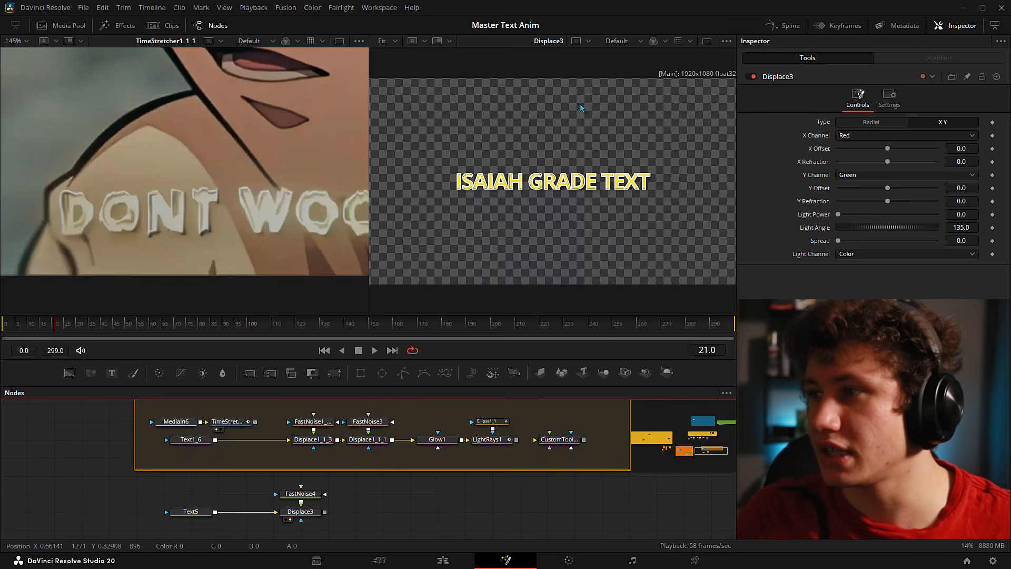
- Set Displace3's X and Y Refraction to 0.1 and X and Y Offset to -0.5
{"action": "left_click_drag", "start_coordinate": [888, 161], "coordinate": [936, 161]}
{"action": "left_click_drag", "start_coordinate": [887, 201], "coordinate": [997, 200]}
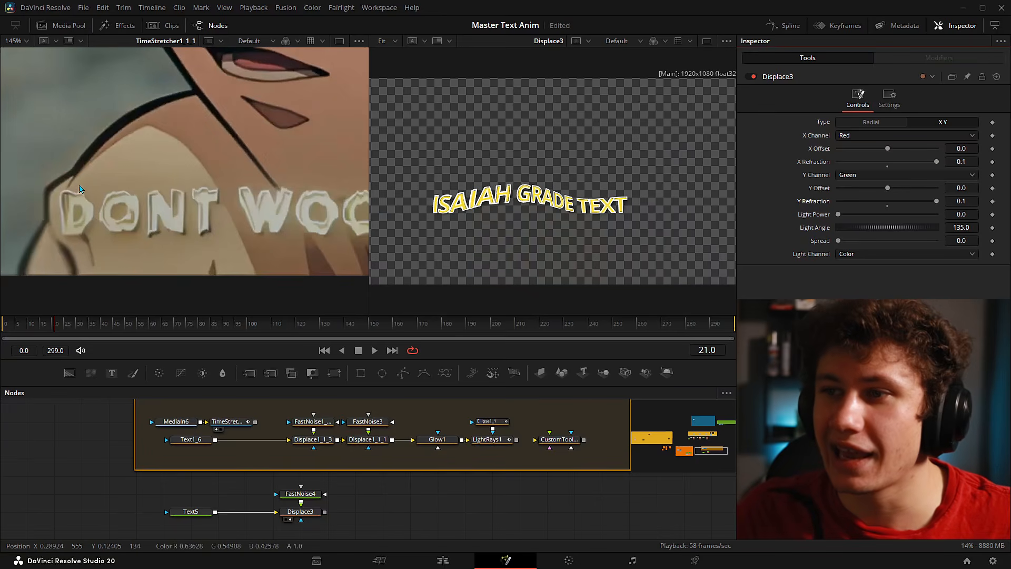
{"action": "left_click_drag", "start_coordinate": [888, 149], "coordinate": [838, 149]}
{"action": "left_click_drag", "start_coordinate": [887, 188], "coordinate": [838, 188]}
- Show Displace3's result in the right viewer and FastNoise4 in the left viewer
{"action": "left_click_drag", "start_coordinate": [303, 492], "coordinate": [529, 200]}
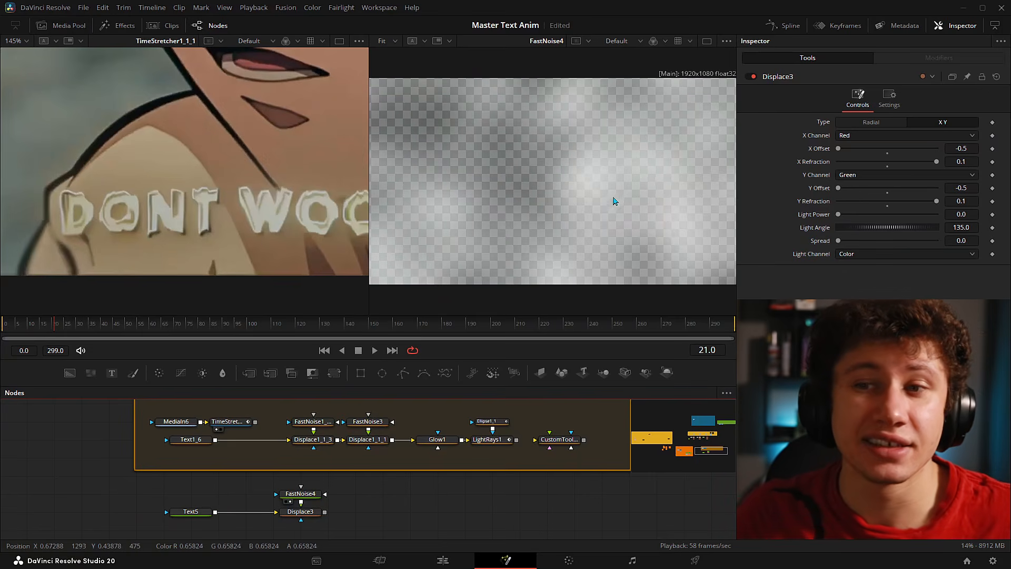
{"action": "left_click_drag", "start_coordinate": [316, 519], "coordinate": [569, 176]}
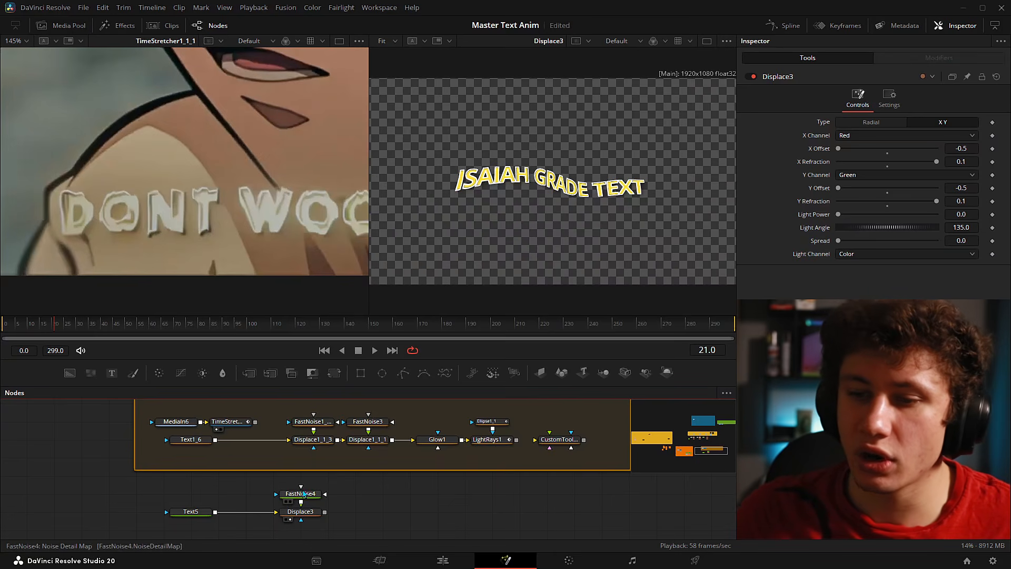
{"action": "left_click_drag", "start_coordinate": [168, 125], "coordinate": [167, 126]}
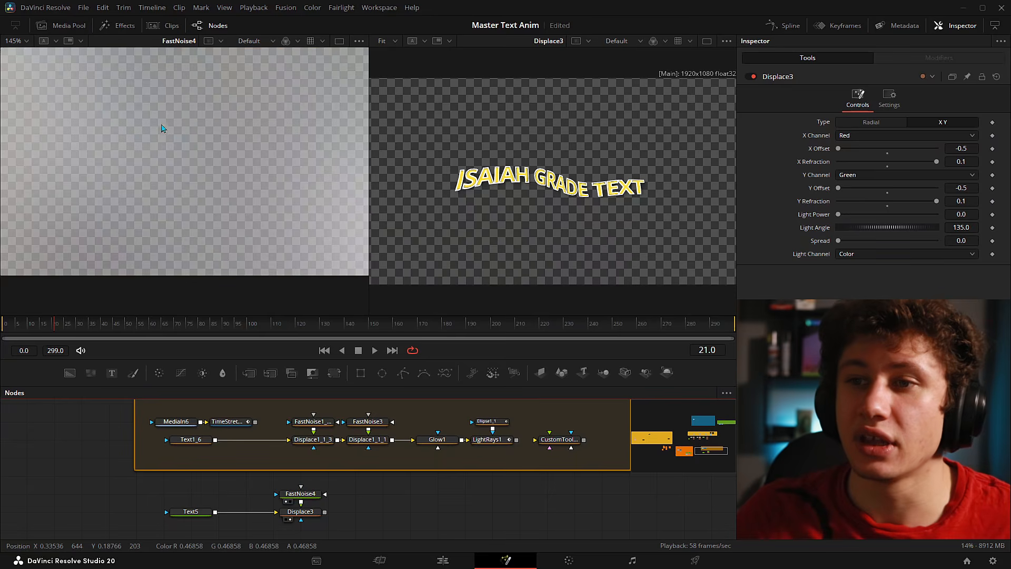
- Raise FastNoise4's Detail to 10, comparing against the finished DONT WORRY text
{"action": "left_click", "coordinate": [300, 494]}
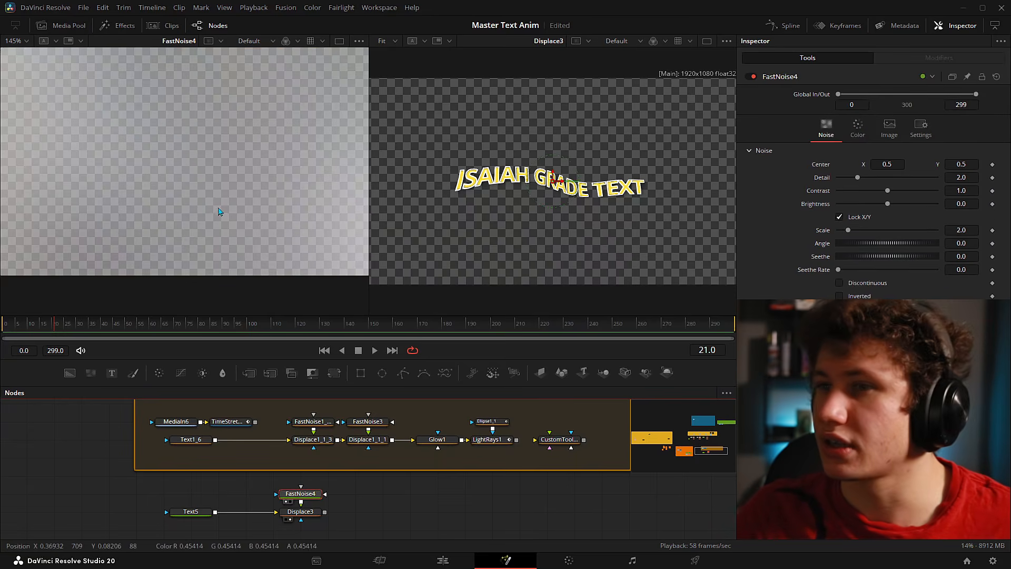
{"action": "key", "text": "ctrl+f"}
{"action": "left_click_drag", "start_coordinate": [858, 177], "coordinate": [1006, 188]}
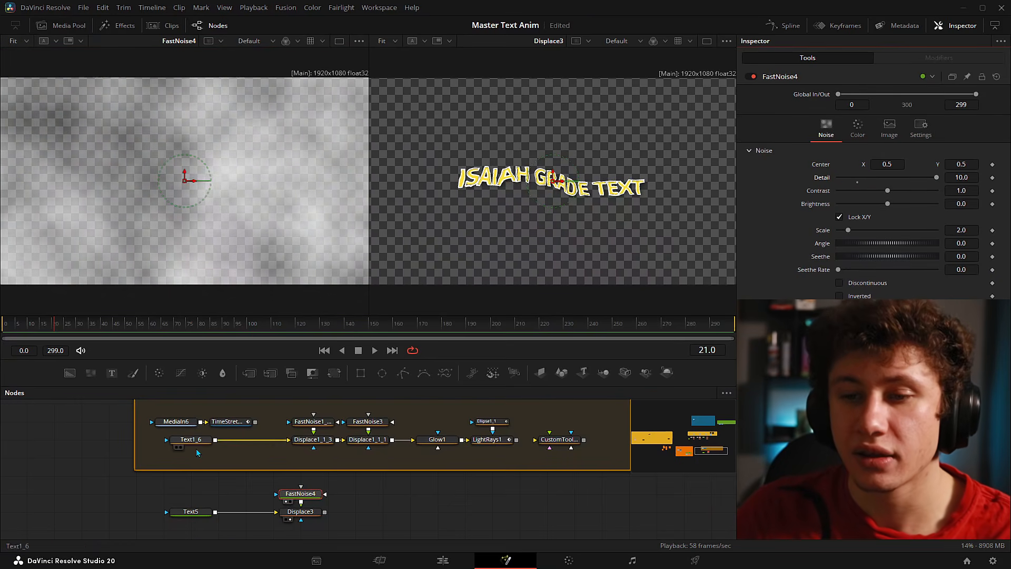
{"action": "left_click", "coordinate": [221, 429]}
{"action": "scroll", "coordinate": [477, 280], "scroll_direction": "up", "scroll_amount": 10}
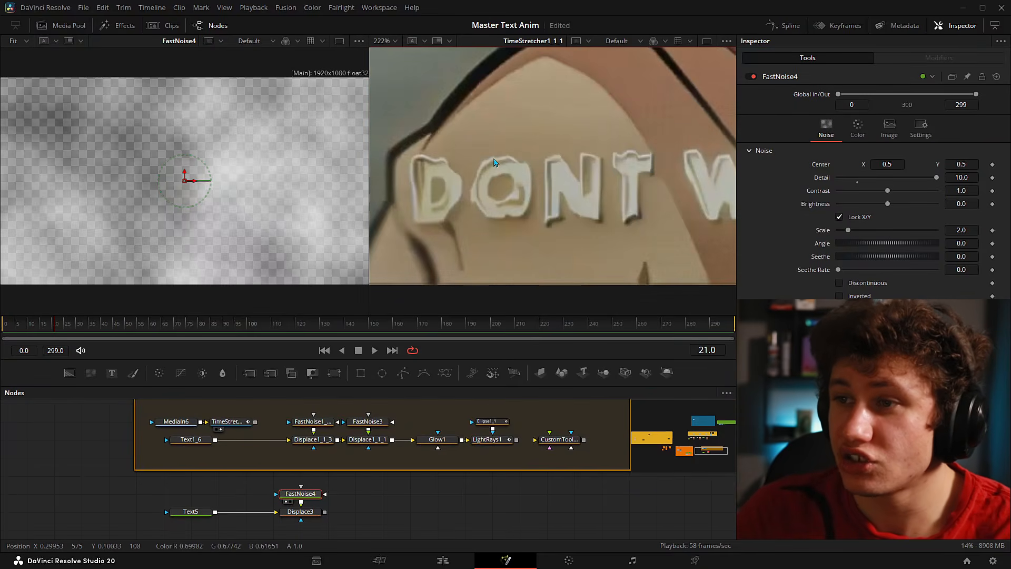
{"action": "mouse_move", "coordinate": [670, 168]}
{"action": "left_mouse_down"}
{"action": "mouse_move", "coordinate": [618, 158]}
{"action": "mouse_move", "coordinate": [606, 169]}
{"action": "left_mouse_up"}
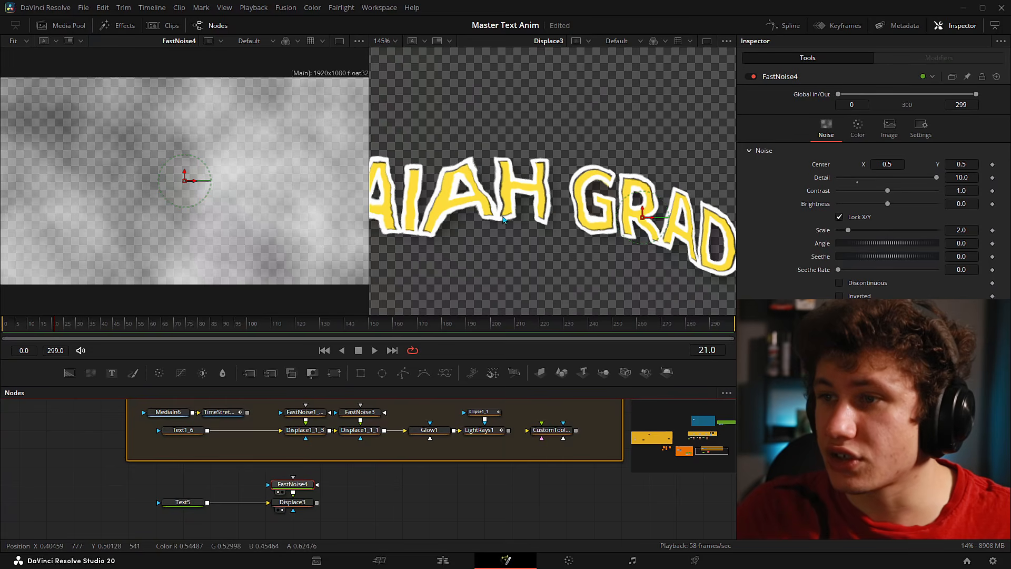
{"action": "scroll", "coordinate": [498, 191], "scroll_direction": "up", "scroll_amount": 1}
{"action": "mouse_move", "coordinate": [932, 179]}
{"action": "left_mouse_down"}
{"action": "mouse_move", "coordinate": [856, 183]}
{"action": "mouse_move", "coordinate": [937, 178]}
{"action": "left_mouse_up"}
- Increase FastNoise4's Contrast to 2.25 with the title fitted, then reselect Displace3
{"action": "scroll", "coordinate": [518, 141], "scroll_direction": "down", "scroll_amount": 2}
{"action": "scroll", "coordinate": [563, 213], "scroll_direction": "up", "scroll_amount": 3}
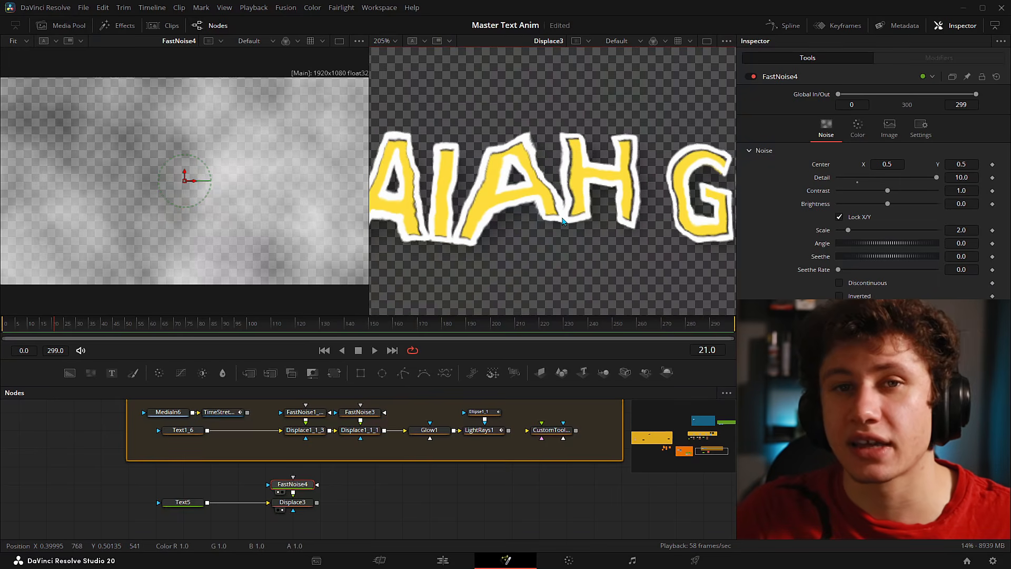
{"action": "key", "text": "ctrl+f"}
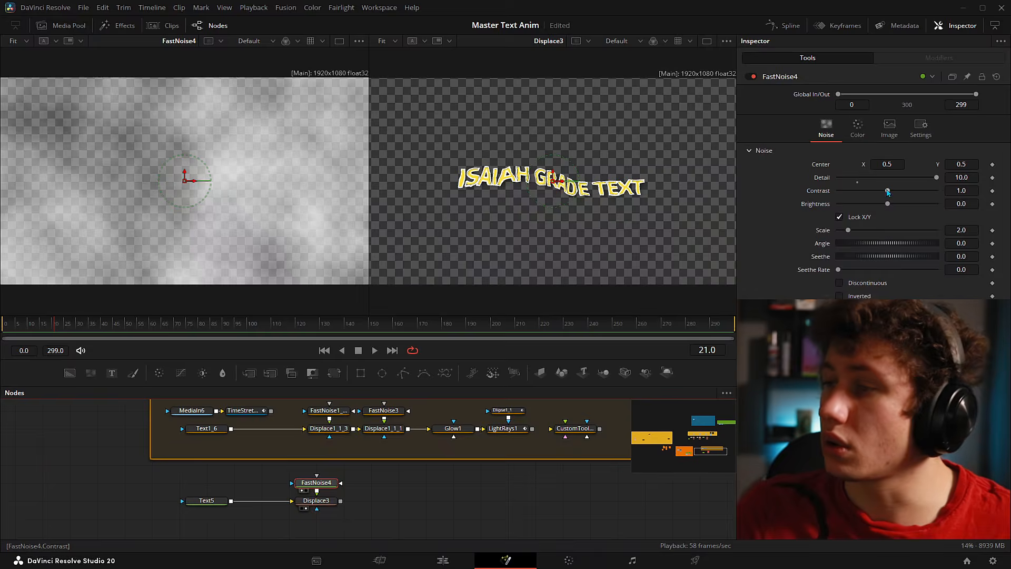
{"action": "left_click_drag", "start_coordinate": [888, 192], "coordinate": [903, 195]}
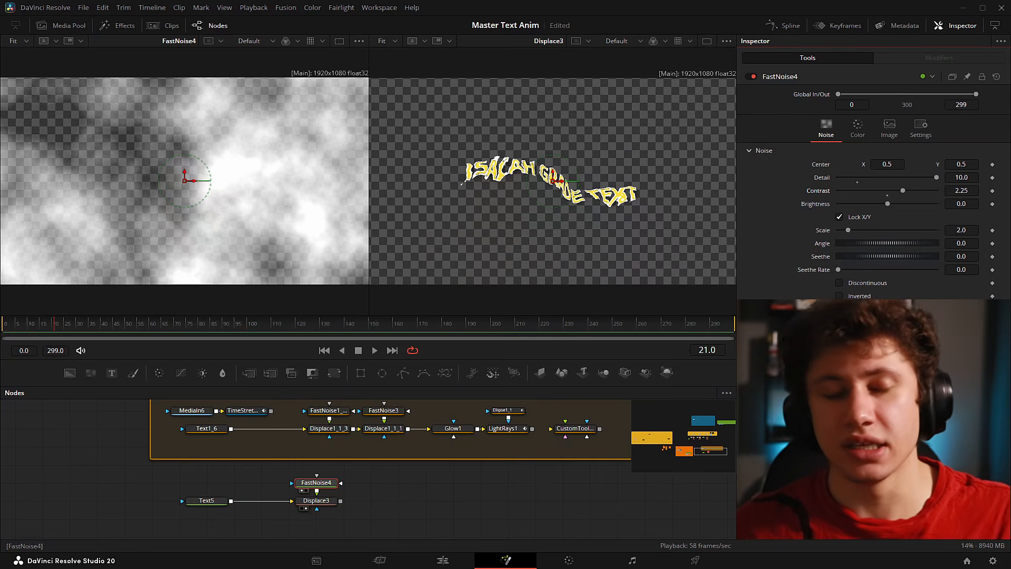
{"action": "left_click", "coordinate": [316, 501]}
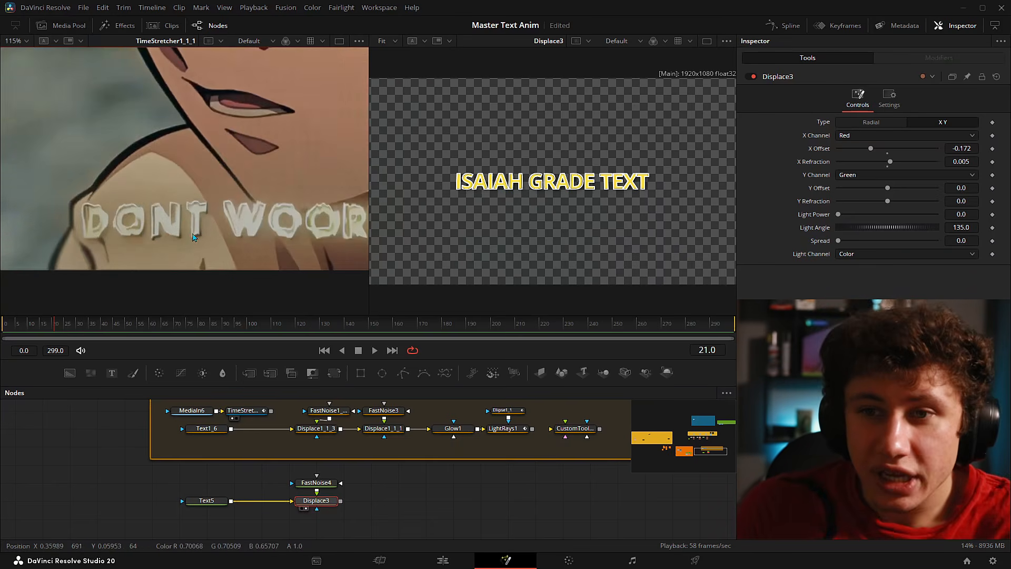
- View FastNoise4 in the left viewer, try a Scale of 20, then settle on 2.0
{"action": "scroll", "coordinate": [263, 231], "scroll_direction": "down", "scroll_amount": 3}
{"action": "scroll", "coordinate": [263, 230], "scroll_direction": "down", "scroll_amount": 4}
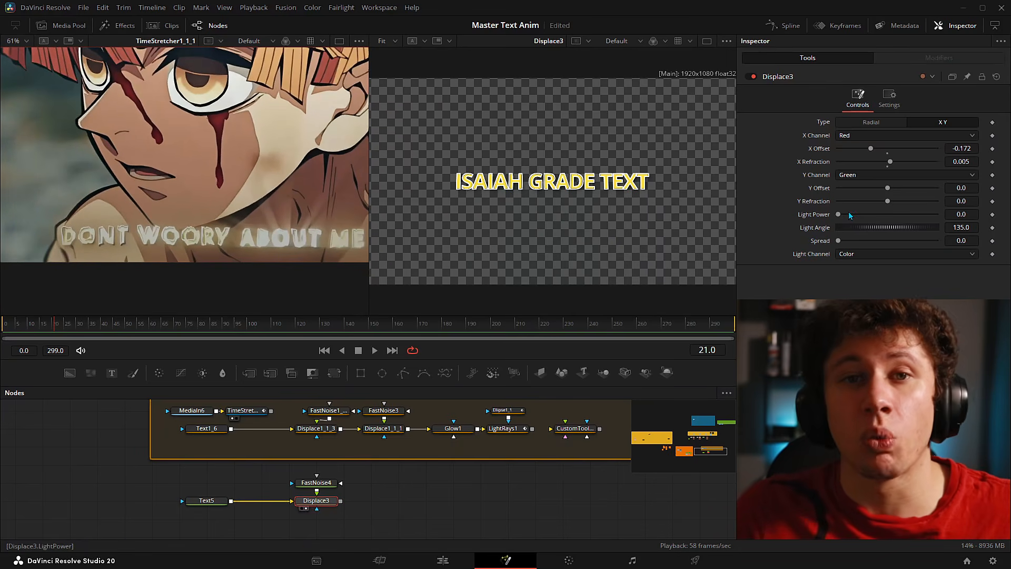
{"action": "key", "text": "1"}
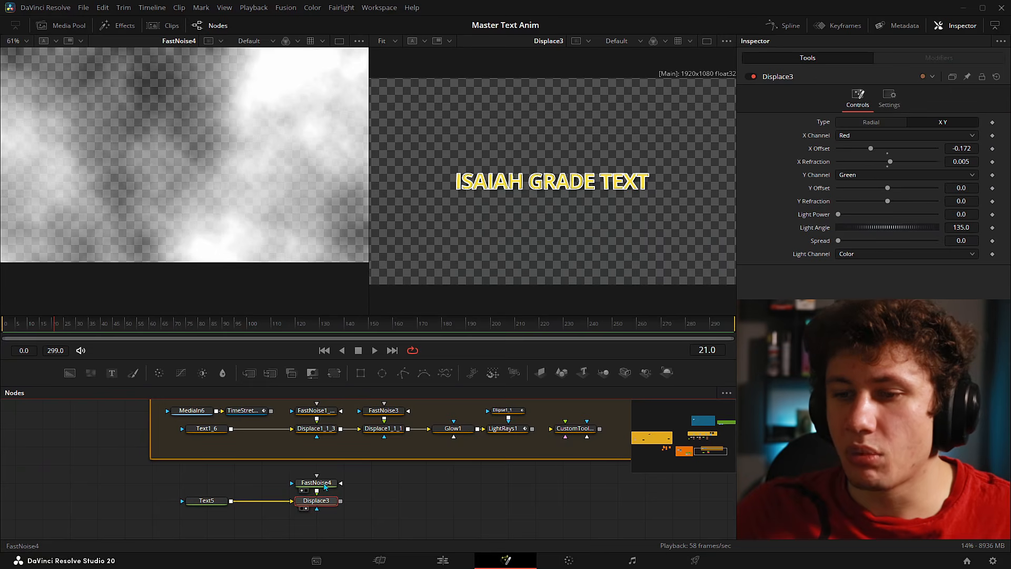
{"action": "left_click", "coordinate": [295, 483]}
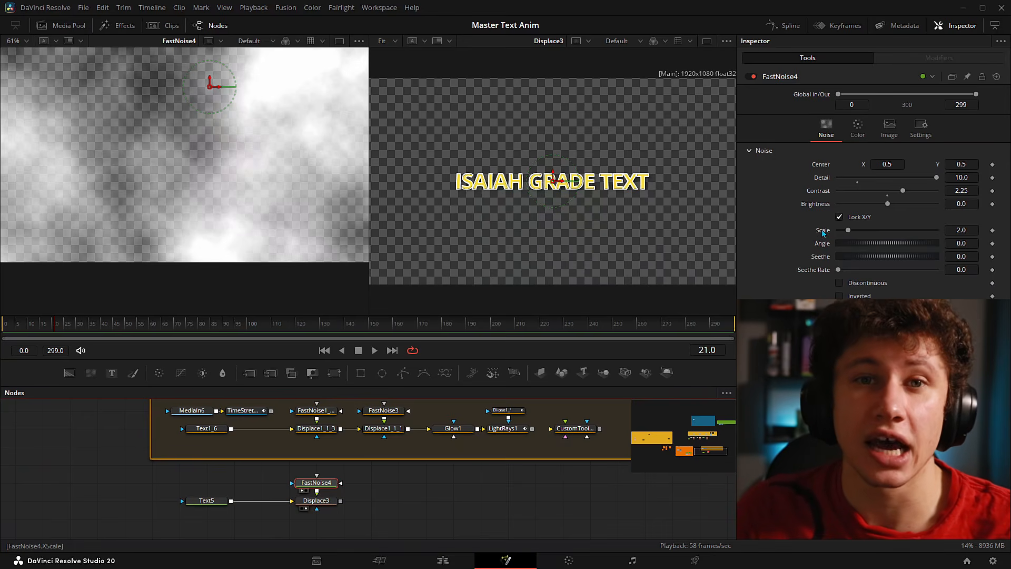
{"action": "left_click_drag", "start_coordinate": [849, 230], "coordinate": [943, 230]}
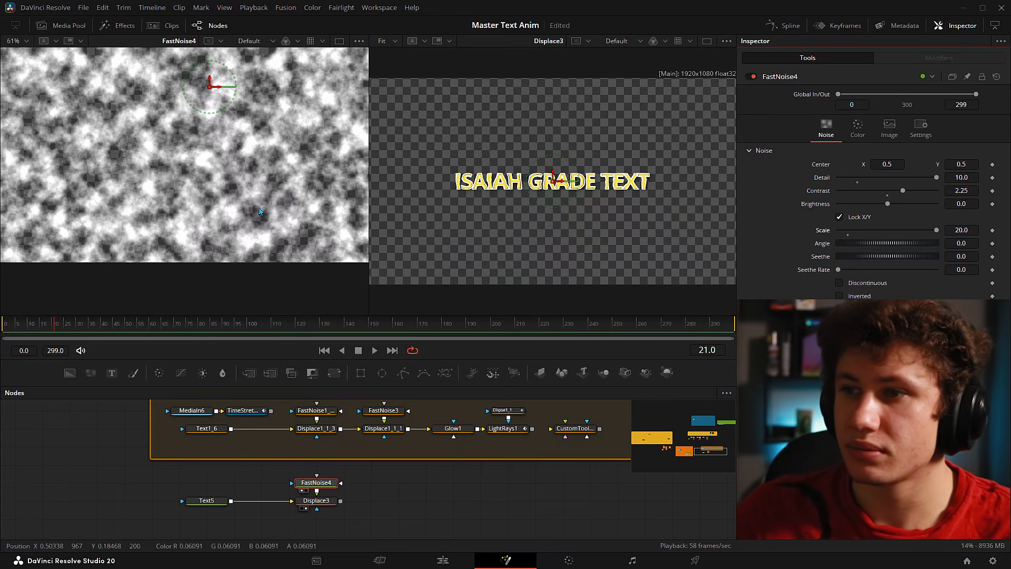
{"action": "scroll", "coordinate": [510, 174], "scroll_direction": "up", "scroll_amount": 5}
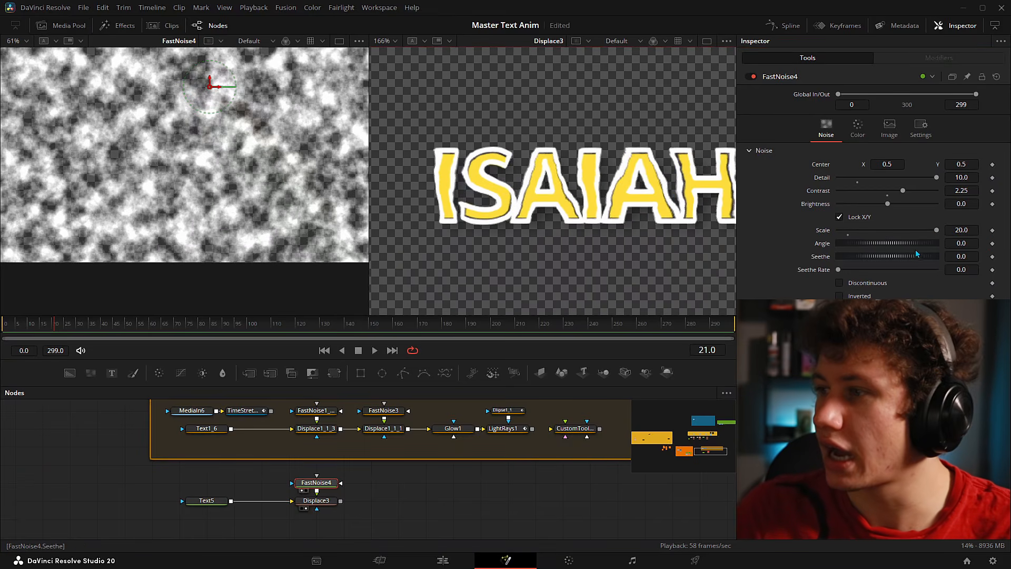
{"action": "left_click_drag", "start_coordinate": [937, 230], "coordinate": [845, 234]}
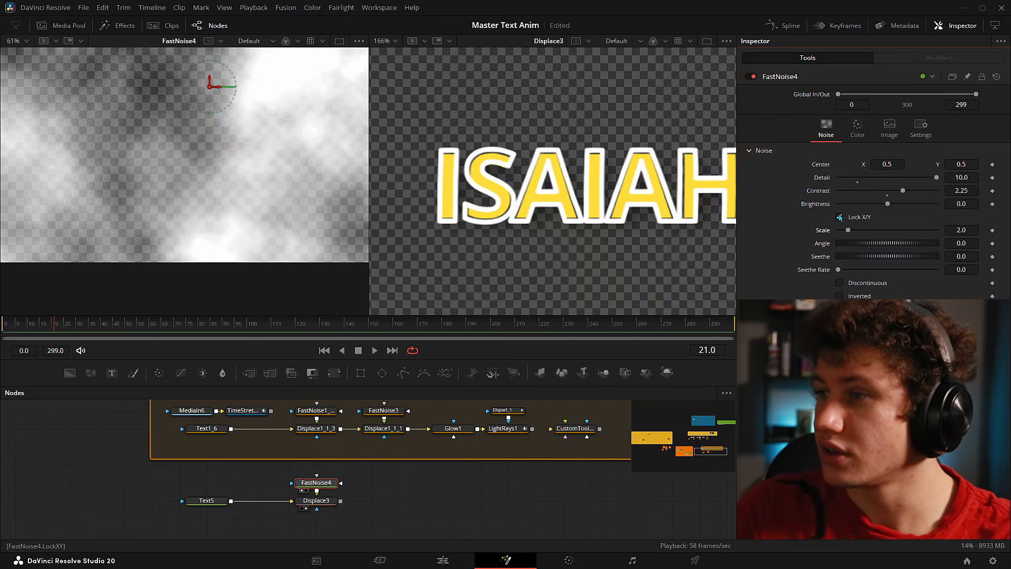
- Split FastNoise4's scale into X Scale 60 and Y Scale about 3.83 for vertical streaks
{"action": "left_click", "coordinate": [852, 227]}
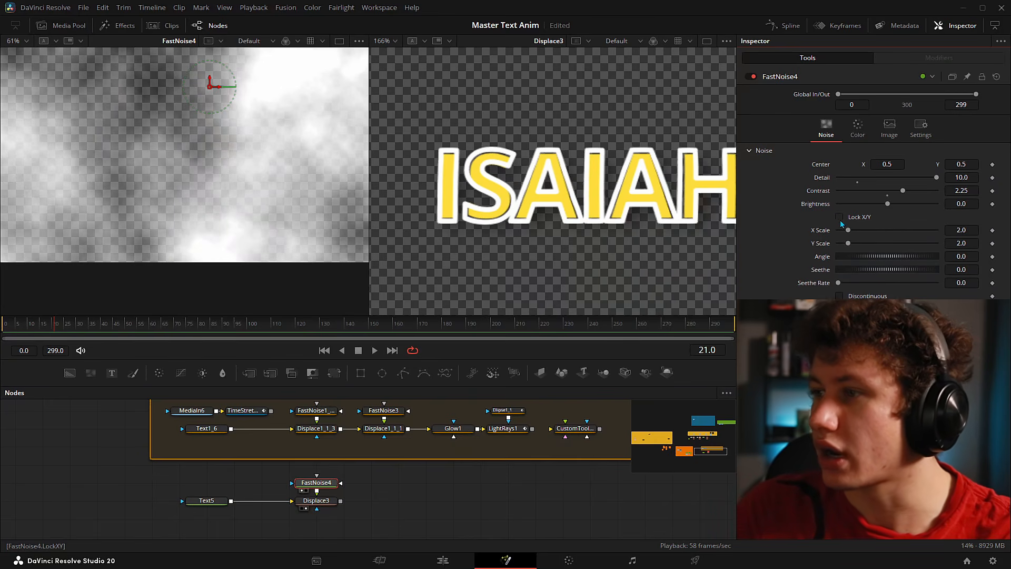
{"action": "left_click_drag", "start_coordinate": [849, 231], "coordinate": [970, 240]}
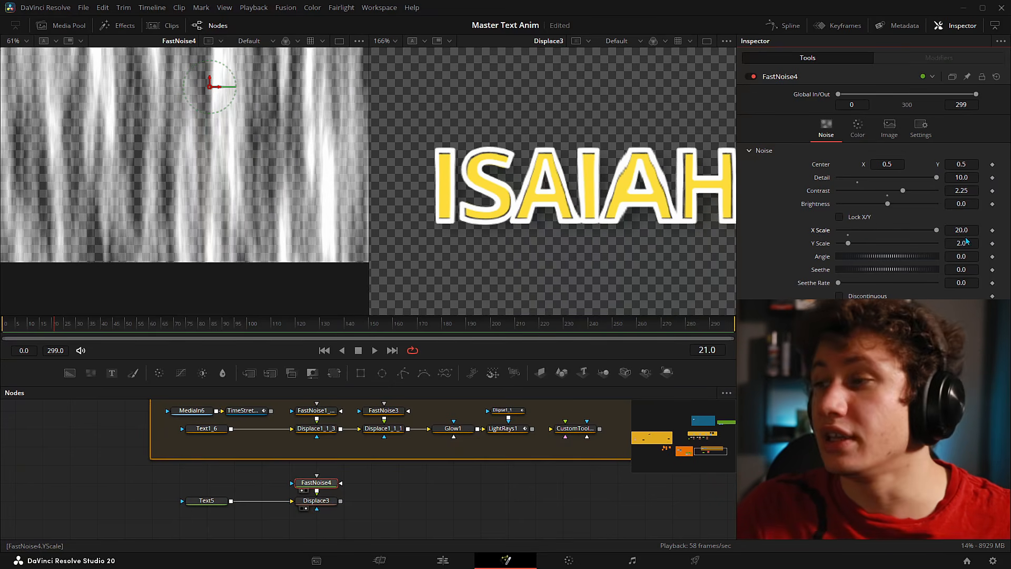
{"action": "left_click", "coordinate": [960, 230]}
{"action": "type", "text": "60"}
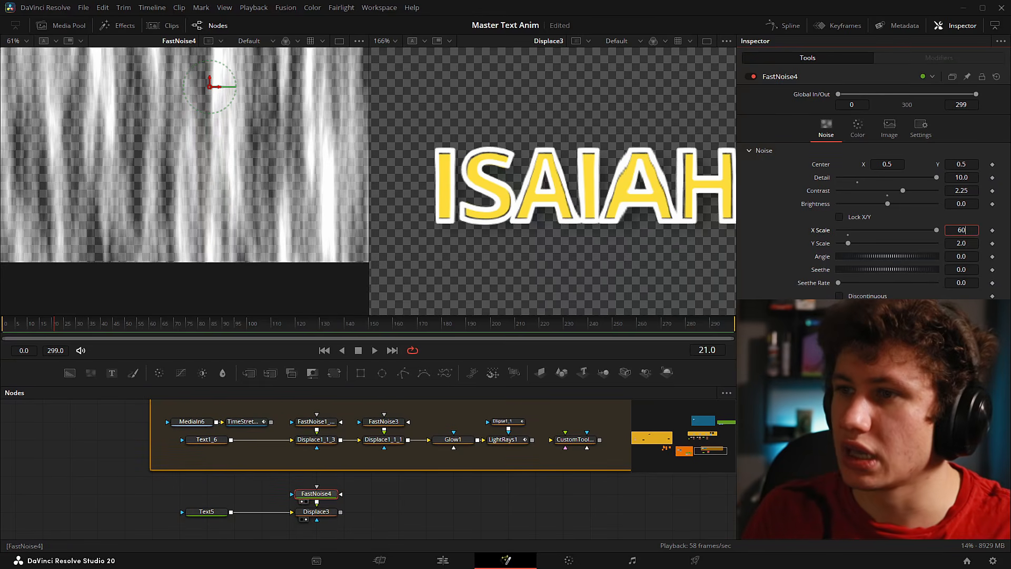
{"action": "key", "text": "Tab"}
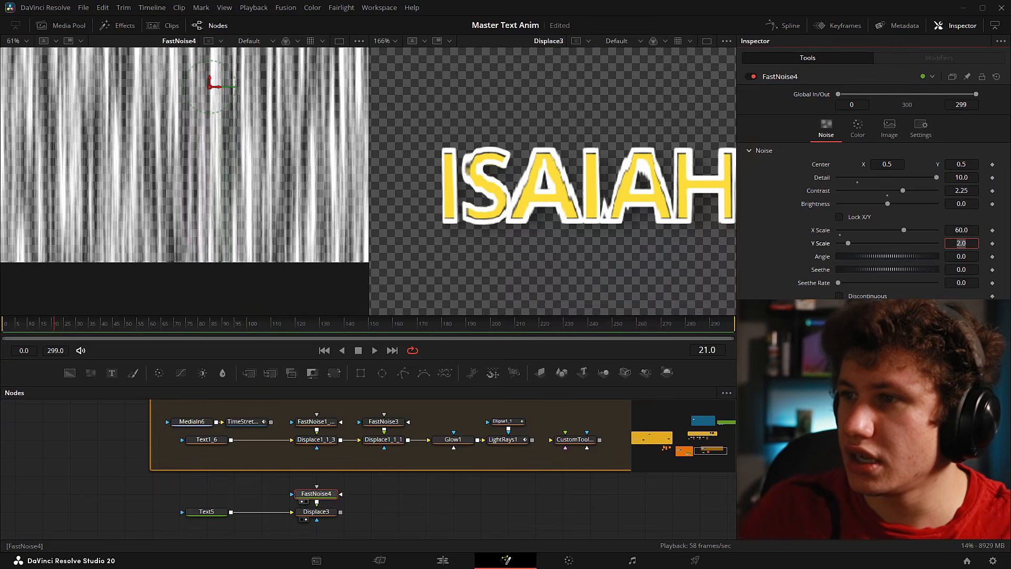
{"action": "left_click_drag", "start_coordinate": [692, 215], "coordinate": [502, 213]}
{"action": "left_click_drag", "start_coordinate": [604, 217], "coordinate": [385, 224]}
{"action": "left_click_drag", "start_coordinate": [605, 230], "coordinate": [569, 234]}
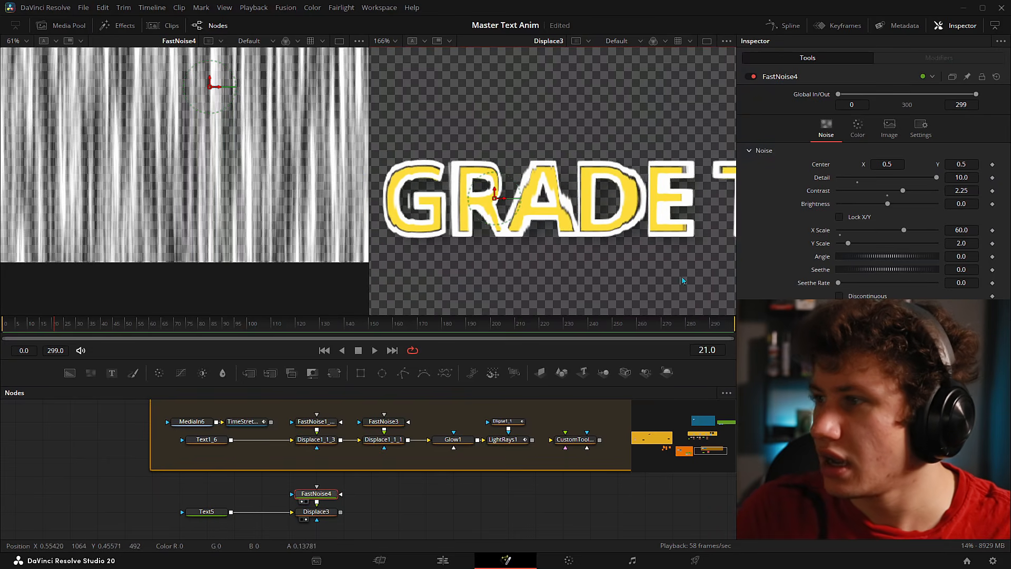
{"action": "mouse_move", "coordinate": [962, 243]}
{"action": "left_mouse_down"}
{"action": "mouse_move", "coordinate": [997, 244]}
{"action": "mouse_move", "coordinate": [977, 244]}
{"action": "left_mouse_up"}
{"action": "left_click_drag", "start_coordinate": [553, 141], "coordinate": [553, 134]}
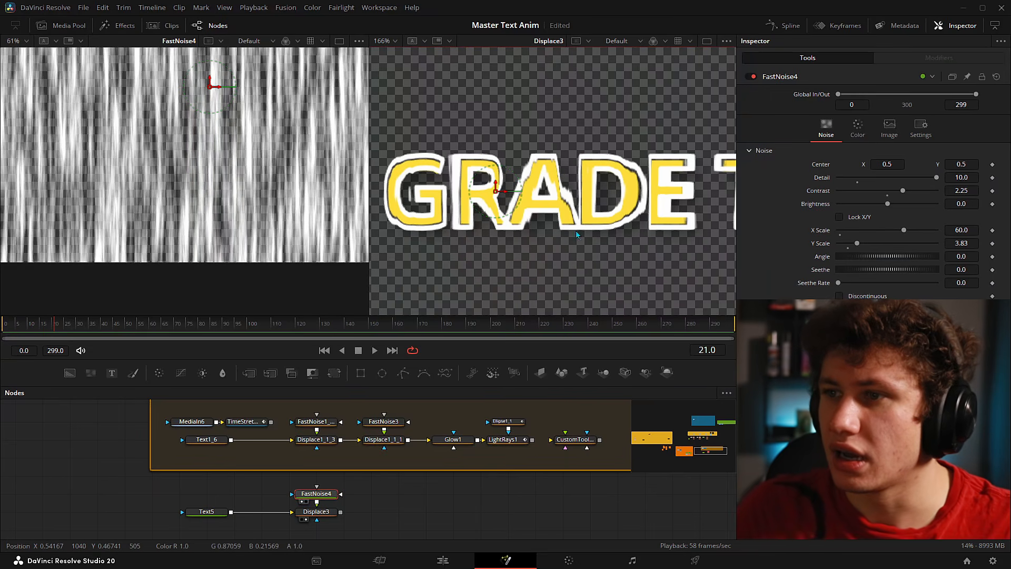
- Compare FastNoise4 against its defaults, restore the streaky noise, and save the composition
{"action": "key", "text": "ctrl+f"}
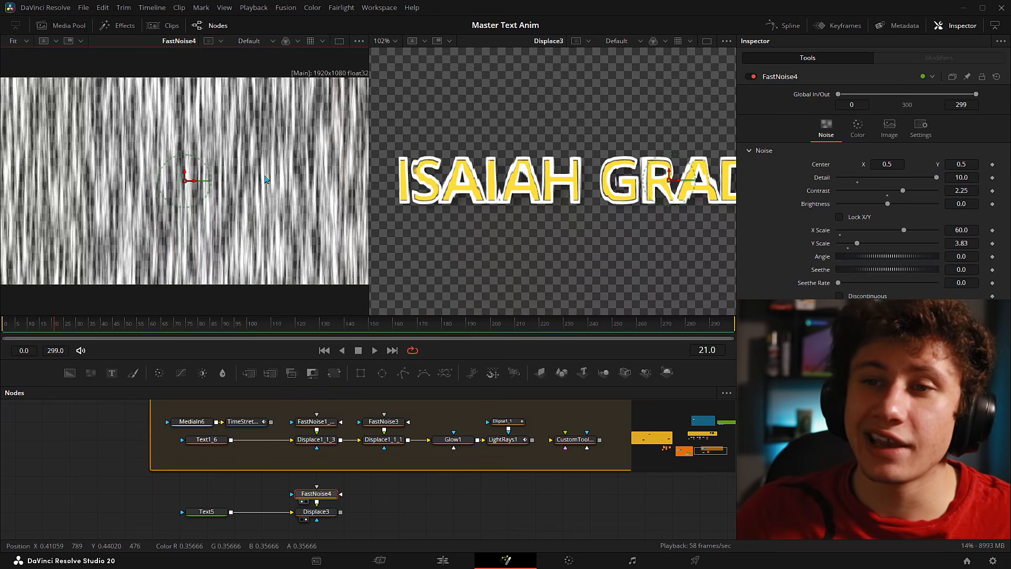
{"action": "left_click", "coordinate": [996, 76]}
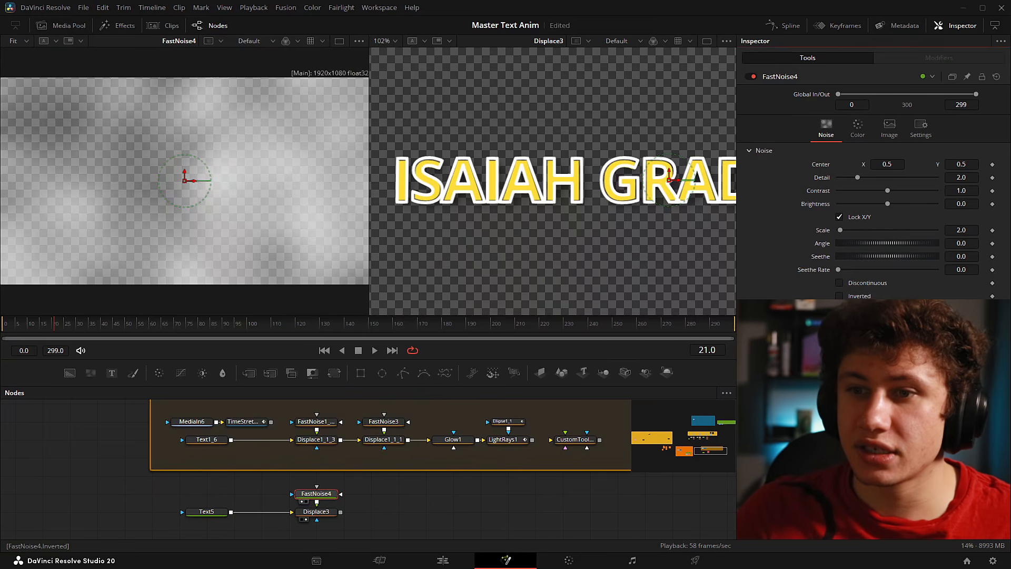
{"action": "key", "text": "ctrl+z"}
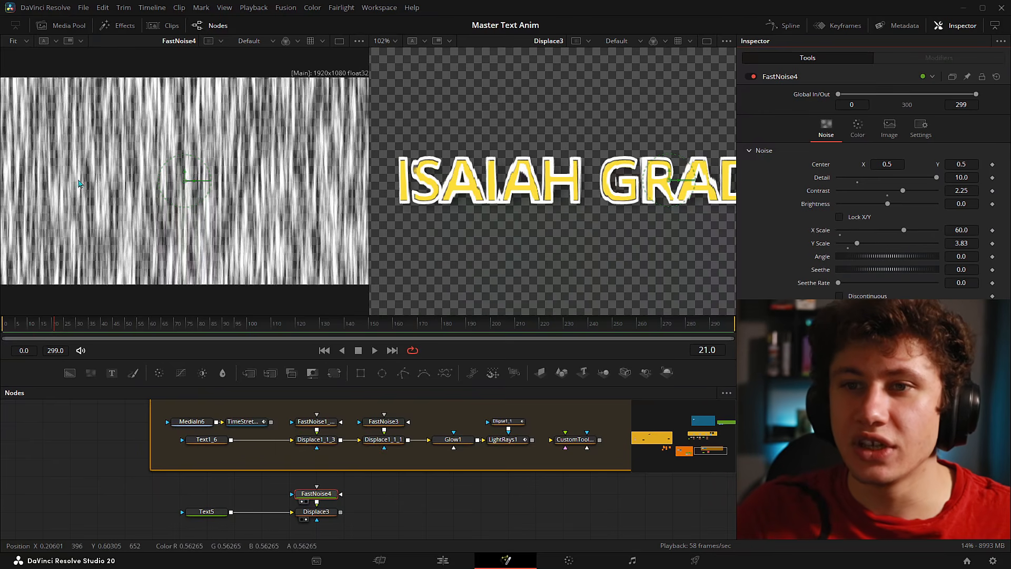
{"action": "left_click_drag", "start_coordinate": [543, 208], "coordinate": [554, 214]}
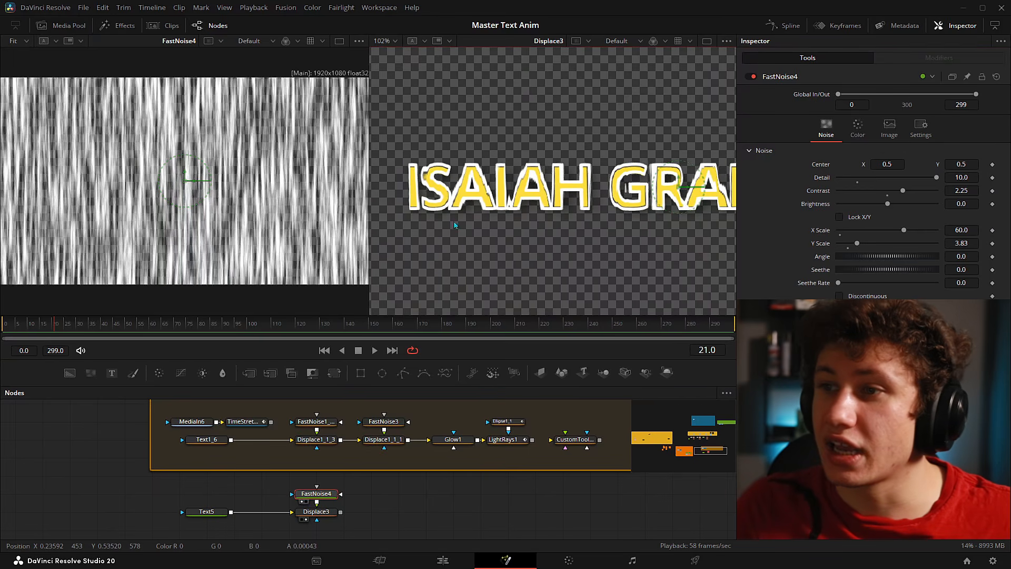
{"action": "left_click", "coordinate": [998, 77]}
{"action": "key", "text": "ctrl+z"}
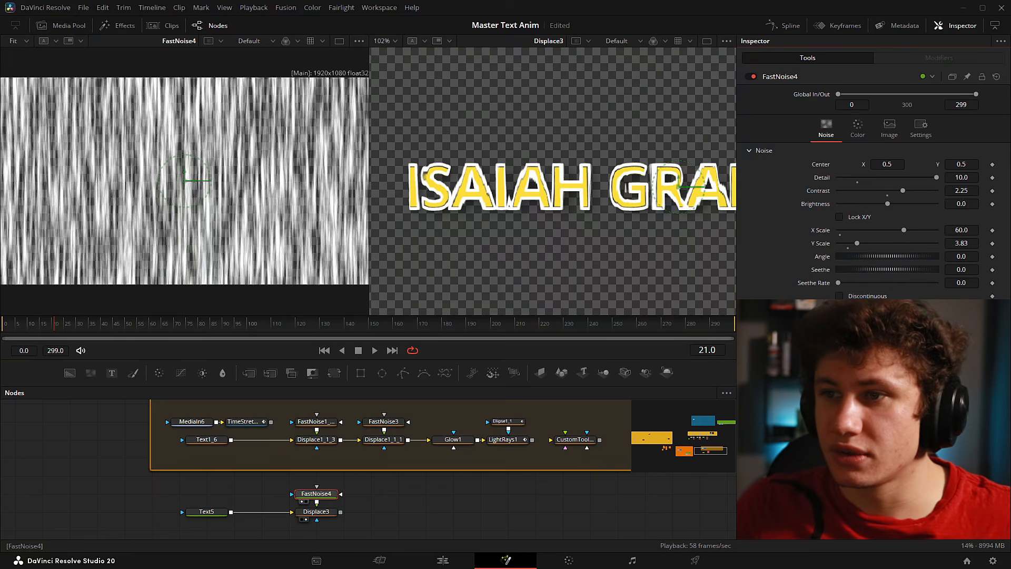
{"action": "key", "text": "ctrl+s"}
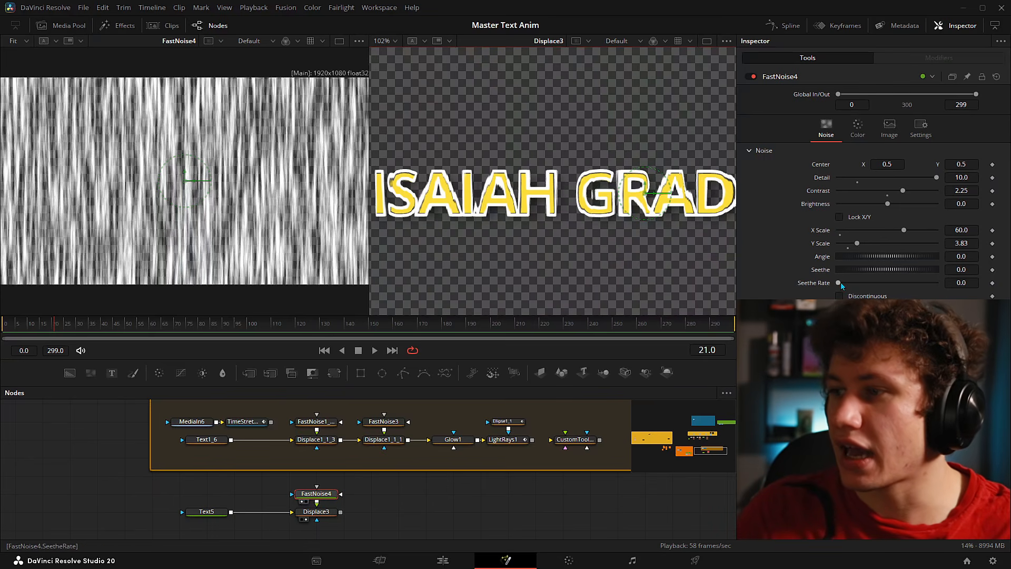
- Set FastNoise4's Seethe Rate to 1.0 and show TimeStretcher1_1_1 in the left viewer
{"action": "left_click_drag", "start_coordinate": [841, 285], "coordinate": [953, 286]}
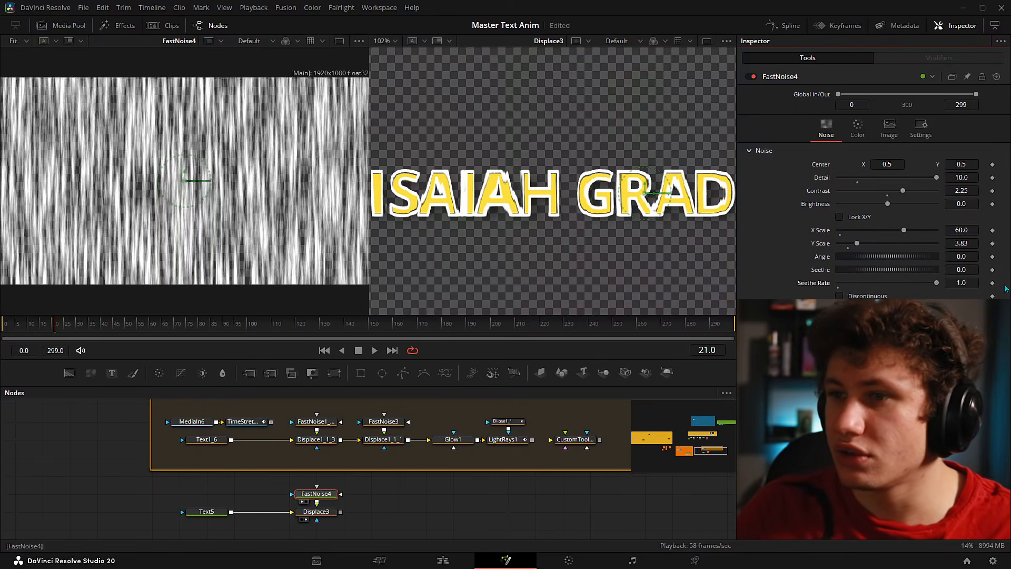
{"action": "scroll", "coordinate": [624, 246], "scroll_direction": "down", "scroll_amount": 4}
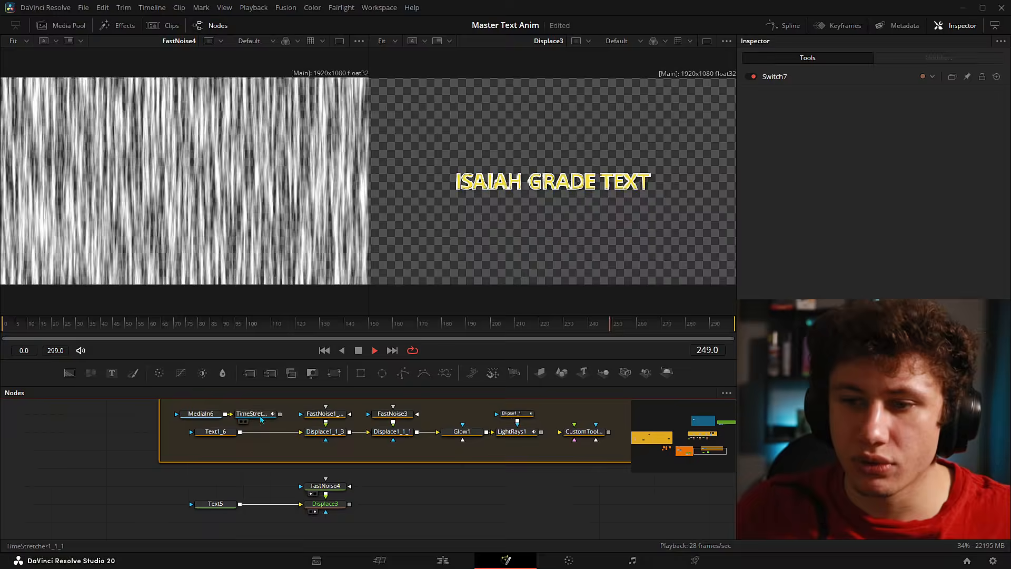
{"action": "left_click_drag", "start_coordinate": [260, 416], "coordinate": [140, 215]}
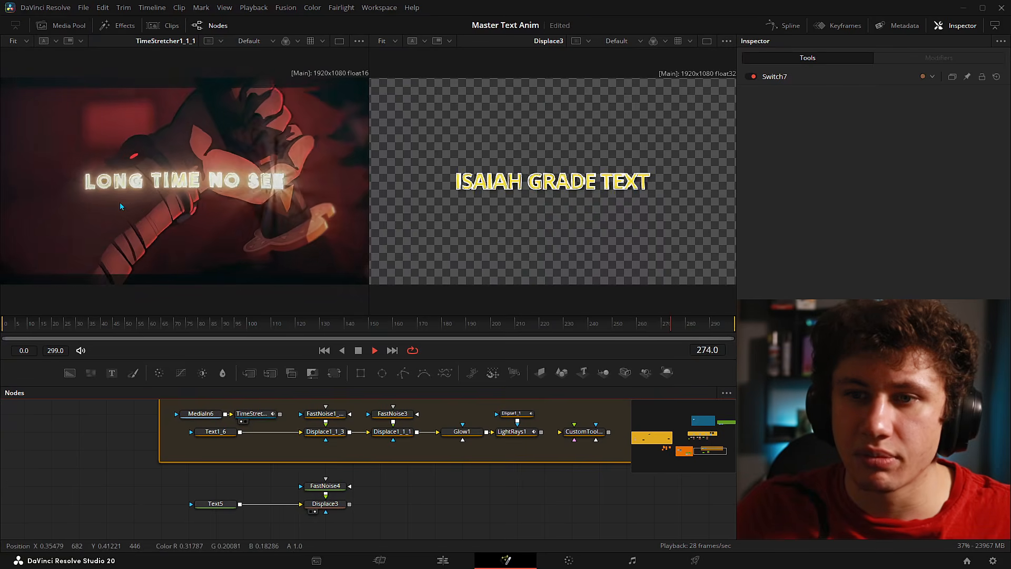
{"action": "left_click", "coordinate": [87, 325]}
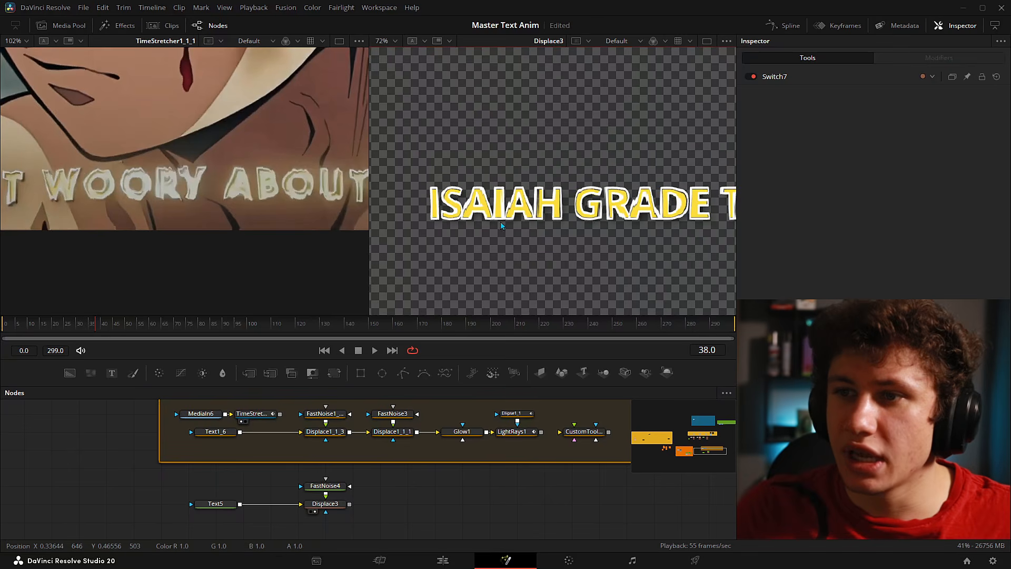
{"action": "left_click_drag", "start_coordinate": [3, 318], "coordinate": [109, 326]}
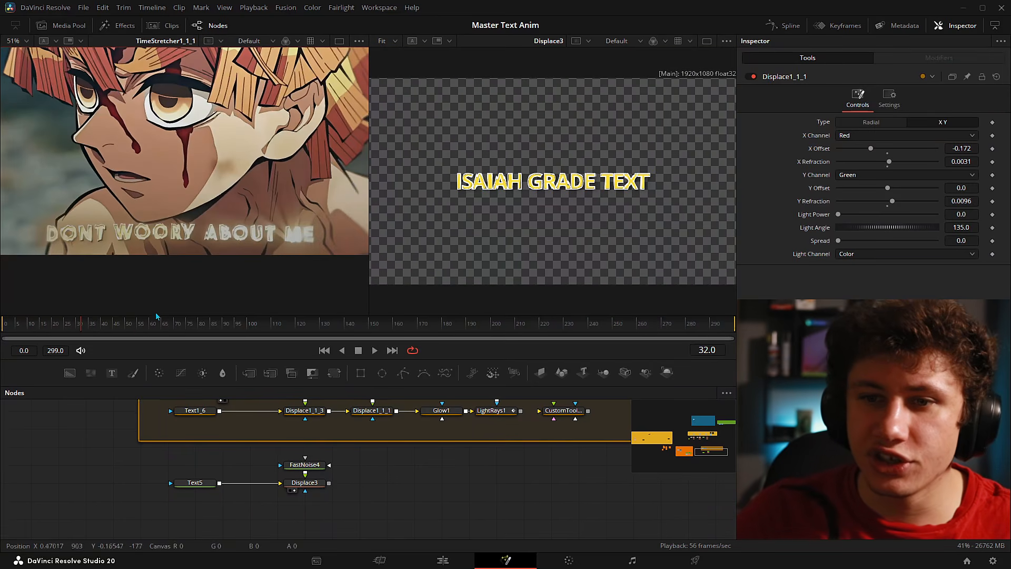
{"action": "left_click_drag", "start_coordinate": [83, 325], "coordinate": [112, 327]}
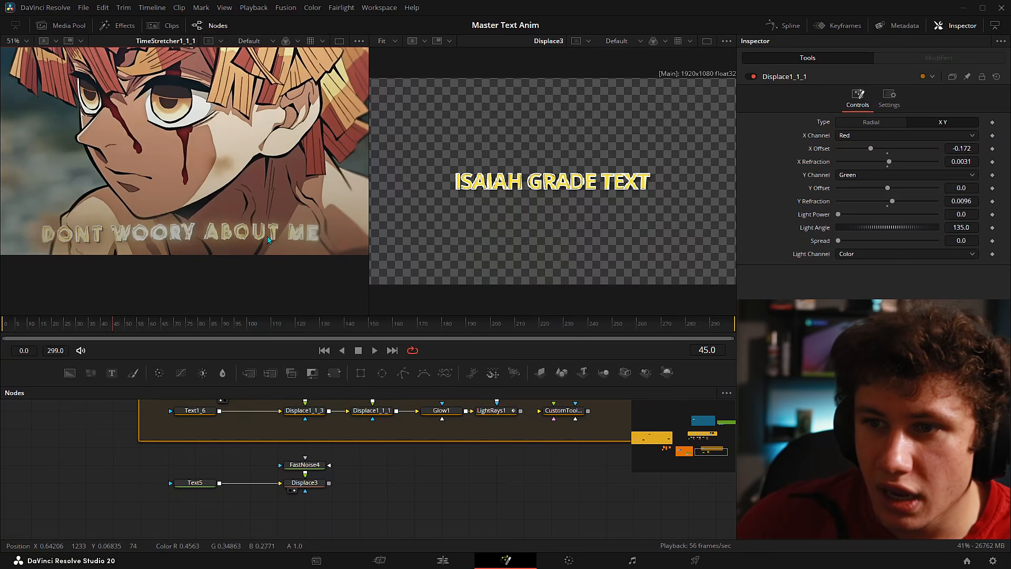
{"action": "left_click", "coordinate": [53, 329]}
{"action": "left_click_drag", "start_coordinate": [52, 329], "coordinate": [141, 347]}
{"action": "left_click_drag", "start_coordinate": [244, 462], "coordinate": [347, 512]}
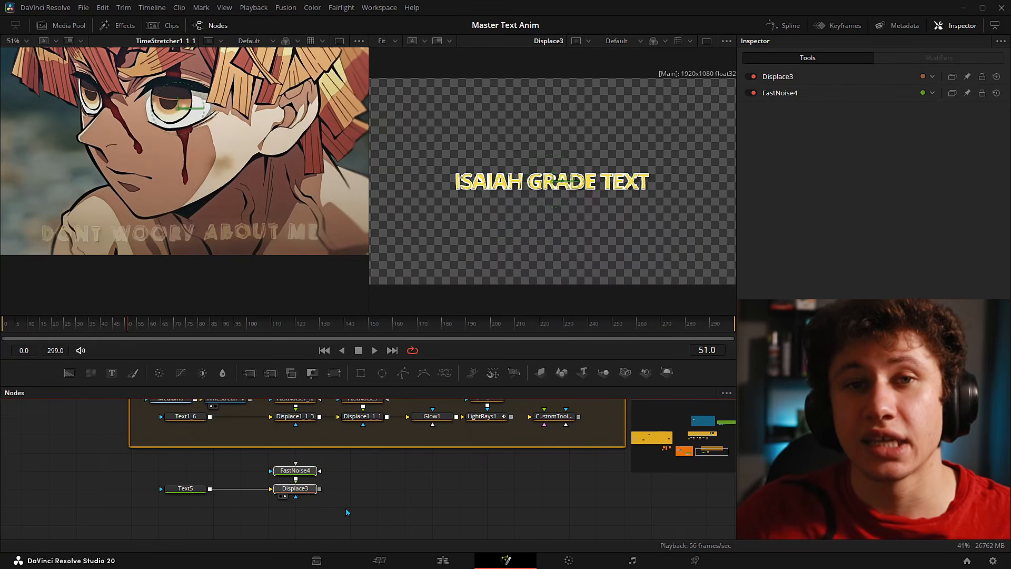
- Add a Displace node and a FastNoise node via the tool search
{"action": "key", "text": "shift+space"}
{"action": "type", "text": "DISPL"}
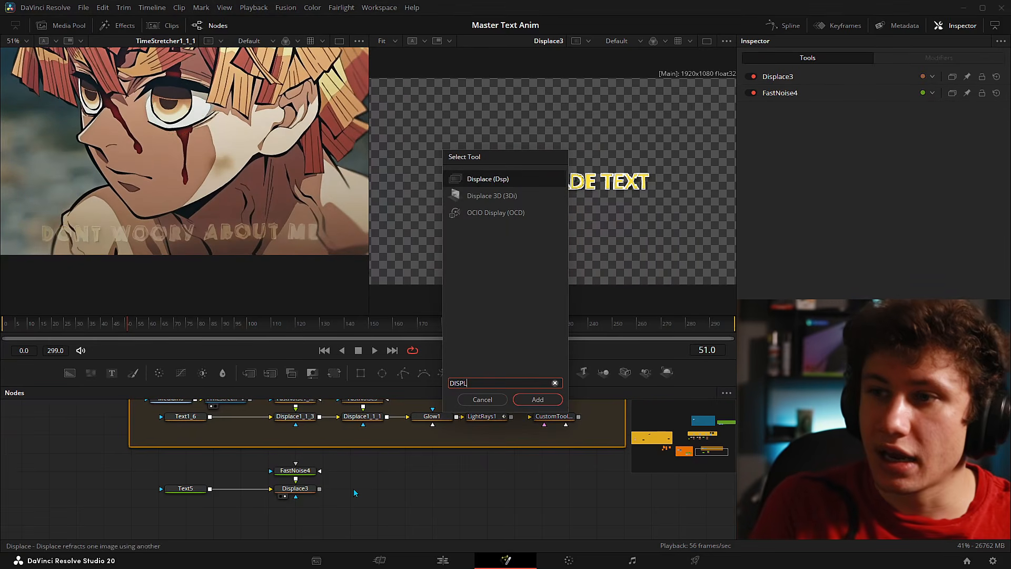
{"action": "key", "text": "Return"}
{"action": "key", "text": "shift+space"}
{"action": "type", "text": "FAST"}
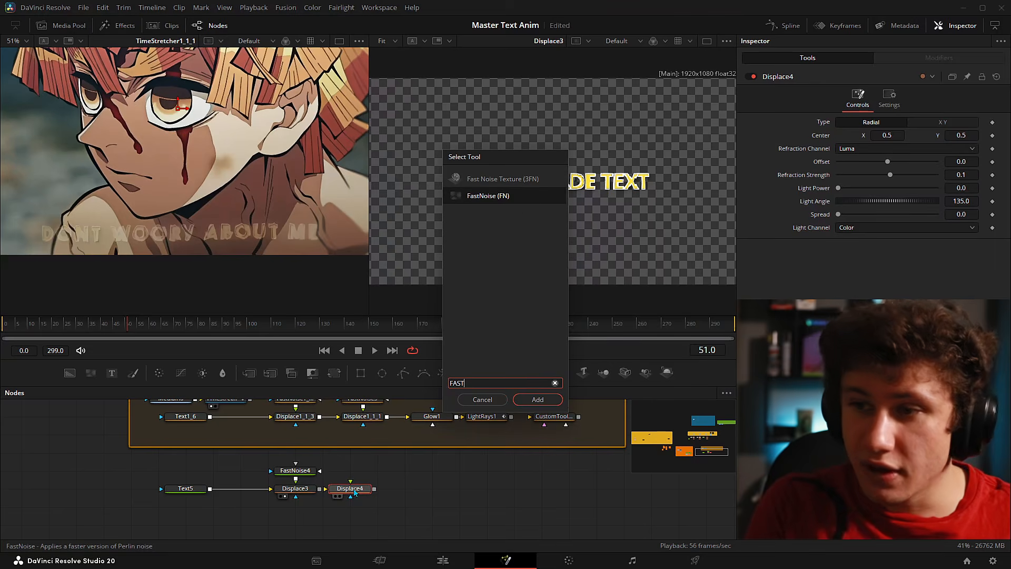
{"action": "key", "text": "Return"}
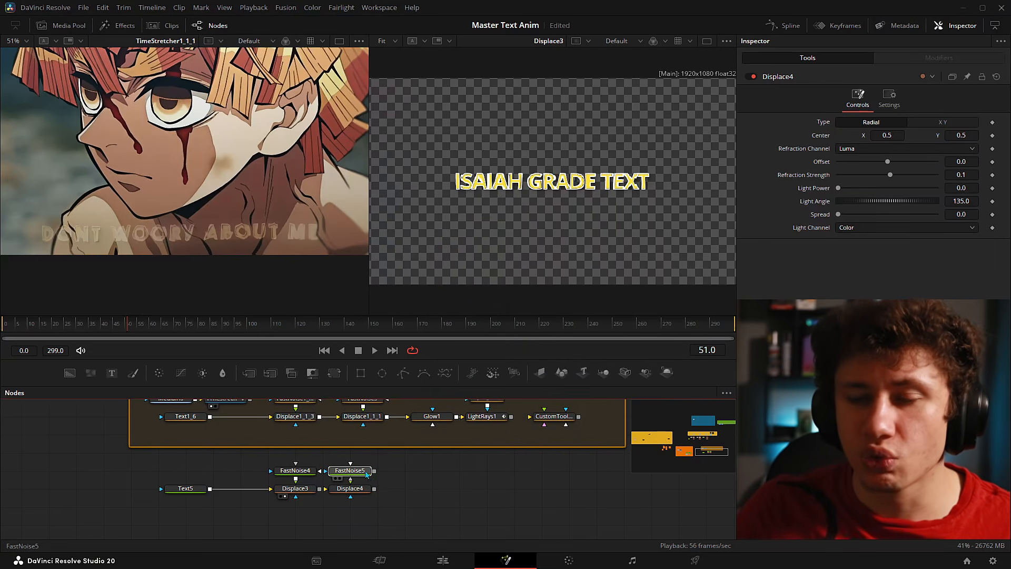
- Wire Displace3 into Displace4 and FastNoise5 into Displace4's foreground input
{"action": "mouse_move", "coordinate": [122, 328]}
{"action": "left_mouse_down"}
{"action": "mouse_move", "coordinate": [37, 318]}
{"action": "mouse_move", "coordinate": [132, 323]}
{"action": "mouse_move", "coordinate": [89, 322]}
{"action": "mouse_move", "coordinate": [118, 321]}
{"action": "left_mouse_up"}
{"action": "scroll", "coordinate": [489, 182], "scroll_direction": "up", "scroll_amount": 4}
{"action": "scroll", "coordinate": [330, 492], "scroll_direction": "up", "scroll_amount": 3}
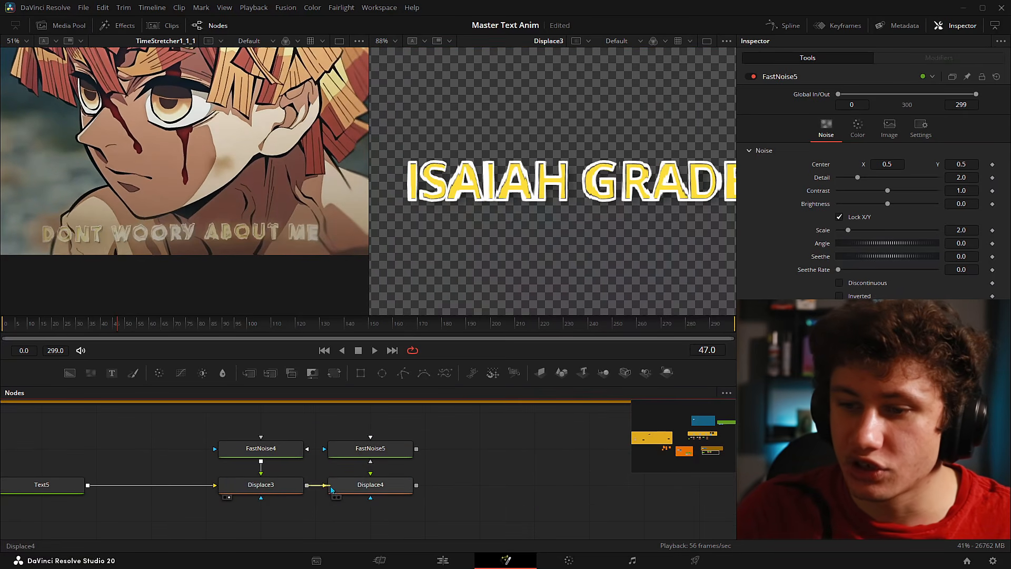
{"action": "left_click_drag", "start_coordinate": [343, 492], "coordinate": [345, 488]}
{"action": "left_click_drag", "start_coordinate": [418, 451], "coordinate": [373, 478]}
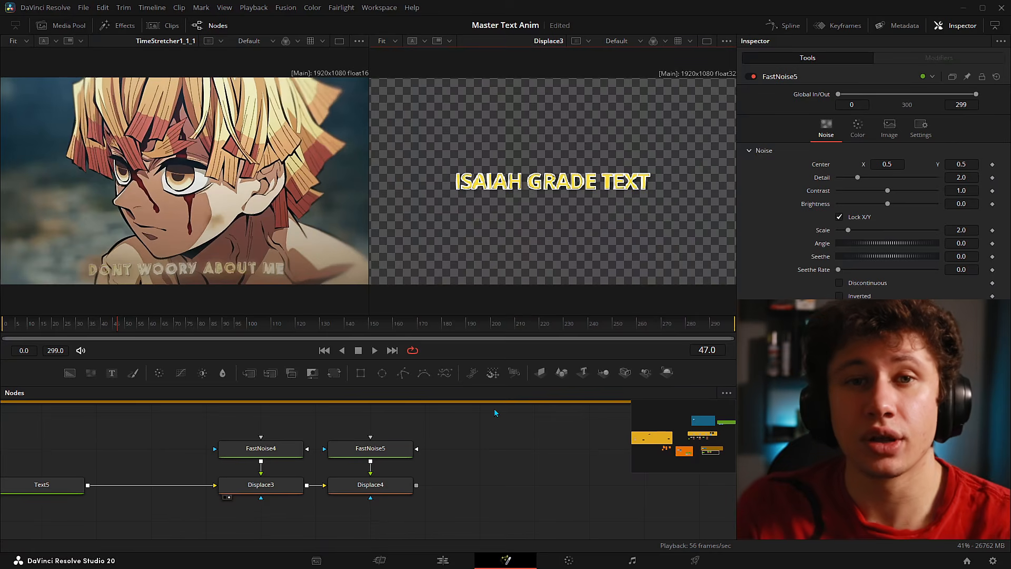
- Set Displace4 to X Y with X Offset -0.175 and slight X and Y refraction
{"action": "left_click_drag", "start_coordinate": [370, 448], "coordinate": [125, 152]}
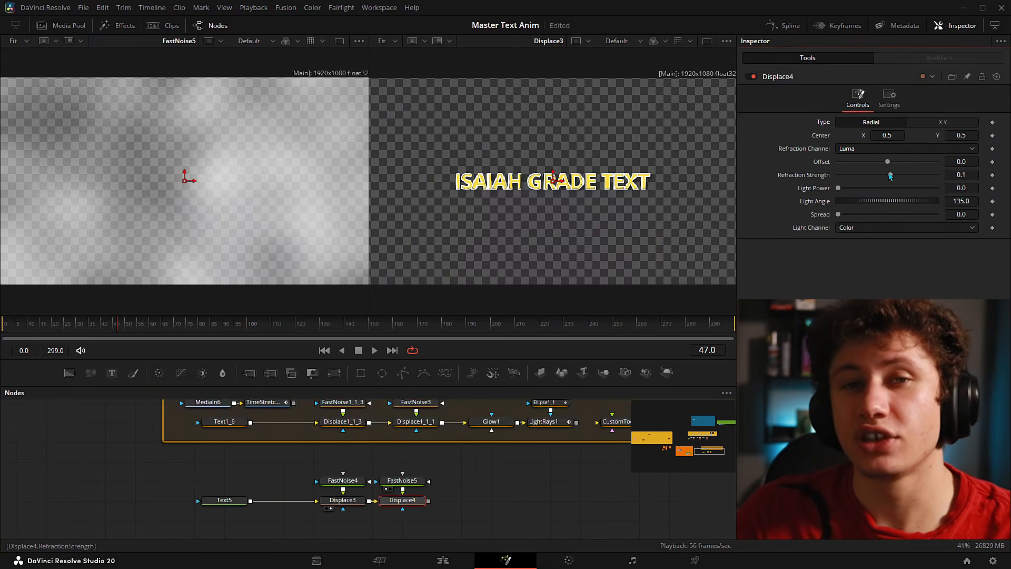
{"action": "left_click", "coordinate": [933, 125]}
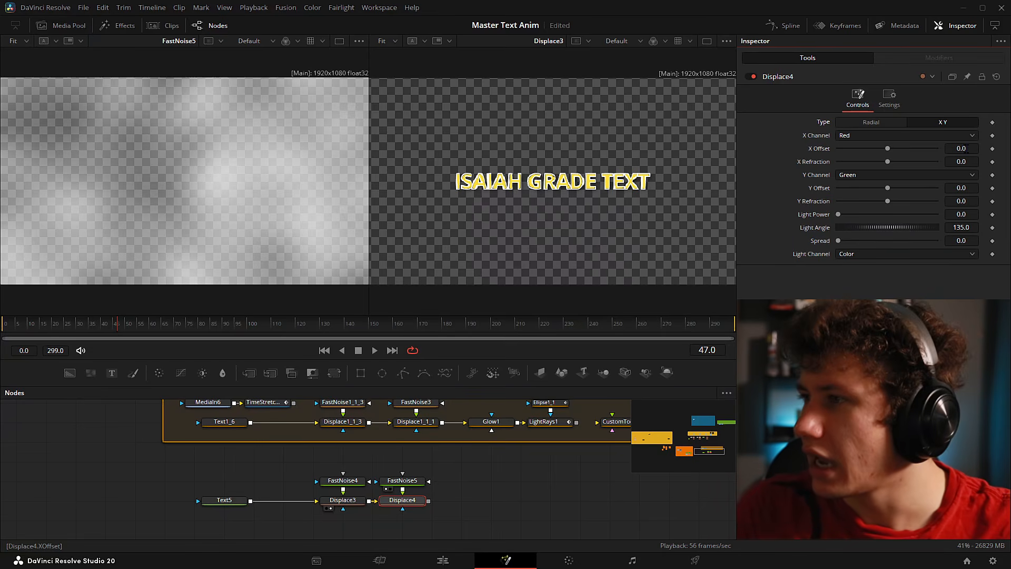
{"action": "left_click_drag", "start_coordinate": [971, 148], "coordinate": [964, 148]}
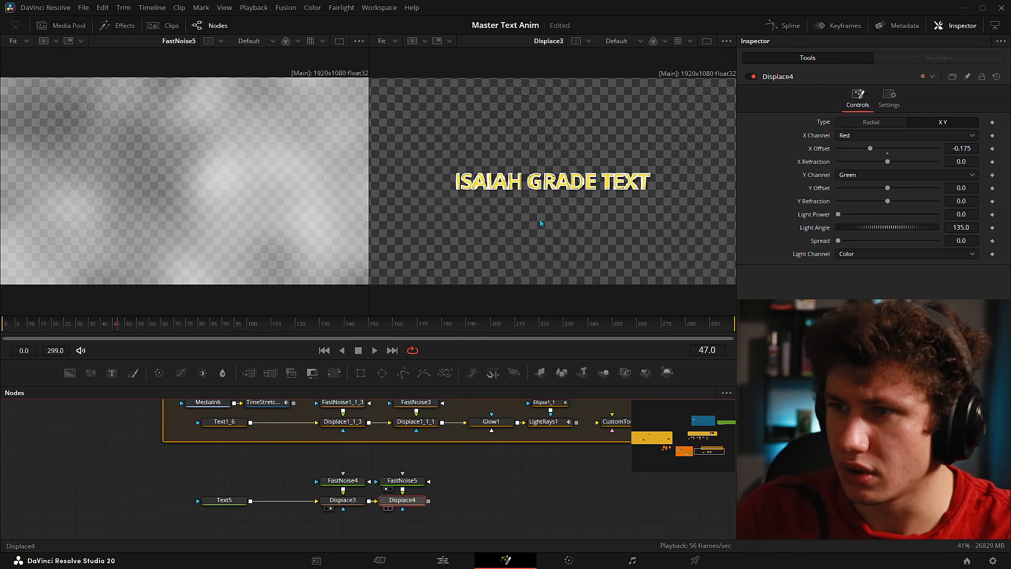
{"action": "key", "text": "2"}
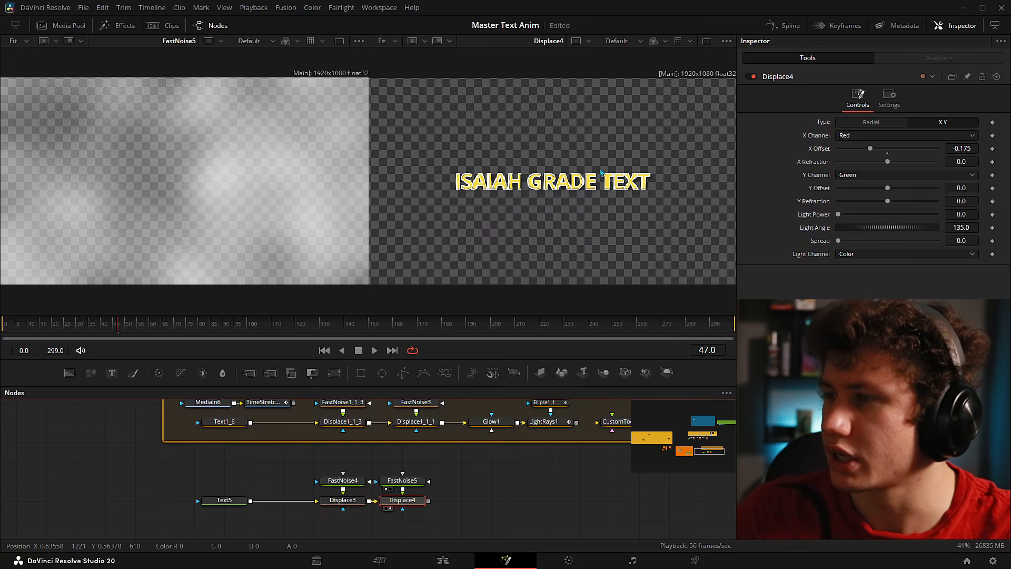
{"action": "left_click_drag", "start_coordinate": [888, 161], "coordinate": [890, 162]}
{"action": "left_click_drag", "start_coordinate": [887, 202], "coordinate": [893, 201]}
- Raise FastNoise5's Scale to about 3.16
{"action": "scroll", "coordinate": [511, 203], "scroll_direction": "up", "scroll_amount": 3}
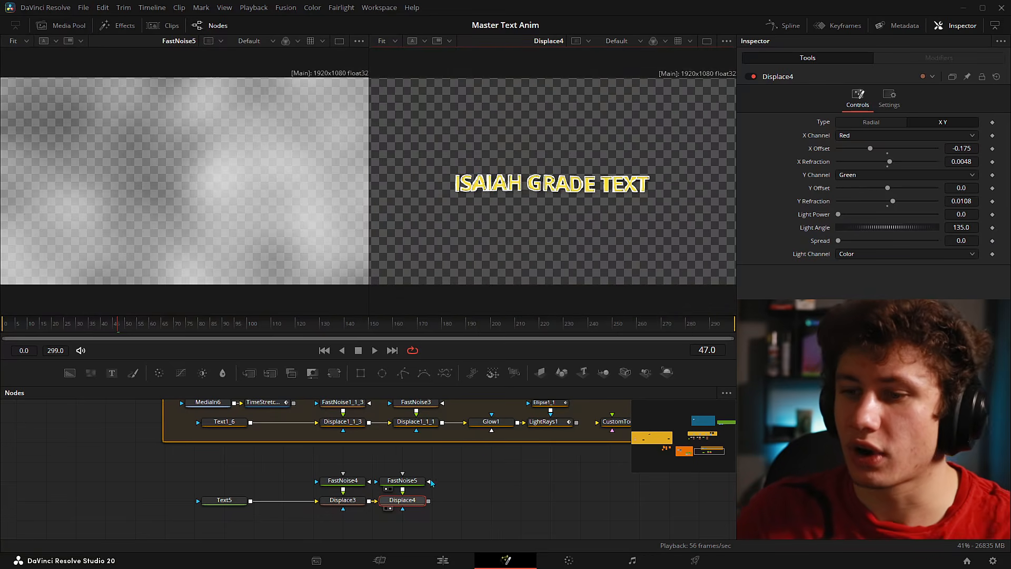
{"action": "left_click", "coordinate": [402, 480]}
{"action": "left_click_drag", "start_coordinate": [849, 230], "coordinate": [853, 230]}
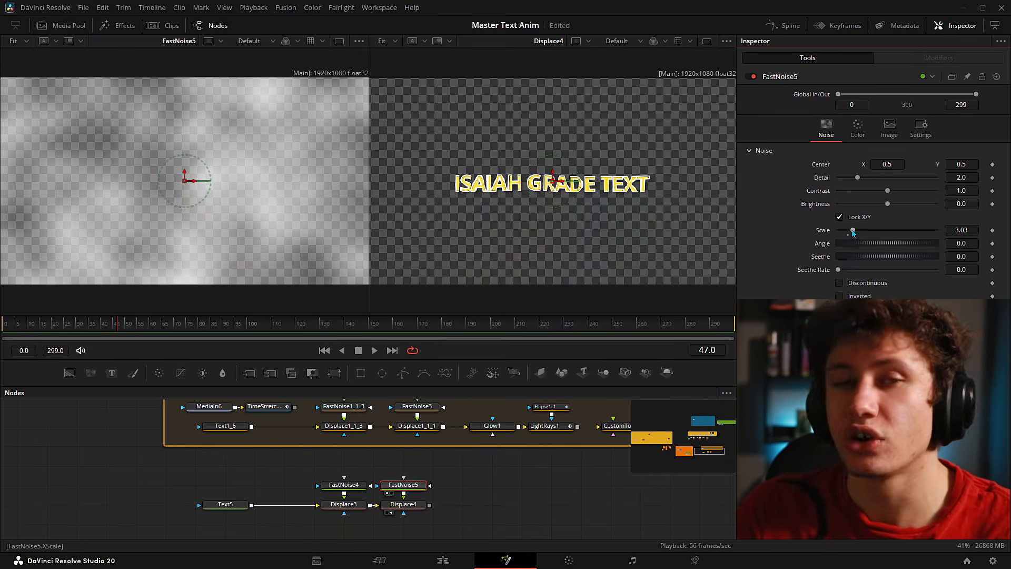
- Set FastNoise5's Scale to exactly 3.0
{"action": "mouse_move", "coordinate": [853, 230]}
{"action": "left_mouse_down"}
{"action": "mouse_move", "coordinate": [990, 231]}
{"action": "mouse_move", "coordinate": [857, 230]}
{"action": "left_mouse_up"}
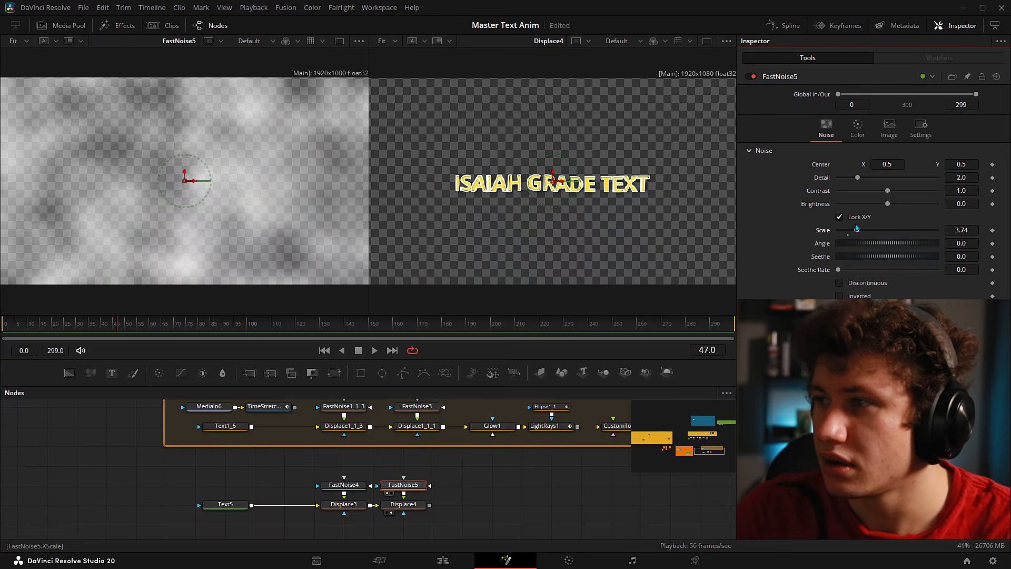
{"action": "left_click", "coordinate": [964, 231]}
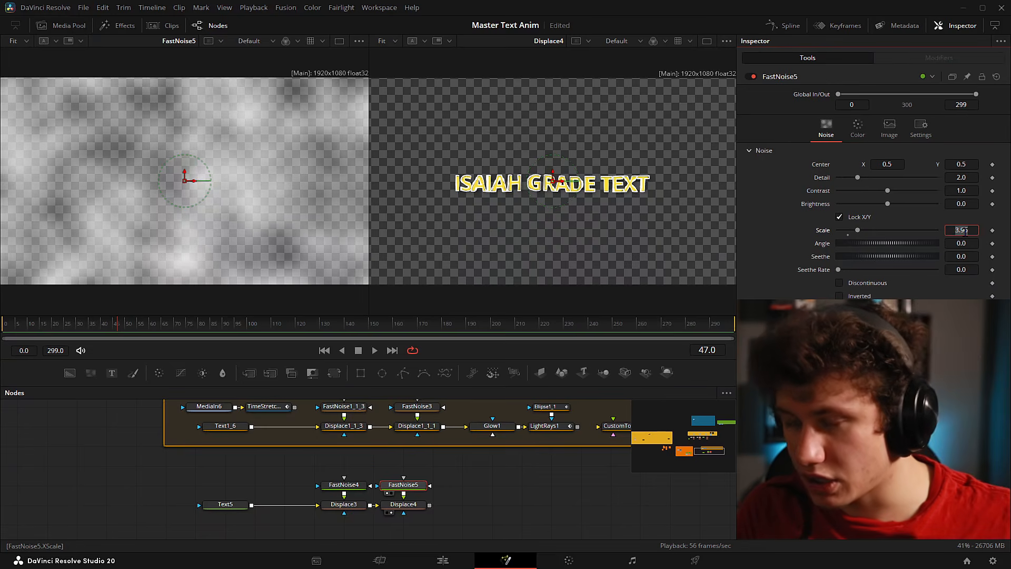
{"action": "type", "text": "3"}
{"action": "key", "text": "Return"}
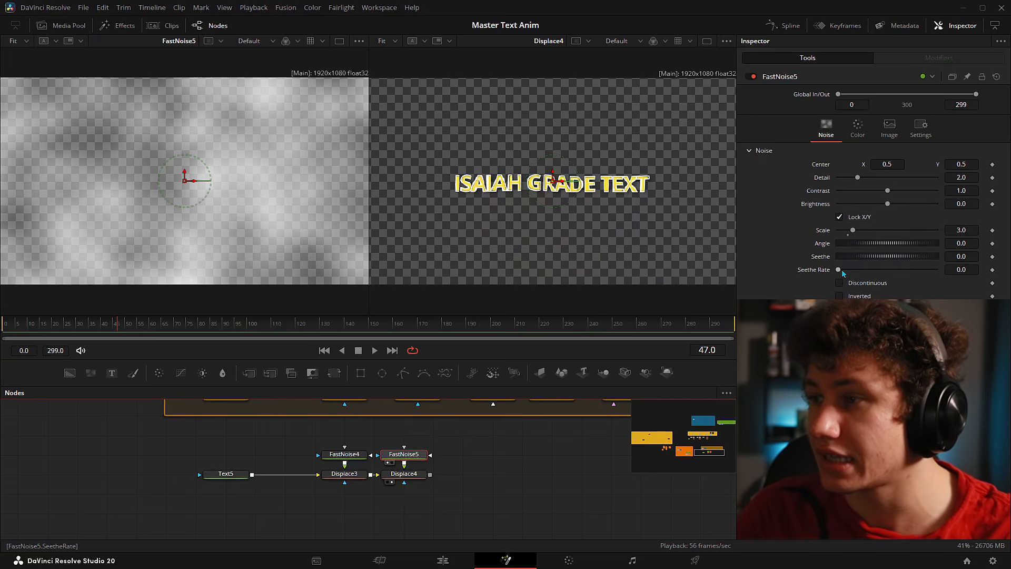
- Shift FastNoise5's Center to the right and play back to preview the noise
{"action": "left_click", "coordinate": [356, 460]}
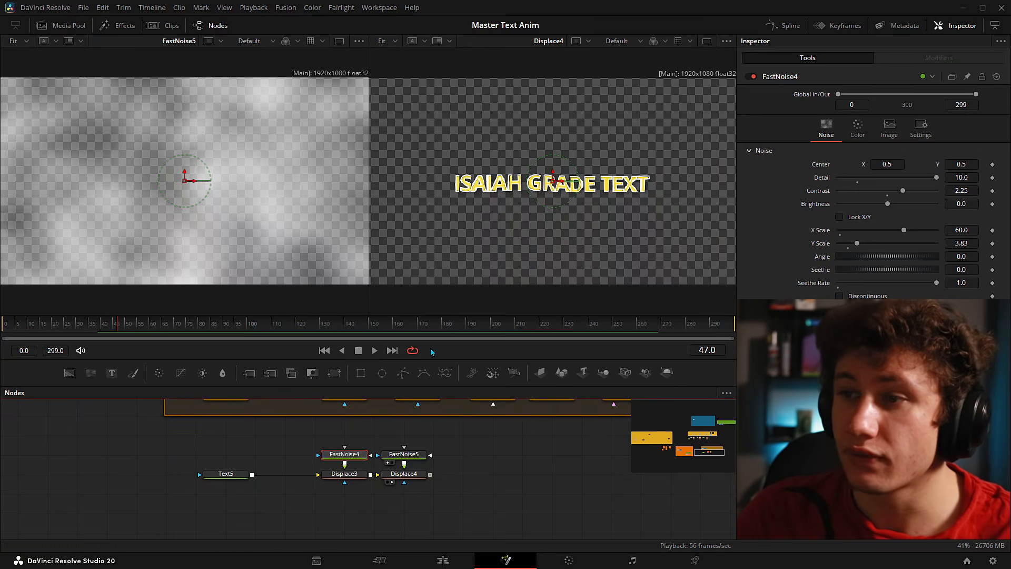
{"action": "left_click_drag", "start_coordinate": [385, 436], "coordinate": [440, 505]}
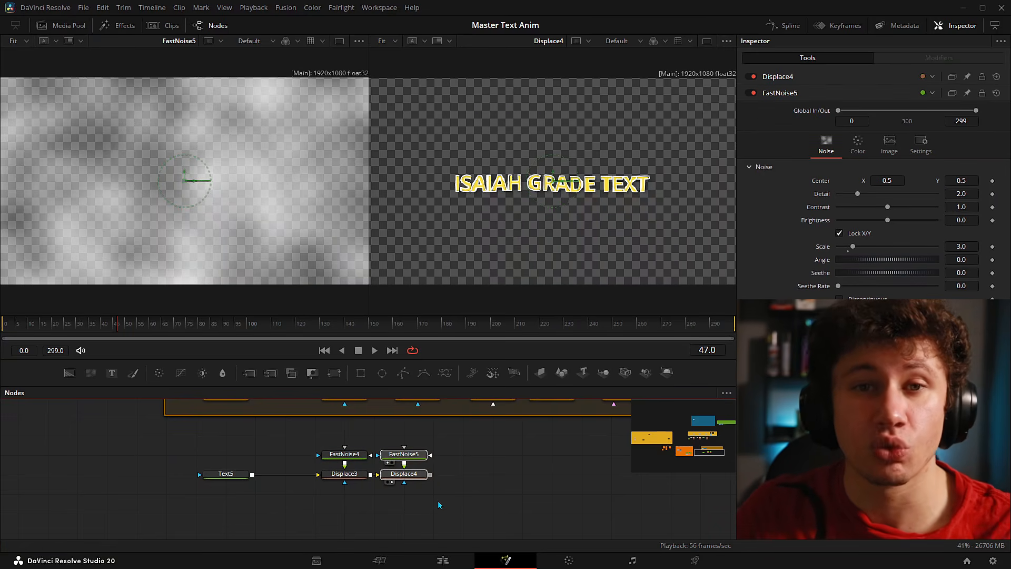
{"action": "left_click_drag", "start_coordinate": [874, 180], "coordinate": [1009, 181]}
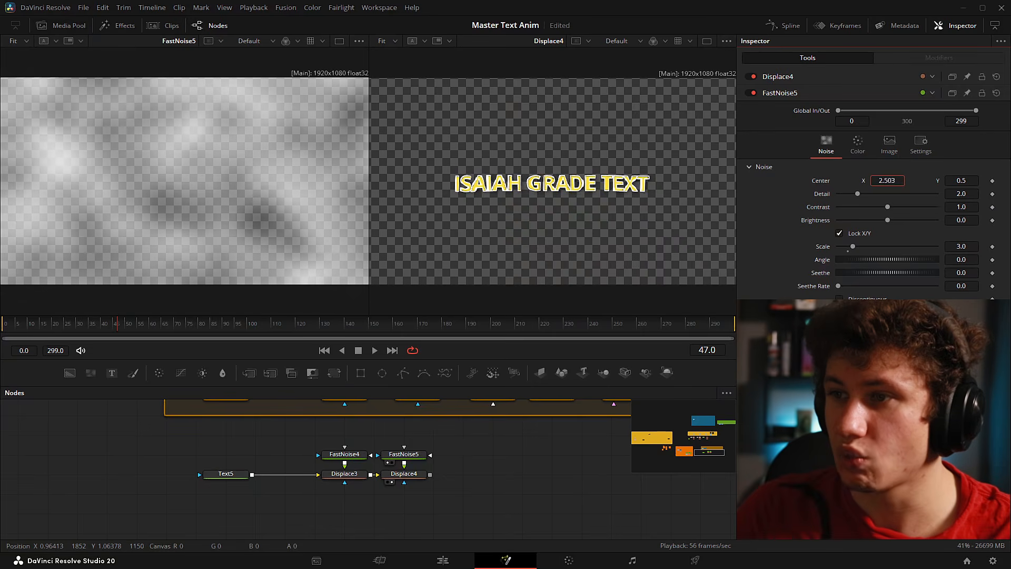
{"action": "key", "text": "space"}
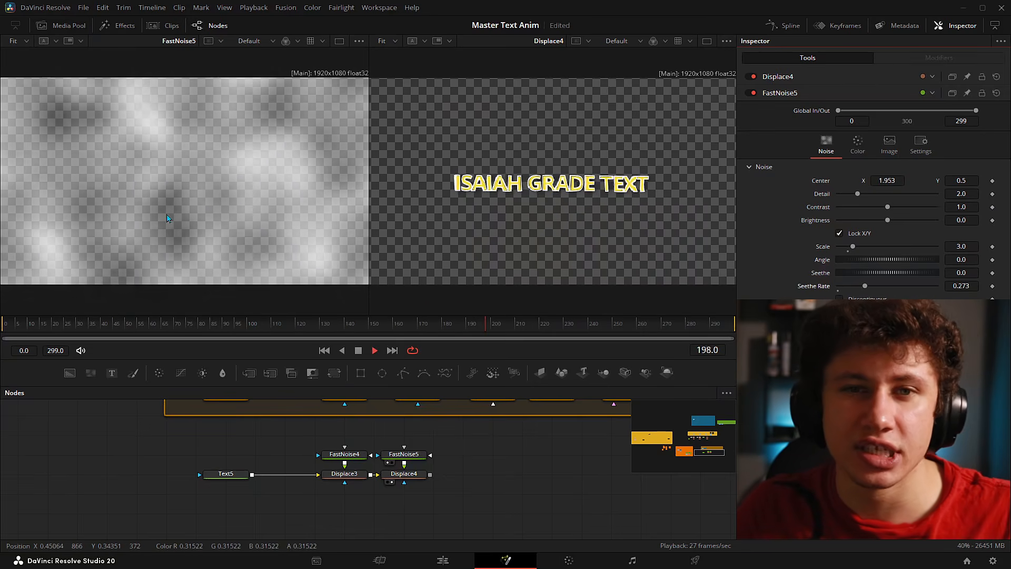
{"action": "key", "text": "space"}
{"action": "mouse_move", "coordinate": [312, 435]}
{"action": "left_mouse_down"}
{"action": "mouse_move", "coordinate": [358, 499]}
{"action": "mouse_move", "coordinate": [315, 454]}
{"action": "left_mouse_up"}
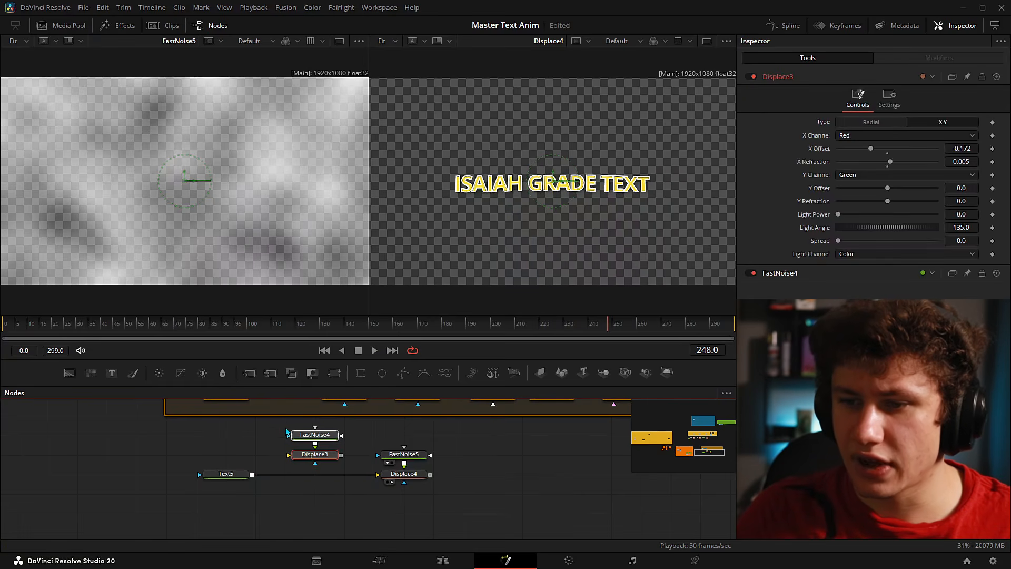
{"action": "left_click", "coordinate": [485, 481]}
- Add an expression to FastNoise5's Center and bring up the note with Point(time * 0.04, 0.5)
{"action": "left_click", "coordinate": [404, 455]}
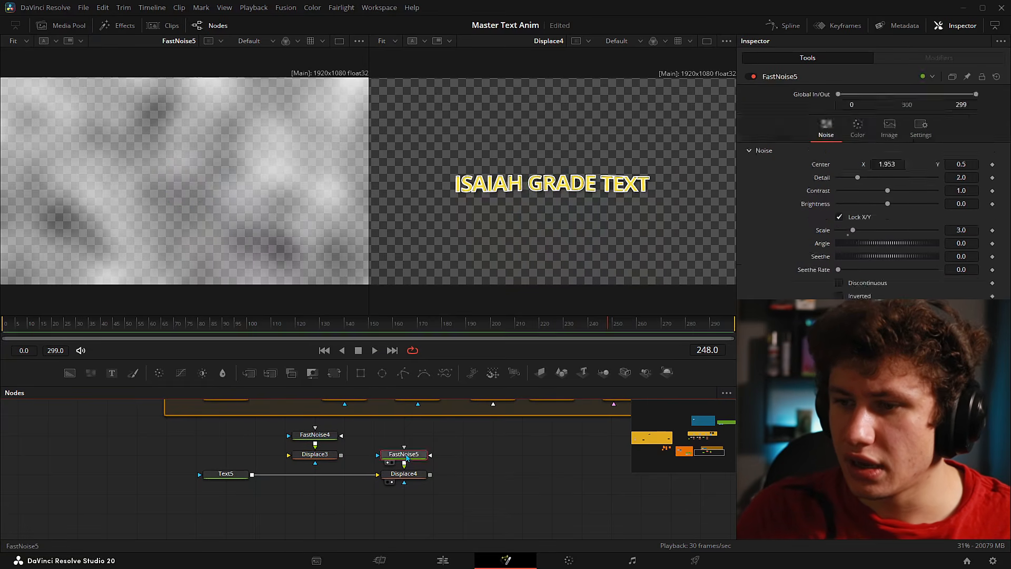
{"action": "right_click", "coordinate": [816, 165]}
{"action": "left_click", "coordinate": [848, 297]}
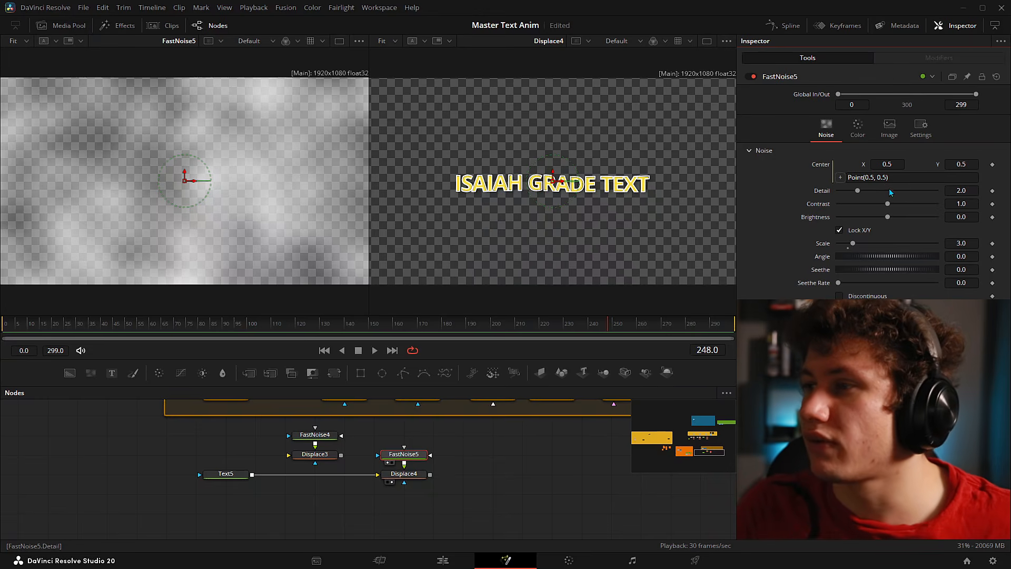
{"action": "key", "text": "alt+Tab"}
{"action": "scroll", "coordinate": [206, 211], "scroll_direction": "up", "scroll_amount": 13, "text": "ctrl"}
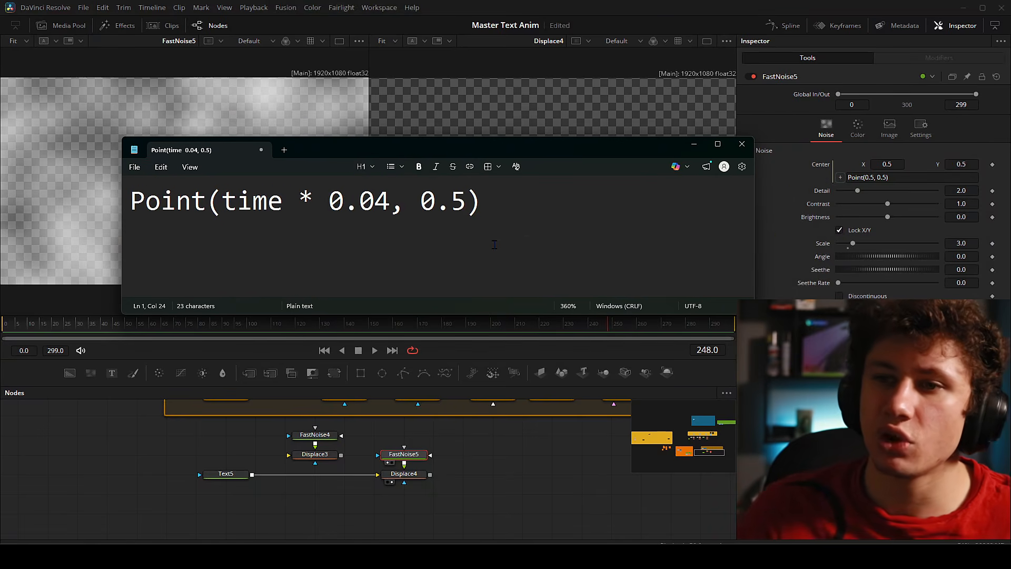
- Go over time * 0.04 and 0.5 in Notepad, then select the whole Point(time * 0.04, 0.5) line
{"action": "left_click_drag", "start_coordinate": [132, 202], "coordinate": [299, 205]}
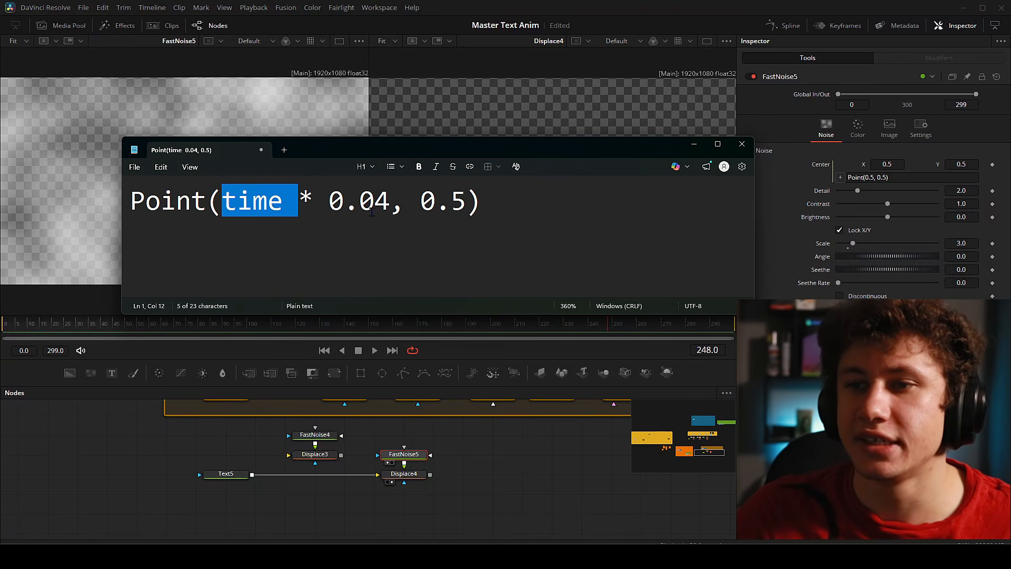
{"action": "left_click", "coordinate": [363, 233]}
{"action": "left_click_drag", "start_coordinate": [420, 203], "coordinate": [468, 204]}
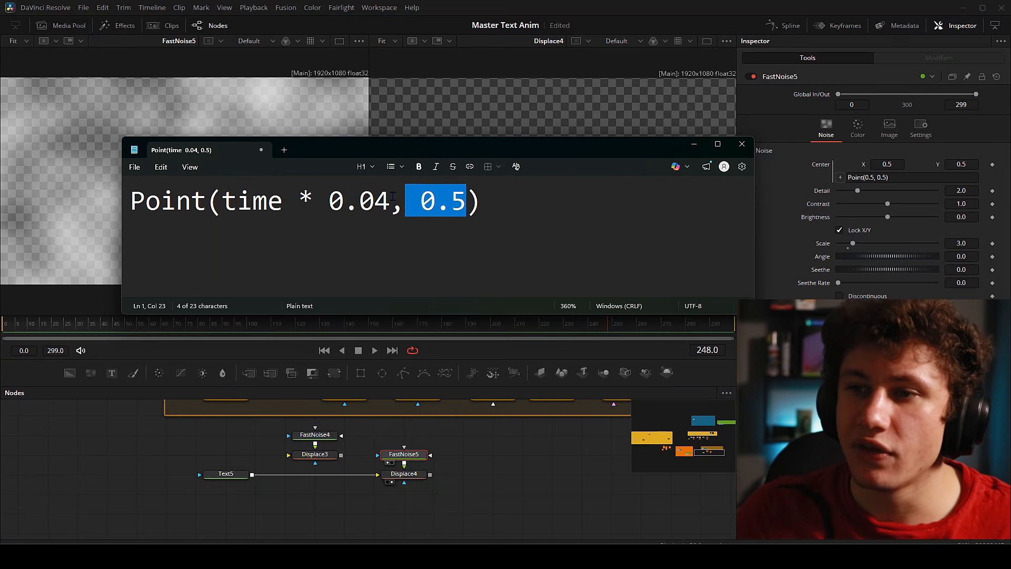
{"action": "left_click_drag", "start_coordinate": [392, 197], "coordinate": [225, 203]}
{"action": "left_click_drag", "start_coordinate": [393, 146], "coordinate": [382, 103]}
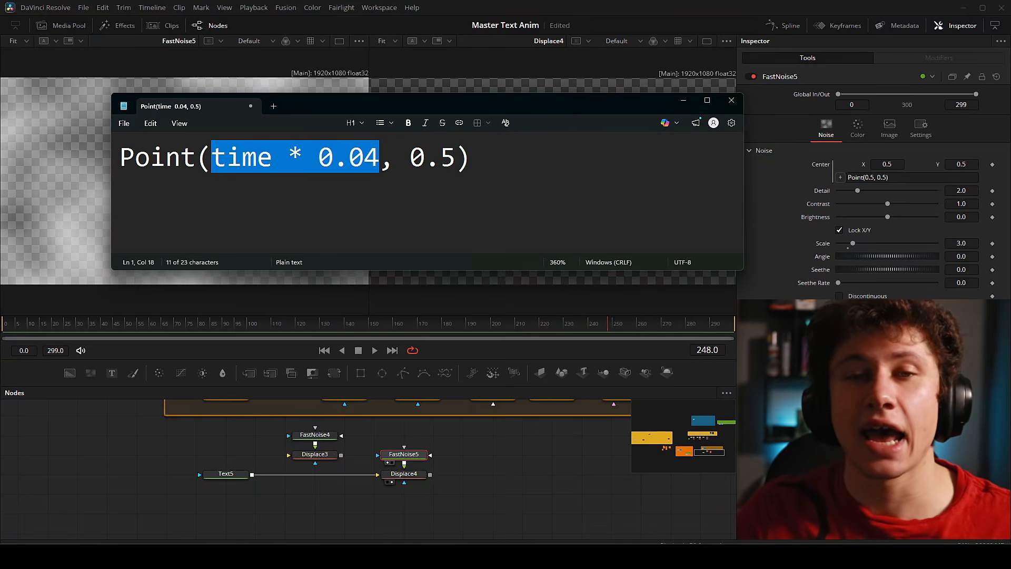
{"action": "left_click", "coordinate": [317, 149]}
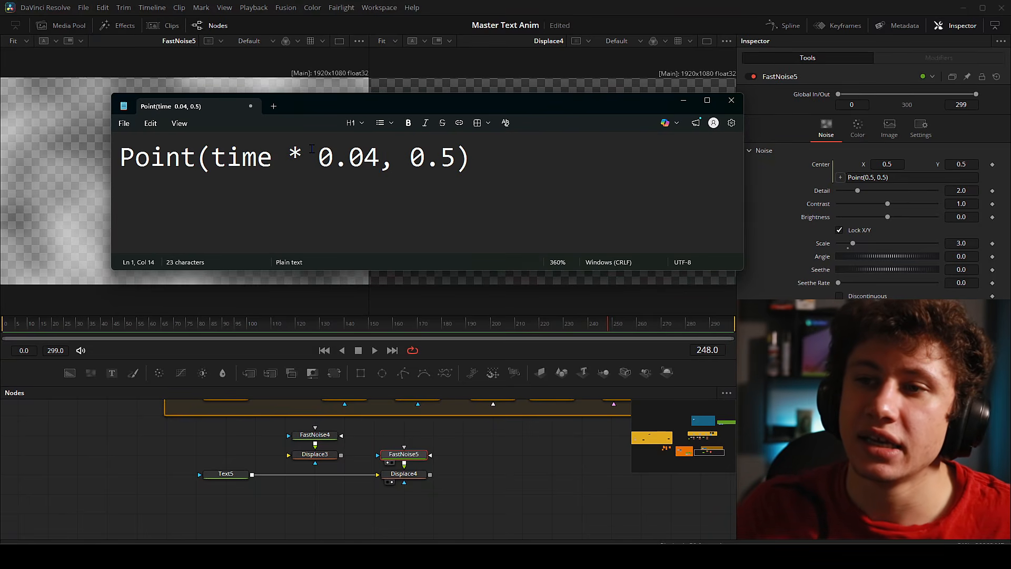
{"action": "left_click_drag", "start_coordinate": [312, 149], "coordinate": [338, 158]}
{"action": "left_click_drag", "start_coordinate": [348, 156], "coordinate": [211, 156]}
{"action": "left_click", "coordinate": [380, 156]}
{"action": "left_click_drag", "start_coordinate": [380, 156], "coordinate": [205, 150]}
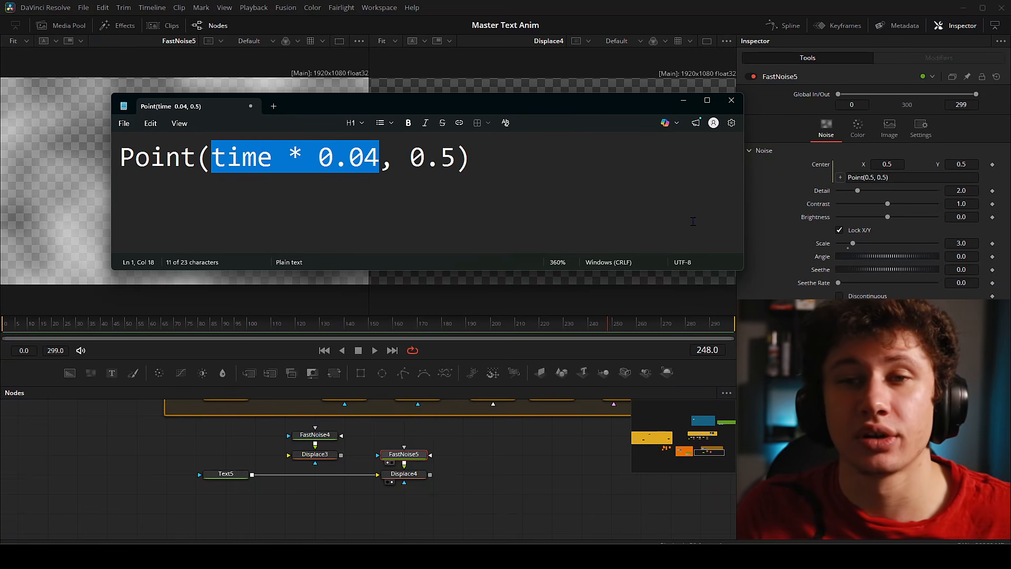
{"action": "left_click_drag", "start_coordinate": [474, 157], "coordinate": [119, 156]}
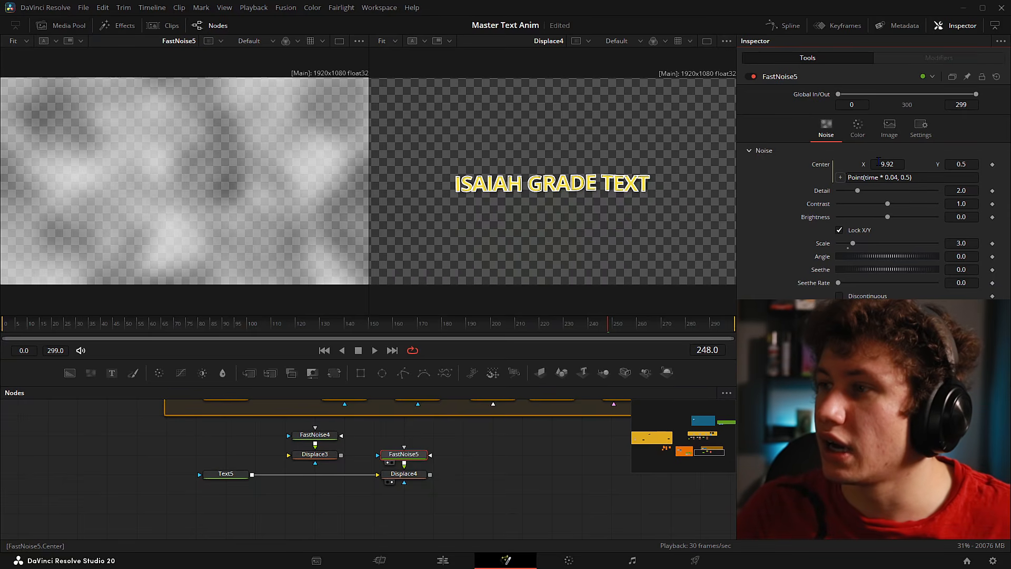
- Play the drifting noise from the first frame to preview the current speed
{"action": "left_click_drag", "start_coordinate": [608, 323], "coordinate": [5, 318]}
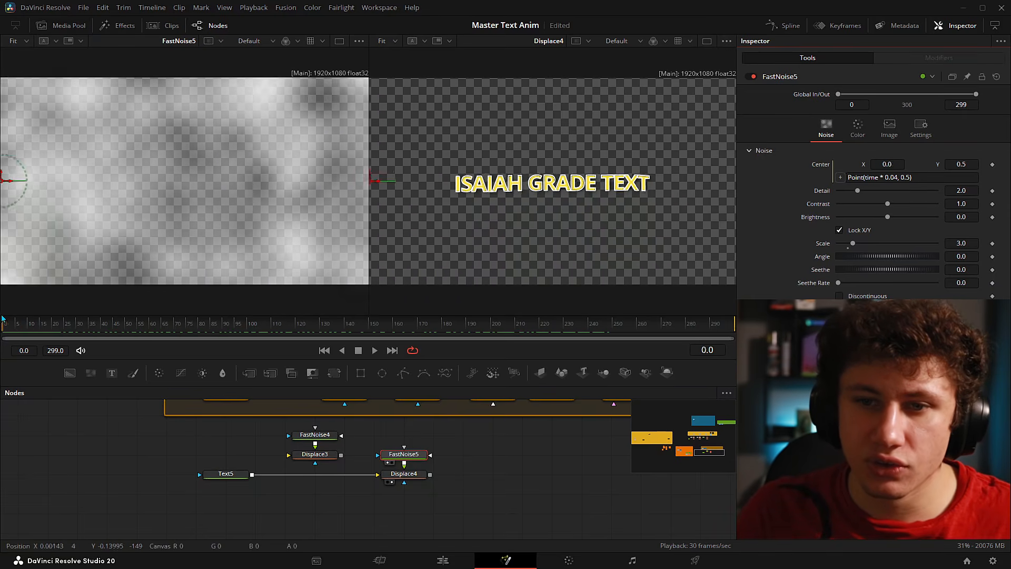
{"action": "key", "text": "space"}
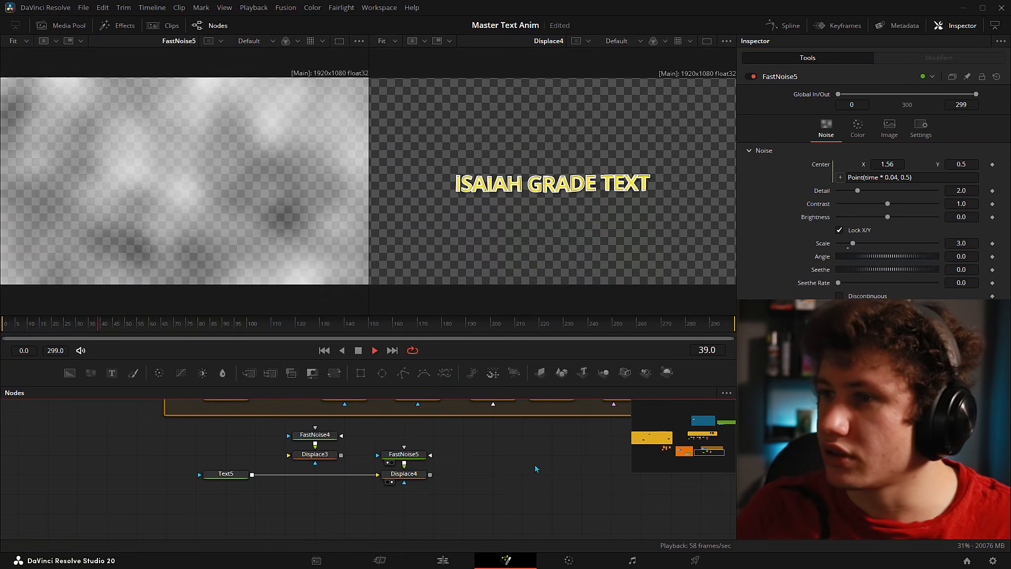
{"action": "key", "text": "space"}
{"action": "left_click", "coordinate": [3, 323]}
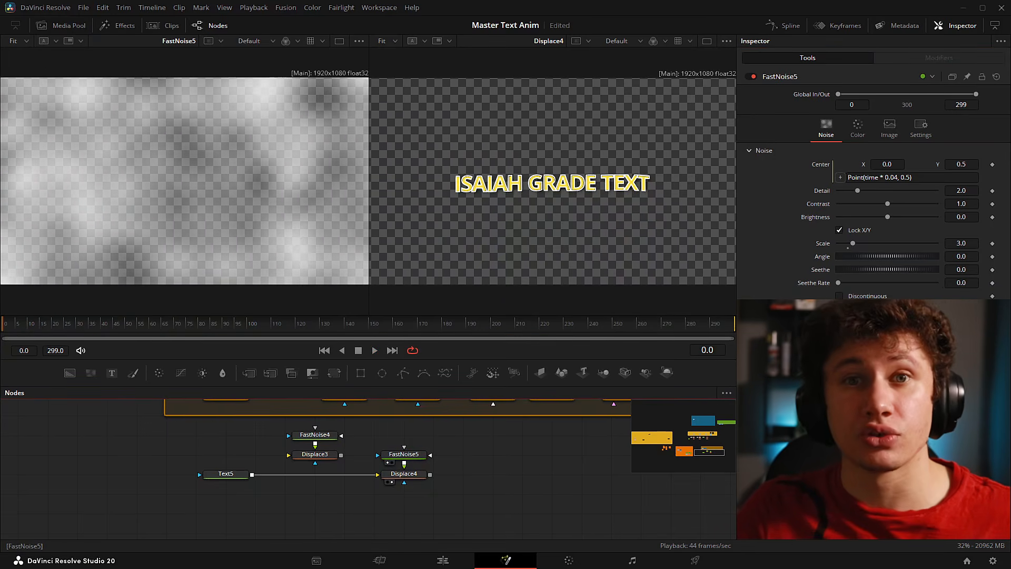
{"action": "key", "text": "space"}
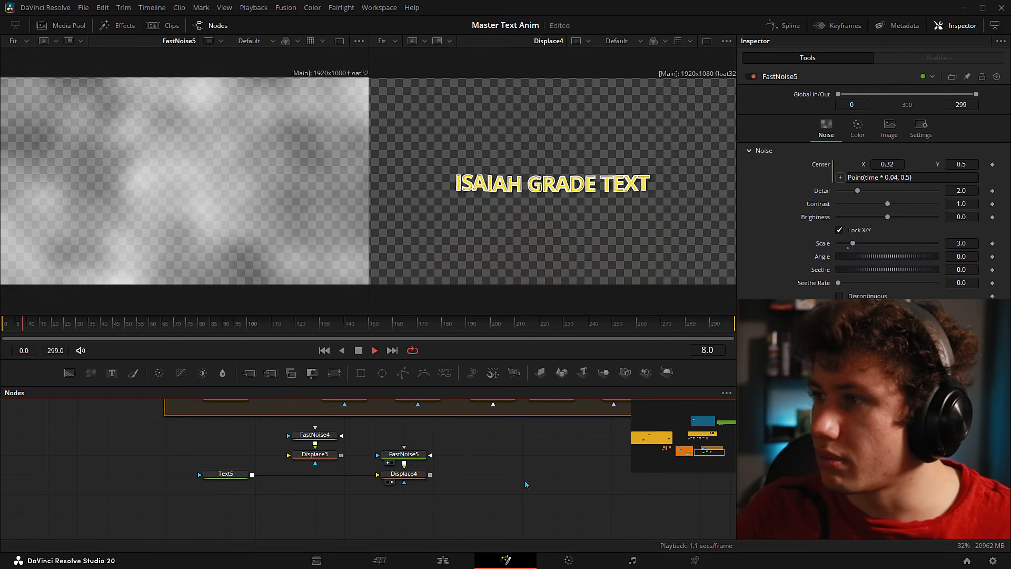
- Change the Center expression to Point(time * 0.01, 0.5) and play the slower drift
{"action": "left_click", "coordinate": [899, 177]}
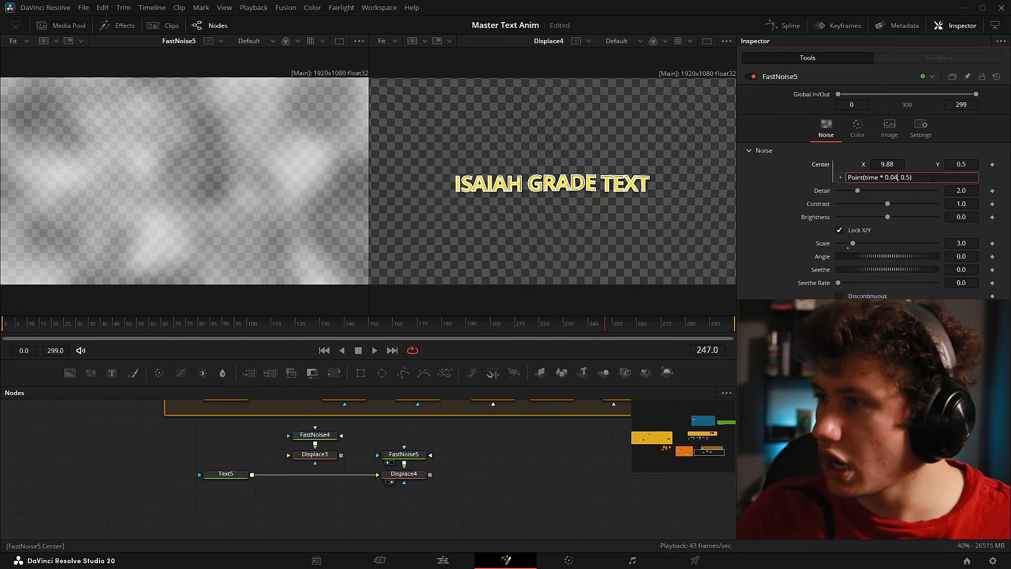
{"action": "key", "text": "BackSpace"}
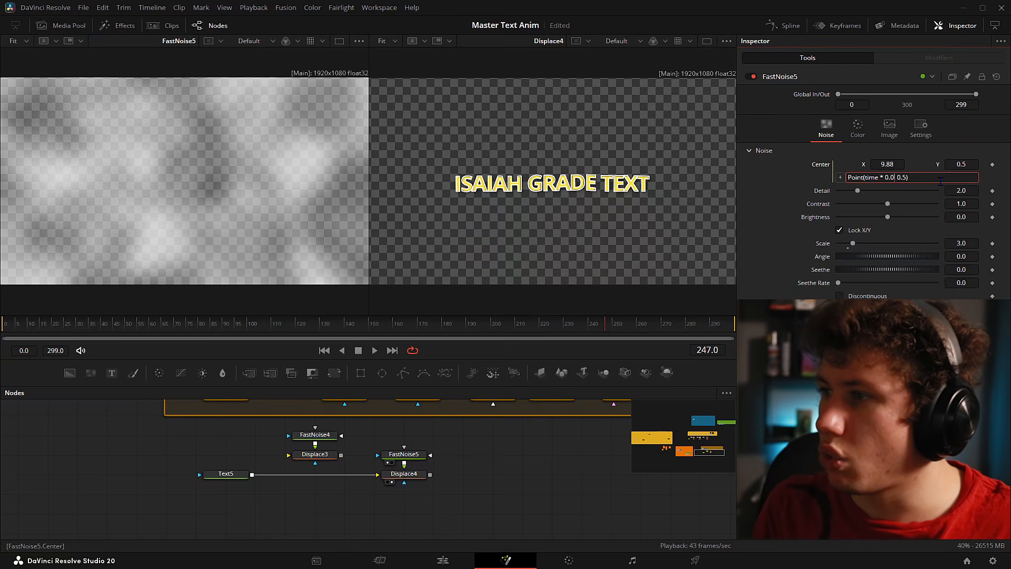
{"action": "key", "text": "Return"}
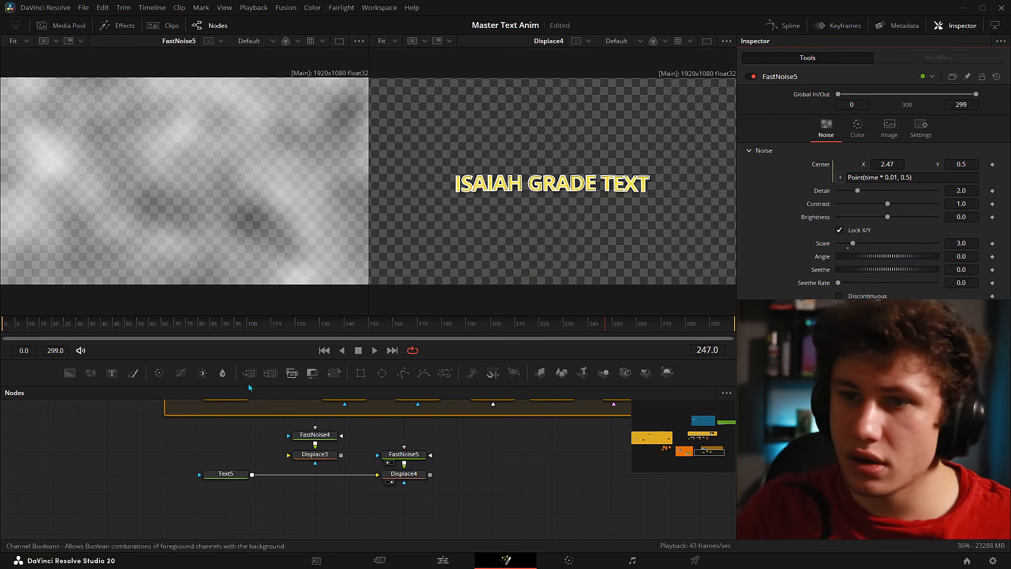
{"action": "key", "text": "space"}
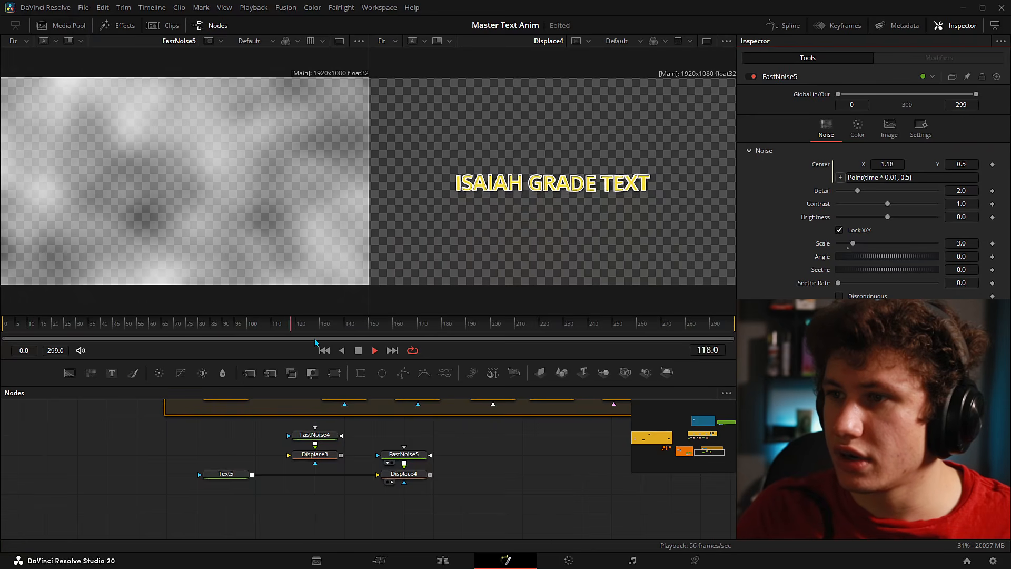
{"action": "key", "text": "space"}
{"action": "left_click_drag", "start_coordinate": [285, 411], "coordinate": [148, 172]}
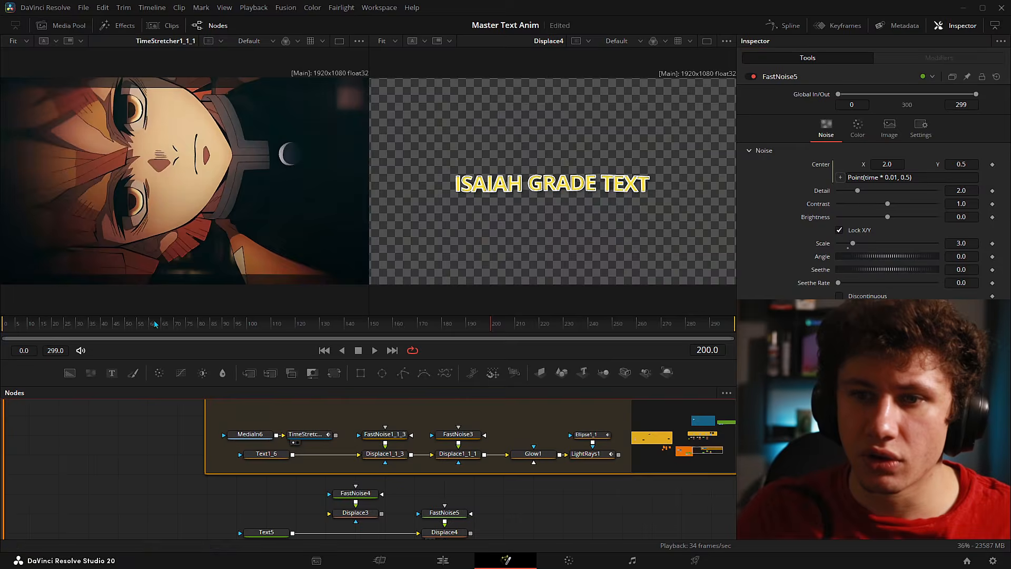
{"action": "left_click", "coordinate": [77, 323]}
{"action": "key", "text": "space"}
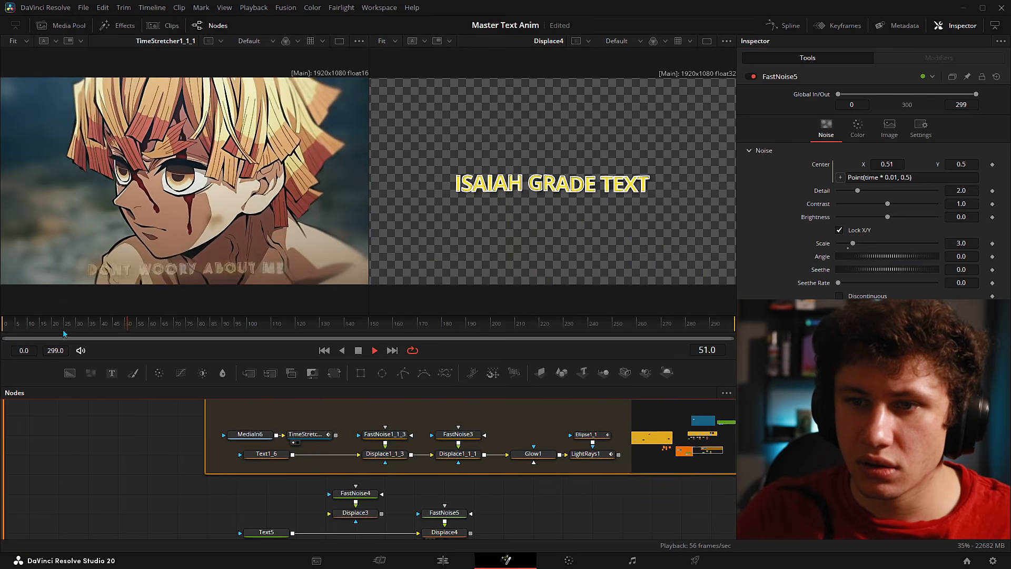
{"action": "key", "text": "space"}
{"action": "left_click_drag", "start_coordinate": [103, 321], "coordinate": [6, 323]}
{"action": "key", "text": "space"}
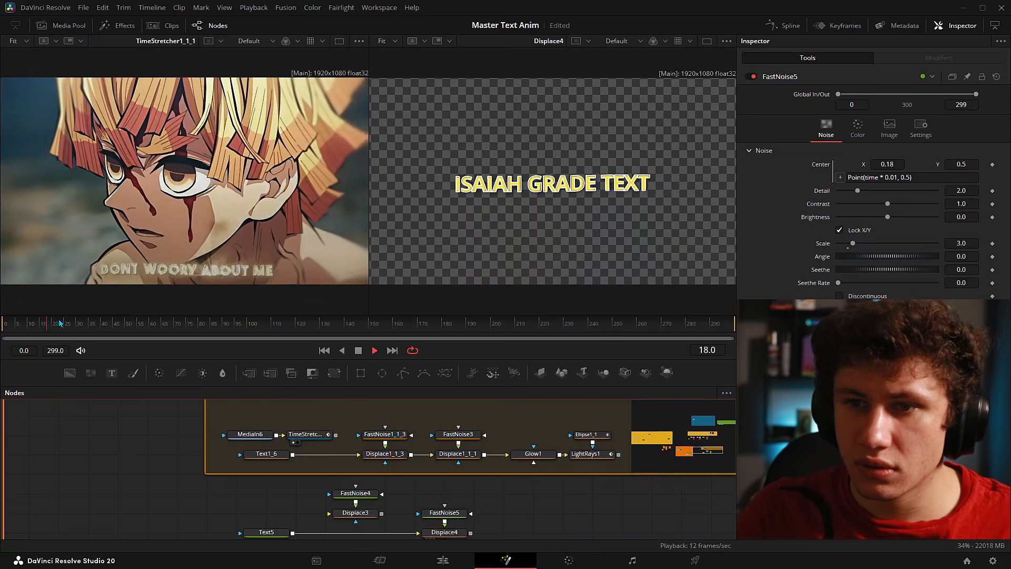
{"action": "left_click", "coordinate": [61, 323]}
{"action": "left_click", "coordinate": [67, 326]}
{"action": "left_click", "coordinate": [16, 329]}
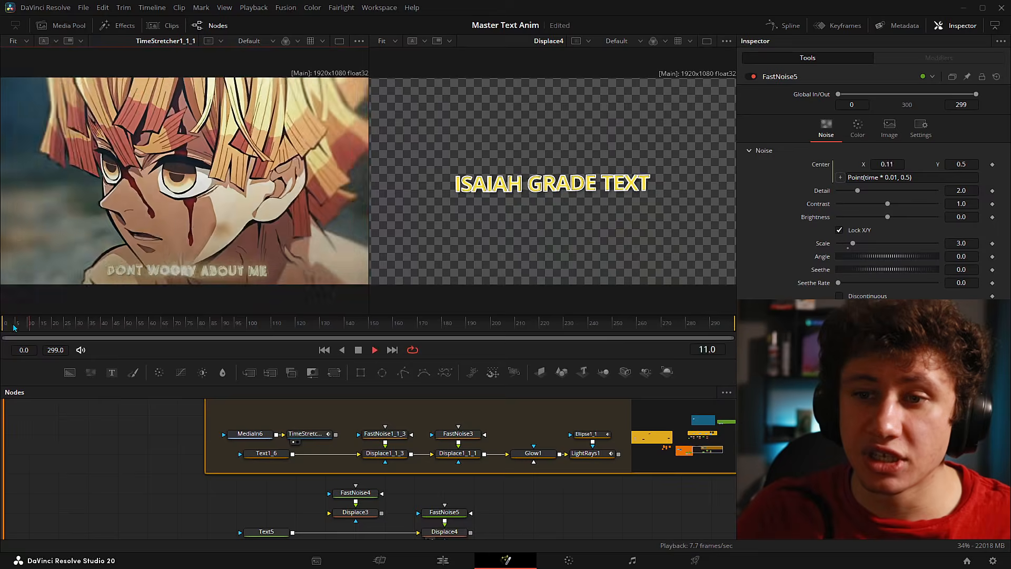
{"action": "left_click", "coordinate": [18, 329]}
{"action": "key", "text": "space"}
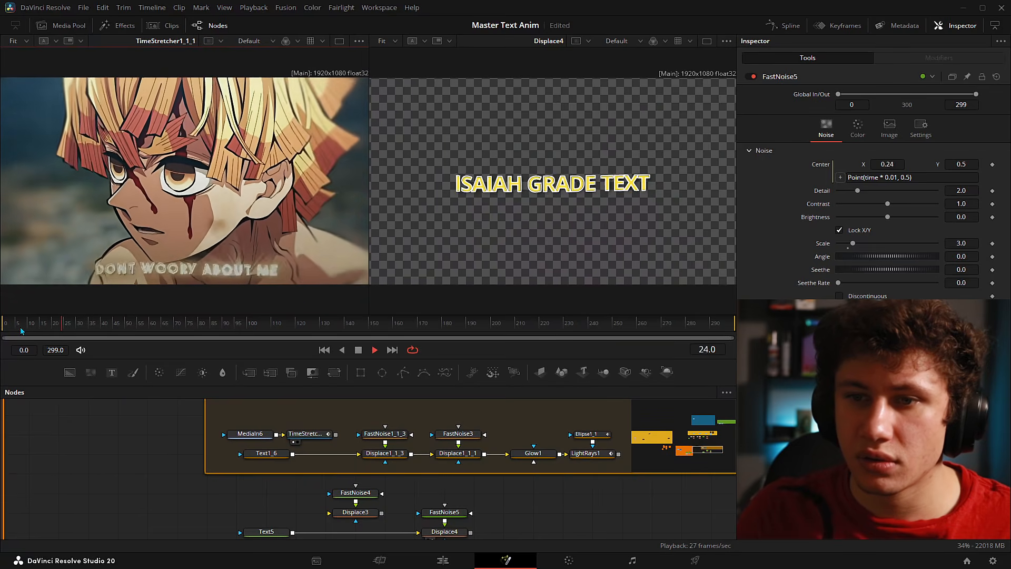
{"action": "left_click", "coordinate": [897, 177]}
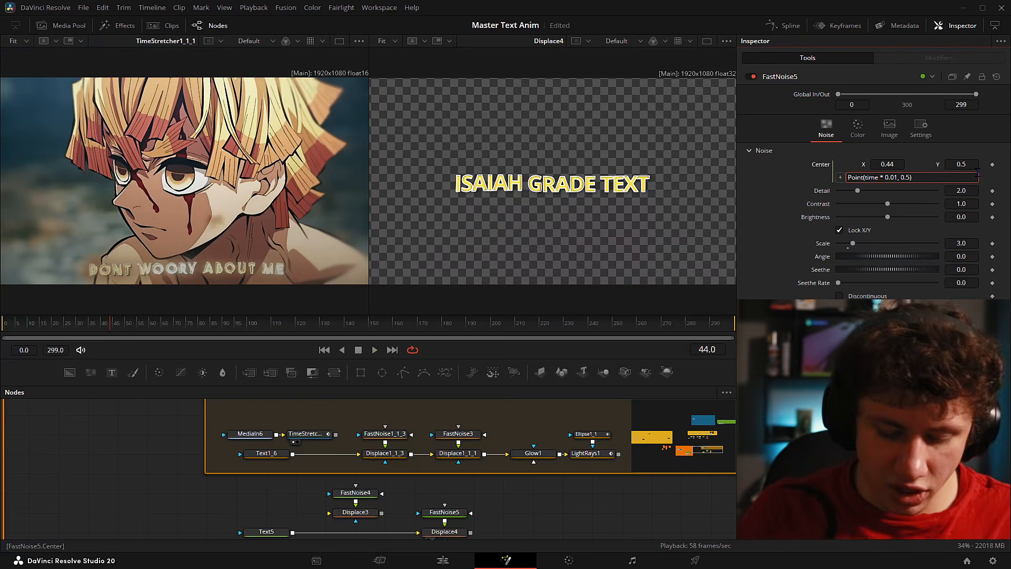
{"action": "type", "text": "5"}
{"action": "key", "text": "Return"}
{"action": "left_click", "coordinate": [82, 322]}
{"action": "key", "text": "space"}
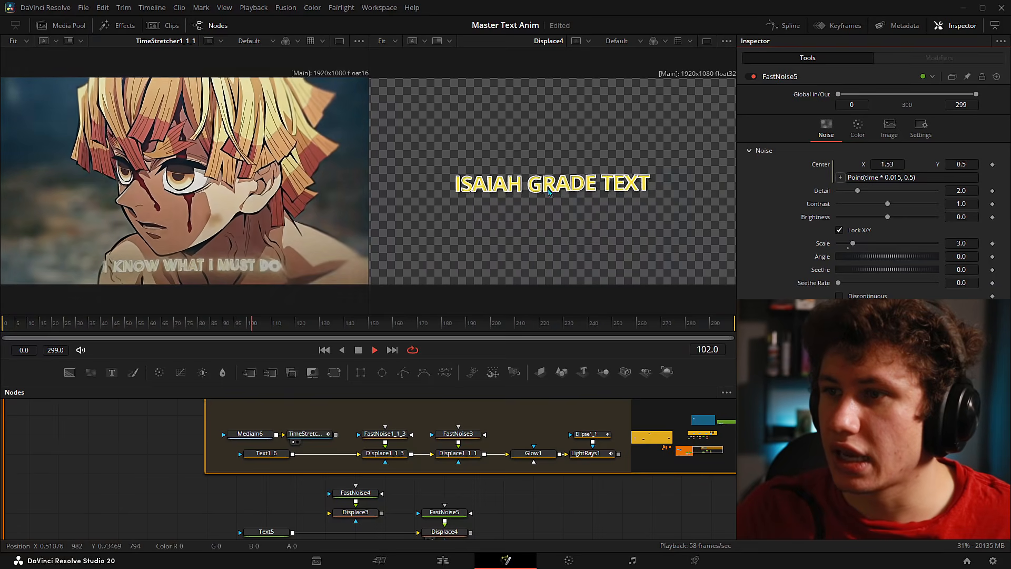
{"action": "key", "text": "space"}
{"action": "left_click_drag", "start_coordinate": [520, 477], "coordinate": [515, 402]}
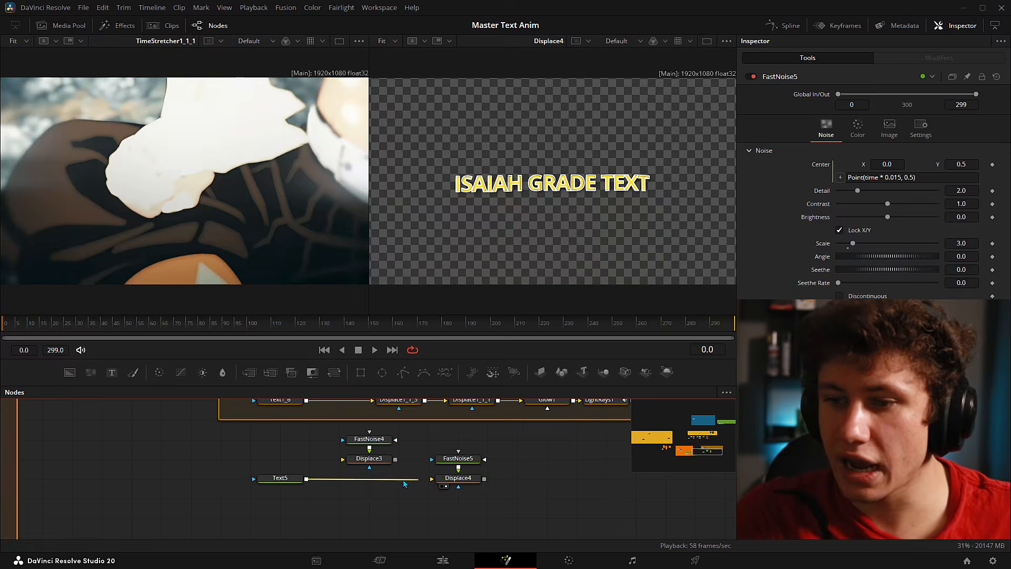
{"action": "left_click_drag", "start_coordinate": [407, 480], "coordinate": [344, 462]}
{"action": "left_click_drag", "start_coordinate": [420, 443], "coordinate": [325, 488]}
{"action": "left_click_drag", "start_coordinate": [325, 470], "coordinate": [393, 493]}
{"action": "left_click", "coordinate": [534, 480]}
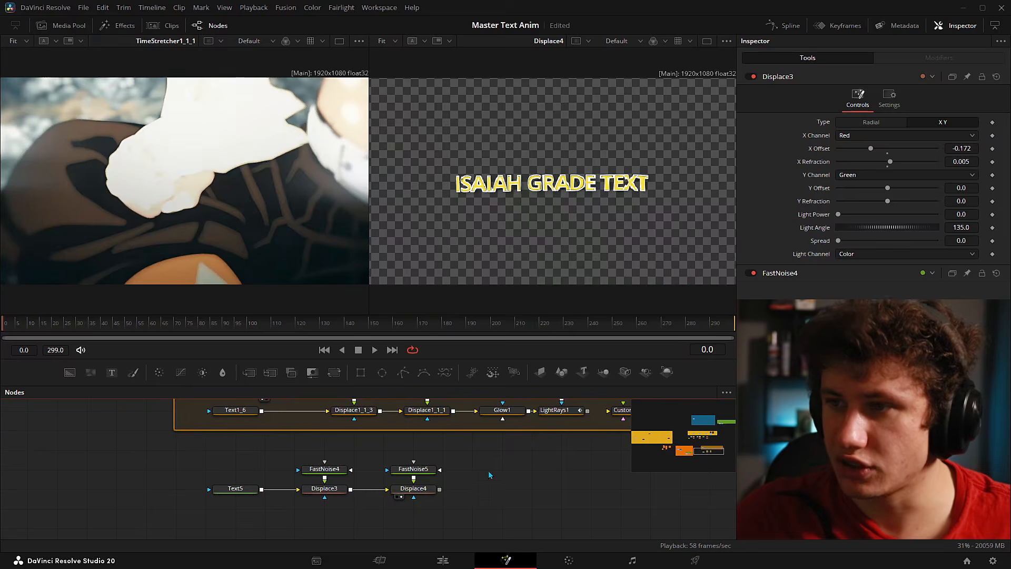
{"action": "left_click_drag", "start_coordinate": [488, 479], "coordinate": [467, 485]}
{"action": "left_click_drag", "start_coordinate": [64, 328], "coordinate": [3, 327]}
{"action": "key", "text": "space"}
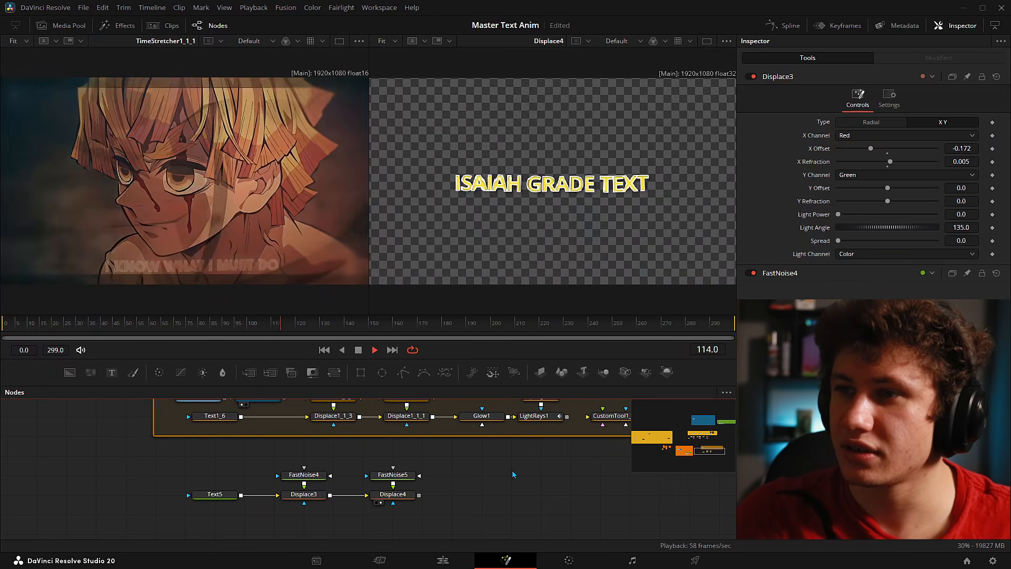
{"action": "left_click", "coordinate": [99, 320]}
{"action": "left_click_drag", "start_coordinate": [99, 321], "coordinate": [78, 325]}
{"action": "key", "text": "space"}
{"action": "scroll", "coordinate": [187, 247], "scroll_direction": "up", "scroll_amount": 3}
{"action": "left_click_drag", "start_coordinate": [188, 248], "coordinate": [235, 168]}
{"action": "mouse_move", "coordinate": [79, 323]}
{"action": "left_mouse_down"}
{"action": "mouse_move", "coordinate": [141, 330]}
{"action": "mouse_move", "coordinate": [83, 336]}
{"action": "left_mouse_up"}
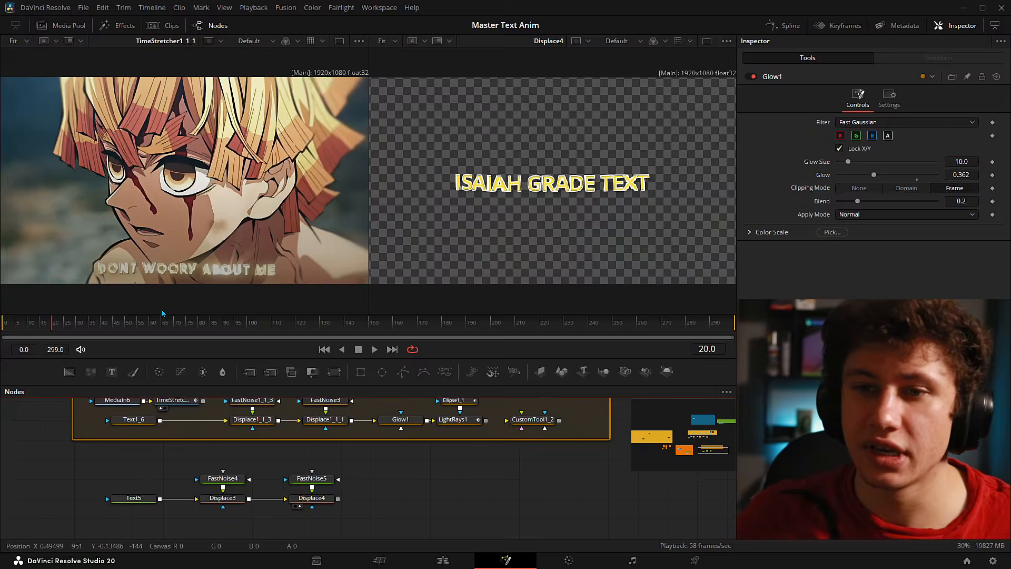
{"action": "mouse_move", "coordinate": [55, 326]}
{"action": "left_mouse_down"}
{"action": "mouse_move", "coordinate": [33, 327]}
{"action": "mouse_move", "coordinate": [67, 337]}
{"action": "left_mouse_up"}
{"action": "left_click_drag", "start_coordinate": [184, 272], "coordinate": [183, 238]}
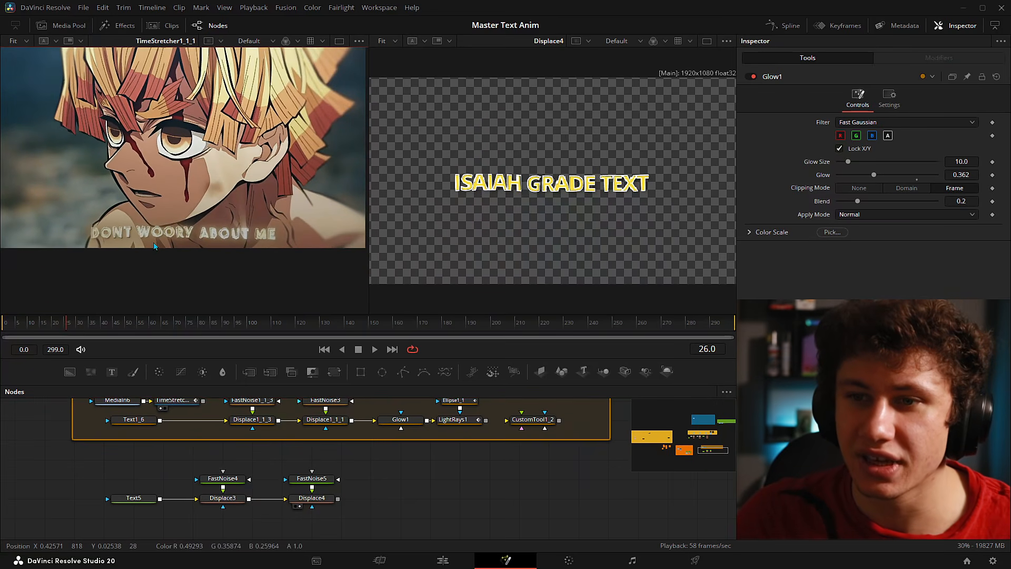
{"action": "scroll", "coordinate": [195, 247], "scroll_direction": "up", "scroll_amount": 5}
{"action": "left_click_drag", "start_coordinate": [384, 487], "coordinate": [354, 501]}
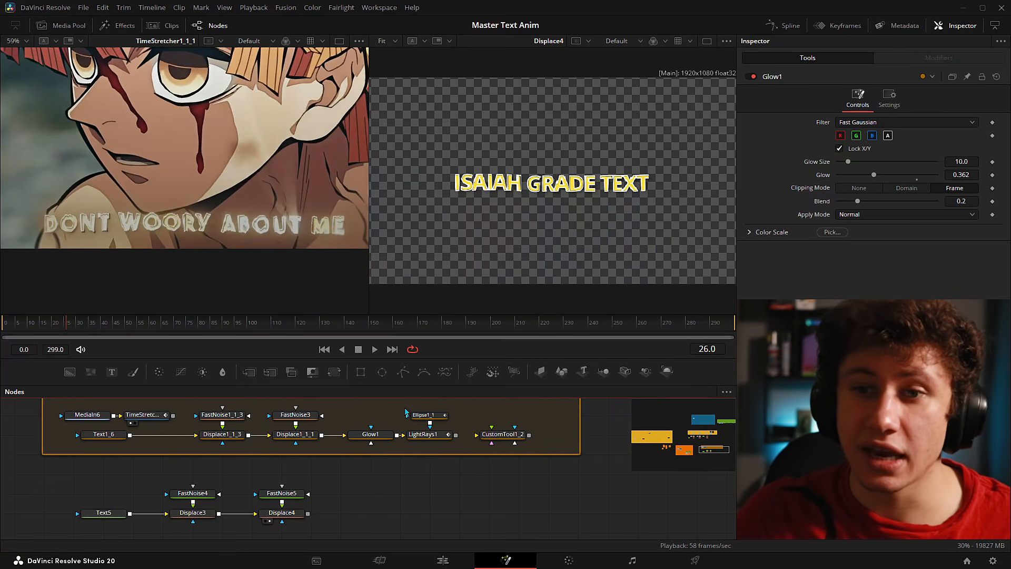
{"action": "scroll", "coordinate": [365, 514], "scroll_direction": "down", "scroll_amount": 2}
- Add a Glow node fed by Displace4 and view Glow2 in the right viewer
{"action": "key", "text": "shift+space"}
{"action": "type", "text": "FAST"}
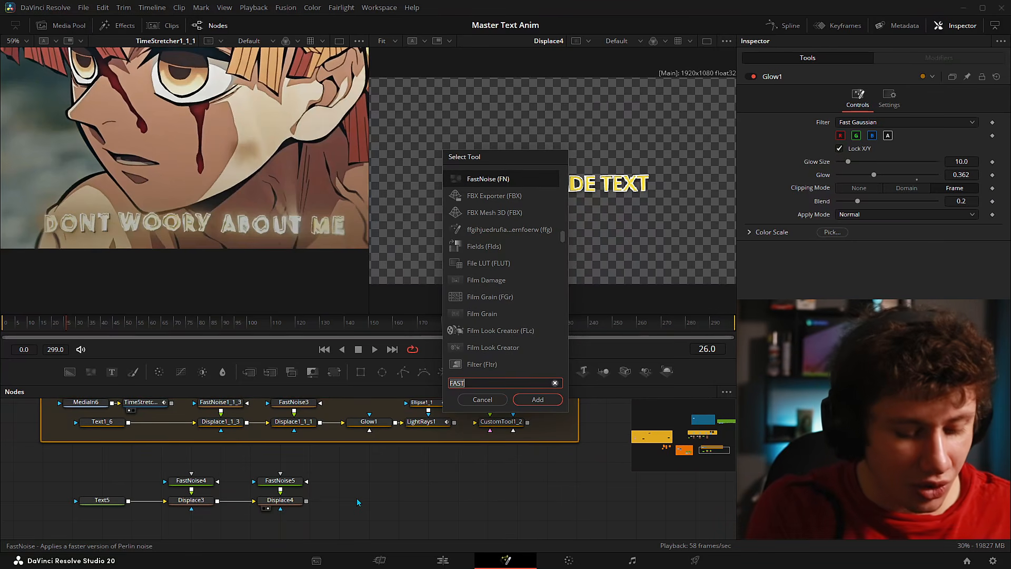
{"action": "key", "text": "BackSpace"}
{"action": "key", "text": "BackSpace"}
{"action": "key", "text": "BackSpace"}
{"action": "key", "text": "BackSpace"}
{"action": "type", "text": "glow"}
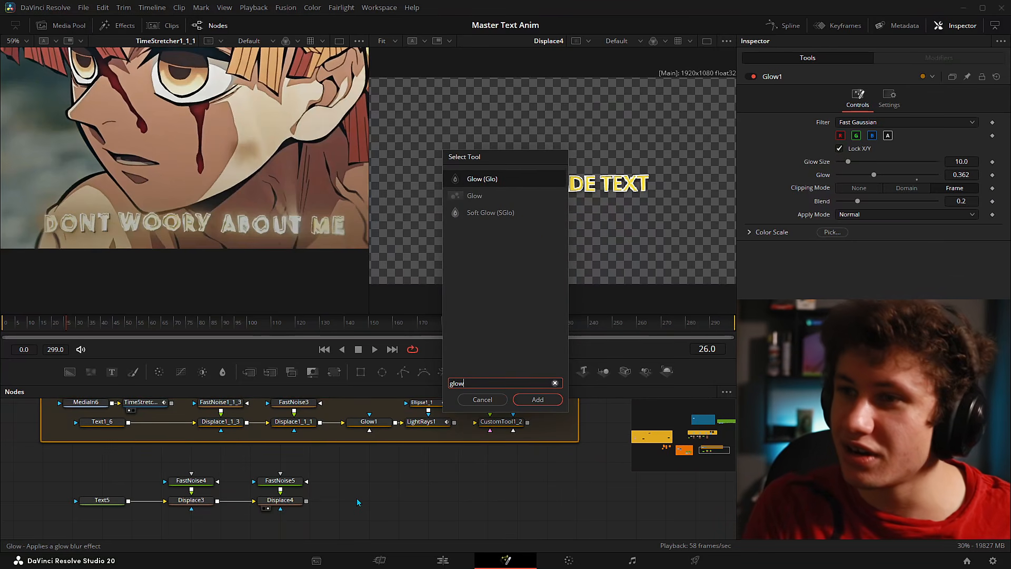
{"action": "key", "text": "Return"}
{"action": "left_click_drag", "start_coordinate": [307, 500], "coordinate": [539, 71]}
{"action": "left_click_drag", "start_coordinate": [428, 463], "coordinate": [478, 415]}
- Lower Glow2's glow strength to about 0.374
{"action": "scroll", "coordinate": [478, 415], "scroll_direction": "up", "scroll_amount": 2}
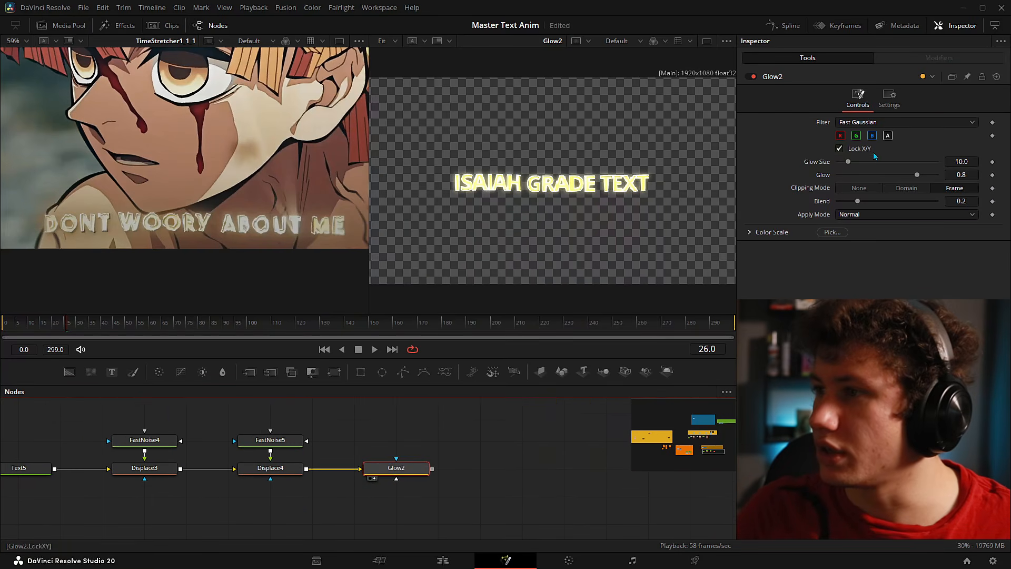
{"action": "left_click_drag", "start_coordinate": [973, 173], "coordinate": [947, 173]}
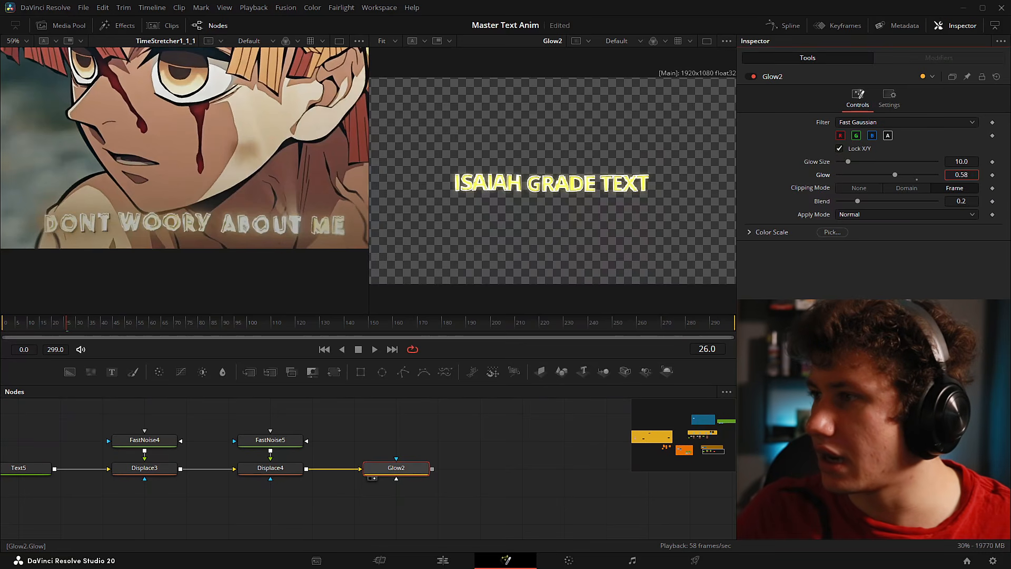
{"action": "left_click_drag", "start_coordinate": [961, 174], "coordinate": [935, 175]}
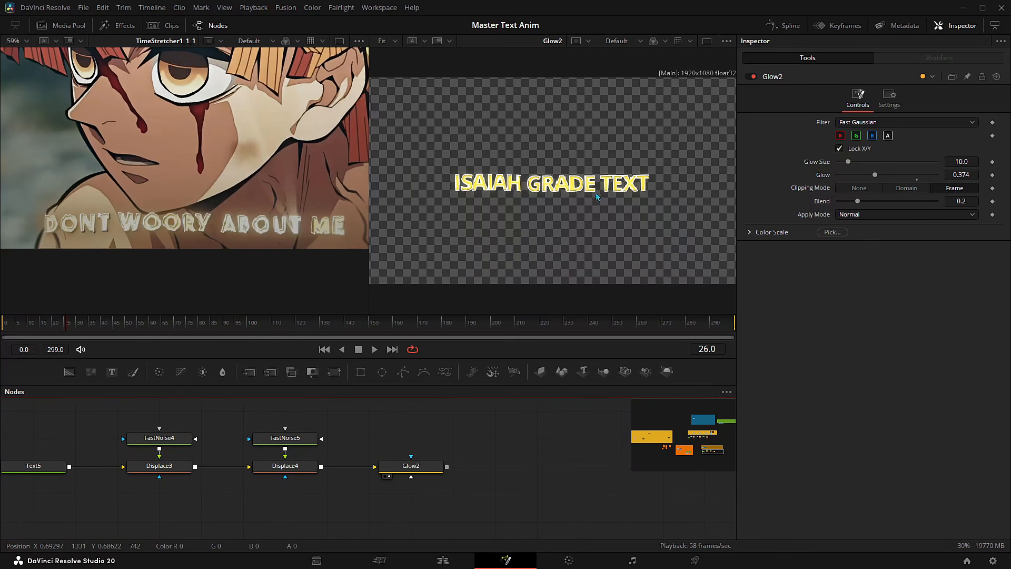
{"action": "left_click_drag", "start_coordinate": [514, 415], "coordinate": [480, 447]}
{"action": "mouse_move", "coordinate": [61, 325]}
{"action": "left_mouse_down"}
{"action": "mouse_move", "coordinate": [8, 325]}
{"action": "mouse_move", "coordinate": [85, 317]}
{"action": "mouse_move", "coordinate": [20, 330]}
{"action": "mouse_move", "coordinate": [92, 337]}
{"action": "mouse_move", "coordinate": [49, 327]}
{"action": "left_mouse_up"}
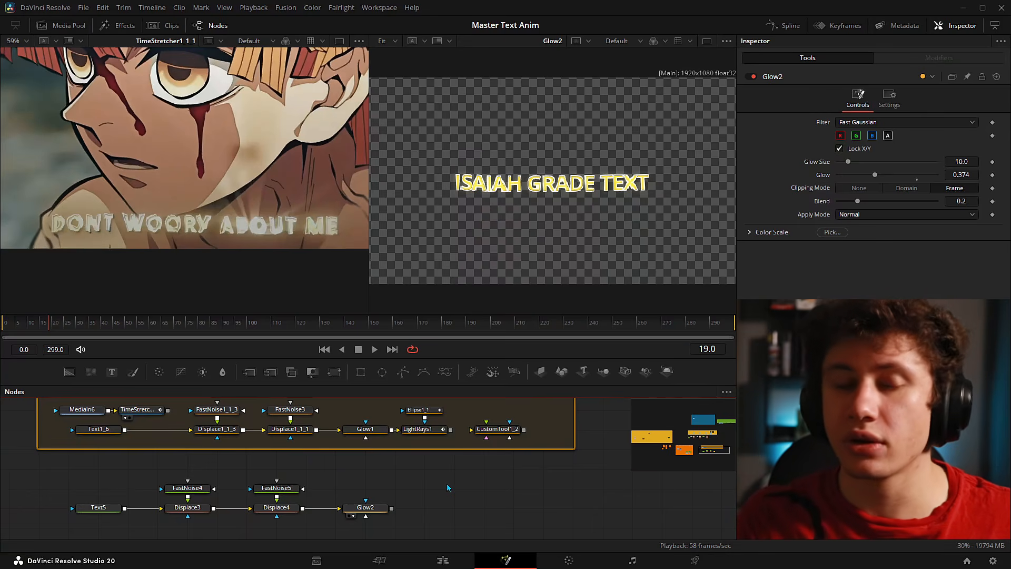
- Add a Light Rays node fed by Glow2 and view LightRays2 in the right viewer
{"action": "key", "text": "shift+space"}
{"action": "type", "text": "glow"}
{"action": "key", "text": "BackSpace"}
{"action": "key", "text": "BackSpace"}
{"action": "key", "text": "BackSpace"}
{"action": "key", "text": "BackSpace"}
{"action": "type", "text": "light"}
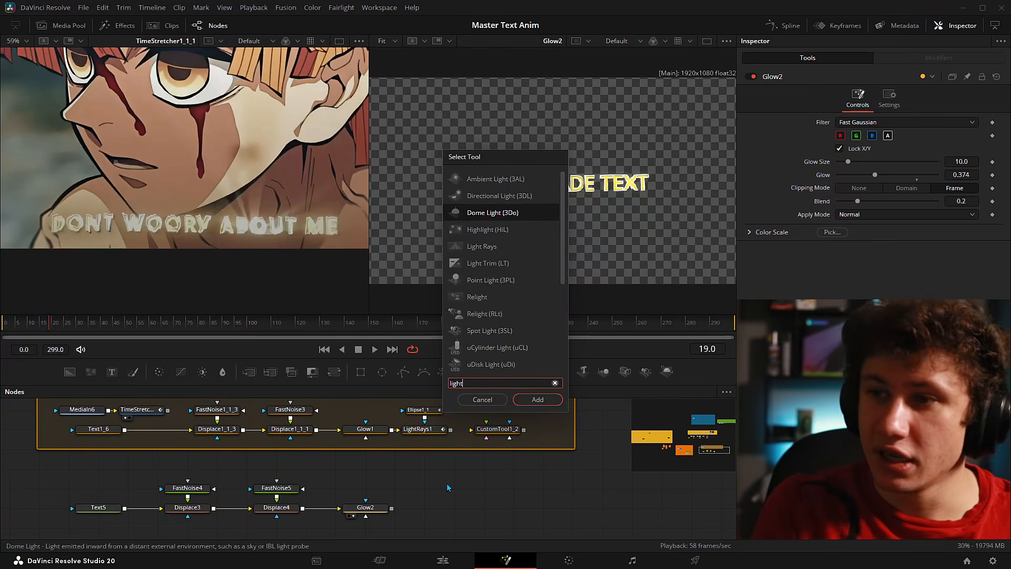
{"action": "key", "text": "Down"}
{"action": "key", "text": "Down"}
{"action": "key", "text": "Return"}
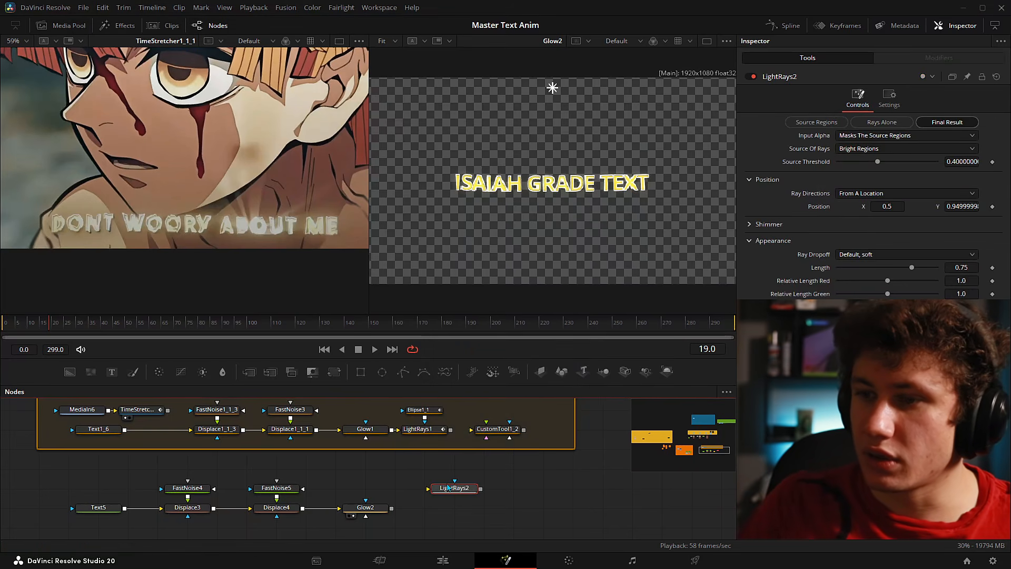
{"action": "left_click_drag", "start_coordinate": [391, 508], "coordinate": [454, 488]}
{"action": "left_click_drag", "start_coordinate": [454, 488], "coordinate": [509, 195]}
- Place the ray source just above the middle of the text at 0.48, 0.595, and save
{"action": "left_click_drag", "start_coordinate": [552, 88], "coordinate": [540, 184]}
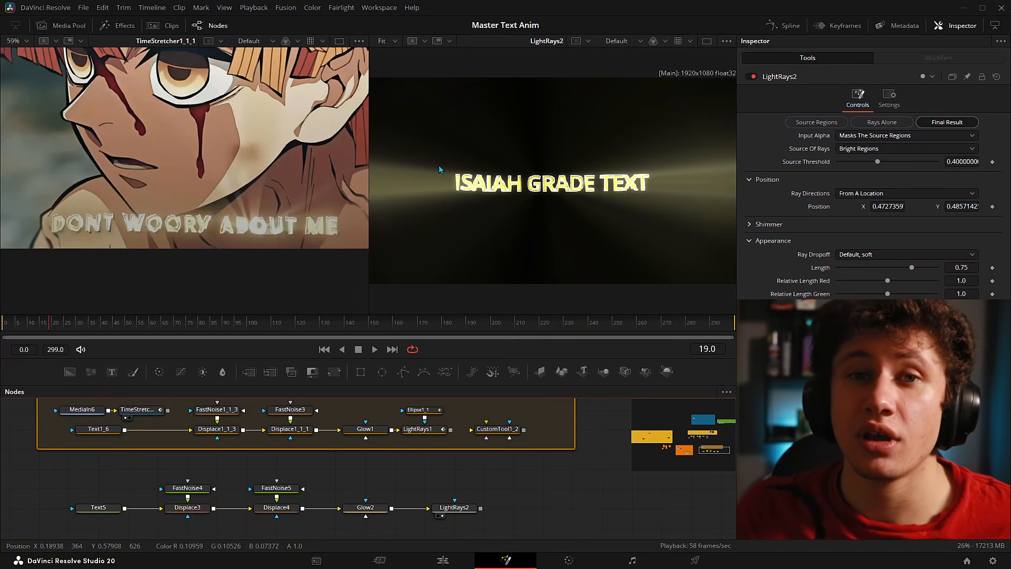
{"action": "left_click_drag", "start_coordinate": [545, 184], "coordinate": [549, 153]}
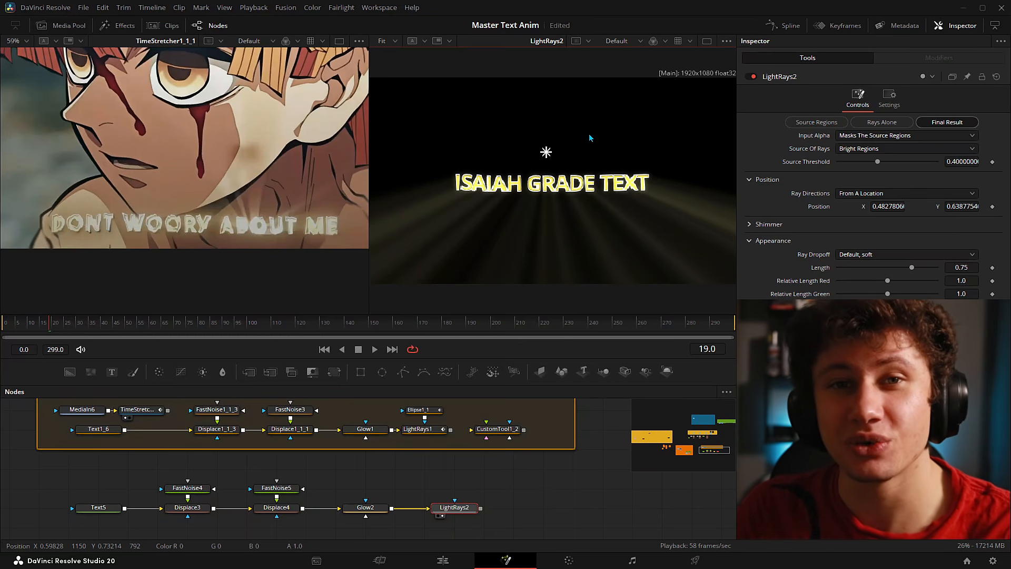
{"action": "key", "text": "ctrl+s"}
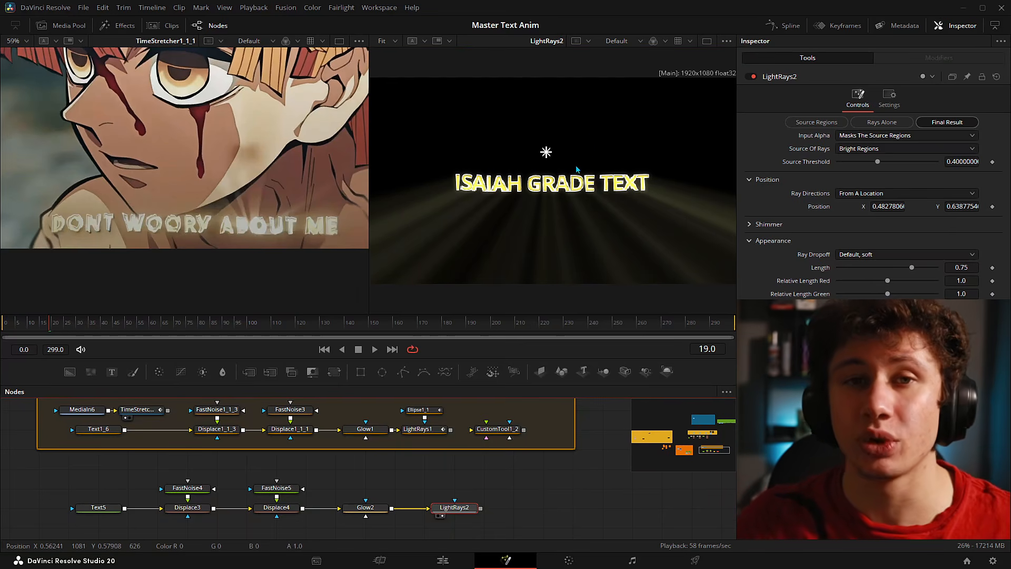
{"action": "left_click_drag", "start_coordinate": [547, 152], "coordinate": [546, 163]}
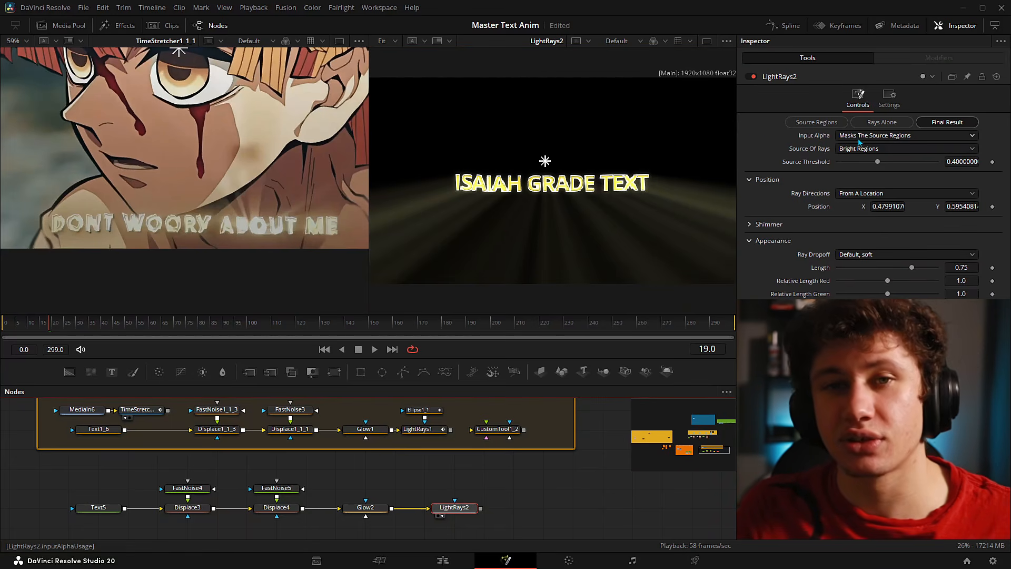
- Set LightRays2's Input Alpha to Is Used For Compositing
{"action": "left_click", "coordinate": [859, 142]}
{"action": "left_click", "coordinate": [853, 161]}
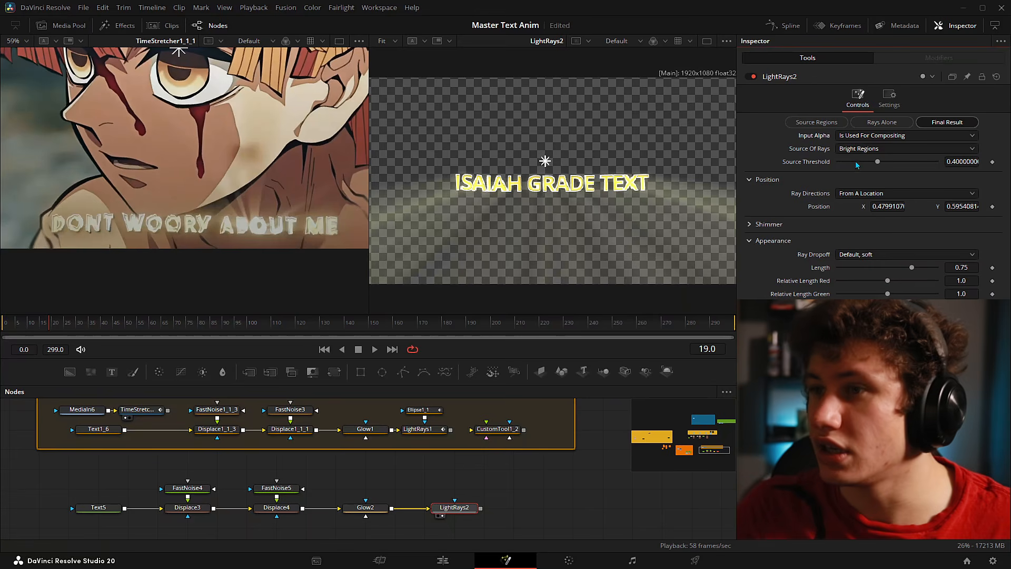
{"action": "left_click_drag", "start_coordinate": [558, 175], "coordinate": [471, 177]}
{"action": "left_click", "coordinate": [842, 137]}
{"action": "left_click", "coordinate": [843, 150]}
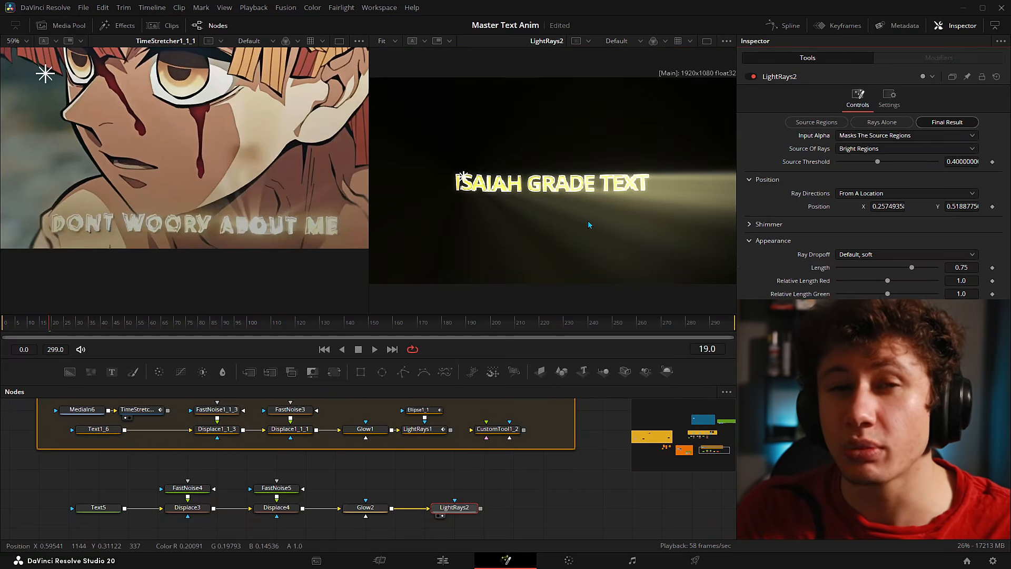
{"action": "left_click", "coordinate": [877, 136]}
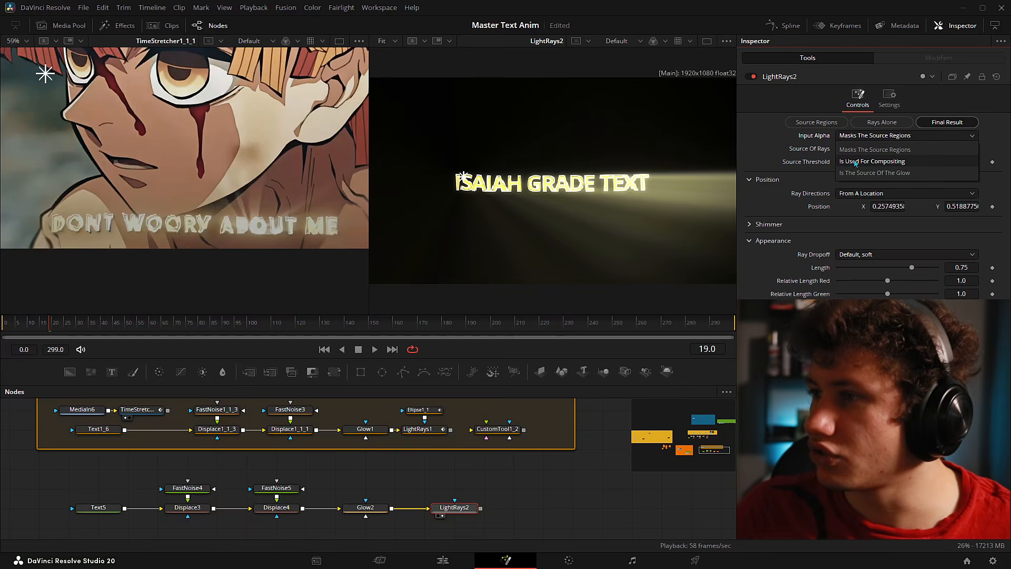
{"action": "left_click", "coordinate": [869, 163]}
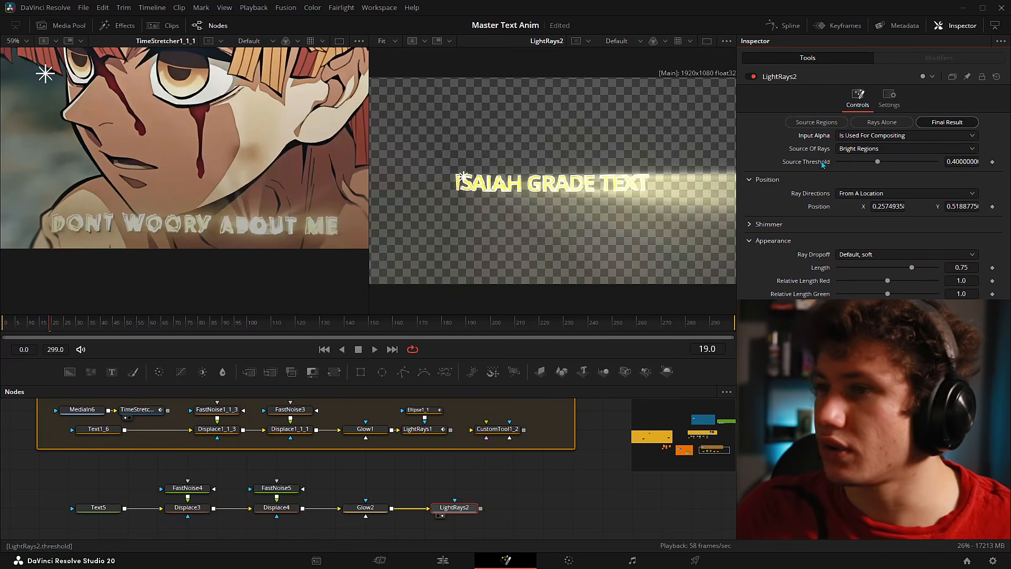
- Drop Source Threshold to 0 and move the ray source onto the 'I' at about 0.232, 0.493
{"action": "left_click_drag", "start_coordinate": [877, 162], "coordinate": [837, 163]}
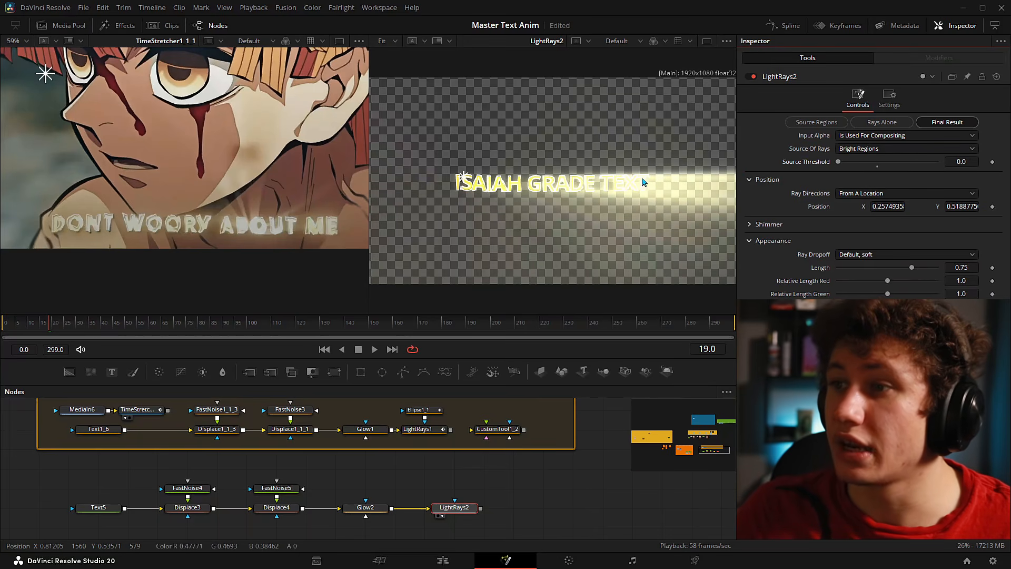
{"action": "scroll", "coordinate": [272, 231], "scroll_direction": "up", "scroll_amount": 5}
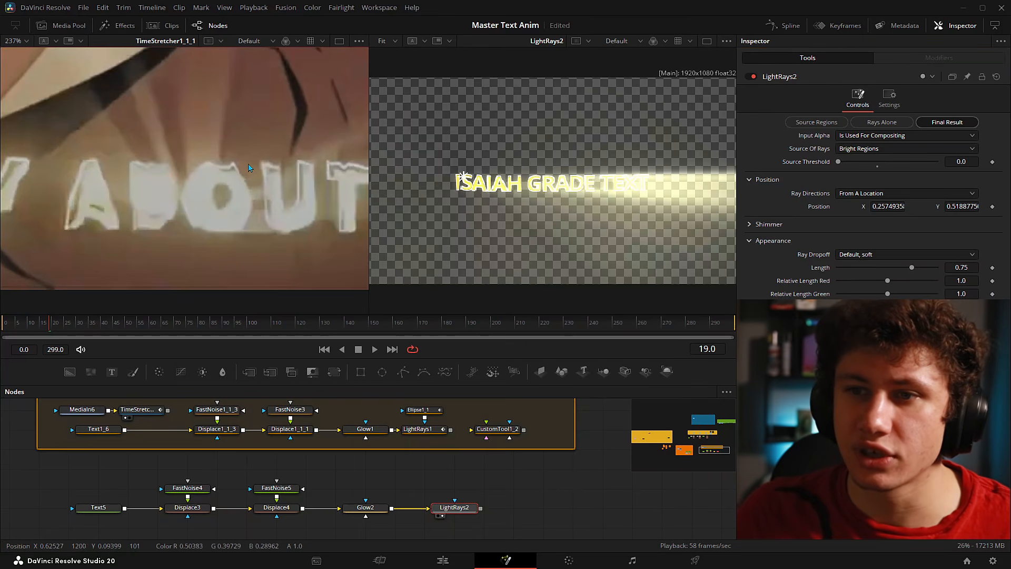
{"action": "scroll", "coordinate": [245, 170], "scroll_direction": "down", "scroll_amount": 6}
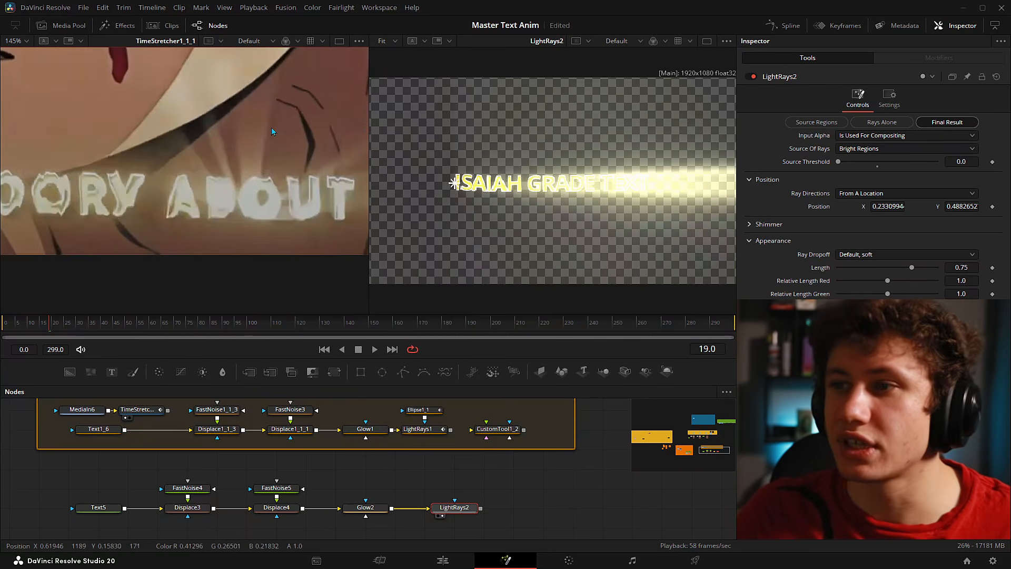
{"action": "mouse_move", "coordinate": [454, 183]}
{"action": "left_mouse_down"}
{"action": "mouse_move", "coordinate": [533, 182]}
{"action": "mouse_move", "coordinate": [454, 182]}
{"action": "left_mouse_up"}
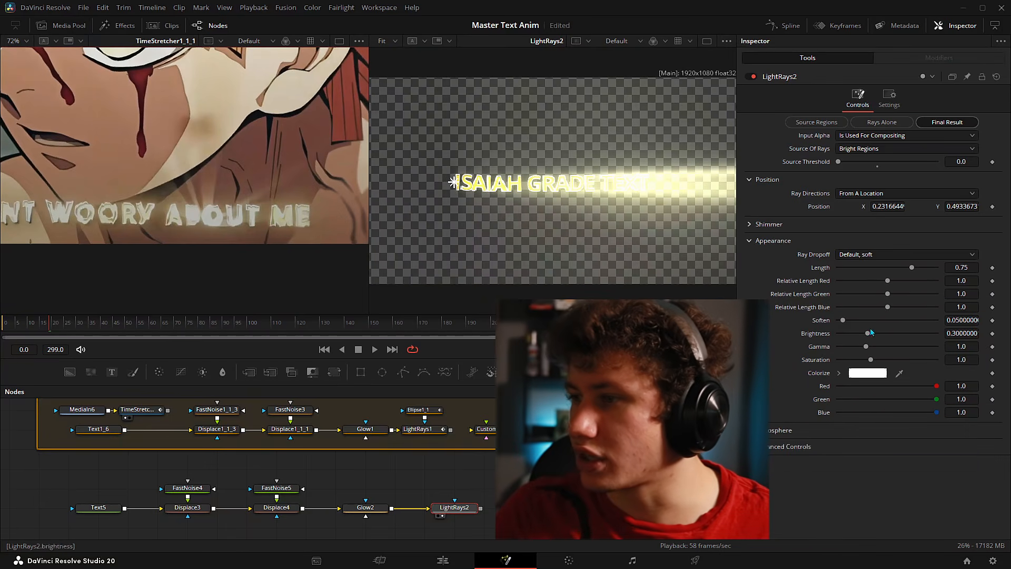
- Set ray softening to 0, make Input Alpha mask the source regions, and center the title
{"action": "left_click_drag", "start_coordinate": [844, 321], "coordinate": [774, 323]}
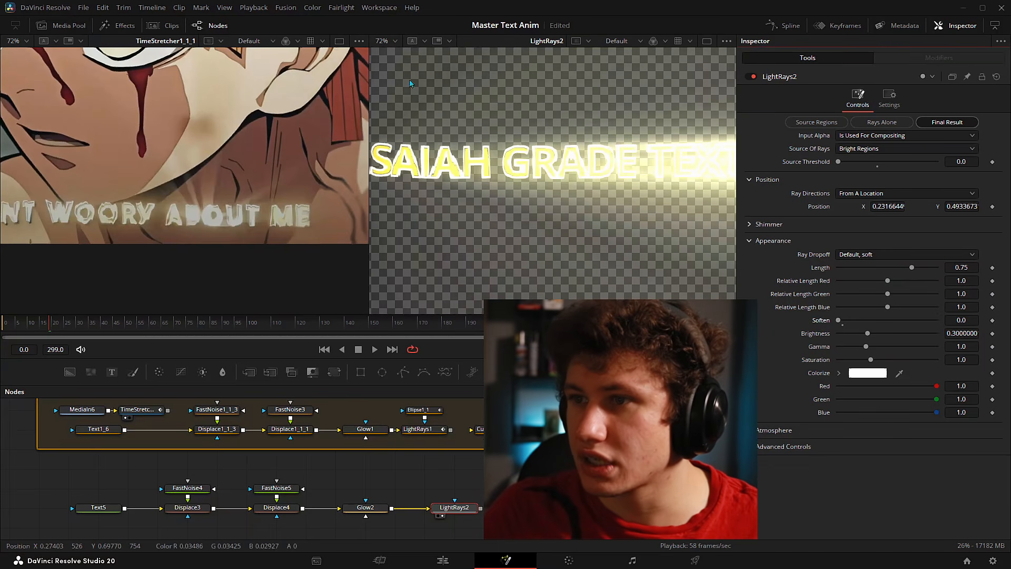
{"action": "left_click_drag", "start_coordinate": [846, 320], "coordinate": [838, 320]}
{"action": "left_click", "coordinate": [848, 136]}
{"action": "left_click", "coordinate": [864, 150]}
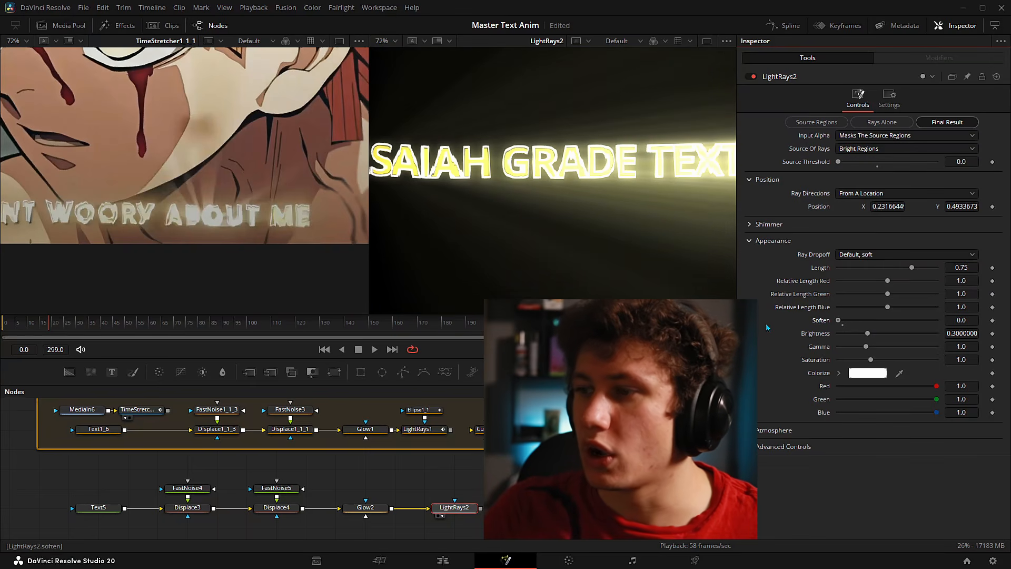
{"action": "scroll", "coordinate": [540, 126], "scroll_direction": "down", "scroll_amount": 2}
{"action": "left_click_drag", "start_coordinate": [542, 128], "coordinate": [561, 181]}
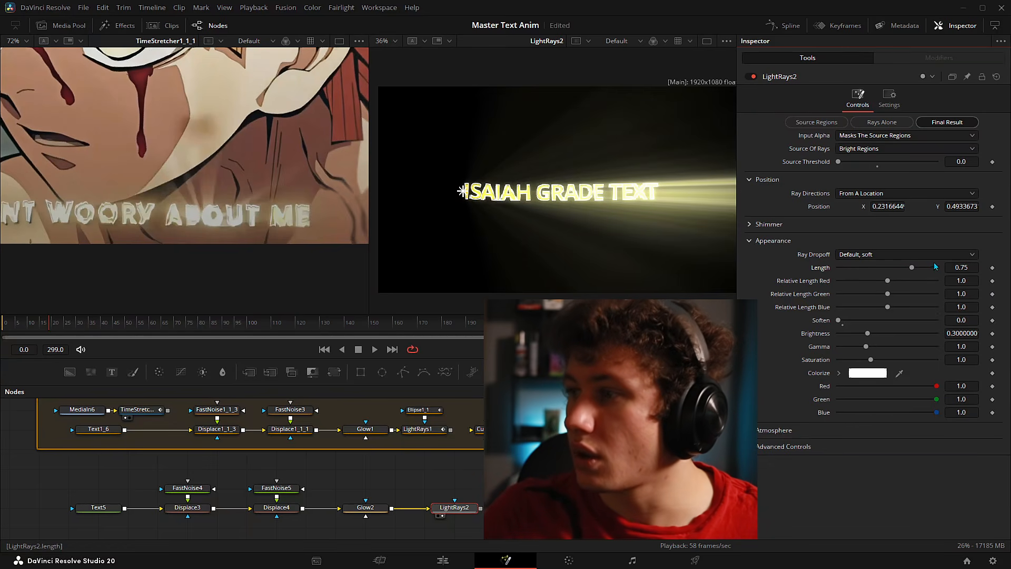
- Shorten the rays to length 0.433 and tint them pale yellow
{"action": "left_click_drag", "start_coordinate": [913, 269], "coordinate": [882, 266]}
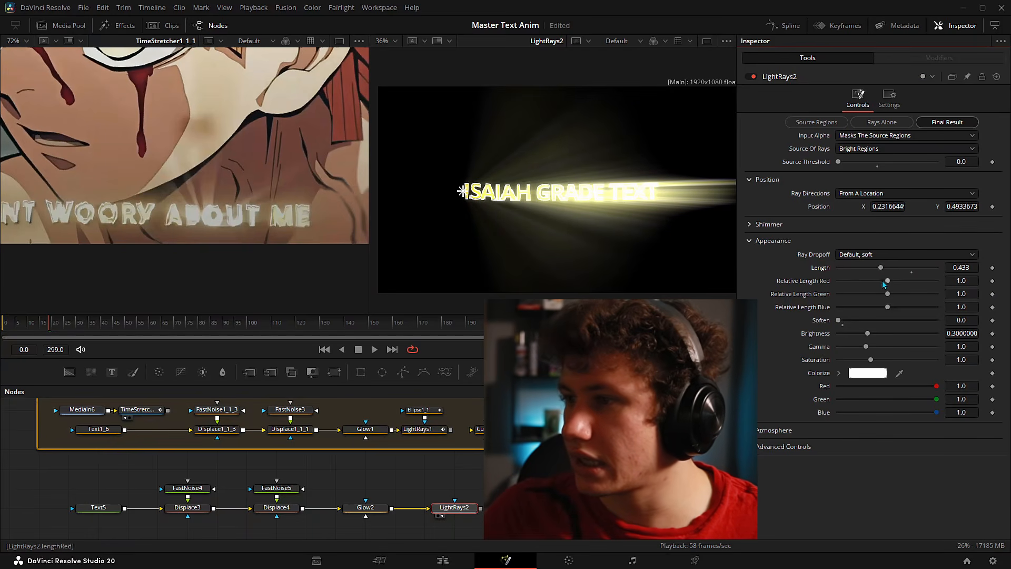
{"action": "left_click", "coordinate": [868, 374]}
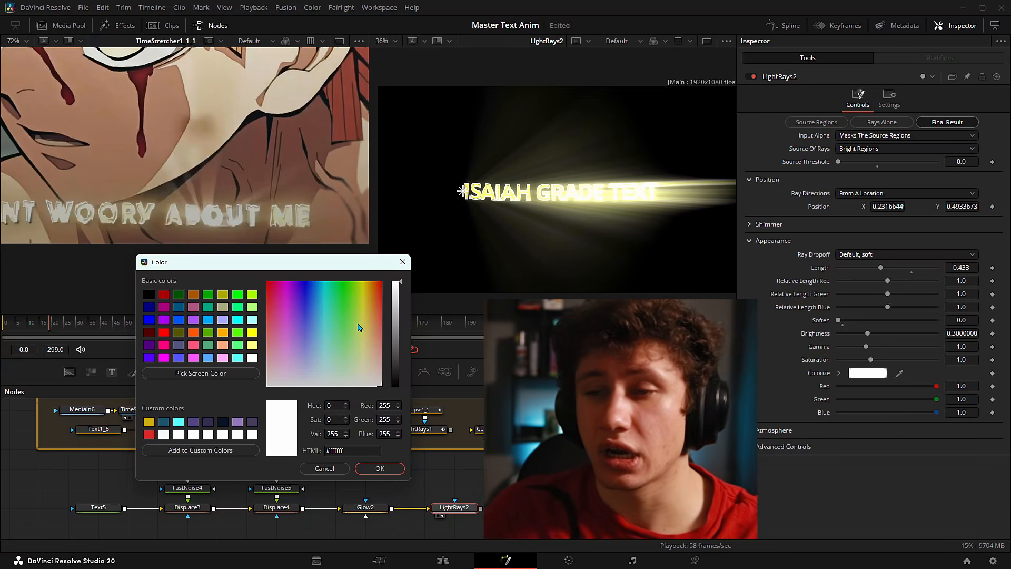
{"action": "mouse_move", "coordinate": [363, 340]}
{"action": "left_mouse_down"}
{"action": "mouse_move", "coordinate": [377, 402]}
{"action": "mouse_move", "coordinate": [368, 357]}
{"action": "left_mouse_up"}
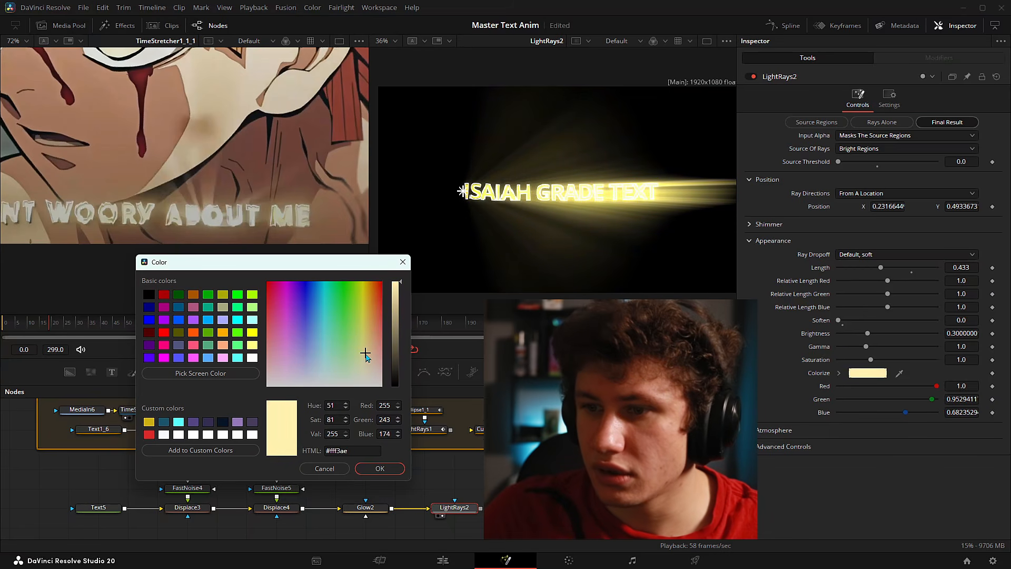
{"action": "key", "text": "Return"}
- Raise ray Gamma to 1.248 and change the Colorize tint to cream #ffedb8
{"action": "left_click_drag", "start_coordinate": [866, 347], "coordinate": [873, 346]}
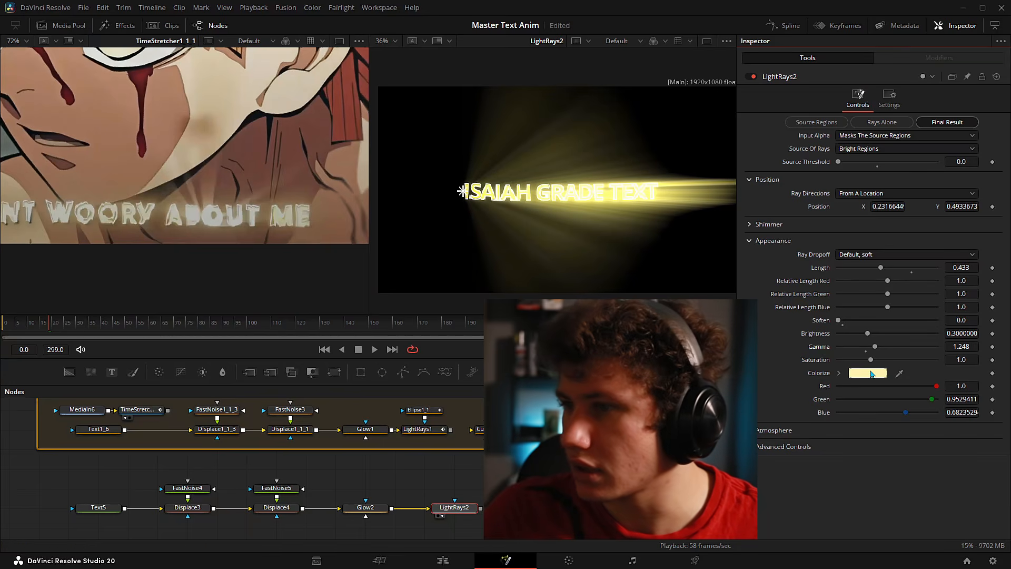
{"action": "left_click", "coordinate": [868, 373]}
{"action": "left_click_drag", "start_coordinate": [595, 269], "coordinate": [600, 266]}
{"action": "left_click_drag", "start_coordinate": [559, 174], "coordinate": [304, 232]}
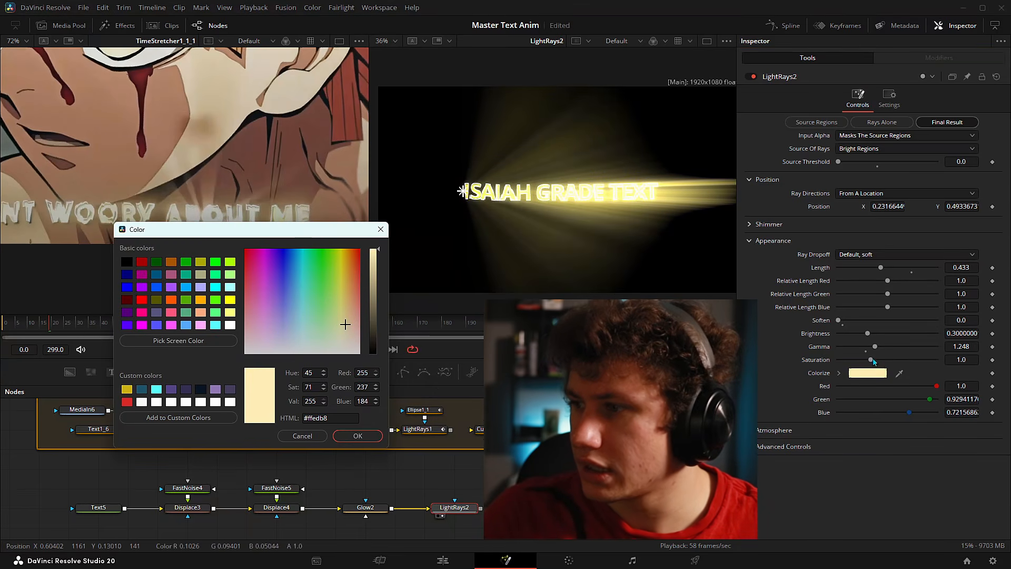
{"action": "key", "text": "Return"}
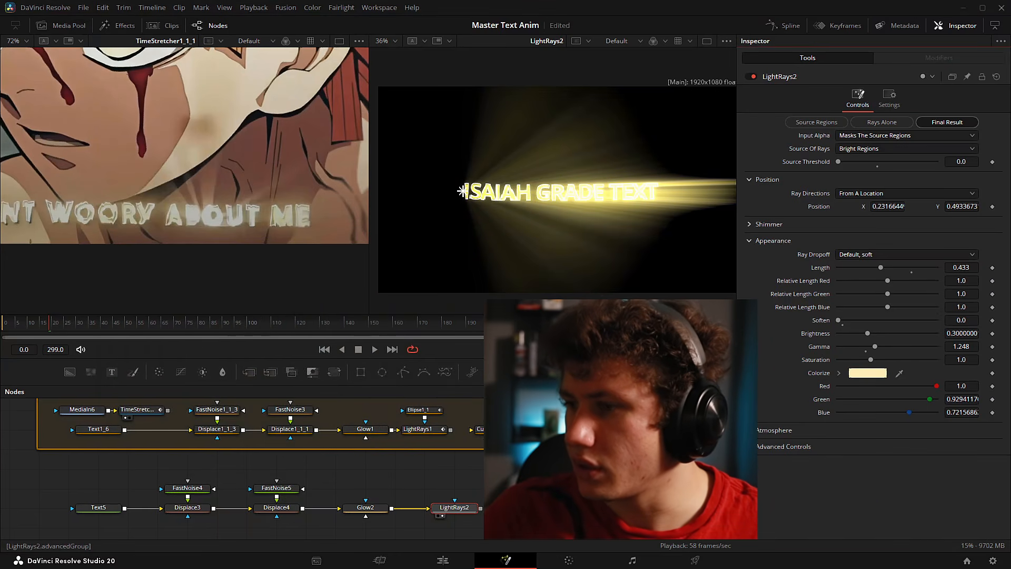
{"action": "left_click", "coordinate": [955, 446]}
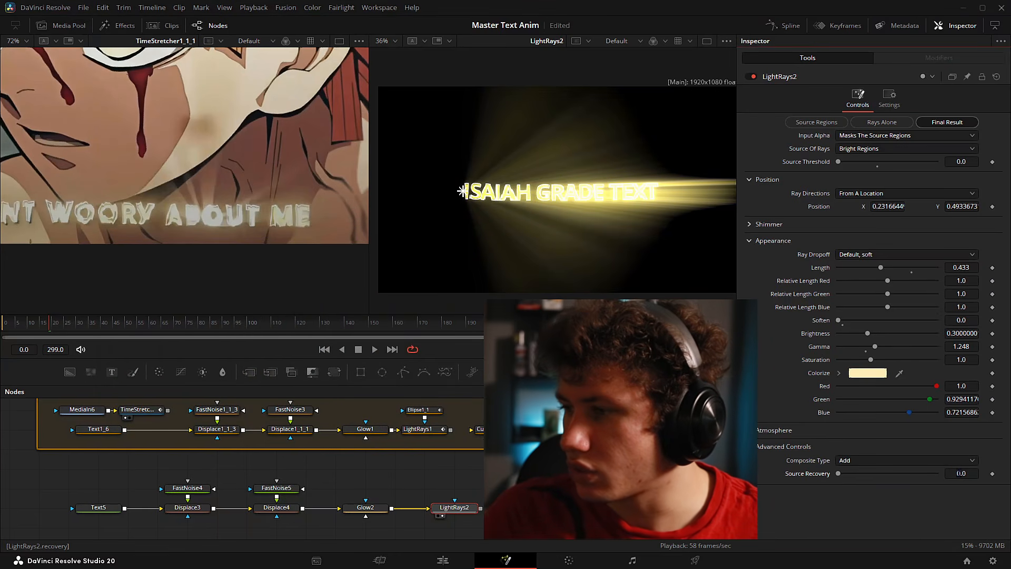
- Compare Source Recovery extremes, settle on about 0.08, and move the ray source to about 0.245, 0.486
{"action": "left_click_drag", "start_coordinate": [961, 474], "coordinate": [960, 474]}
{"action": "scroll", "coordinate": [625, 211], "scroll_direction": "up", "scroll_amount": 3}
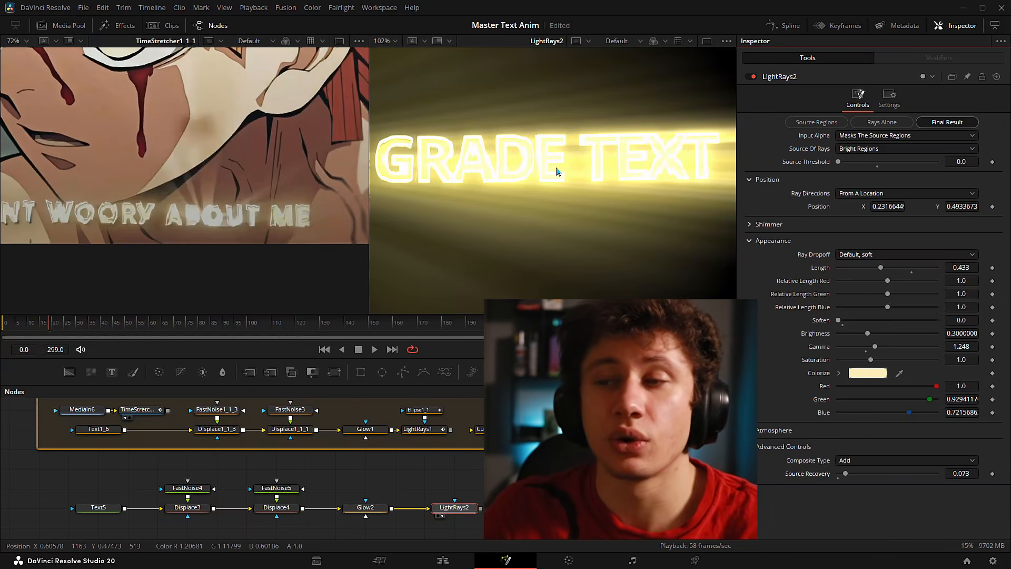
{"action": "left_click_drag", "start_coordinate": [584, 139], "coordinate": [591, 161]}
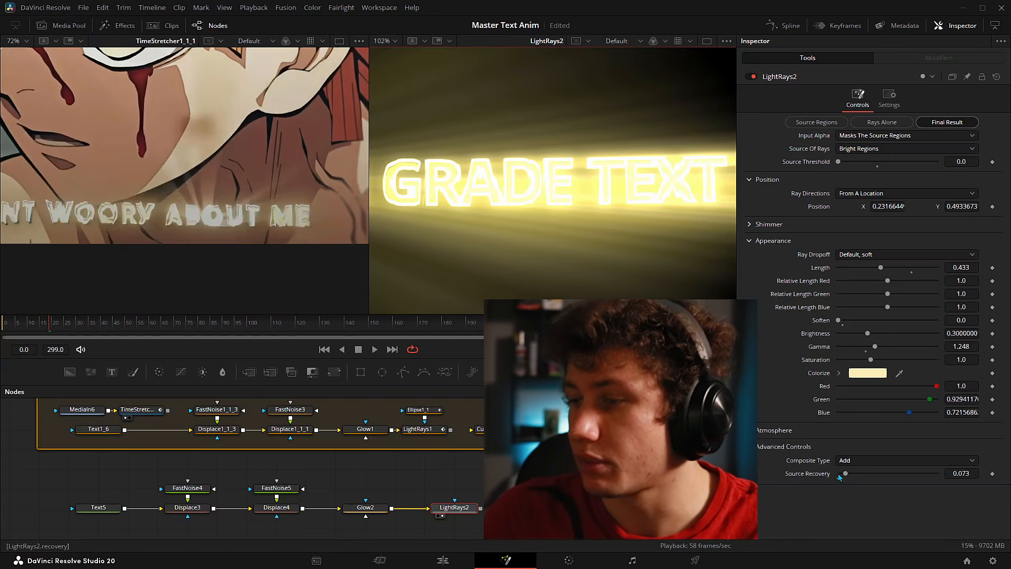
{"action": "left_click_drag", "start_coordinate": [847, 474], "coordinate": [988, 473]}
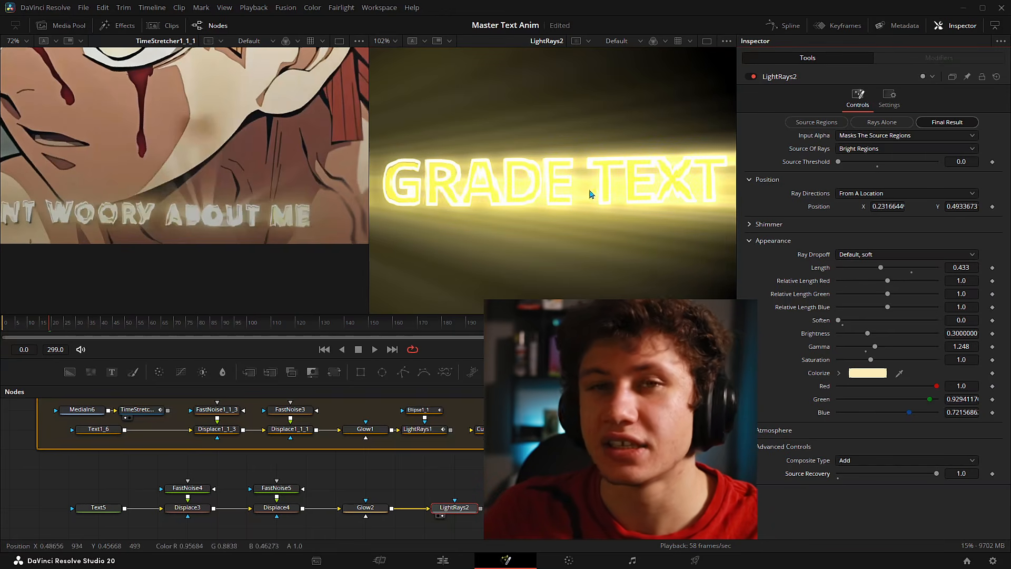
{"action": "left_click_drag", "start_coordinate": [938, 473], "coordinate": [838, 473]}
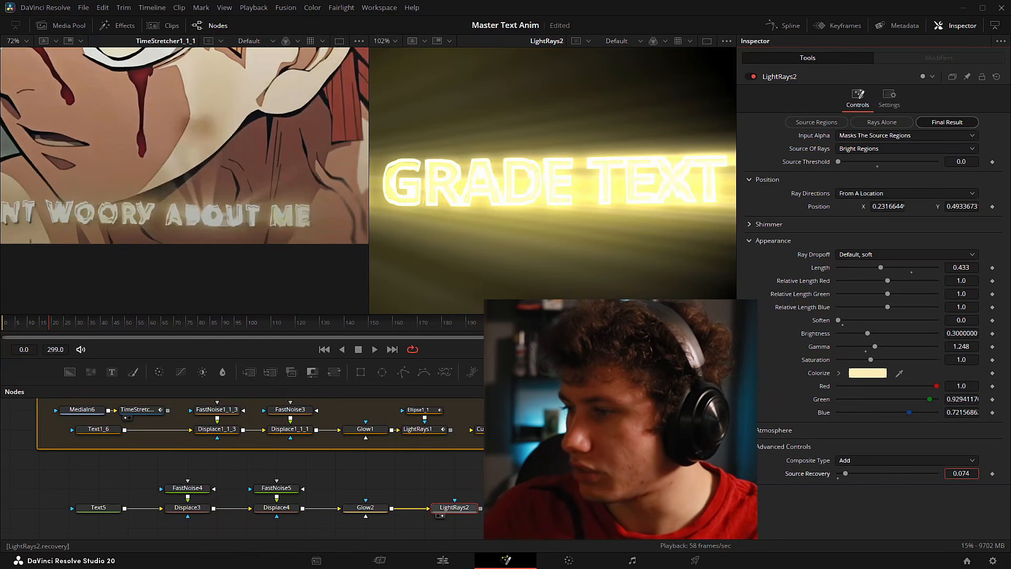
{"action": "left_click_drag", "start_coordinate": [962, 473], "coordinate": [961, 474]}
{"action": "key", "text": "ctrl+f"}
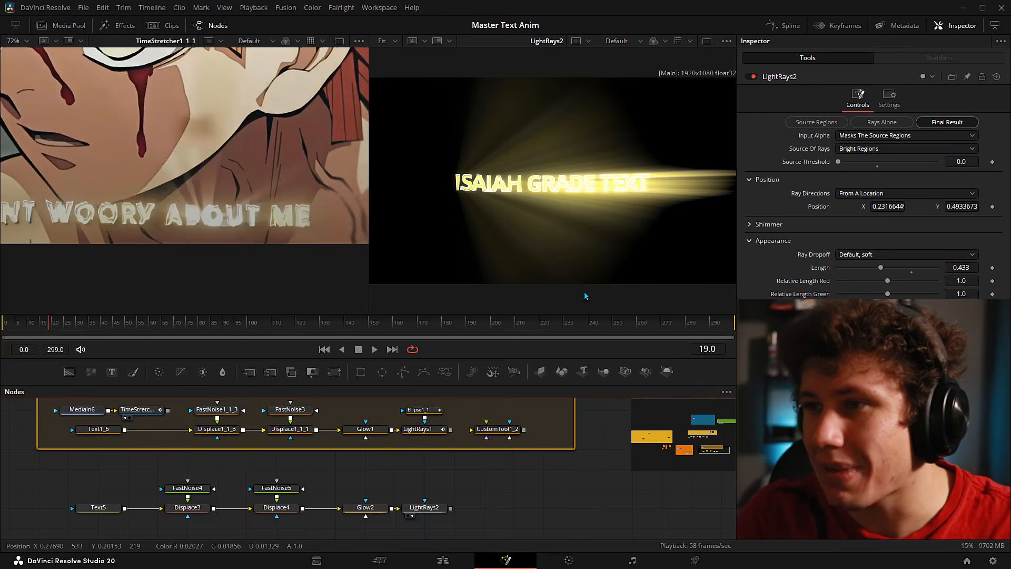
{"action": "left_click_drag", "start_coordinate": [452, 184], "coordinate": [634, 183]}
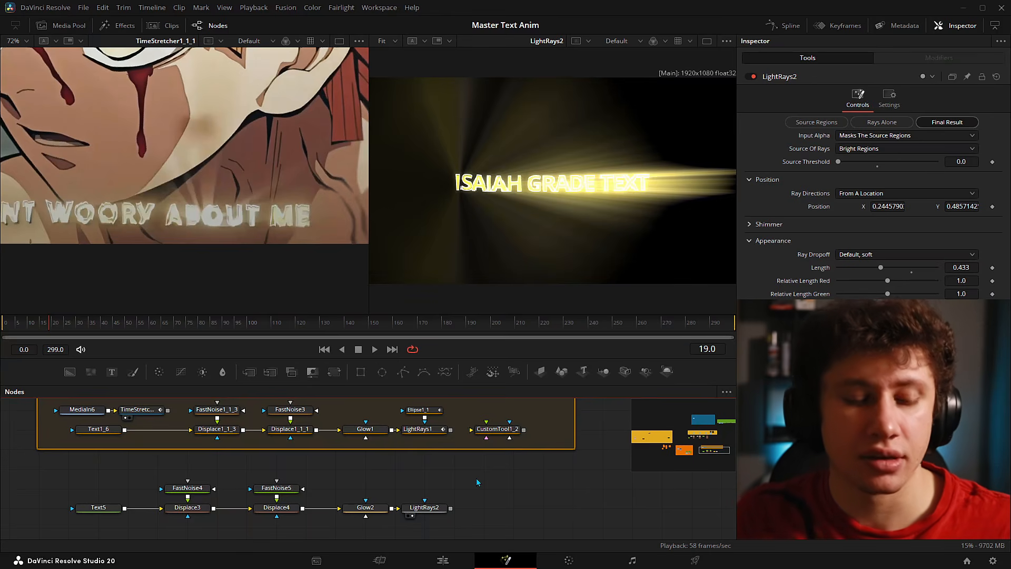
- Add an Ellipse node and wire it into LightRays2's effect mask input
{"action": "key", "text": "shift+space"}
{"action": "type", "text": "e"}
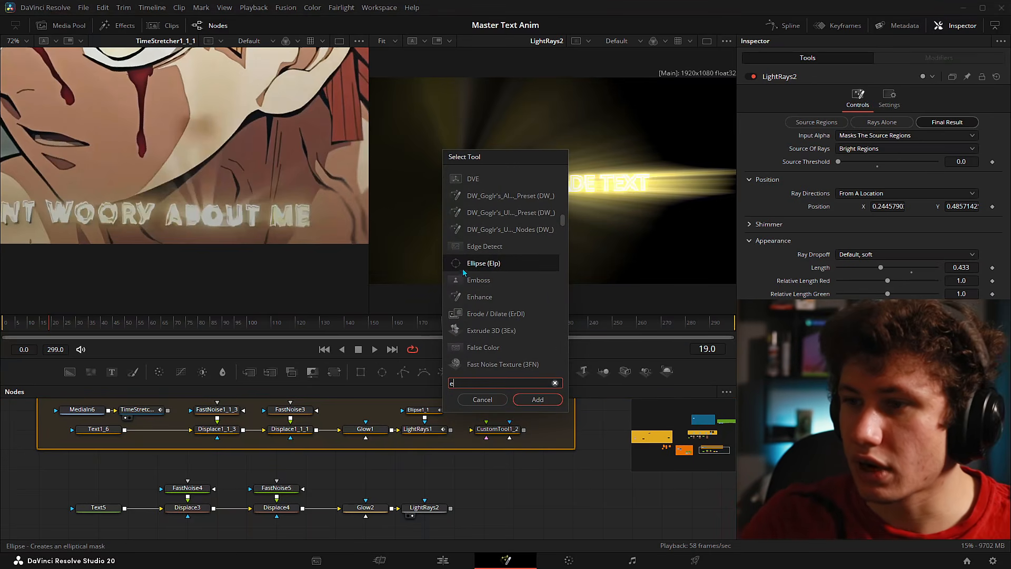
{"action": "key", "text": "Return"}
{"action": "left_click", "coordinate": [451, 485]}
{"action": "left_click_drag", "start_coordinate": [447, 489], "coordinate": [532, 464]}
{"action": "scroll", "coordinate": [439, 494], "scroll_direction": "up", "scroll_amount": 2}
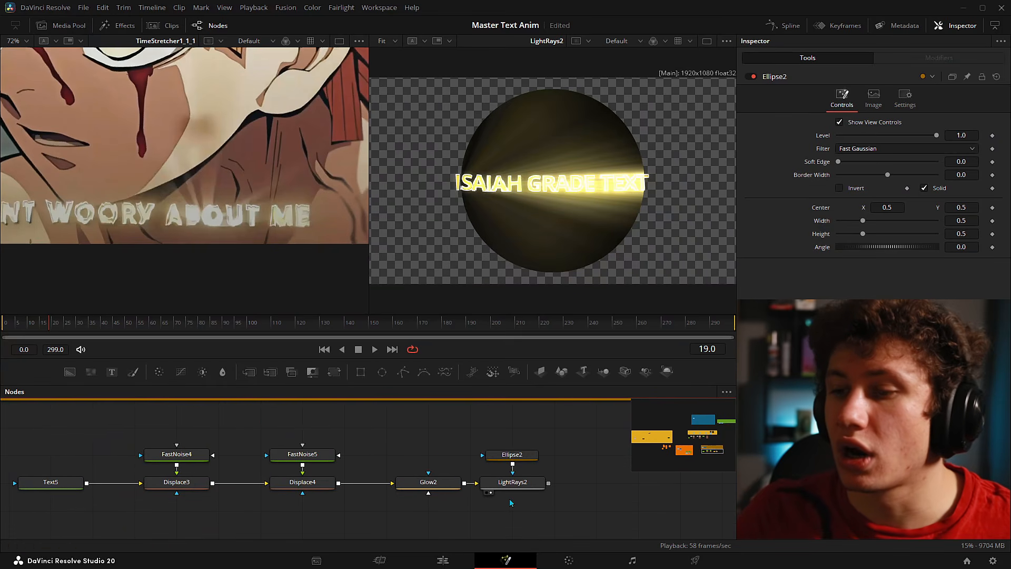
- Switch LightRays2's Input Alpha to Is Used For Compositing
{"action": "left_click", "coordinate": [530, 487]}
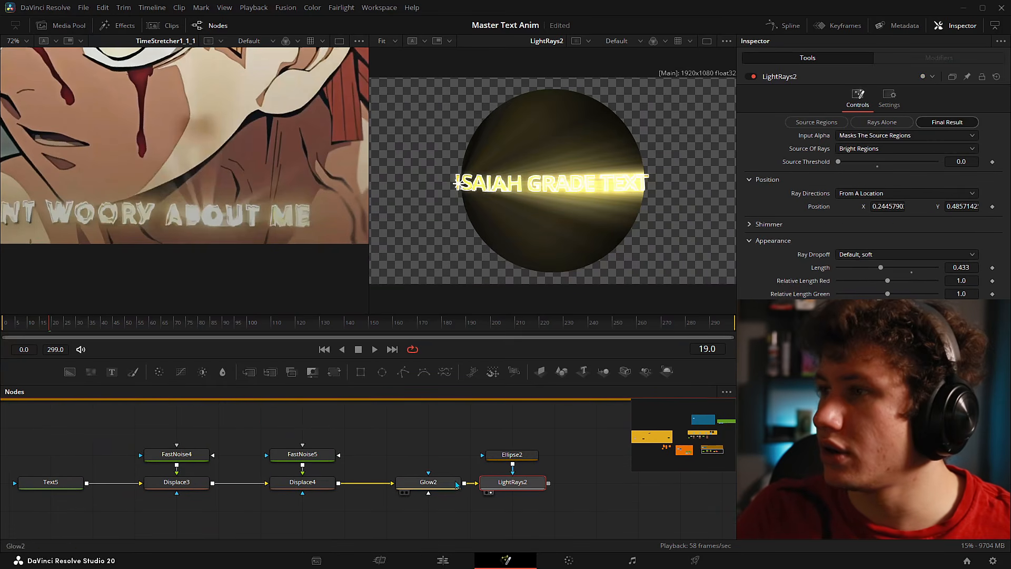
{"action": "left_click", "coordinate": [862, 136]}
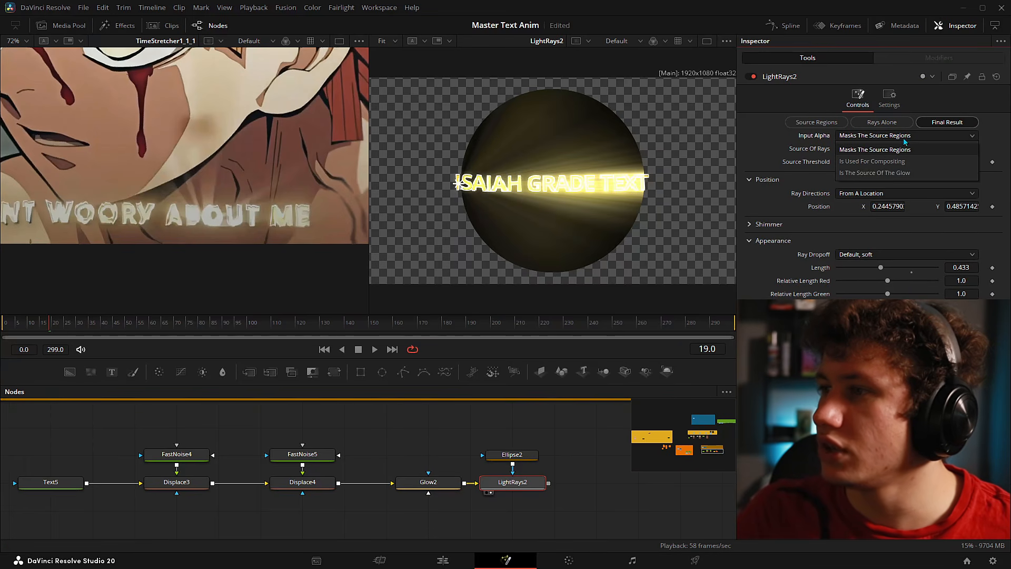
{"action": "left_click", "coordinate": [849, 162]}
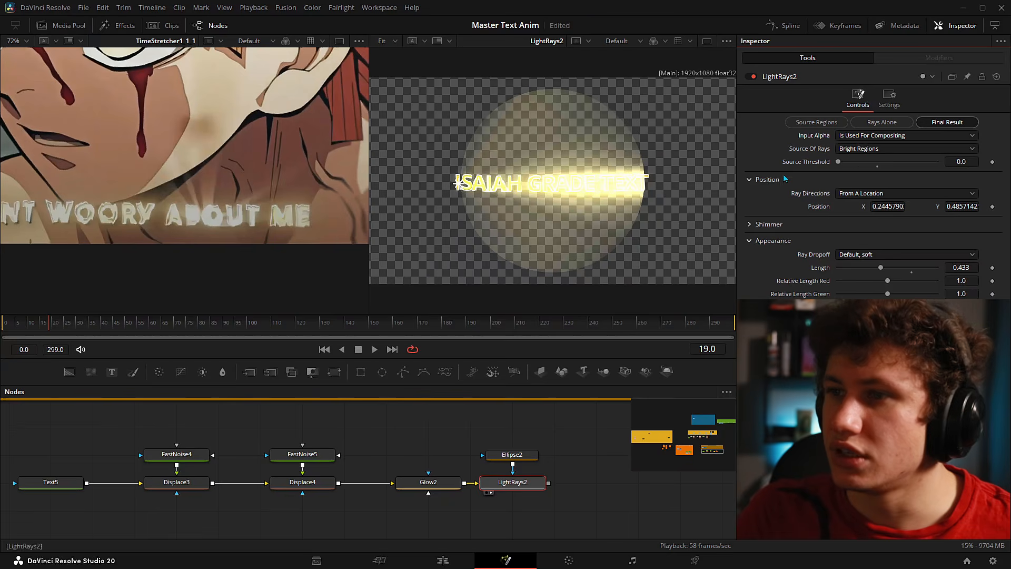
- Narrow Ellipse2 to a 0.317 × 0.364 oval over the title's left end with Soft Edge 0.0824
{"action": "left_click", "coordinate": [528, 458]}
{"action": "left_click_drag", "start_coordinate": [499, 241], "coordinate": [471, 187]}
{"action": "left_click_drag", "start_coordinate": [838, 163], "coordinate": [878, 169]}
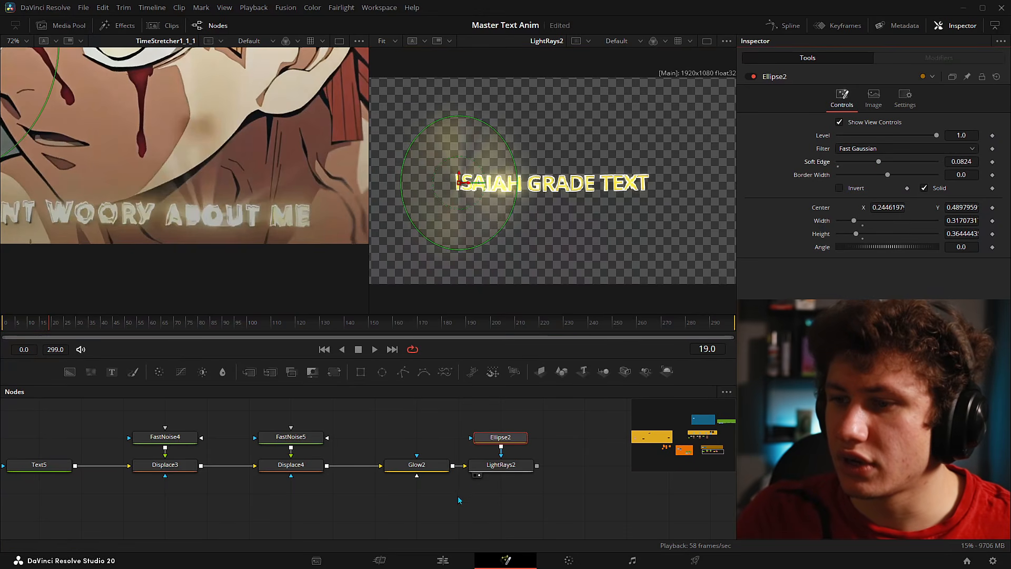
- View Ellipse2 alone, resize it to 0.264 × 0.303 with Soft Edge 0.2, then view LightRays2
{"action": "left_click", "coordinate": [568, 442]}
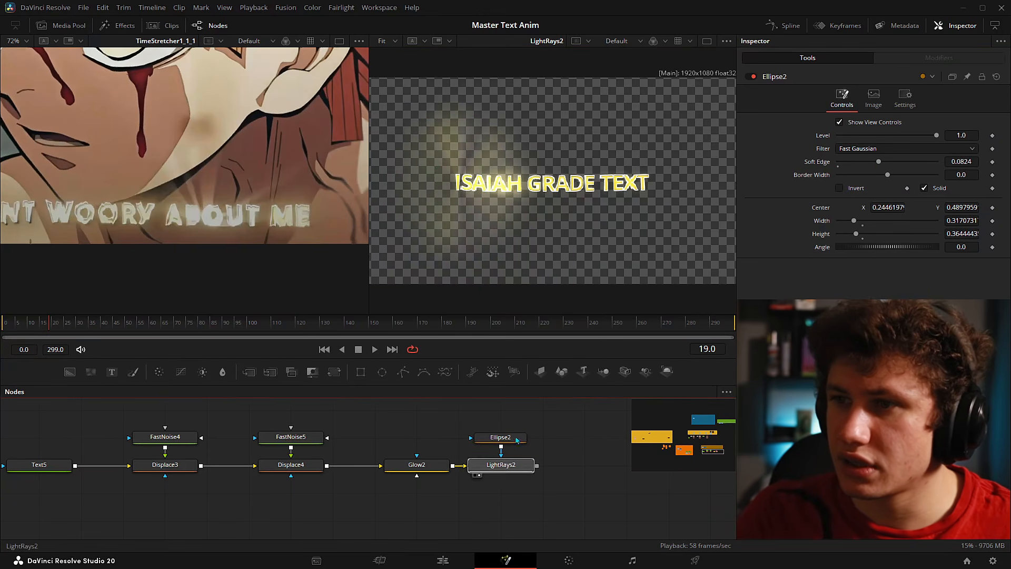
{"action": "key", "text": "2"}
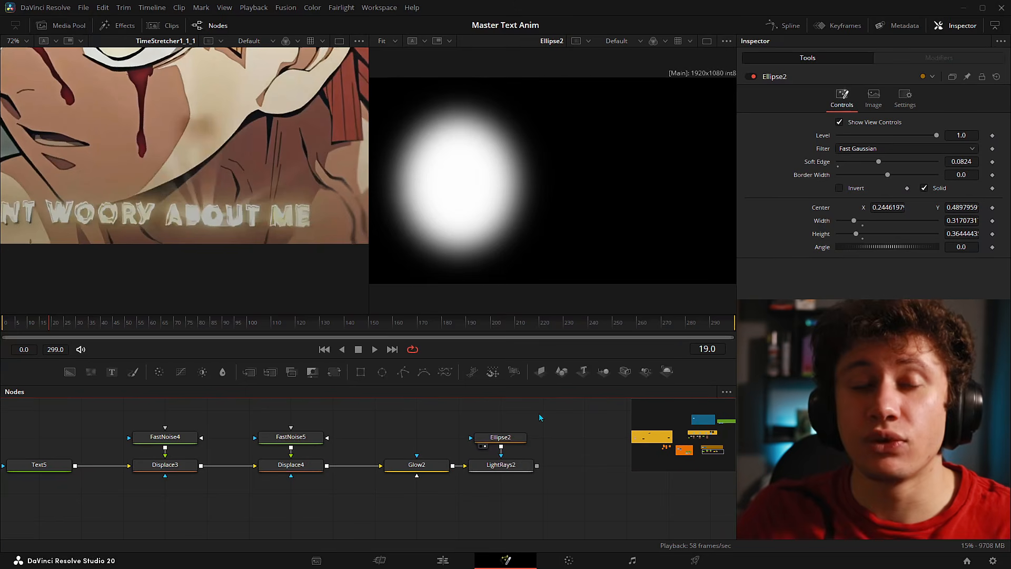
{"action": "left_click", "coordinate": [515, 441]}
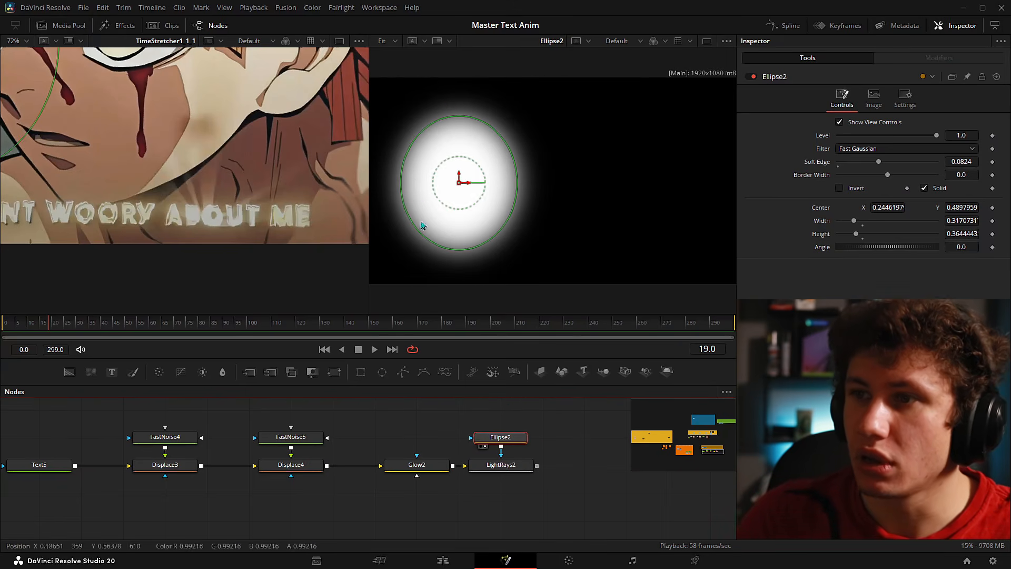
{"action": "mouse_move", "coordinate": [881, 162]}
{"action": "left_mouse_down"}
{"action": "mouse_move", "coordinate": [843, 161]}
{"action": "mouse_move", "coordinate": [927, 162]}
{"action": "mouse_move", "coordinate": [870, 162]}
{"action": "mouse_move", "coordinate": [885, 164]}
{"action": "left_mouse_up"}
{"action": "left_click_drag", "start_coordinate": [495, 239], "coordinate": [494, 225]}
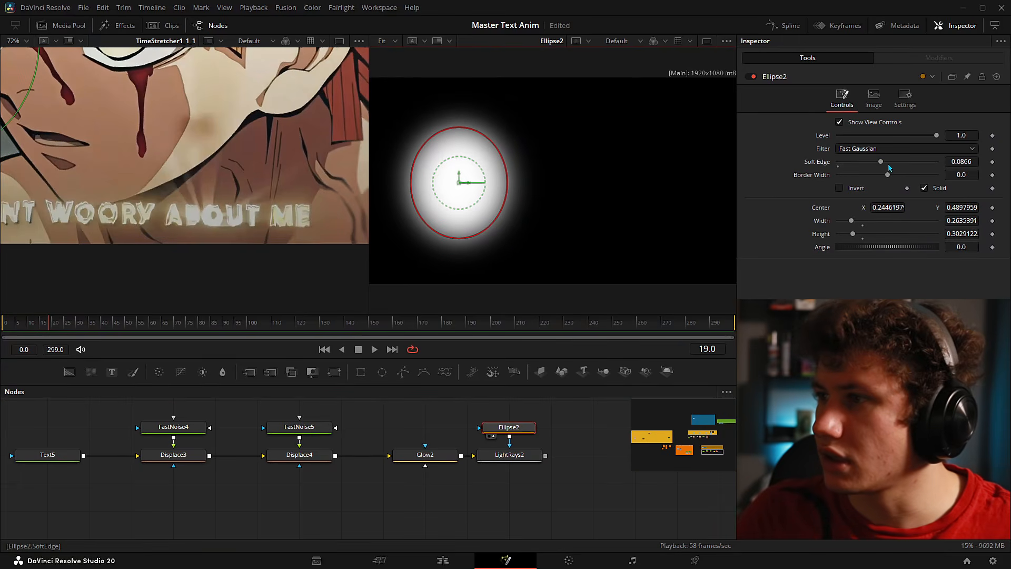
{"action": "left_click_drag", "start_coordinate": [881, 162], "coordinate": [937, 165]}
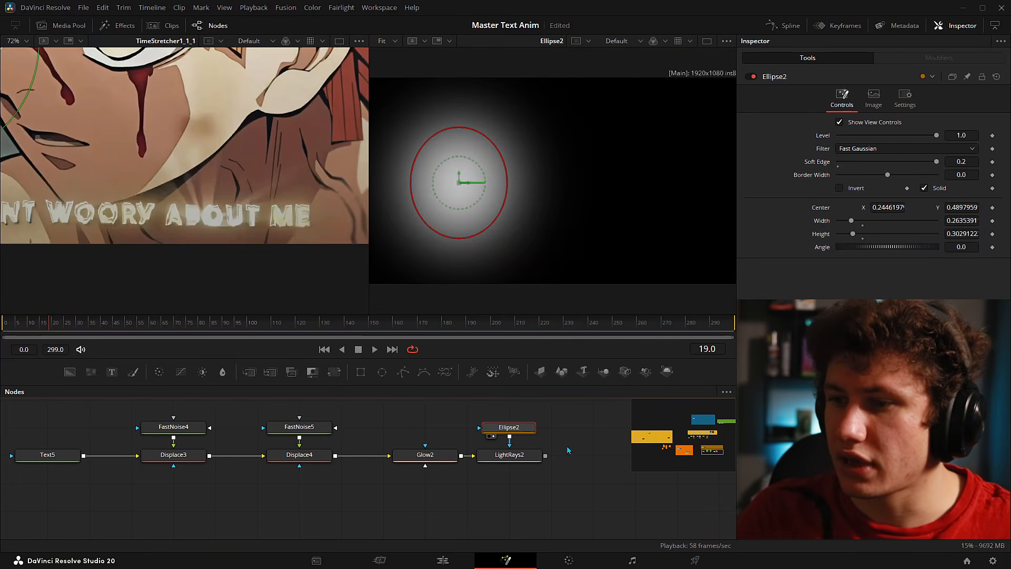
{"action": "left_click", "coordinate": [487, 465]}
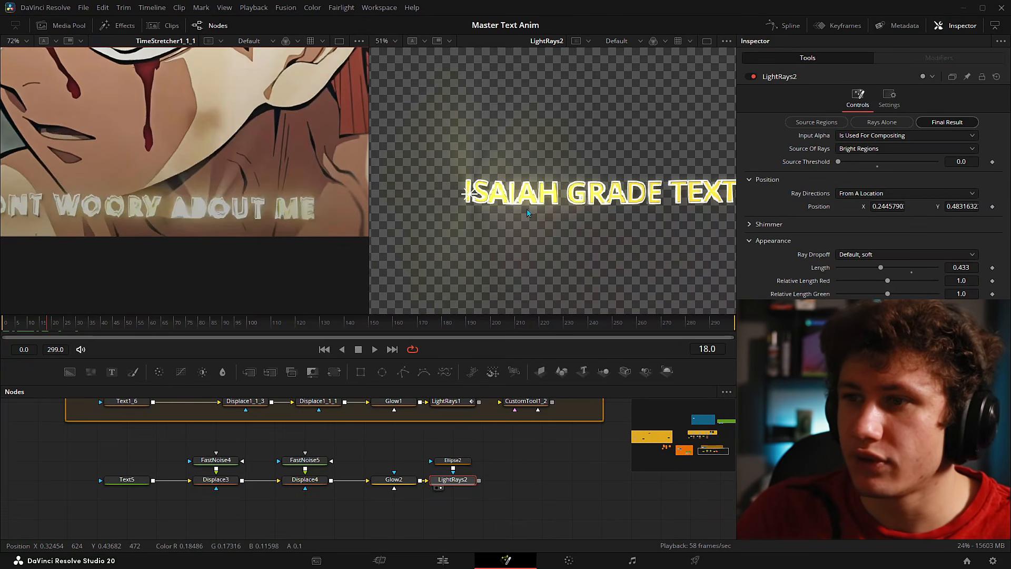
- Switch Ray Dropoff to CCD Bloom Soft, set Length to 0.583, and adjust Gamma
{"action": "left_click", "coordinate": [859, 255]}
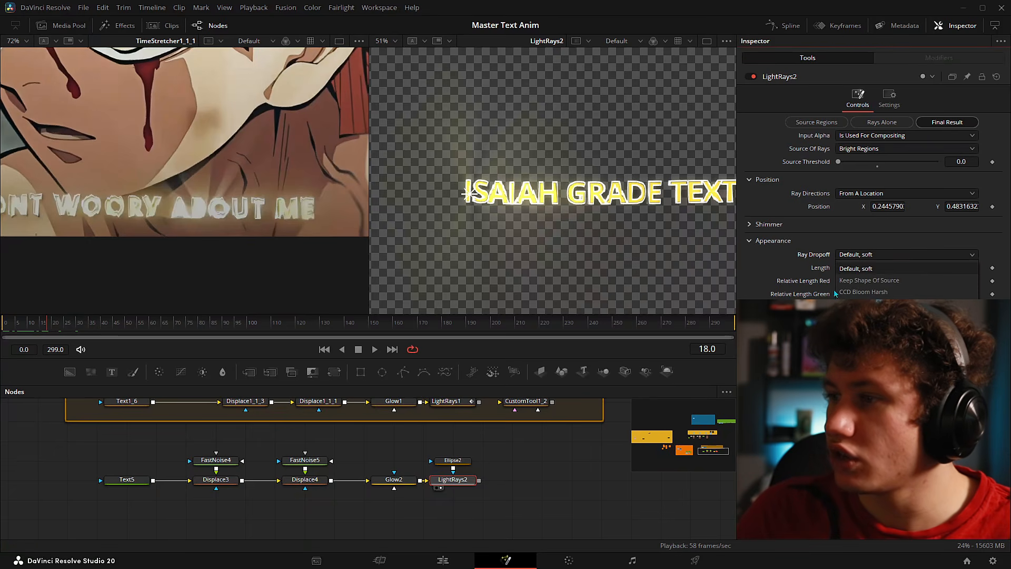
{"action": "left_click", "coordinate": [865, 305]}
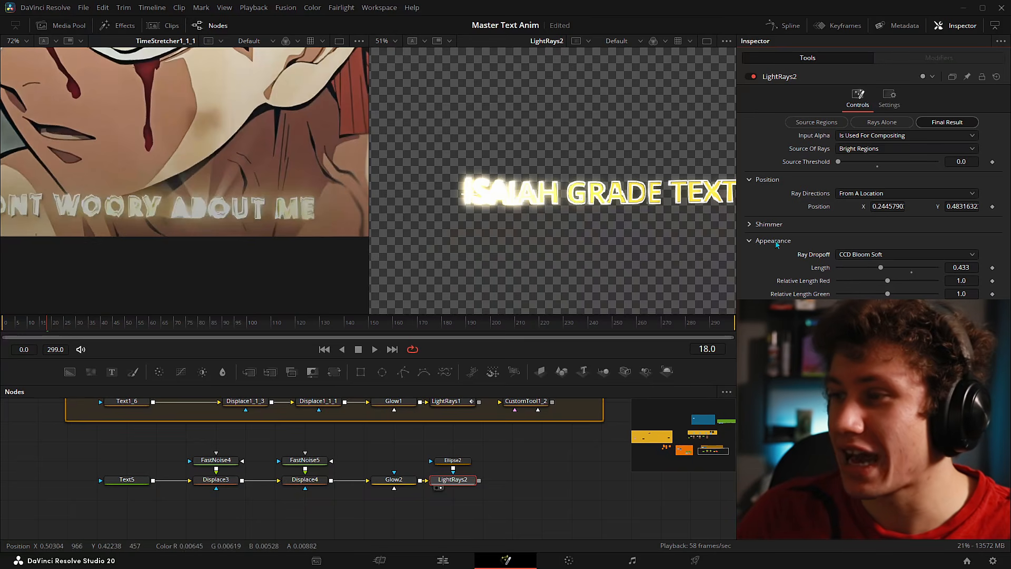
{"action": "left_click_drag", "start_coordinate": [881, 267], "coordinate": [897, 284]}
{"action": "left_click_drag", "start_coordinate": [888, 334], "coordinate": [906, 347]}
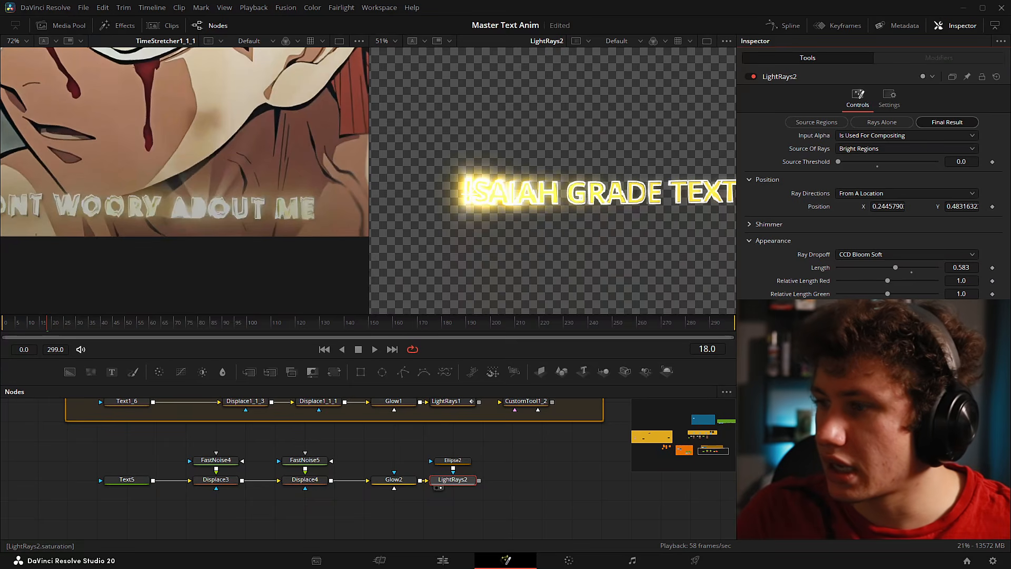
{"action": "left_click", "coordinate": [769, 224]}
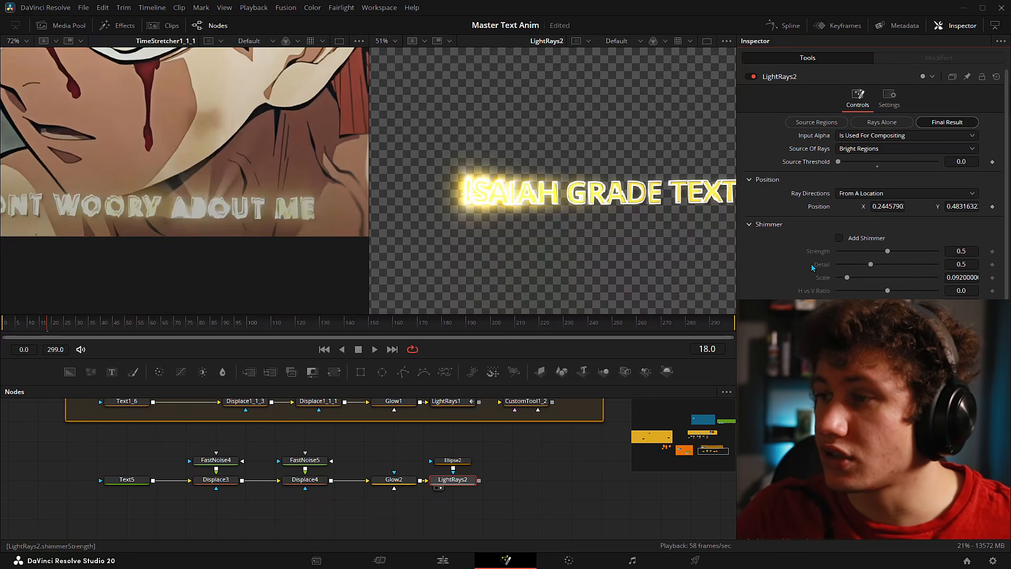
- Enable shimmer with Scale 0.05 and place the ray source at the text's start, about 0.261, 0.499
{"action": "left_click", "coordinate": [838, 238]}
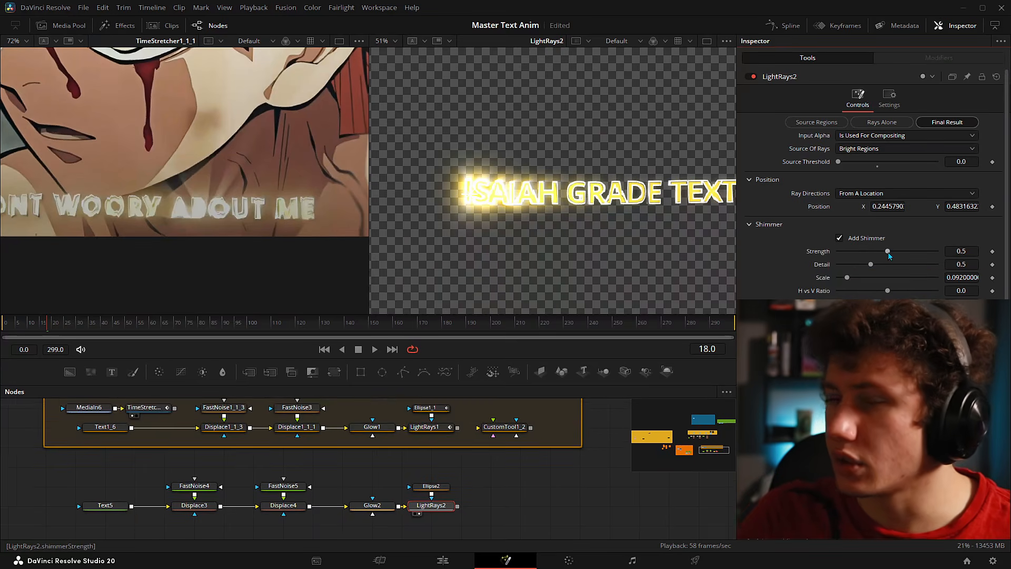
{"action": "left_click_drag", "start_coordinate": [888, 251], "coordinate": [941, 265]}
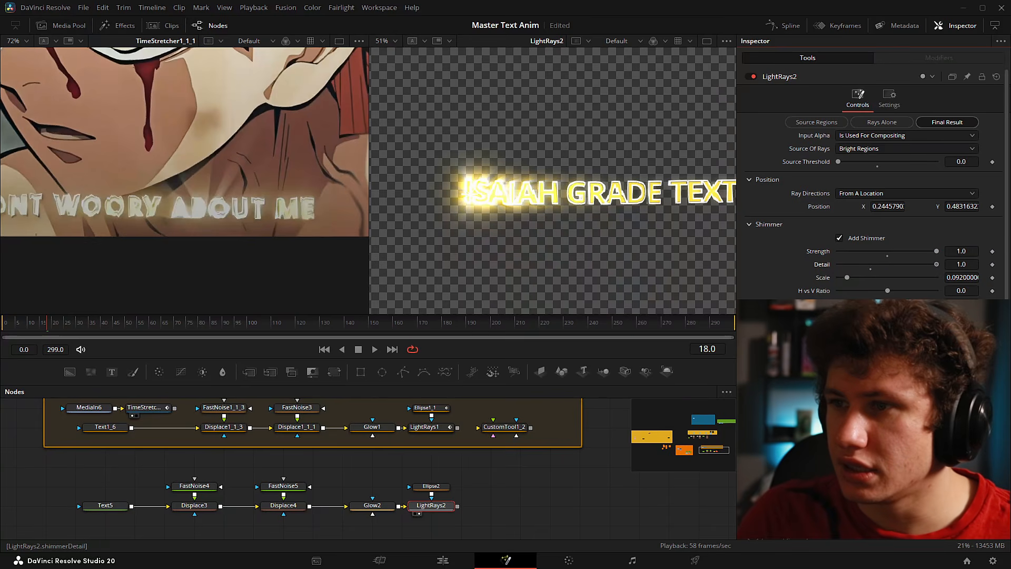
{"action": "scroll", "coordinate": [458, 196], "scroll_direction": "up", "scroll_amount": 2}
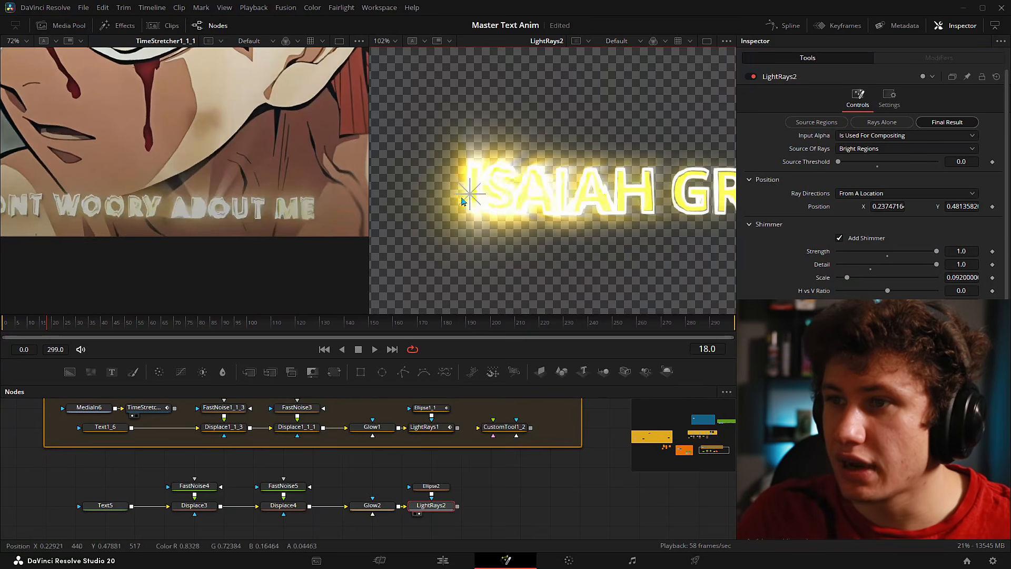
{"action": "mouse_move", "coordinate": [457, 196]}
{"action": "left_mouse_down"}
{"action": "mouse_move", "coordinate": [524, 191]}
{"action": "mouse_move", "coordinate": [472, 182]}
{"action": "mouse_move", "coordinate": [542, 209]}
{"action": "mouse_move", "coordinate": [439, 205]}
{"action": "left_mouse_up"}
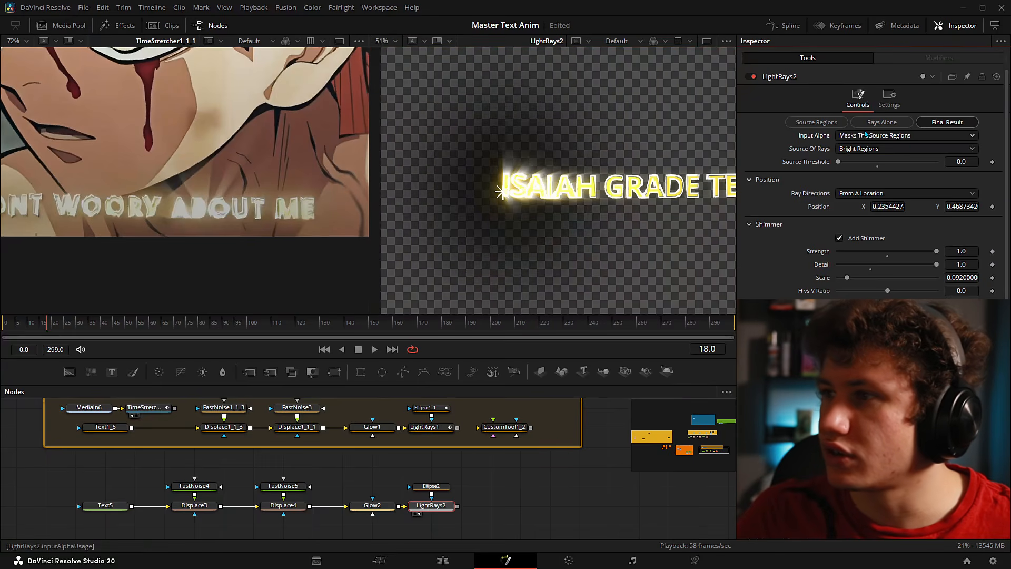
{"action": "left_click_drag", "start_coordinate": [501, 192], "coordinate": [516, 190]}
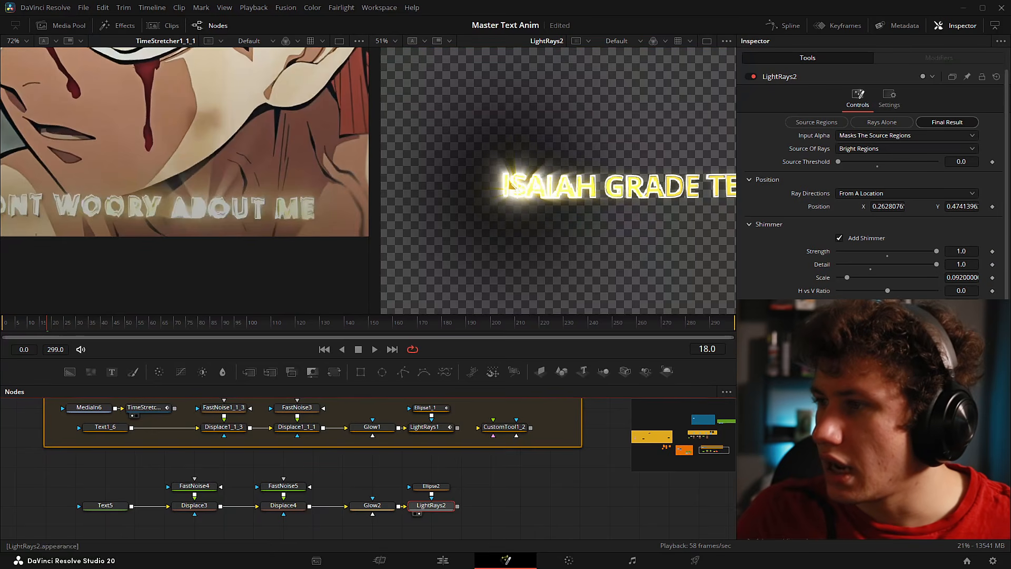
{"action": "left_click_drag", "start_coordinate": [845, 278], "coordinate": [837, 278]}
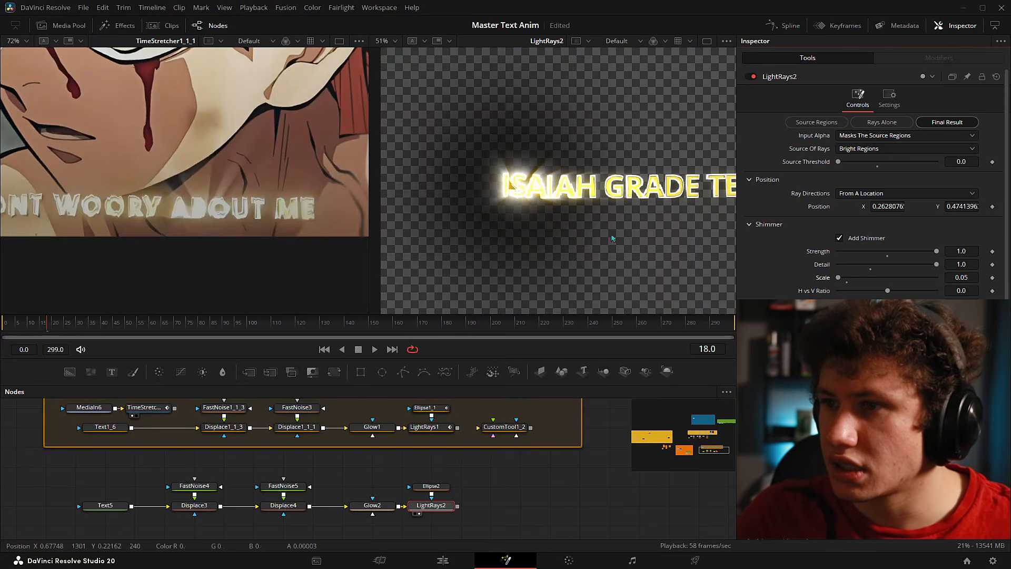
{"action": "scroll", "coordinate": [510, 188], "scroll_direction": "up", "scroll_amount": 2}
{"action": "left_click_drag", "start_coordinate": [520, 203], "coordinate": [519, 189]}
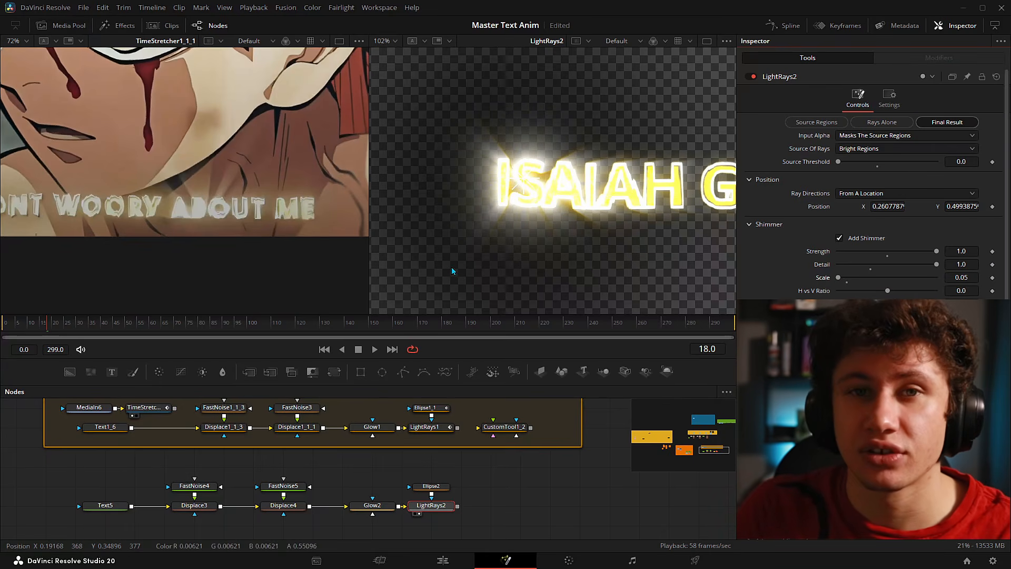
- Set LightRays2's Input Alpha back to Is Used For Compositing
{"action": "left_click", "coordinate": [890, 135]}
{"action": "left_click", "coordinate": [885, 162]}
{"action": "scroll", "coordinate": [717, 184], "scroll_direction": "down", "scroll_amount": 6}
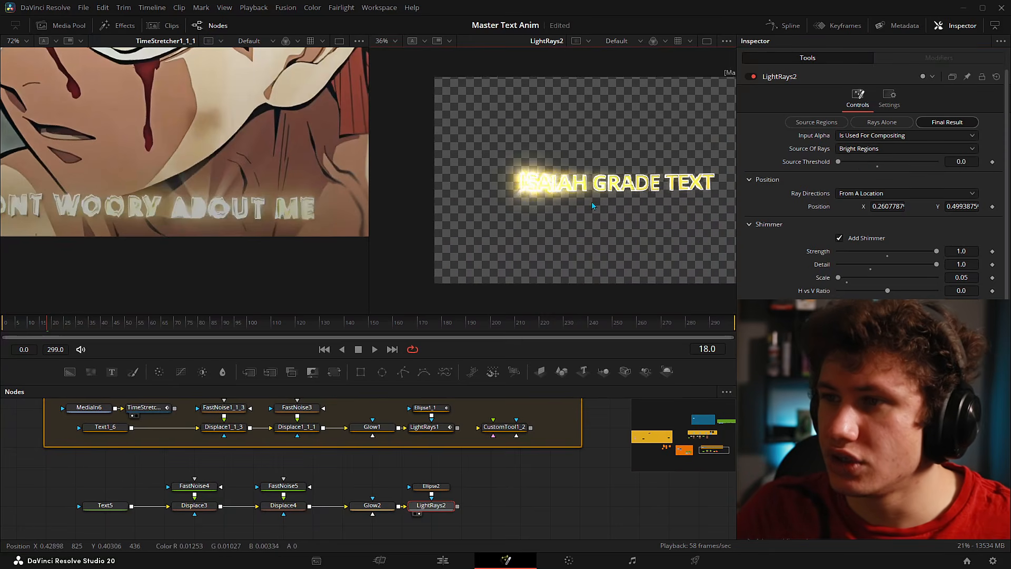
{"action": "scroll", "coordinate": [568, 210], "scroll_direction": "up", "scroll_amount": 2}
{"action": "scroll", "coordinate": [436, 501], "scroll_direction": "up", "scroll_amount": 1}
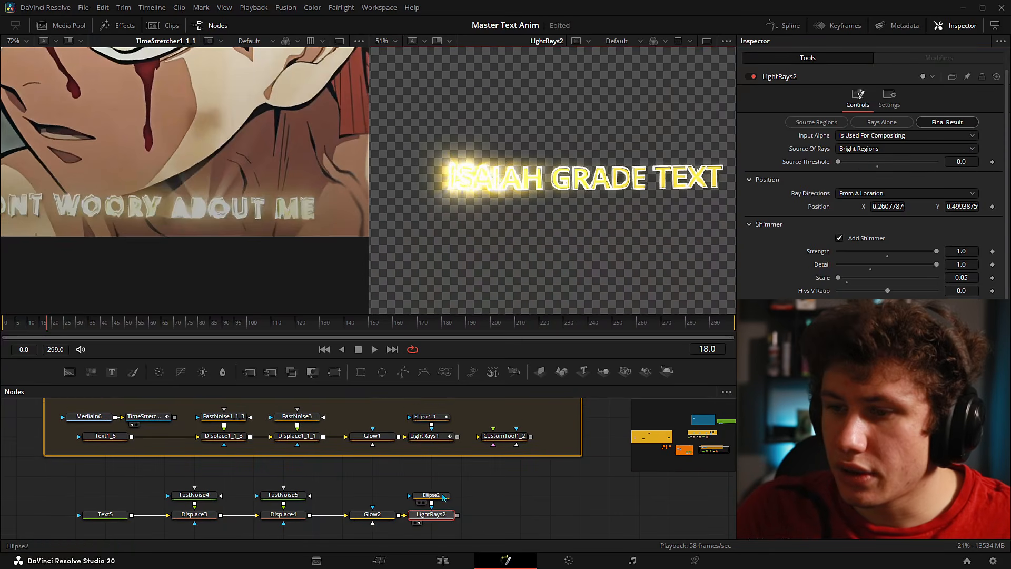
- Set Ellipse2's Soft Edge to 0.3, save Master Text Anim, then reduce it to about 0.16
{"action": "left_click", "coordinate": [436, 497]}
{"action": "left_click", "coordinate": [970, 160]}
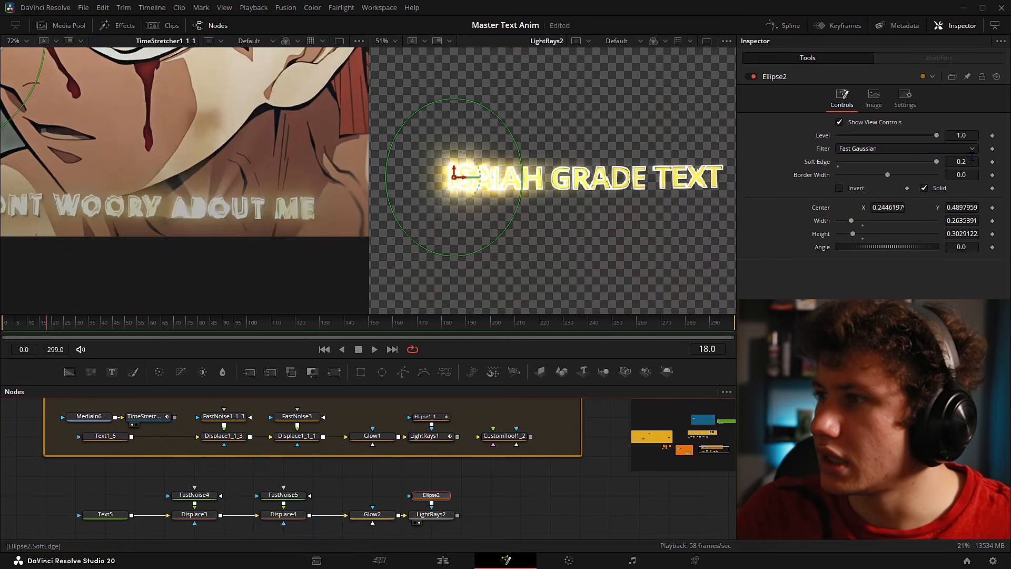
{"action": "type", "text": "0.3"}
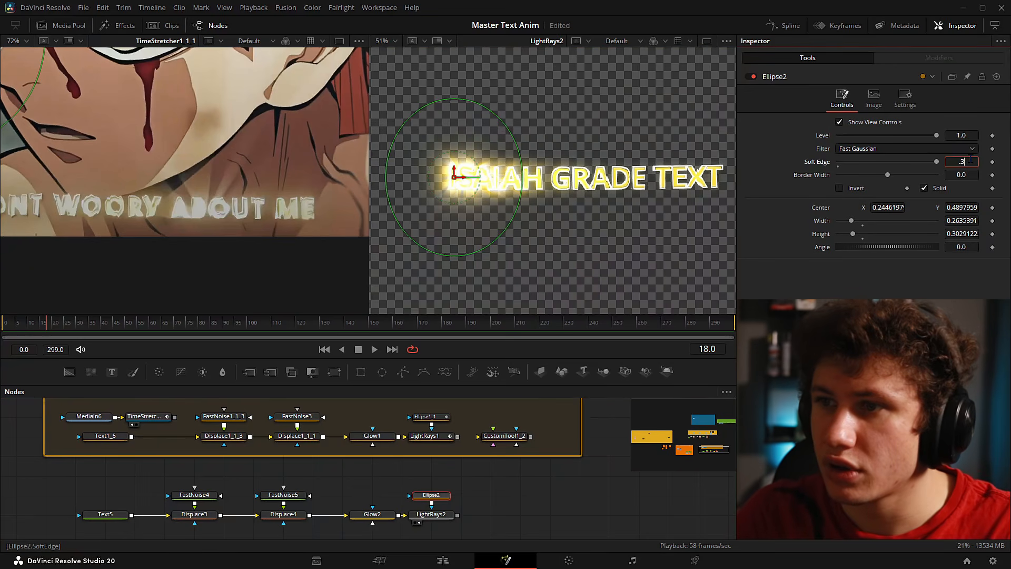
{"action": "key", "text": "Tab"}
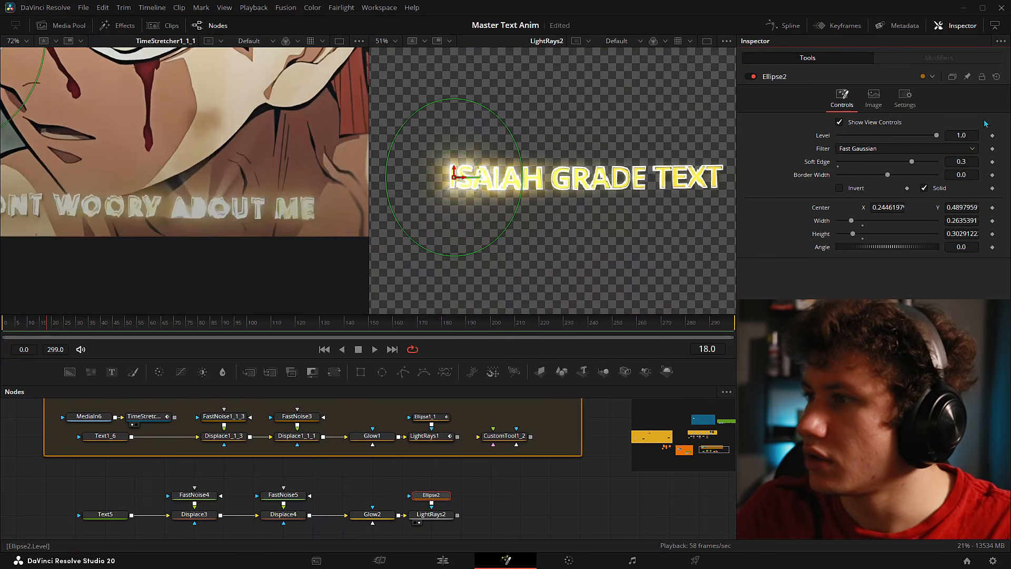
{"action": "key", "text": "ctrl+s"}
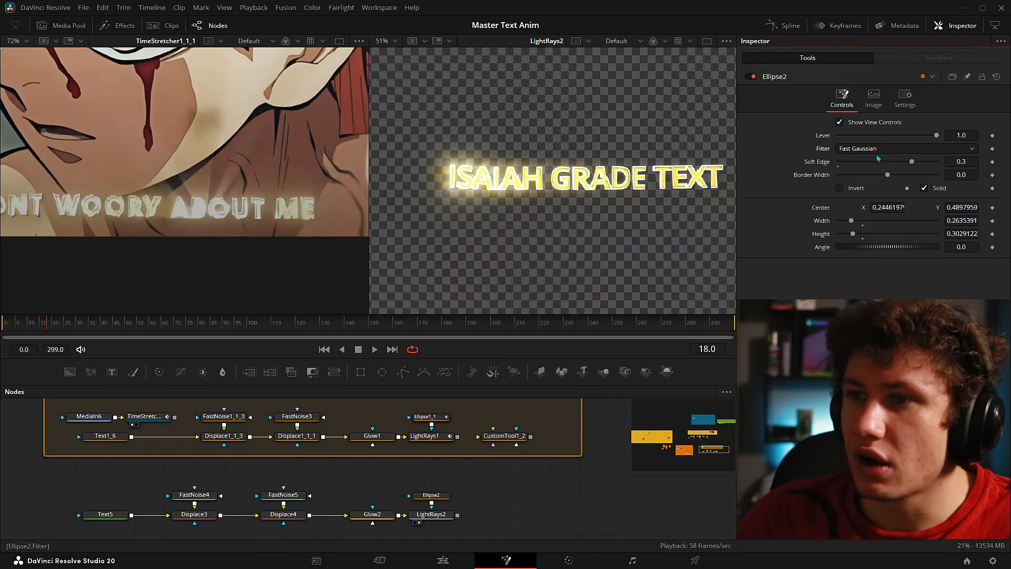
{"action": "left_click_drag", "start_coordinate": [913, 161], "coordinate": [890, 160]}
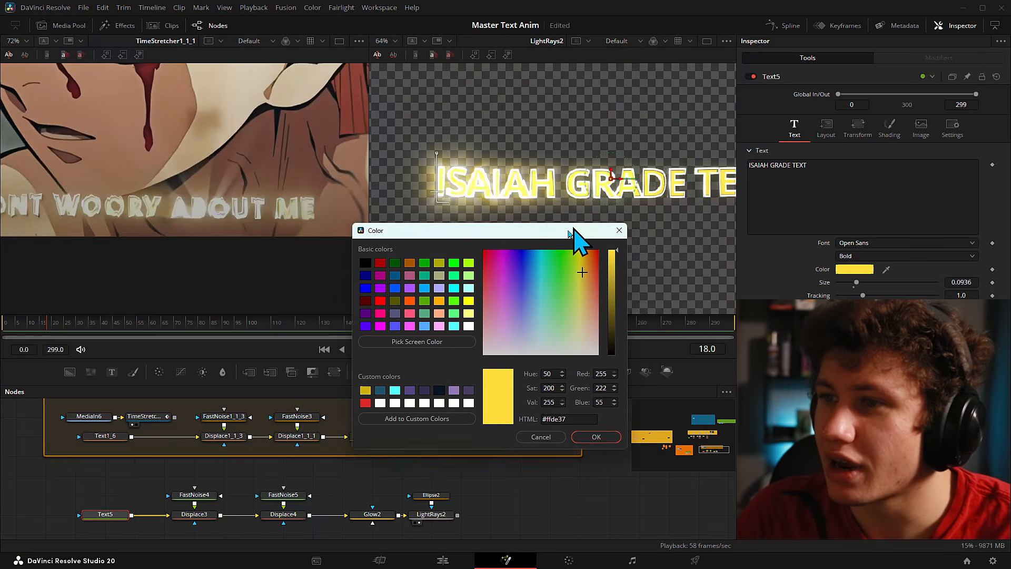
- Lighten Text5's yellow to #ffd675, then scrub frames 3–11 to check LightRays2's keyframed position
{"action": "left_click_drag", "start_coordinate": [576, 237], "coordinate": [526, 237]}
{"action": "left_click_drag", "start_coordinate": [533, 311], "coordinate": [534, 317]}
{"action": "left_click", "coordinate": [557, 459]}
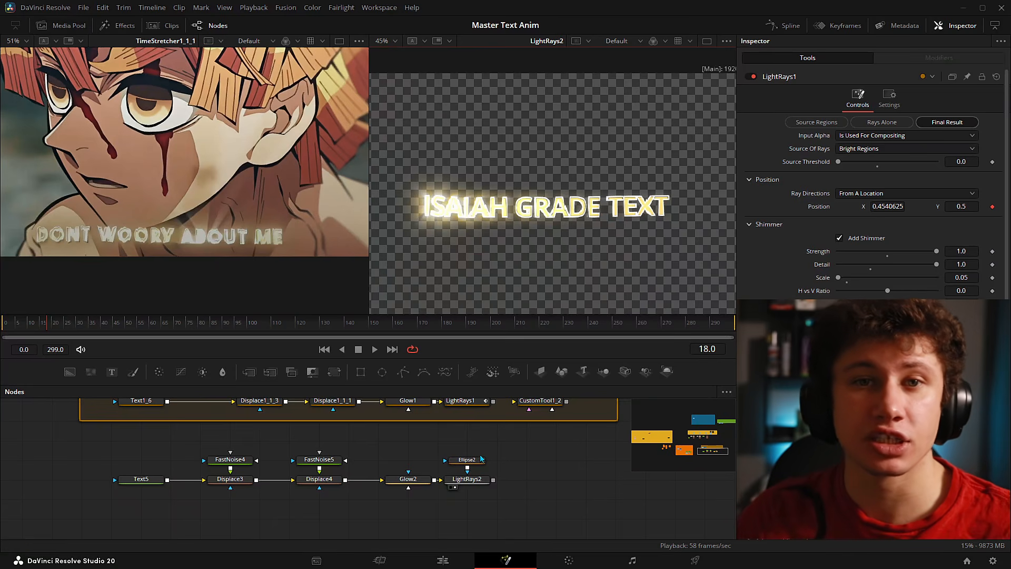
{"action": "left_click", "coordinate": [467, 479]}
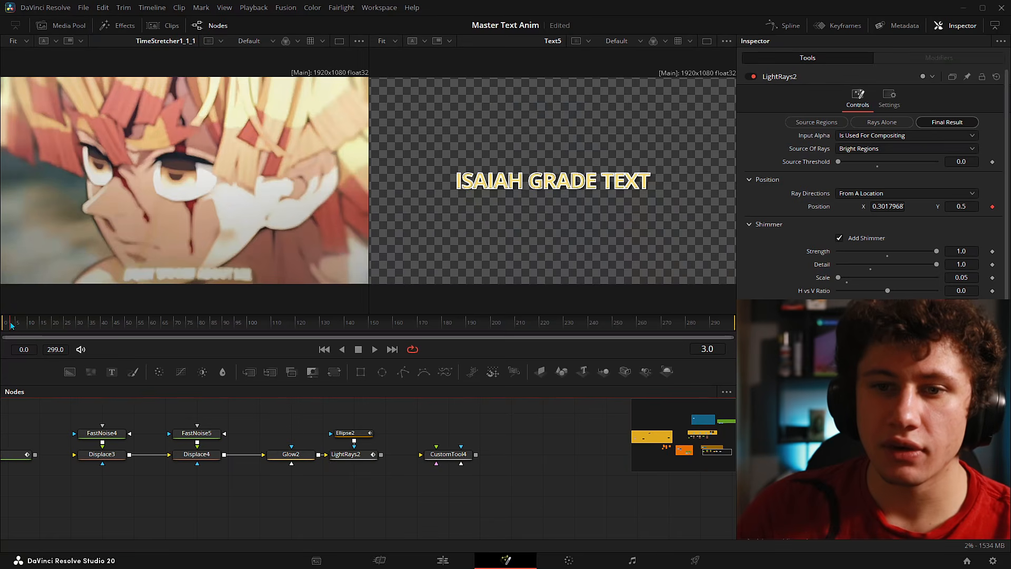
{"action": "left_click_drag", "start_coordinate": [11, 324], "coordinate": [76, 315]}
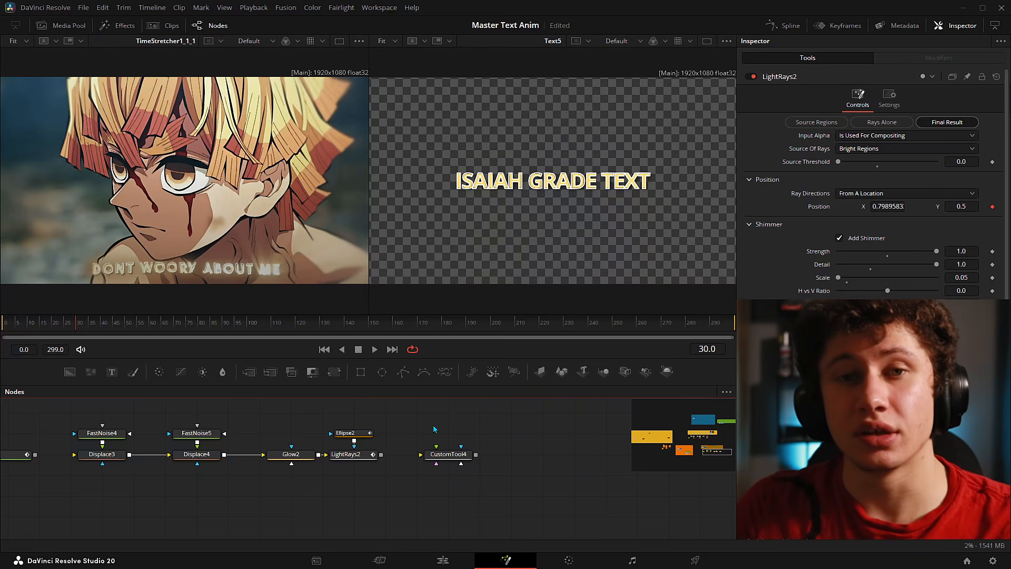
{"action": "left_click_drag", "start_coordinate": [49, 324], "coordinate": [56, 324]}
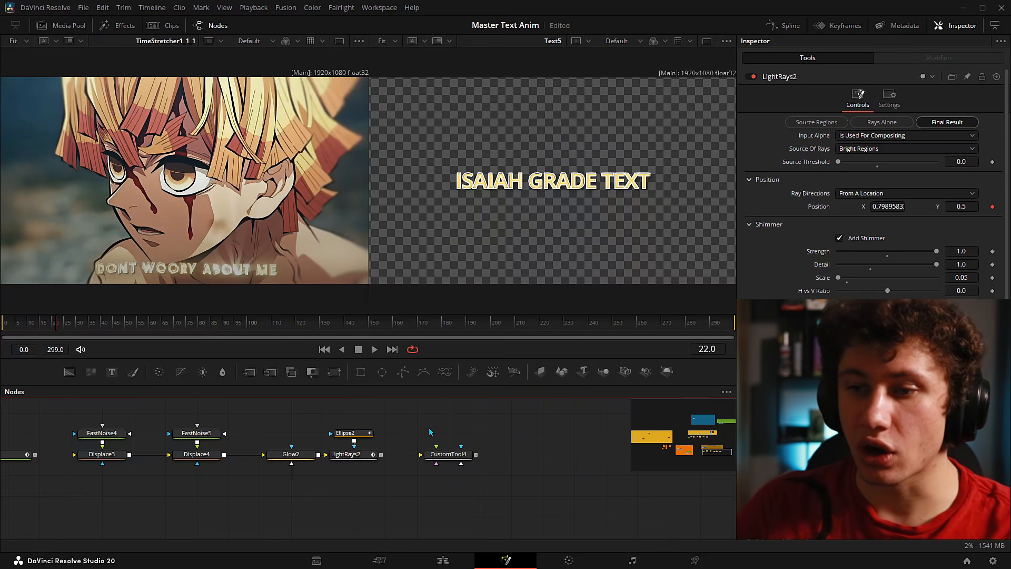
{"action": "left_click", "coordinate": [362, 439]}
{"action": "left_click", "coordinate": [372, 456]}
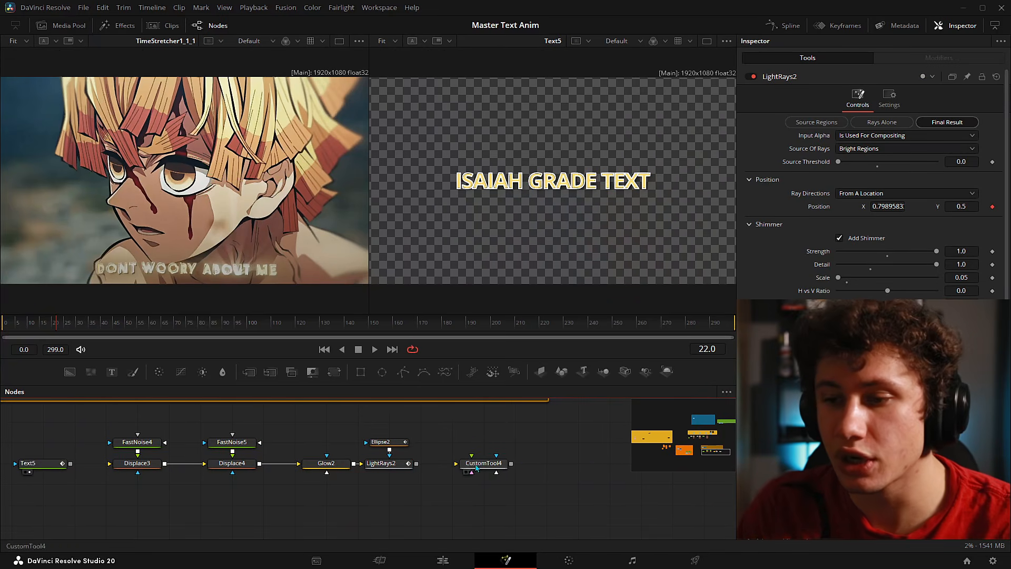
{"action": "left_click", "coordinate": [483, 463]}
{"action": "scroll", "coordinate": [463, 482], "scroll_direction": "up", "scroll_amount": 3}
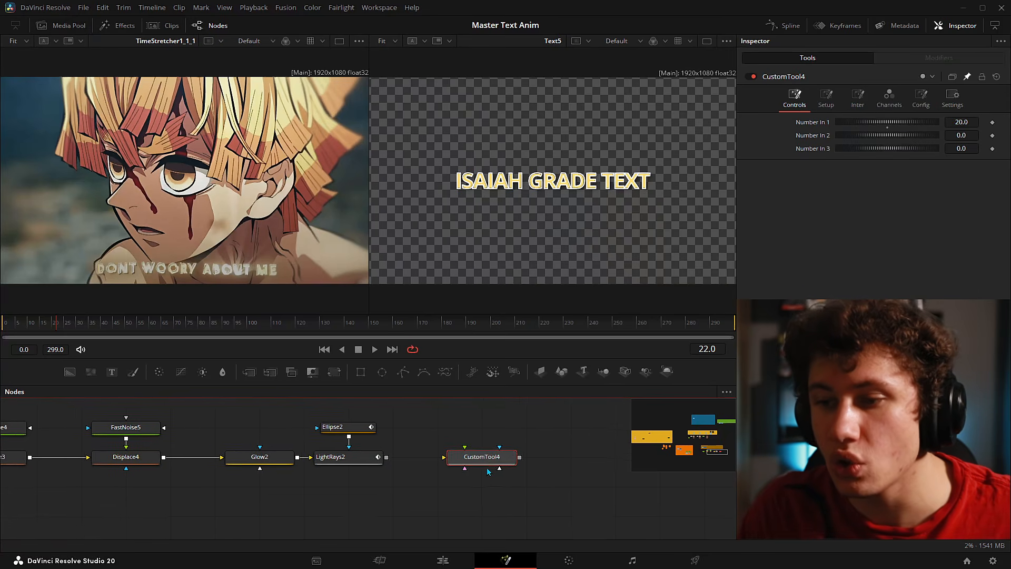
{"action": "key", "text": "shift+space"}
{"action": "type", "text": "custom"}
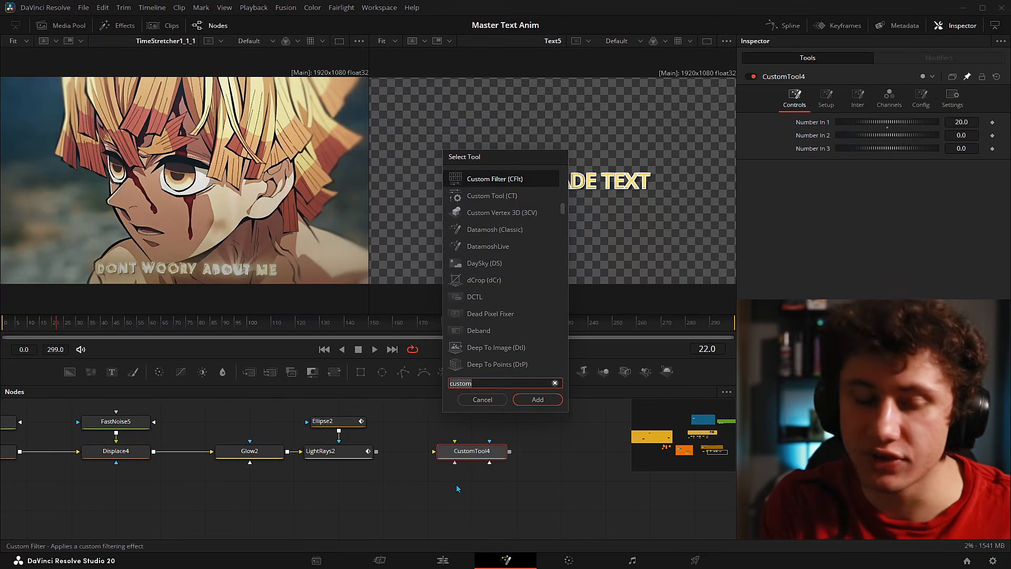
{"action": "key", "text": "Down"}
{"action": "key", "text": "Down"}
{"action": "key", "text": "Up"}
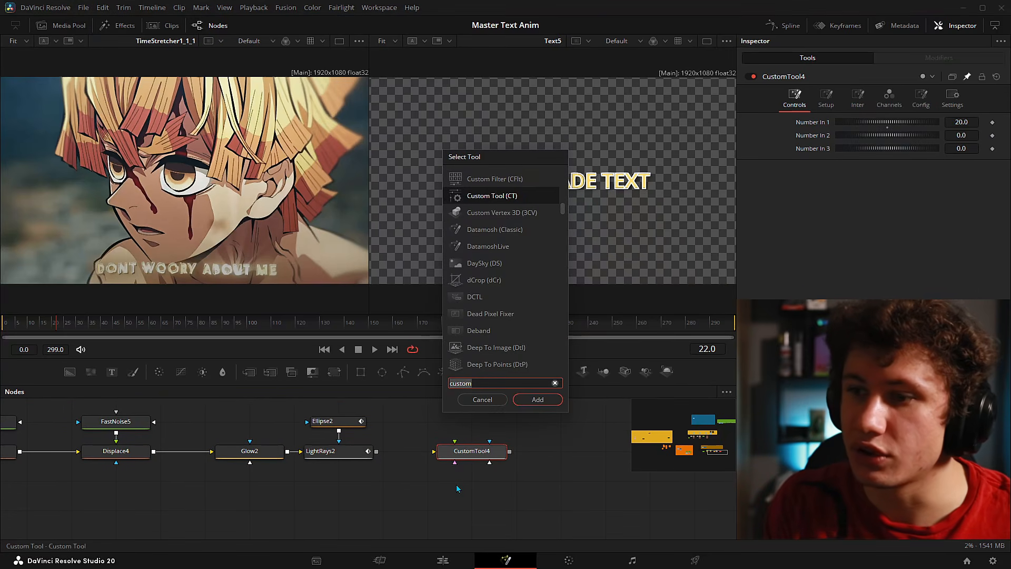
{"action": "key", "text": "Return"}
{"action": "key", "text": "ctrl+z"}
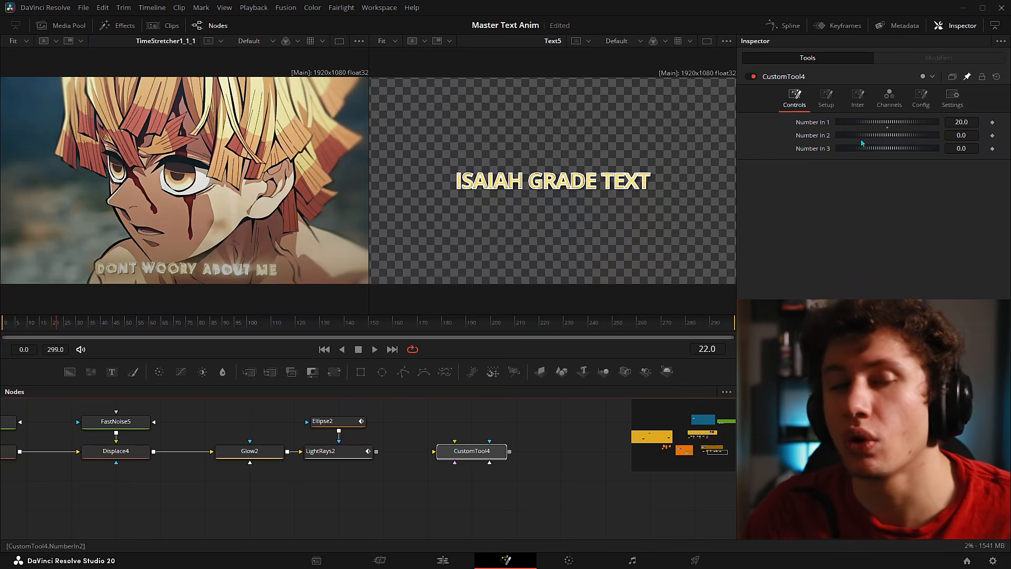
{"action": "left_click", "coordinate": [856, 210]}
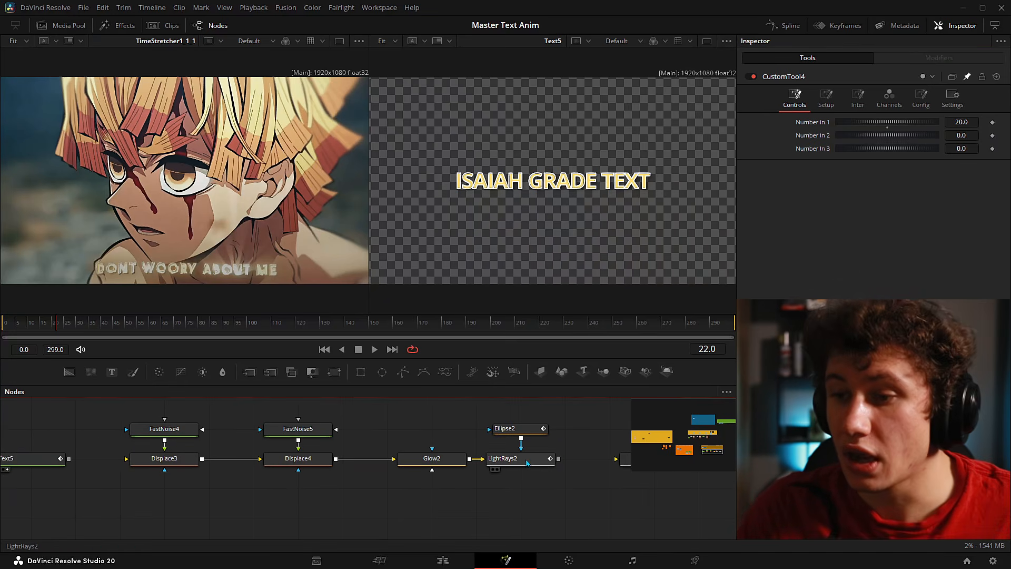
{"action": "left_click", "coordinate": [527, 462]}
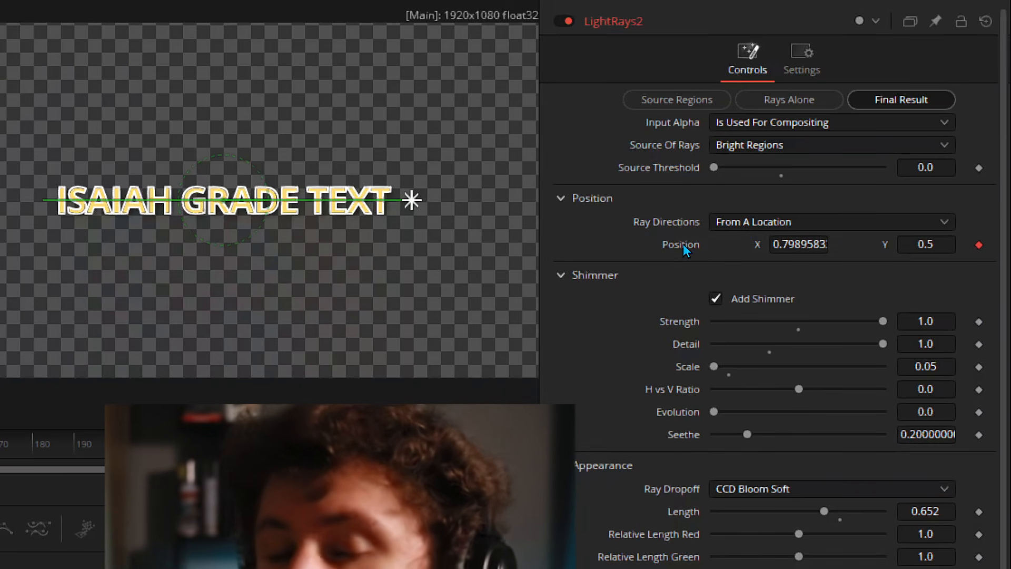
- Add a modifier to LightRays2's Position and expand its XYPath2 controls in the Modifiers tab
{"action": "right_click", "coordinate": [684, 245]}
{"action": "mouse_move", "coordinate": [713, 336]}
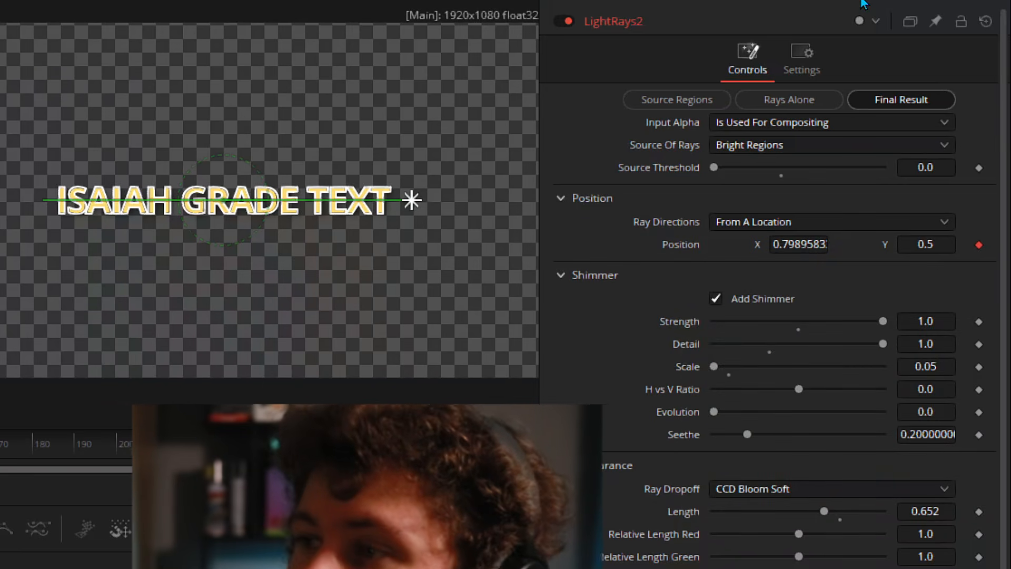
{"action": "left_click", "coordinate": [862, 2]}
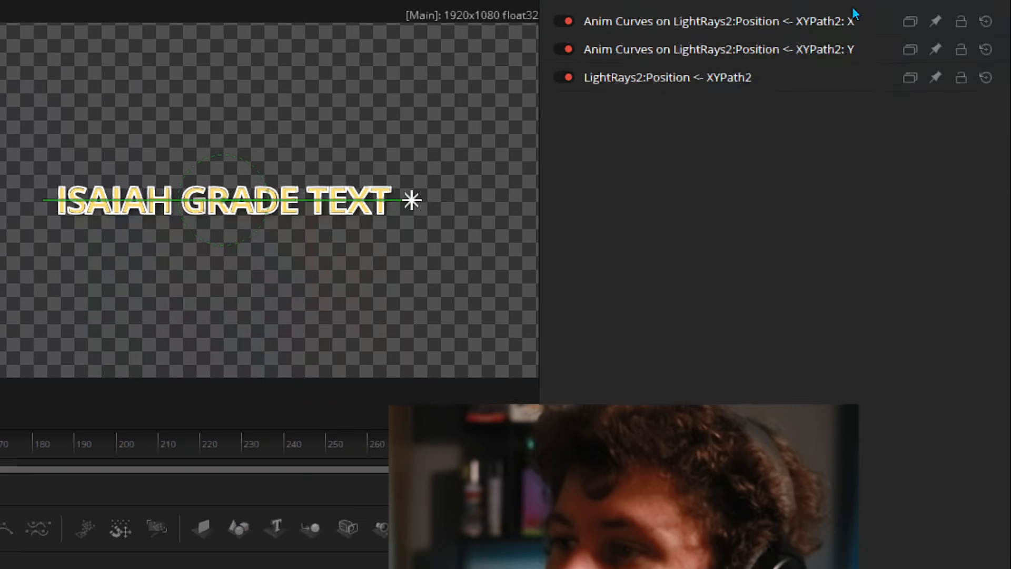
{"action": "left_click", "coordinate": [672, 77]}
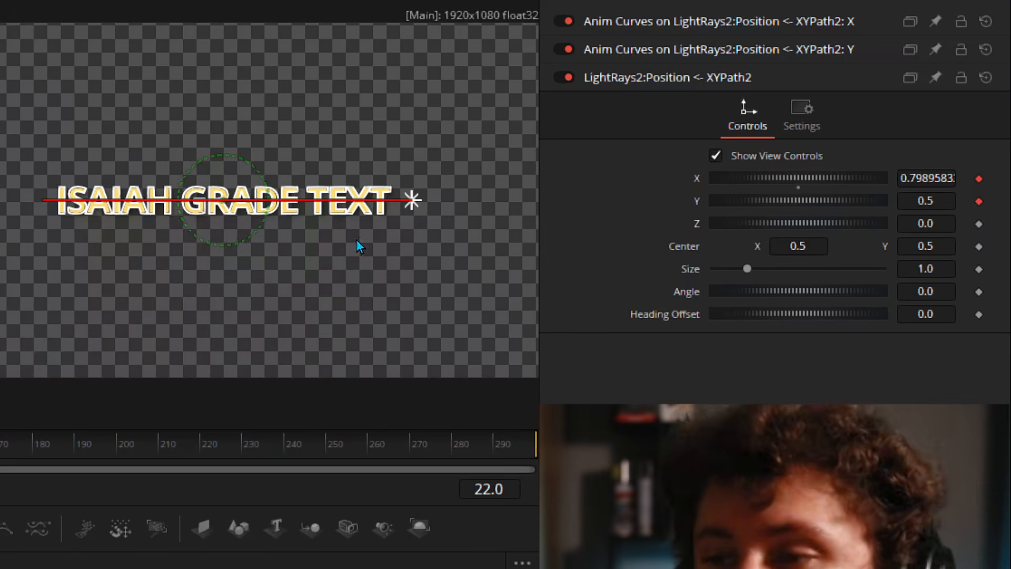
- Show an Anim Curves modifier on XYPath2's Y and check its Input, linked to XYPath3.Y
{"action": "right_click", "coordinate": [697, 203]}
{"action": "mouse_move", "coordinate": [780, 295]}
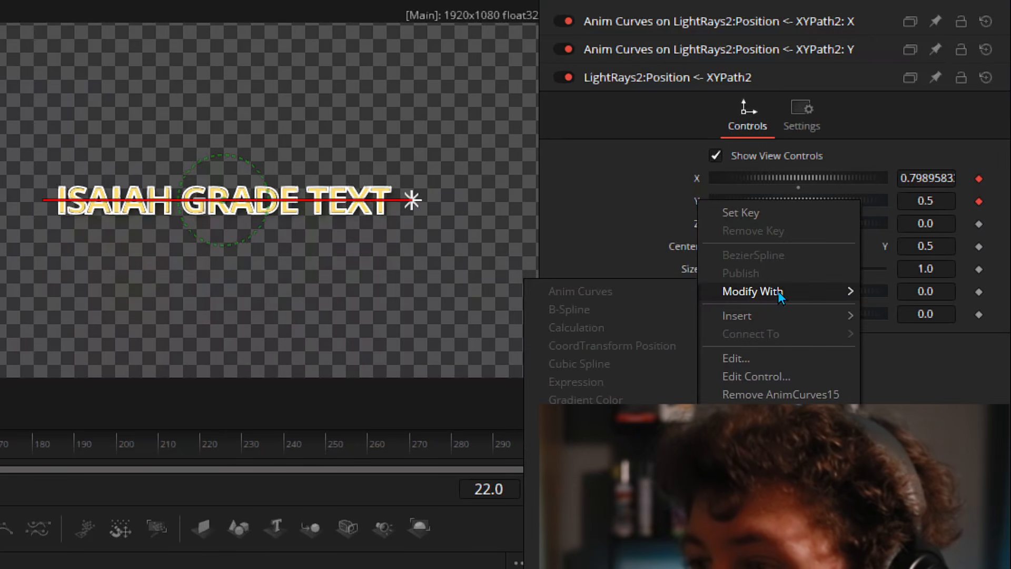
{"action": "left_click", "coordinate": [586, 292]}
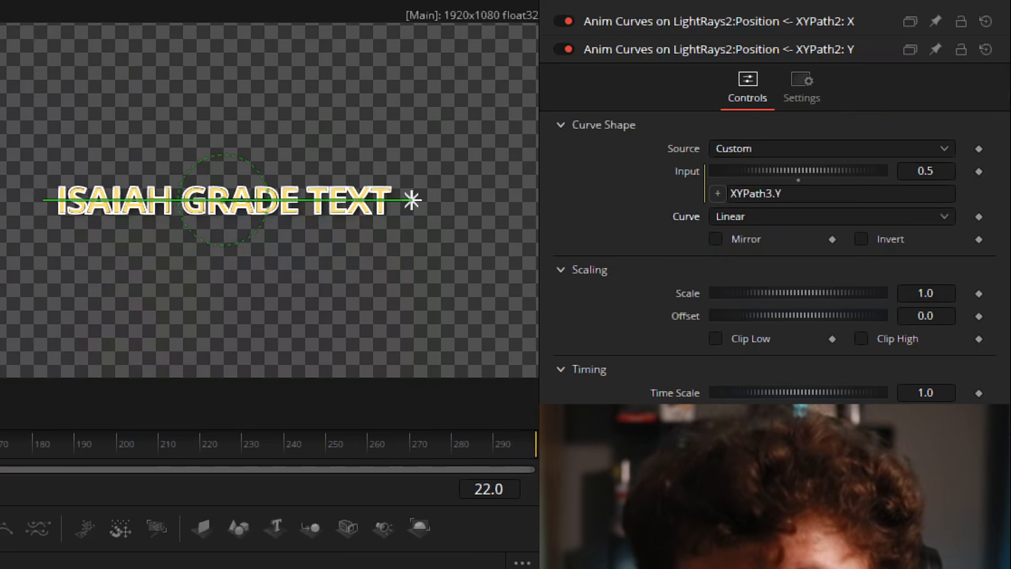
{"action": "right_click", "coordinate": [684, 173]}
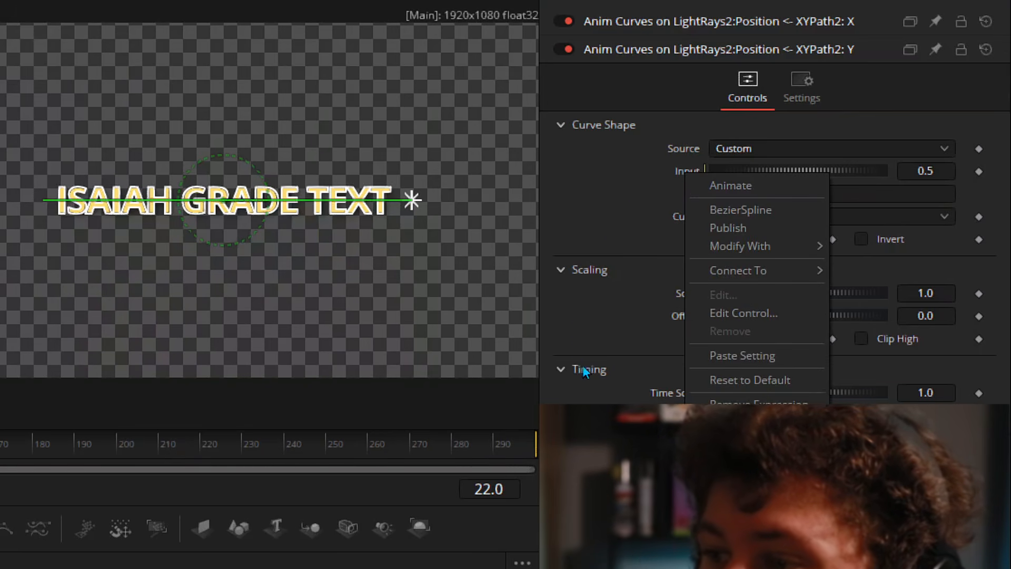
{"action": "left_click", "coordinate": [864, 252]}
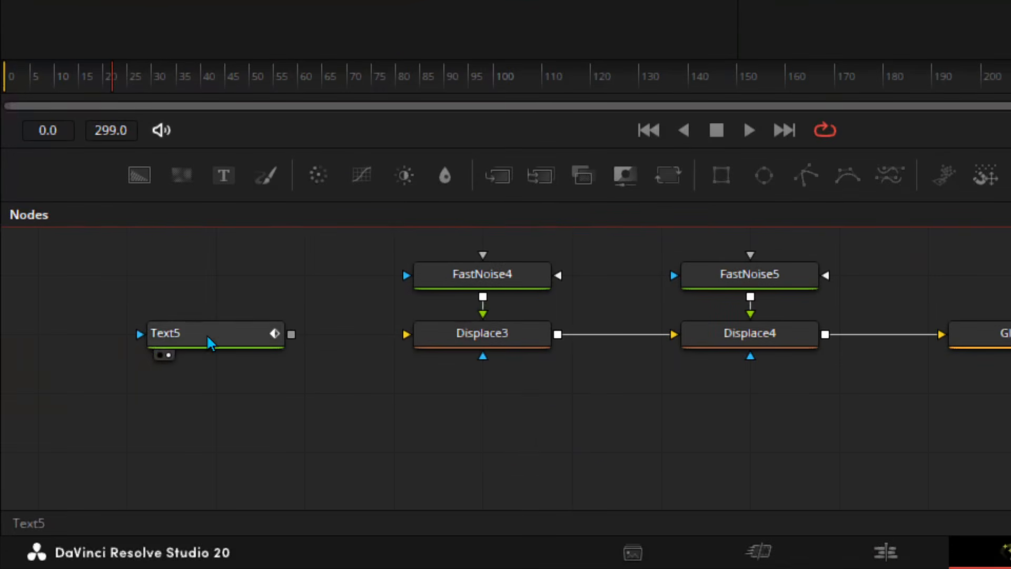
{"action": "left_click", "coordinate": [203, 333]}
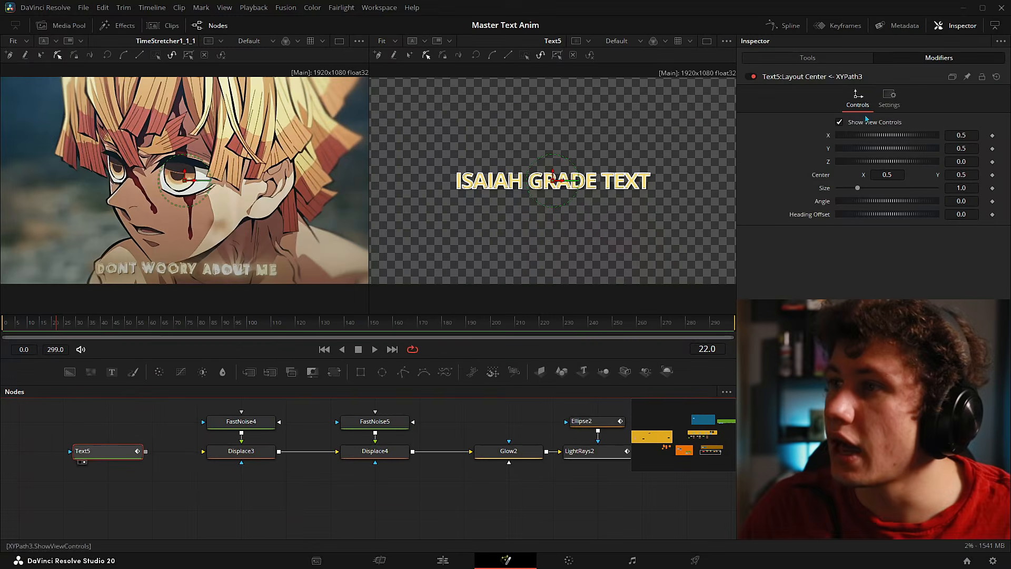
{"action": "left_click", "coordinate": [821, 58]}
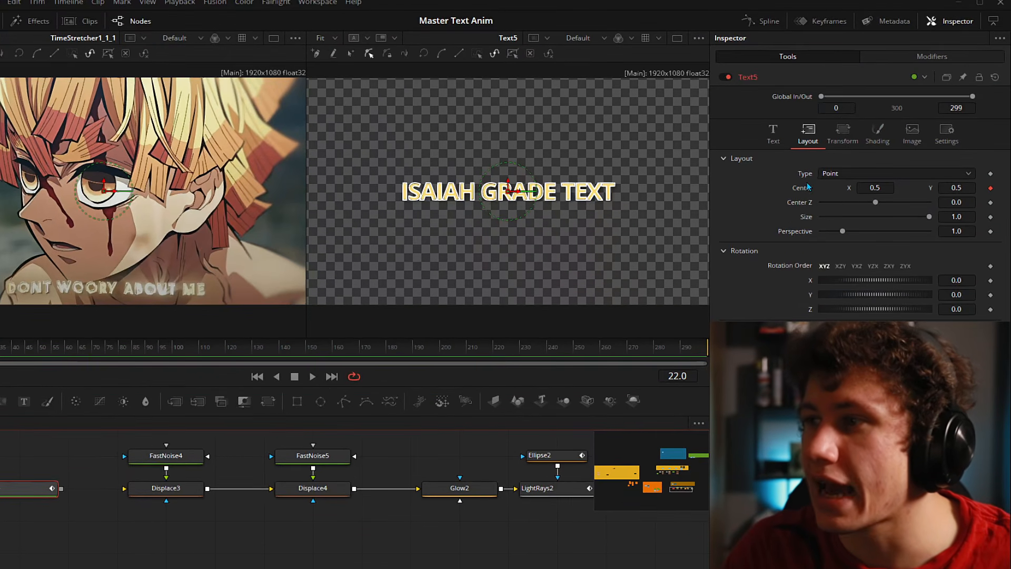
{"action": "right_click", "coordinate": [818, 183]}
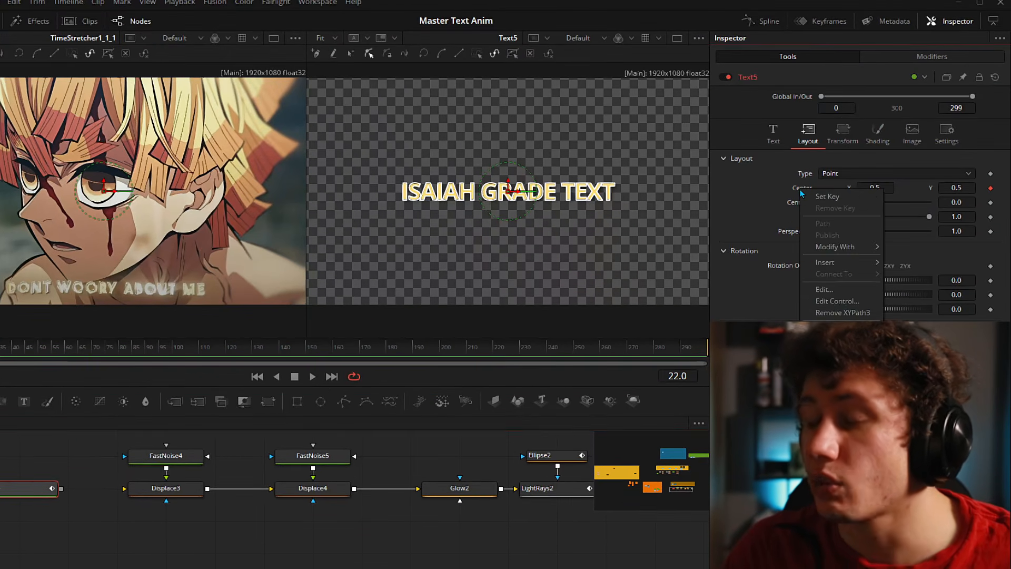
{"action": "mouse_move", "coordinate": [828, 247]}
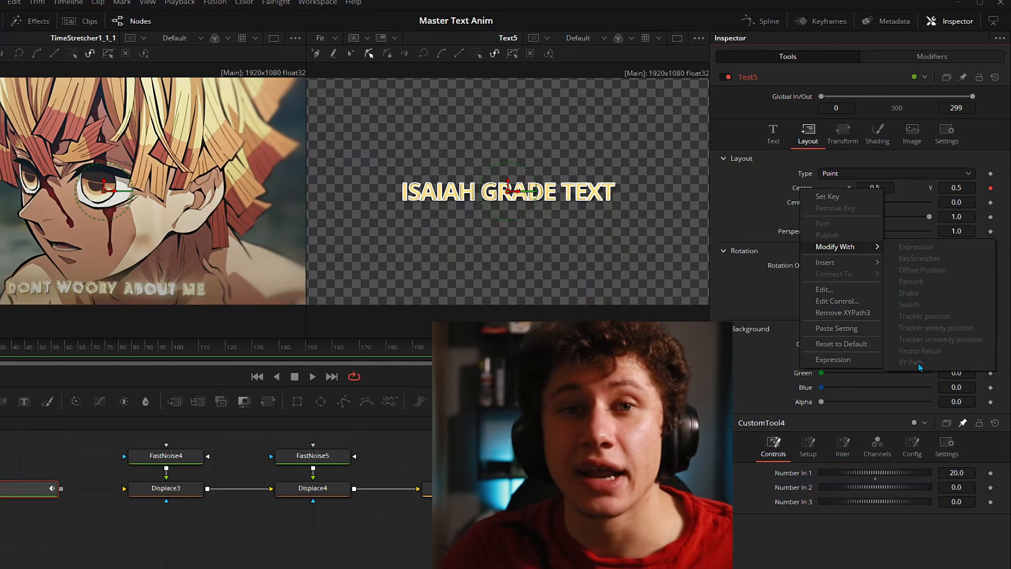
{"action": "left_click", "coordinate": [773, 197]}
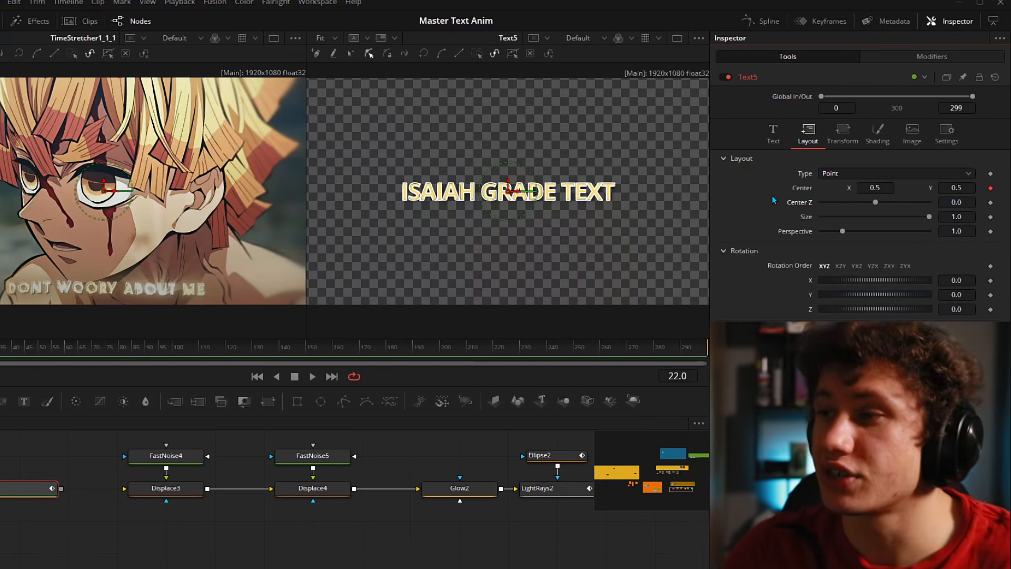
{"action": "left_click", "coordinate": [886, 57]}
{"action": "left_click_drag", "start_coordinate": [549, 457], "coordinate": [410, 469]}
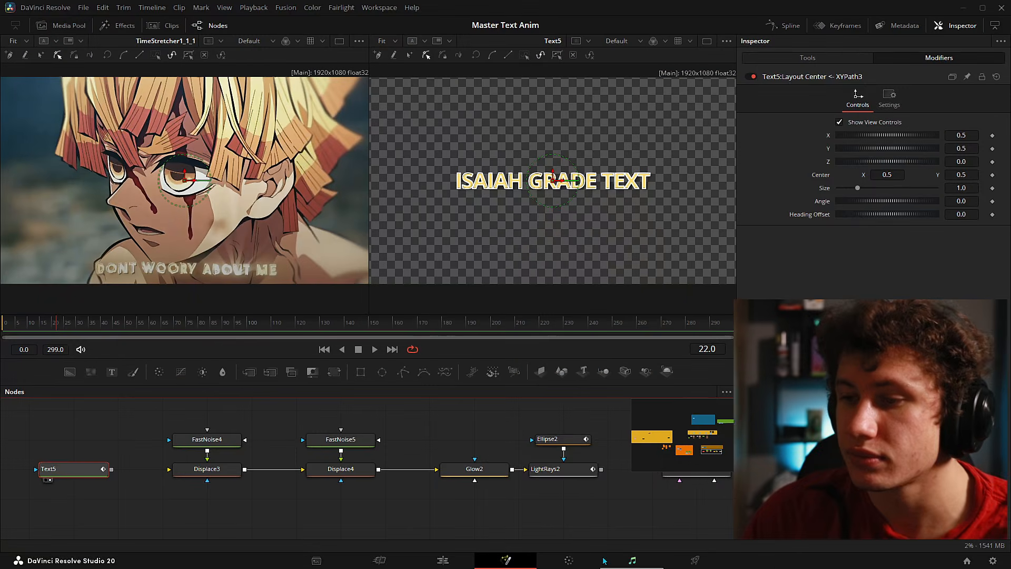
{"action": "left_click_drag", "start_coordinate": [580, 488], "coordinate": [463, 487]}
{"action": "left_click", "coordinate": [453, 475]}
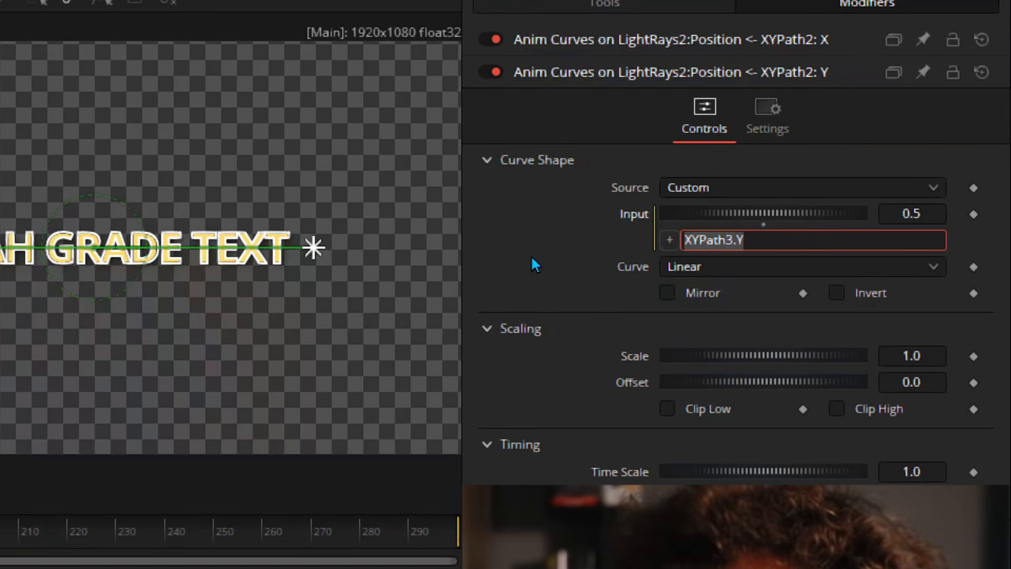
{"action": "left_click", "coordinate": [759, 239]}
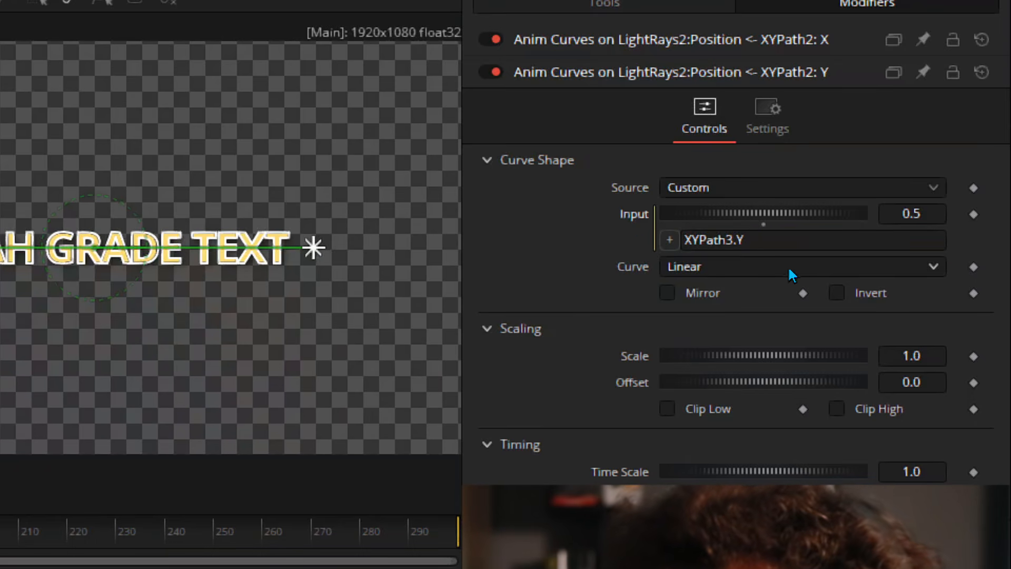
{"action": "left_click_drag", "start_coordinate": [768, 239], "coordinate": [682, 237]}
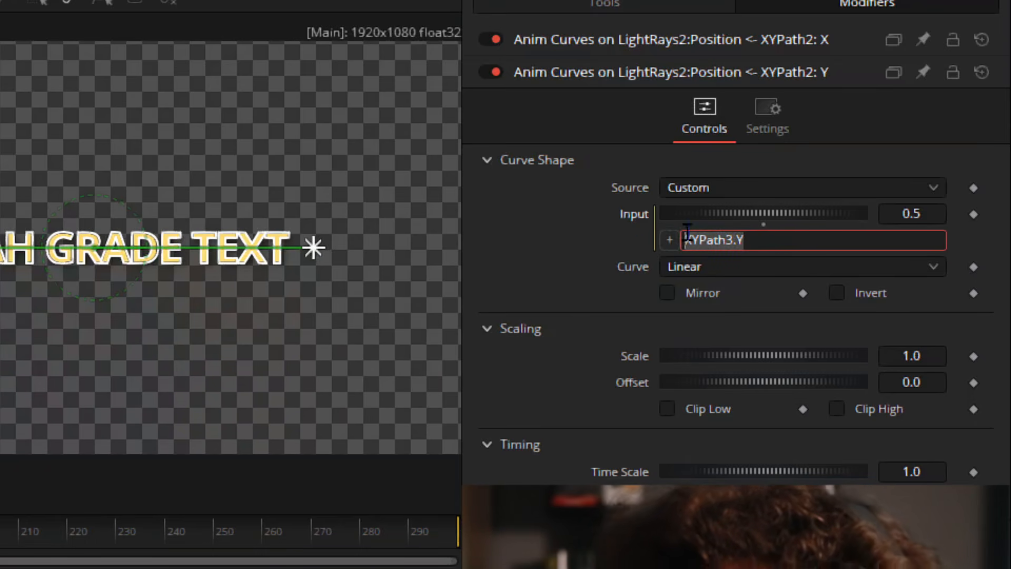
{"action": "left_click", "coordinate": [580, 241]}
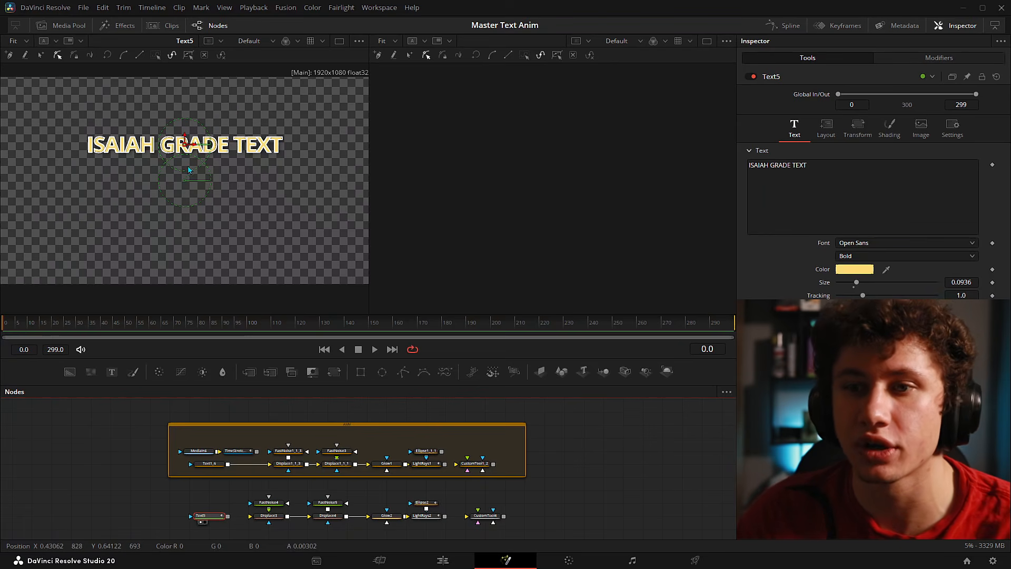
- Select LightRays2 and expand its XYPath2 modifier in the Modifiers tab
{"action": "left_click", "coordinate": [427, 515]}
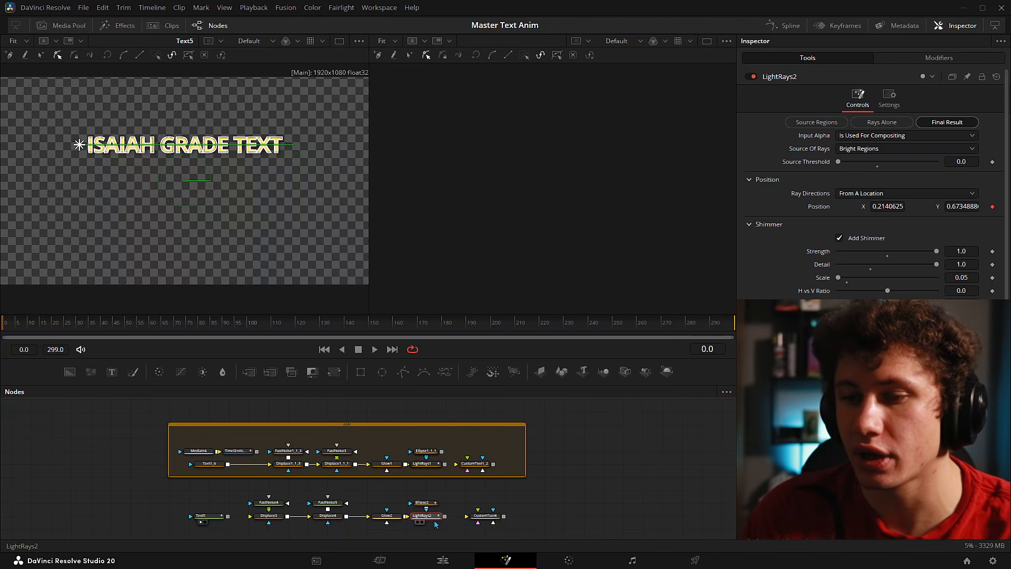
{"action": "scroll", "coordinate": [457, 476], "scroll_direction": "up", "scroll_amount": 3}
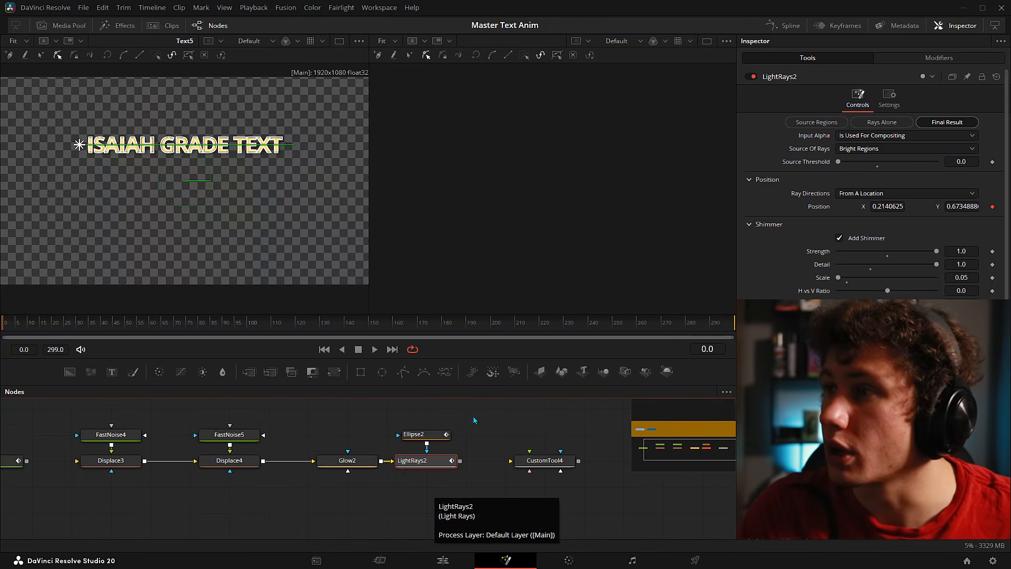
{"action": "left_click", "coordinate": [927, 62]}
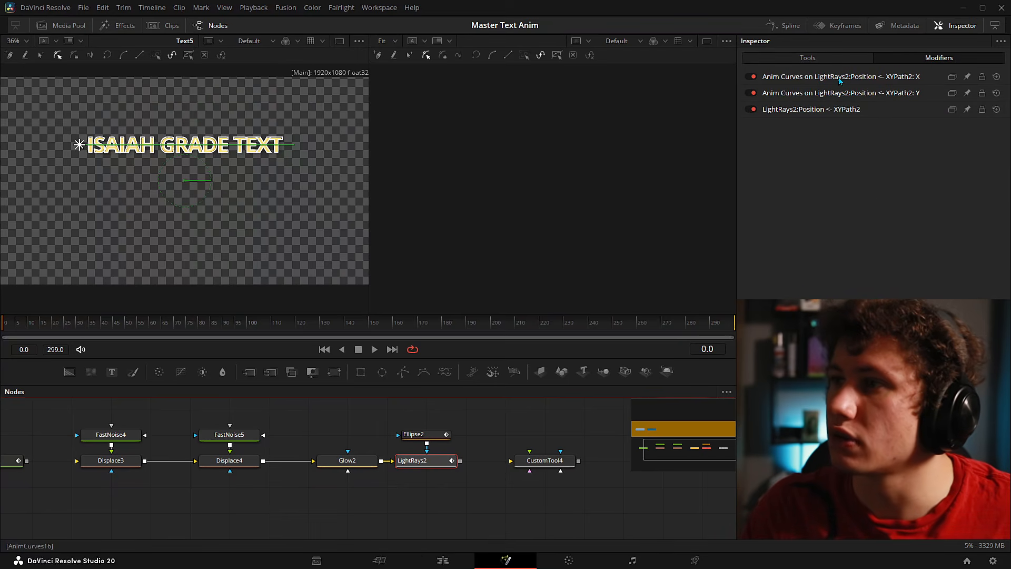
{"action": "left_click", "coordinate": [795, 109]}
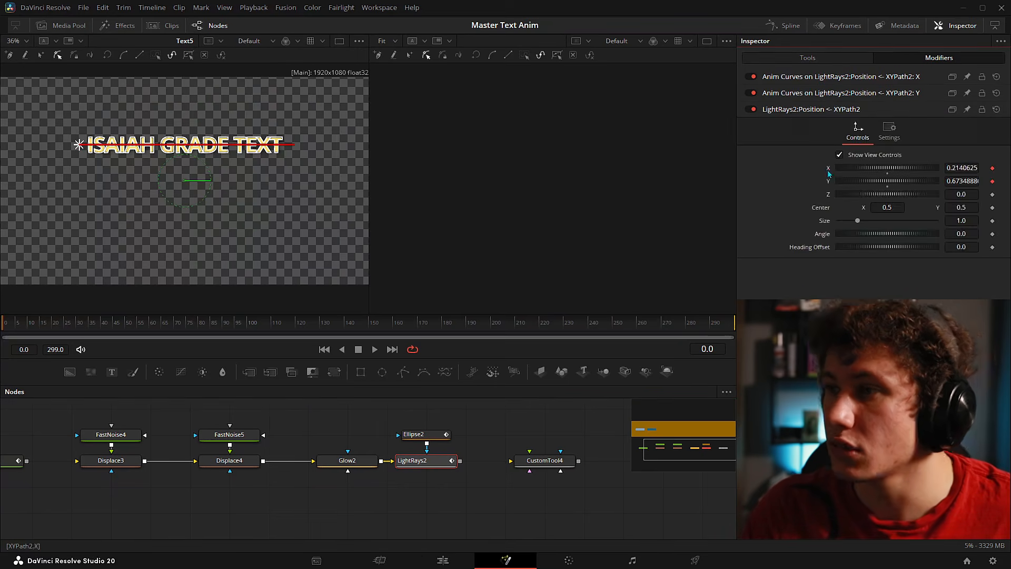
- Expand the Anim Curves modifier on XYPath2's X and bring up its Lua expression in Notepad
{"action": "right_click", "coordinate": [830, 171]}
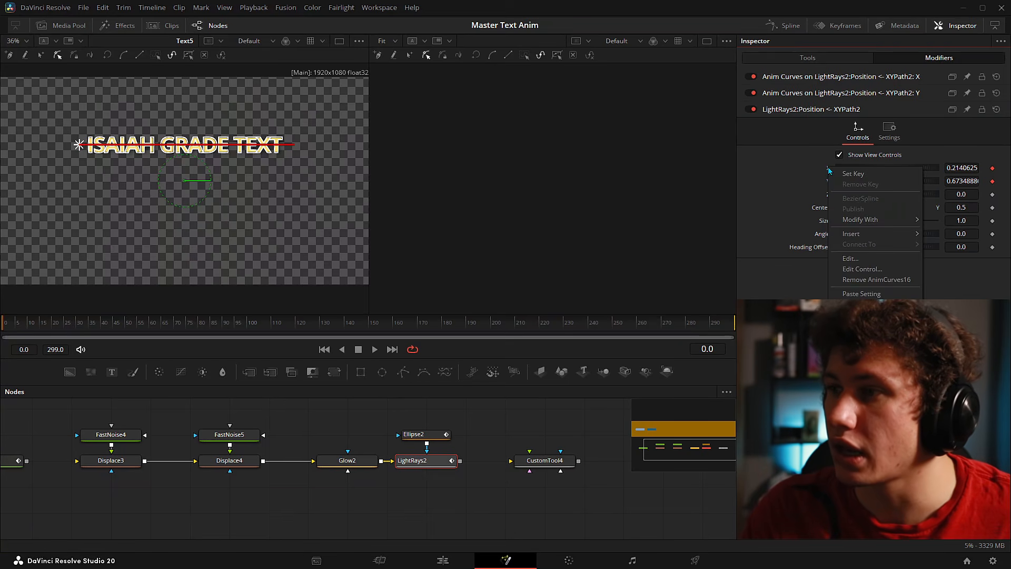
{"action": "mouse_move", "coordinate": [858, 221]}
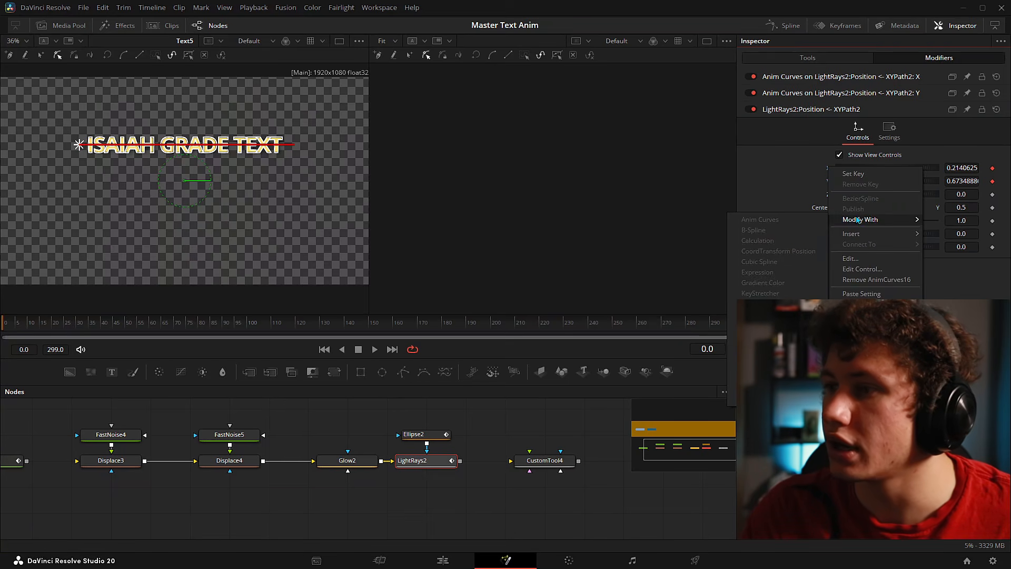
{"action": "left_click", "coordinate": [768, 193]}
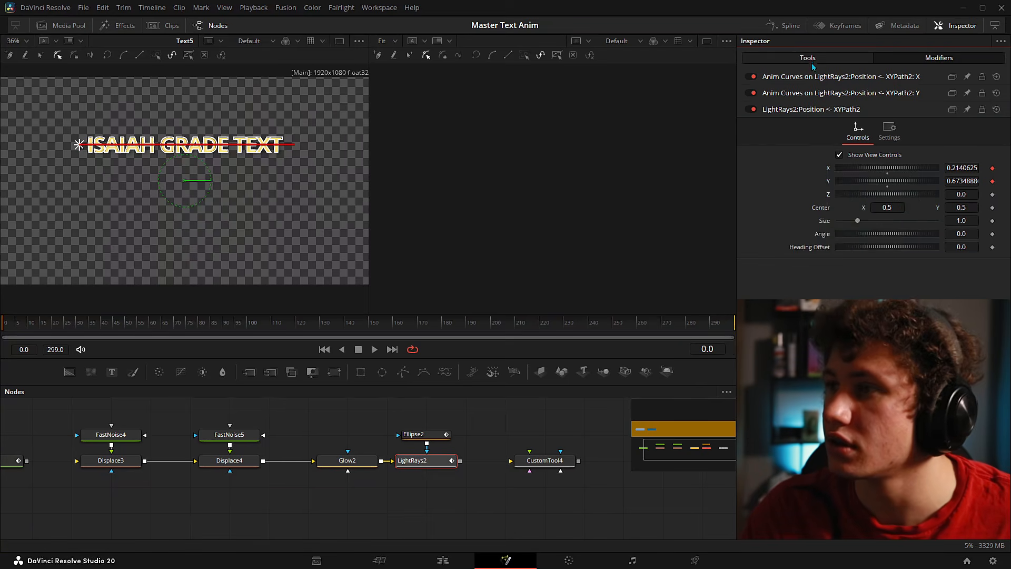
{"action": "left_click", "coordinate": [815, 76]}
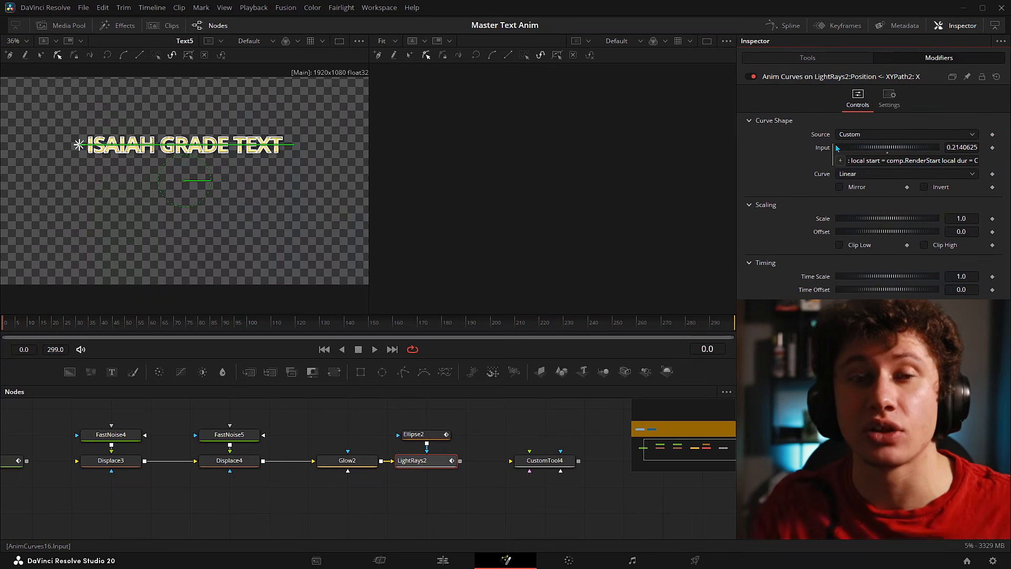
{"action": "key", "text": "alt+Tab"}
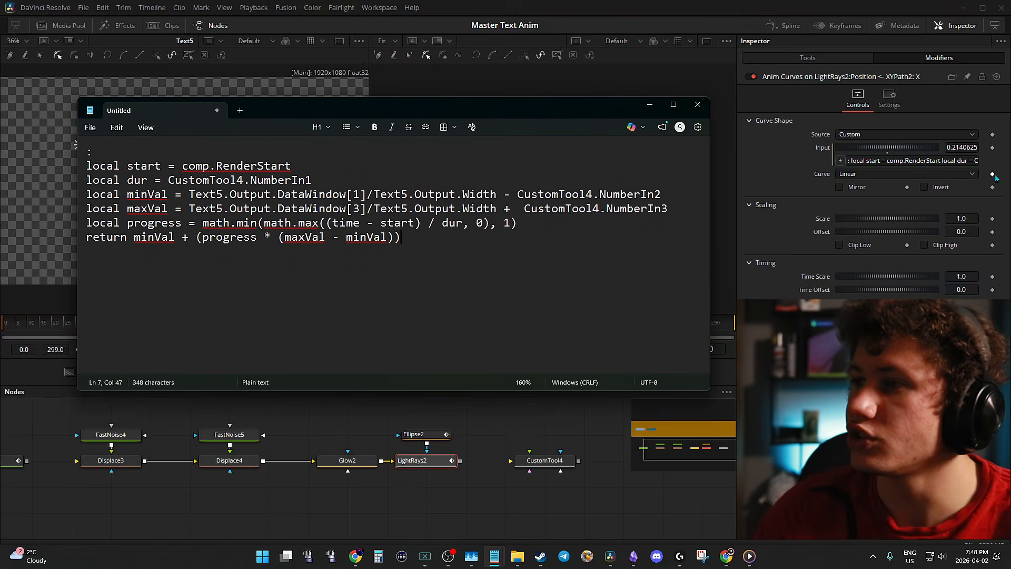
- In Notepad, highlight the minVal expression's right-edge term and its CustomTool4.NumberIn3 offset
{"action": "right_click", "coordinate": [822, 149]}
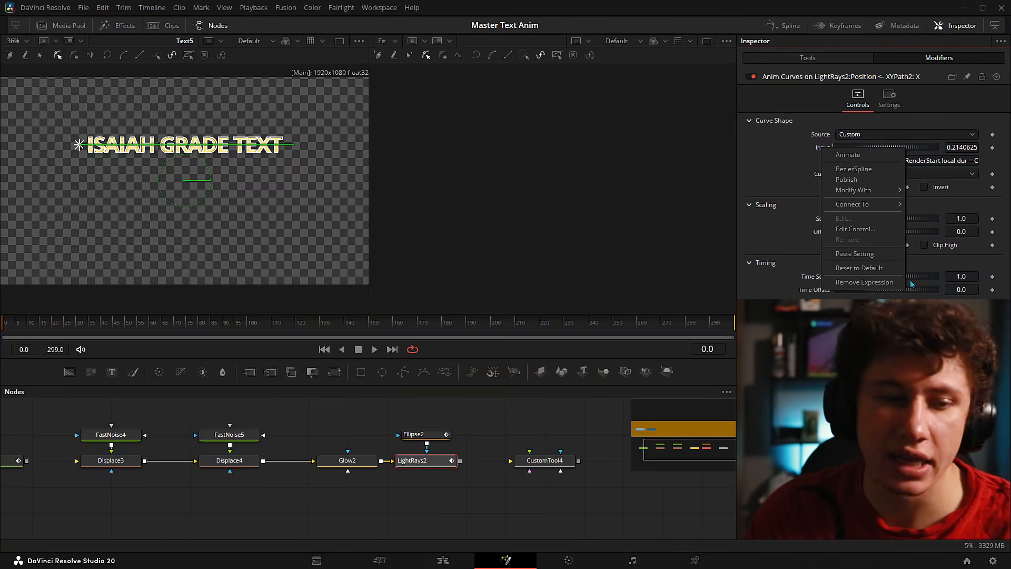
{"action": "key", "text": "alt+Tab"}
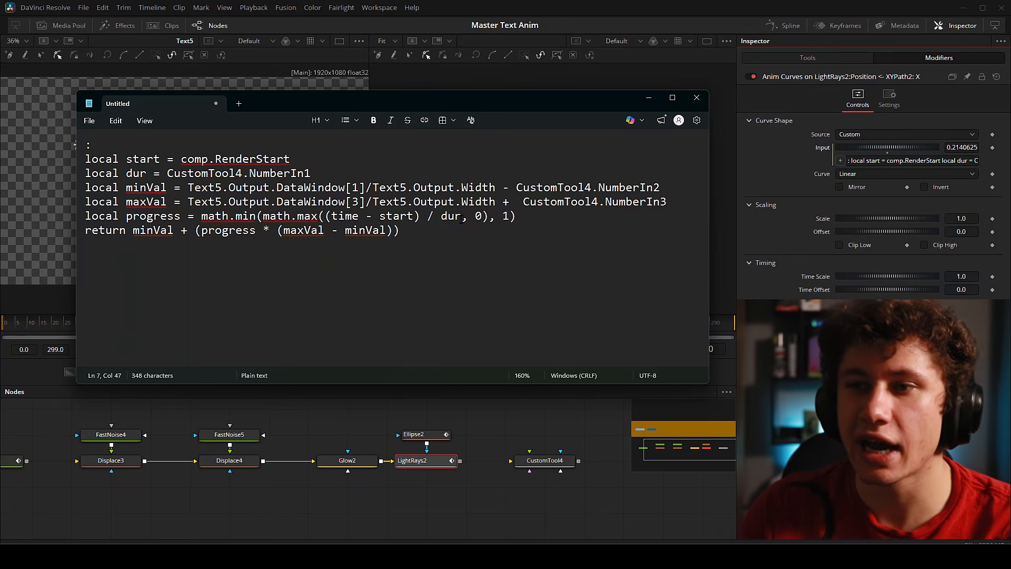
{"action": "left_click_drag", "start_coordinate": [187, 188], "coordinate": [495, 188]}
{"action": "left_click_drag", "start_coordinate": [187, 202], "coordinate": [495, 202]}
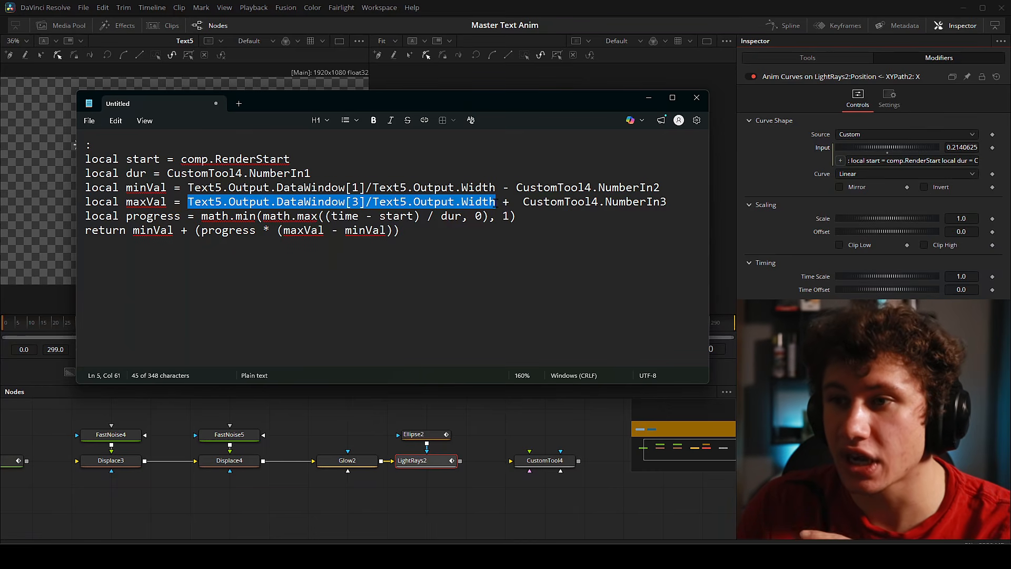
{"action": "left_click", "coordinate": [524, 273]}
{"action": "mouse_move", "coordinate": [517, 188]}
{"action": "left_mouse_down"}
{"action": "mouse_move", "coordinate": [653, 187]}
{"action": "mouse_move", "coordinate": [518, 201]}
{"action": "left_mouse_up"}
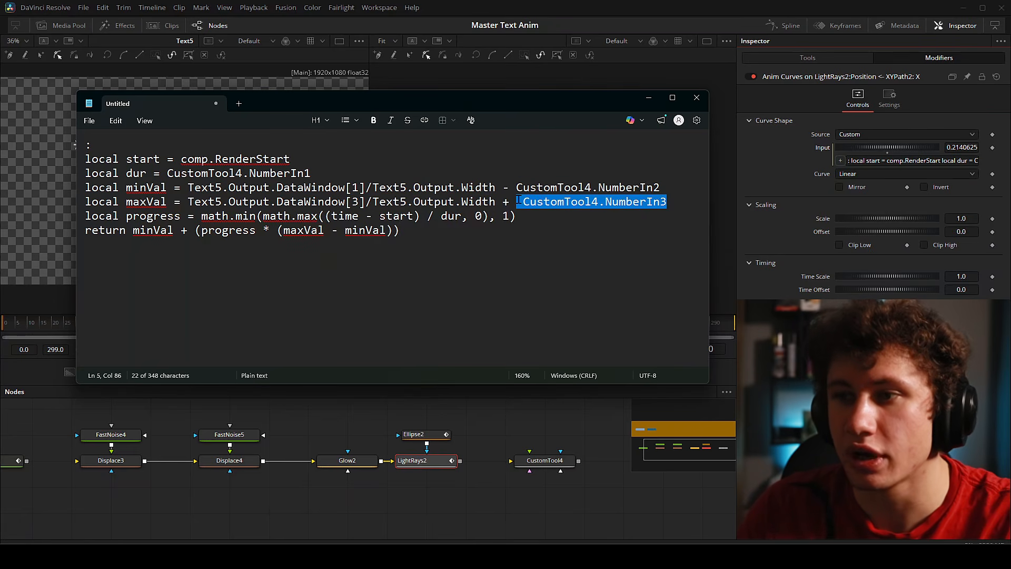
{"action": "left_click", "coordinate": [568, 230]}
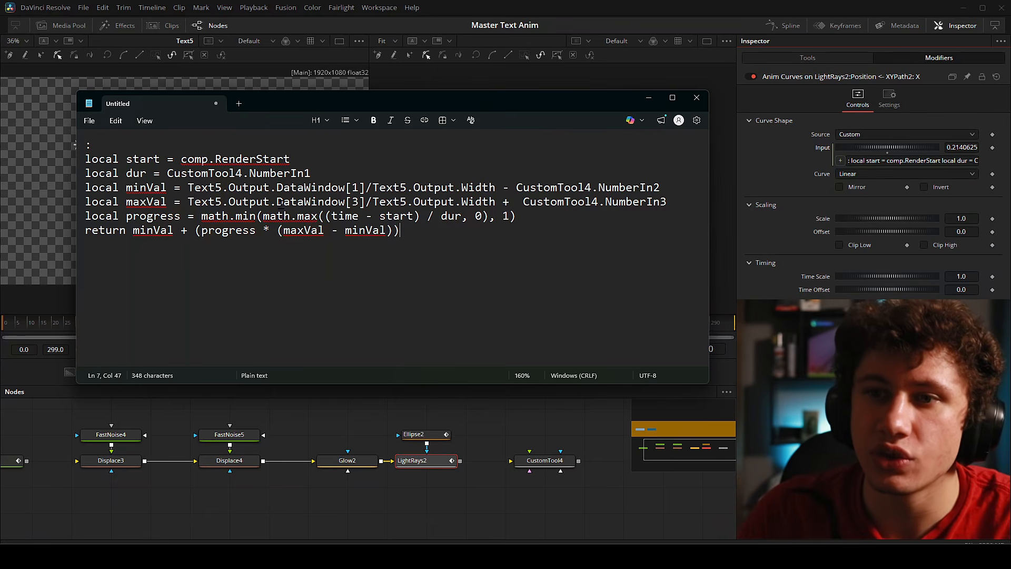
- Review the full minVal and maxVal expressions and the math.min/math.max clamp on progress
{"action": "left_click_drag", "start_coordinate": [184, 187], "coordinate": [660, 190]}
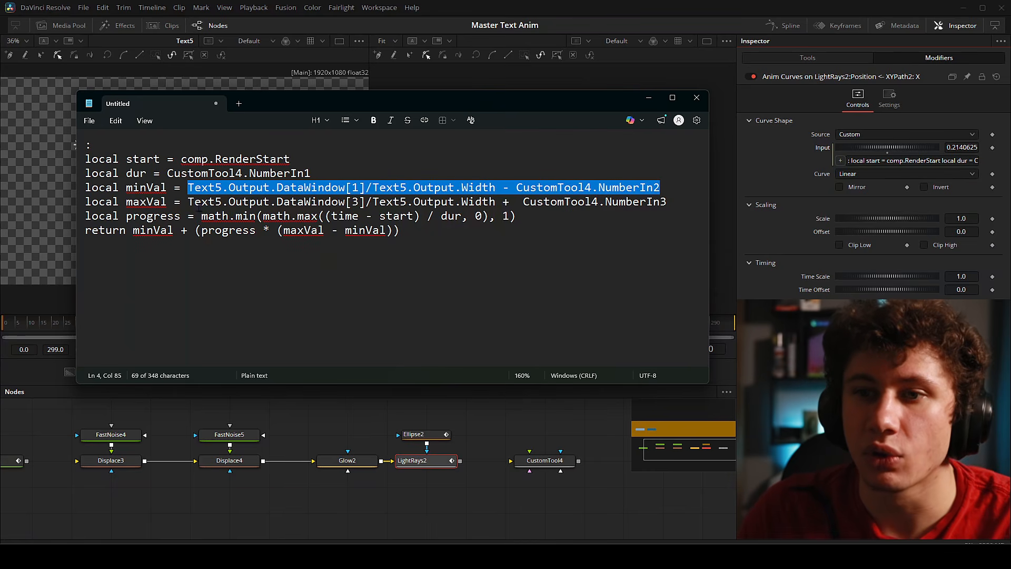
{"action": "left_click_drag", "start_coordinate": [187, 205], "coordinate": [650, 211]}
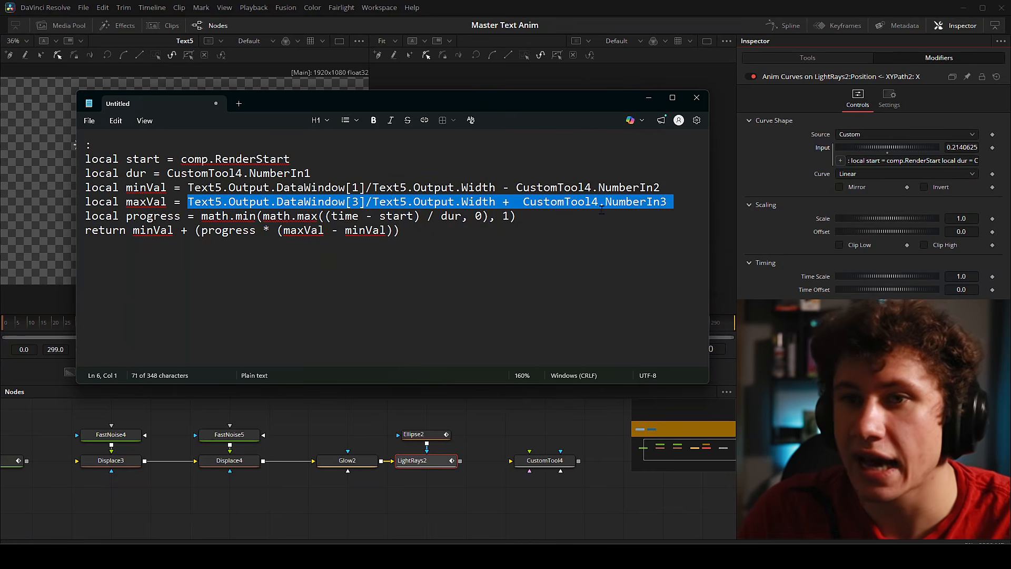
{"action": "left_click_drag", "start_coordinate": [196, 217], "coordinate": [297, 217]}
{"action": "left_click", "coordinate": [243, 217]}
{"action": "left_click_drag", "start_coordinate": [196, 216], "coordinate": [318, 217]}
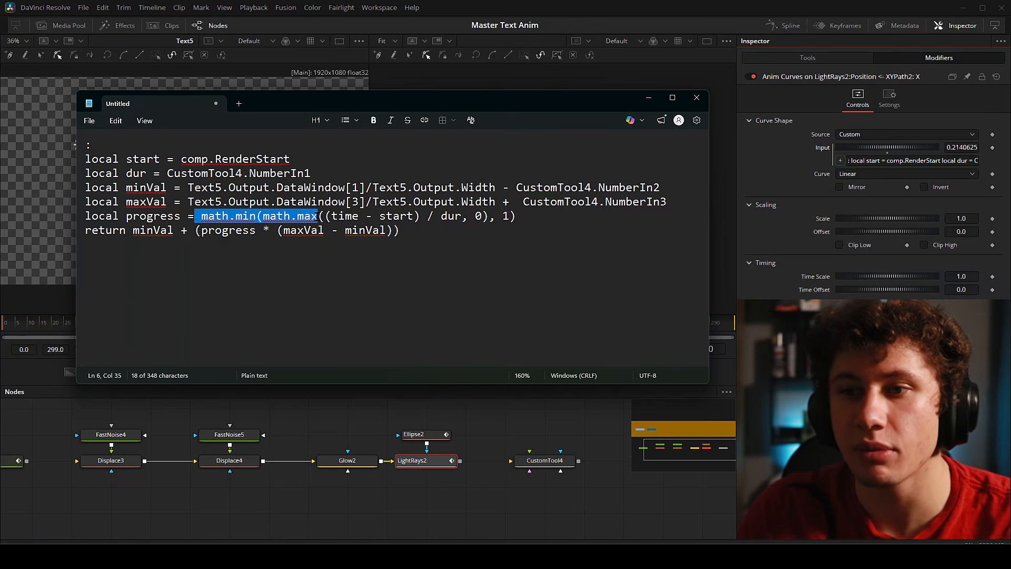
{"action": "left_click", "coordinate": [390, 281]}
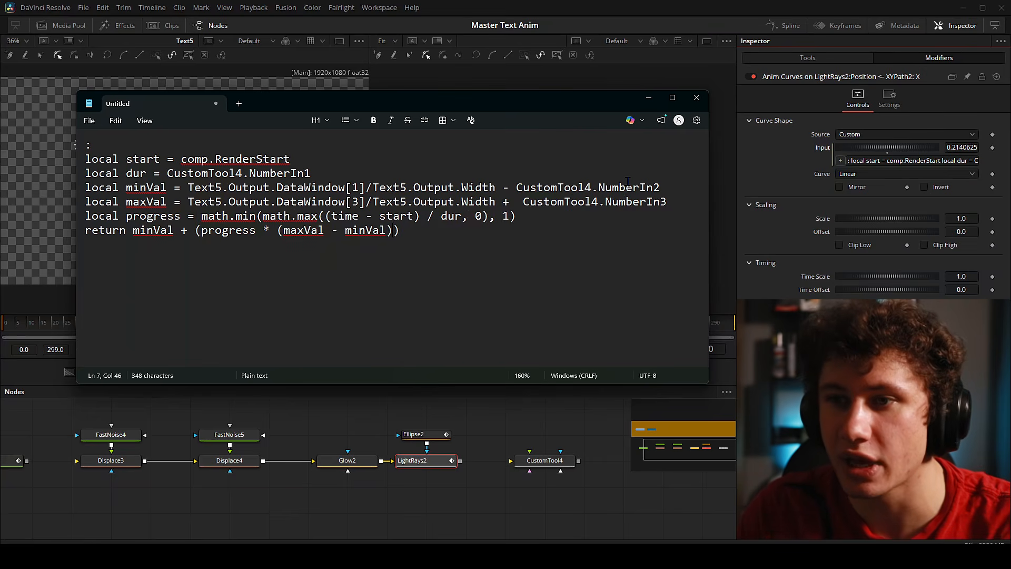
{"action": "left_click_drag", "start_coordinate": [408, 230], "coordinate": [84, 143]}
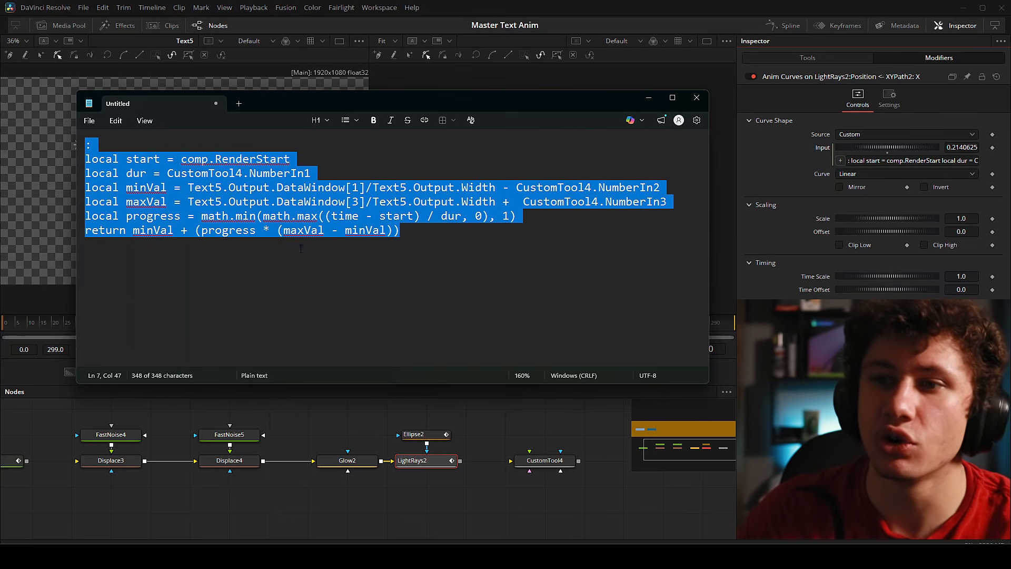
{"action": "left_click", "coordinate": [445, 269]}
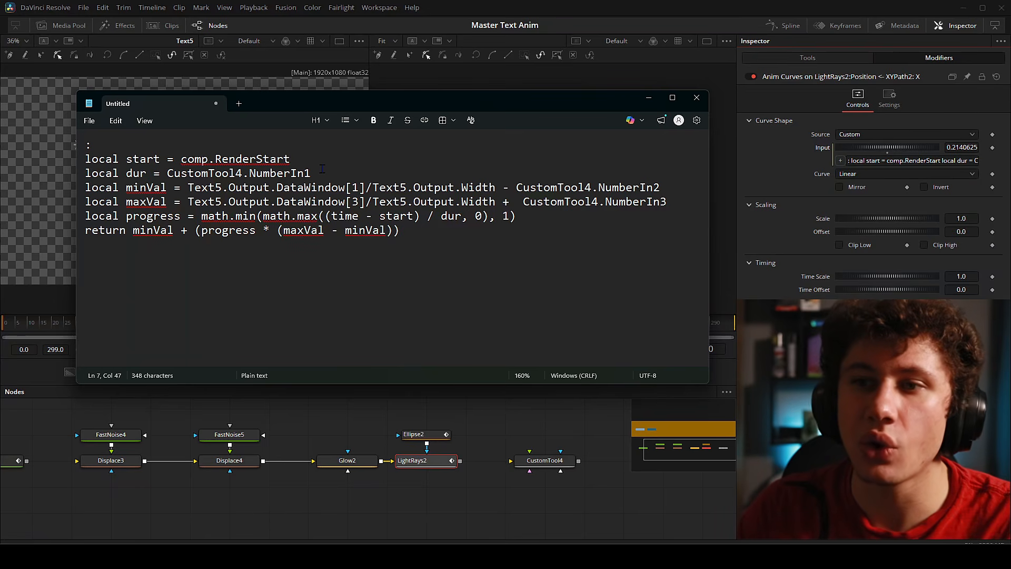
- Point out the duration line, the CustomTool4.NumberIn1 reference and the Text5 reference
{"action": "left_click_drag", "start_coordinate": [321, 173], "coordinate": [81, 171]}
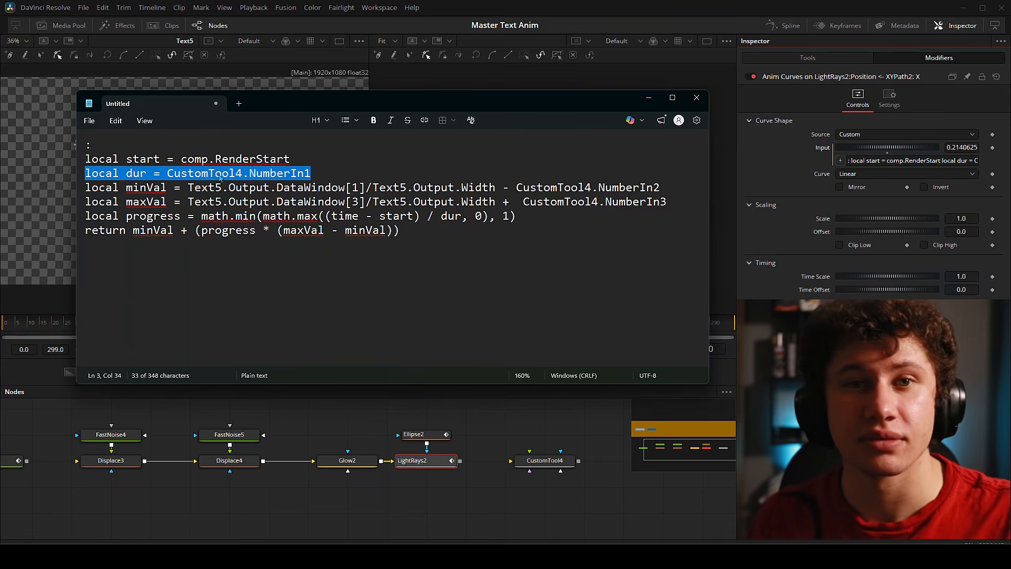
{"action": "key", "text": "ctrl+a"}
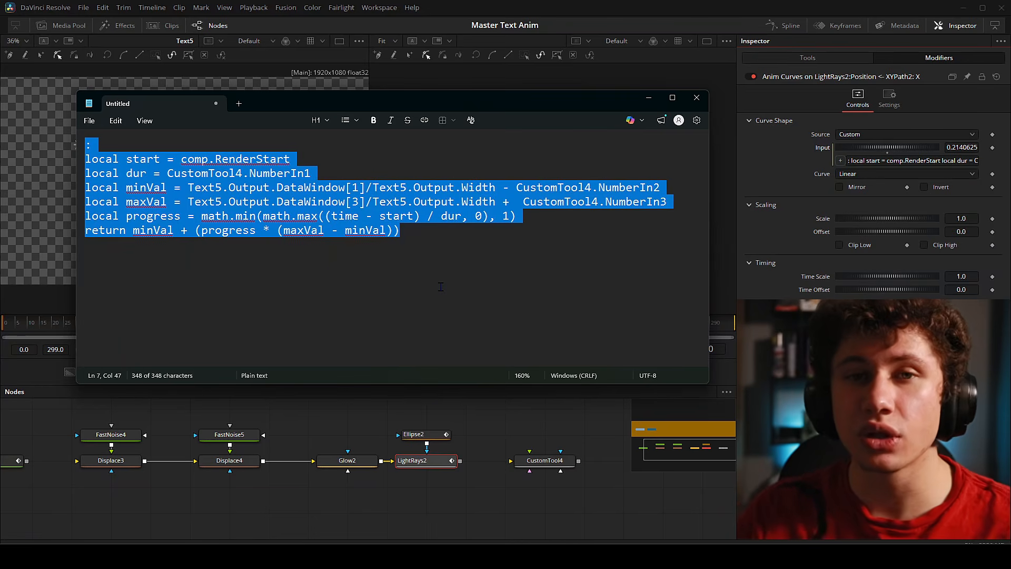
{"action": "left_click", "coordinate": [414, 251]}
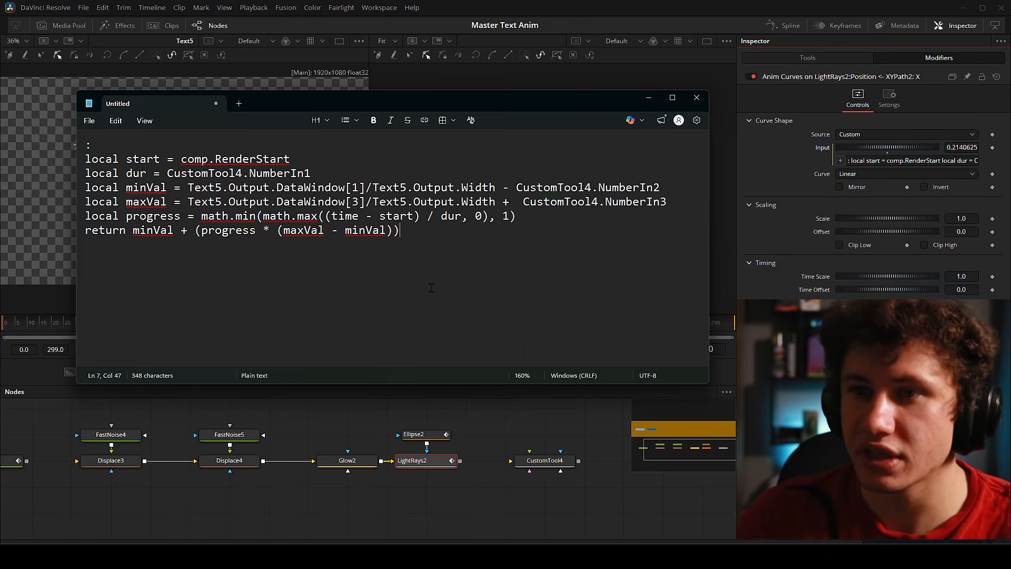
{"action": "left_click_drag", "start_coordinate": [166, 174], "coordinate": [312, 173]}
{"action": "left_click_drag", "start_coordinate": [189, 187], "coordinate": [222, 188]}
{"action": "left_click", "coordinate": [390, 297]}
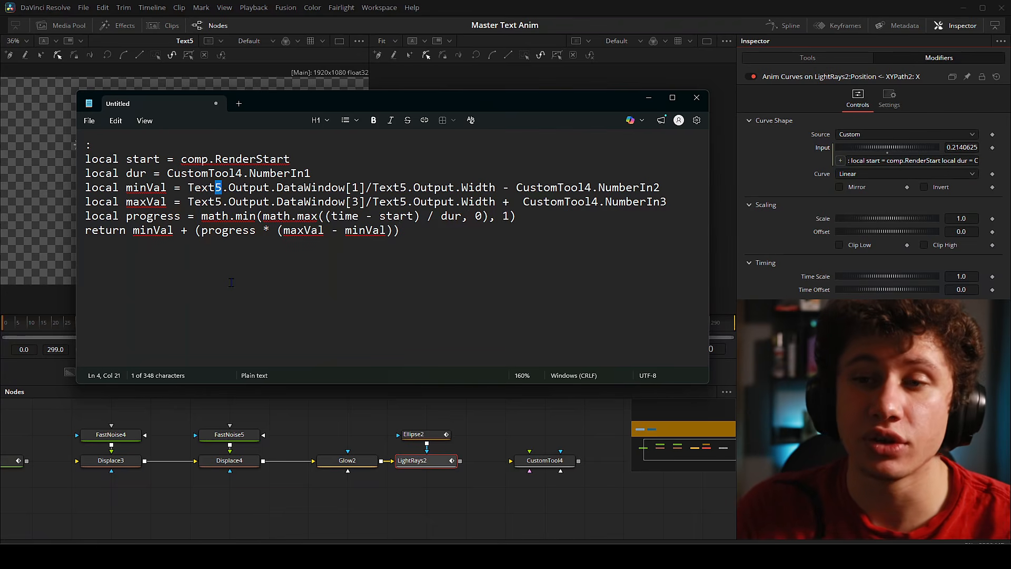
- Return to Resolve's node graph and select, then deselect, the Text5 node
{"action": "left_click_drag", "start_coordinate": [370, 471], "coordinate": [519, 472]}
{"action": "left_click_drag", "start_coordinate": [81, 427], "coordinate": [199, 496]}
{"action": "left_click", "coordinate": [199, 498]}
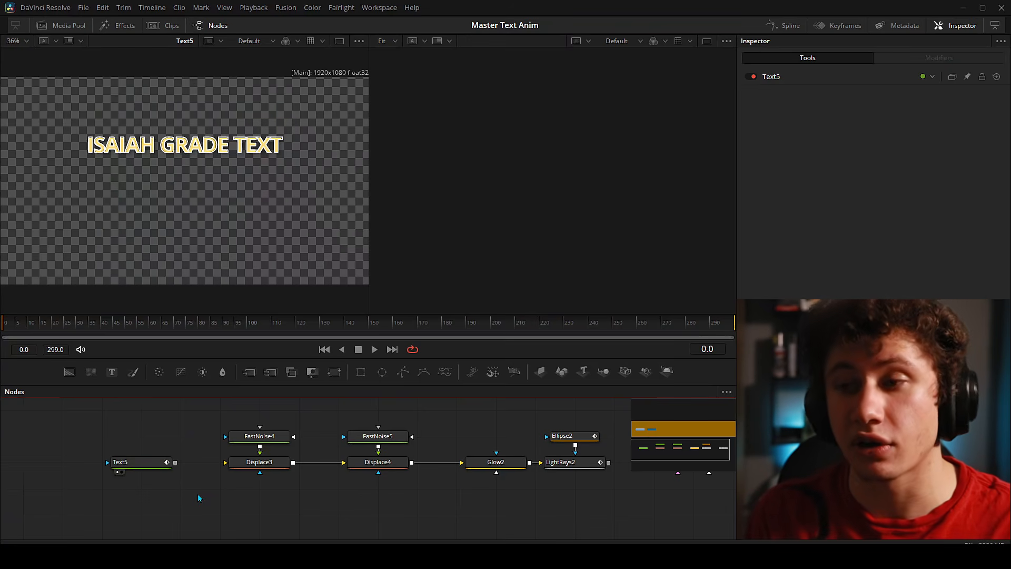
- Show CustomTool4's Number In 1–3, then highlight the duration line and NumberIn2 reference in Notepad
{"action": "left_click_drag", "start_coordinate": [685, 478], "coordinate": [390, 477]}
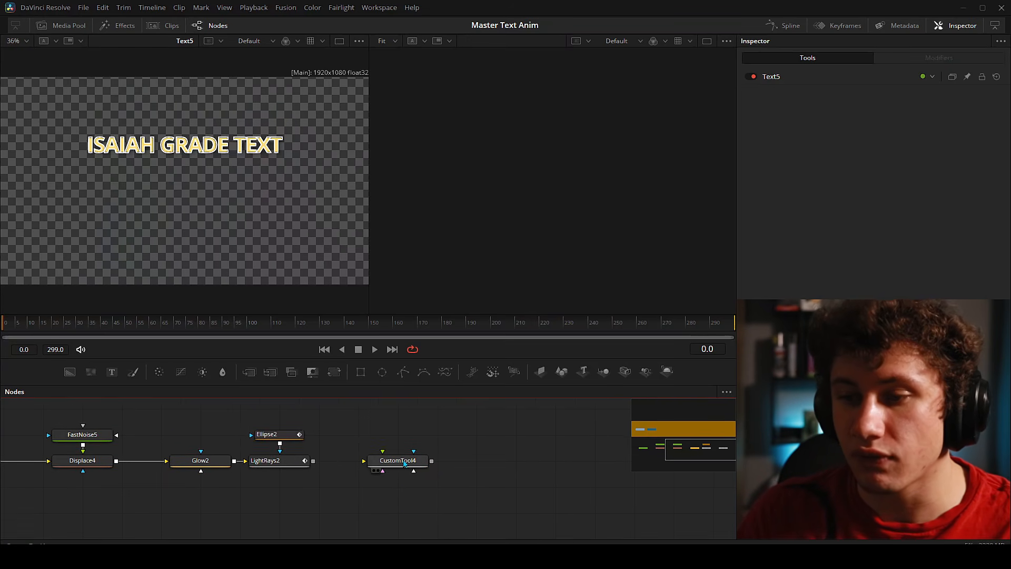
{"action": "left_click", "coordinate": [409, 460]}
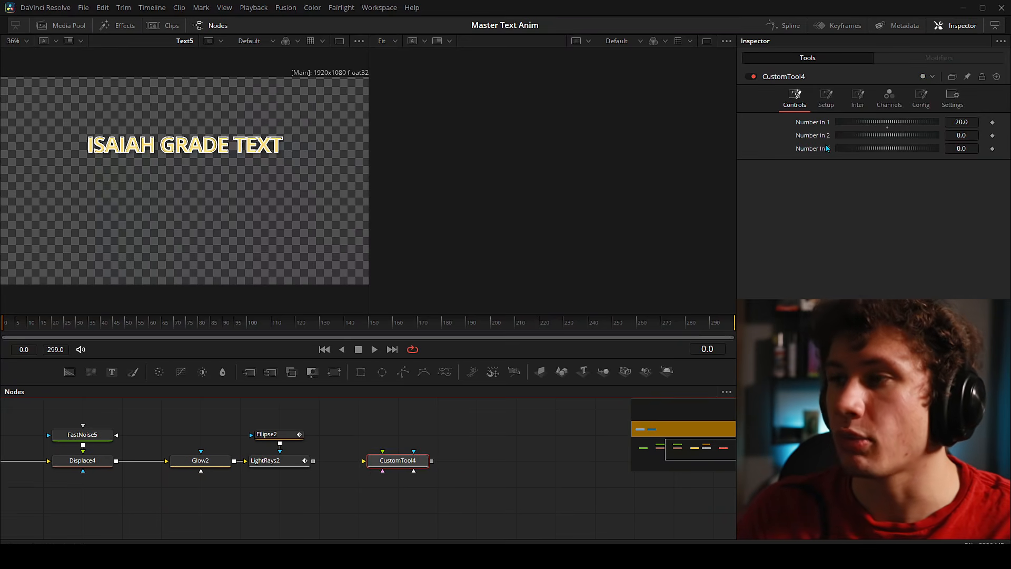
{"action": "key", "text": "alt+Tab"}
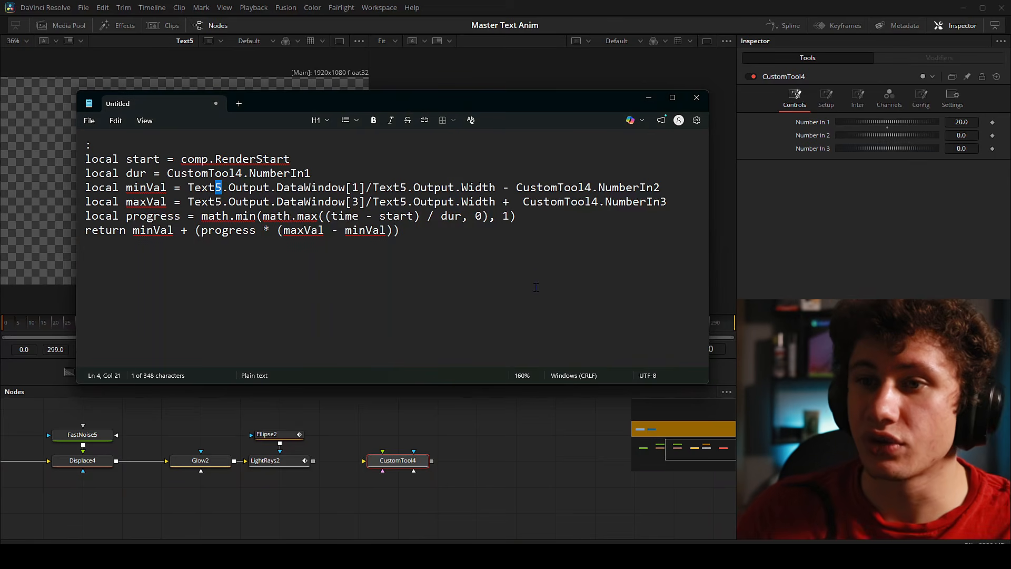
{"action": "left_click_drag", "start_coordinate": [321, 174], "coordinate": [88, 177]}
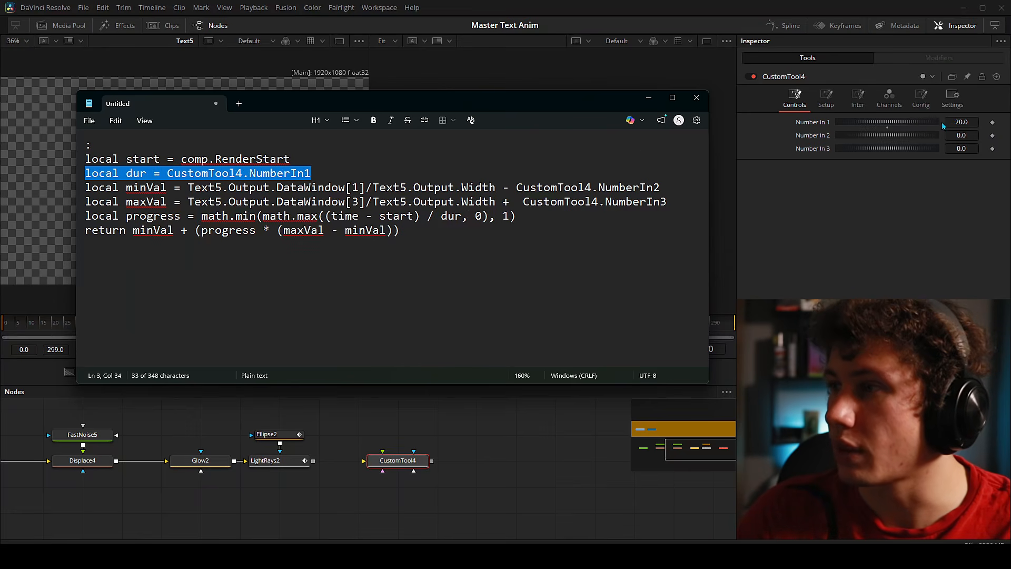
{"action": "left_click_drag", "start_coordinate": [516, 186], "coordinate": [674, 186]}
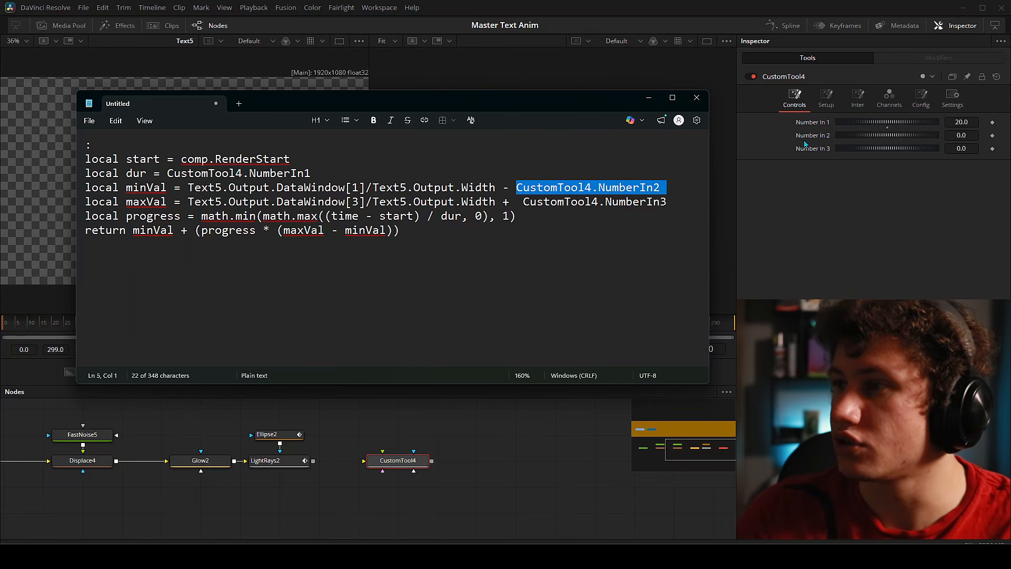
- Highlight NumberIn3, then scrub LightRays2 from frame 0 to 20 and select CustomTool4
{"action": "left_click_drag", "start_coordinate": [520, 201], "coordinate": [675, 205]}
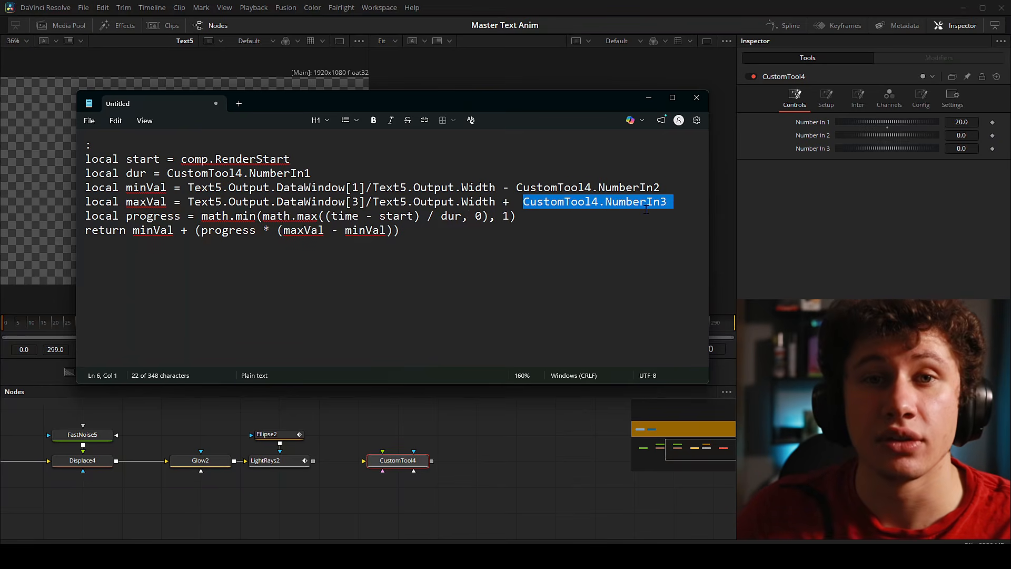
{"action": "key", "text": "ctrl+a"}
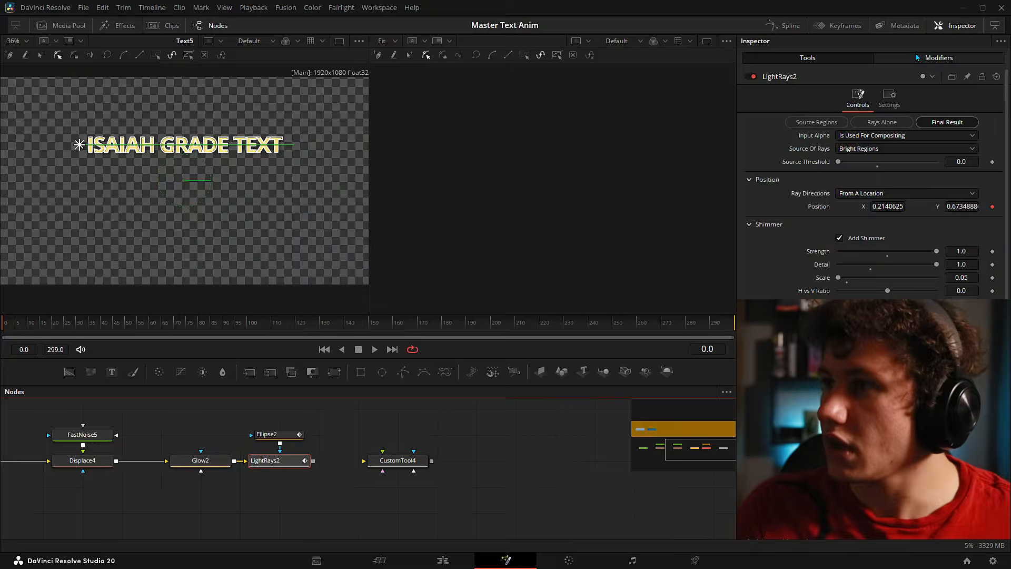
{"action": "left_click", "coordinate": [914, 56]}
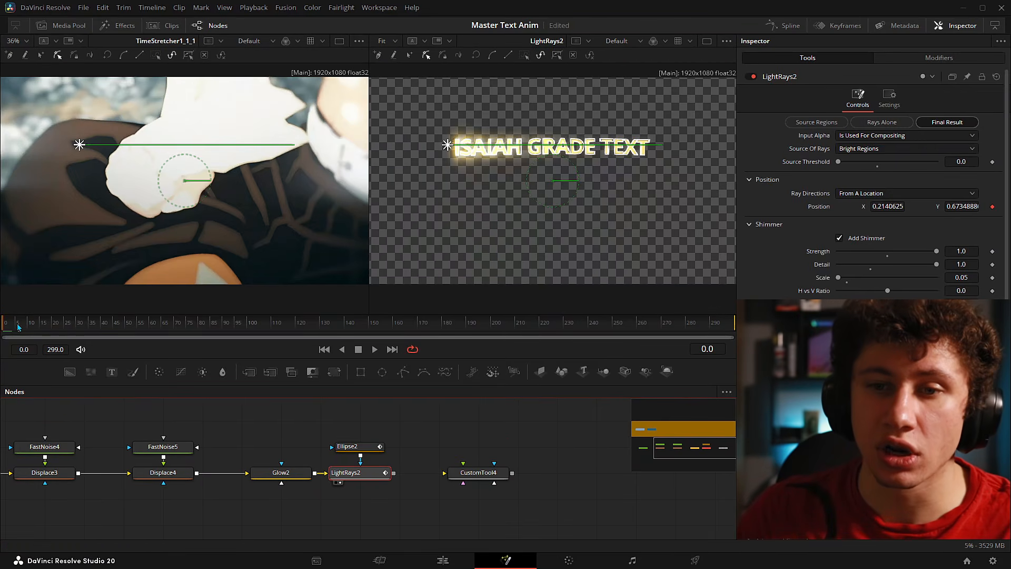
{"action": "left_click_drag", "start_coordinate": [3, 324], "coordinate": [53, 326]}
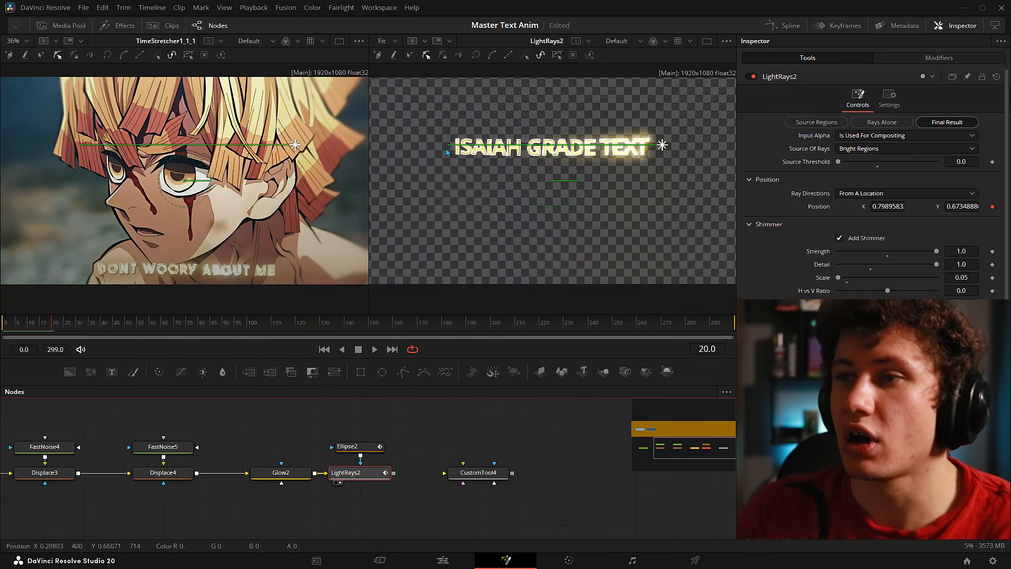
{"action": "left_click", "coordinate": [490, 474]}
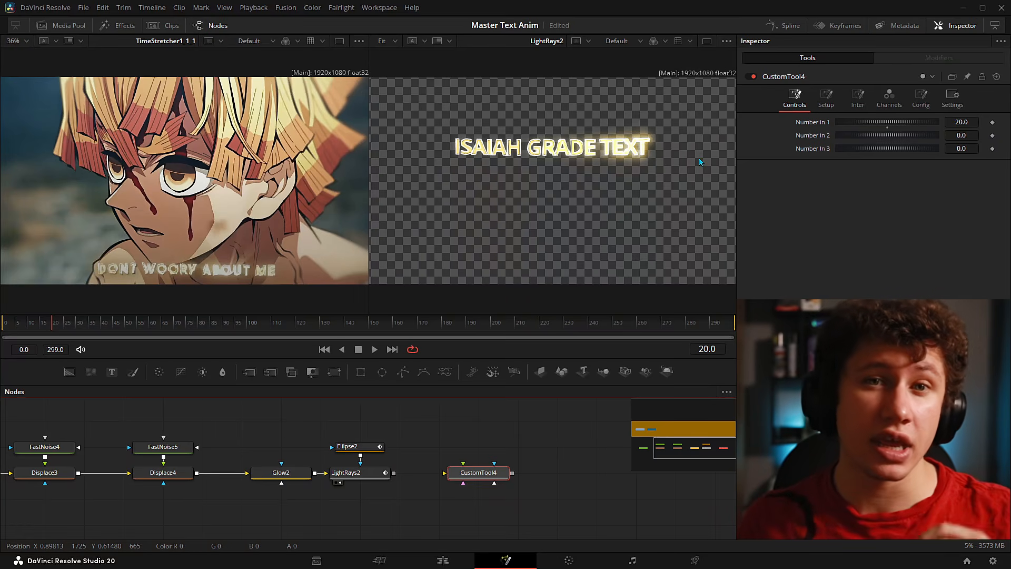
- Try a 0.02 Number In 2 margin in CustomTool4 and check the light rays
{"action": "left_click", "coordinate": [958, 134]}
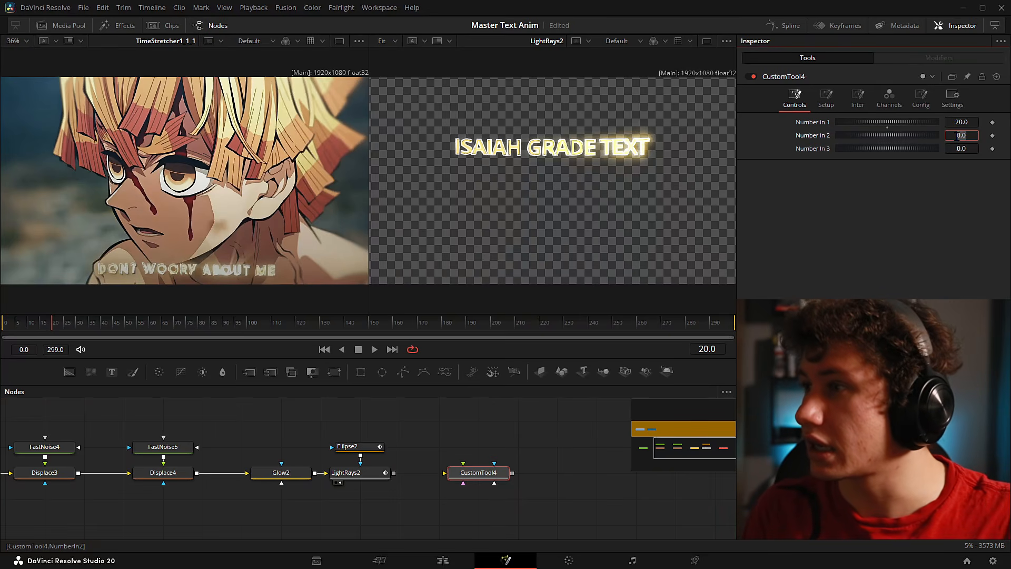
{"action": "type", "text": "0.01"}
{"action": "key", "text": "BackSpace"}
{"action": "type", "text": "2"}
{"action": "key", "text": "Return"}
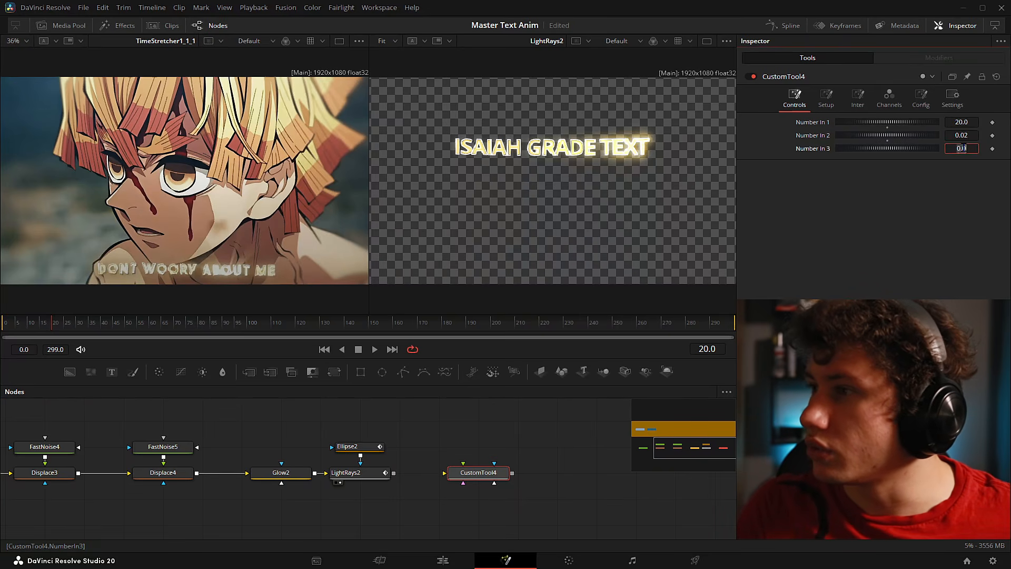
{"action": "left_click", "coordinate": [367, 477]}
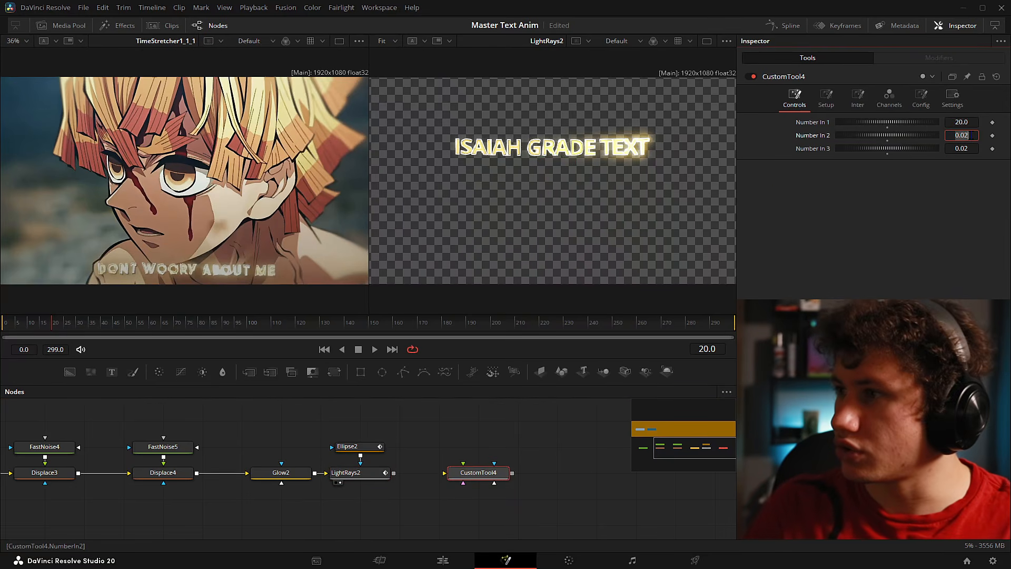
{"action": "key", "text": "BackSpace"}
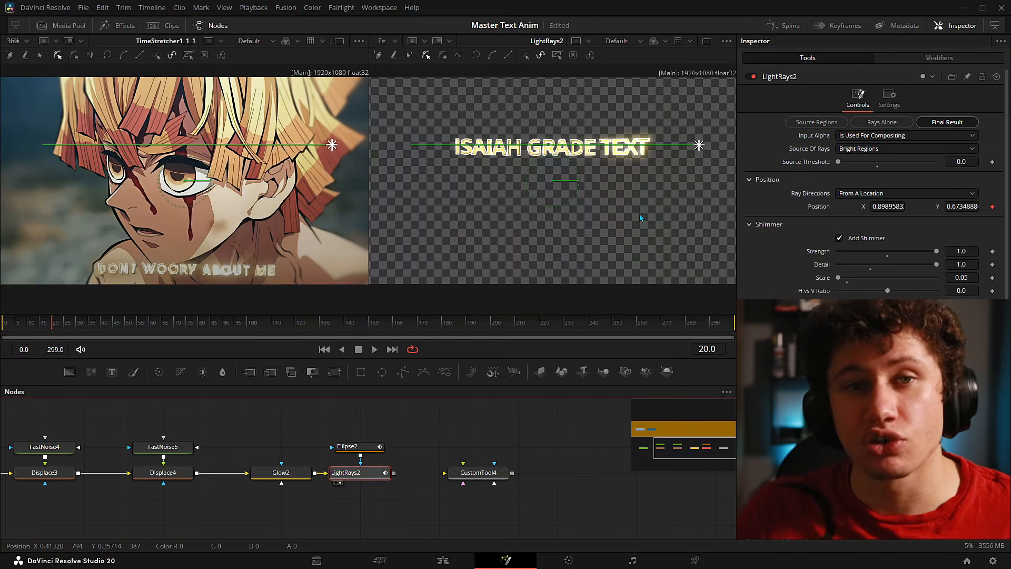
{"action": "left_click", "coordinate": [480, 473]}
- Set Number In 2 to 0.2 and check LightRays2's position back at frame 0
{"action": "left_click", "coordinate": [970, 135]}
{"action": "type", "text": "0.2"}
{"action": "key", "text": "Tab"}
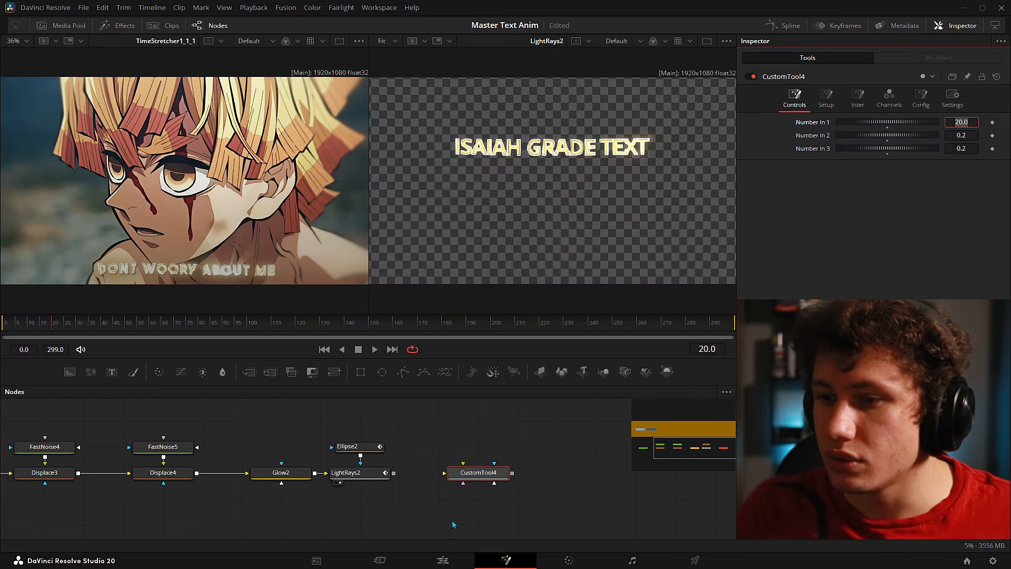
{"action": "left_click", "coordinate": [348, 472]}
{"action": "scroll", "coordinate": [597, 217], "scroll_direction": "down", "scroll_amount": 1}
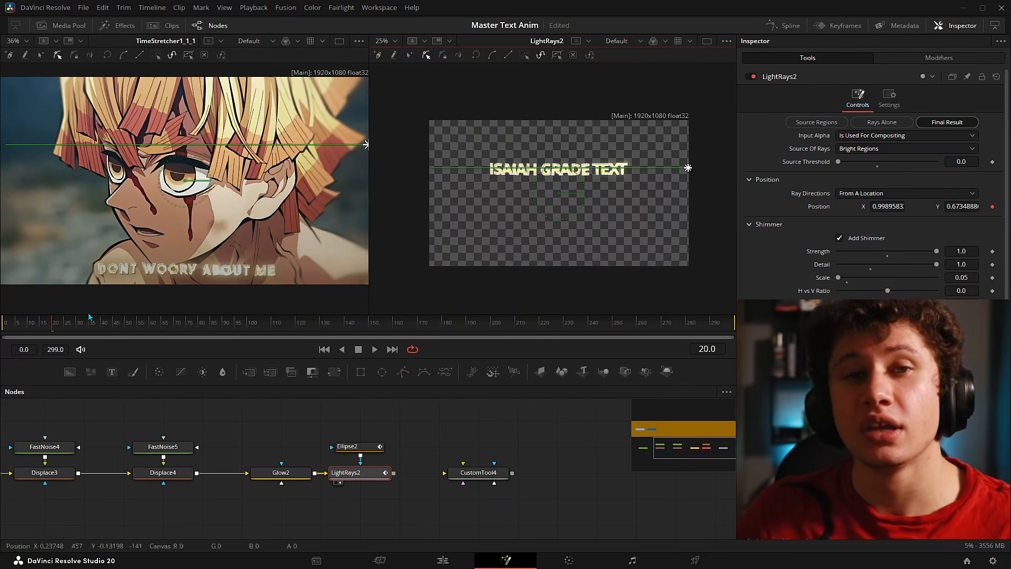
{"action": "left_click_drag", "start_coordinate": [53, 334], "coordinate": [19, 325]}
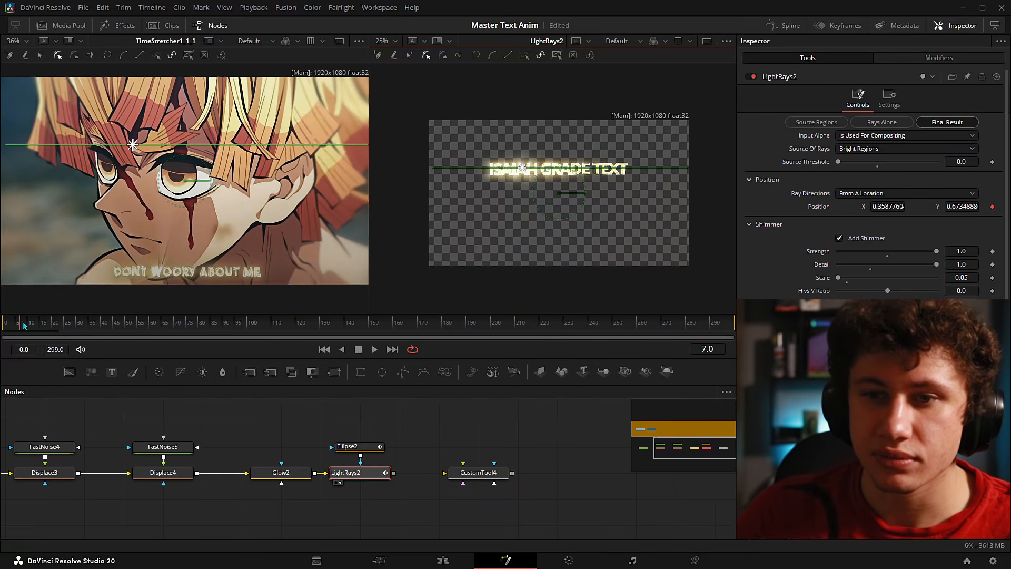
- Frame the subtitle, preview the rays entering from the left, and confirm the 50-frame duration
{"action": "left_click_drag", "start_coordinate": [223, 251], "coordinate": [222, 219]}
{"action": "scroll", "coordinate": [222, 222], "scroll_direction": "up", "scroll_amount": 3}
{"action": "scroll", "coordinate": [284, 234], "scroll_direction": "down", "scroll_amount": 2}
{"action": "left_click_drag", "start_coordinate": [220, 273], "coordinate": [254, 236]}
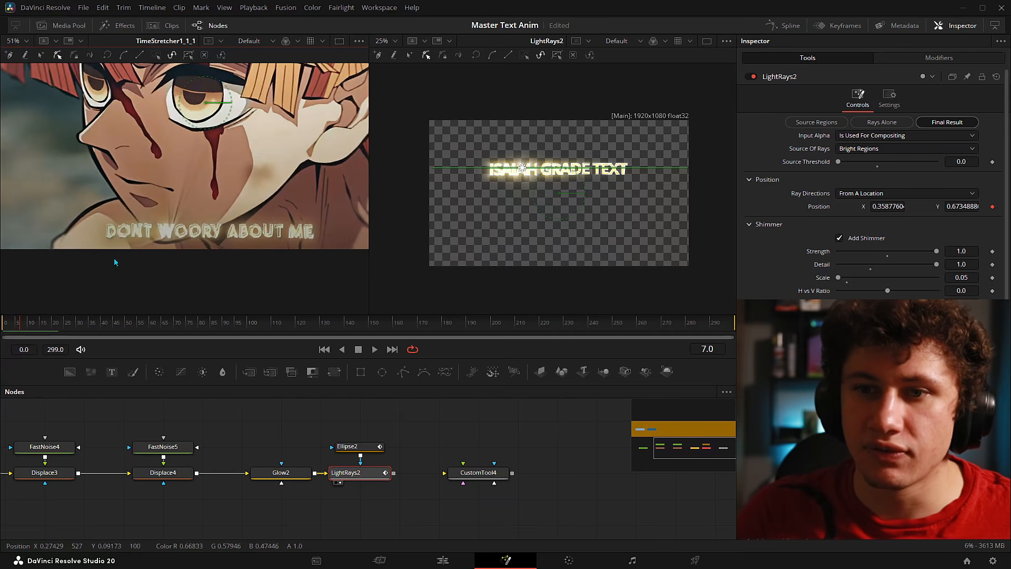
{"action": "left_click", "coordinate": [4, 327]}
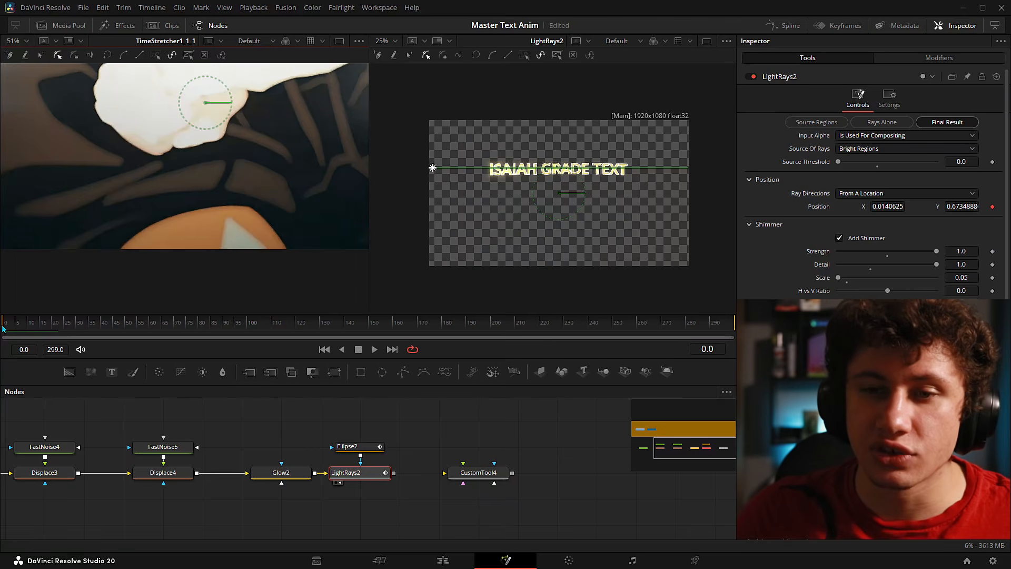
{"action": "left_click_drag", "start_coordinate": [6, 326], "coordinate": [125, 323]}
{"action": "left_click", "coordinate": [479, 477]}
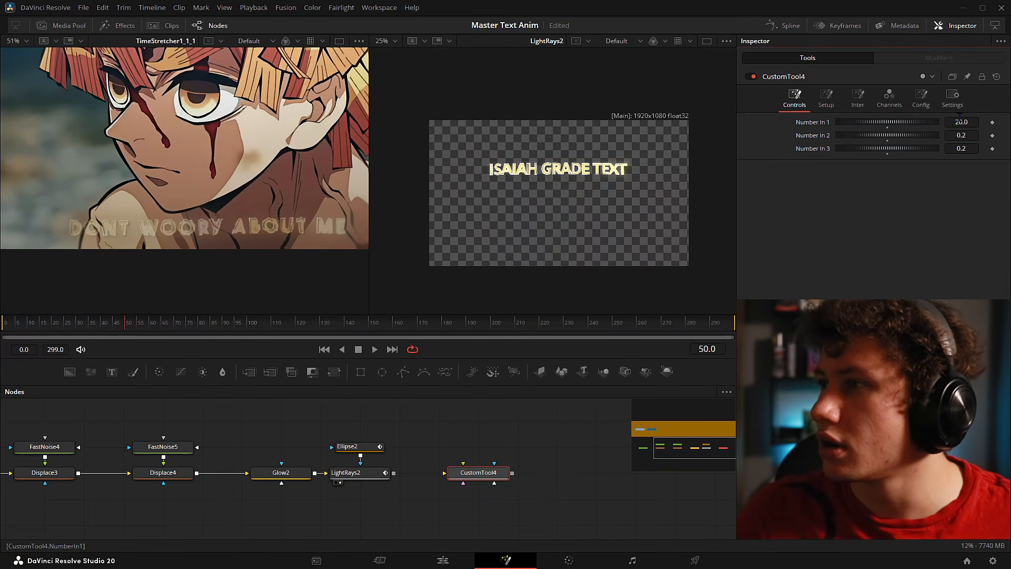
{"action": "left_click", "coordinate": [601, 437]}
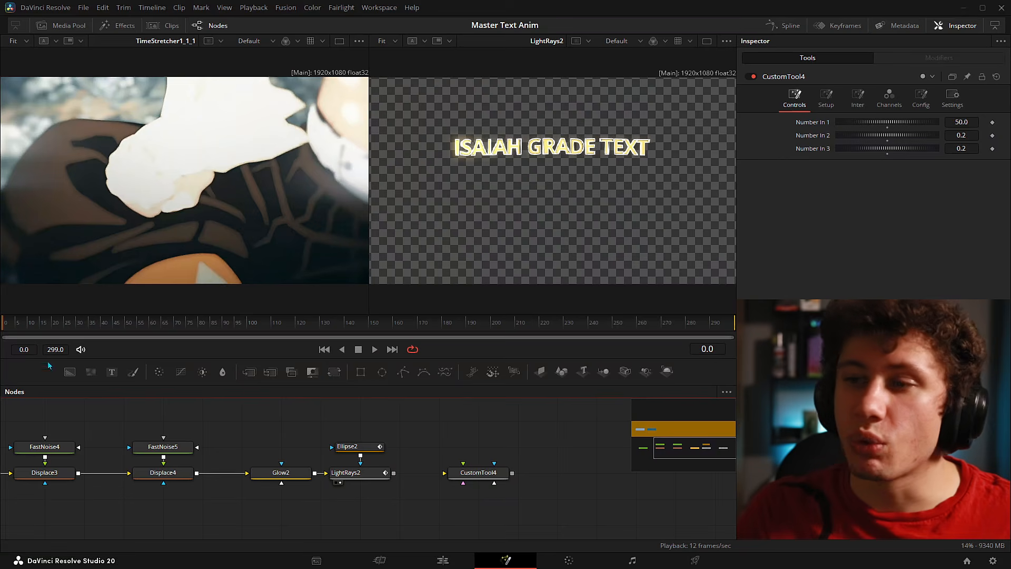
- Play back the sweep, change Number In 1 to 150, and play again to preview the longer sweep
{"action": "key", "text": "space"}
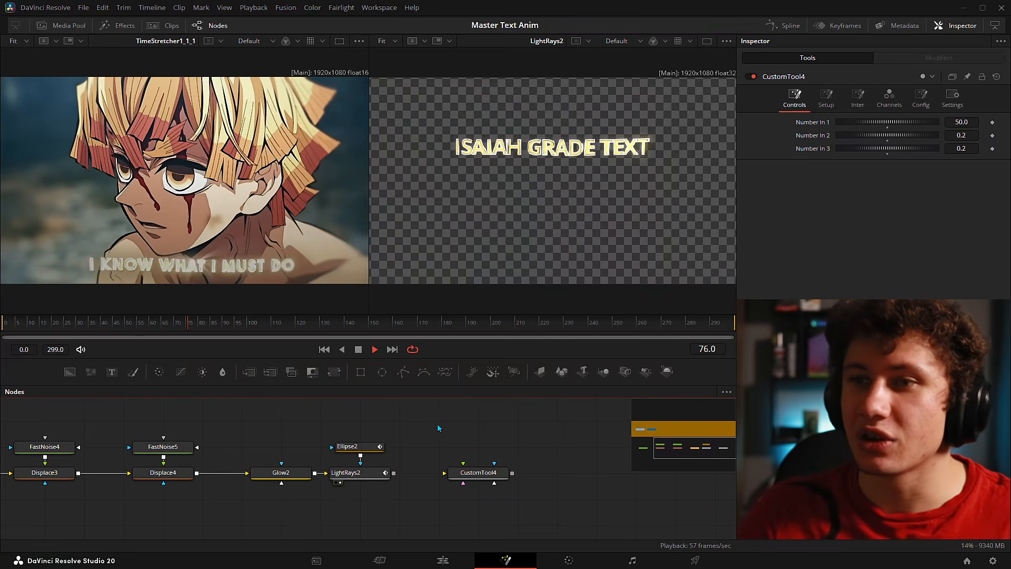
{"action": "key", "text": "space"}
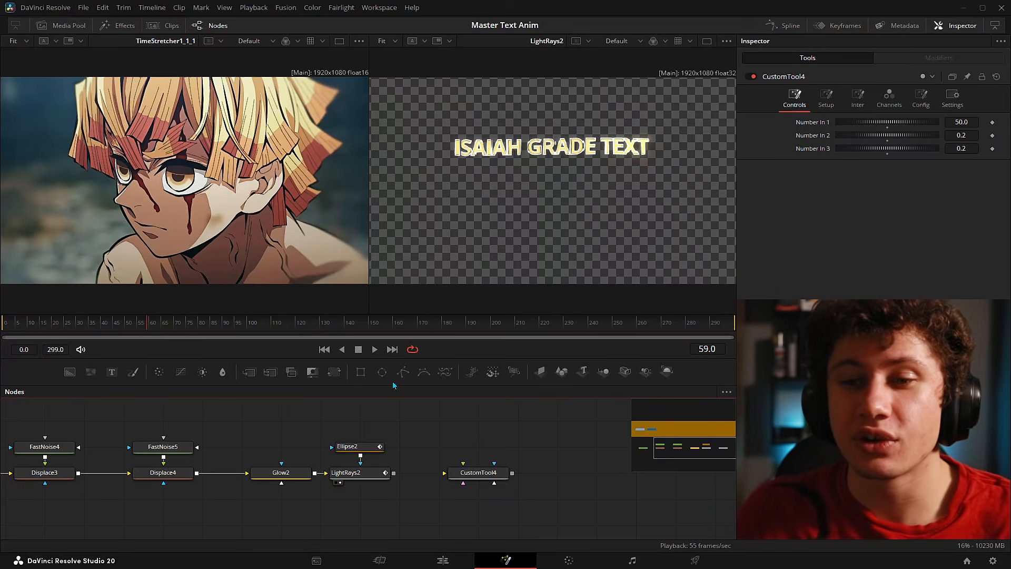
{"action": "left_click_drag", "start_coordinate": [48, 327], "coordinate": [115, 337]}
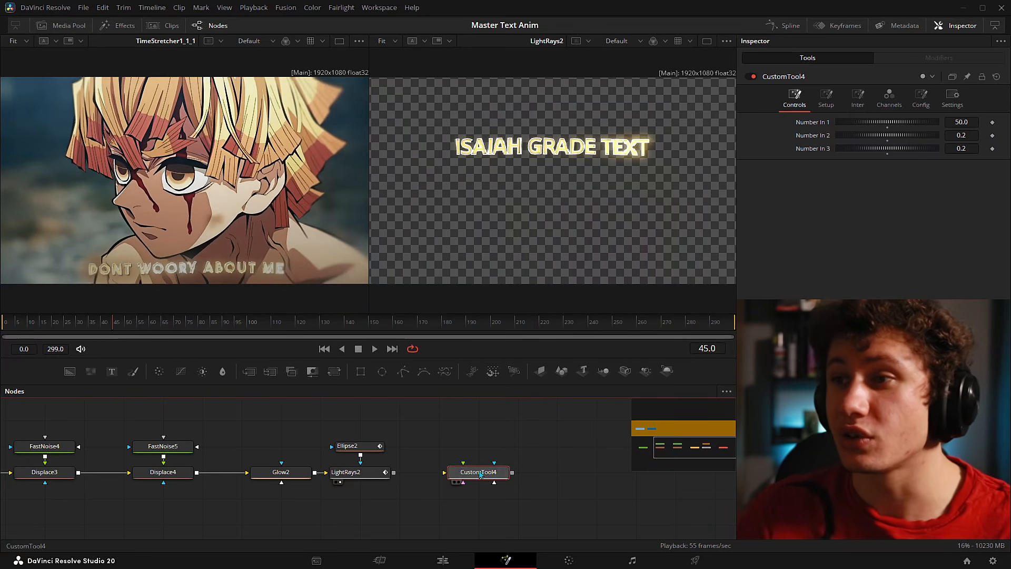
{"action": "double_click", "coordinate": [965, 120]}
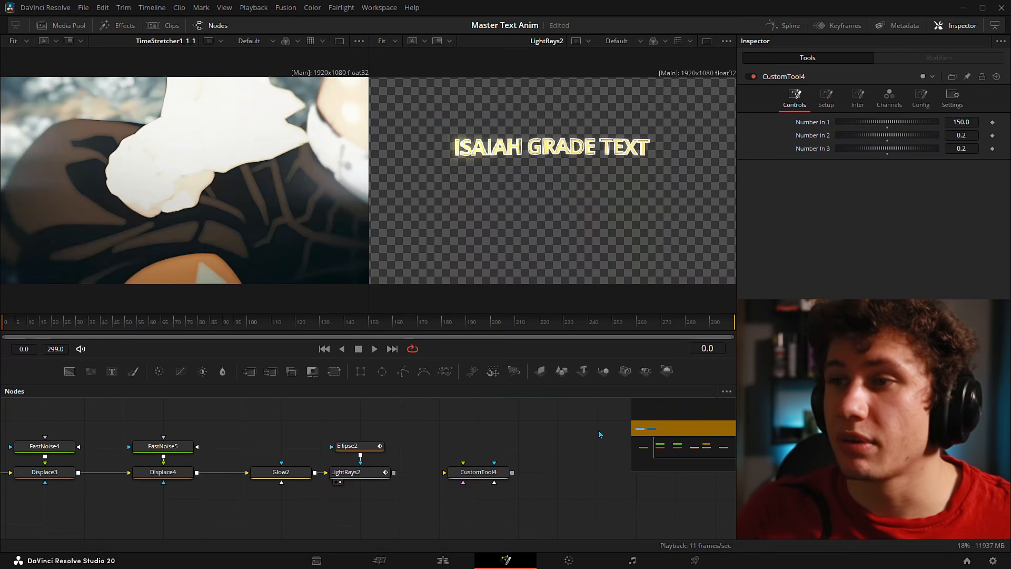
{"action": "key", "text": "space"}
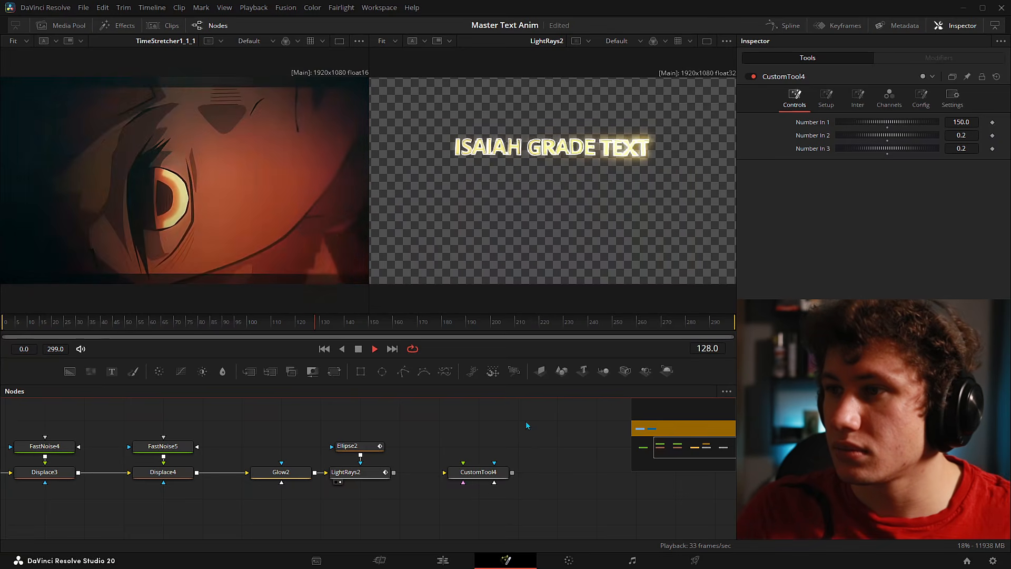
{"action": "key", "text": "space"}
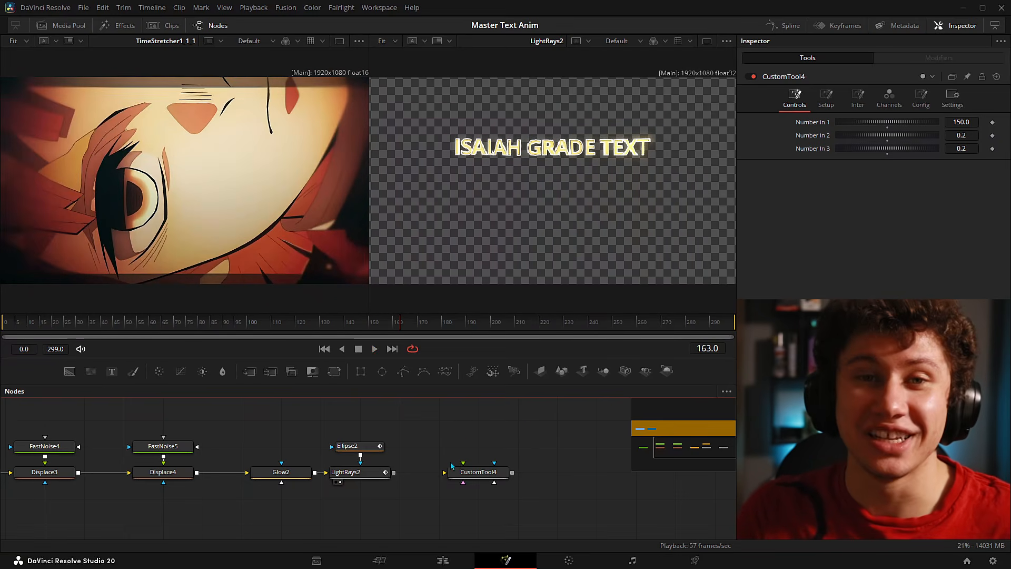
{"action": "left_click_drag", "start_coordinate": [443, 438], "coordinate": [532, 431]}
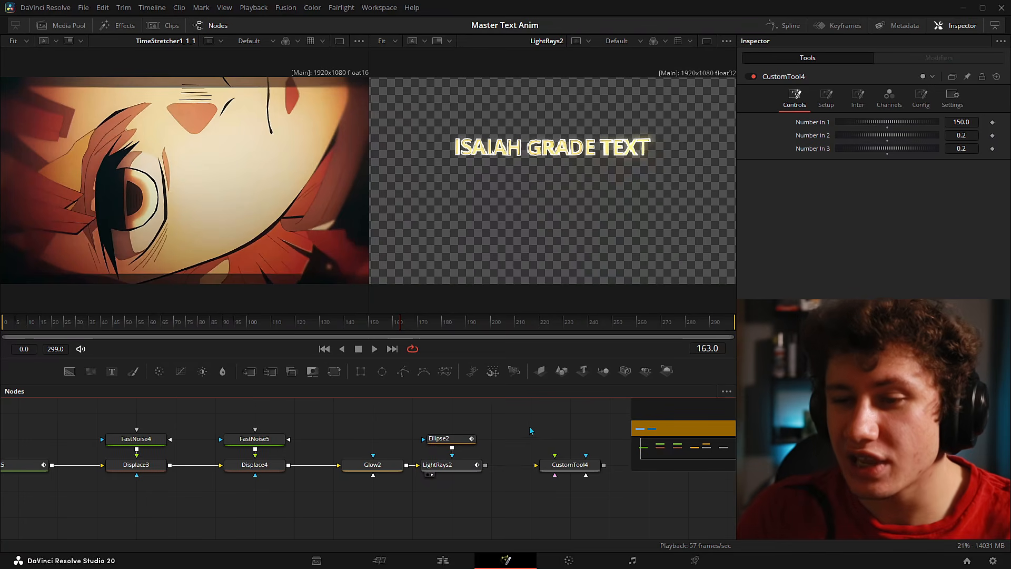
- Select Ellipse2, compare it with LightRays2 at frames 45 and 7, and add a modifier to its Center
{"action": "left_click", "coordinate": [451, 439]}
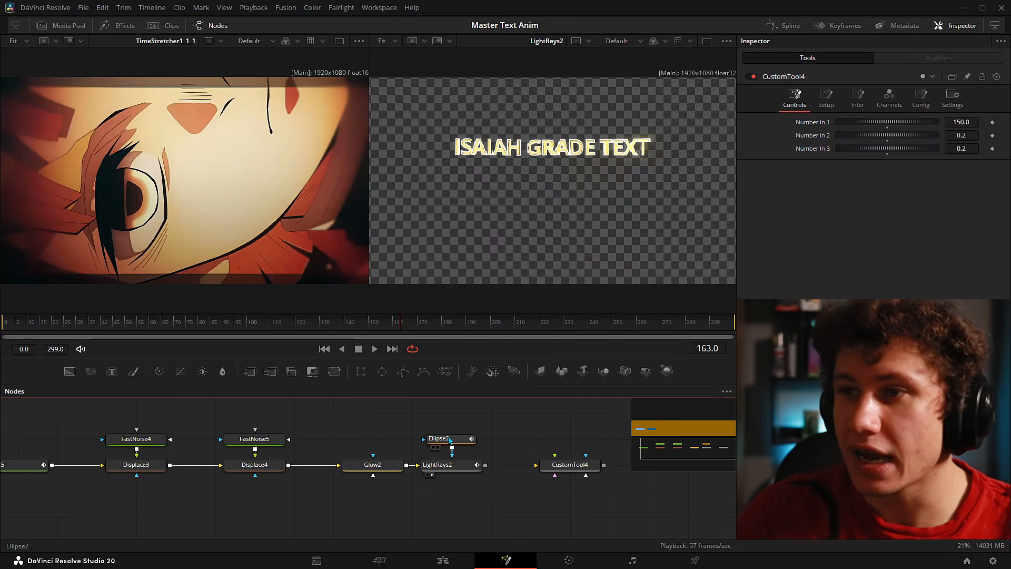
{"action": "left_click_drag", "start_coordinate": [528, 419], "coordinate": [498, 433]}
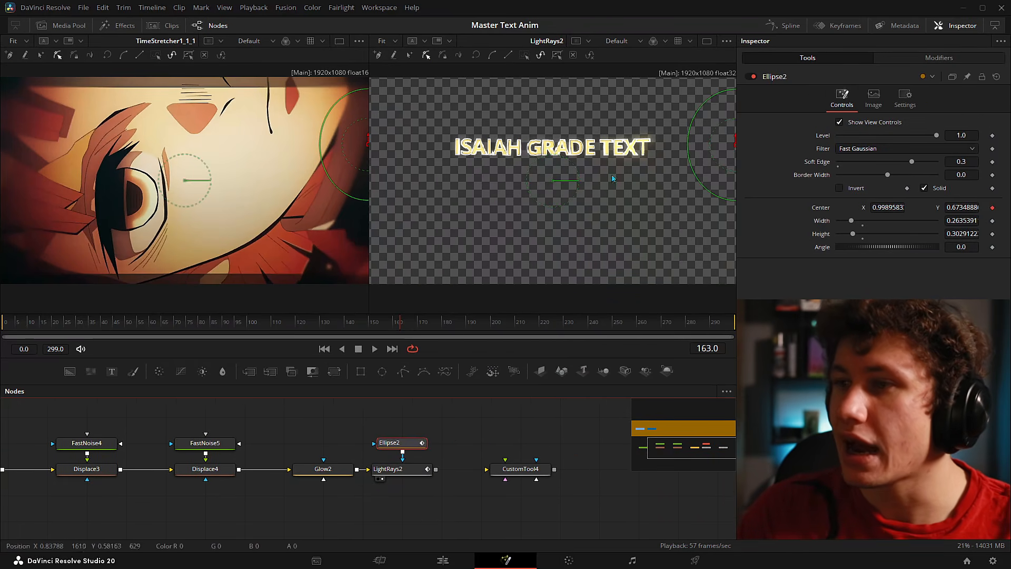
{"action": "left_click_drag", "start_coordinate": [290, 320], "coordinate": [56, 322]}
{"action": "left_click", "coordinate": [403, 470]}
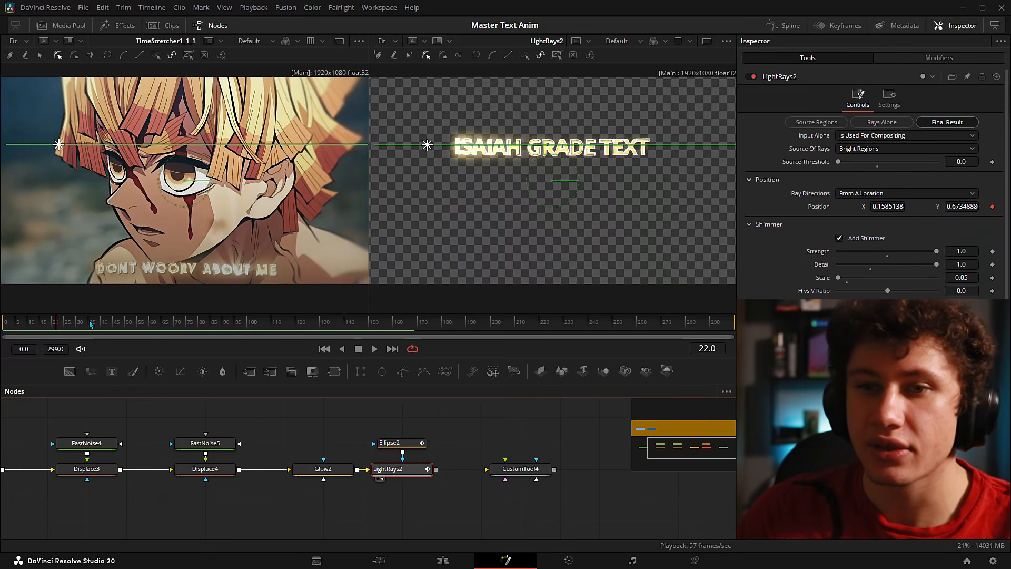
{"action": "left_click", "coordinate": [392, 442]}
{"action": "left_click_drag", "start_coordinate": [55, 323], "coordinate": [20, 325]}
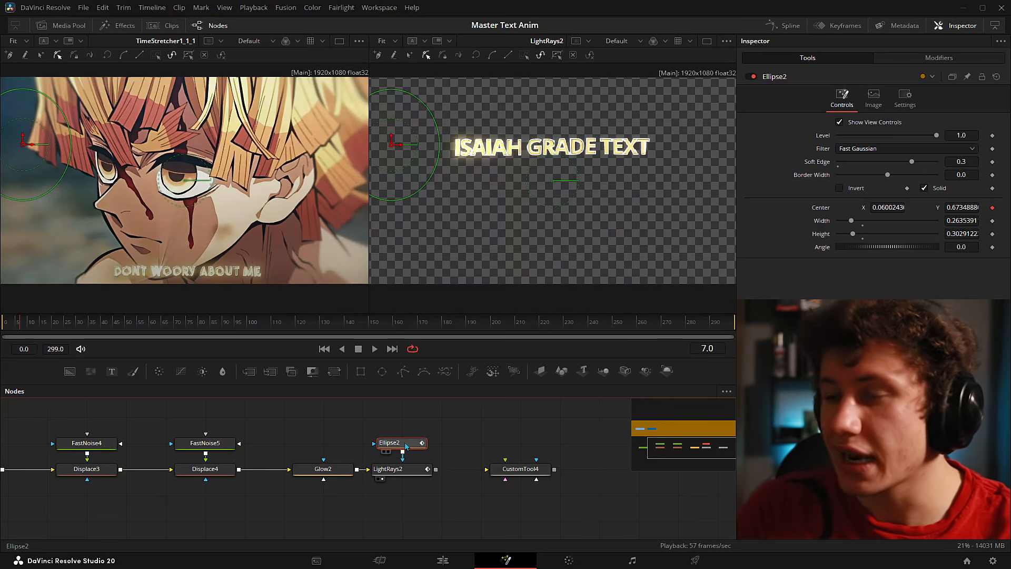
{"action": "right_click", "coordinate": [824, 209]}
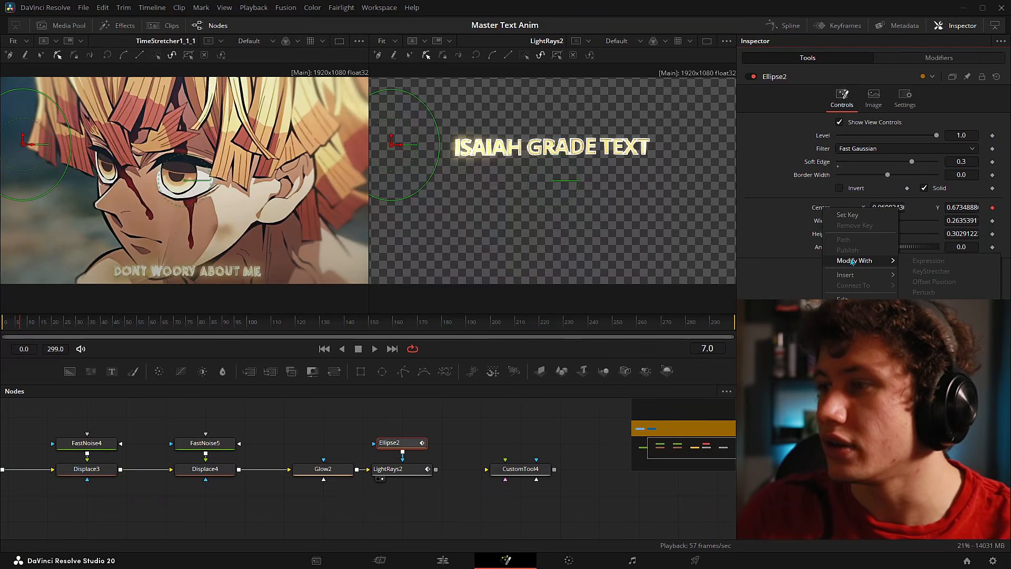
{"action": "mouse_move", "coordinate": [876, 260]}
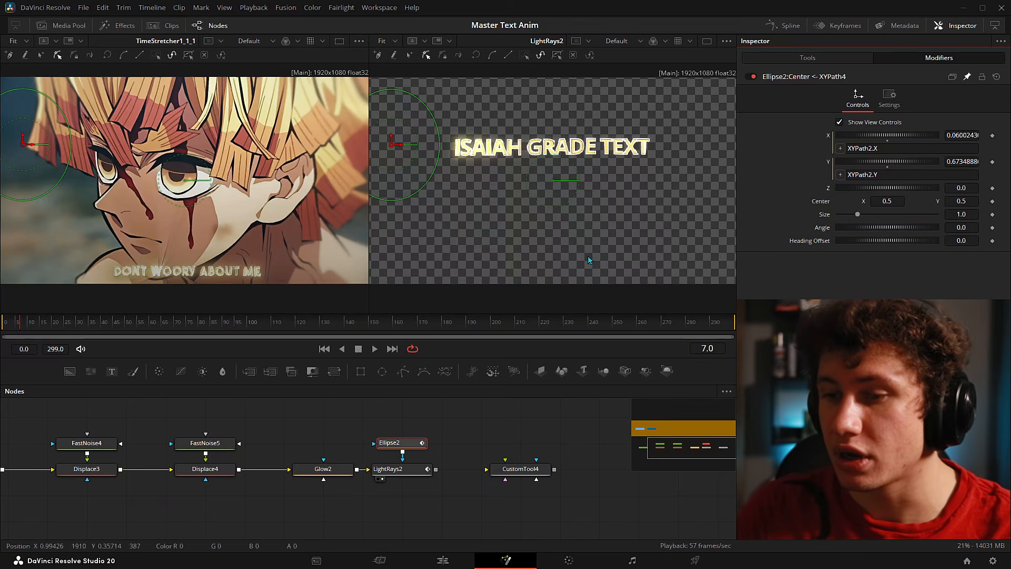
- Link the ellipse path's X and Y to LightRays2's Position X and Y
{"action": "left_click", "coordinate": [401, 473]}
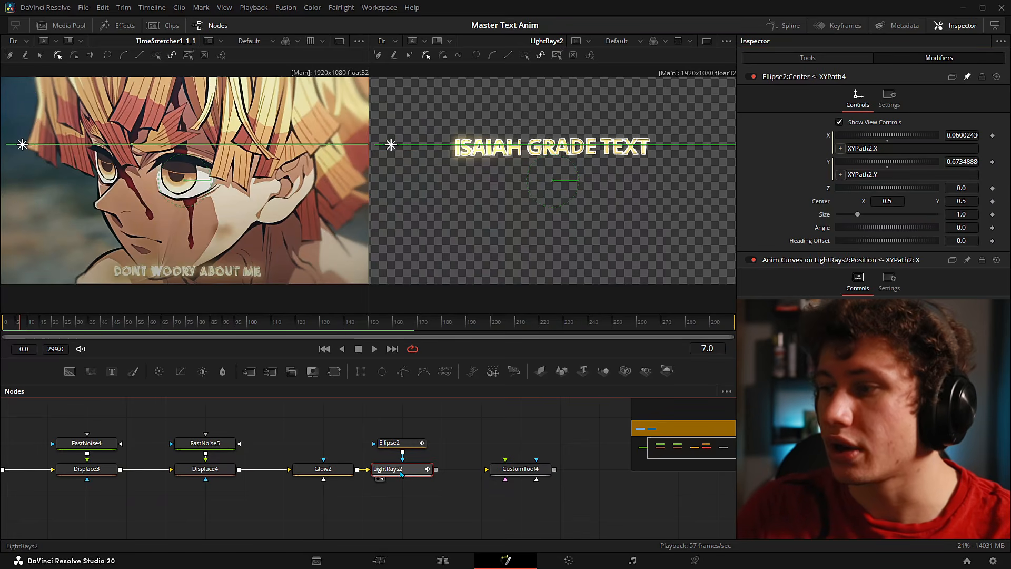
{"action": "left_click", "coordinate": [843, 260]}
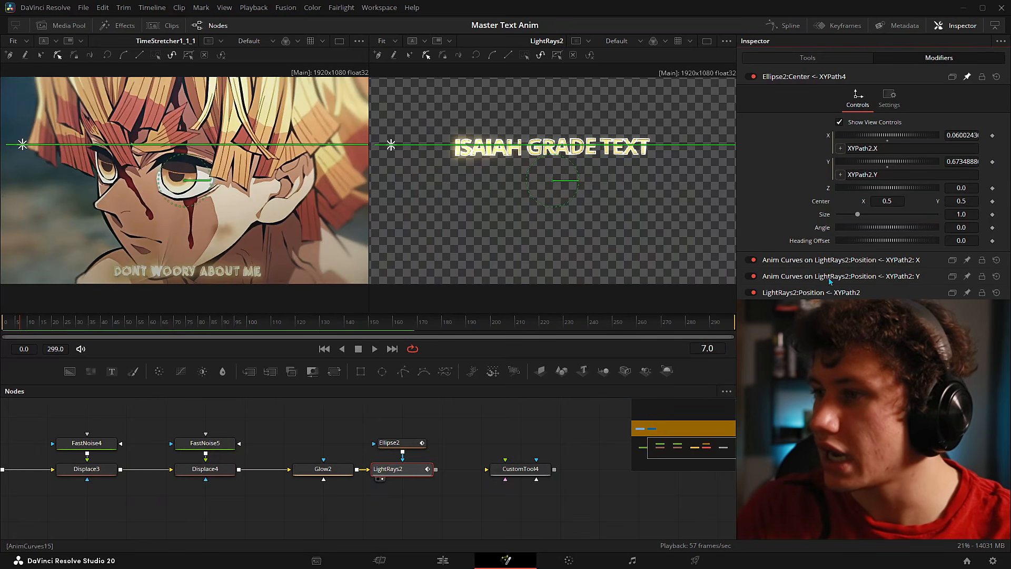
{"action": "left_click", "coordinate": [798, 293]}
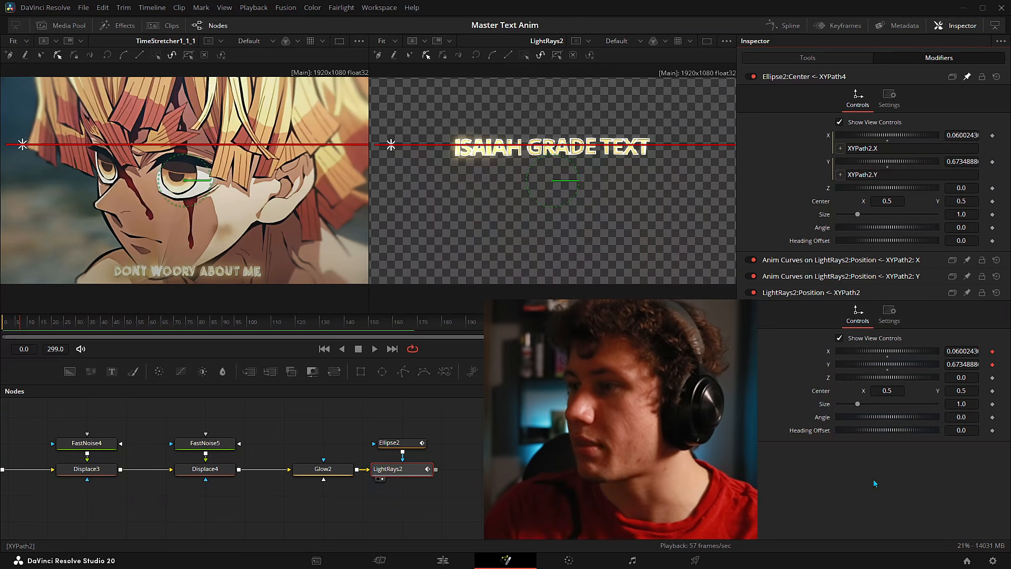
{"action": "right_click", "coordinate": [829, 138]}
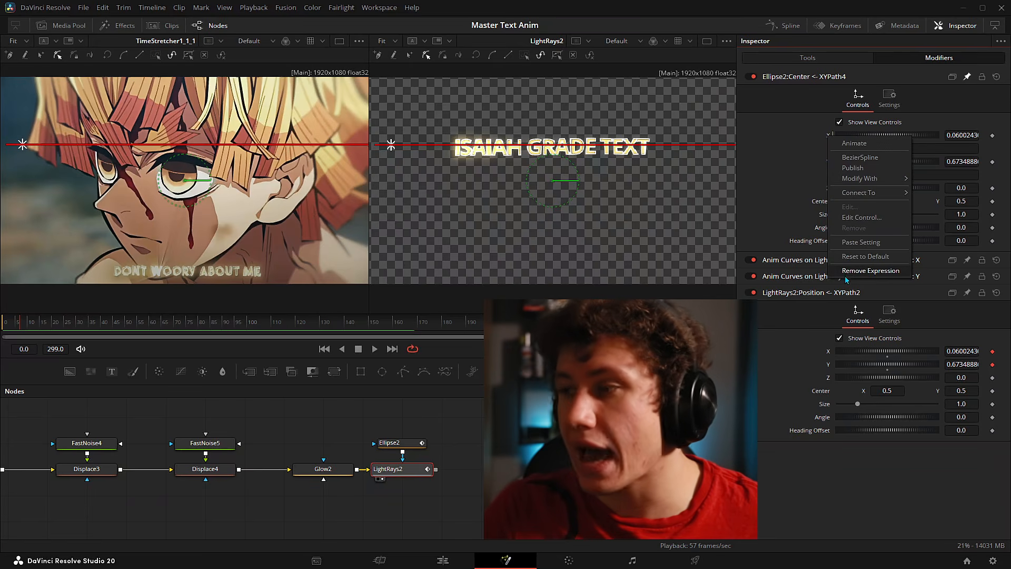
{"action": "left_click", "coordinate": [779, 140]}
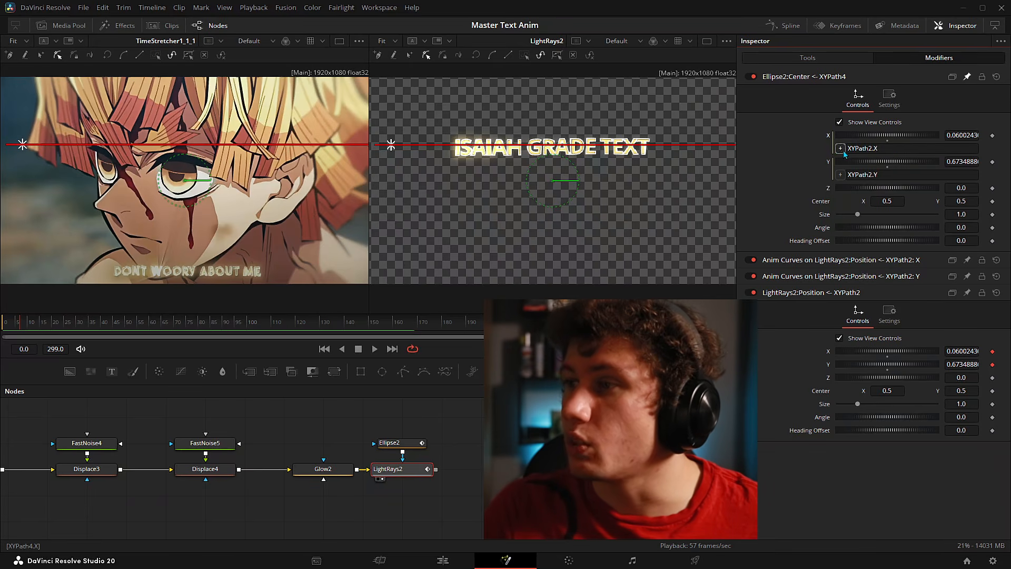
{"action": "left_click_drag", "start_coordinate": [795, 192], "coordinate": [829, 352]}
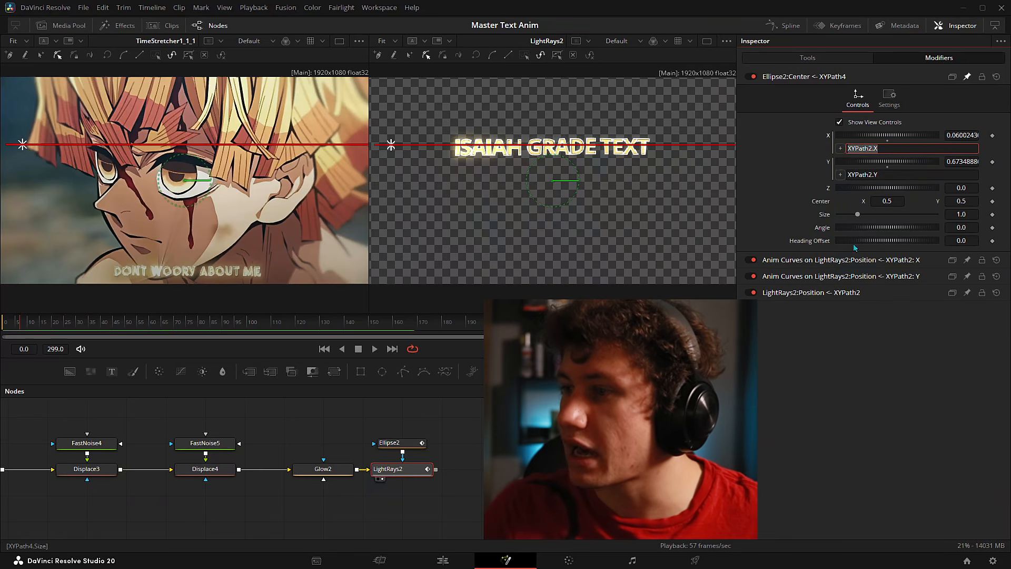
{"action": "left_click", "coordinate": [808, 294]}
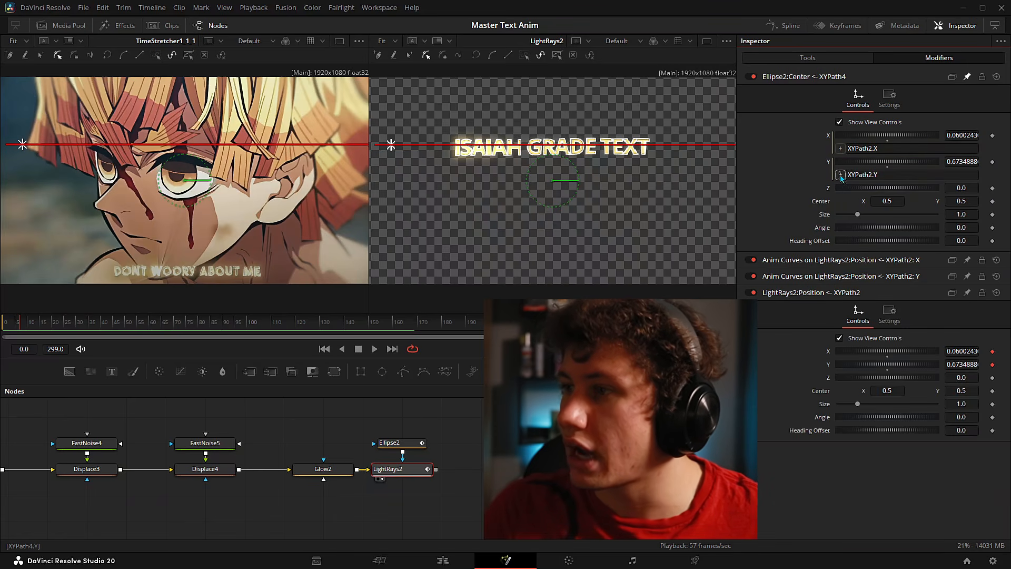
{"action": "left_click_drag", "start_coordinate": [830, 365], "coordinate": [829, 365]}
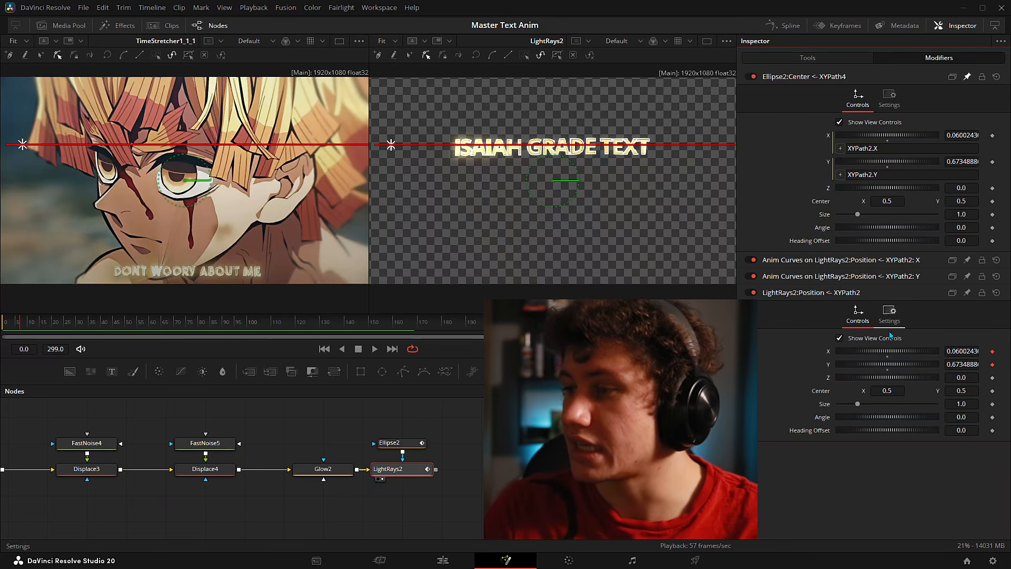
- Scrub past frame 26 and play through to confirm the Ellipse2 mask follows the rays
{"action": "left_click_drag", "start_coordinate": [18, 322], "coordinate": [56, 325]}
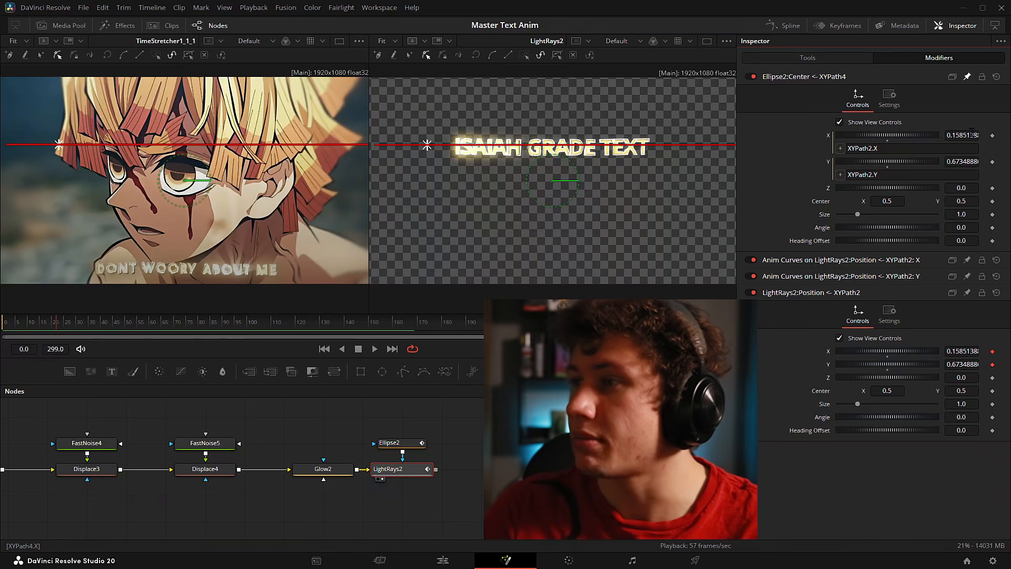
{"action": "left_click_drag", "start_coordinate": [46, 326], "coordinate": [81, 325]}
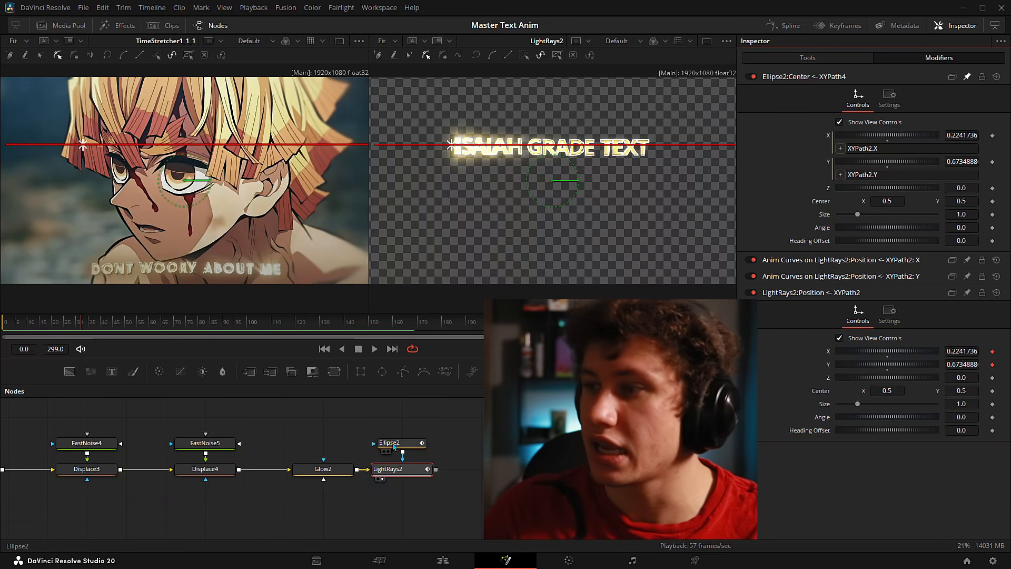
{"action": "left_click", "coordinate": [394, 445]}
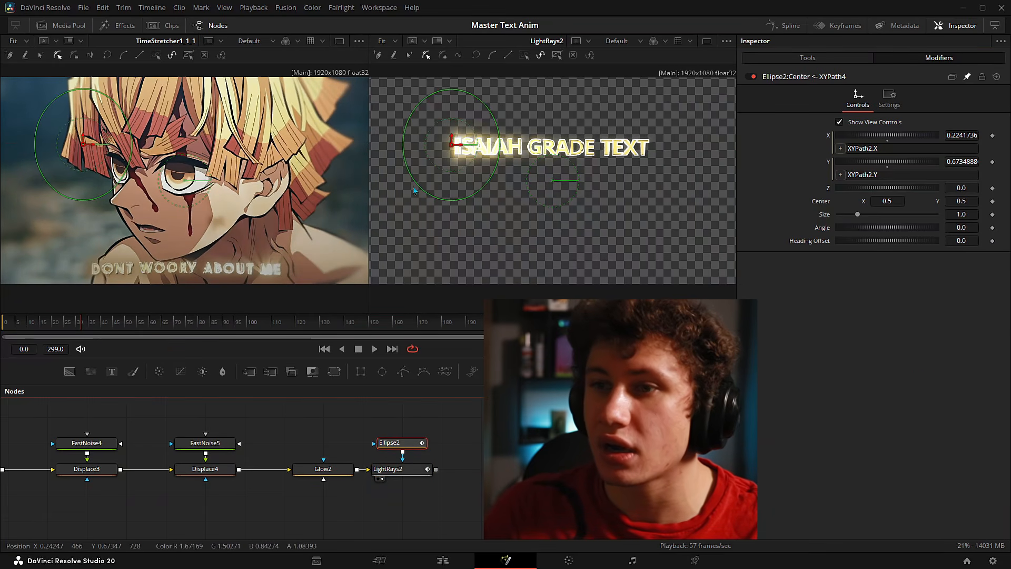
{"action": "left_click_drag", "start_coordinate": [84, 323], "coordinate": [302, 330]}
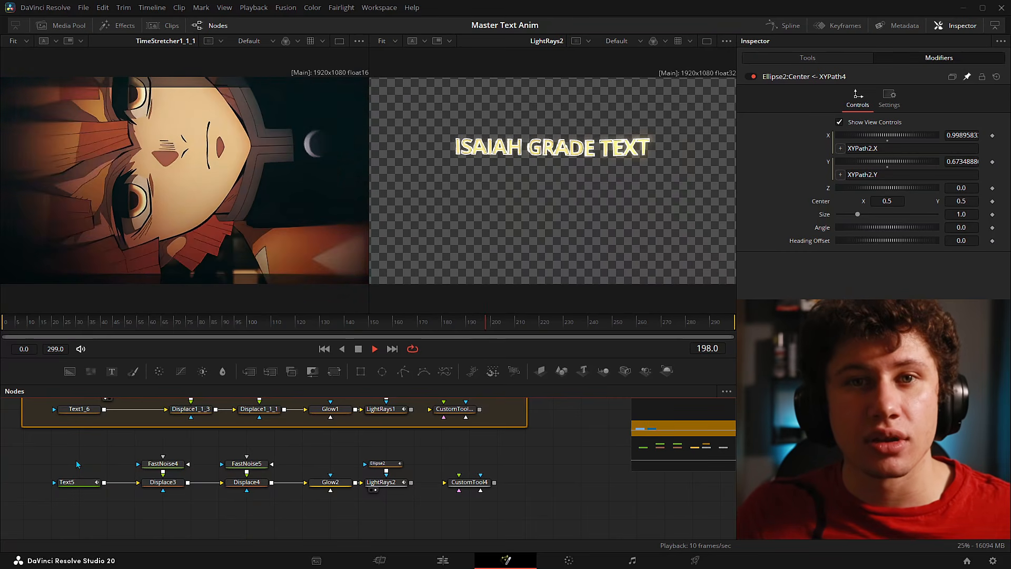
{"action": "key", "text": "space"}
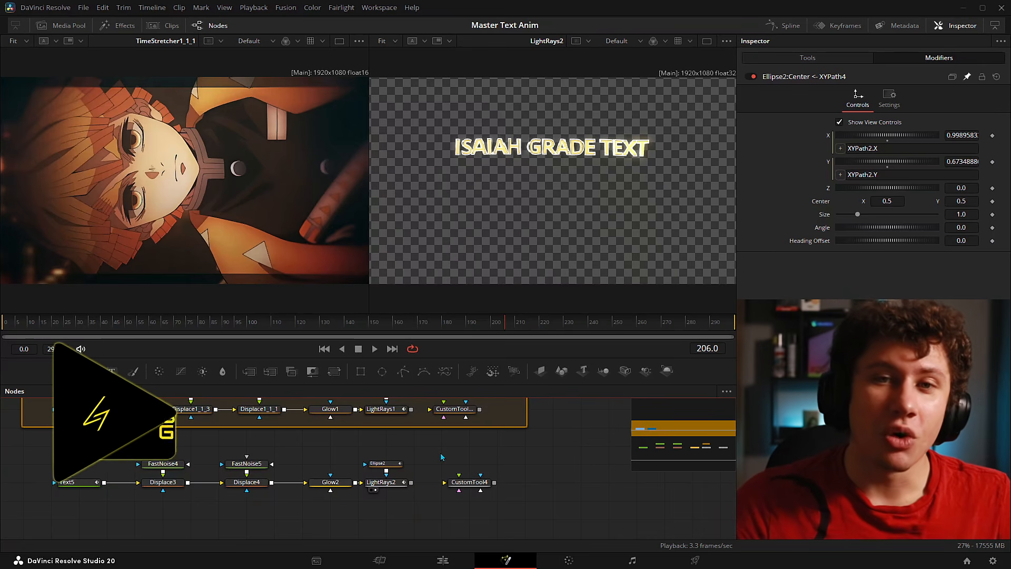